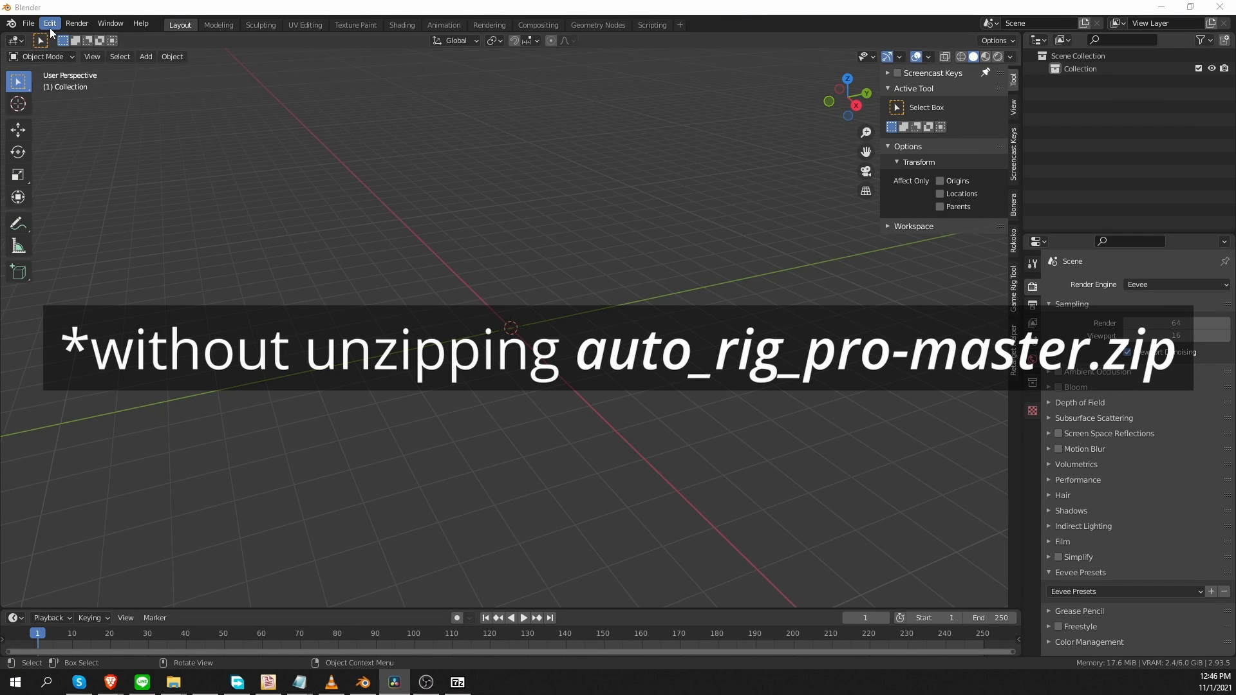
Step: Install the add-on from auto_rig_pro-master.zip in the BlenderScripts AutoRigPro folder and enable it
left_click(49, 28)
left_click(96, 207)
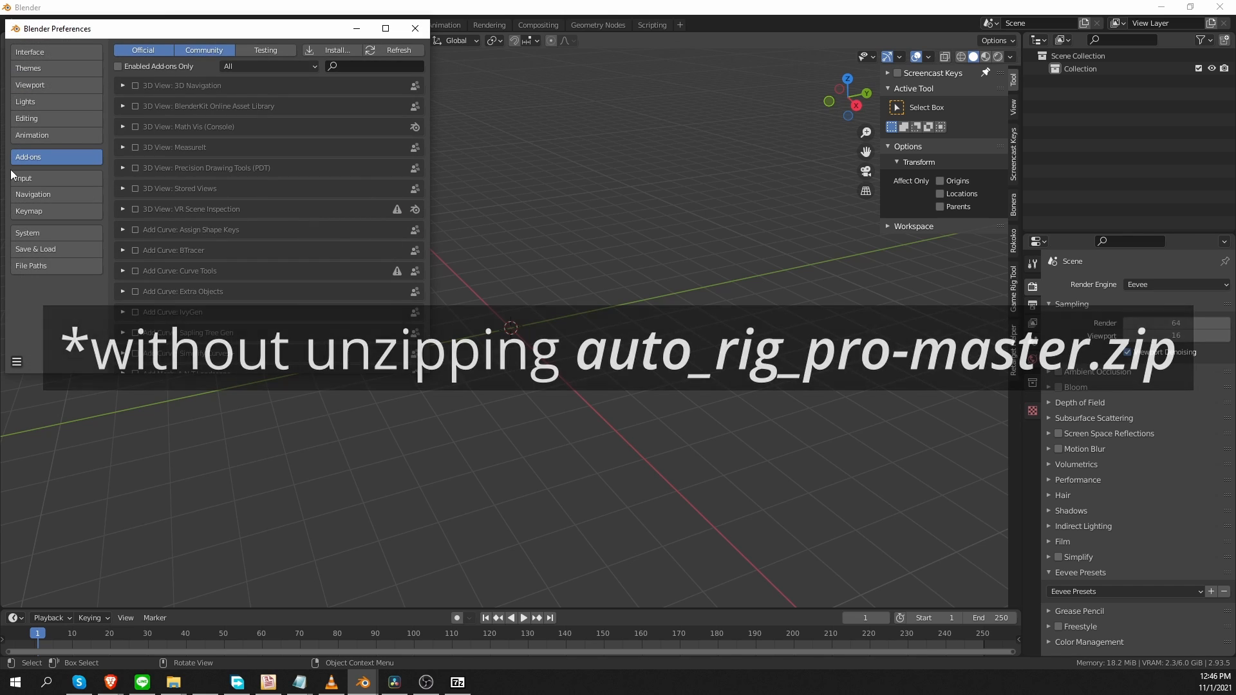
left_click(335, 50)
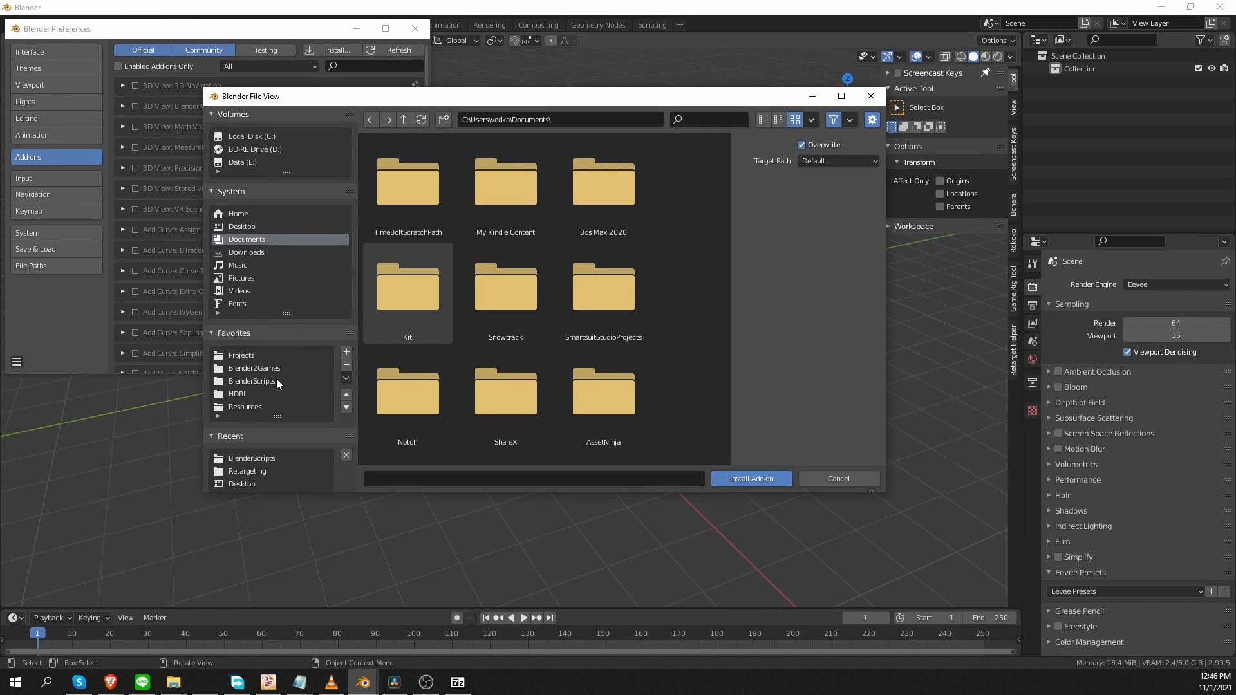
left_click(276, 379)
left_click(400, 207)
left_click(423, 228)
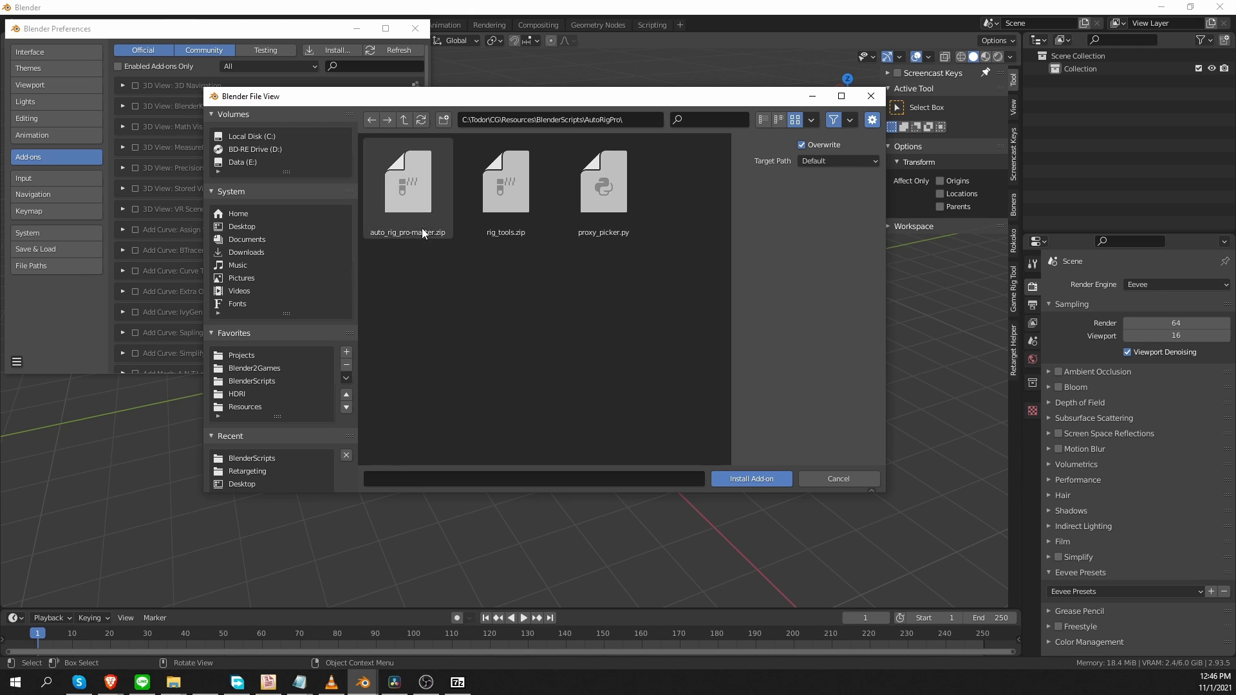
left_click(746, 479)
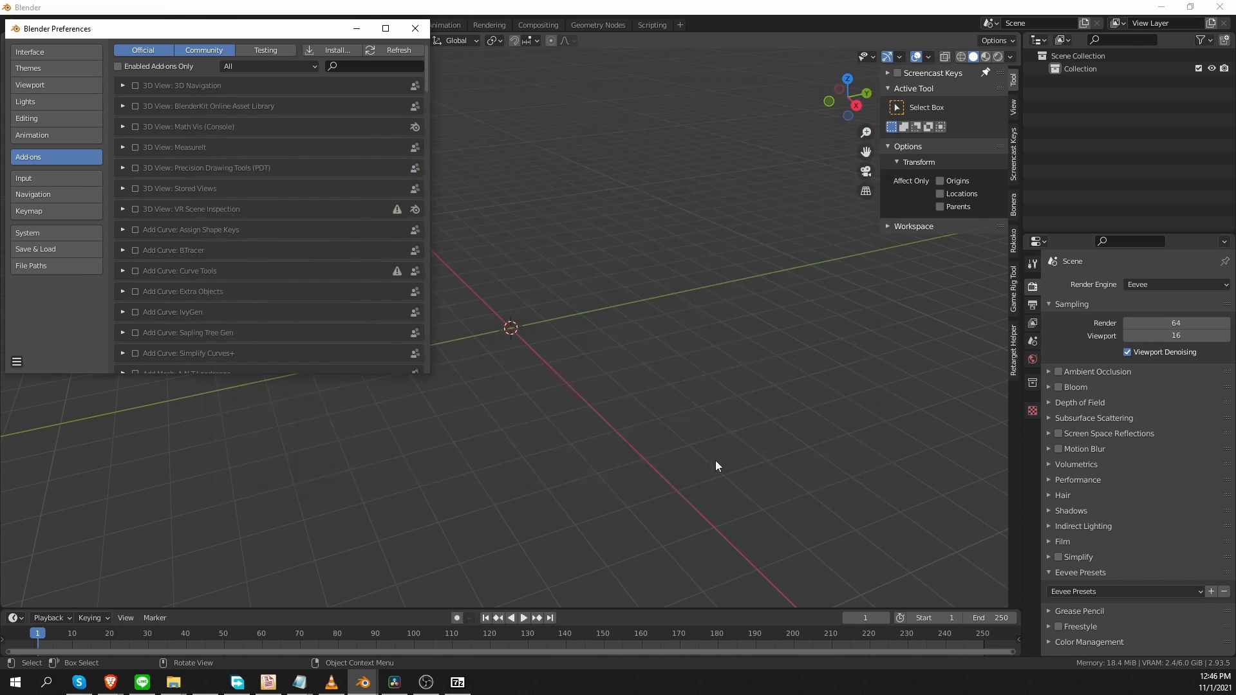
left_click(135, 86)
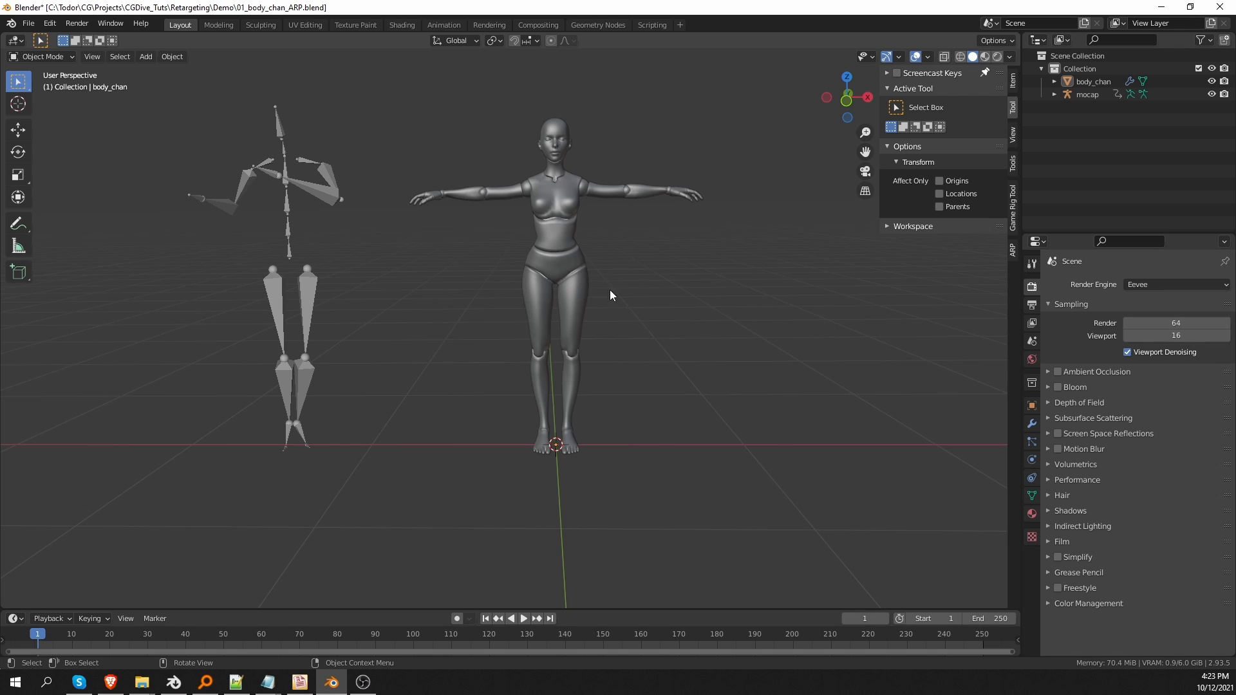
Step: Start Auto-Rig Pro's Smart detection on the body_chan mesh in Full Body mode
left_click(1013, 249)
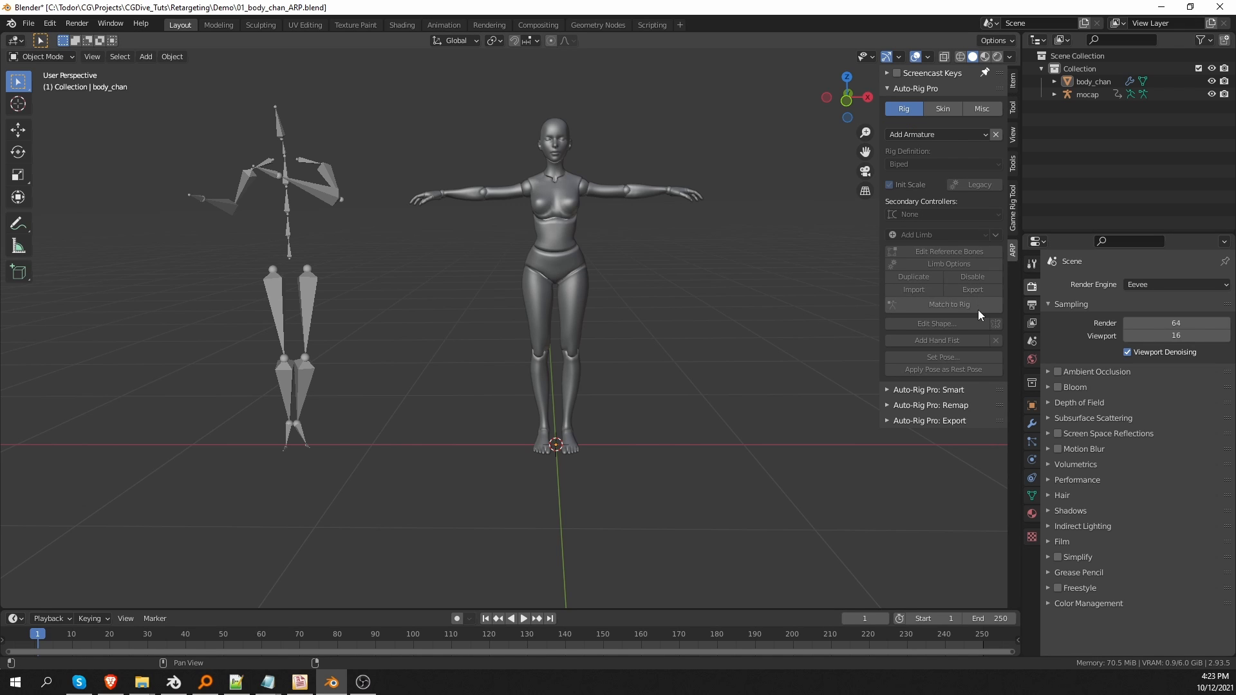
left_click(927, 88)
left_click(942, 103)
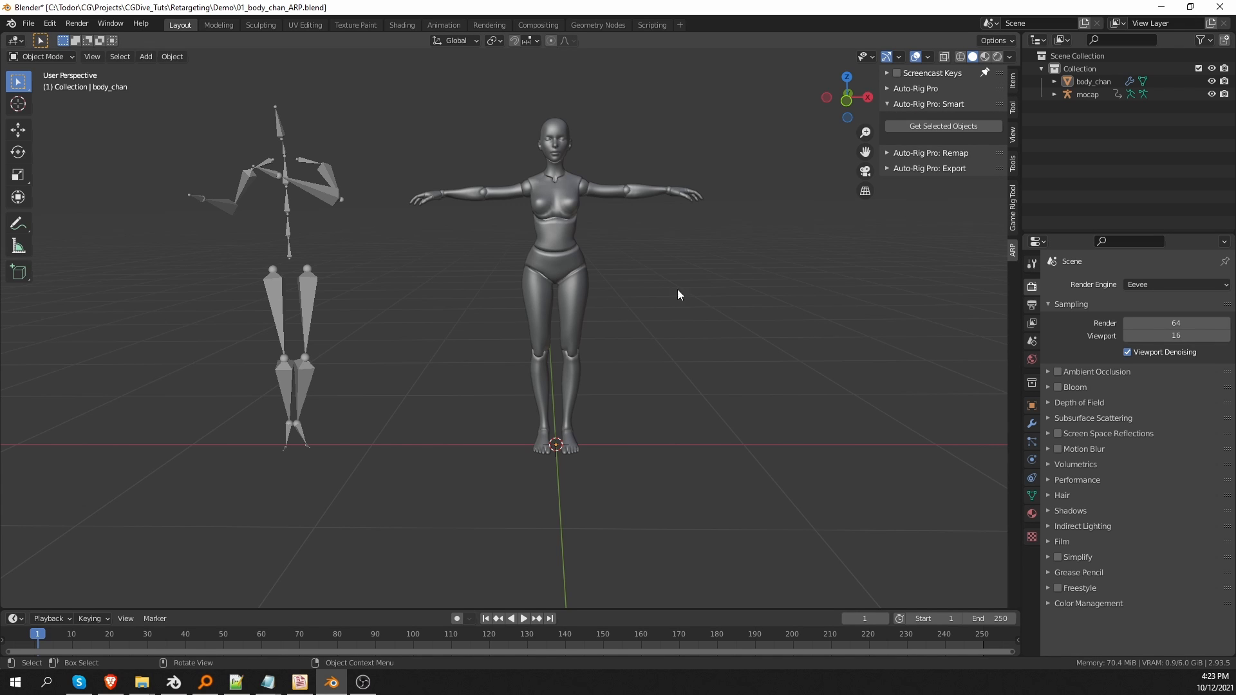
left_click(559, 197)
left_click(945, 125)
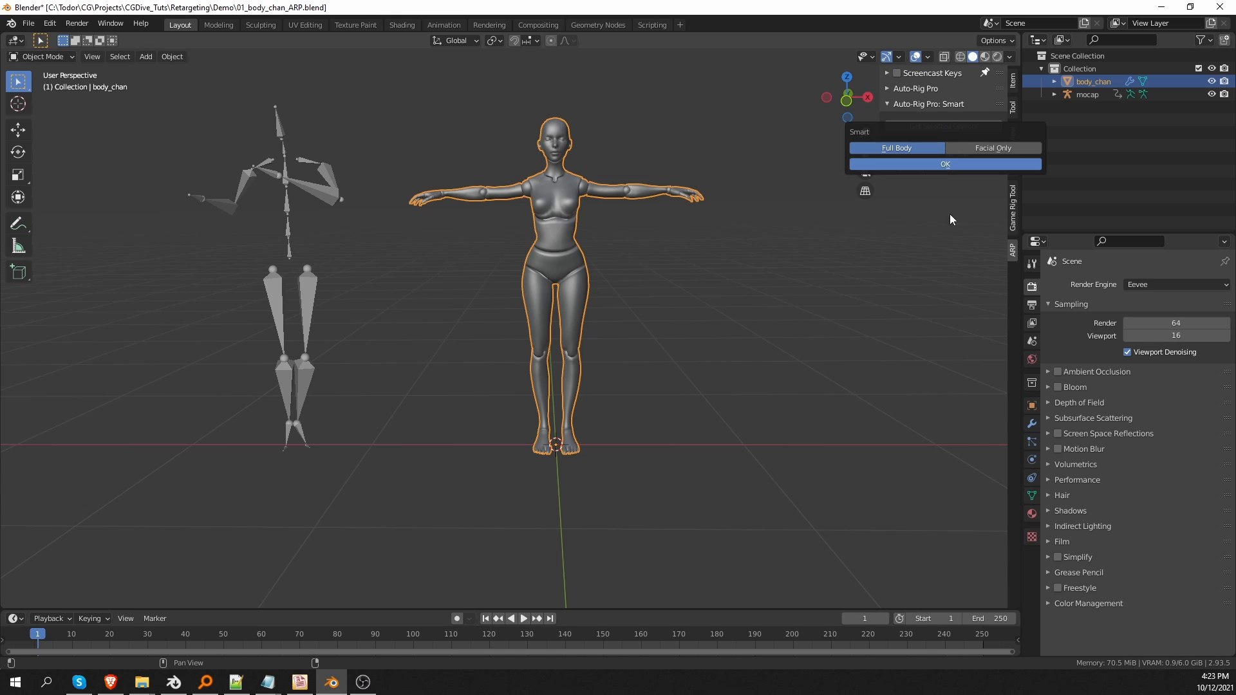
left_click(927, 161)
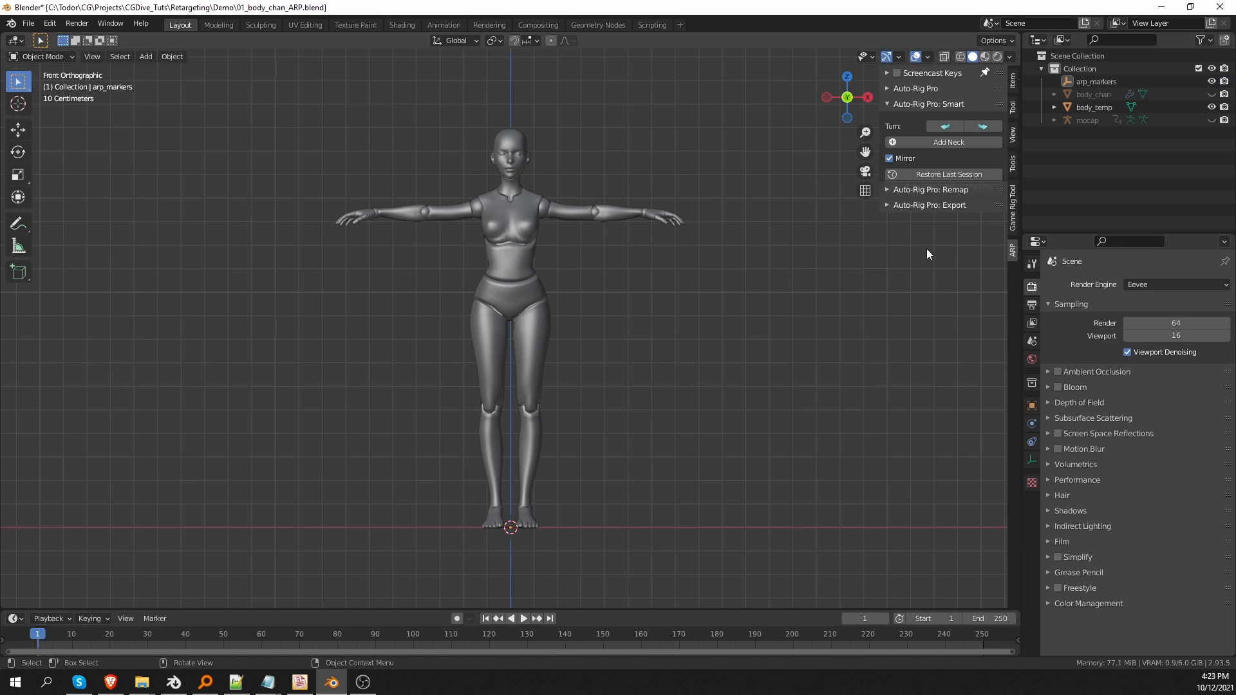
Step: Place the Smart markers for the neck and the chin on the character
left_click(529, 179)
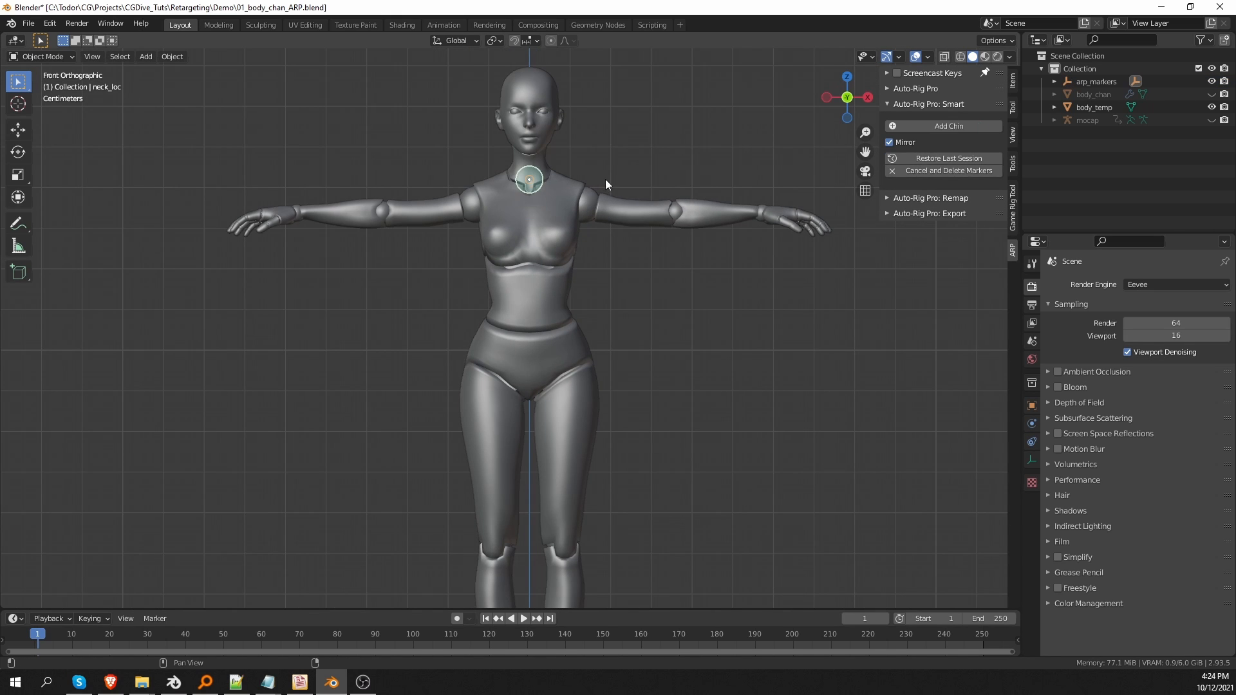
left_click(604, 180)
left_click(920, 127)
left_click(592, 151)
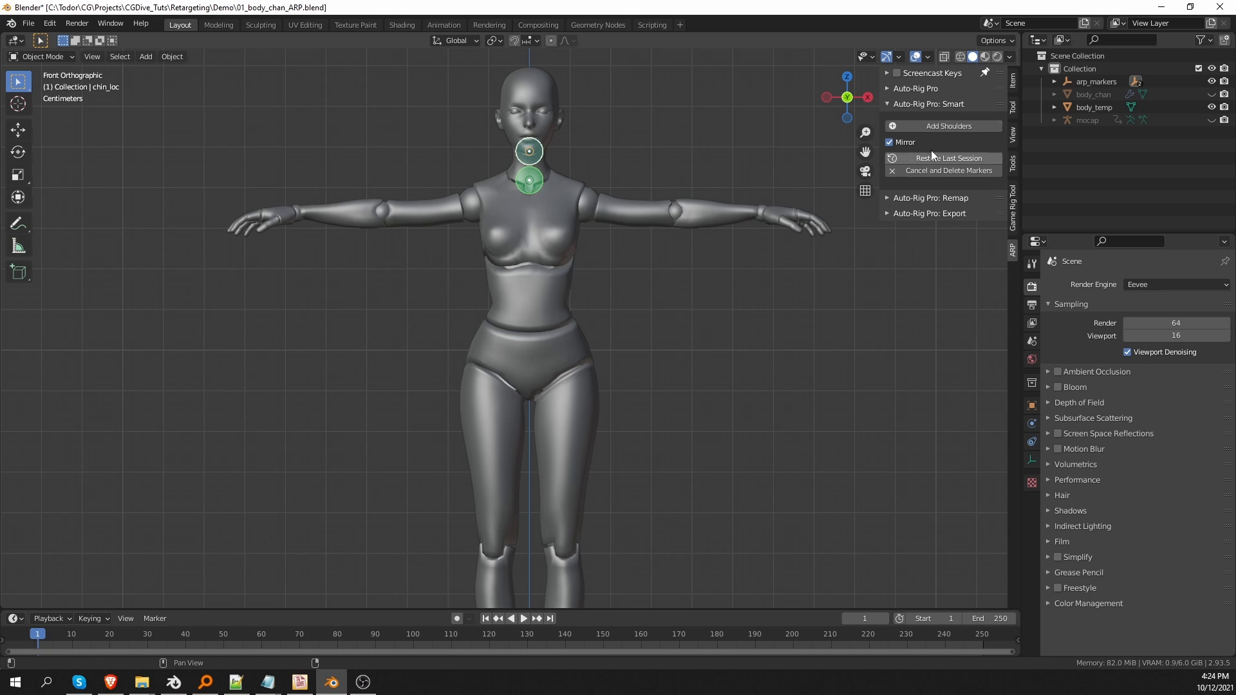
Step: Add the mirrored shoulder and wrist markers at the character's arm joints
left_click(942, 126)
left_click(586, 202)
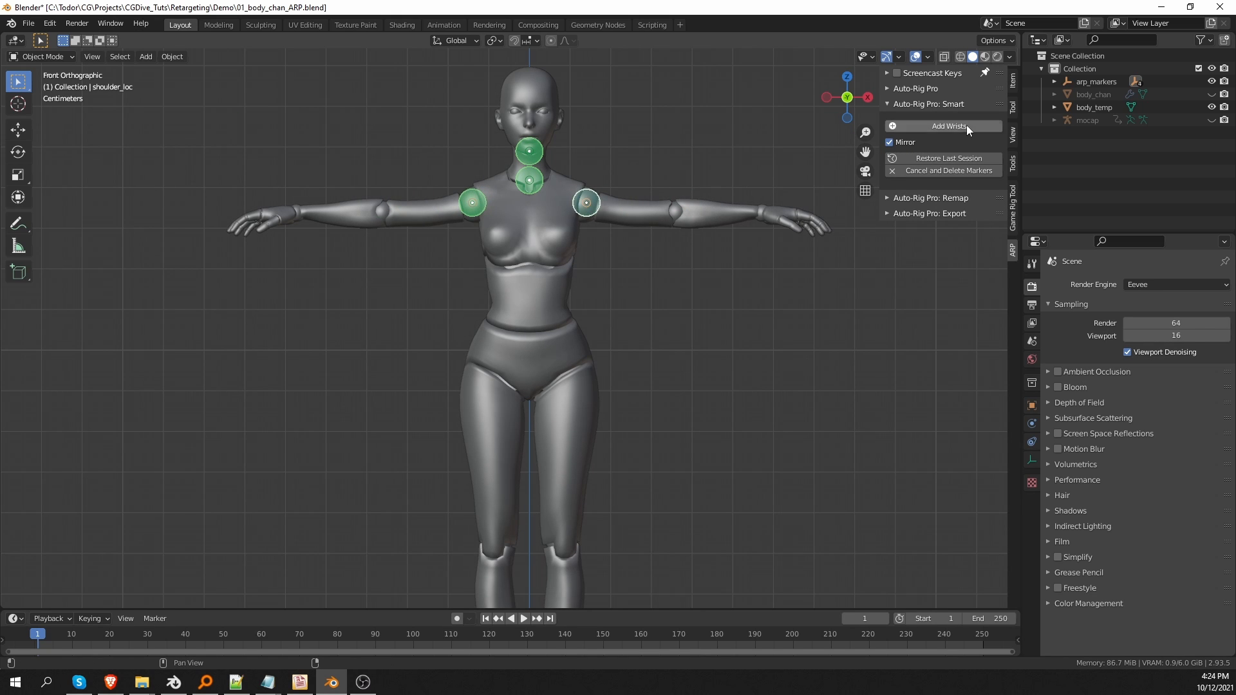
left_click(949, 126)
left_click(759, 213)
Step: Add the root marker at the pelvis and the mirrored ankle markers above the feet
left_click(946, 126)
left_click(673, 380)
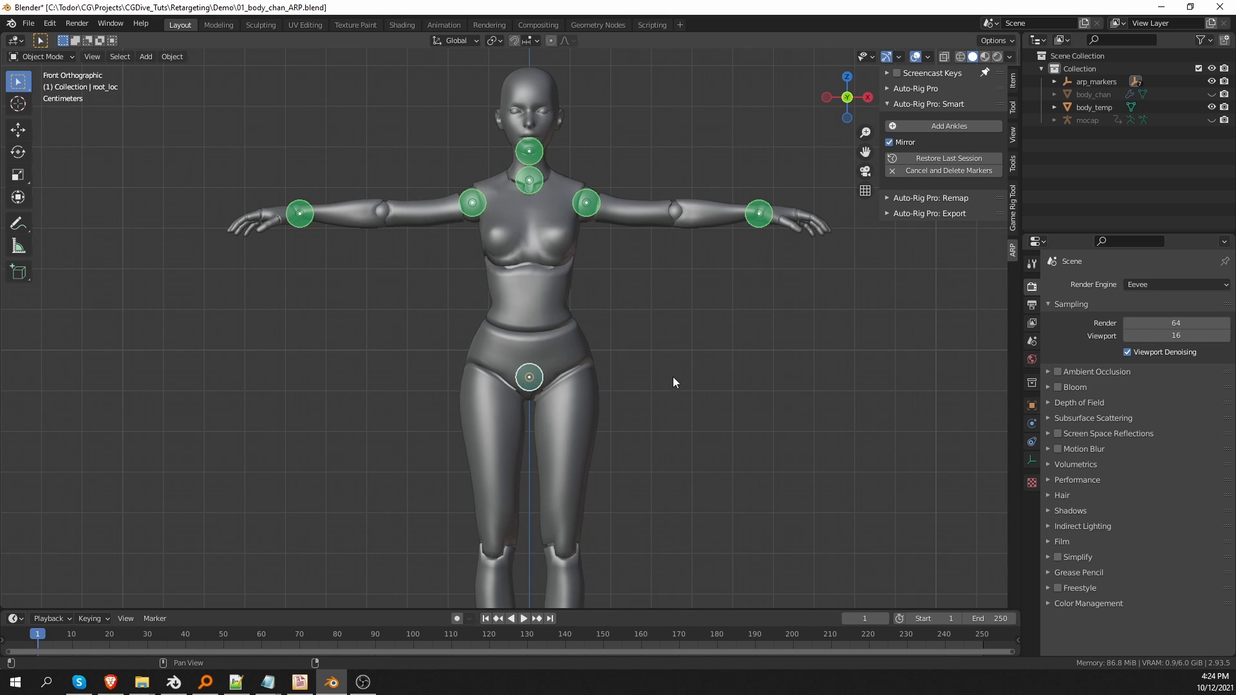
middle_click_drag(723, 404, 715, 302, "shift")
scroll(715, 309, "down", 1)
middle_click_drag(712, 358, 712, 326, "shift")
left_click(947, 127)
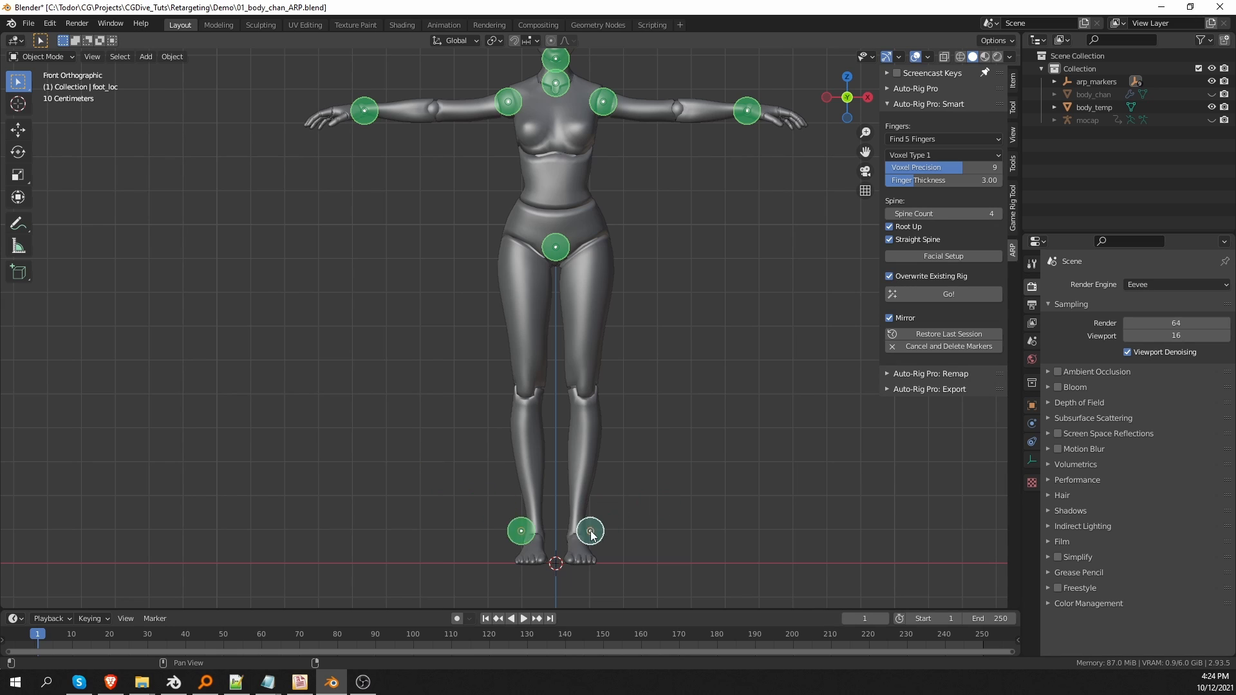
left_click(578, 531)
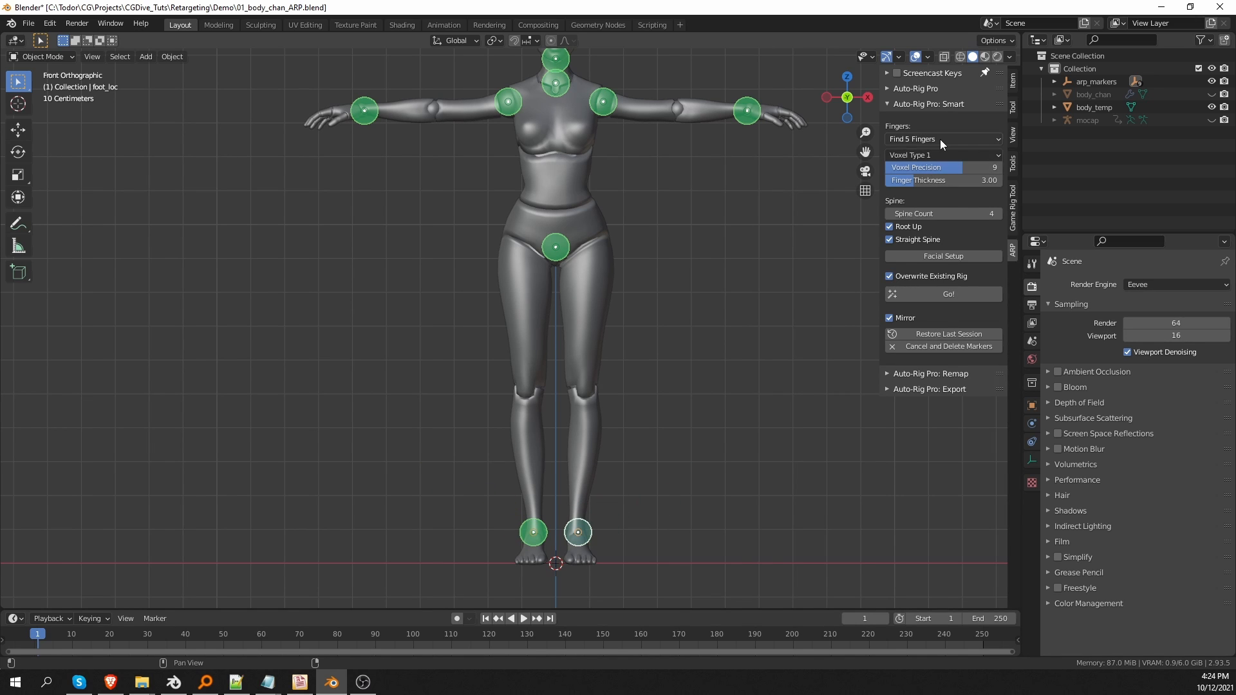
Step: Set finger detection to Skip Fingers and generate the reference bones from the markers
left_click(956, 141)
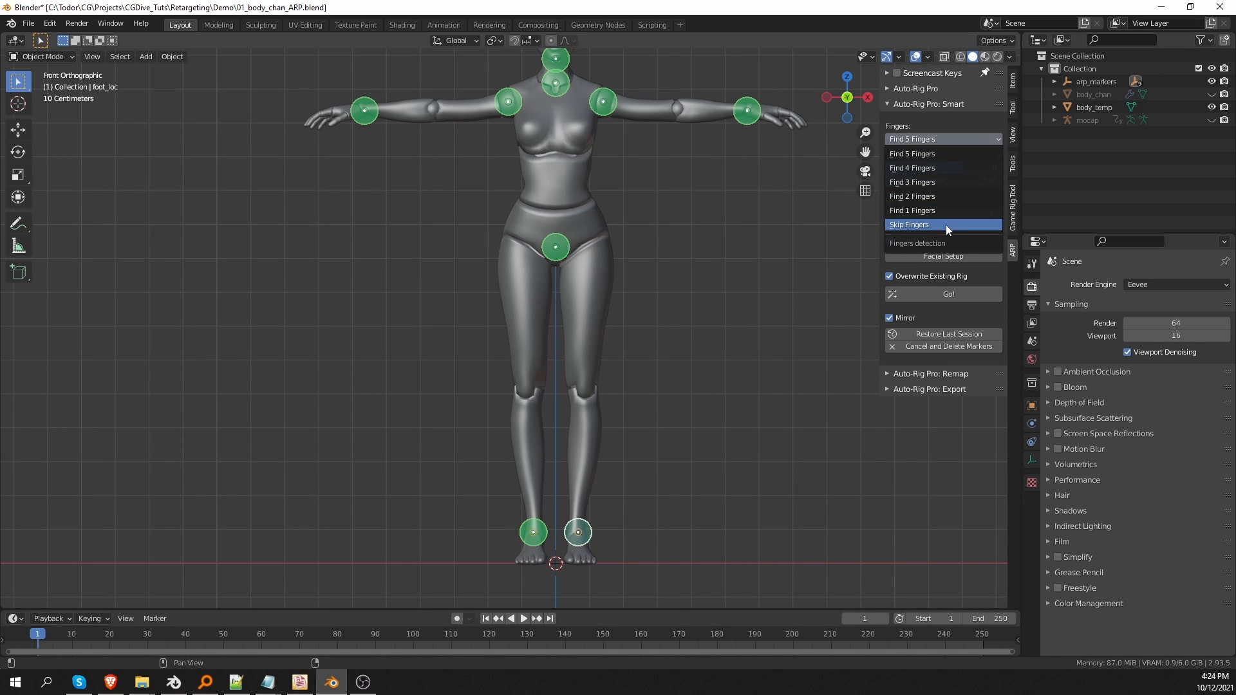
left_click(948, 224)
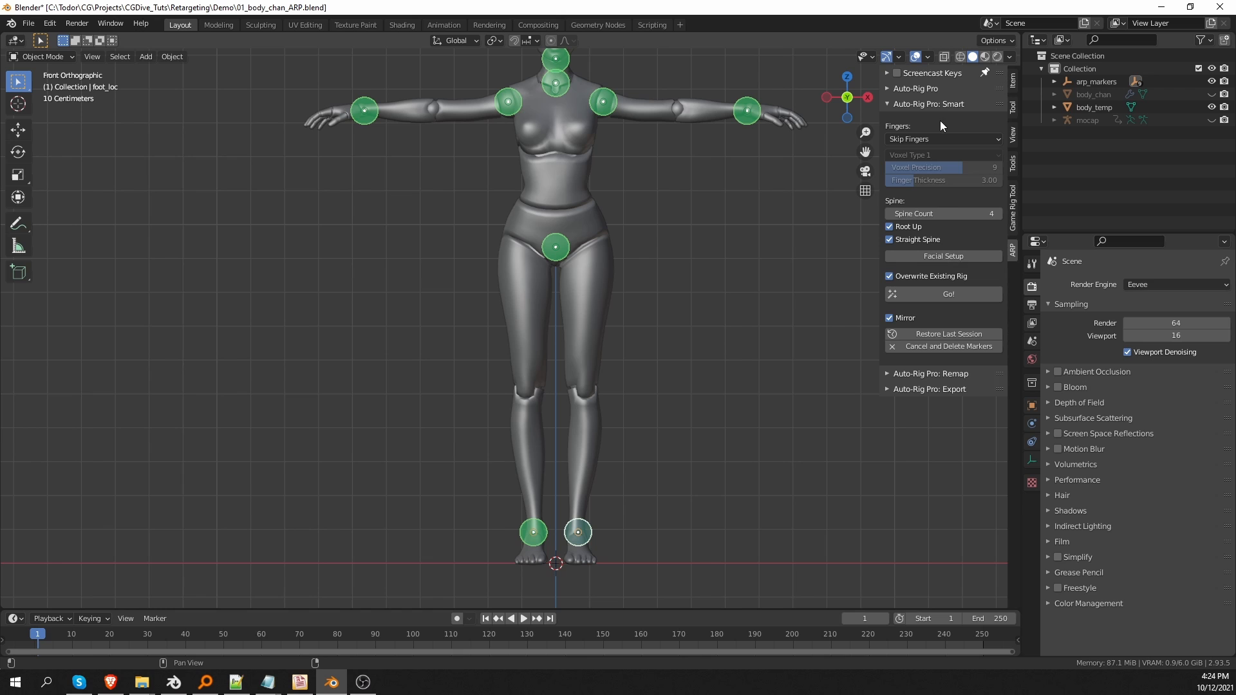
left_click(951, 295)
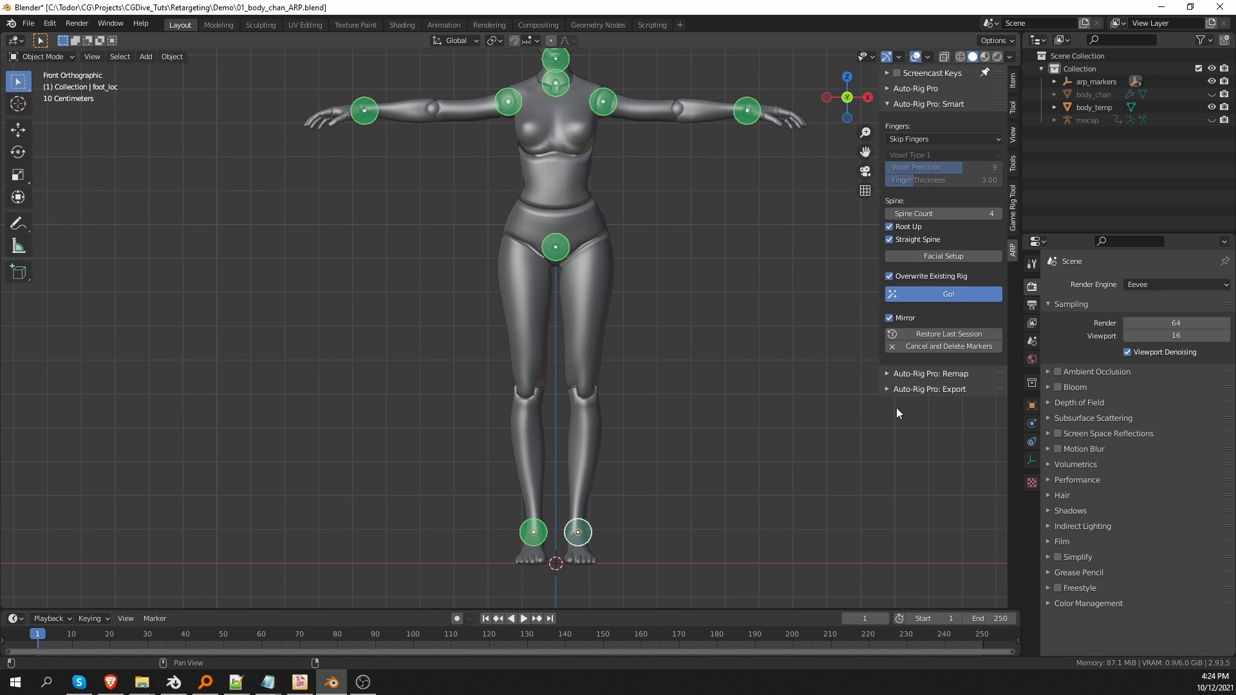
Step: Reposition the foot reference bones, shifting the left foot bank bone along the X axis
middle_click_drag(744, 420, 637, 450)
scroll(640, 374, "up", 2)
middle_click_drag(656, 302, 616, 389, "shift")
scroll(616, 388, "down", 4)
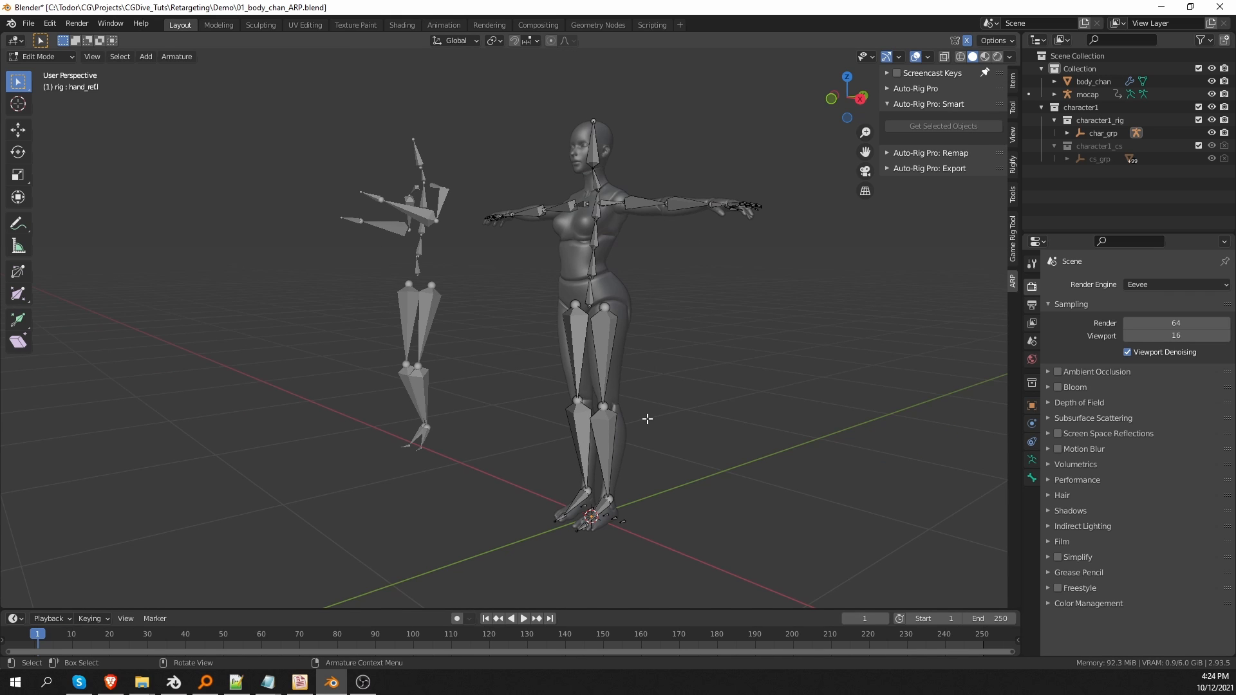
middle_click_drag(650, 419, 740, 192)
scroll(662, 354, "up", 1)
left_click(635, 366)
key("KP_3")
scroll(656, 251, "up", 3)
key("g")
left_click(650, 238)
key("g")
key("x")
key("g")
key("x")
key("KP_3")
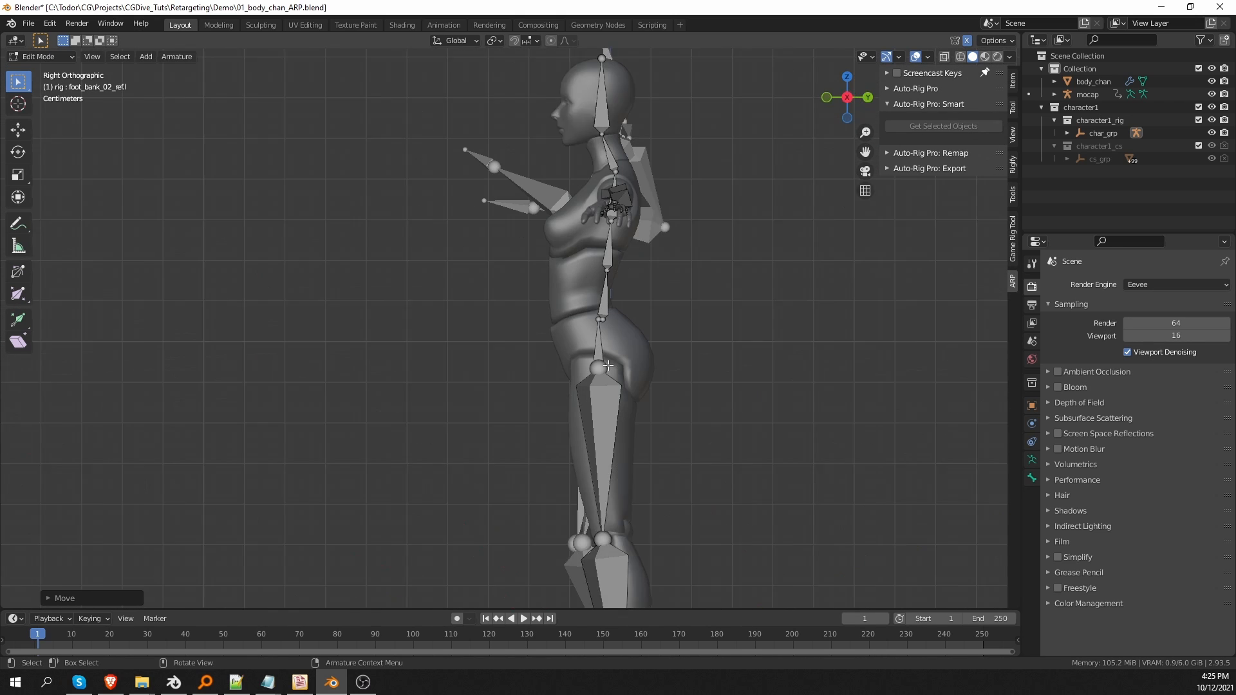
Step: Move the spine reference joints in the side view to fit the character's torso
scroll(602, 351, "up", 2)
left_click(615, 298)
key("g")
left_click(612, 230)
key("g")
left_click(648, 98)
key("g")
left_click(644, 100)
middle_click_drag(508, 258, 623, 292)
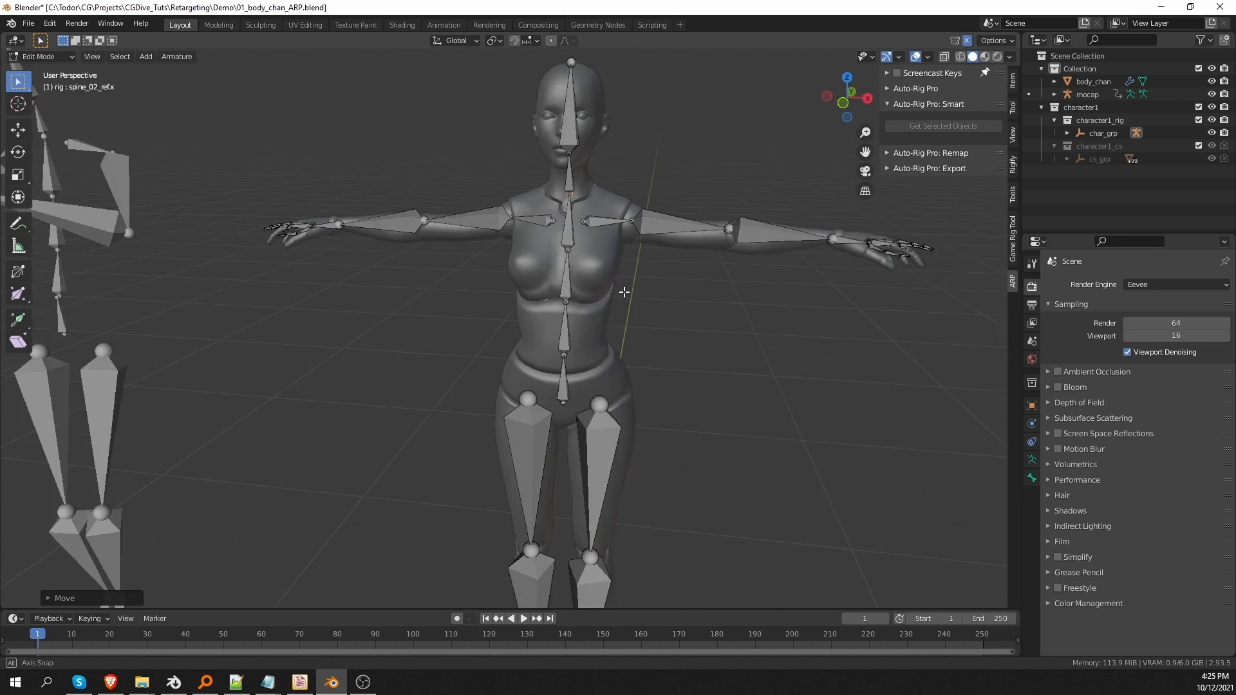
Step: Align the left shoulder, elbow and wrist joints with the arm mesh in the top view
key("KP_7")
left_click(593, 193)
key("g")
left_click(593, 194)
left_click(736, 175)
key("g")
left_click(740, 176)
middle_click_drag(875, 206, 733, 230, "shift")
left_click_drag(731, 198, 762, 233)
key("g")
left_click(753, 222)
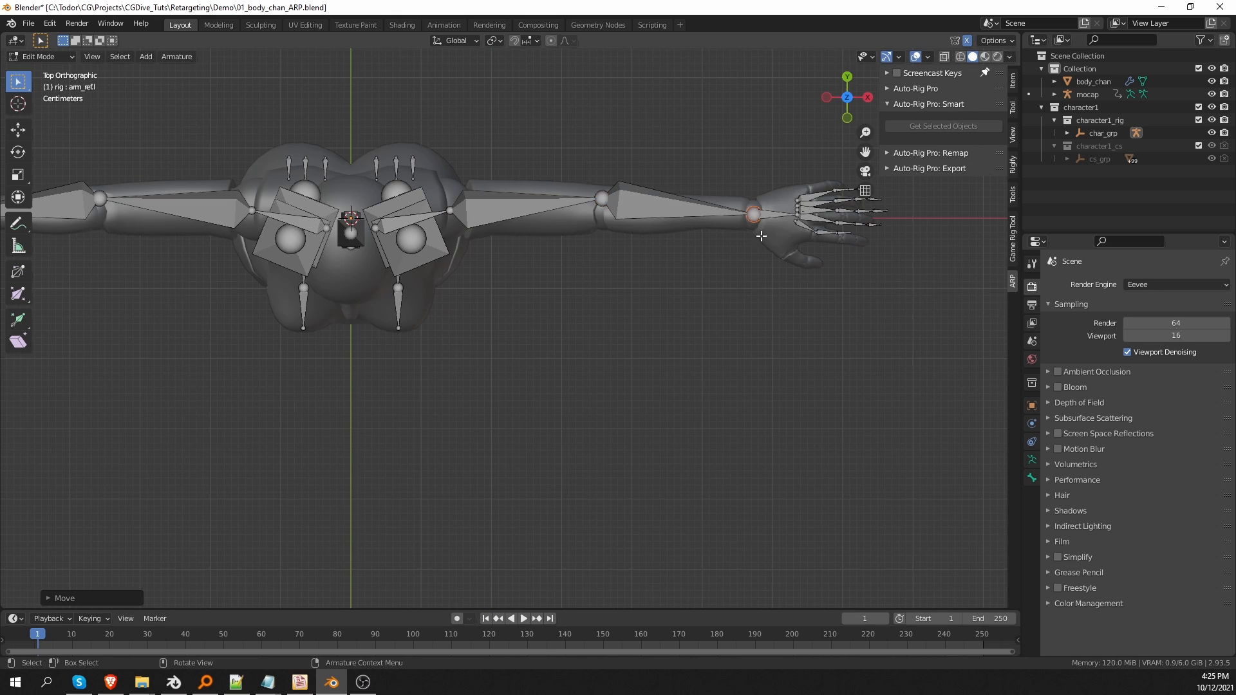
Step: Disable the thumb, index, middle, ring and pinky in the left arm's limb options
scroll(716, 292, "down", 3)
middle_click_drag(679, 399, 727, 302)
scroll(726, 303, "up", 4)
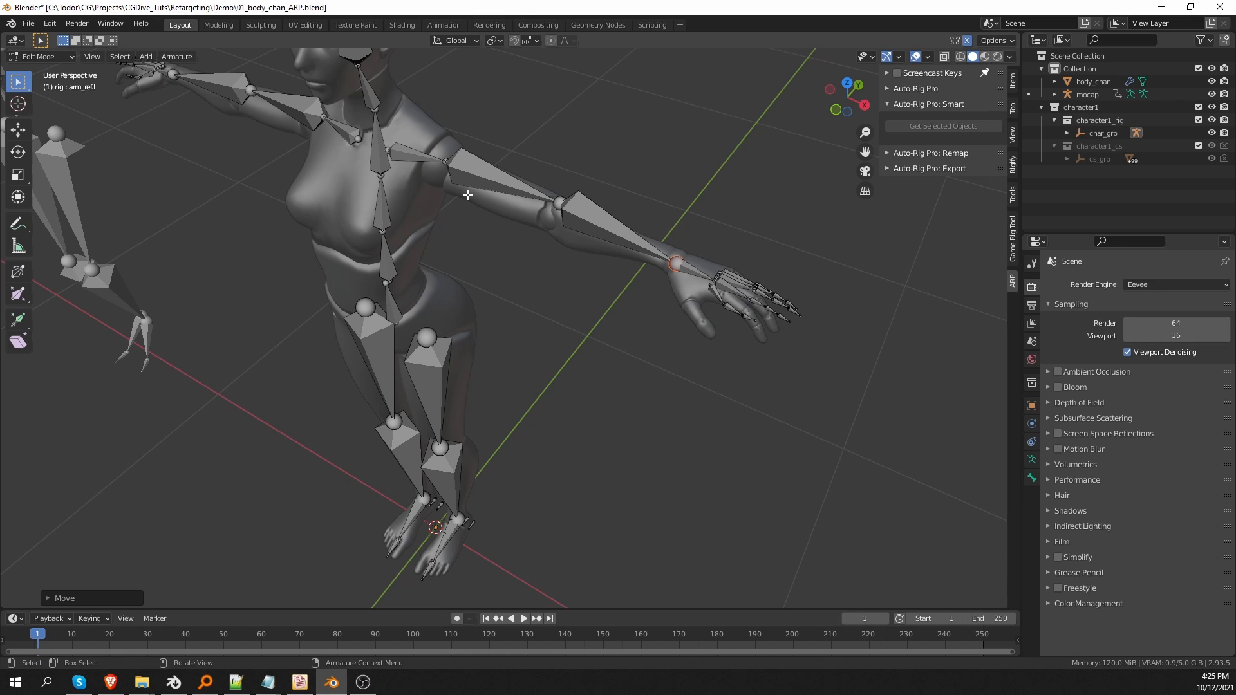
left_click(473, 169)
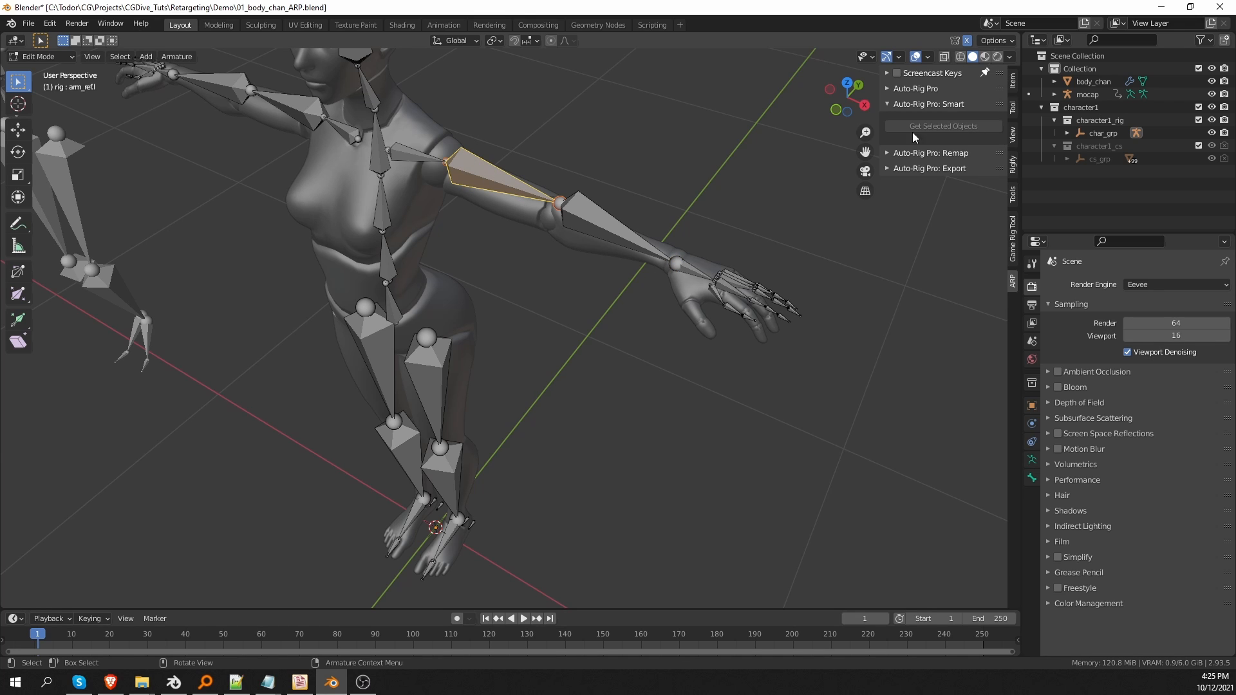
left_click(915, 88)
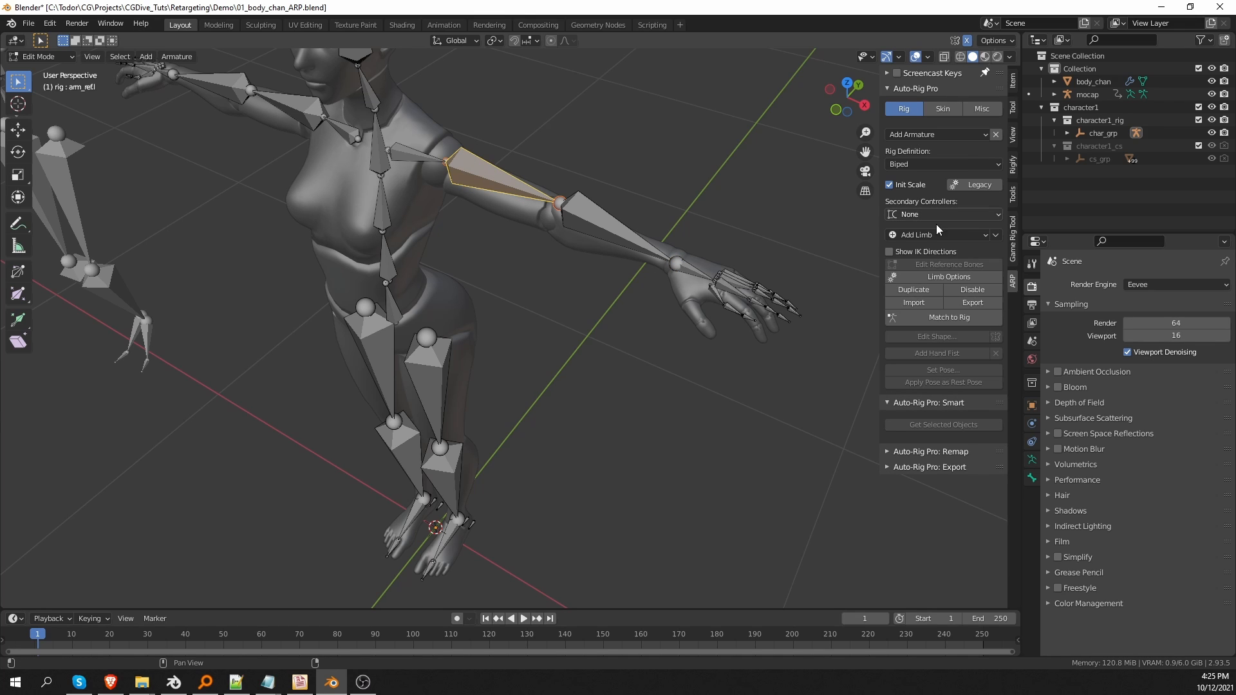
left_click(955, 276)
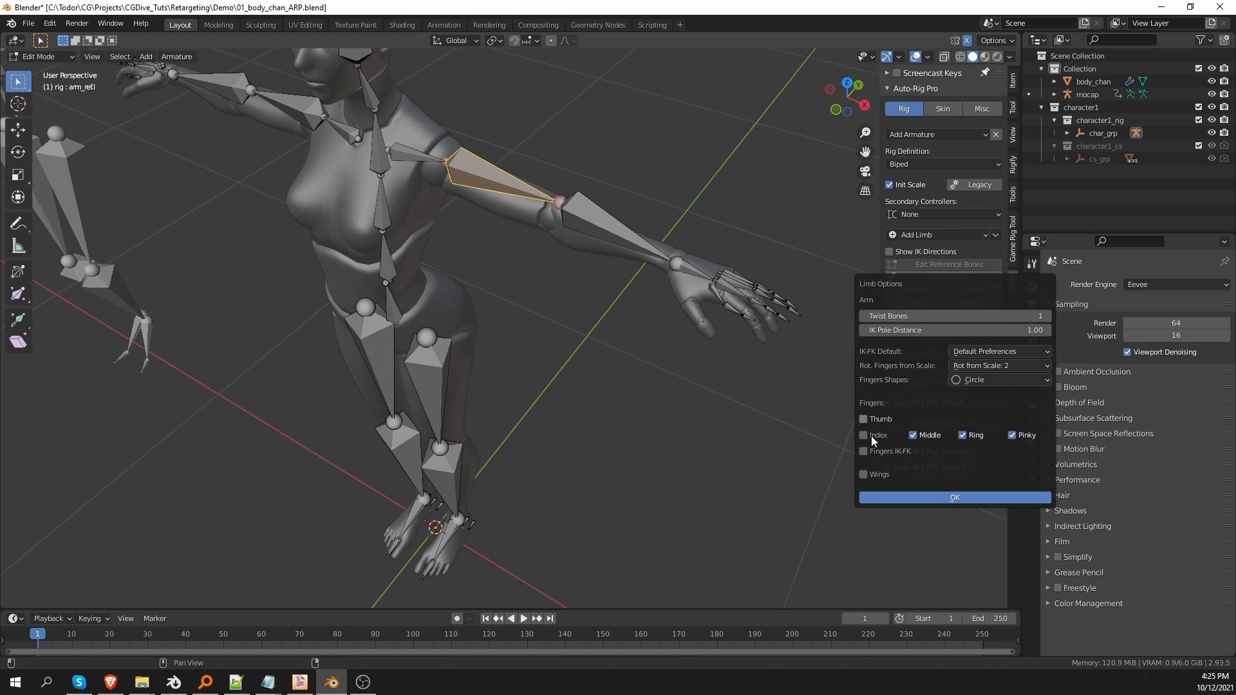
left_click_drag(912, 436, 1031, 435)
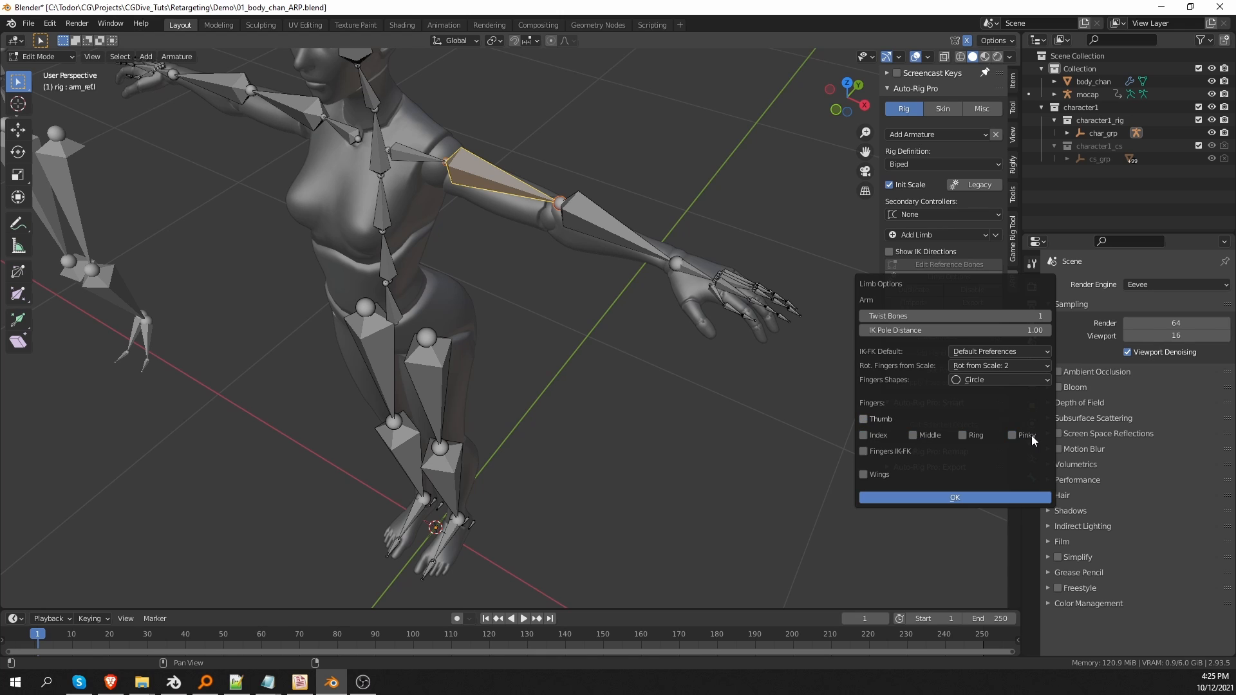
left_click(954, 499)
Step: Remove all the finger bones from the right arm through its limb options
middle_click_drag(353, 332, 412, 301)
middle_click_drag(412, 302, 583, 305, "shift")
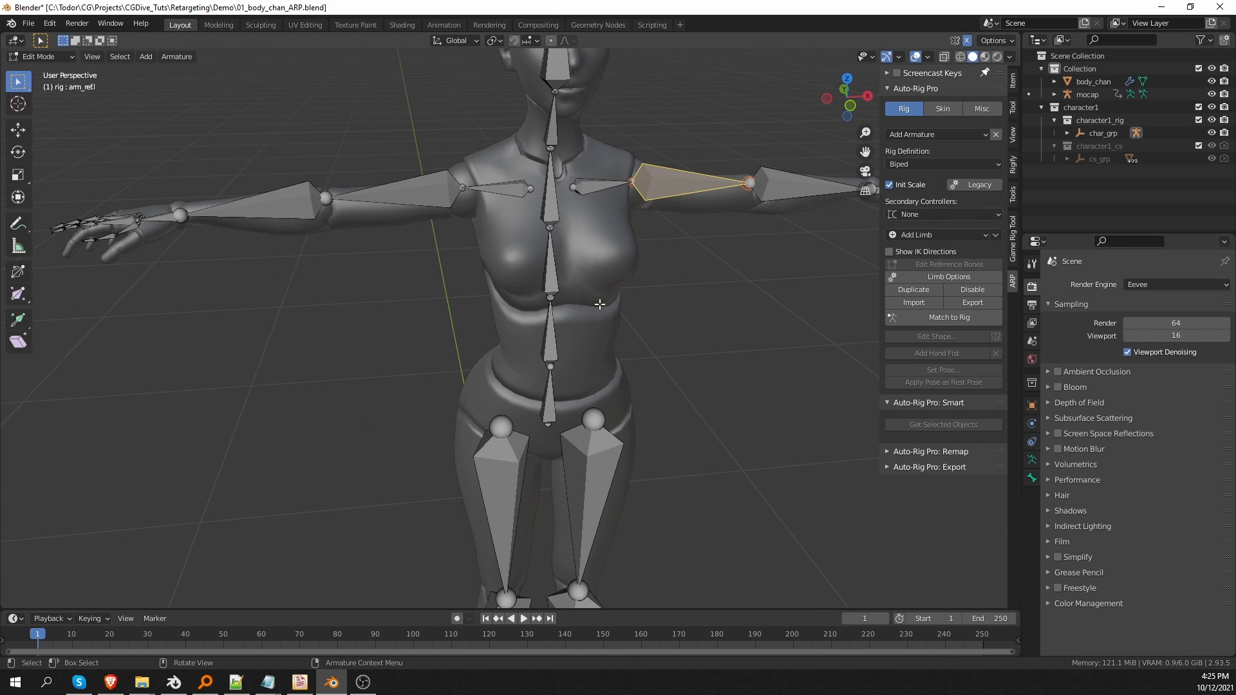
left_click(411, 183)
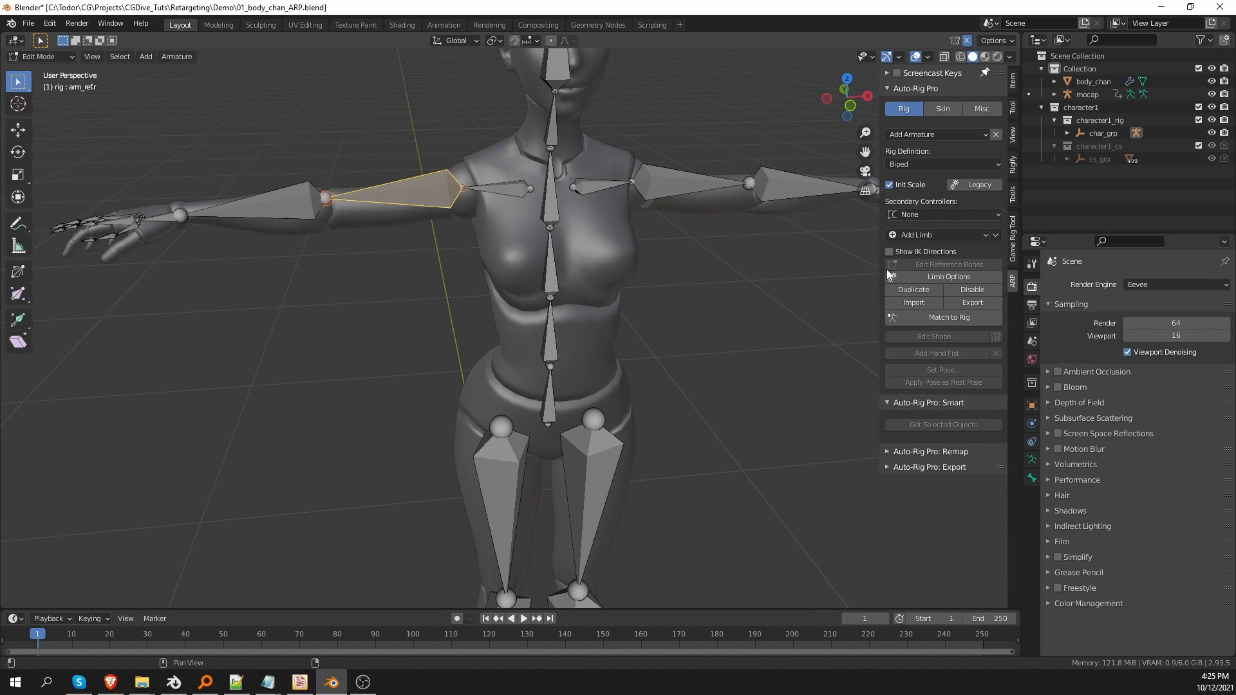
left_click(940, 279)
left_click_drag(865, 421, 999, 435)
left_click(953, 498)
Step: Generate the final control rig from the adjusted reference bones with Match to Rig
scroll(648, 403, "down", 3)
middle_click_drag(648, 403, 634, 405)
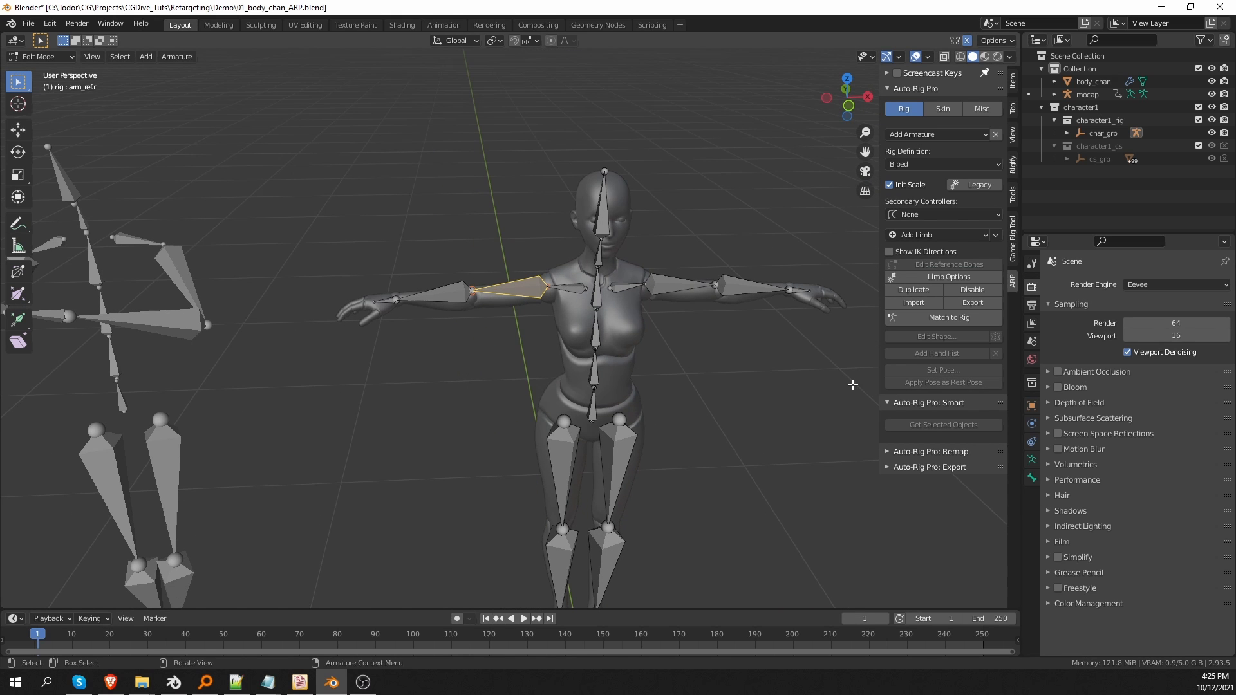
left_click(956, 315)
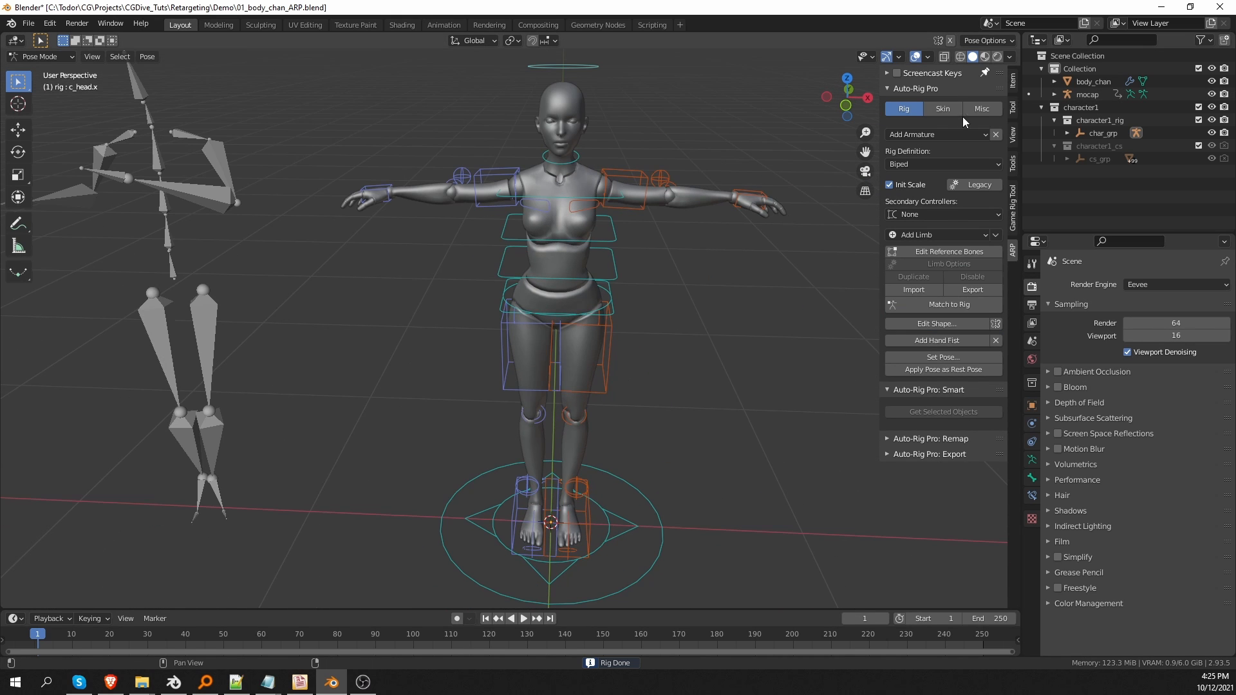
Step: Select the body_chan mesh together with the rig and bind them using the Voxelized engine
left_click(952, 111)
key("ctrl+Tab")
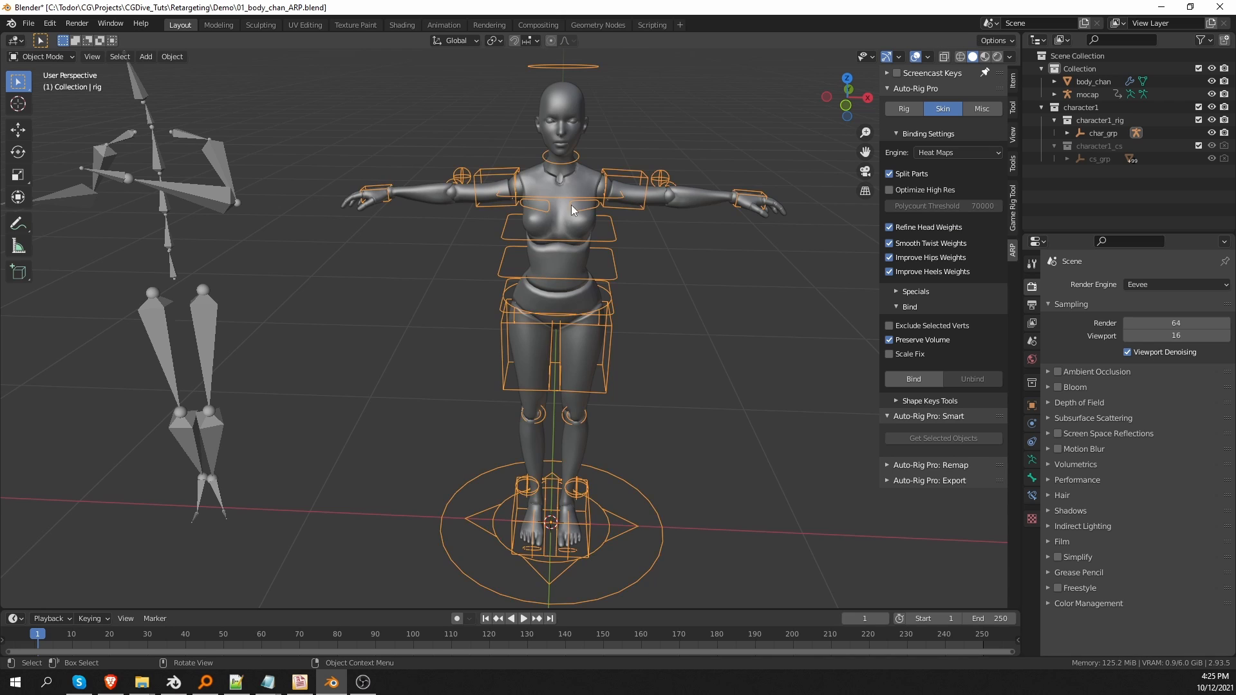
left_click(583, 193)
left_click(619, 175, "shift")
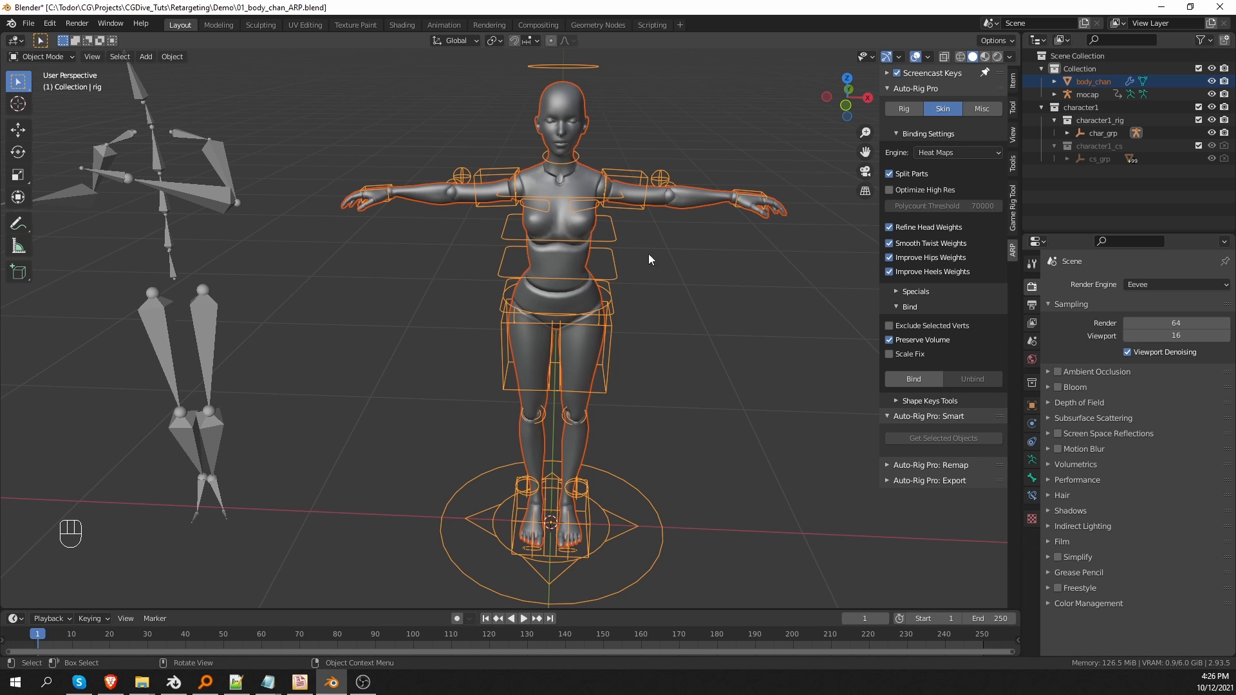
left_click(954, 153)
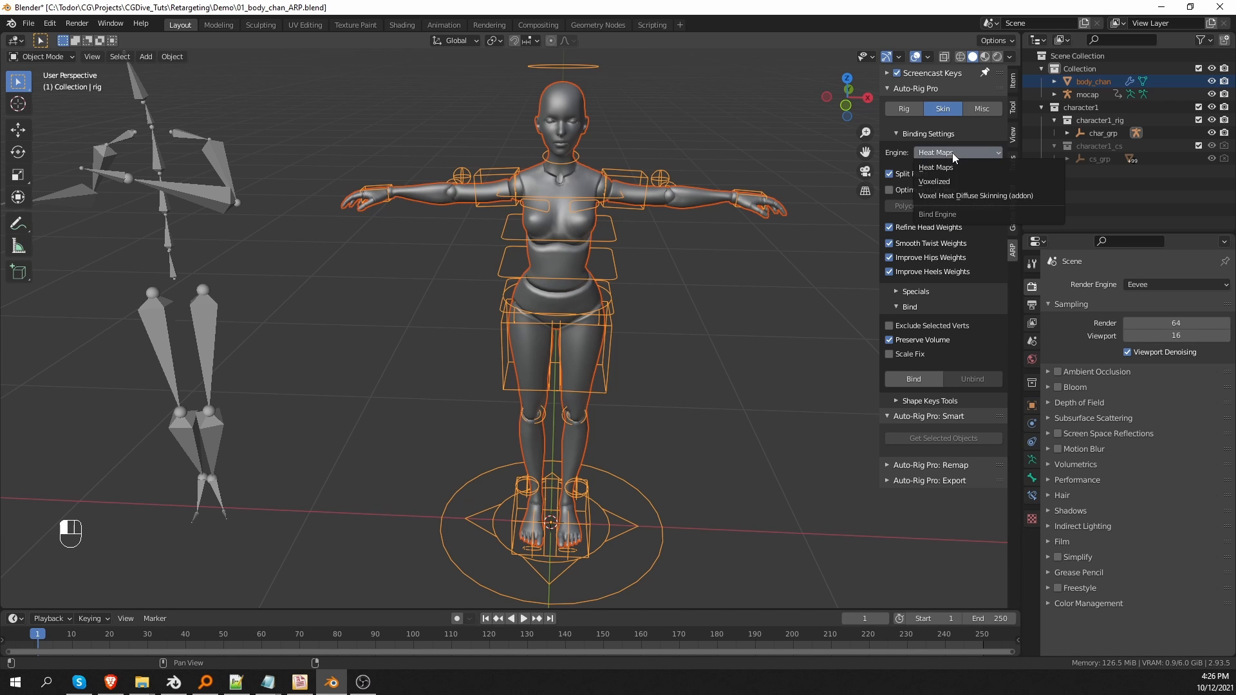
left_click(964, 182)
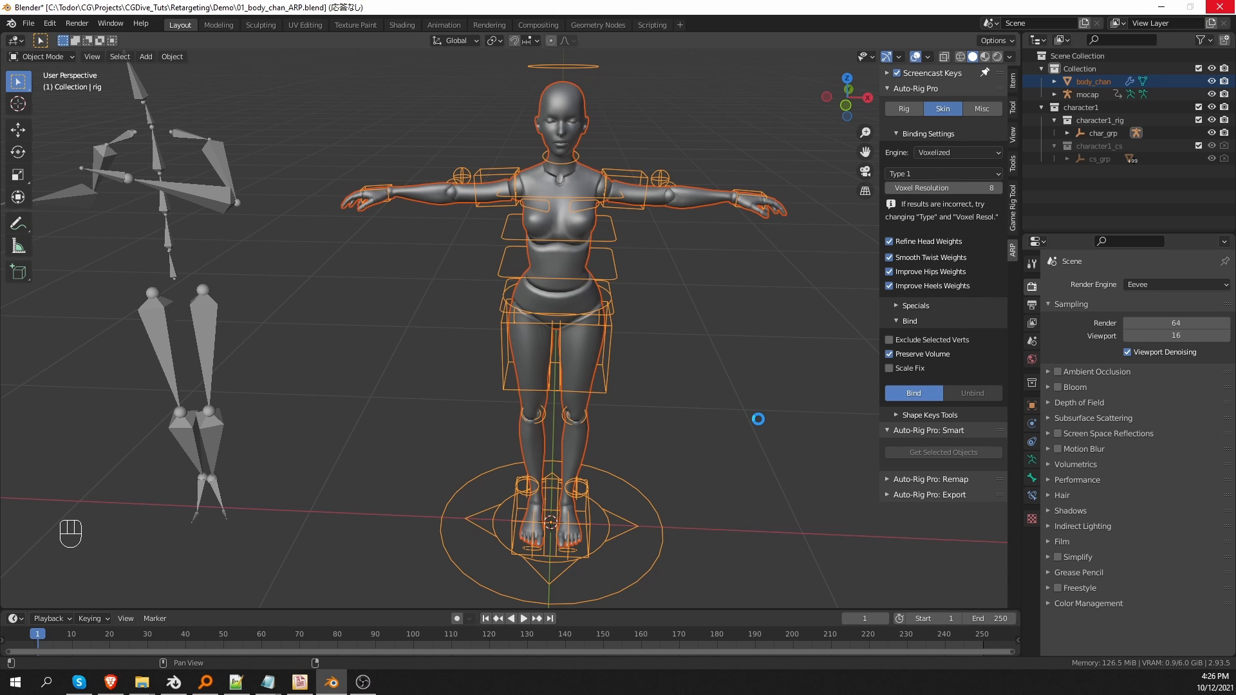
Step: Test the binding in Pose Mode by lowering the rig's left hand IK control beside the body and rotating the hand
middle_click_drag(758, 418, 704, 272)
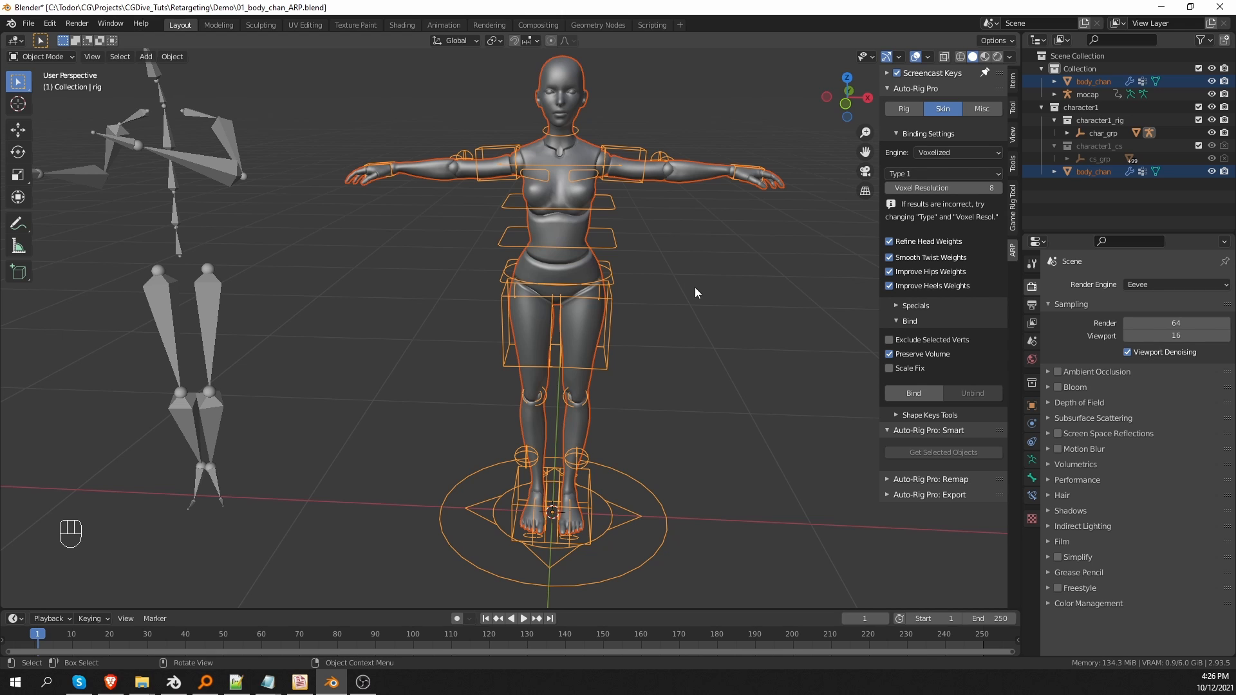
left_click(752, 165)
key("Tab")
left_click(752, 246)
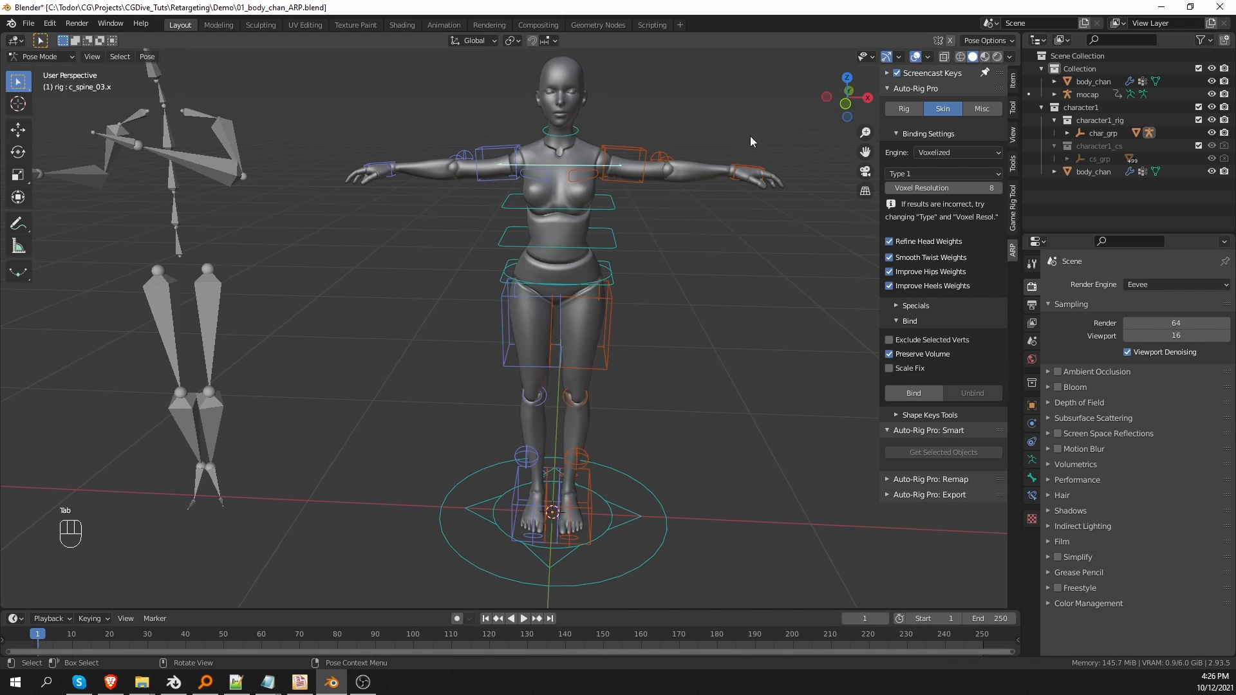
left_click(747, 173)
key("g")
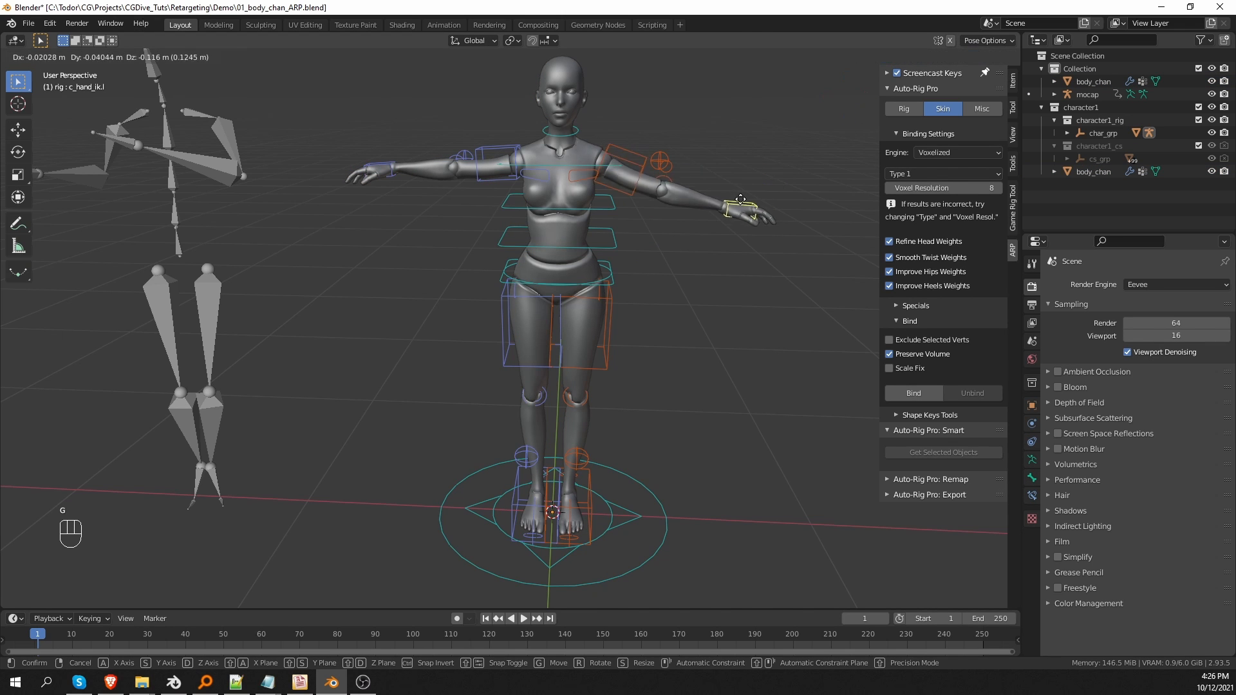
left_click(672, 254)
key("r")
left_click(604, 426)
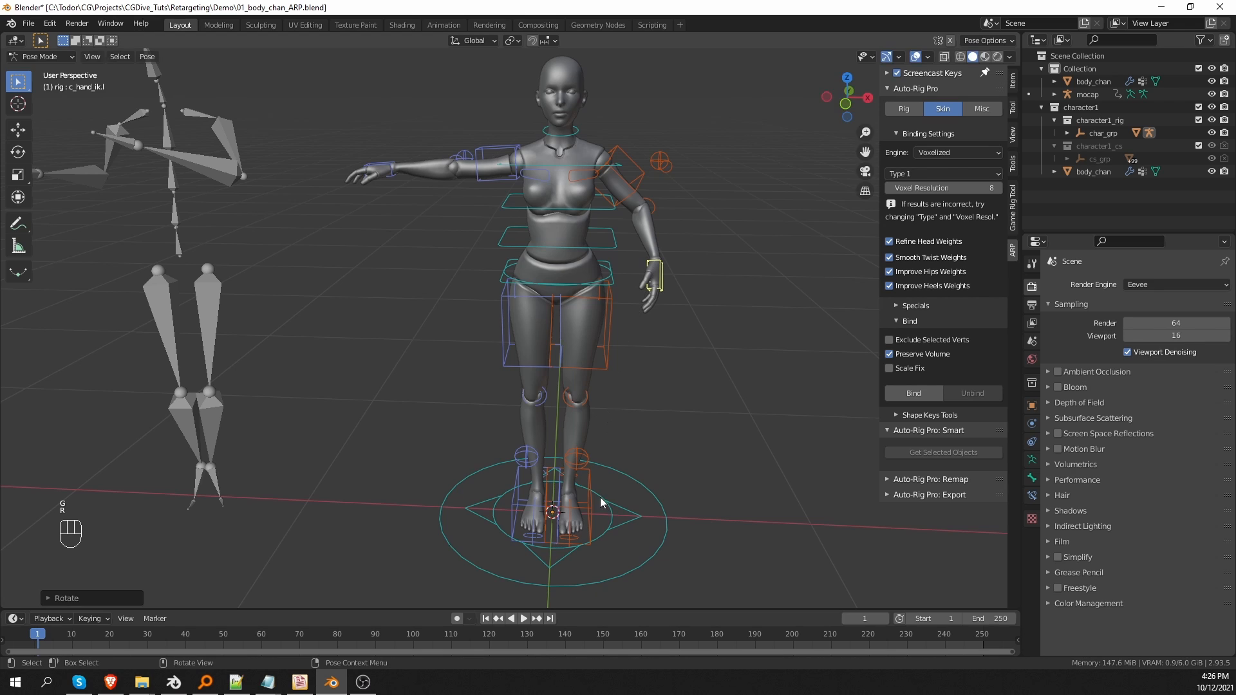
Step: Test the leg deformation by moving the left foot IK control outward and up, and rotating the foot
left_click(590, 502)
key("g")
right_click(653, 435)
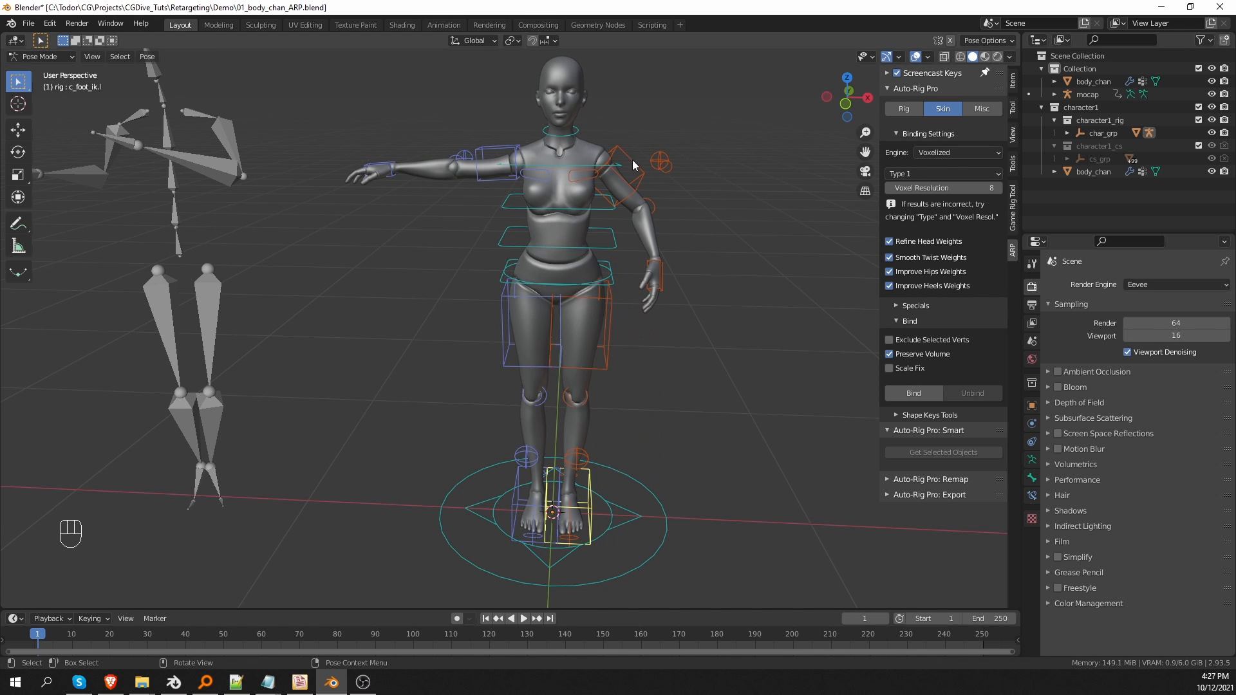
key("g")
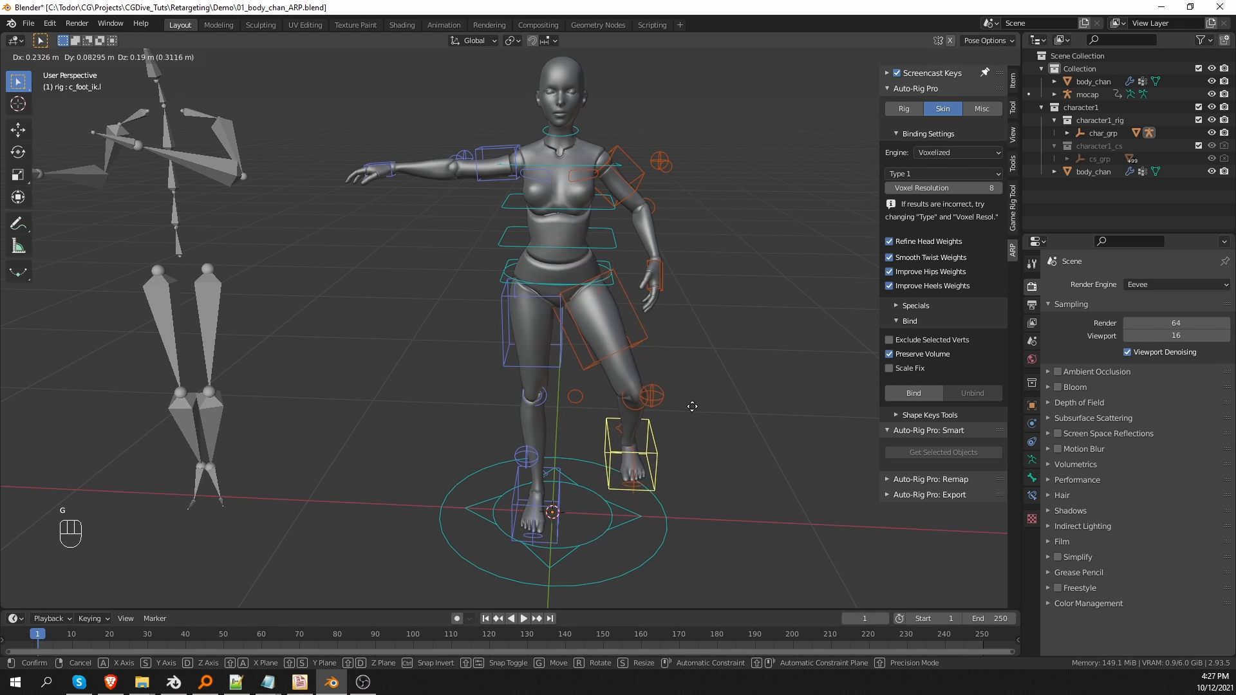
left_click(703, 397)
key("r")
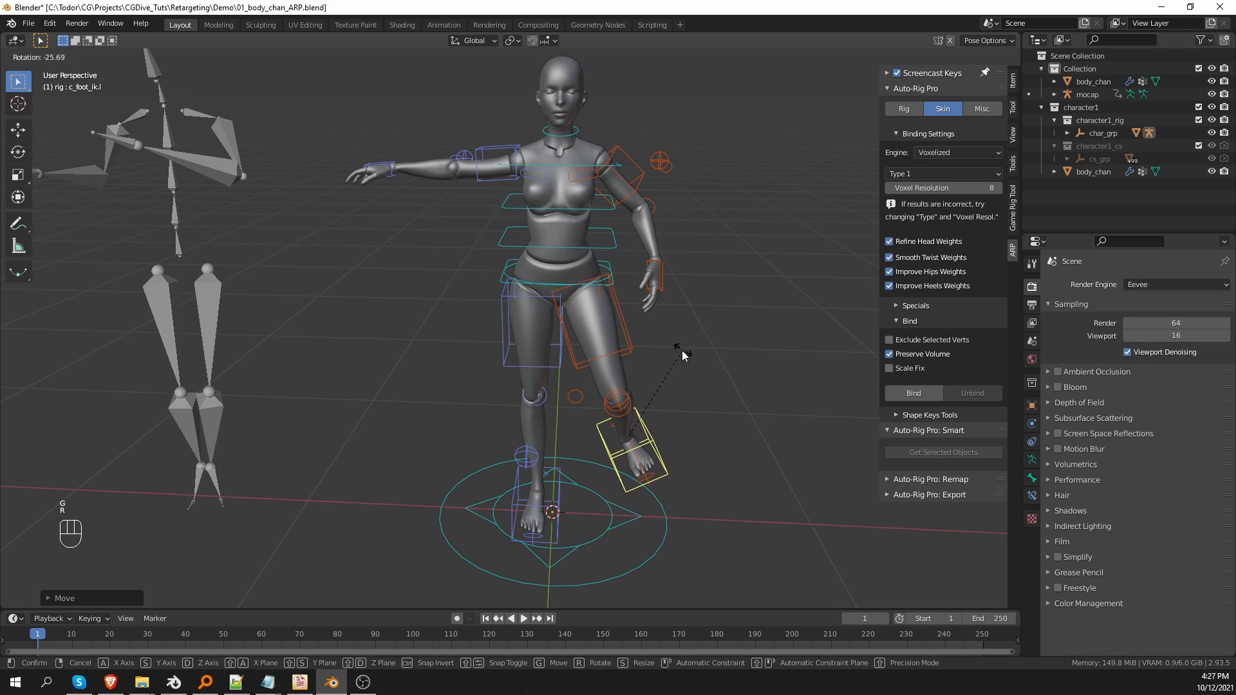
left_click(683, 361)
key("g")
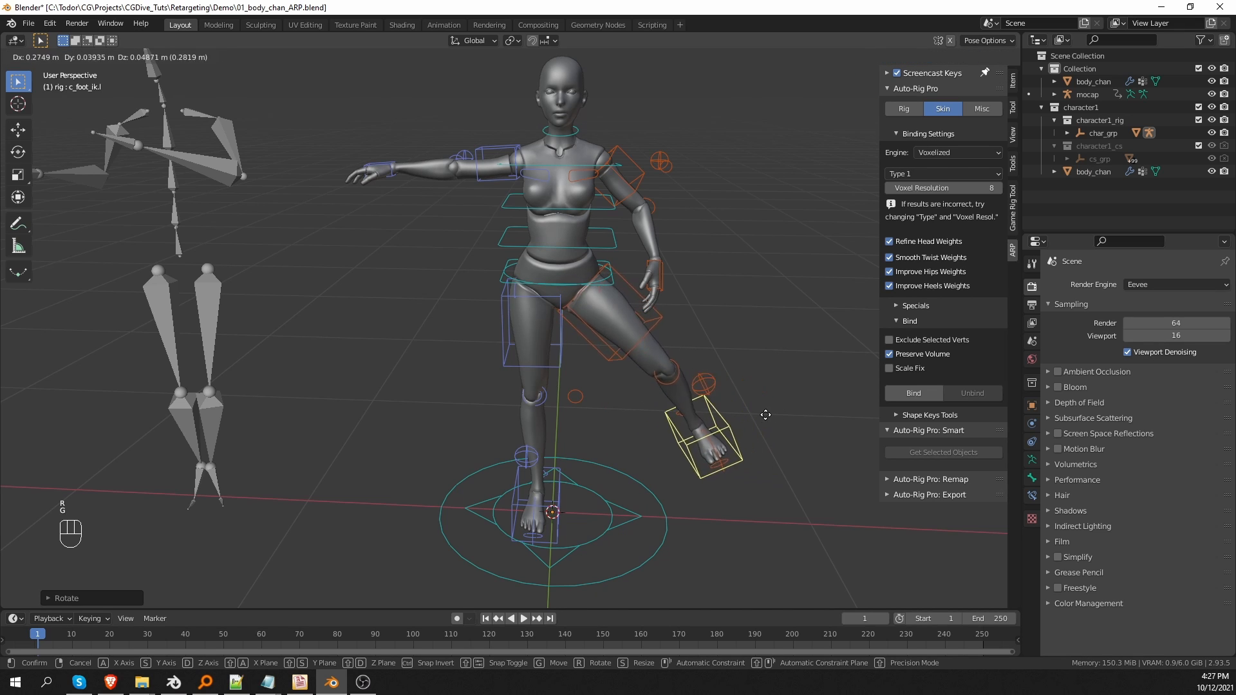
right_click(764, 414)
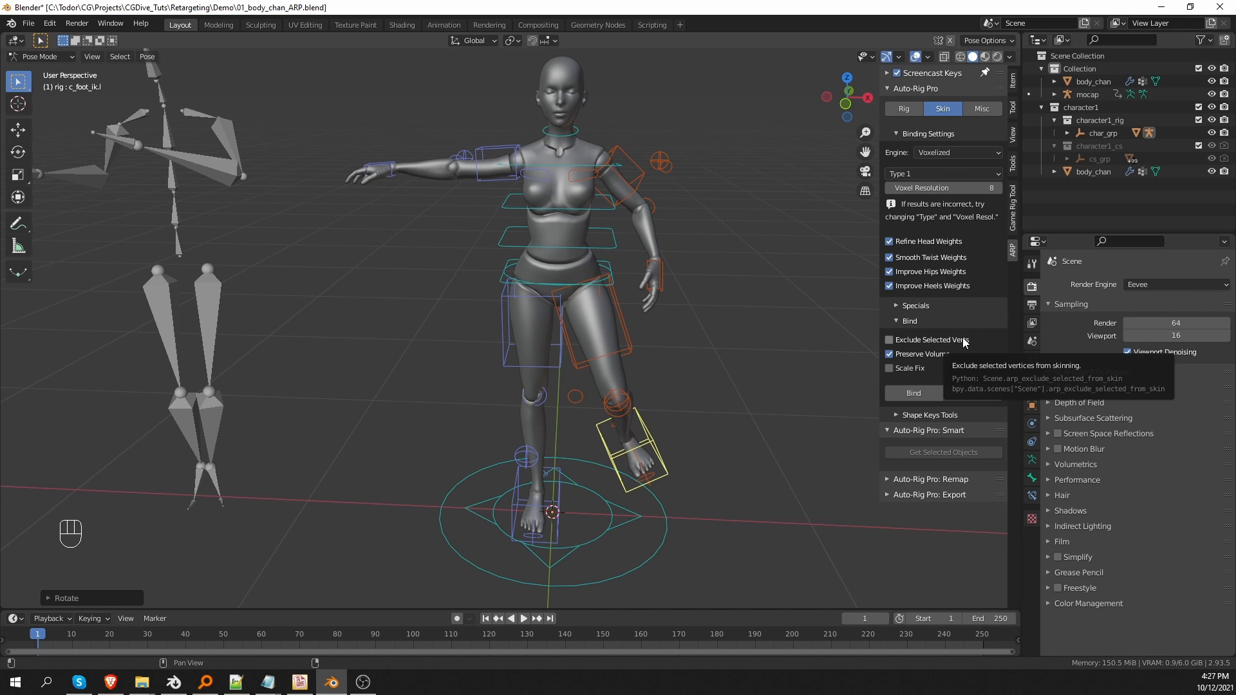
Step: Try the IK-FK Switch on the left foot and left arm controls, and reset the rig's whole pose
left_click(903, 109)
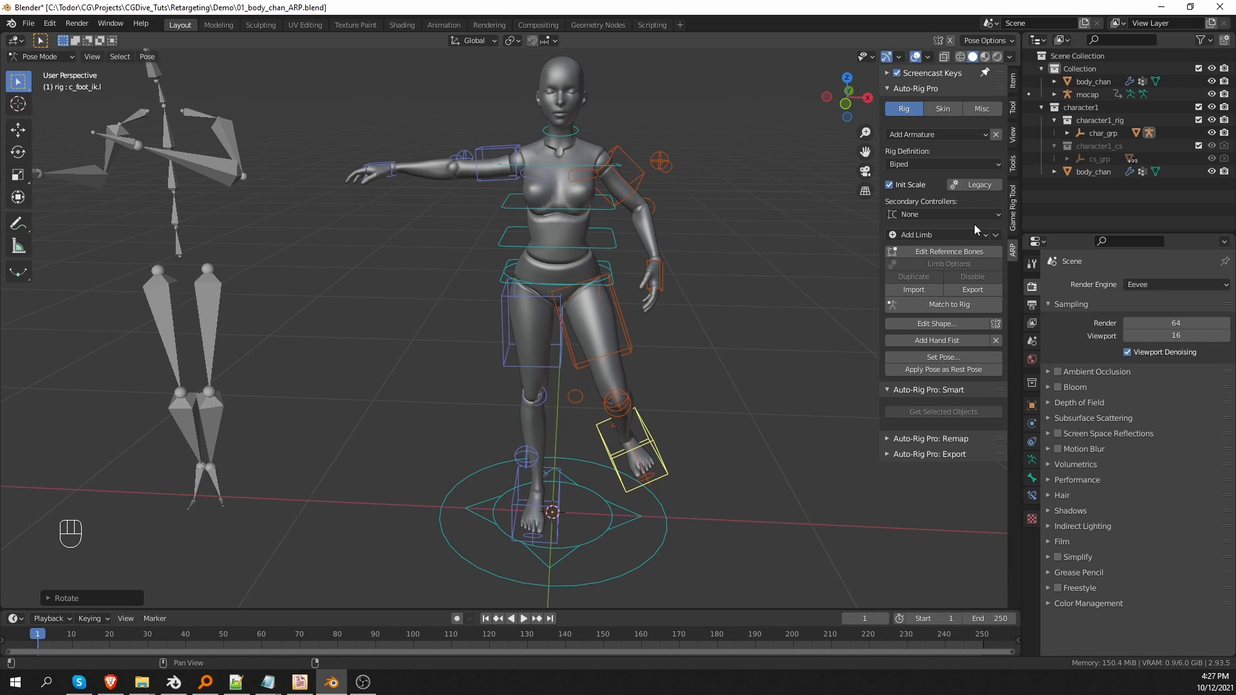
left_click(1012, 107)
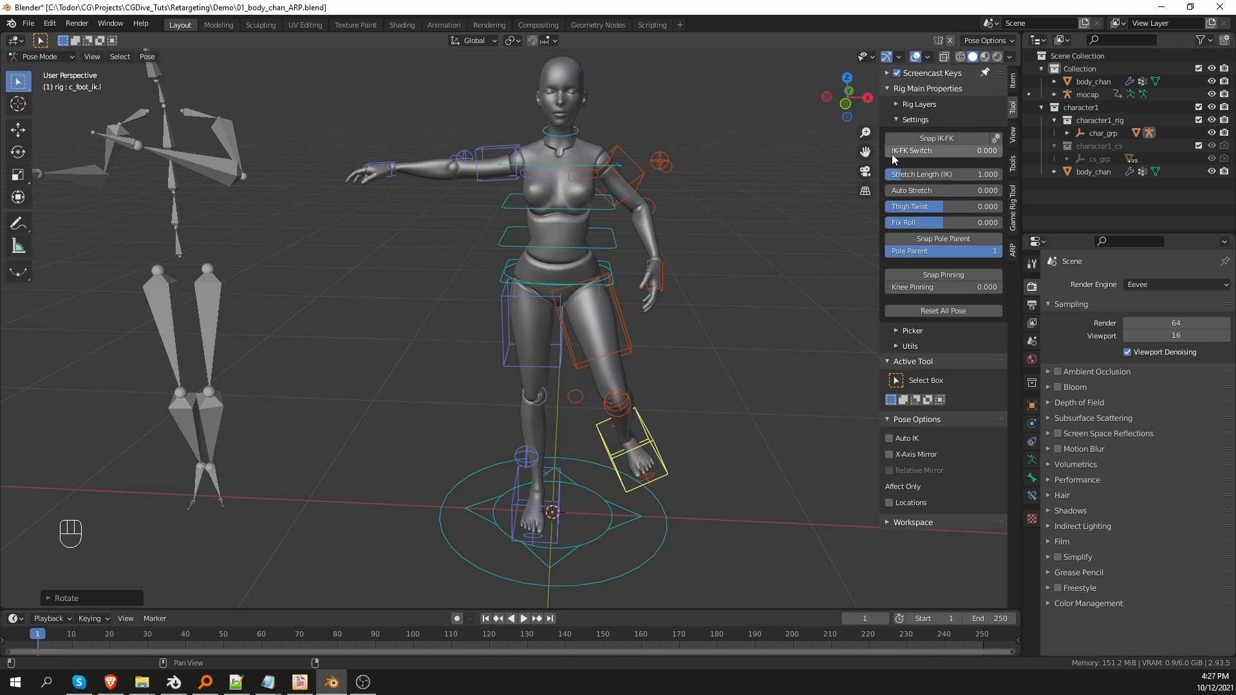
left_click_drag(891, 153, 1002, 151)
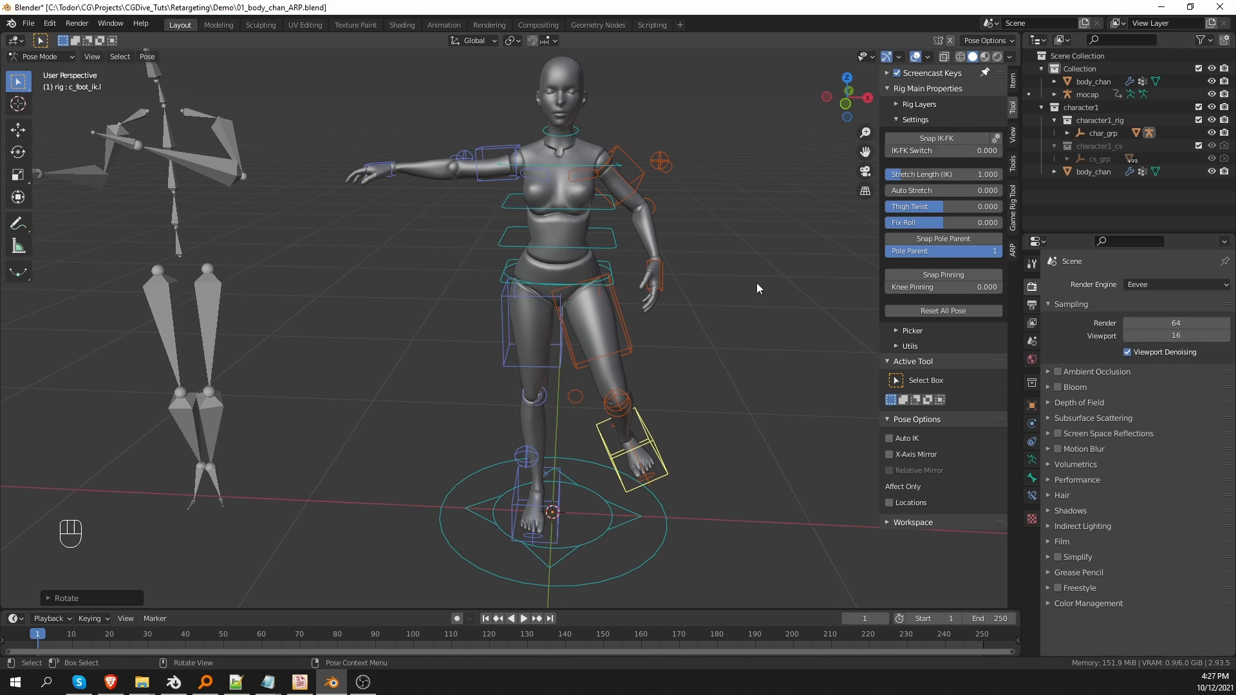
left_click(619, 175)
left_click_drag(907, 151, 892, 151)
middle_click_drag(686, 296, 670, 281)
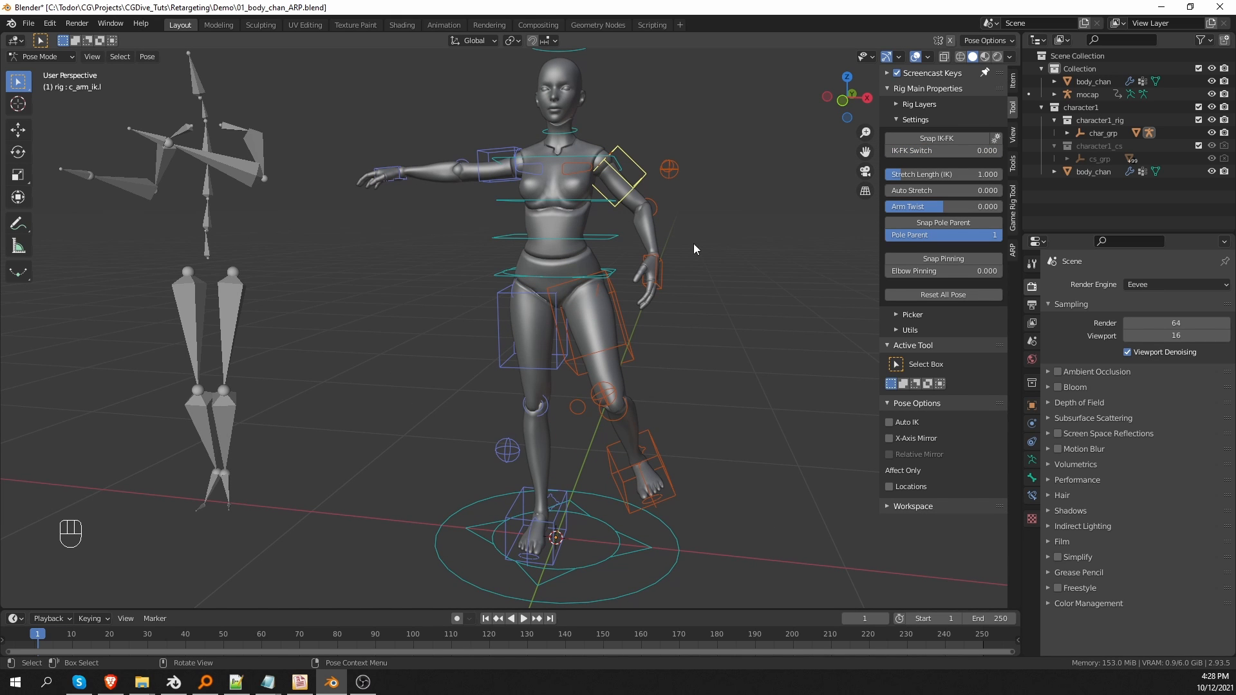
left_click(943, 295)
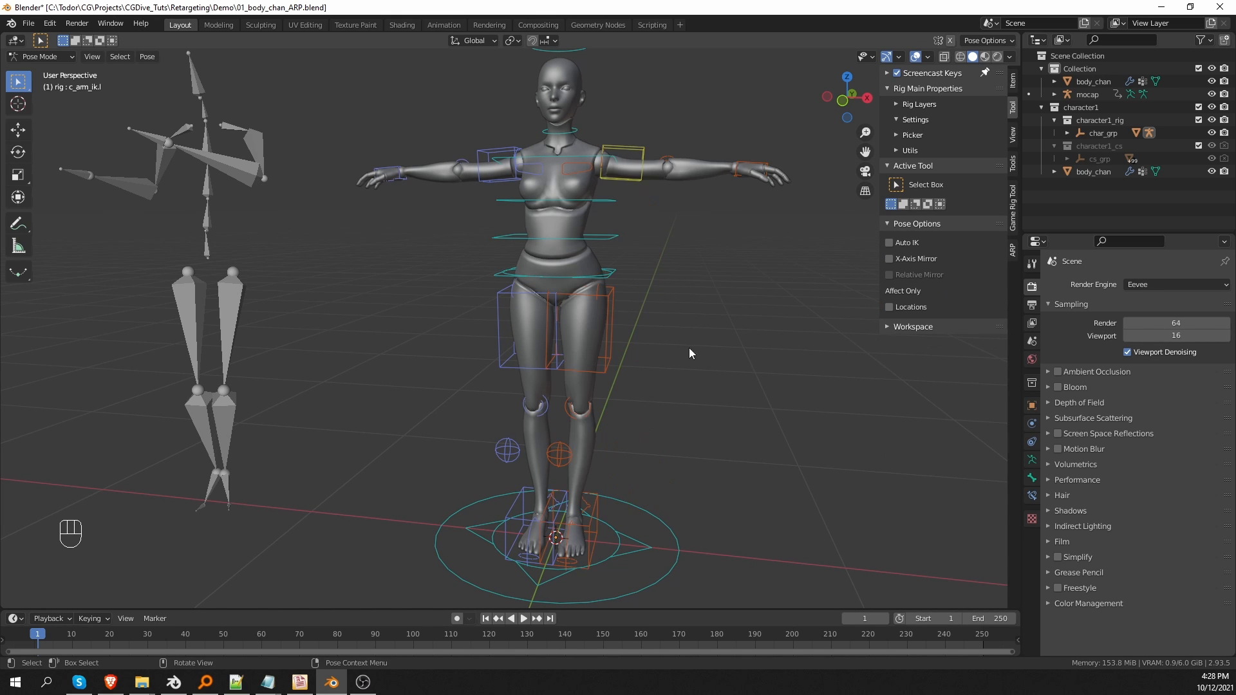
middle_click_drag(689, 347, 640, 319)
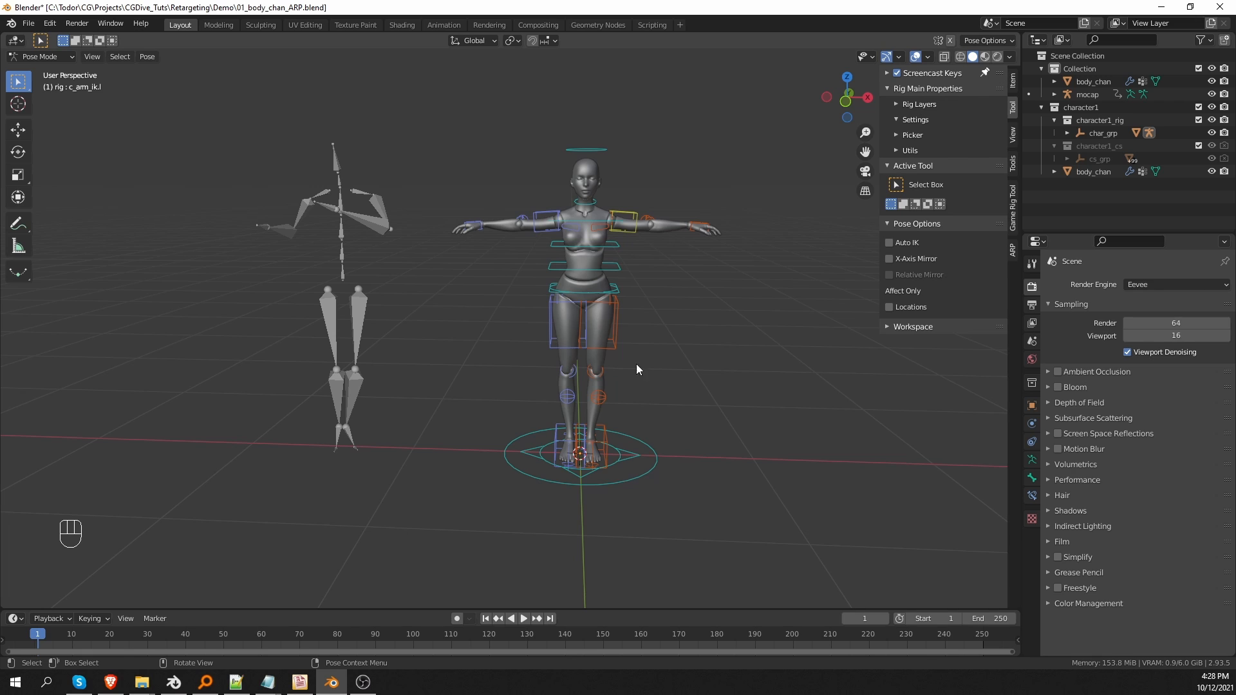
Step: Set mocap as the source armature in the Auto-Rig Pro Remap settings
left_click(1013, 250)
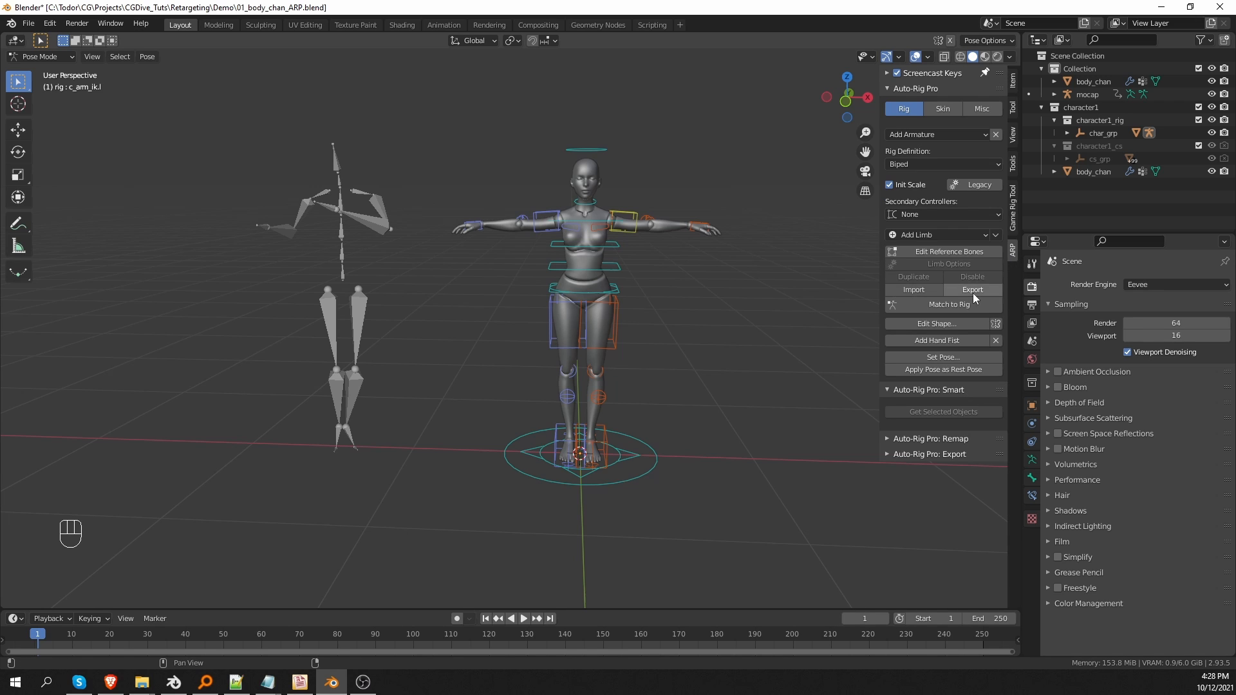
left_click(915, 89)
left_click(943, 154)
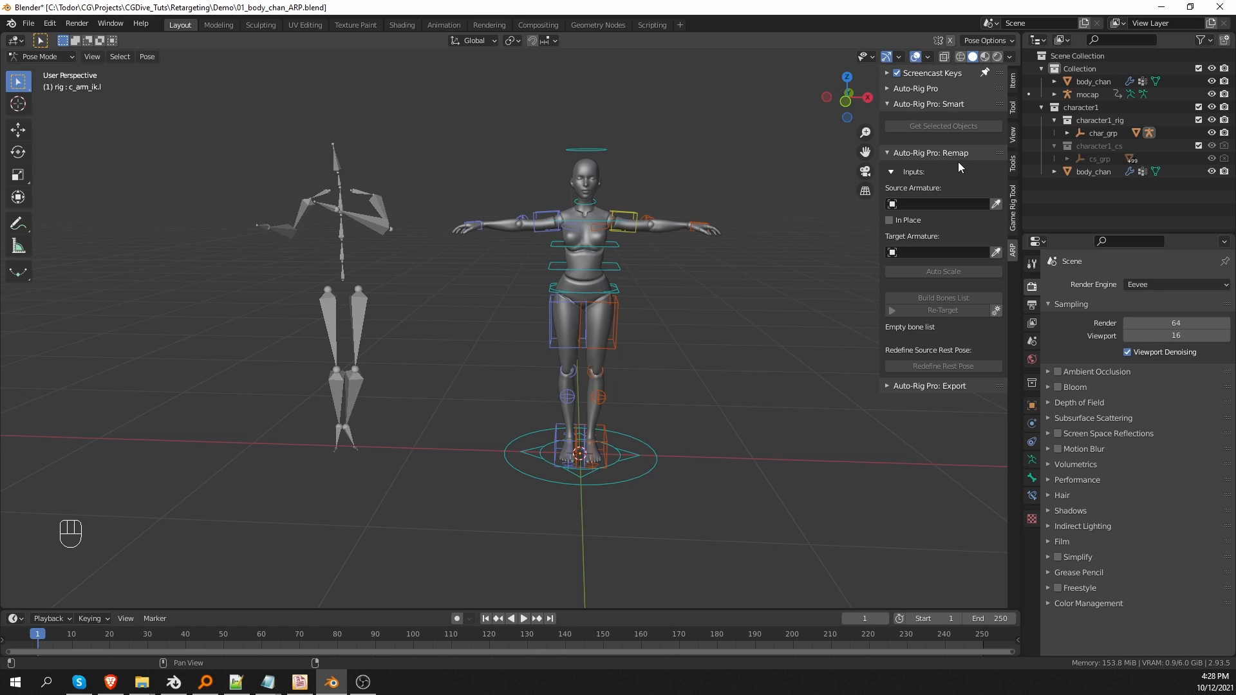
left_click(937, 103)
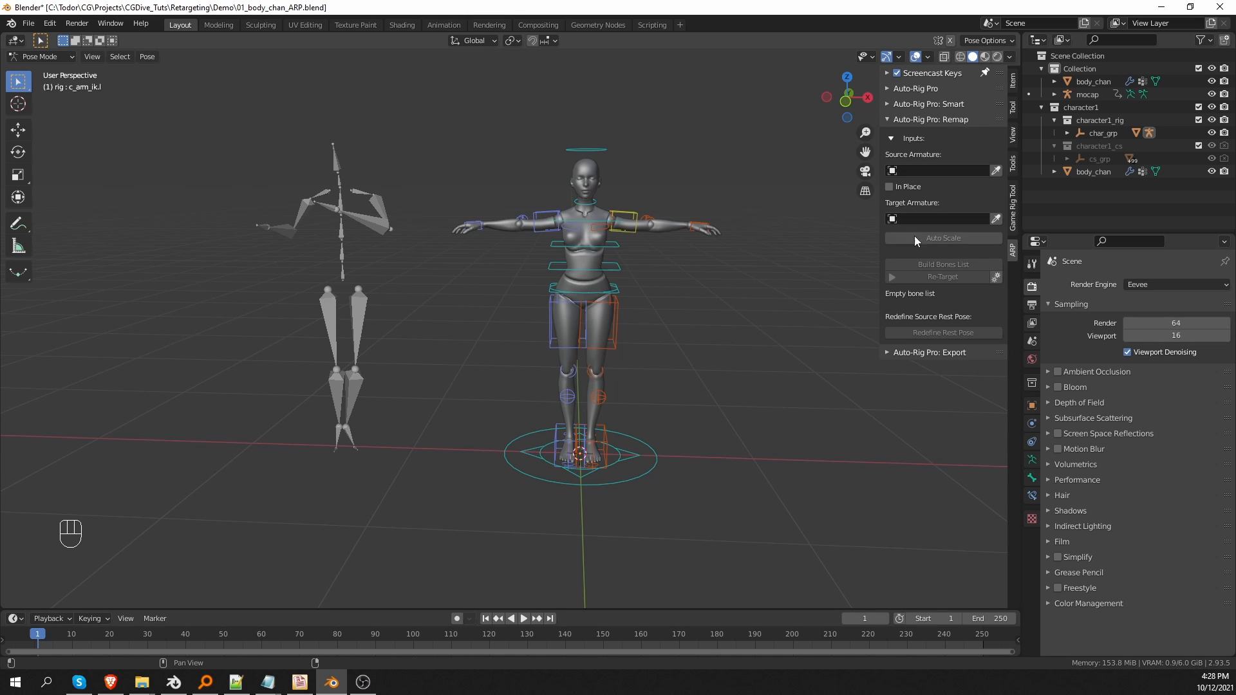
left_click(941, 171)
type("moc")
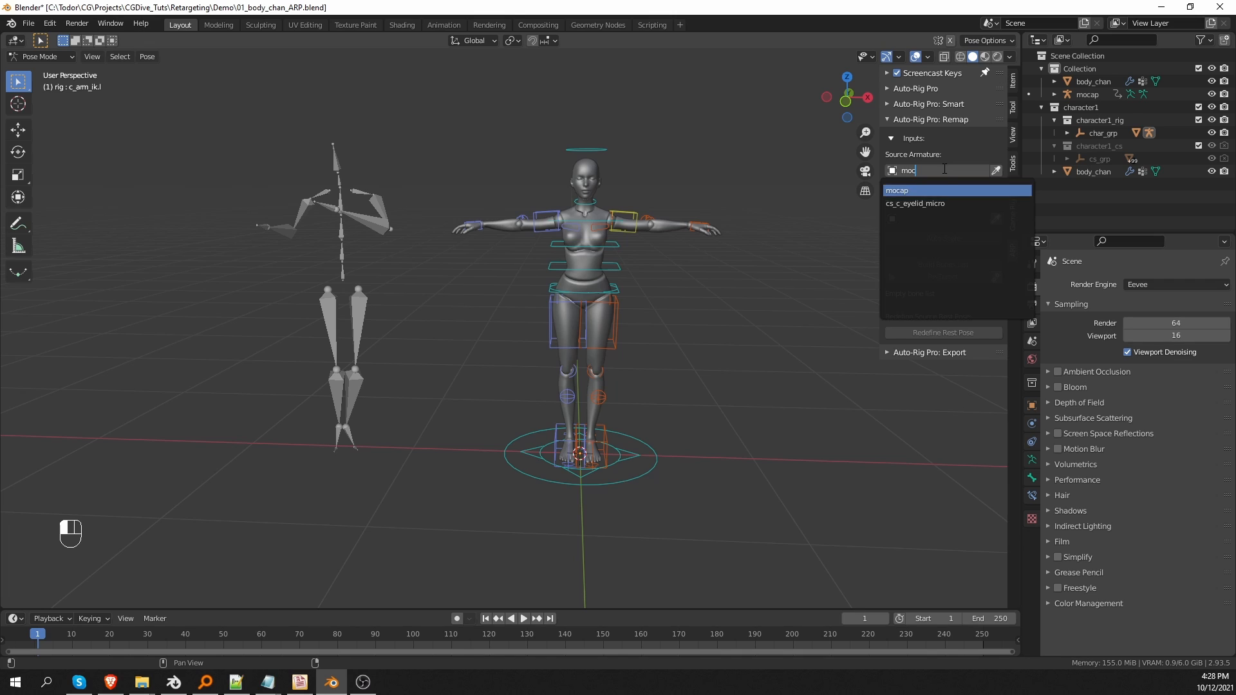
key("Return")
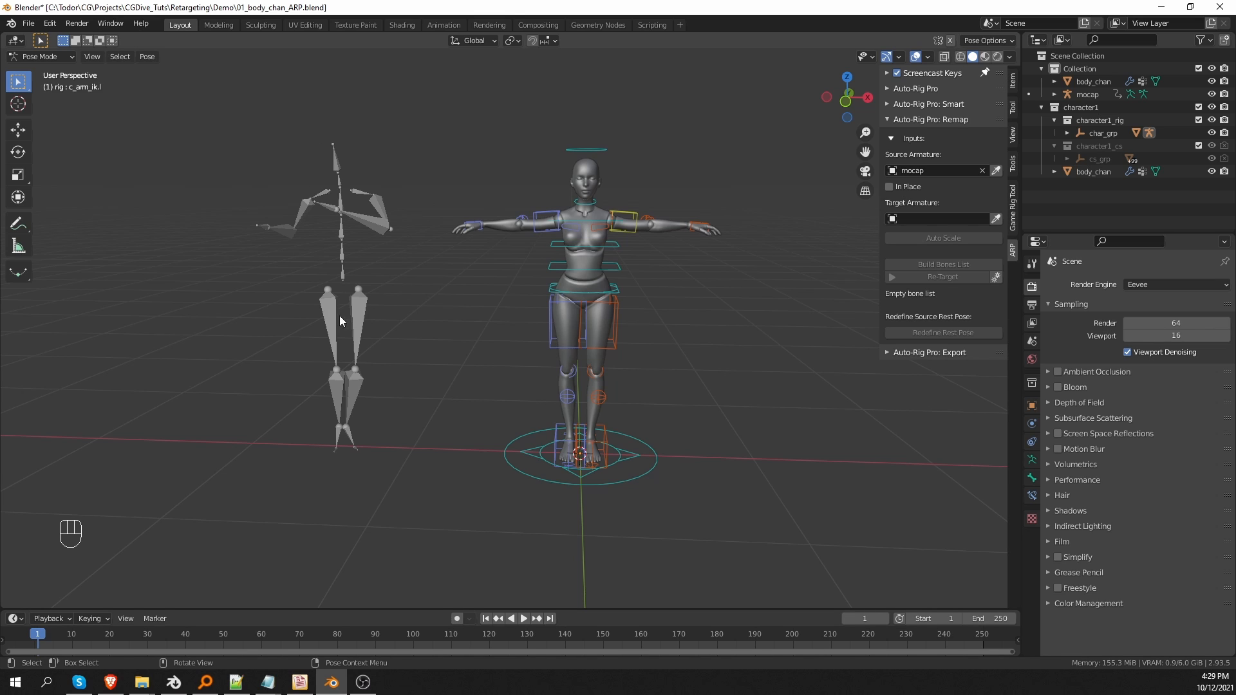
Step: Set rig as the target armature for the remap
left_click(926, 222)
type("righ")
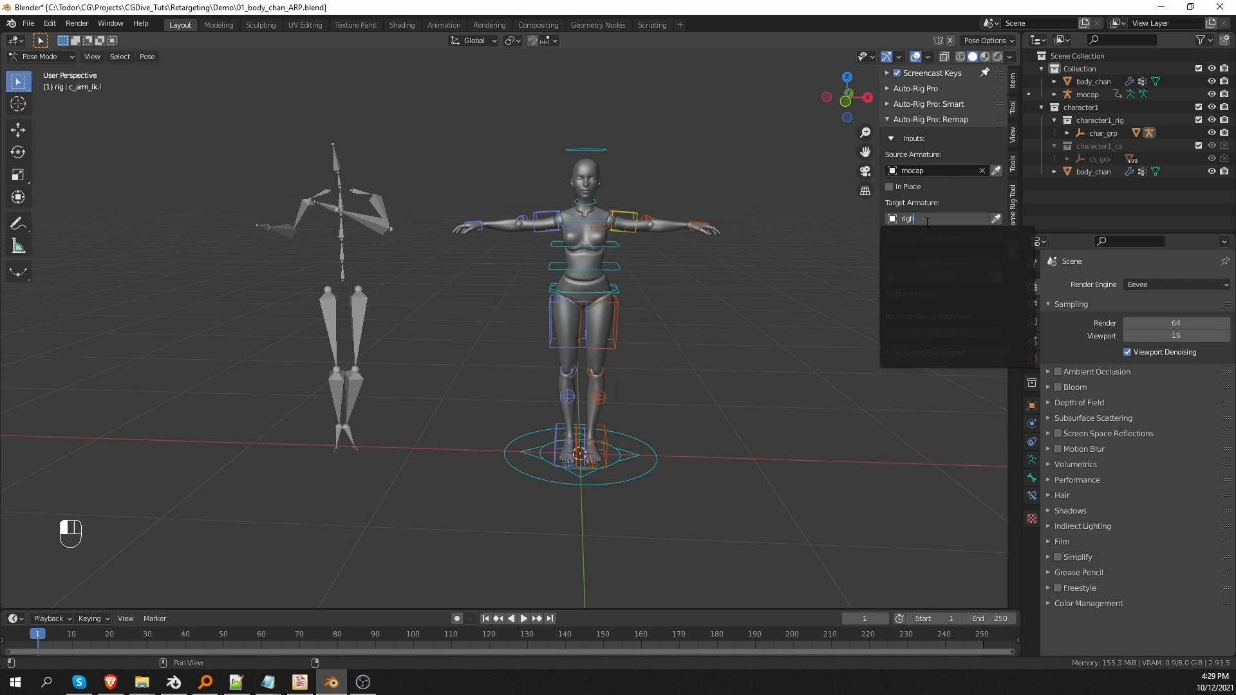
key("BackSpace")
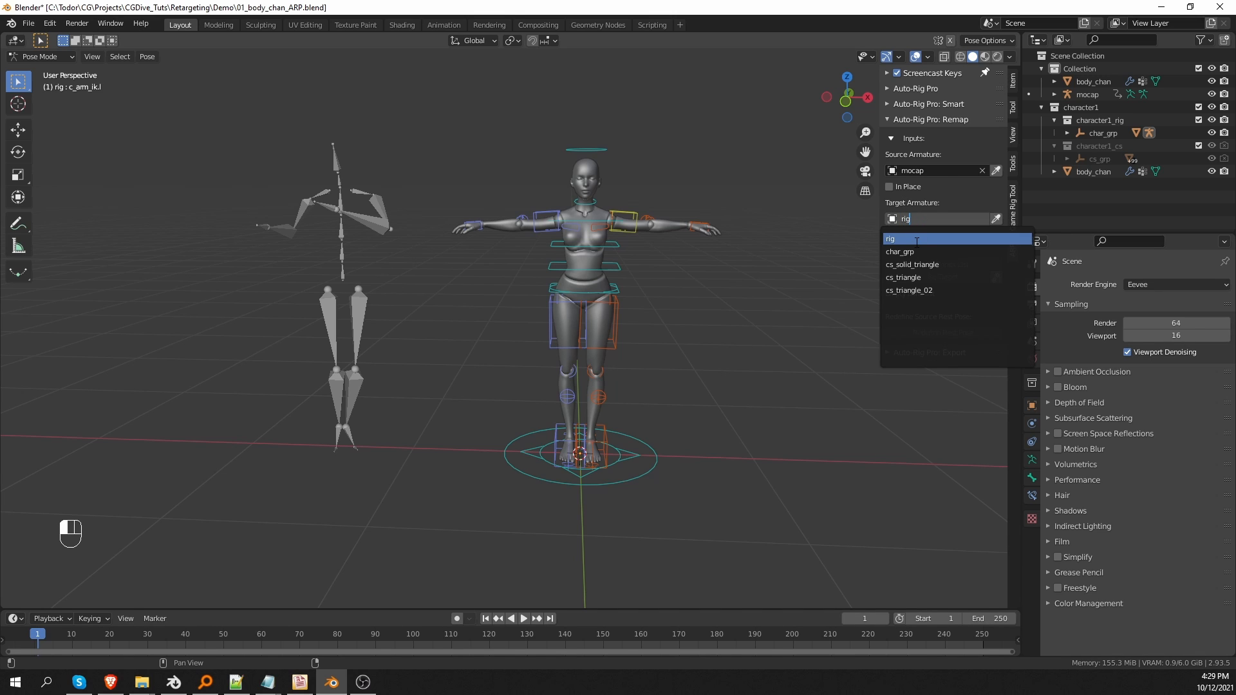
left_click(914, 240)
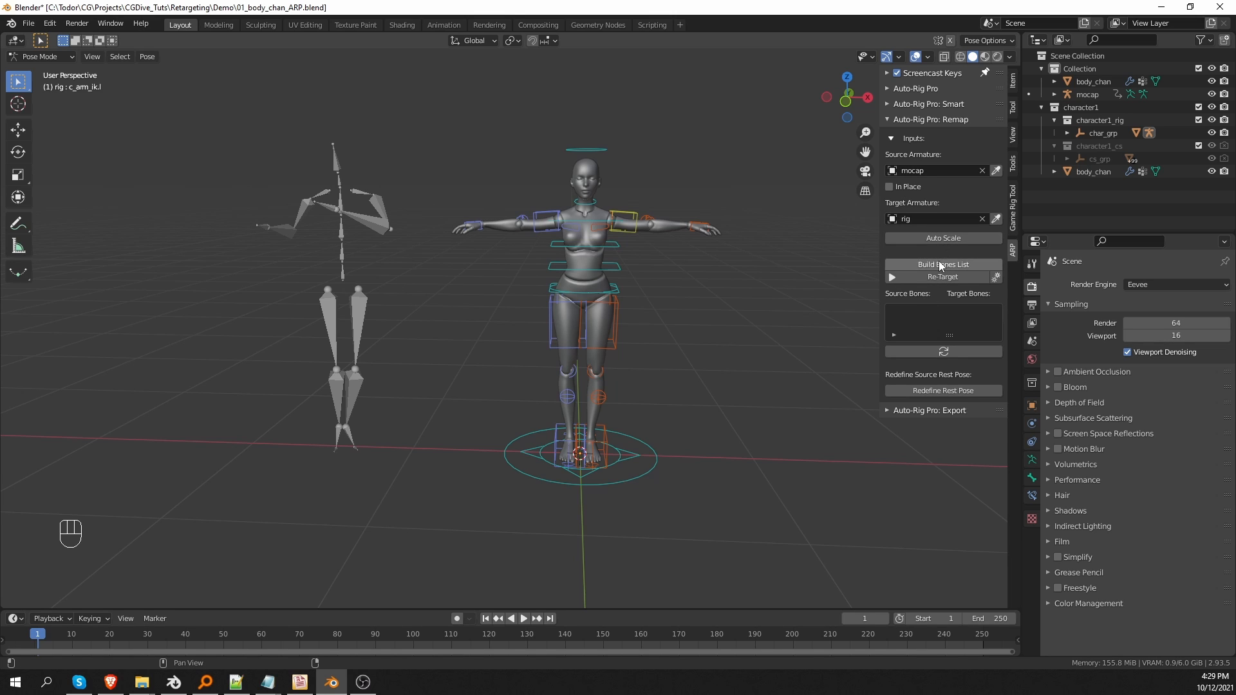
Step: Auto-scale the mocap armature to the character rig and build the bones list
left_click(941, 240)
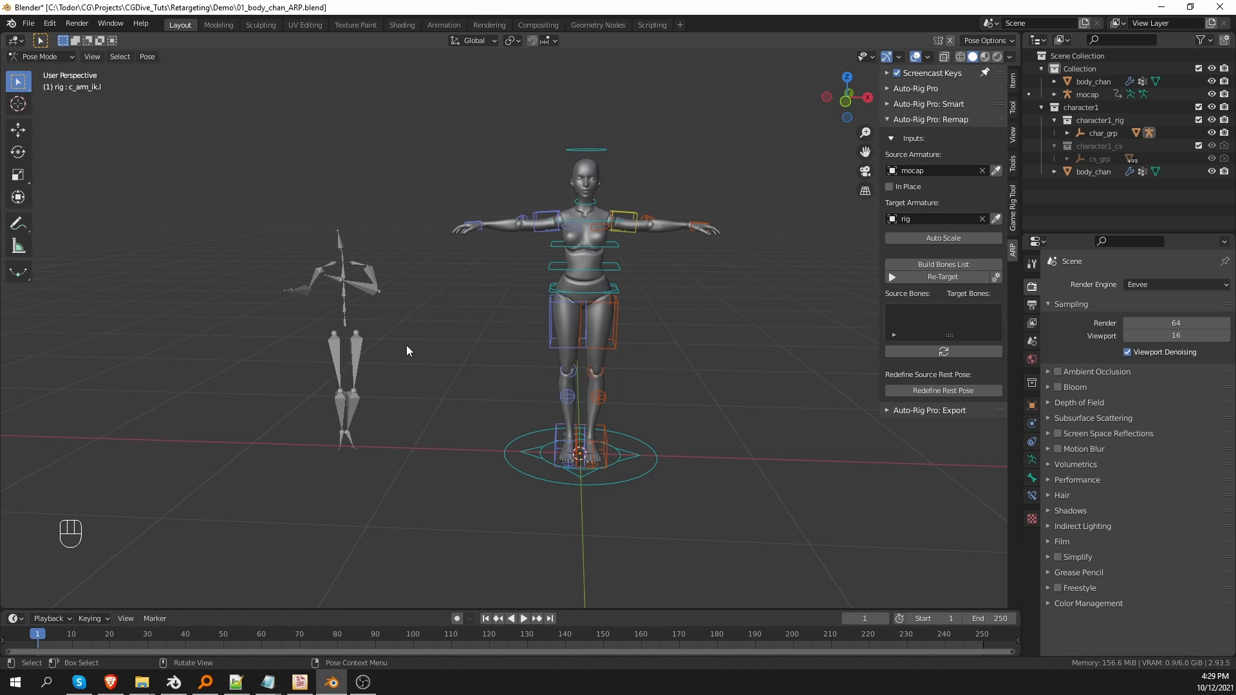
left_click(959, 264)
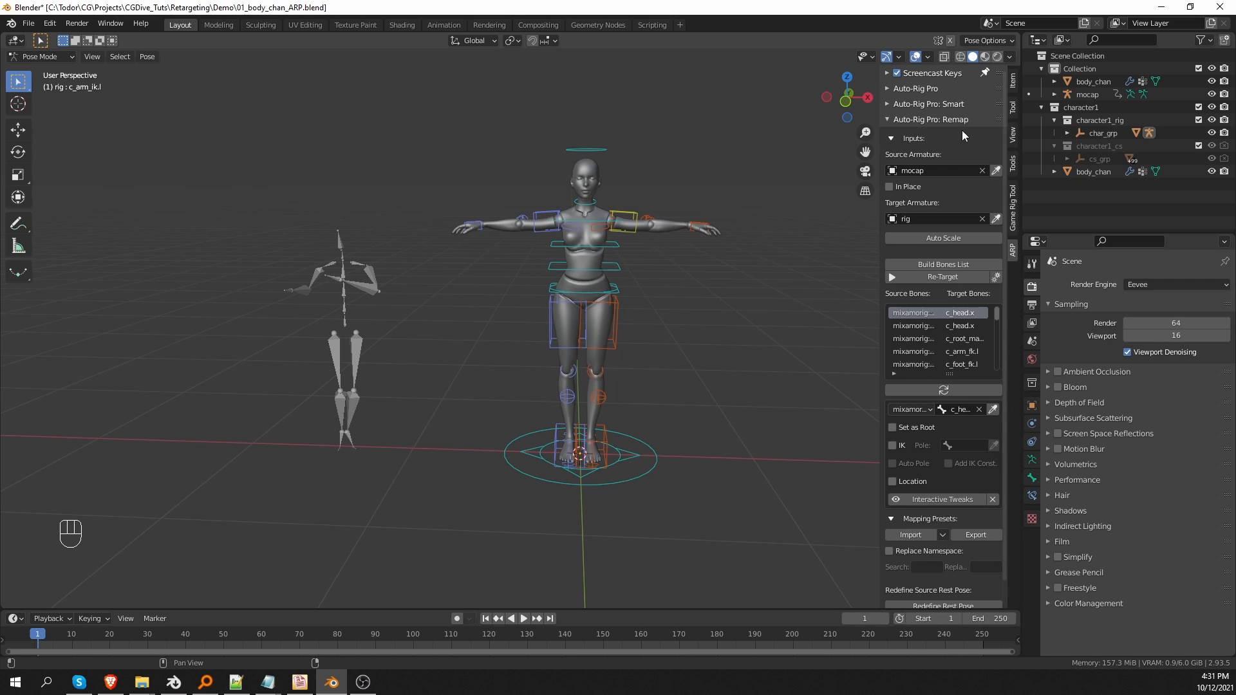
Step: Widen the remap settings area and try to retarget the mocap animation onto the rig
left_click_drag(881, 288, 854, 290)
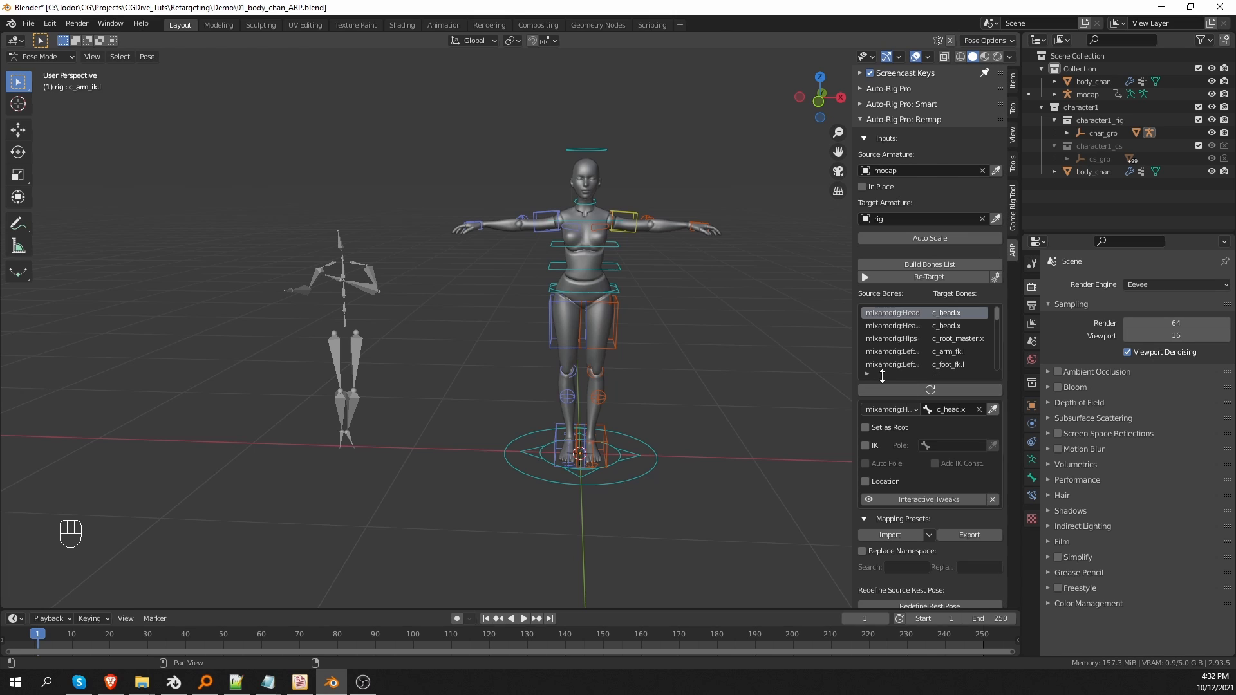
key("ctrl+z")
left_click(918, 280)
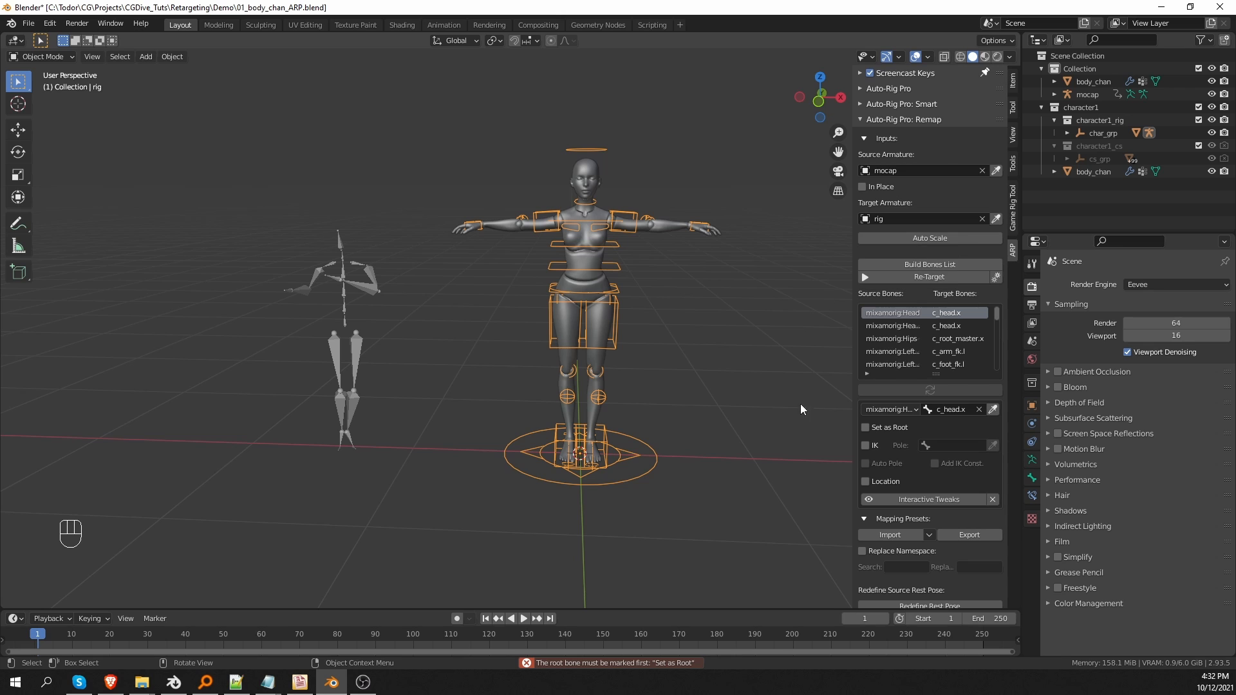
Step: Examine the mixamorig:Hips bone of the mocap armature in Pose Mode with a cancelled trial move and rotation
key("Tab")
left_click(349, 311)
key("Tab")
left_click(350, 393)
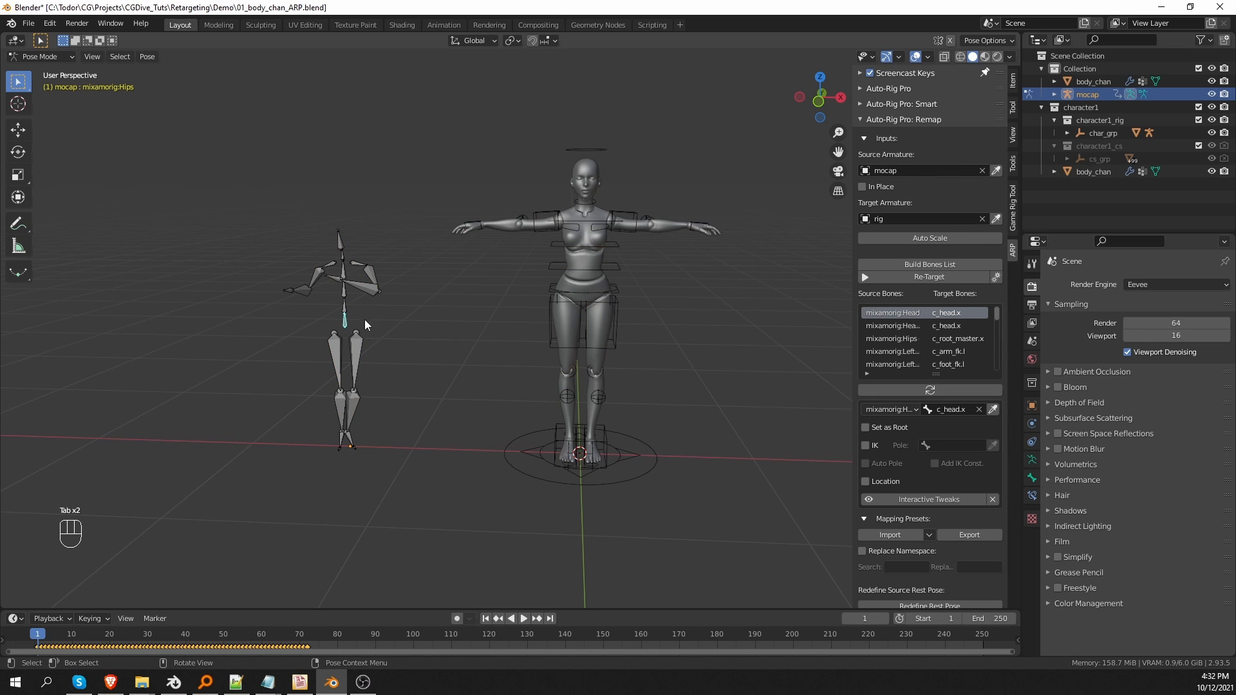
key("g")
right_click(403, 311)
key("r")
right_click(484, 327)
Step: Examine the character rig's c_root_master.x control in Pose Mode with a cancelled trial move
key("Tab")
left_click(617, 280)
key("Tab")
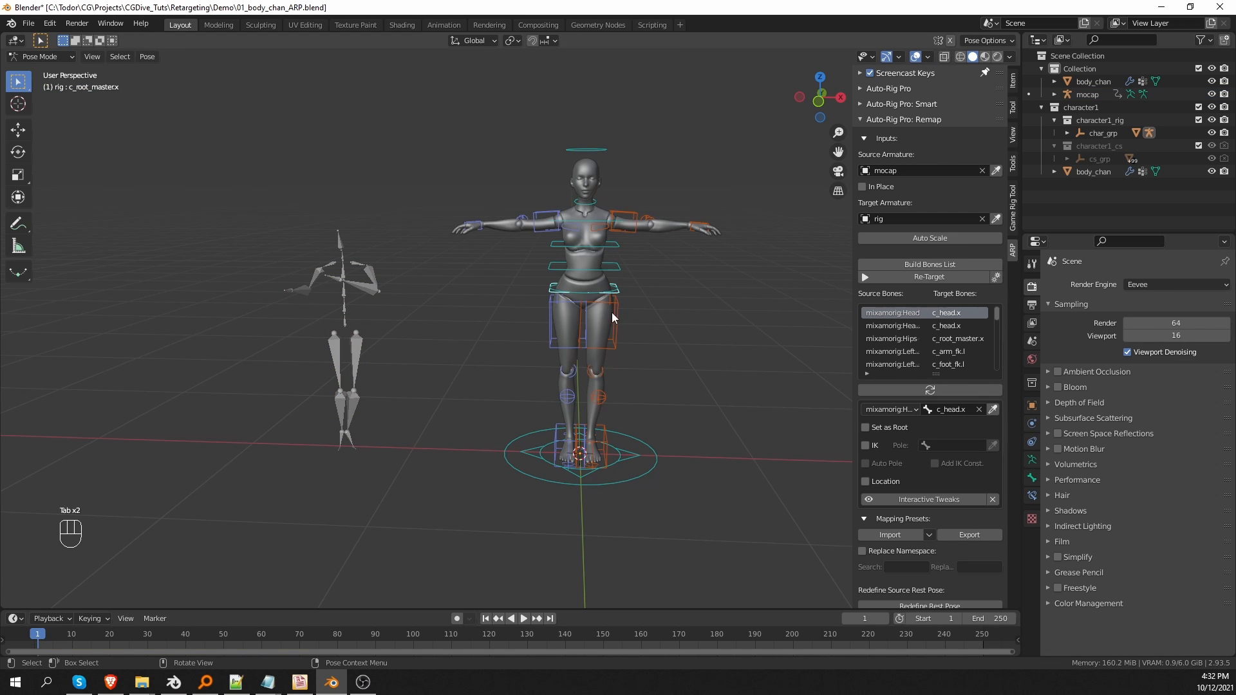
key("g")
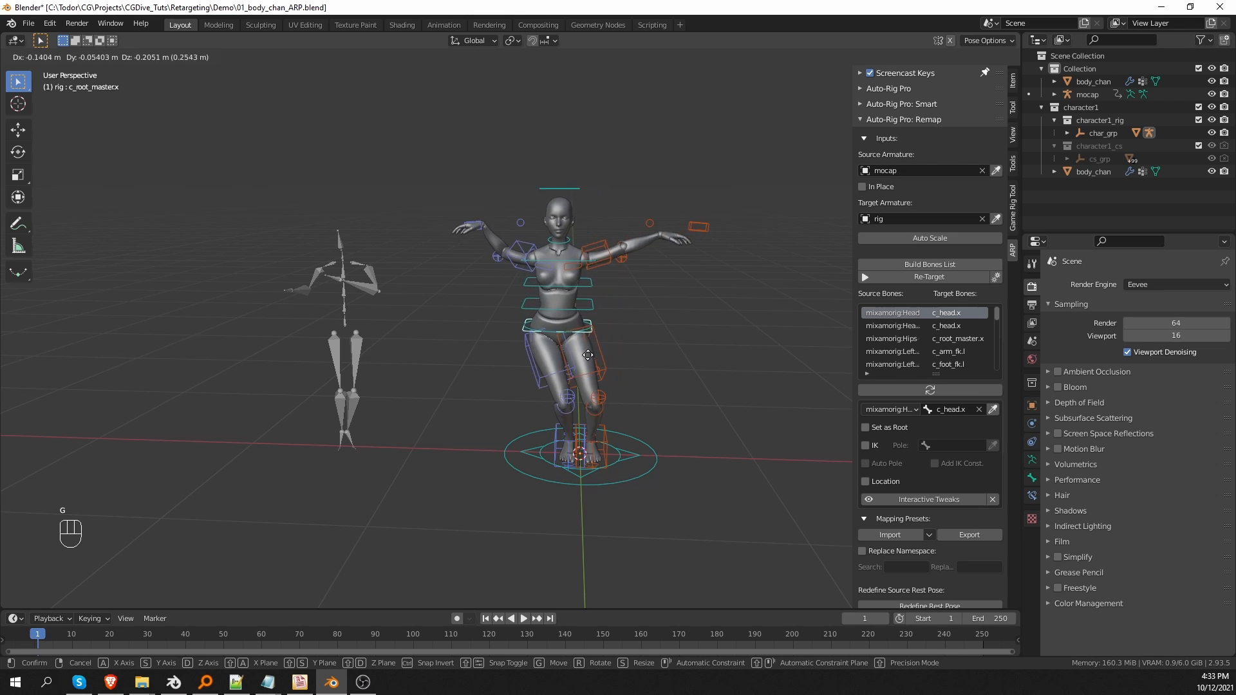
right_click(611, 352)
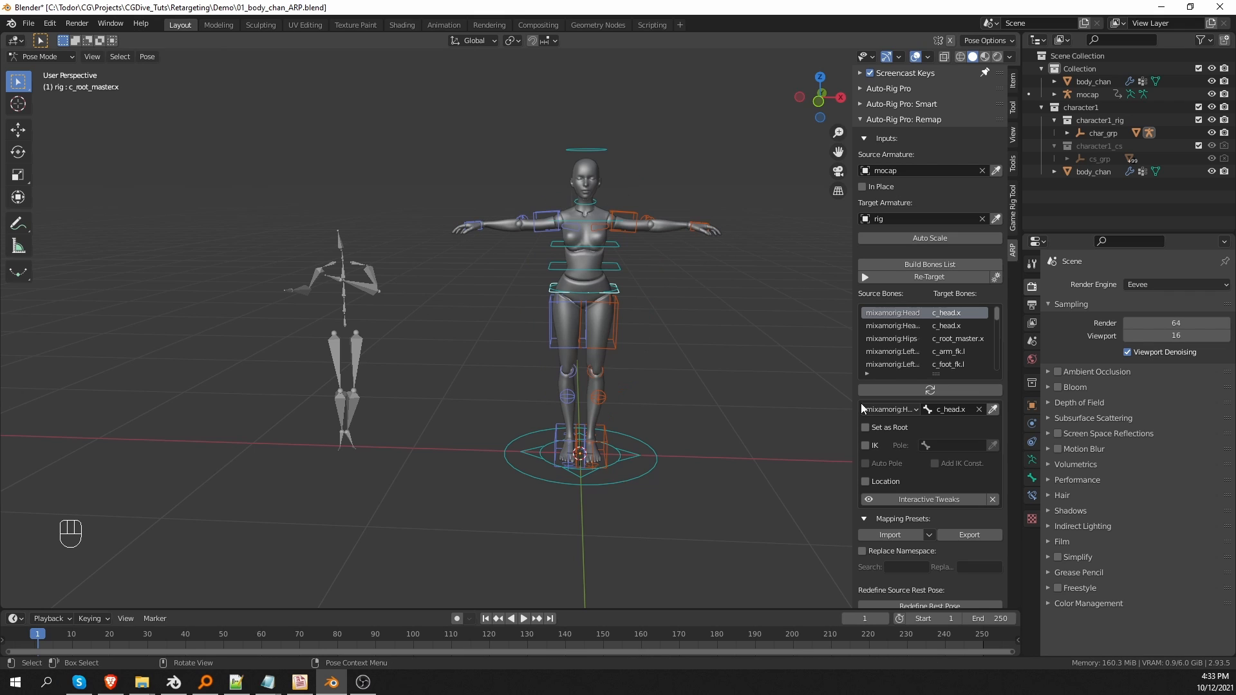
Step: Mark the mixamorig:Hips to c_root_master.x pair in the bones list as the root
left_click(968, 340)
left_click_drag(853, 342, 865, 394)
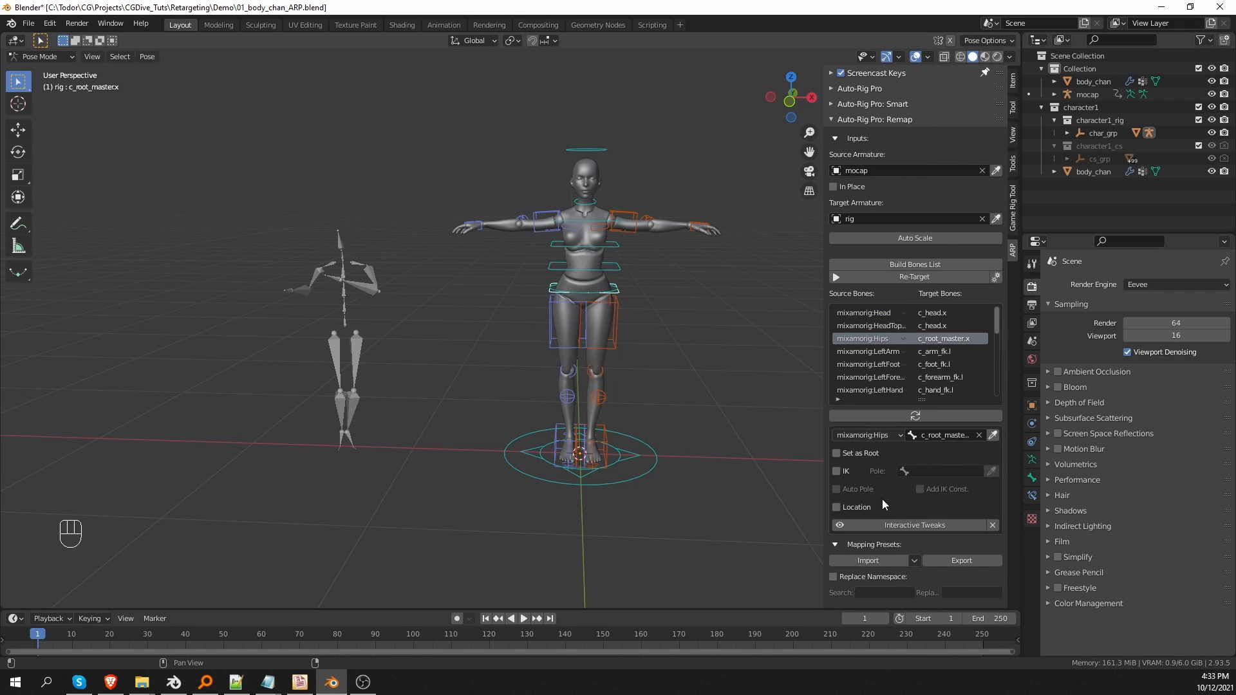
left_click(870, 455)
Step: Retarget the mocap animation onto the rig for frames 1 to 72 with Linear interpolation, and play the result
left_click(912, 277)
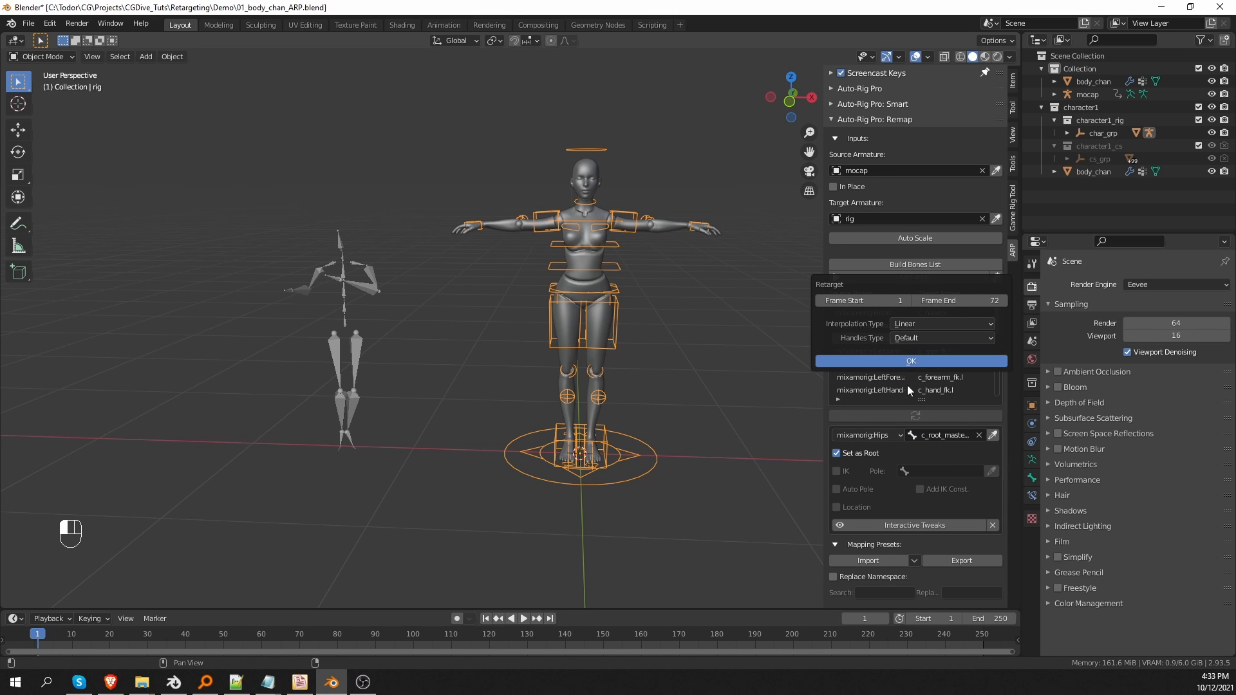
left_click(915, 361)
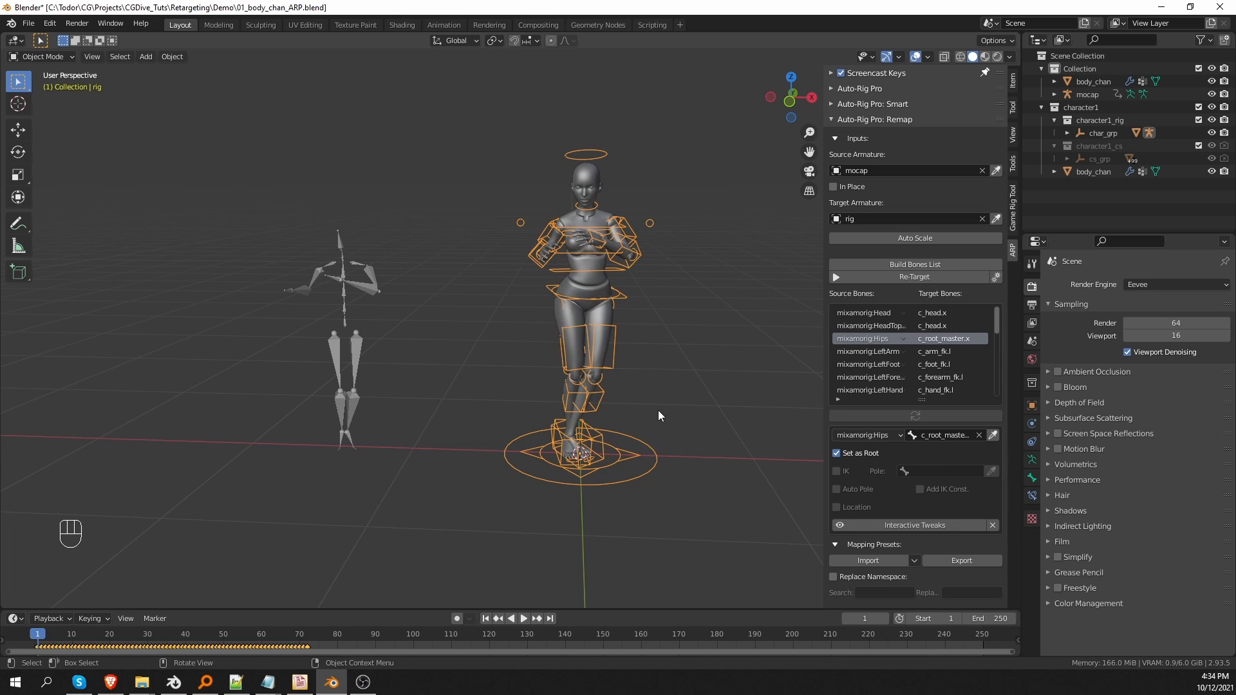
key("shift+space")
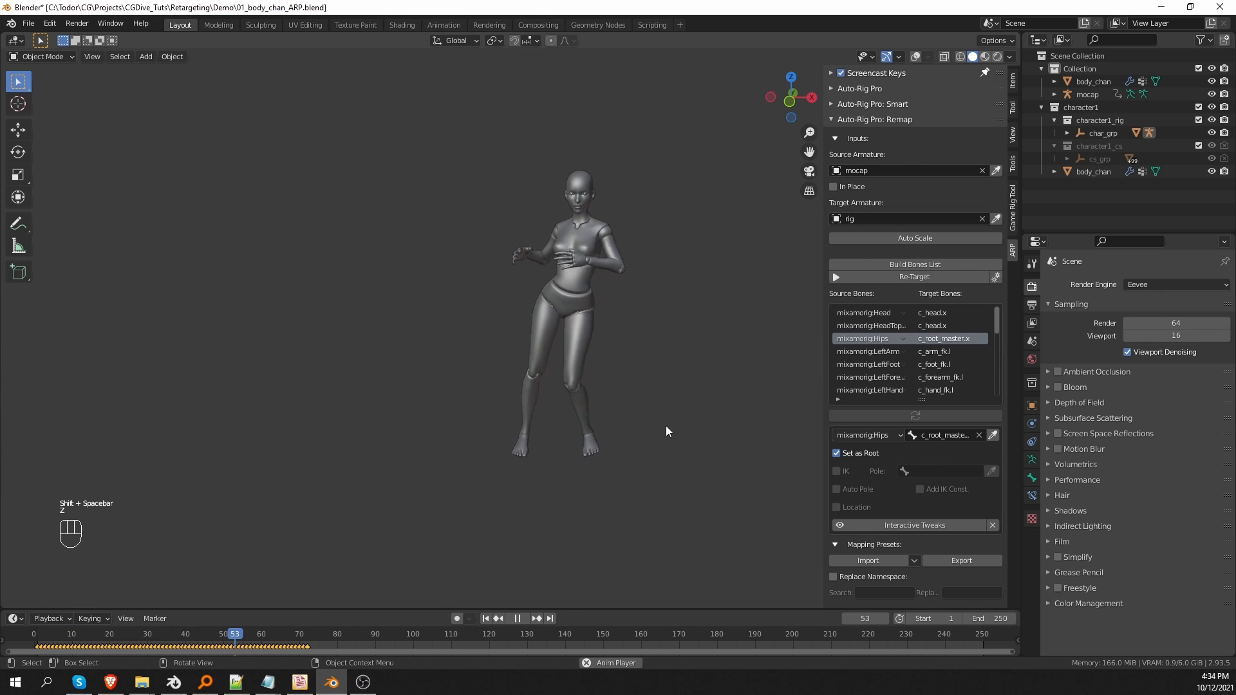
Step: Stop playback, show the viewport overlays again and briefly play the retargeted animation beside the mocap armature
key("shift+space")
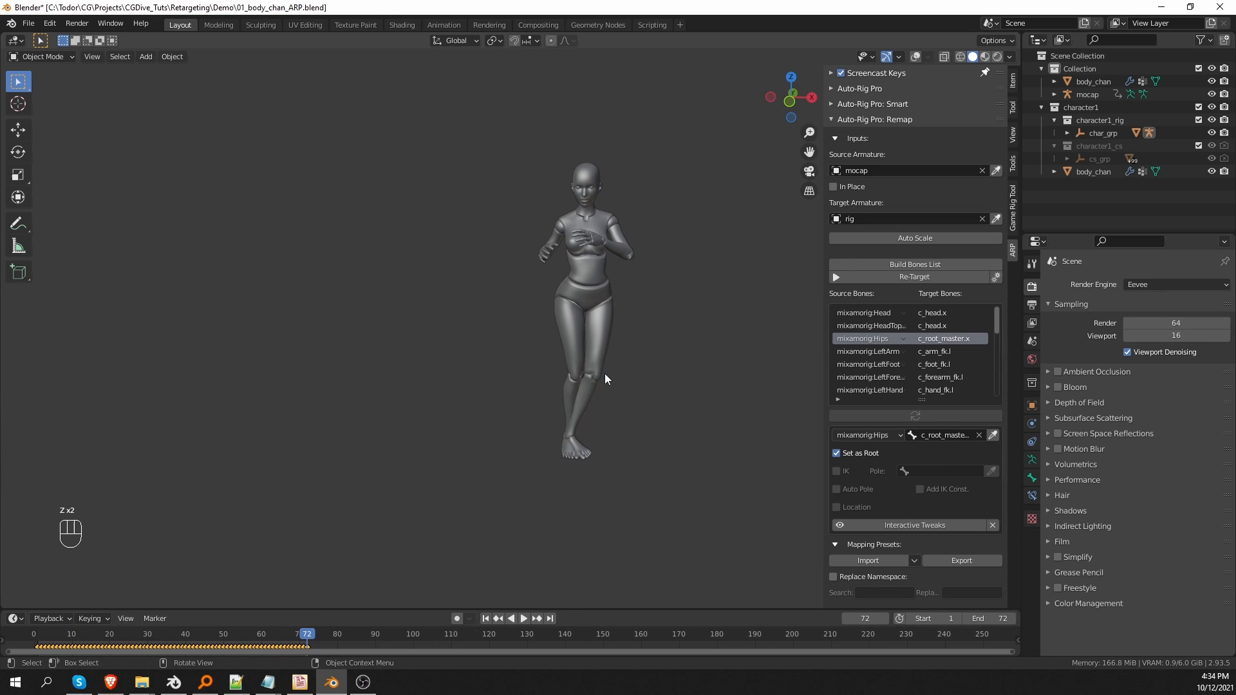
key("z")
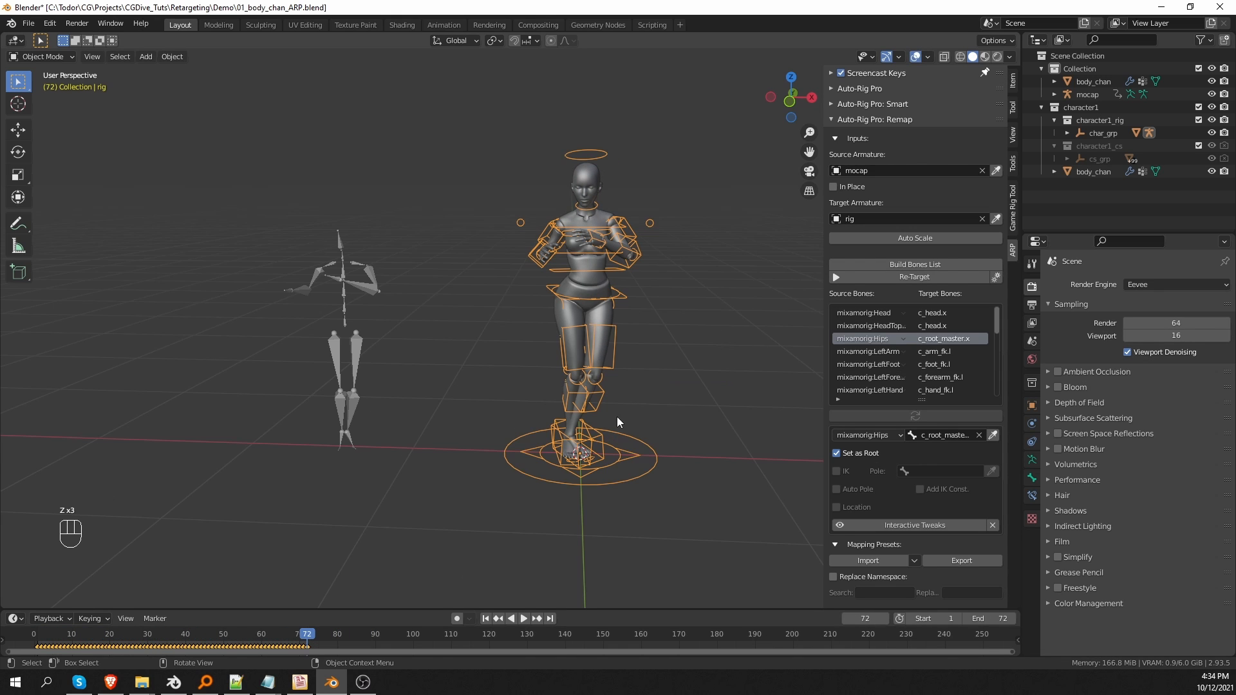
key("shift+space")
key("shift+space")
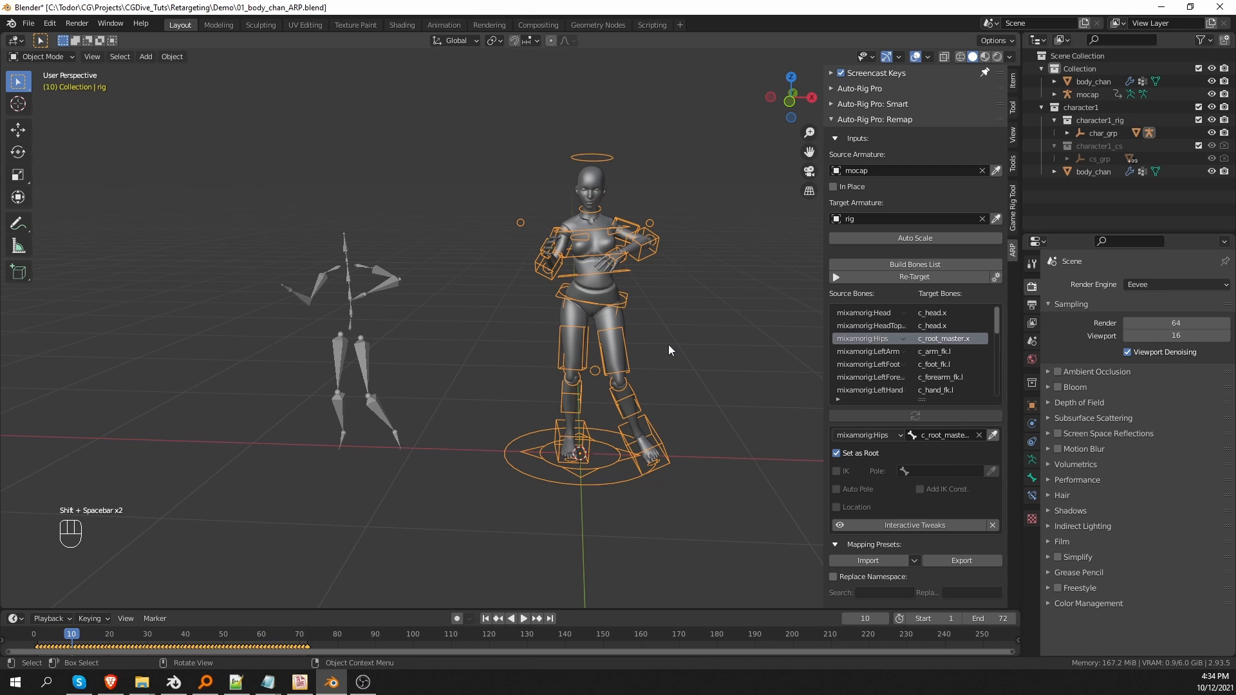
Step: Test the FK controls in Pose Mode by rotating the left upper arm control and trying a rotation of the left thigh
key("Tab")
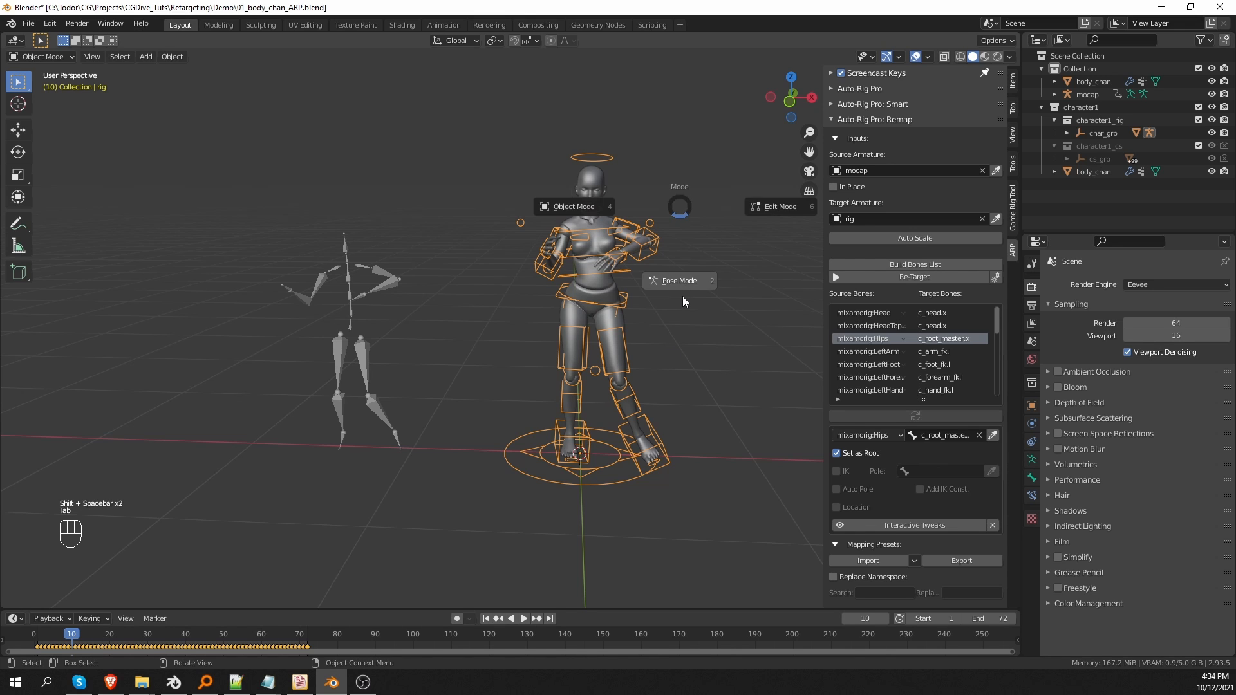
left_click(633, 218)
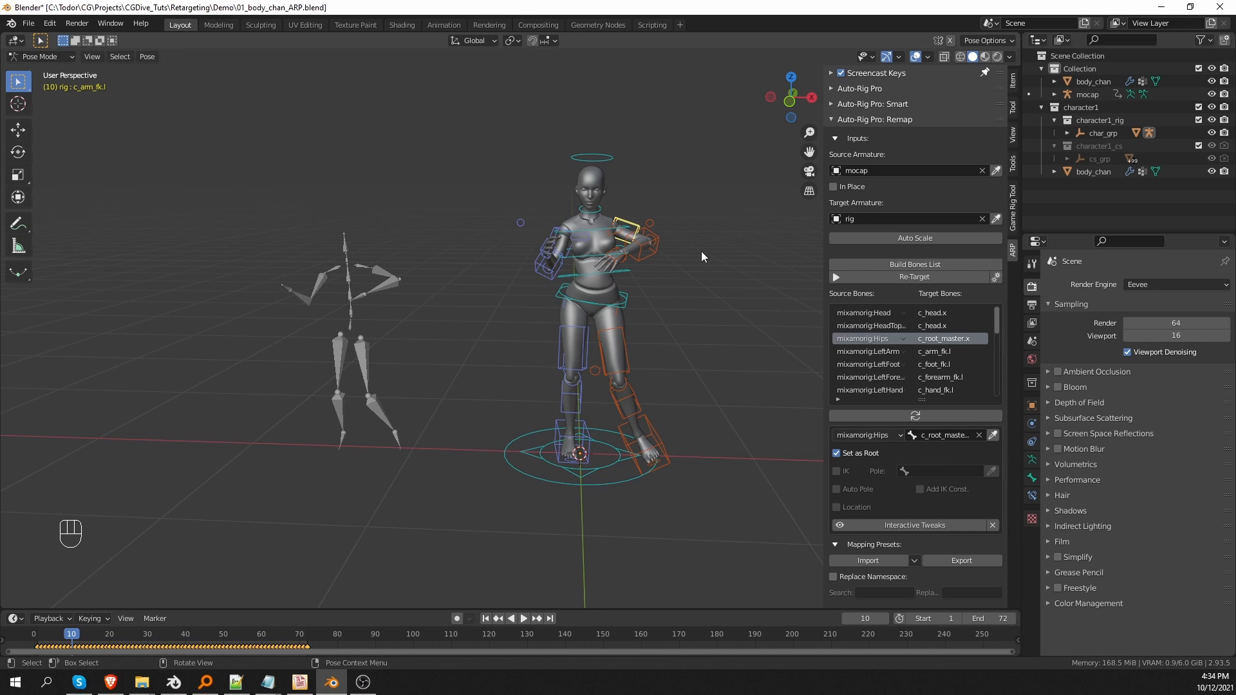
key("r")
left_click(712, 271)
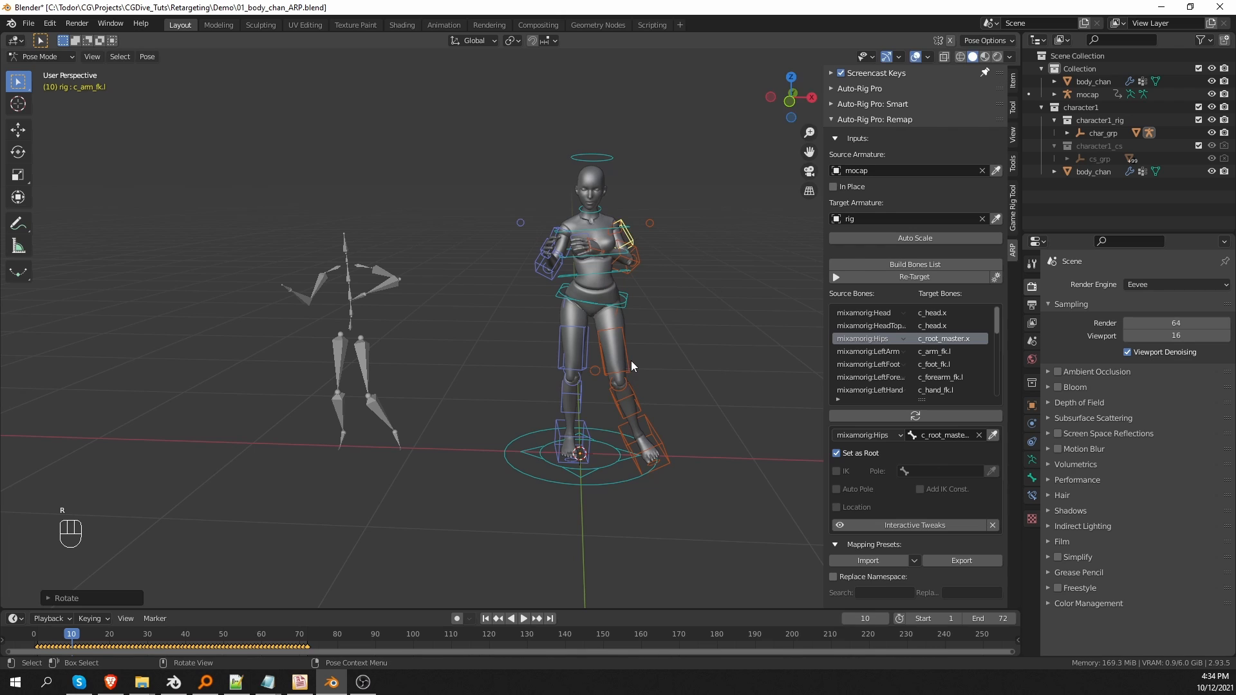
left_click(628, 359)
key("r")
right_click(726, 348)
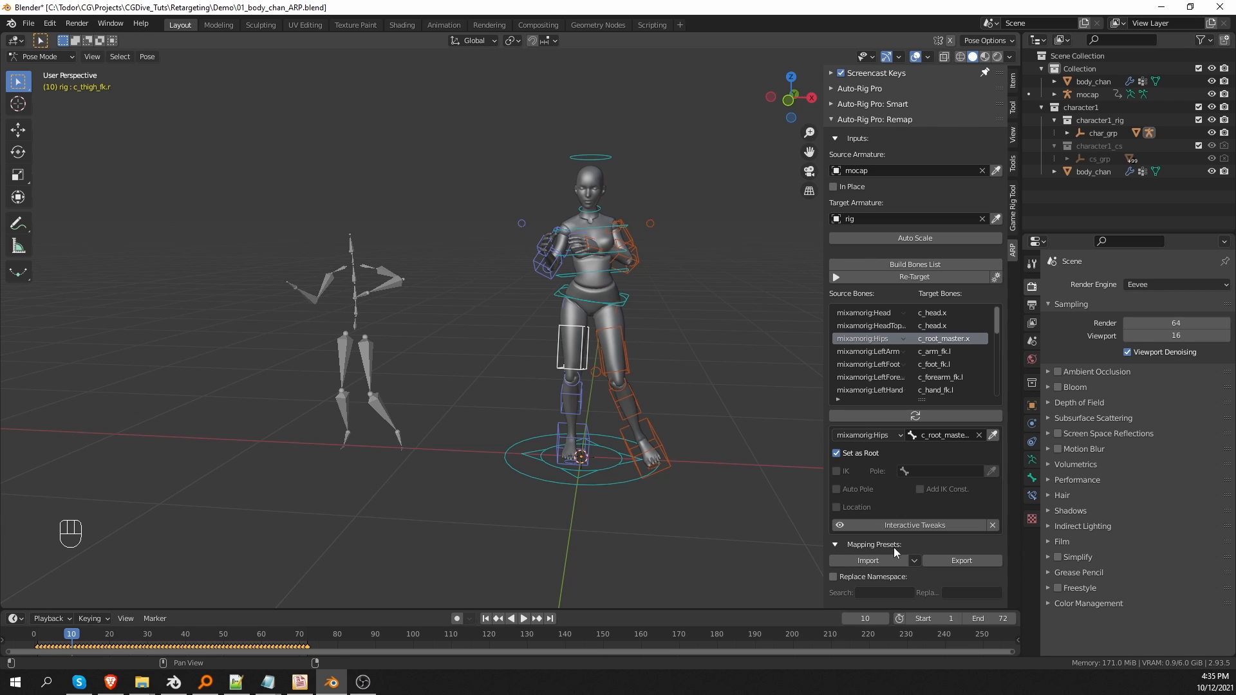
Step: Load the Mixamo IK mapping preset, retarget frames 1 to 72 onto the rig with Linear interpolation, and play the result
left_click(914, 561)
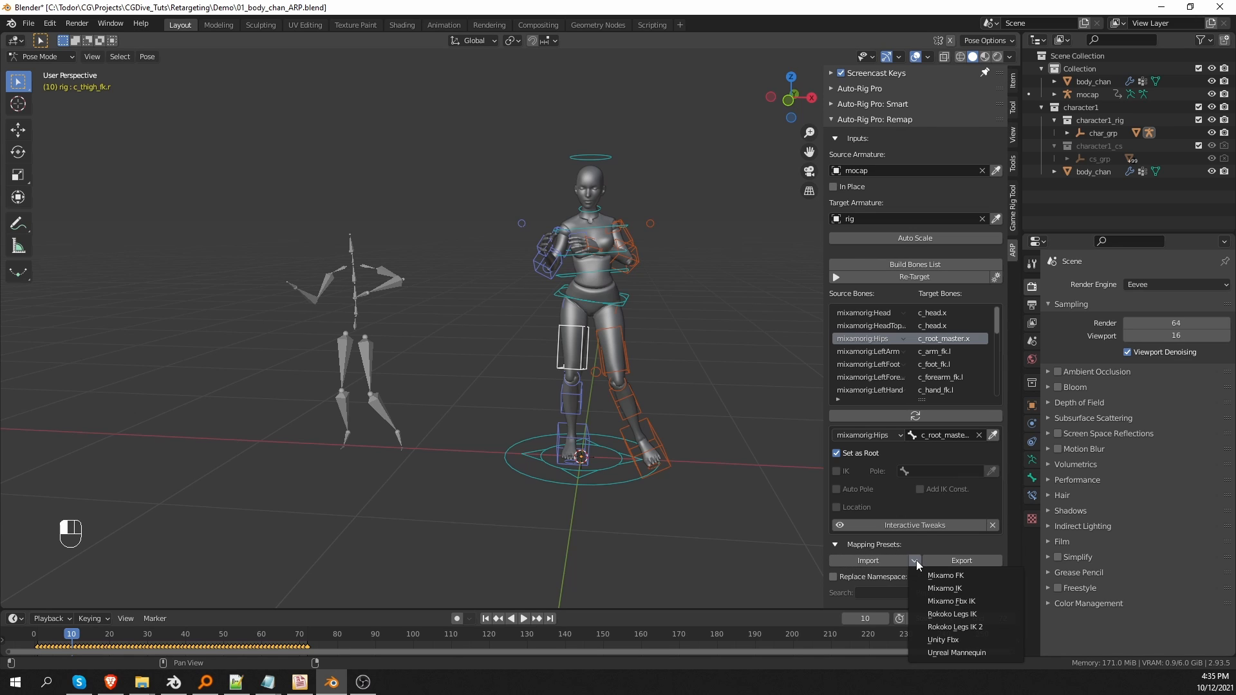
left_click(965, 588)
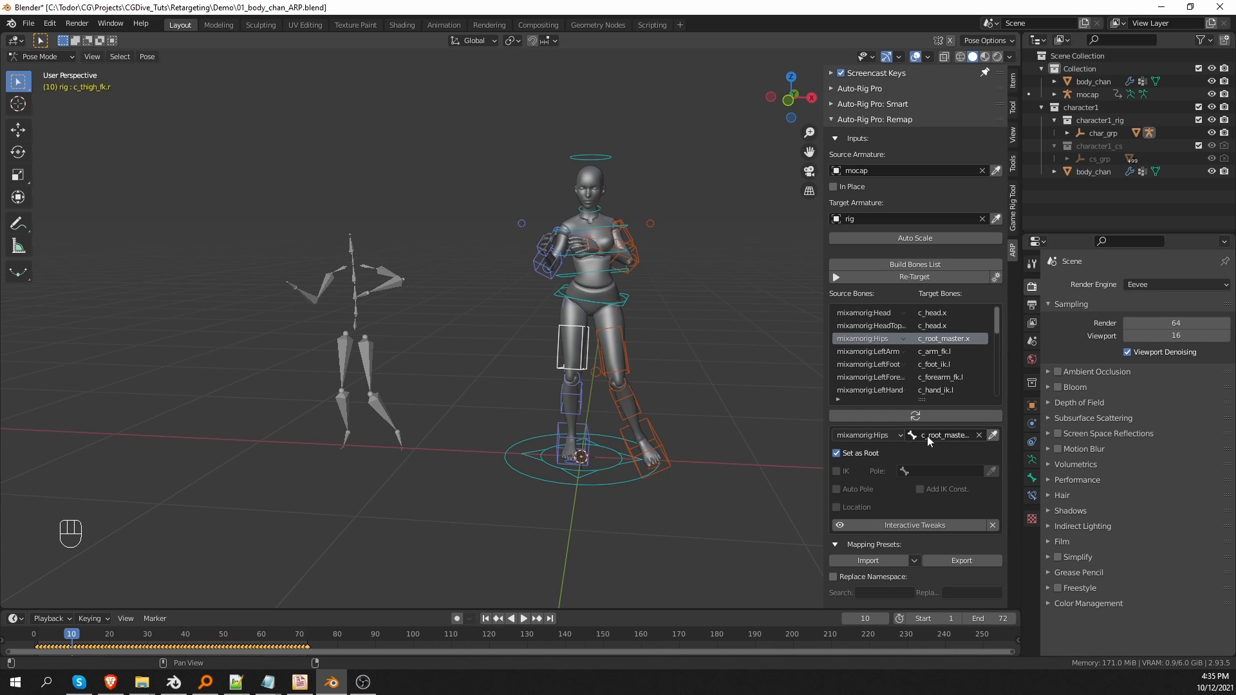
left_click(927, 278)
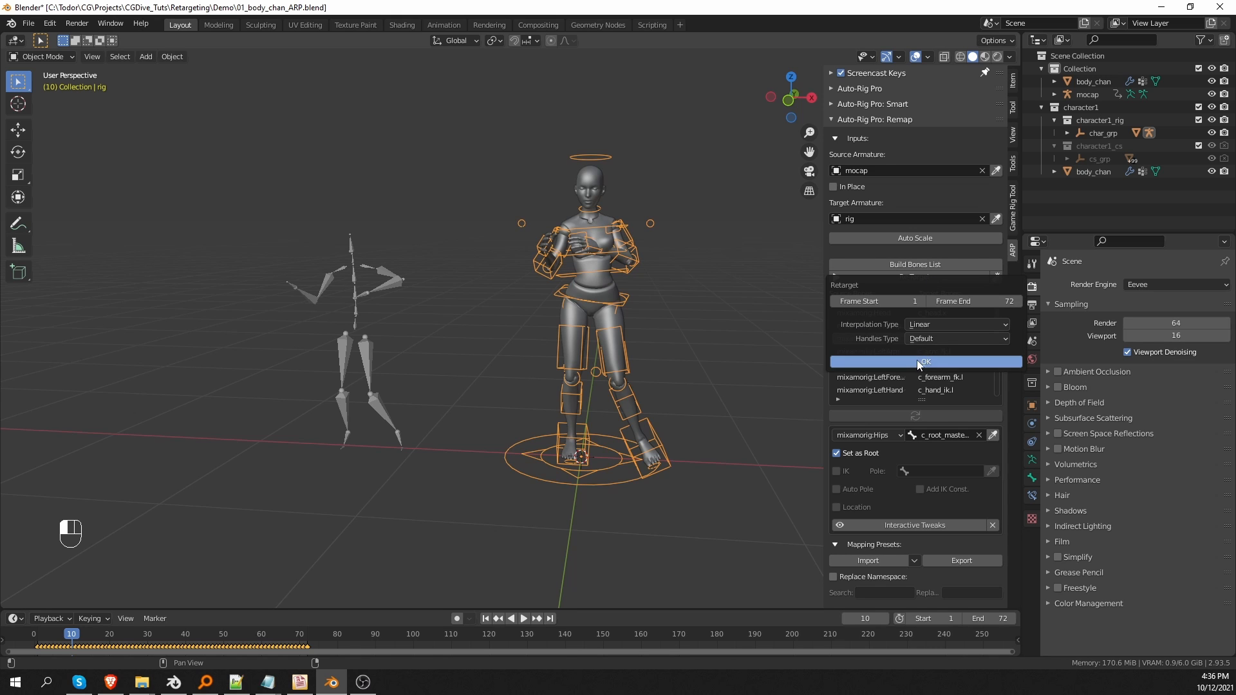
key("shift+space")
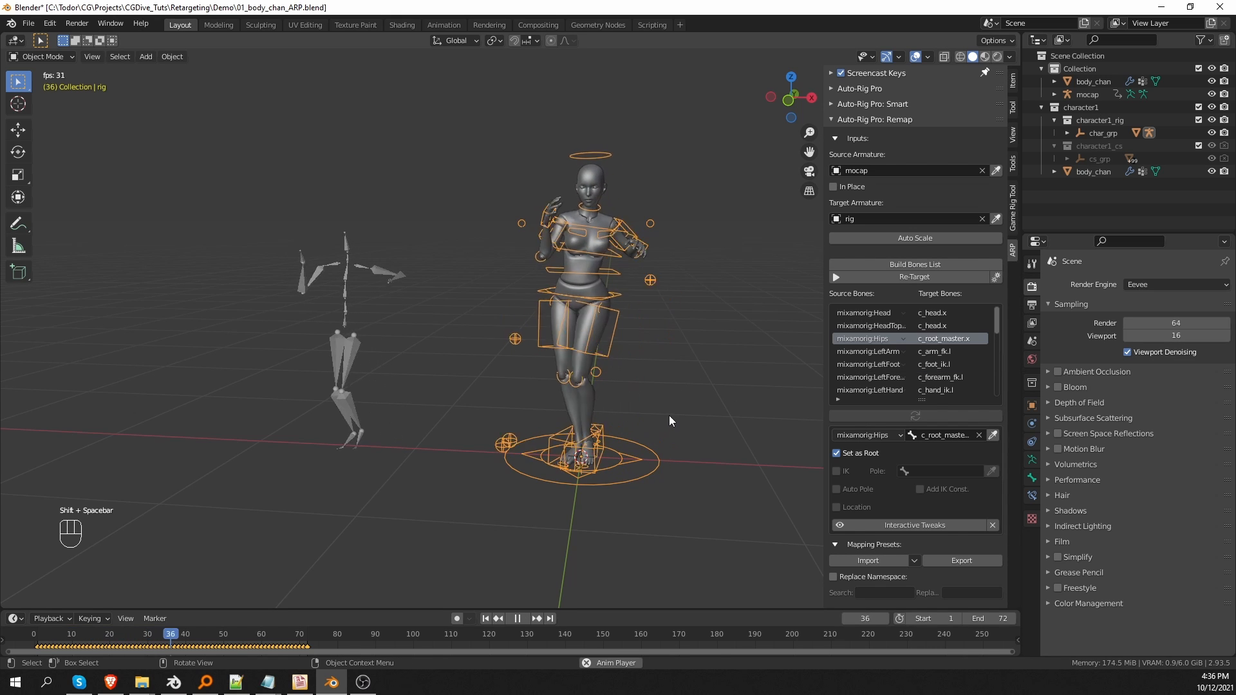
key("shift+space")
Step: Examine the rig's c_foot_ik.l and c_hand_ik.l controls in Pose Mode with cancelled trial moves
key("Tab")
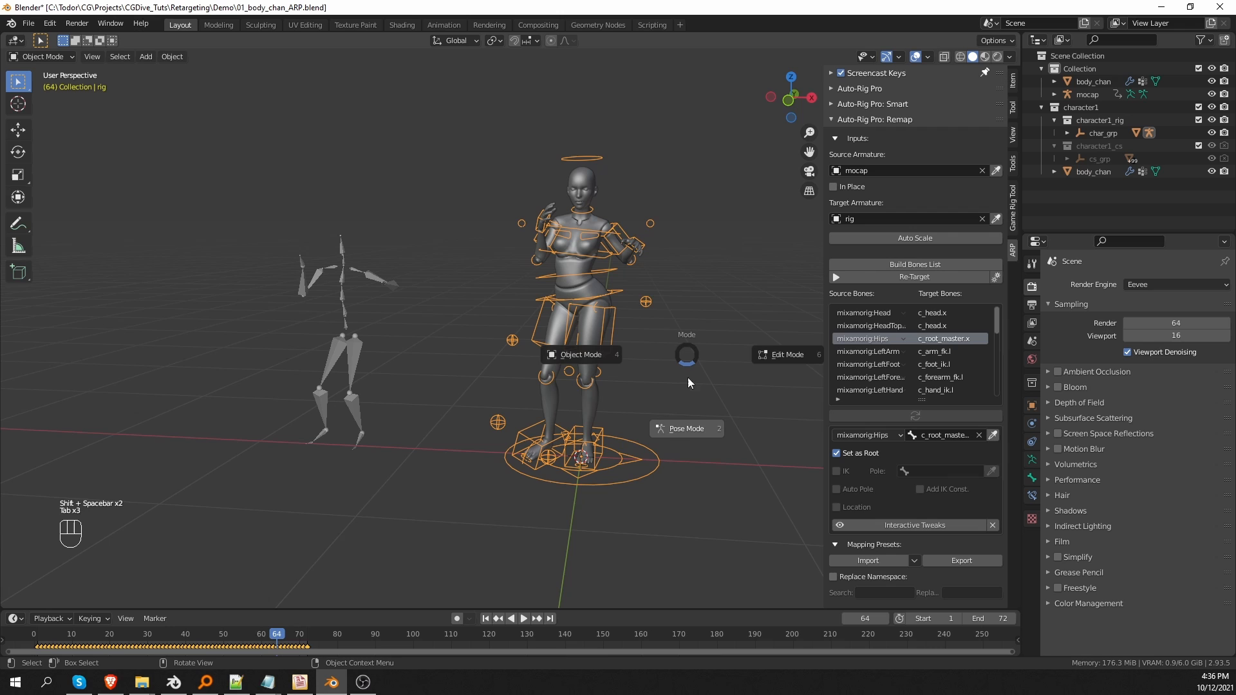
left_click(686, 428)
left_click(604, 441)
key("g")
key("g")
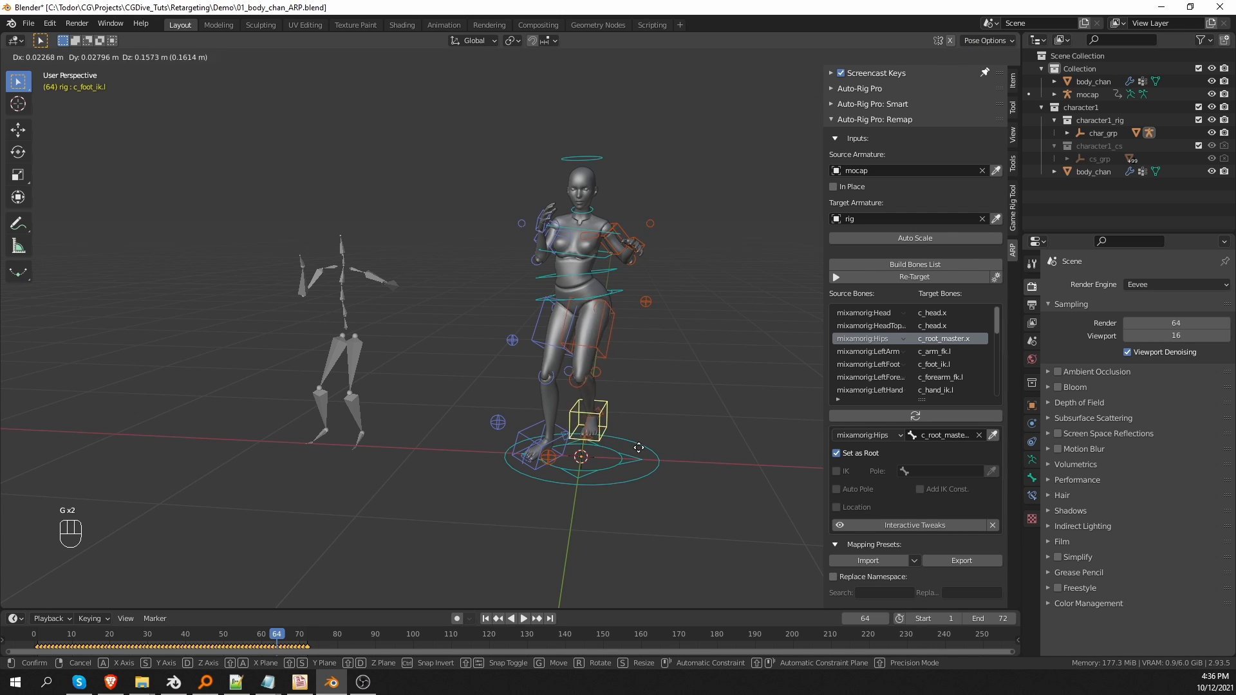
right_click(679, 325)
left_click(644, 240)
key("g")
key("g")
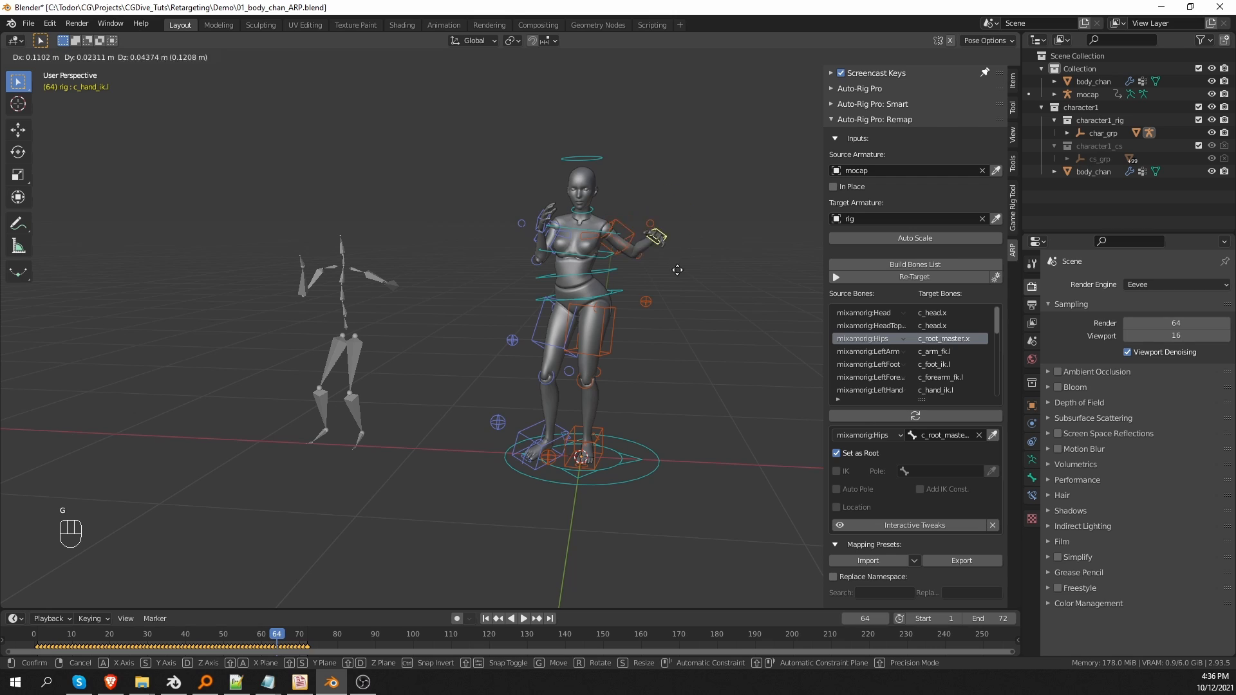
right_click(667, 357)
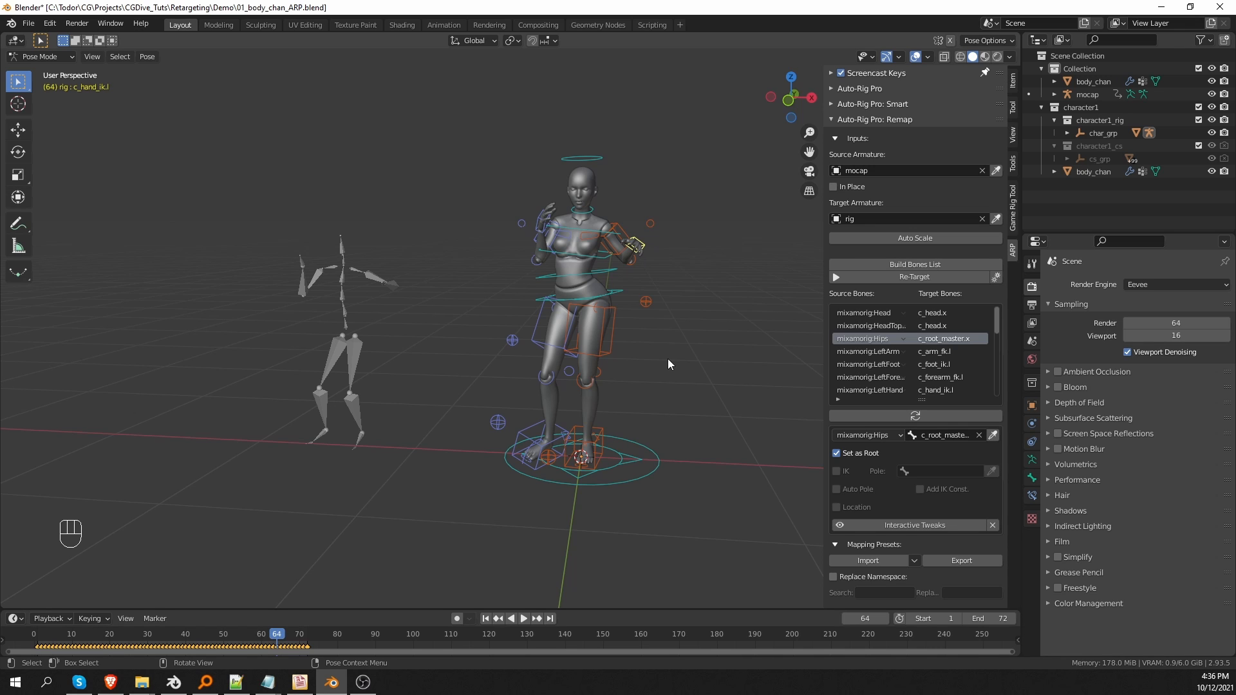
middle_click_drag(596, 353, 610, 343)
Step: Return to Object Mode and select the mocap armature
key("Tab")
left_click(527, 418)
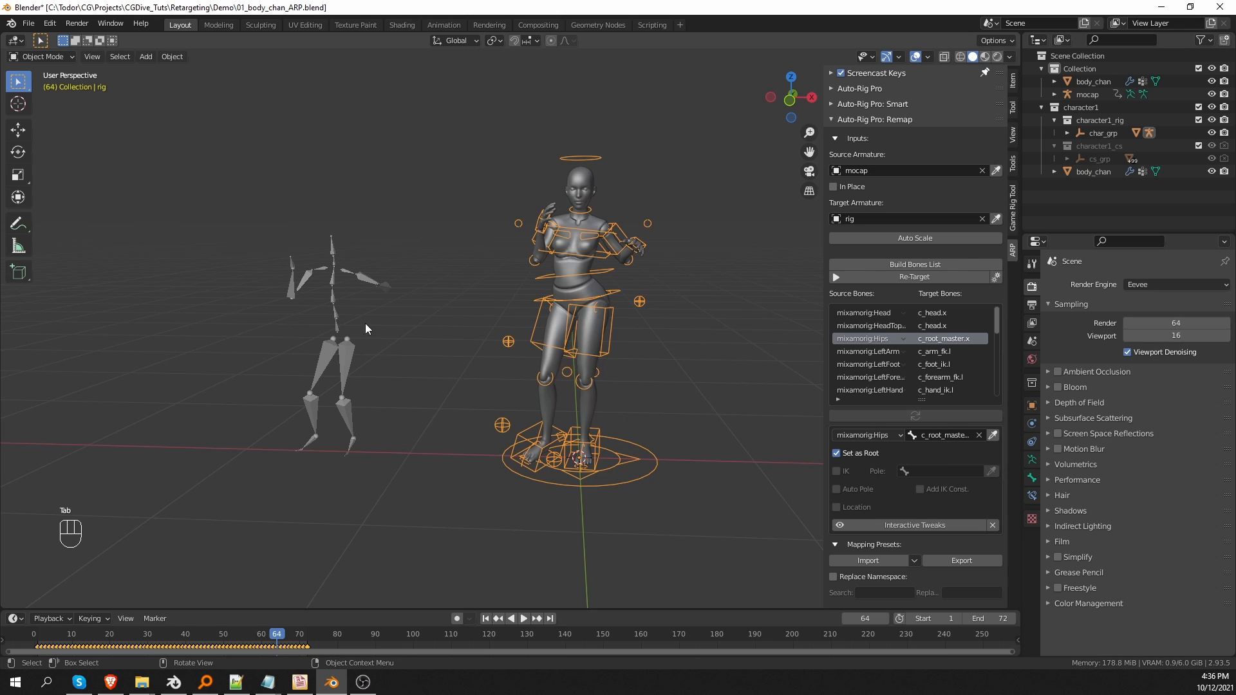
key("ctrl+z")
left_click(333, 275)
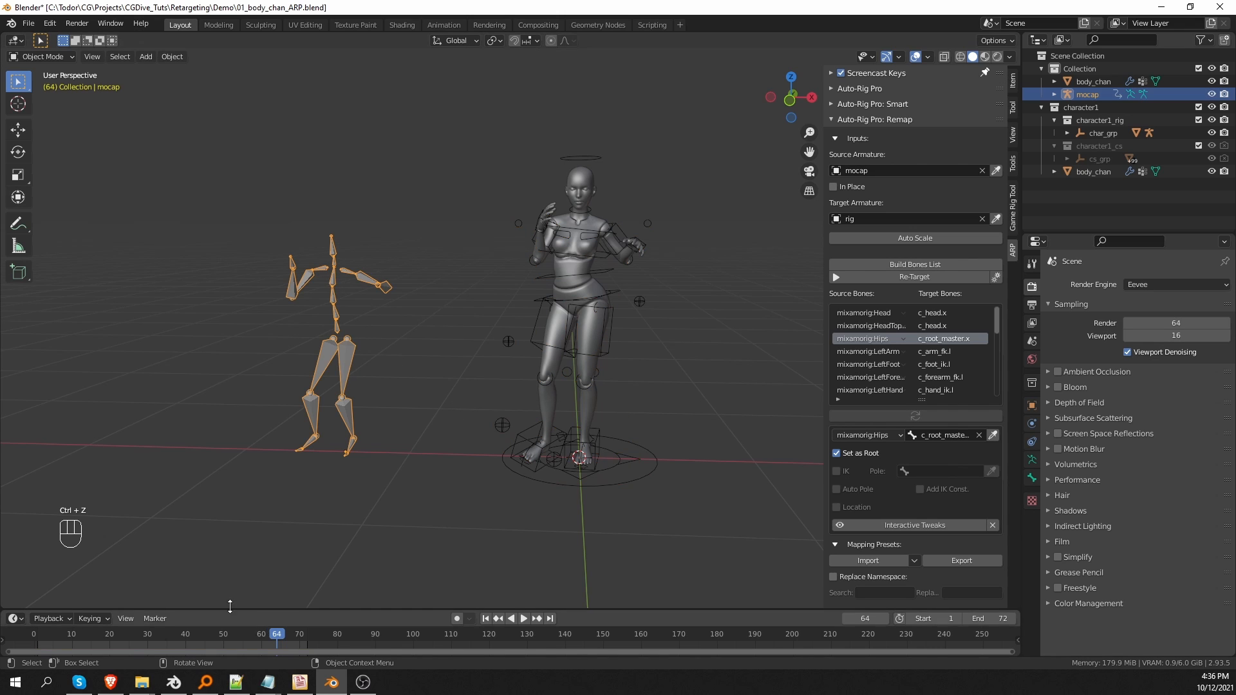
Step: Replace the timeline with the Dope Sheet in Action Editor mode and enlarge its area
left_click(14, 619)
left_click(175, 490)
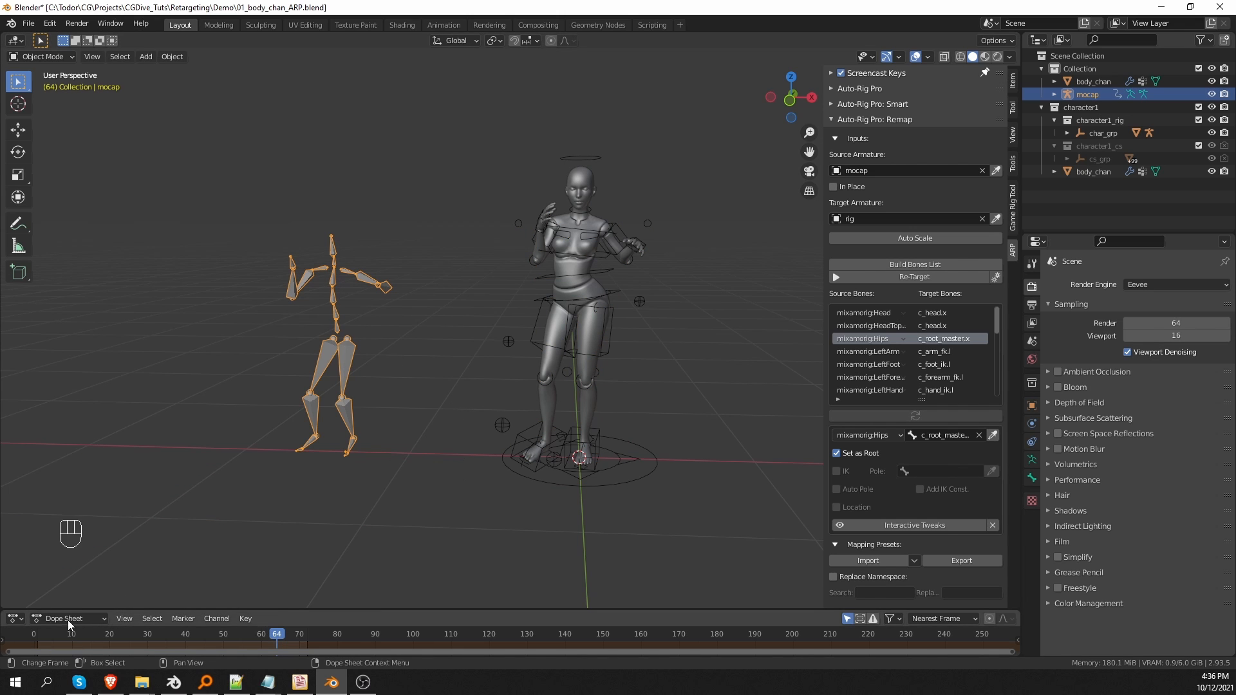
left_click(64, 618)
left_click(65, 589)
left_click_drag(226, 610, 226, 559)
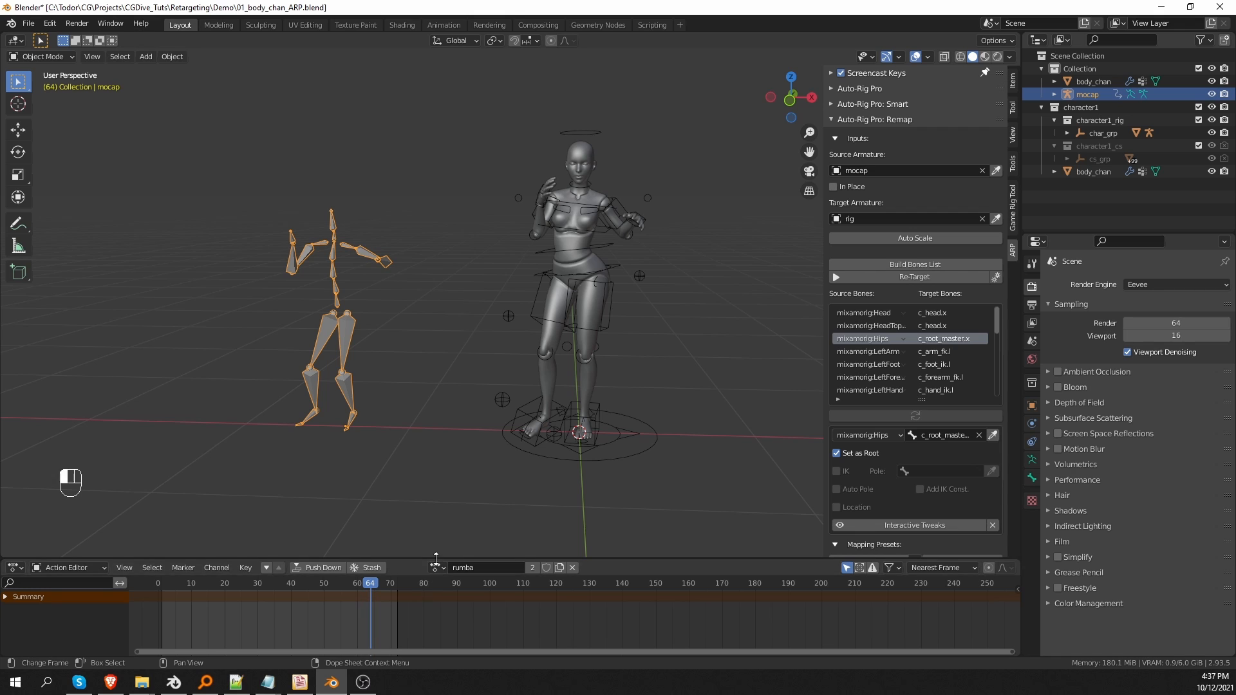
Step: Assign the kick action to the mocap armature and auto-scale the armature to match the rig
left_click(437, 568)
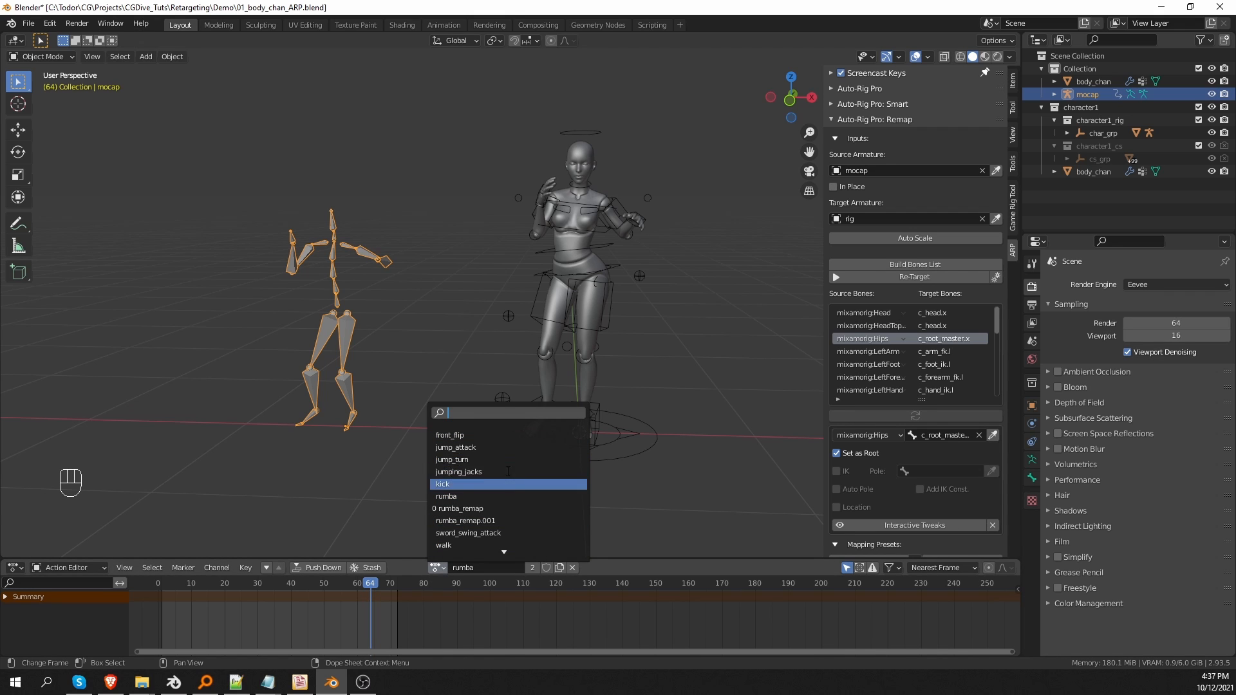
left_click(451, 483)
key("shift+space")
key("Escape")
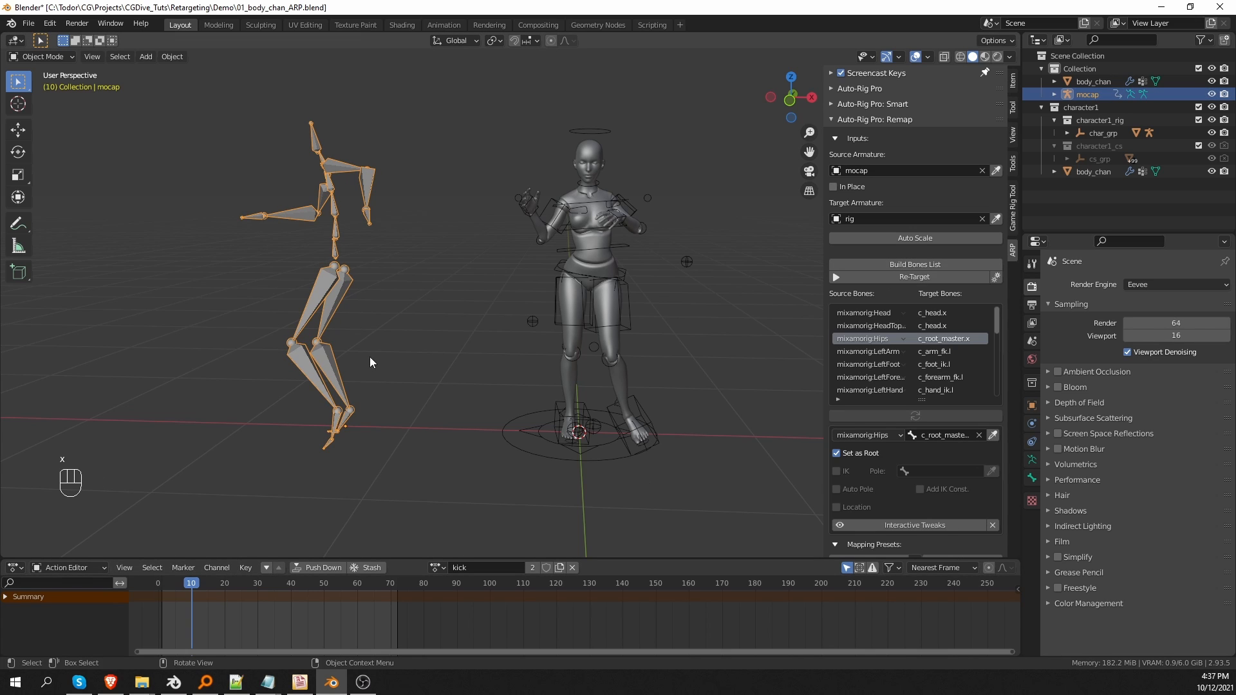
left_click(901, 239)
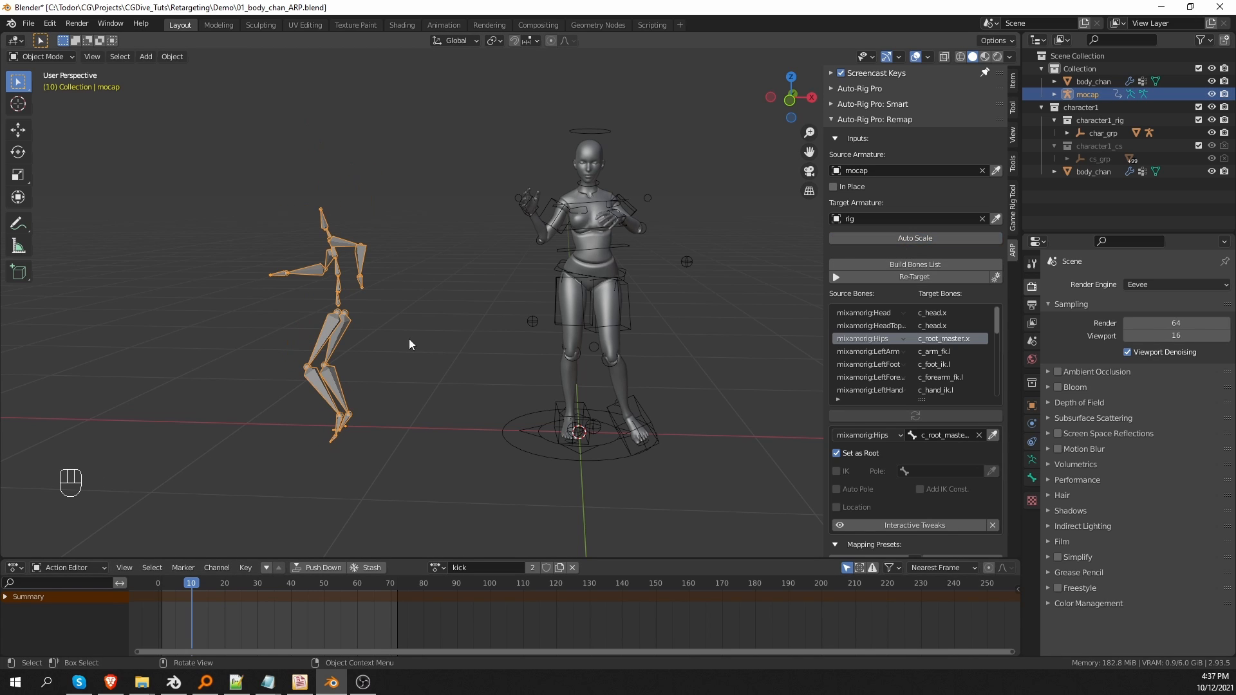
Step: Retarget the kick animation onto the rig for frames 1 to 45 with Linear interpolation, and play the result
left_click(921, 280)
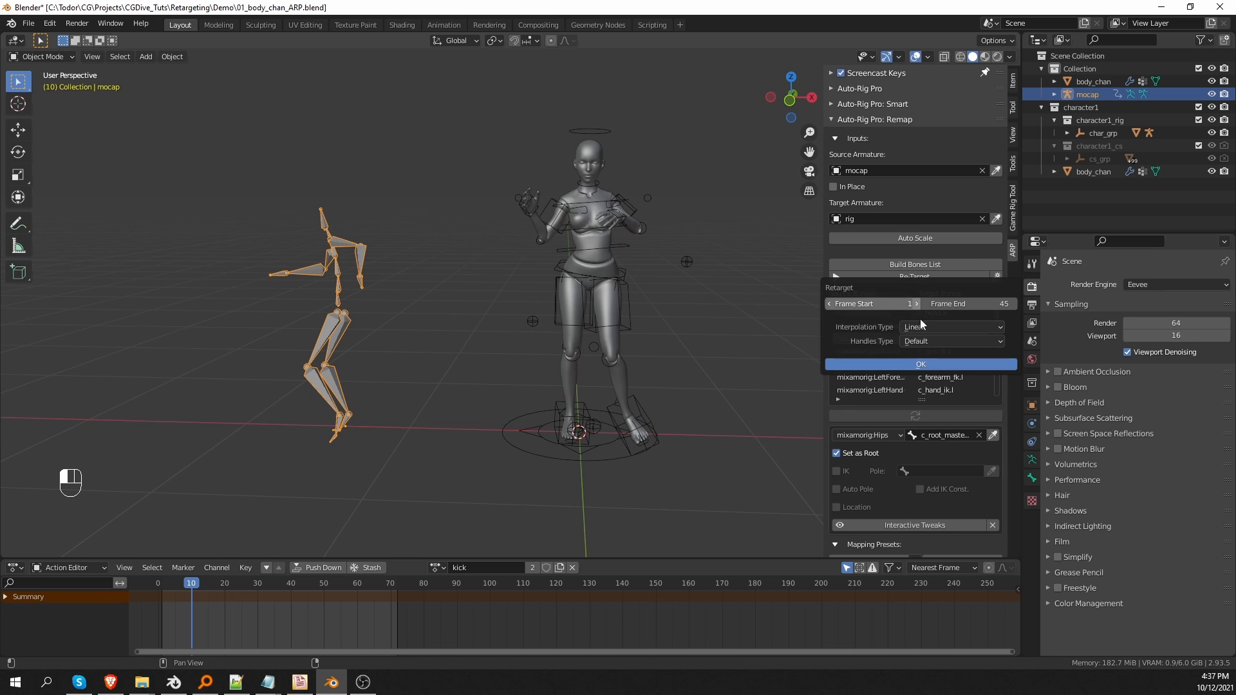
key("shift+space")
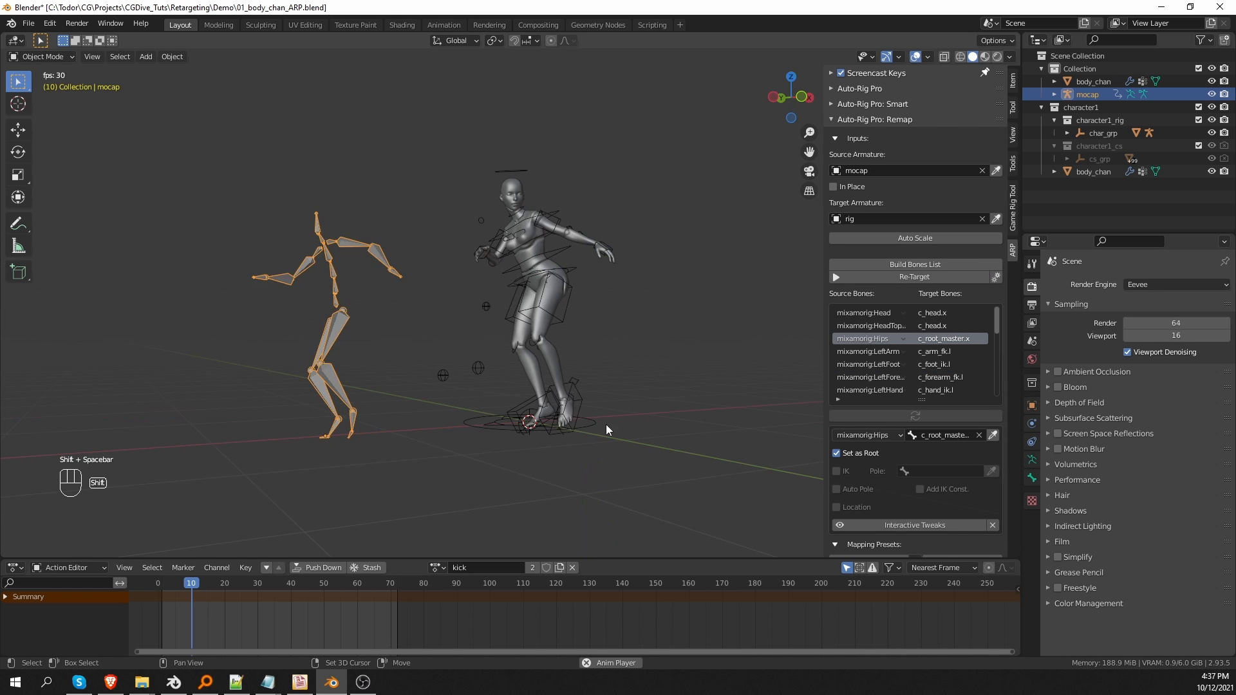
key("shift+space")
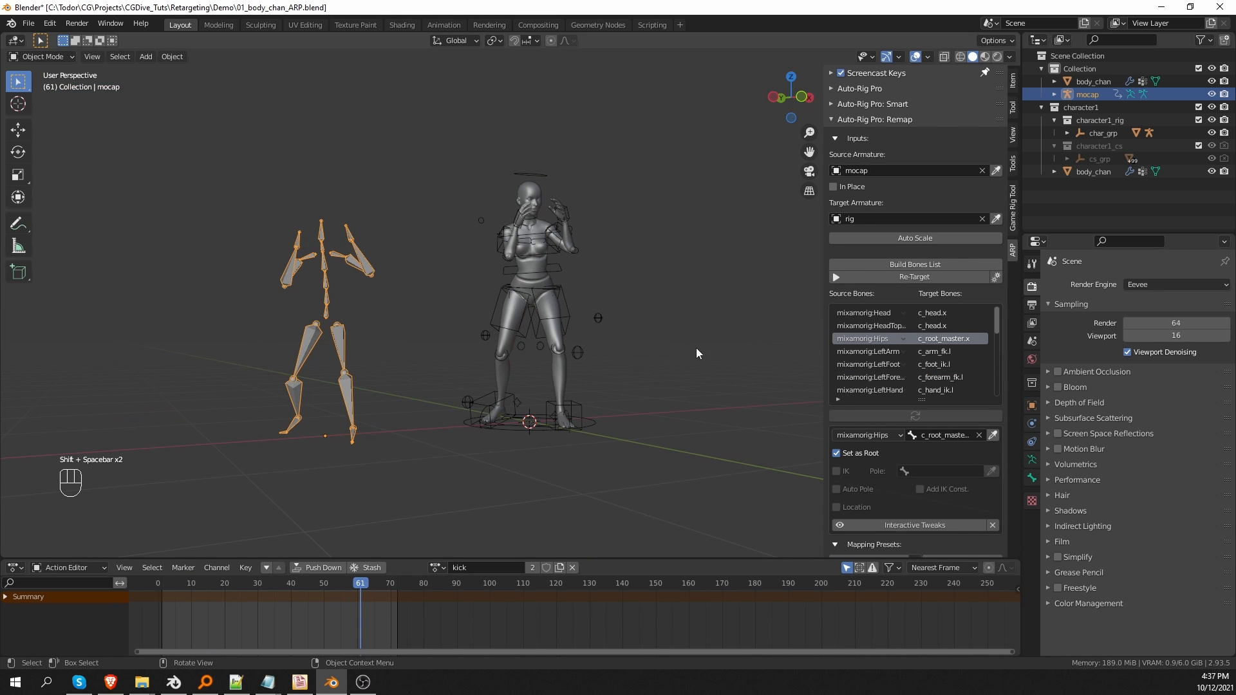
Step: Select the character rig, search its action list for "remap", and give the kick_remap action a fake user
middle_click_drag(697, 351, 643, 341)
scroll(622, 297, "up", 3)
left_click(621, 297)
left_click(630, 299)
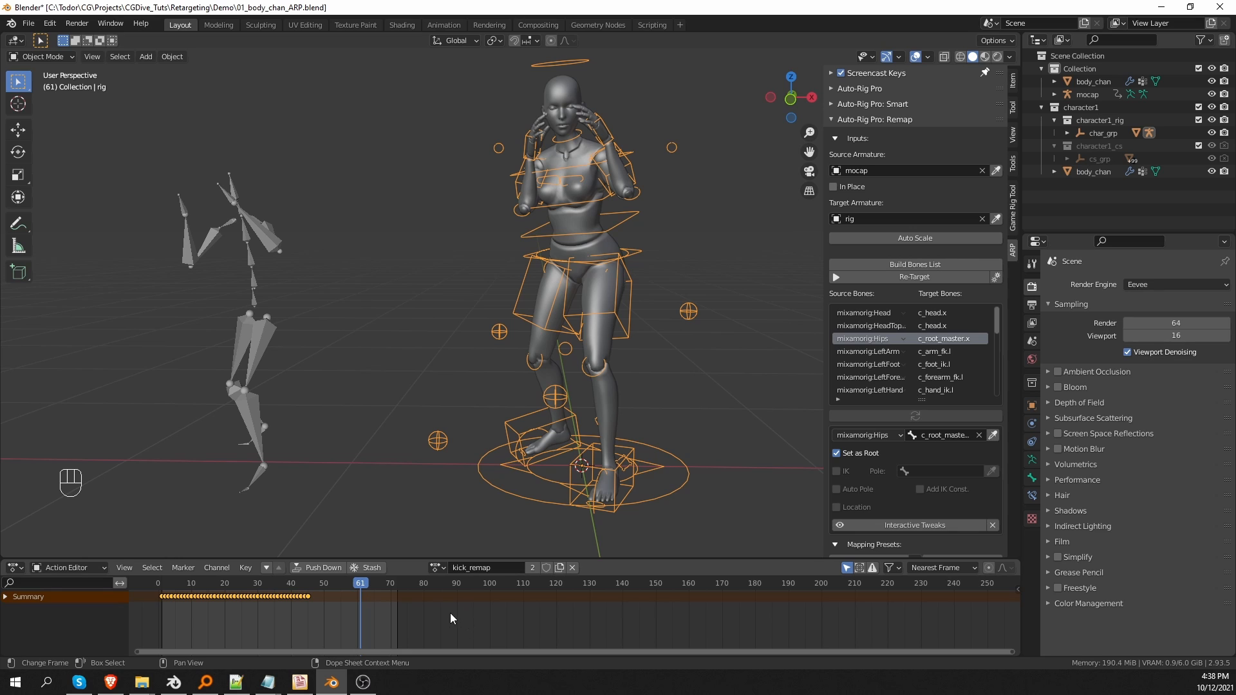
left_click(437, 568)
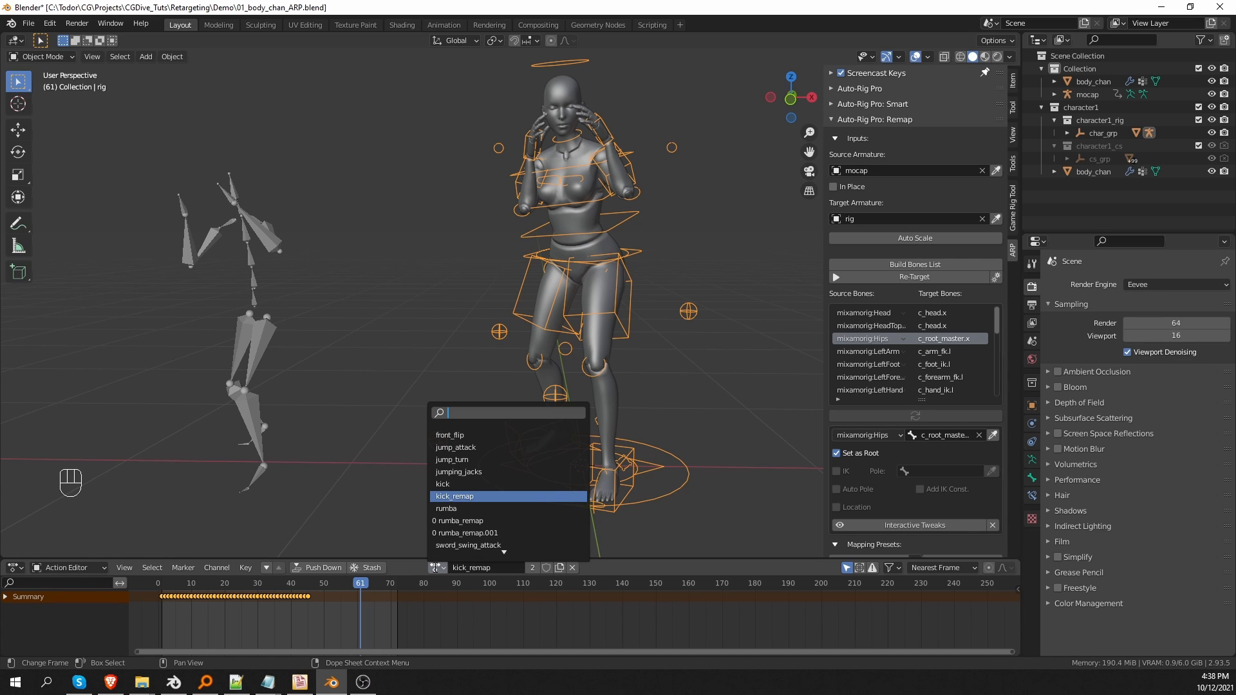
type("remap")
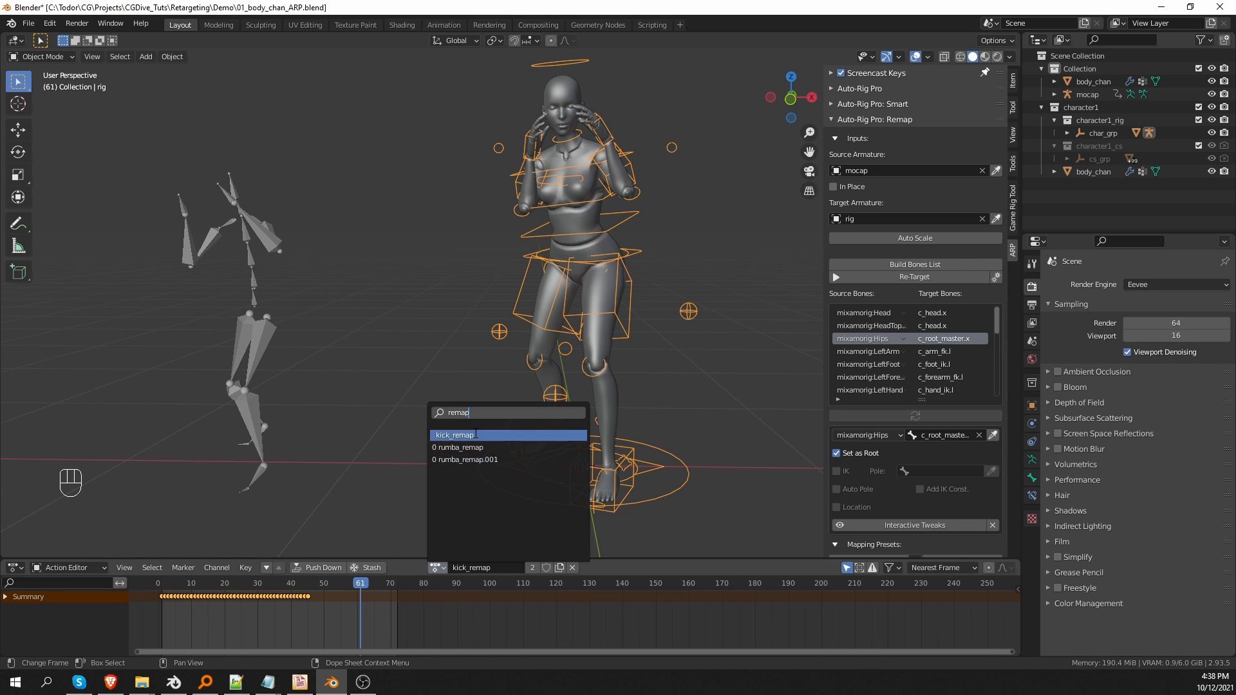
left_click(359, 500)
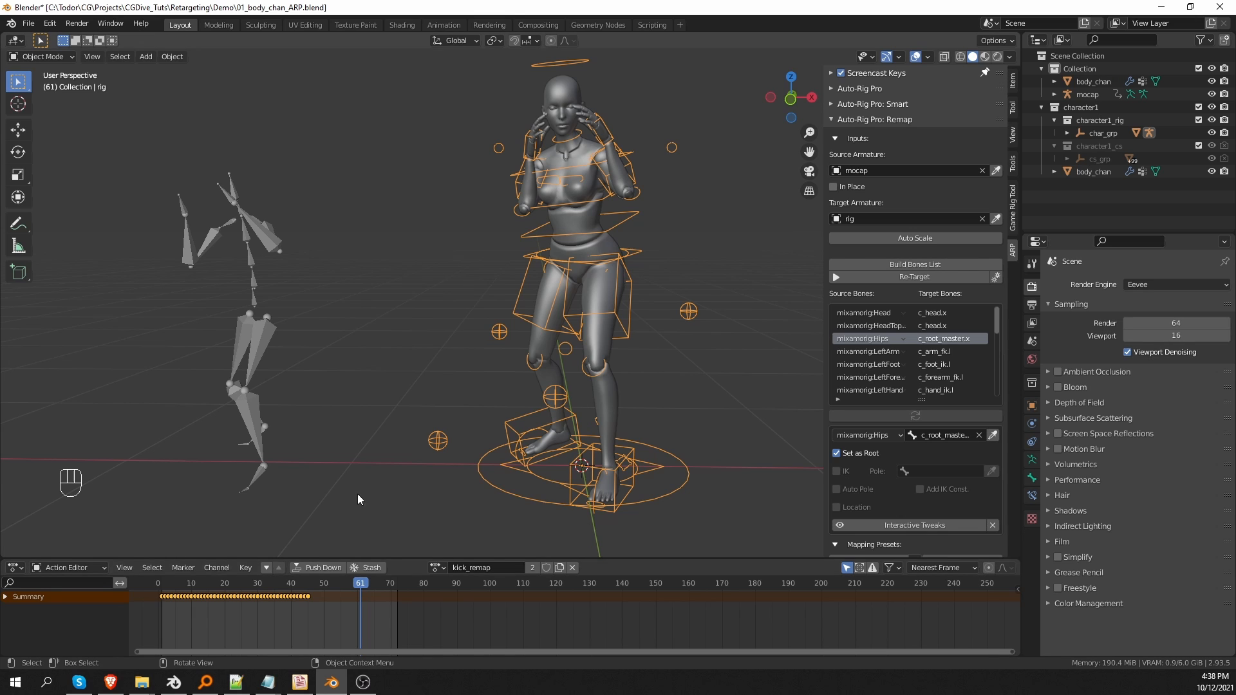
left_click(547, 569)
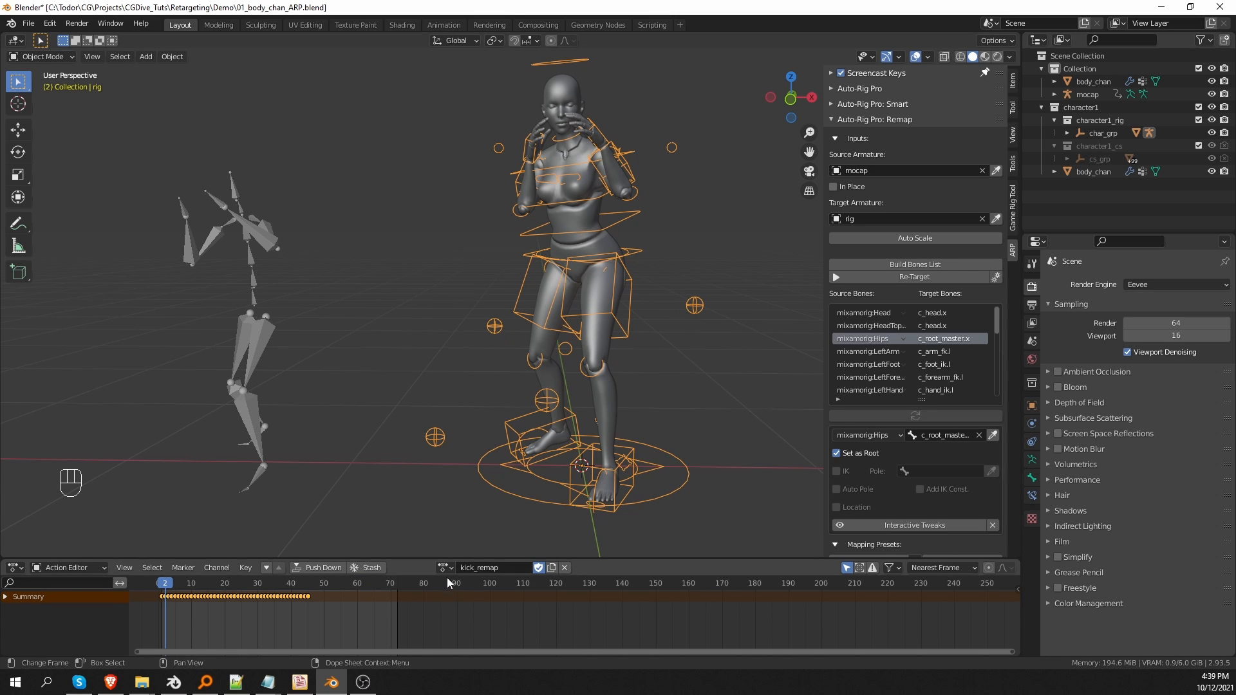
Step: Assign the rumba_remap.001 action to the character rig, give it a fake user, and play it
left_click(444, 567)
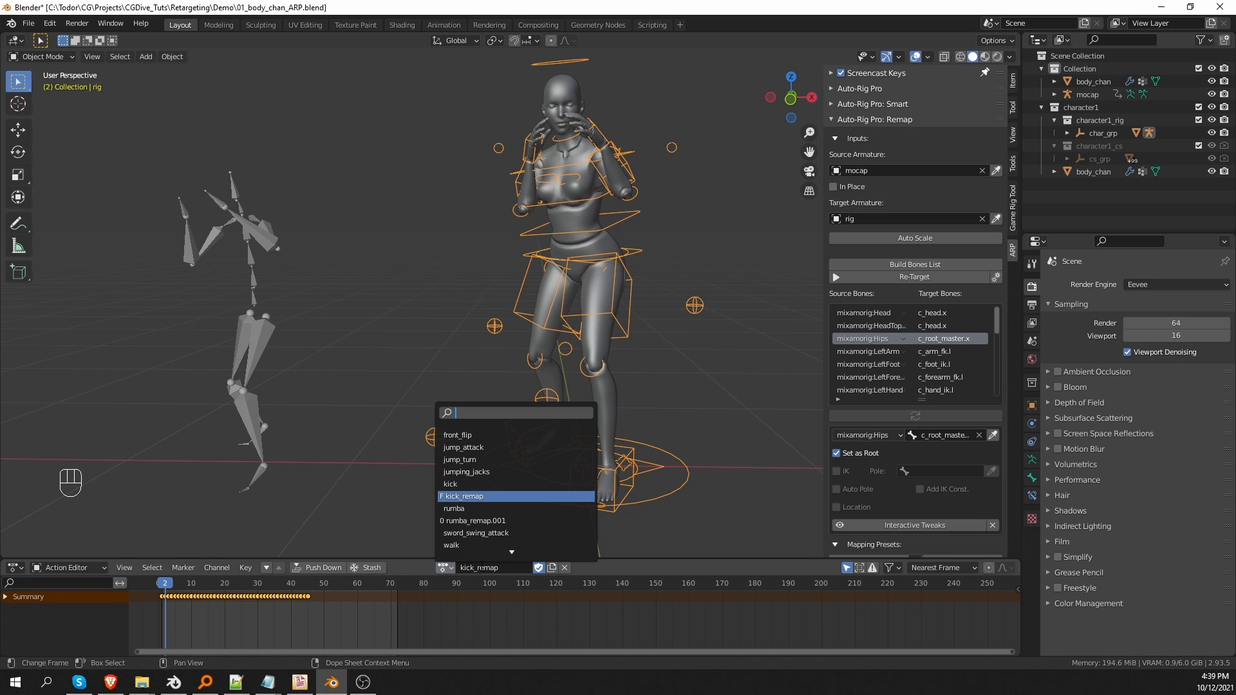
type("remap")
left_click(489, 447)
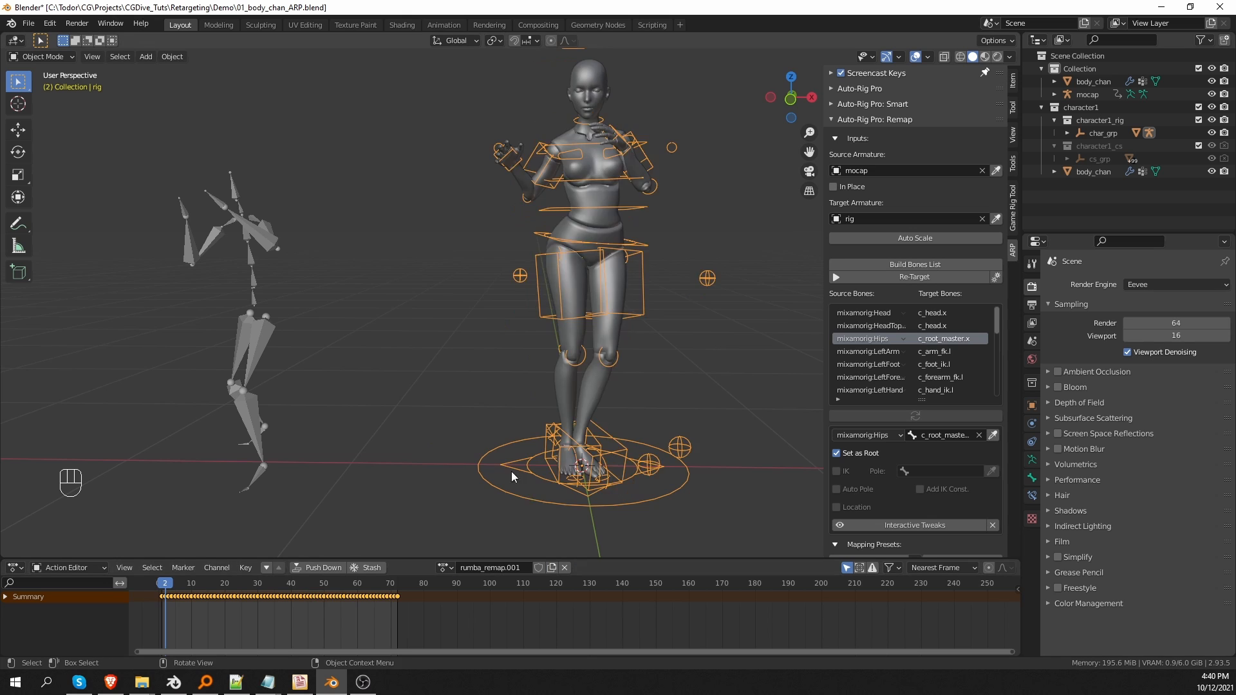
key("shift+space")
key("shift+space")
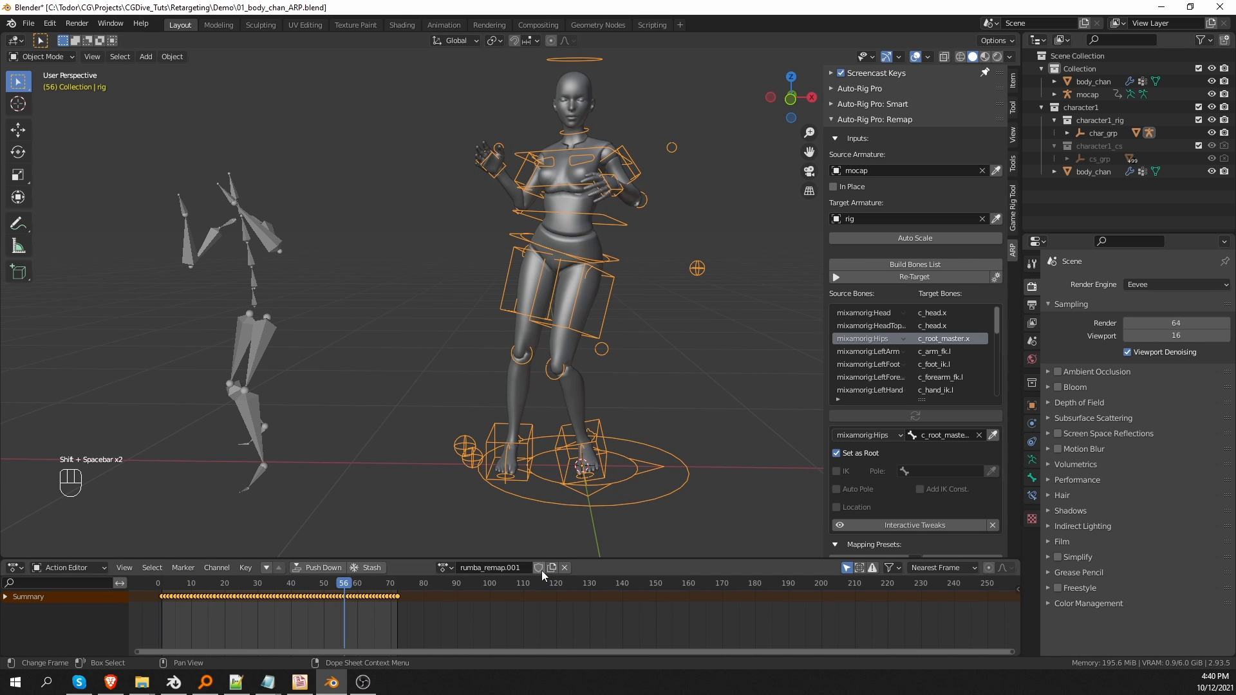
left_click(538, 567)
key("shift+space")
key("shift+space")
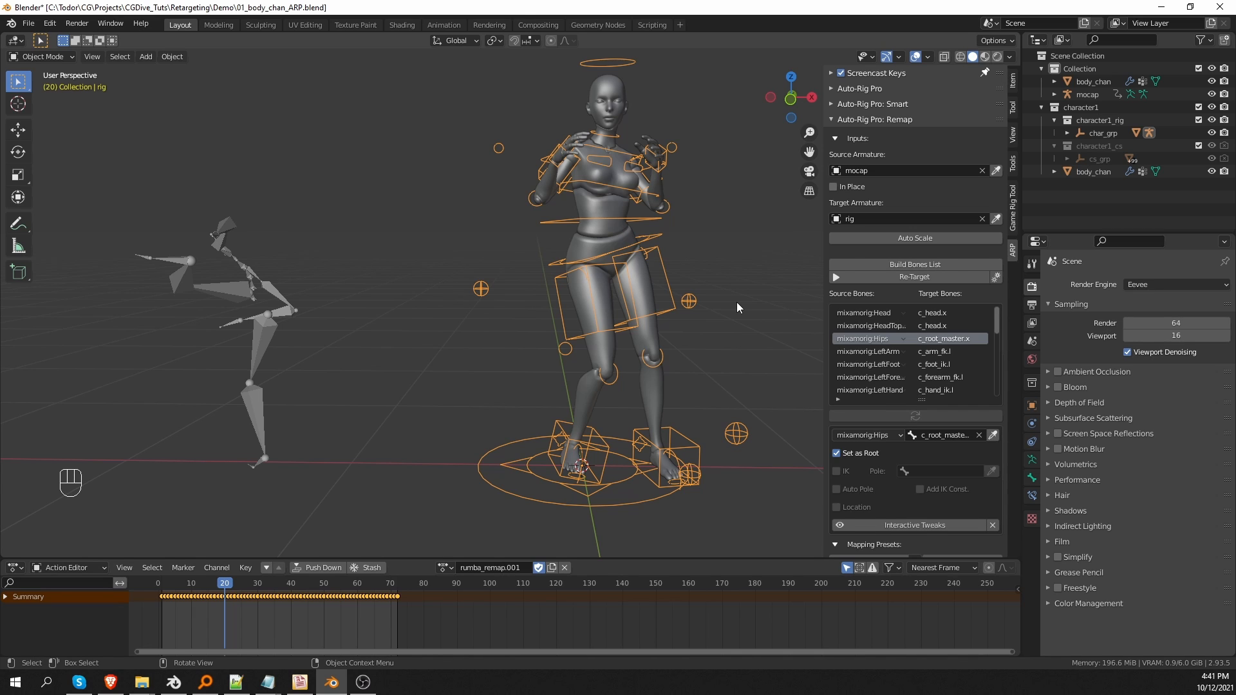
scroll(897, 481, "down", 2)
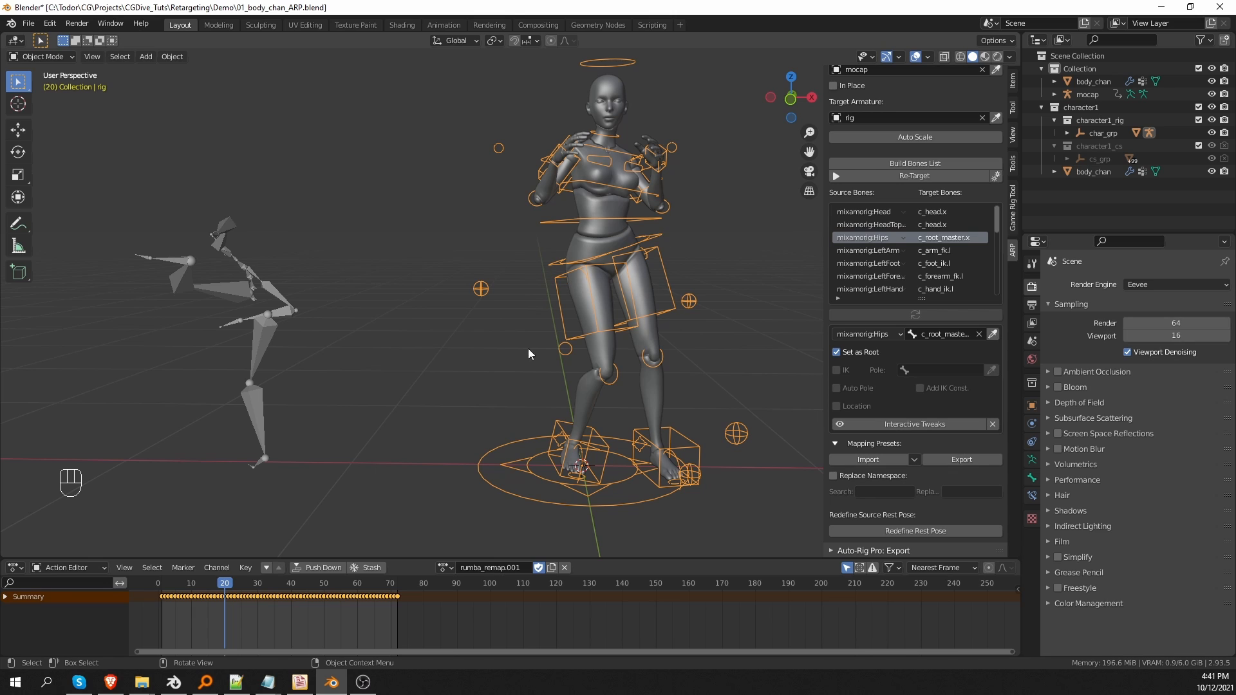
Step: Select the mocap armature and look through the available bone mapping presets
left_click(255, 333)
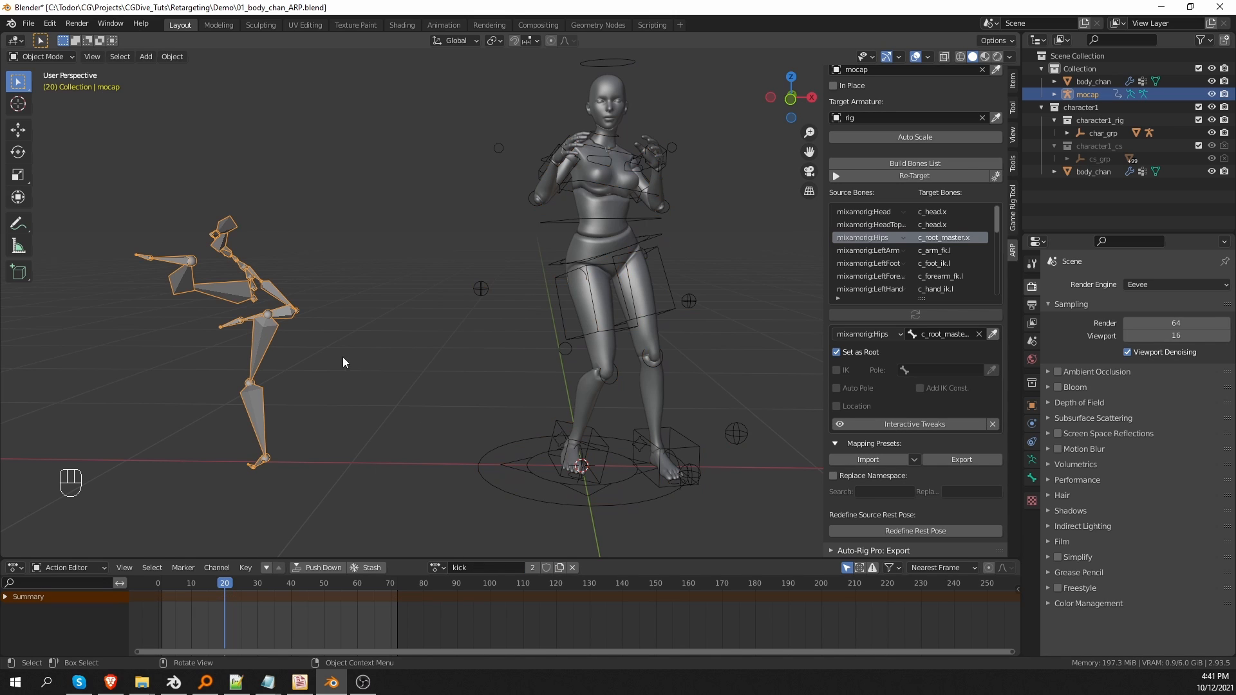
left_click(914, 459)
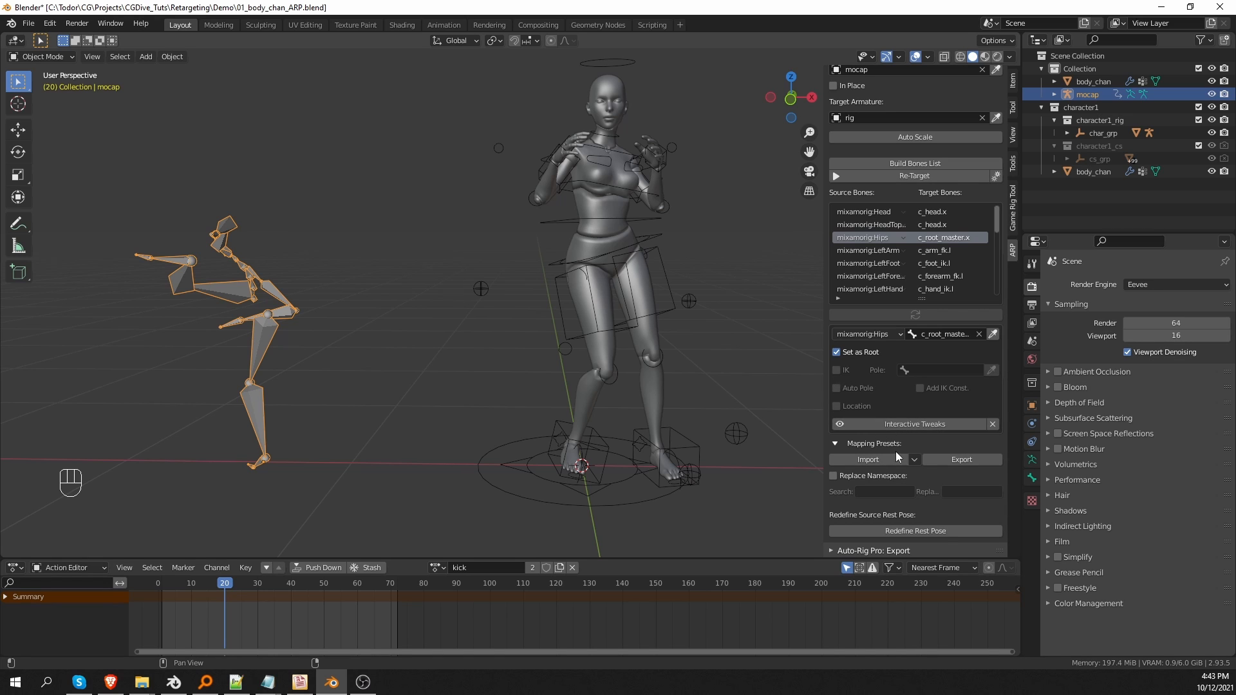
left_click(914, 458)
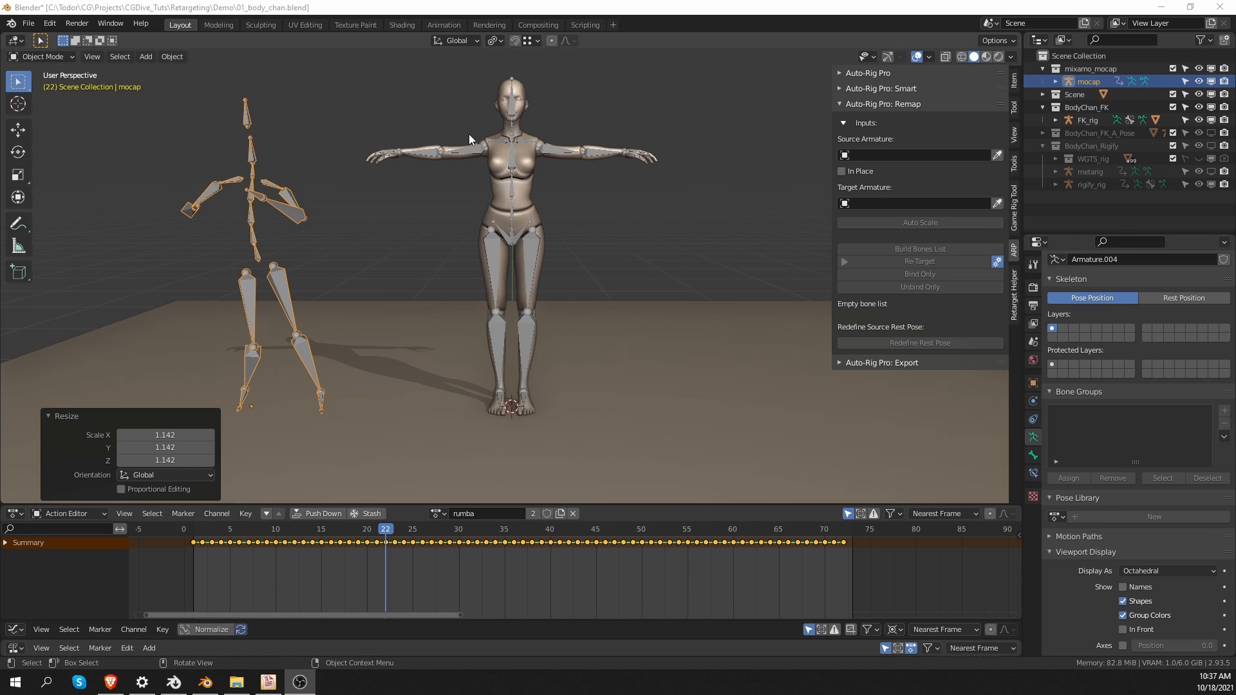
Step: Inspect the FK_rig bones in Pose Mode by selecting the spine and arm bones, and return to Object Mode
left_click(511, 168)
key("ctrl+Tab")
left_click(508, 289)
left_click(512, 158)
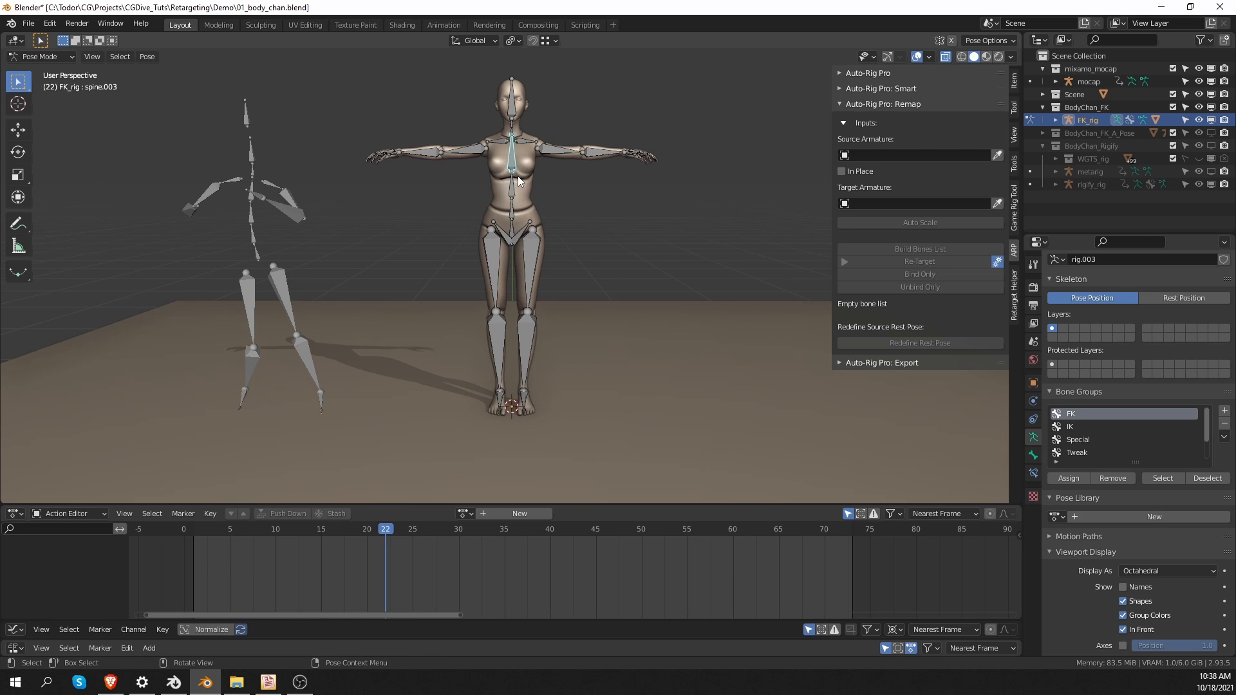
left_click(458, 150)
key("ctrl+Tab")
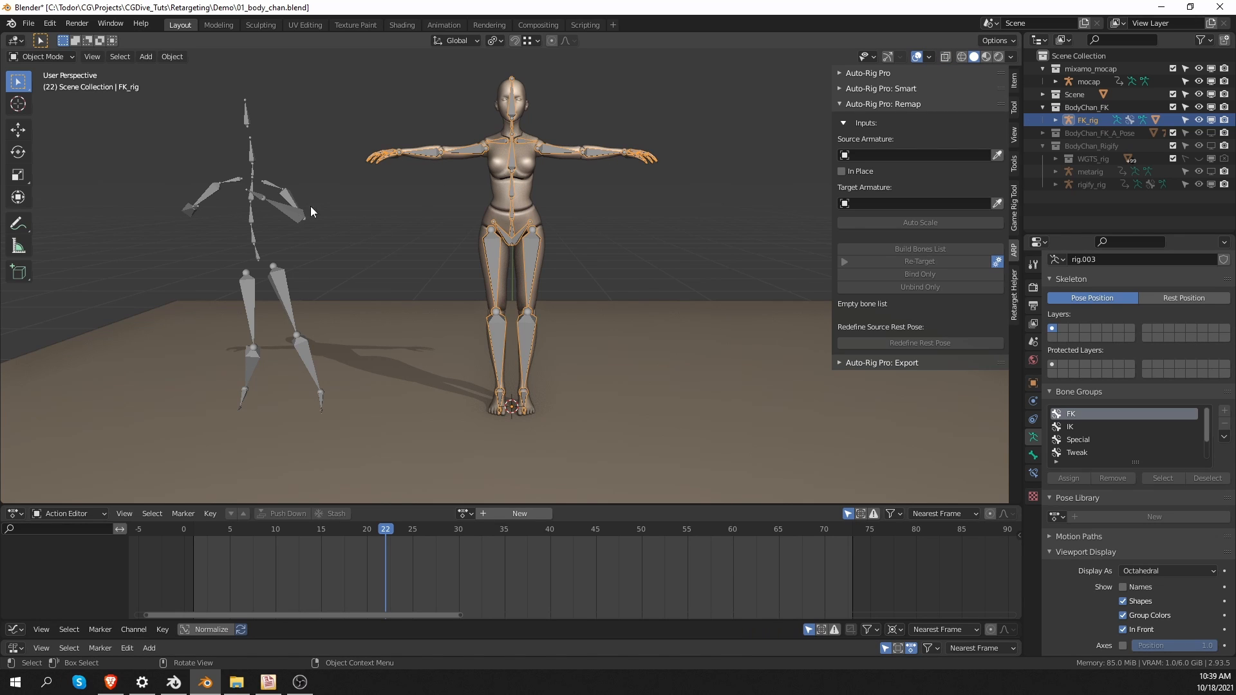
Step: Inspect the mocap armature's spine and arm bones in Pose Mode and try rotating its right upper arm
left_click(284, 206)
key("ctrl+Tab")
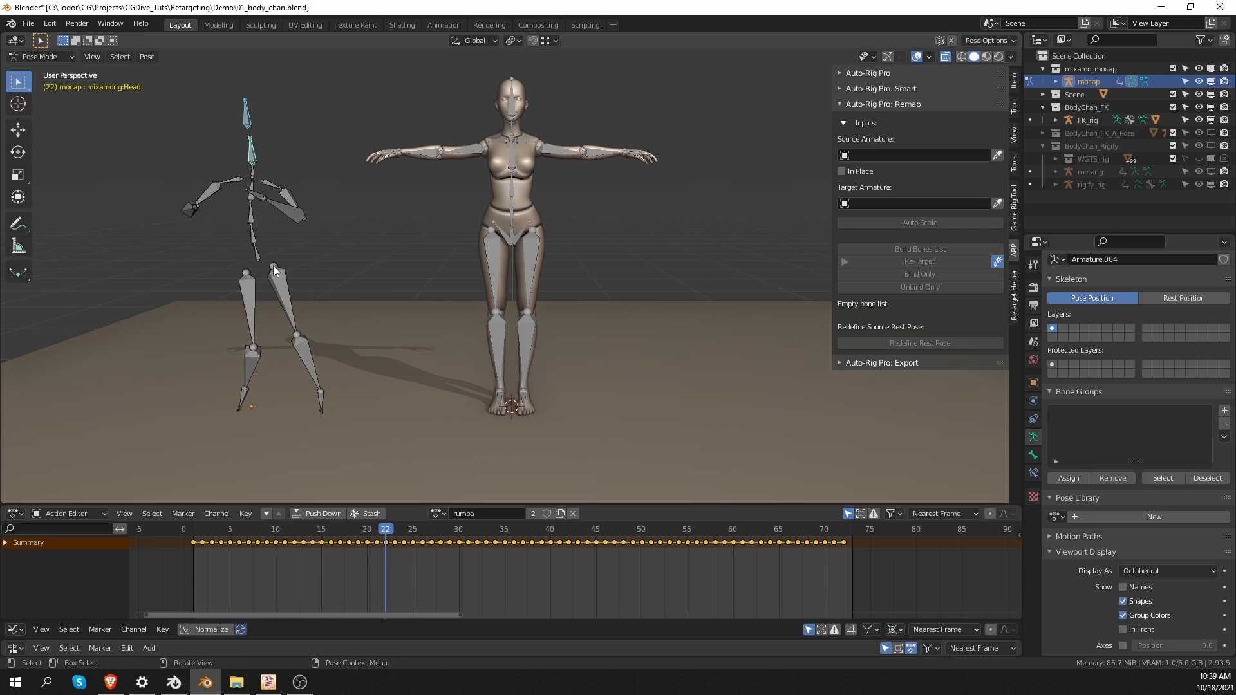
left_click(257, 235)
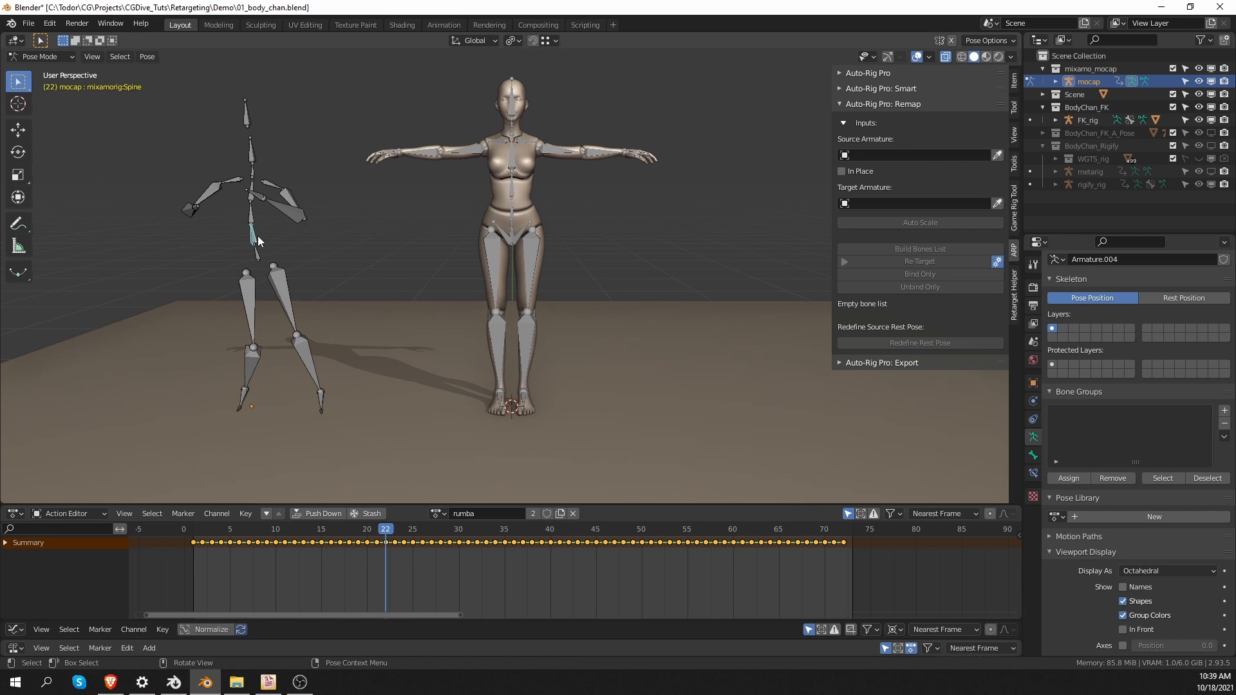
left_click(298, 195)
left_click(214, 194)
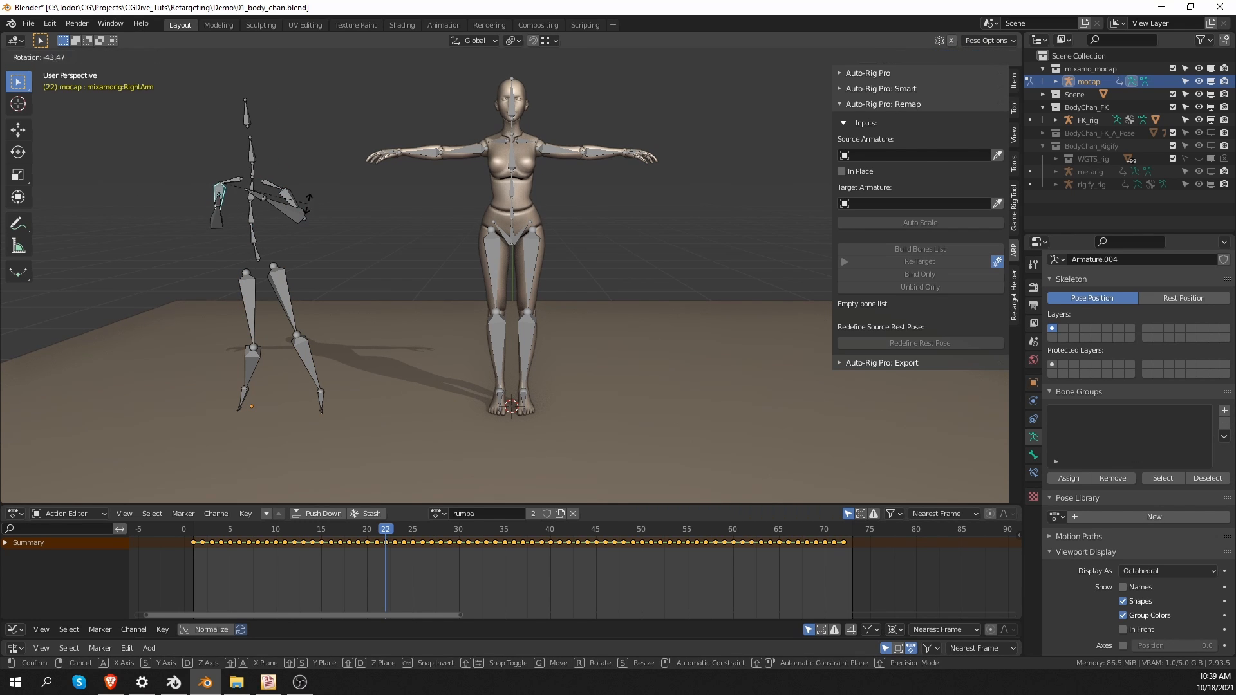
Step: Compare the mocap armature's rest position with FK_rig, restore its pose position and return to Object Mode
left_click(1171, 298)
middle_click_drag(412, 232, 424, 246)
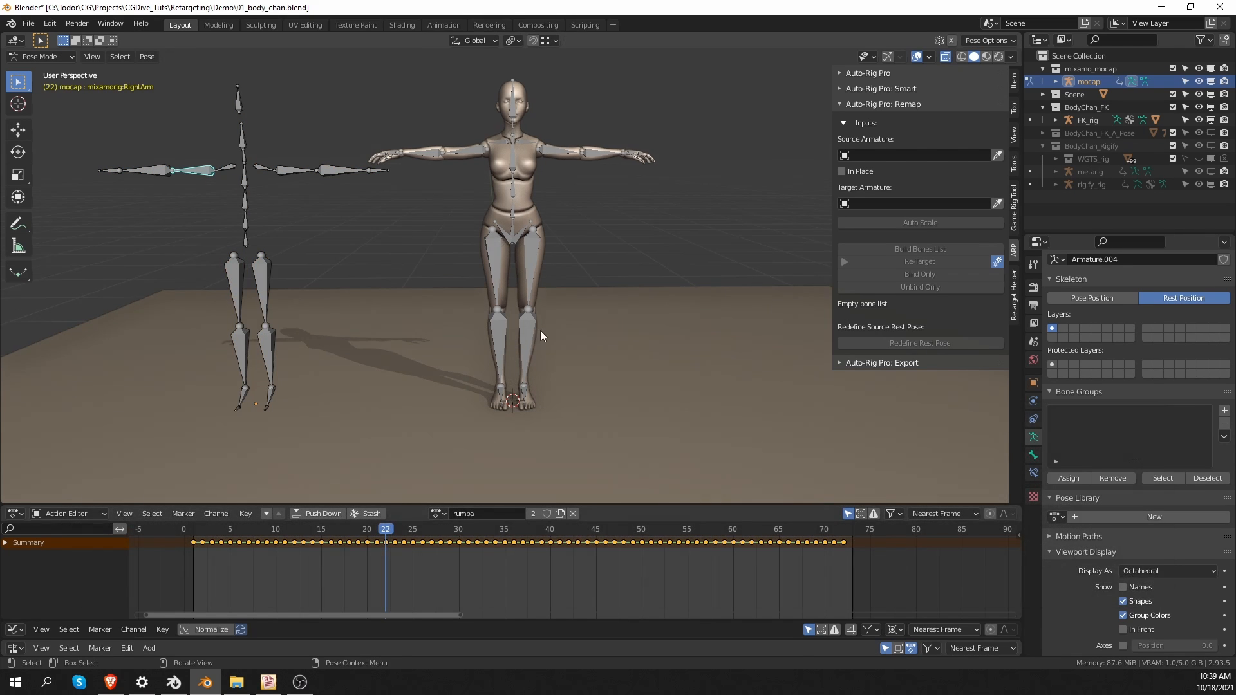
left_click(1094, 297)
key("ctrl+Tab")
left_click(442, 255)
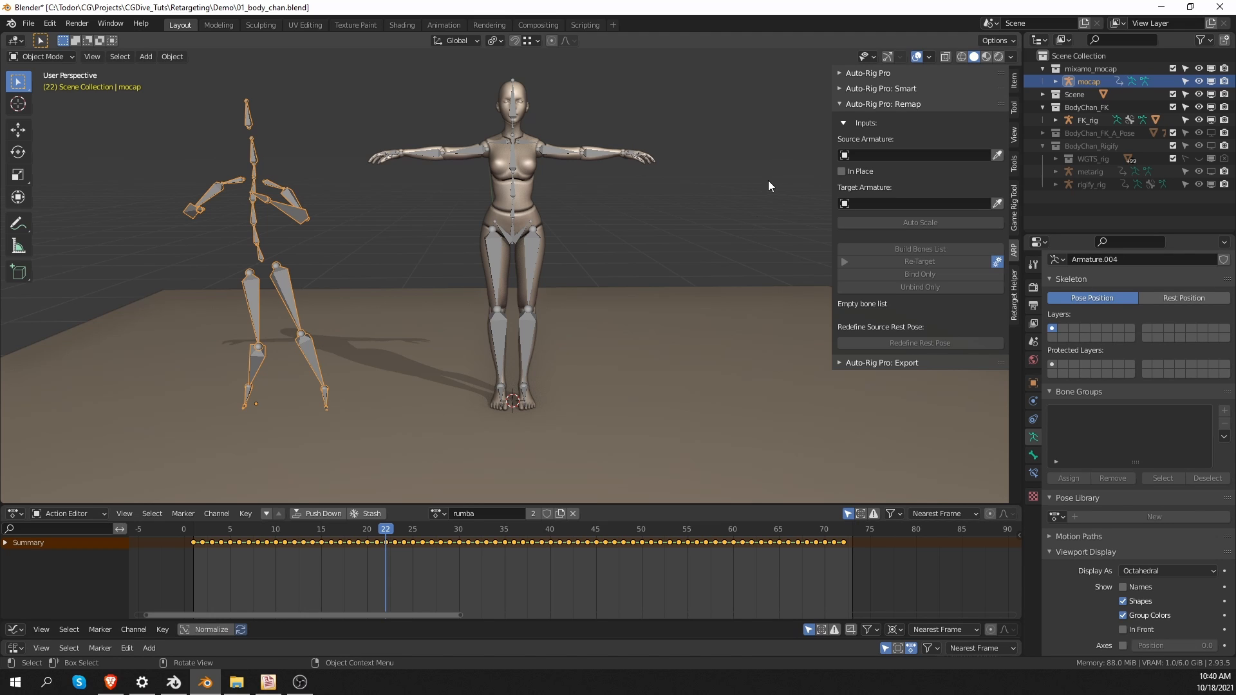
Step: Set mocap as the source armature for Remap and clear the object selection
left_click(888, 156)
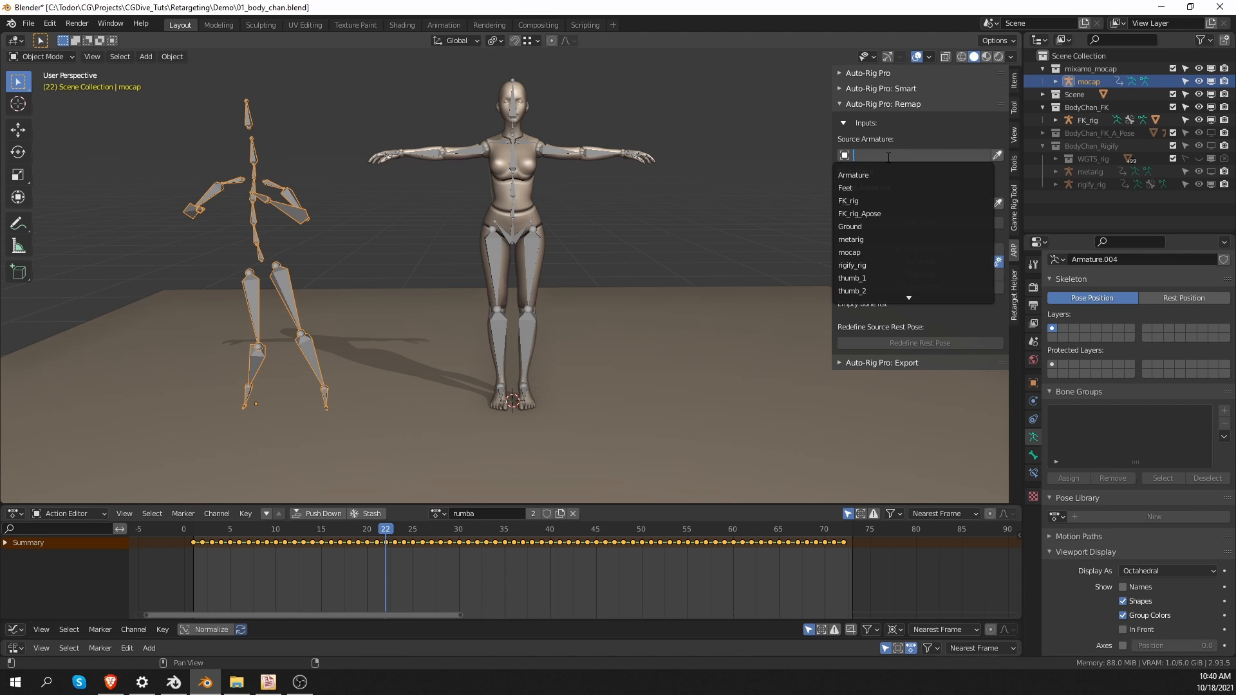
type("mocap")
key("Return")
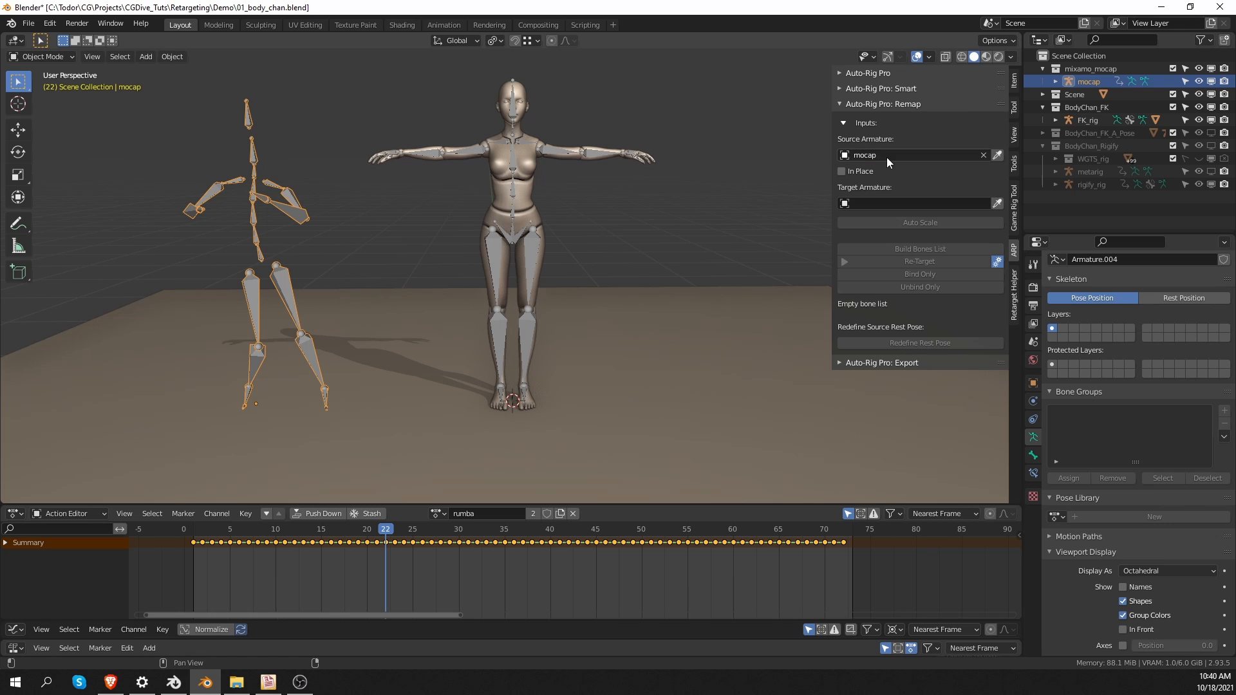
key("alt+a")
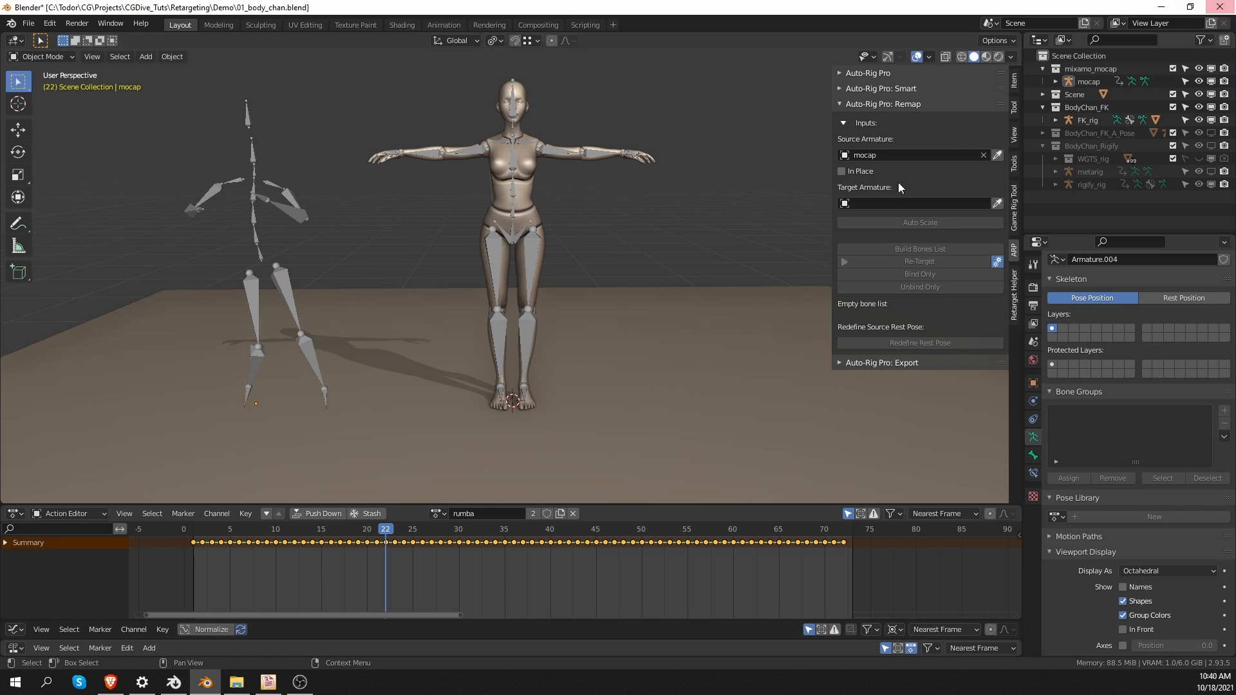
Step: Set FK_rig as the target armature and auto-scale the mocap armature to match it
left_click(557, 156)
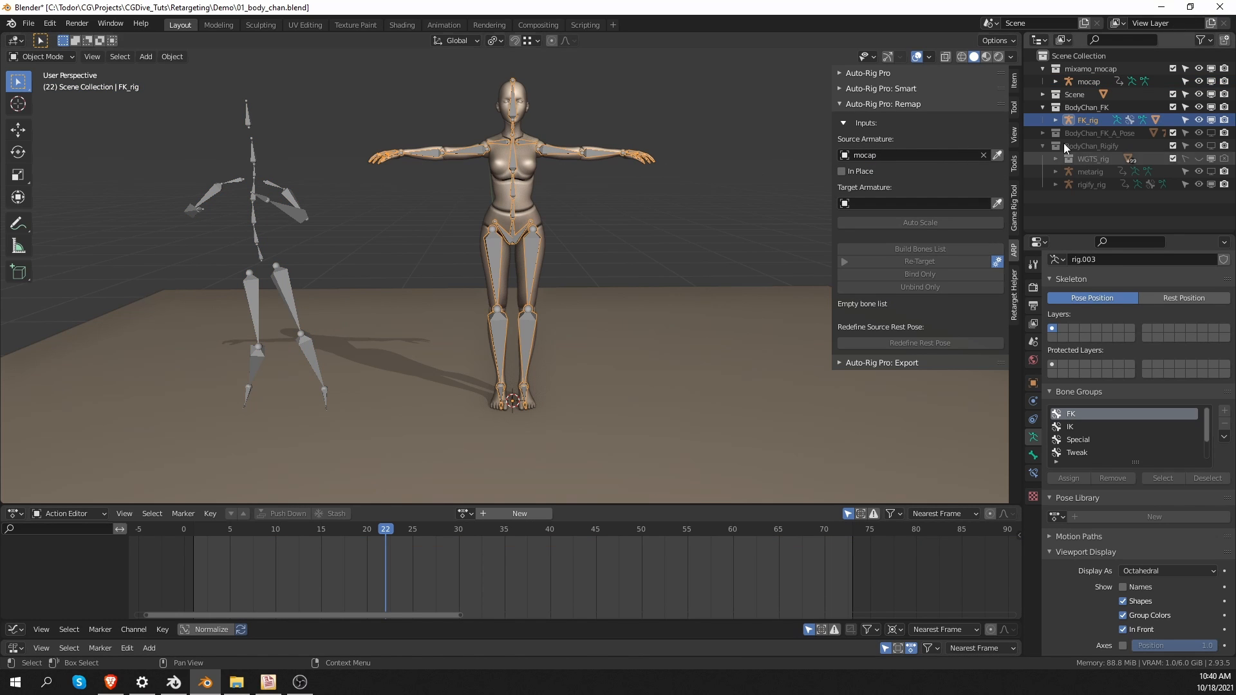
left_click(889, 203)
type("fk")
key("Return")
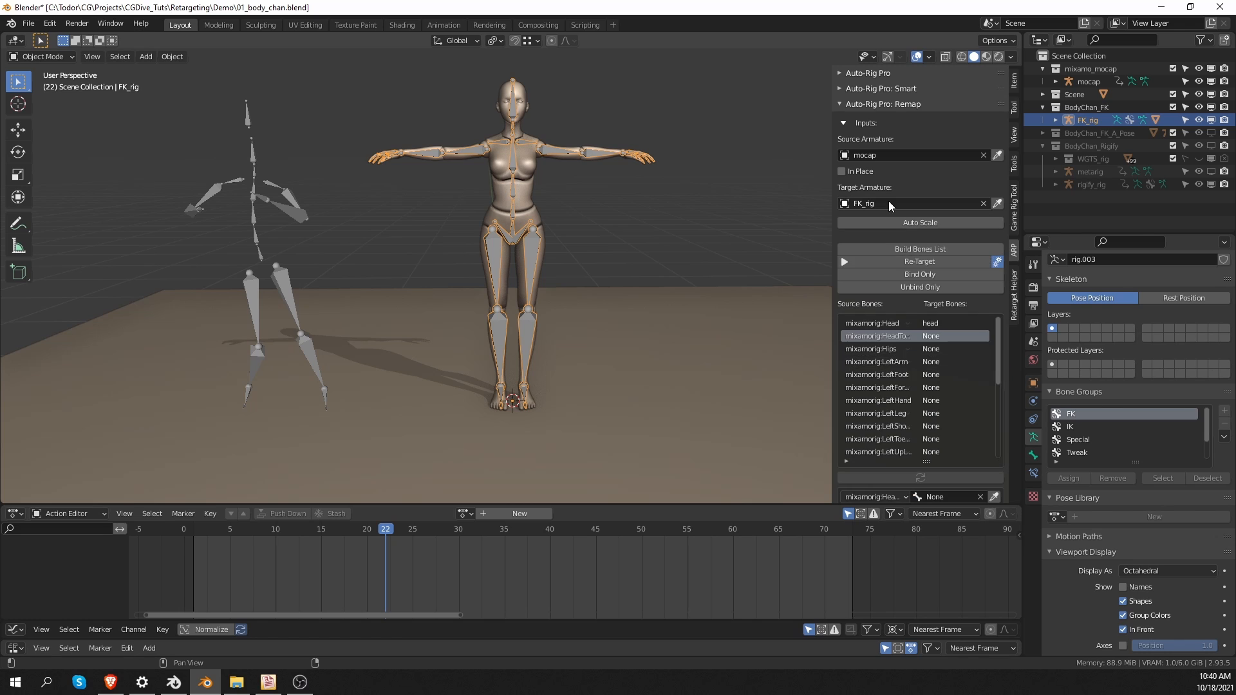
left_click(917, 226)
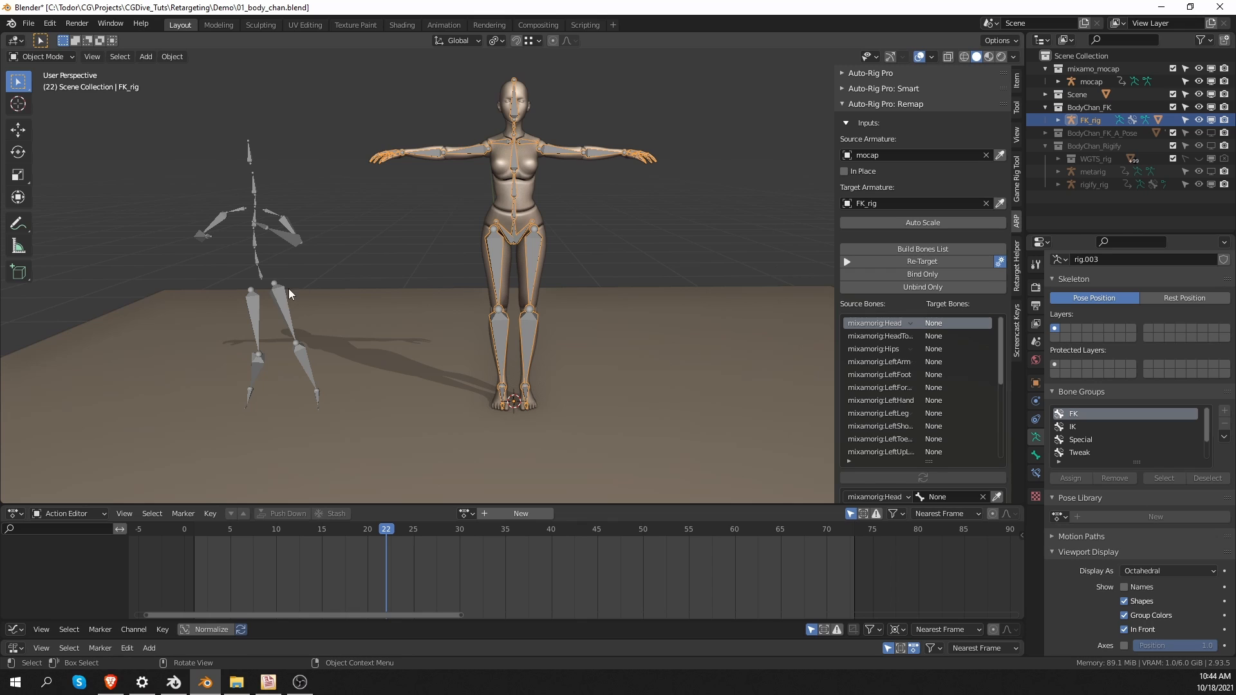
Step: Mark the mocap hips and the matching hips of FK_rig with annotation strokes
key("d")
mouse_move(261, 260)
left_mouse_down()
mouse_move(249, 275)
mouse_move(266, 260)
left_mouse_up()
left_click_drag(515, 208, 274, 263)
Step: Build the bones list, and put the mocap armature and FK_rig into Pose Mode together
left_click(937, 248)
left_click_drag(835, 373, 779, 360)
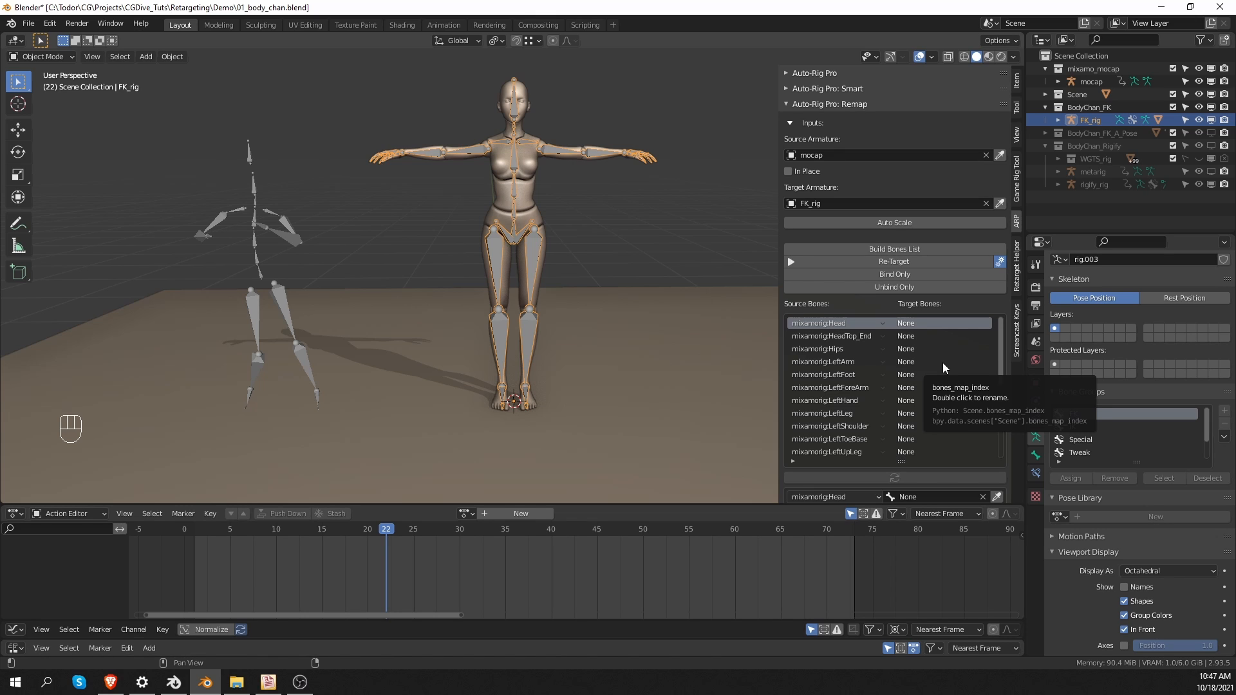
left_click(253, 221, "shift")
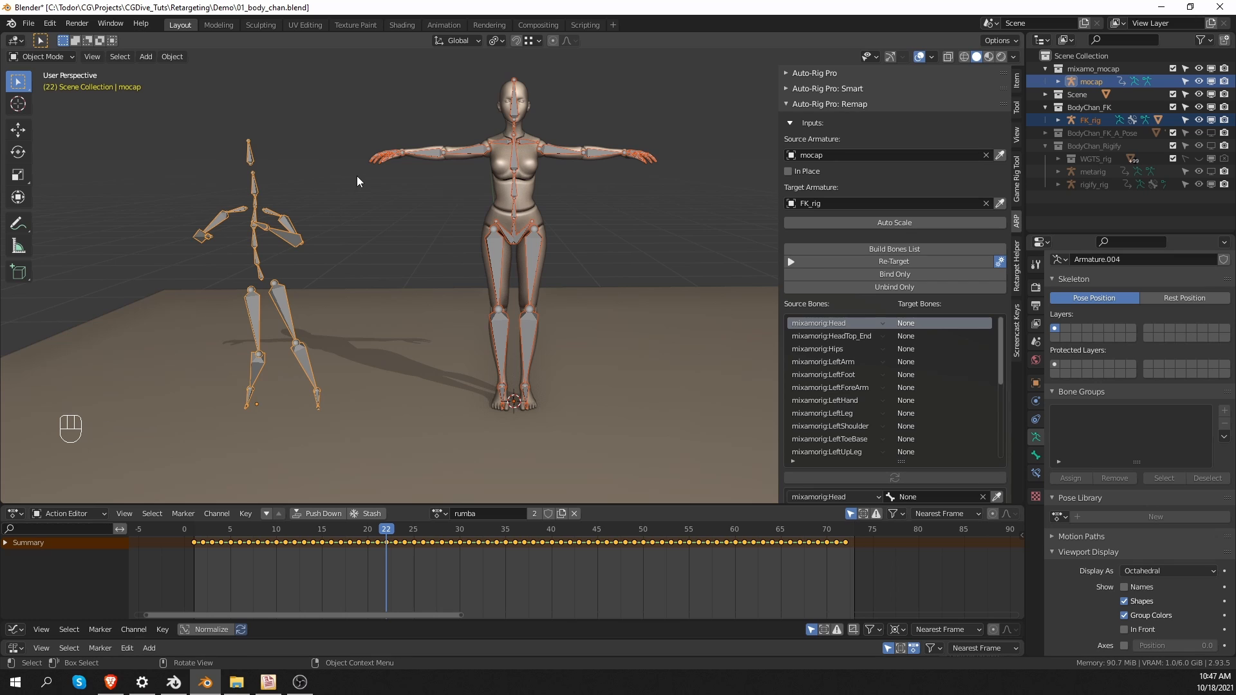
key("Tab")
left_click(381, 226)
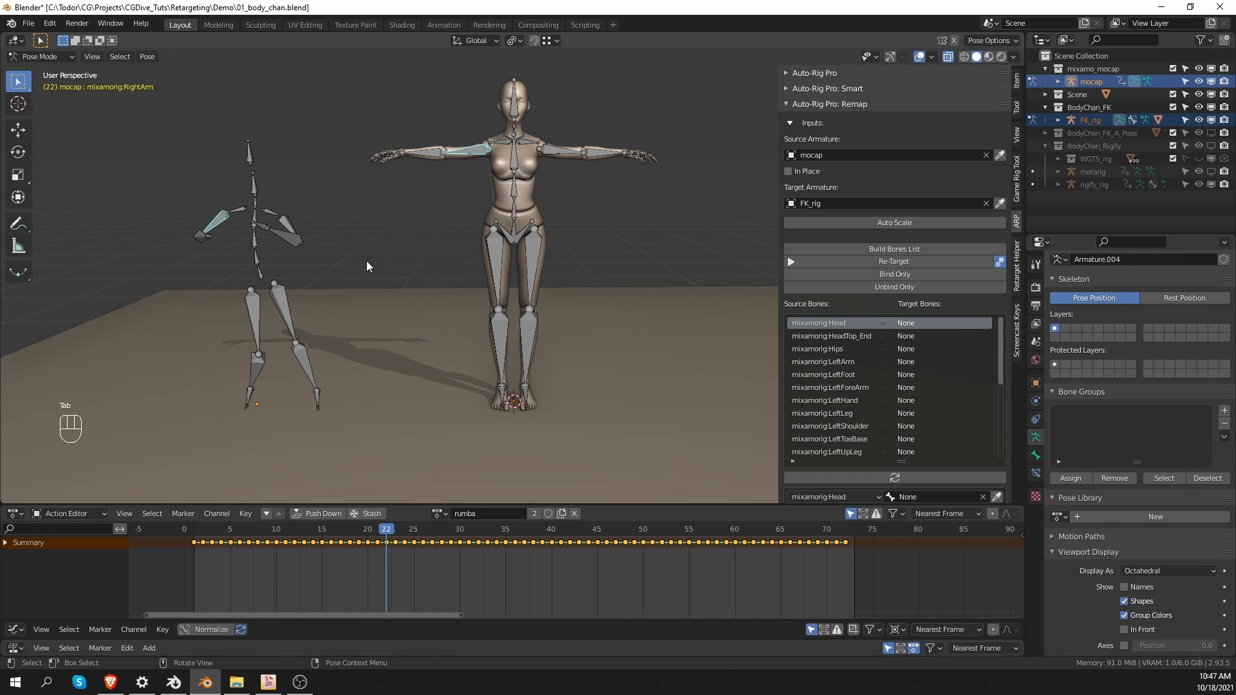
Step: Identify the head bone of FK_rig by selecting it and test-rotating it without keeping the rotation
left_click(515, 227)
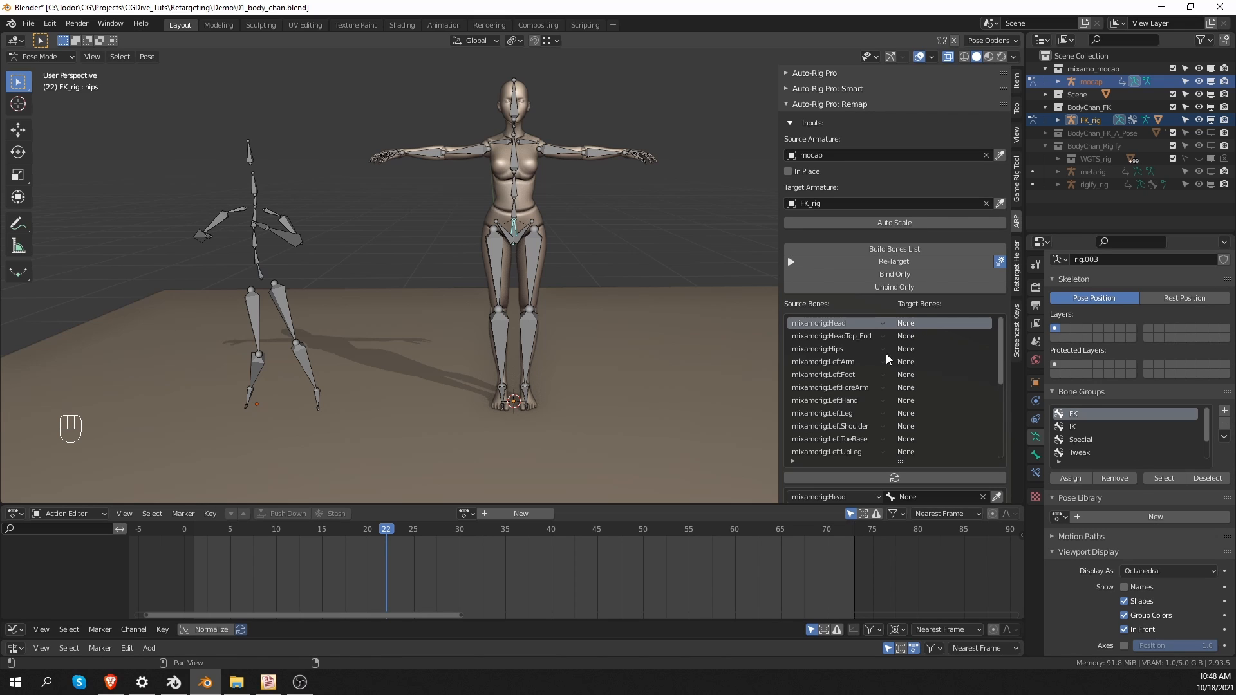
left_click(519, 96)
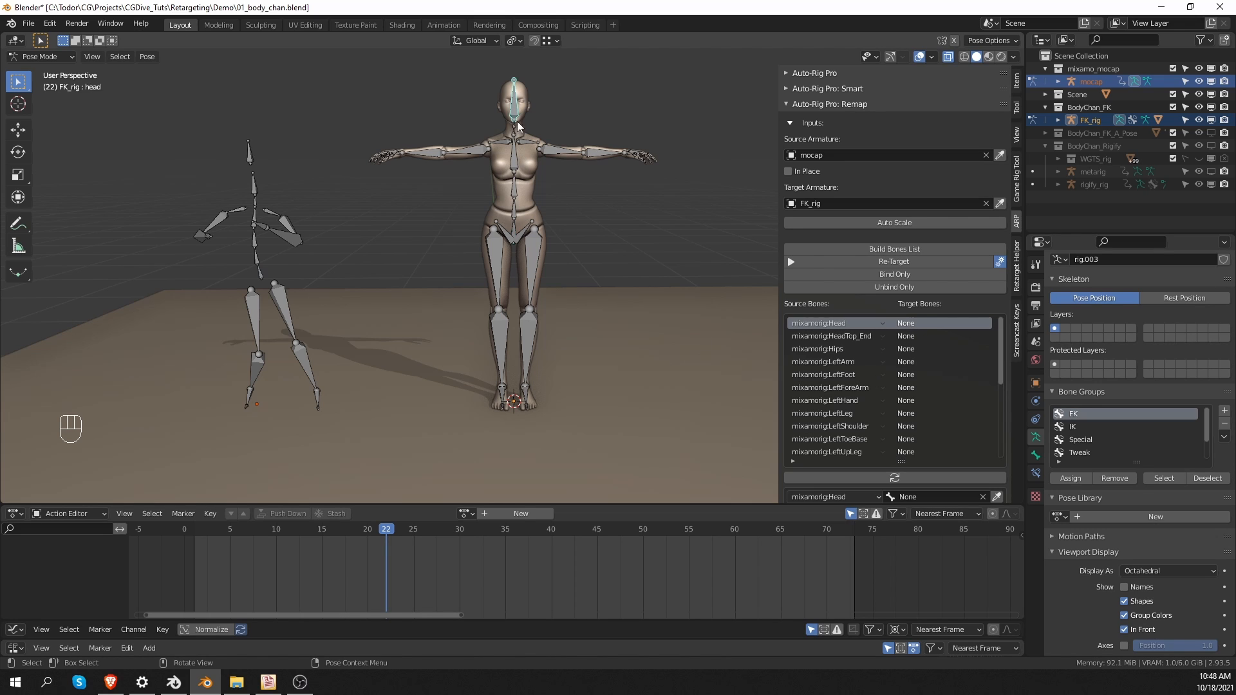
key("r")
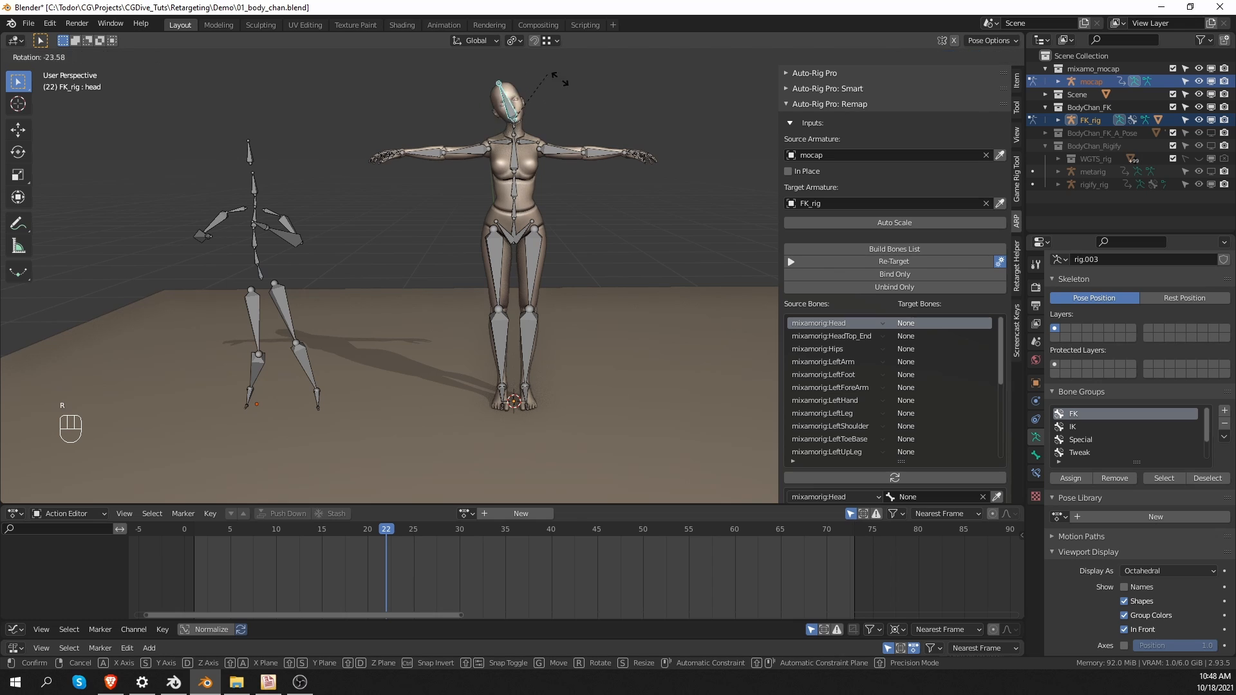
right_click(552, 124)
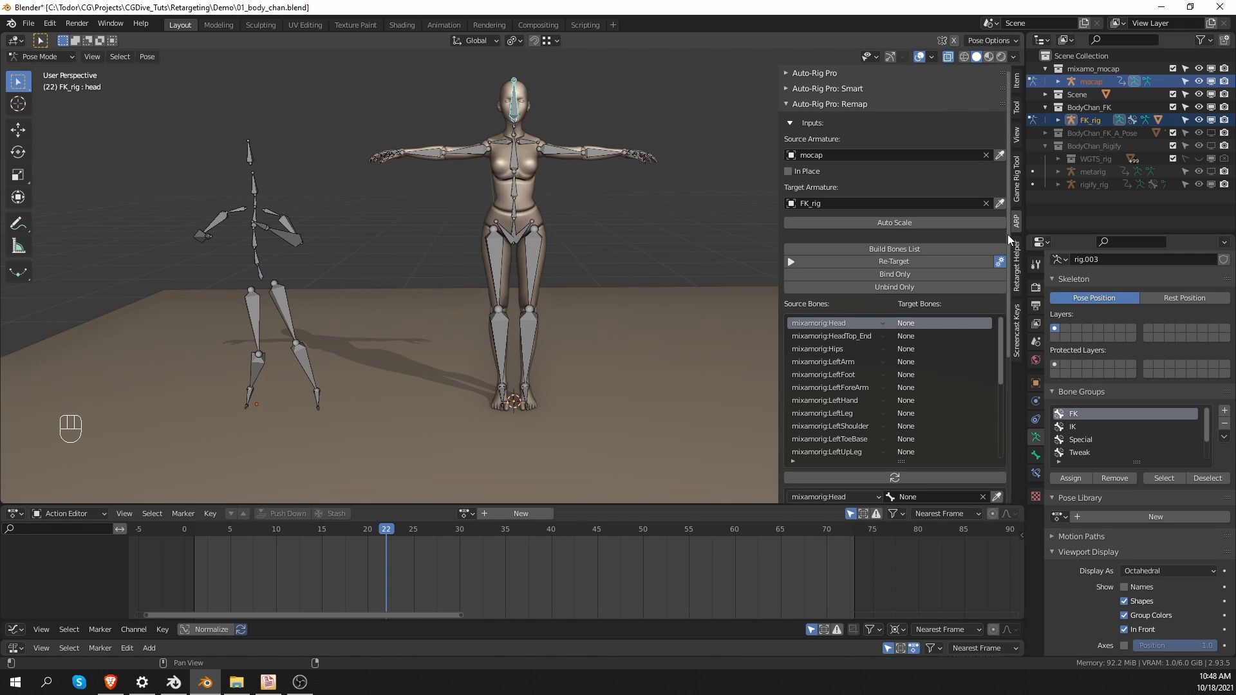
Step: Map the source bone mixamorig:Head to the target bone head
left_click_drag(1008, 235, 1008, 329)
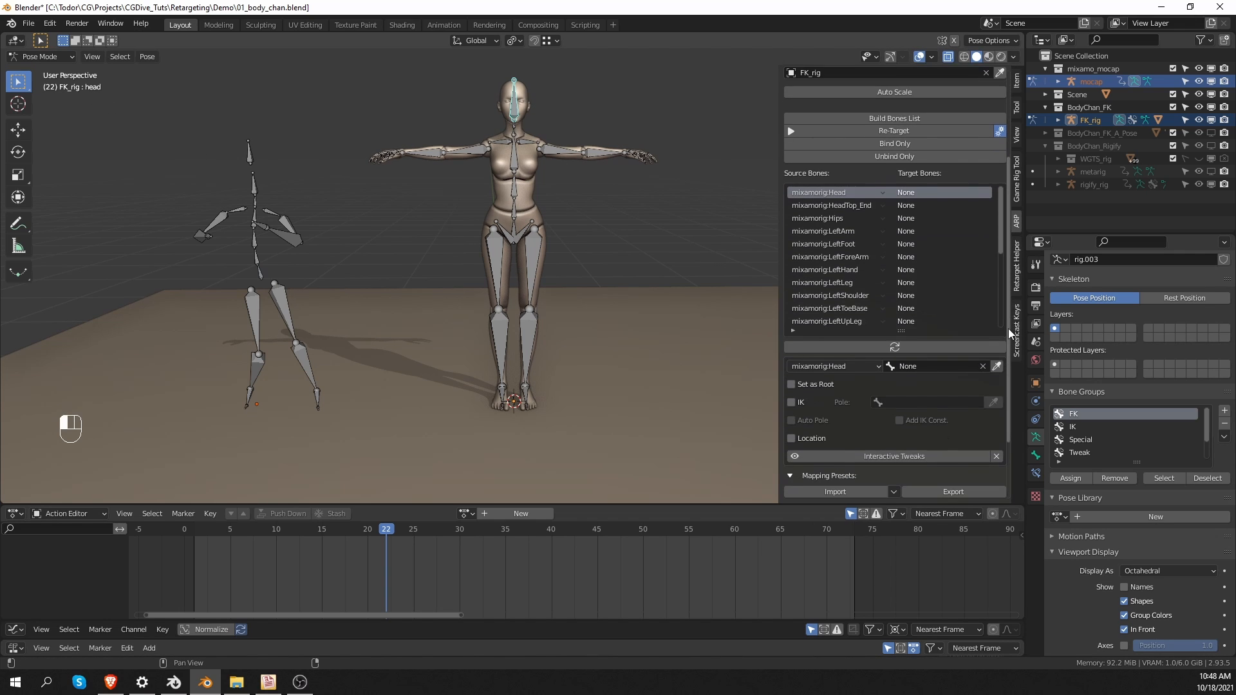
left_click(923, 367)
key("BackSpace")
key("BackSpace")
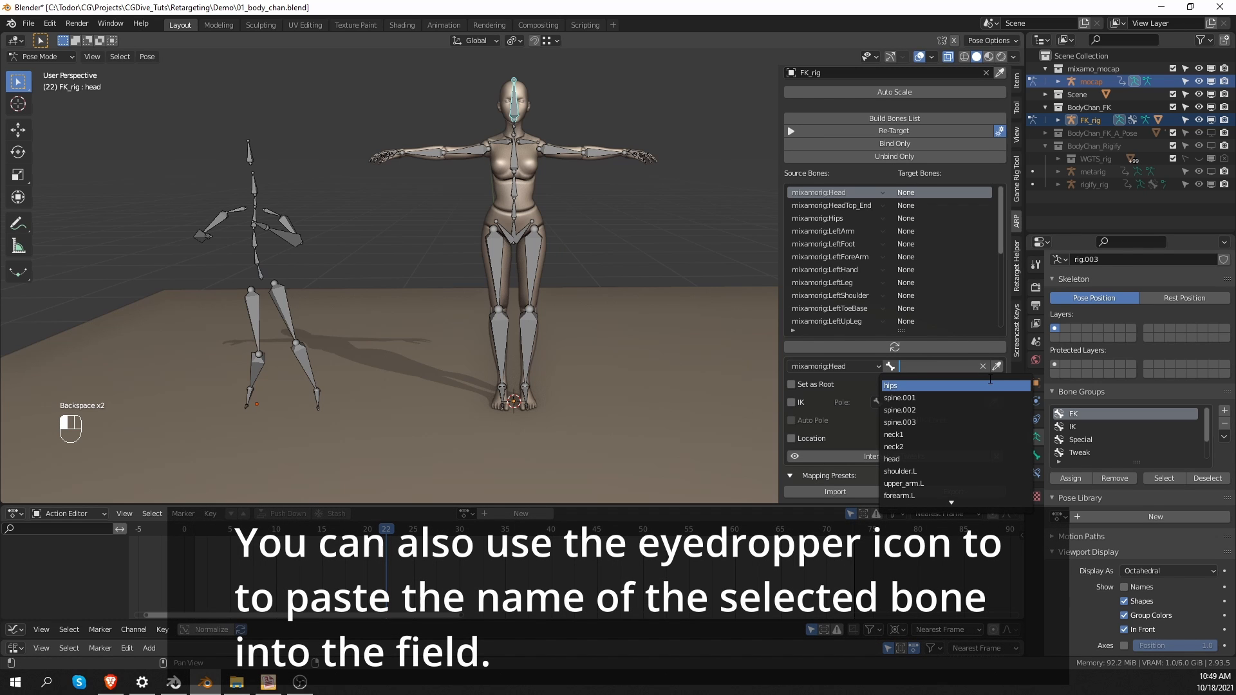
type("head")
key("Return")
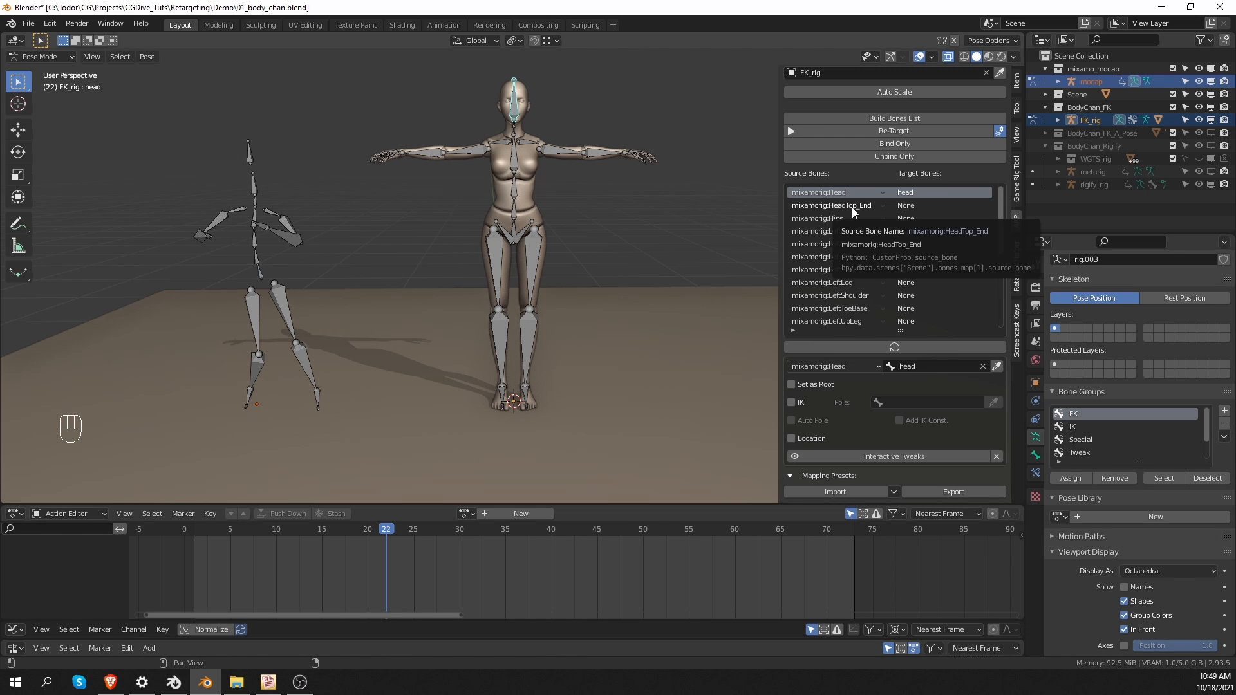
Step: Locate the mixamorig:HeadTop_End bone on the mocap armature in Edit Mode and return to Pose Mode
key("Tab")
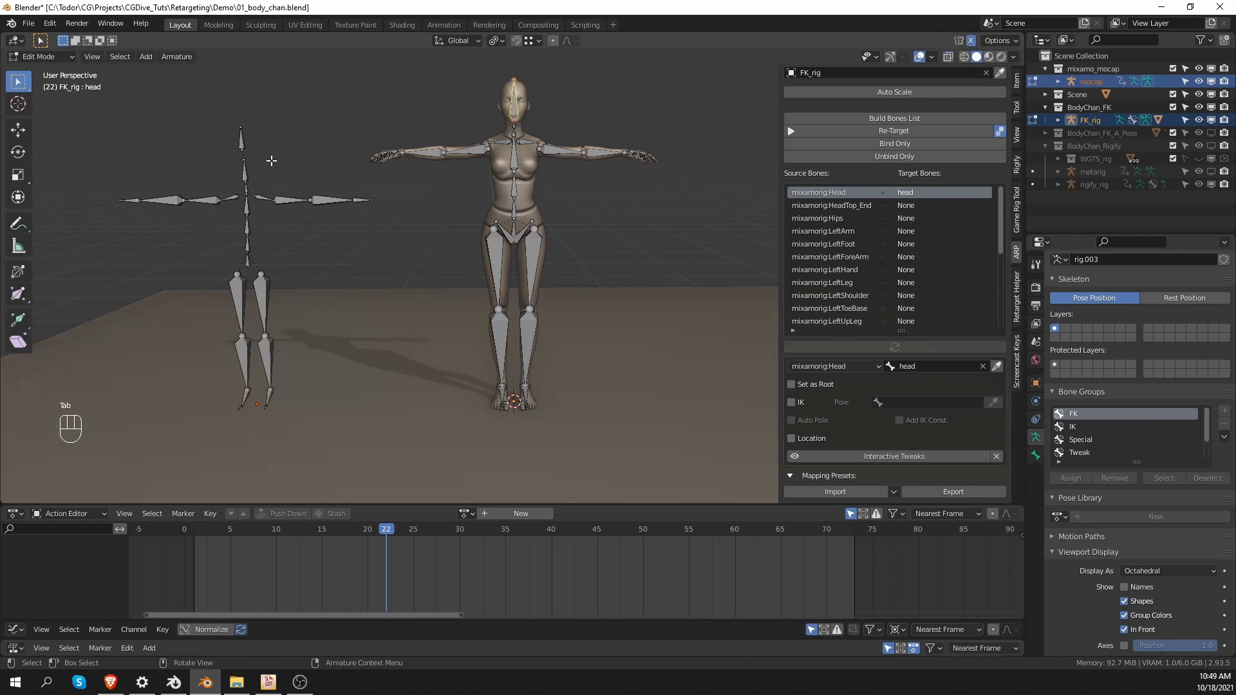
left_click(242, 139)
key("Tab")
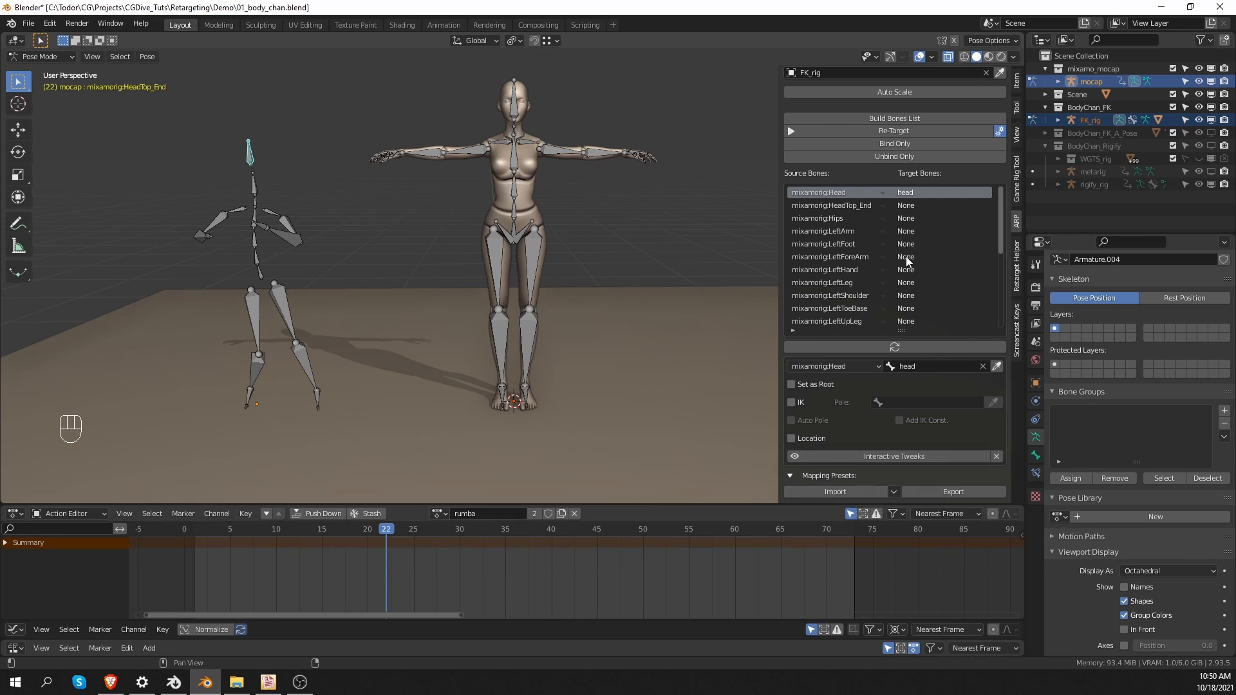
Step: Choose the mixamorig:Hips mapping entry and test-rotate the mocap hips bone without keeping the rotation
left_click(907, 218)
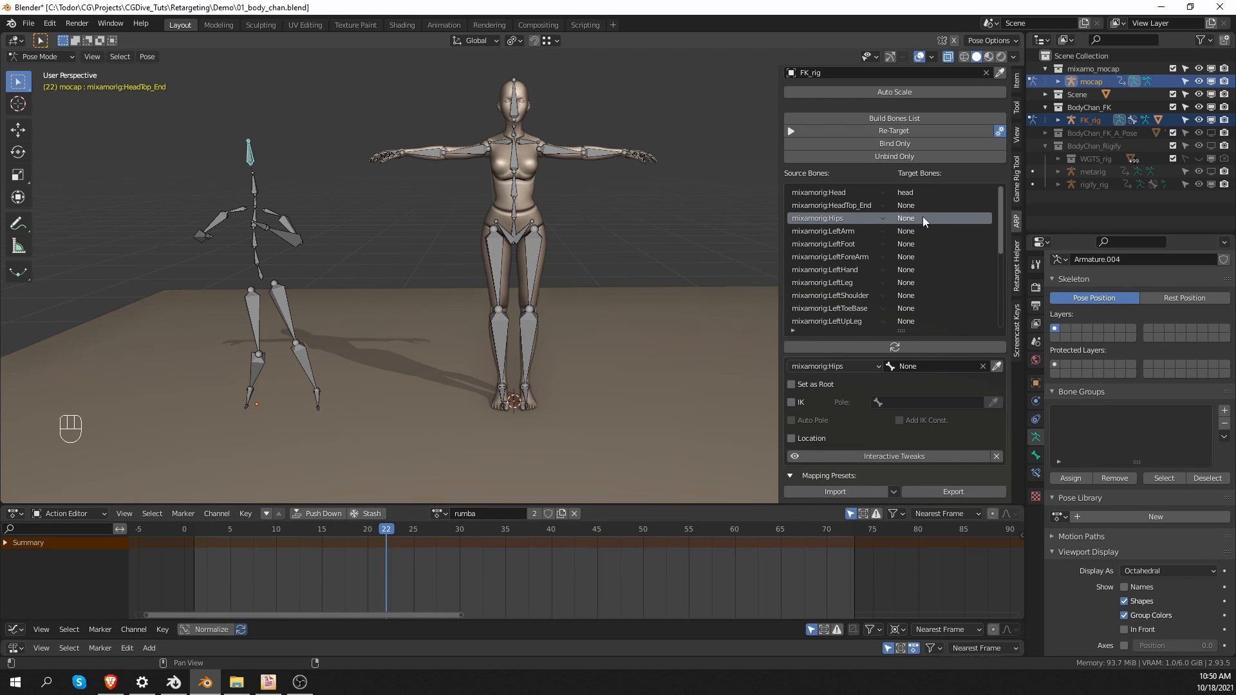
left_click(261, 283)
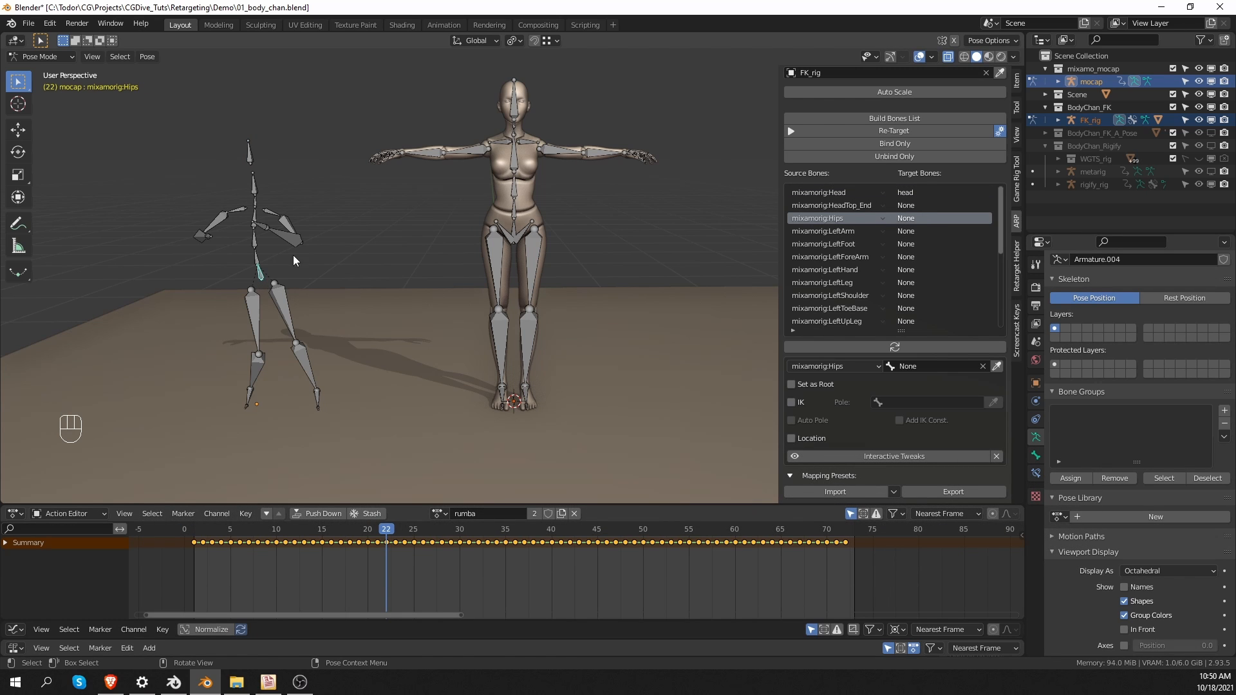
key("r")
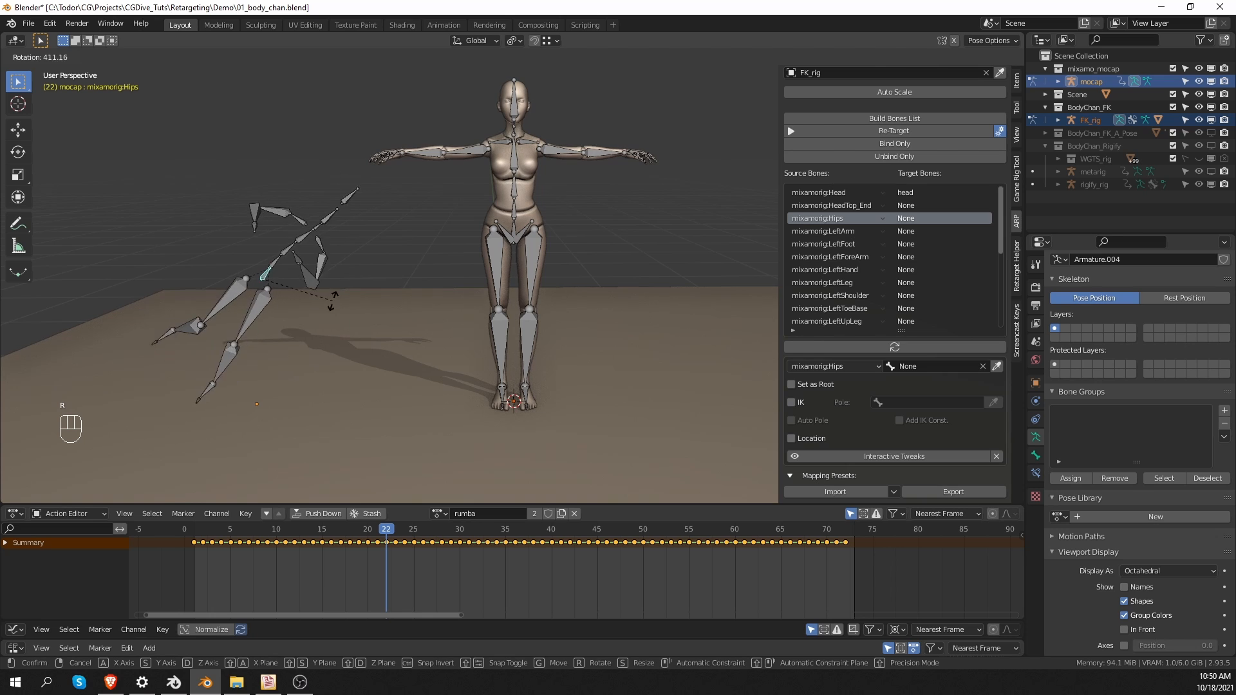
right_click(332, 312)
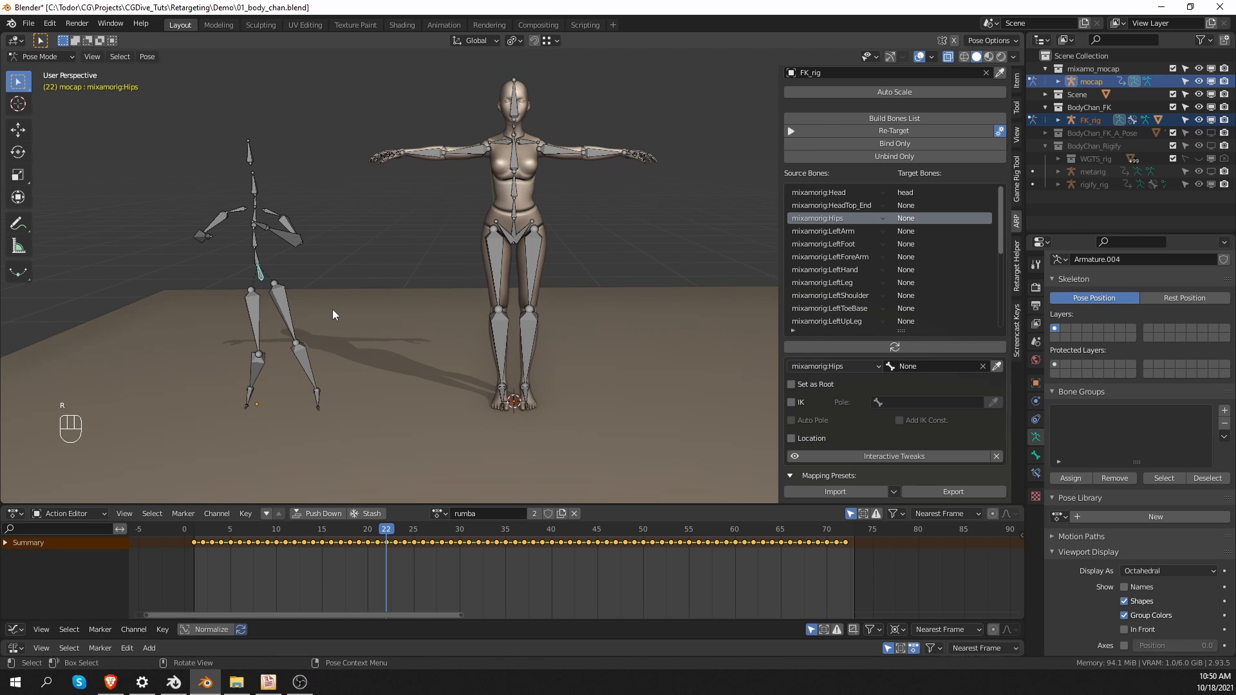
Step: Identify the hips bone of FK_rig by selecting it and test-rotating it without keeping the rotation
left_click(521, 233)
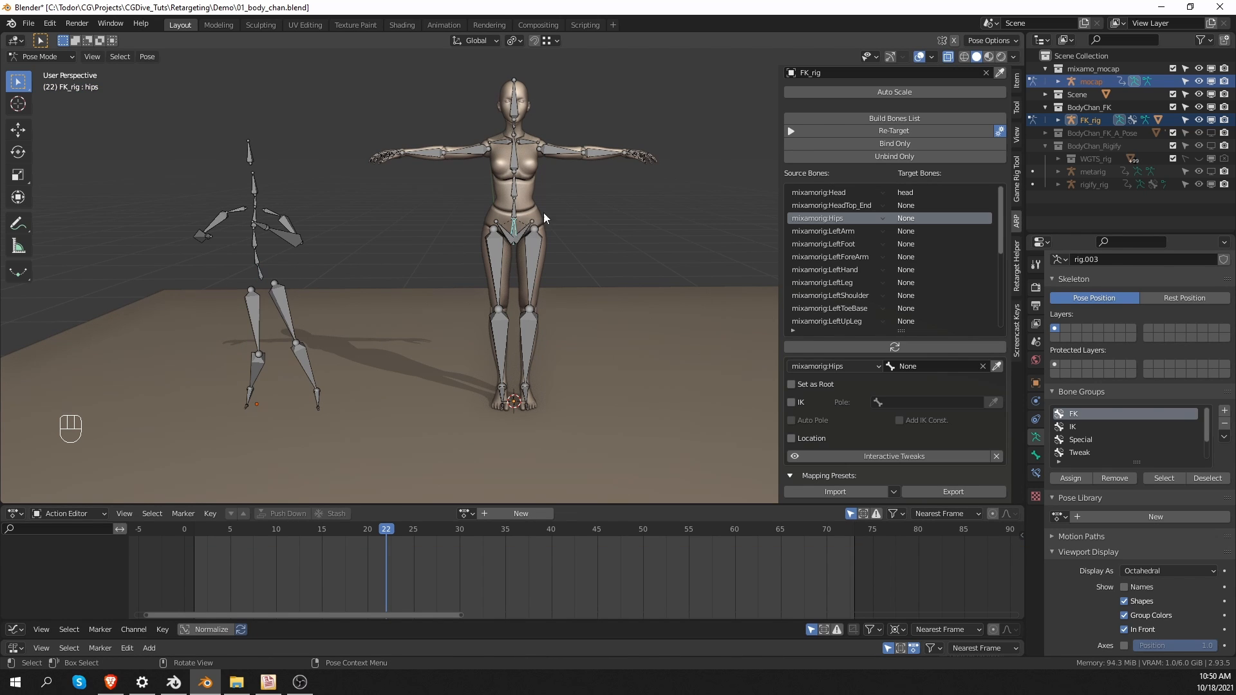
key("r")
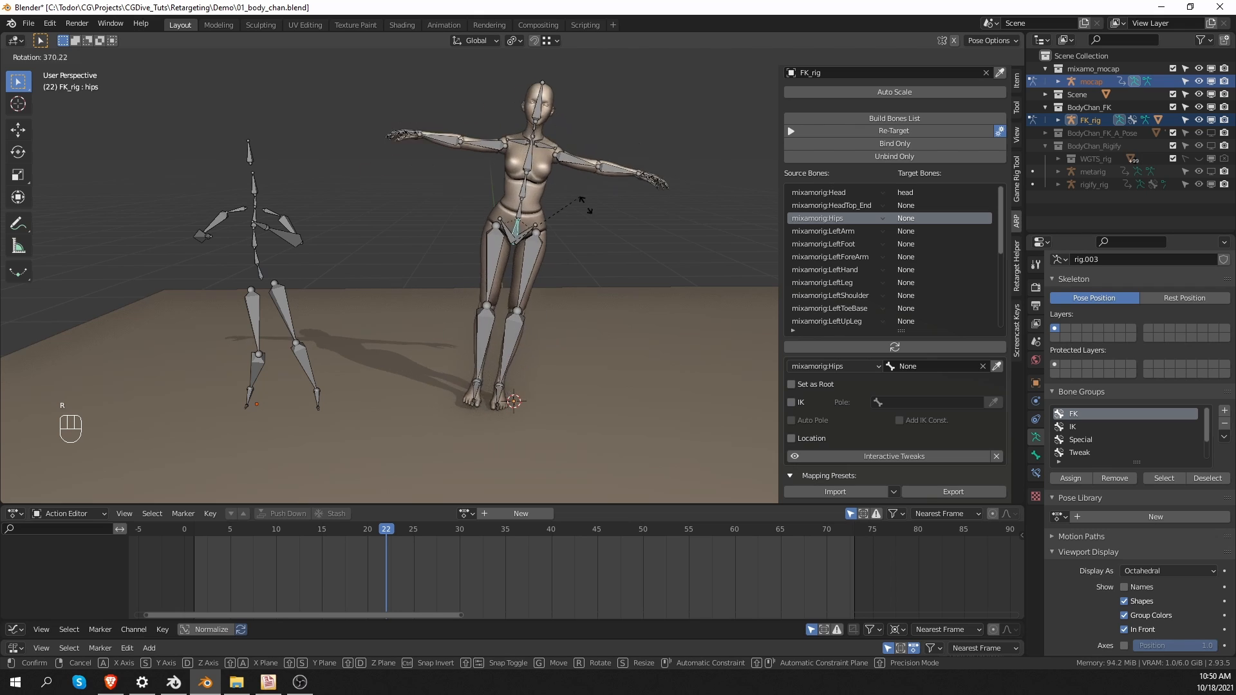
right_click(586, 201)
Step: Map the source bone mixamorig:Hips to the target bone hips and set it as root
left_click(914, 365)
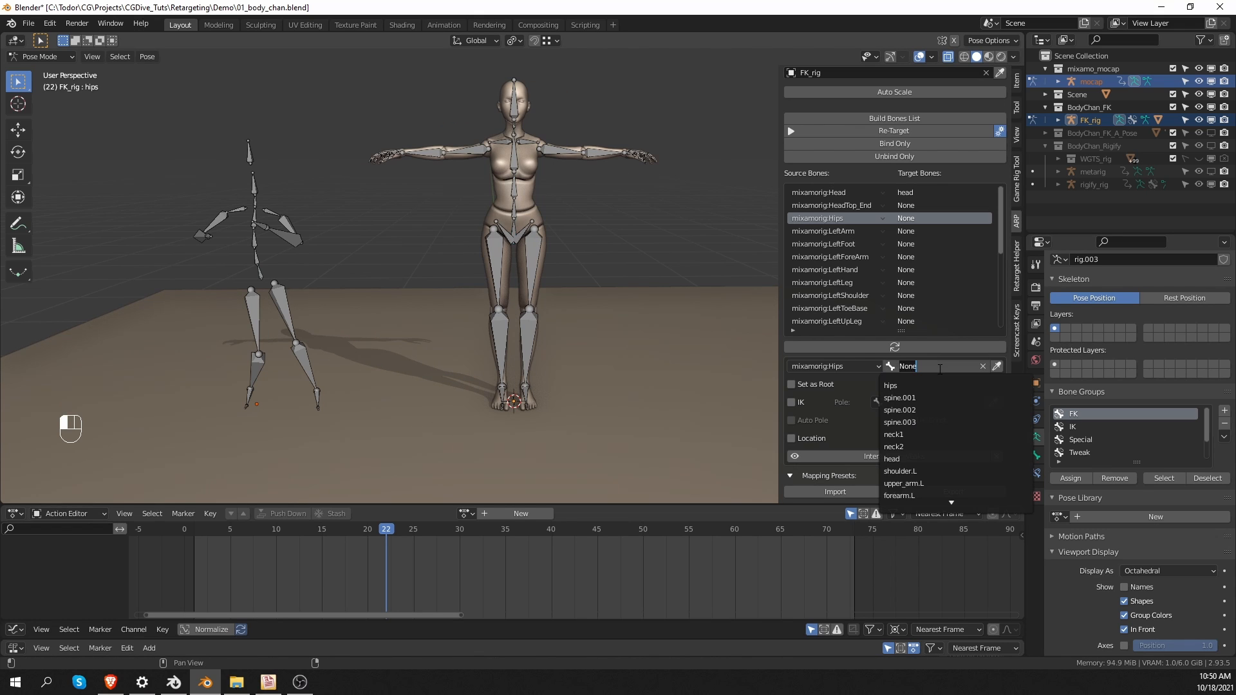
type("hi")
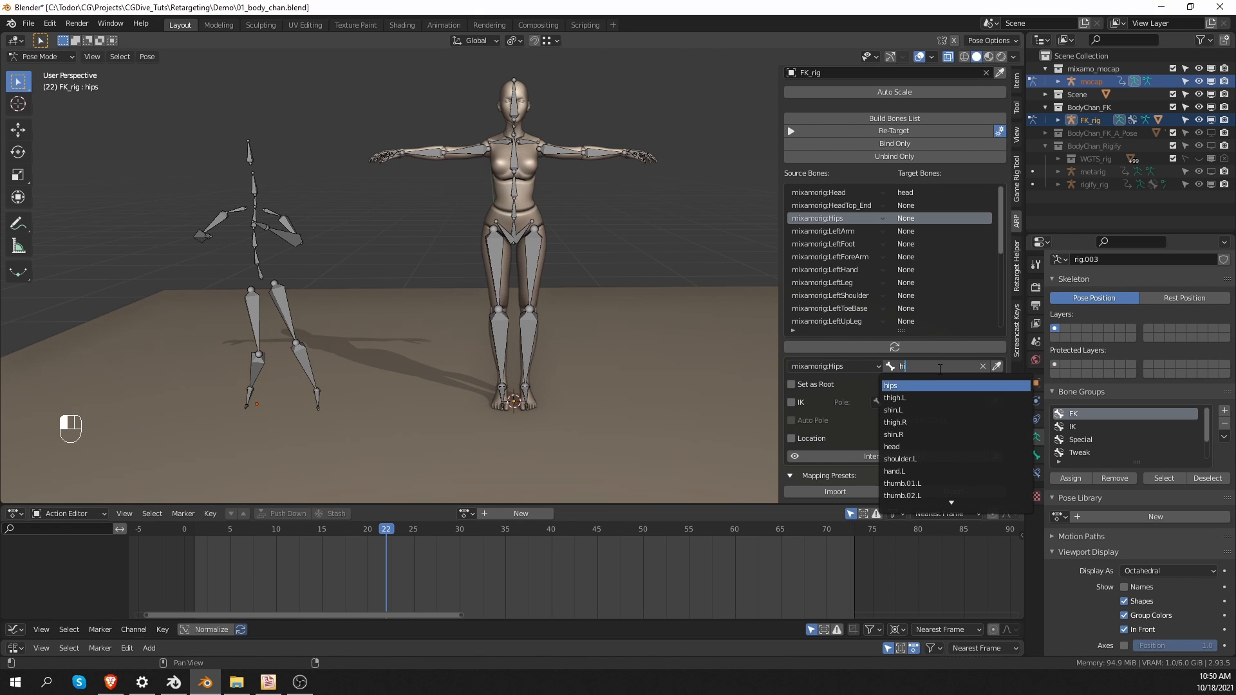
key("Return")
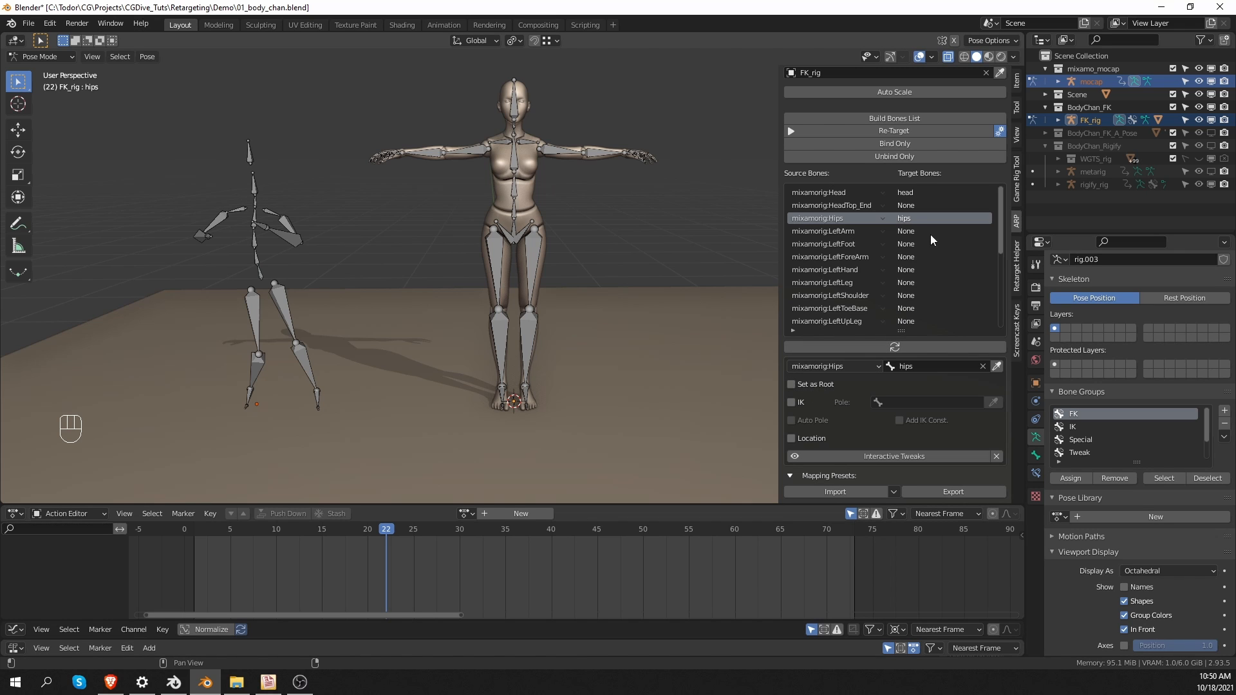
left_click(790, 384)
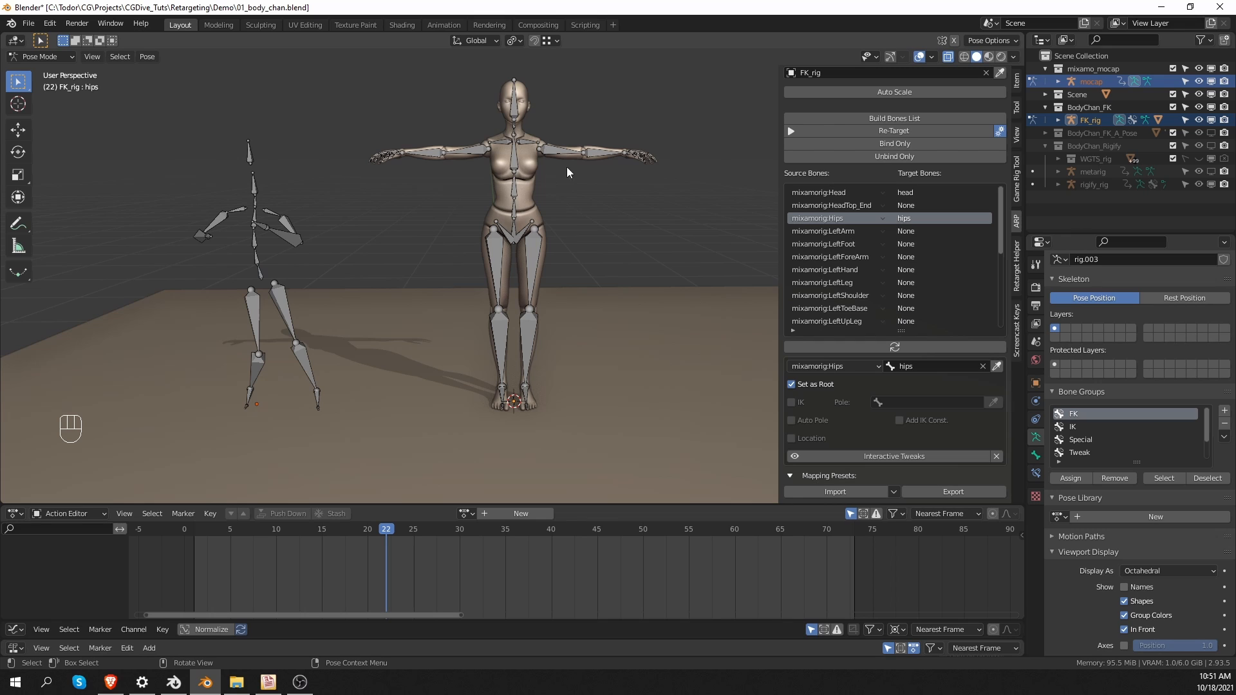
Step: Choose the mixamorig:LeftArm mapping entry and identify the left upper arm bone on the mocap armature and on FK_rig
left_click(908, 230)
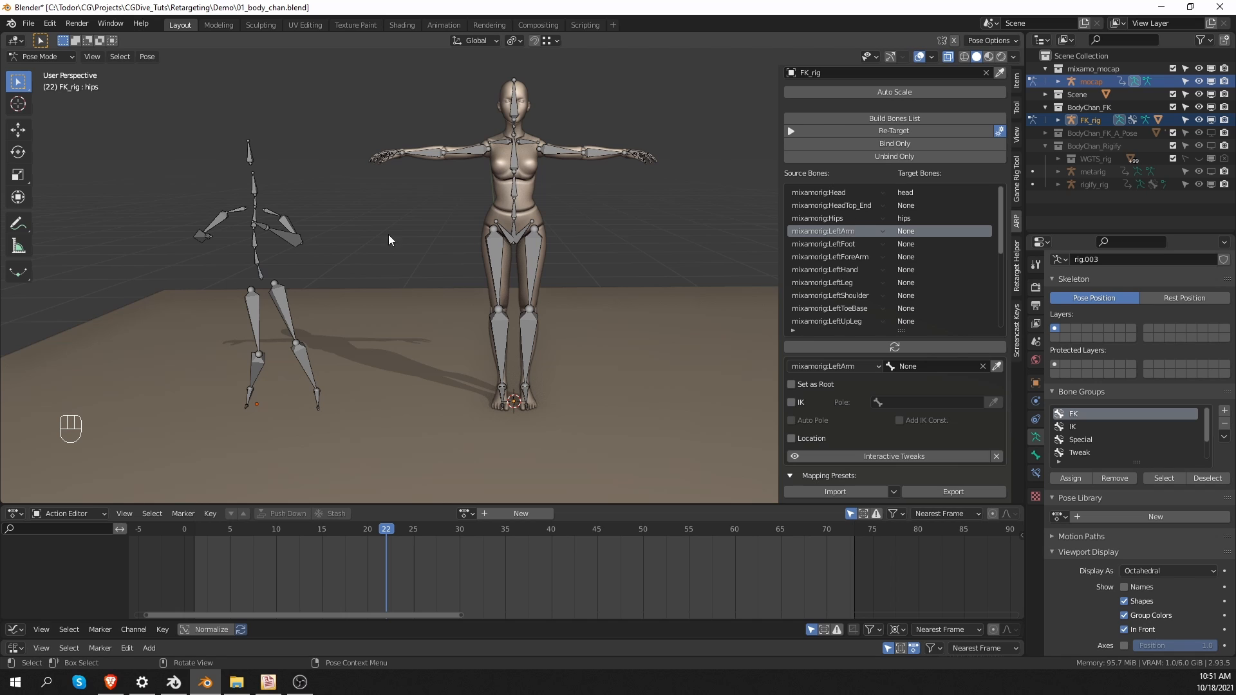
left_click(287, 224)
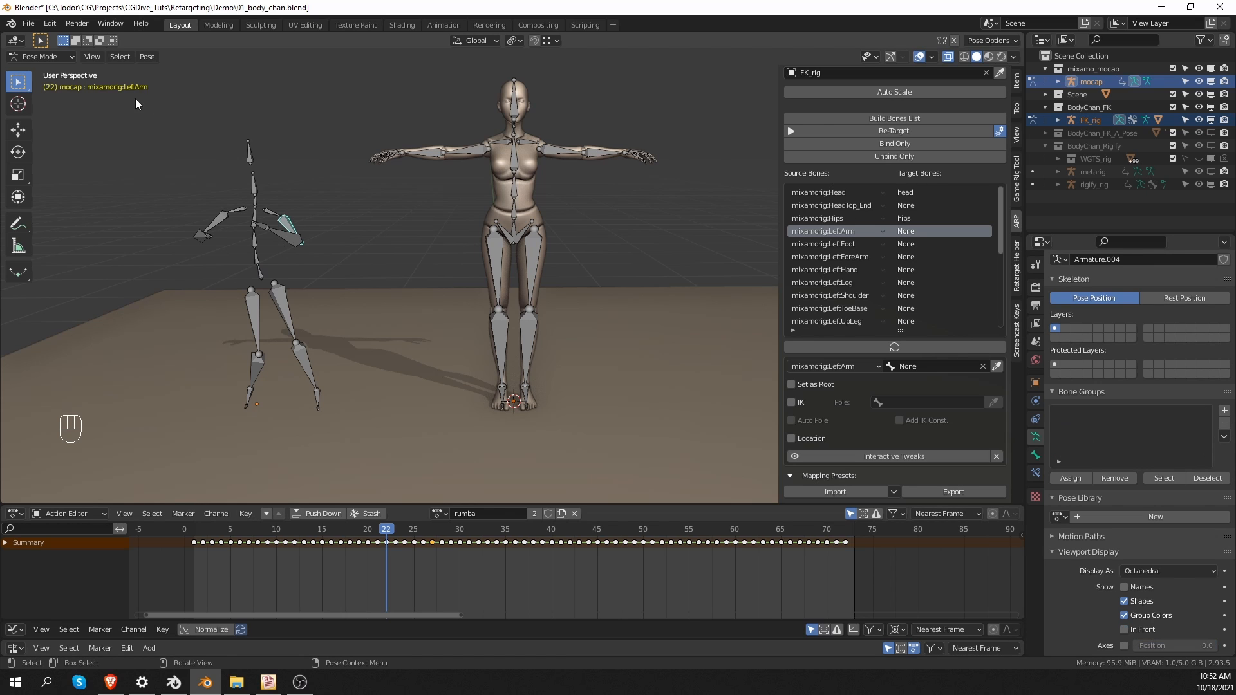
key("r")
right_click(296, 235)
left_click(577, 161)
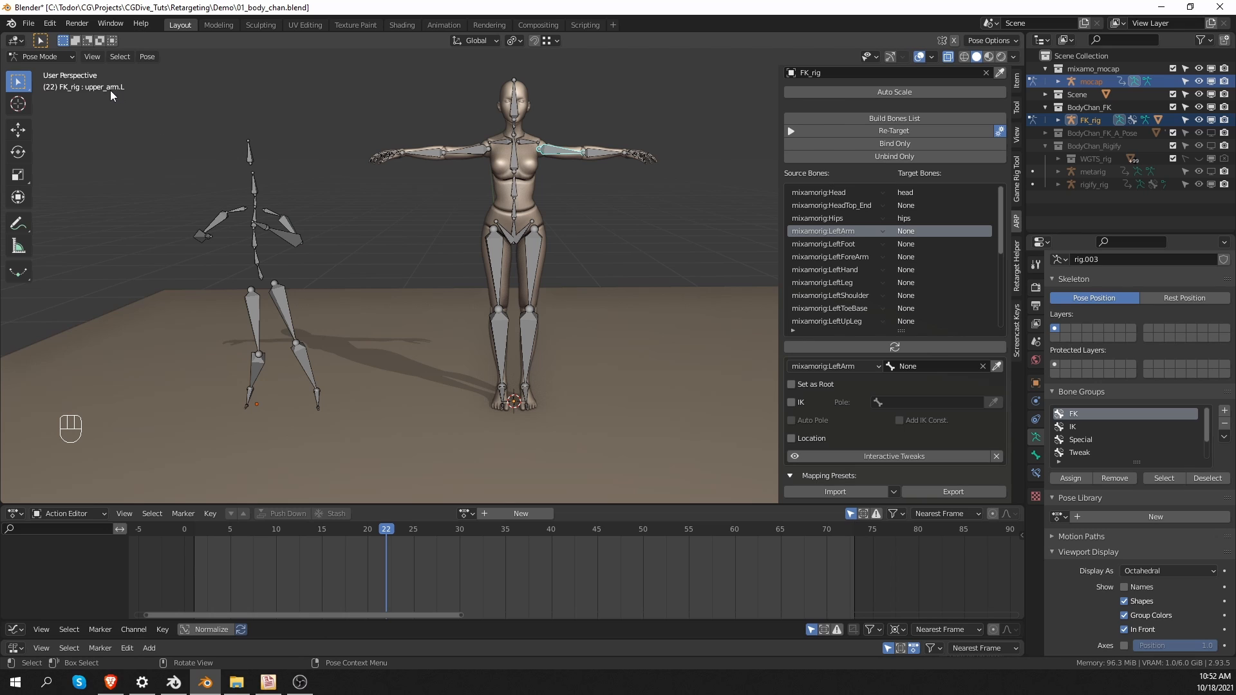
Step: Map the source bone mixamorig:LeftArm to the target bone upper_arm.L
left_click(930, 365)
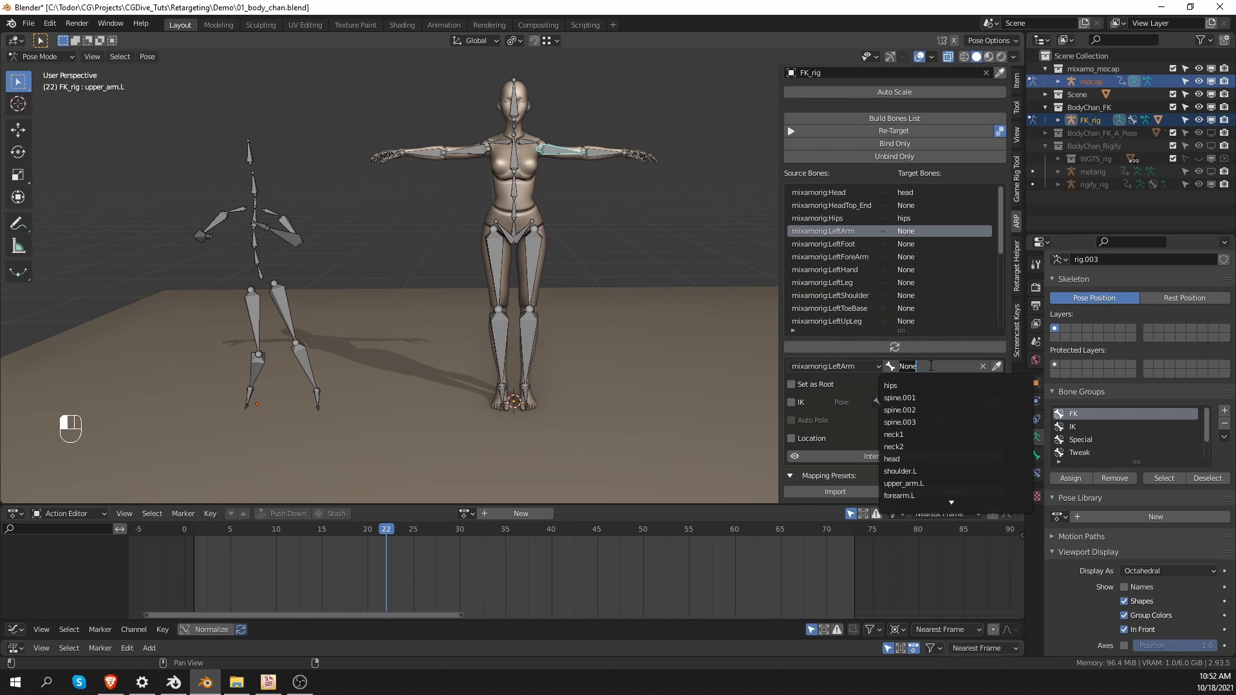
type("up")
key("BackSpace")
key("BackSpace")
type("f")
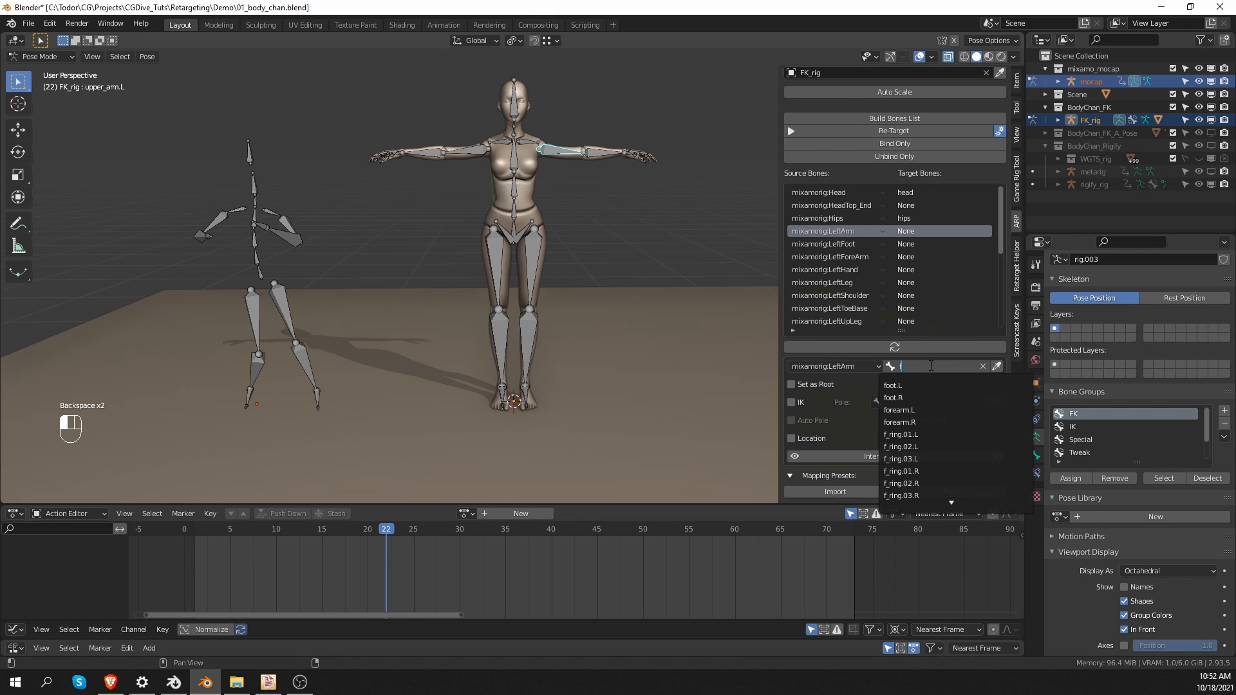
key("BackSpace")
type("upp")
left_click(966, 385)
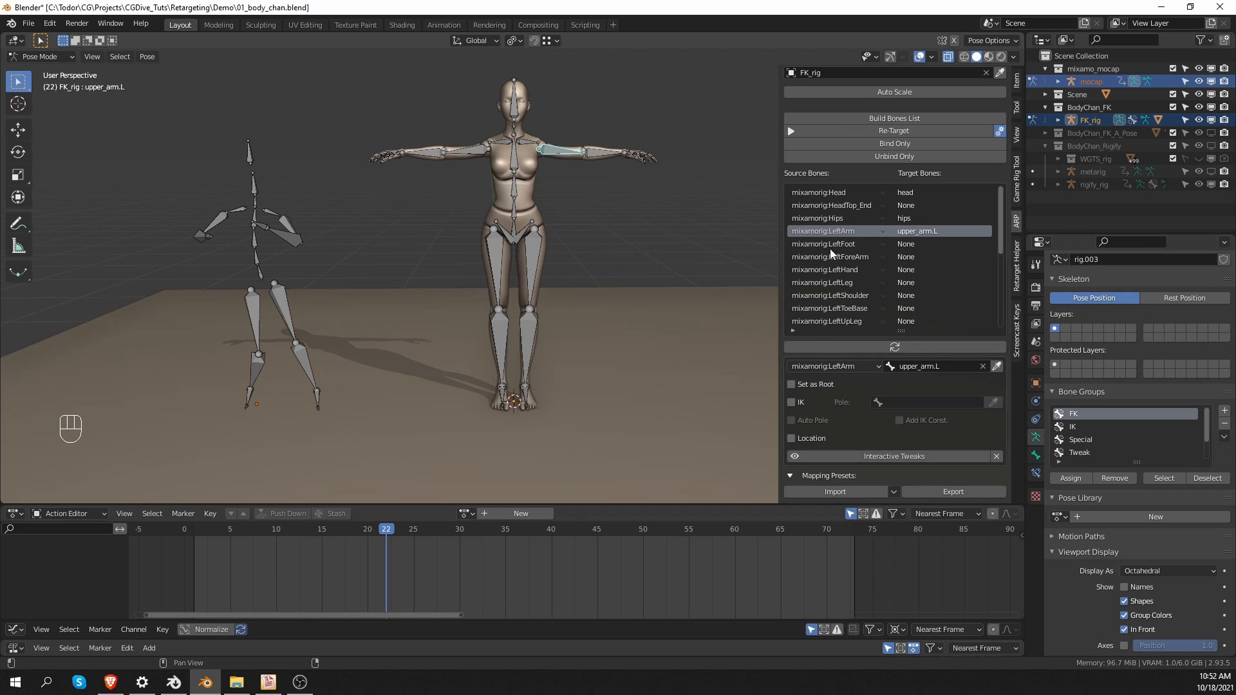
Step: Map the source bone mixamorig:LeftFoot to the target bone foot.L
left_click(940, 242)
left_click(939, 365)
type("foot")
key("Return")
Step: Choose the mixamorig:LeftForeArm mapping entry and identify the left upper leg bones of the mocap armature and FK_rig
left_click(942, 257)
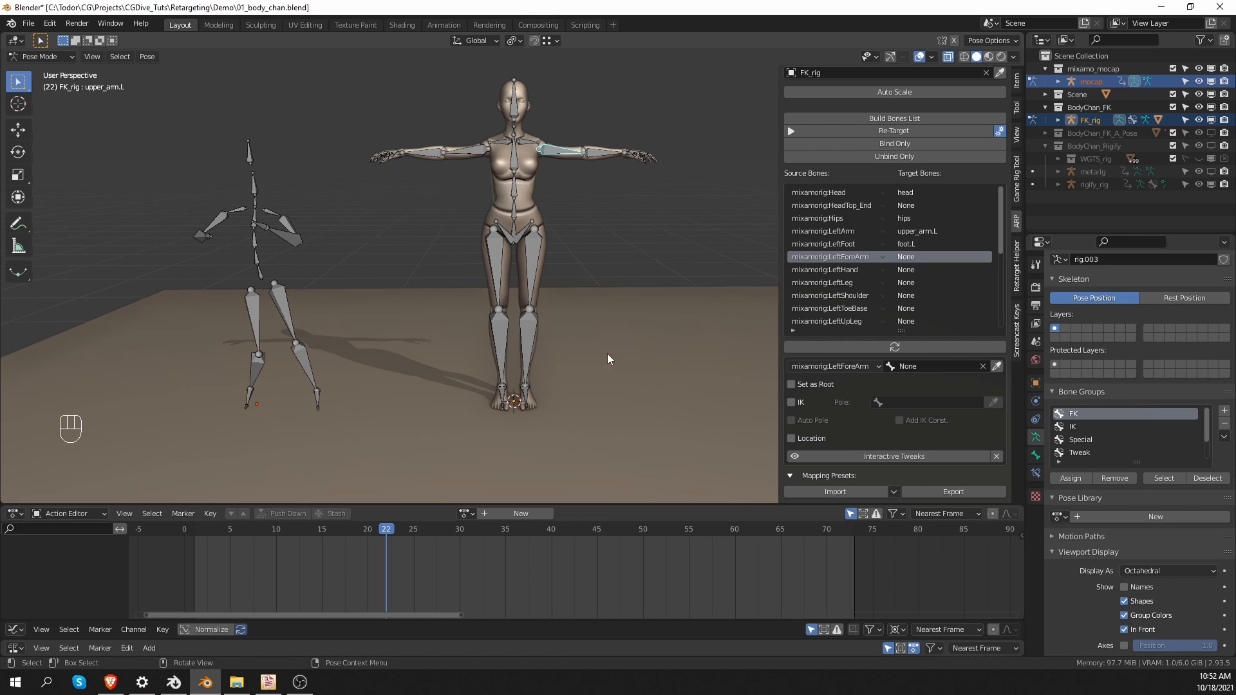
left_click(271, 299)
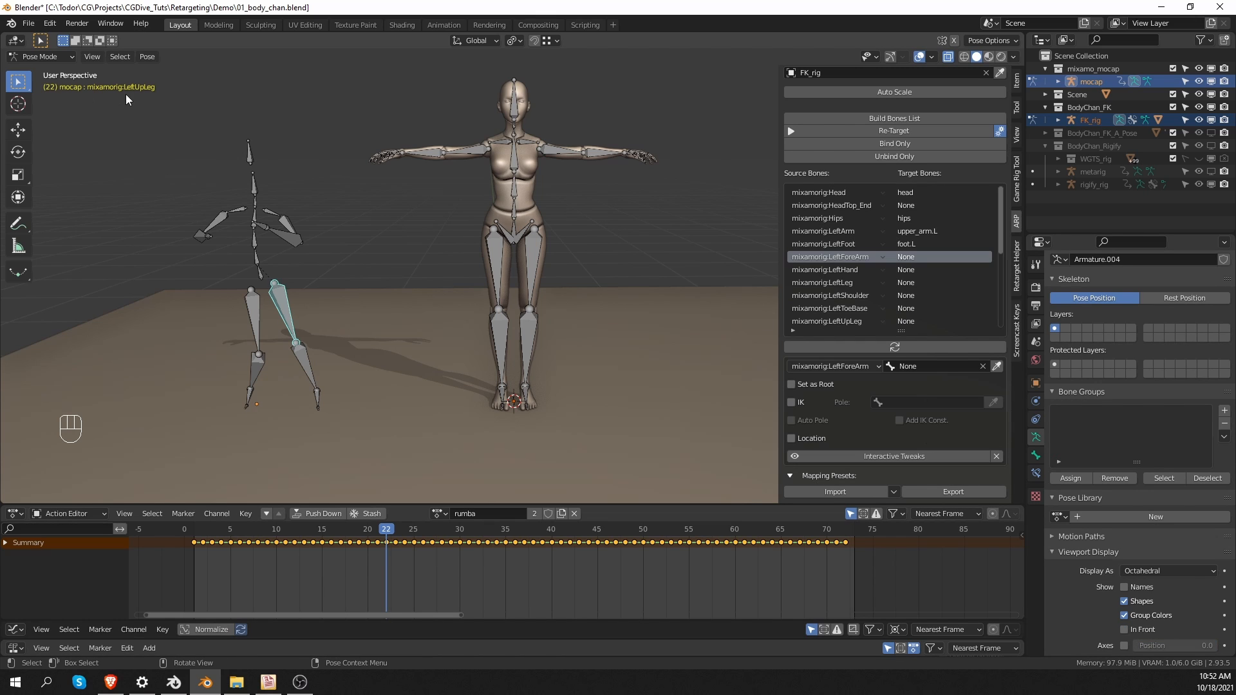
left_click(536, 251)
left_click(940, 366)
key("Escape")
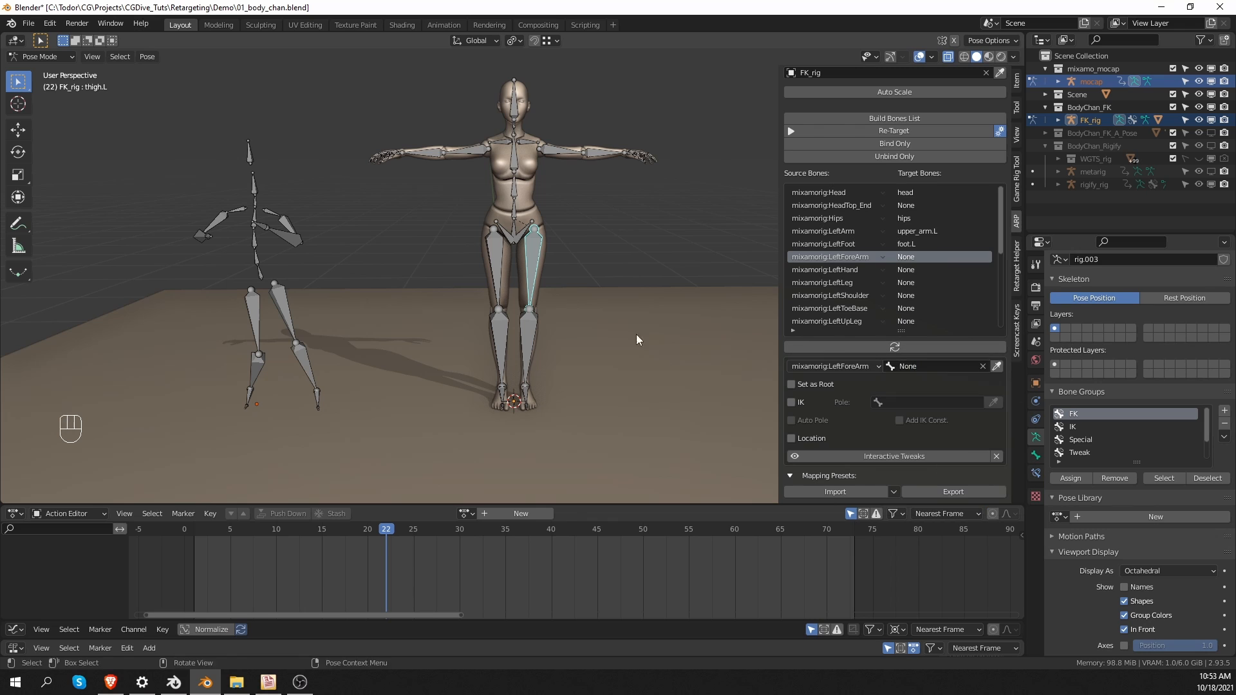
Step: Map mixamorig:LeftForeArm to forearm.L and mixamorig:LeftHand to hand.L
left_click(605, 153)
left_click(943, 367)
type("fore")
left_click(920, 385)
left_click(932, 271)
left_click(924, 367)
type("hand")
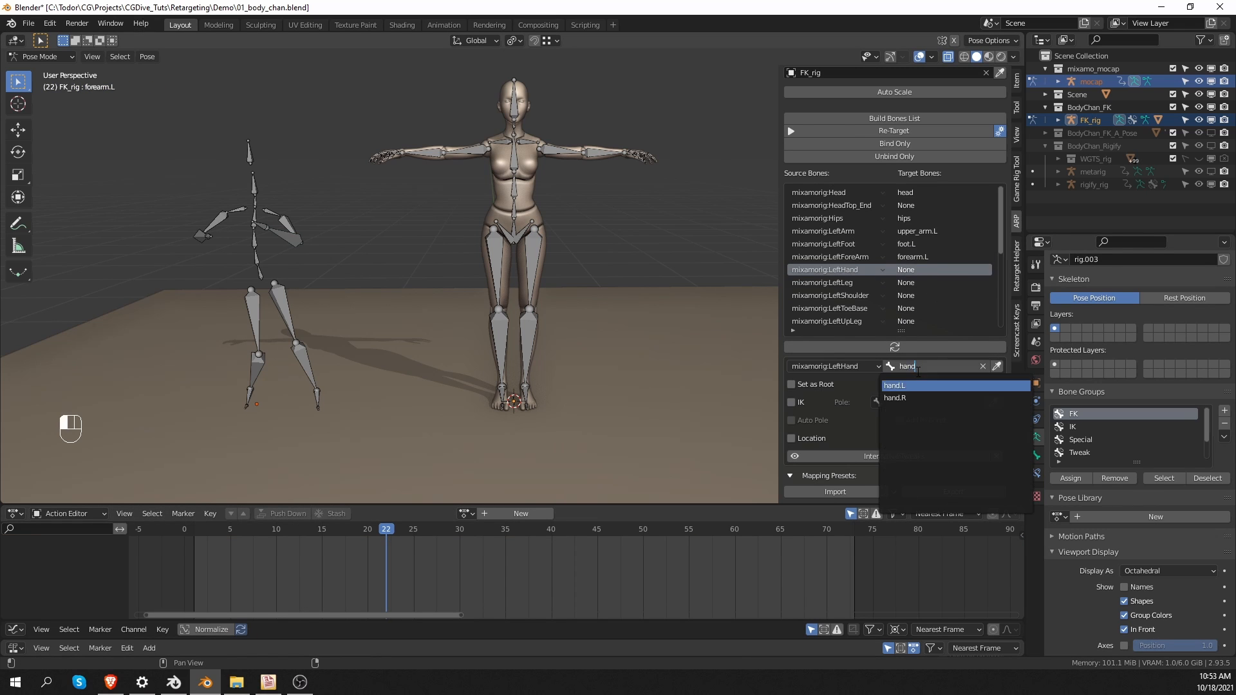
left_click(908, 385)
Step: Map mixamorig:LeftLeg to shin.L and mixamorig:LeftShoulder to shoulder.L
left_click(913, 282)
left_click(909, 369)
type("shin")
left_click(909, 386)
left_click(917, 296)
left_click(917, 367)
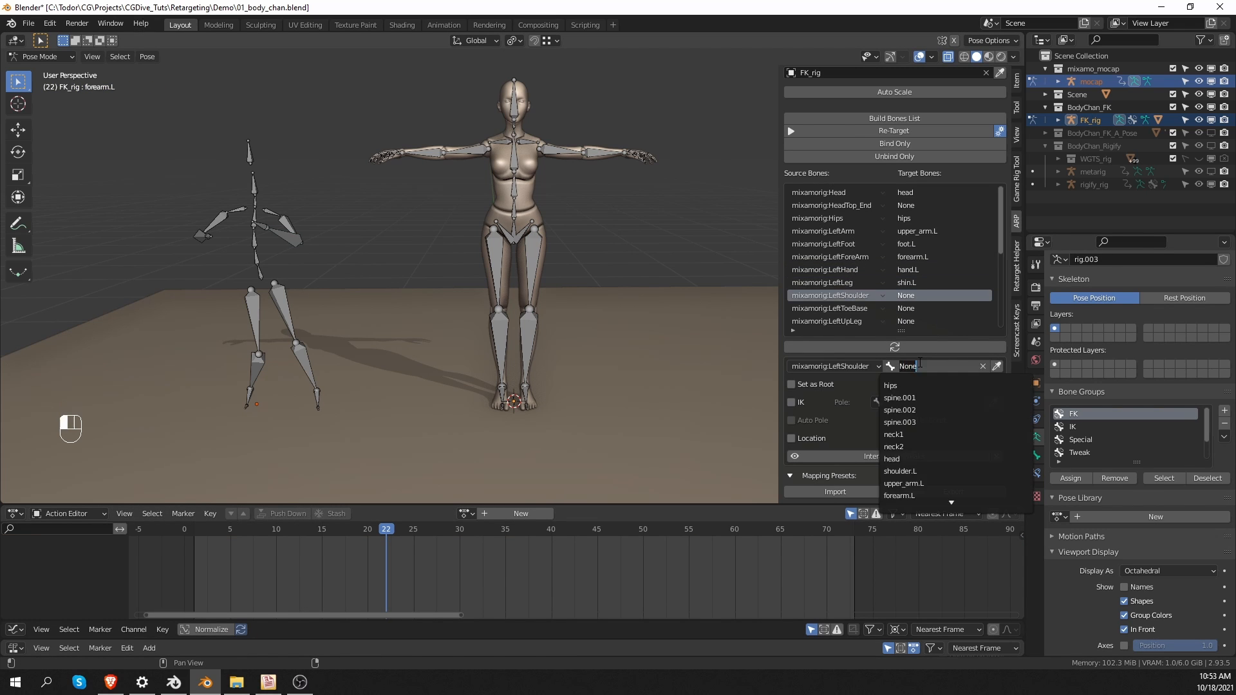
type("shou")
left_click(917, 386)
Step: Map mixamorig:LeftToeBase to toe.L and mixamorig:LeftUpLeg to thigh.L
left_click(946, 309)
left_click(943, 367)
type("toe")
key("Return")
scroll(934, 306, "down", 2)
left_click(931, 296)
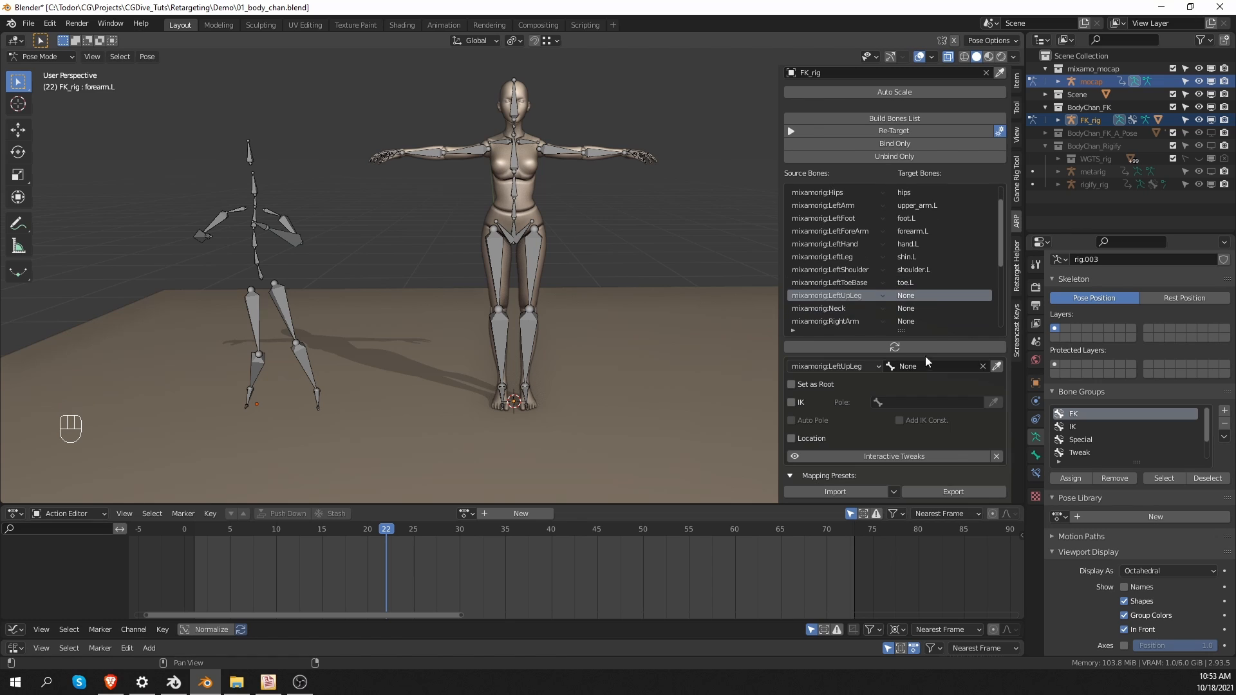
left_click(928, 362)
type("thi")
key("Return")
Step: Map the source bone mixamorig:Neck to the target bone neck1
left_click(926, 309)
left_click(929, 366)
type("neck")
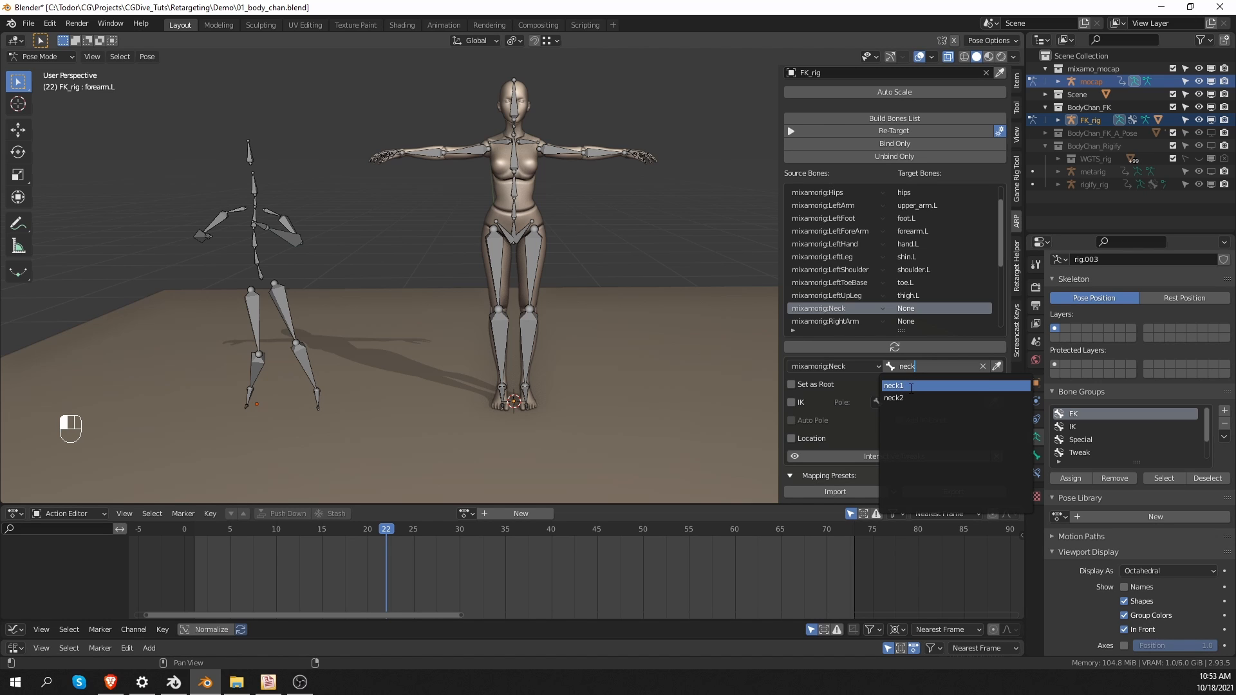
left_click(910, 386)
Step: Map mixamorig:RightArm to upper_arm.R and mixamorig:RightFoot to foot.R
left_click(923, 365)
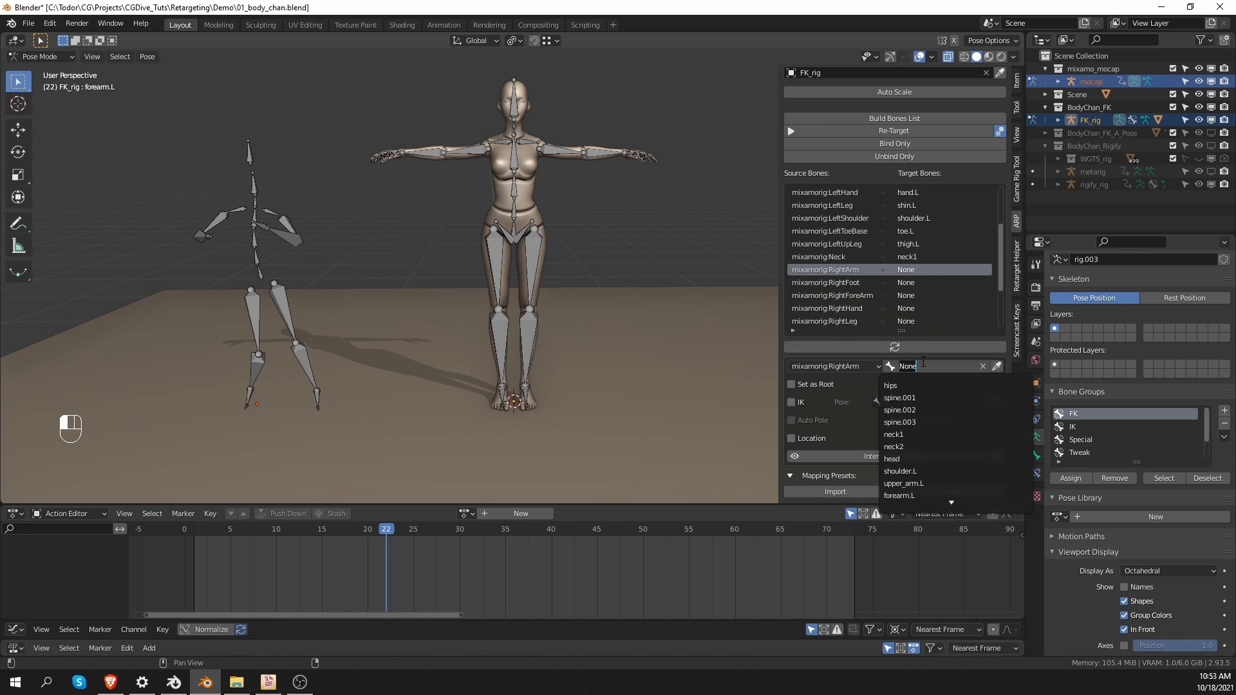
type("up")
key("Down")
key("Return")
left_click(927, 282)
left_click(929, 365)
type("fo")
key("Down")
key("Return")
Step: Map mixamorig:RightForeArm to forearm.R and mixamorig:RightHand to hand.R
left_click(928, 295)
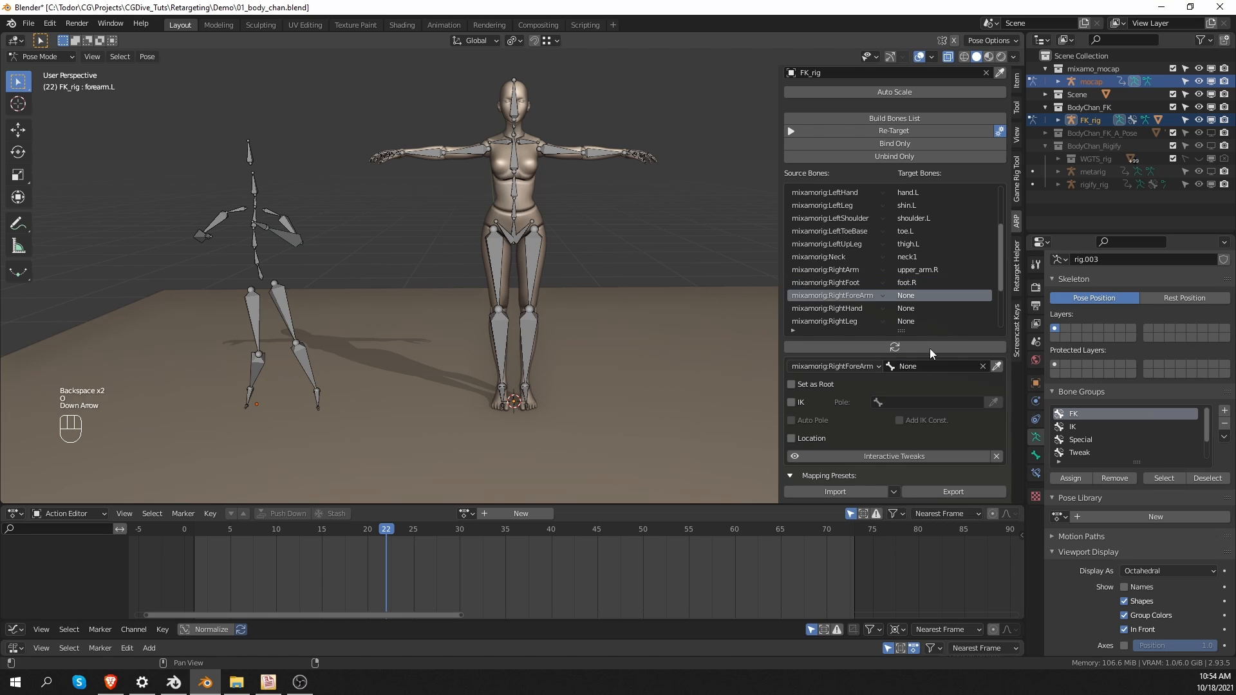
left_click(925, 365)
key("Down")
key("Return")
left_click(927, 308)
left_click(923, 366)
key("Down")
key("Return")
Step: Map mixamorig:RightLeg to shin.R and mixamorig:RightShoulder to shoulder.R
left_click(931, 269)
left_click(906, 368)
type("shin")
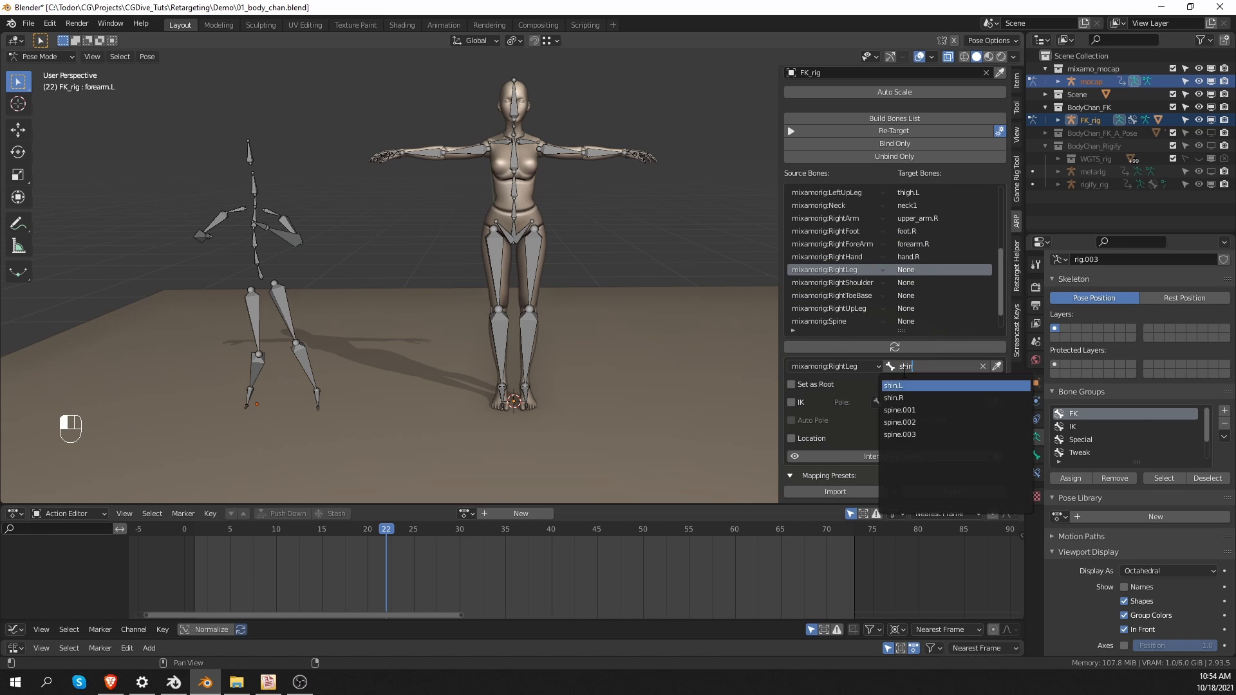
key("Down")
key("Return")
left_click(928, 283)
left_click(914, 367)
key("Down")
key("Return")
Step: Map mixamorig:RightToeBase to toe.R and mixamorig:RightUpLeg to thigh.R
left_click(928, 295)
left_click(919, 367)
key("Down")
key("Return")
left_click(930, 309)
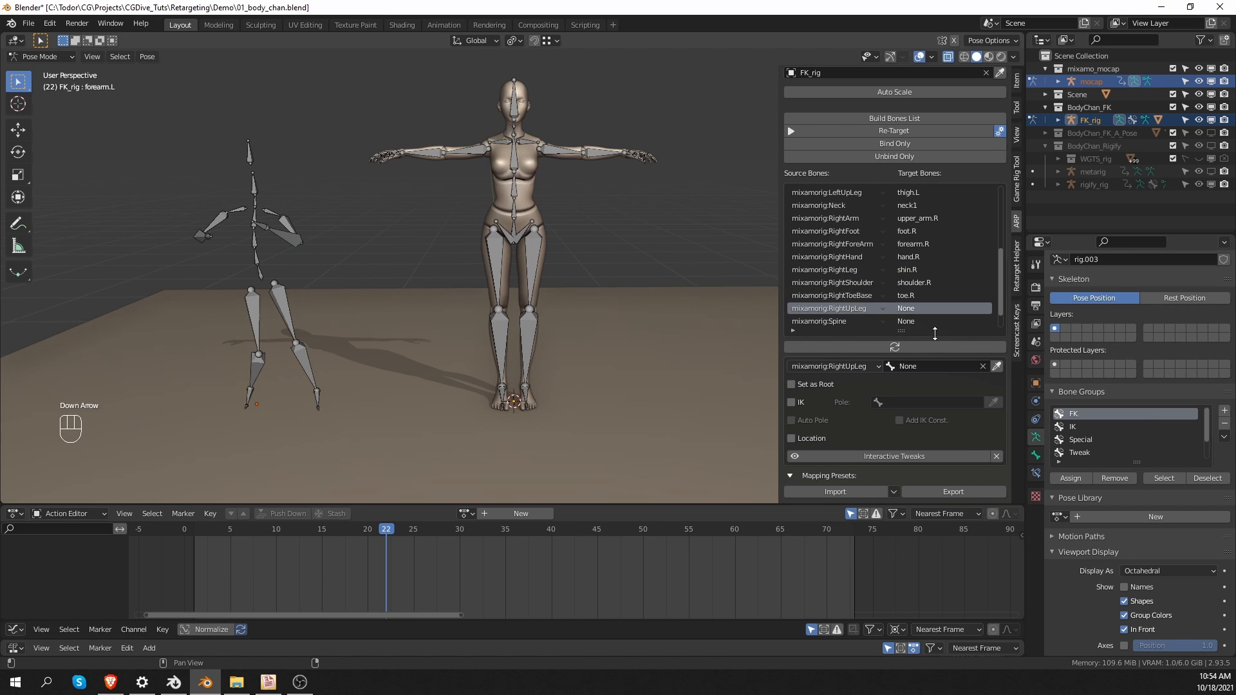
left_click(927, 366)
type("th")
key("Down")
key("Return")
Step: Map the source bone mixamorig:Spine to the target bone spine.001
scroll(848, 287, "down", 2)
left_click(860, 295)
left_click(914, 367)
type("sp")
key("Return")
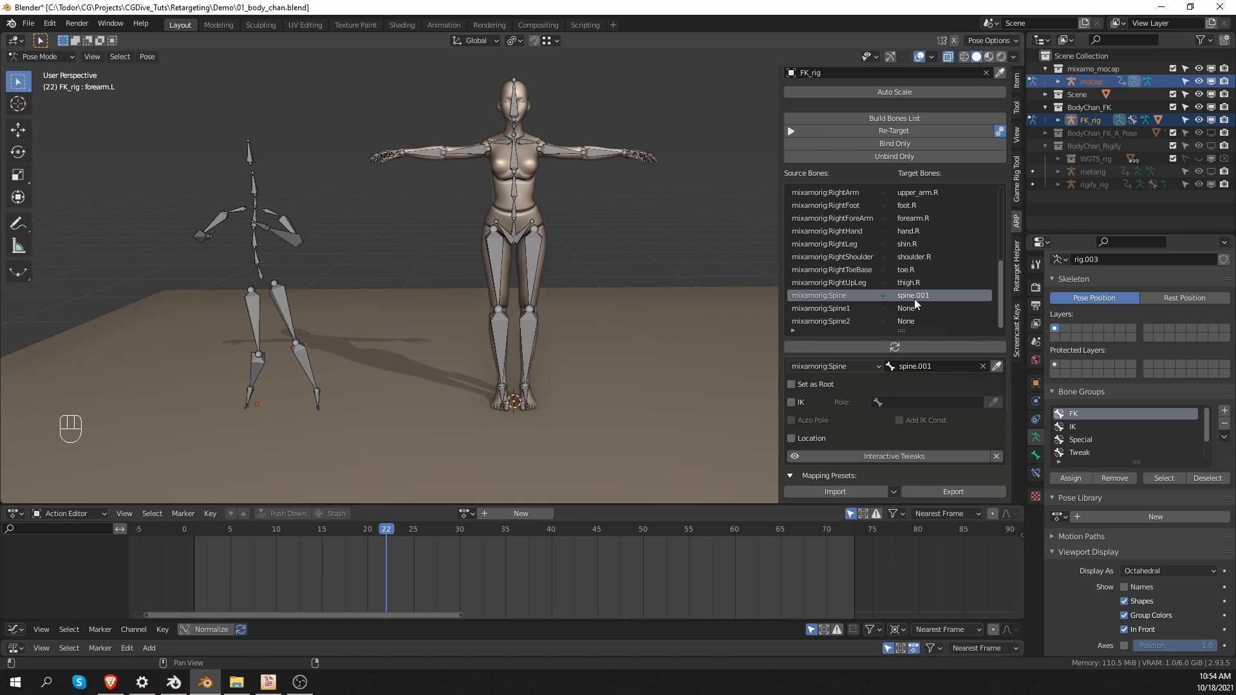
Step: Map the source bone mixamorig:Spine1 to the target bone spine.002
left_click(917, 309)
left_click(923, 366)
type("sp")
key("Down")
key("Down")
key("Return")
Step: Map the source bone mixamorig:Spine2 to the target bone spine.003
left_click(926, 321)
left_click(932, 367)
type("sp")
key("Down")
key("Down")
key("Down")
key("Return")
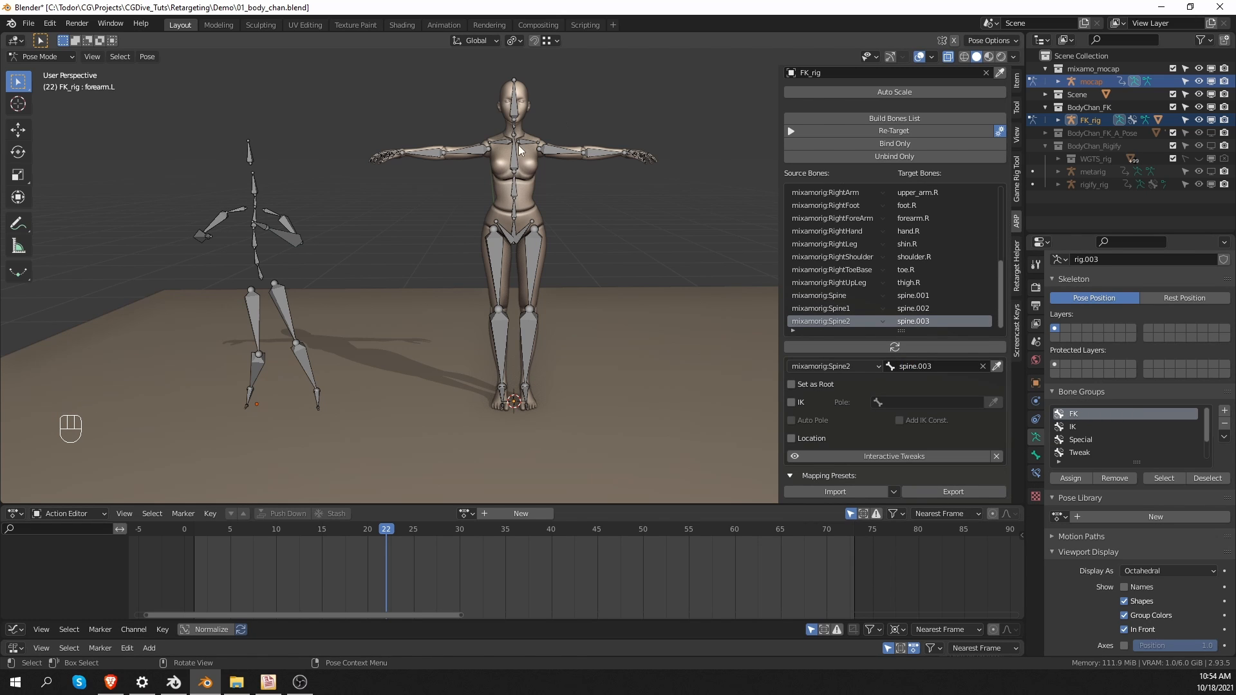
Step: Test-rotate the neck1 bone and the hips bone of FK_rig without keeping either rotation
left_click(515, 125)
key("r")
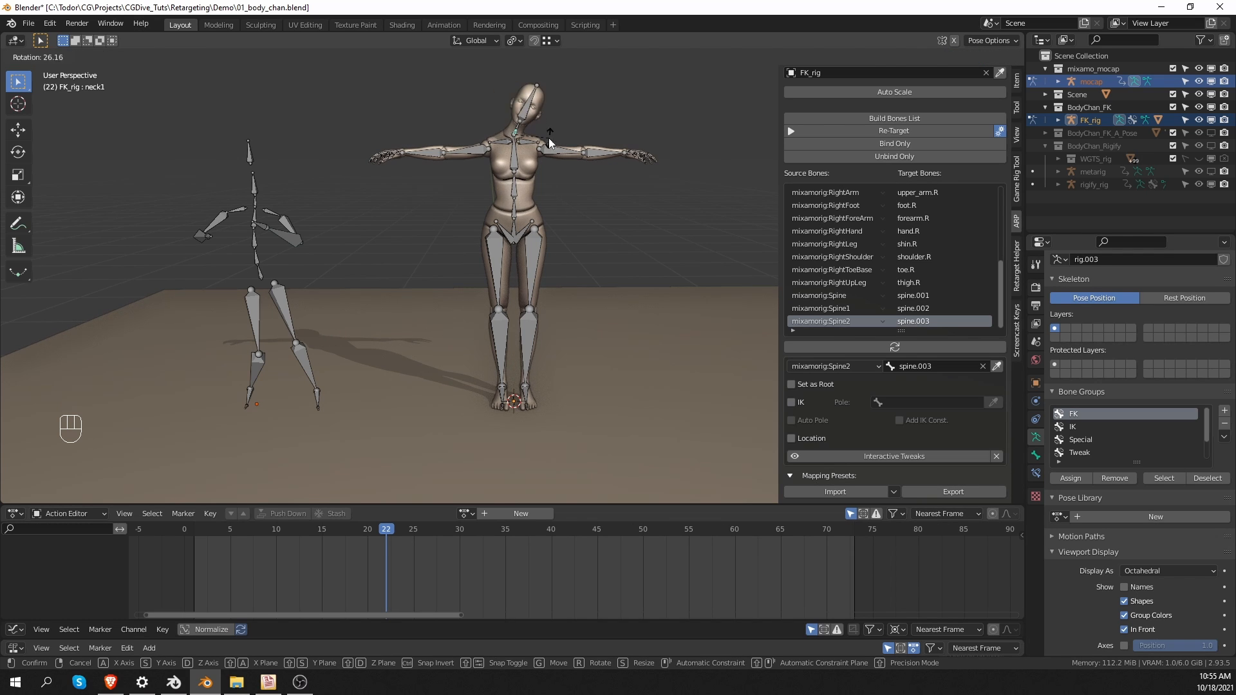
right_click(548, 138)
left_click(526, 235)
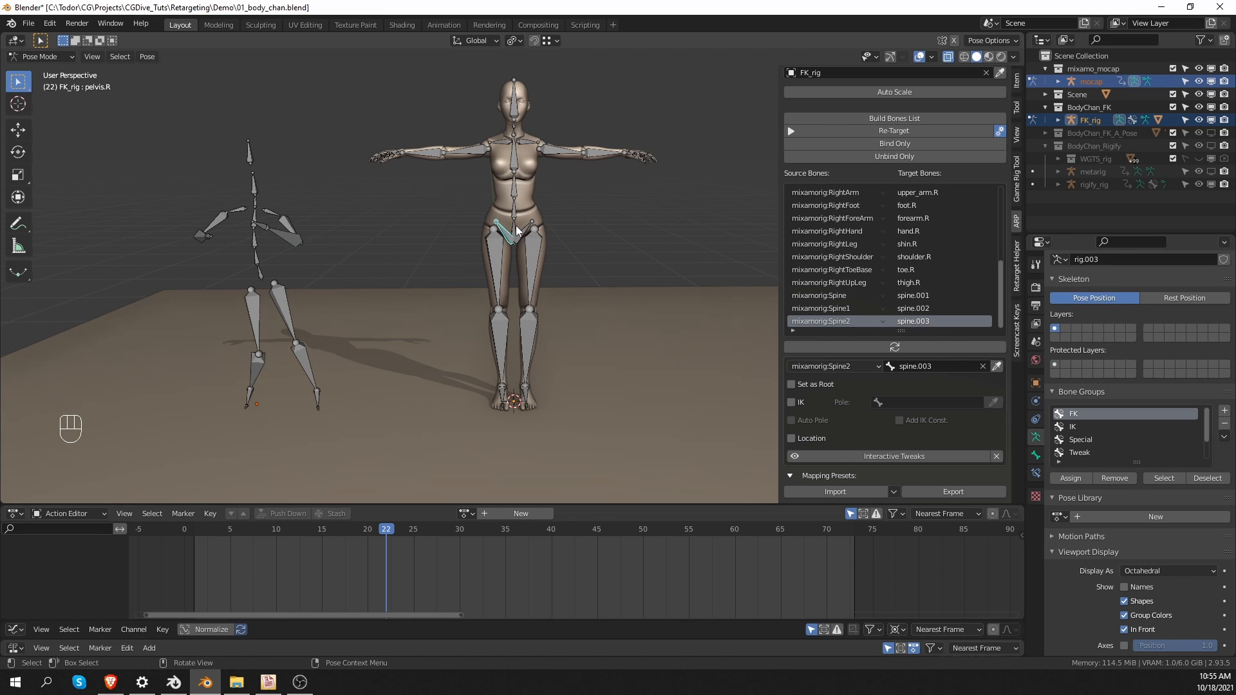
left_click(518, 232)
key("r")
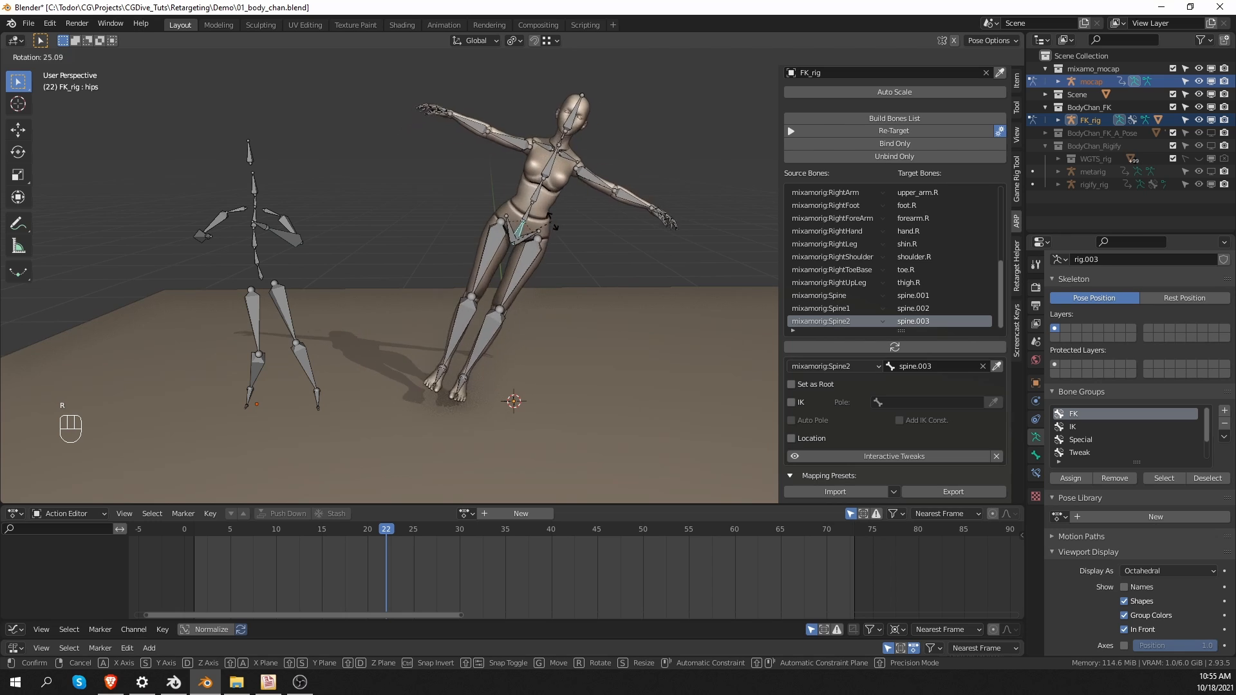
right_click(551, 232)
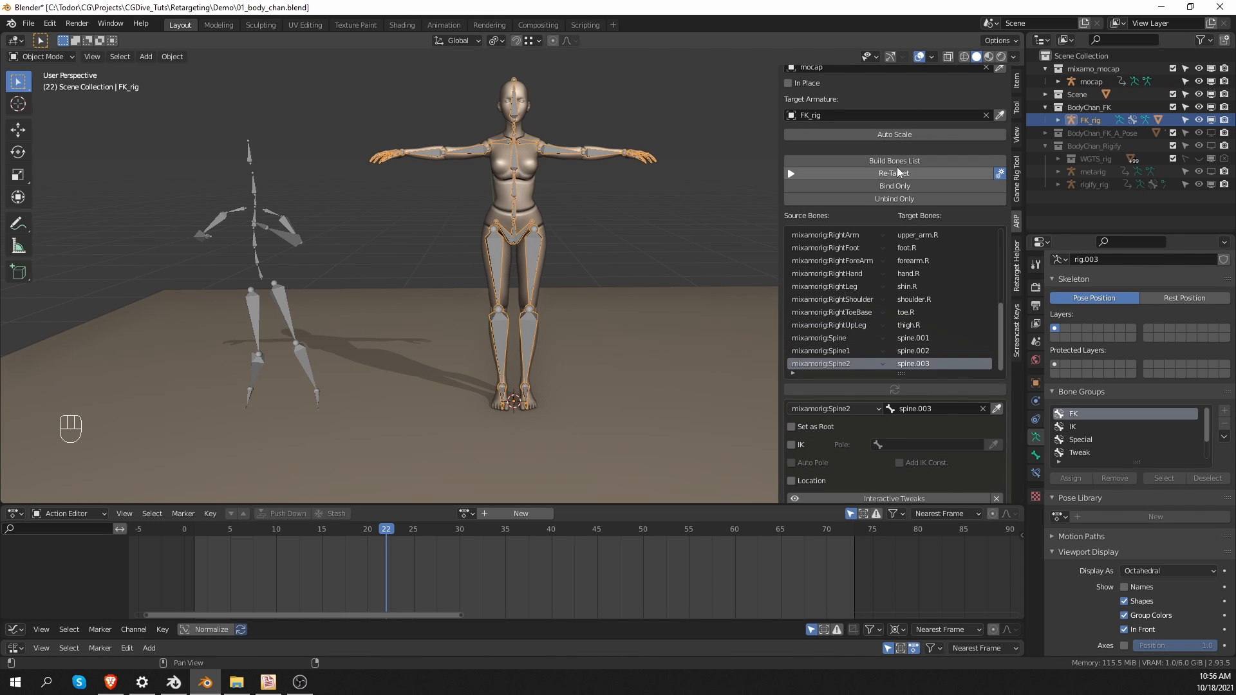
Step: Retarget the rumba action onto FK_rig over frames 1 to 72 with linear interpolation
left_click(898, 173)
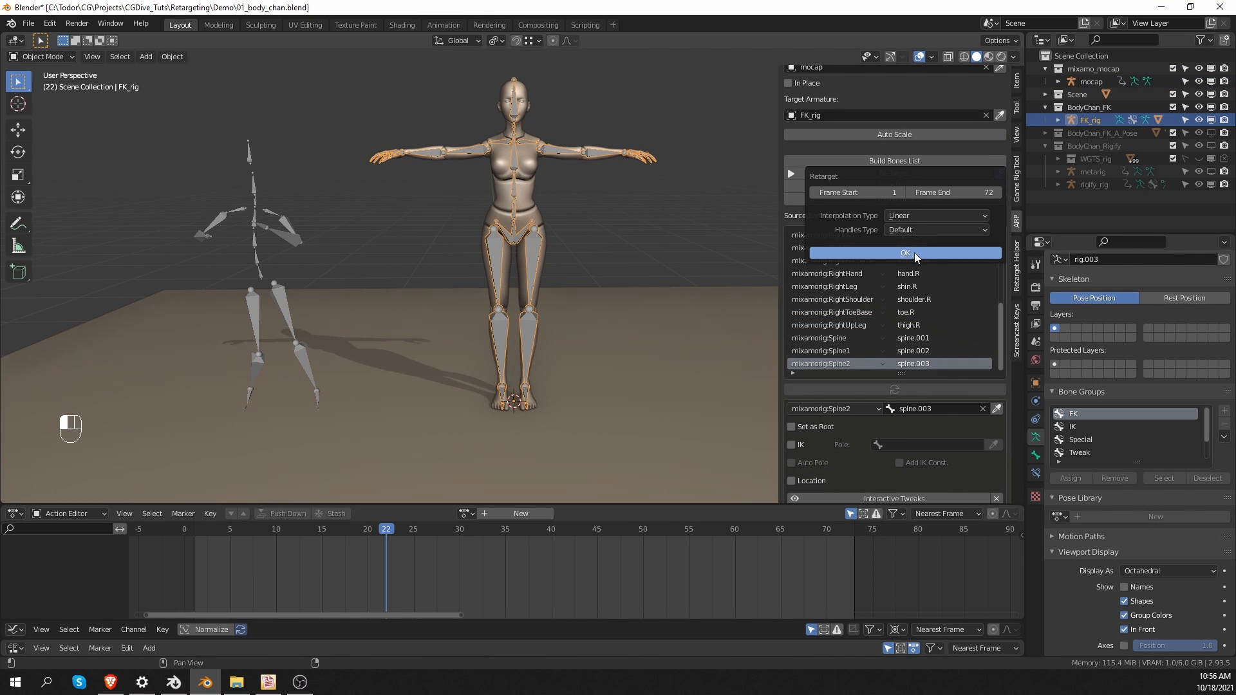
left_click(914, 252)
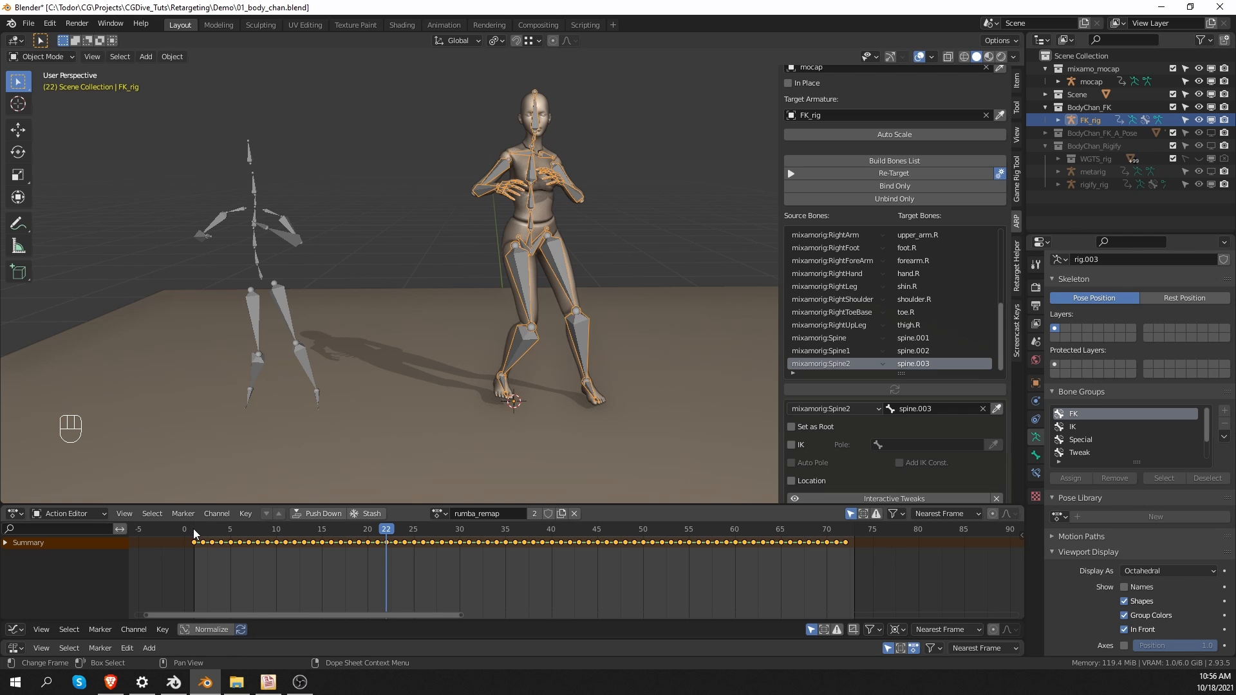
Step: Play back the retargeted dance on FK_rig with the viewport overlays hidden, restore the overlays and select the ground plane
key("shift+space")
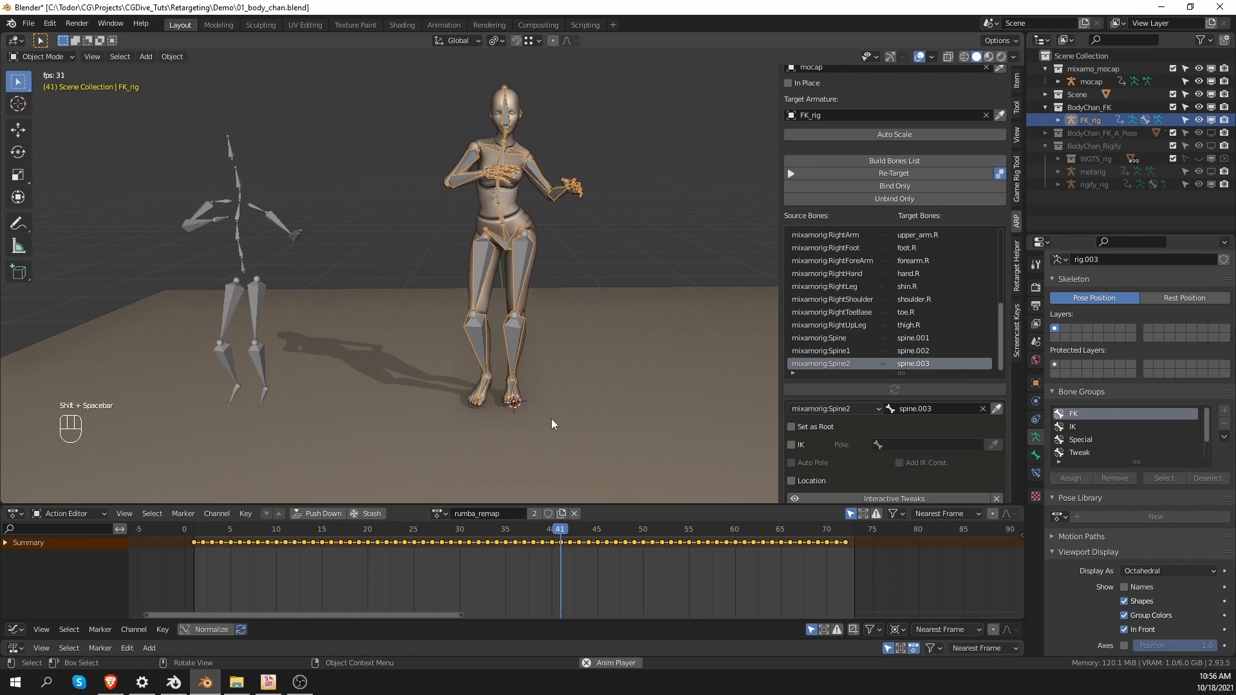
key("shift+alt+z")
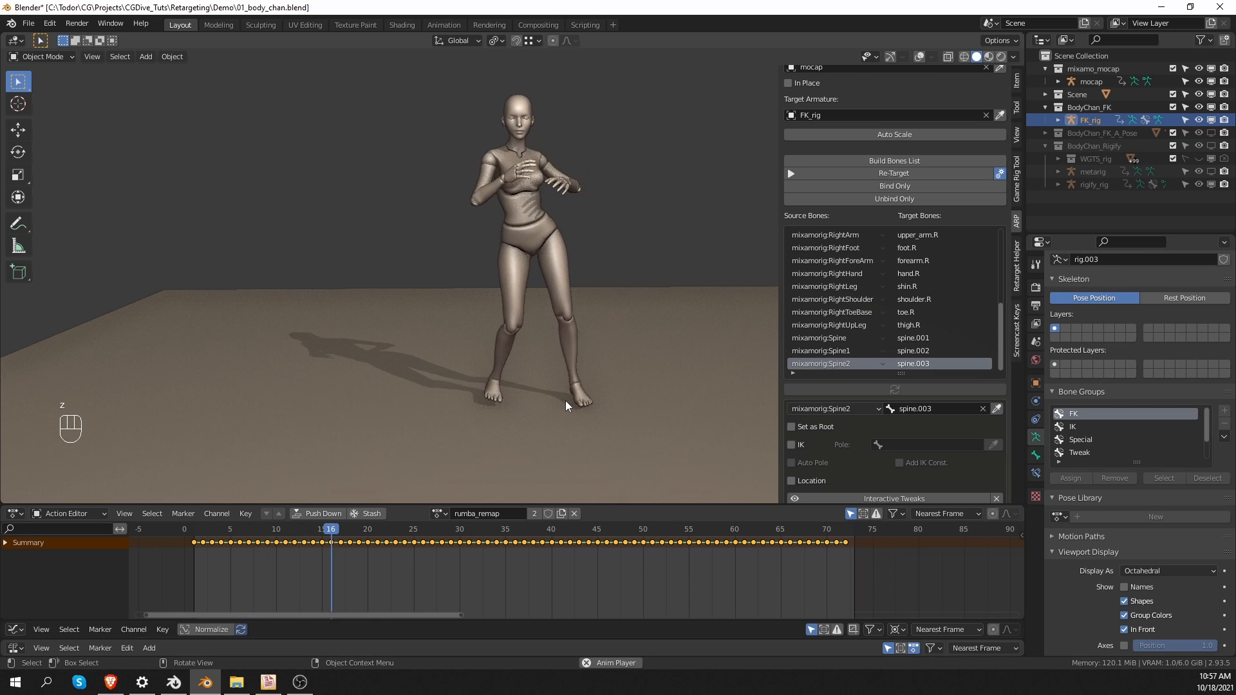
key("shift+space")
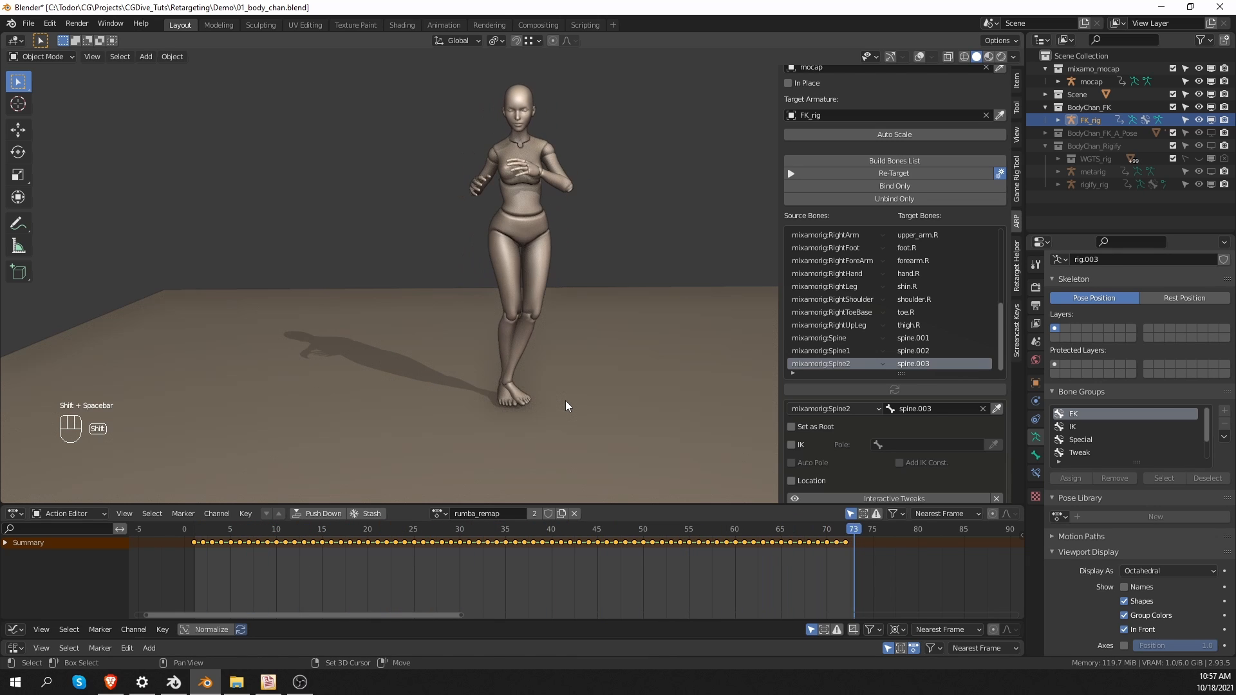
key("shift+space")
key("shift+alt+z")
left_click(248, 329)
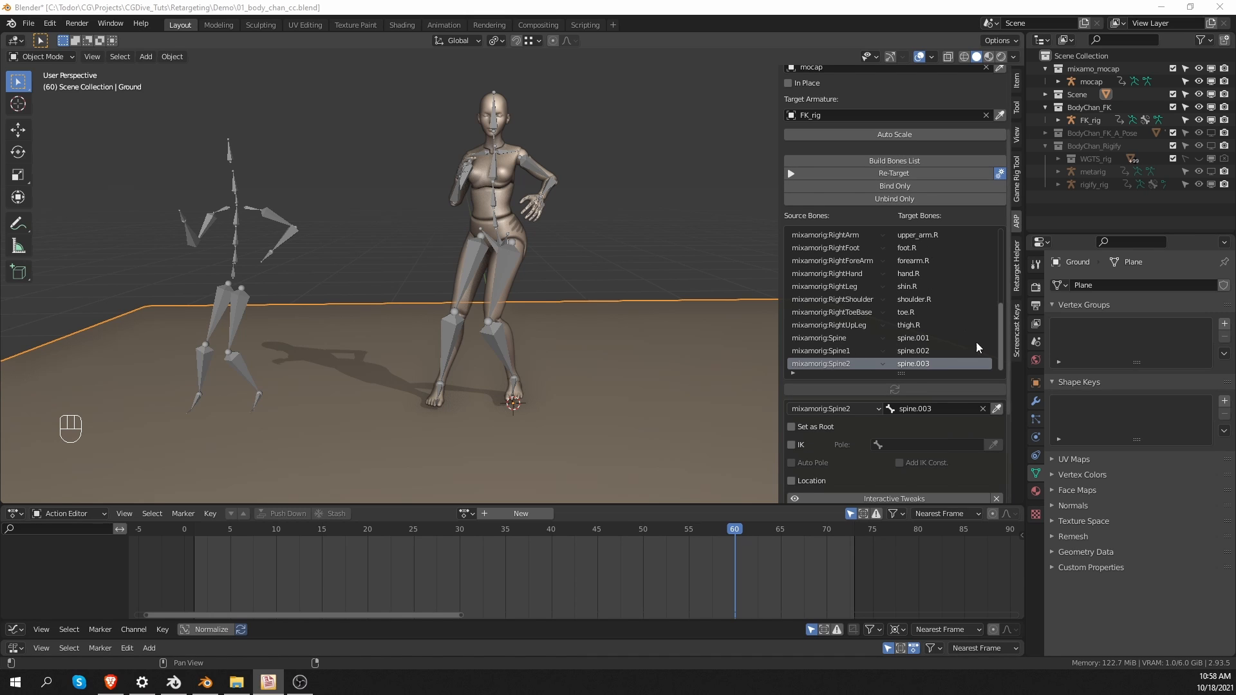
Step: Export the current bone mapping to the Demo folder as FK_preset.bmap, overwriting the existing preset file
scroll(1011, 404, "down", 5)
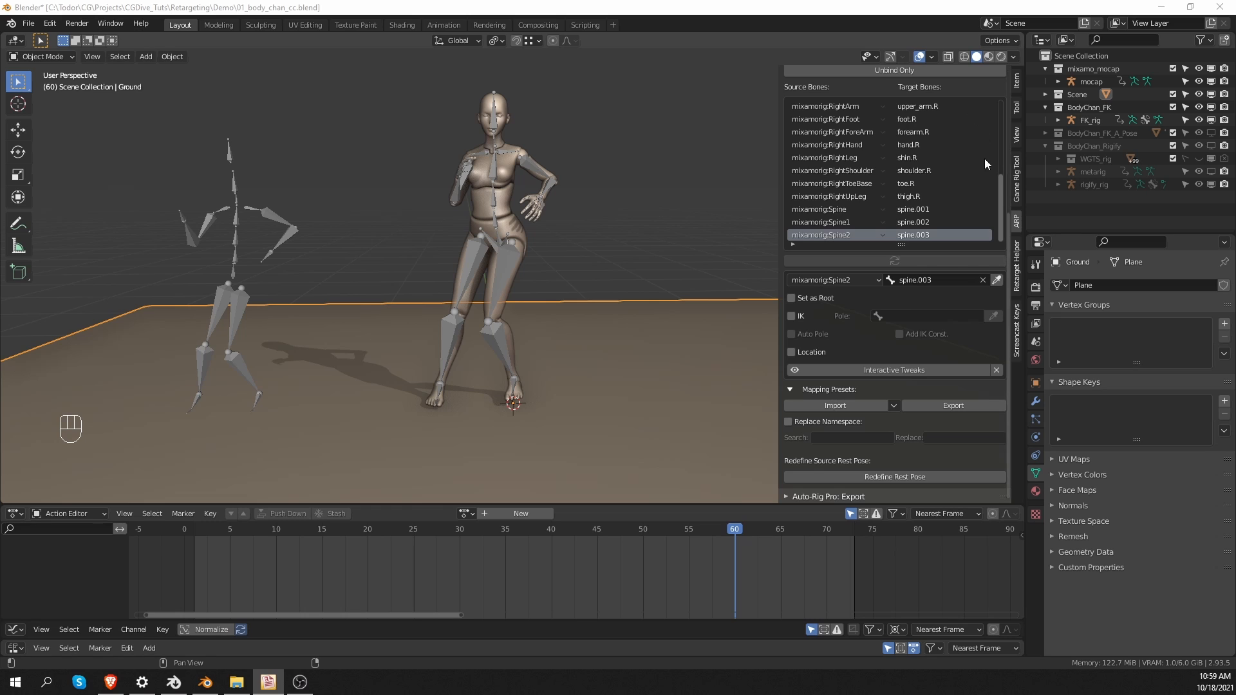
left_click(956, 406)
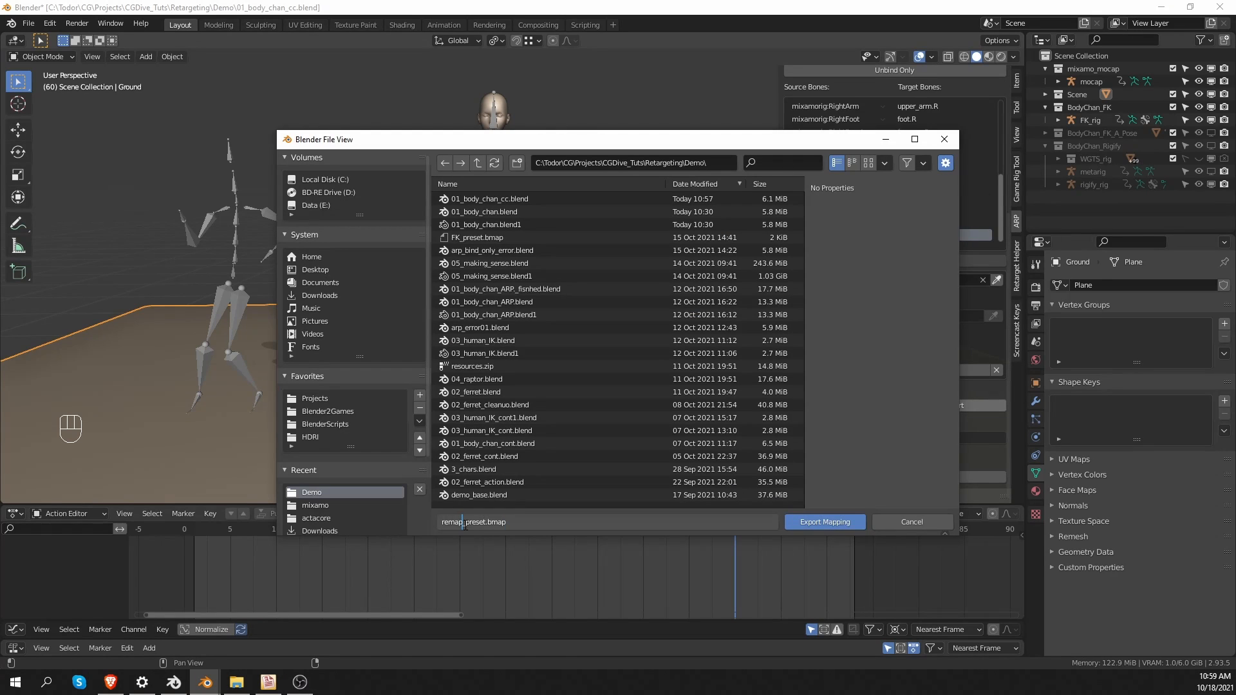
type("FK")
key("Return")
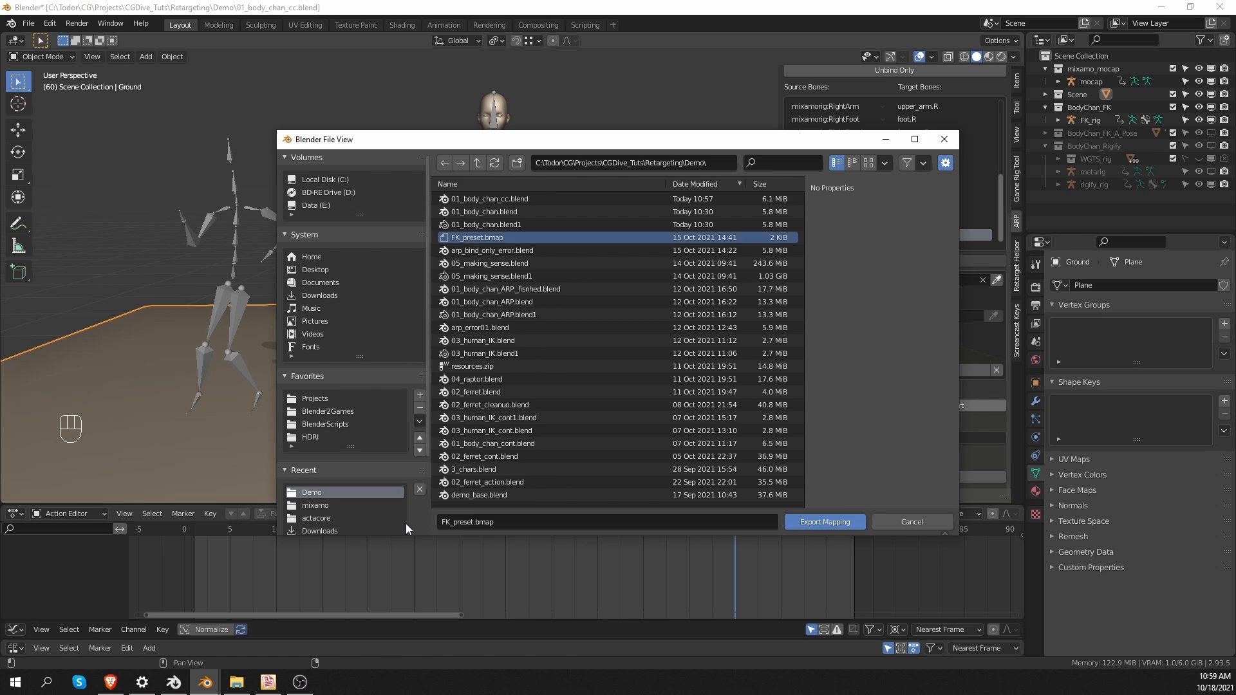
key("Return")
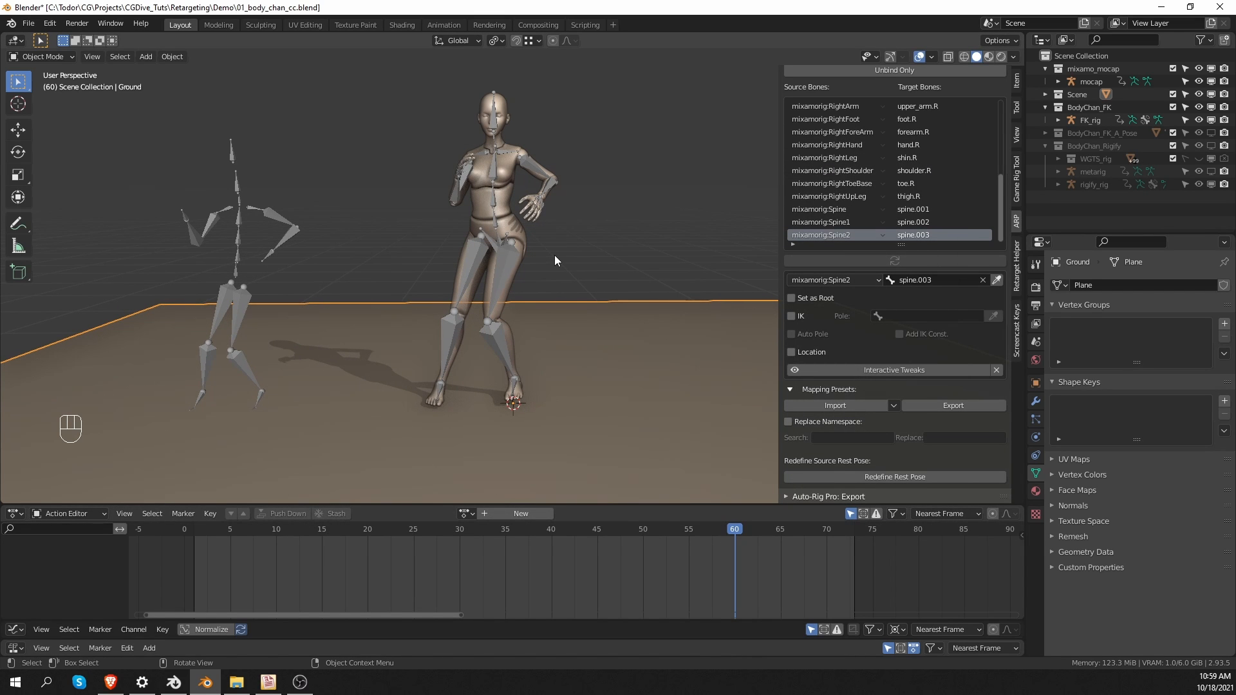
Step: Hide the BodyChan_FK collection, show BodyChan_FK_A_Pose instead, and set the remap target armature to FK_rig_Apose
left_click(1211, 107)
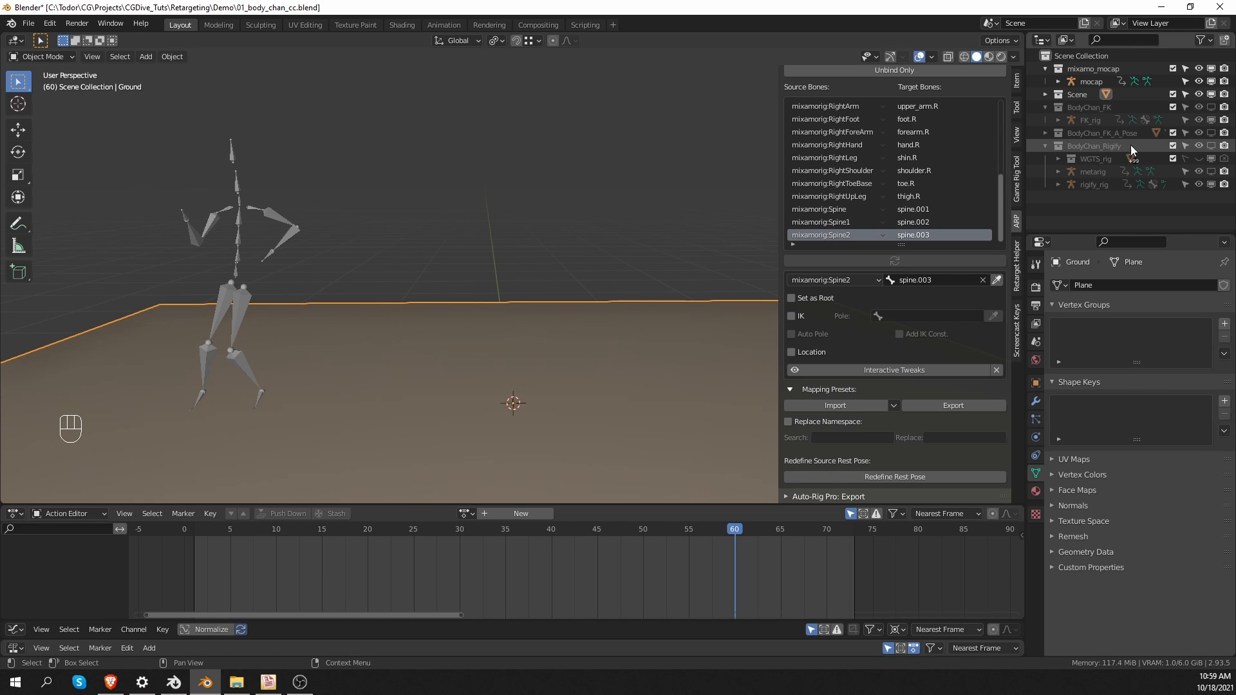
left_click(1210, 133)
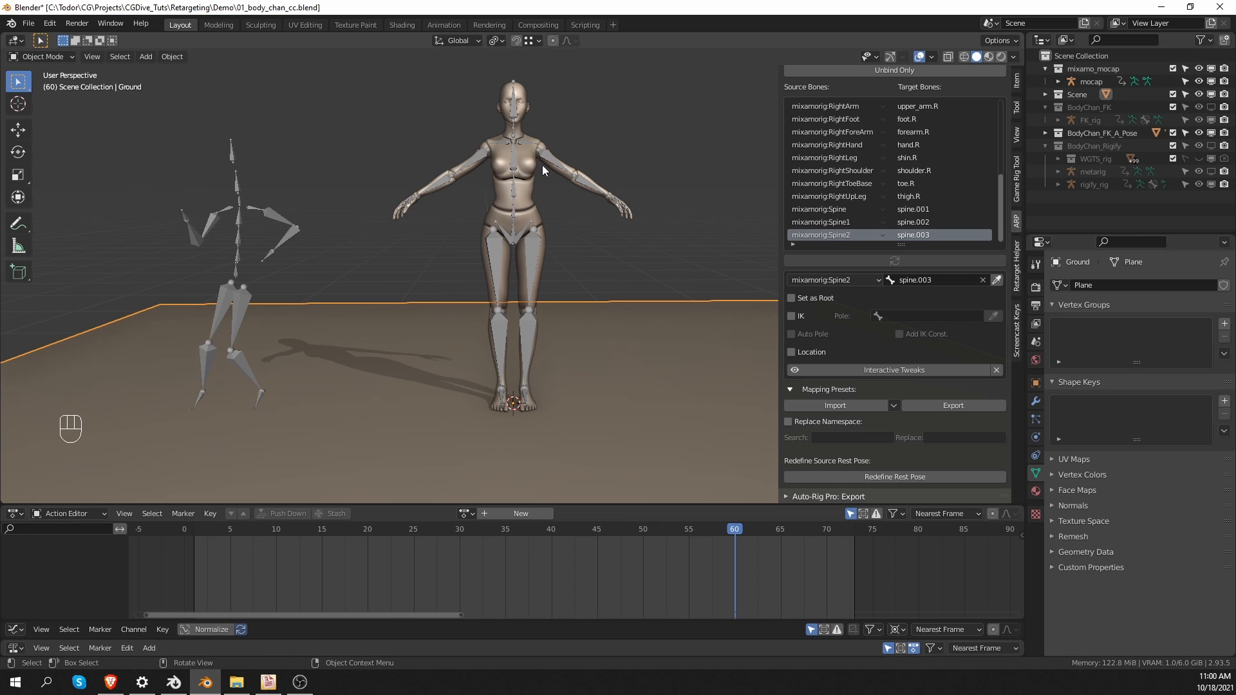
scroll(995, 261, "up", 7)
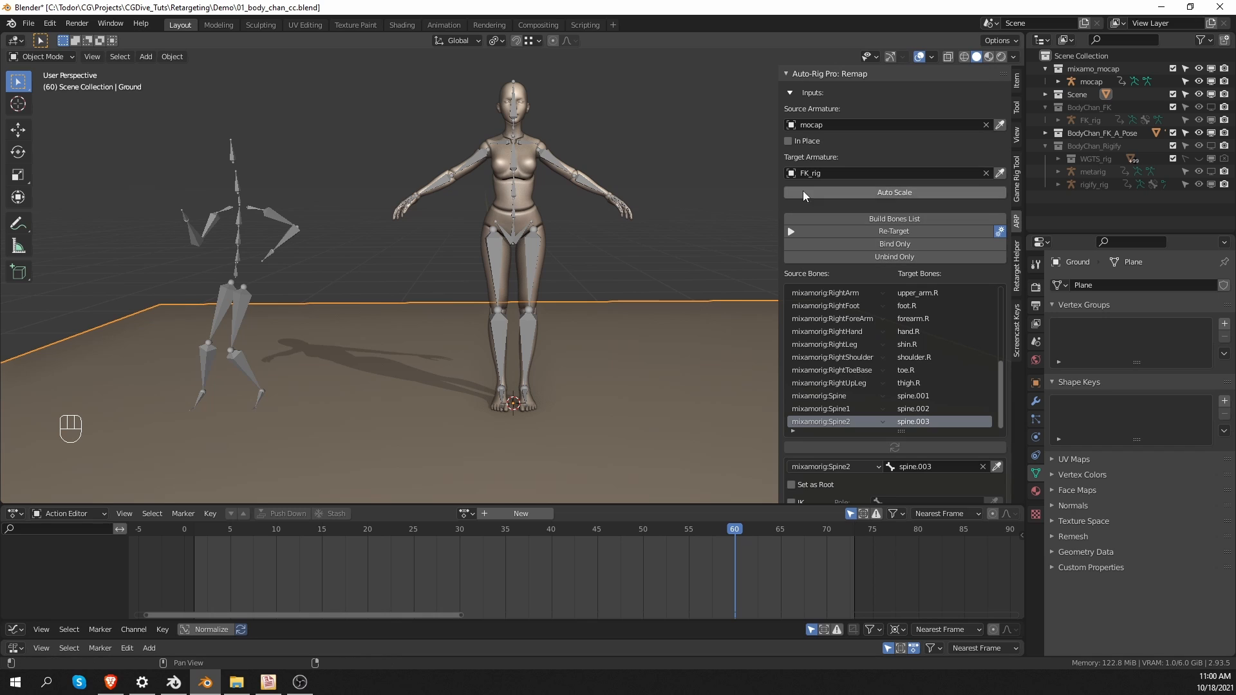
left_click(827, 173)
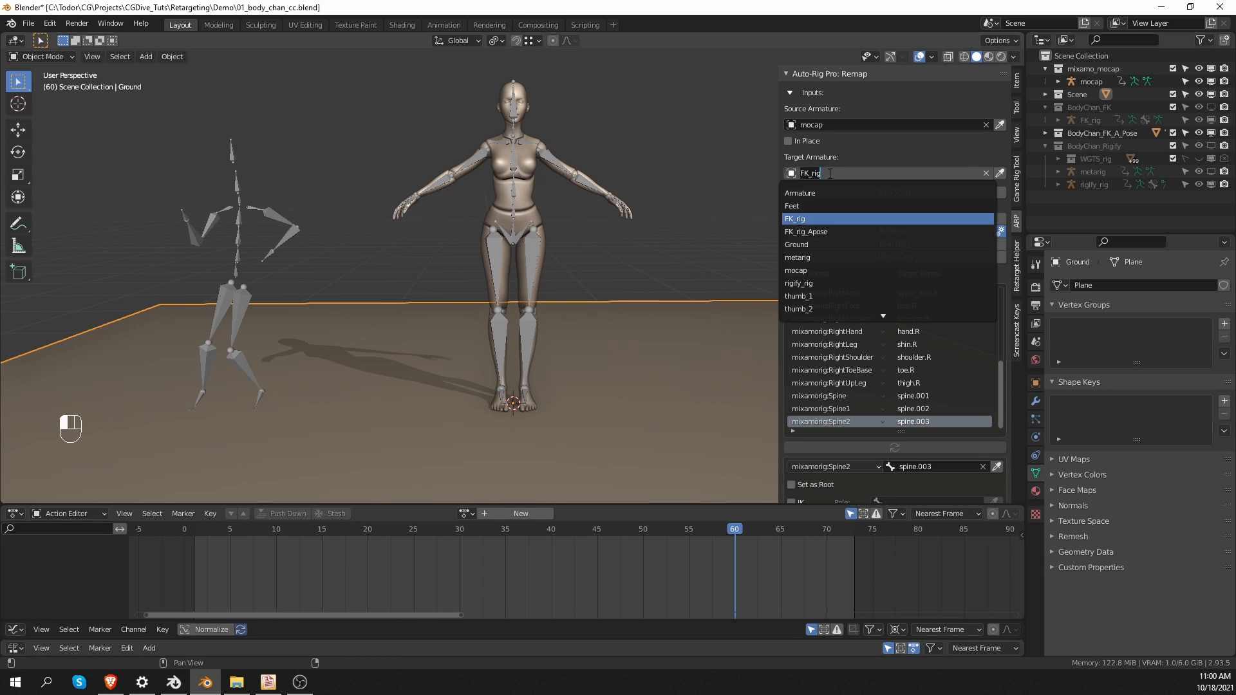
left_click(852, 231)
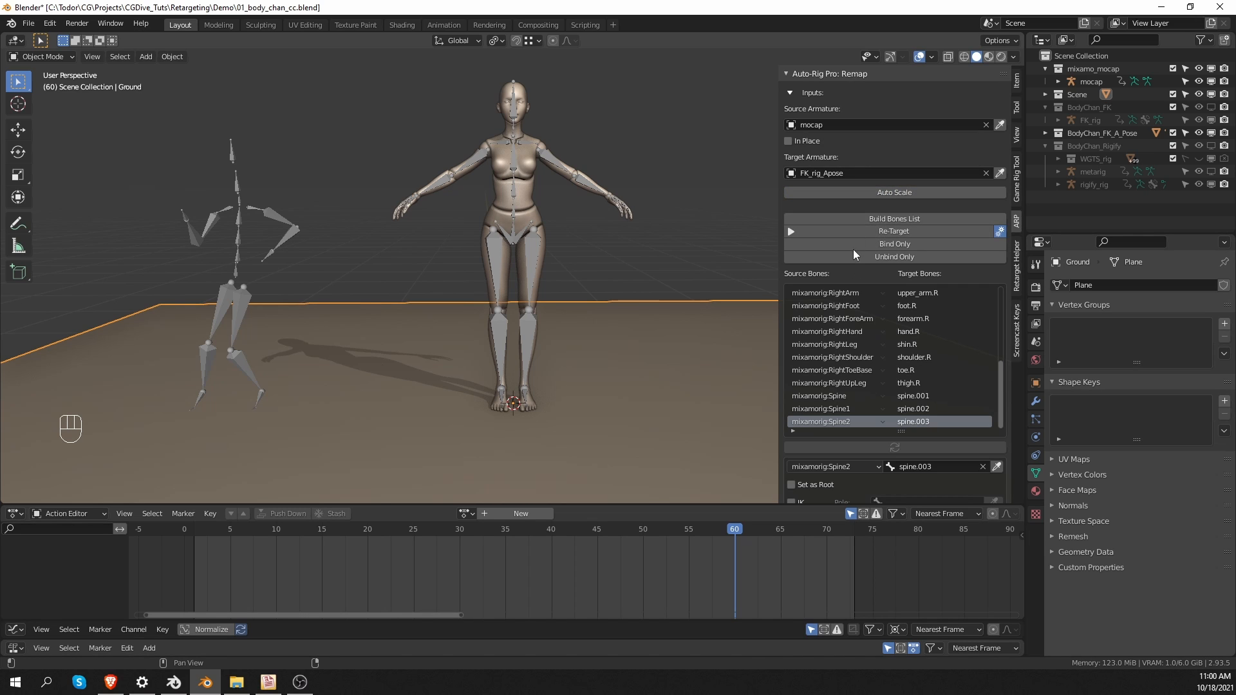
Step: Rebuild the bones list for FK_rig_Apose, import the FK_preset.bmap mapping and select the mixamorig:Hips pair
left_click(886, 220)
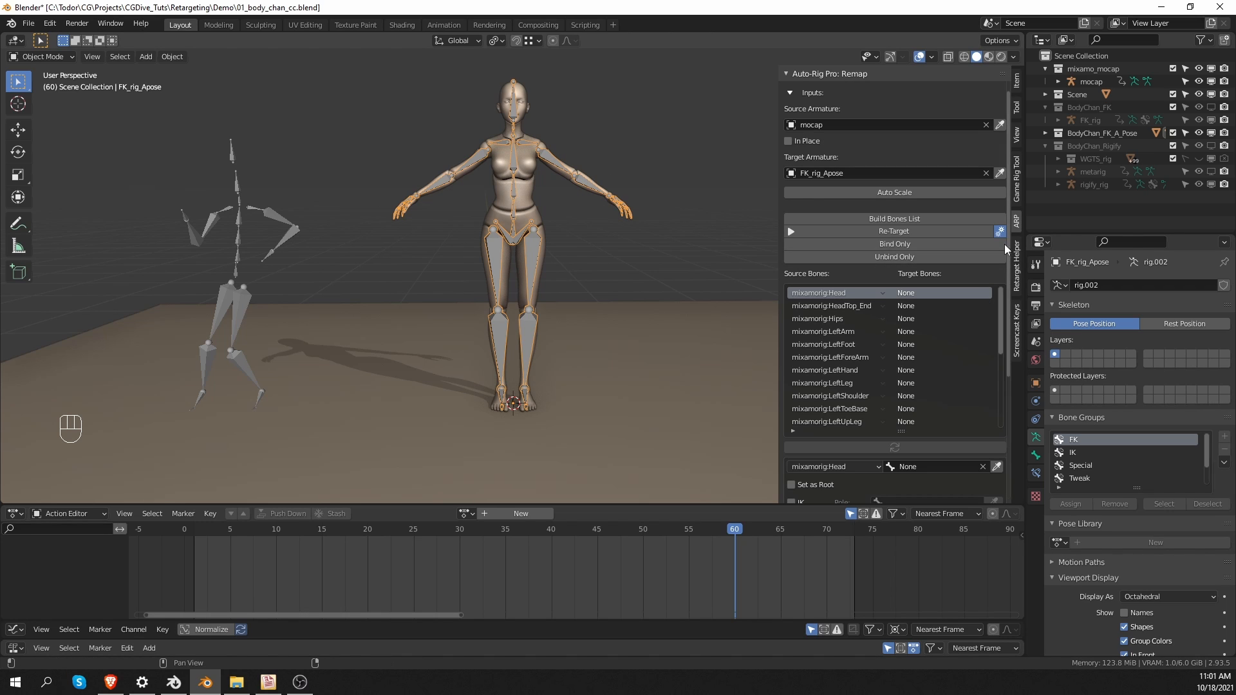
left_click_drag(1008, 233, 1006, 378)
left_click(850, 404)
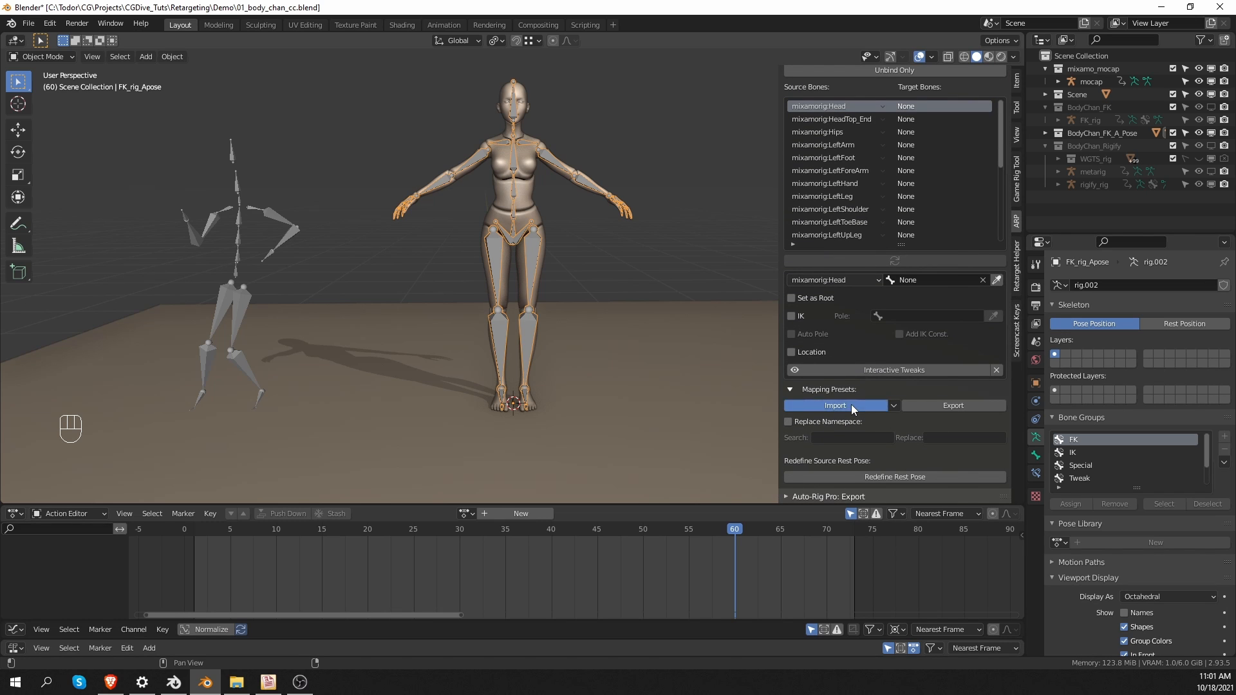
left_click(507, 201)
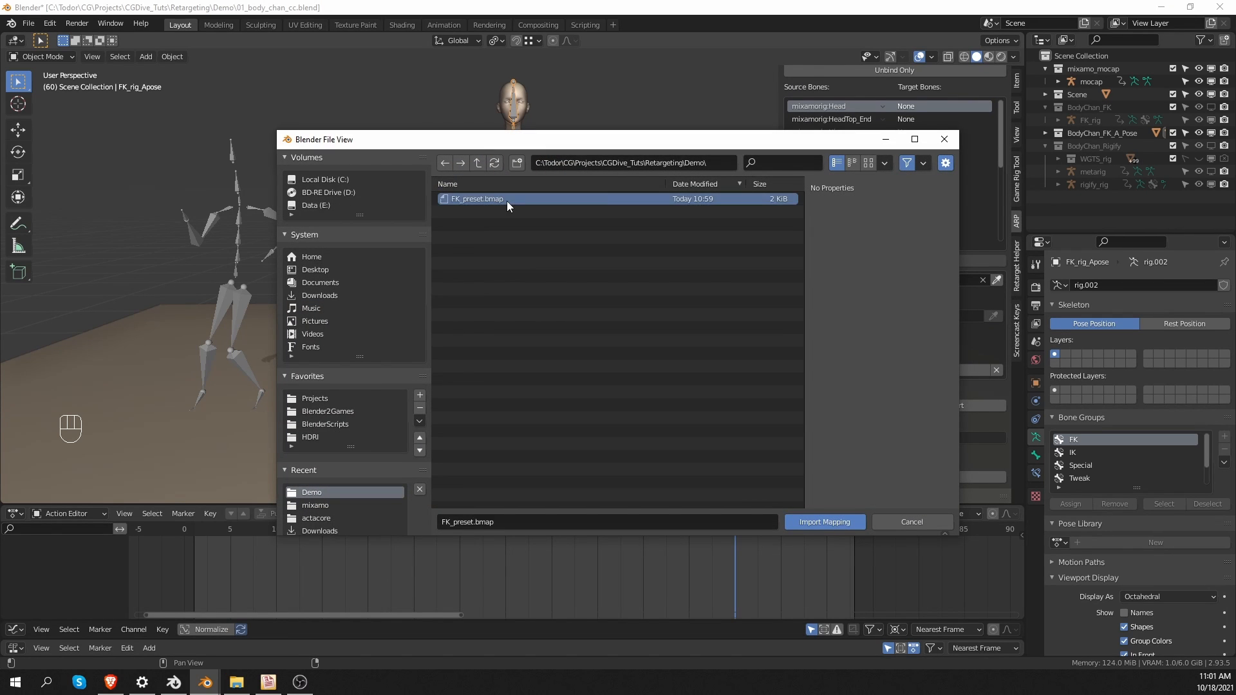
double_click(507, 201)
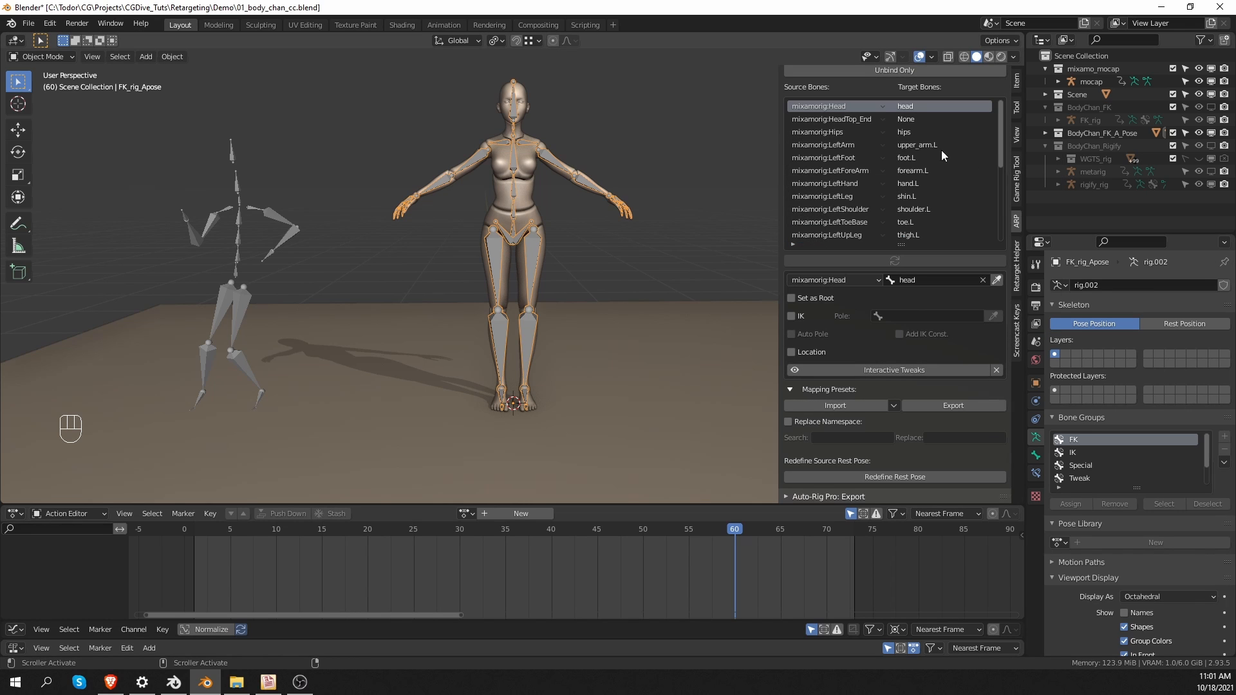
left_click(924, 132)
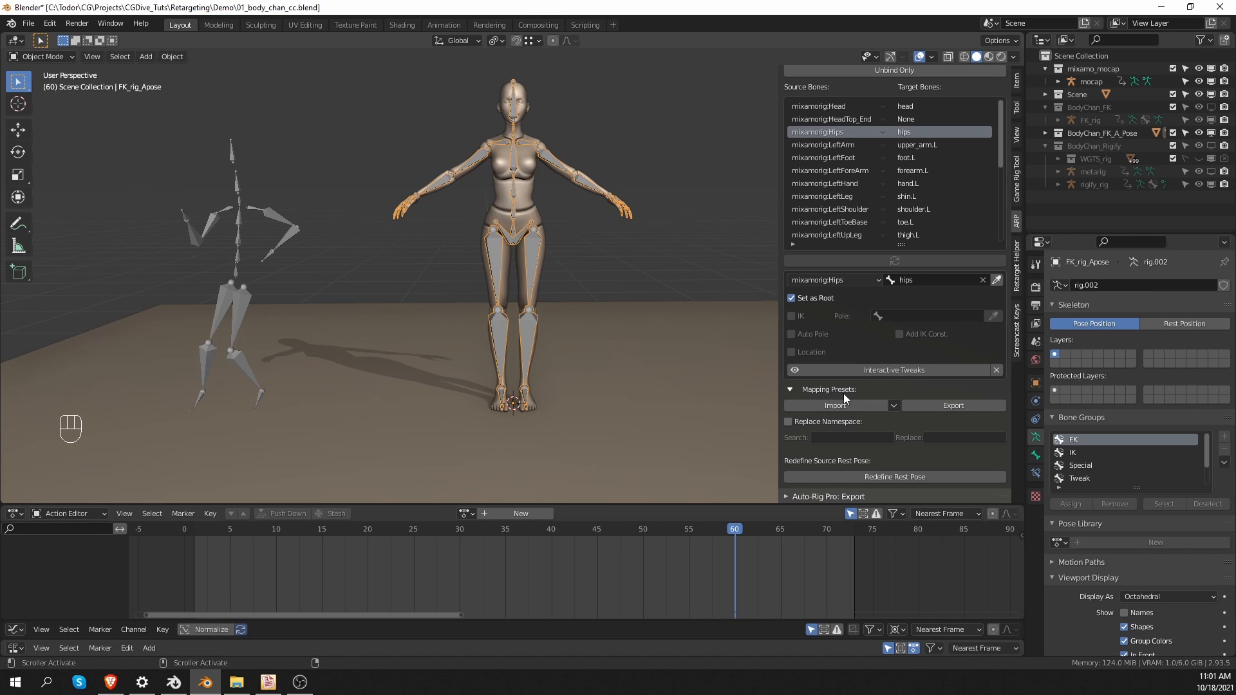
Step: Retarget the rumba action onto FK_rig_Apose and play it back with the viewport overlays hidden
scroll(855, 404, "up", 5)
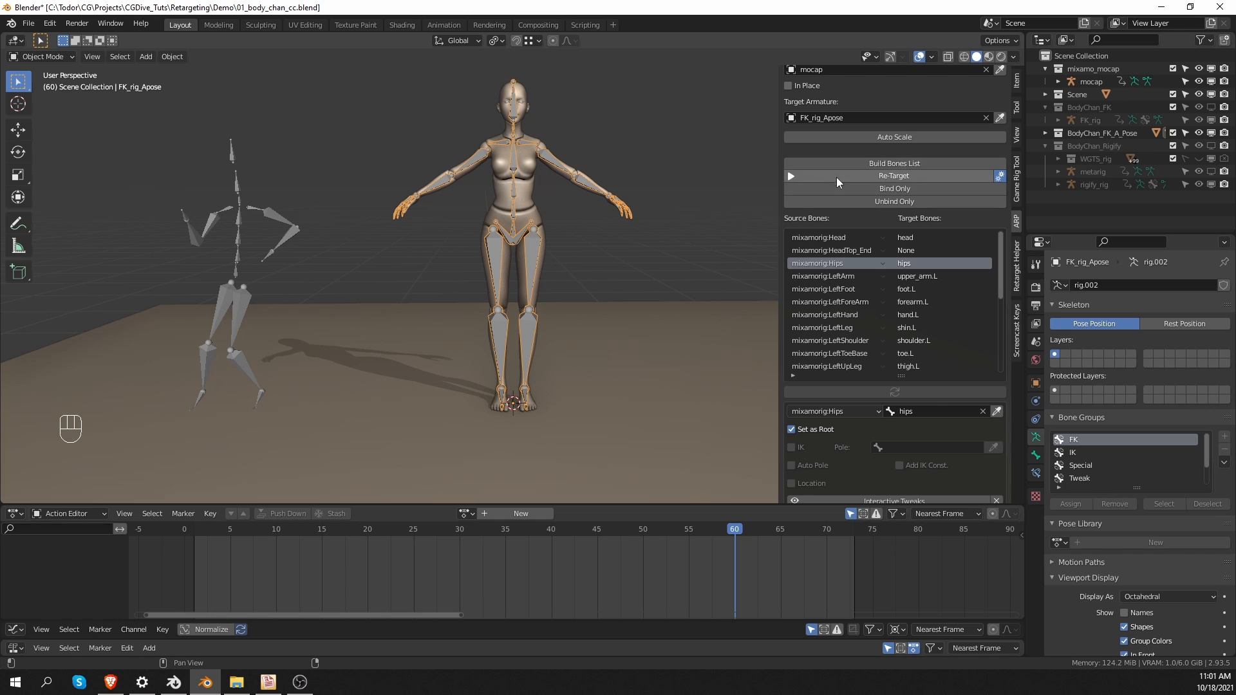
left_click(870, 173)
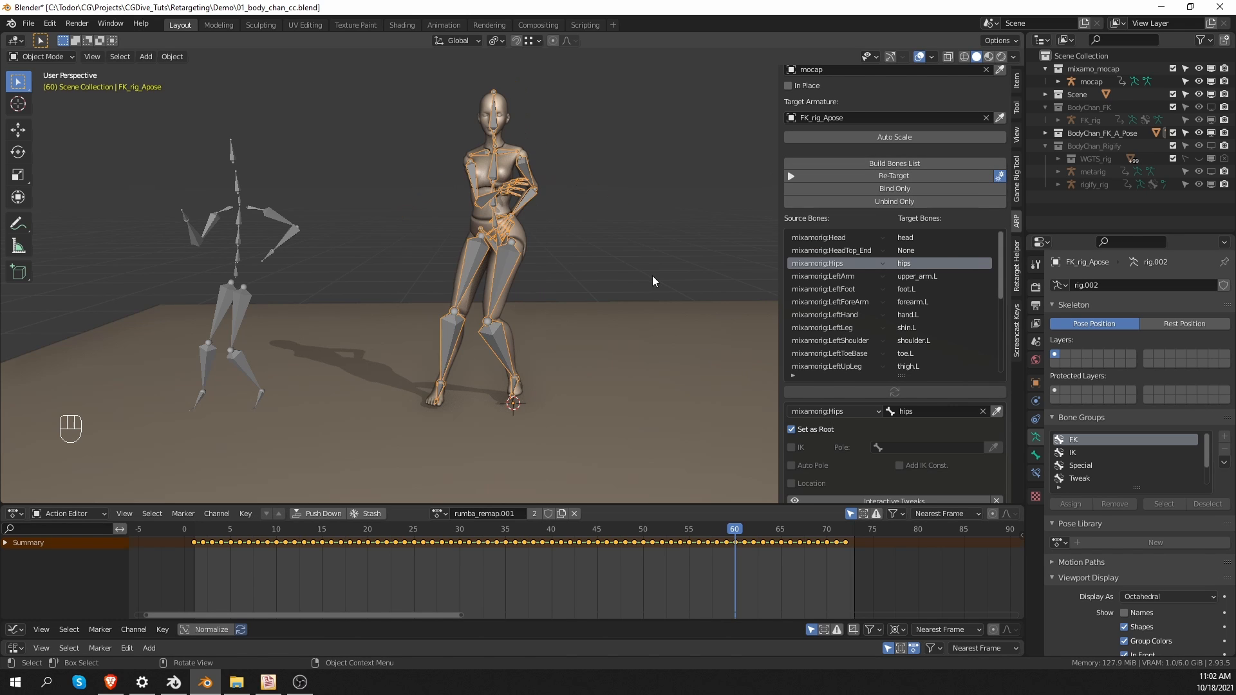
key("z")
key("shift+space")
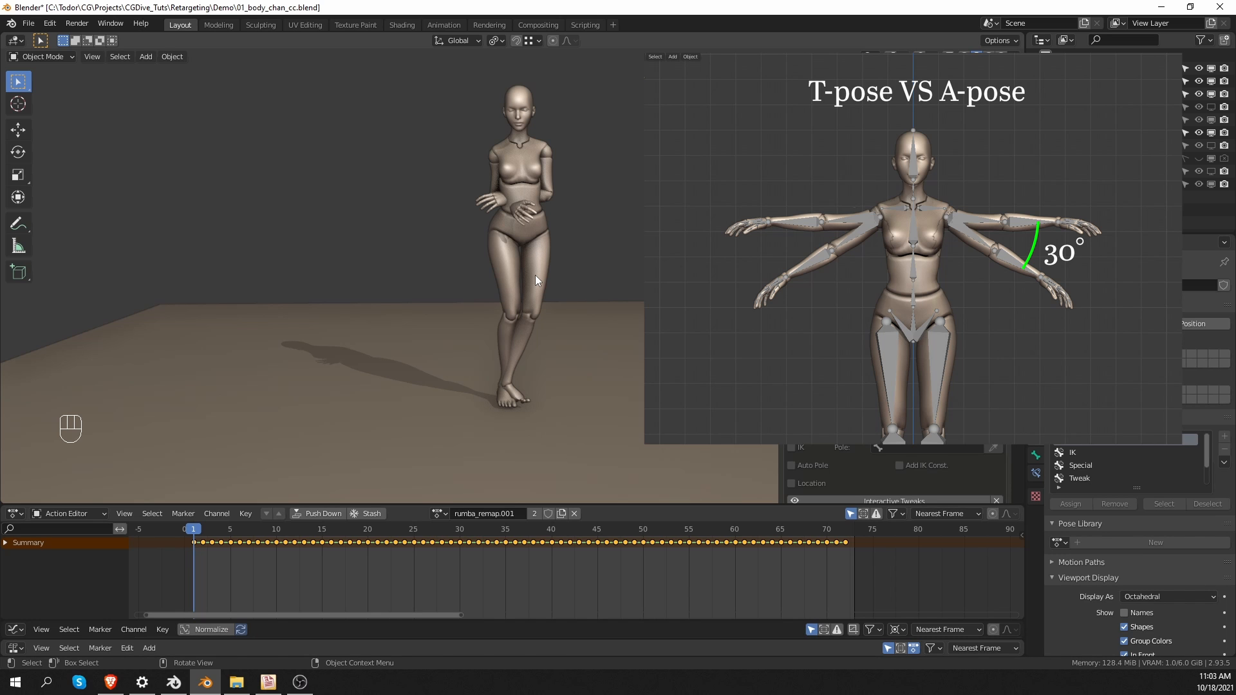
Step: Undo the retargeting on FK_rig_Apose and restore the viewport overlays in solid shading
key("ctrl+z")
key("ctrl+z")
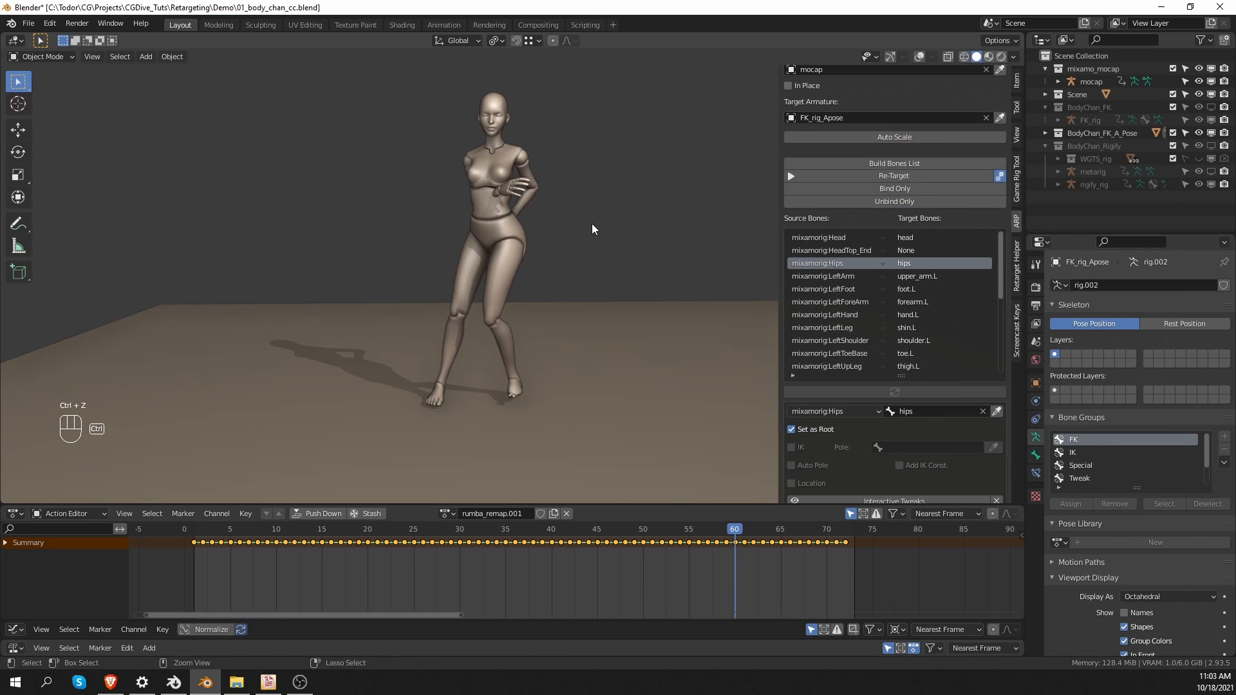
key("z")
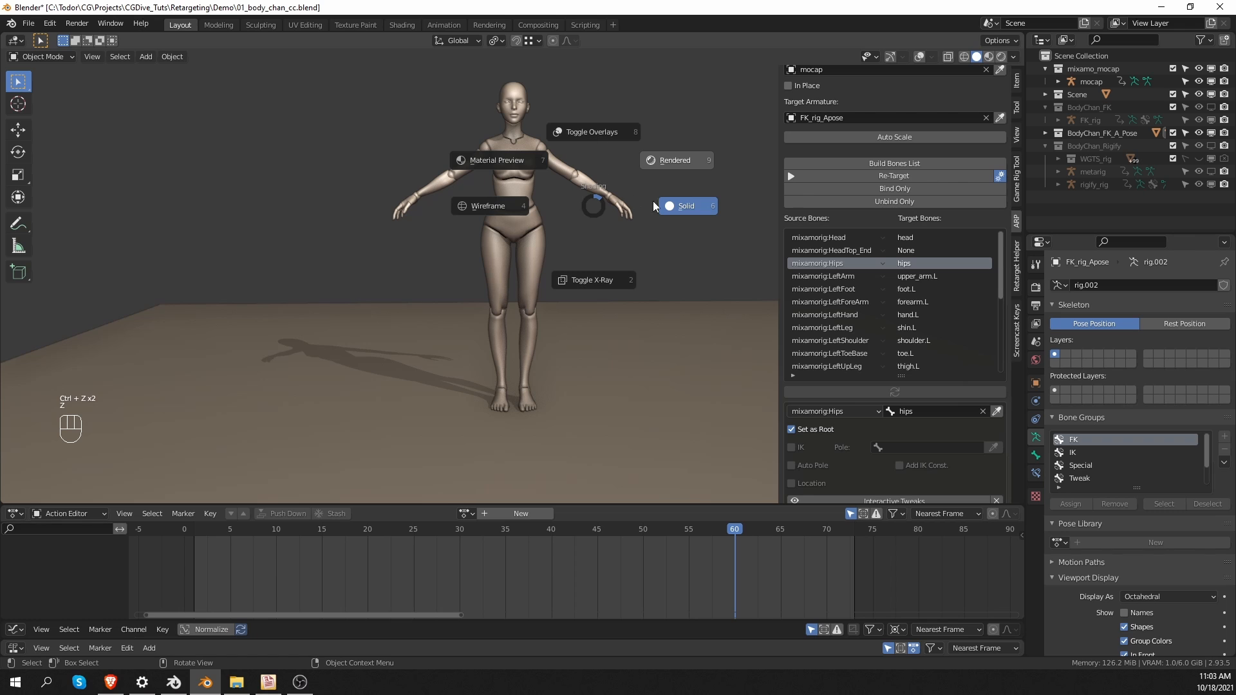
left_click(633, 194)
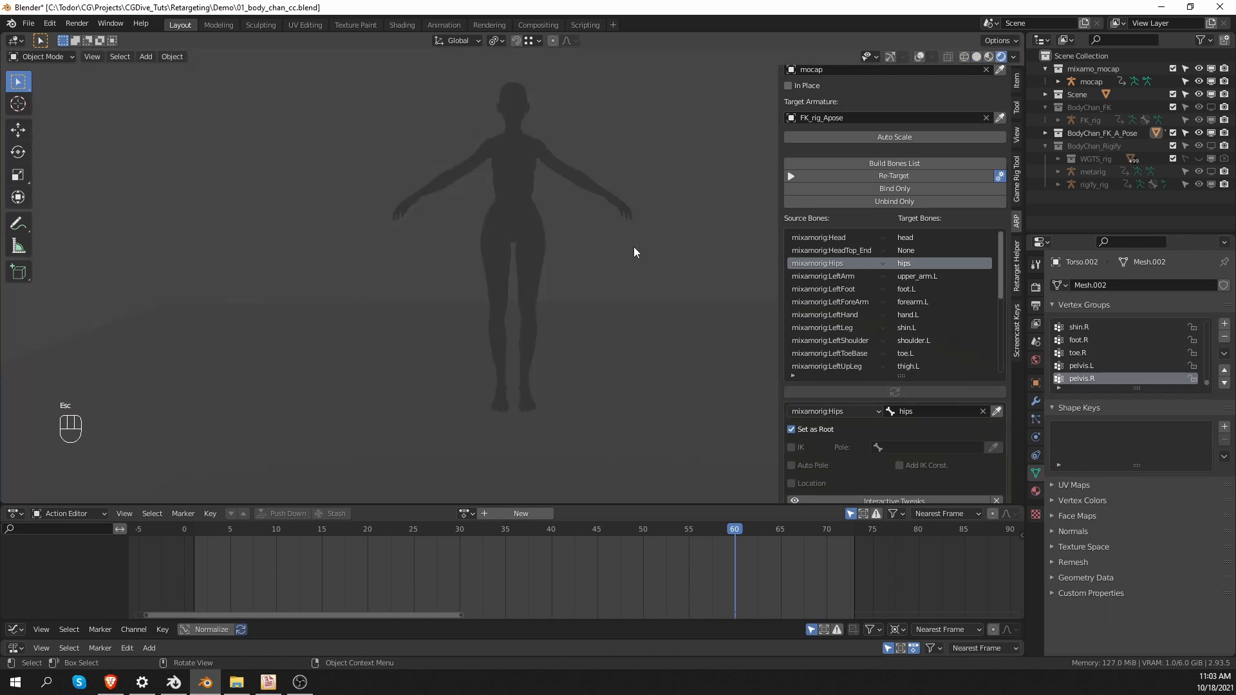
key("z")
left_click(684, 253)
key("z")
left_click(684, 111)
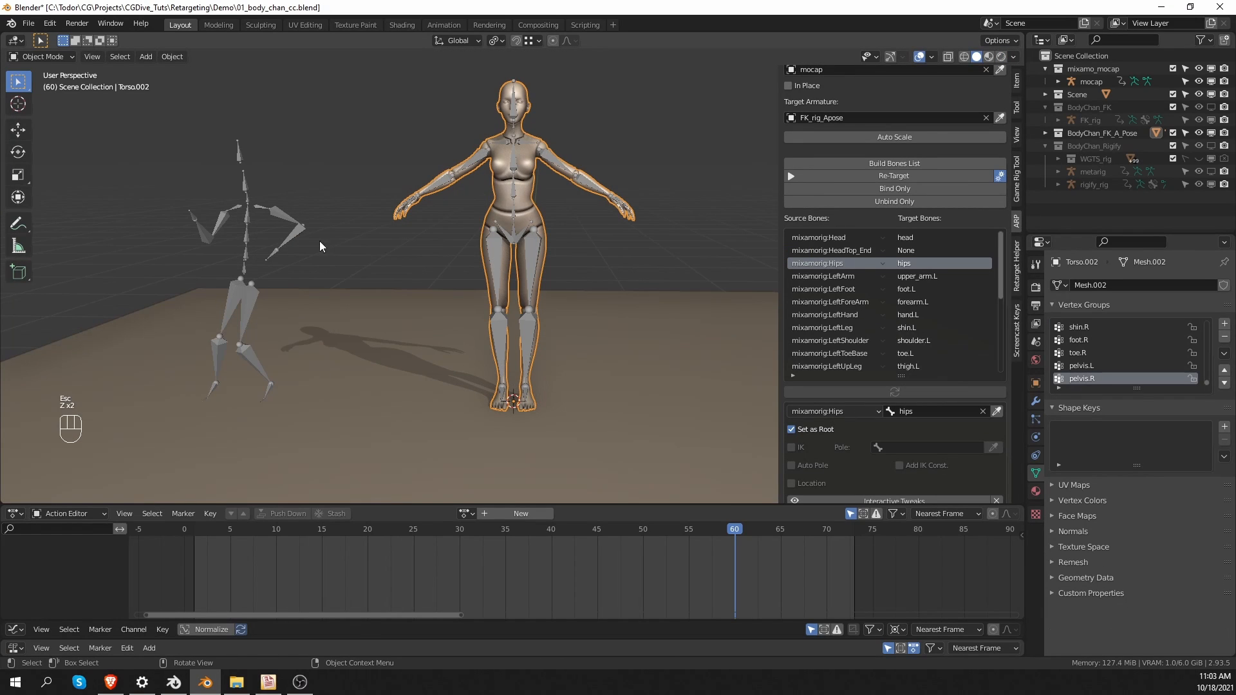
Step: Duplicate the mocap armature, move the copy aside along the X axis, and reselect the original mocap armature
middle_click_drag(342, 248, 346, 249)
left_click(294, 229)
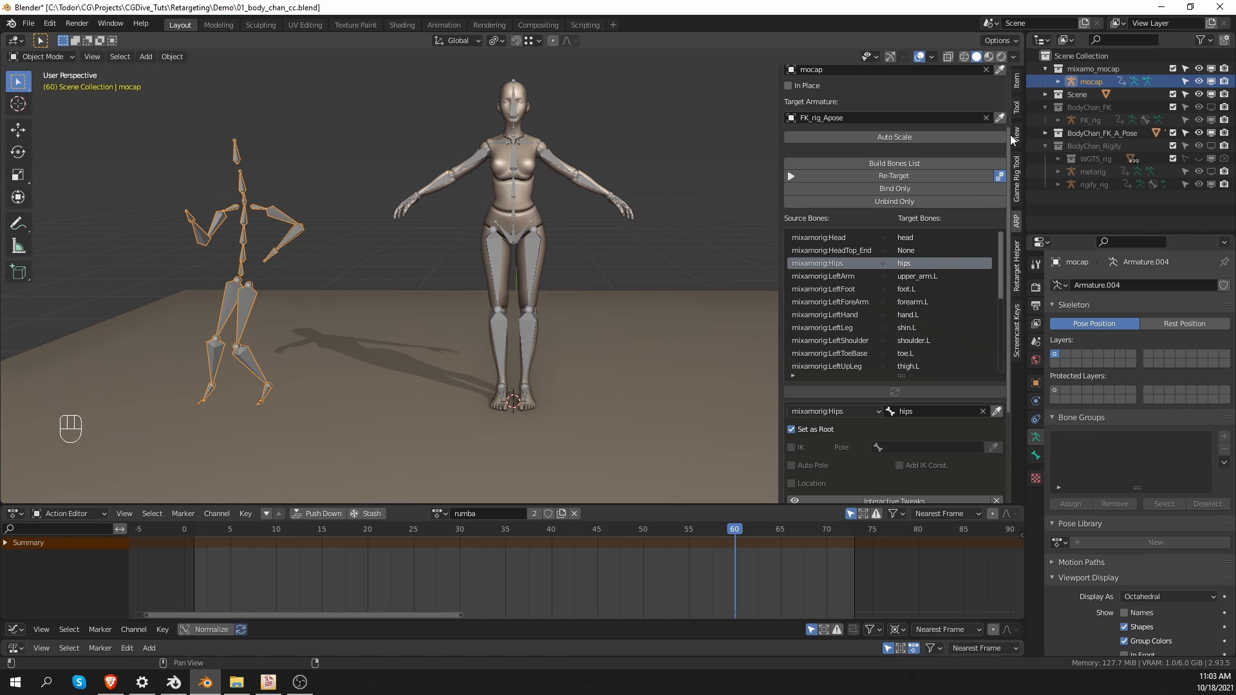
scroll(1011, 148, "down", 3)
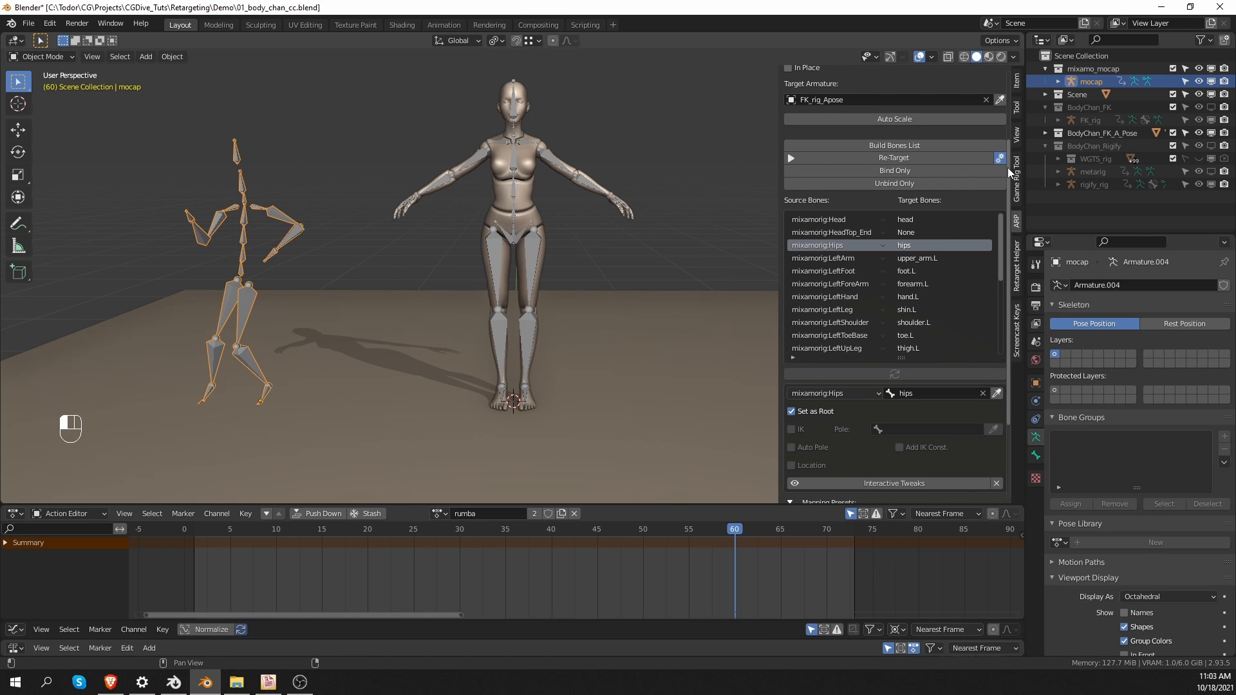
scroll(1010, 175, "down", 5)
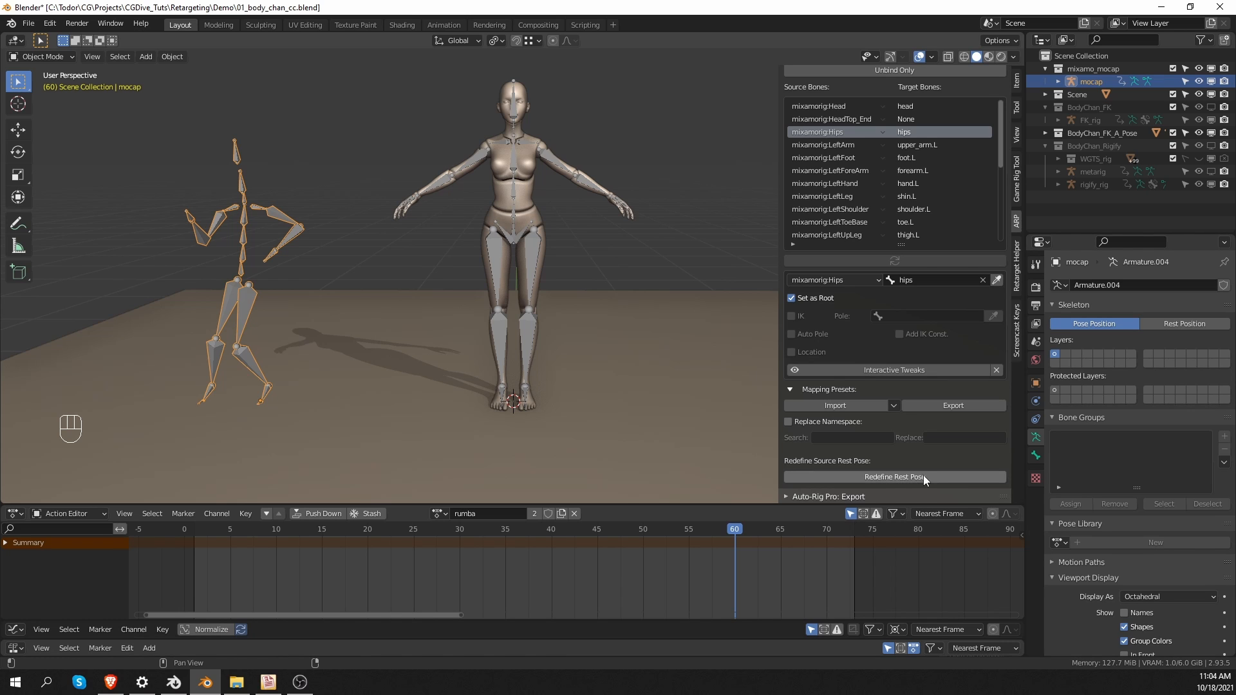
middle_click_drag(334, 287, 340, 282)
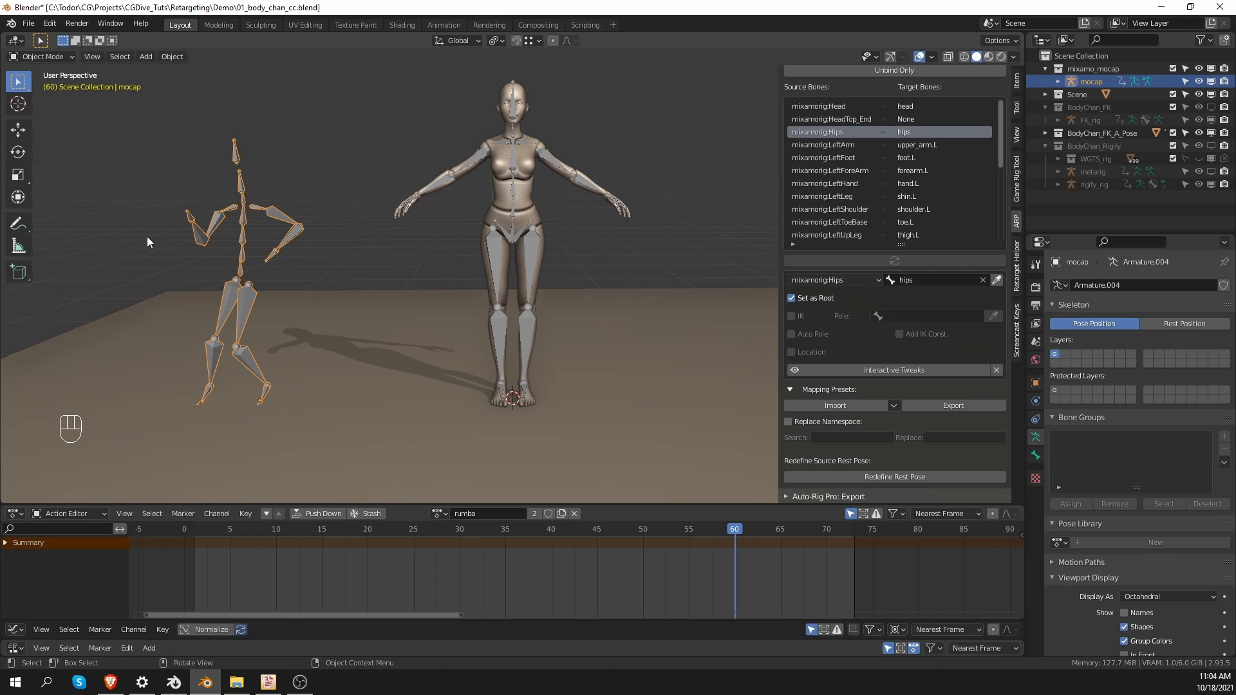
key("shift")
key("shift+d")
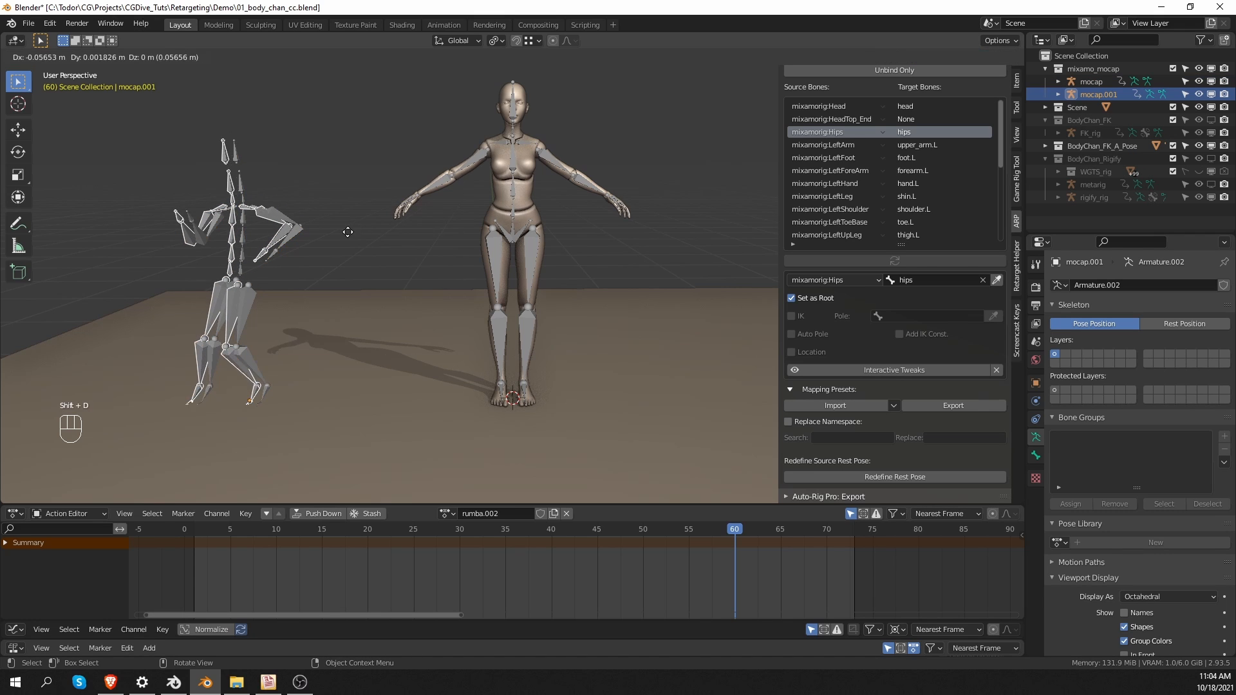
key("x")
left_click(201, 243)
left_click(236, 247)
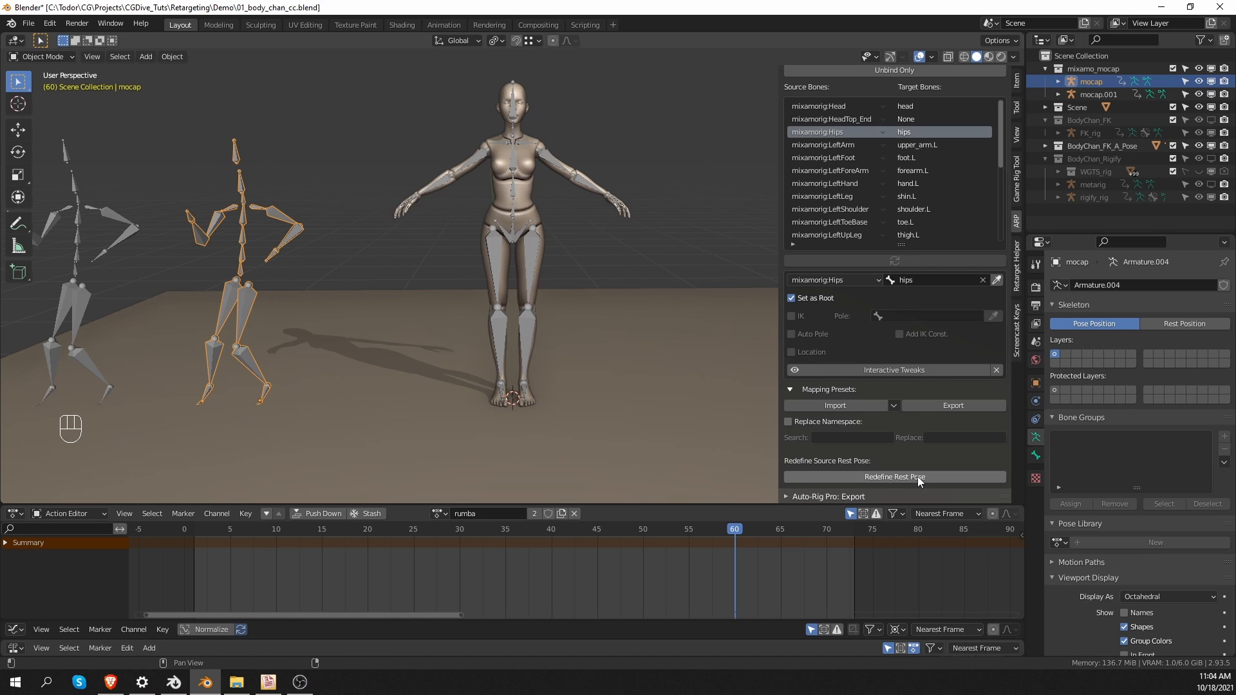
Step: Start redefining the mocap armature's source rest pose, using its actual Rest Pose as the starting pose
left_click(933, 477)
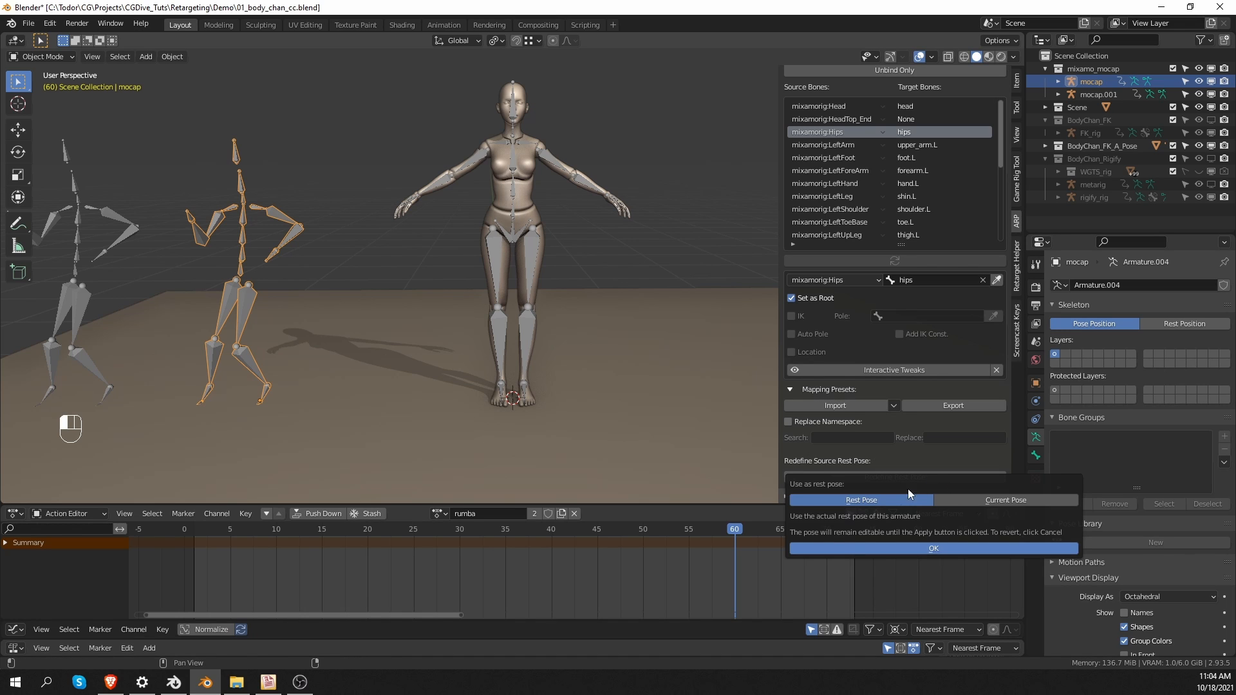
left_click_drag(876, 481, 652, 336)
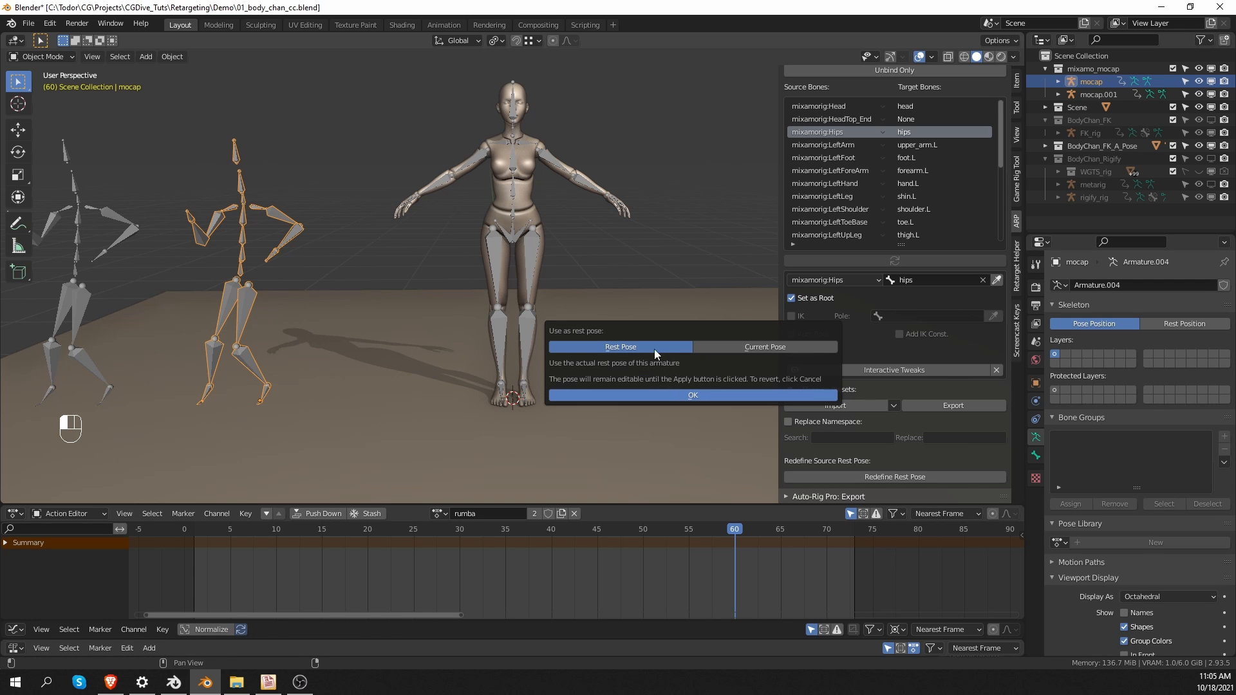
left_click(686, 394)
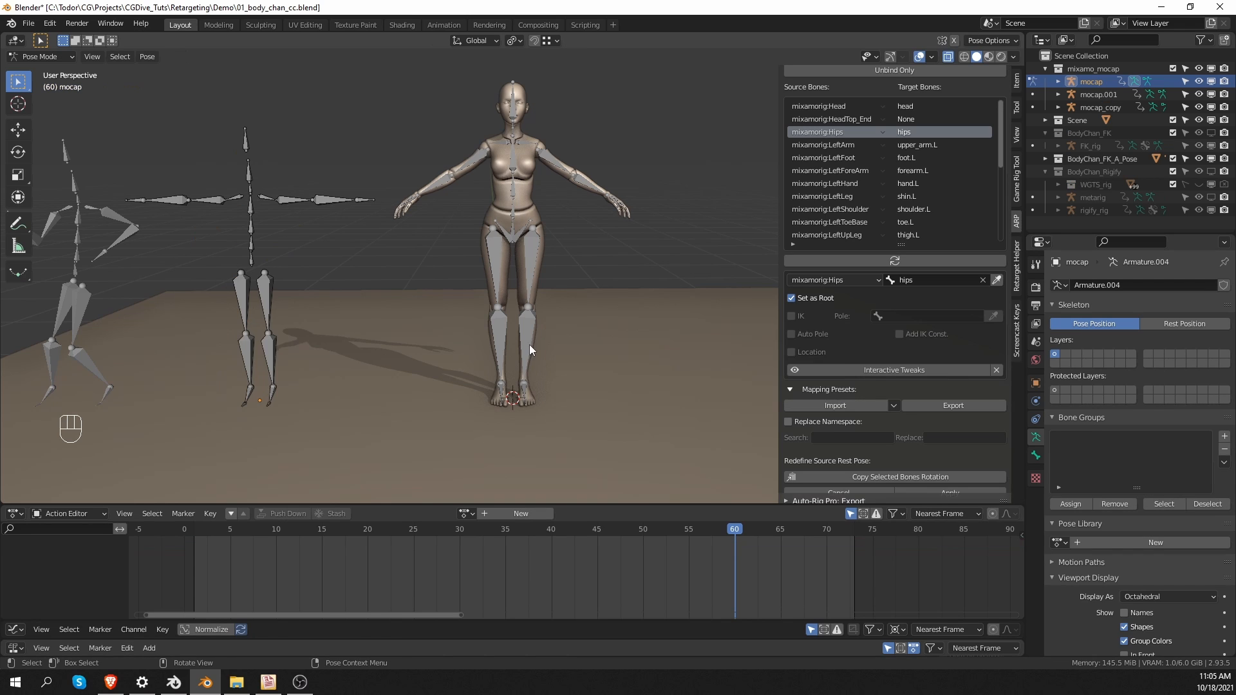
Step: Select all mocap bones and copy the target rig's rotation onto them to match the A-pose
middle_click_drag(307, 149, 472, 145, "shift")
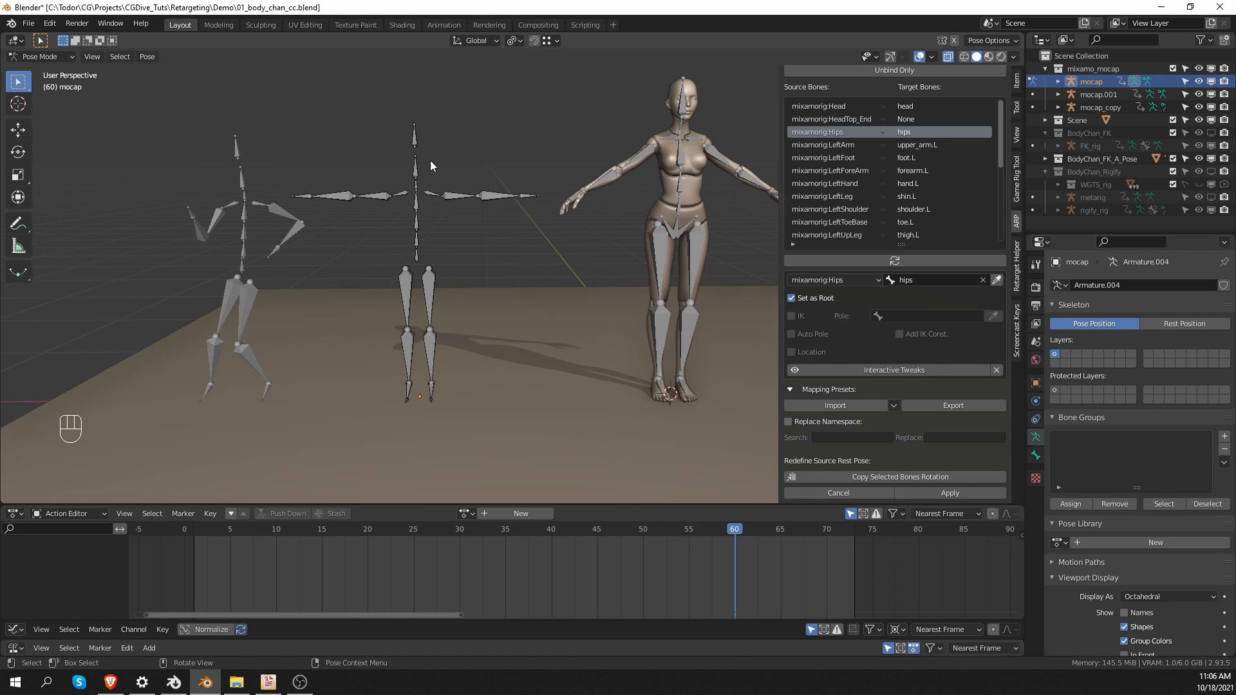
key("a")
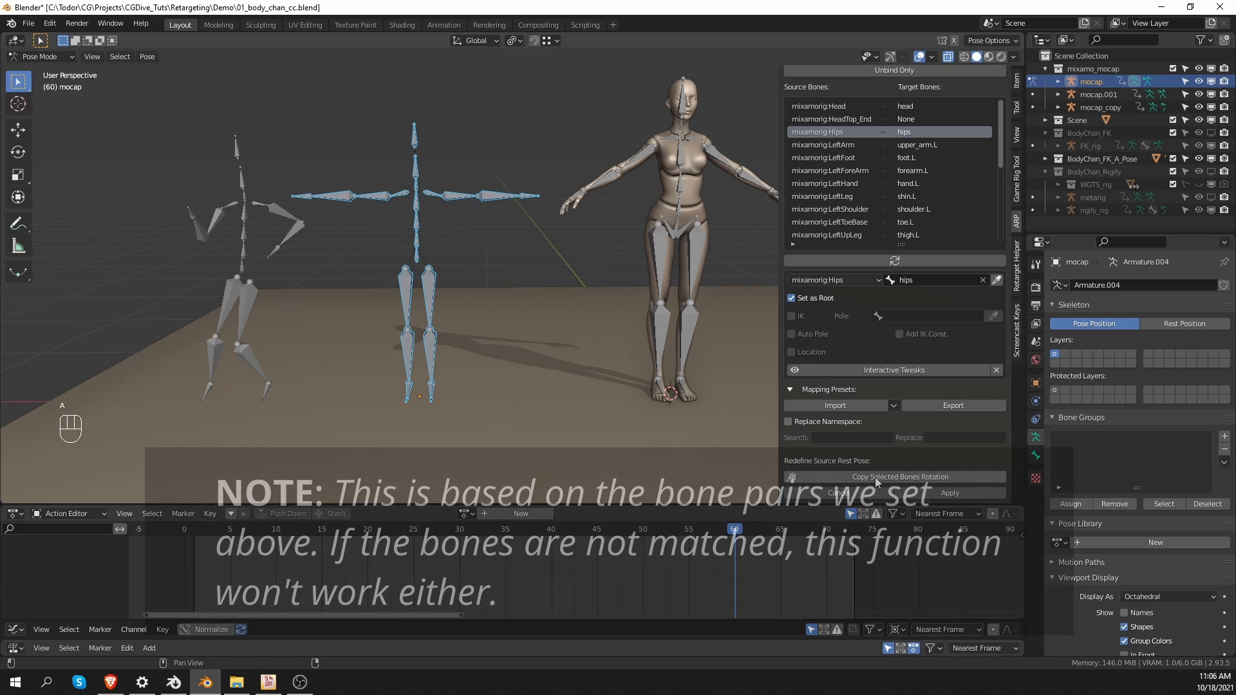
left_click(894, 477)
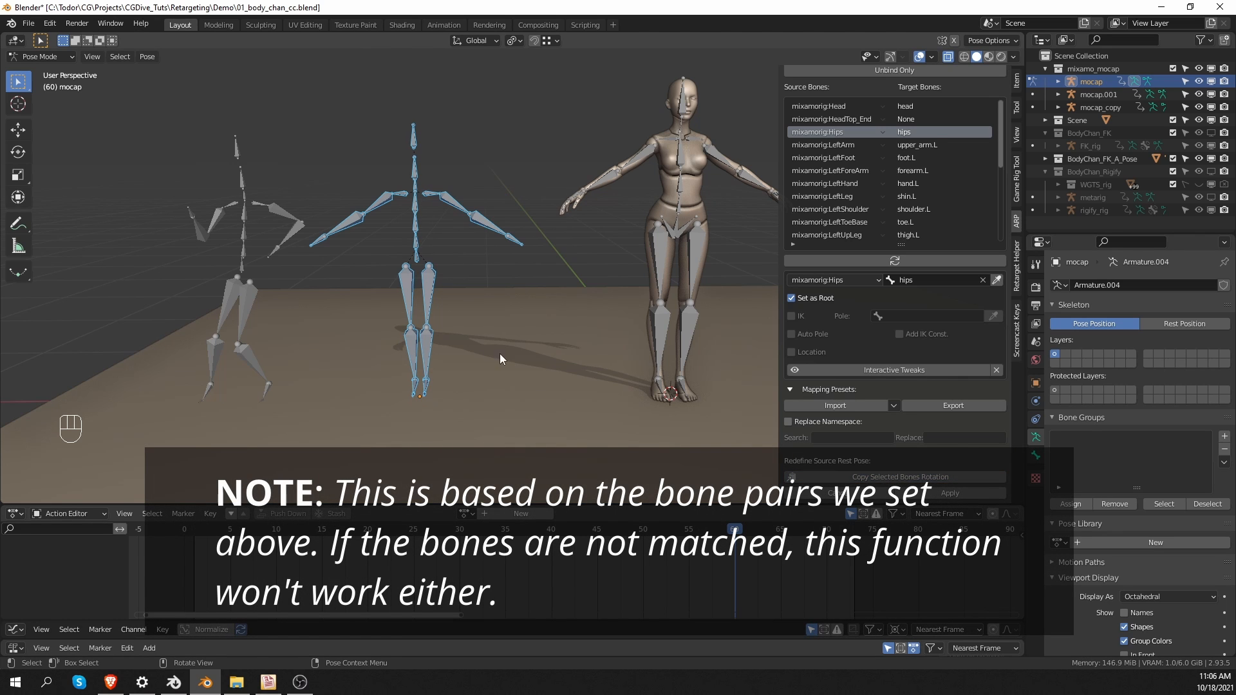
middle_click_drag(500, 353, 481, 149)
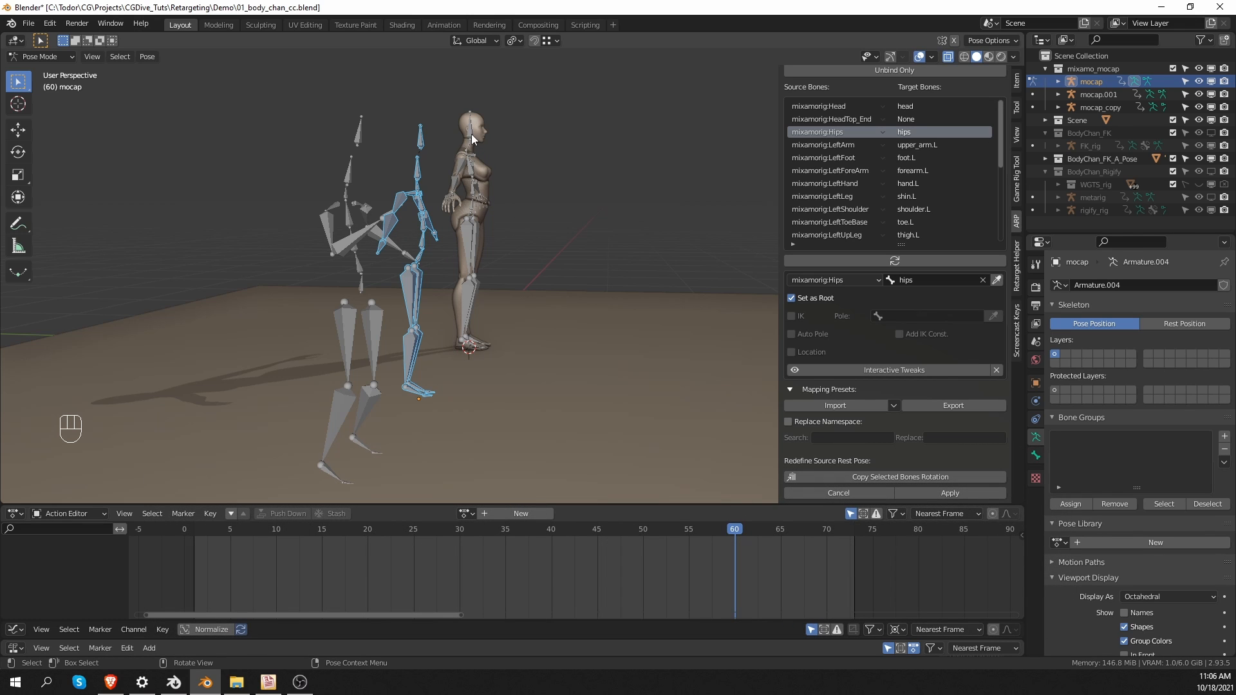
middle_click_drag(493, 230, 362, 264)
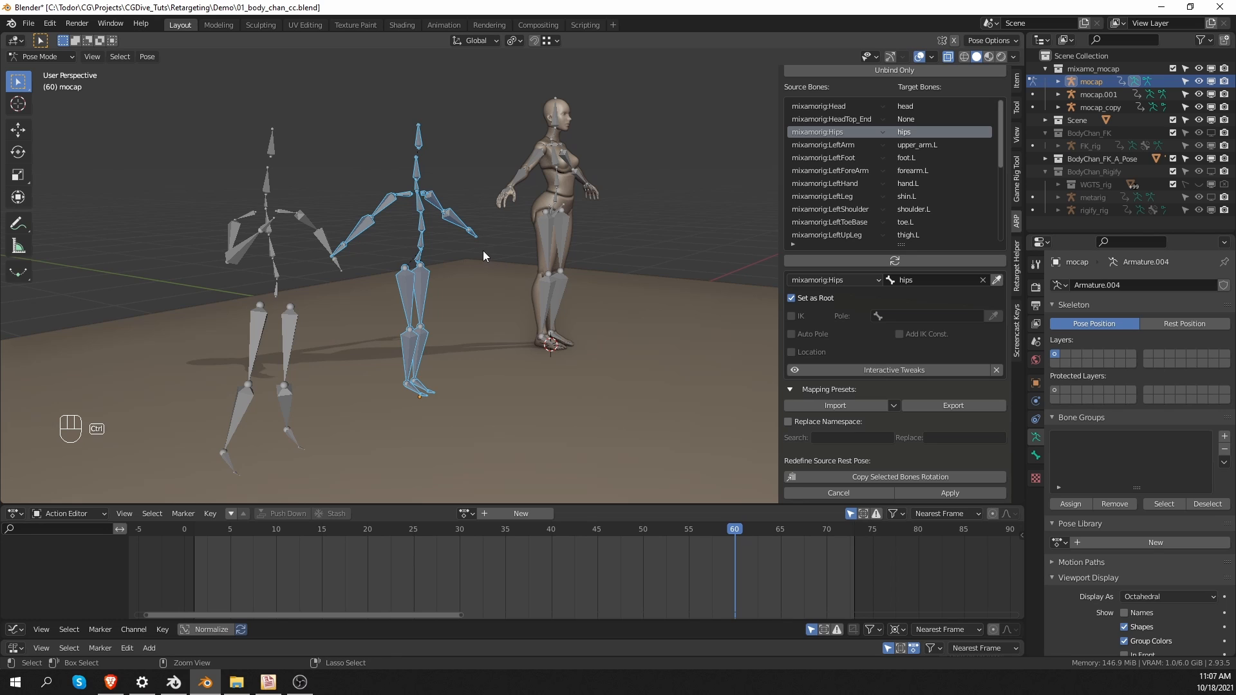
Step: Undo the rotation copied to all mocap bones and copy the target rotation only onto the LeftArm and RightArm bones
key("ctrl+z")
middle_click_drag(477, 257, 448, 191)
left_click(448, 192)
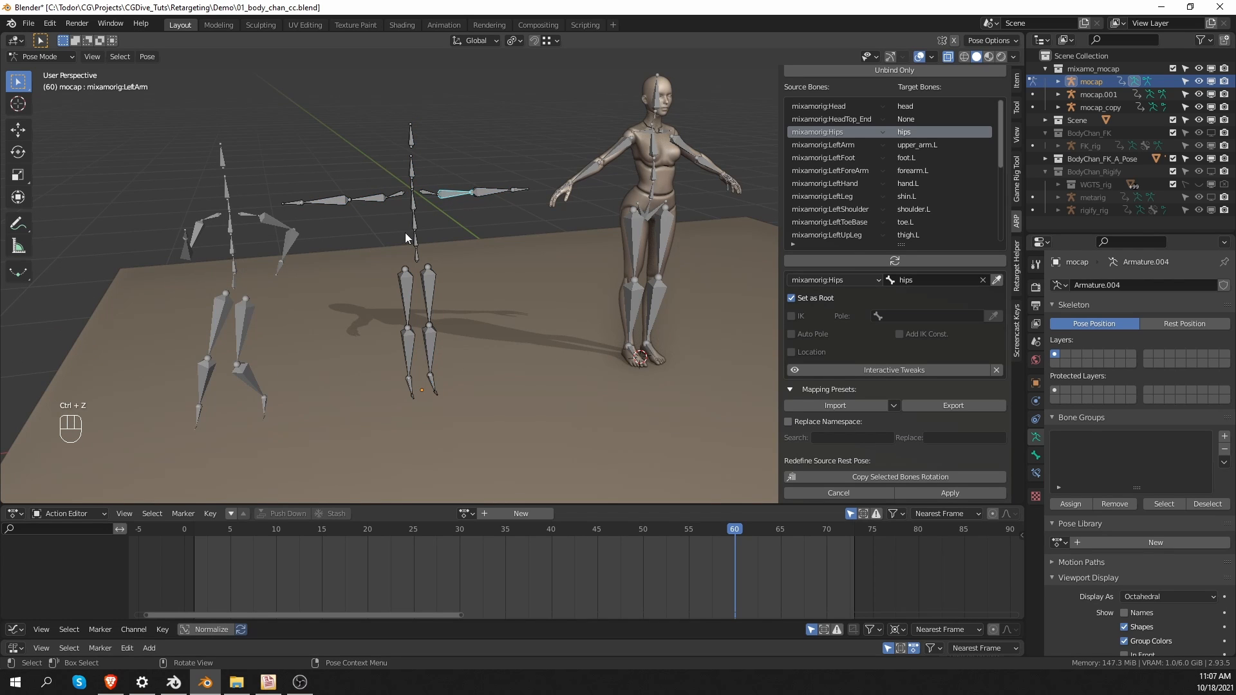
left_click(364, 196, "shift")
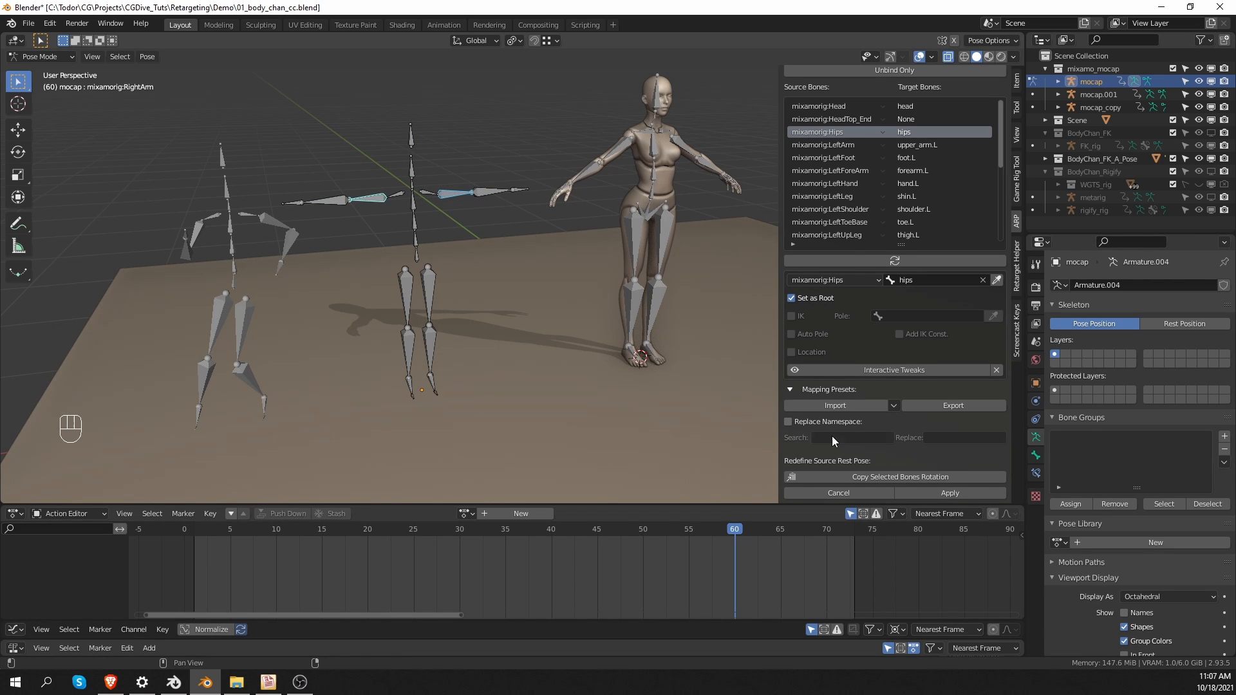
left_click(873, 476)
middle_click_drag(418, 236, 411, 219)
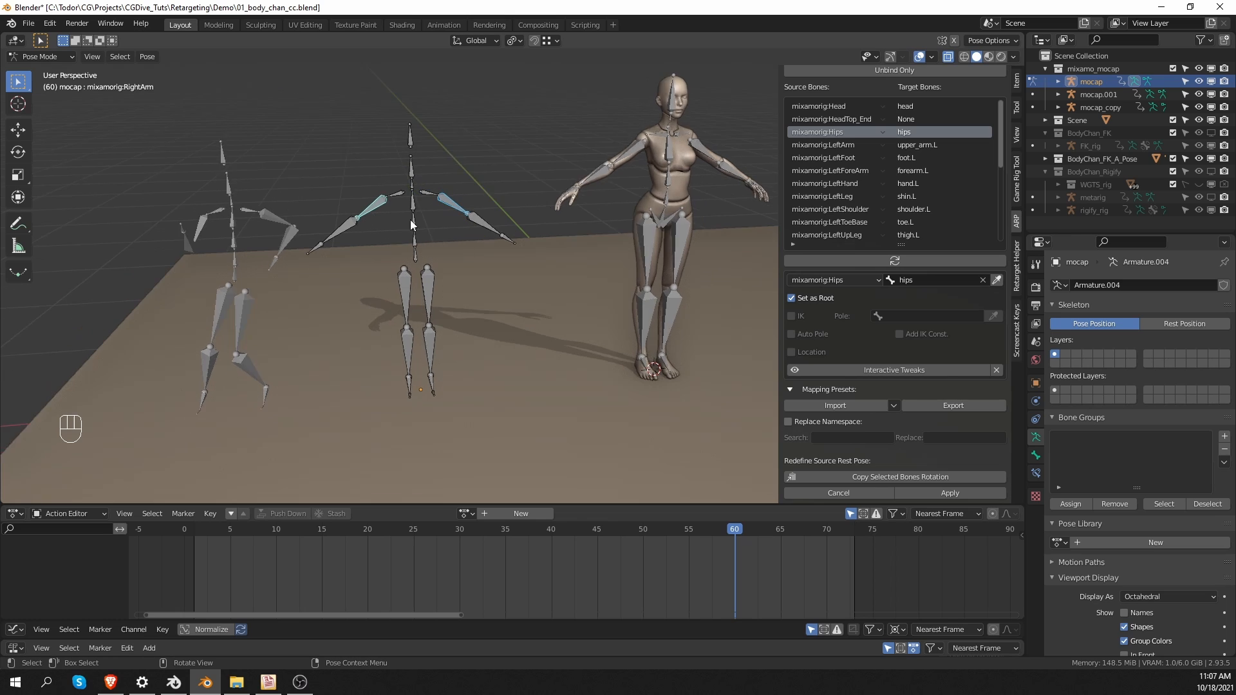
scroll(411, 219, "up", 2)
left_click(408, 191)
key("ctrl+z")
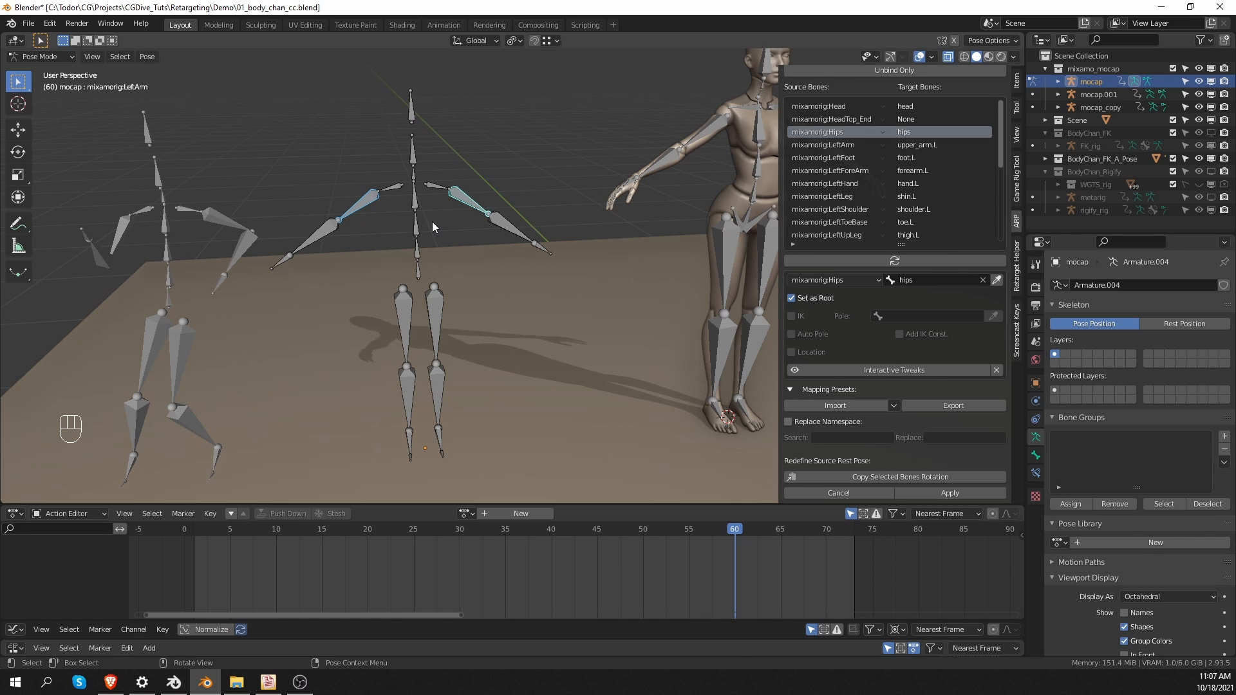
middle_click_drag(431, 222, 376, 195)
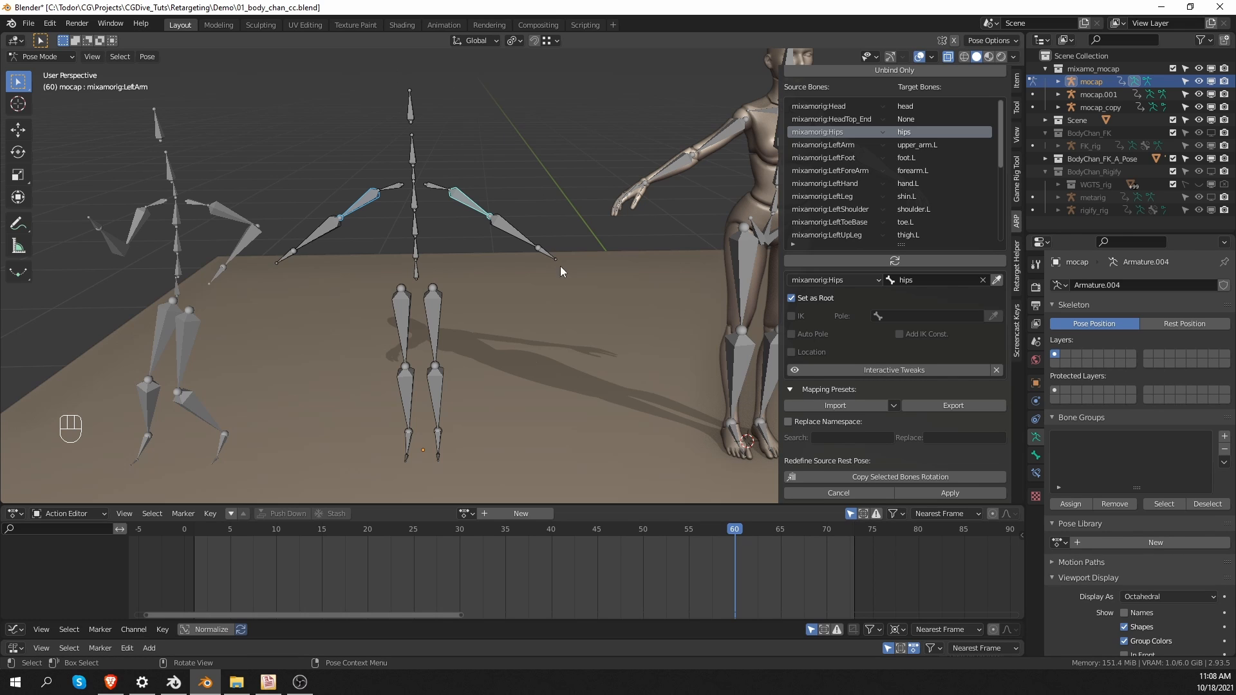
Step: Apply the redefined source rest pose and check it by switching mocap to Rest Position and back to Pose Position
left_click(955, 494)
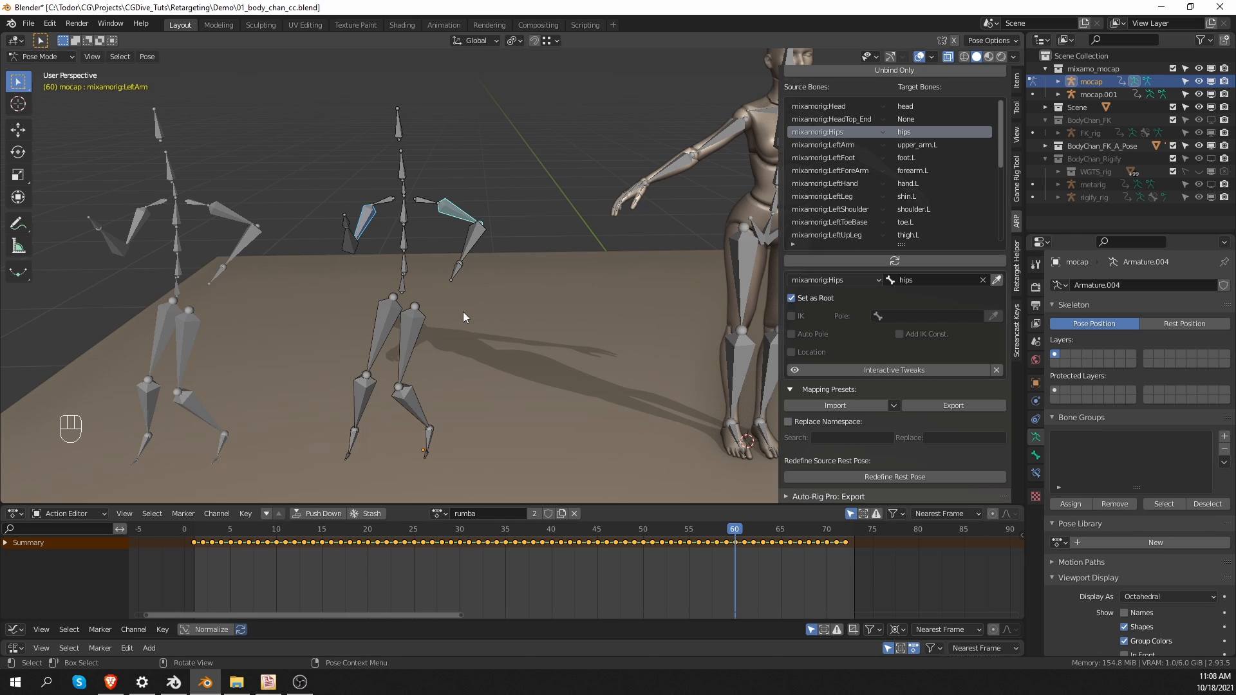
left_click(1187, 323)
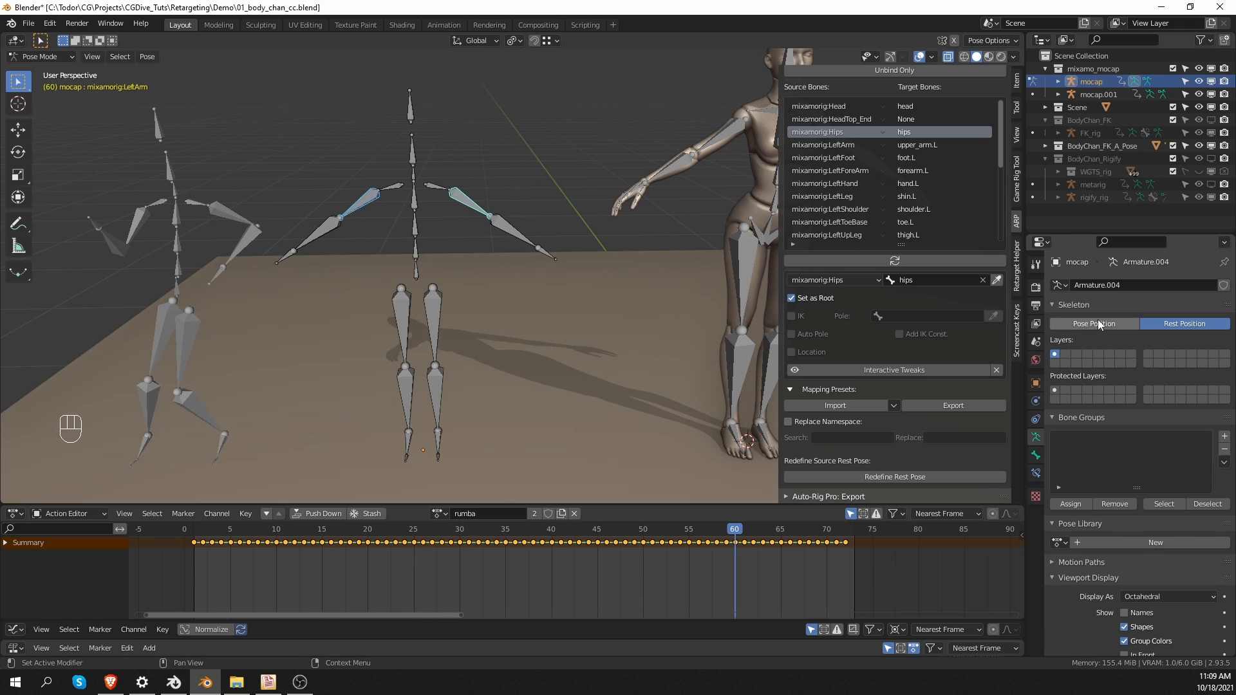
left_click(1119, 323)
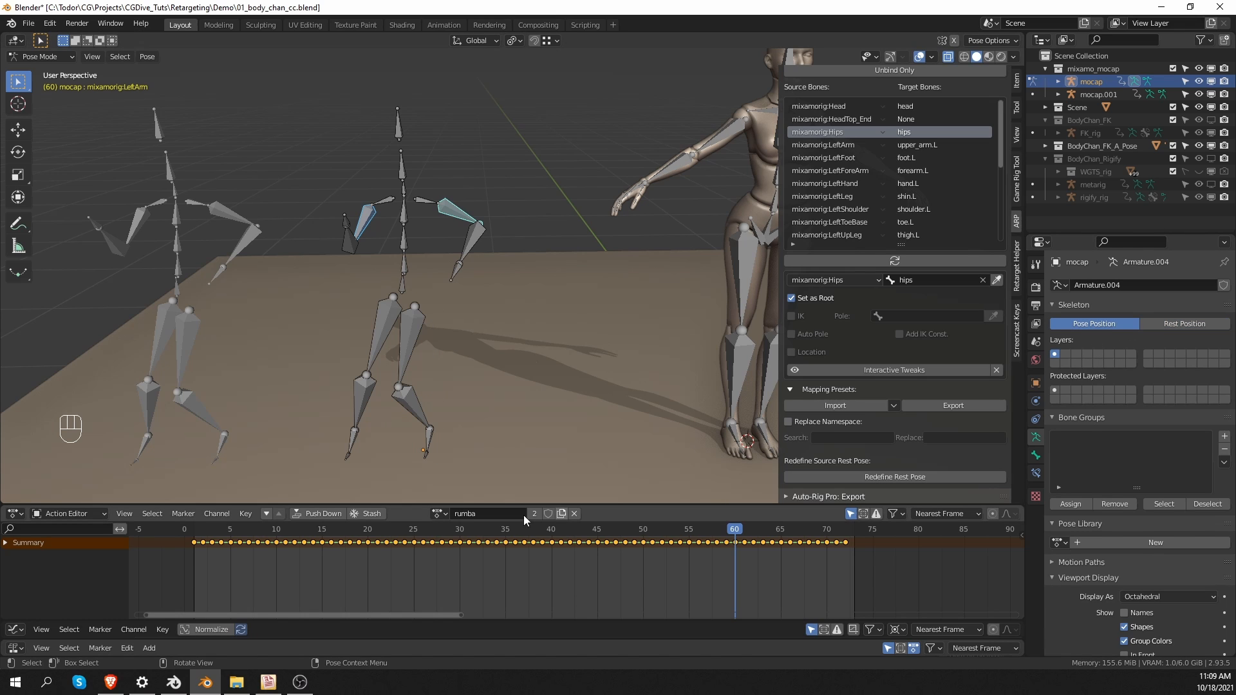
Step: Assign the jumping_jacks action to the mocap armature and scrub to frame 2
left_click(436, 513)
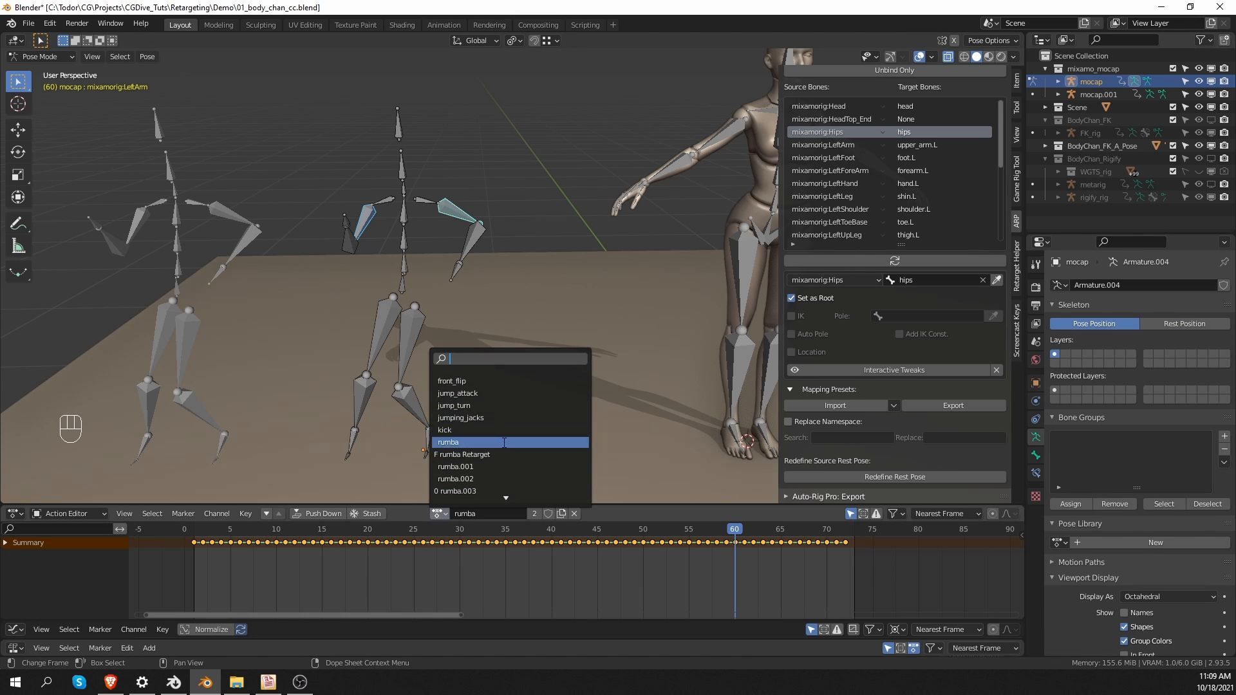
type("jum")
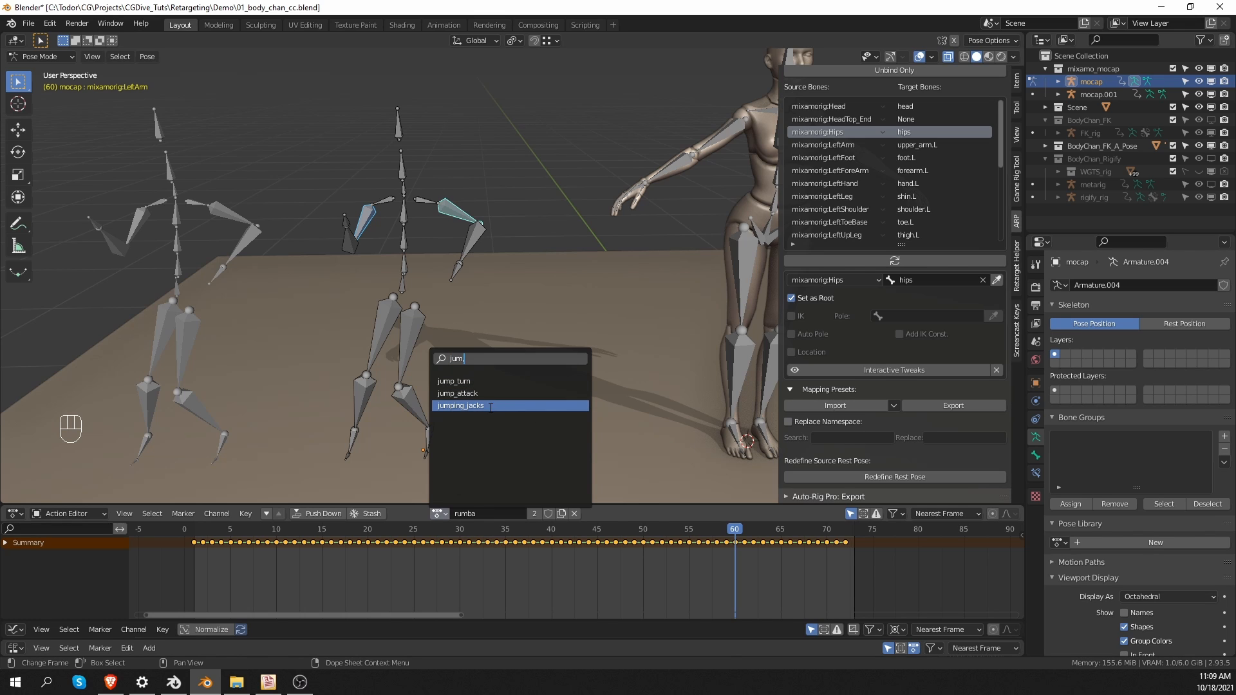
left_click(494, 405)
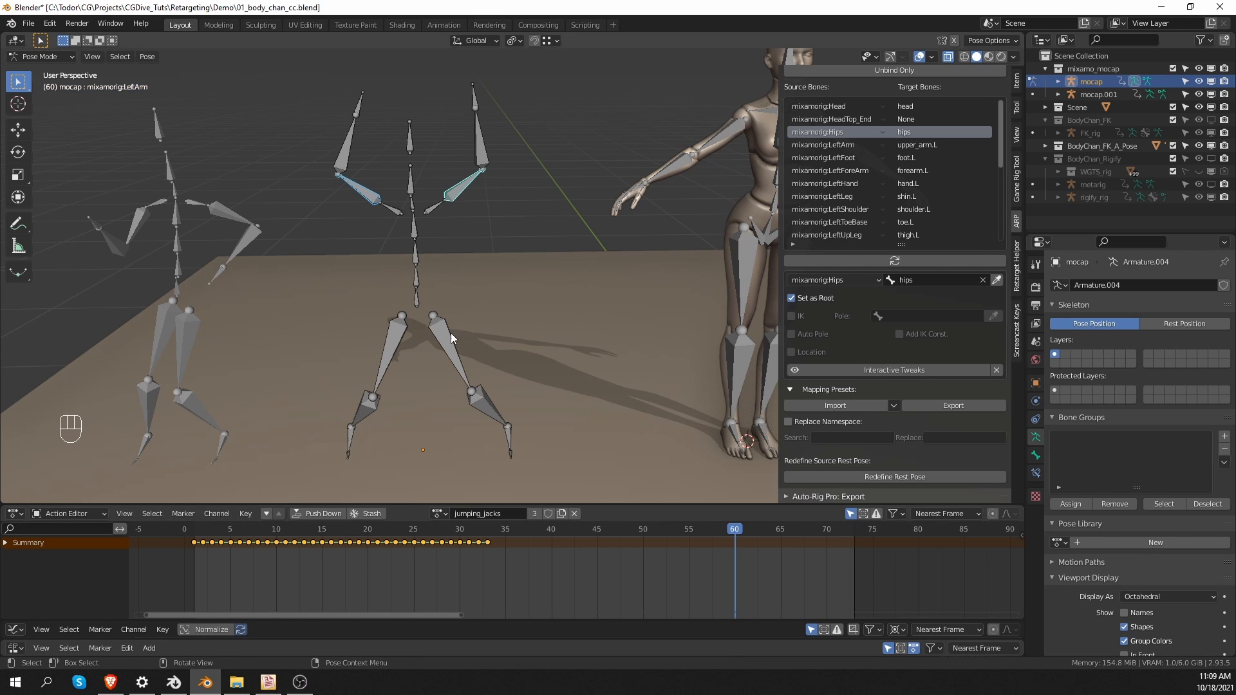
left_click_drag(189, 530, 201, 530)
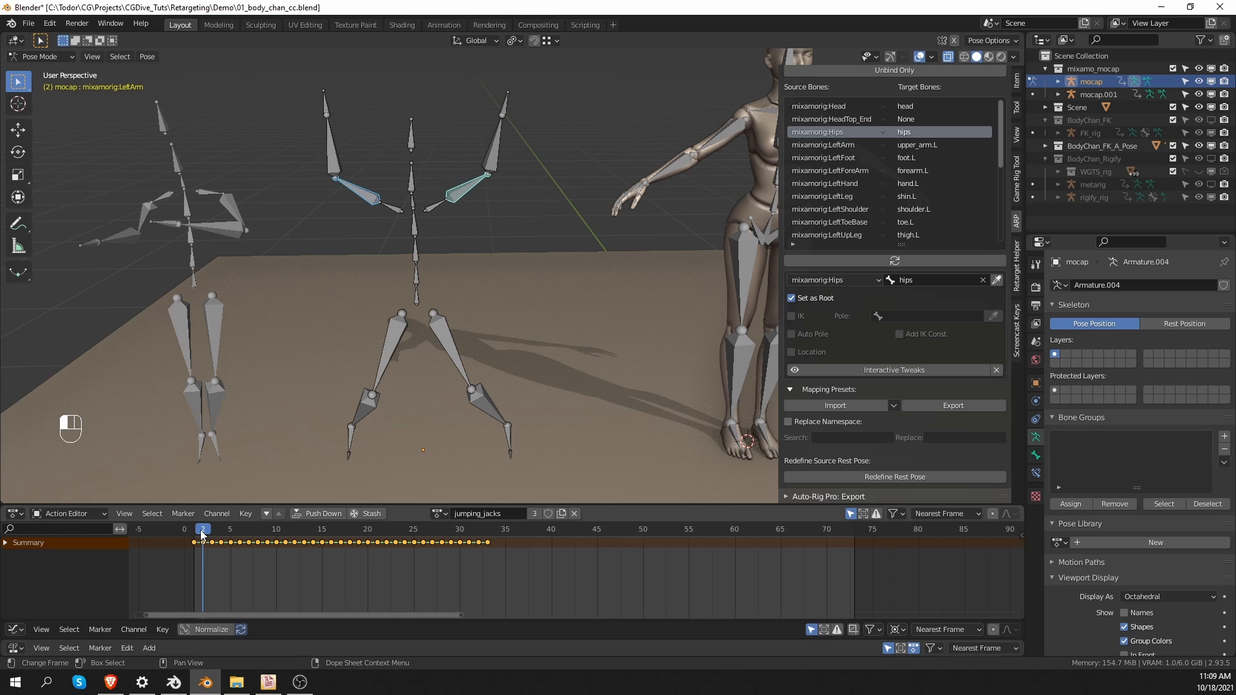
Step: Select mocap.001 in Object Mode and examine its Rest Position before returning it to Pose Position
left_click(217, 205)
key("Tab")
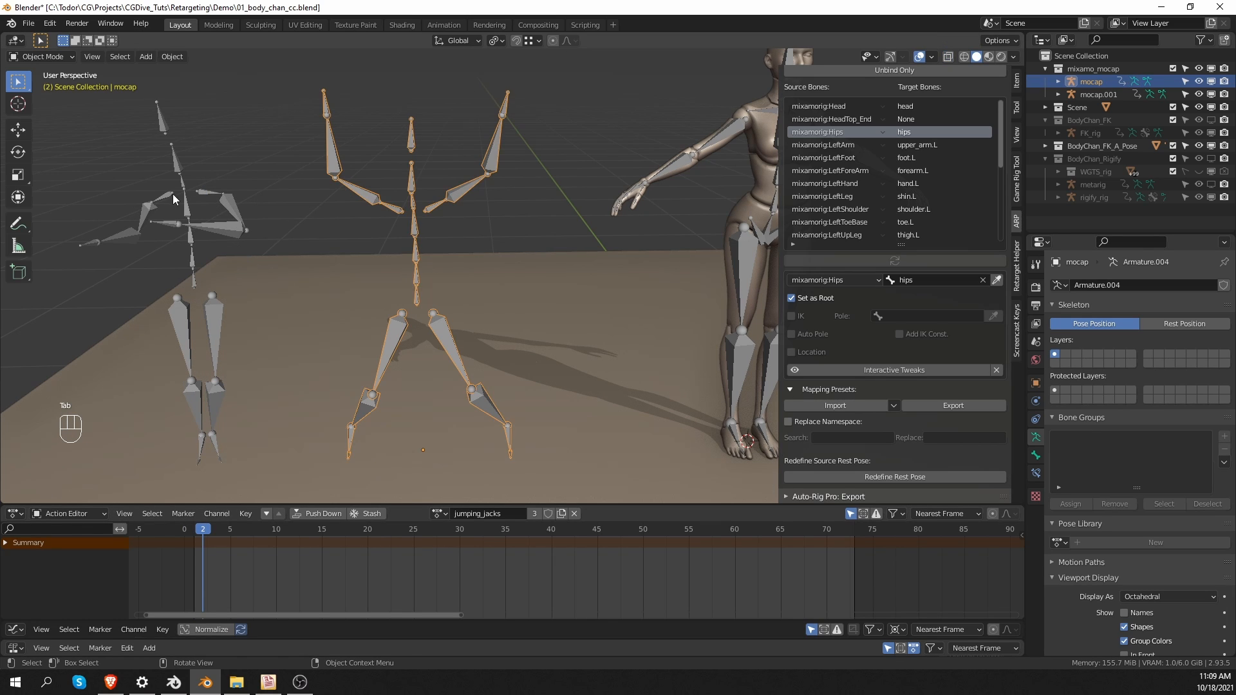
left_click(174, 192)
left_click(1184, 325)
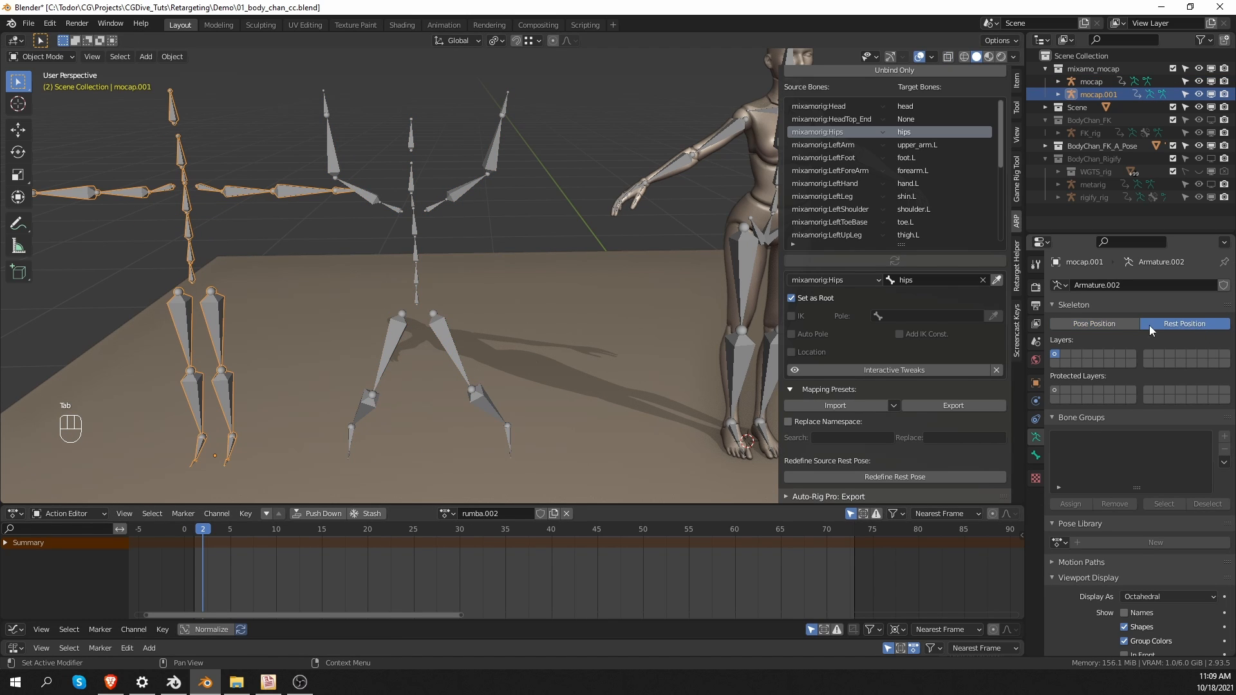
left_click(1106, 326)
Step: Assign the jumping_jacks action to mocap.001 and scrub to frame 16 to compare its arms with mocap's
left_click(440, 513)
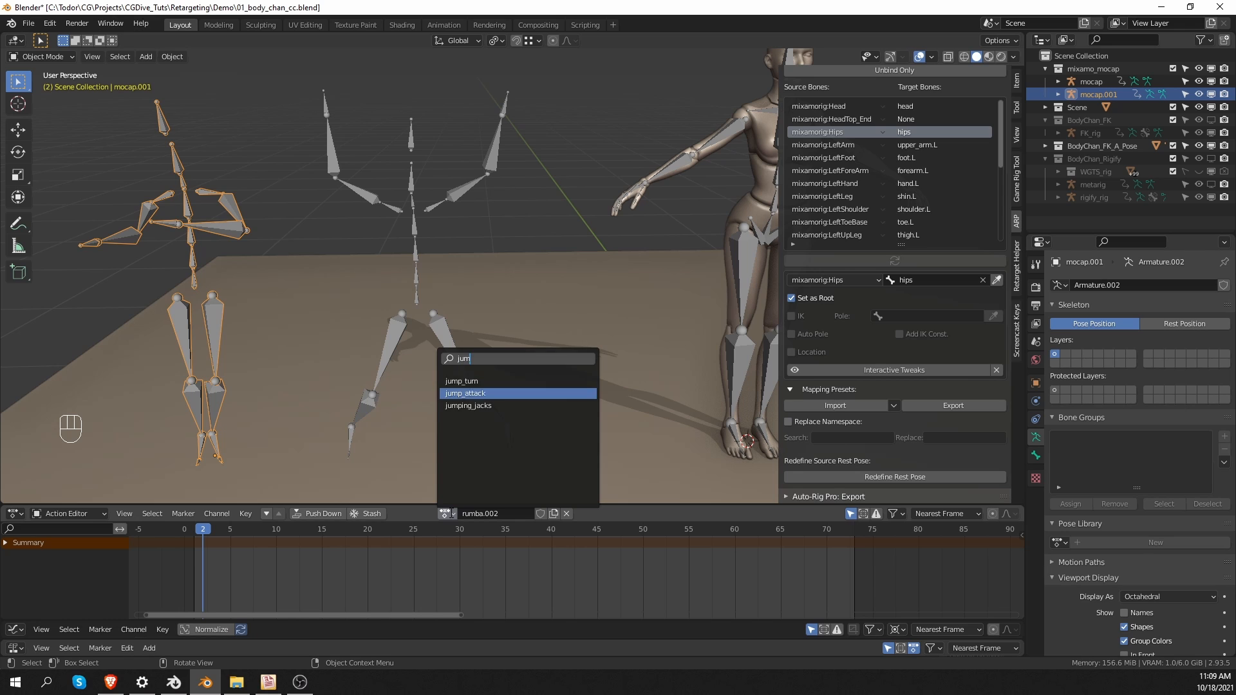
key("Down")
key("Return")
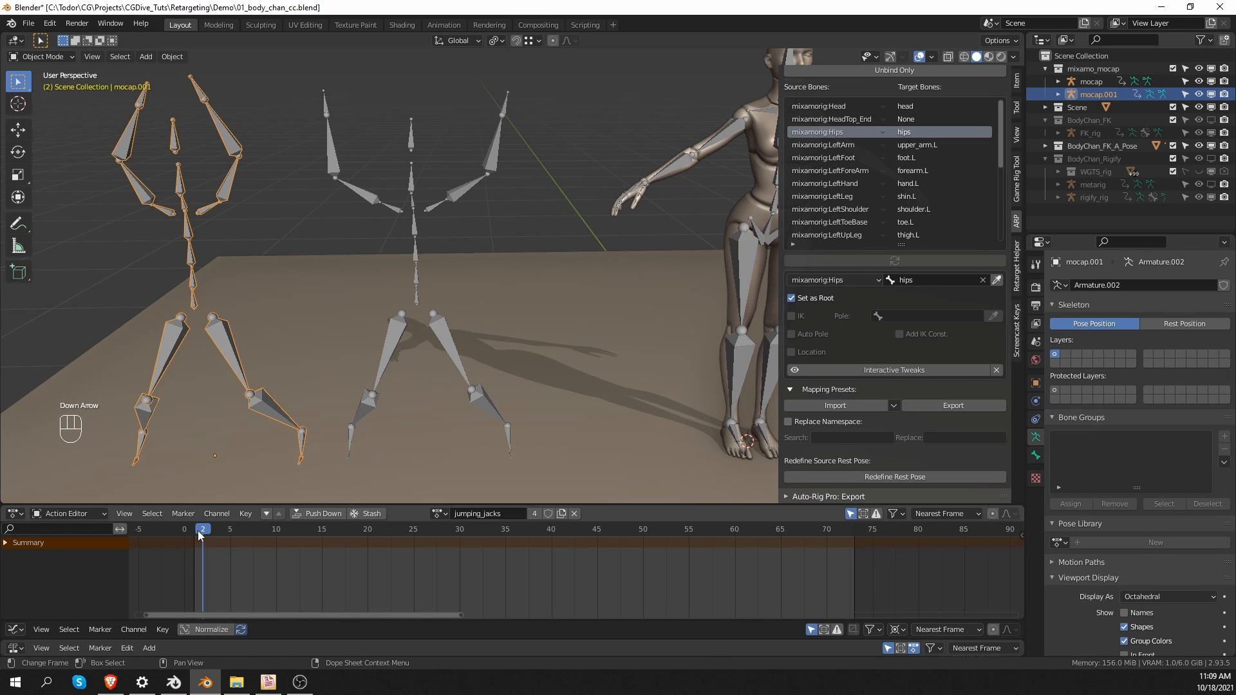
left_click_drag(206, 544, 327, 546)
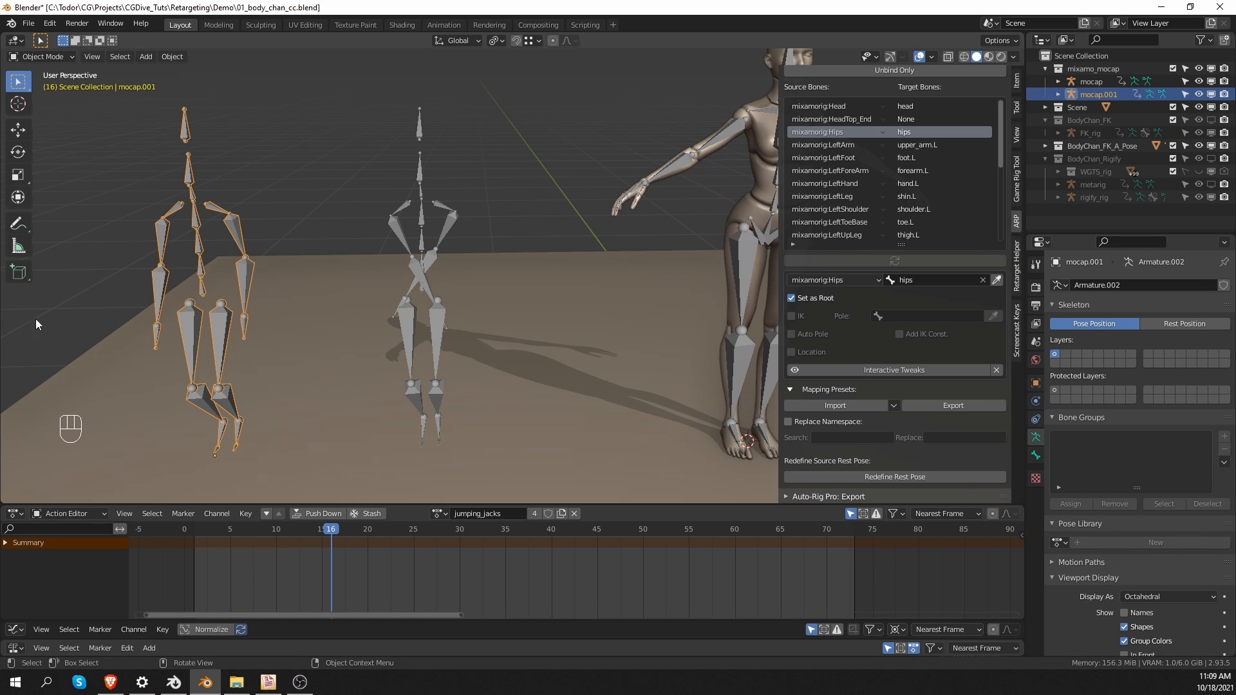
middle_click_drag(239, 172, 243, 168)
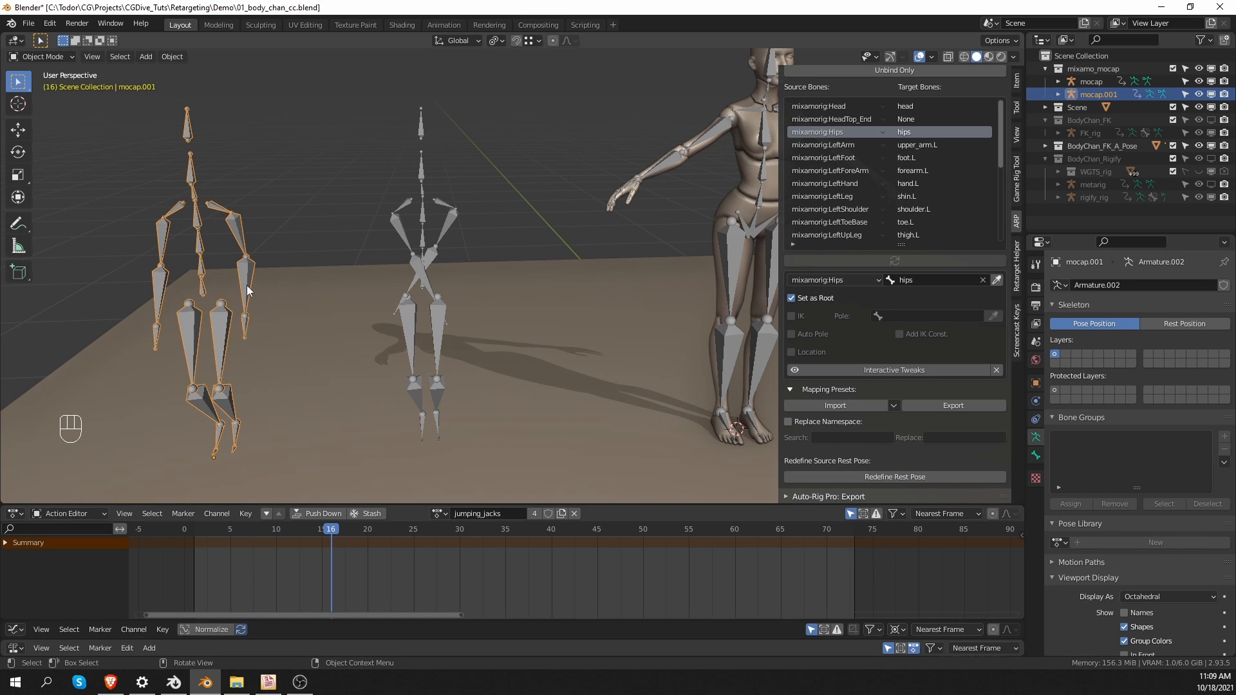
left_click(437, 233)
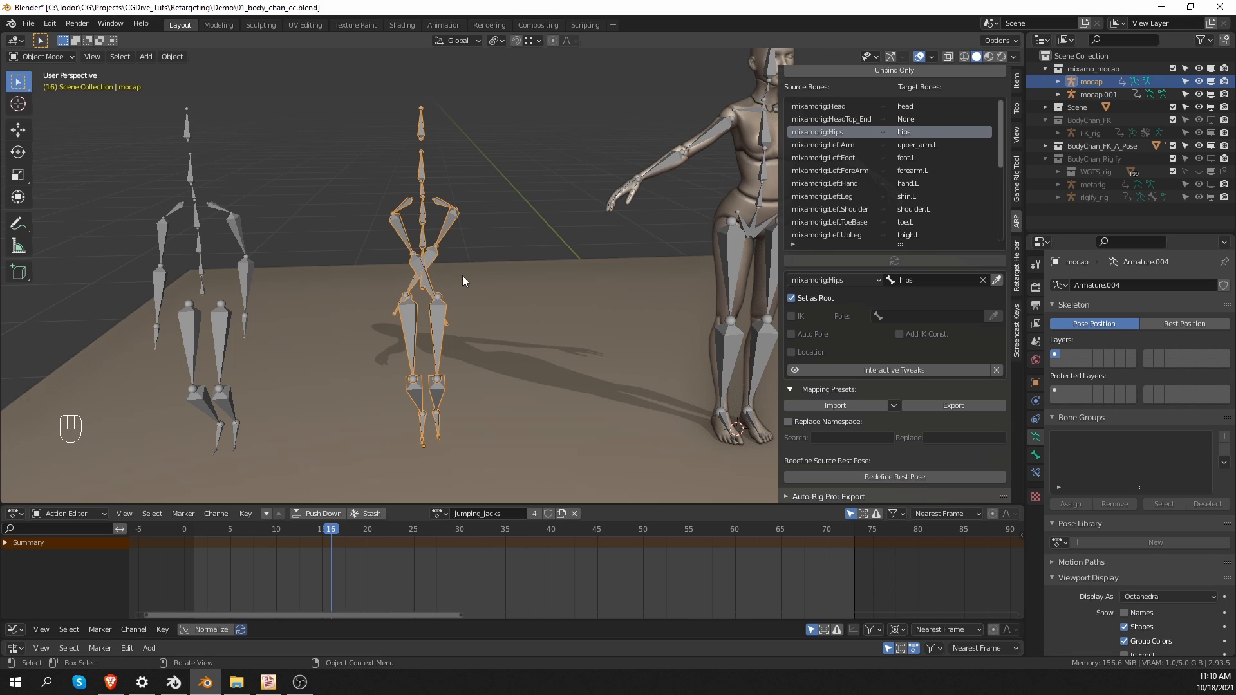
Step: Undo the jumping_jacks assignments on both armatures, going back to the rumba action on mocap
key("ctrl+z")
middle_click_drag(449, 274, 443, 269)
key("ctrl+z")
key("ctrl+z")
key("ctrl+z")
key("ctrl+z")
key("ctrl+z")
key("ctrl+z")
key("ctrl+z")
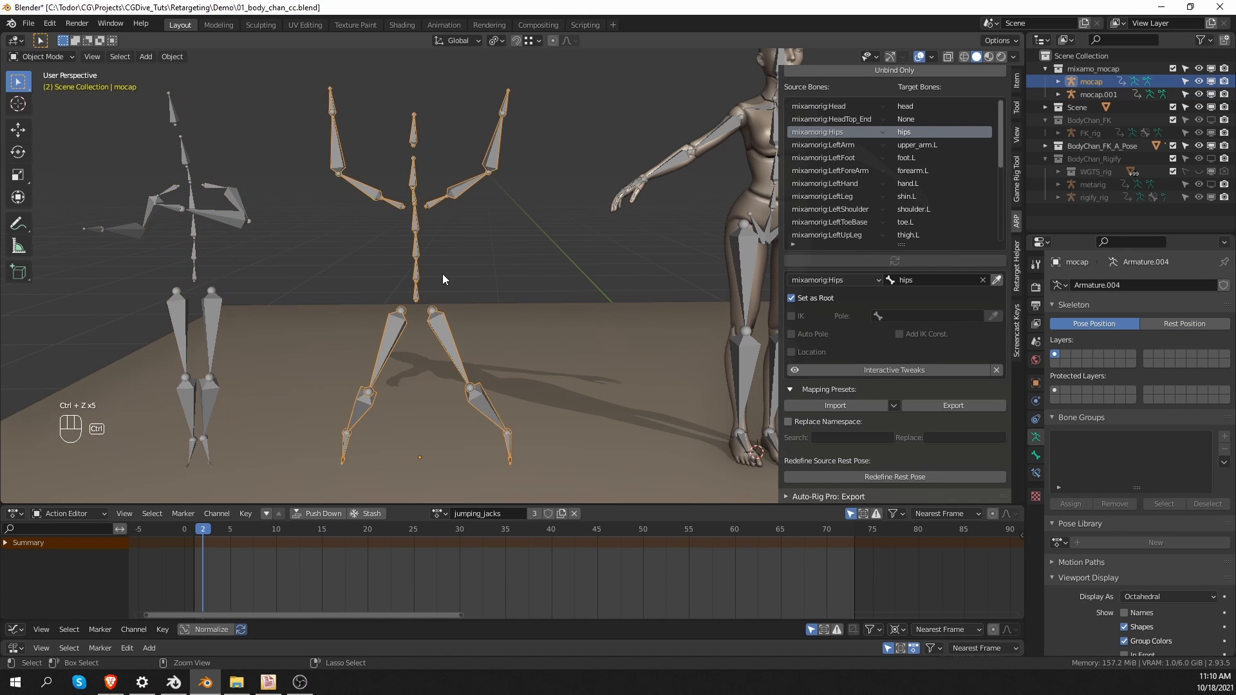
key("ctrl+shift+z")
Step: Put mocap in Object Mode, scrub through its rumba animation, and check its Rest Position against Pose Position
key("Tab")
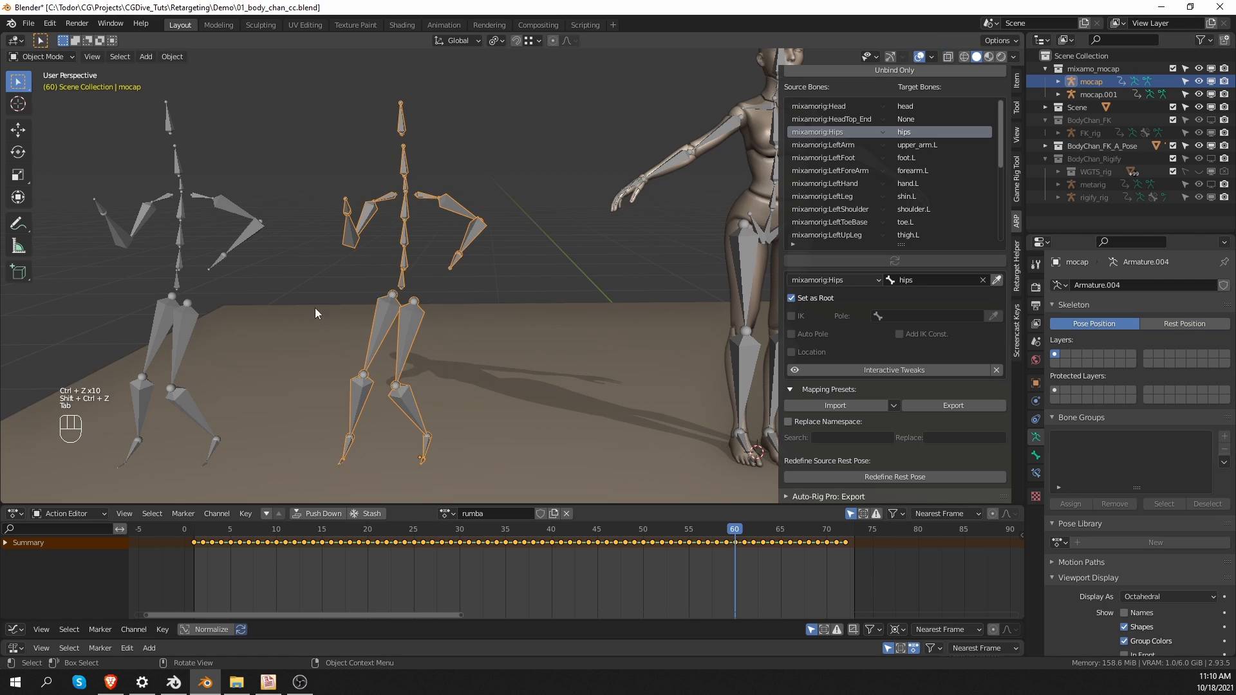
mouse_move(196, 540)
left_mouse_down()
mouse_move(323, 543)
mouse_move(193, 544)
left_mouse_up()
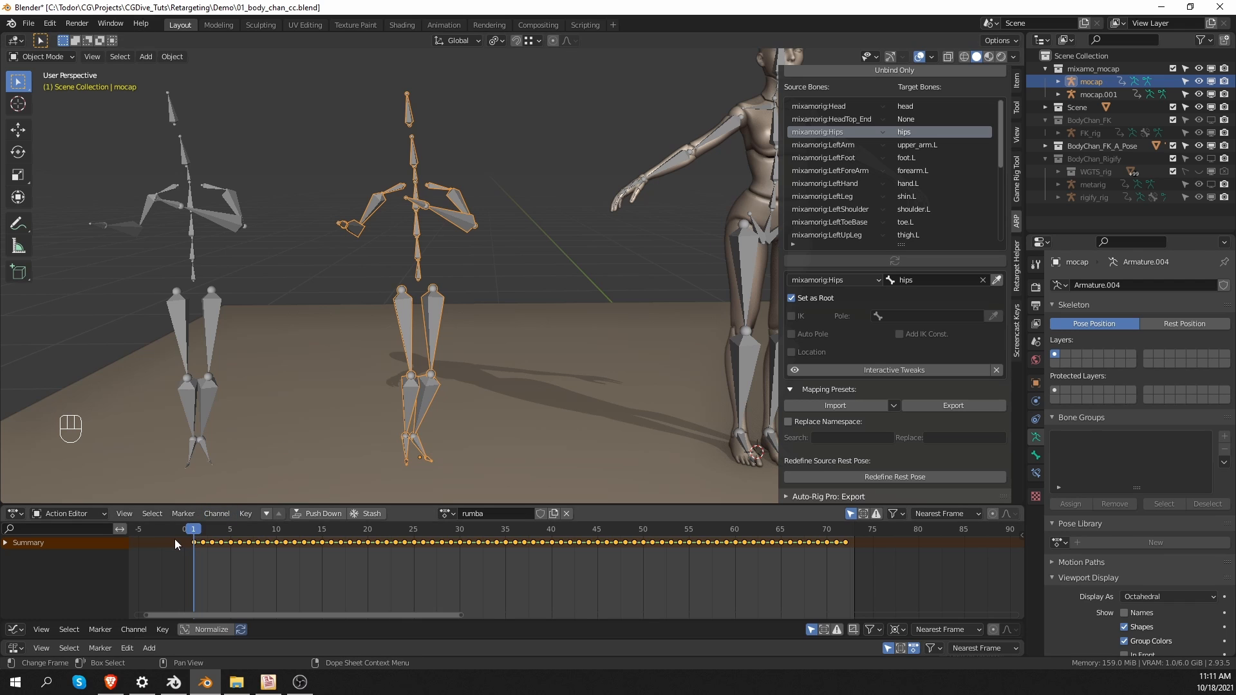
left_click_drag(187, 542, 633, 538)
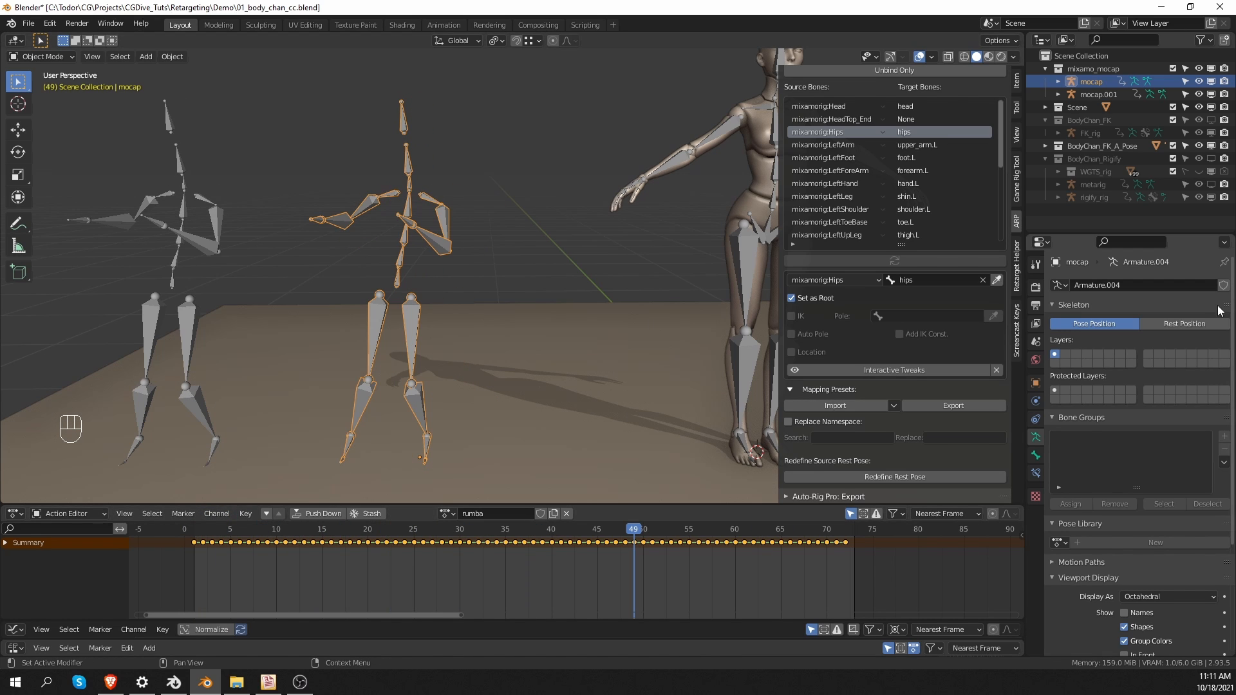
left_click(1196, 326)
left_click(1122, 326)
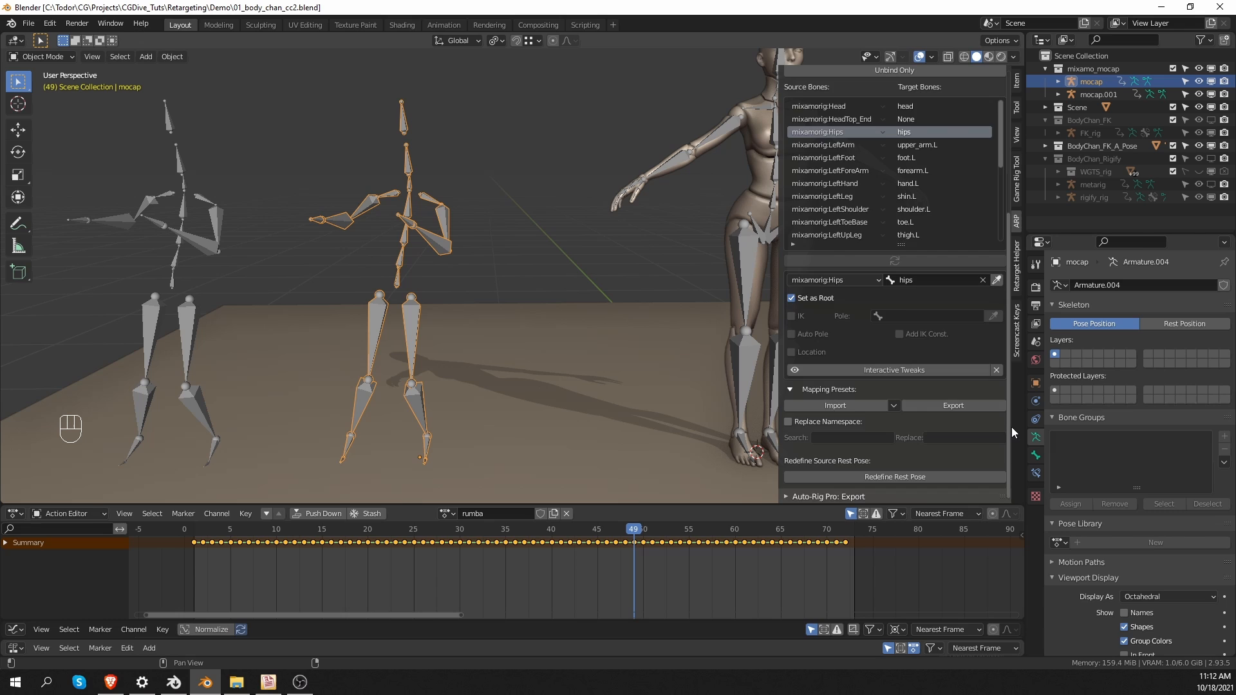
Step: Retarget the mocap animation onto FK_rig_Apose for frames 1 to 72 and play it with the viewport overlays hidden
scroll(1011, 426, "up", 5)
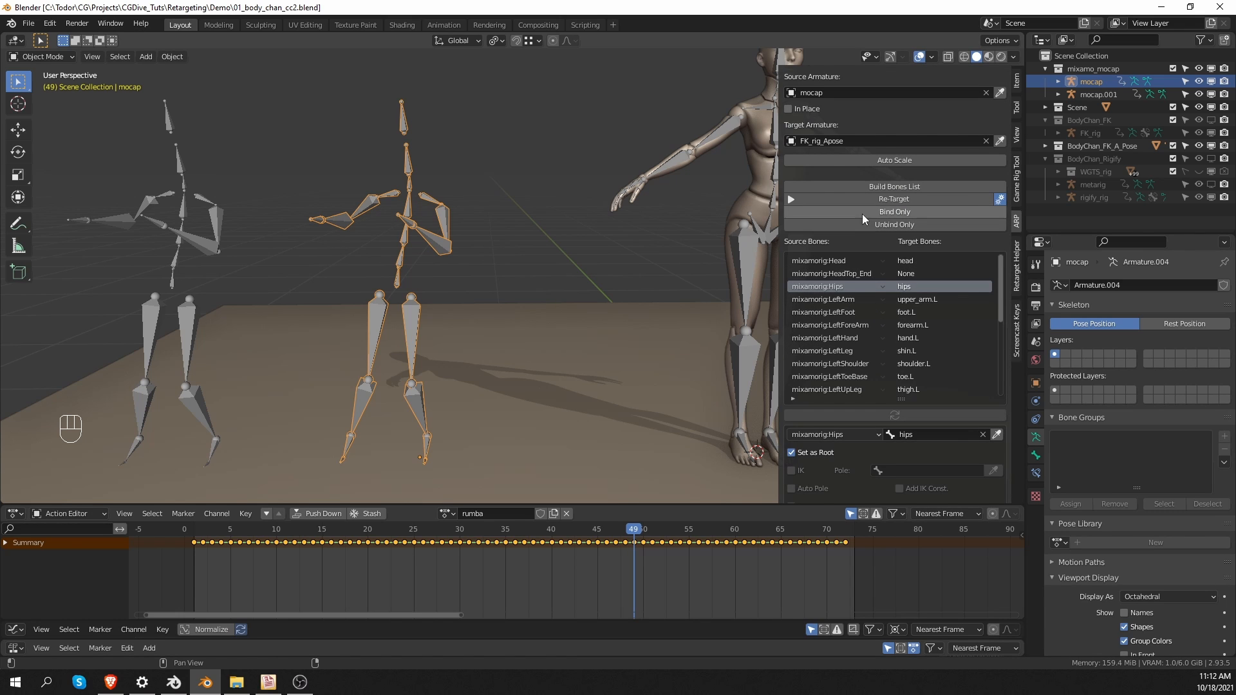
left_click(910, 202)
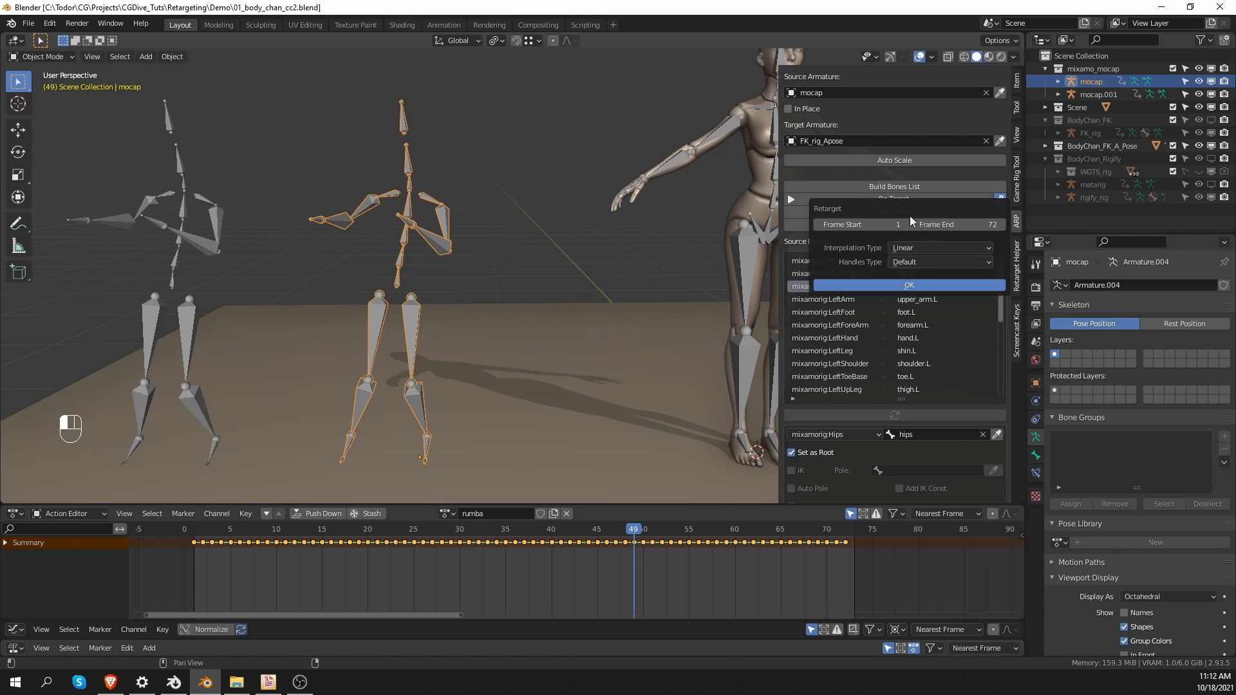
left_click(910, 286)
key("shift+space")
middle_click_drag(763, 312, 618, 270, "shift")
key("z")
middle_click_drag(531, 160, 532, 228, "shift")
scroll(533, 228, "down", 3)
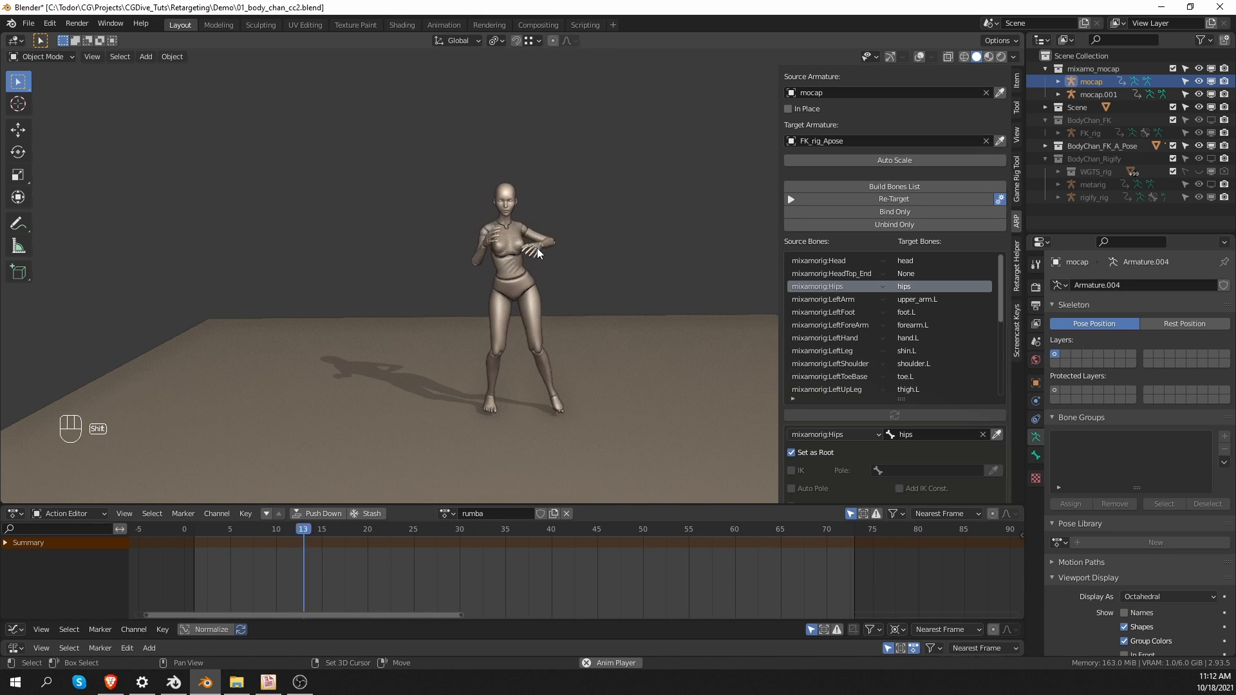
Step: Stop playback, show the overlays, and inspect the retargeted character's feet and legs up close against the mocap armature
key("shift+space")
key("shift+alt+z")
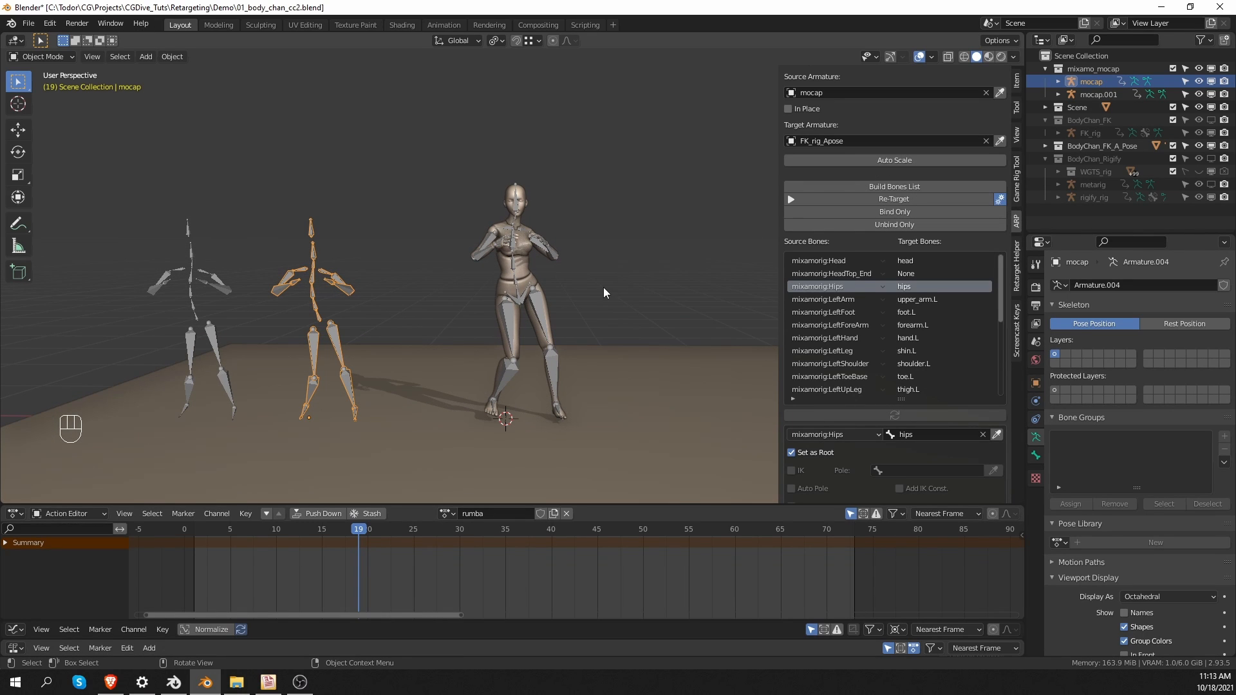
middle_click_drag(597, 400, 558, 456)
scroll(528, 381, "up", 4)
scroll(527, 384, "down", 1)
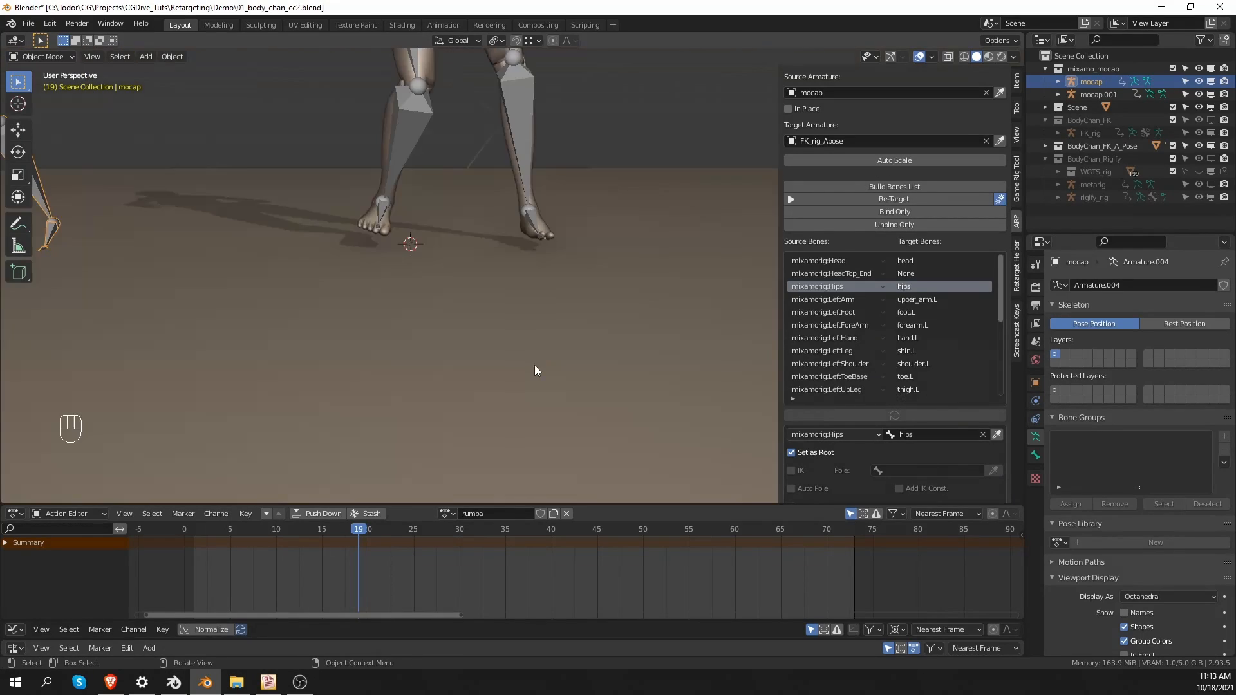
middle_click_drag(534, 365, 536, 390, "shift")
scroll(535, 390, "up", 6)
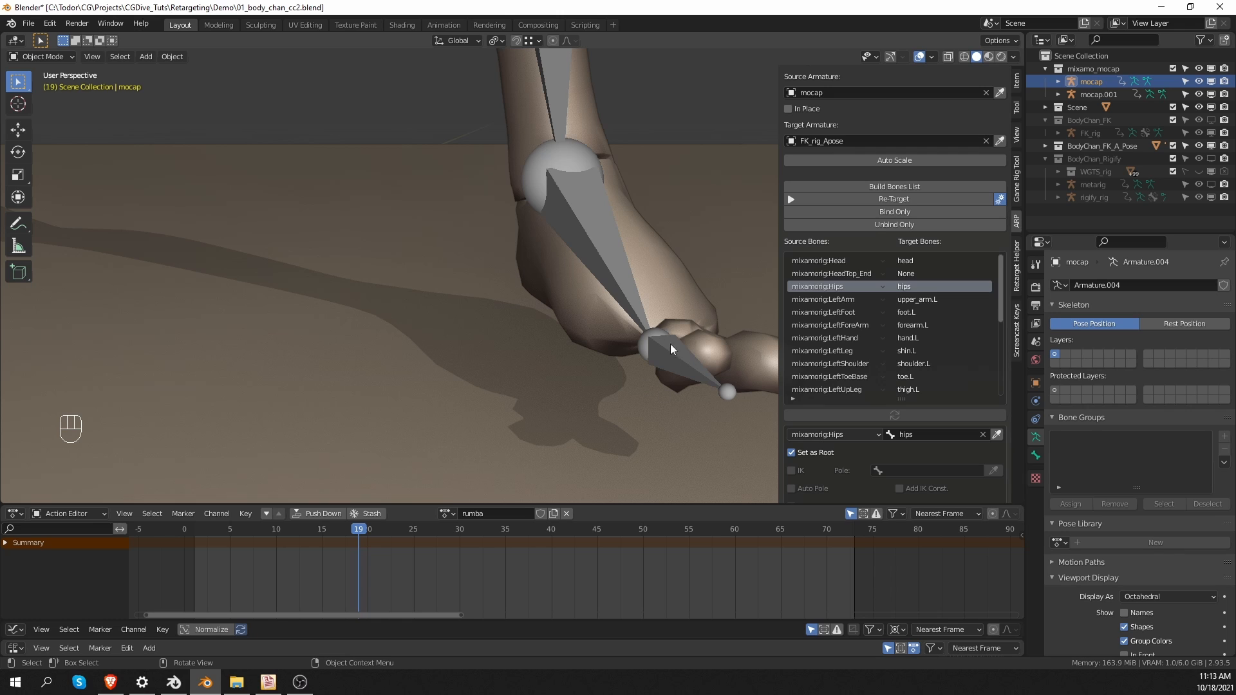
scroll(677, 364, "down", 8)
scroll(577, 144, "up", 3)
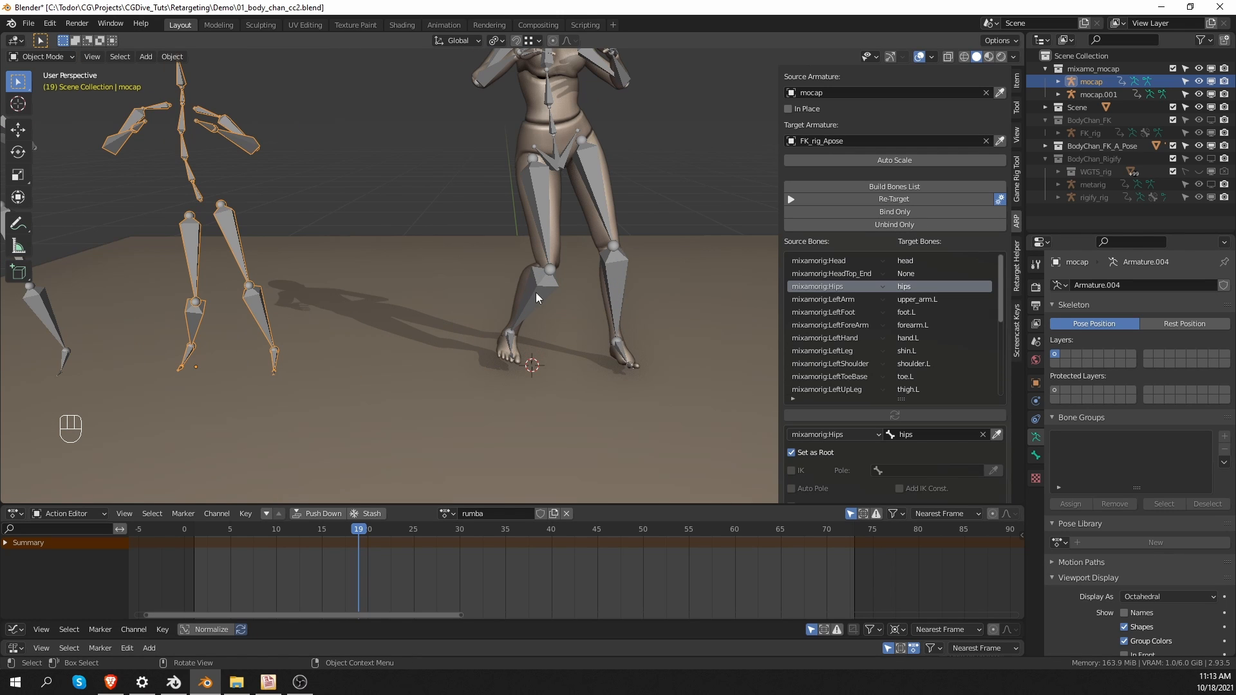
scroll(451, 373, "down", 3)
middle_click_drag(281, 287, 319, 307, "shift")
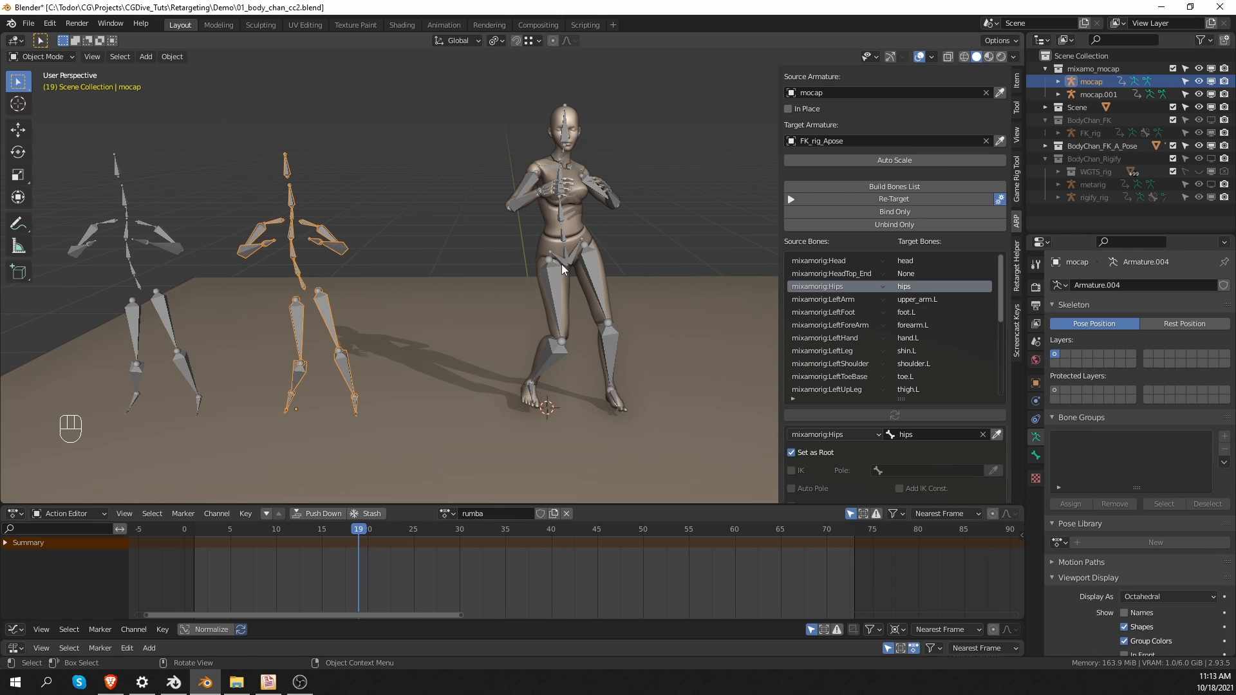
Step: Scale the mocap armature up by about 1.083, retarget onto FK_rig_Apose again, and play the result
key("s")
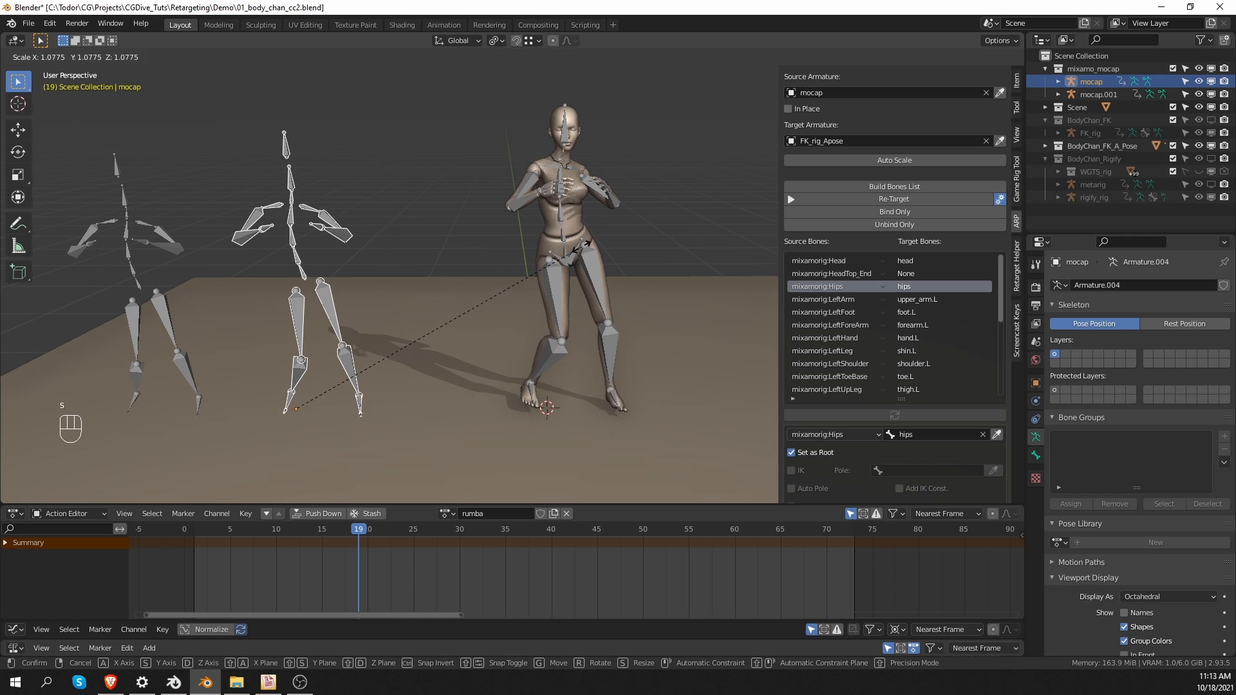
left_click(586, 253)
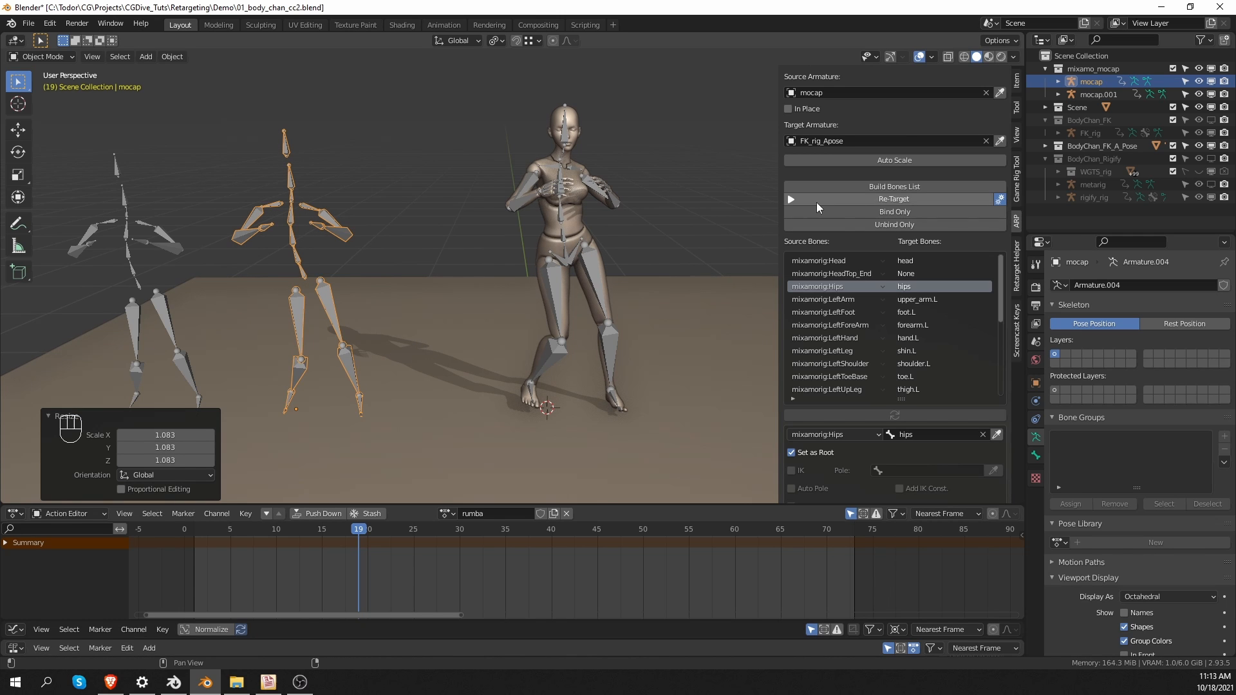
left_click(862, 202)
left_click(852, 282)
key("shift+space")
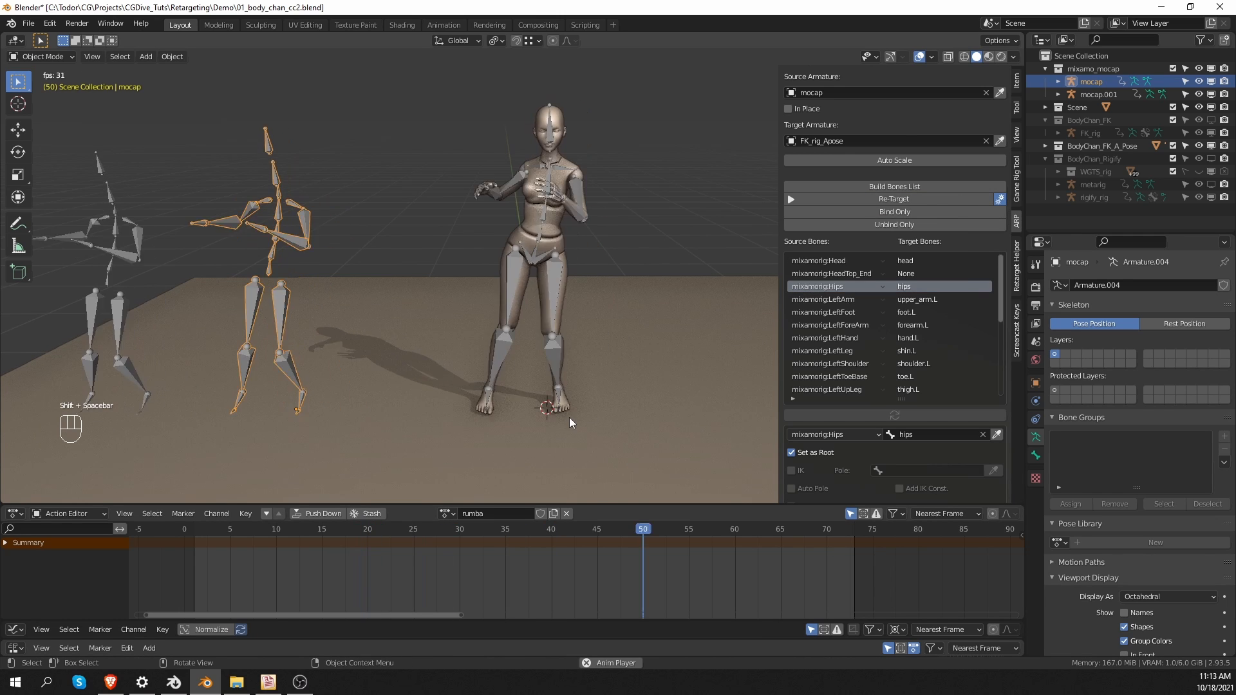
Step: Pause playback and inspect the retargeted character's foot up close against the ground
key("shift+space")
scroll(569, 417, "up", 2)
middle_click_drag(569, 417, 514, 296, "shift")
scroll(514, 295, "up", 4)
scroll(531, 144, "up", 2)
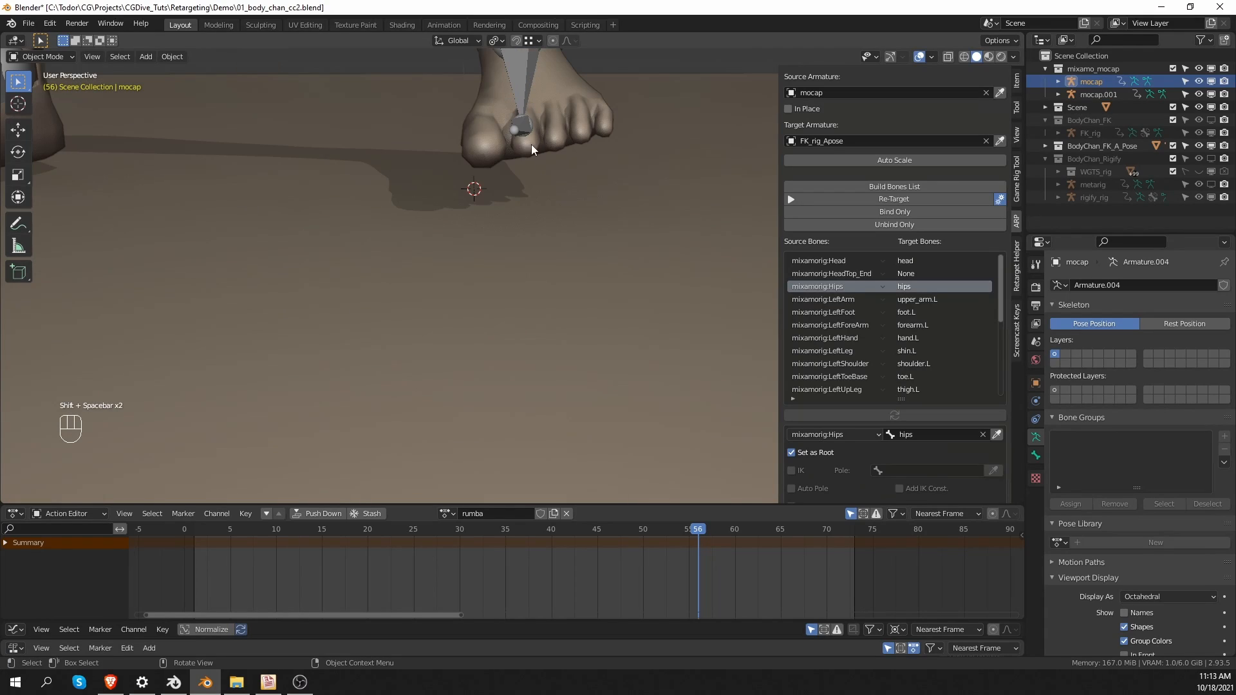
scroll(525, 126, "down", 6)
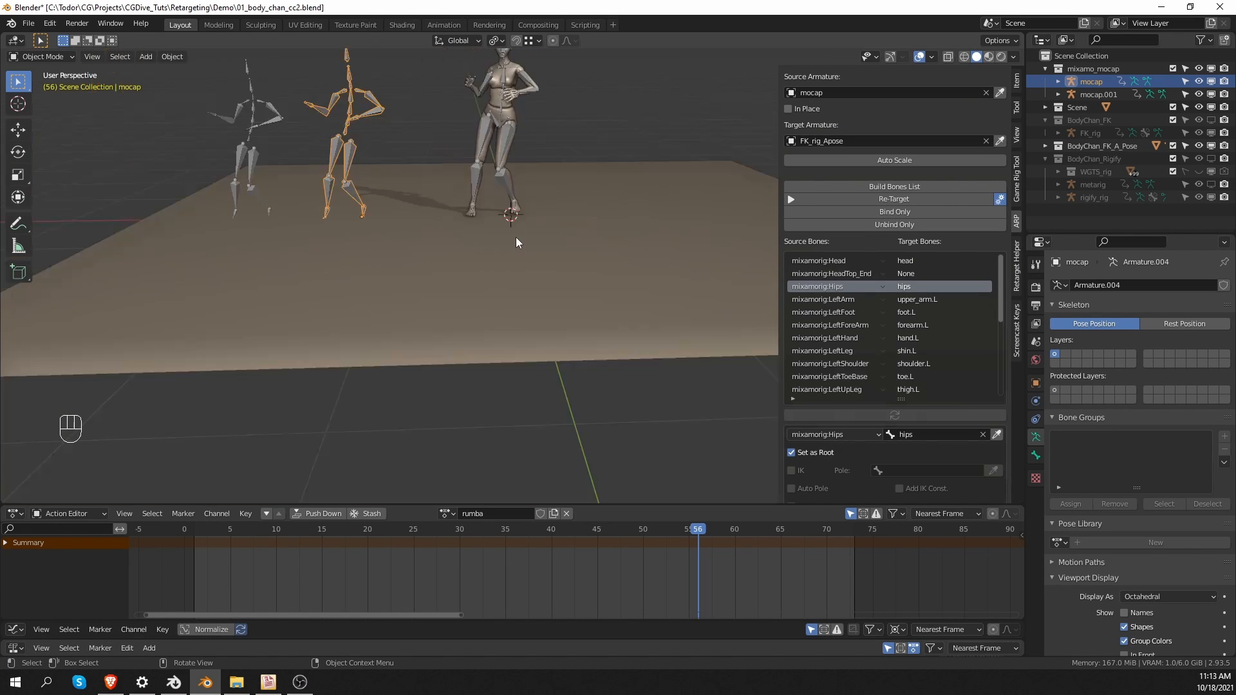
Step: Play the retargeted rumba animation on the whole character with the viewport overlays hidden
scroll(516, 237, "up", 3)
middle_click_drag(516, 237, 564, 314)
key("shift+space")
key("z")
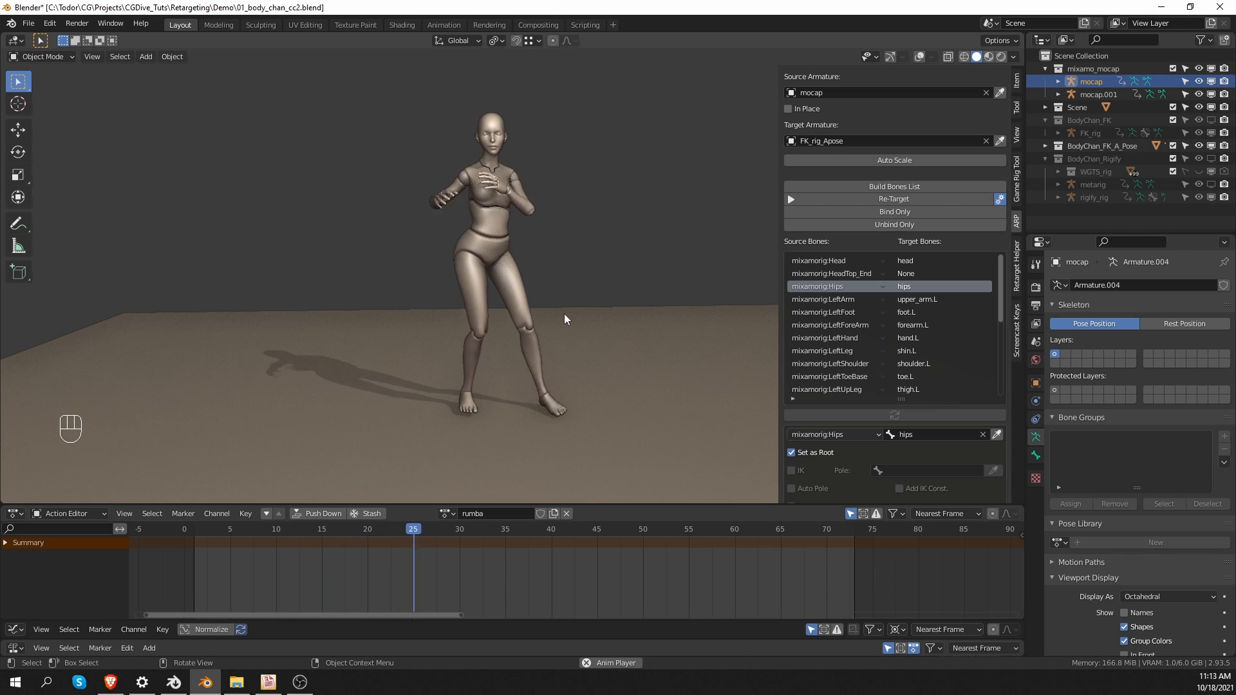
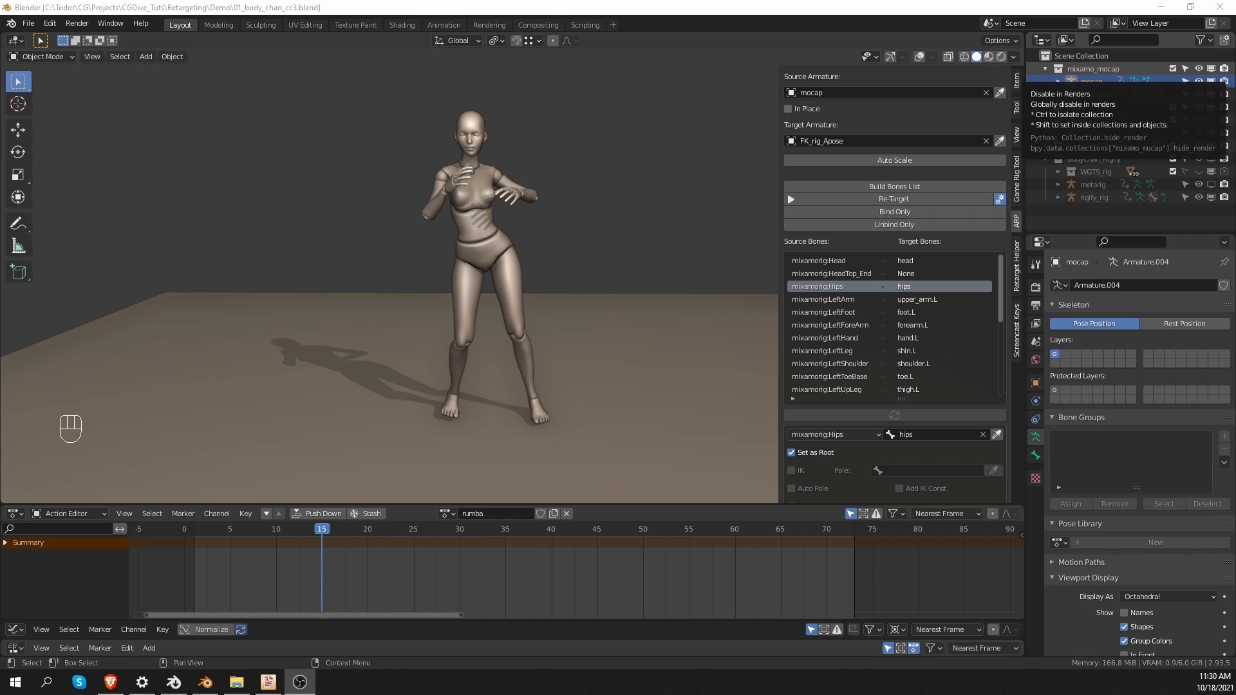
Step: Show the viewport overlays, disable the BodyChan_FK_A_Pose collection in the viewport, and enable BodyChan_Rigify instead
middle_click(561, 293)
key("z")
left_click(588, 229)
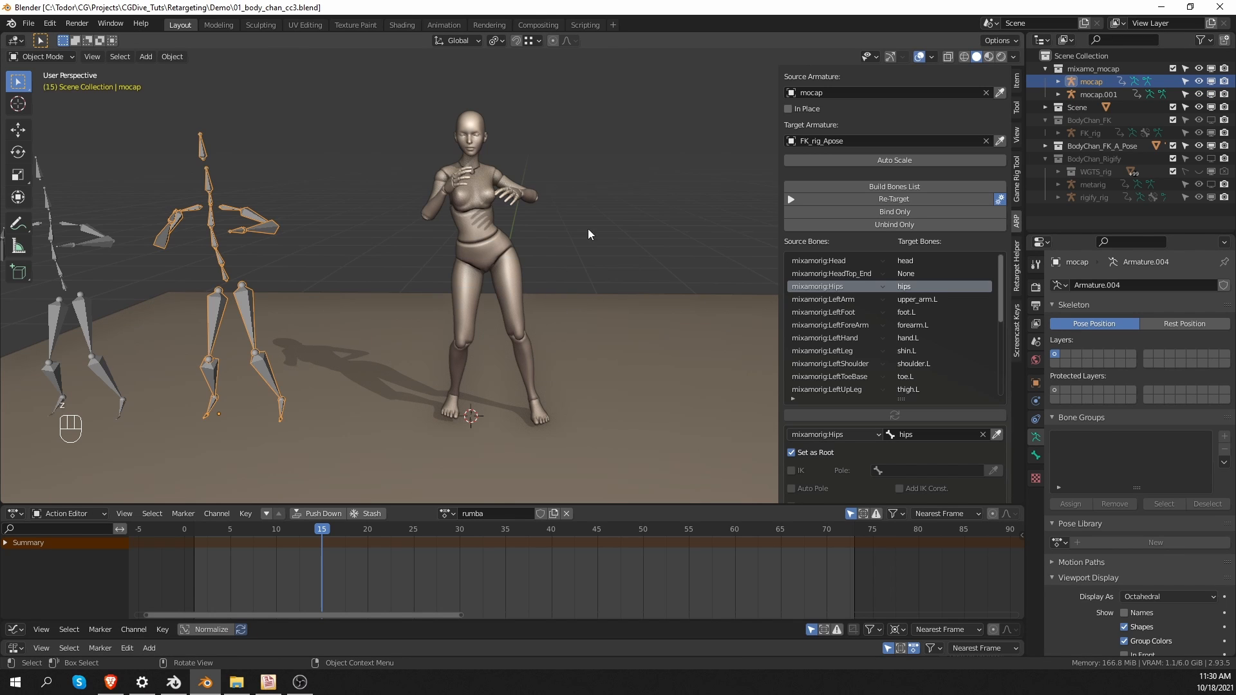
left_click(1210, 146)
left_click(1211, 158)
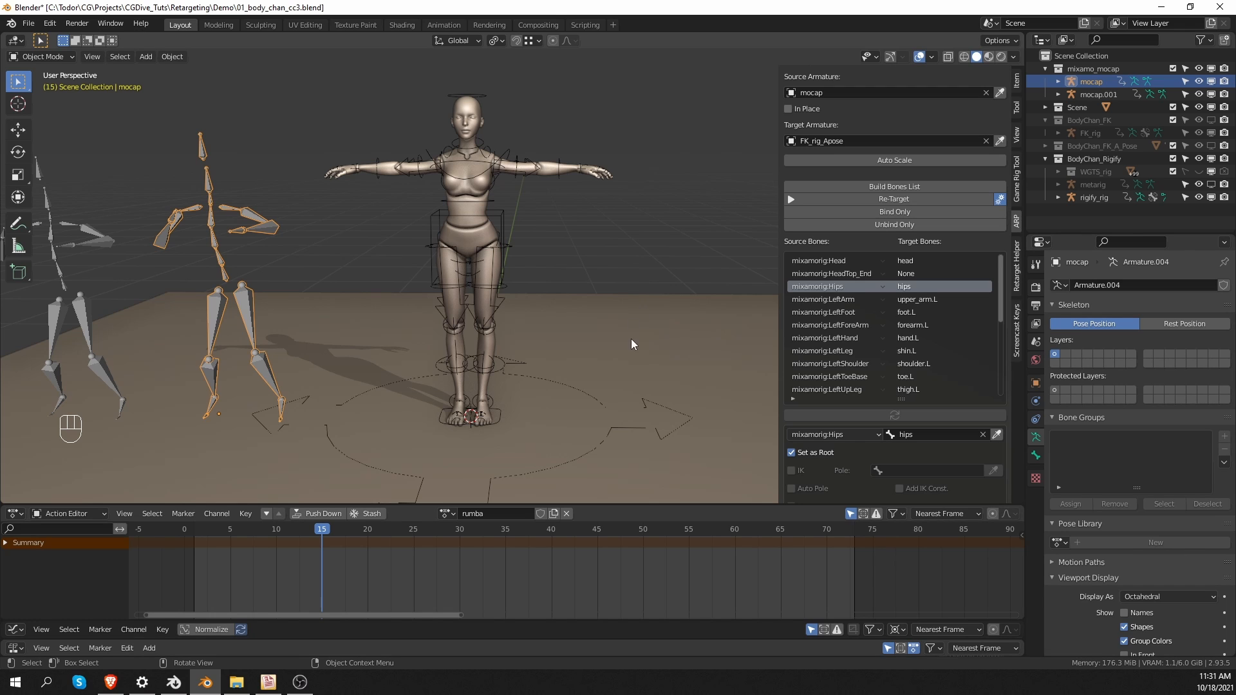
Step: Set the metarig's Rigify rig name to rigify_rig, generate the rig over the existing one, and put it in Pose Mode
left_click(522, 164)
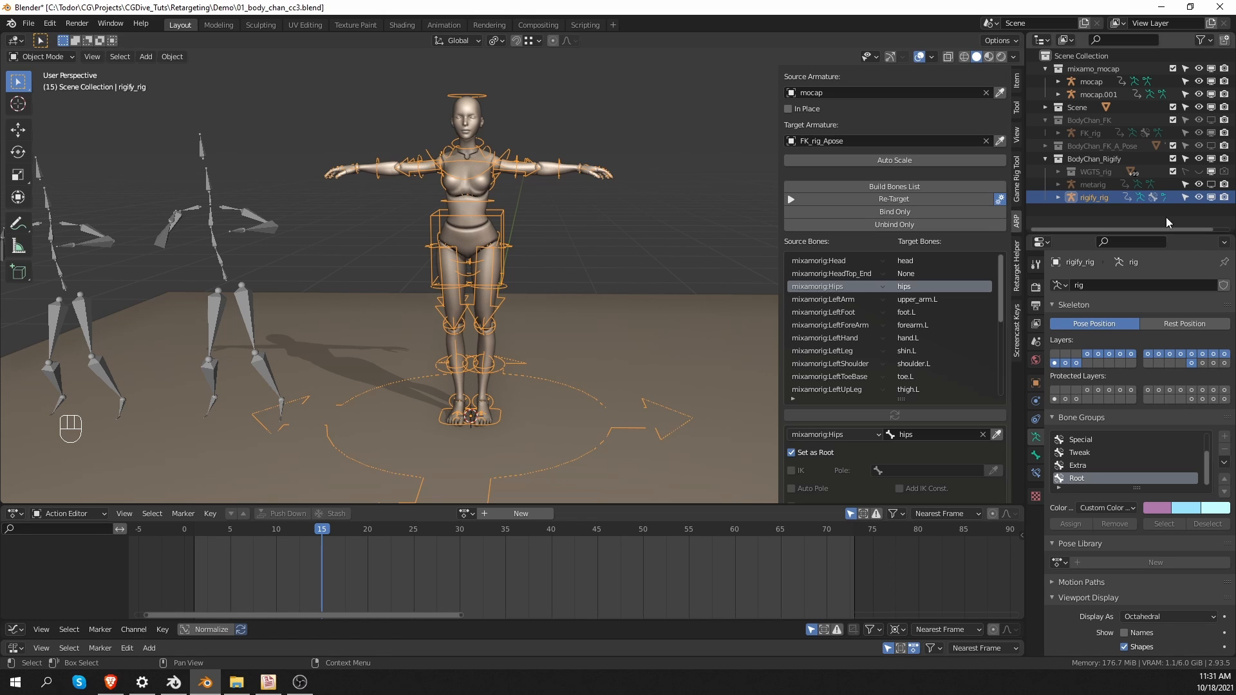
left_click(1123, 184)
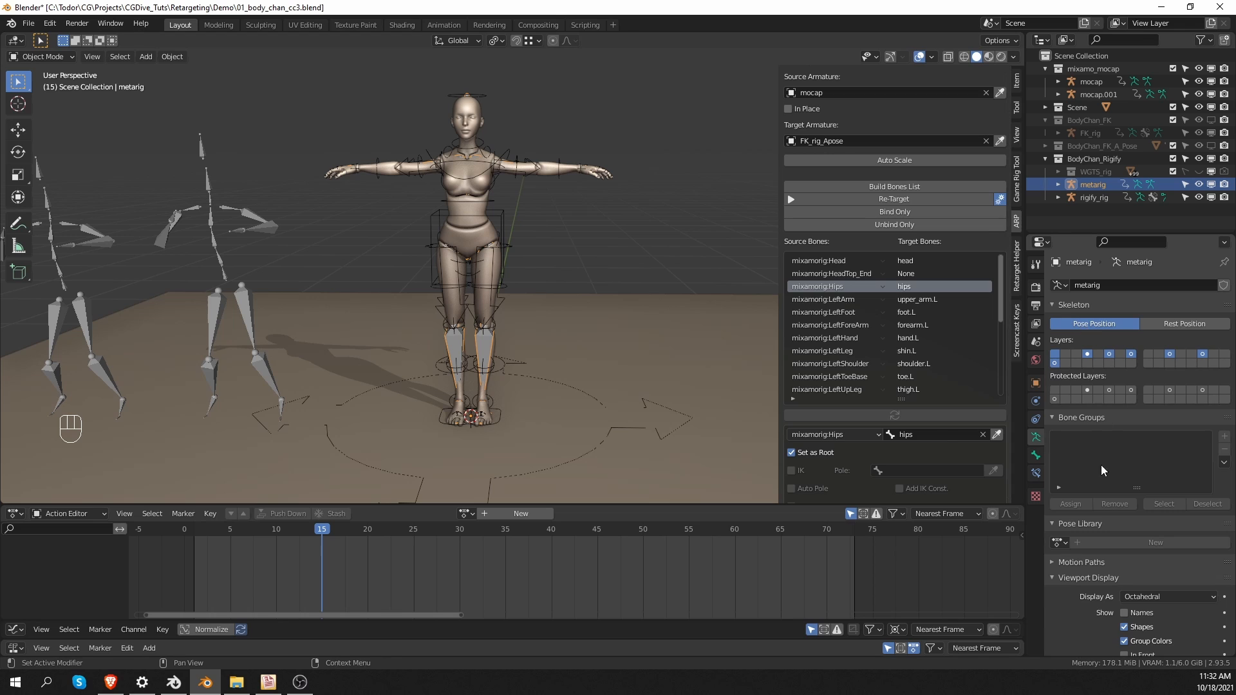
scroll(1105, 416, "down", 5)
scroll(1105, 416, "down", 3)
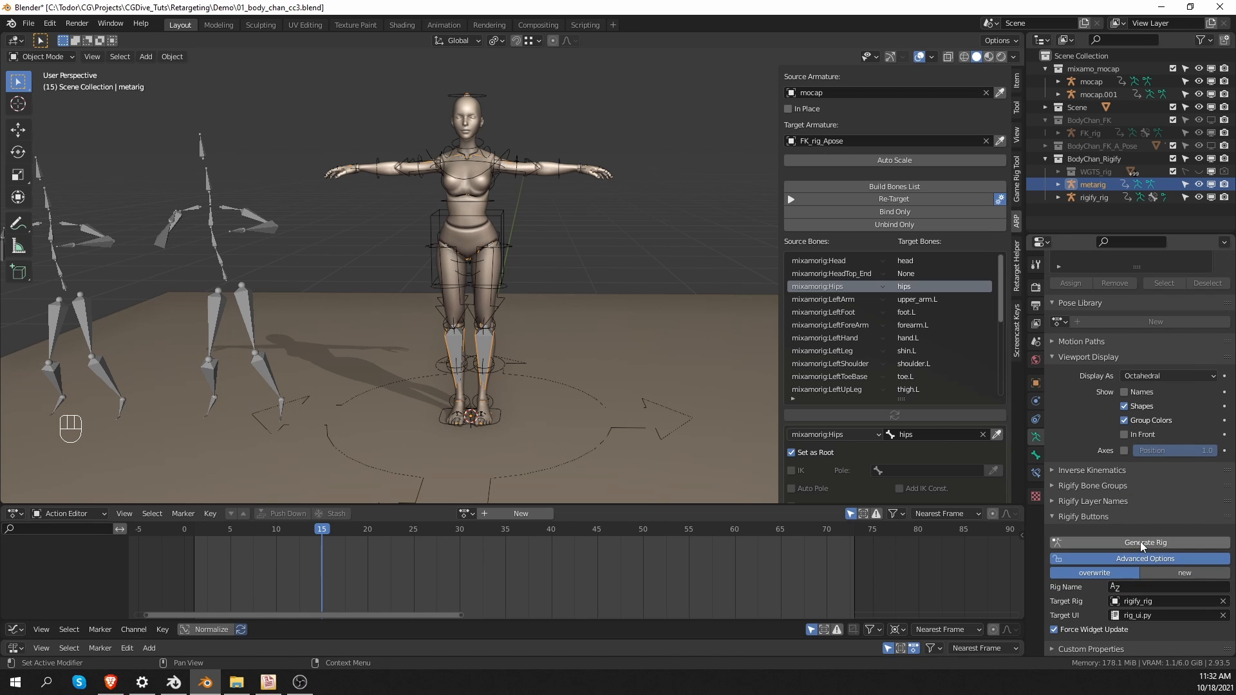
key("ctrl+c")
key("ctrl+v")
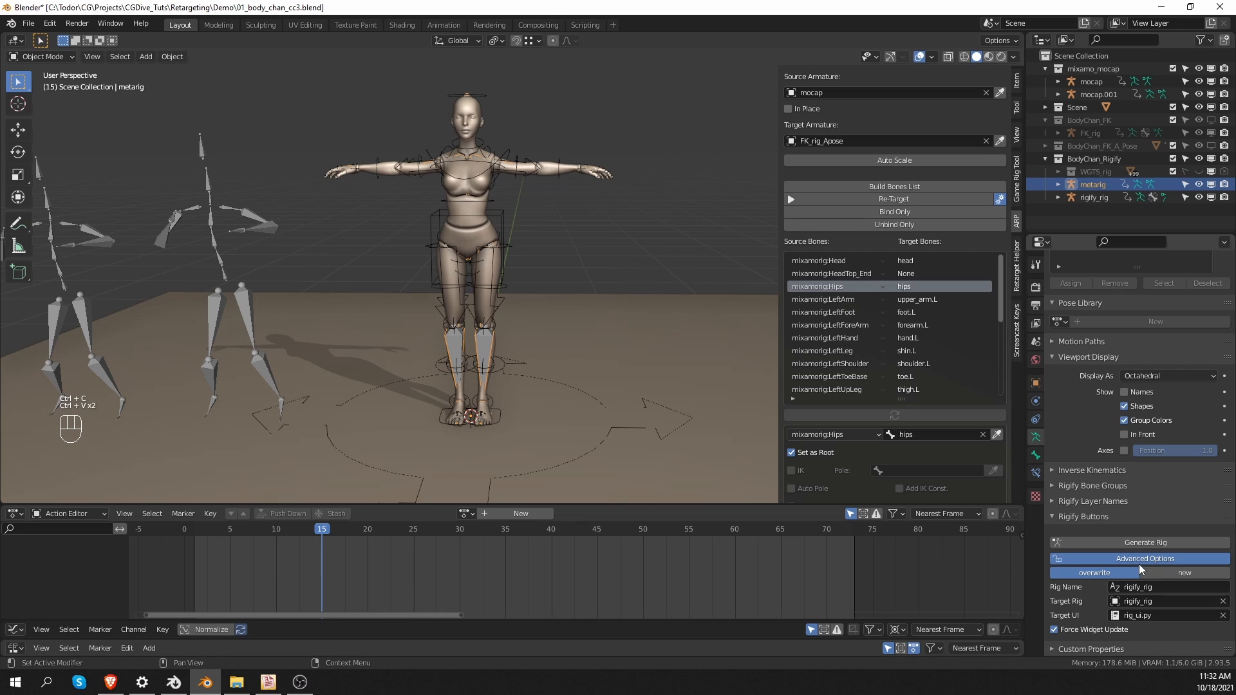
key("ctrl+v")
left_click(1145, 542)
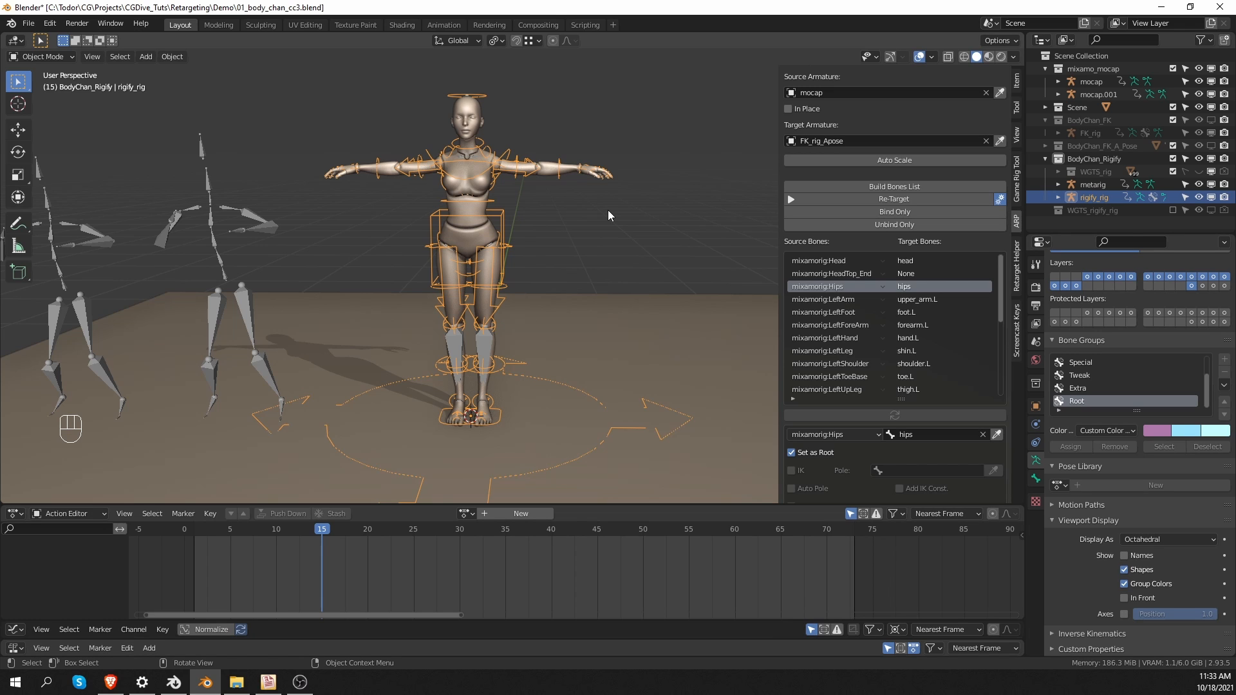
key("Tab")
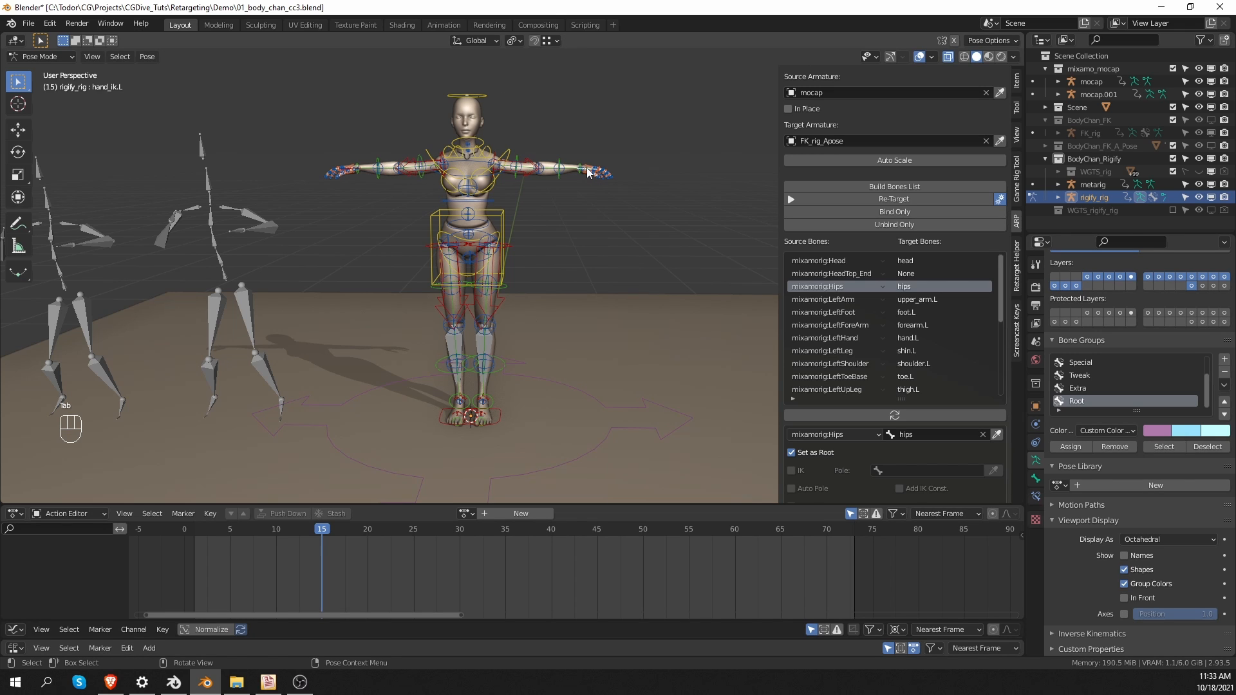
Step: Try out the IK controls by moving and rotating hand_ik.L and moving foot_ik.L, and undo the foot move
key("g")
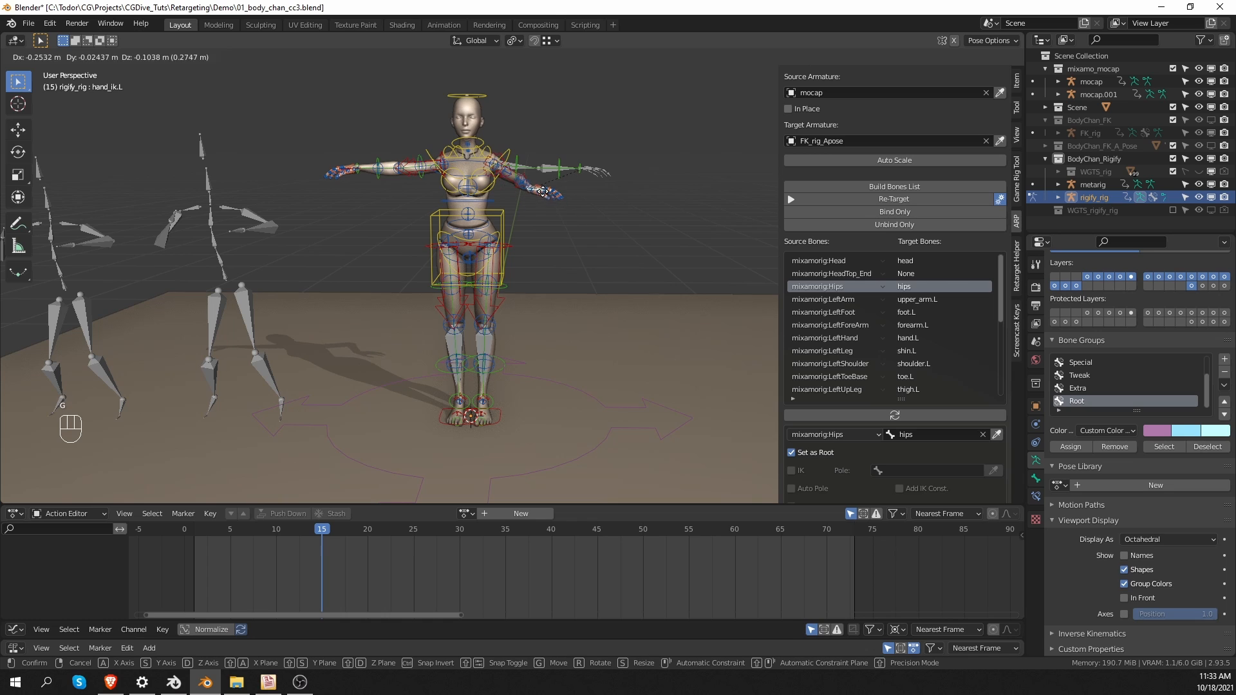
left_click(543, 191)
key("r")
left_click(514, 365)
left_click(504, 419)
key("g")
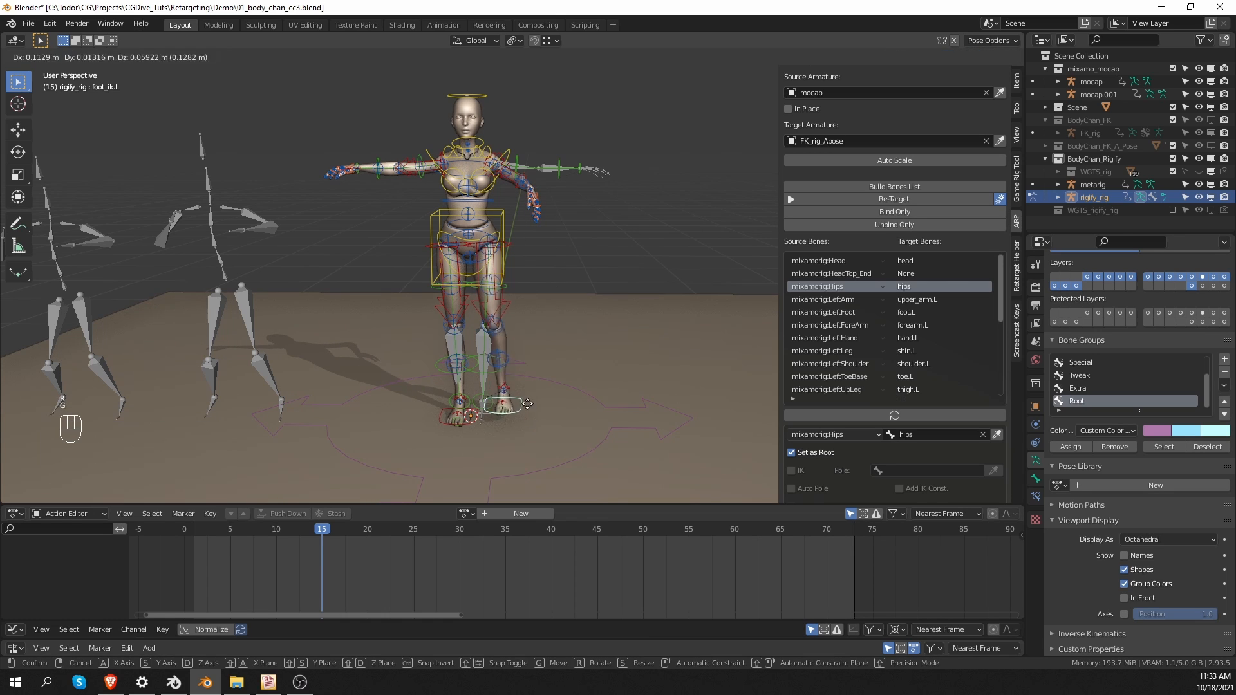
left_click(527, 404)
key("ctrl+z")
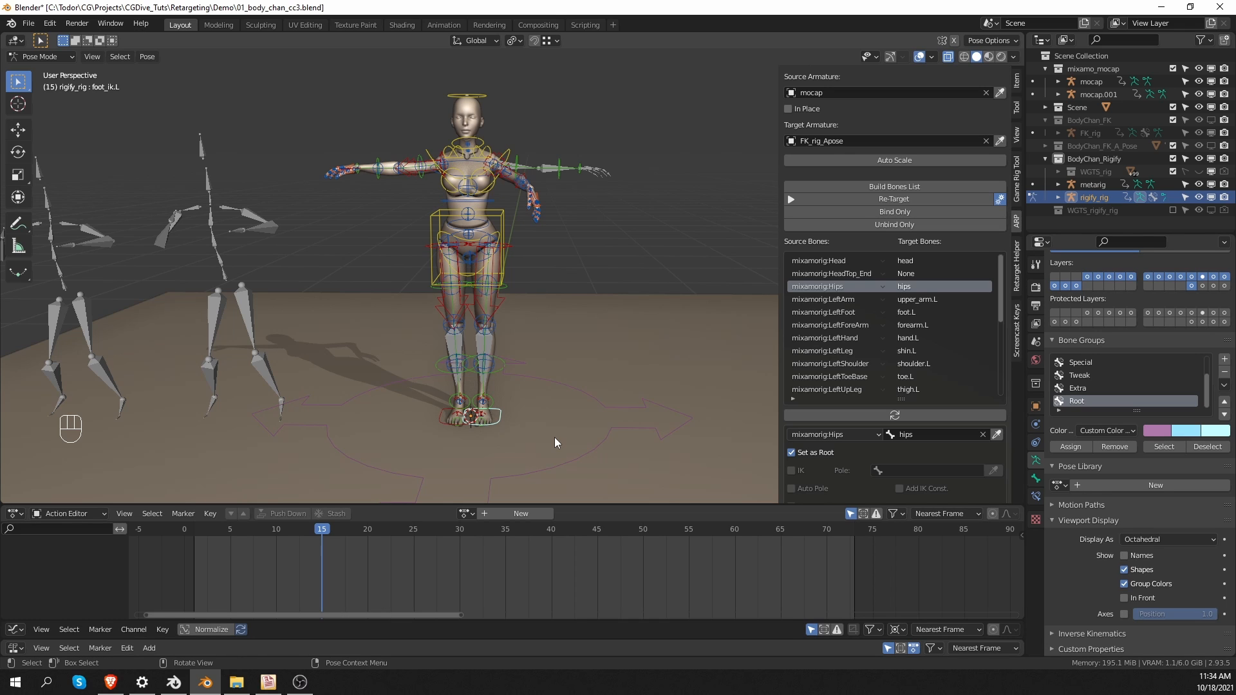
Step: Clear all pose transforms on every bone of rigify_rig
key("a")
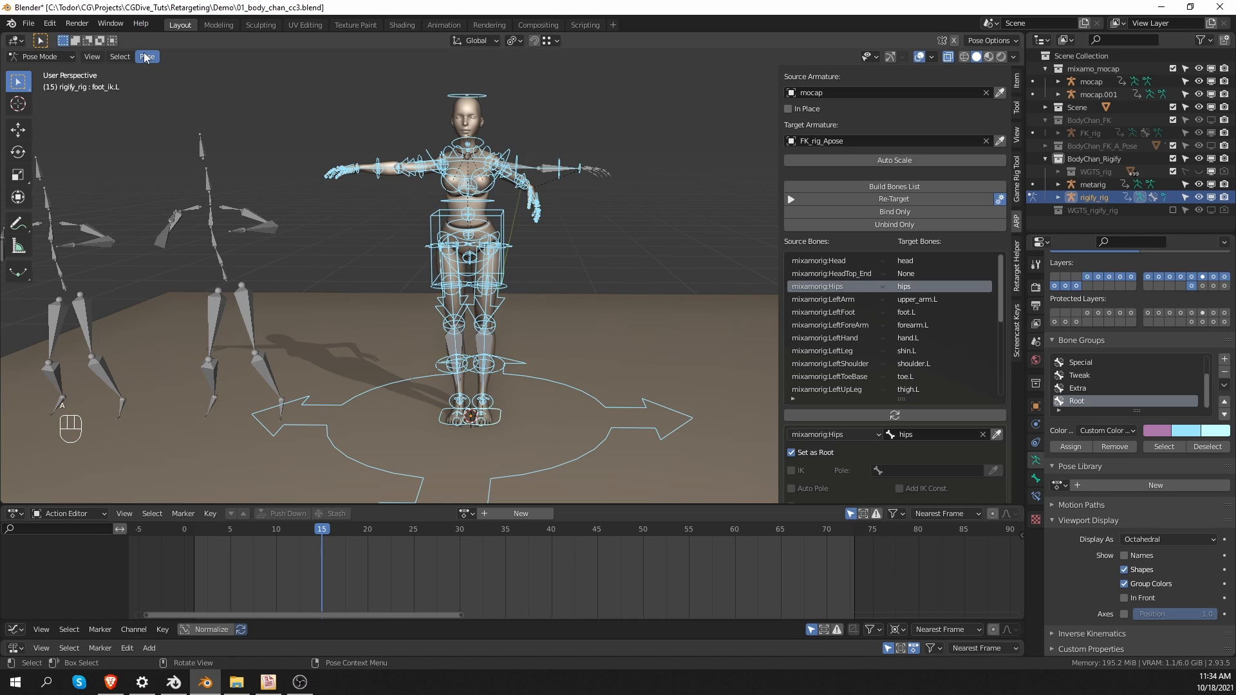
left_click(147, 56)
mouse_move(212, 84)
left_click(355, 84)
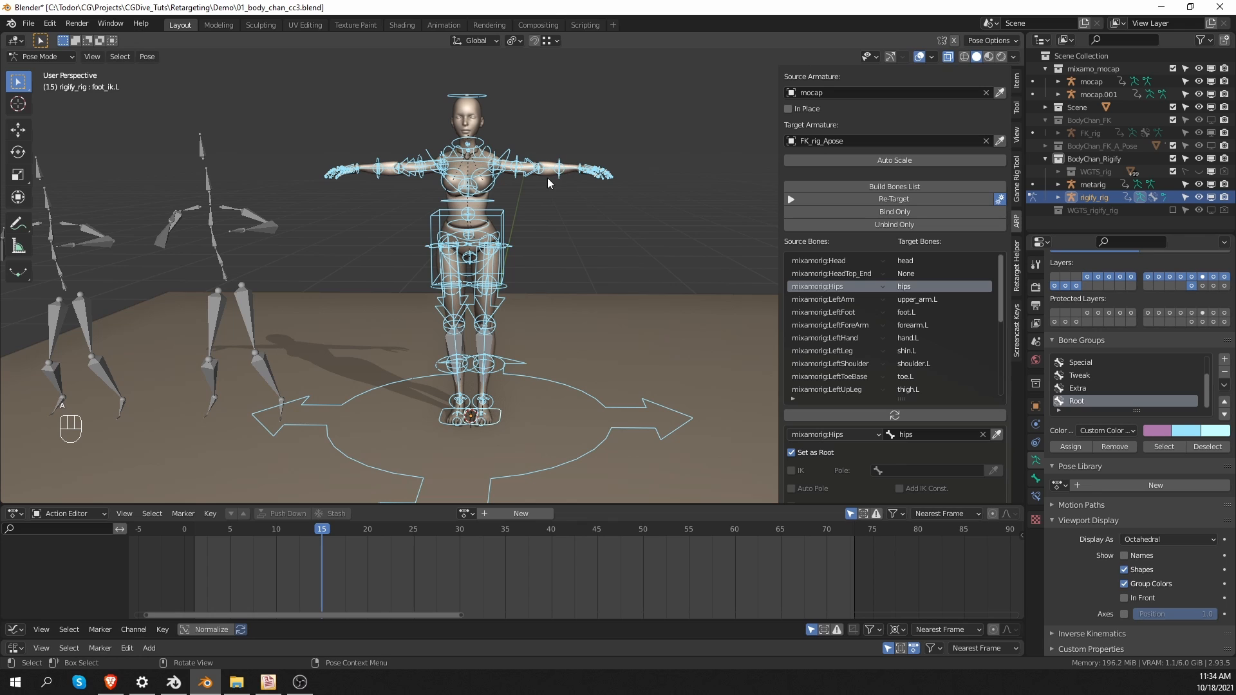
Step: Switch both arms of rigify_rig to FK by setting IK-FK to 1.000 for hand.L and hand.R
left_click(1017, 80)
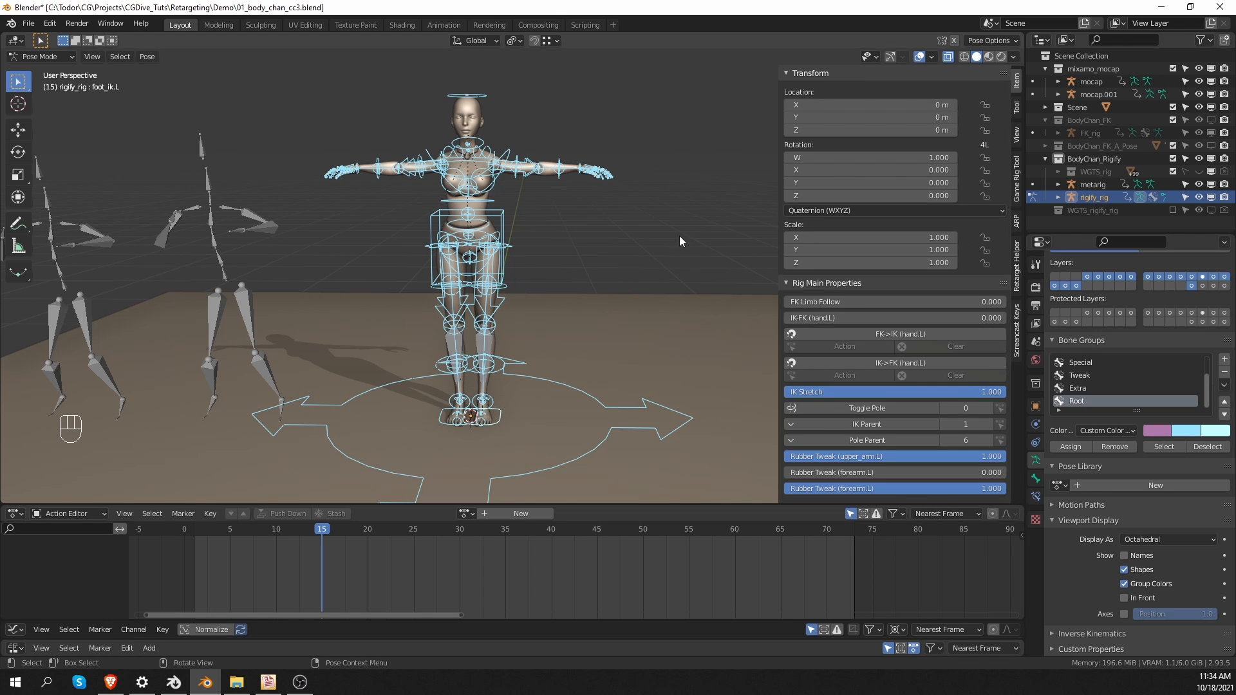
left_click(560, 166)
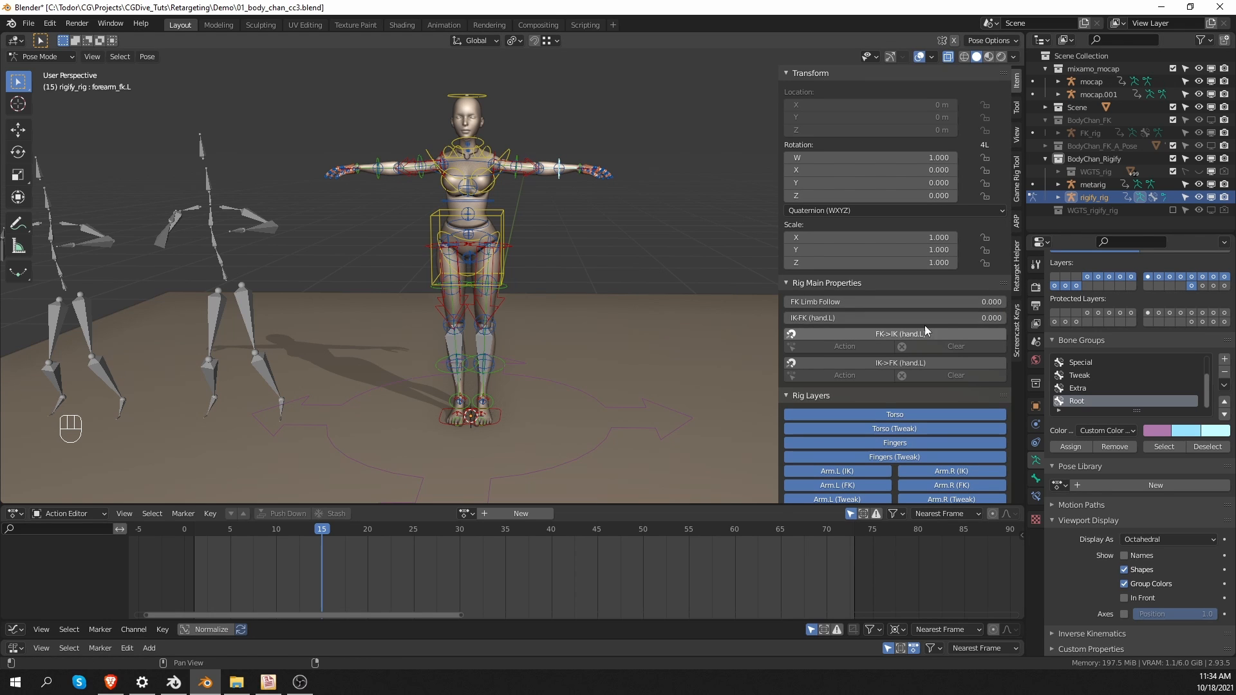
left_click_drag(786, 314, 953, 316)
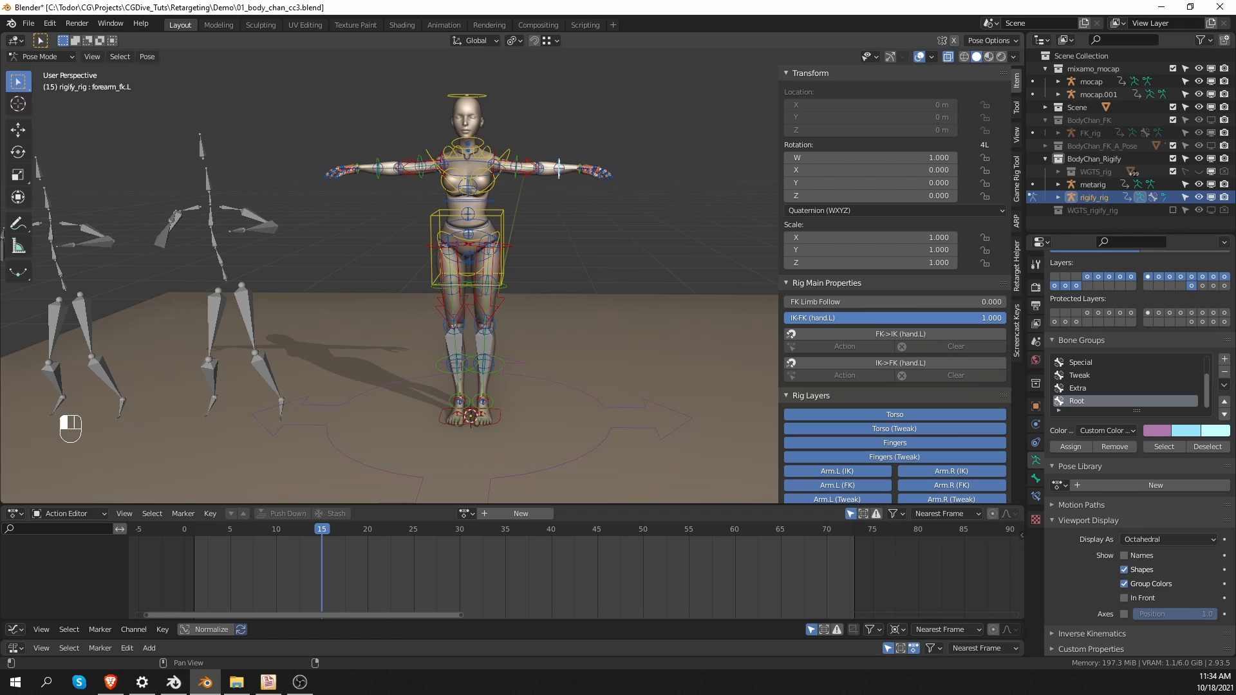
left_click(382, 171)
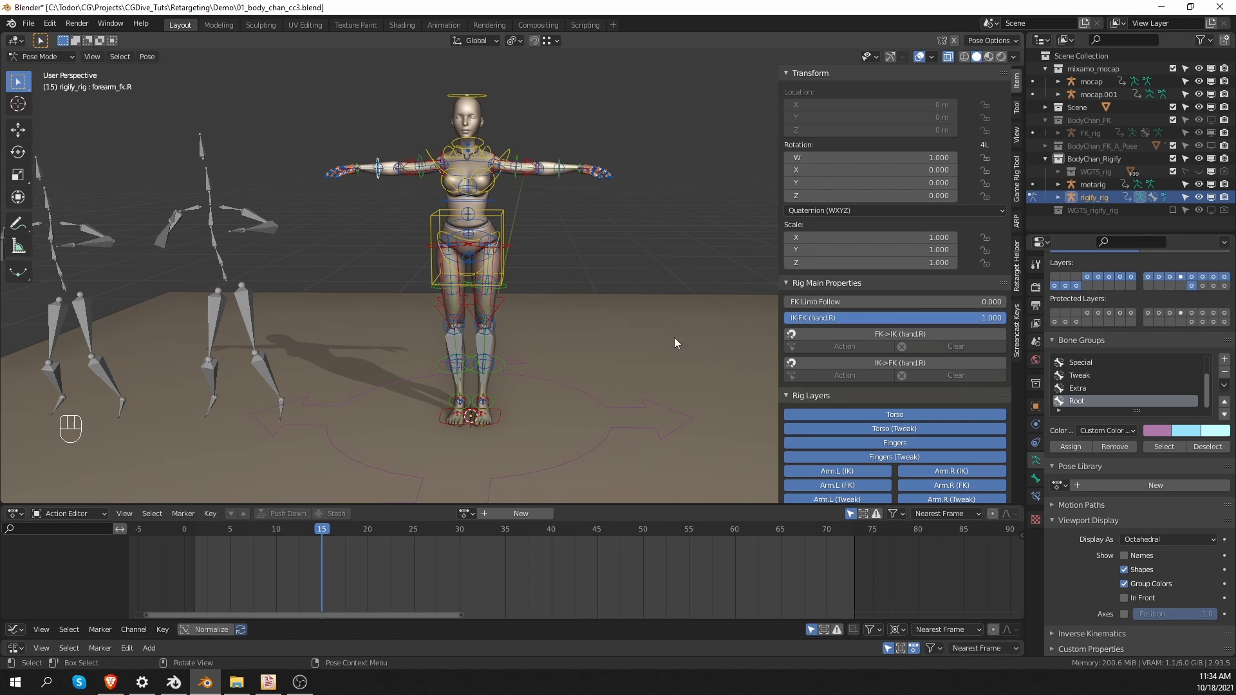
Step: Switch both legs of rigify_rig to FK by setting IK-FK to 1.000 for foot.L and foot.R
left_click(498, 365)
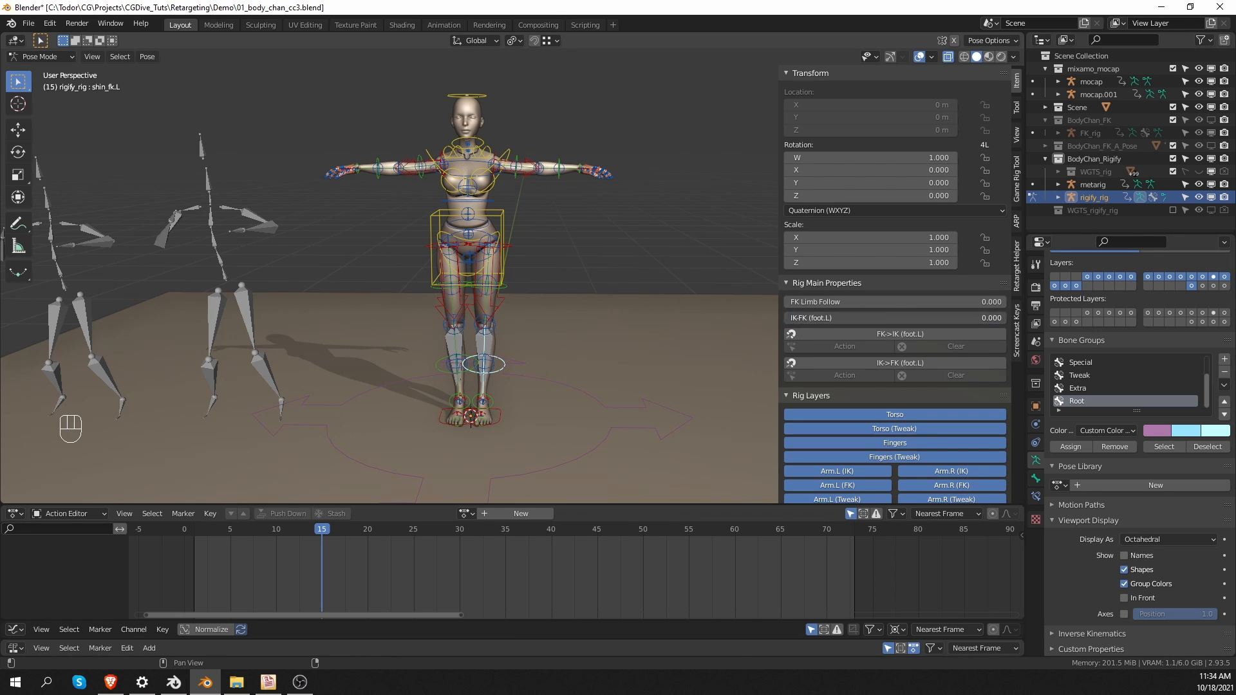
left_click_drag(790, 318, 989, 320)
left_click(435, 358)
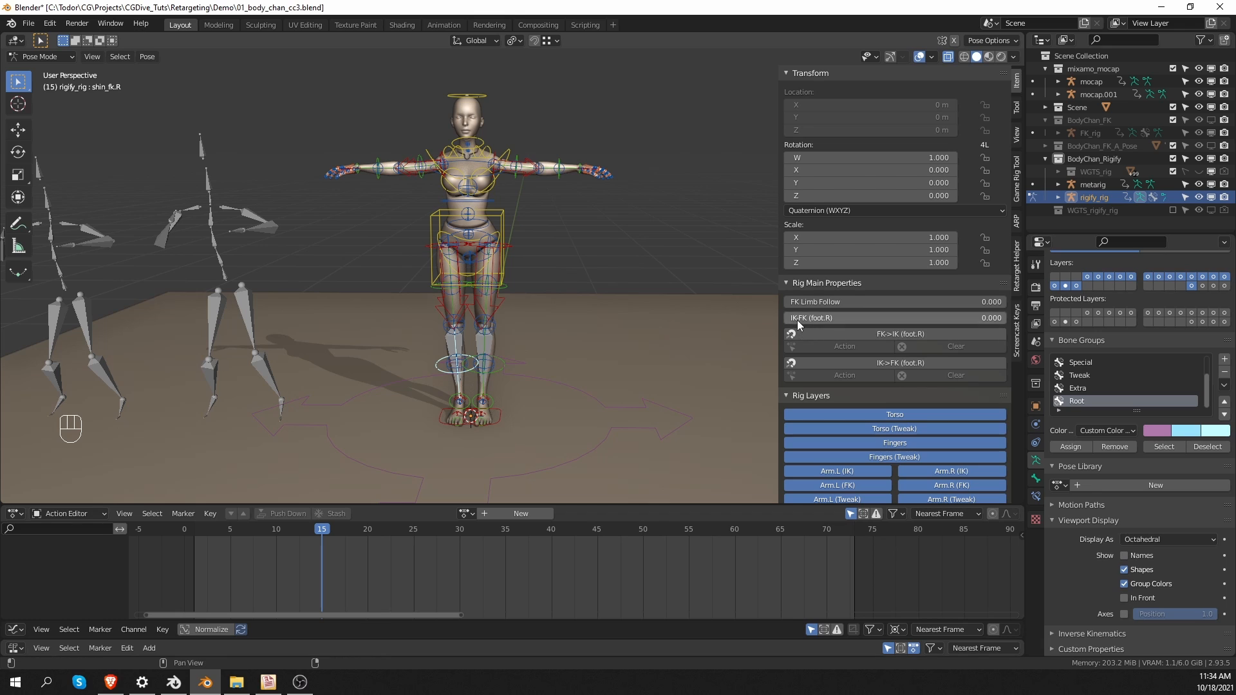
left_click_drag(796, 319, 991, 320)
Step: Hide both finger layers and the arm and leg IK and Tweak layers of rigify_rig, and hide the metarig
scroll(951, 355, "down", 3)
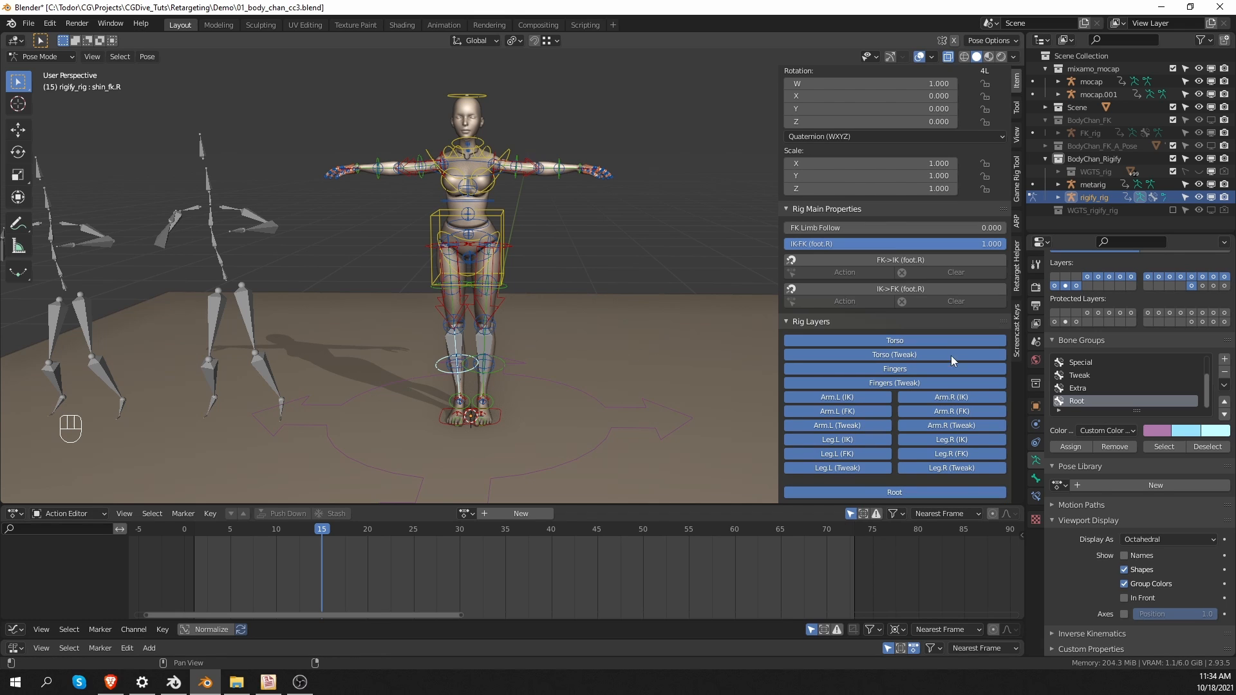
left_click(921, 368)
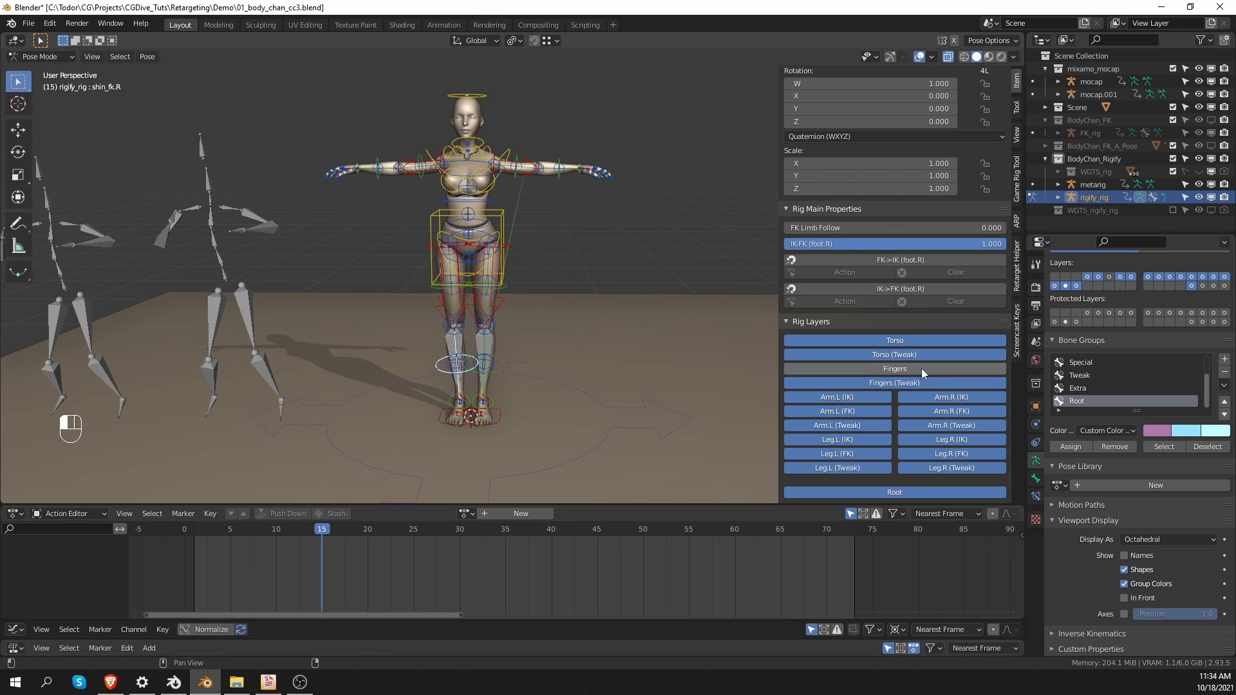
left_click(897, 381)
left_click(829, 397)
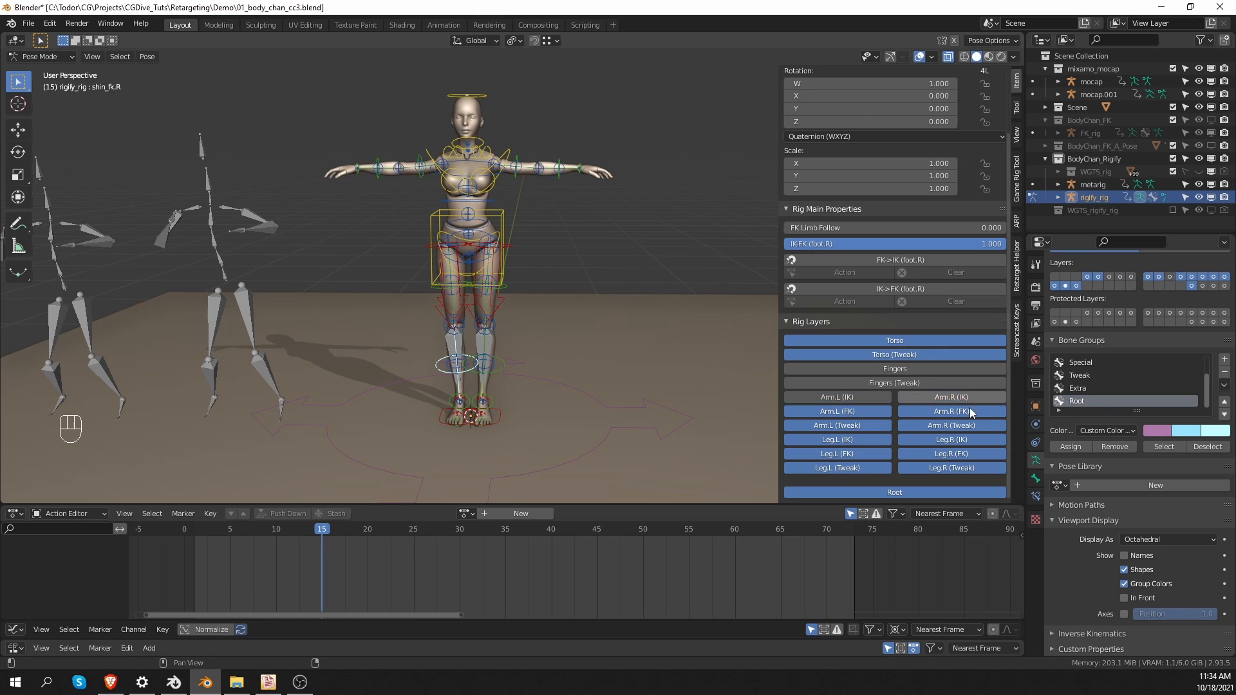
left_click(834, 425)
left_click(876, 439)
left_click(940, 439)
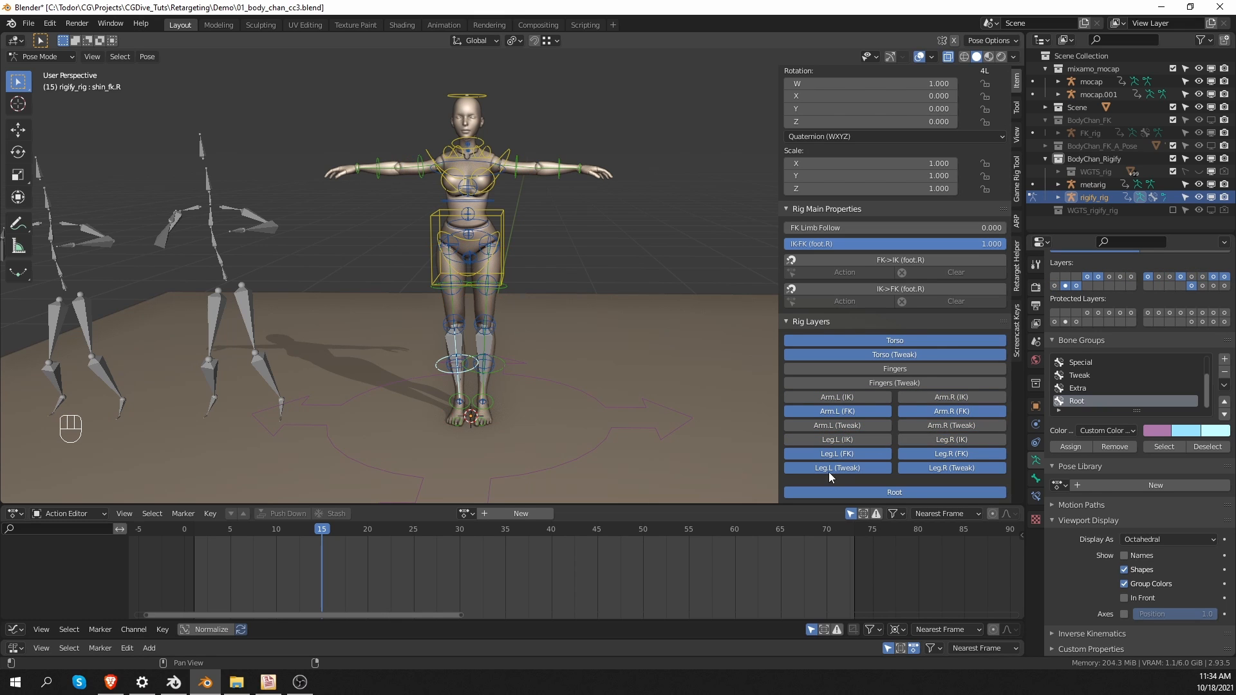
left_click(940, 468)
left_click(830, 468)
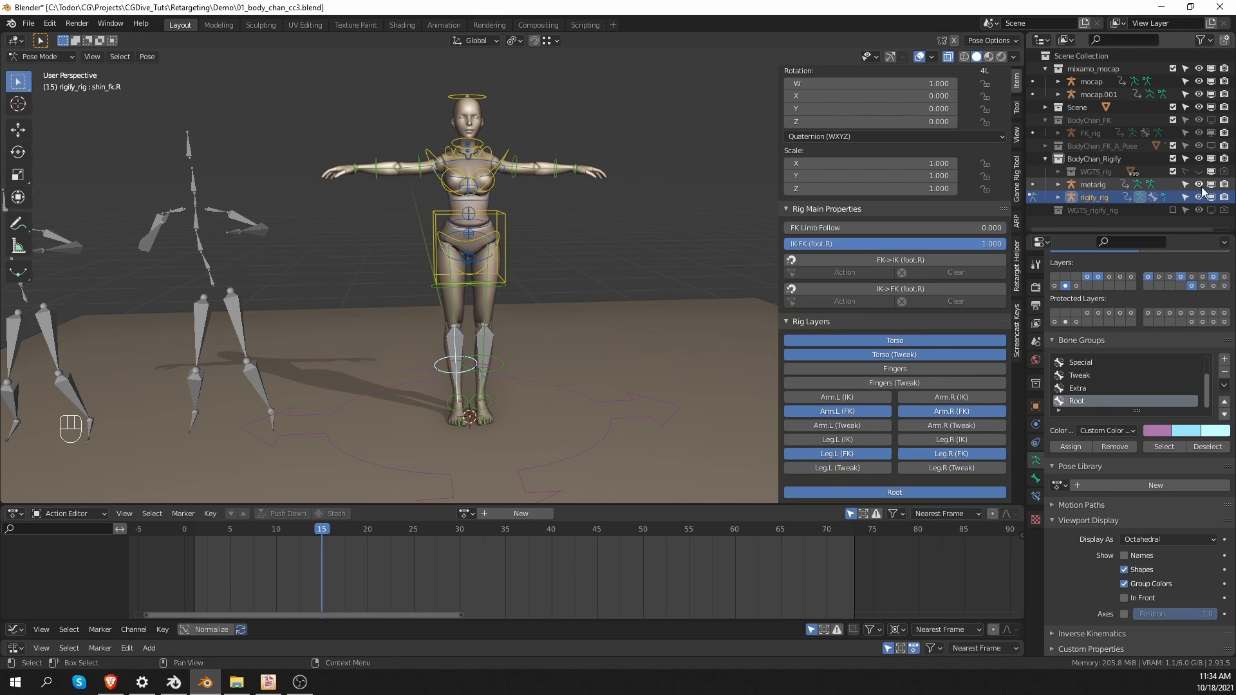
middle_click_drag(596, 291, 613, 287)
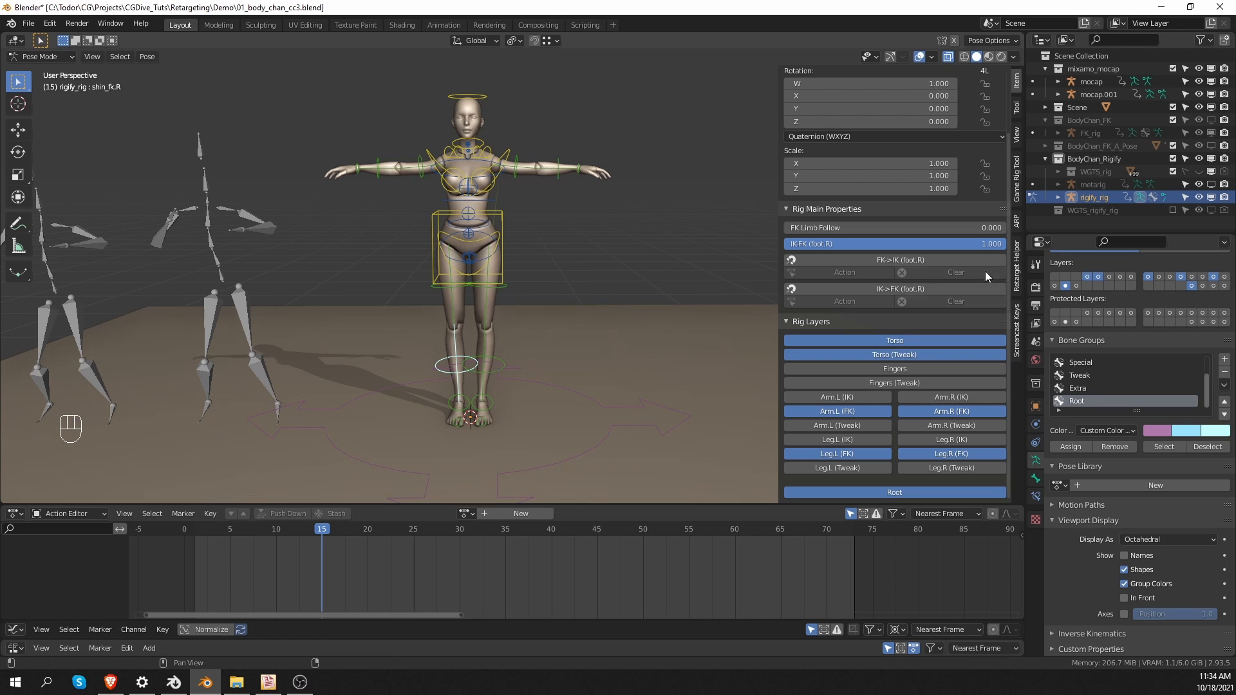
Step: Set rigify_rig as the Auto-Rig Pro Remap target armature and build the bones list
left_click(1018, 225)
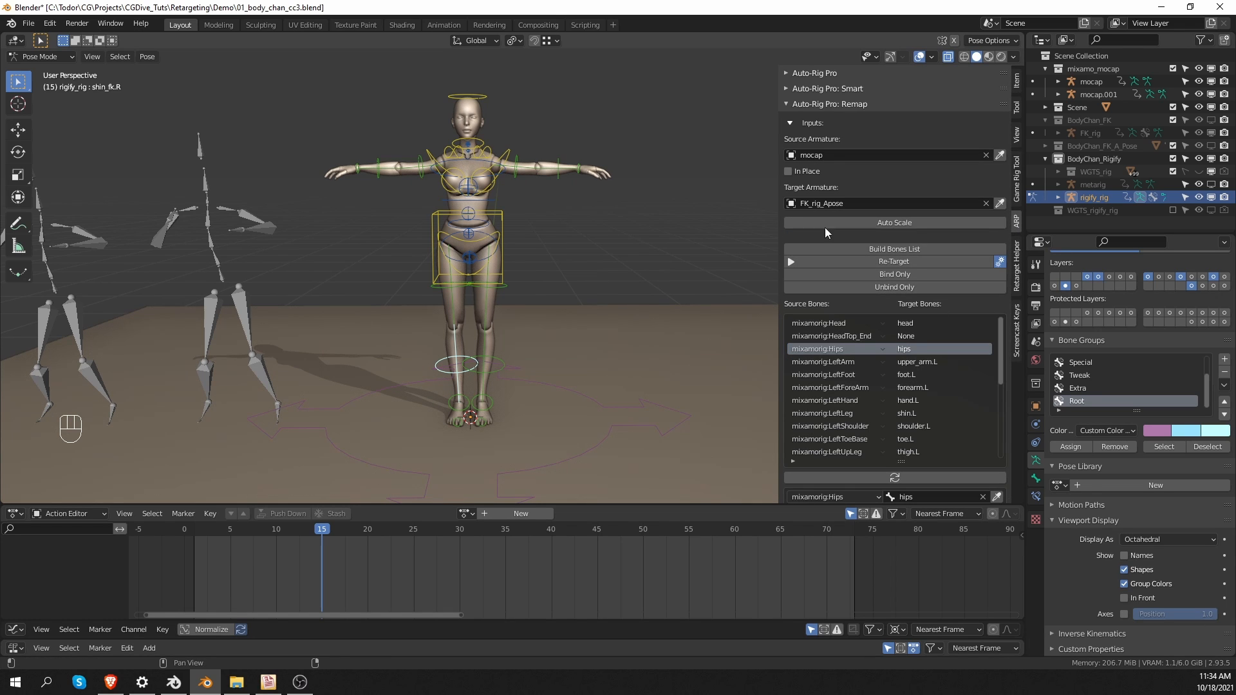
left_click(849, 203)
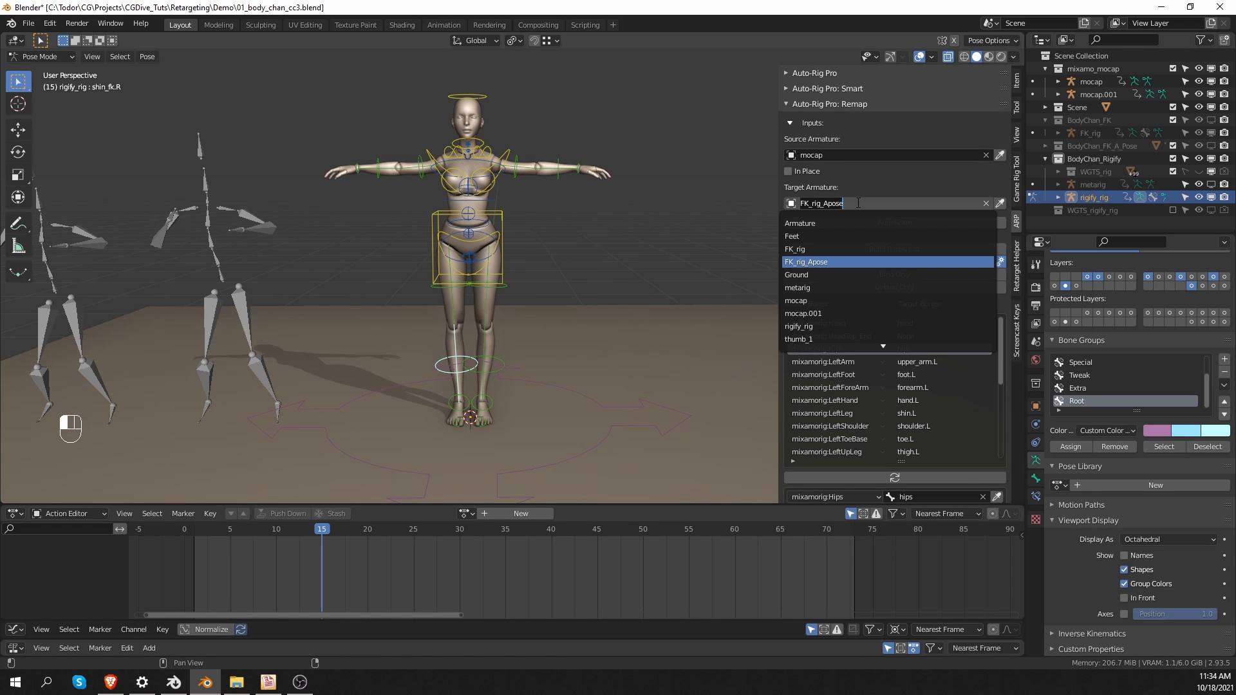
type("rig")
key("Return")
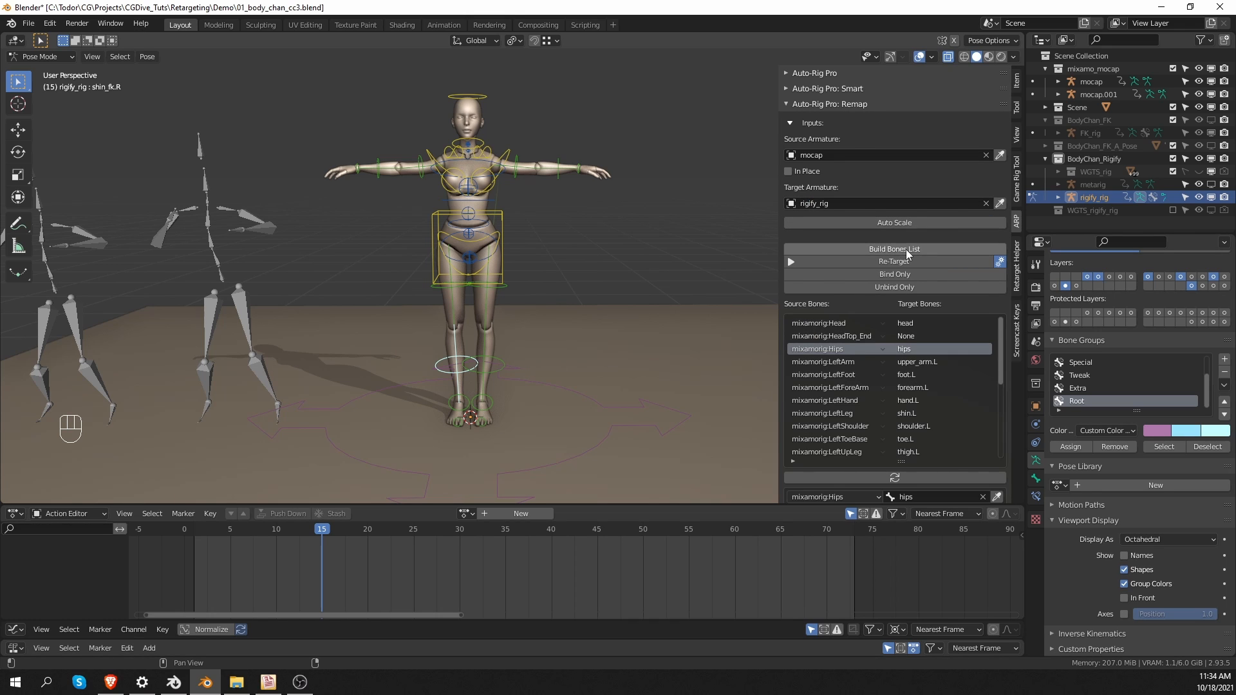
left_click(898, 249)
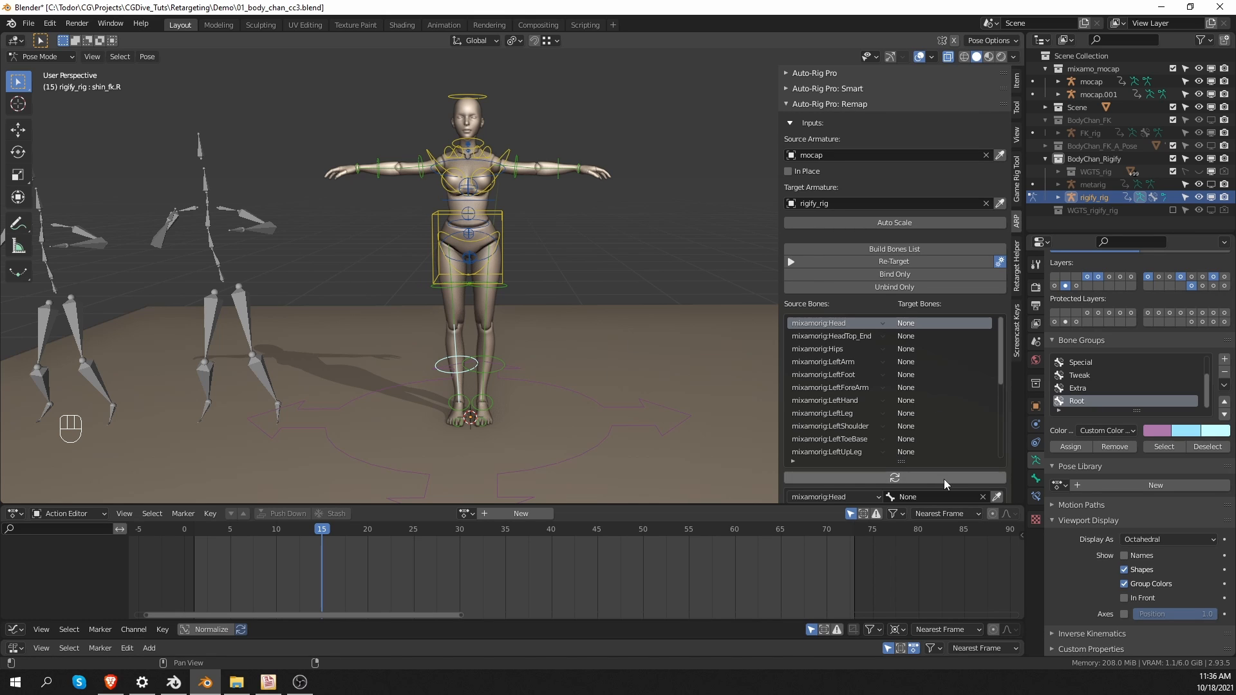
Step: Map the source bone mixamorig:Head to the target bone head
left_click(941, 496)
type("head")
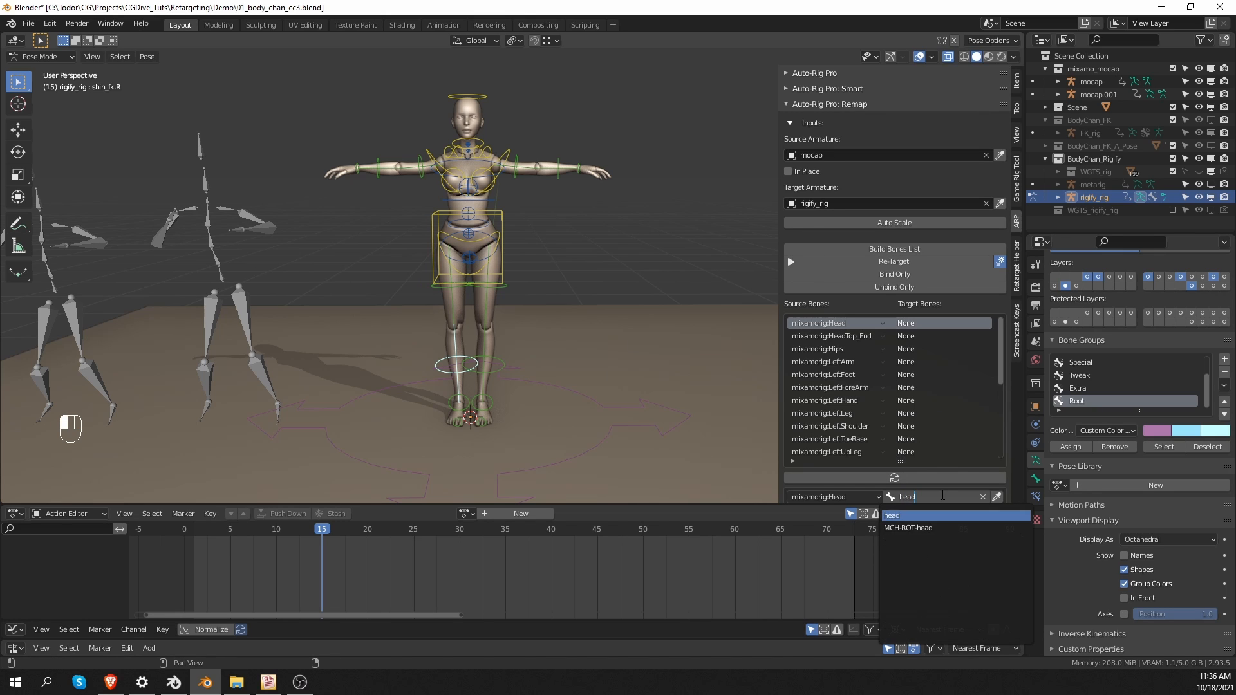
key("Return")
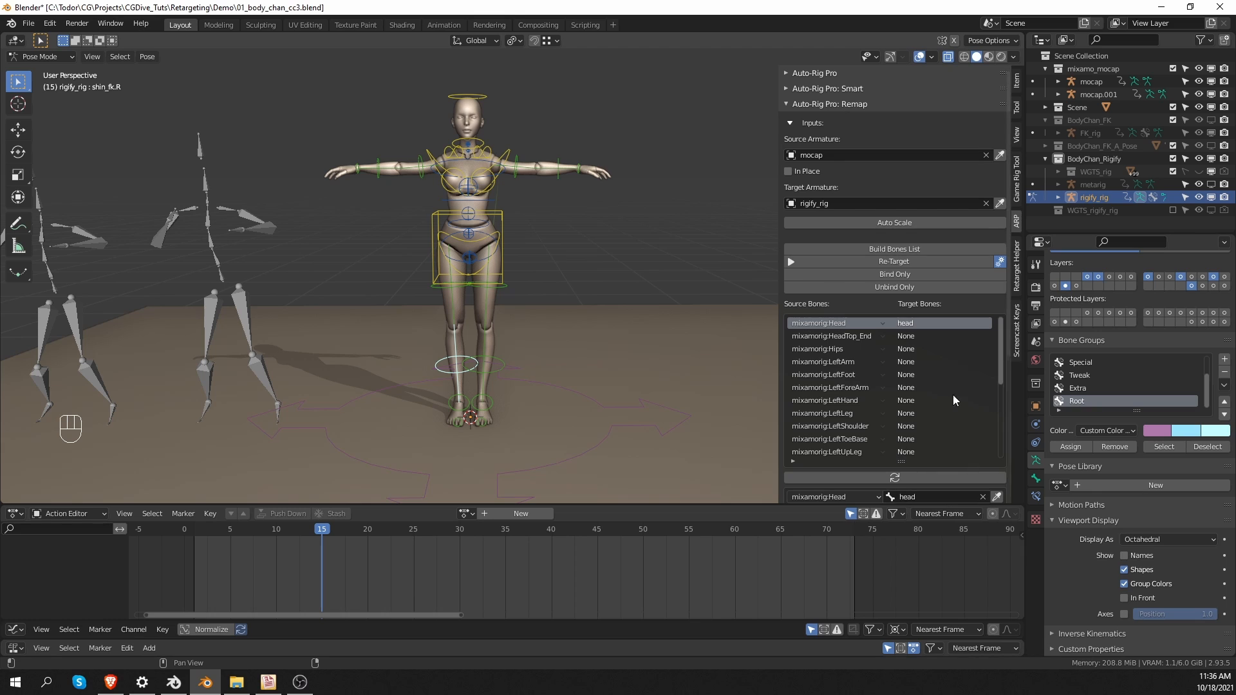
Step: Map the source bone mixamorig:Hips to the target bone torso, checking what the torso control moves
left_click(918, 348)
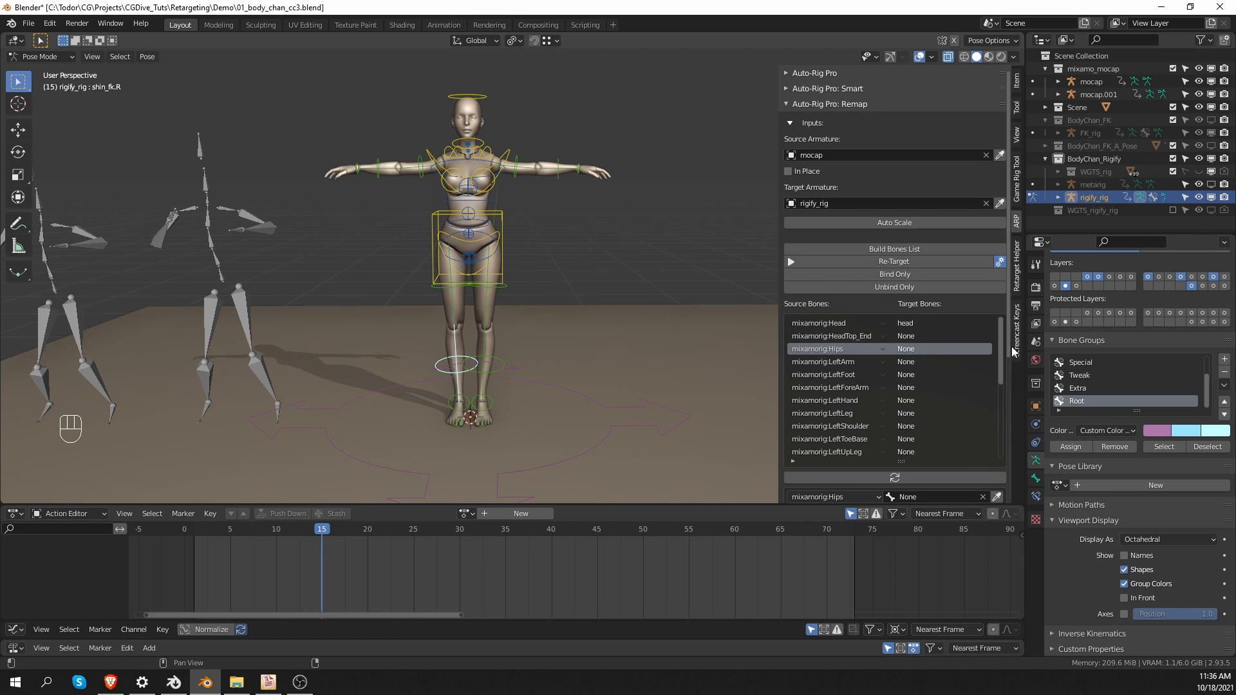
scroll(1012, 351, "down", 3)
scroll(1012, 361, "down", 1)
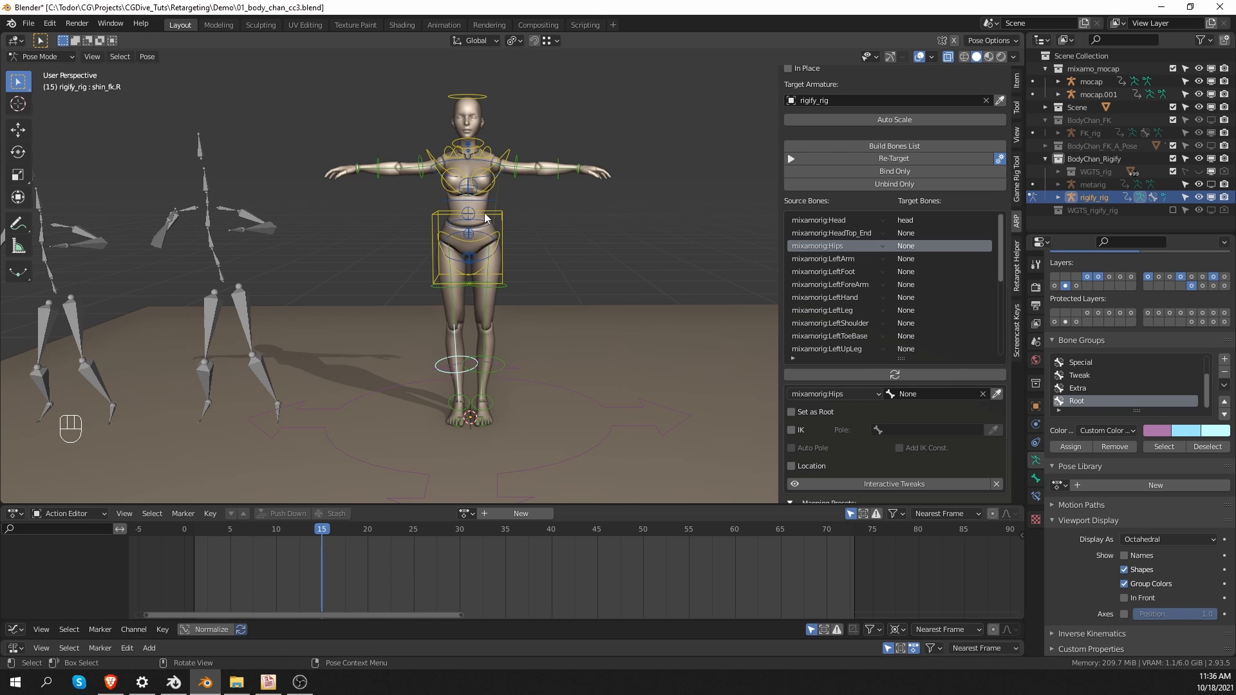
left_click(508, 222)
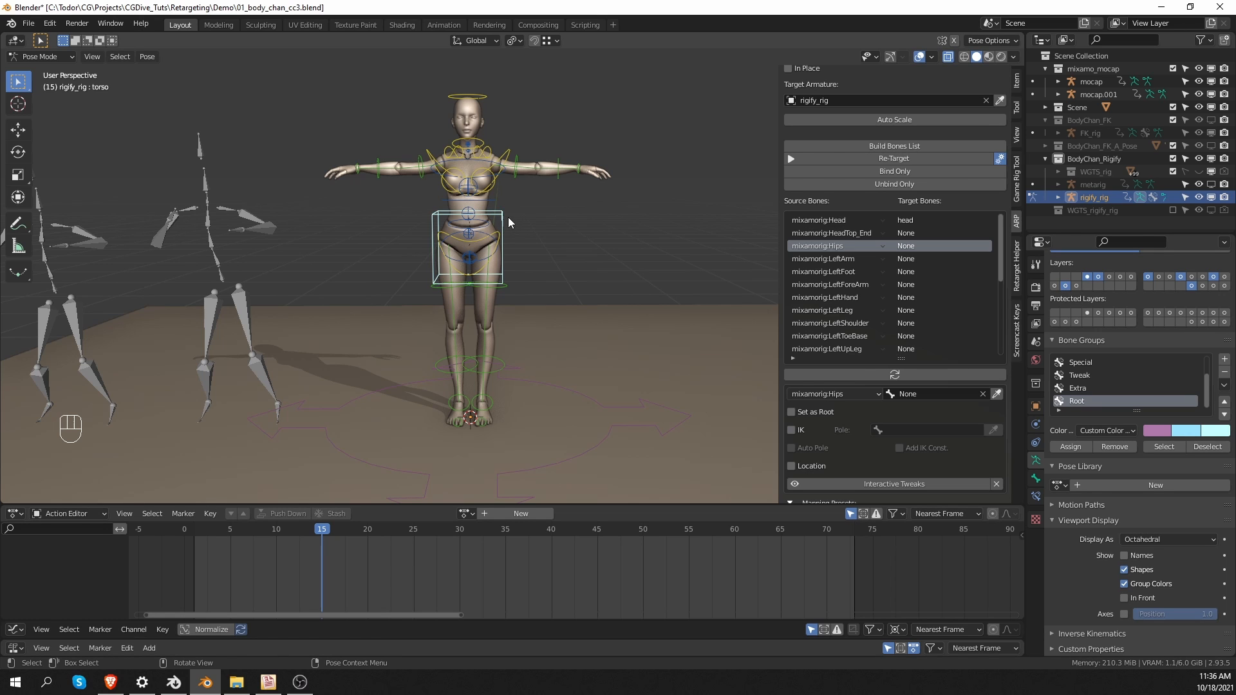
key("g")
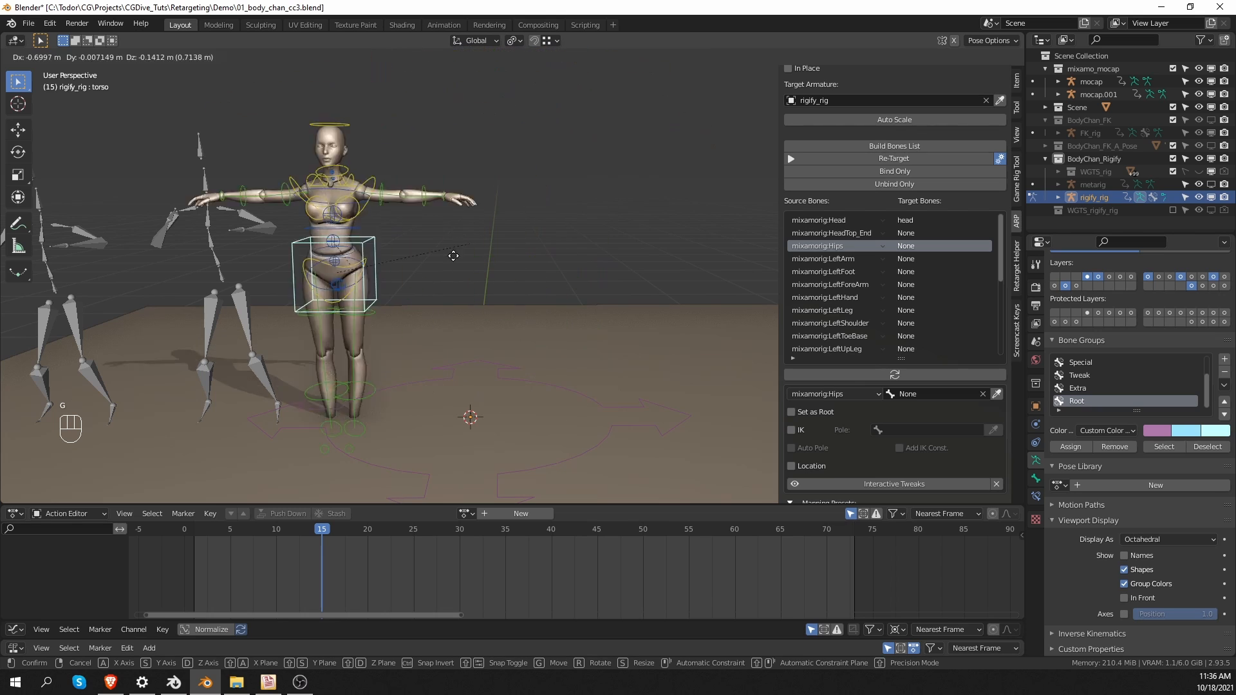
right_click(585, 138)
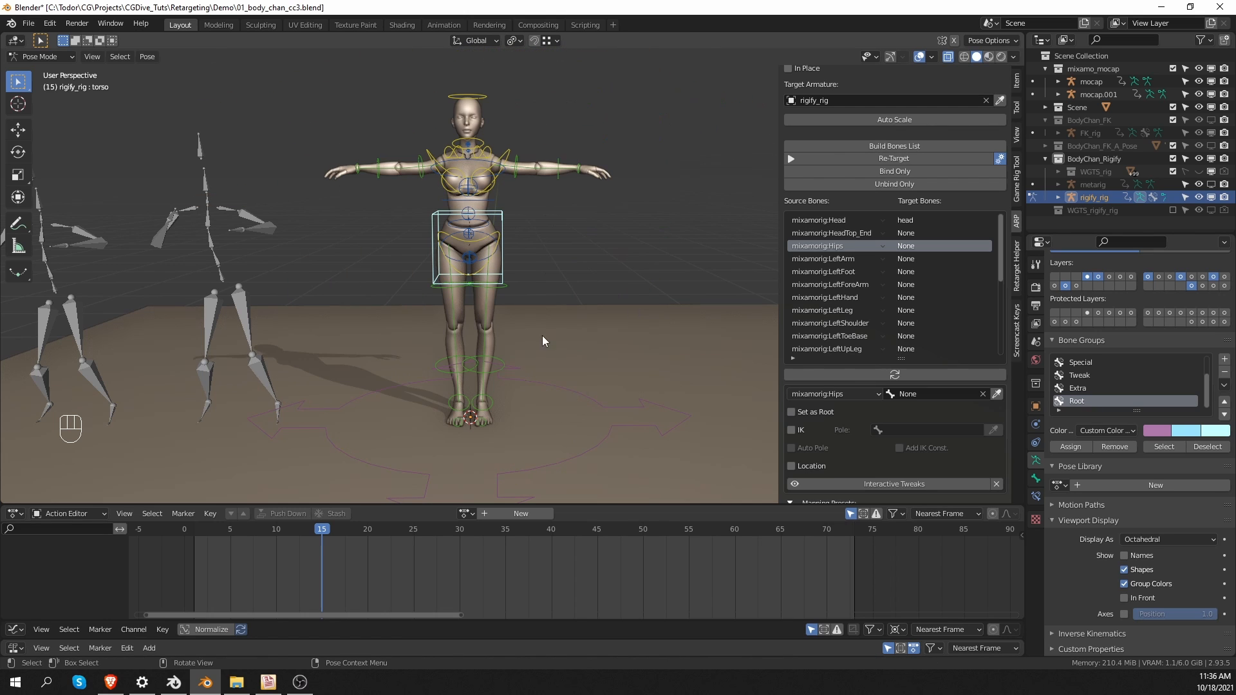
left_click(939, 394)
type("tor")
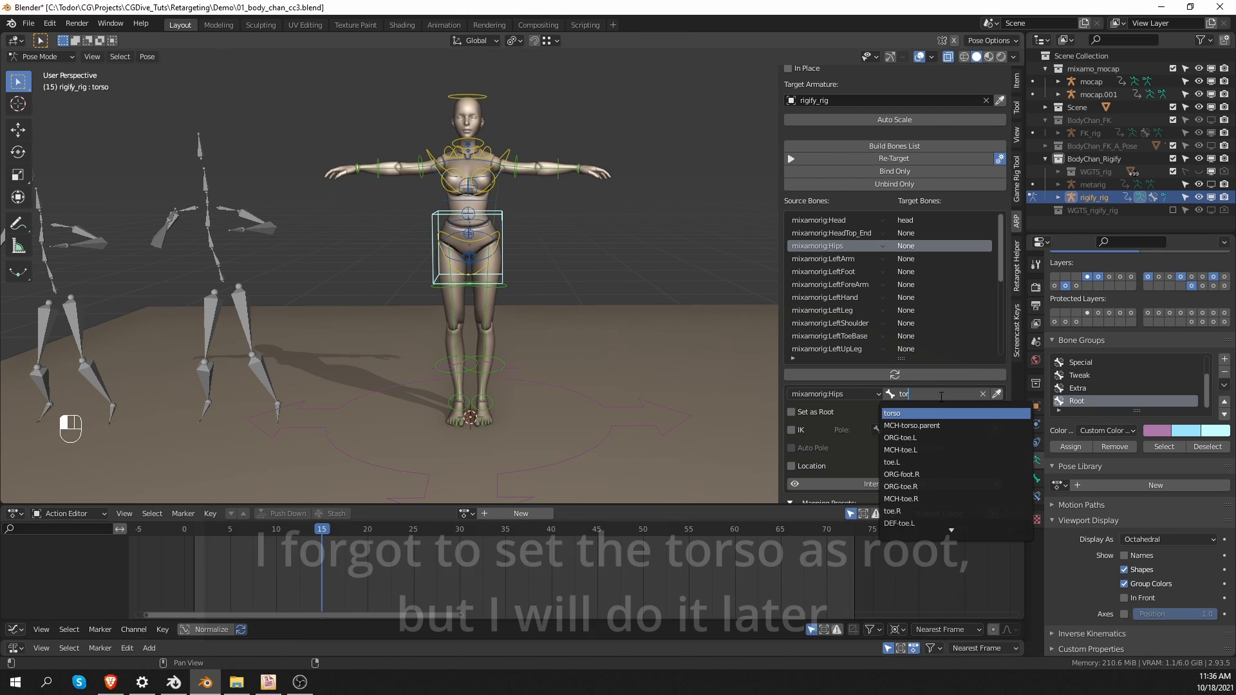
key("Return")
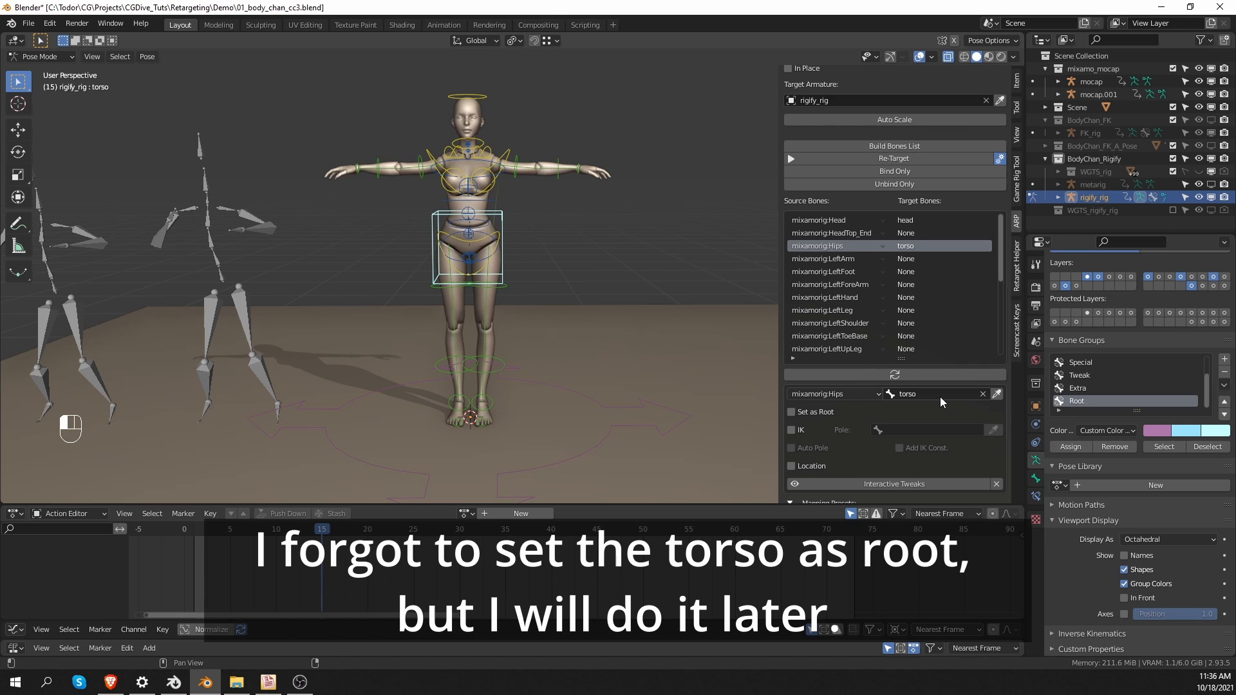
Step: Examine the names of the left arm and left leg FK controls on rigify_rig for the mixamorig:LeftArm entry and its neighbours
left_click(913, 255)
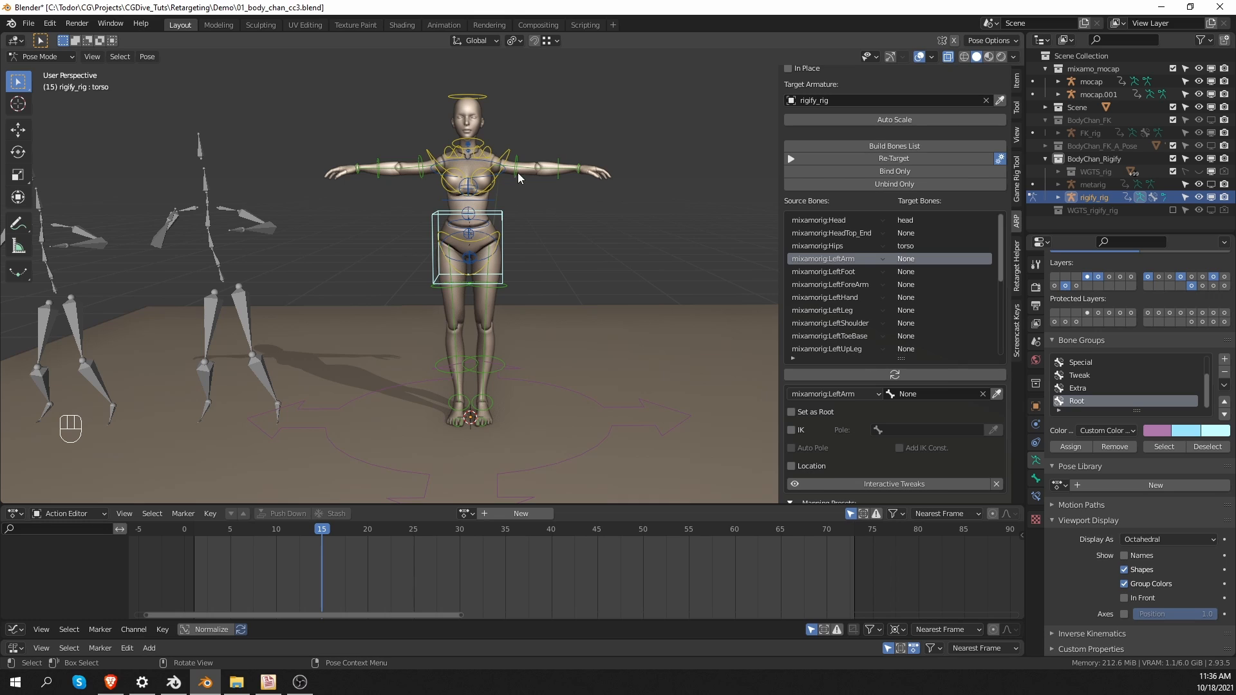
left_click(517, 172)
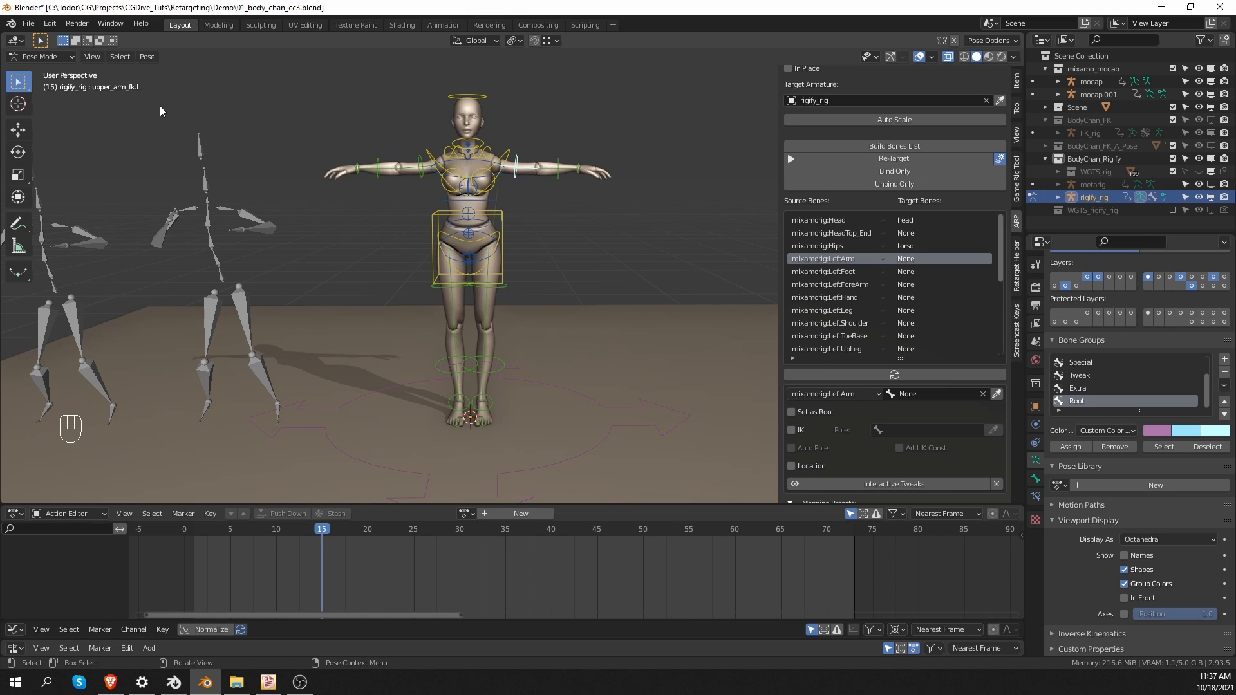
left_click(553, 172)
left_click(582, 170)
left_click(505, 300)
left_click(474, 391)
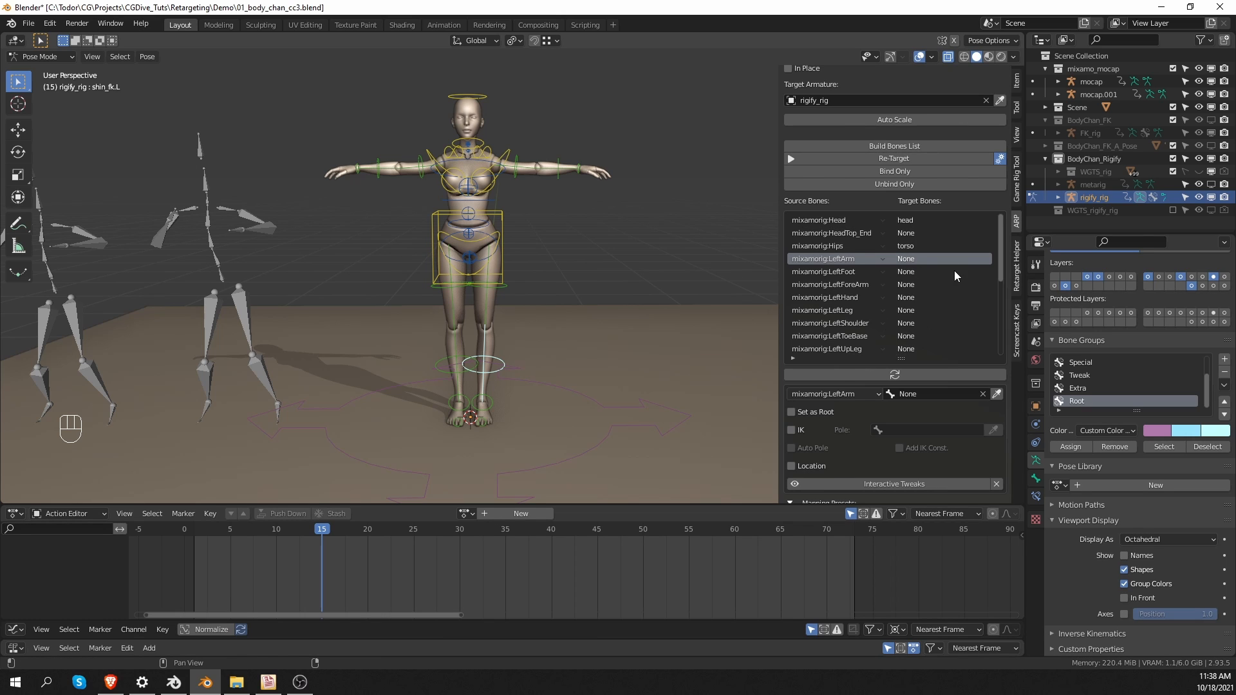
Step: Map mixamorig:LeftArm to upper_arm_fk.L, mixamorig:LeftFoot to foot_fk.L and mixamorig:LeftForeArm to forearm_fk.L
left_click(945, 393)
type("upp")
key("Return")
left_click(944, 273)
left_click(942, 393)
type("foot_fk.L")
left_click(942, 285)
left_click(939, 392)
type("forearm_fk.L")
Step: Map mixamorig:LeftHand to hand_fk.L and mixamorig:LeftLeg to shin_fk.L
left_click(934, 297)
left_click(928, 396)
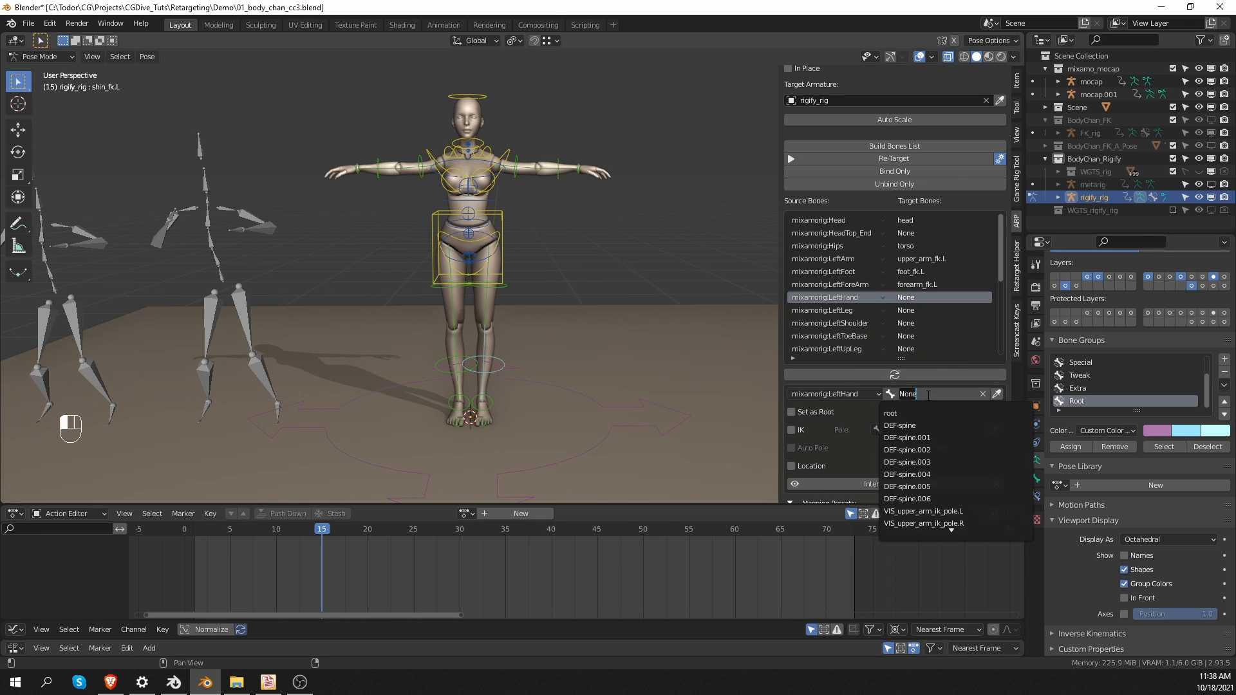
type("hand")
left_click(929, 413)
left_click(932, 310)
left_click(930, 394)
type("shin")
left_click(930, 414)
Step: Map mixamorig:LeftToeBase to shoulder.L and mixamorig:LeftUpLeg to thigh_fk.L
left_click(932, 336)
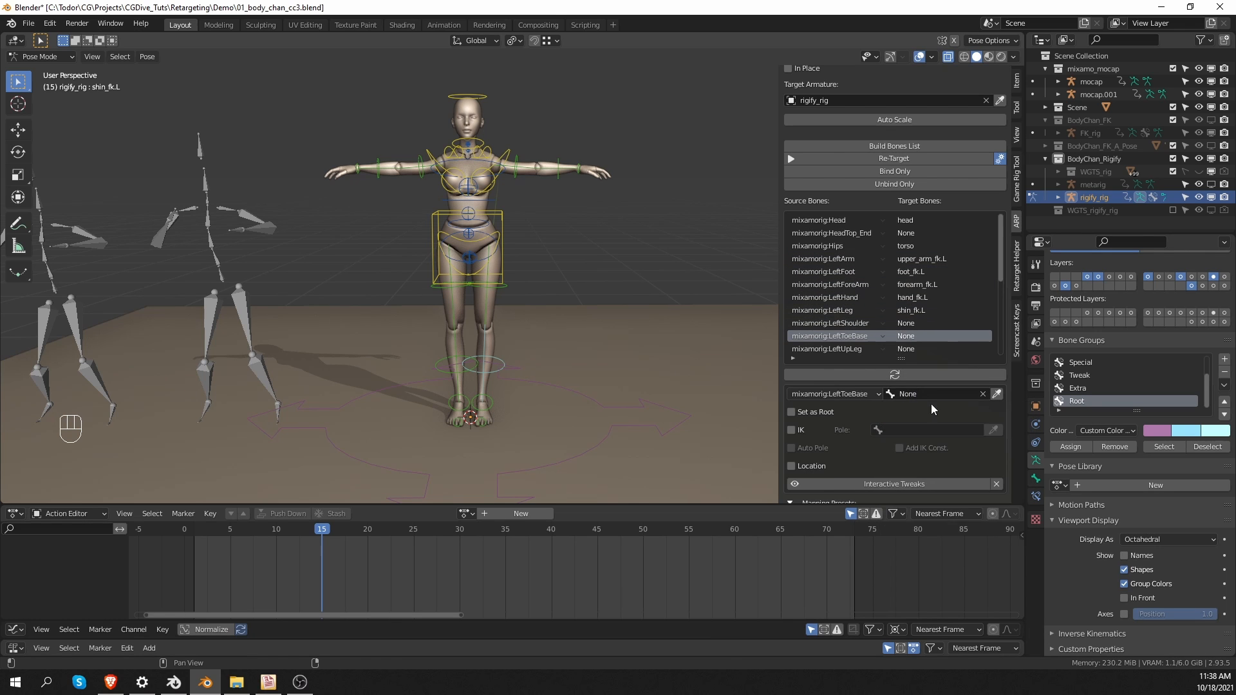
left_click(930, 395)
type("shou")
left_click(928, 415)
scroll(924, 299, "down", 4)
left_click(925, 298)
left_click(926, 395)
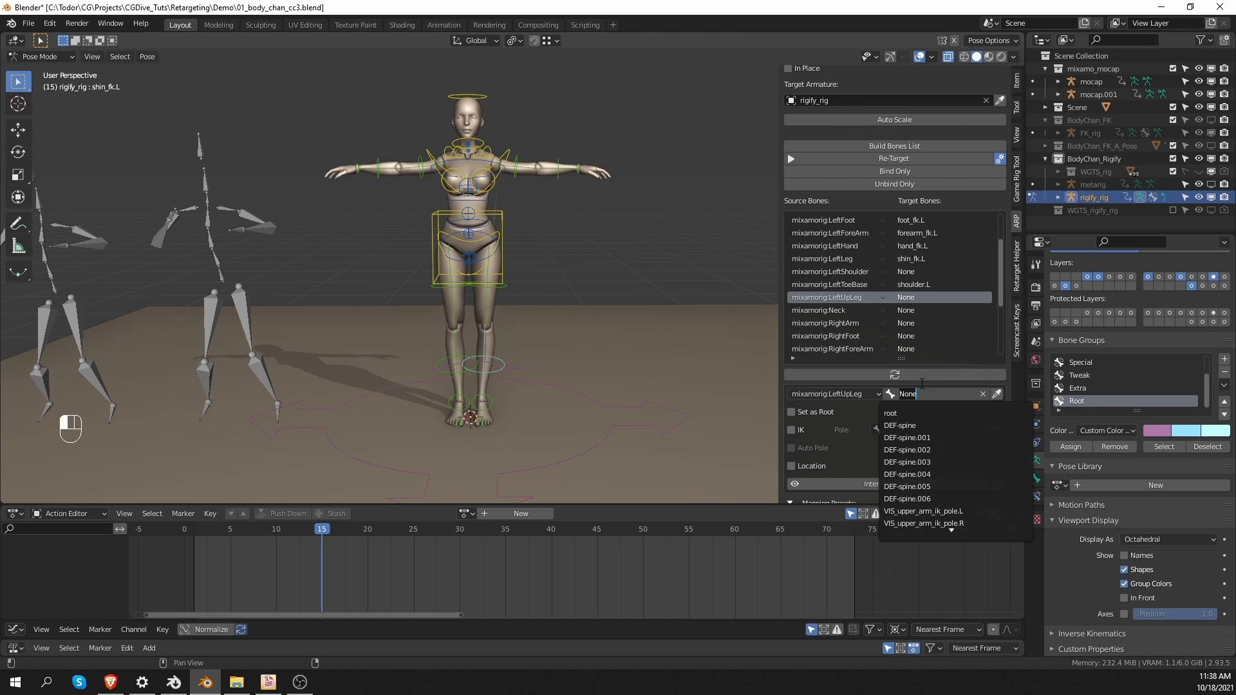
type("thigh")
left_click(928, 413)
Step: Map the source bone mixamorig:Neck to the target bone neck after identifying the neck control on rigify_rig
left_click(831, 310)
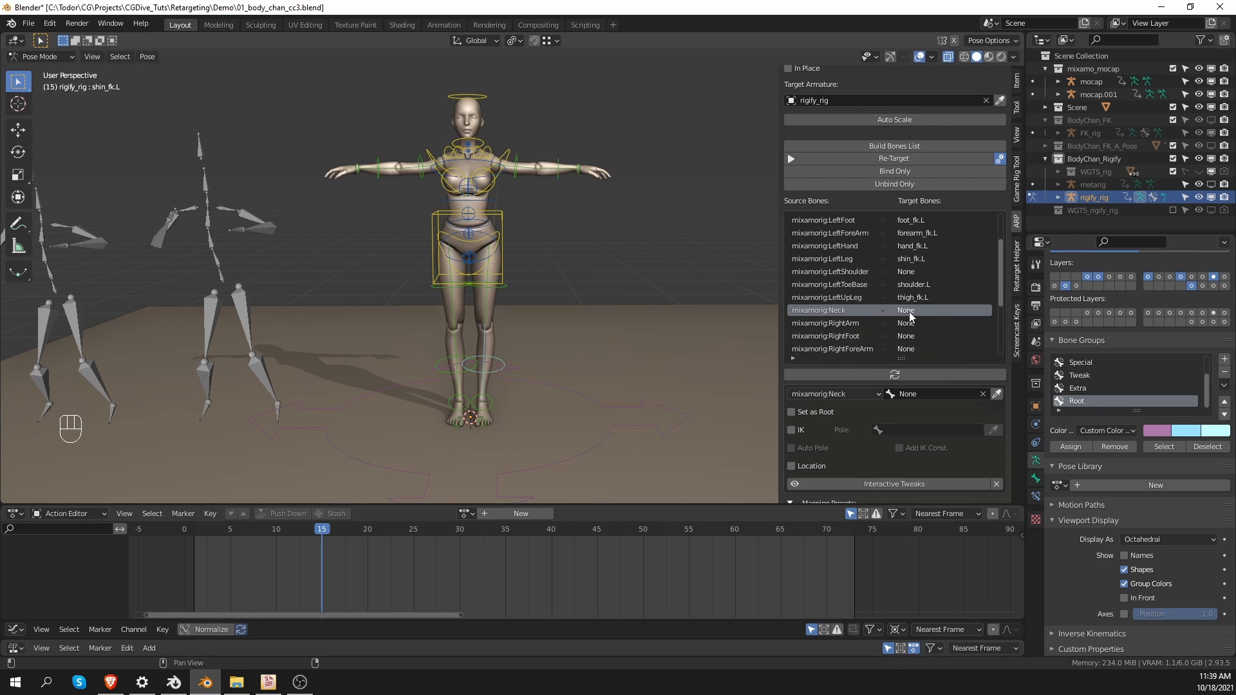
left_click(486, 141)
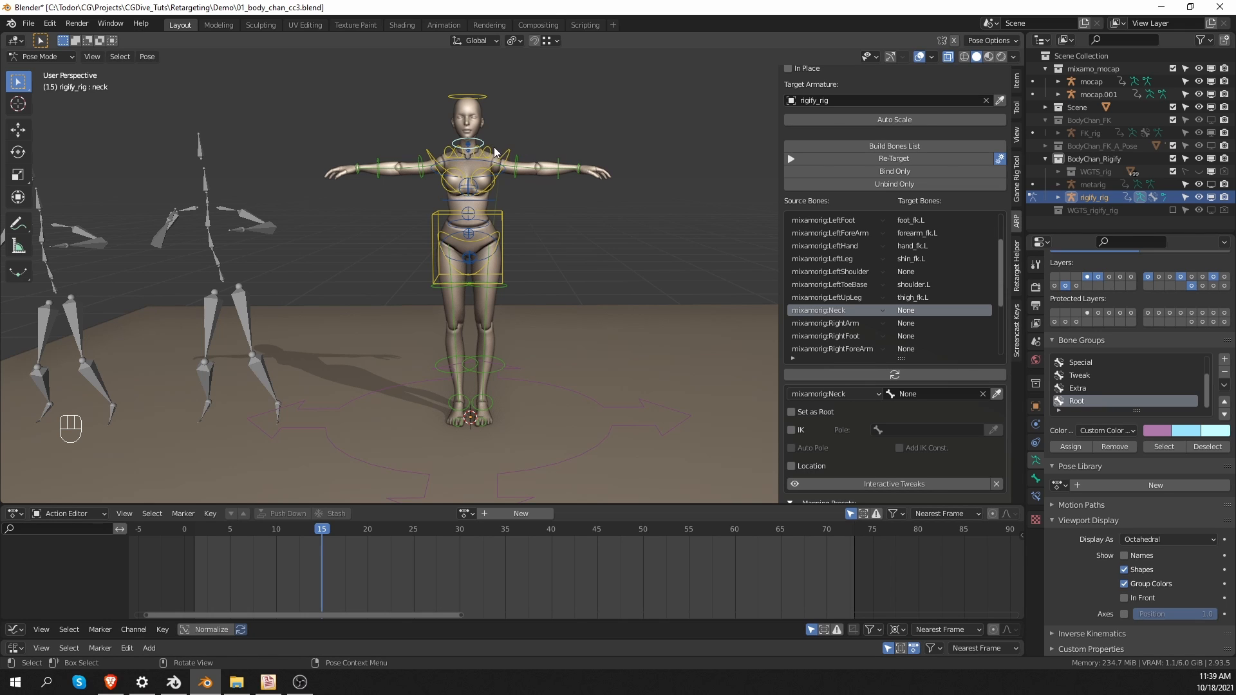
key("r")
right_click(532, 132)
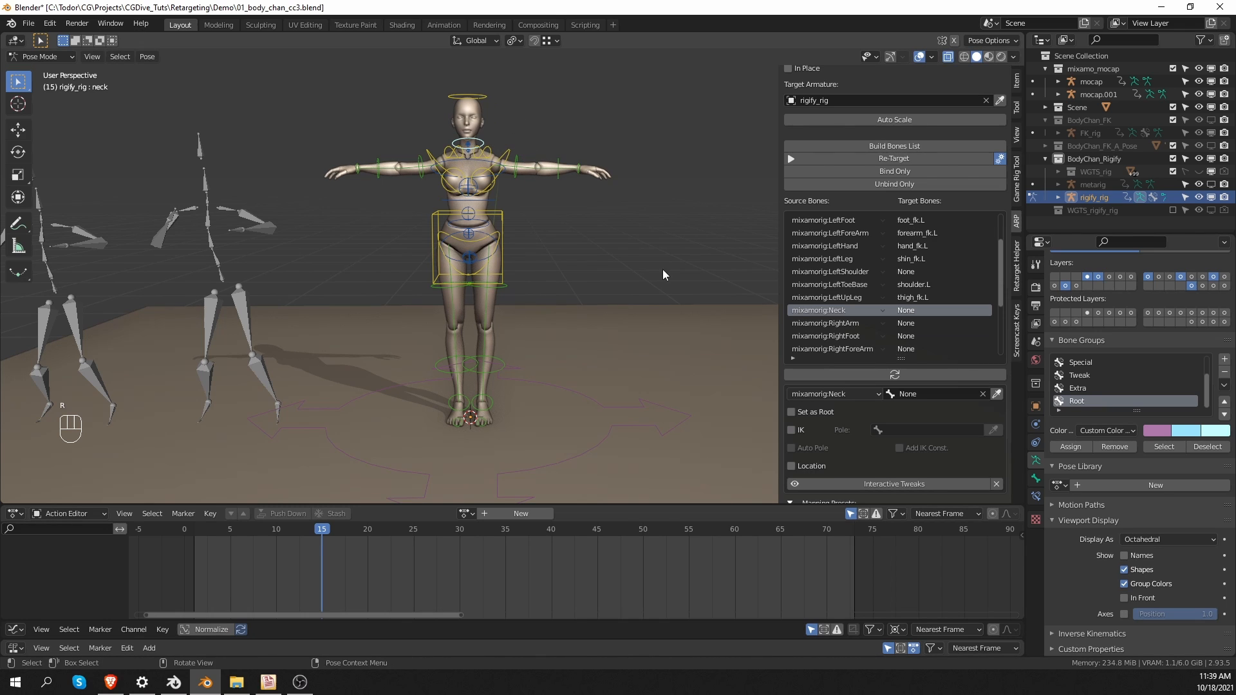
left_click(944, 396)
type("neck")
key("Return")
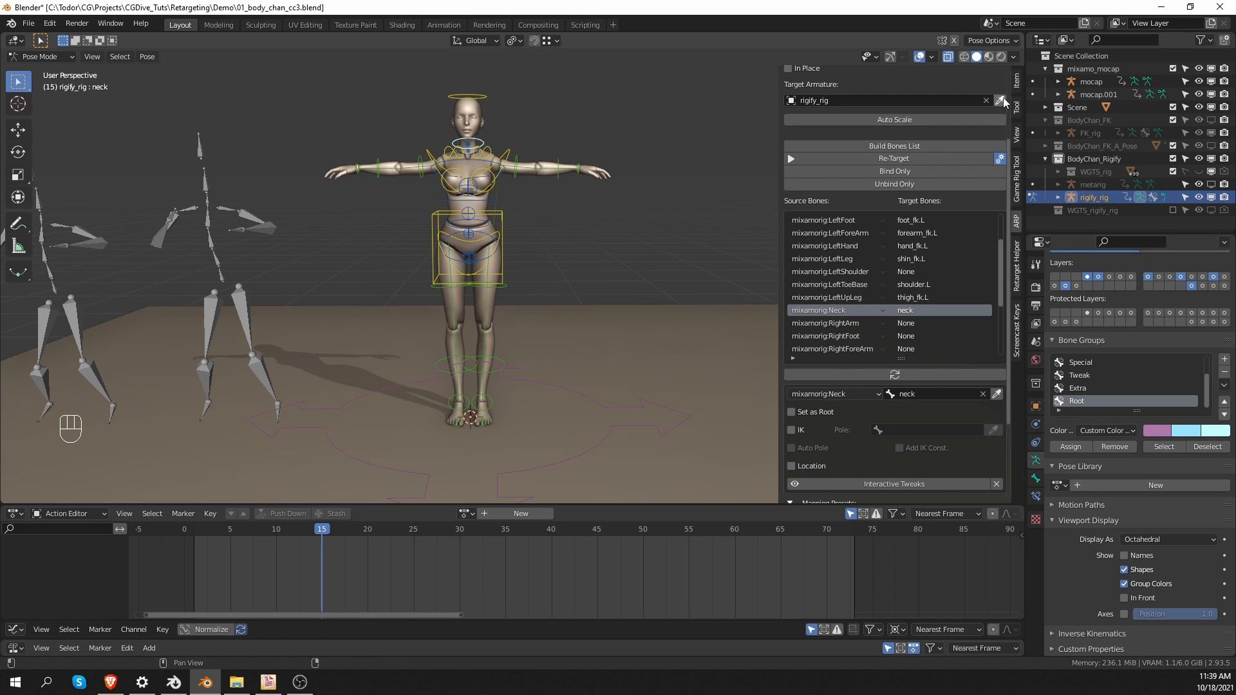
Step: Set Neck Follow and Head Follow of rigify_rig to 1.000
left_click(1017, 82)
left_click_drag(886, 304, 999, 318)
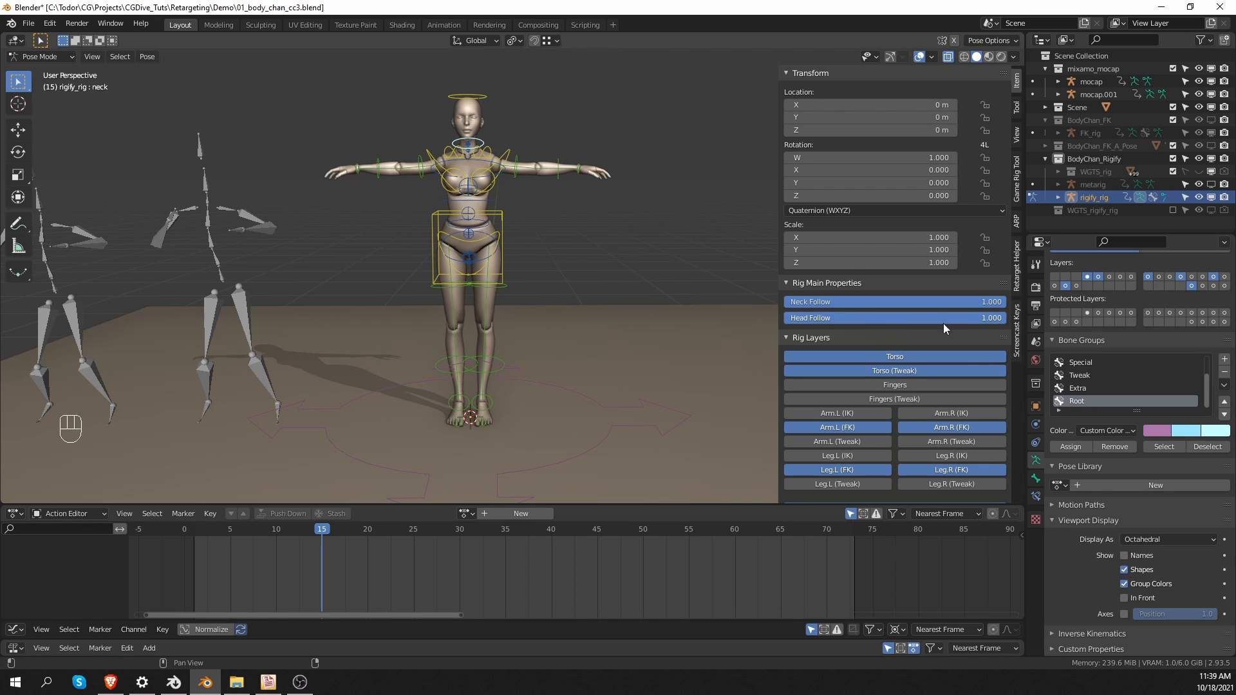
Step: Test the head's behaviour by rotating the spine_fk.003 control about 42.8° and setting Neck Follow and Head Follow to 0.000
left_click(496, 166)
key("r")
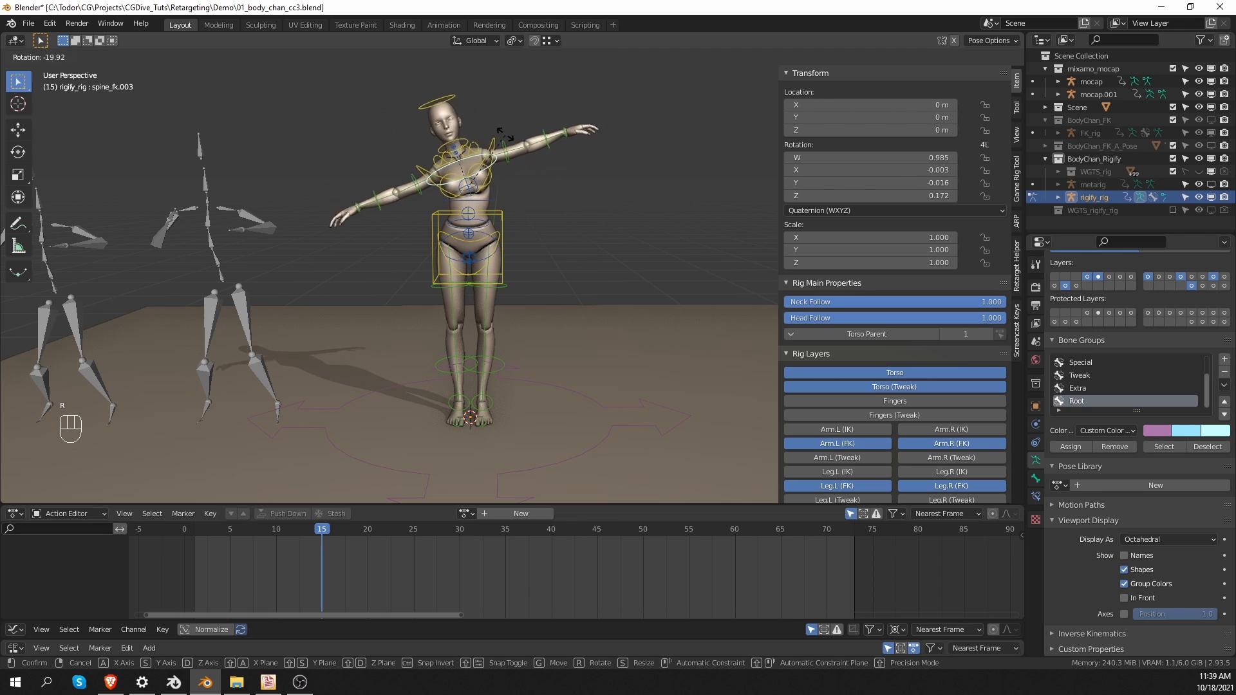
left_click(519, 168)
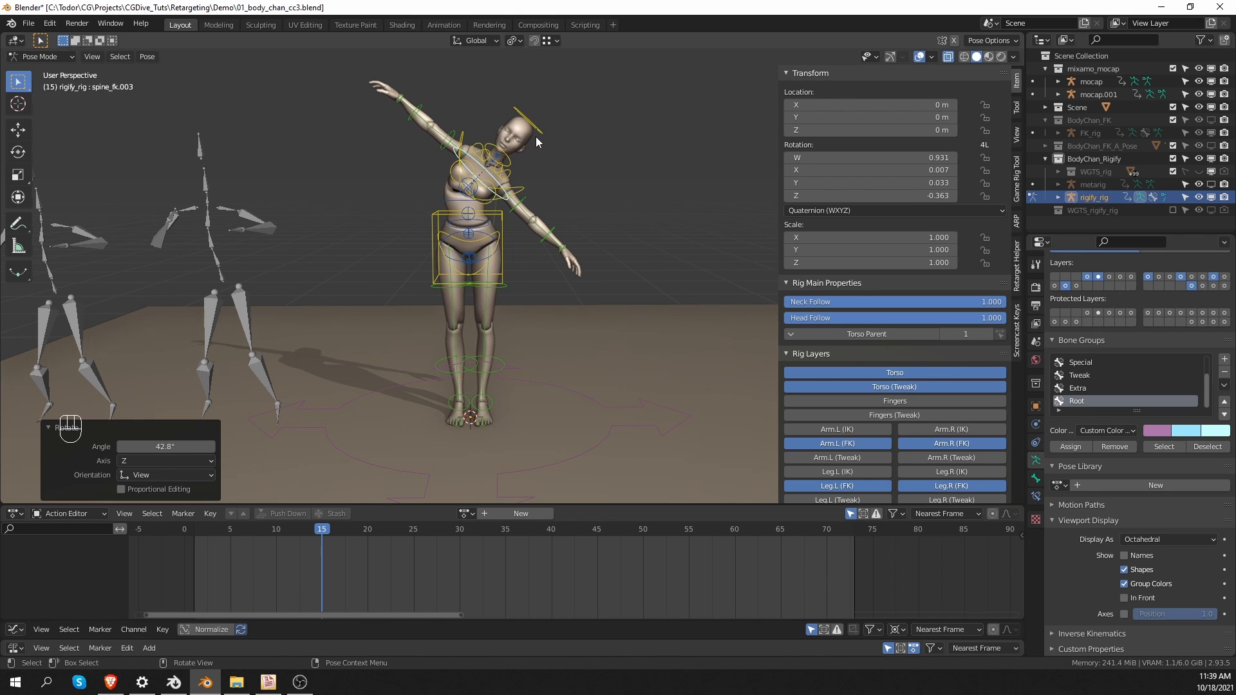
left_click_drag(919, 305, 787, 320)
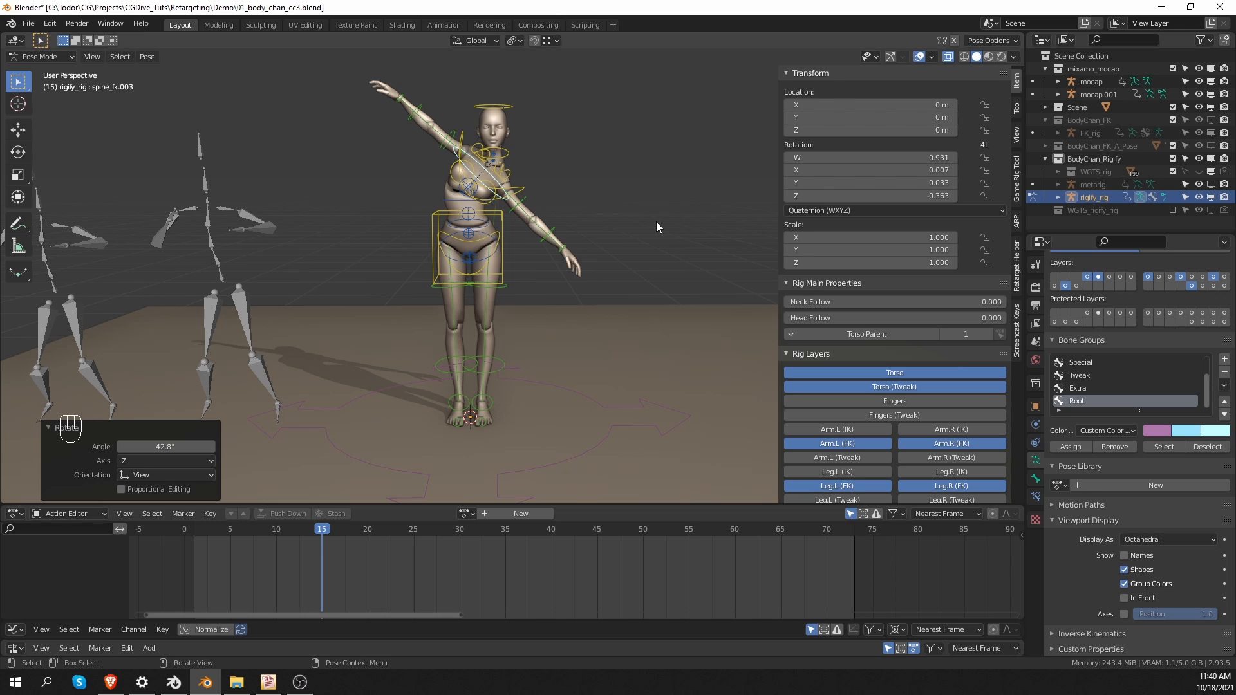
Step: Restore Neck Follow and Head Follow to 1.000 and clear the rotation of spine_fk.003
left_click_drag(800, 303, 1022, 305)
left_click_drag(846, 320, 1004, 319)
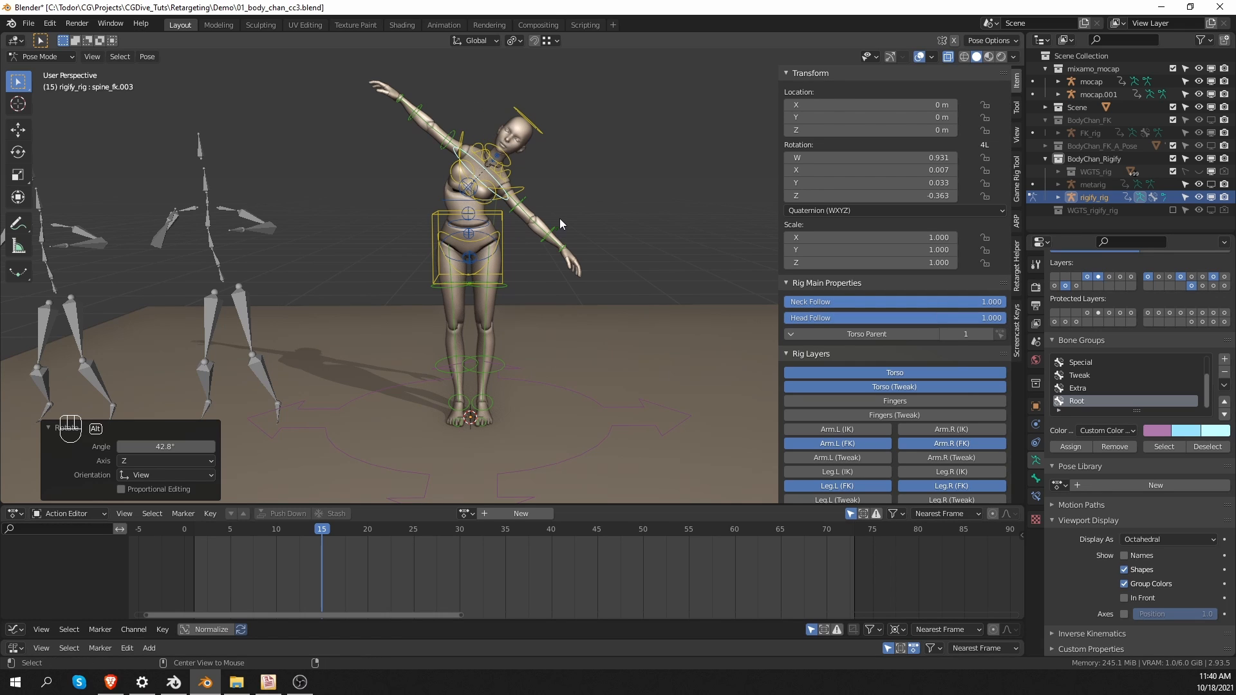
key("alt+r")
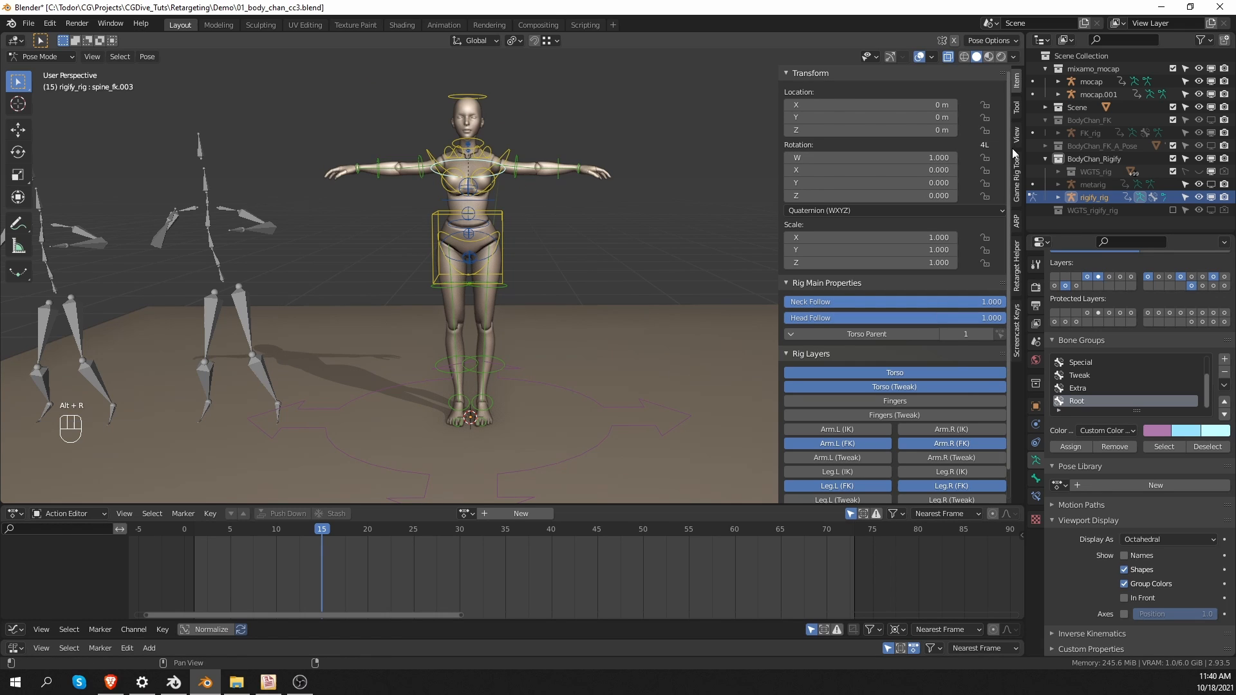
Step: Return to the Auto-Rig Pro Remap bones list and map mixamorig:RightArm to upper_arm_fk.R
left_click(1017, 222)
scroll(919, 419, "down", 4)
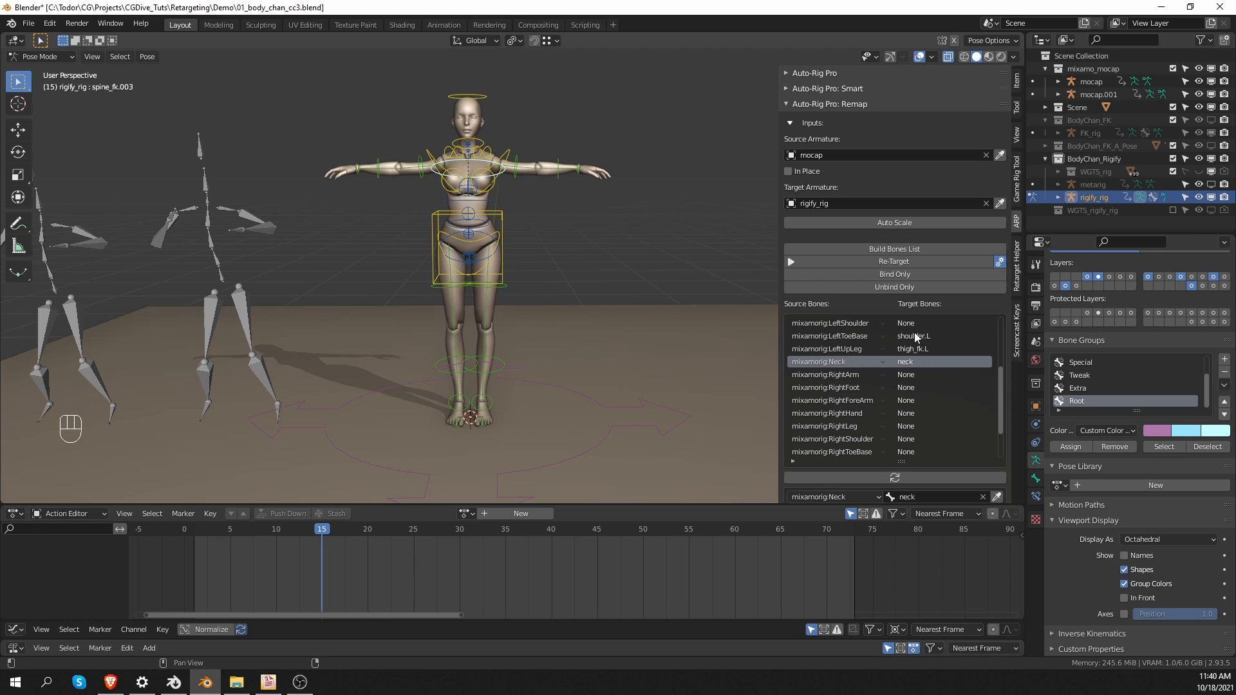
left_click(921, 375)
scroll(922, 375, "down", 3)
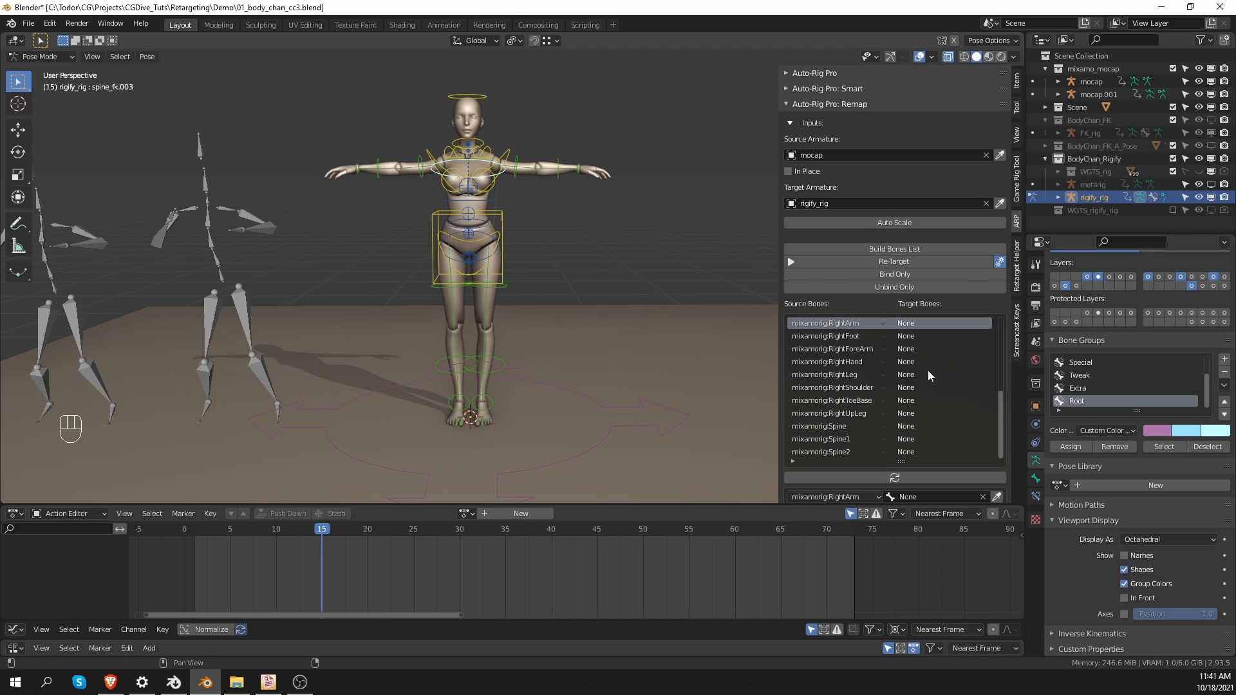
left_click(943, 494)
key("BackSpace")
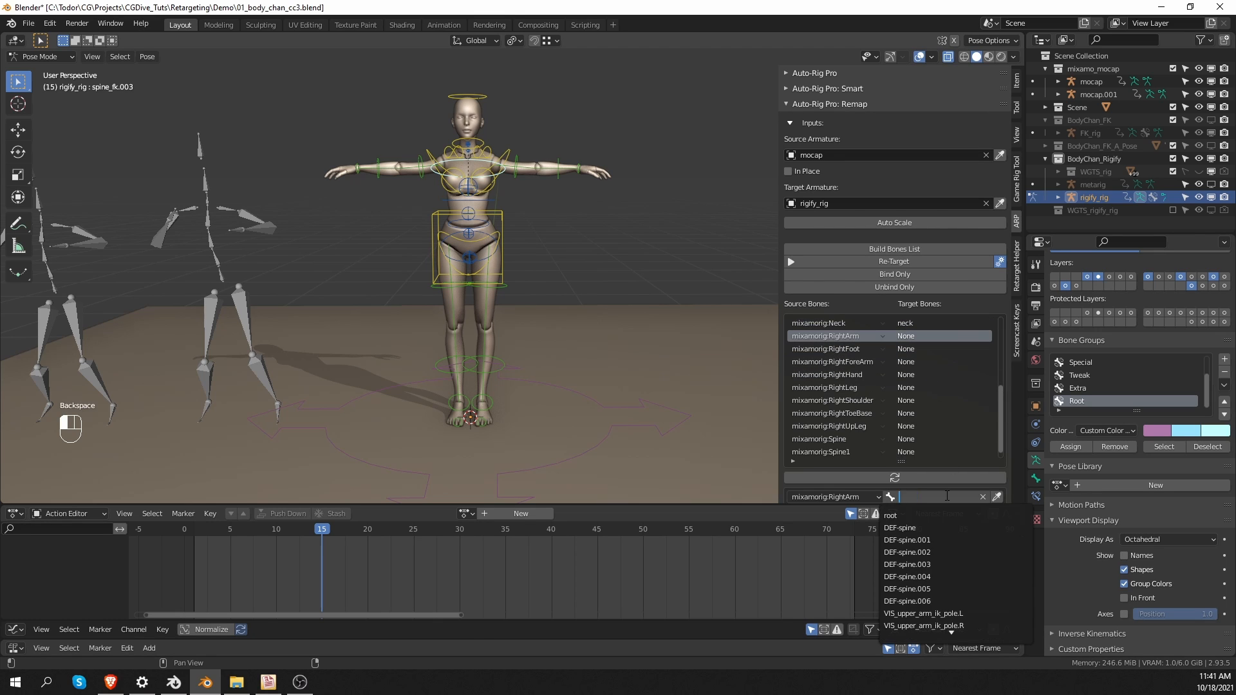
type("uppe")
left_click(945, 540)
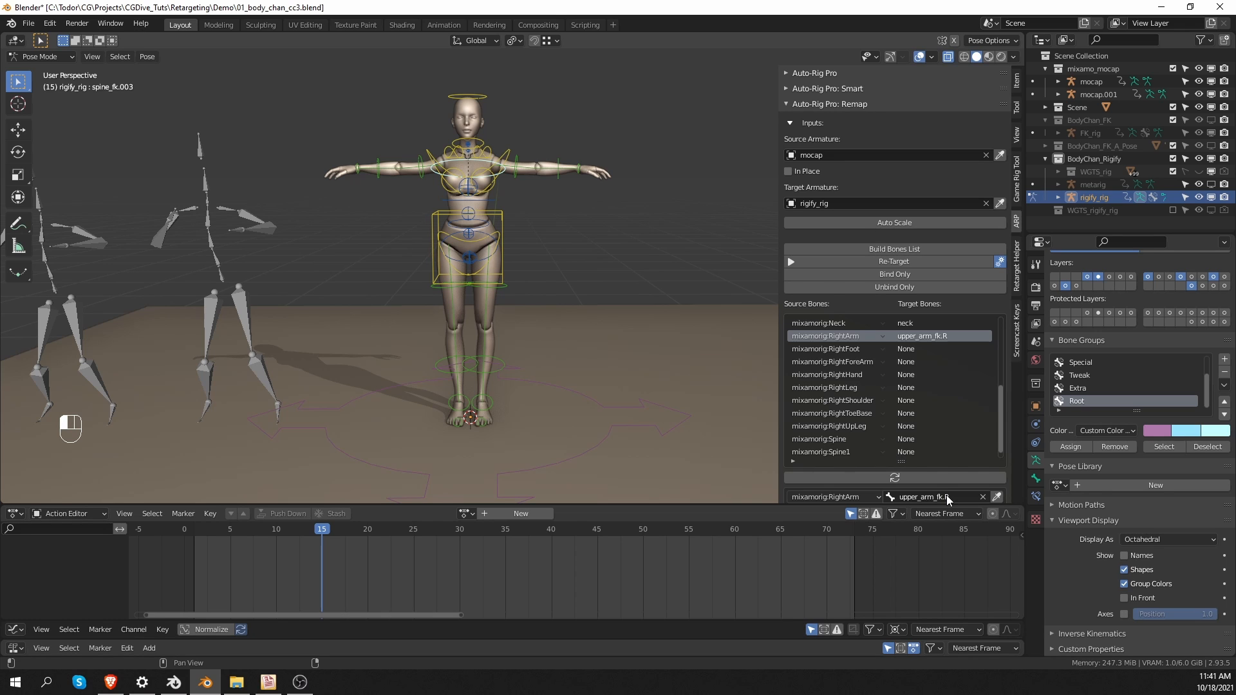
Step: Map mixamorig:RightFoot to foot_fk.R and mixamorig:RightForeArm to forearm_fk.R
left_click(946, 349)
left_click(948, 495)
type("foot")
left_click(945, 527)
left_click(915, 363)
left_click(947, 494)
type("for")
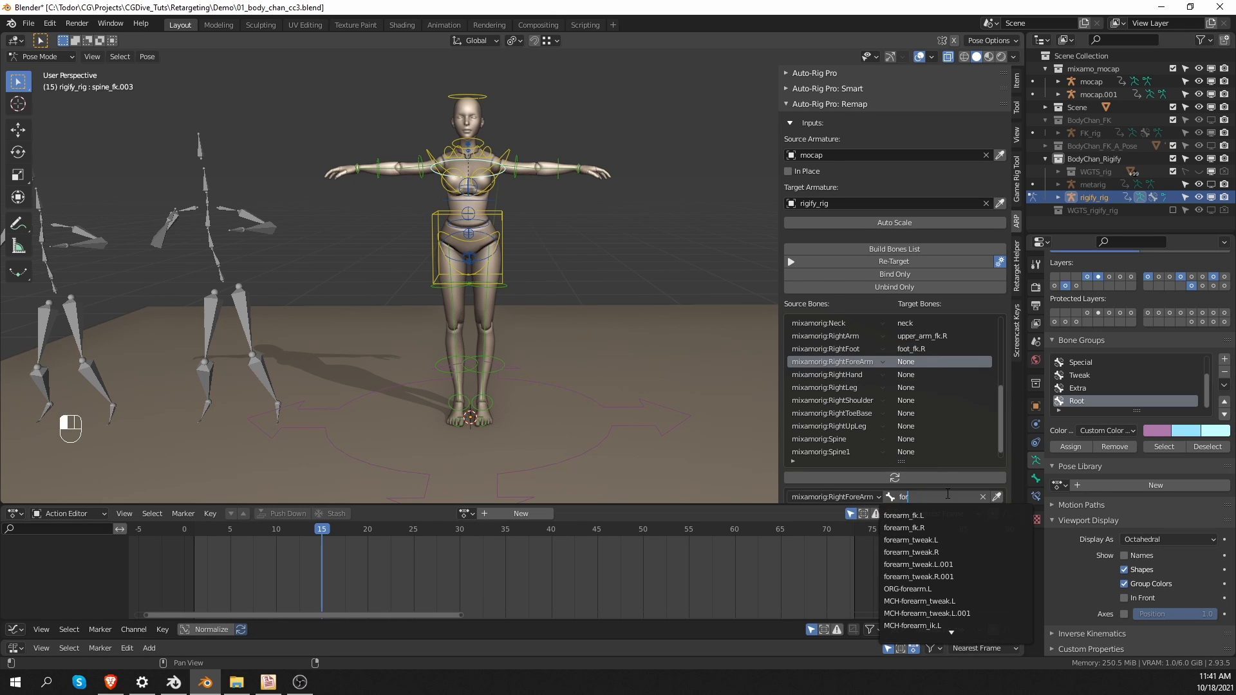
left_click(903, 527)
Step: Map mixamorig:RightHand to hand_fk.R and mixamorig:RightLeg to shin_fk.R
left_click(914, 375)
left_click(947, 495)
type("han")
left_click(903, 528)
left_click(914, 387)
left_click(929, 494)
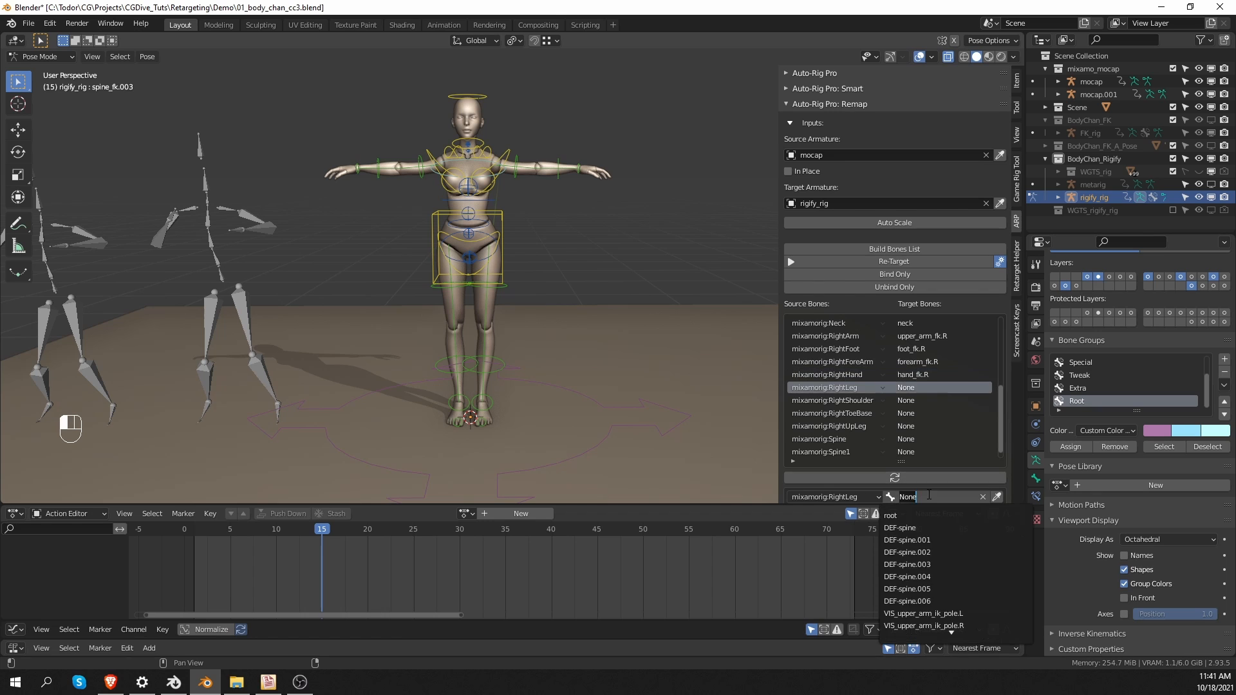
type("shi")
left_click(926, 527)
Step: Map mixamorig:RightShoulder to shoulder.R and mixamorig:RightToeBase to toe.R
left_click(920, 401)
left_click(926, 495)
type("sho")
left_click(924, 528)
key("Down")
left_click(932, 496)
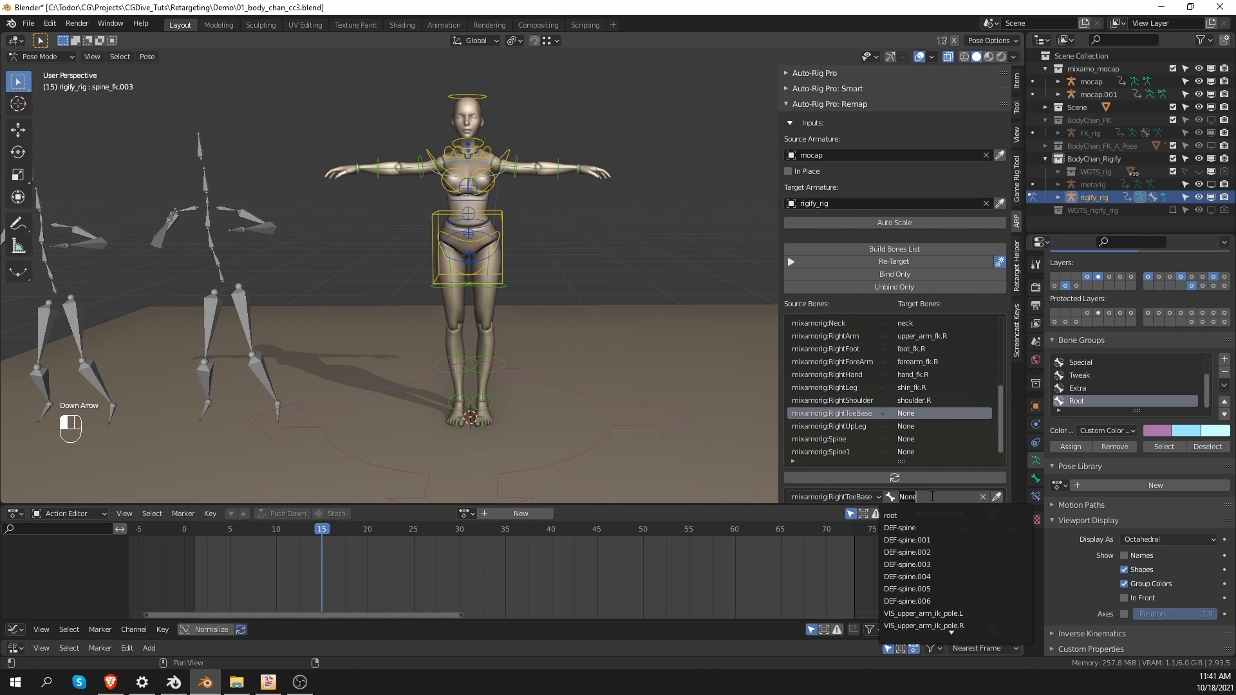
left_click(932, 496)
type("toe")
key("Down")
key("Down")
key("Return")
Step: Map the source bone mixamorig:RightUpLeg to the target bone thigh_fk.R
left_click(921, 426)
left_click(935, 498)
type("thigh")
key("Down")
key("Down")
key("Down")
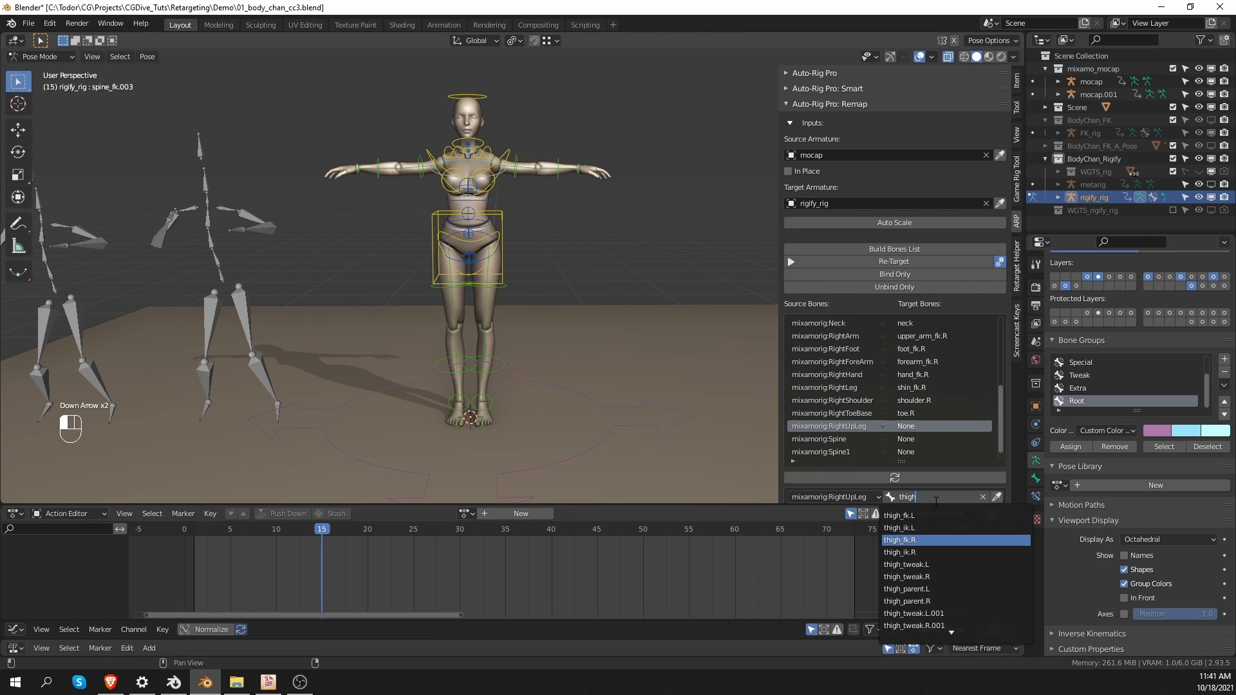
key("Return")
Step: Select mixamorig:Spine in the bones list, put the mocap armature in Pose Mode too, and test-rotate mixamorig:Spine2 to check its spine chain
left_click(929, 440)
scroll(928, 451, "down", 1)
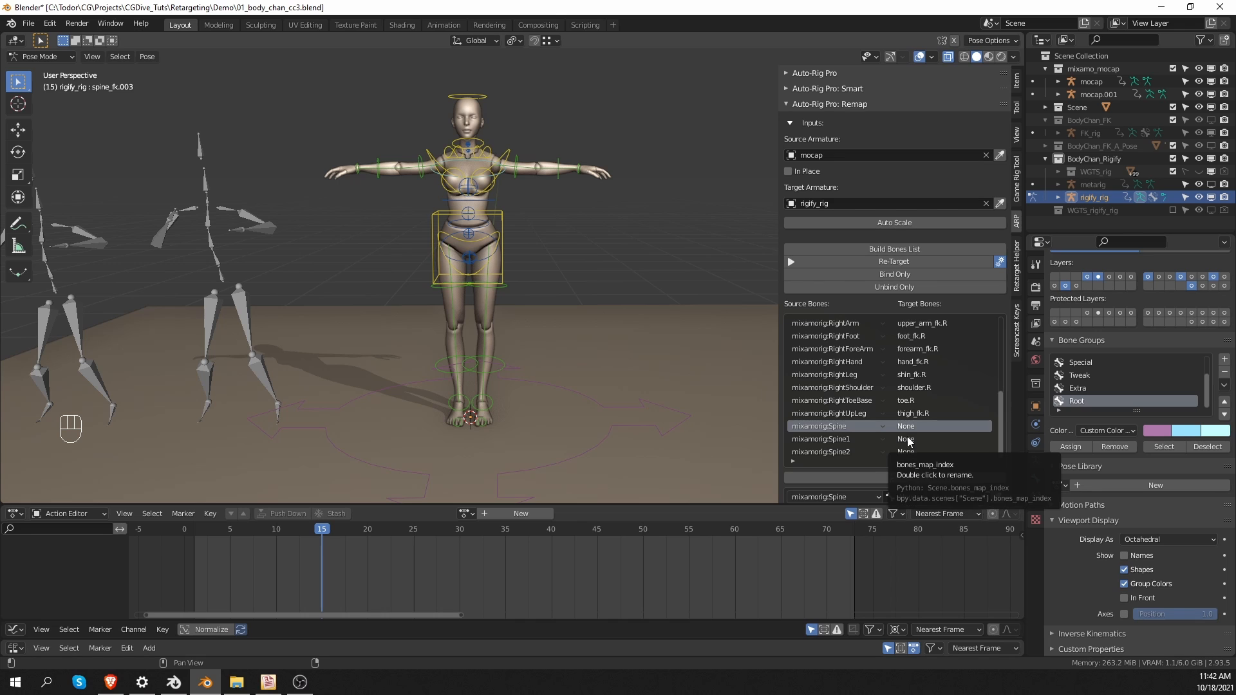
key("Tab")
left_click(222, 225)
key("Tab")
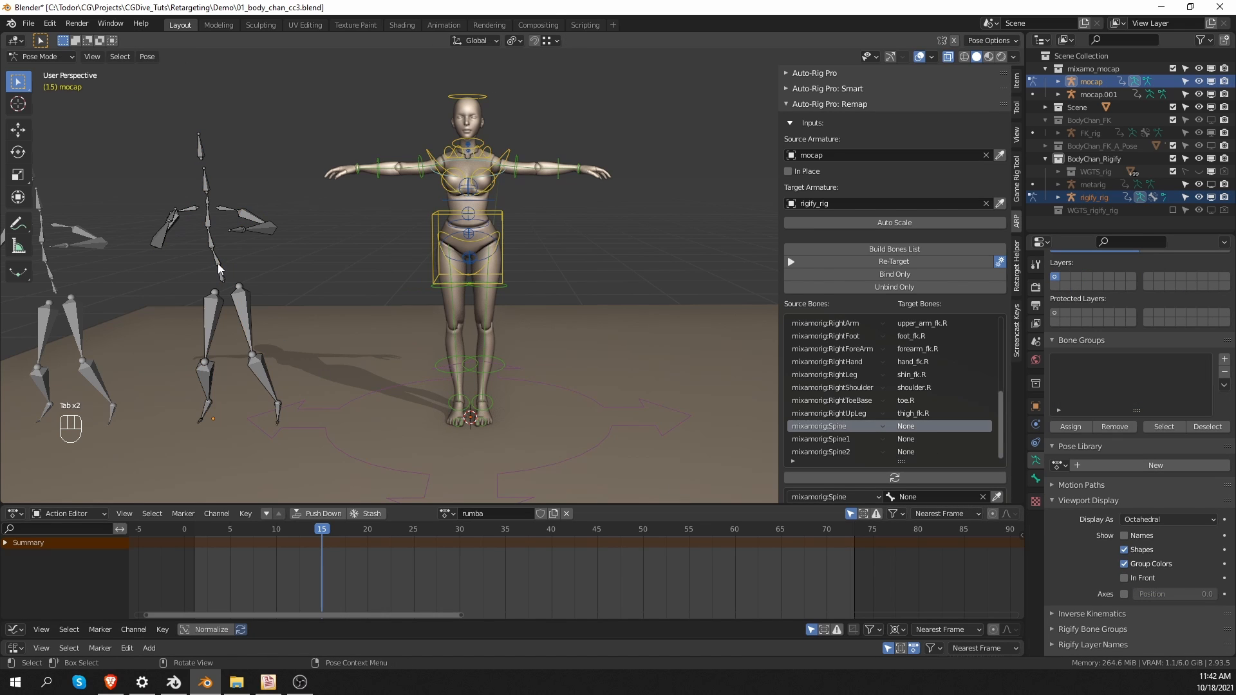
left_click(217, 261)
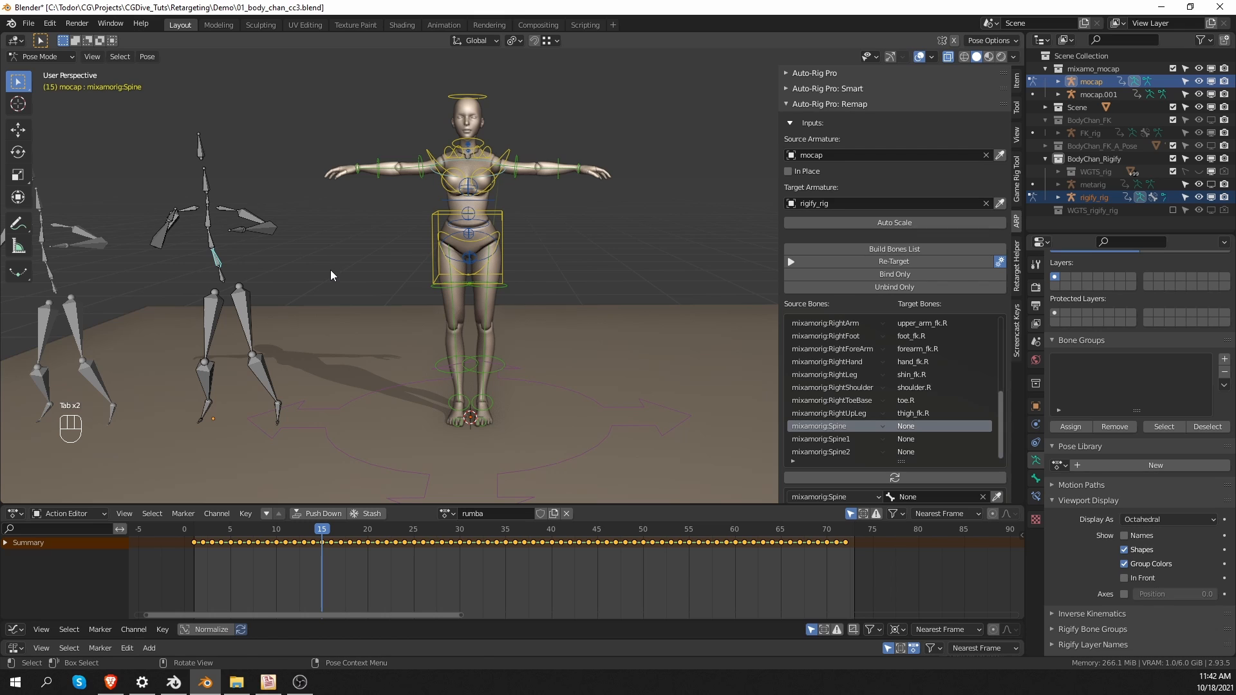
left_click(211, 233)
key("r")
key("r")
right_click(233, 255)
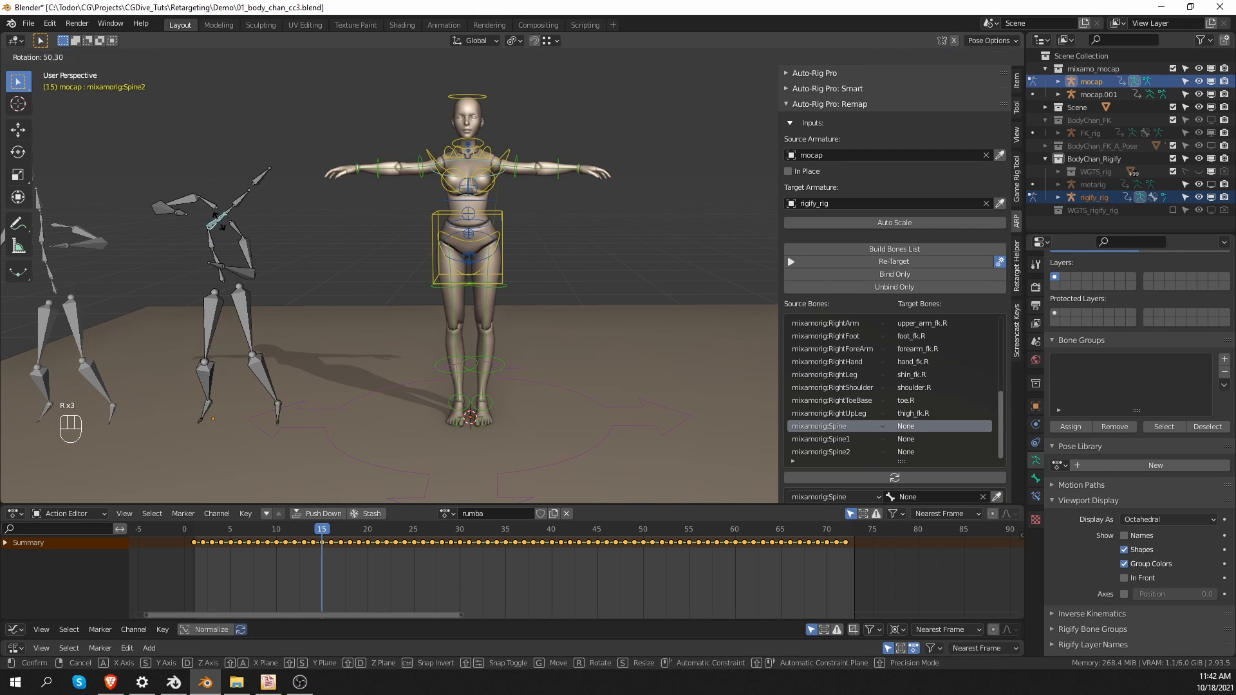
Step: Examine the rigify rig's FK spine controls from hips to chest and test-rotate the torso control to identify the matching bones
left_click(500, 261)
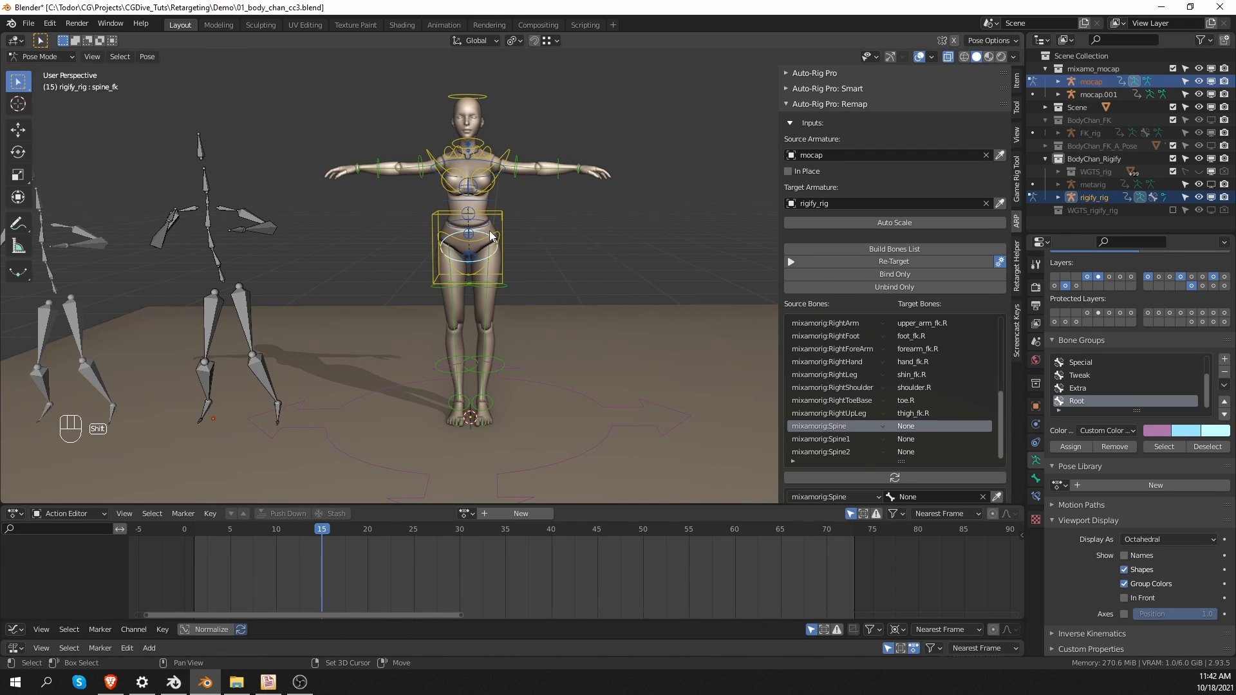
left_click(492, 228, "shift")
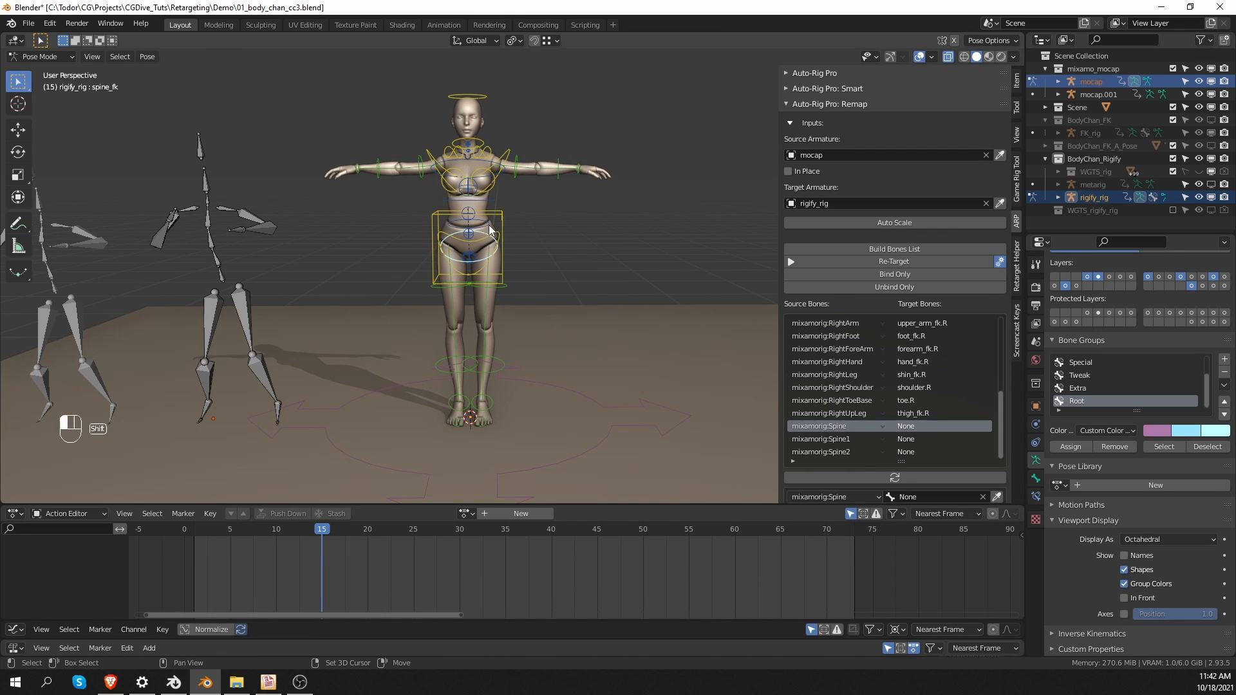
left_click(479, 162, "shift")
scroll(481, 209, "up", 4)
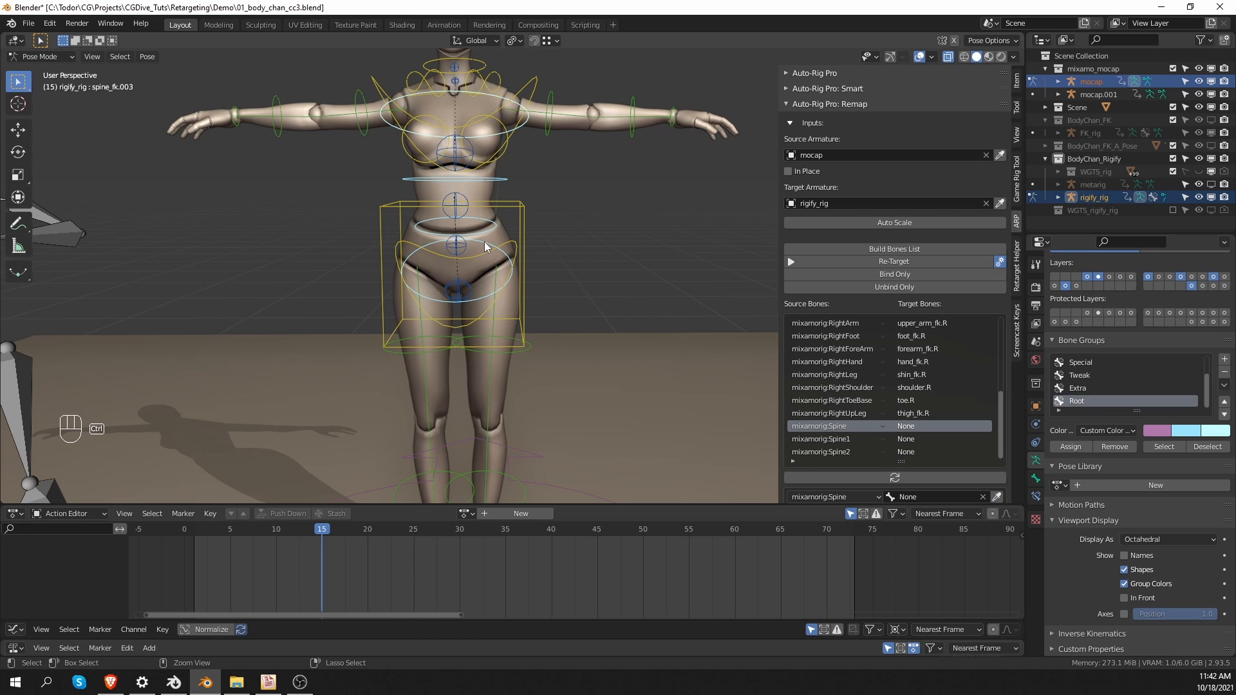
left_click_drag(485, 246, 546, 319, "ctrl")
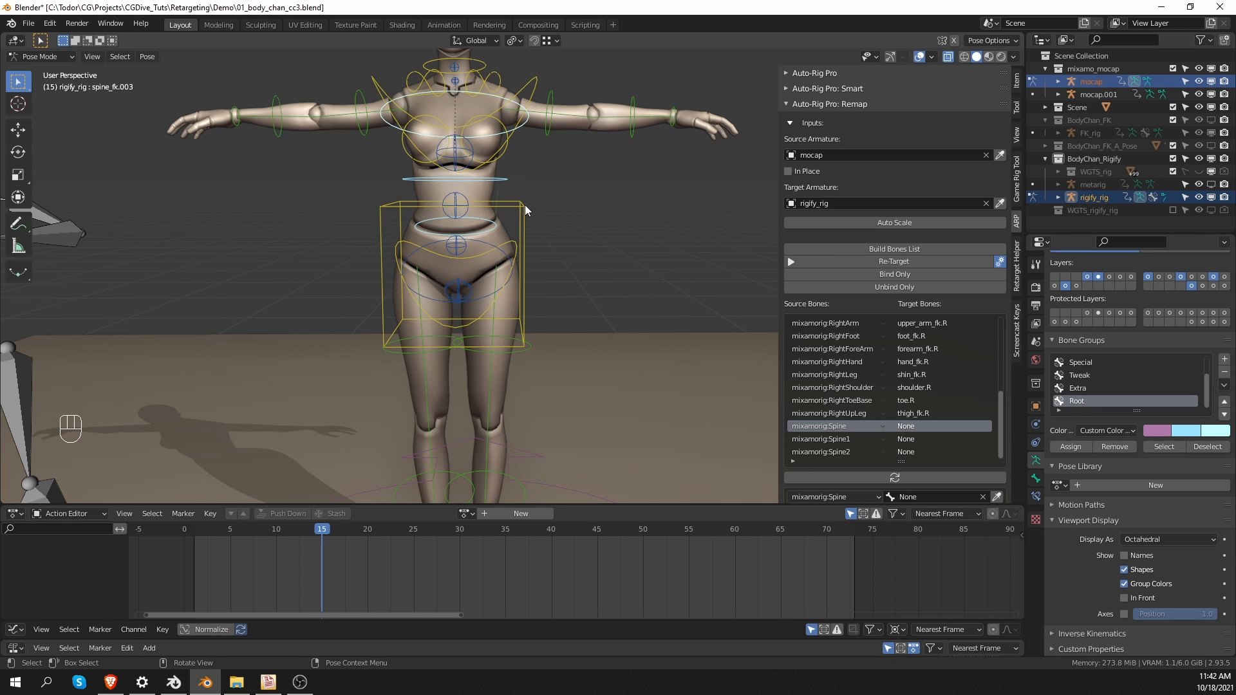
left_click(523, 265)
key("r")
right_click(484, 233)
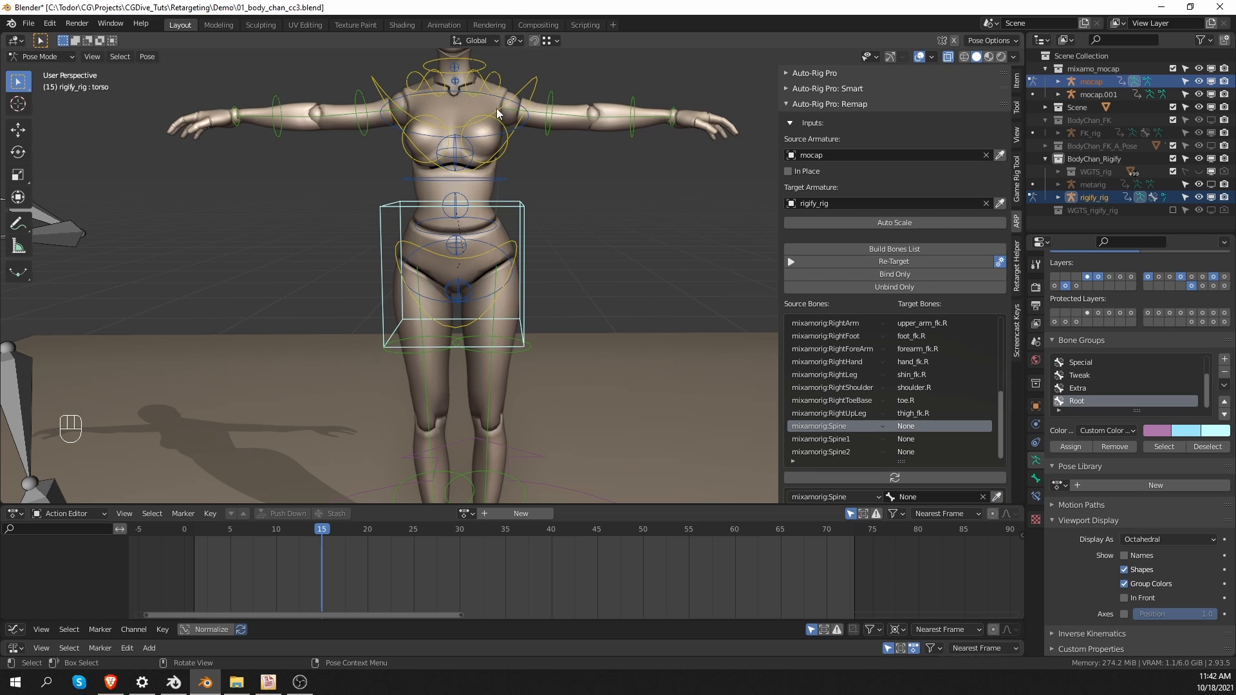
left_click(488, 231)
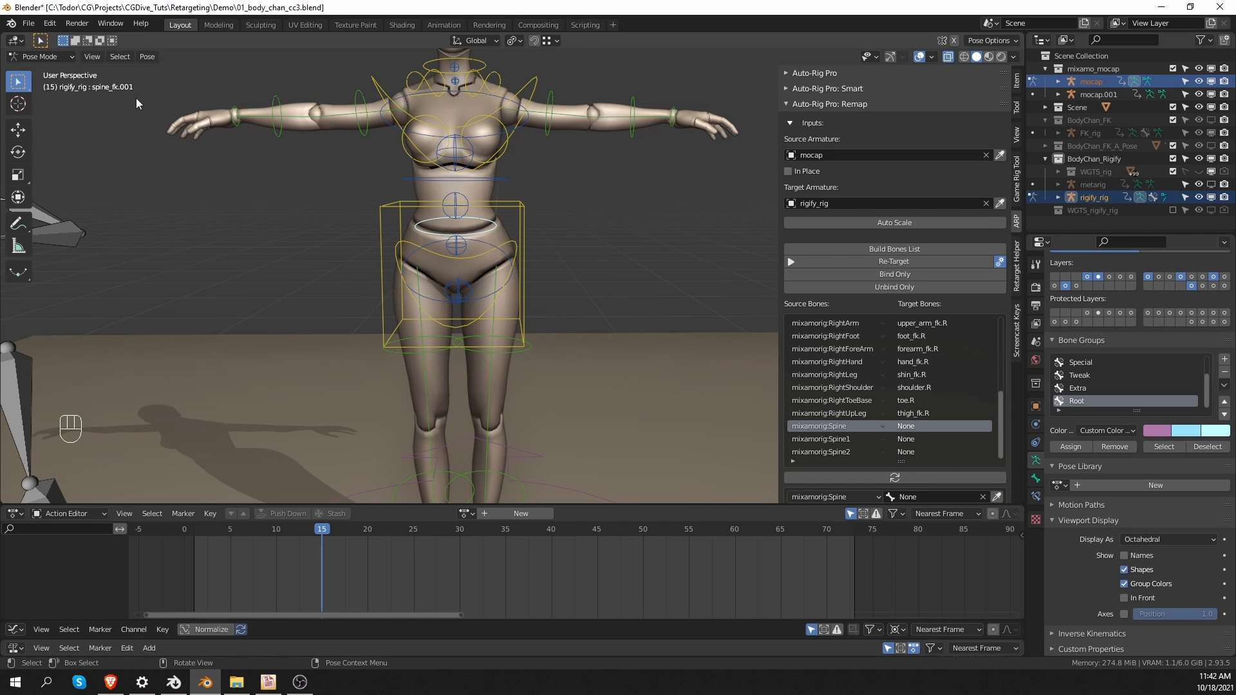
left_click(419, 115)
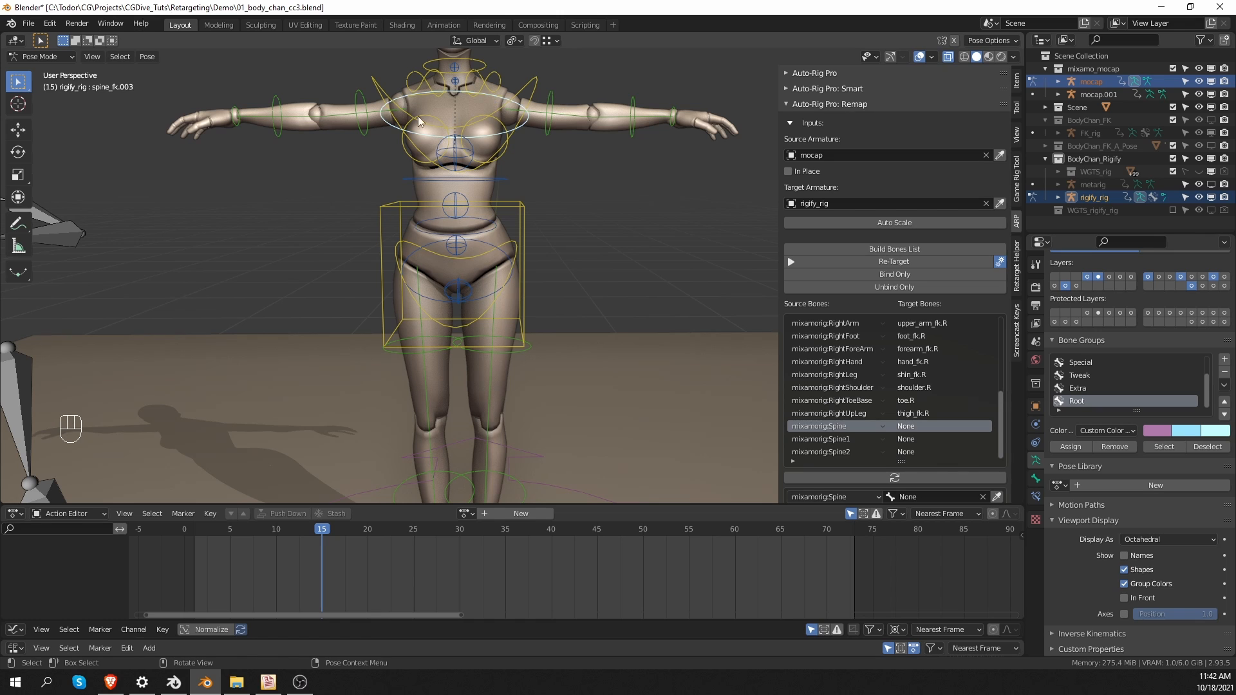
Step: Map mixamorig:Spine to spine_fk.001 and mixamorig:Spine1 to spine_fk.002
left_click(946, 497)
type("spi")
left_click(908, 528)
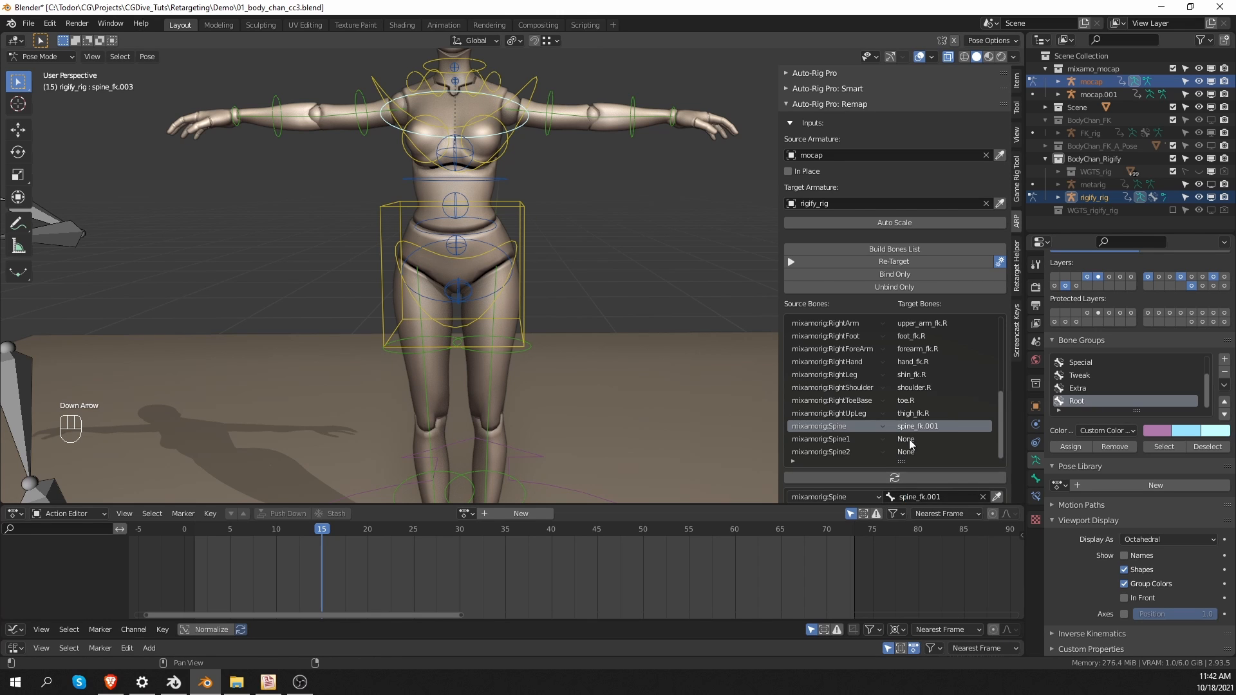
left_click(910, 440)
left_click(926, 497)
type("spine")
left_click(909, 540)
Step: Map the source bone mixamorig:Spine2 to the target bone spine_fk.003
left_click(924, 452)
left_click(928, 498)
type("sp")
left_click(906, 552)
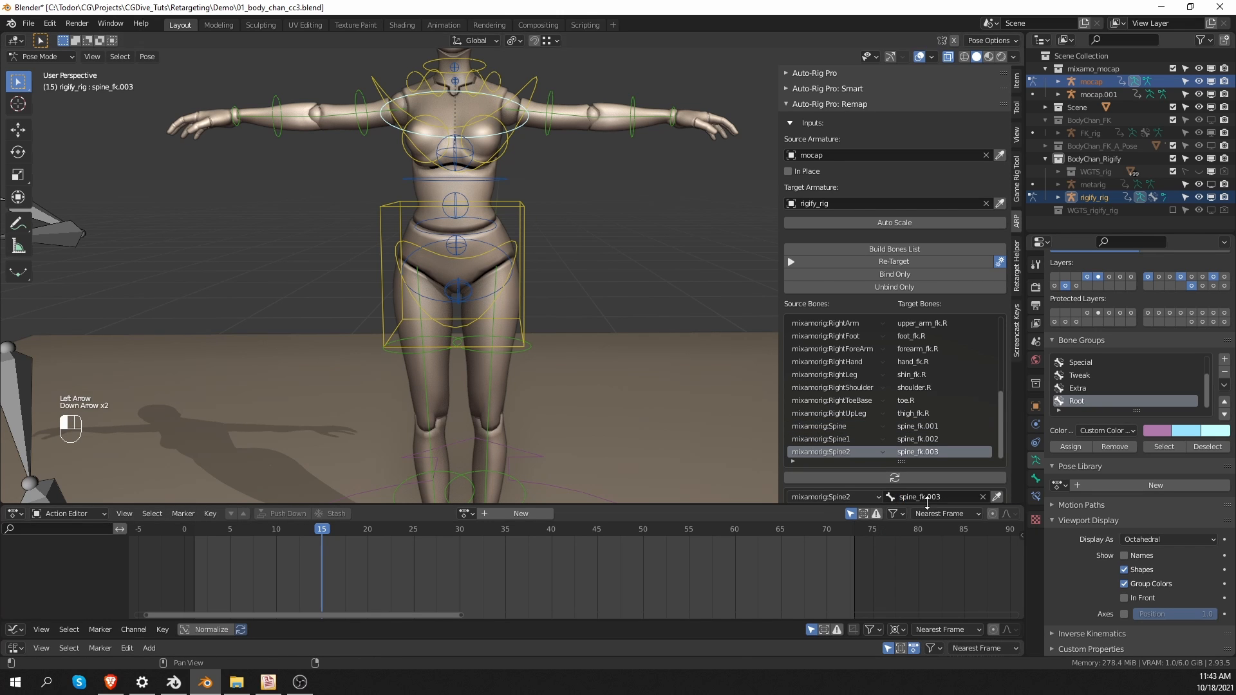
Step: Return to Object Mode, select the mocap armature and try to retarget its motion onto rigify_rig
scroll(1002, 400, "down", 2)
scroll(579, 264, "down", 7)
middle_click_drag(559, 263, 637, 256, "shift")
scroll(637, 256, "up", 5)
key("Tab")
scroll(637, 255, "down", 3)
left_click(418, 308)
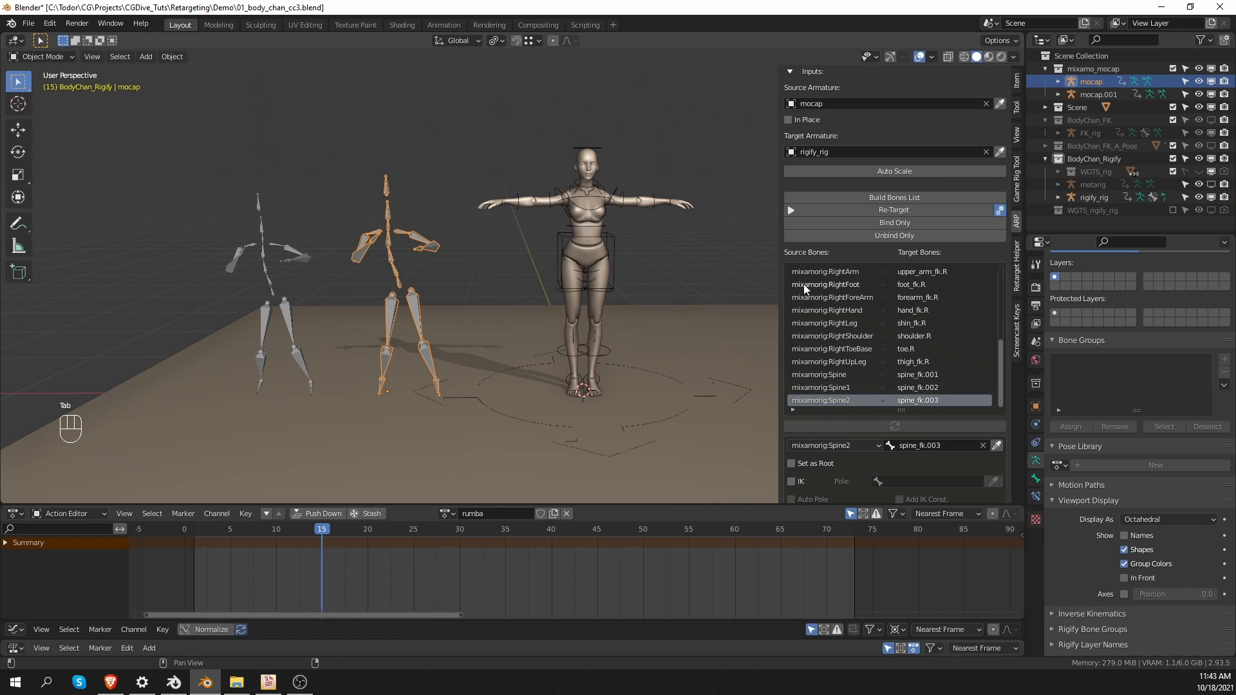
left_click(904, 210)
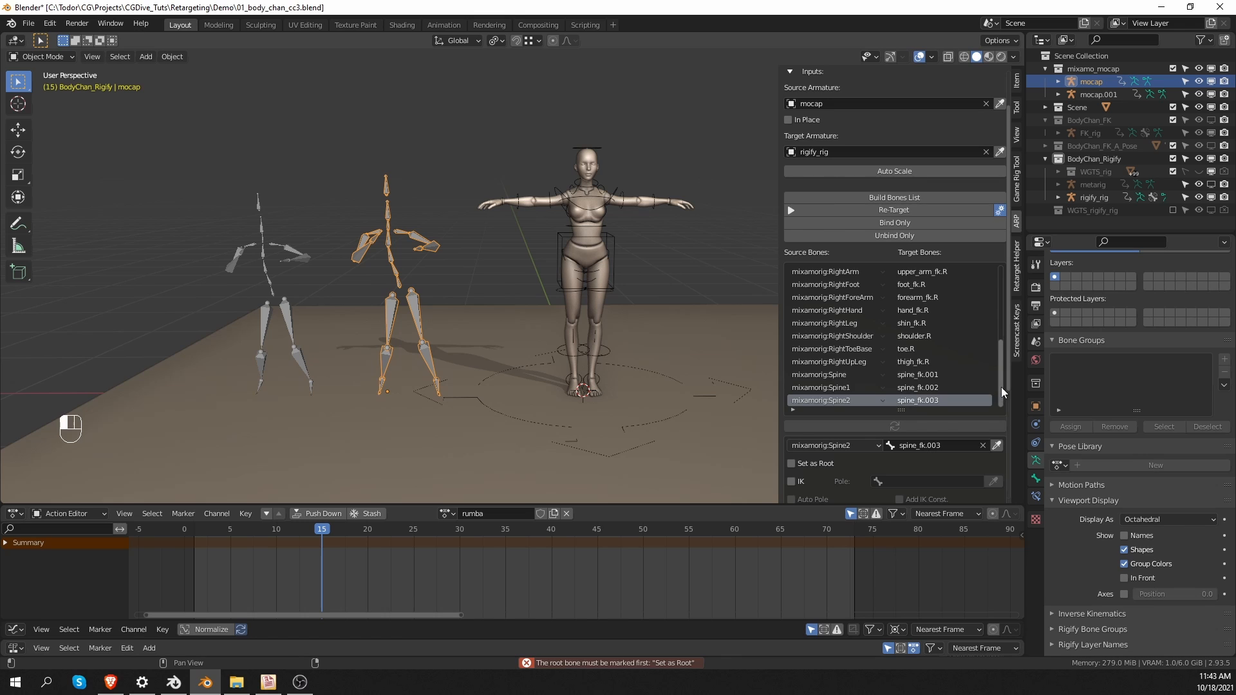
Step: Set the mixamorig:Hips to torso mapping as root and retarget frames 1 to 72 with Linear interpolation
left_click_drag(1001, 388, 995, 299)
left_click(912, 297)
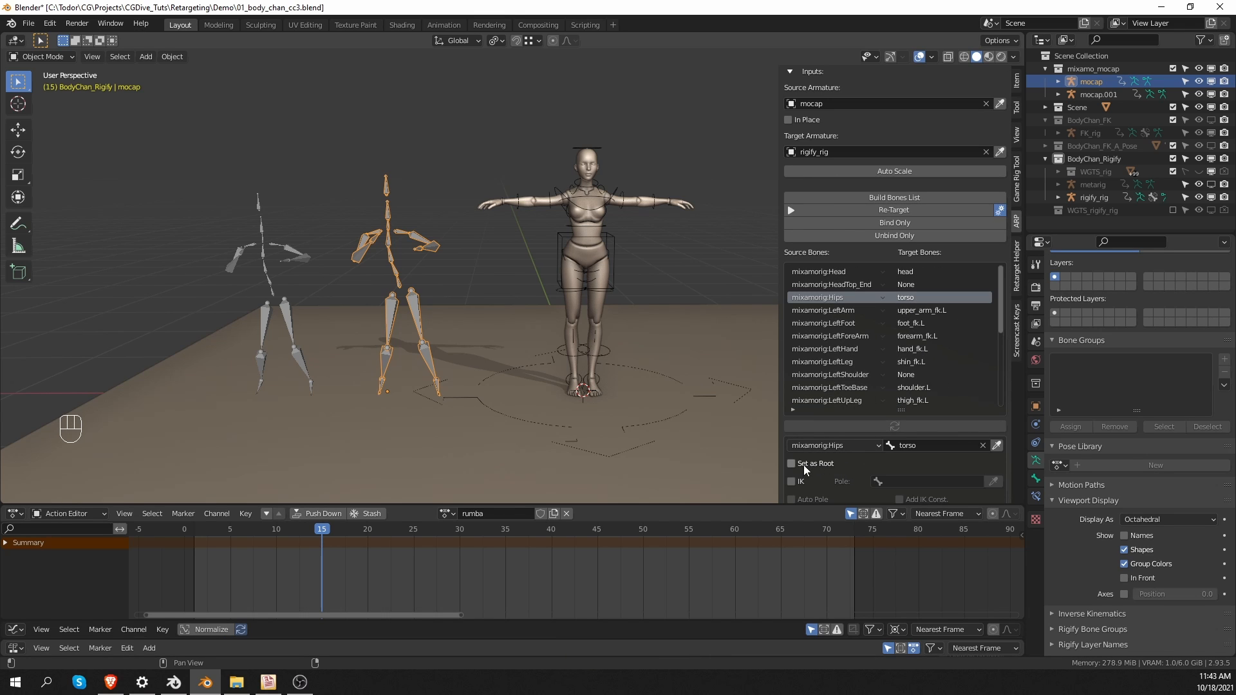
left_click(894, 211)
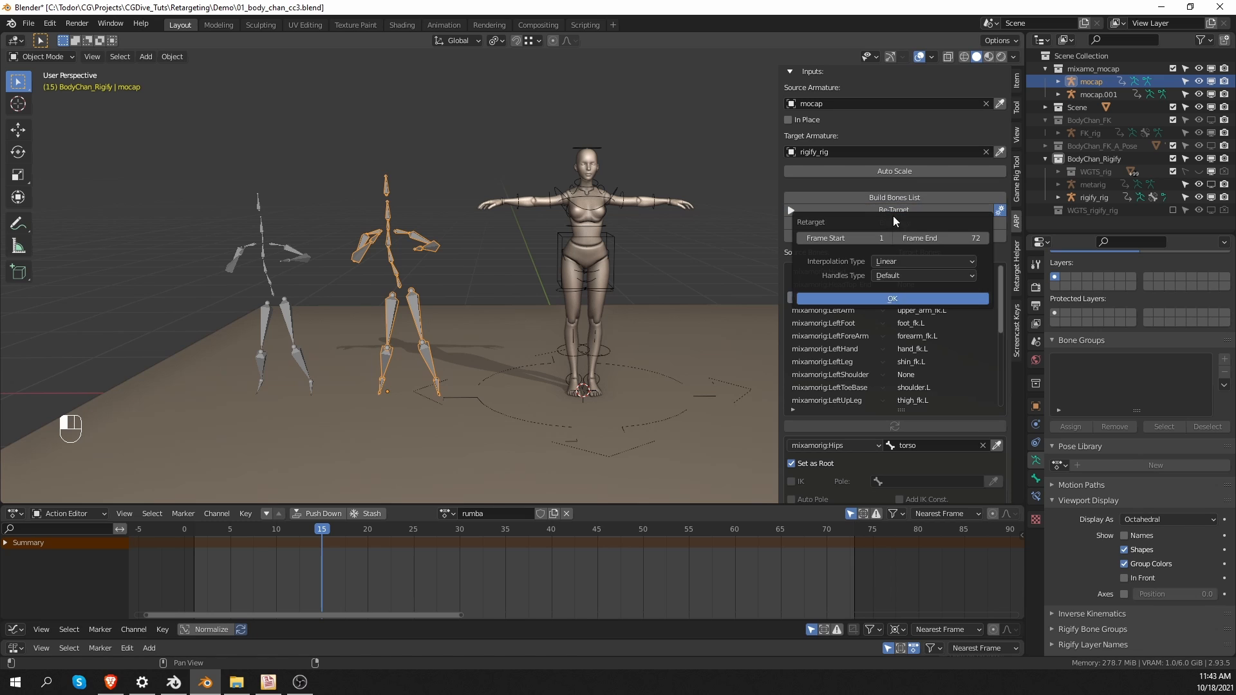
Step: Play back the retargeted animation and hide the viewport overlays to check the character's motion
key("shift+space")
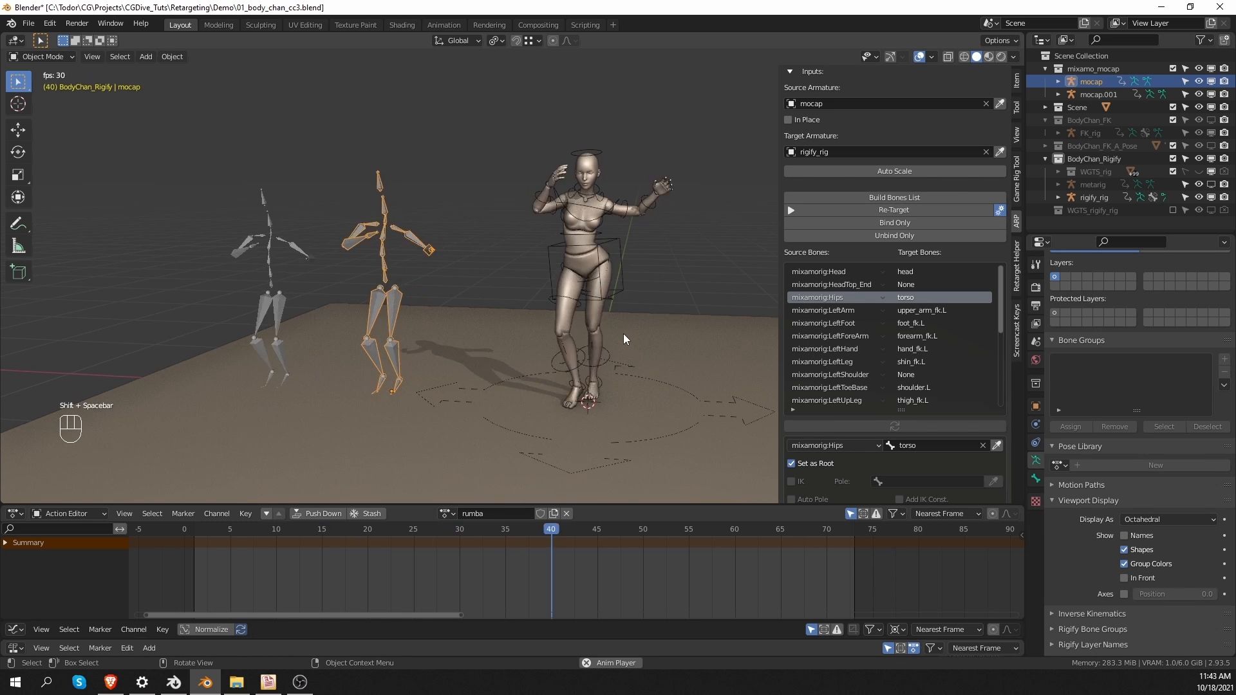
key("z")
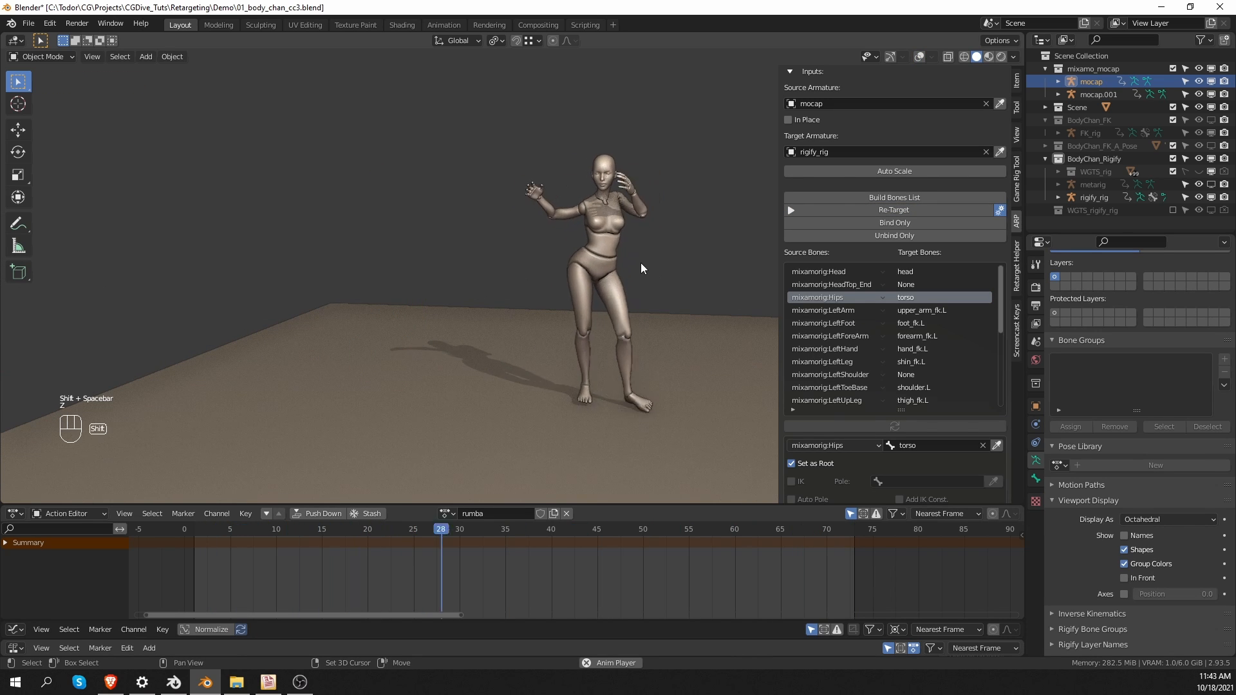
Step: Stop playback, undo the last retarget on the character, and show the viewport overlays
key("shift+space")
key("ctrl+z")
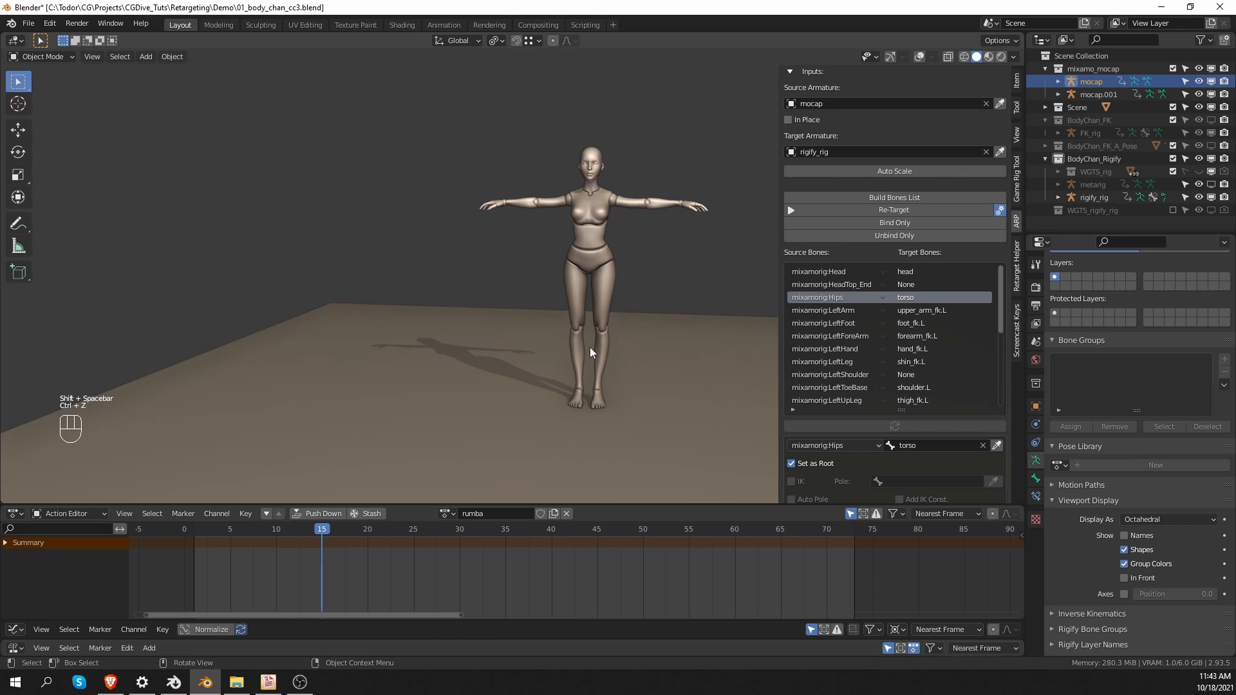
key("z")
left_click(404, 245)
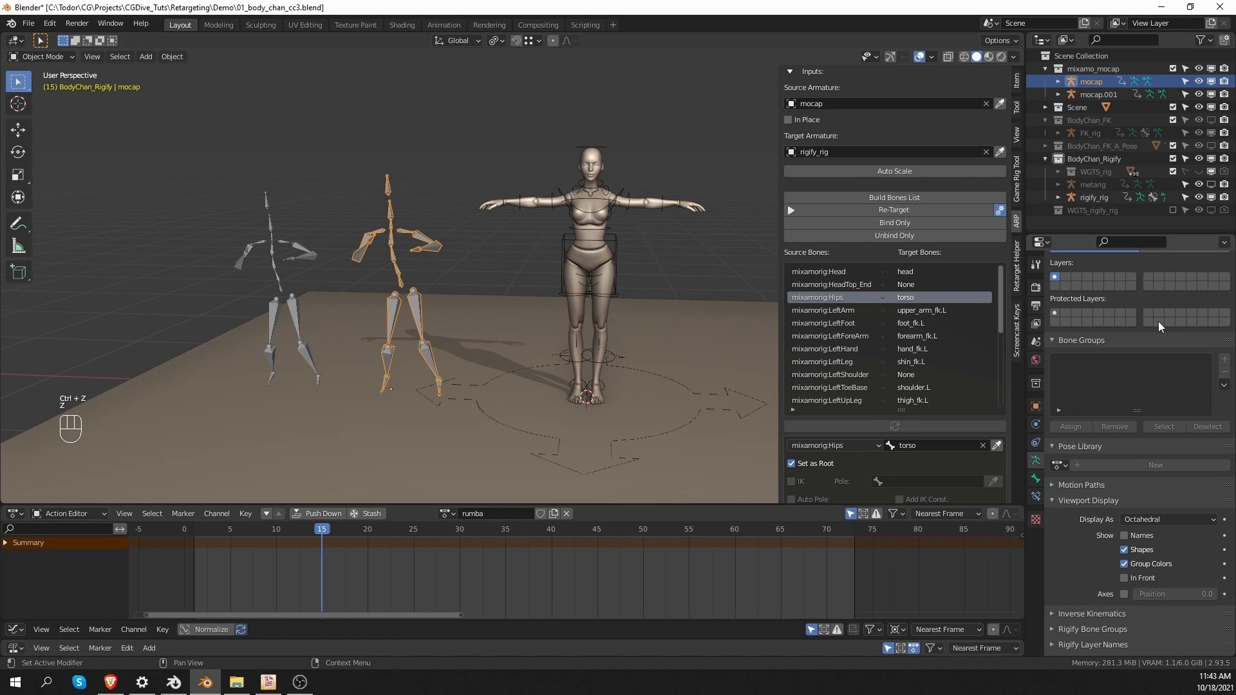
Step: Try switching the mocap armature to Rest Position and revert it
scroll(1164, 360, "up", 3)
left_click(1186, 324)
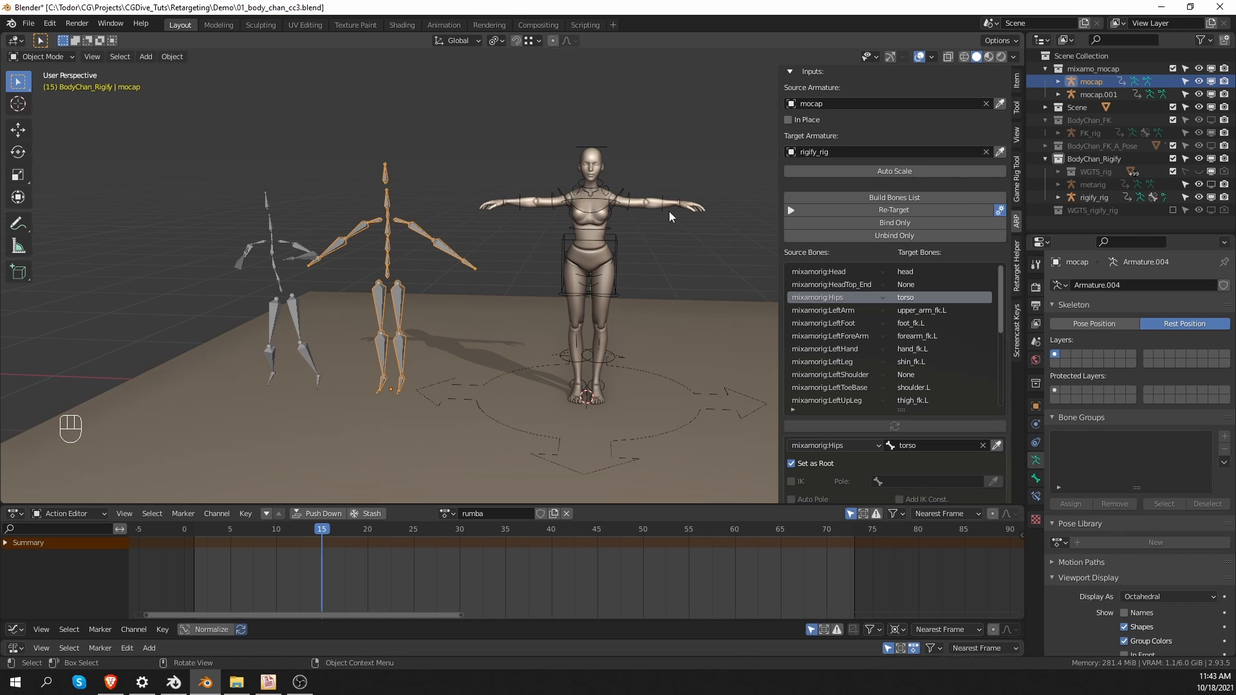
key("ctrl+z")
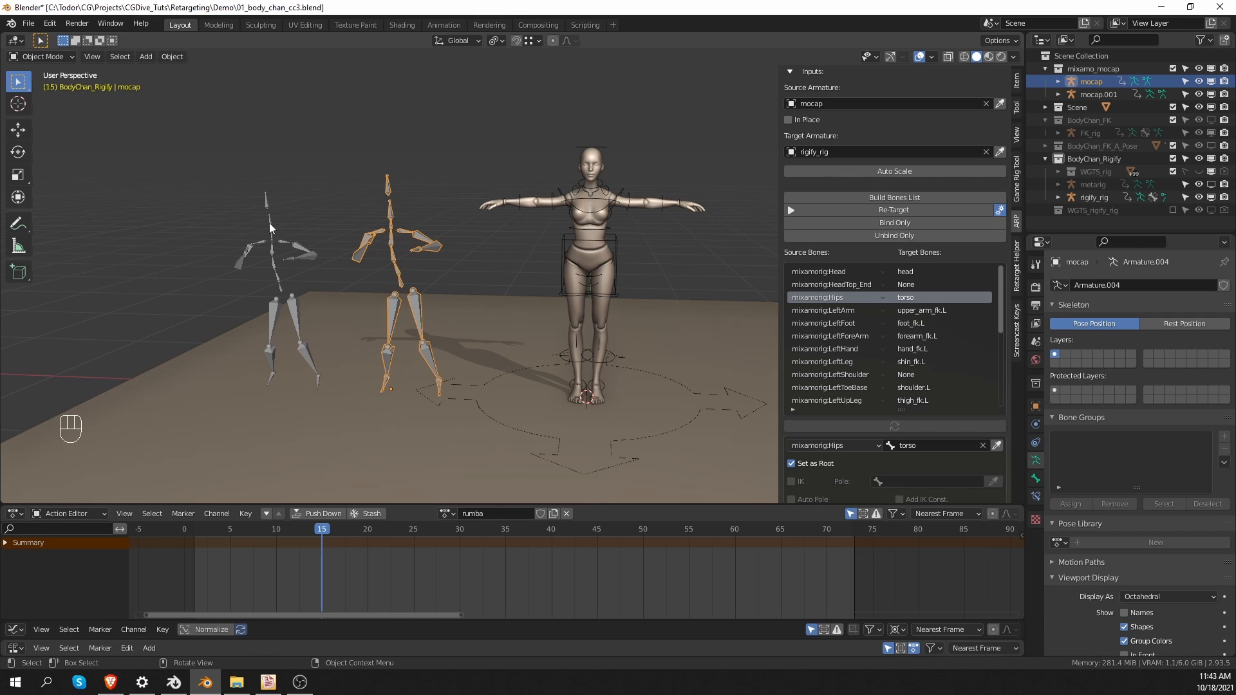
Step: Scale the mocap.001 armature uniformly by about 1.042
left_click(270, 246)
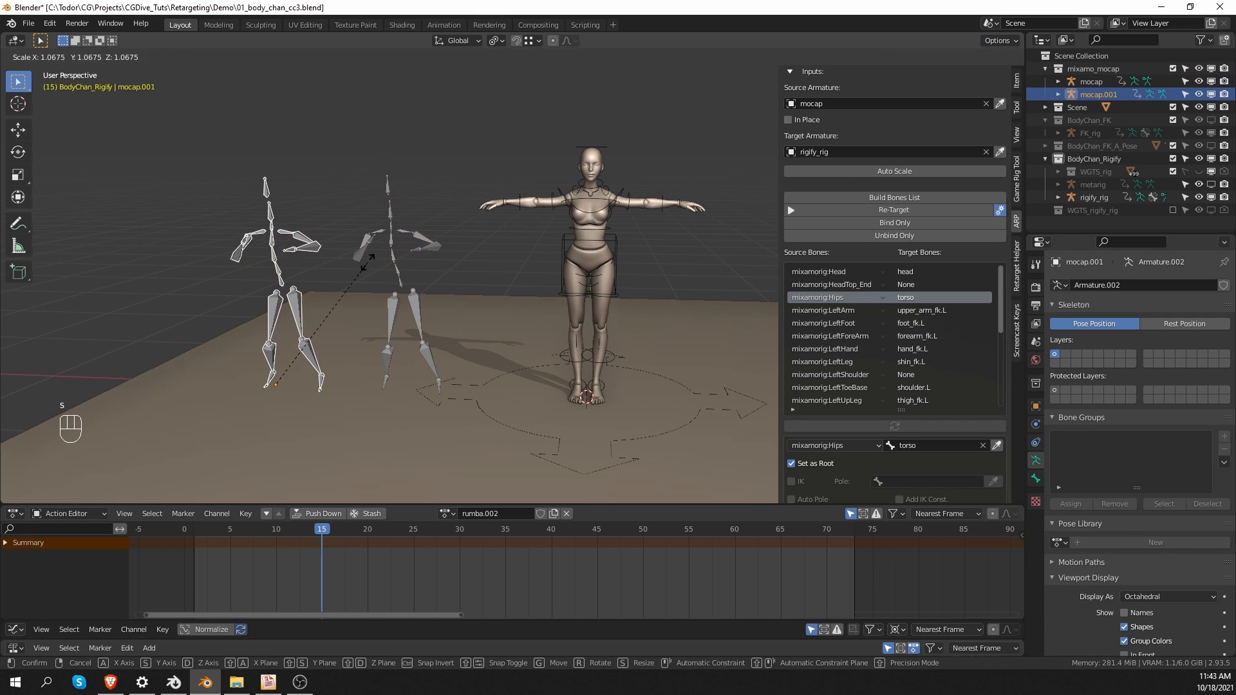
key("s")
left_click(643, 273)
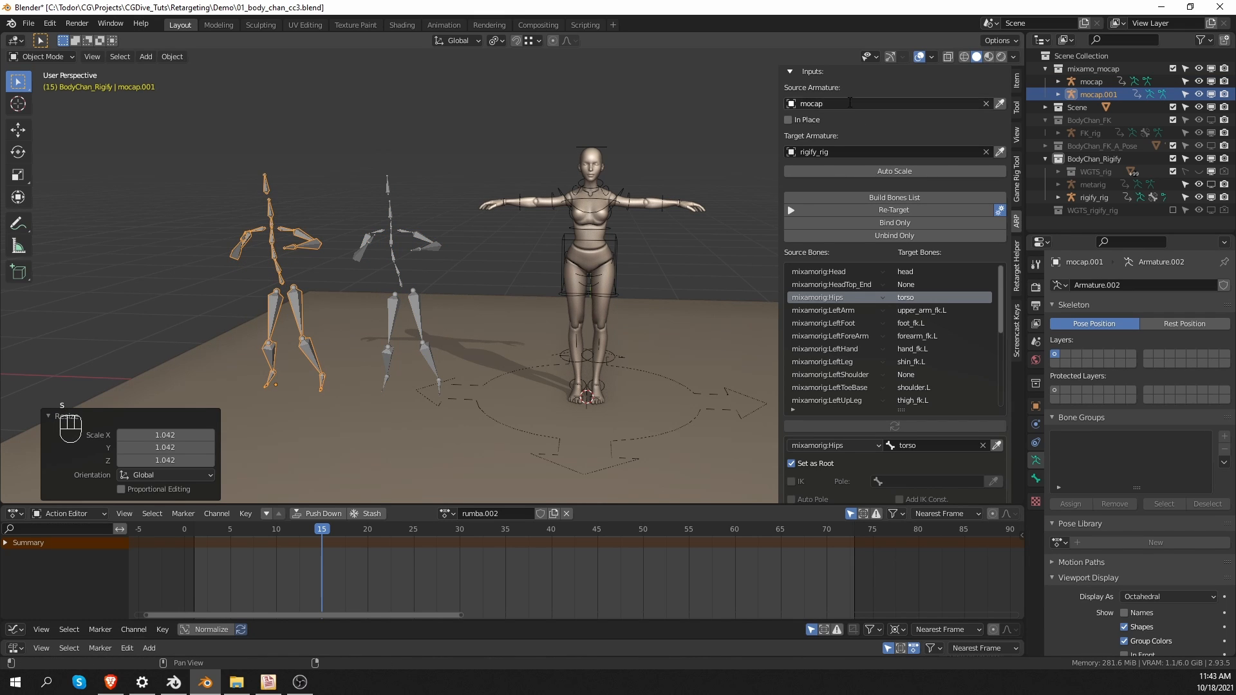
Step: Set mocap.001 as the source armature and re-target its animation to rigify_rig
left_click(791, 103)
left_click(874, 211)
left_click(868, 211)
left_click(865, 292)
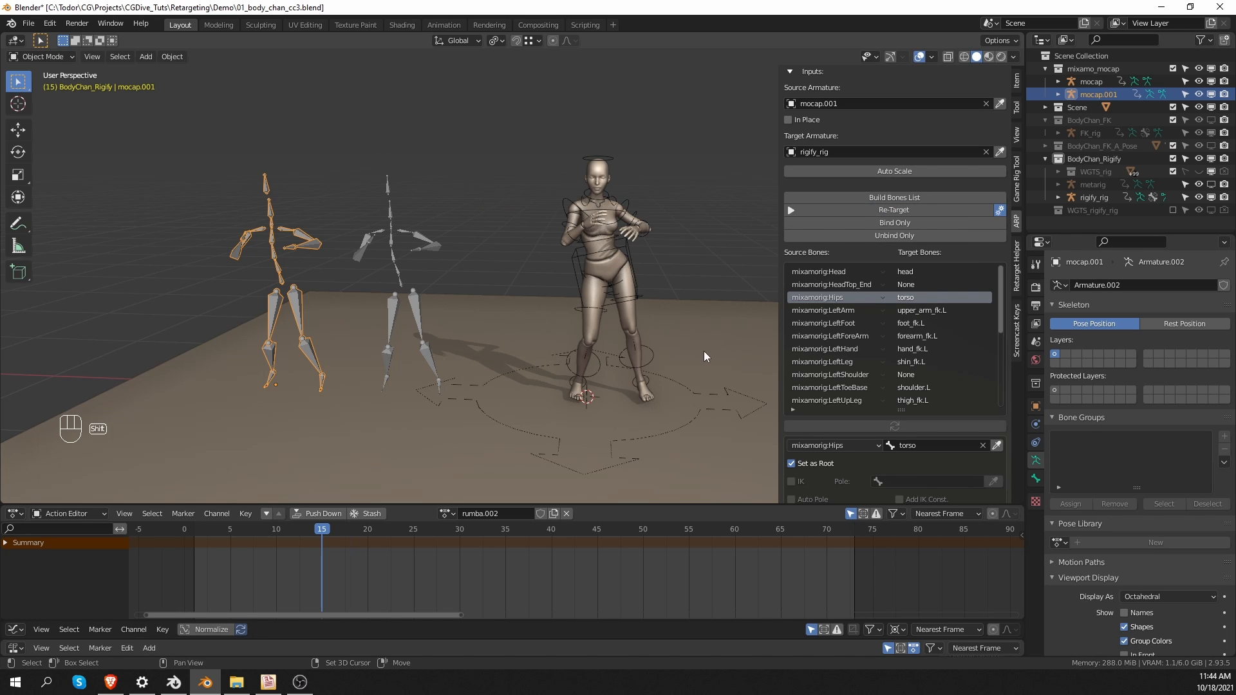
Step: Hide the viewport overlays and play and scrub the retargeted animation to check the character's motion
key("shift+space")
key("shift+alt+z")
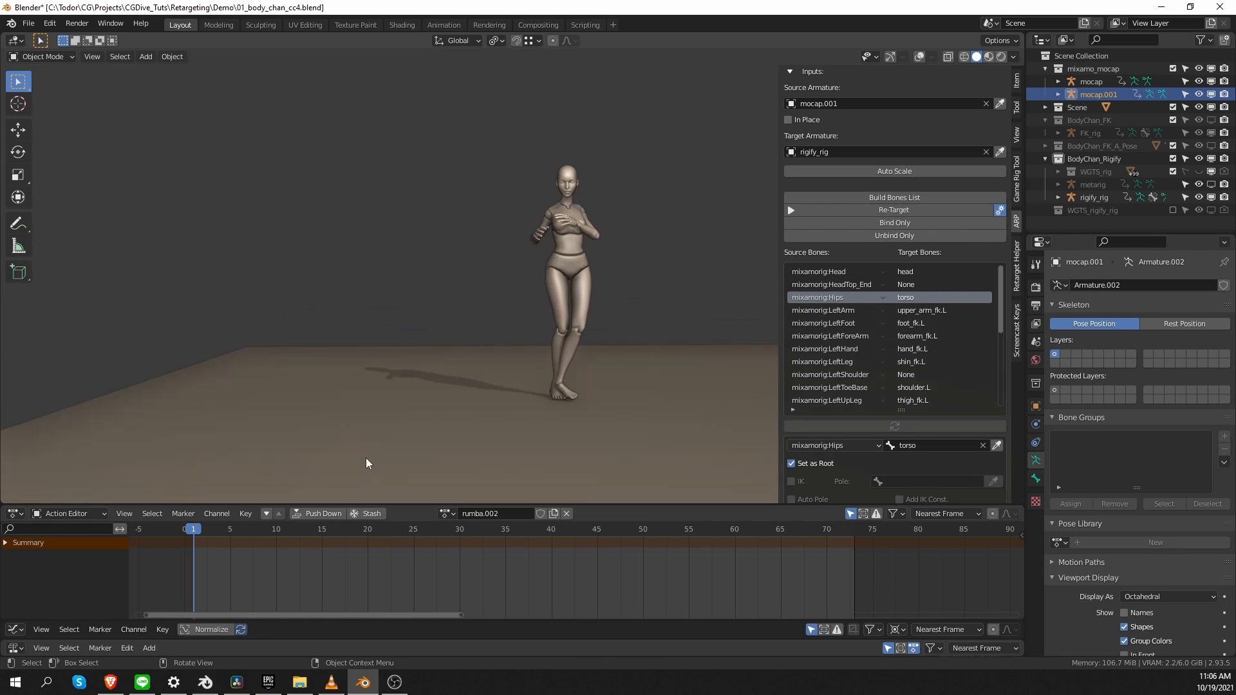
key("shift+space")
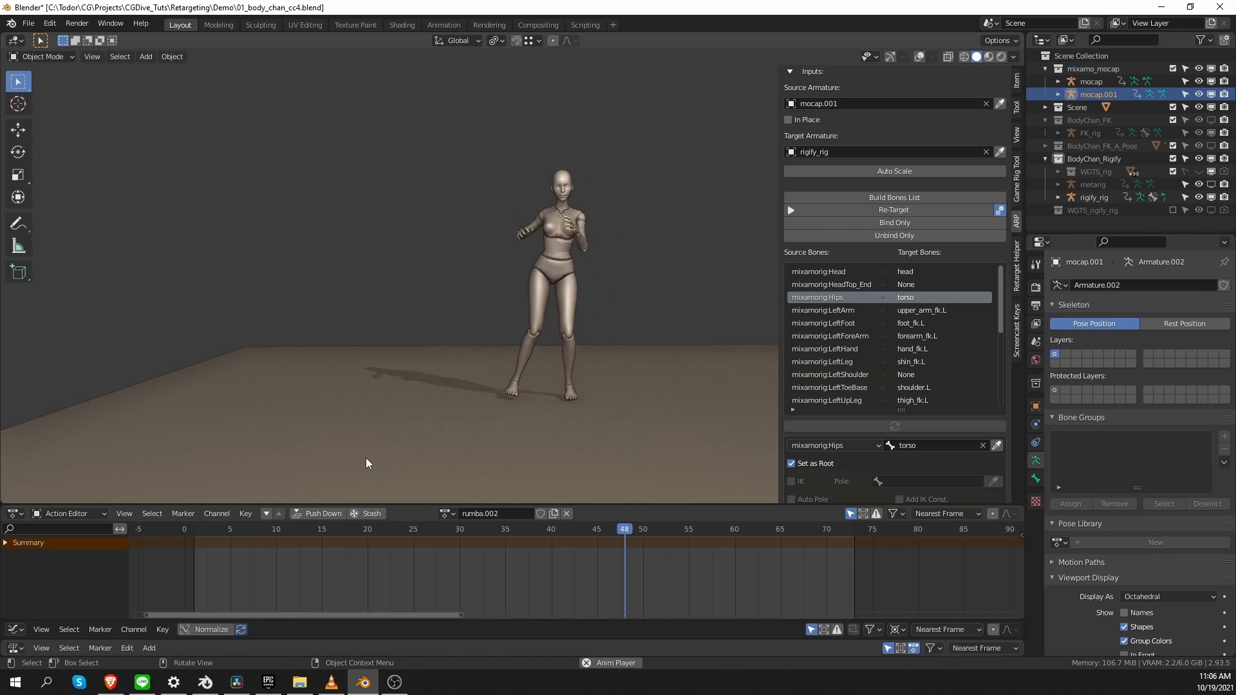
key("shift+space")
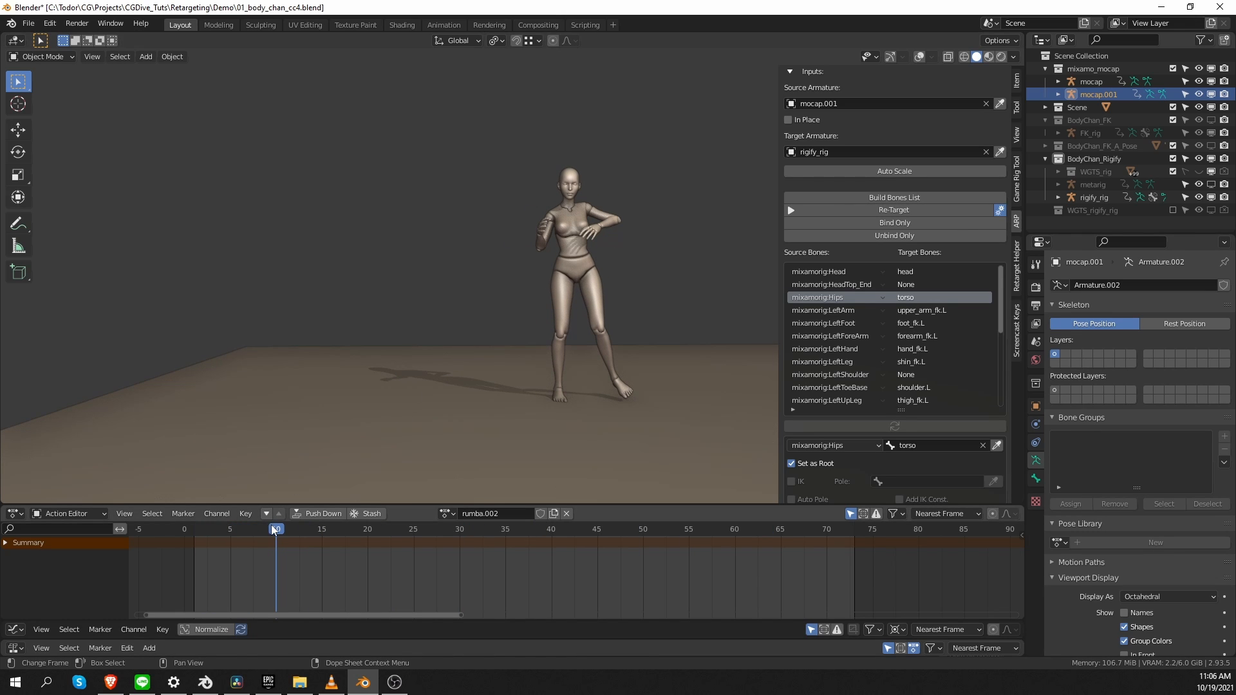
left_click_drag(273, 532, 408, 533)
key("shift+space")
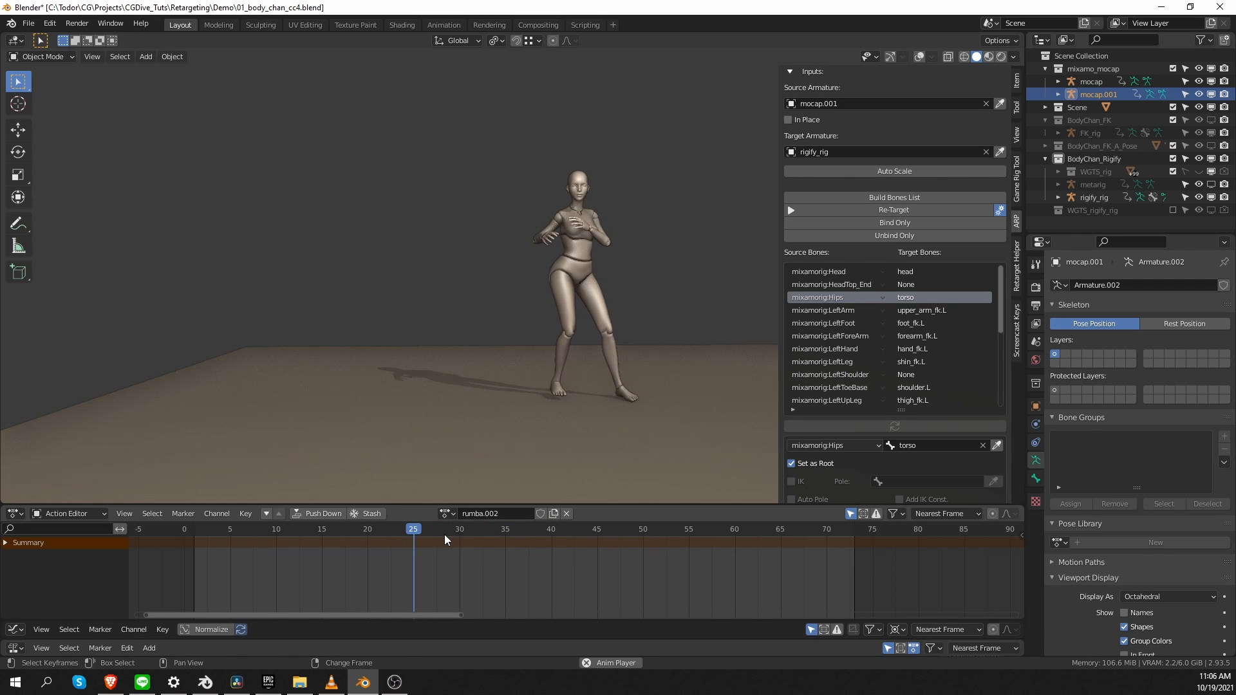
key("space")
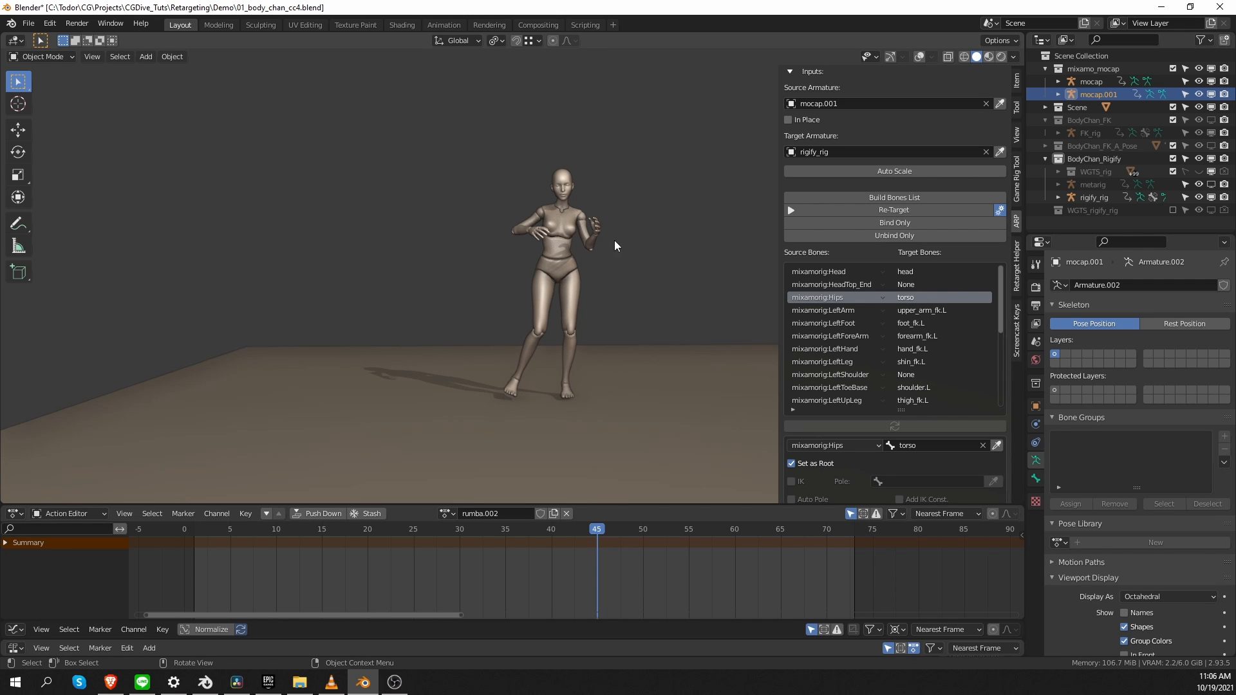
Step: Show the viewport overlays and put rigify_rig into Pose Mode
key("alt+shift+z")
scroll(592, 216, "up", 3)
left_click(579, 198)
key("Tab")
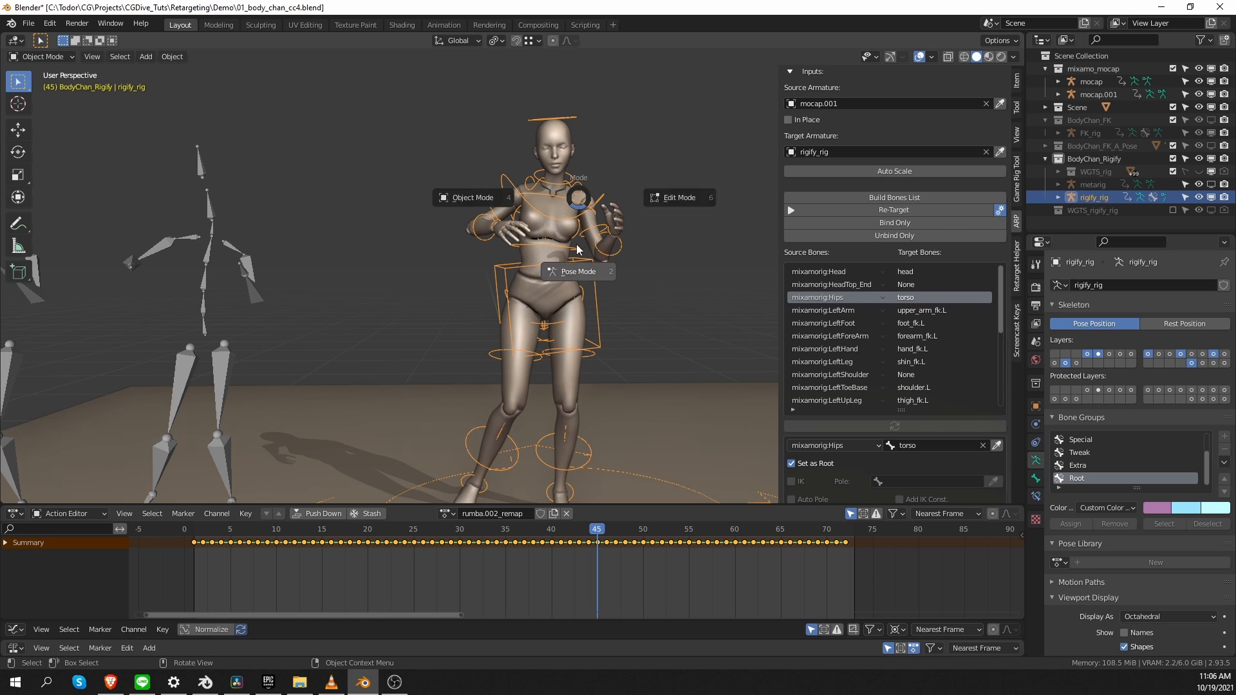
left_click(578, 249)
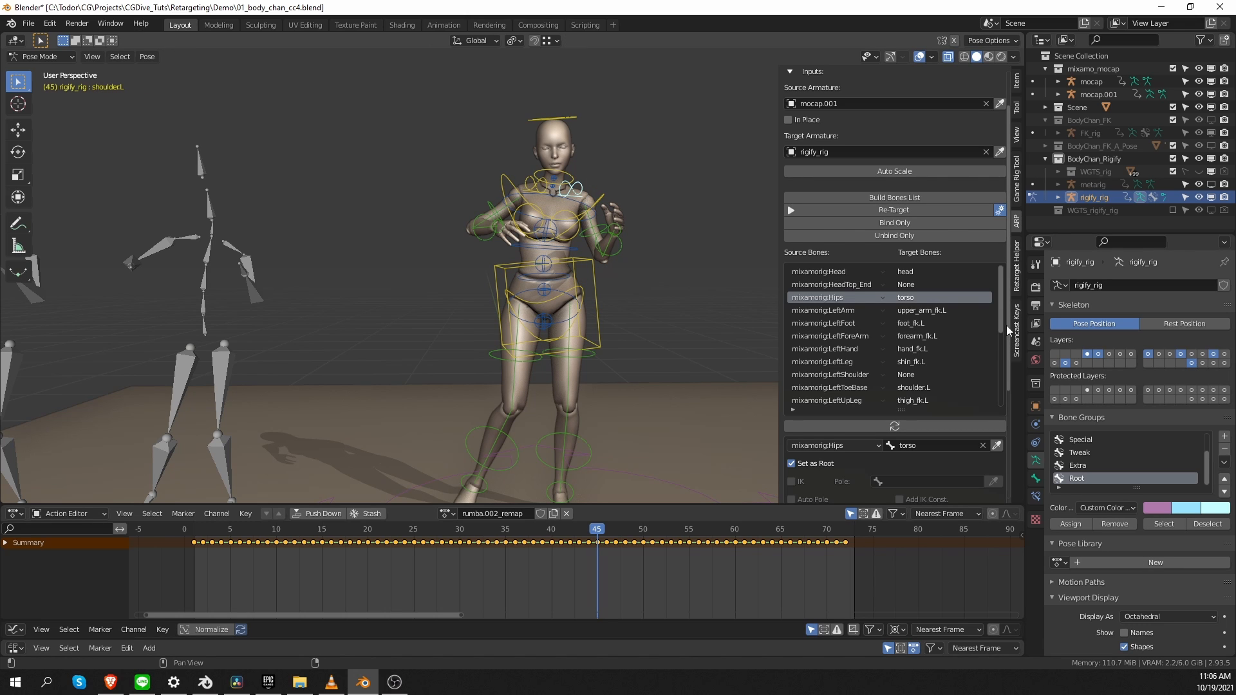
Step: Filter the bone mapping list by "should" and set the target bone of mixamorig:LeftToeBase to toe.L
left_click(793, 410)
left_click(805, 421)
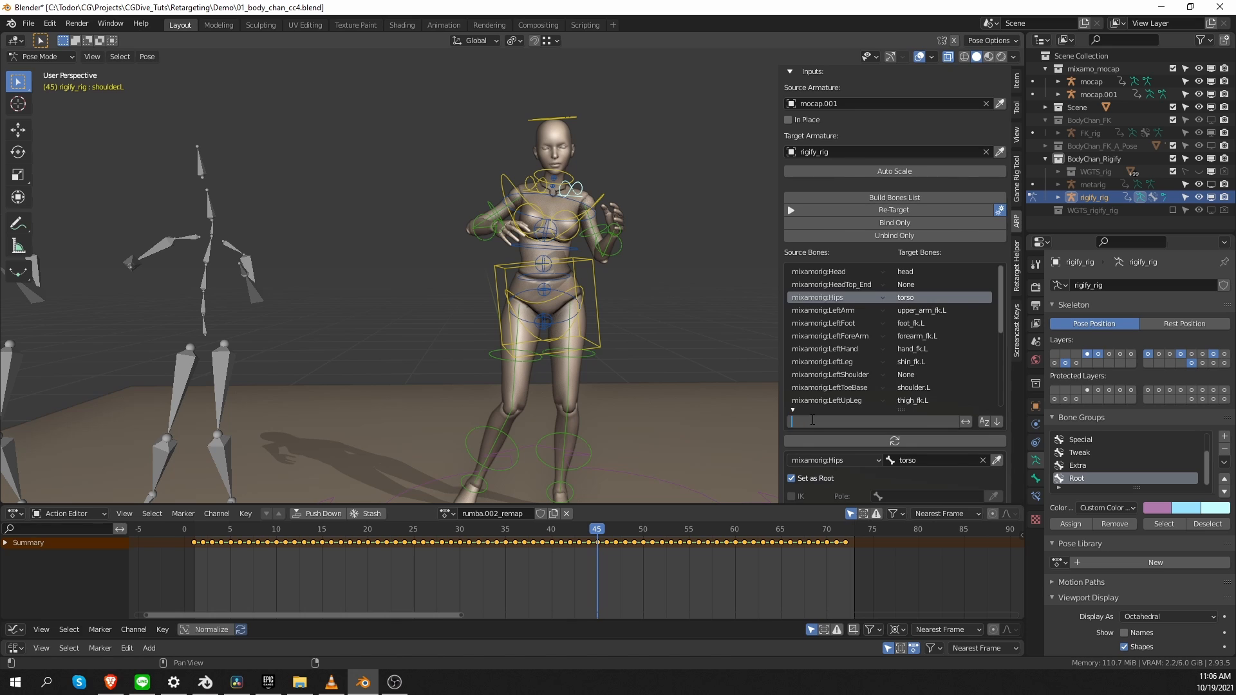
type("should")
key("Return")
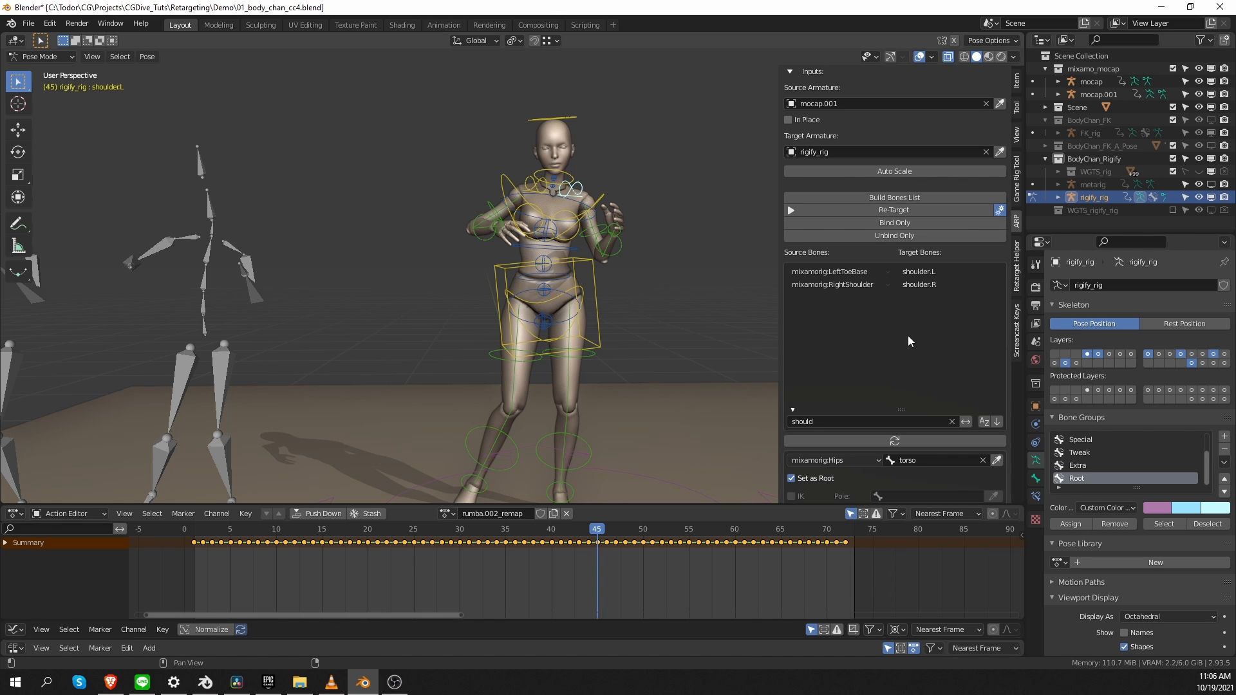
left_click(927, 271)
left_click(927, 460)
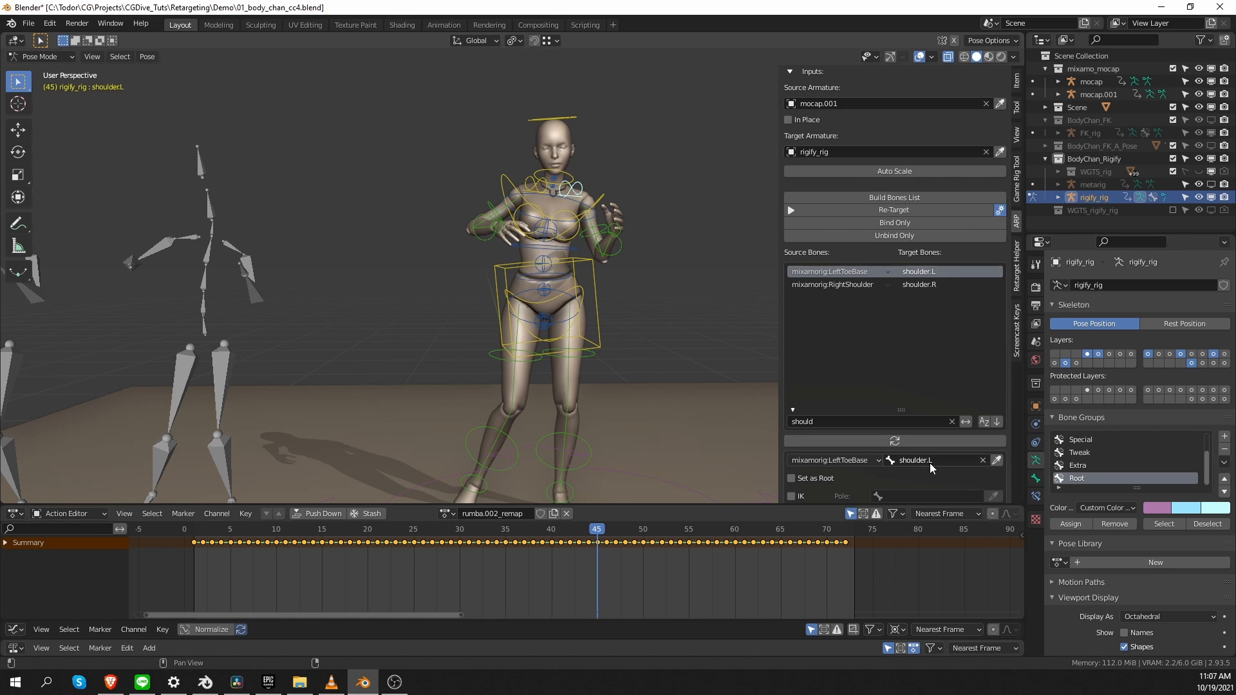
type("toe")
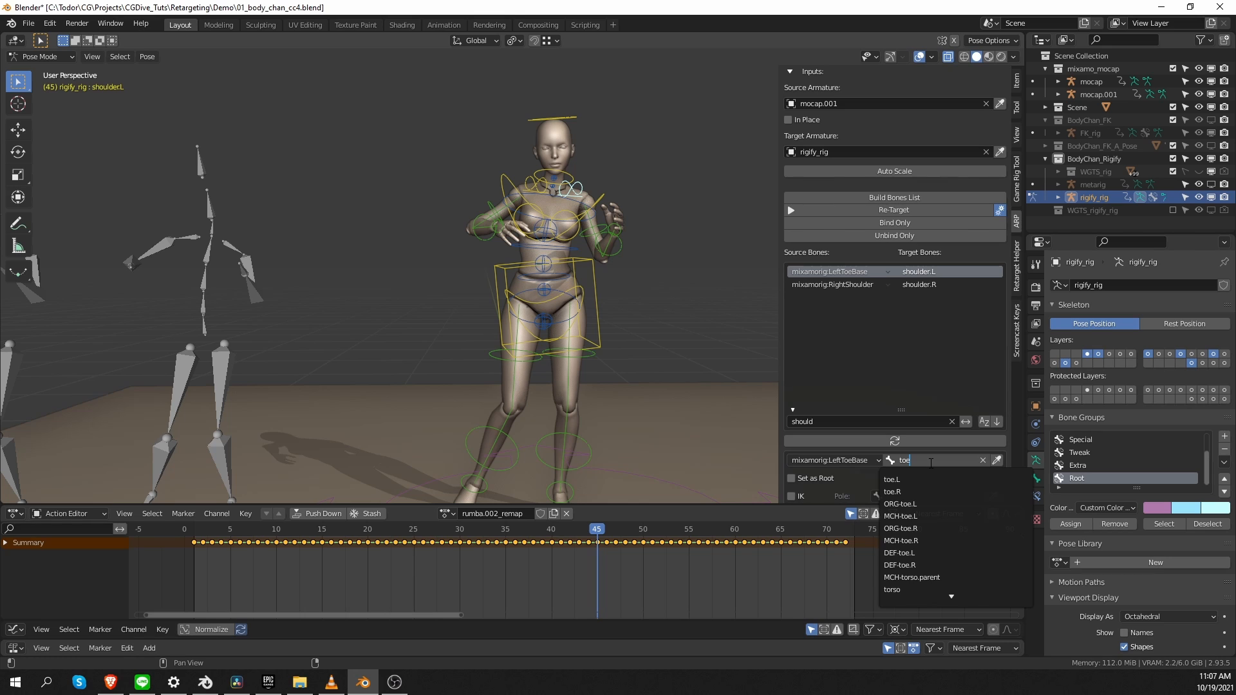
key("Return")
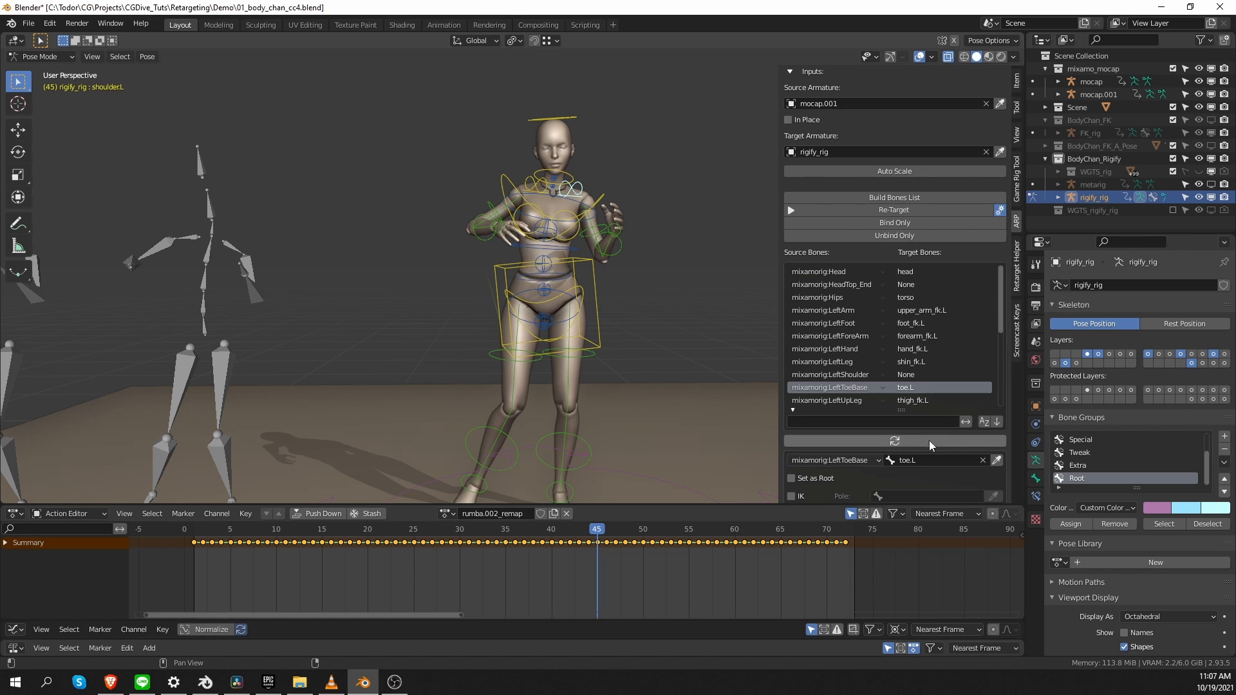
Step: Map mixamorig:LeftShoulder to shoulder.L and re-target frames 1 to 72 with Linear interpolation
left_click(921, 376)
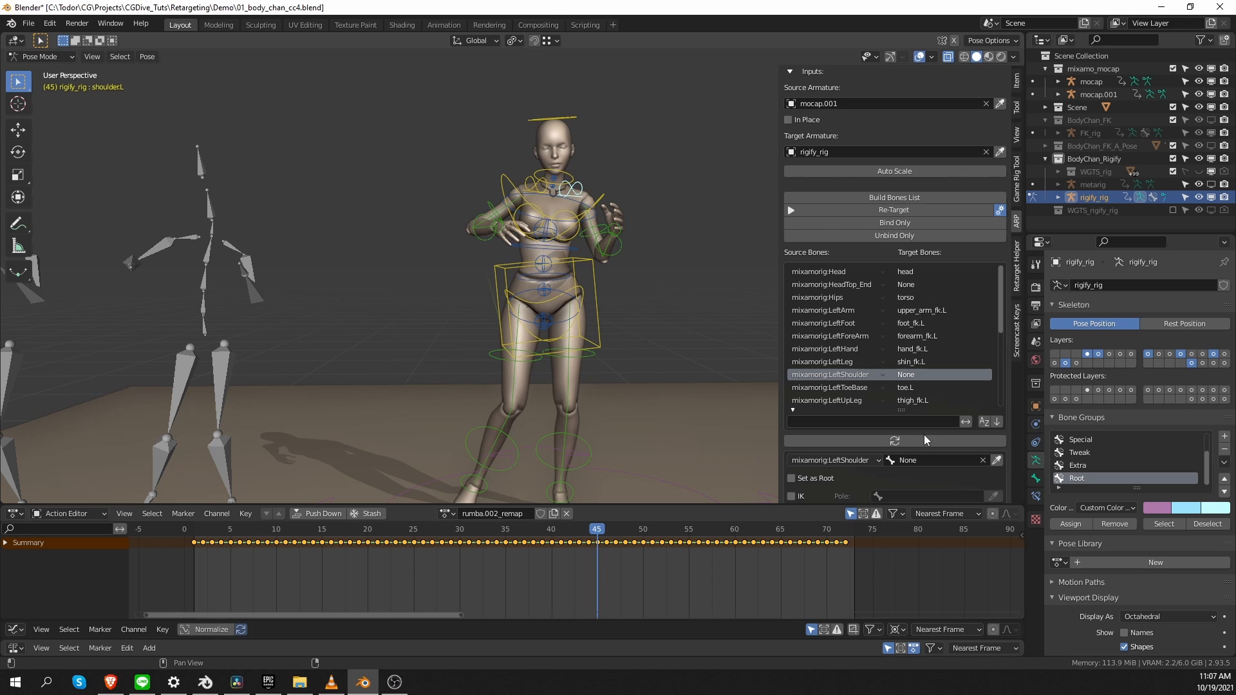
left_click(932, 461)
type("shoul")
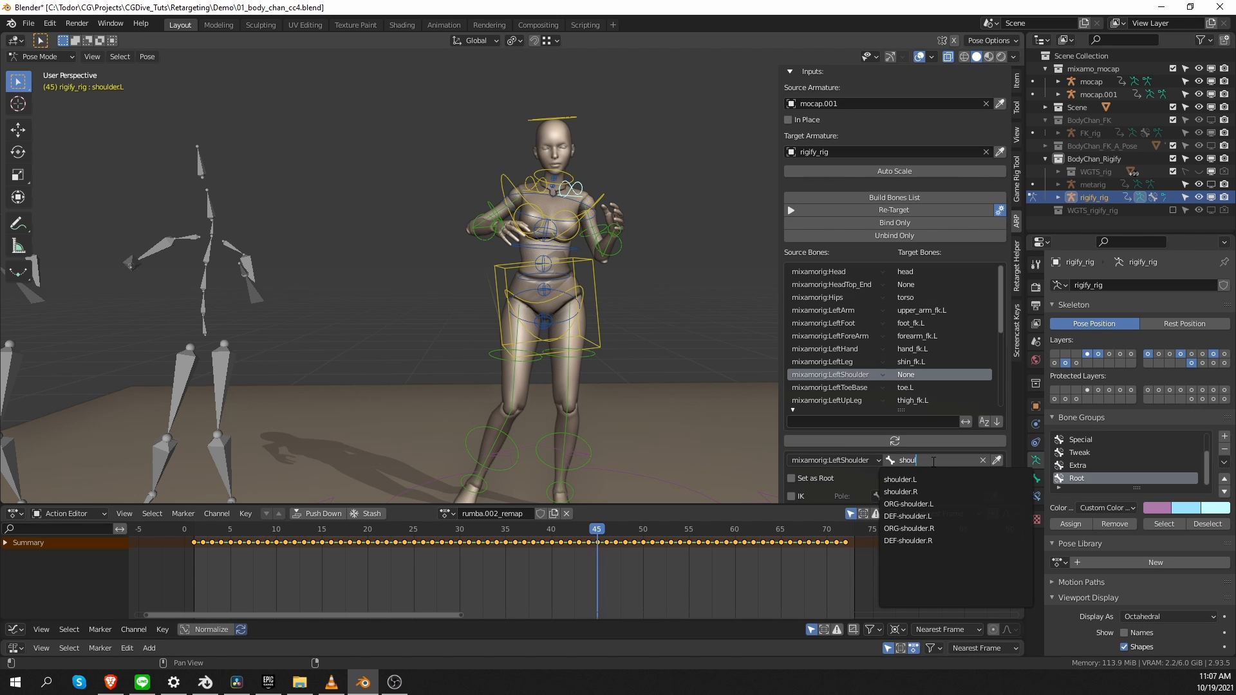
key("Return")
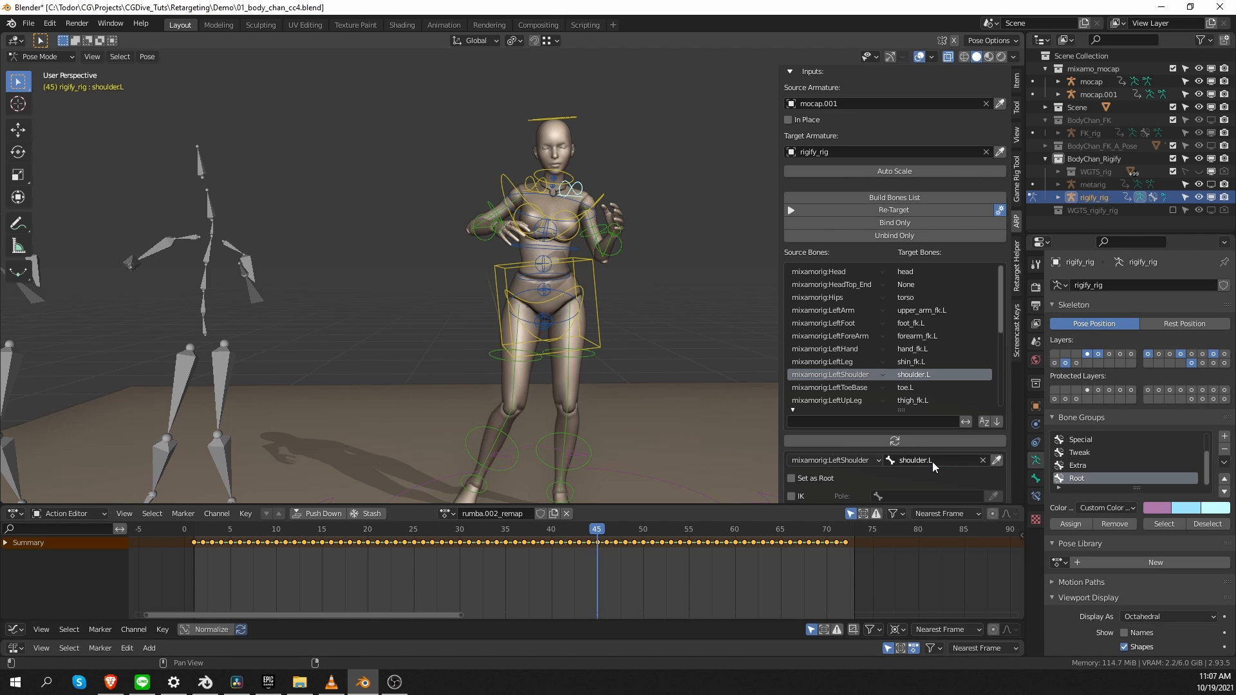
left_click(914, 210)
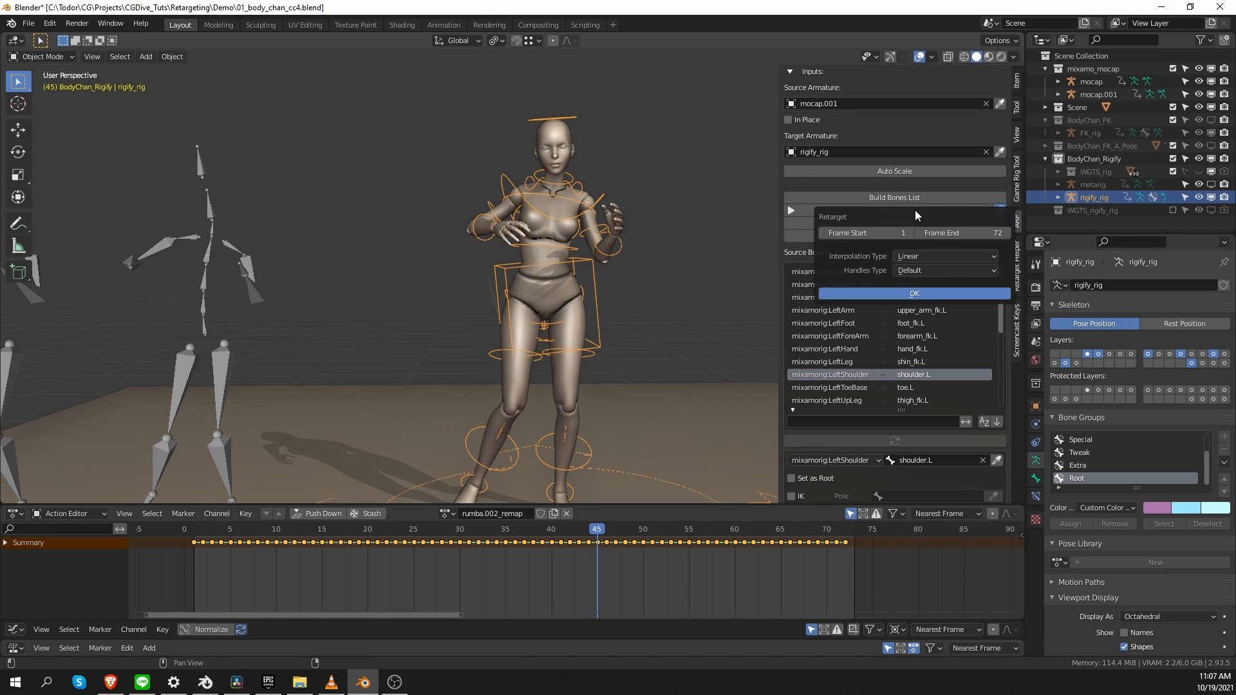
left_click(913, 294)
Step: Play back the new retargeted animation without overlays, examining the shoulders and feet
key("space")
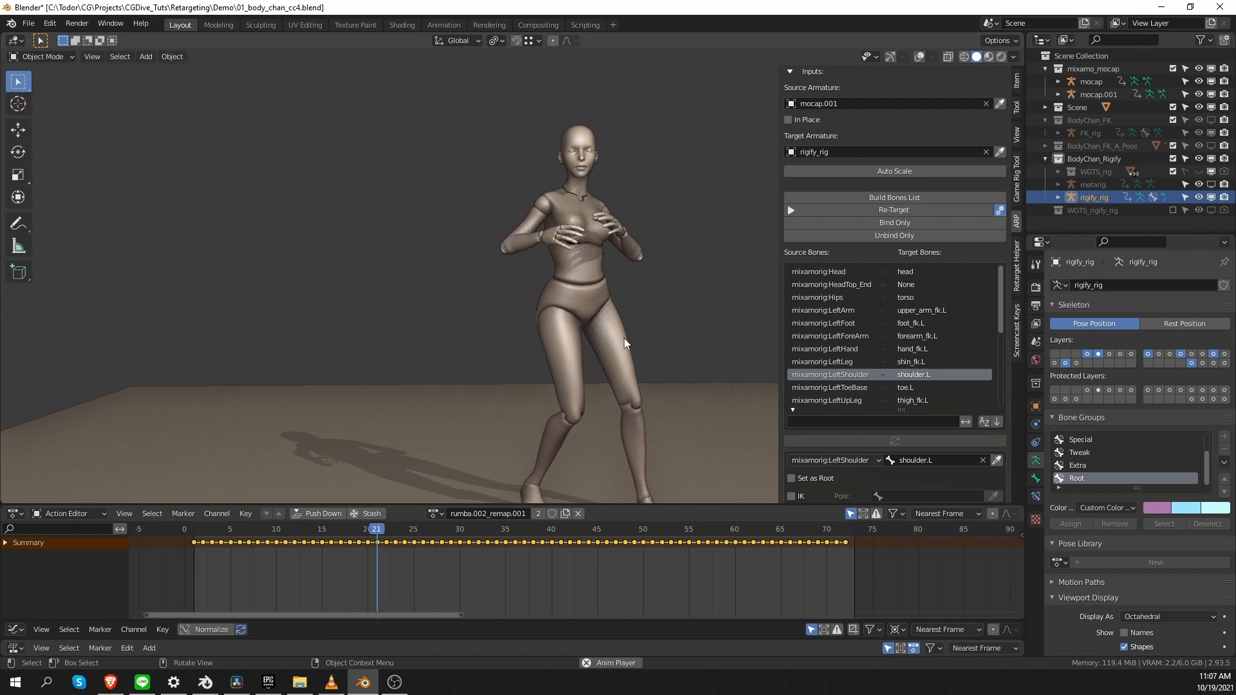
key("space")
middle_click_drag(634, 352, 616, 272, "shift")
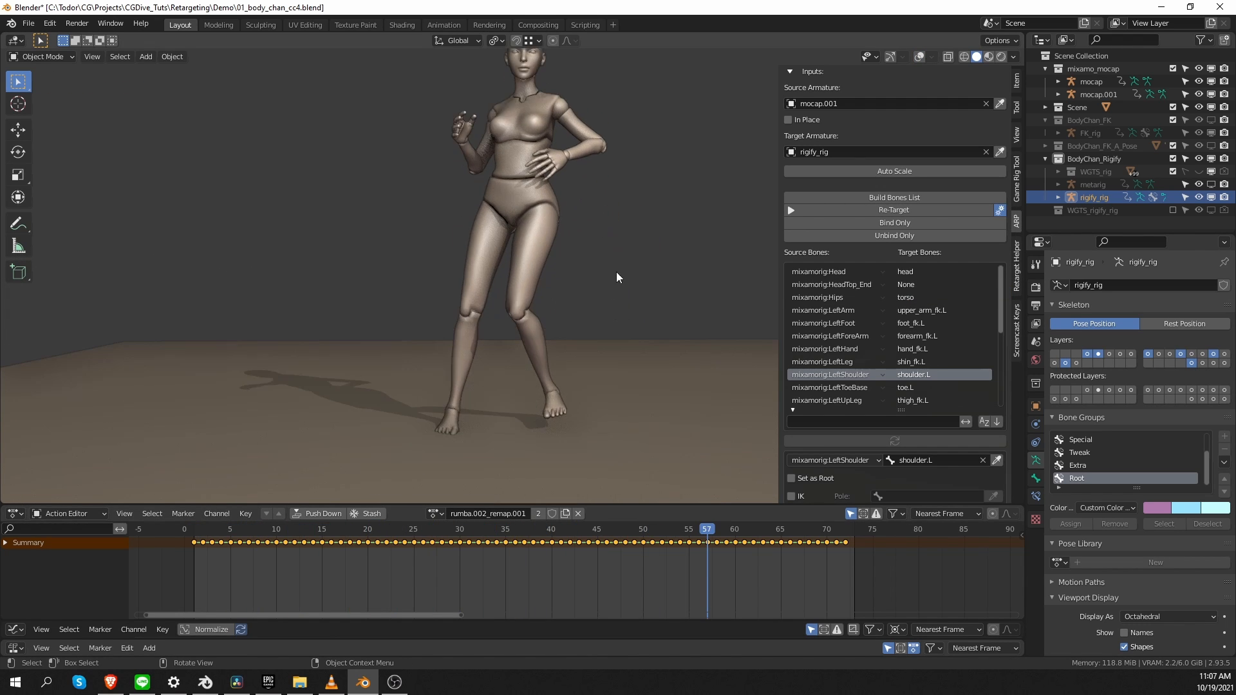
scroll(615, 276, "down", 2)
key("space")
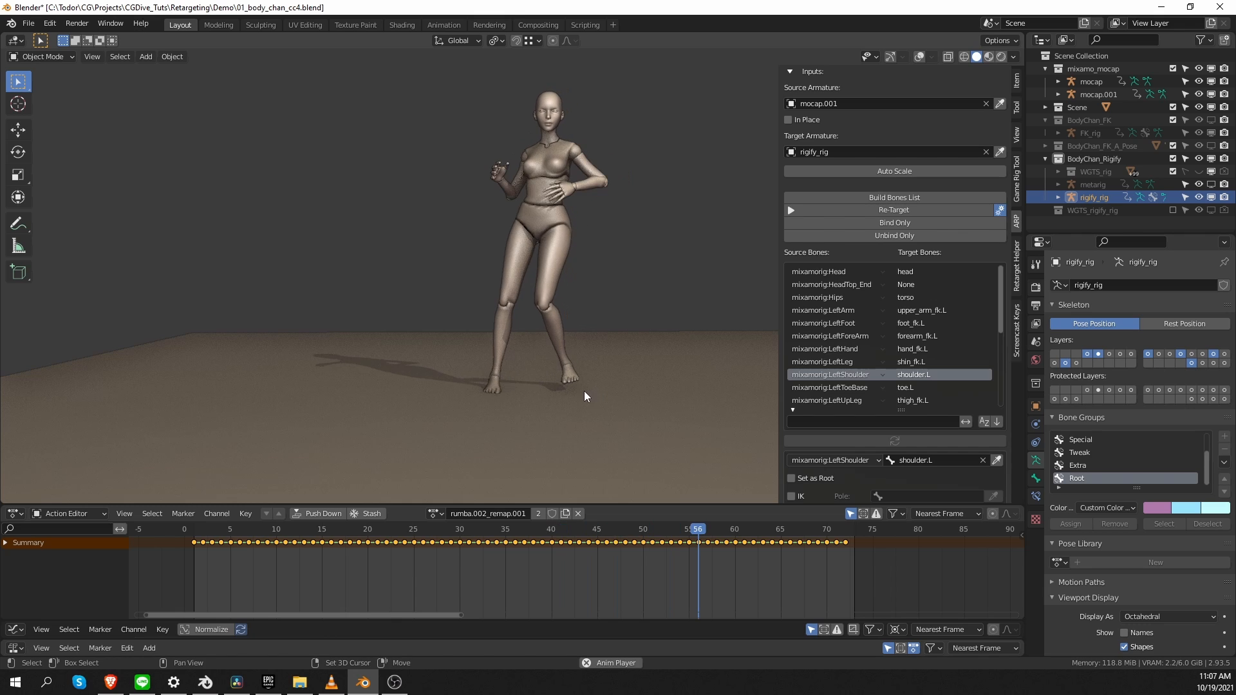
key("space")
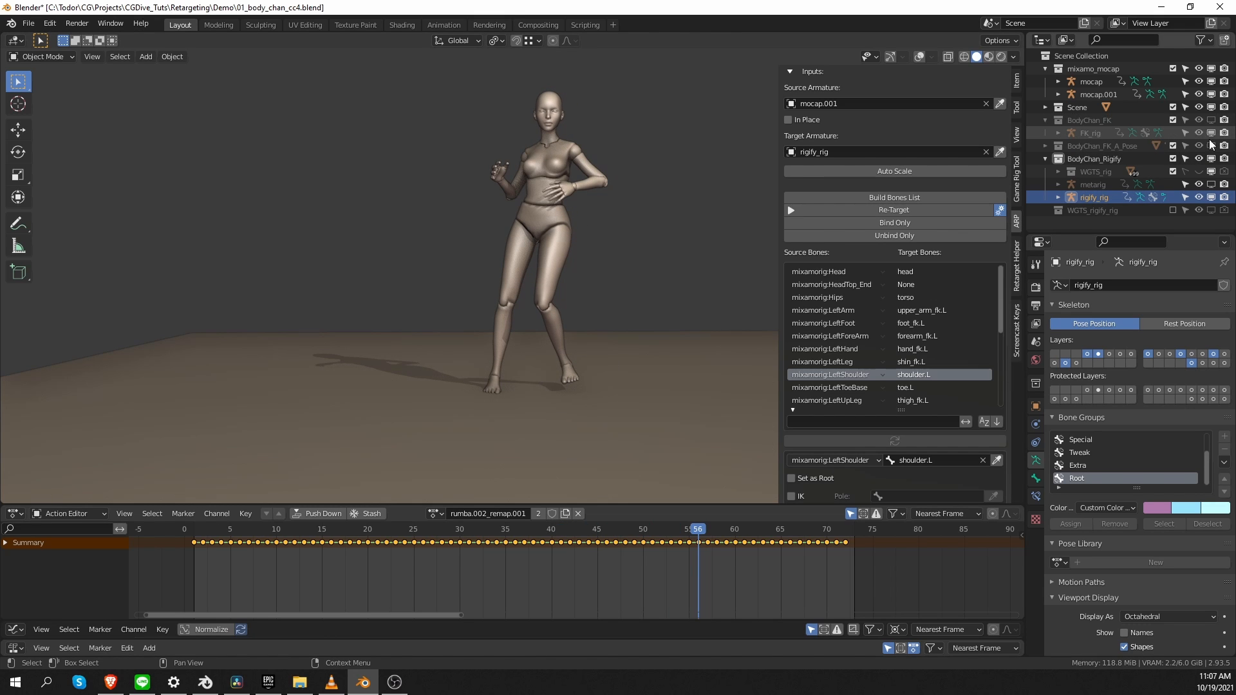
Step: Show the BodyChan_FK collection and move FK_rig about 0.9 m along X, beside the Rigify character
left_click(1210, 120)
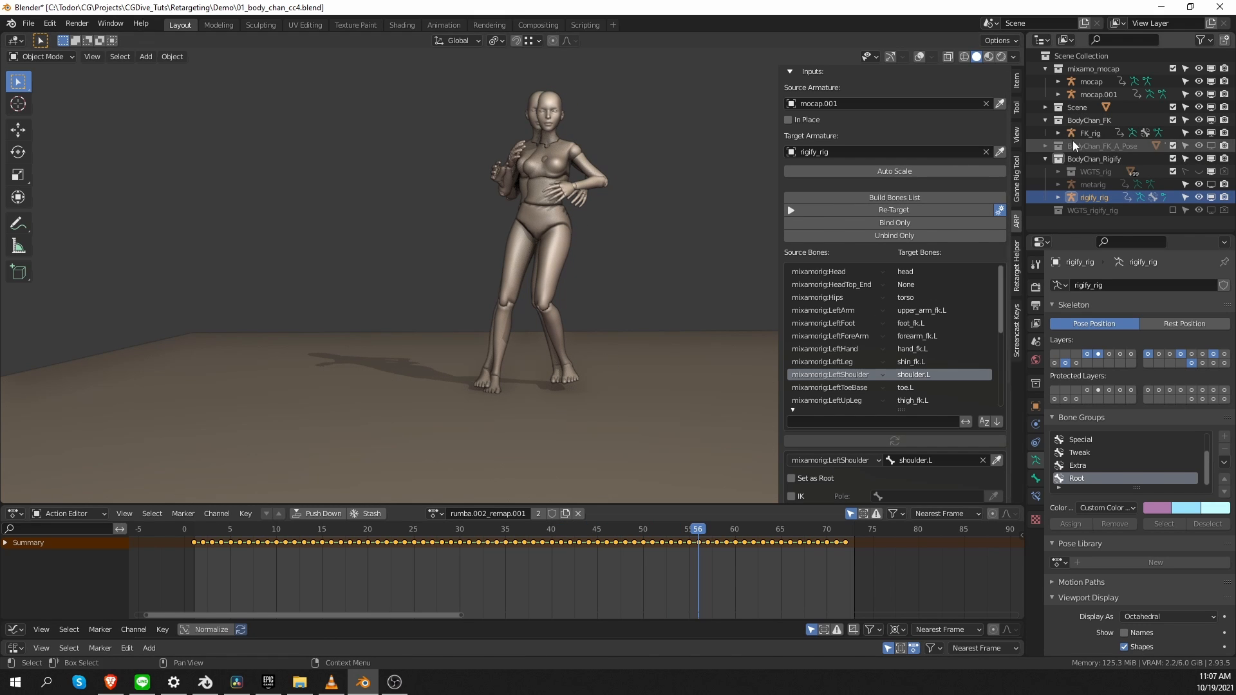
left_click(589, 352)
key("x")
left_click(738, 322)
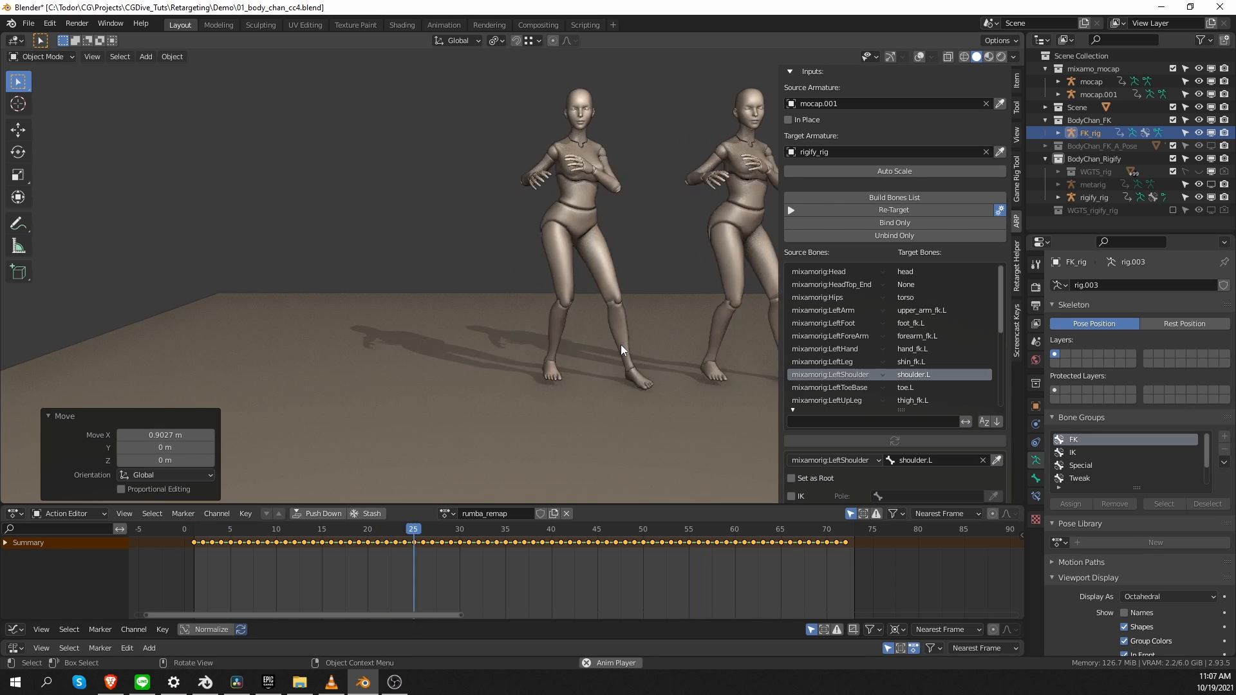
Step: Lower FK_rig by about 0.022 m and rigify_rig by about 0.019 m along Z
key("g")
key("y")
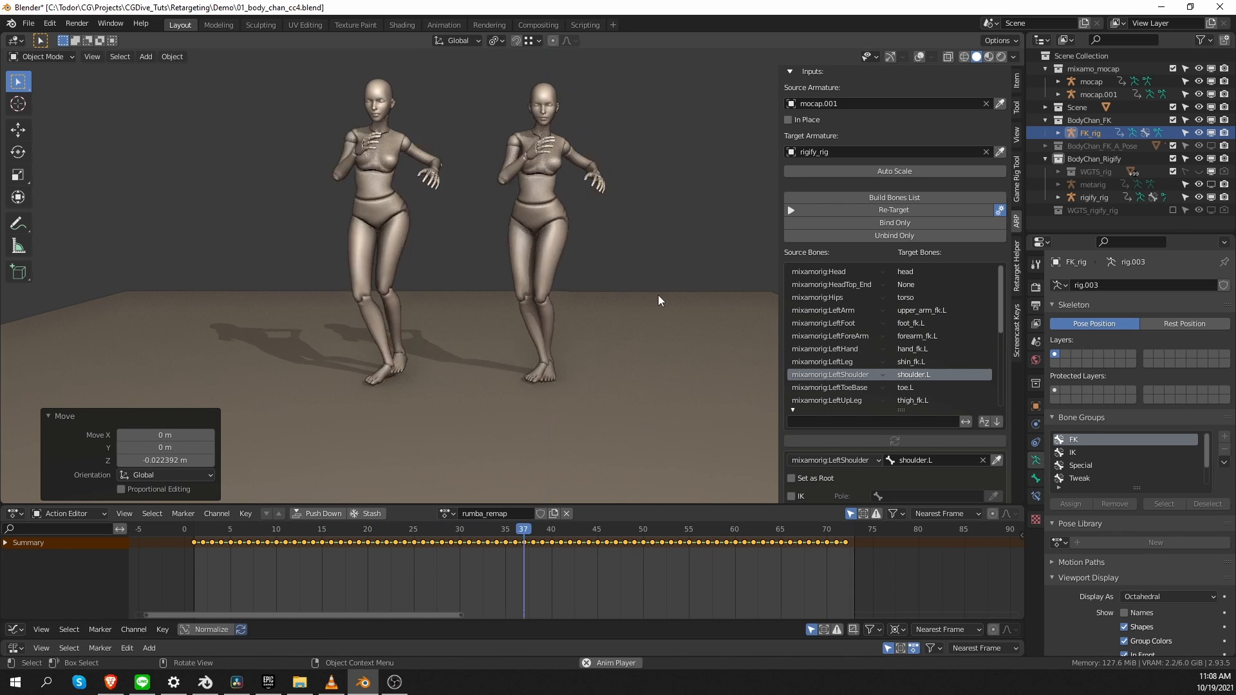
key("z")
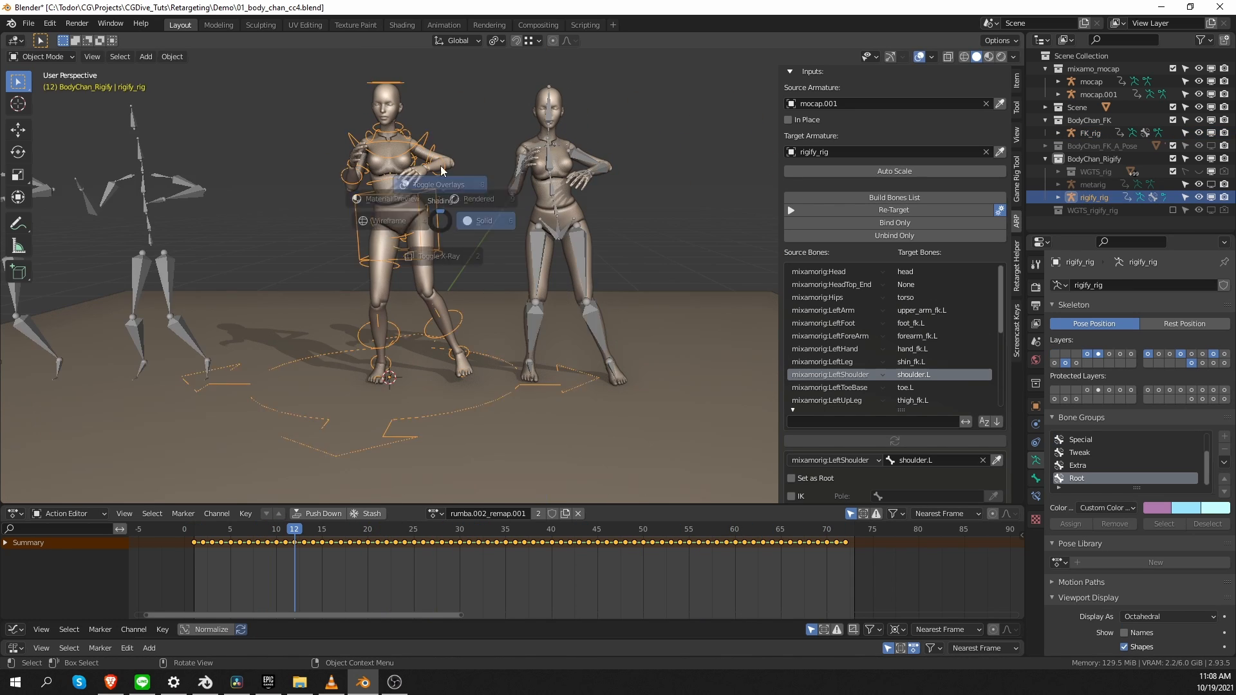
left_click(441, 171)
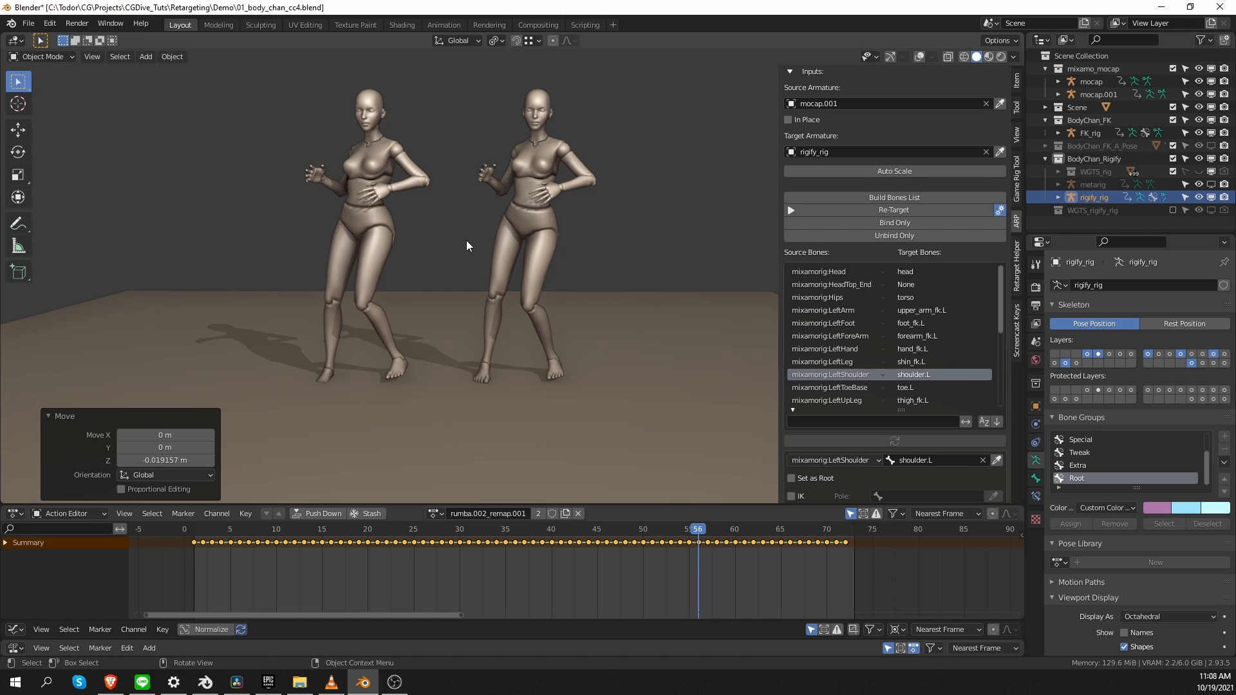
Step: Show the viewport overlays, put rigify_rig into Pose Mode and select its spine_fk bone
key("shift+alt+z")
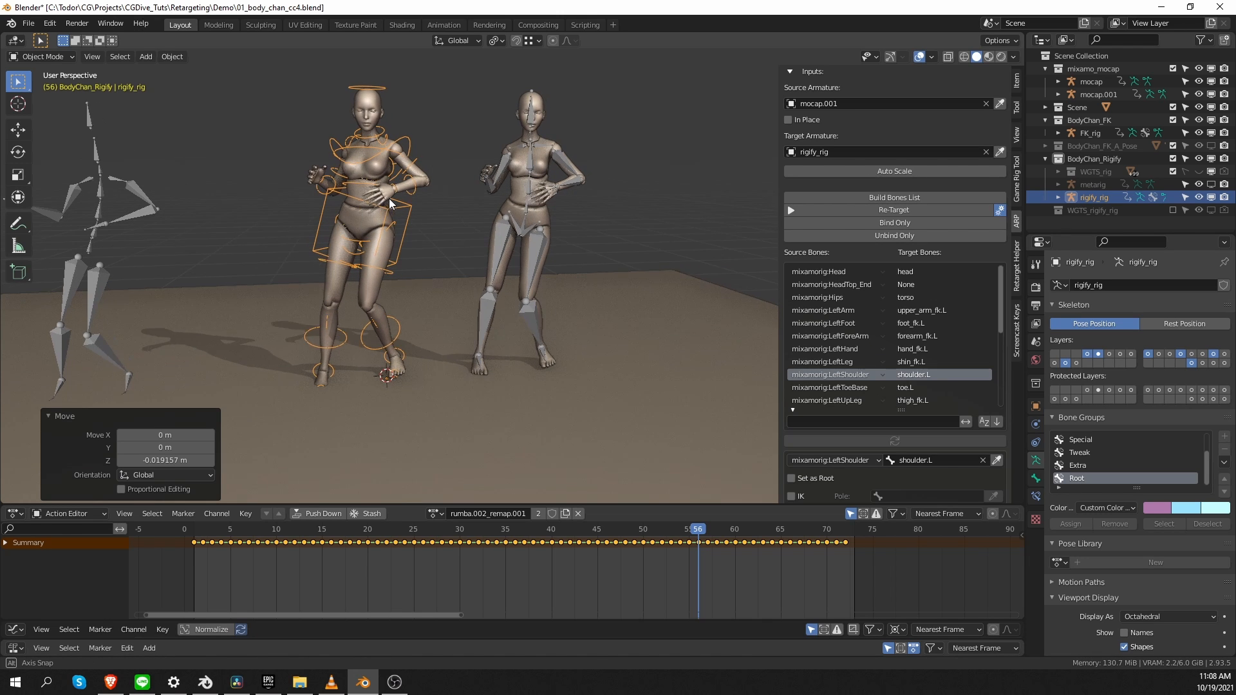
key("ctrl+Tab")
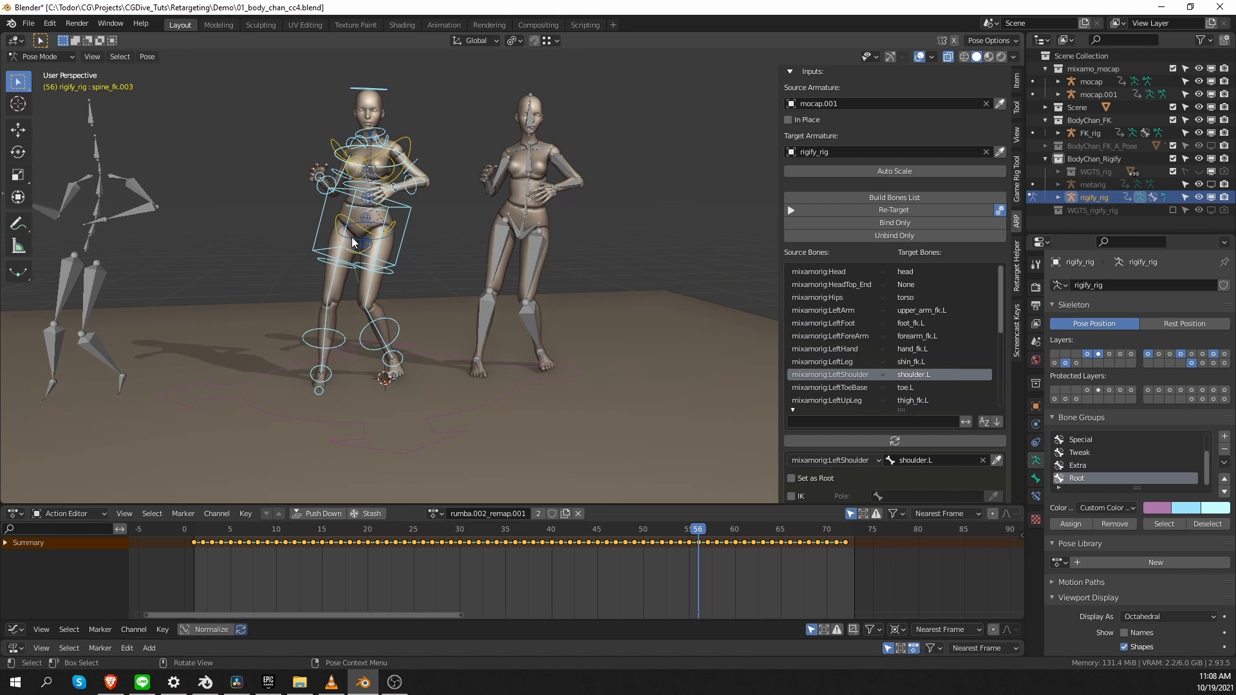
left_click(368, 258)
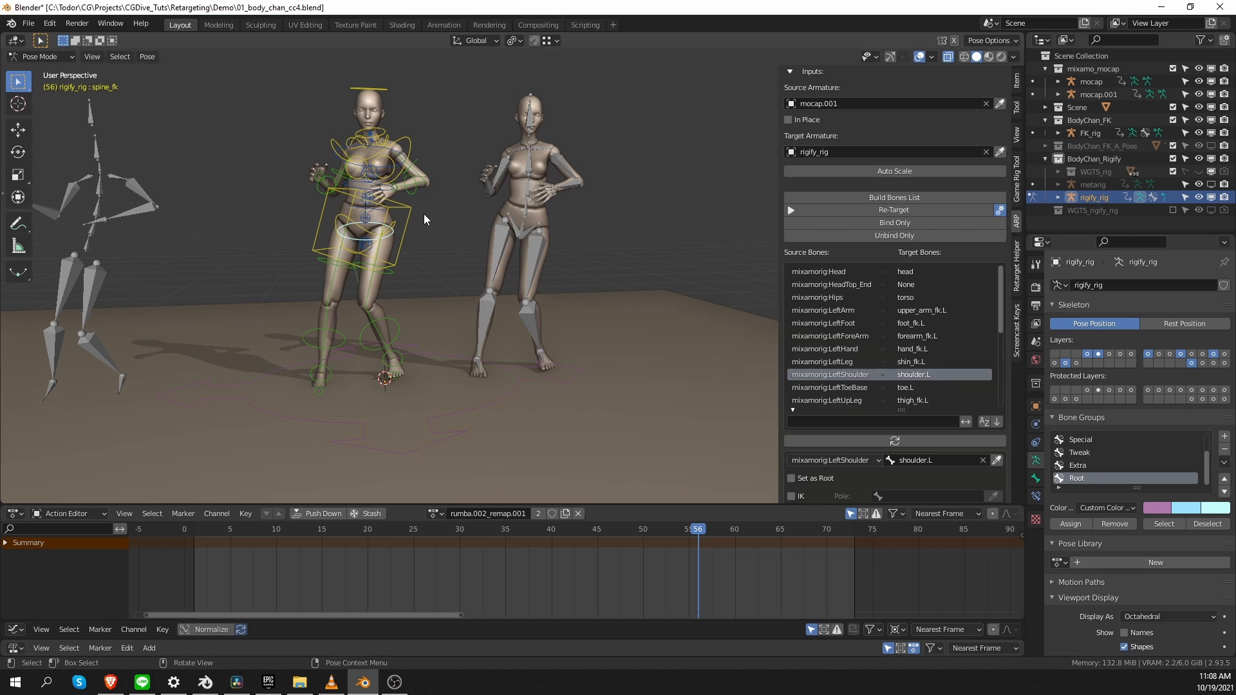
Step: Test-rotate the spine_fk, spine_fk.001, spine_fk.002 and spine_fk.003 controls of rigify_rig one by one, cancelling each rotation
key("r")
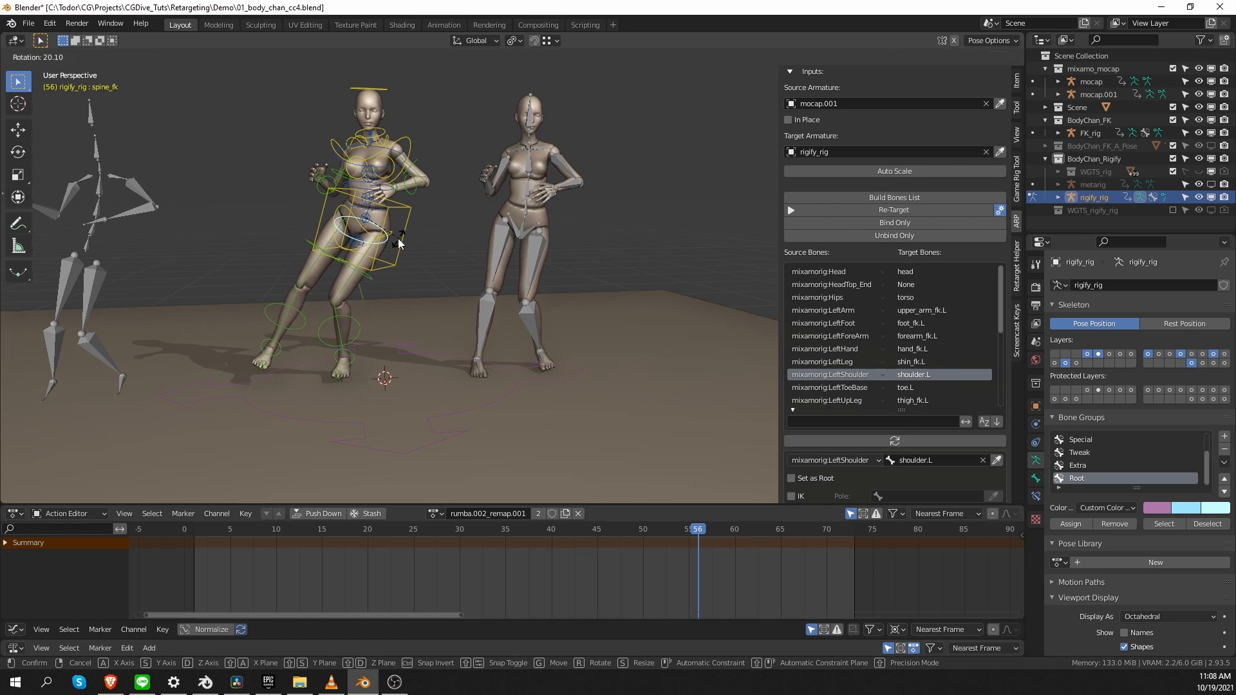
right_click(397, 241)
left_click(373, 211)
key("r")
right_click(395, 228)
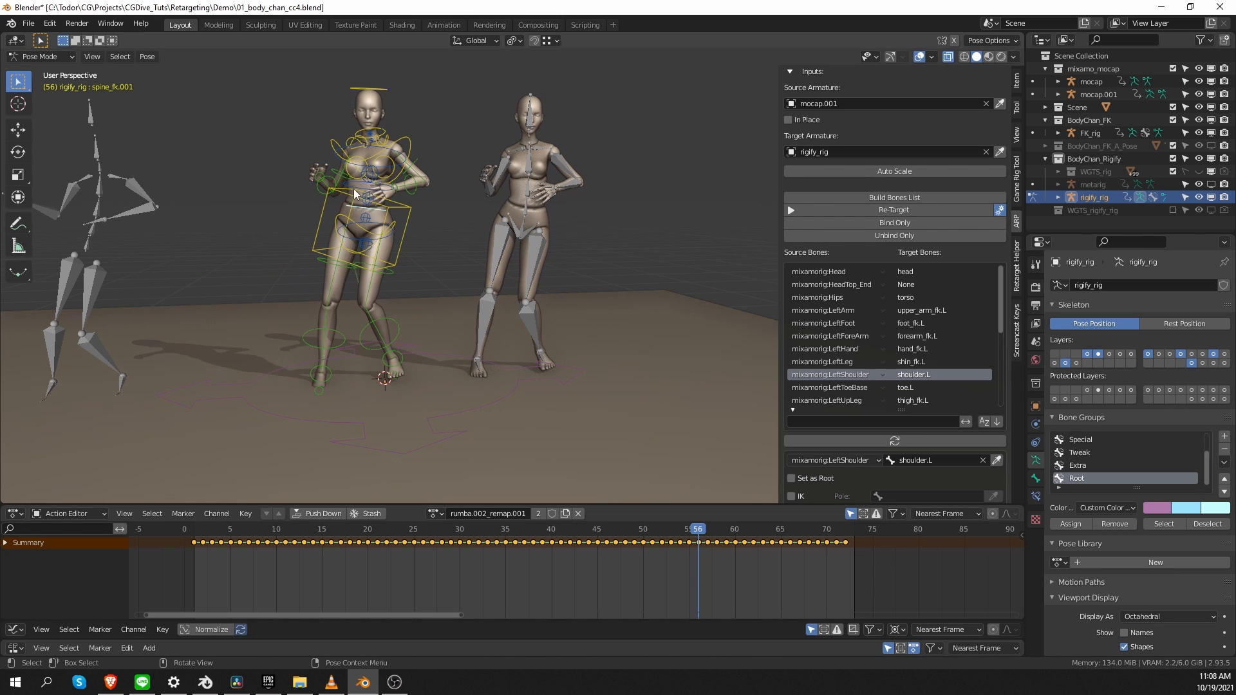
left_click(354, 188)
key("r")
right_click(412, 191)
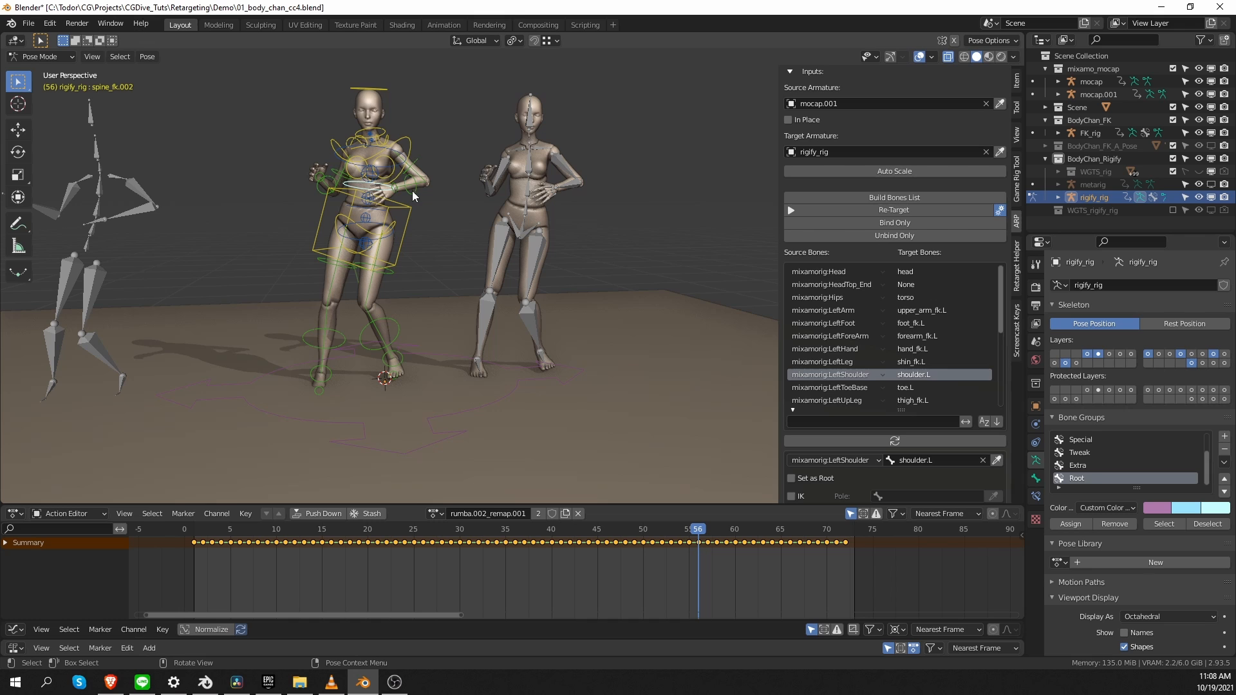
left_click(392, 153)
key("r")
right_click(409, 166)
Step: Return rigify_rig to Object Mode, select the mocap.001 armature and put it into Pose Mode
middle_click_drag(39, 203, 205, 195, "shift")
key("Tab")
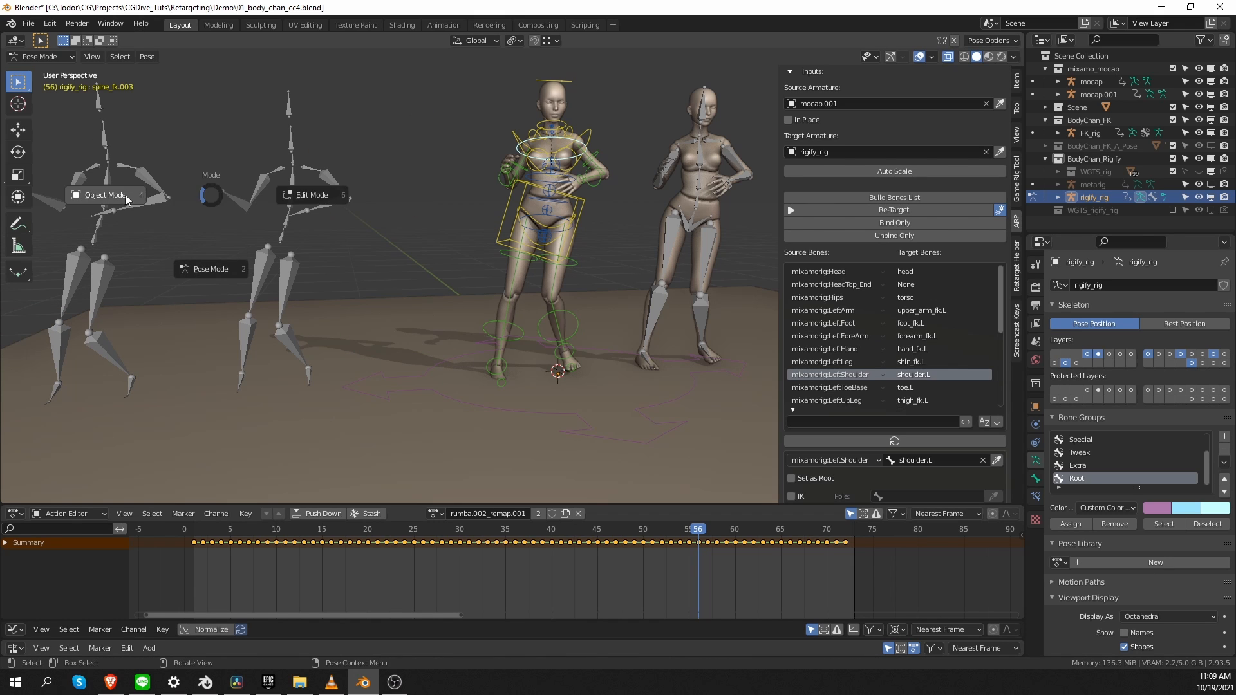
left_click(125, 194)
left_click(108, 199)
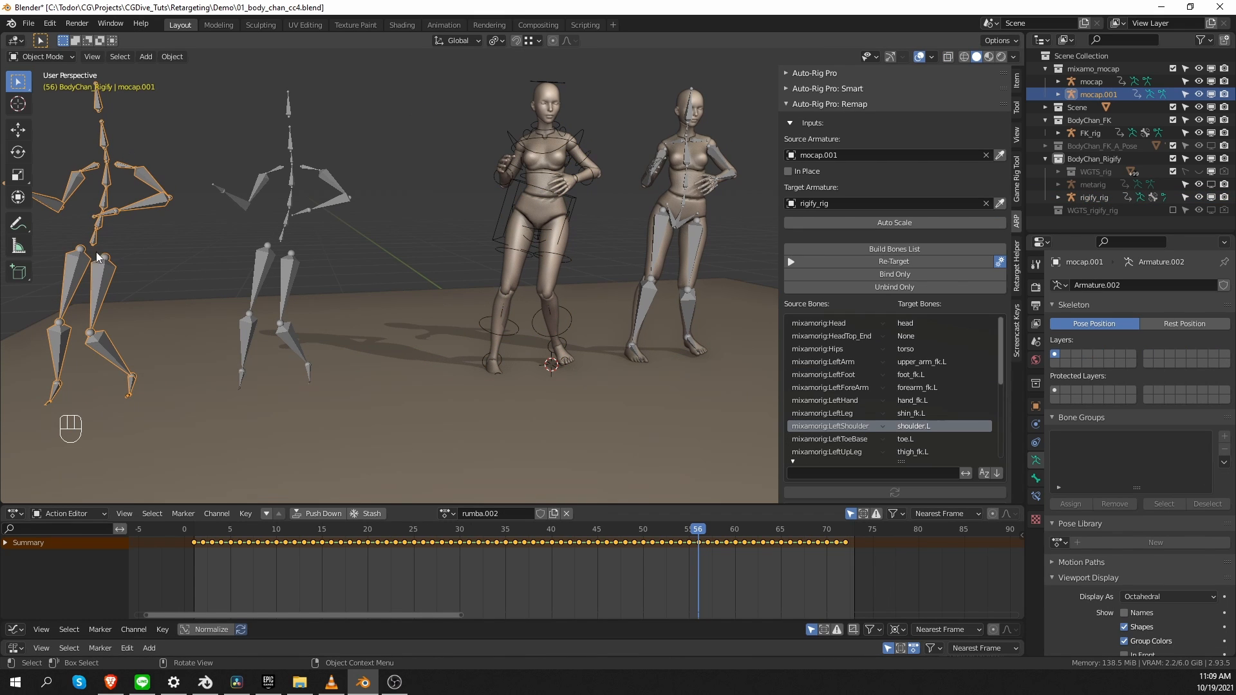
key("Tab")
left_click(189, 260)
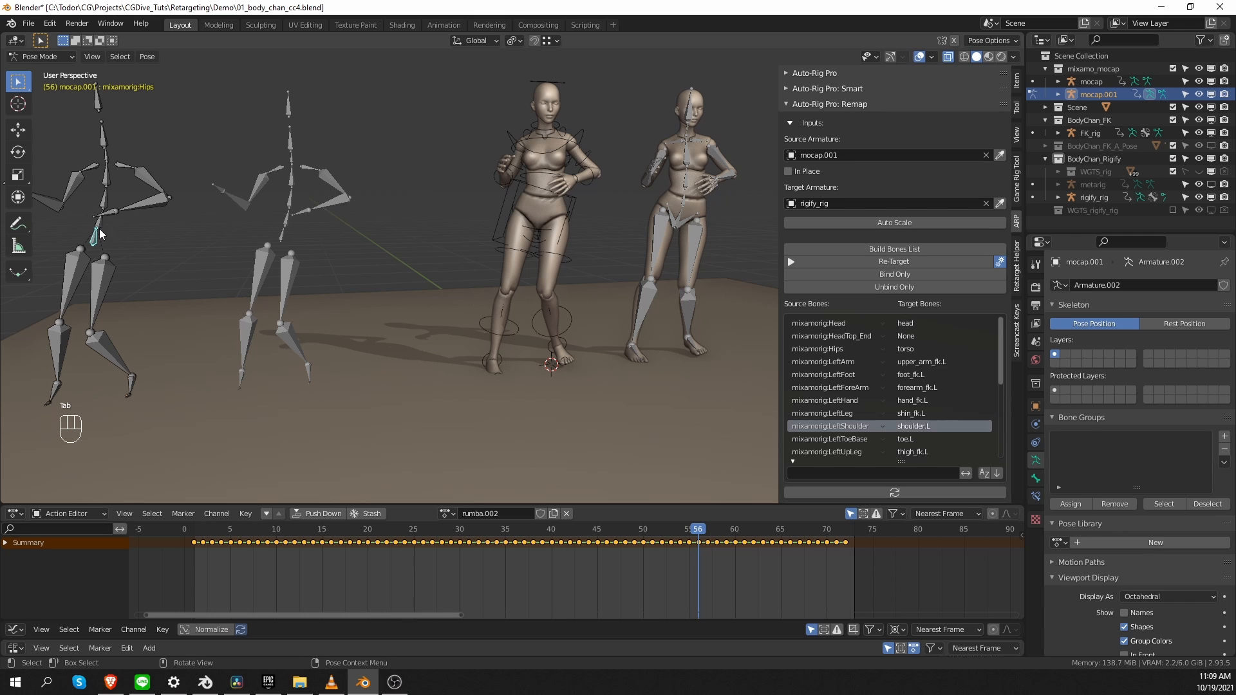
Step: Test-rotate the mocap.001 hips and spine bones up to Spine2, cancelling each rotation, and return to Object Mode
left_click(100, 223)
key("r")
right_click(119, 207)
left_click(104, 200)
key("r")
right_click(132, 180)
left_click(110, 179)
key("r")
right_click(145, 193)
key("Tab")
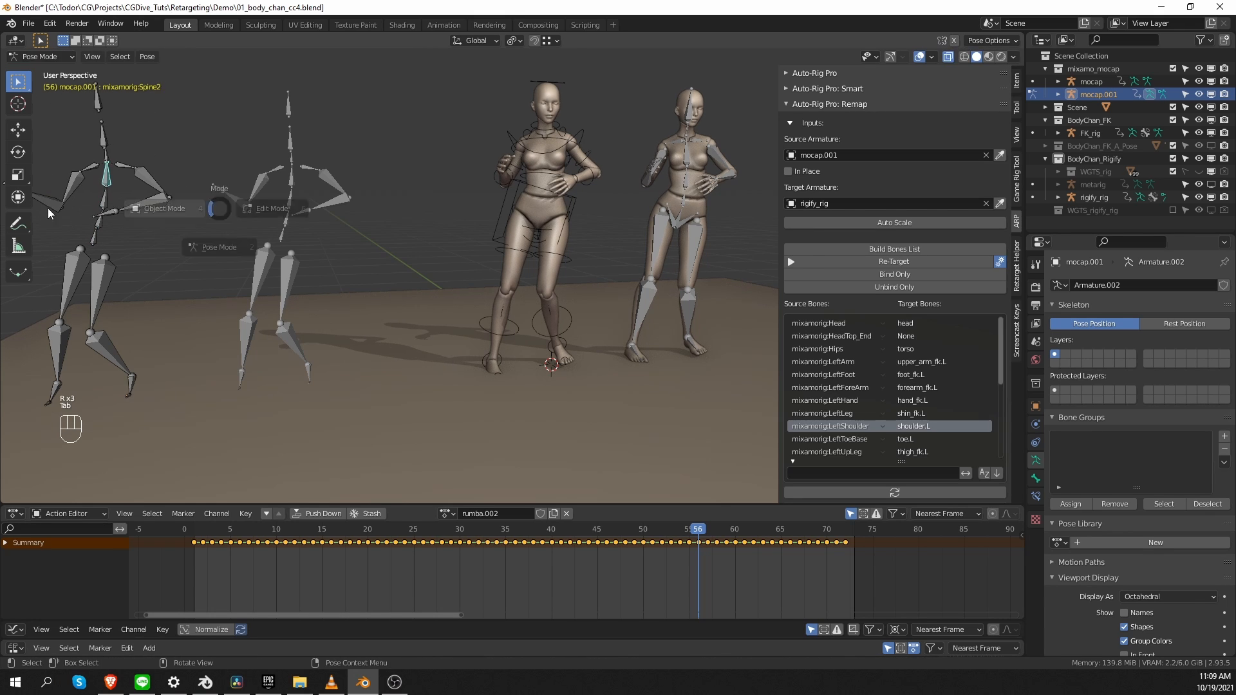
left_click(49, 209)
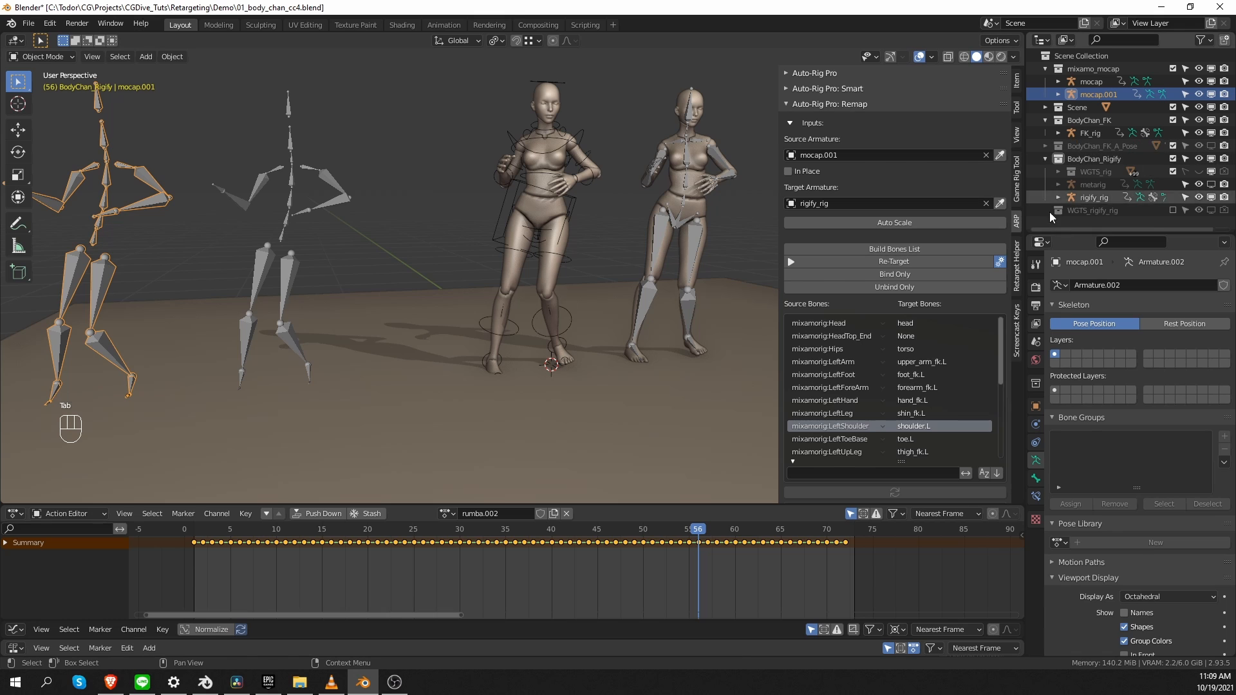
Step: Show the hidden metarig, put it into Pose Mode and select its lowest spine bone
left_click(1210, 185)
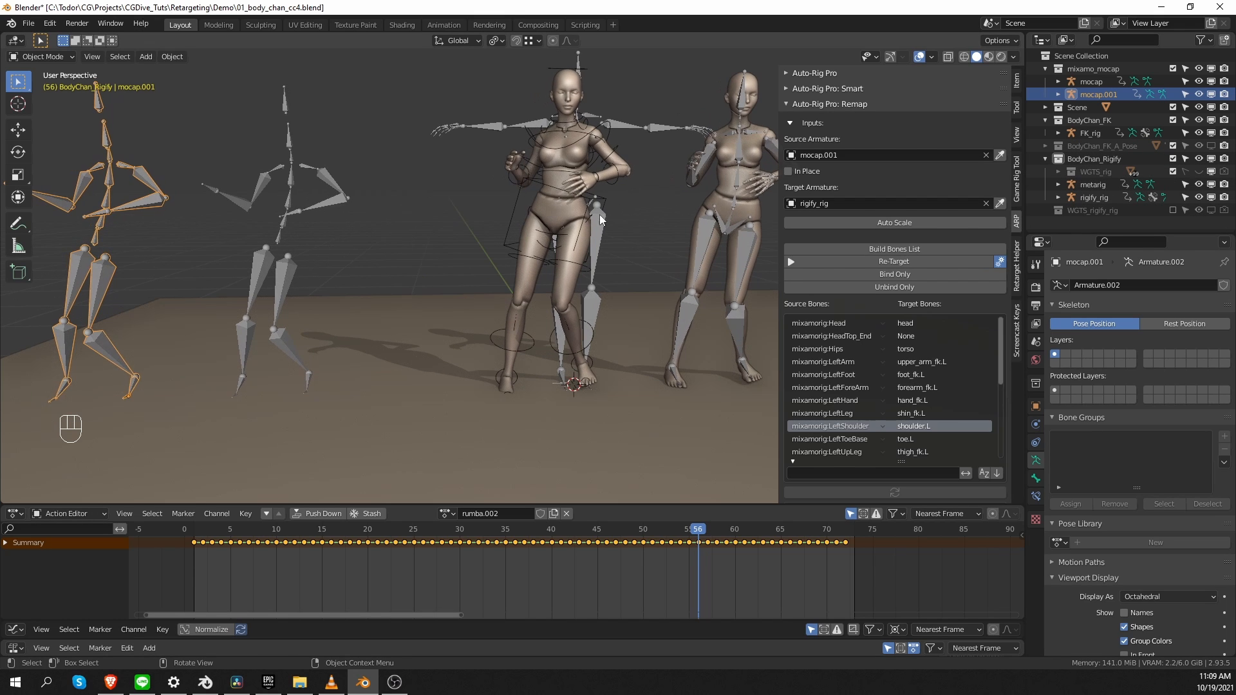
left_click(600, 215)
key("Tab")
left_click(599, 314)
left_click(579, 211)
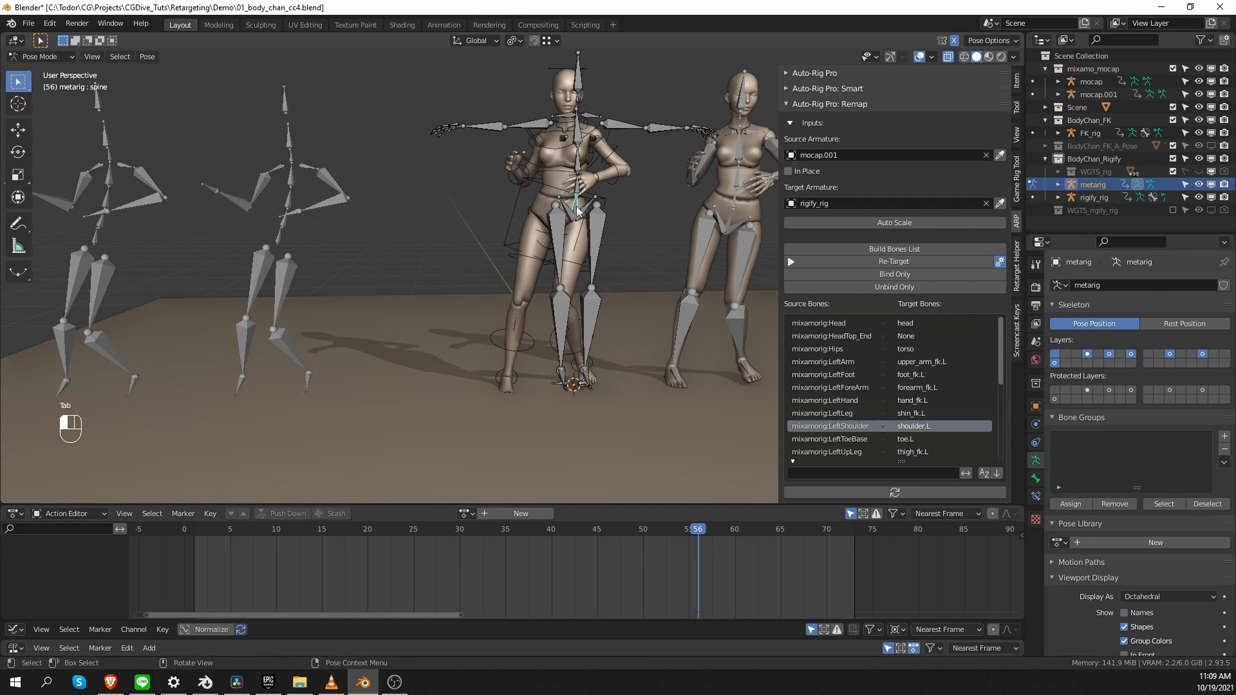
Step: Set the spine bone's Rigify pivot_position to 1, marking the pivot area with an annotation stroke, and regenerate the Rigify rig
left_click(1036, 478)
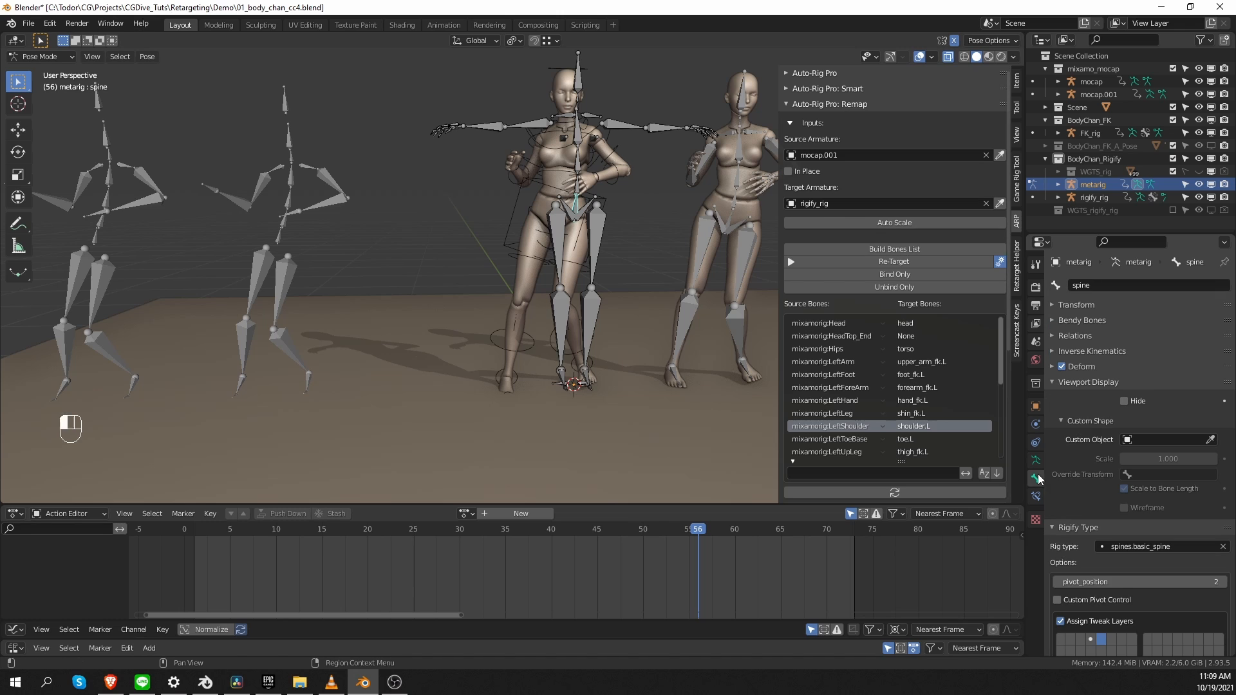
left_click(1076, 384)
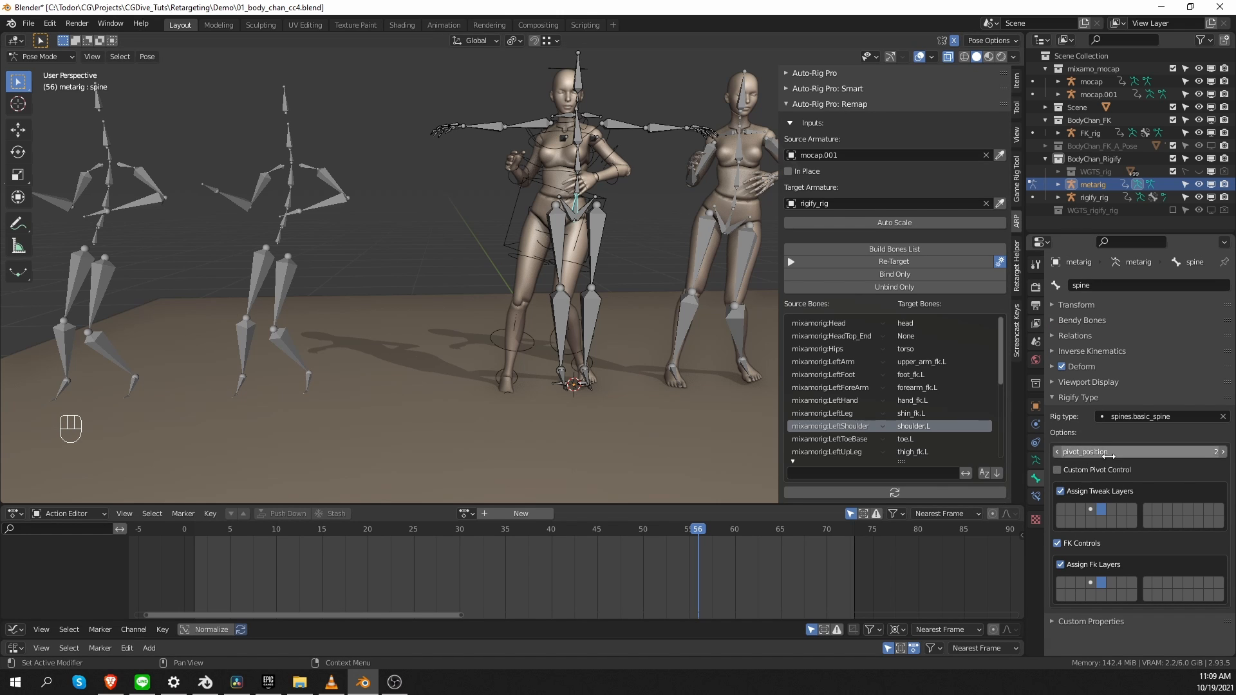
middle_click_drag(750, 295, 667, 336, "shift")
scroll(627, 264, "up", 2)
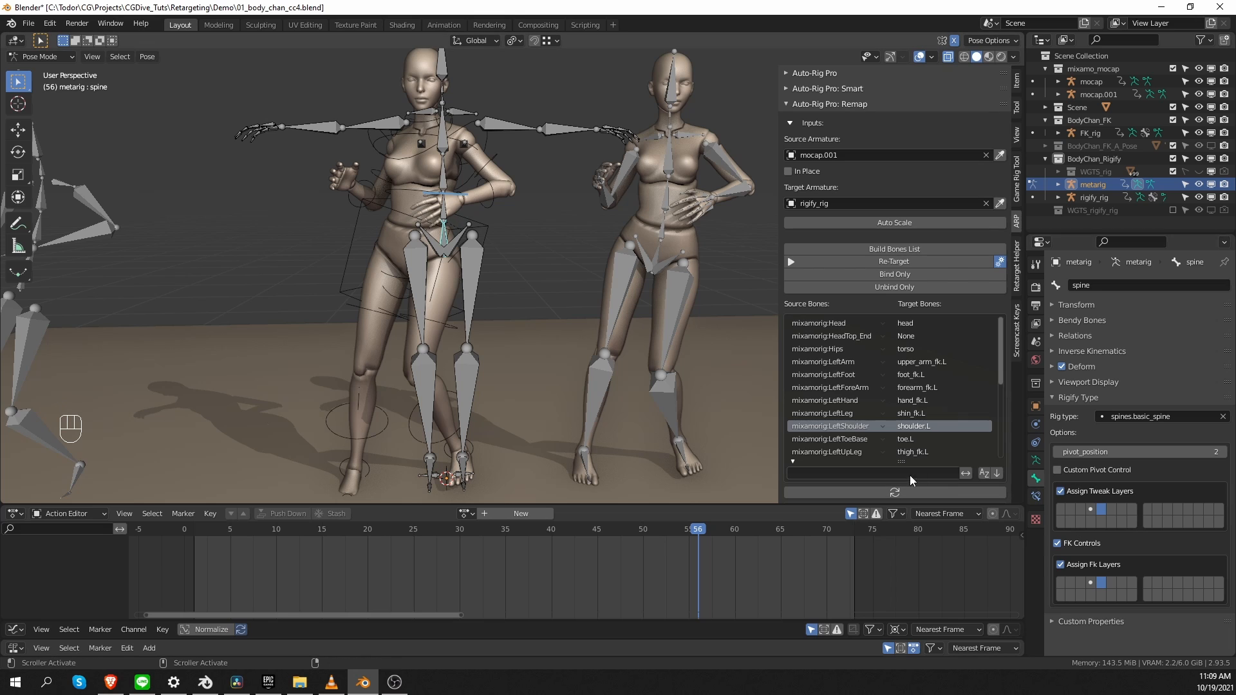
left_click(1056, 453)
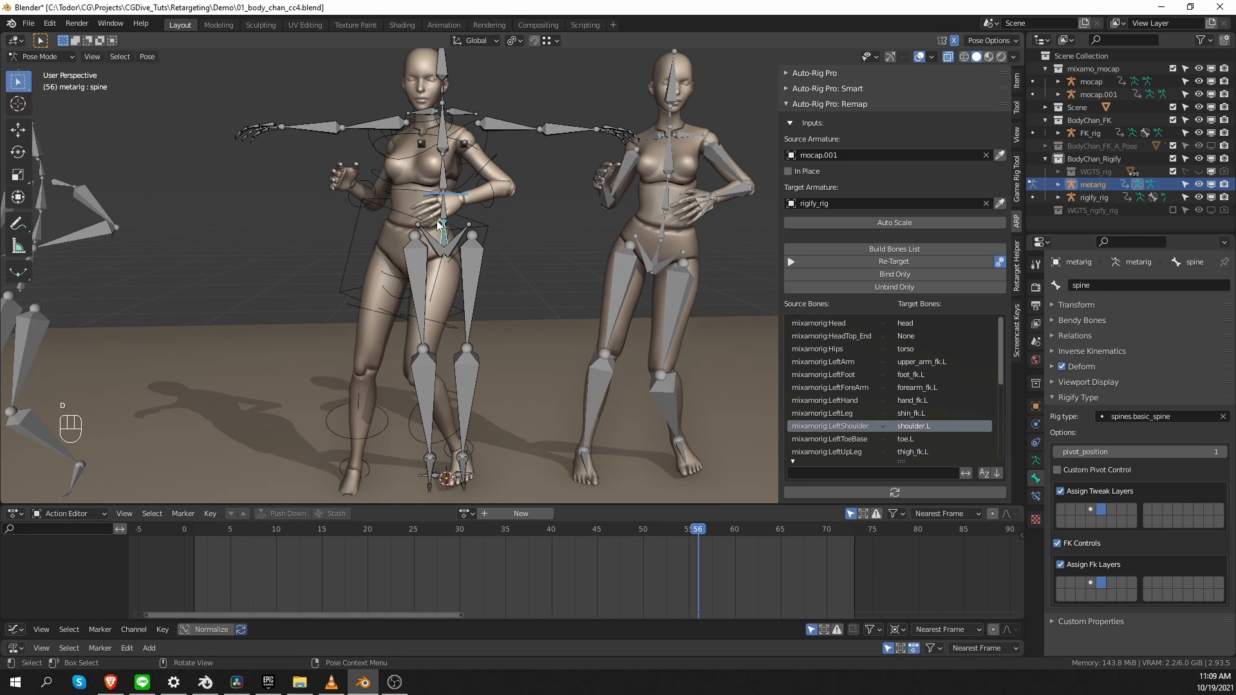
mouse_move(433, 226)
left_mouse_down()
mouse_move(455, 213)
mouse_move(438, 207)
mouse_move(450, 219)
left_mouse_up()
left_click(1036, 460)
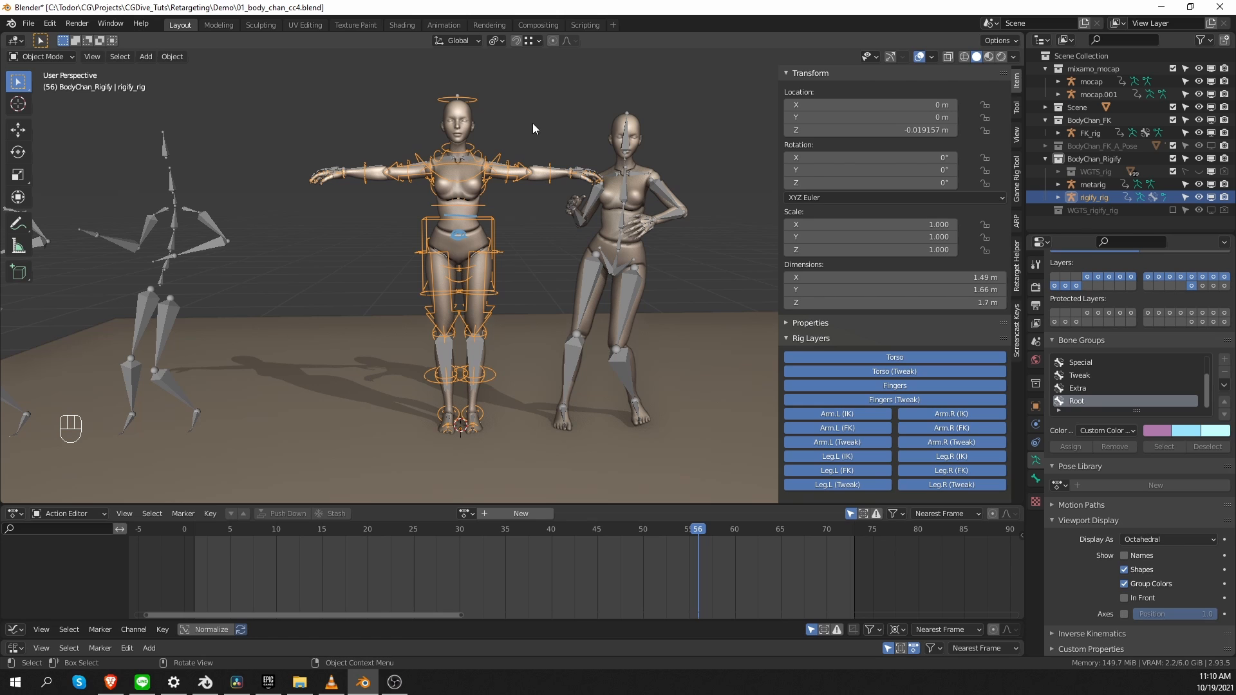
Step: Put rigify_rig into Pose Mode and set IK-FK to 1.000 for both arms and both legs
key("Tab")
left_click_drag(866, 318, 1024, 318)
left_click(365, 172)
left_click_drag(869, 318, 1004, 318)
left_click(444, 303)
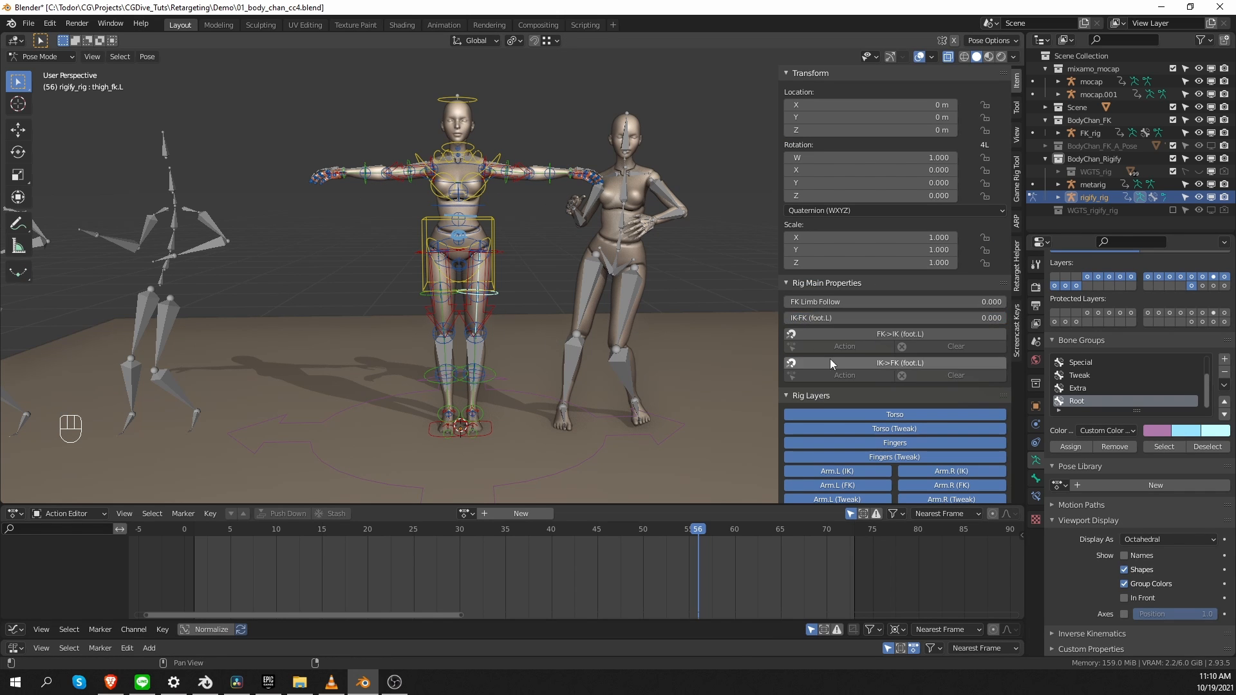
left_click_drag(840, 318, 1004, 318)
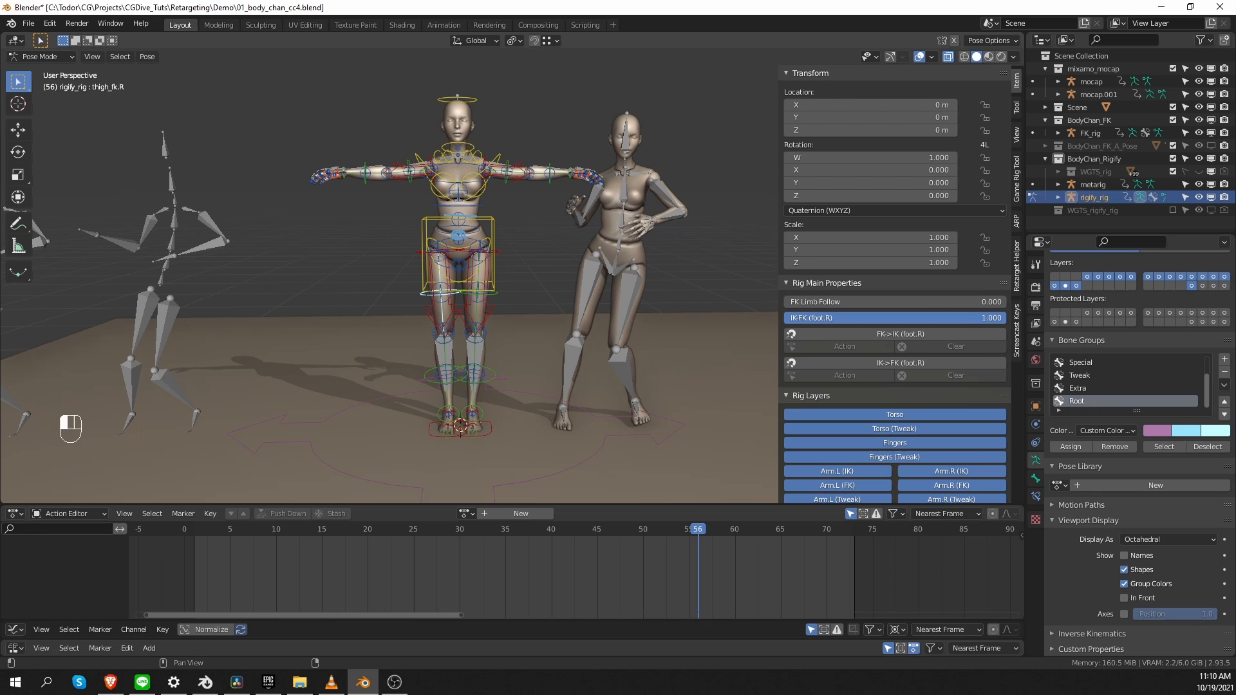
Step: Hide the metarig and re-target mocap.001 onto rigify_rig for frames 1 to 72 with Auto-Rig Pro Remap
left_click(1211, 184)
left_click(1015, 265)
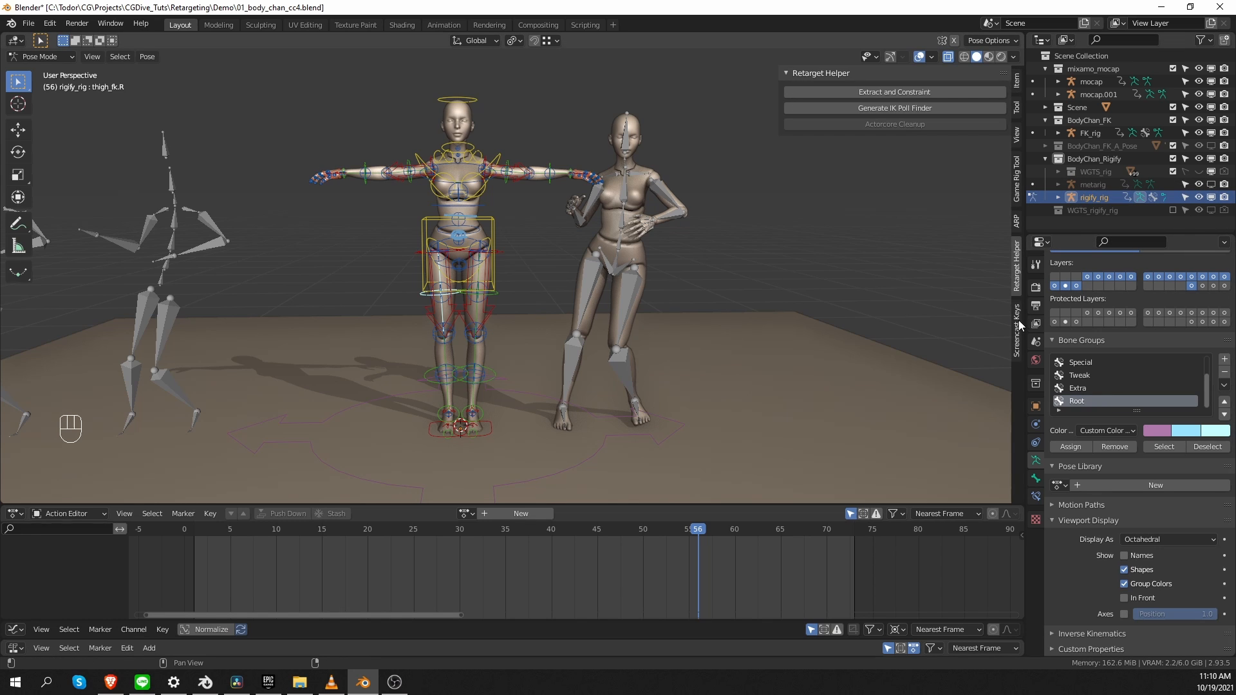
left_click(1015, 220)
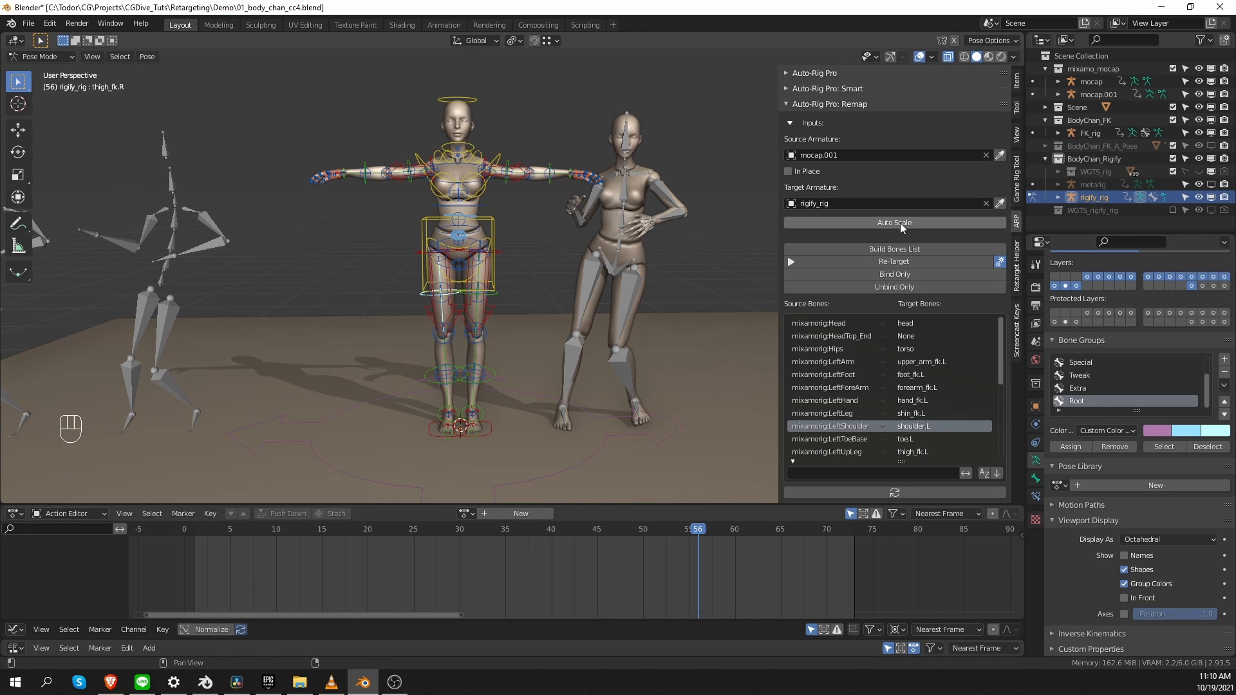
left_click(898, 261)
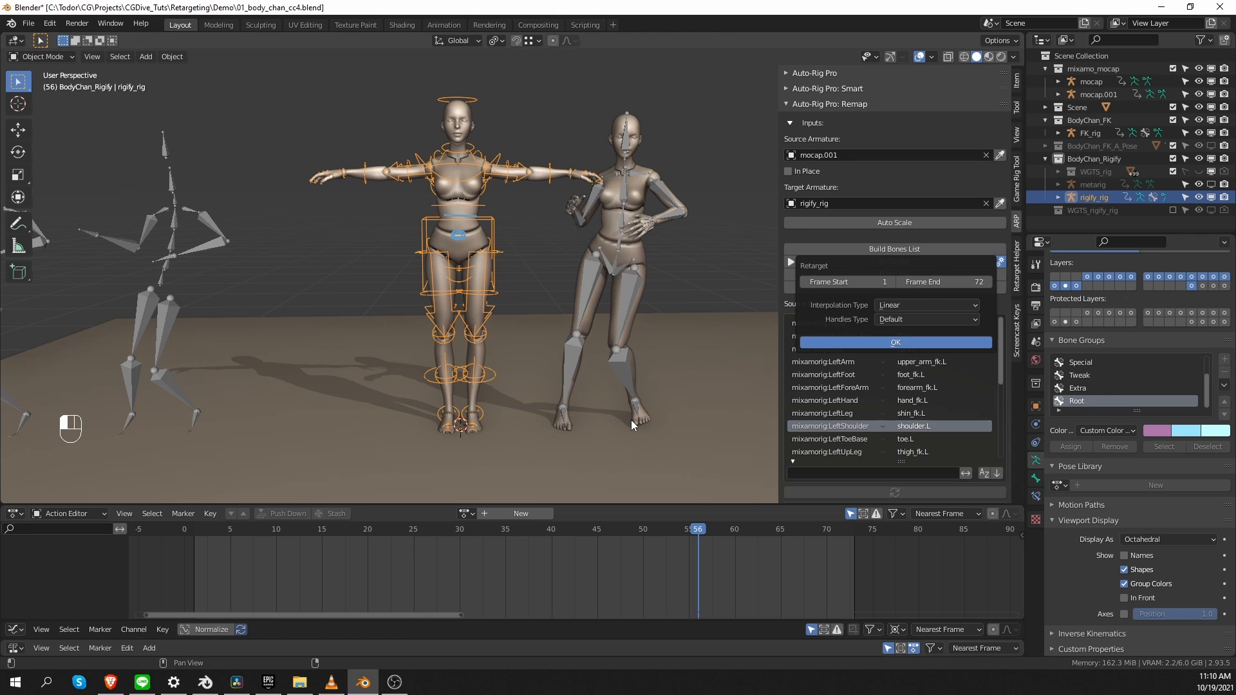
key("Return")
Step: Play back the retargeted animation without overlays, comparing the Rigify character with the FK character, and restore the overlays
key("shift+space")
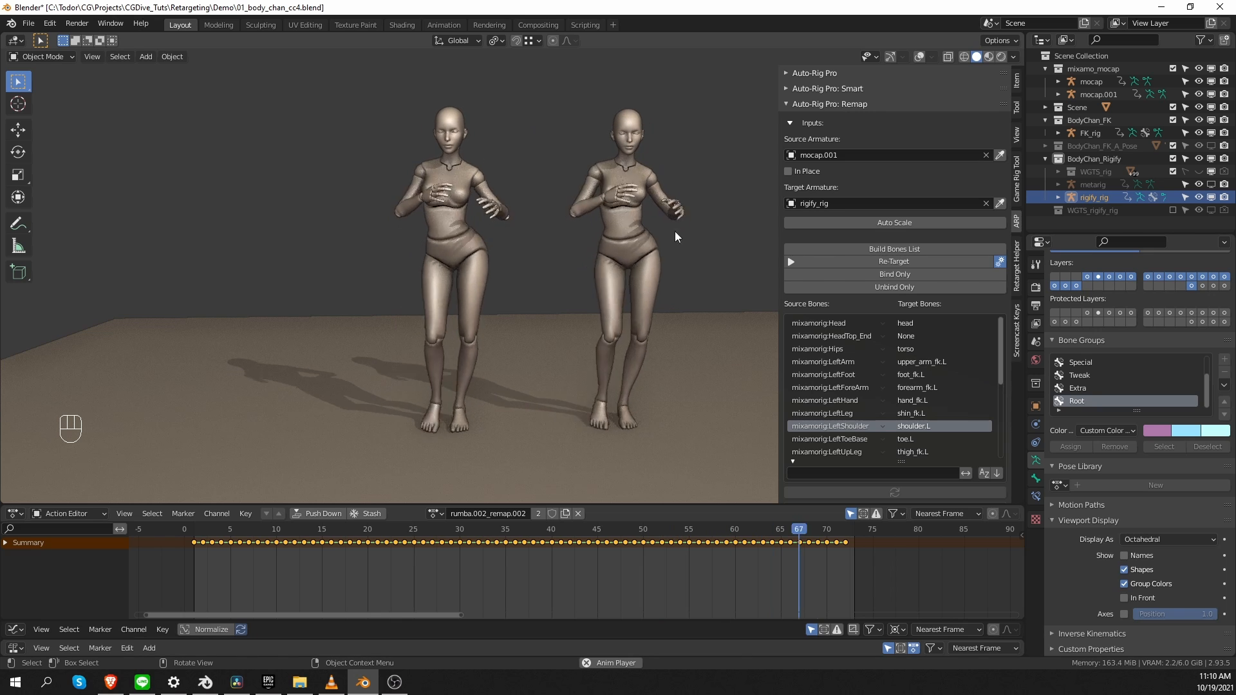
key("shift+space")
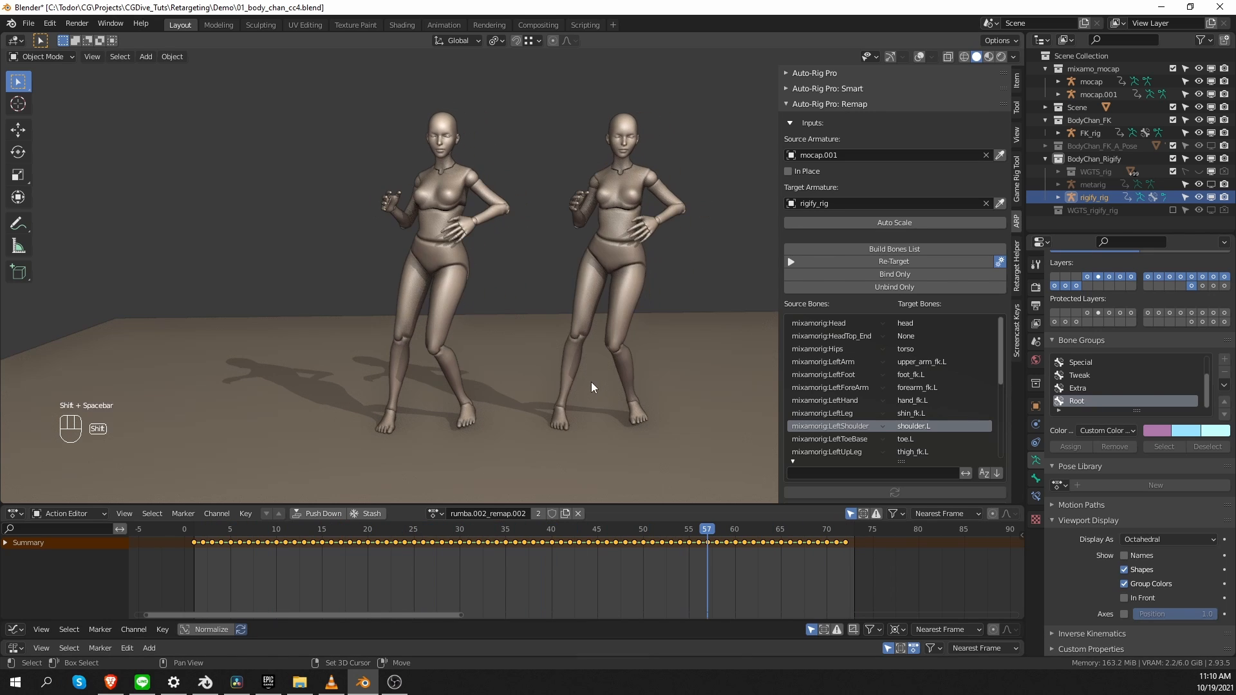
key("z")
Step: Put rigify_rig into Pose Mode and test-rotate its spine_fk.001 and spine_fk controls, cancelling each rotation
scroll(442, 236, "up", 4)
key("Tab")
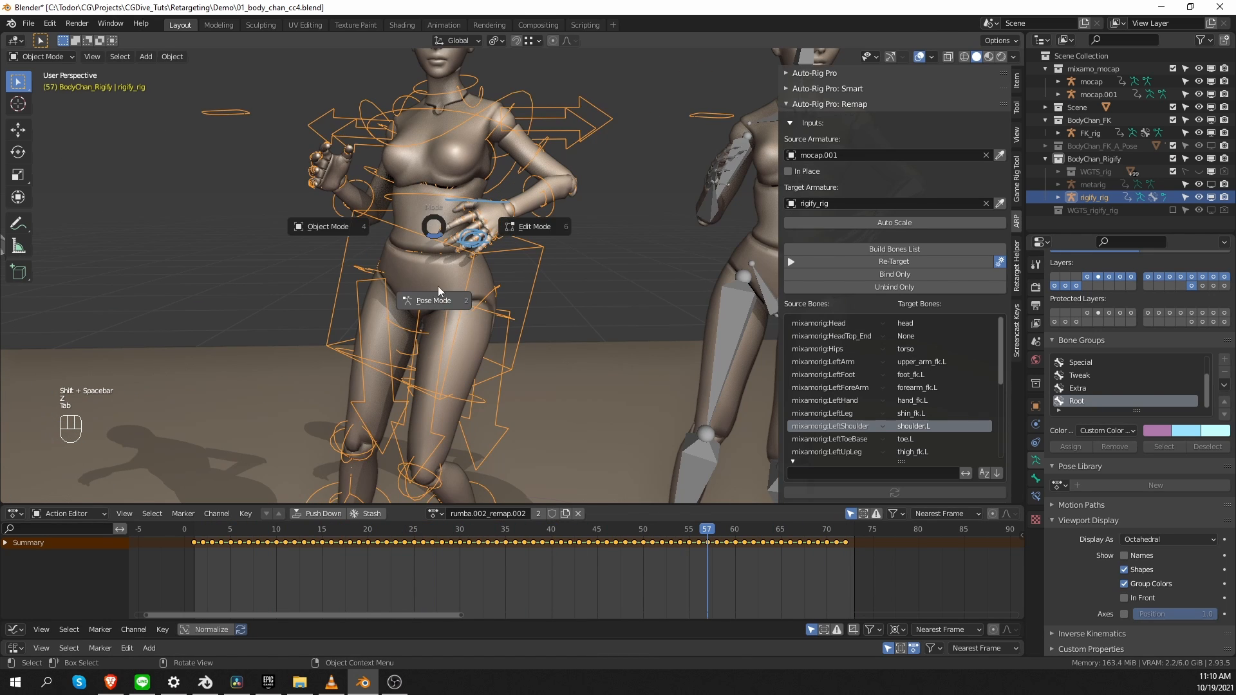
left_click(437, 290)
left_click(455, 256)
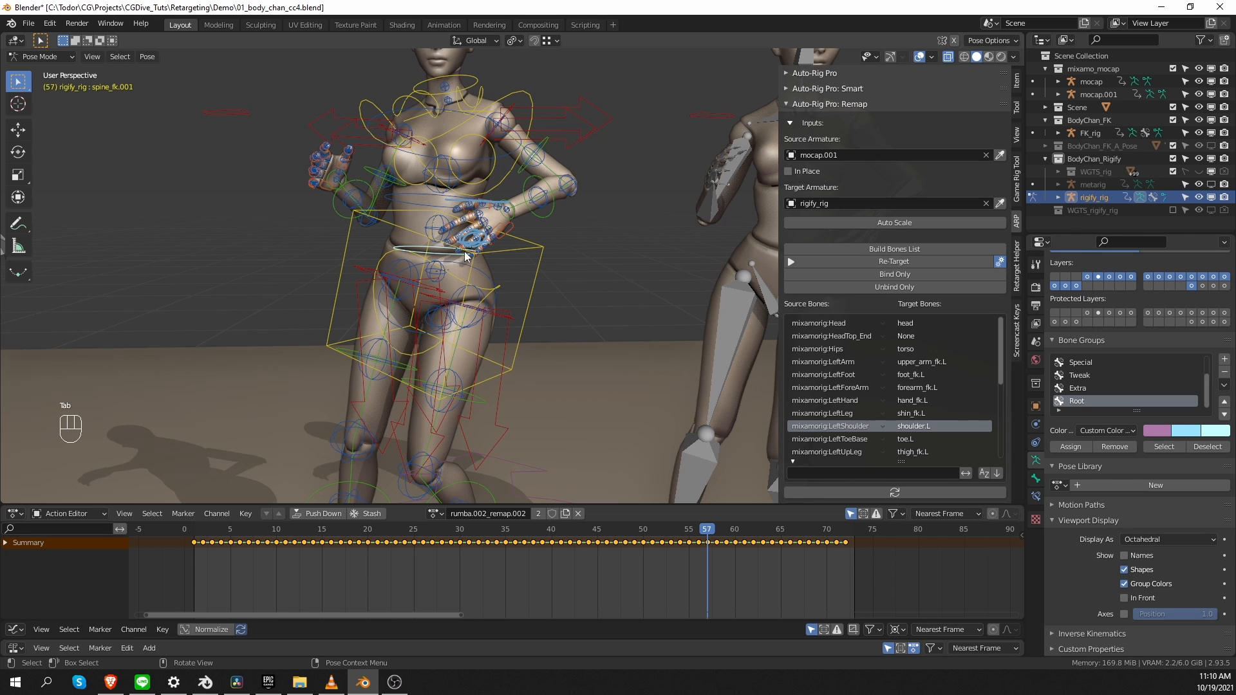
key("r")
right_click(407, 312)
left_click(382, 314)
key("r")
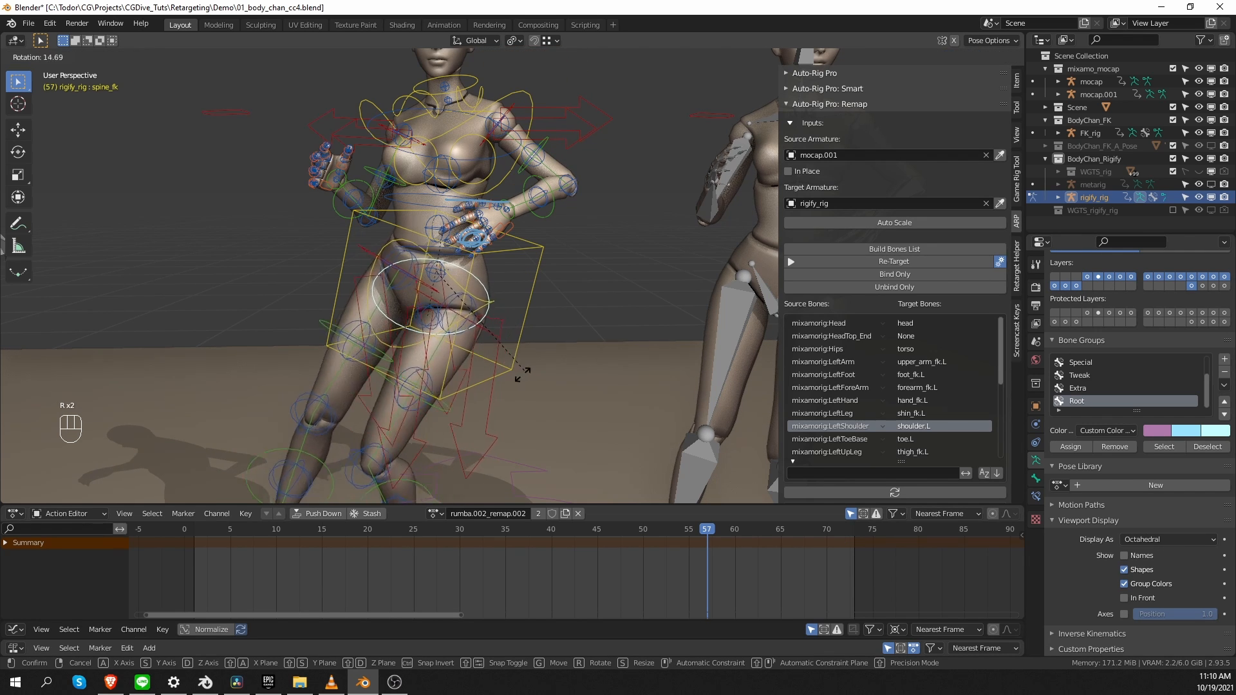
right_click(477, 283)
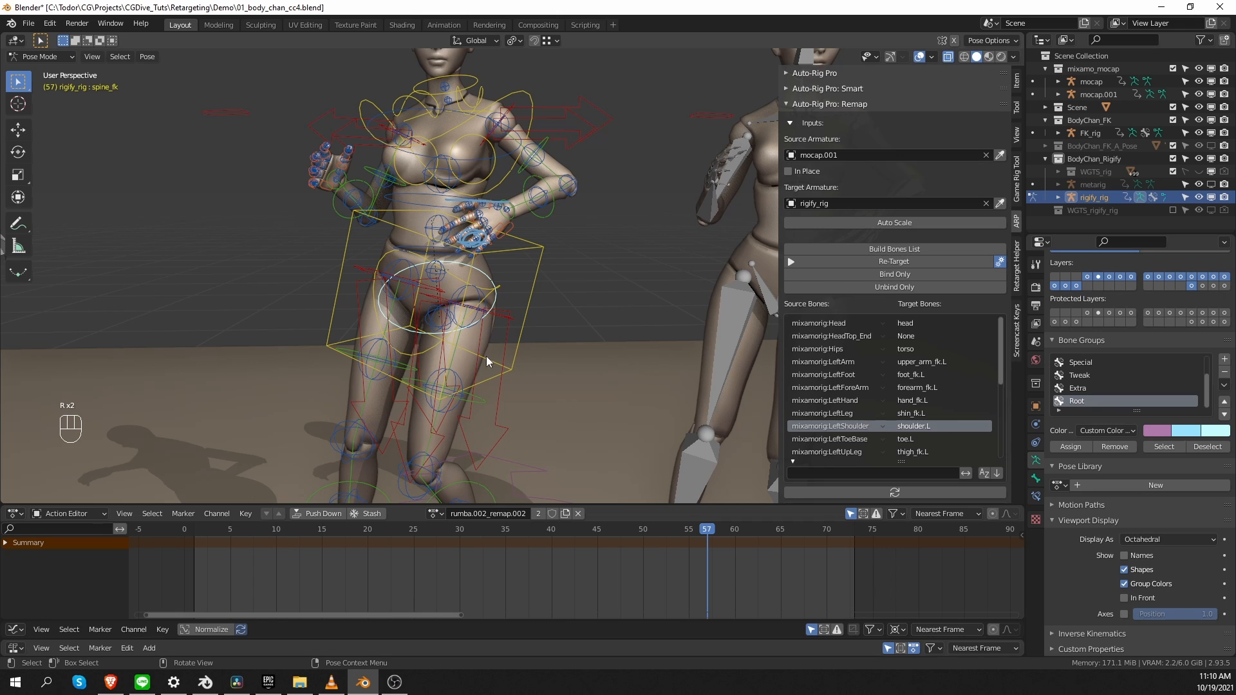
Step: Test-rotate the spine_fk.001 control at the waist once more in a close-up view and cancel the rotation
scroll(481, 369, "down", 6)
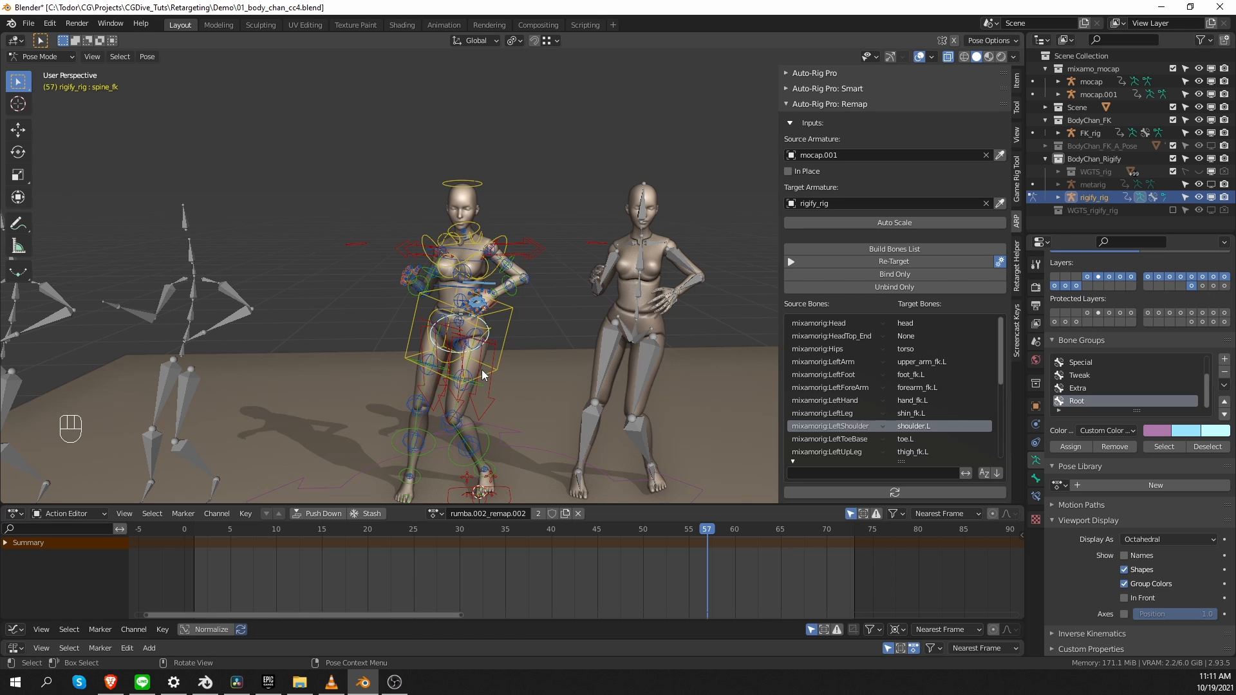
key("KP_Decimal")
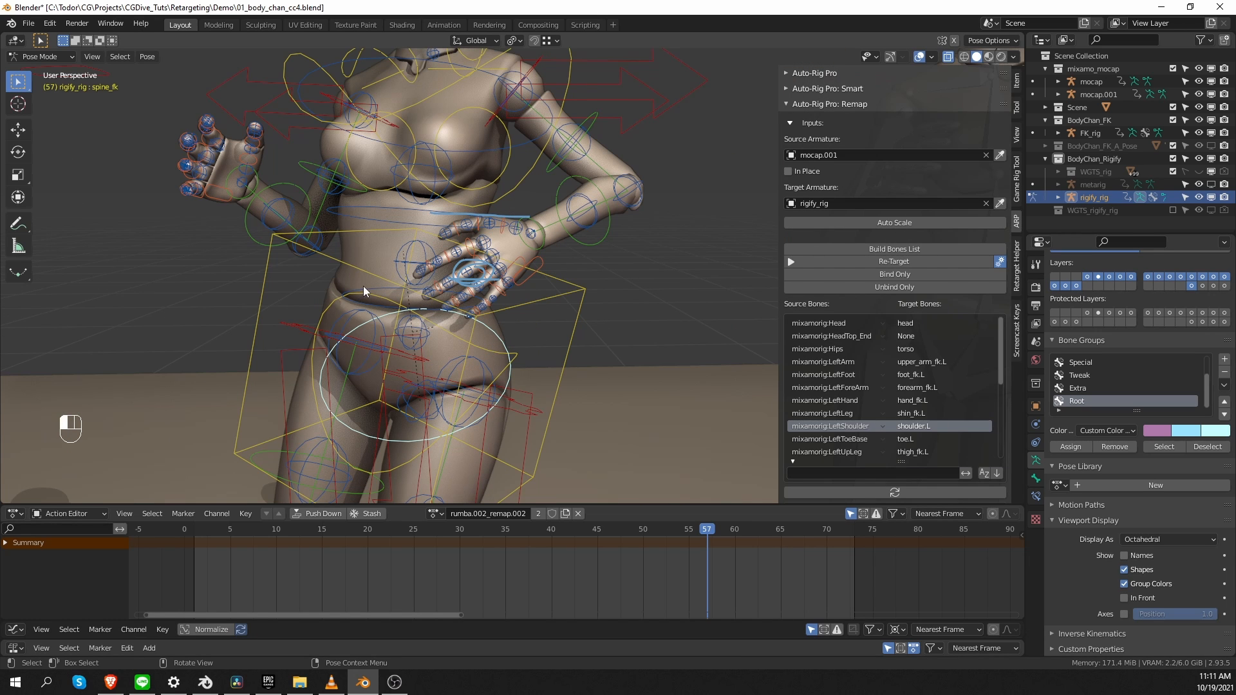
left_click(378, 294)
key("r")
right_click(531, 304)
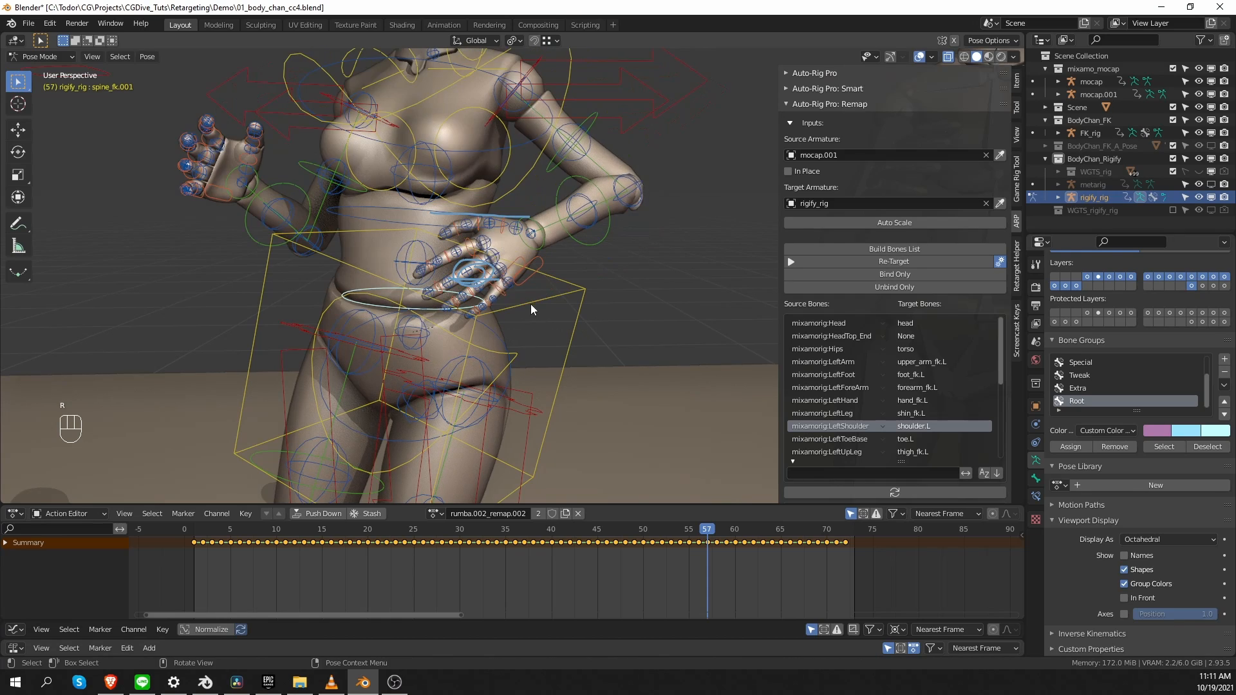
Step: Draw an annotation arrow pointing down from the Rigify character's hips along the leg
scroll(529, 304, "down", 3)
key("d")
left_click_drag(519, 311, 525, 430)
left_click_drag(508, 412, 553, 415)
Step: Show the metarig, select its lowest spine bone in Pose Mode and open that bone's Rigify Type options
key("Tab")
key("Tab")
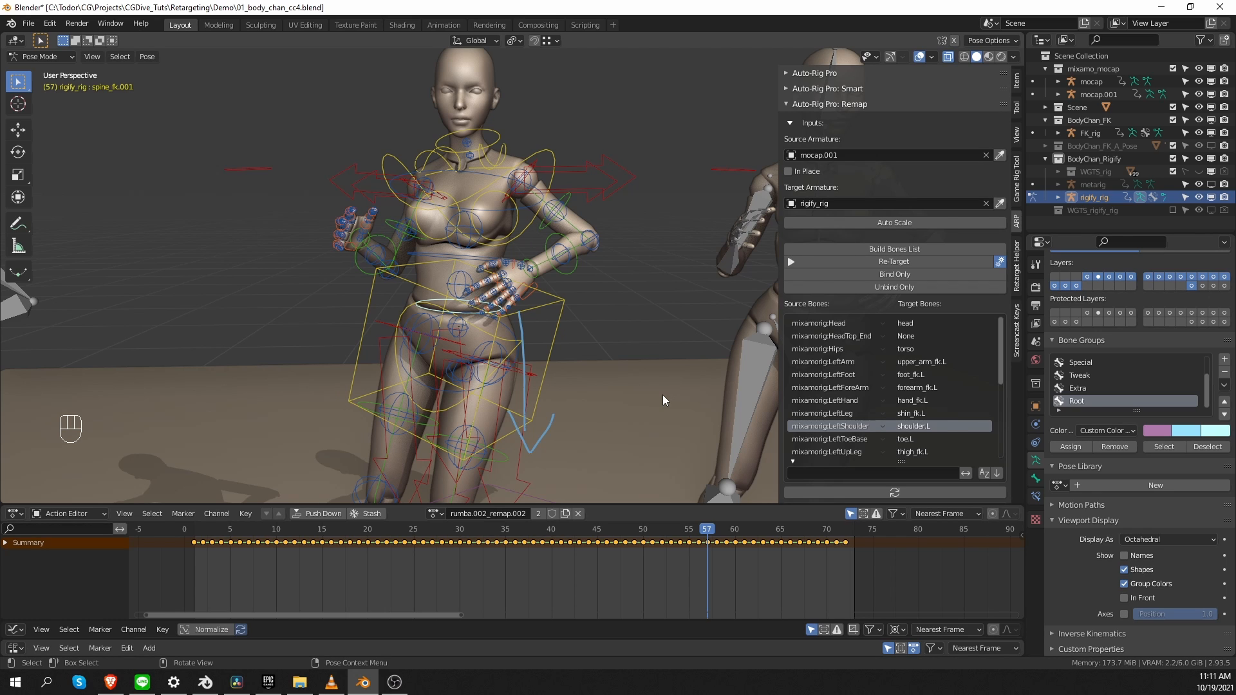
left_click(1210, 186)
key("Tab")
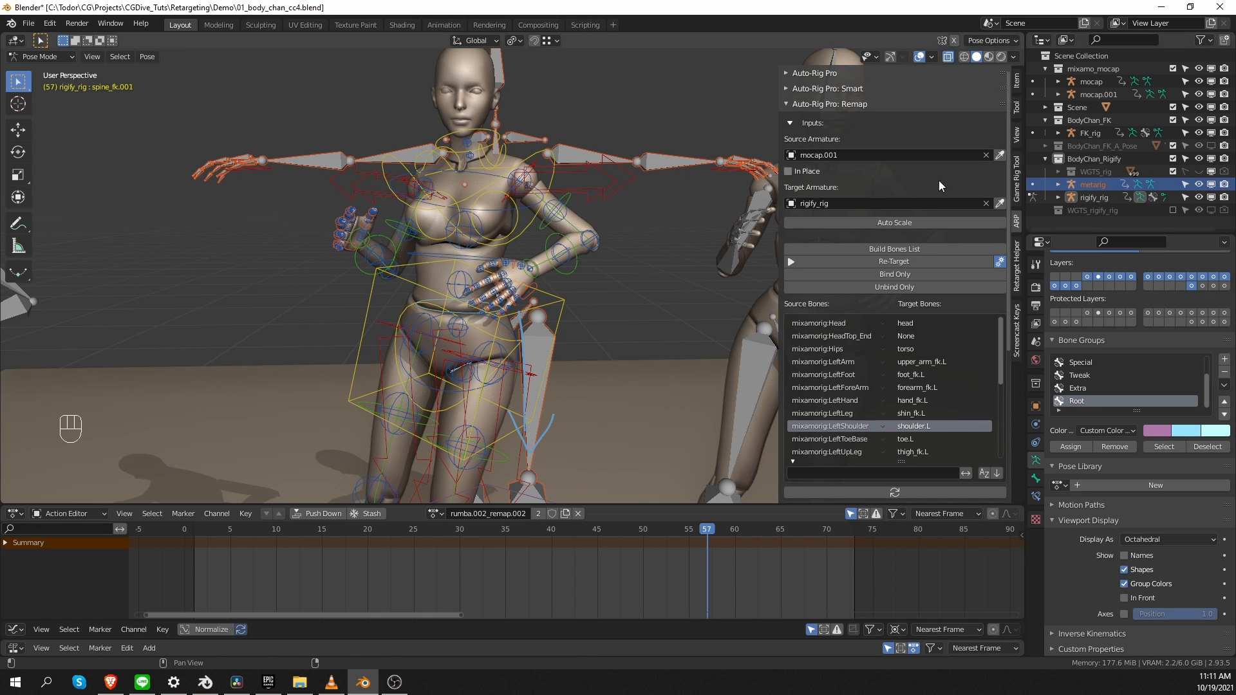
left_click(592, 160)
key("Tab")
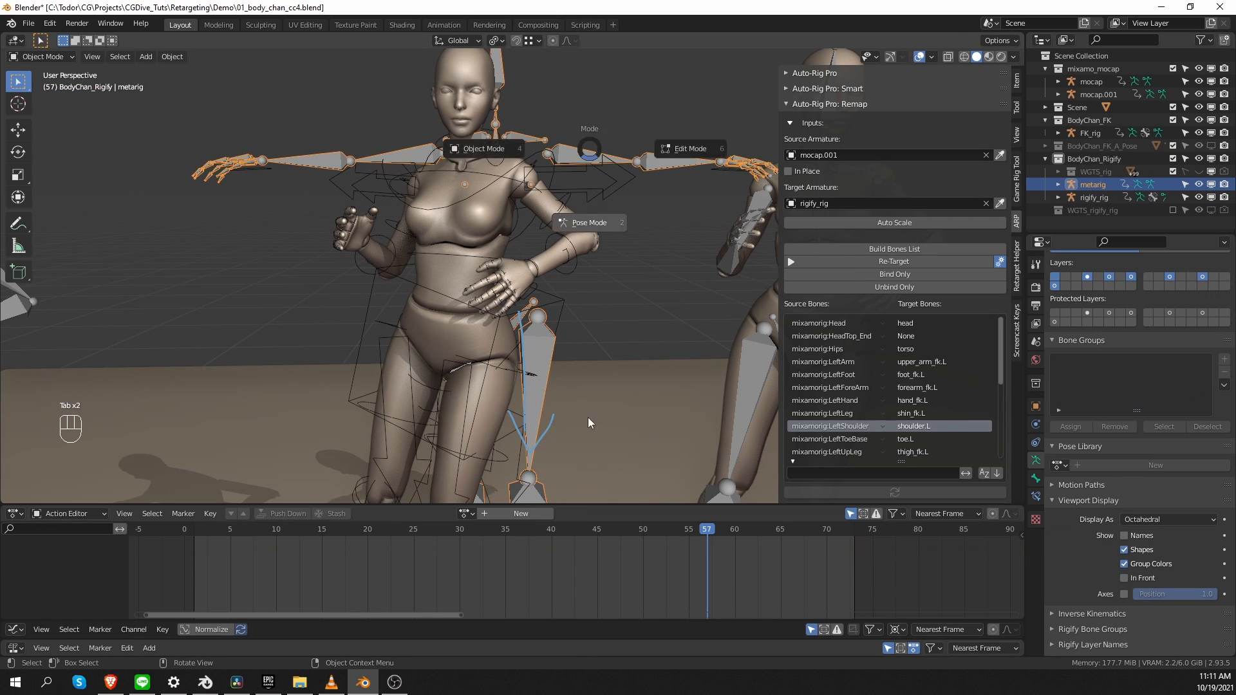
left_click(501, 283)
left_click(496, 312)
left_click(1035, 478)
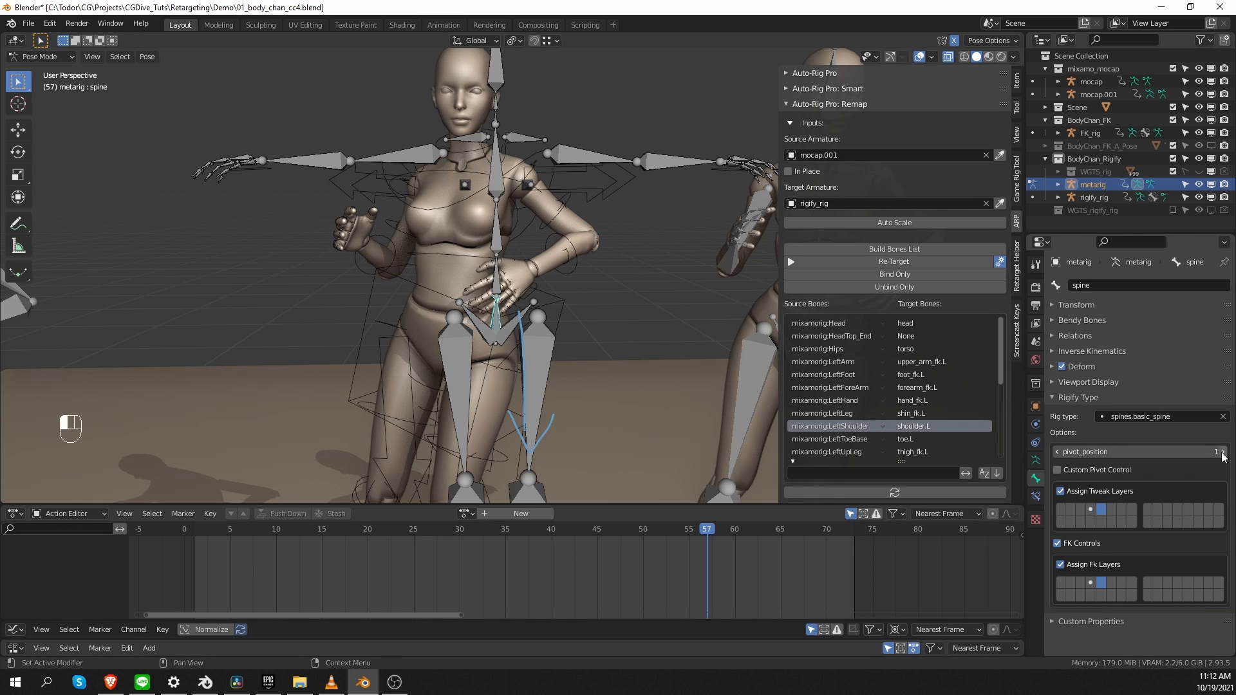
Step: Regenerate the Rigify rig from the metarig and clear rigify_rig's location
left_click(1037, 460)
scroll(1113, 558, "down", 3)
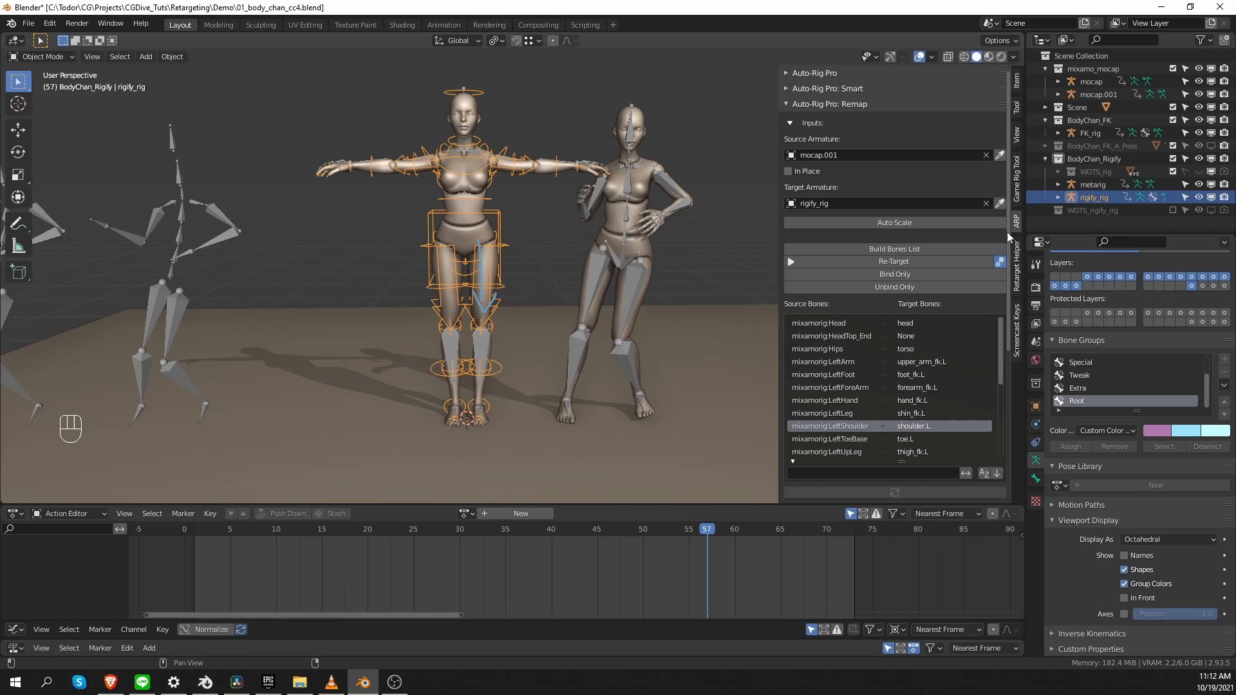
key("alt+g")
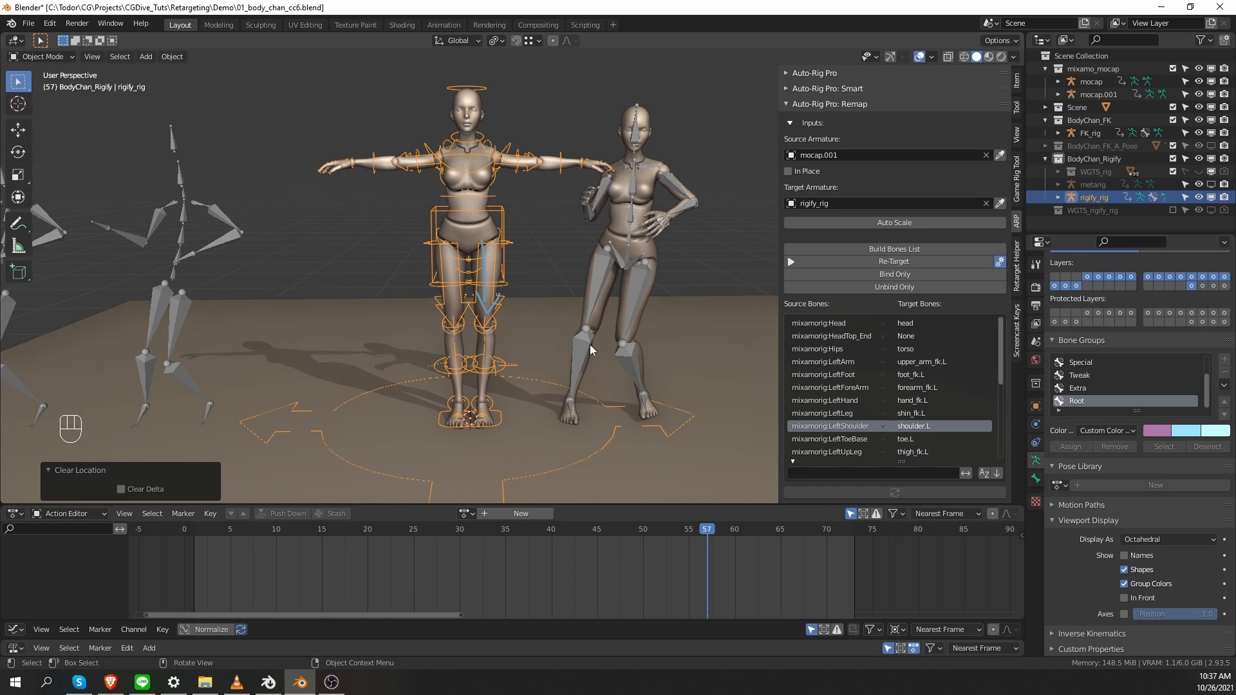
key("shift+a")
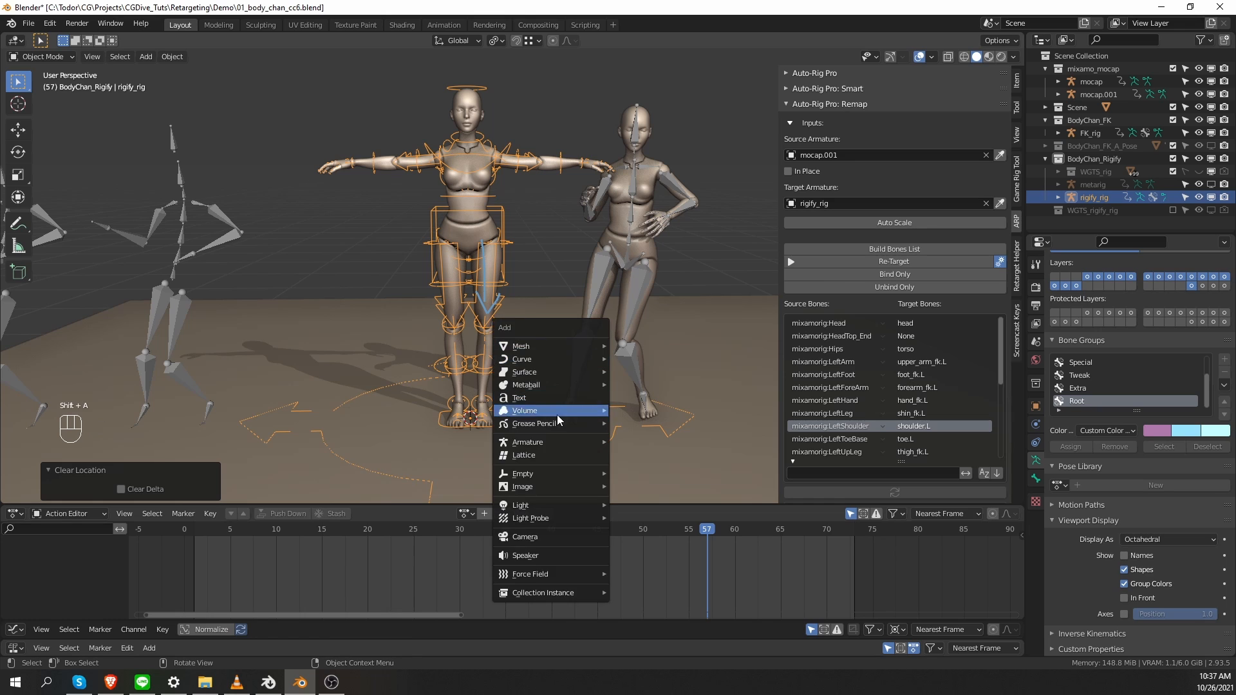
mouse_move(571, 432)
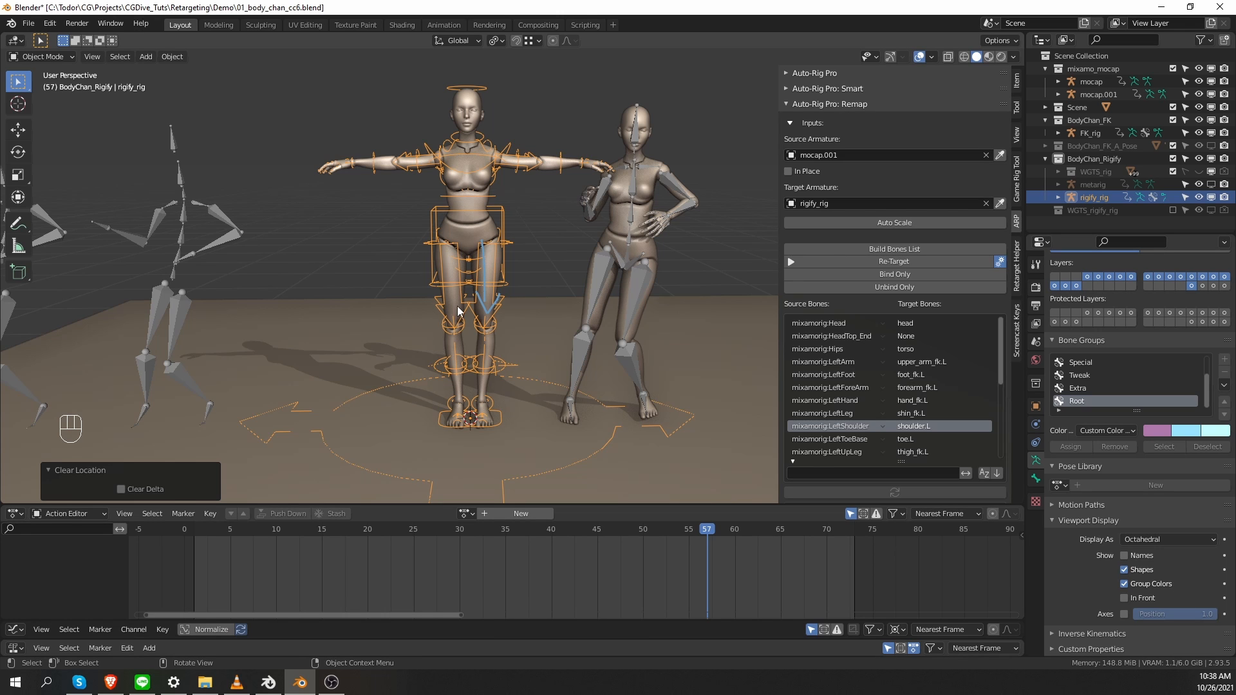
Step: Duplicate rigify_rig in place and select the copy's FK shin, foot and thigh controls on both legs in Pose Mode
key("shift")
key("shift+d")
right_click(450, 277)
key("Tab")
left_click(490, 398)
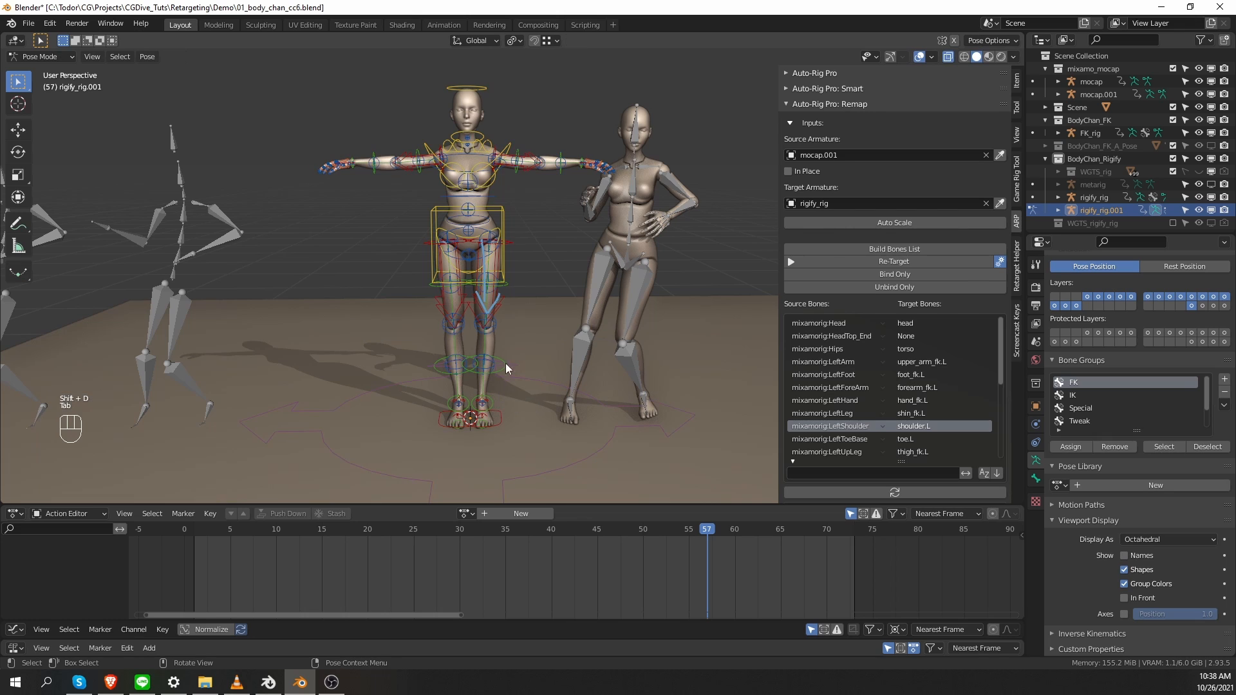
left_click(501, 365, "shift")
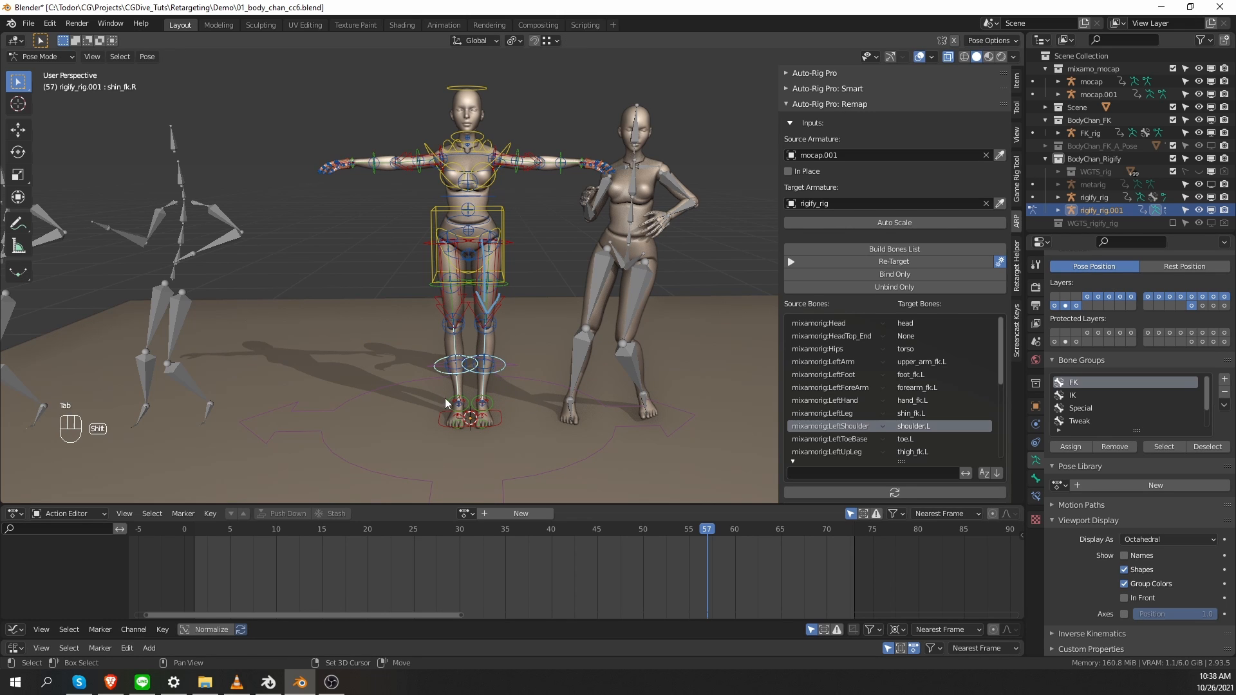
left_click(457, 402, "shift")
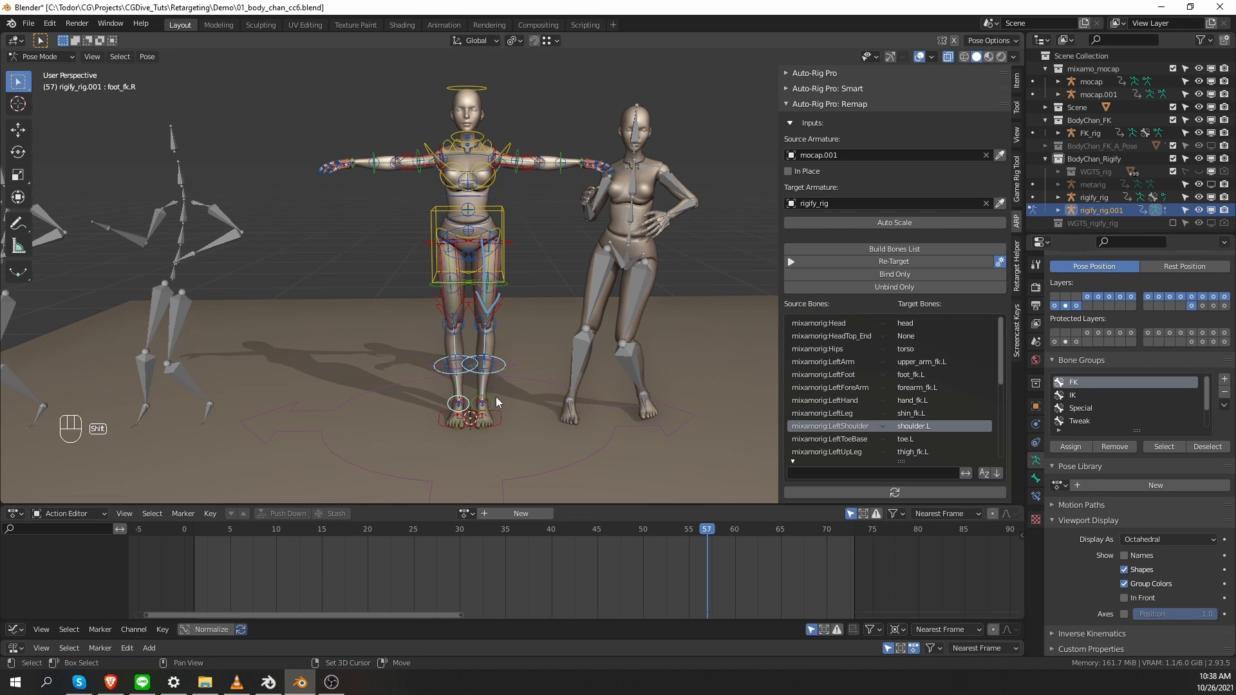
left_click(511, 285, "shift")
left_click(431, 285, "shift")
Step: Hide the duplicate rig's finger, IK and limb tweak layers, leaving the torso, FK limb and root layers shown
left_click(1016, 82)
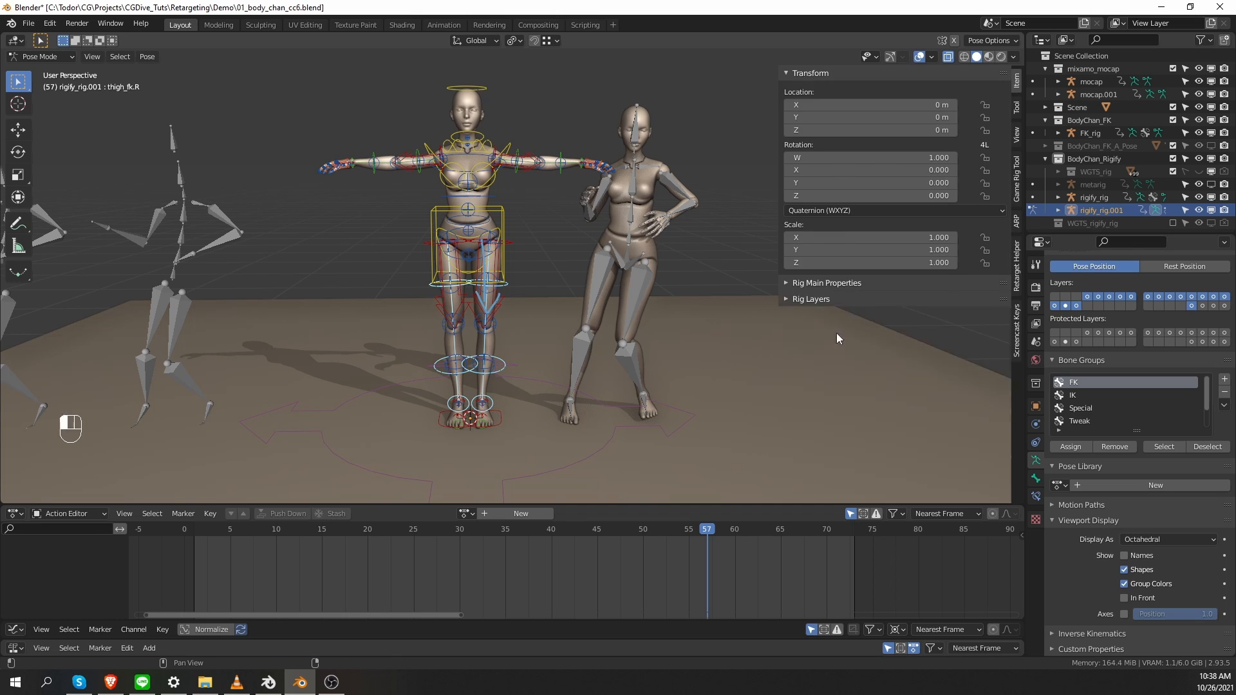
left_click(835, 283)
left_click(810, 492)
scroll(896, 376, "down", 5)
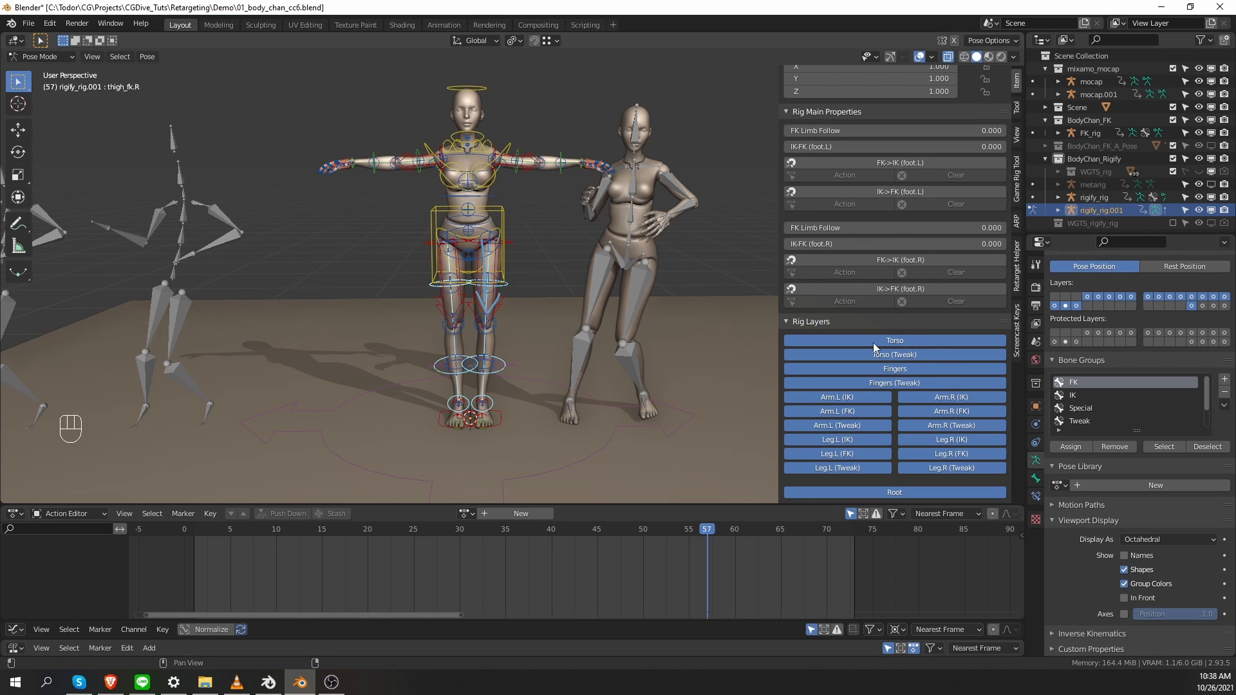
left_click_drag(901, 368, 1008, 469)
Step: Add the torso, spine, shoulder, arm and head controls to the selection and separate those bones into their own armature
left_click(492, 230, "shift")
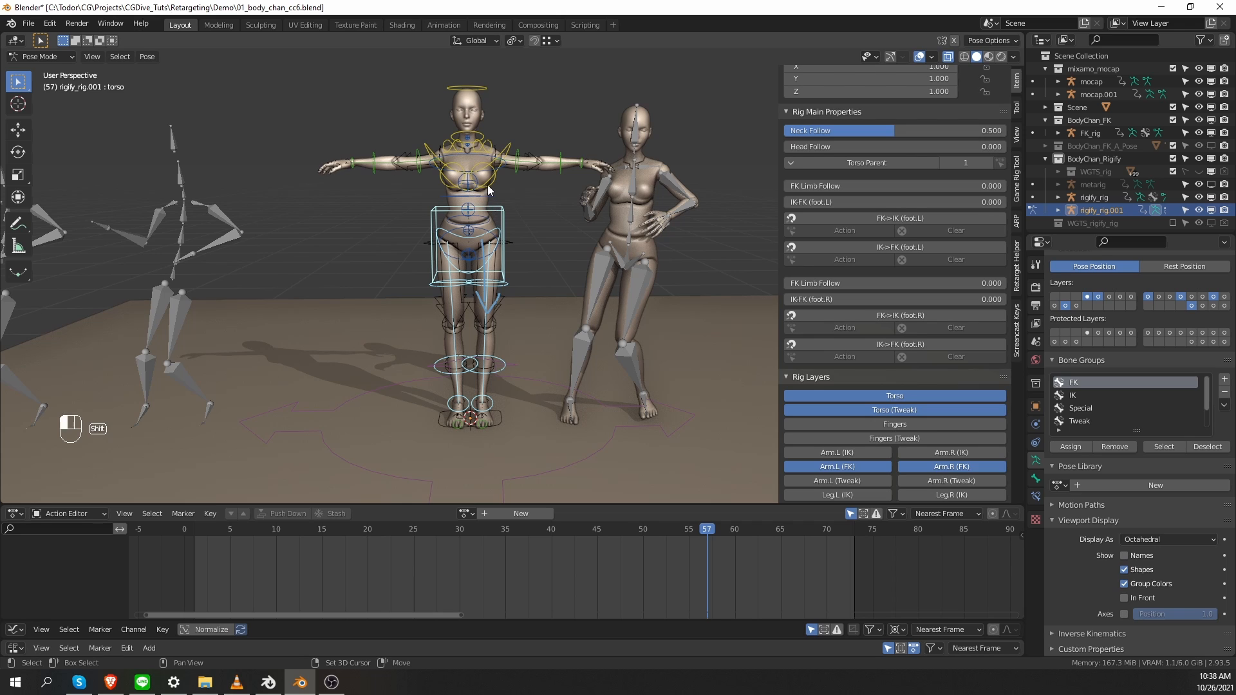
left_click(487, 188, "shift")
key("ctrl+z")
left_click(487, 212, "shift")
left_click(455, 148, "shift")
key("Tab")
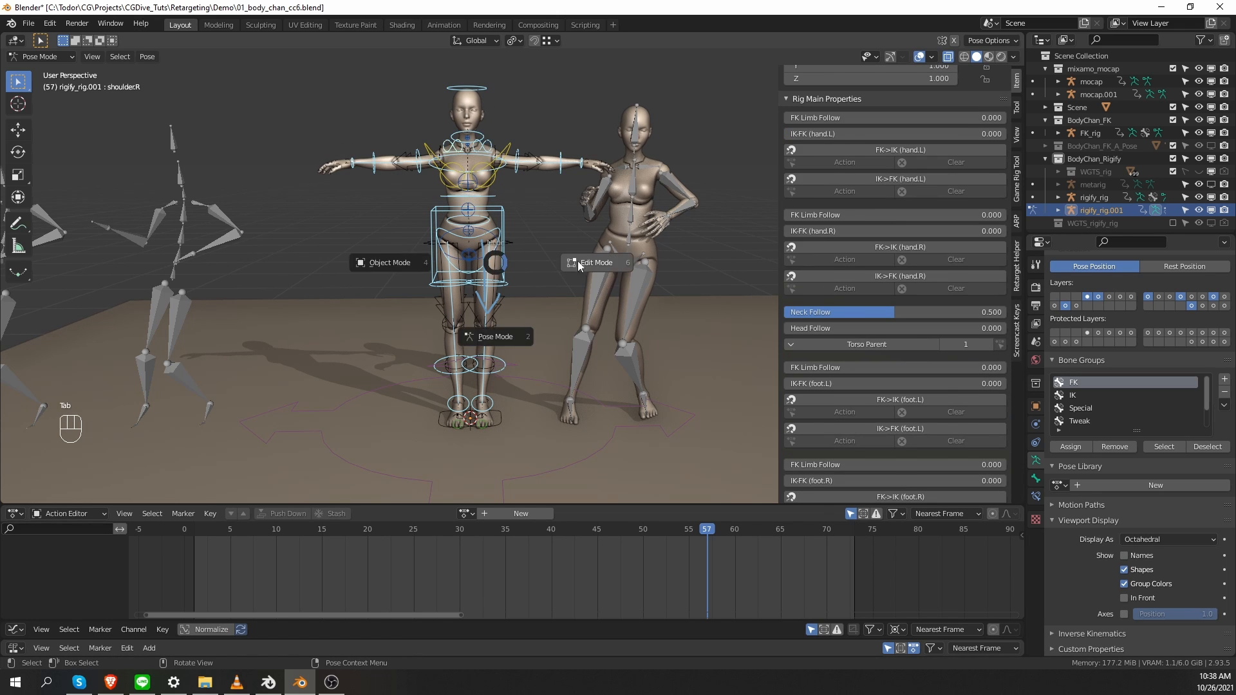
key("p")
left_click(582, 304)
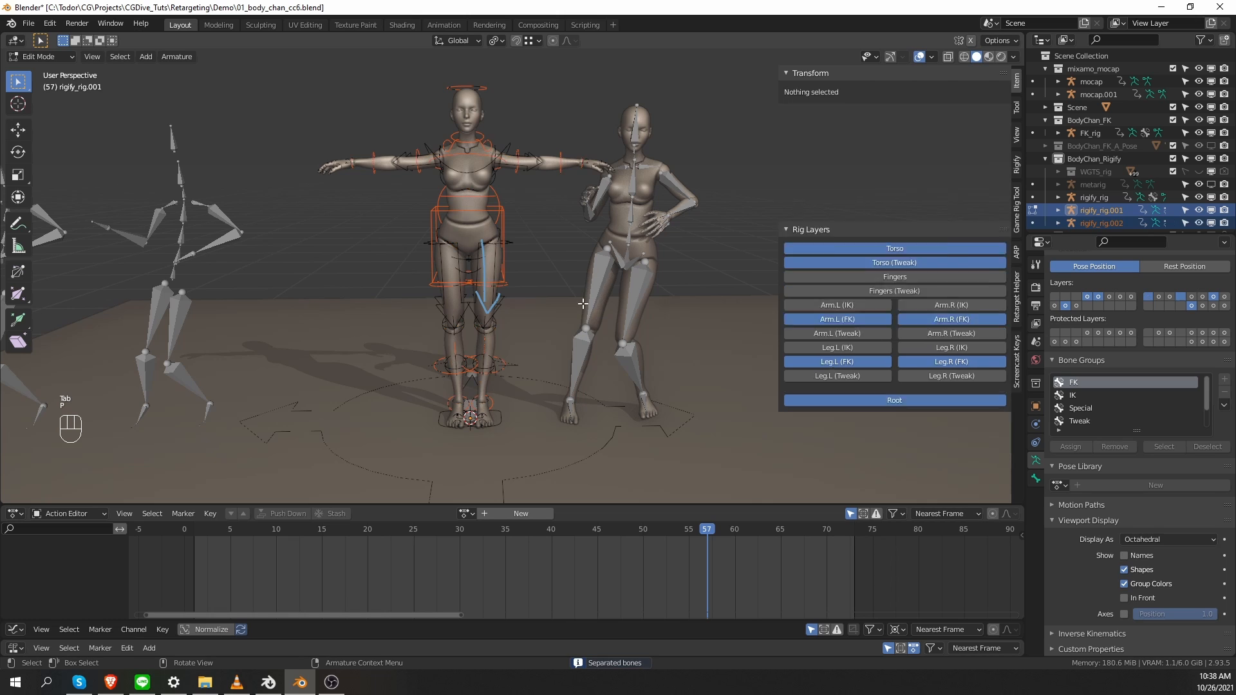
Step: Return to Object Mode, bring up the Retarget Helper tools and delete the armatures rigify_rig.001 and rigify_rig.002
key("Tab")
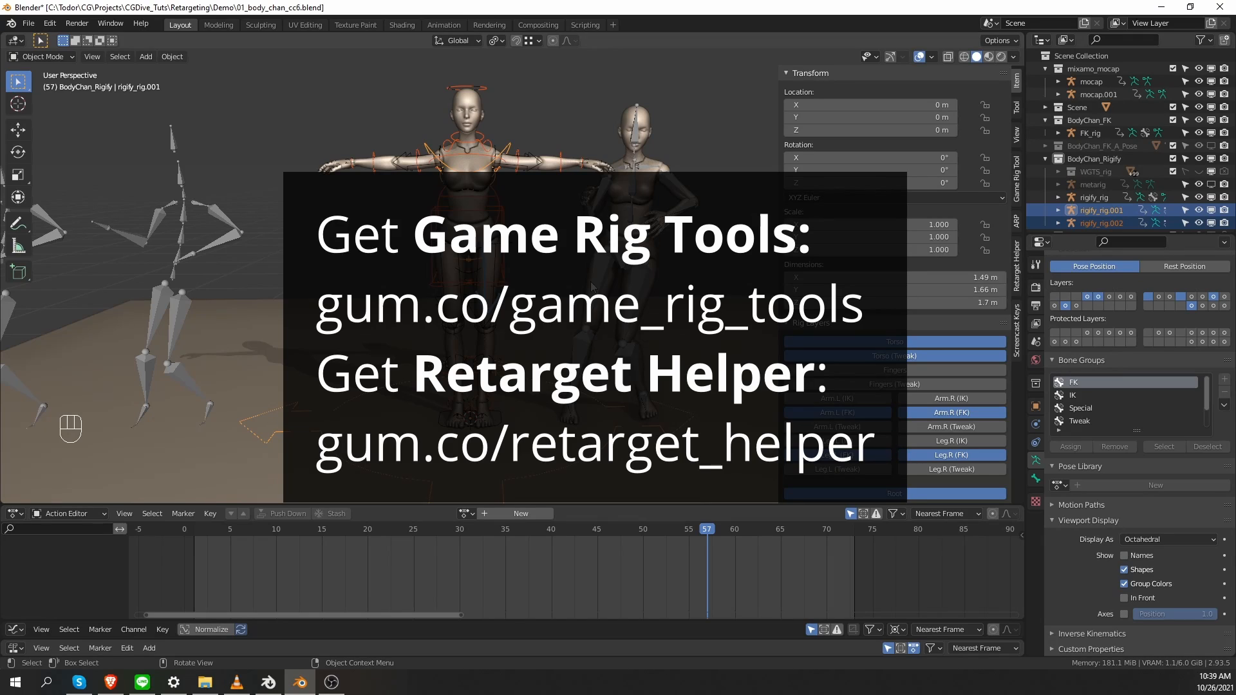
left_click(1015, 175)
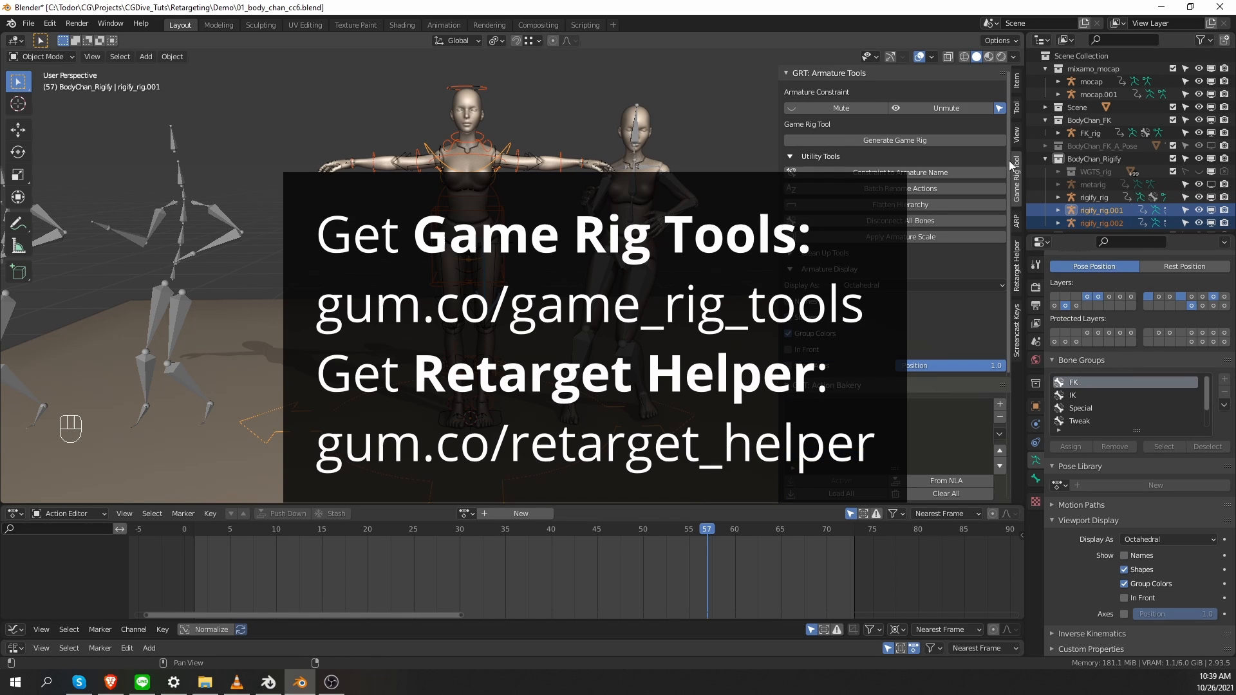
left_click(1016, 283)
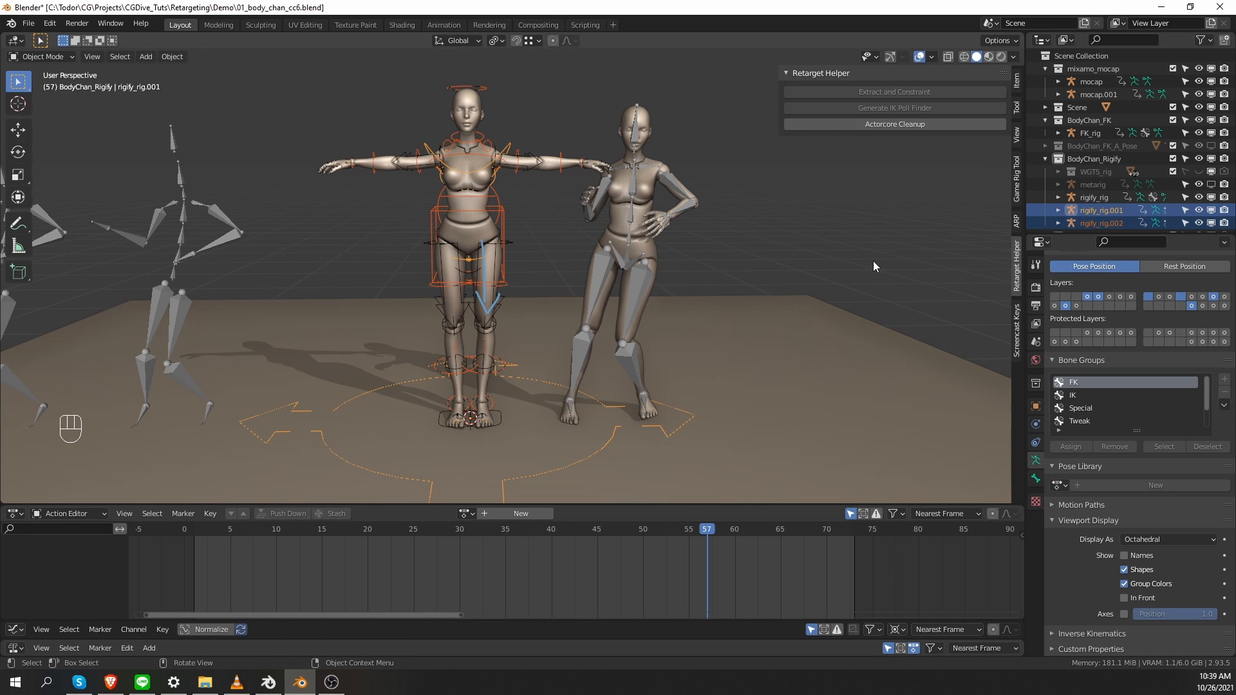
key("x")
left_click(744, 233)
Step: Put rigify_rig in Pose Mode and hide its Fingers, Fingers (Tweak), arm and leg IK, and limb Tweak layers
left_click(510, 158)
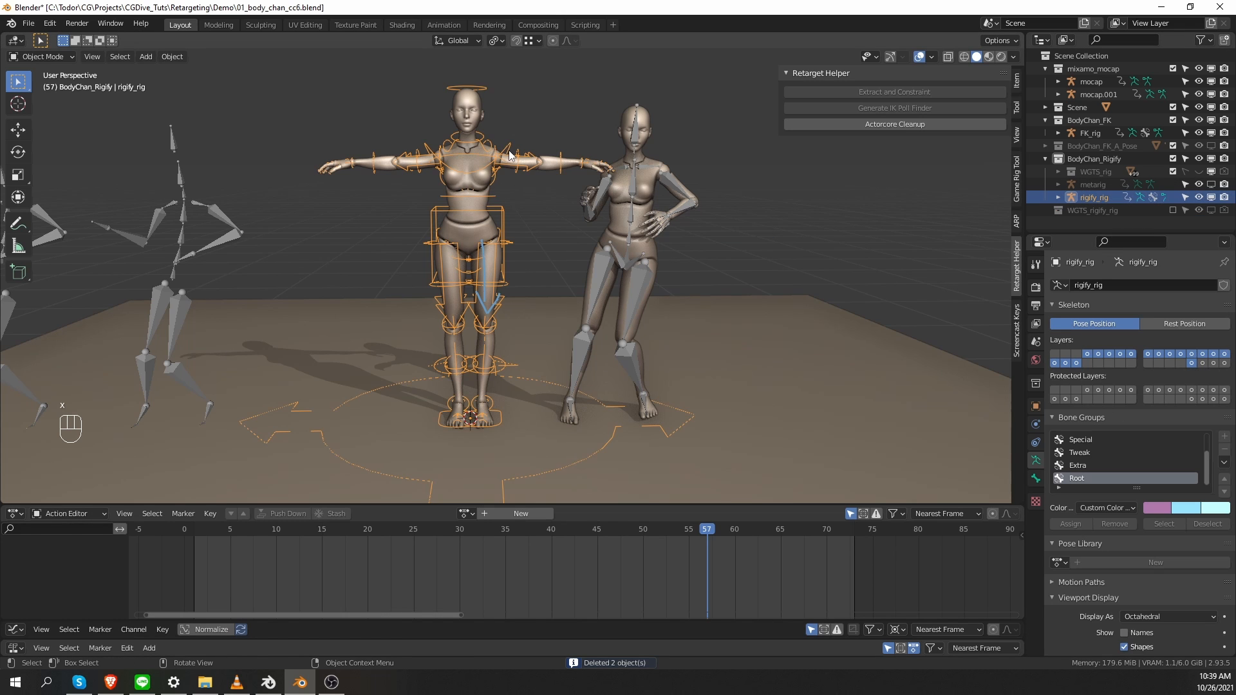
key("Tab")
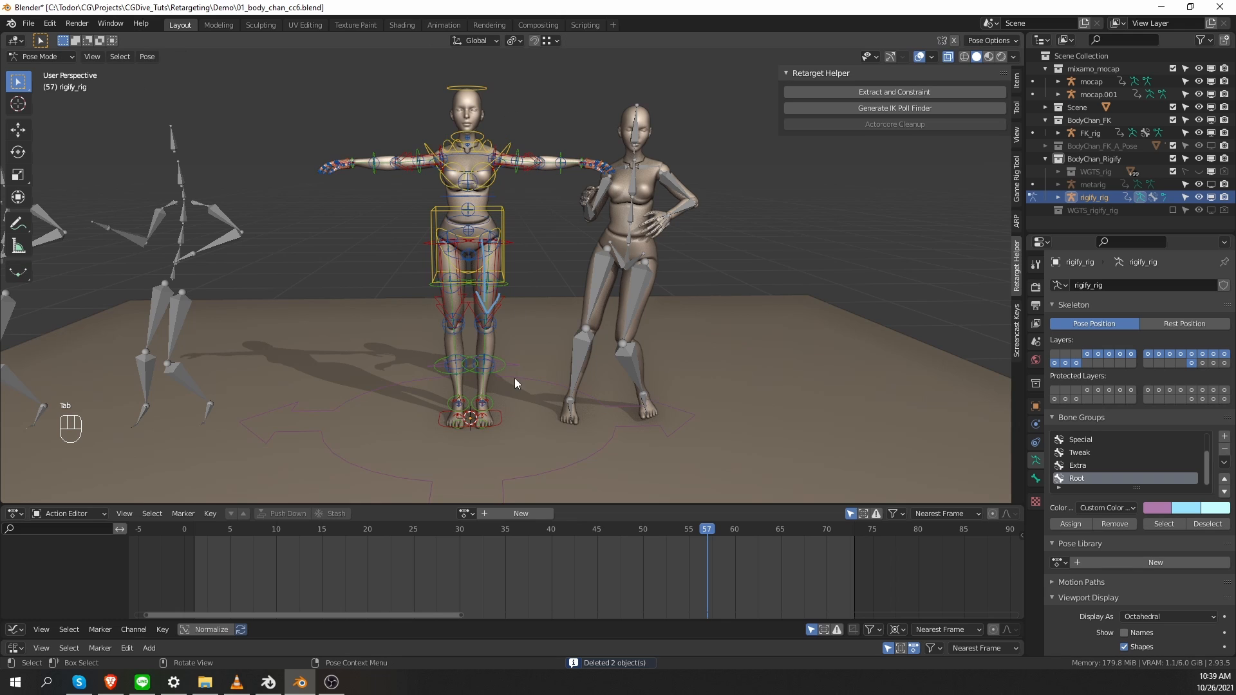
left_click(508, 373)
left_click(1016, 81)
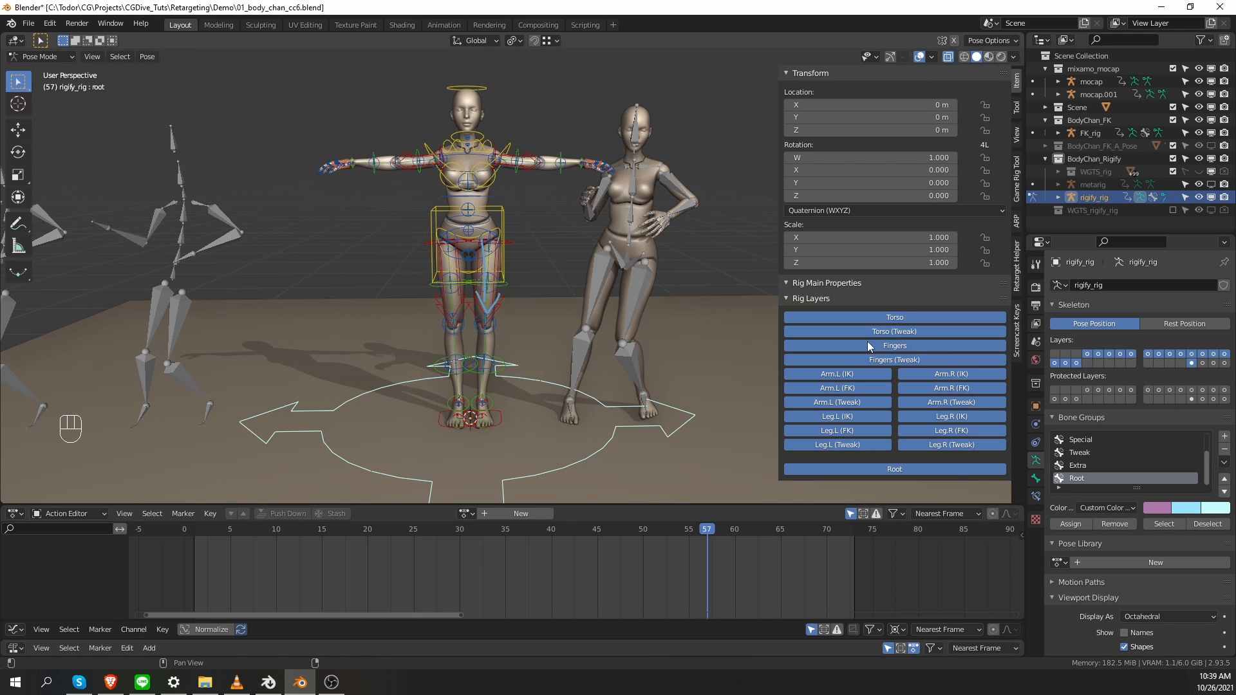
left_click_drag(867, 346, 921, 386)
left_click(920, 388)
left_click(920, 375)
left_click_drag(831, 404, 921, 403)
left_click_drag(850, 417, 920, 417)
left_click_drag(850, 445, 920, 445)
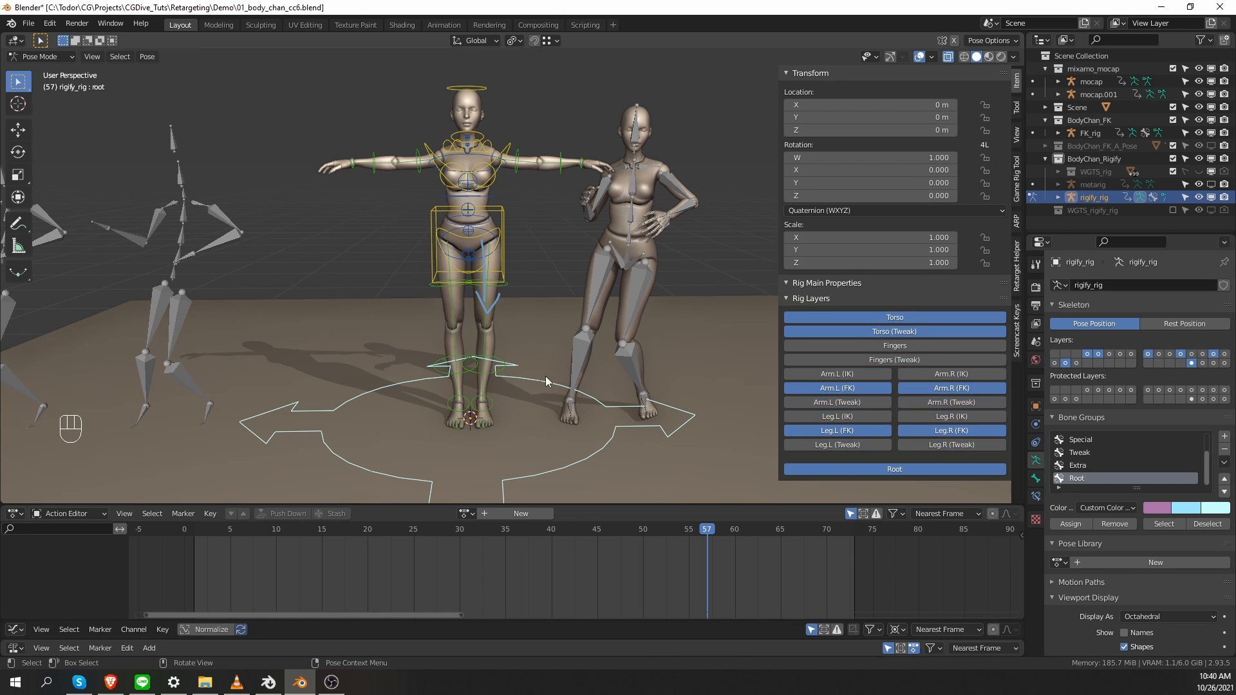
Step: Select the FK leg controls of rigify_rig on both sides, including shins, feet and toes, without the root control
left_click(504, 359)
left_click(490, 411, "shift")
left_click(487, 424, "shift")
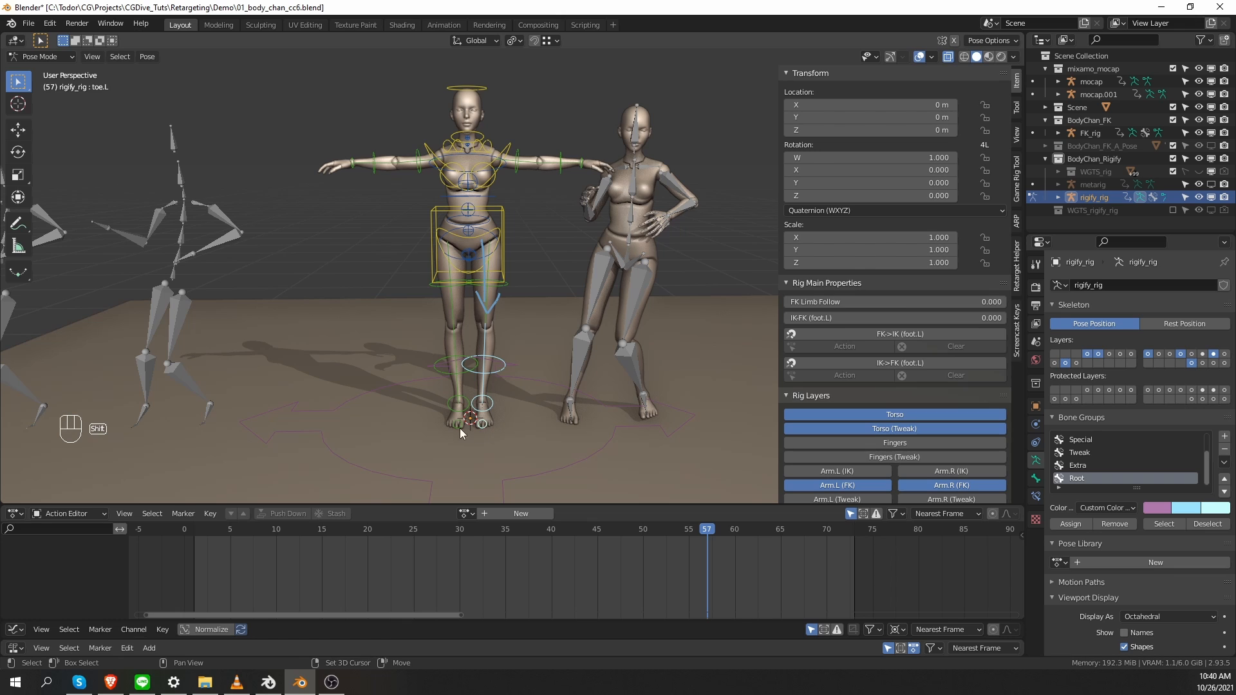
left_click(458, 427, "shift")
left_click(451, 410, "shift")
left_click(439, 365, "shift")
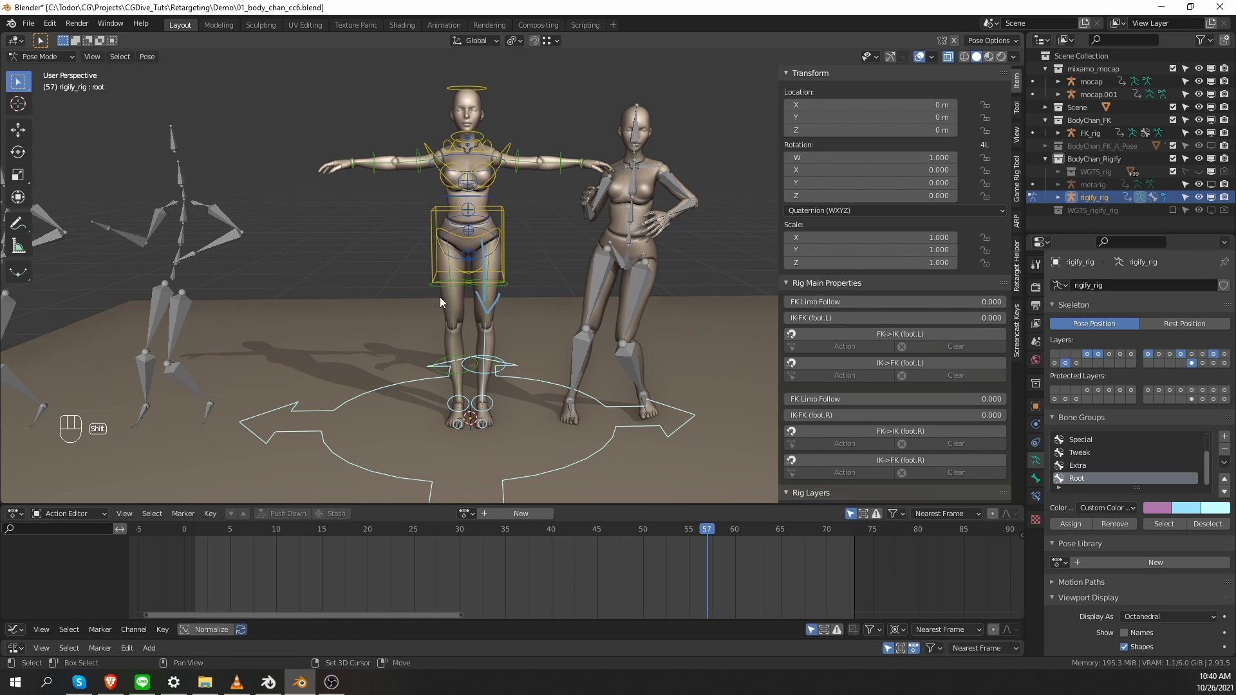
left_click(342, 441, "shift")
left_click(438, 363, "shift")
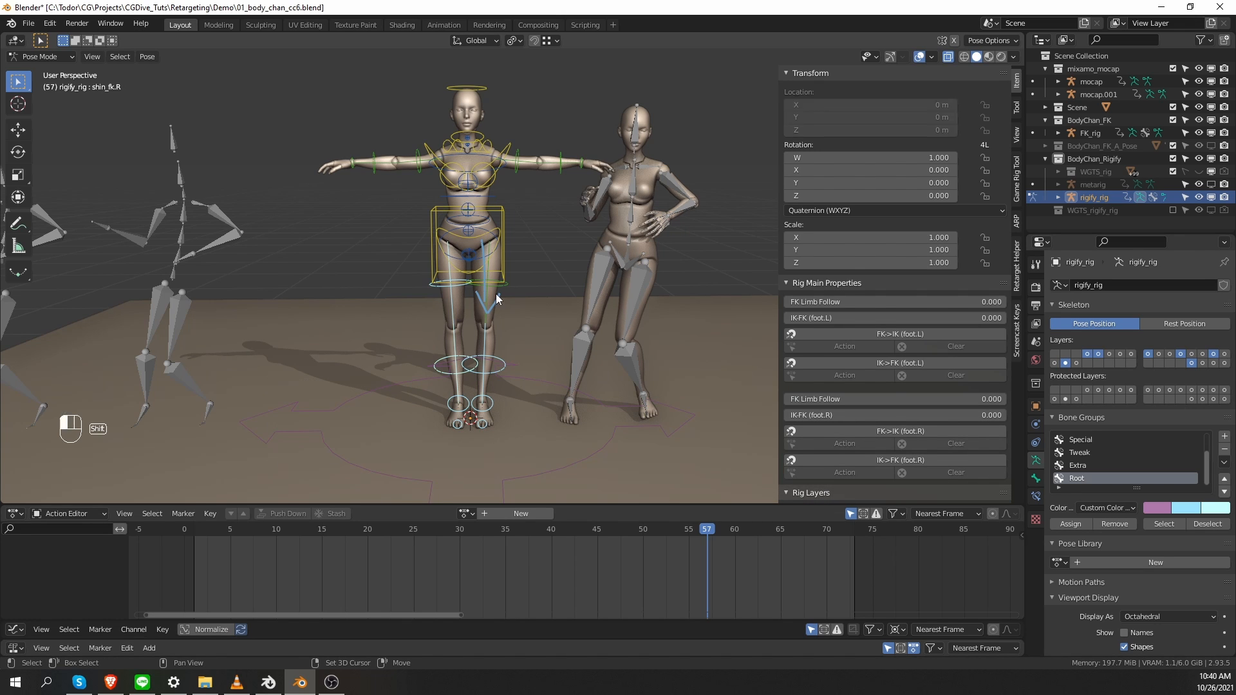
Step: Add the left thigh, torso, spine, FK arm, hand, neck and head controls to the rigify_rig selection
left_click(505, 284, "shift")
left_click(503, 254, "shift")
left_click(497, 240, "shift")
left_click(489, 220, "shift")
left_click(493, 196, "shift")
left_click(505, 161, "shift")
left_click(374, 164, "shift")
left_click(354, 164, "shift")
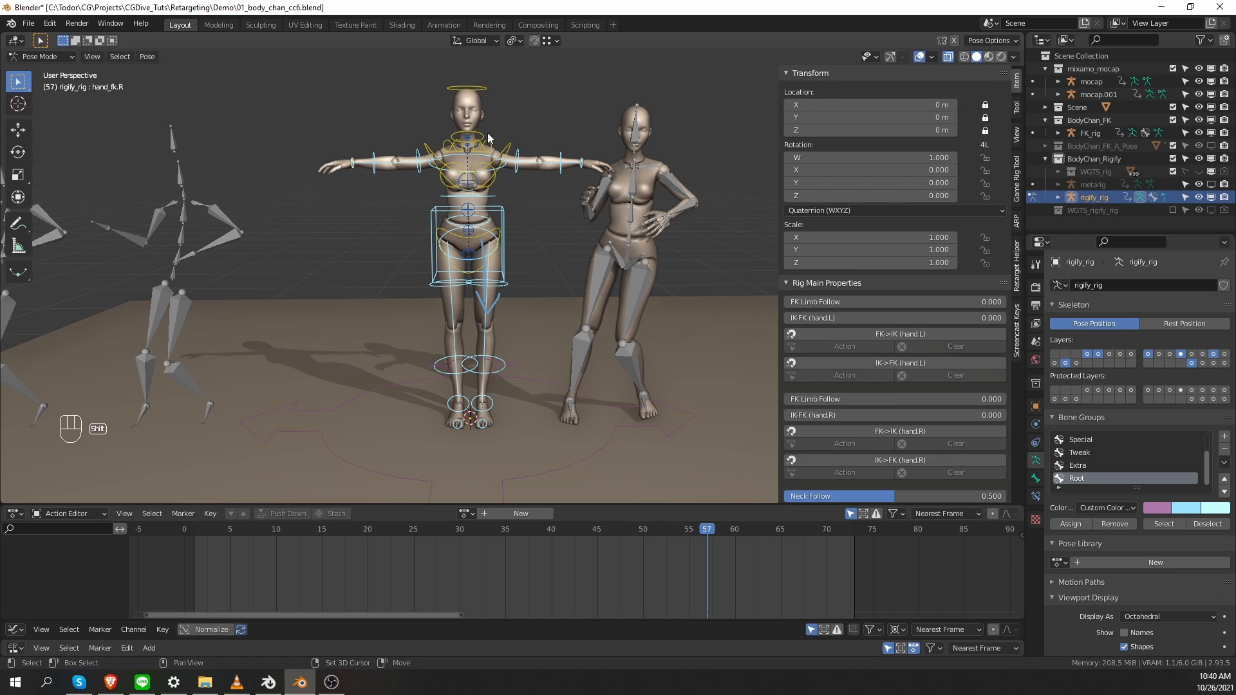
left_click(488, 132, "shift")
Step: Run Retarget Helper's Extract and Constraint on the selected controls, naming the new armature Intermediate_rig
scroll(519, 312, "up", 2)
scroll(516, 326, "up", 1)
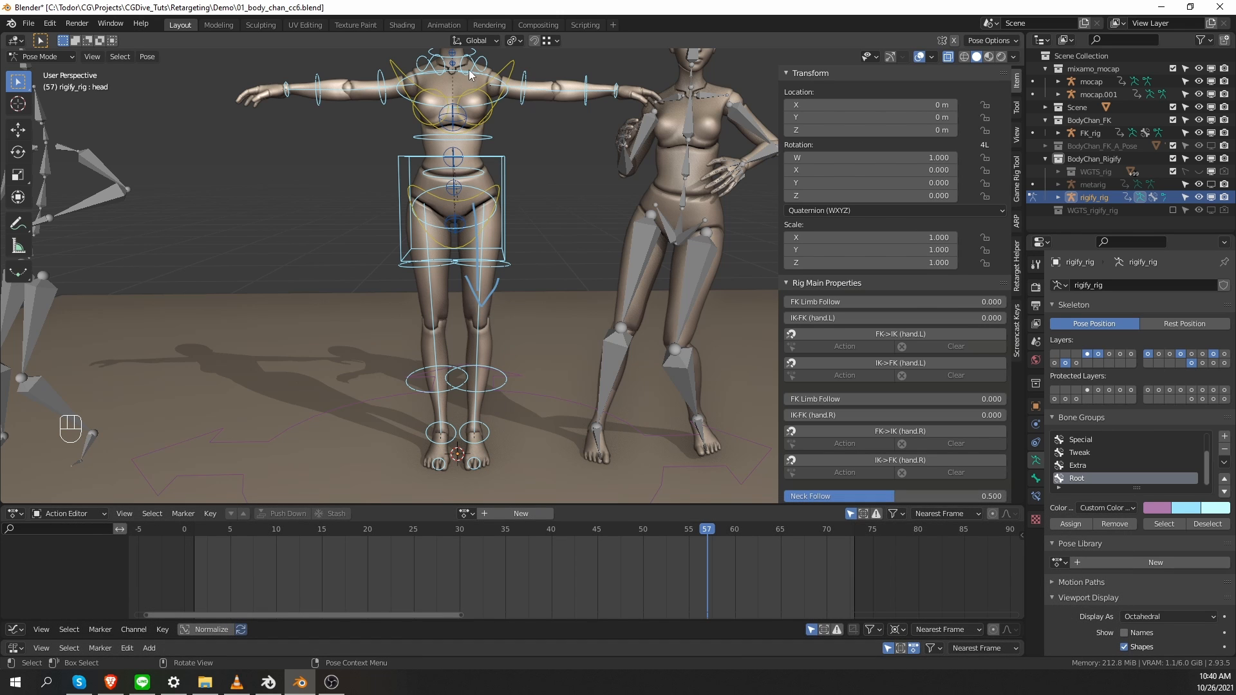
middle_click_drag(470, 74, 448, 209, "shift")
scroll(448, 209, "up", 2)
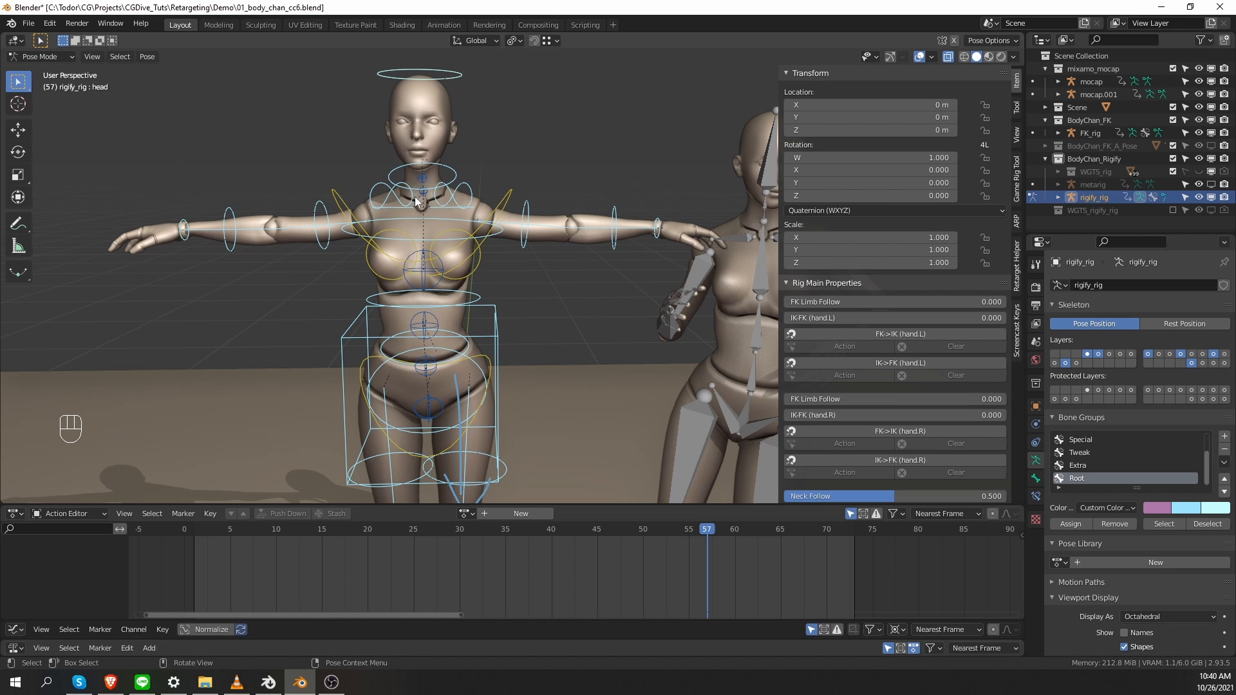
scroll(407, 179, "down", 2)
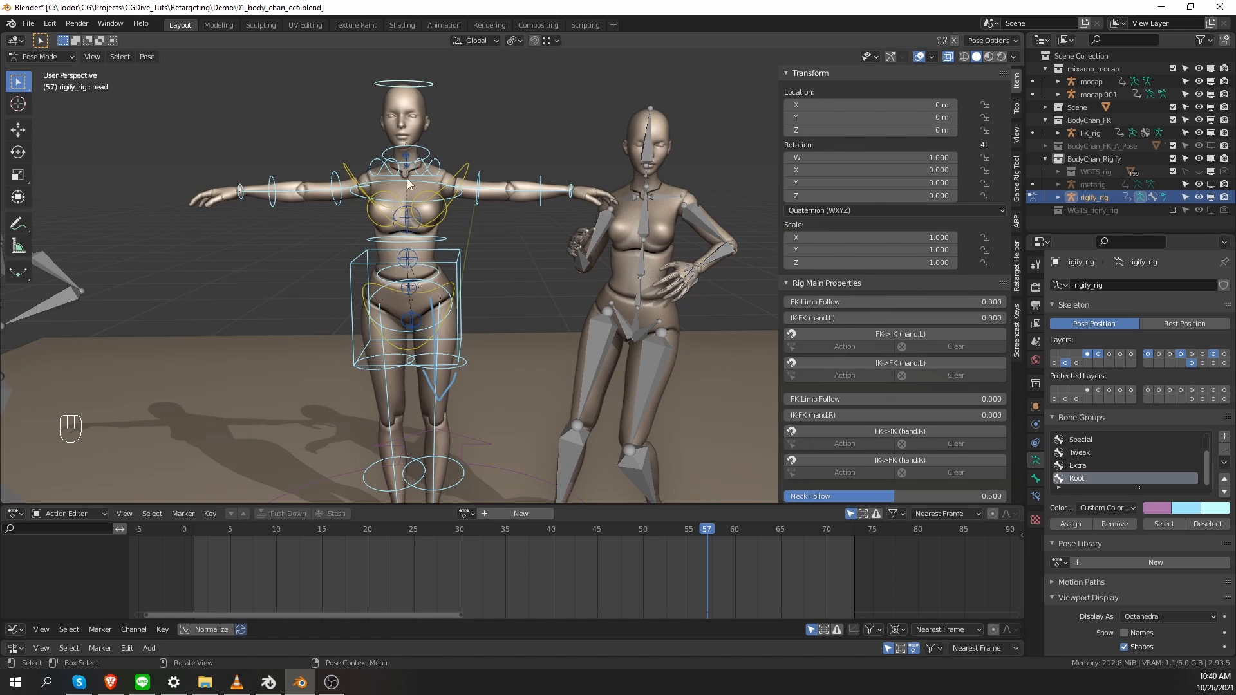
middle_click_drag(407, 179, 412, 57, "shift")
left_click(1016, 266)
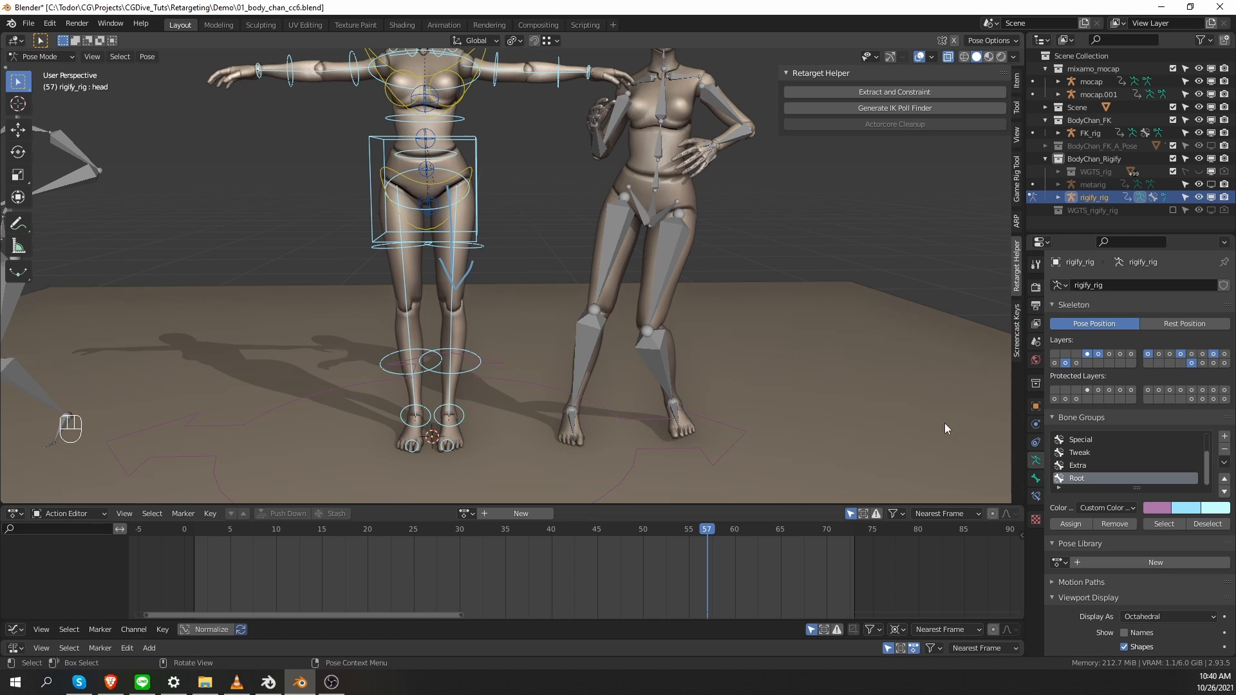
scroll(571, 253, "down", 1)
middle_click_drag(571, 253, 572, 297, "shift")
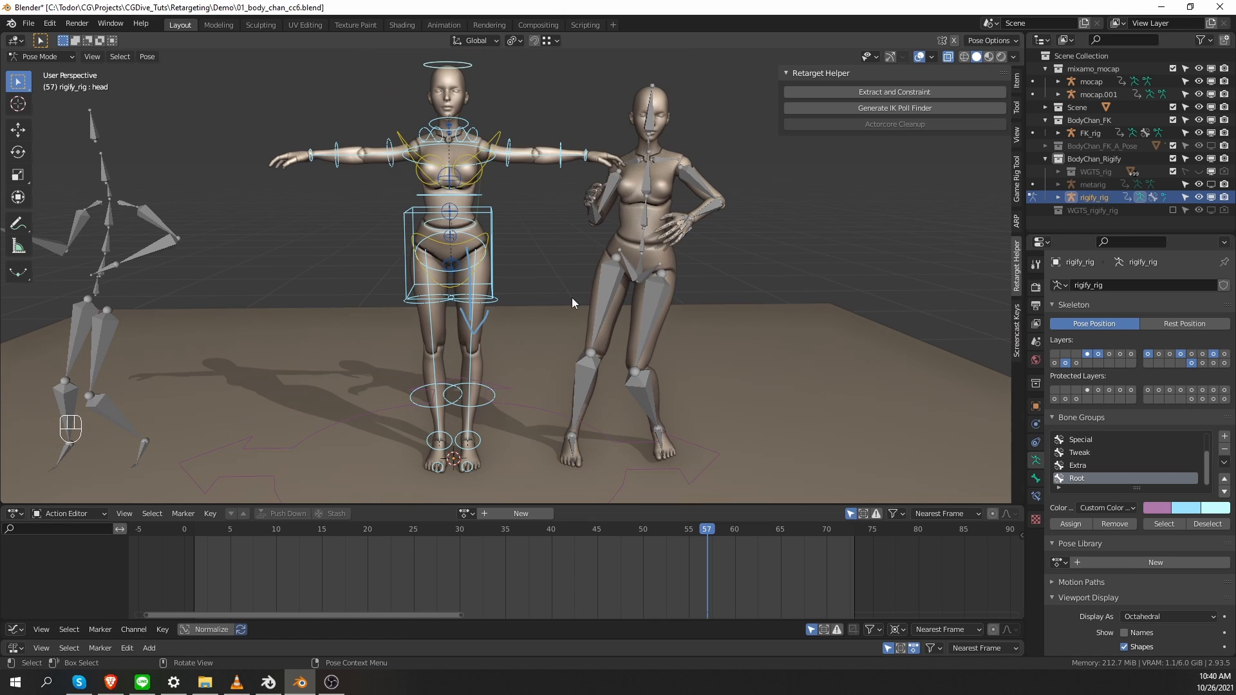
left_click(900, 95)
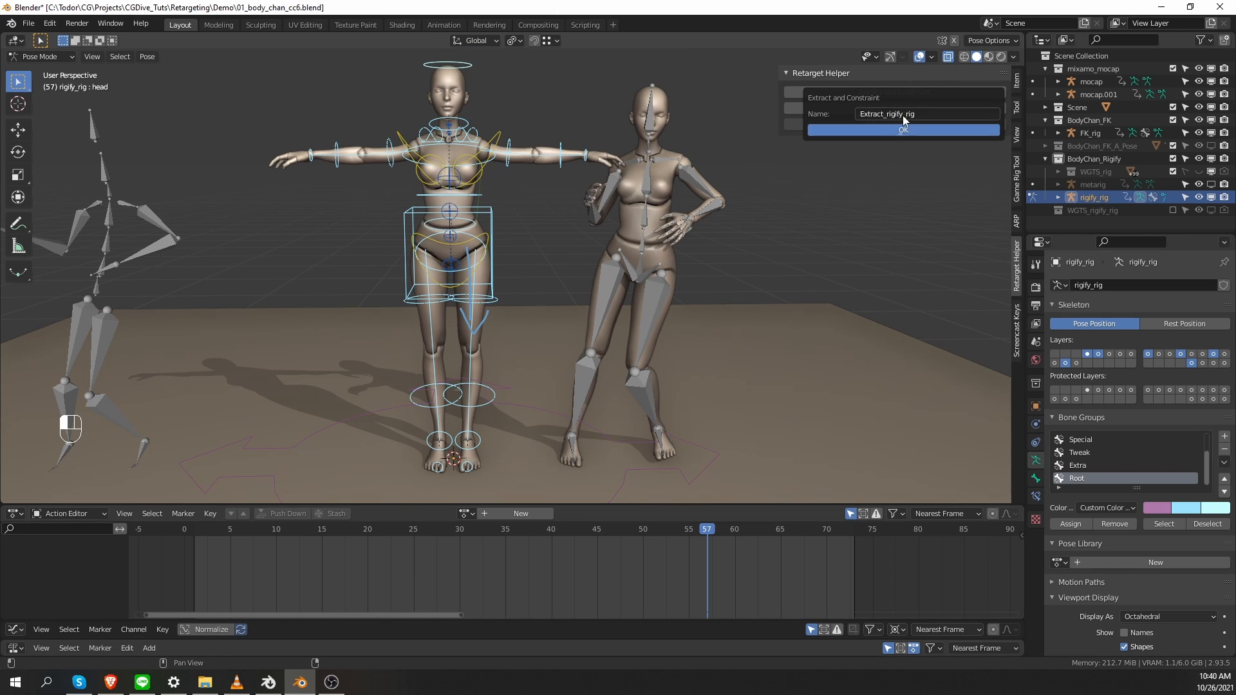
left_click(929, 111)
type("Intermediate_rig")
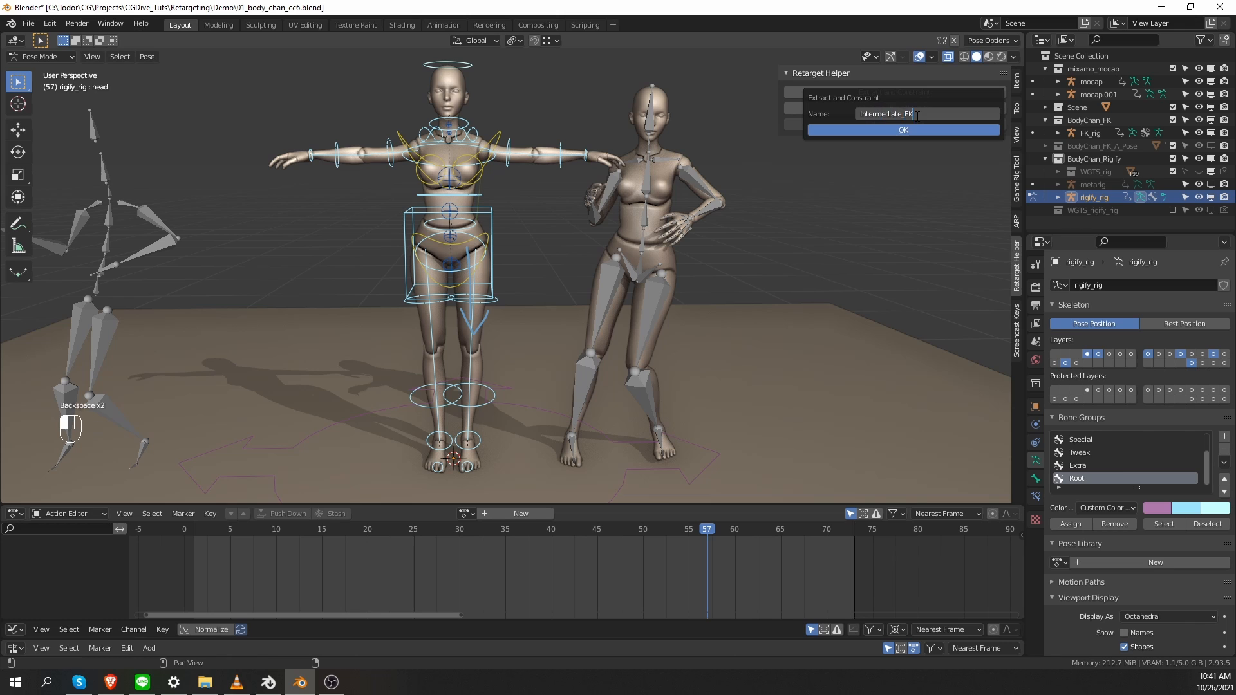
key("Return")
left_click(929, 129)
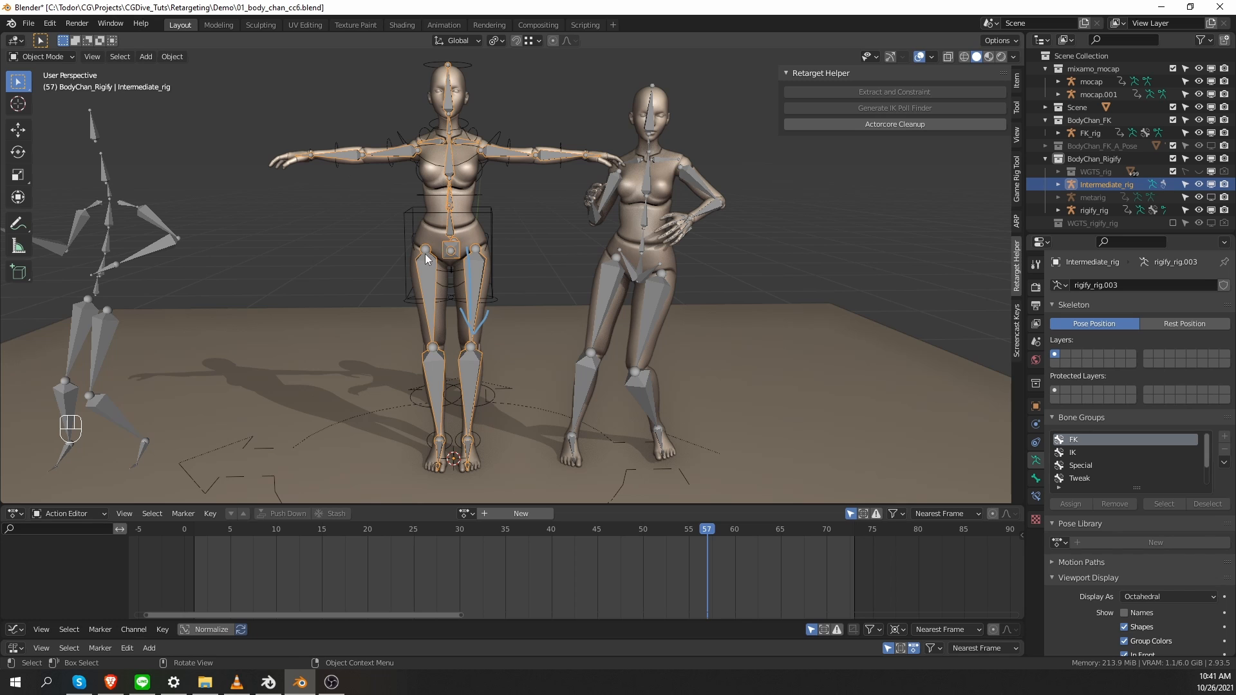
Step: Rotate Intermediate_rig's left upper arm bone downward by about 60.8° in Pose Mode to test the extracted rig
middle_click_drag(362, 229, 380, 260)
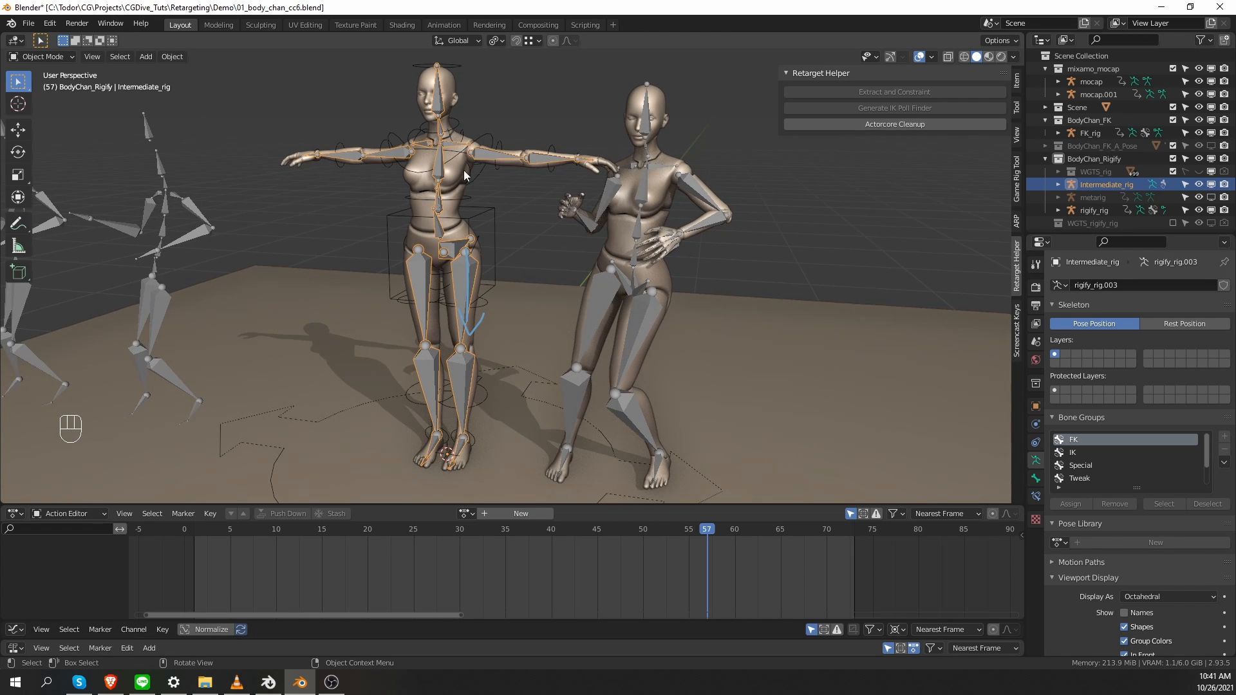
scroll(492, 169, "up", 5)
key("Tab")
left_click(507, 232)
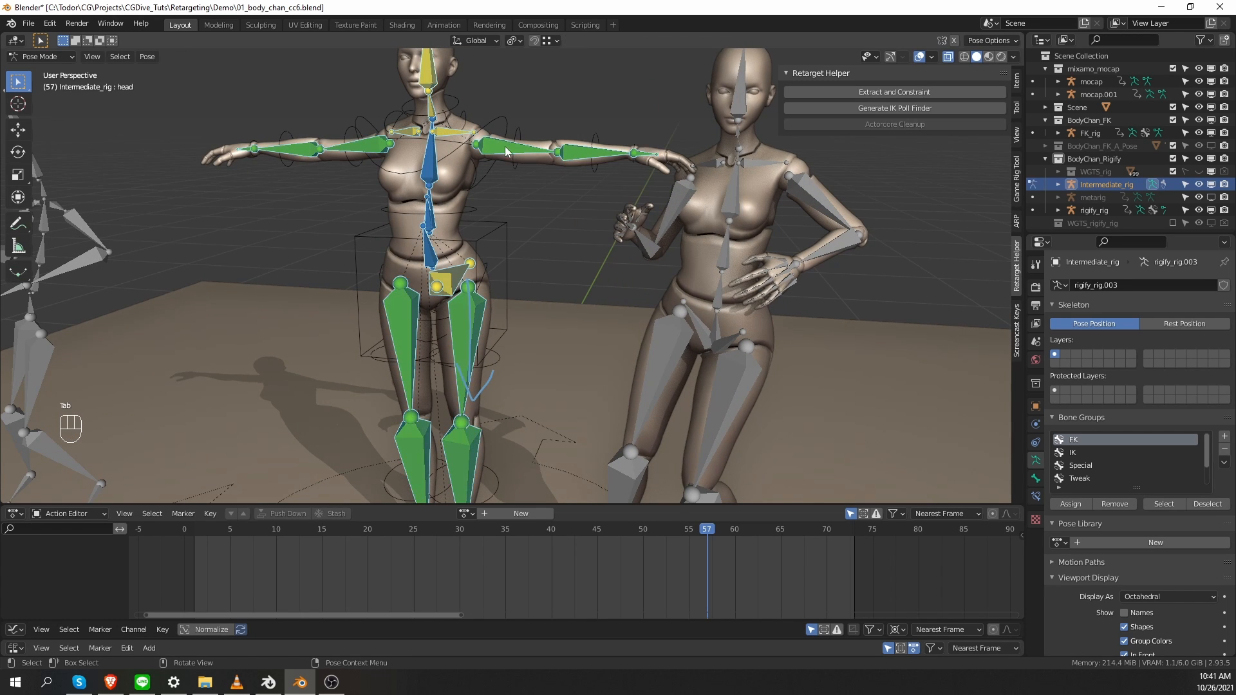
left_click(507, 152)
key("r")
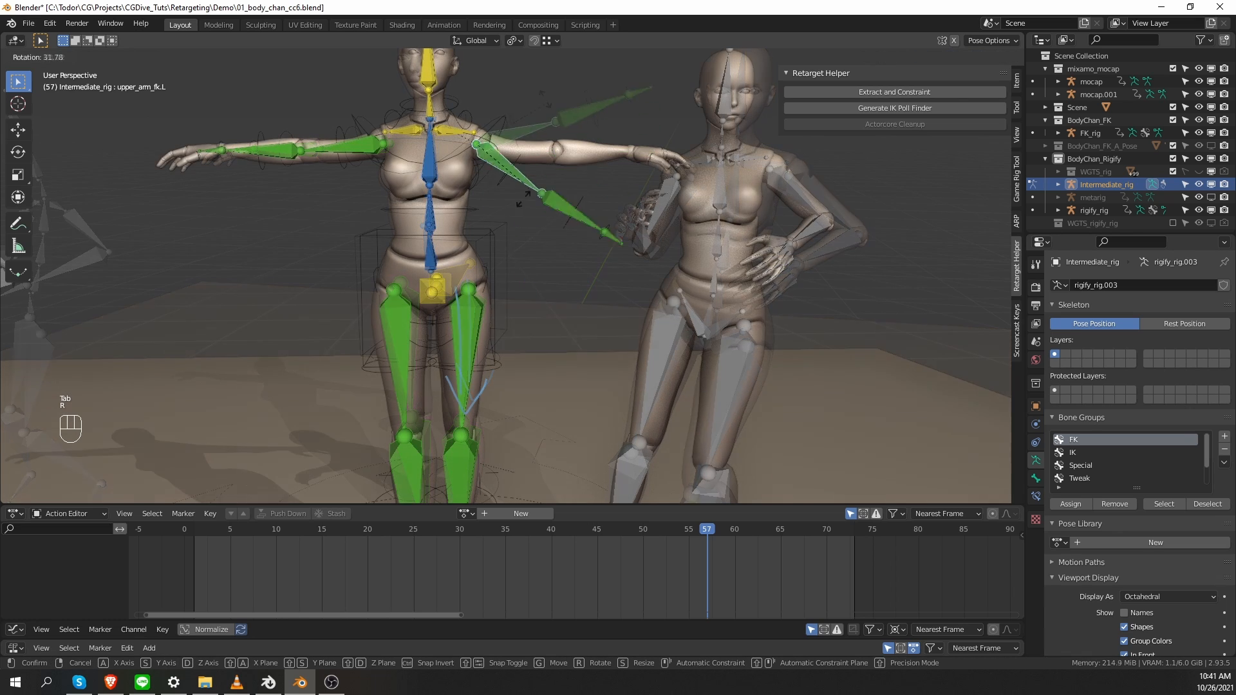
left_click(494, 179)
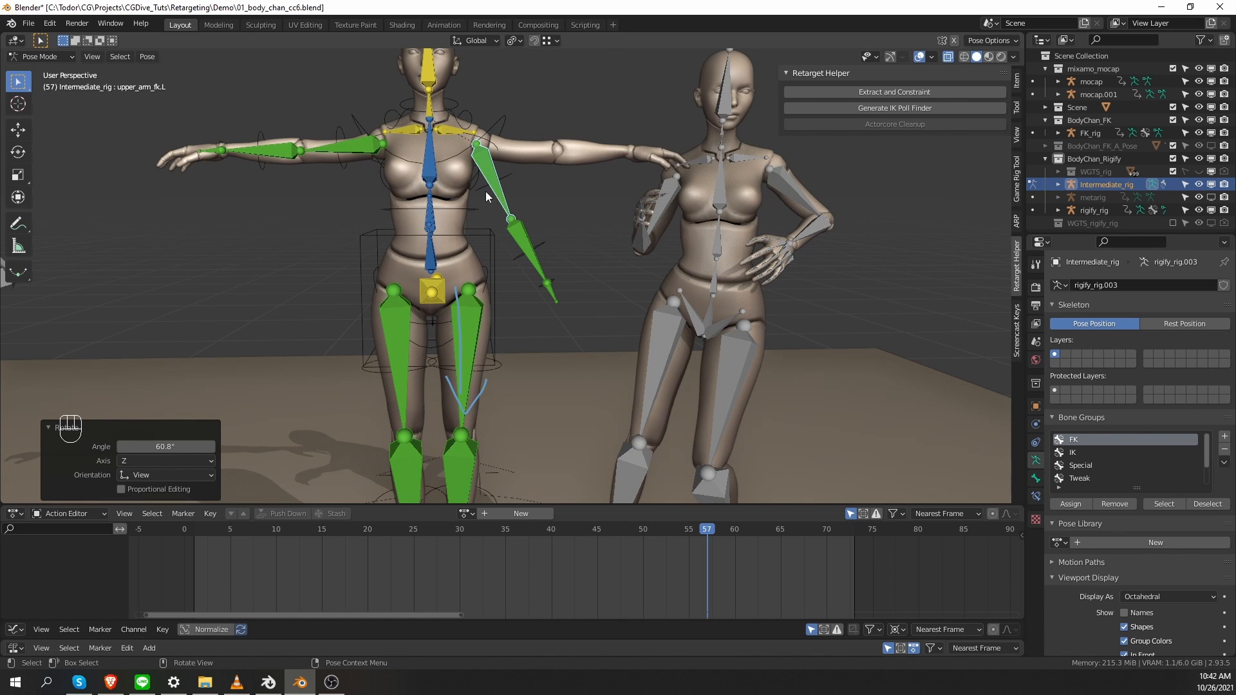
Step: Leave Intermediate_rig's Pose Mode, select rigify_rig, show its item properties with the rig layers, and enter Pose Mode
key("ctrl+Tab")
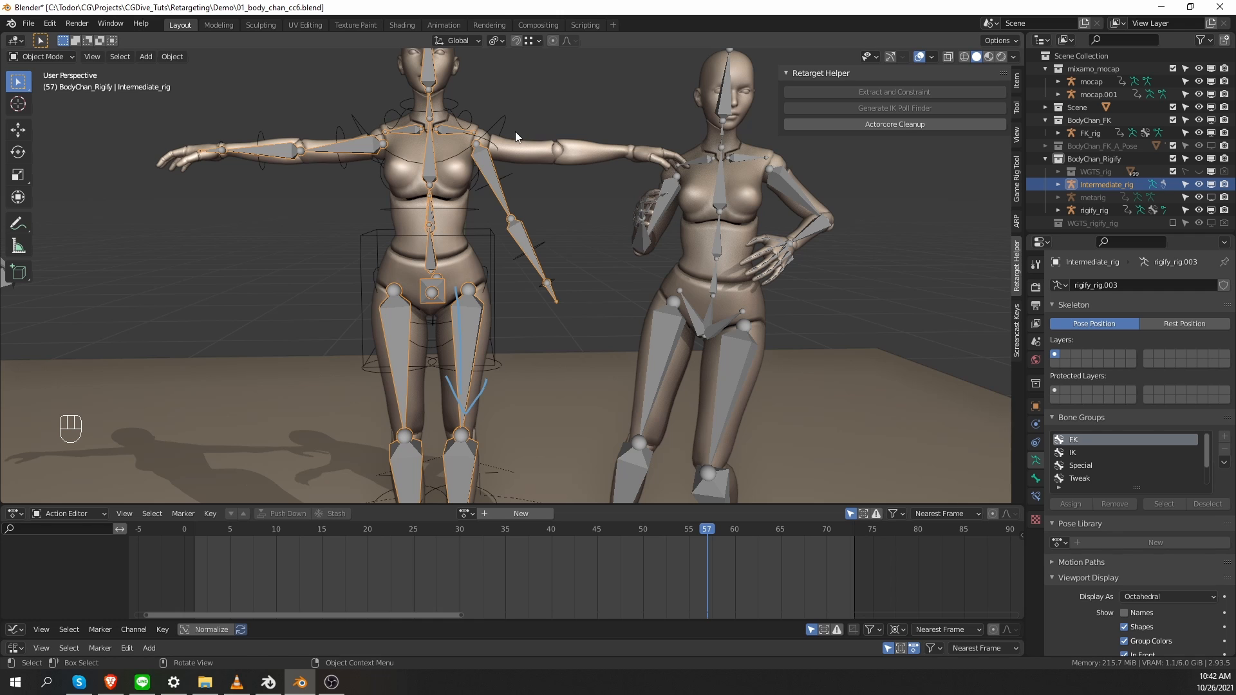
left_click(465, 127)
left_click(1017, 82)
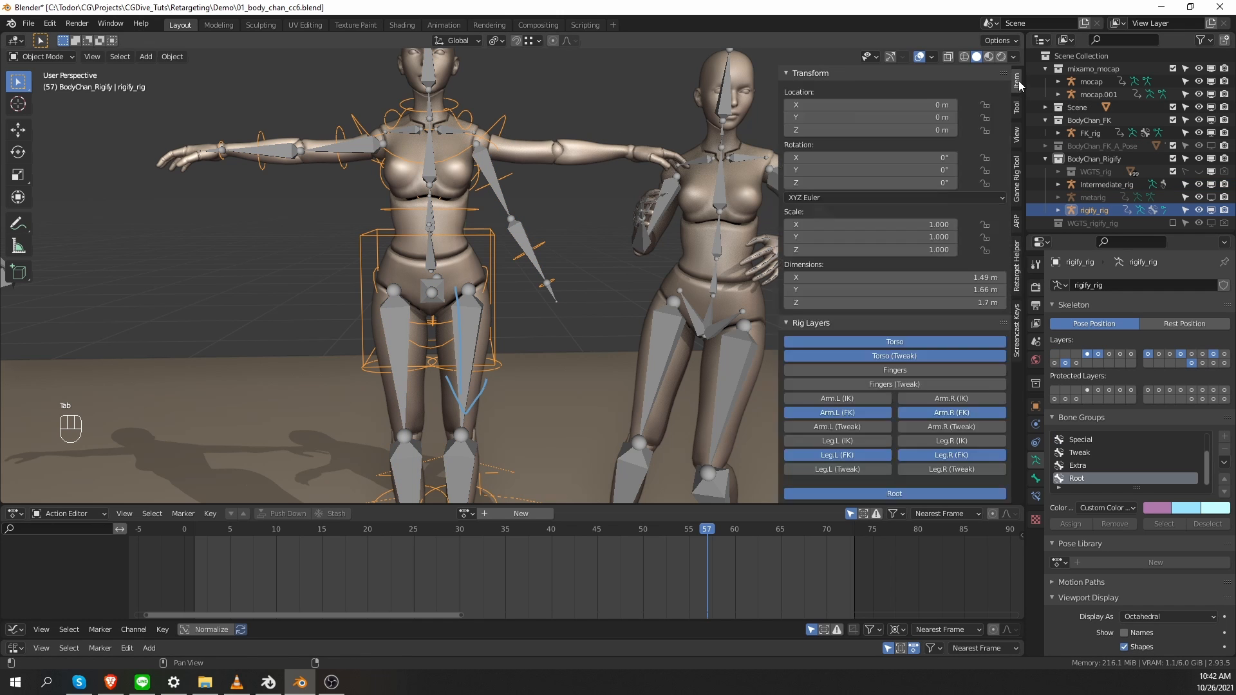
key("ctrl+Tab")
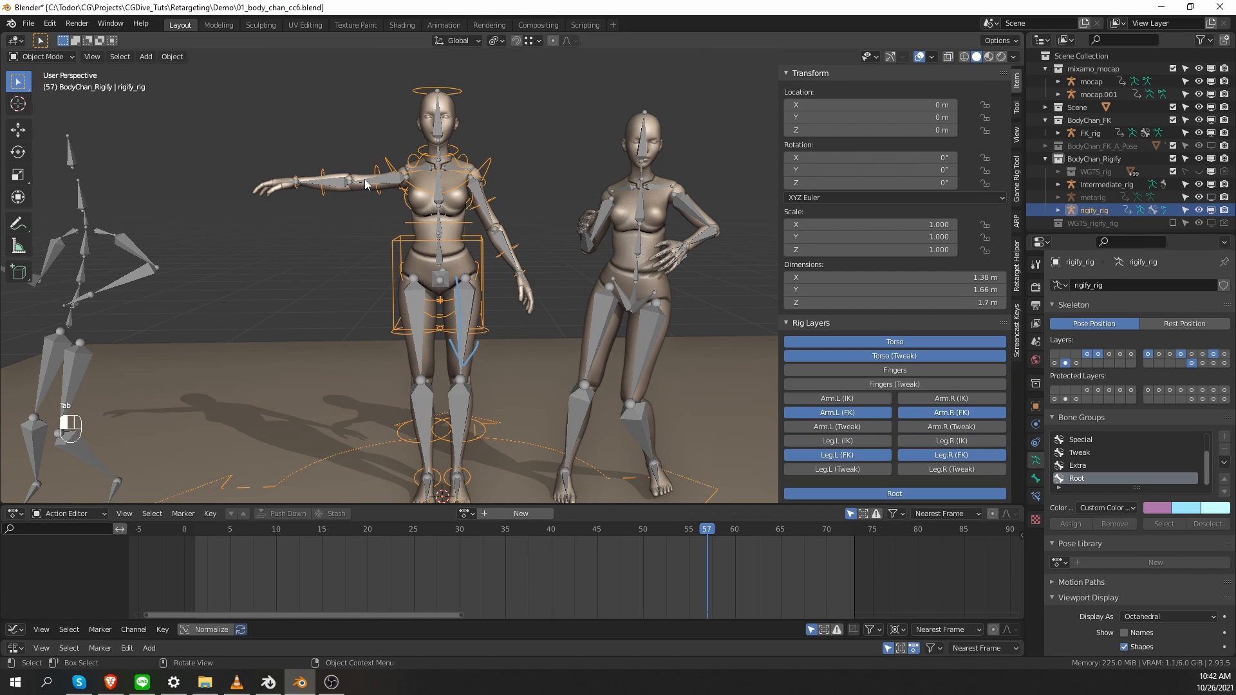
Step: Test Intermediate_rig in Pose Mode by rotating its right upper arm bone and its left thigh bone
key("r")
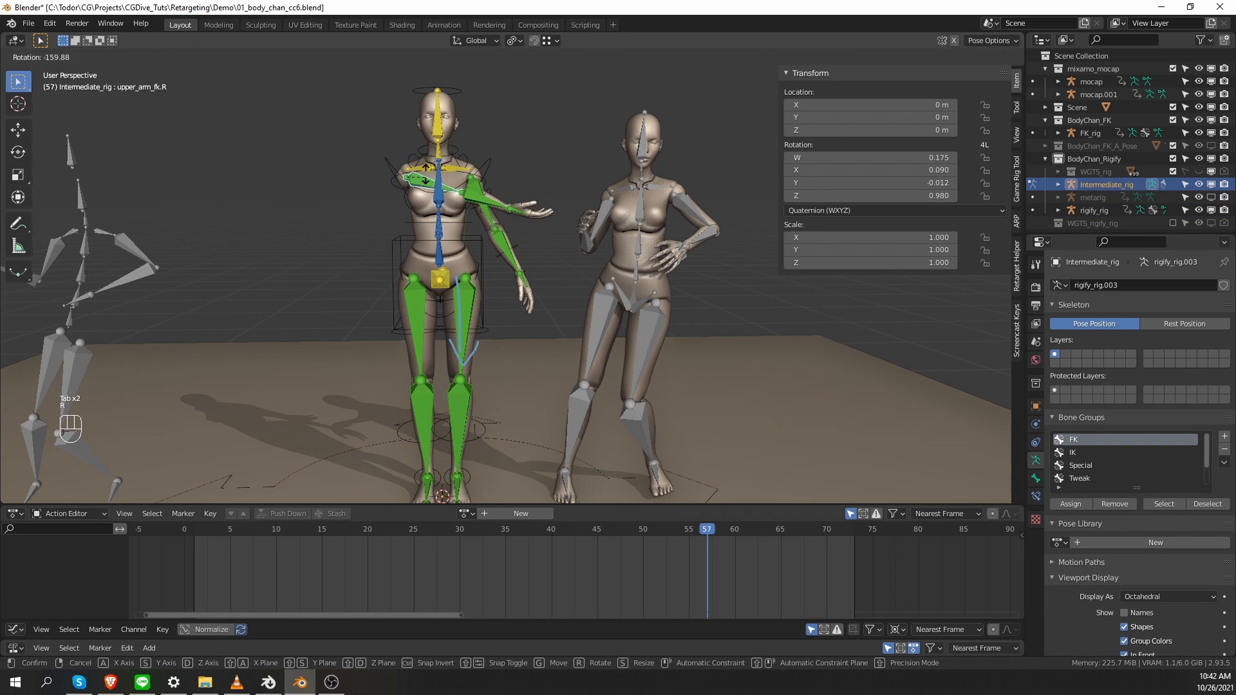
right_click(426, 173)
left_click(457, 283)
key("r")
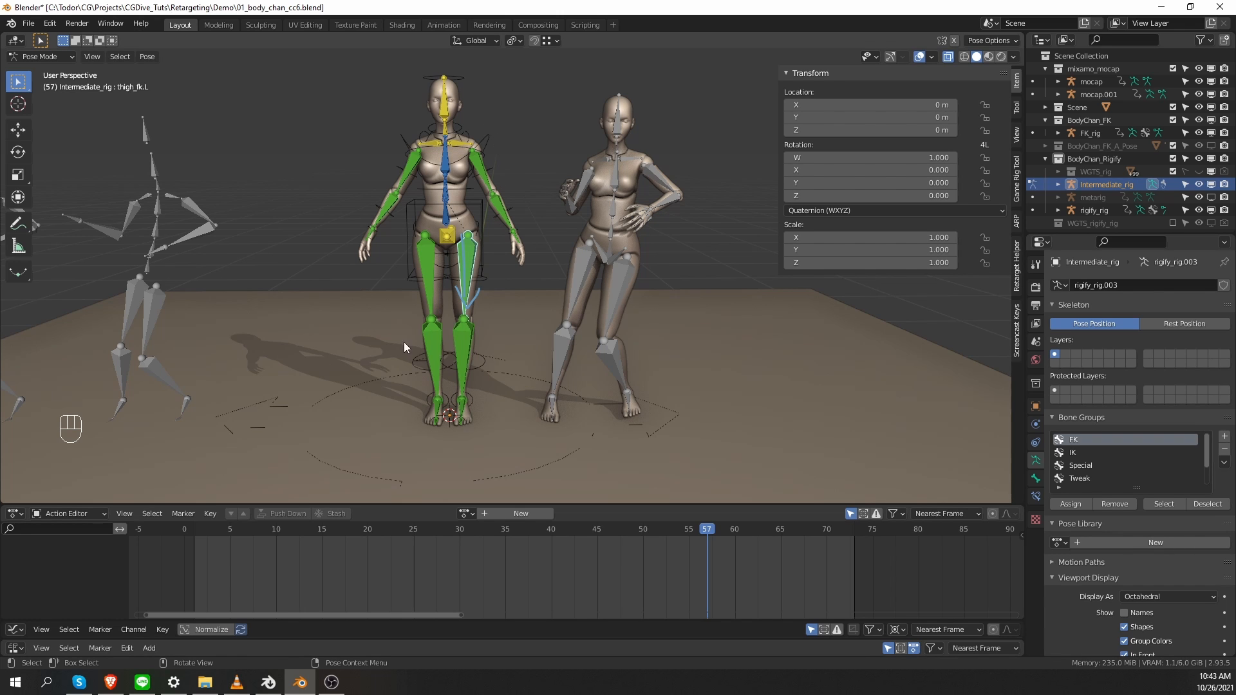
key("r")
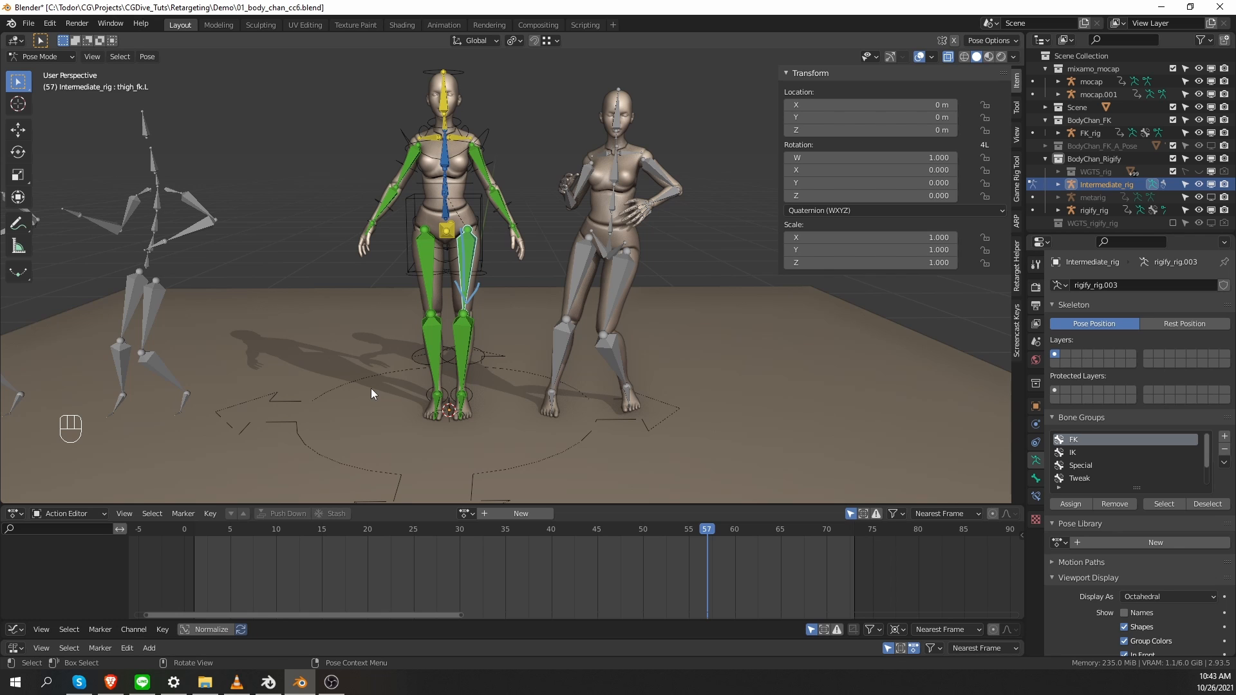
Step: Look at Intermediate_rig's bones in Edit Mode and test-rotate the spine_fk.001 bone in Pose Mode
key("Tab")
middle_click_drag(510, 182, 493, 170)
scroll(493, 169, "up", 2)
key("Tab")
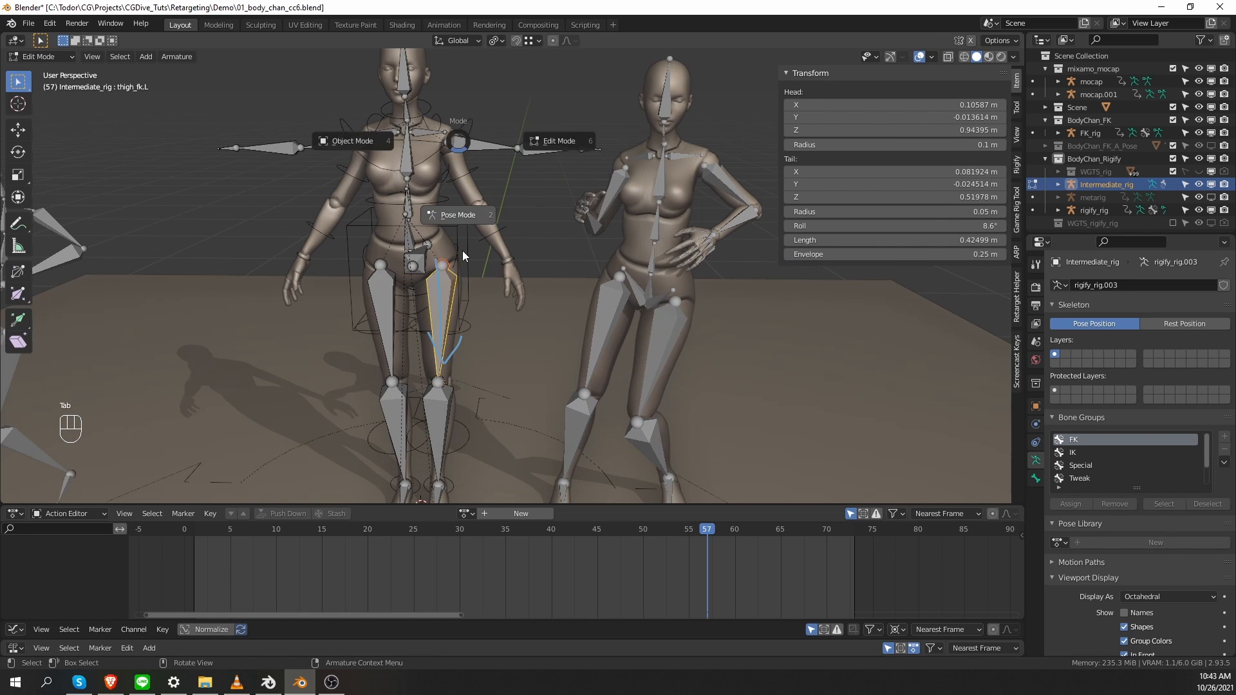
left_click(463, 255)
left_click(411, 196)
key("r")
right_click(412, 198)
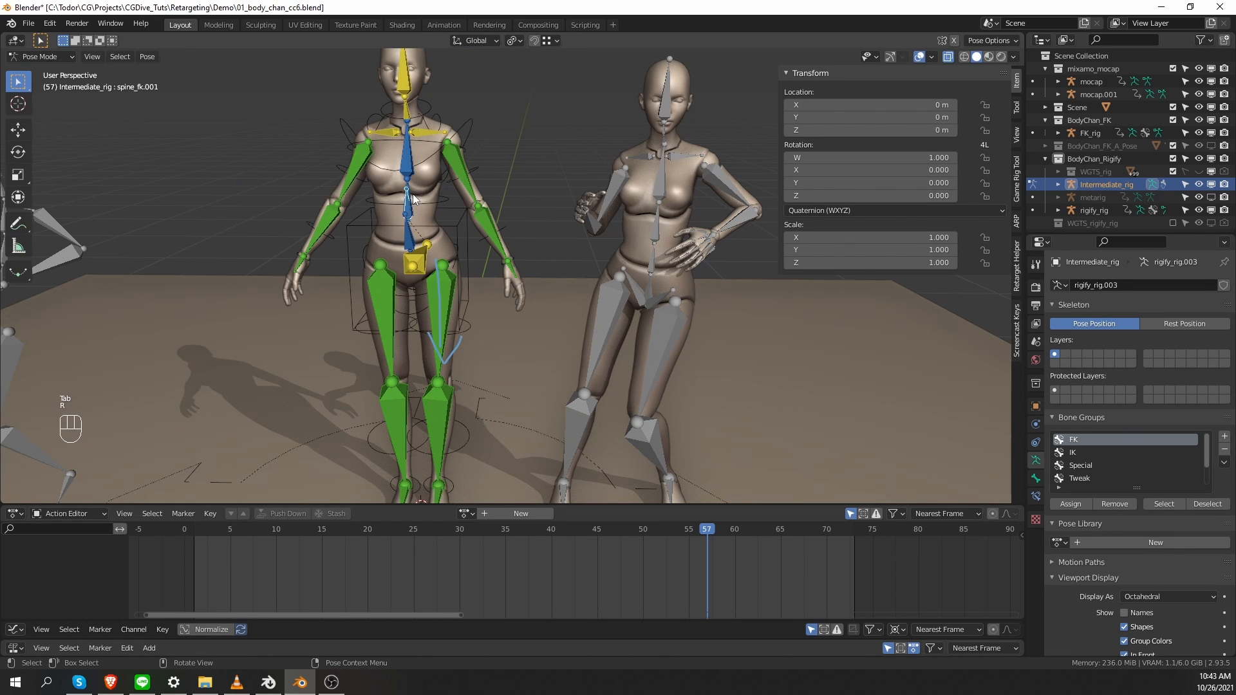
key("r")
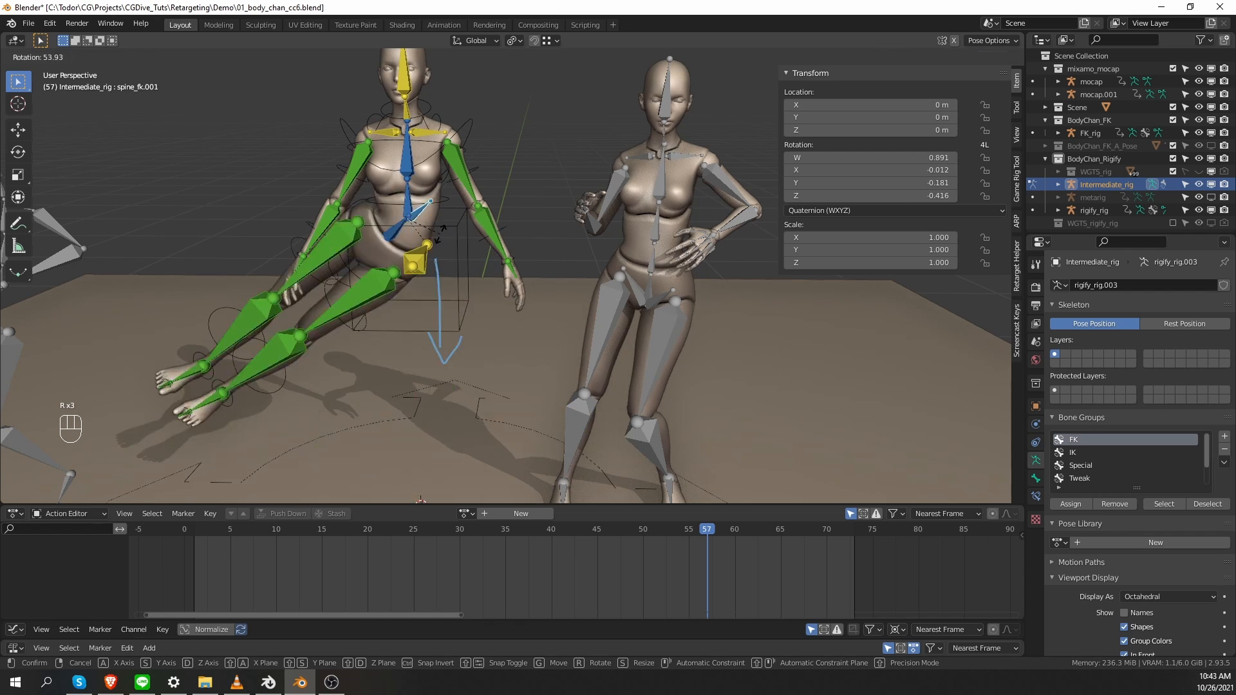
middle_click_drag(396, 245, 432, 205)
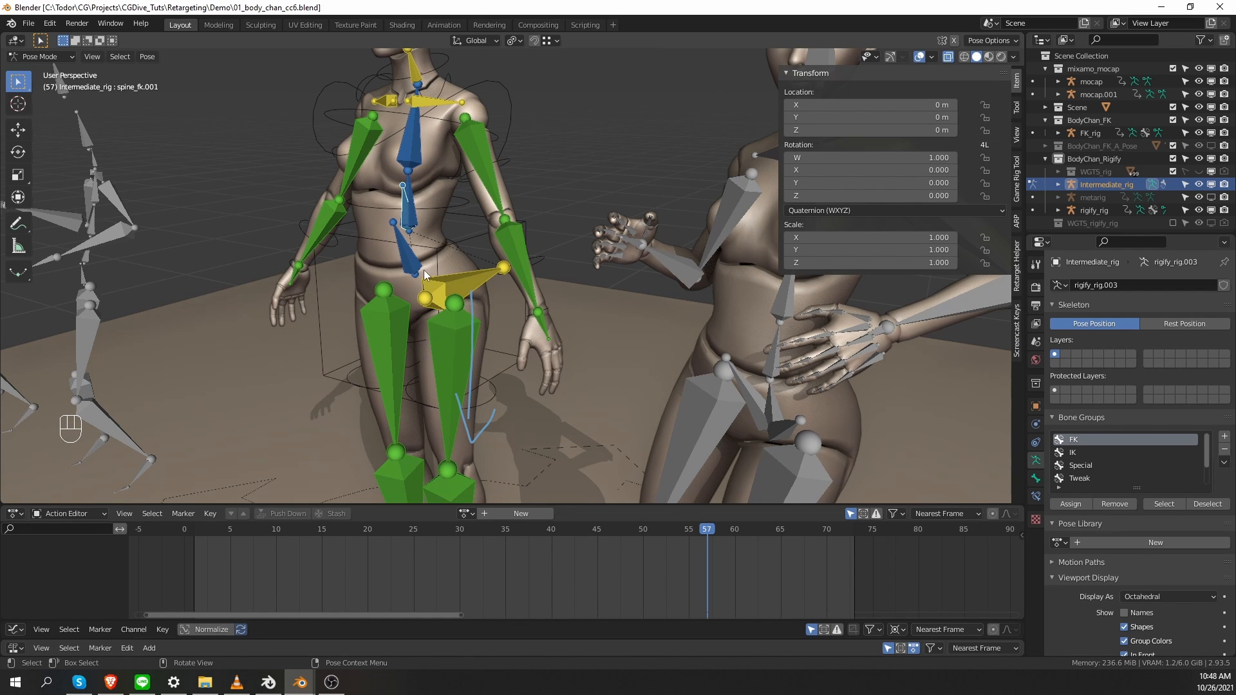
mouse_move(432, 291)
left_mouse_down()
mouse_move(454, 289)
mouse_move(449, 106)
mouse_move(439, 114)
left_mouse_up()
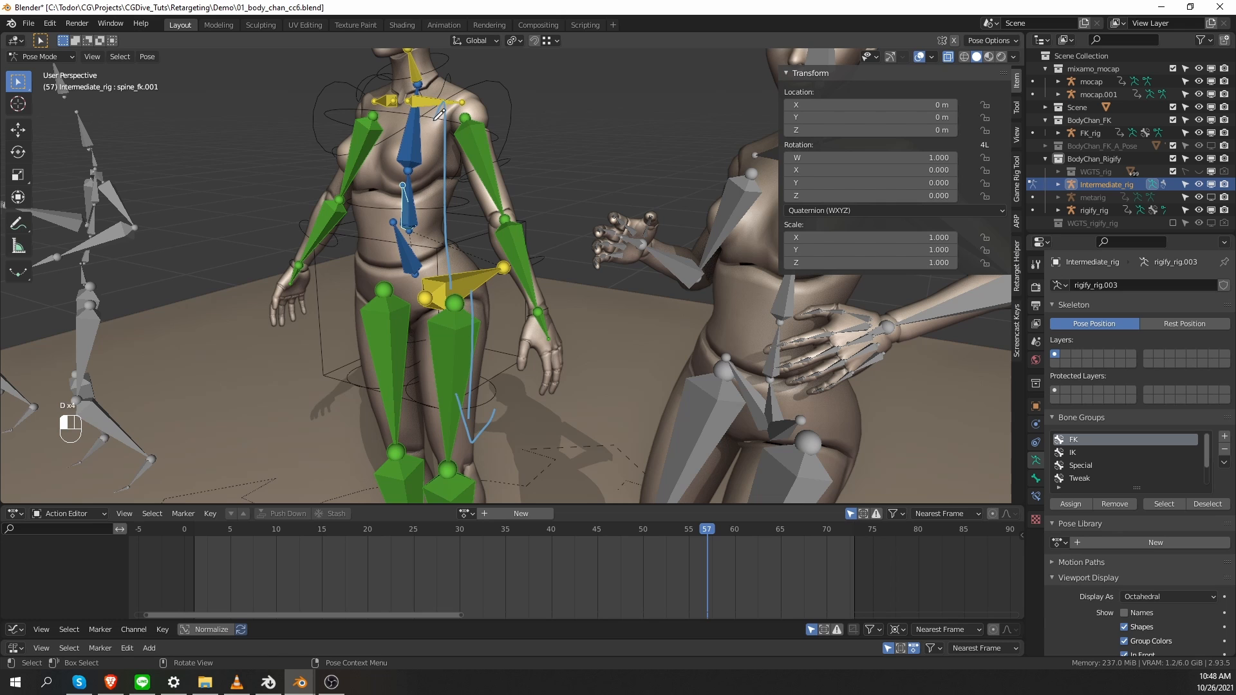
key("ctrl+z")
key("ctrl+z")
key("ctrl+z")
Step: In Intermediate_rig's Edit Mode, parent spine_fk.002 to spine_fk.001 and spine_fk.001 to spine_fk, both with Keep Offset
key("Tab")
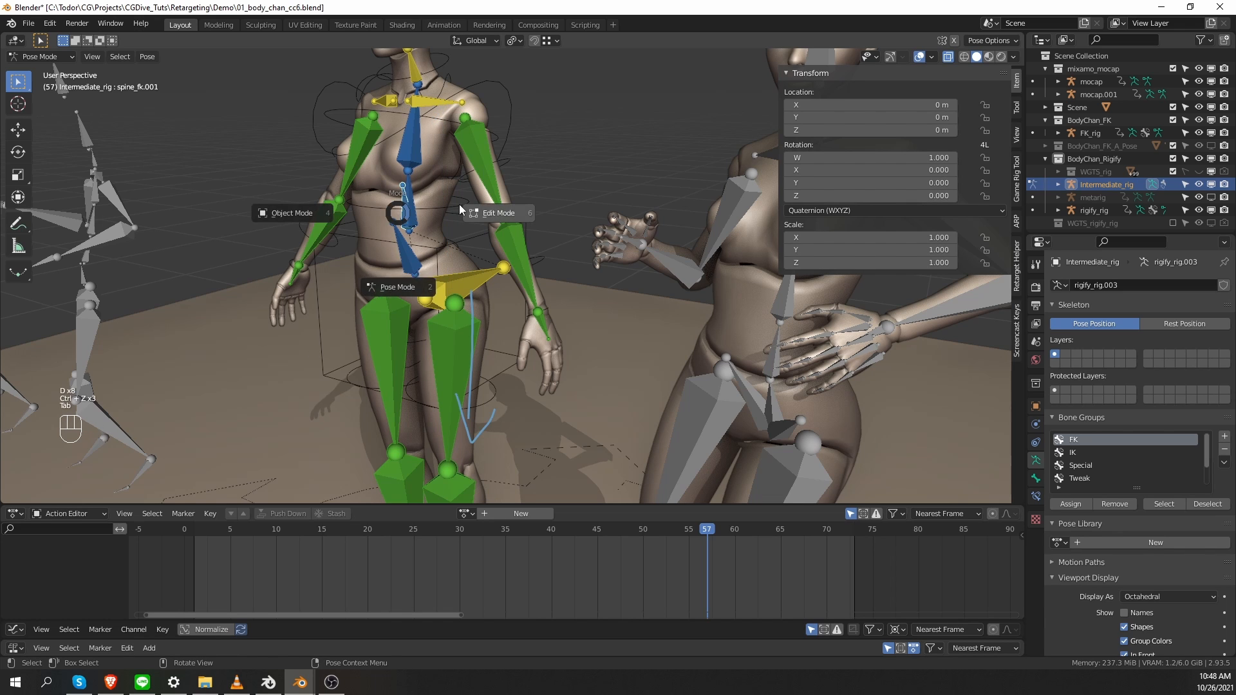
left_click(407, 208)
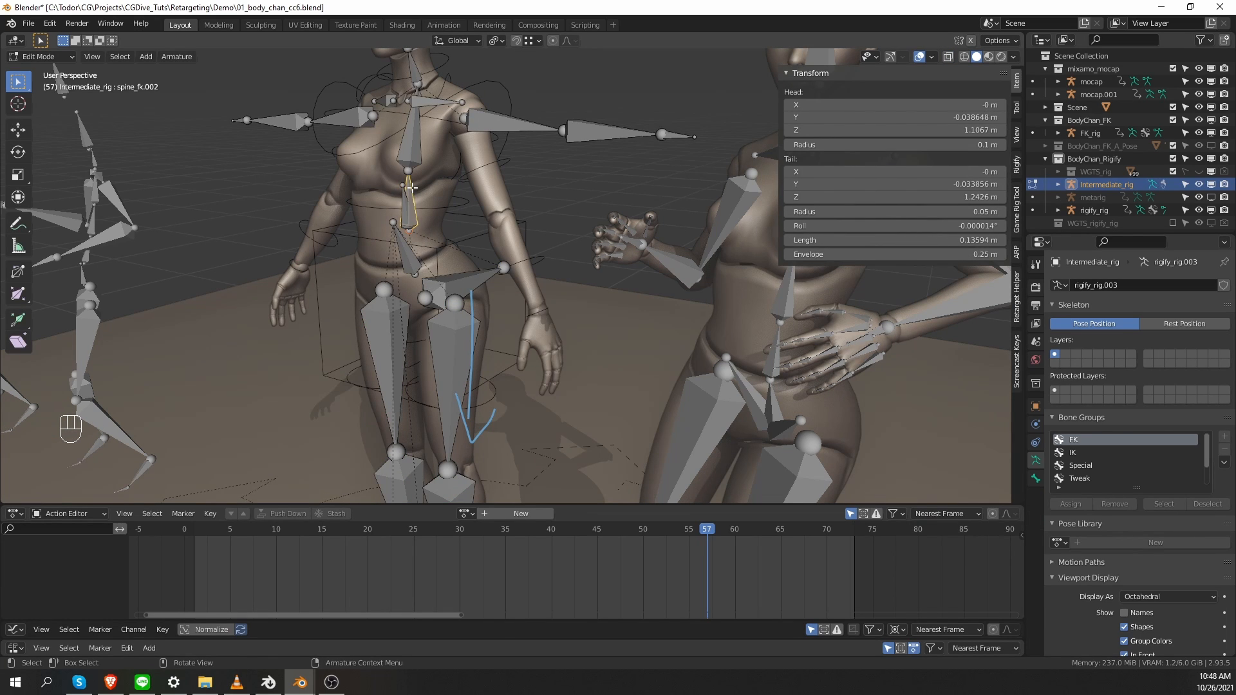
left_click(404, 204, "shift")
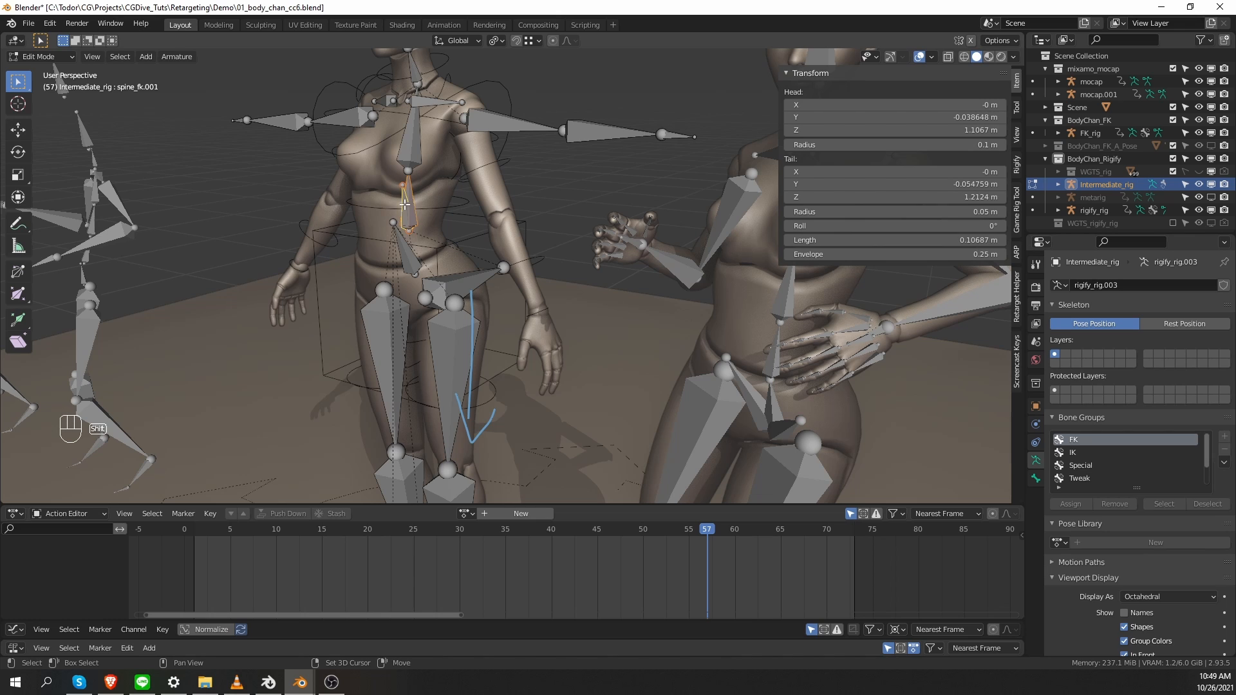
key("ctrl+p")
left_click(405, 205)
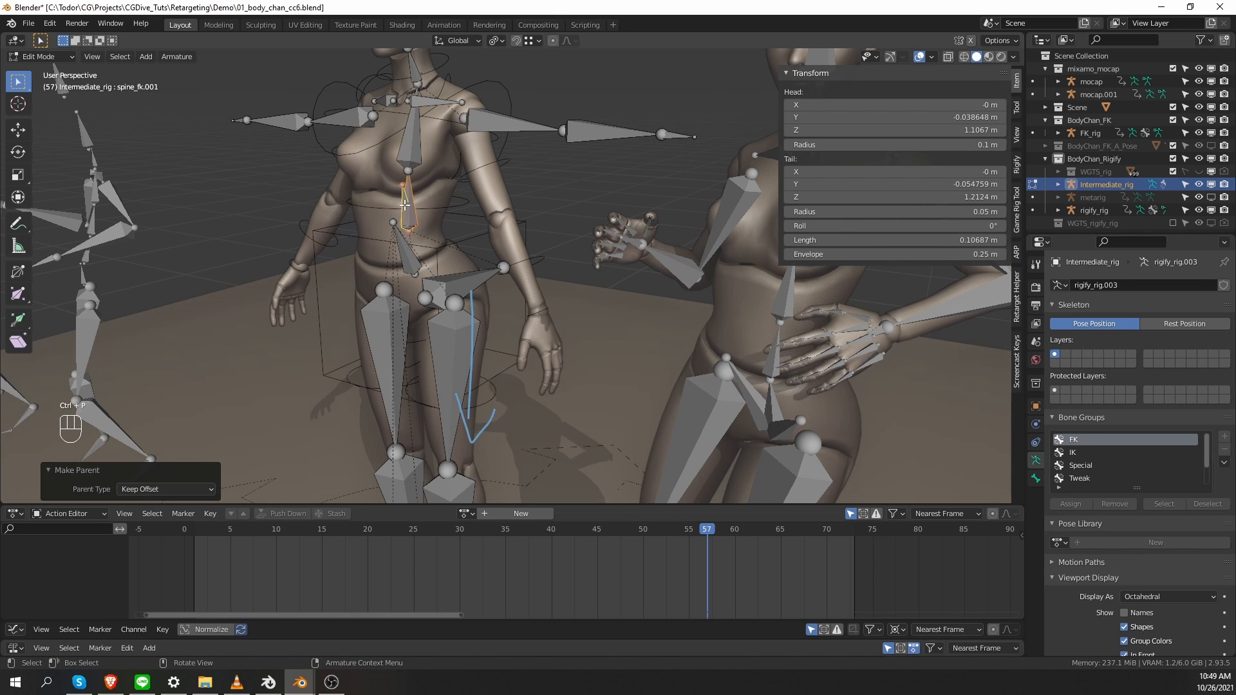
left_click(404, 205)
left_click(404, 255, "ctrl")
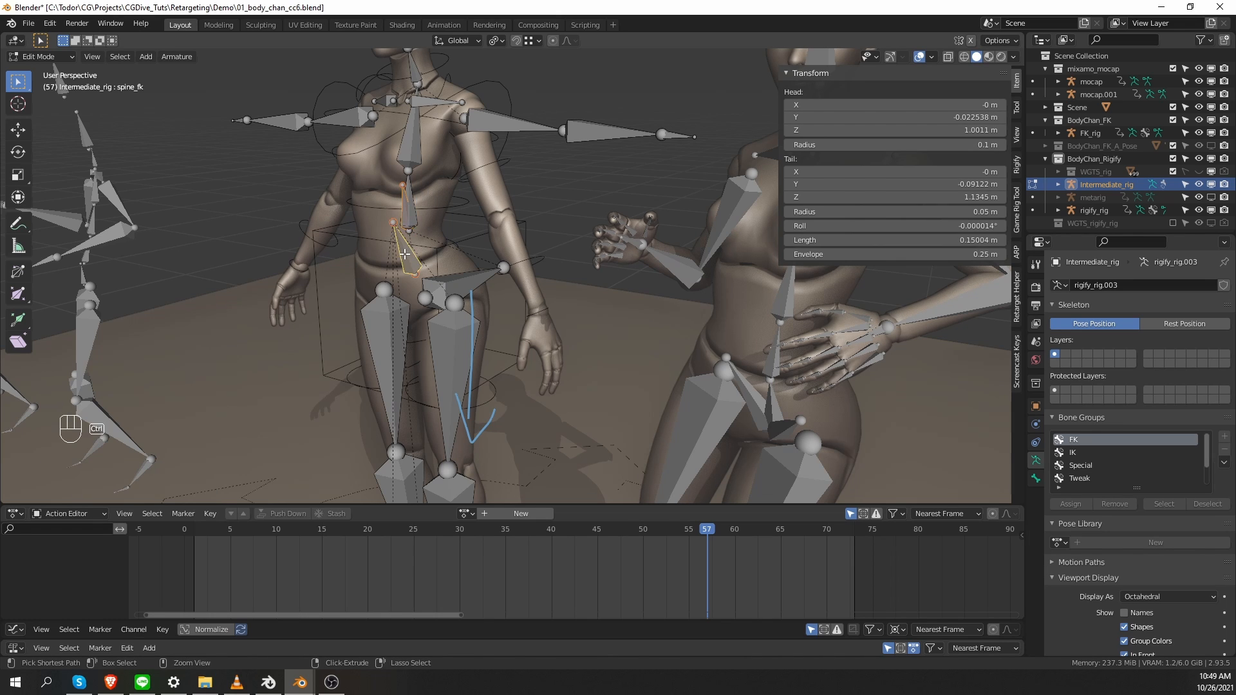
key("ctrl+p")
left_click(405, 254)
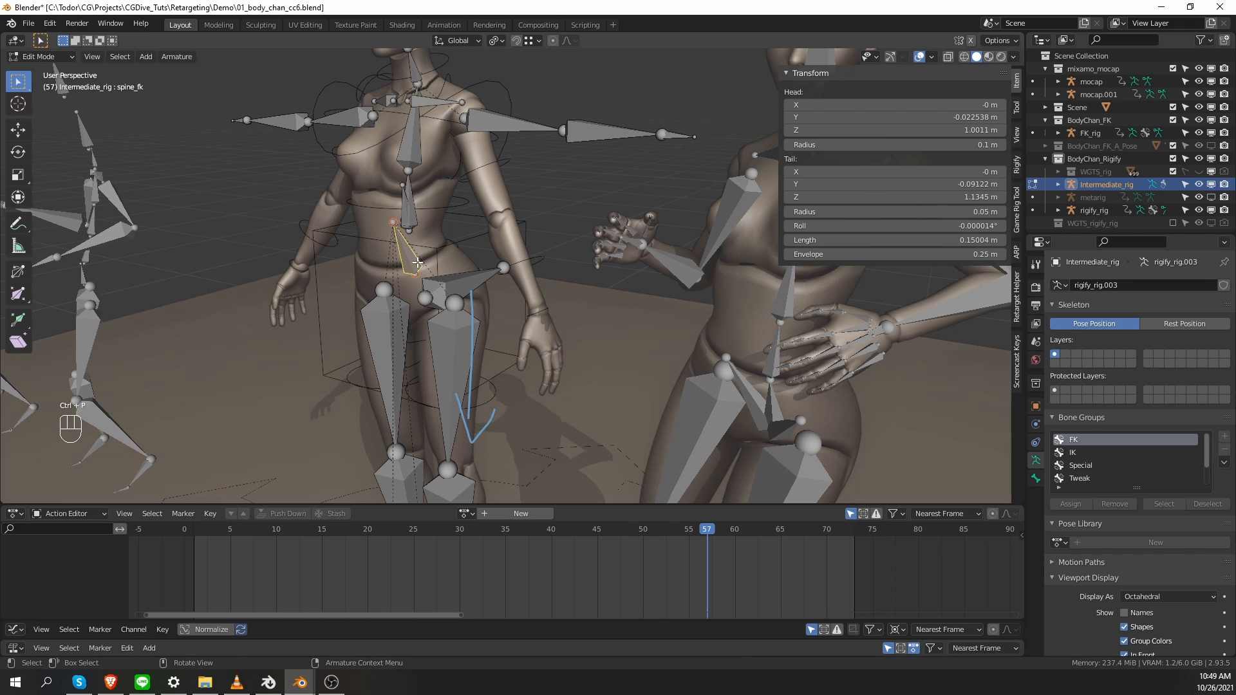
Step: Try to parent the lowest spine bone, spine_fk, to the torso bone with Keep Offset
left_click(455, 275, "shift")
key("ctrl+p")
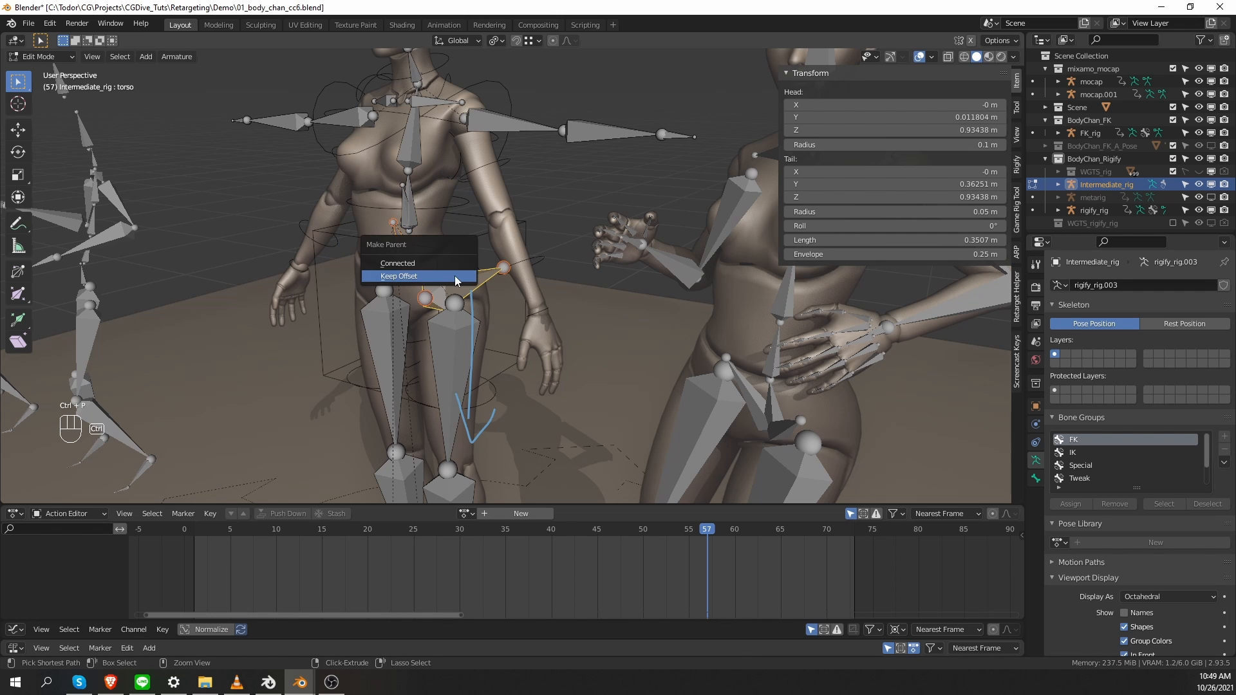
left_click(455, 276)
key("ctrl+z")
key("ctrl+z")
key("ctrl+z")
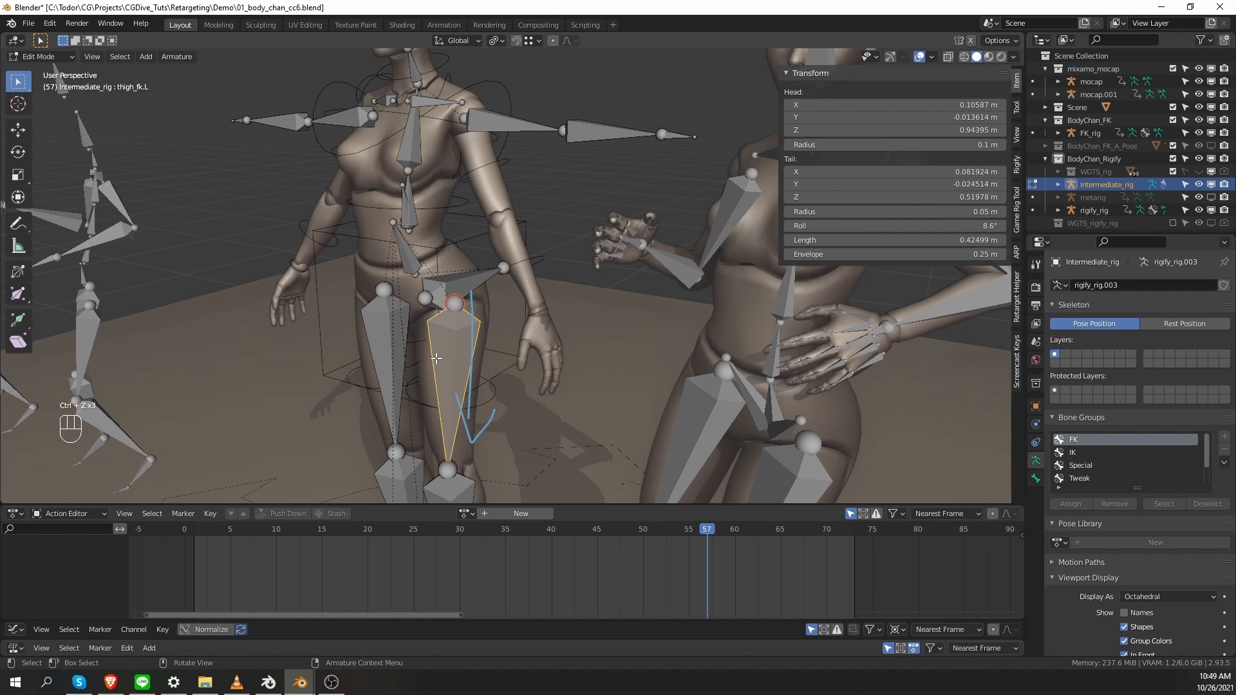
Step: Parent both FK thigh bones of Intermediate_rig to the torso bone with Keep Offset
key("ctrl+p")
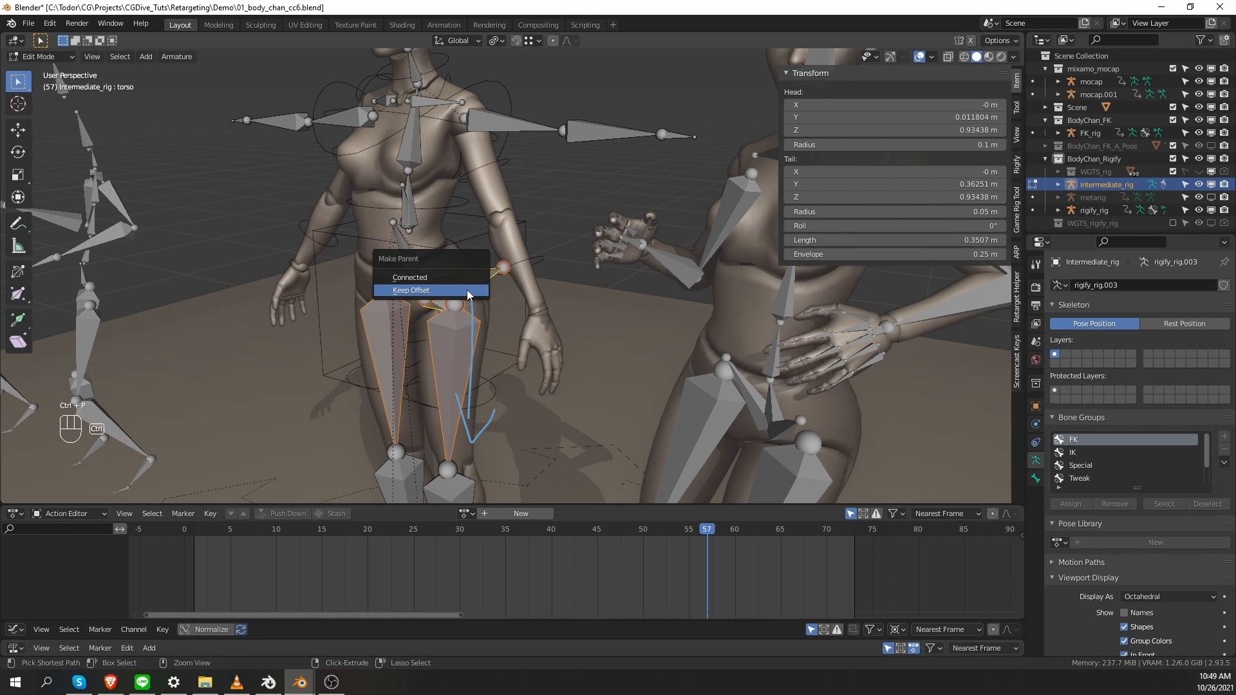
left_click(467, 288)
Step: Enable X-axis mirroring for the armature and parent toe.L to foot_fk.L with Keep Offset
middle_click_drag(467, 288, 416, 451)
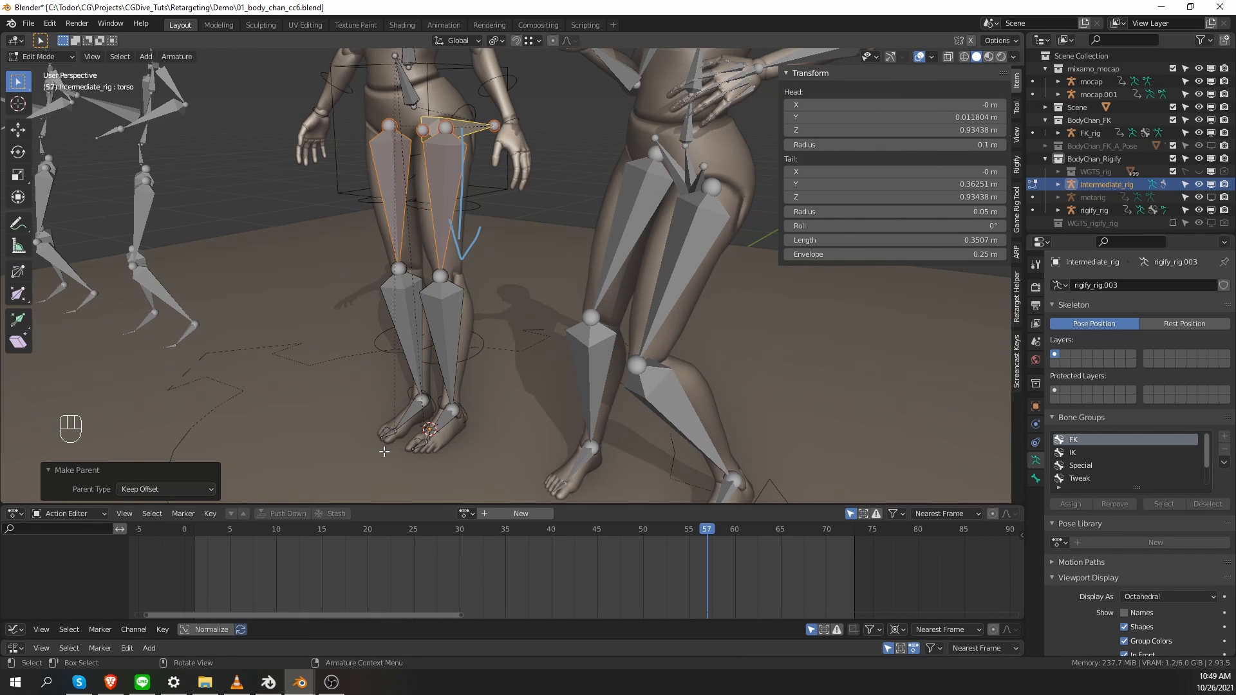
scroll(483, 547, "up", 1)
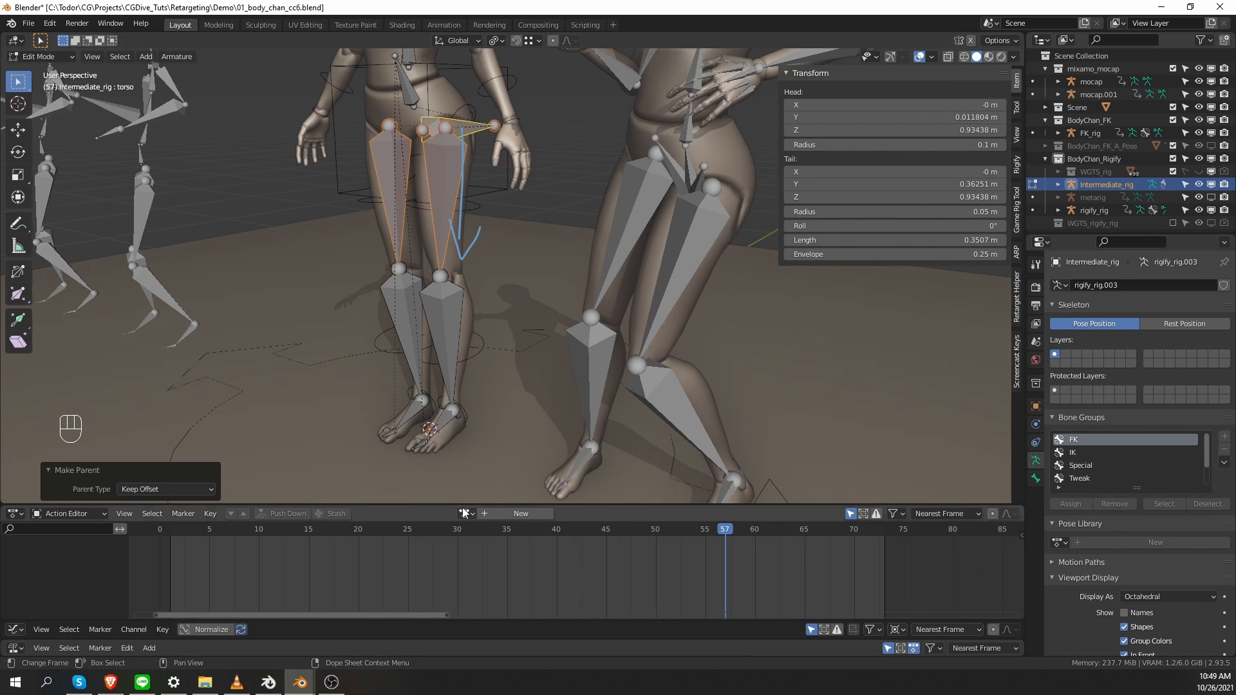
scroll(436, 468, "up", 2)
scroll(437, 469, "up", 2)
left_click(405, 430)
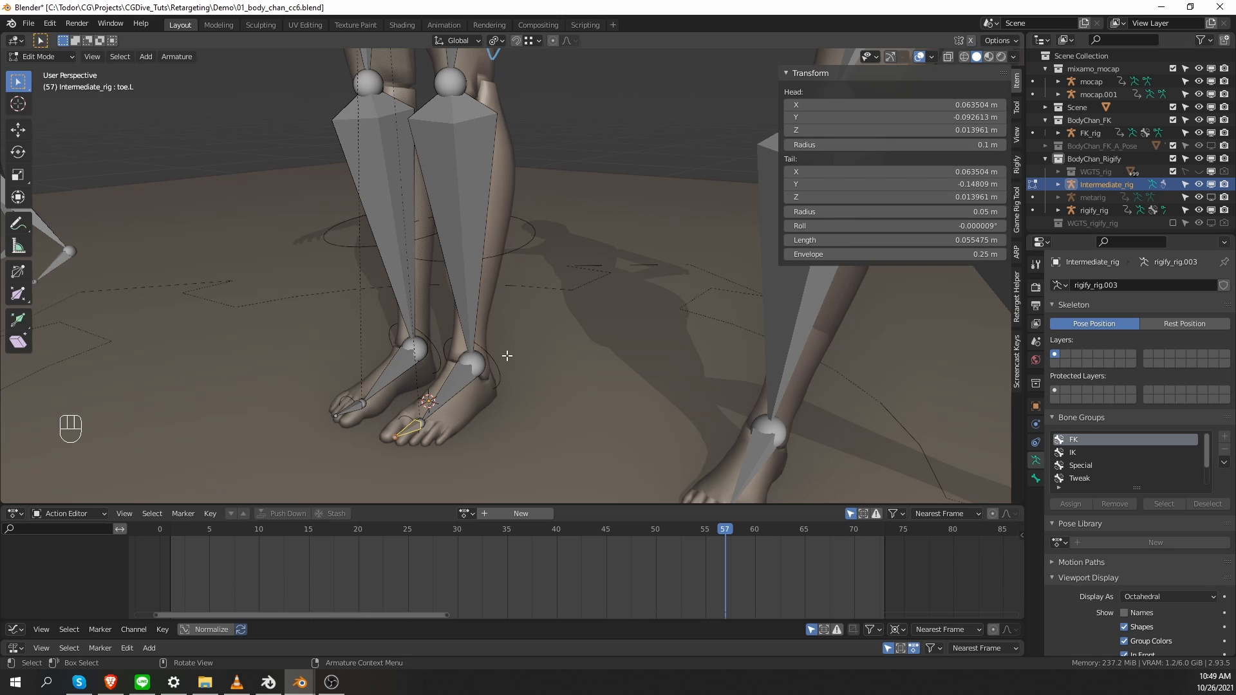
left_click(970, 40)
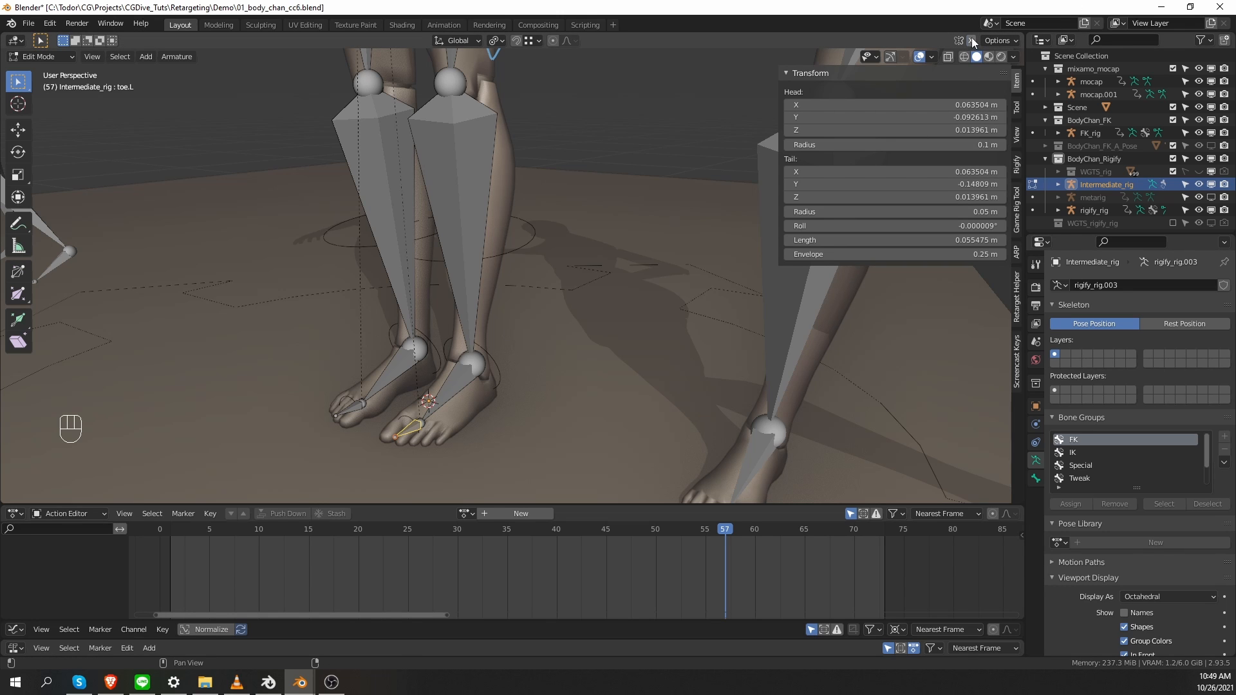
left_click(444, 393, "shift")
key("ctrl+p")
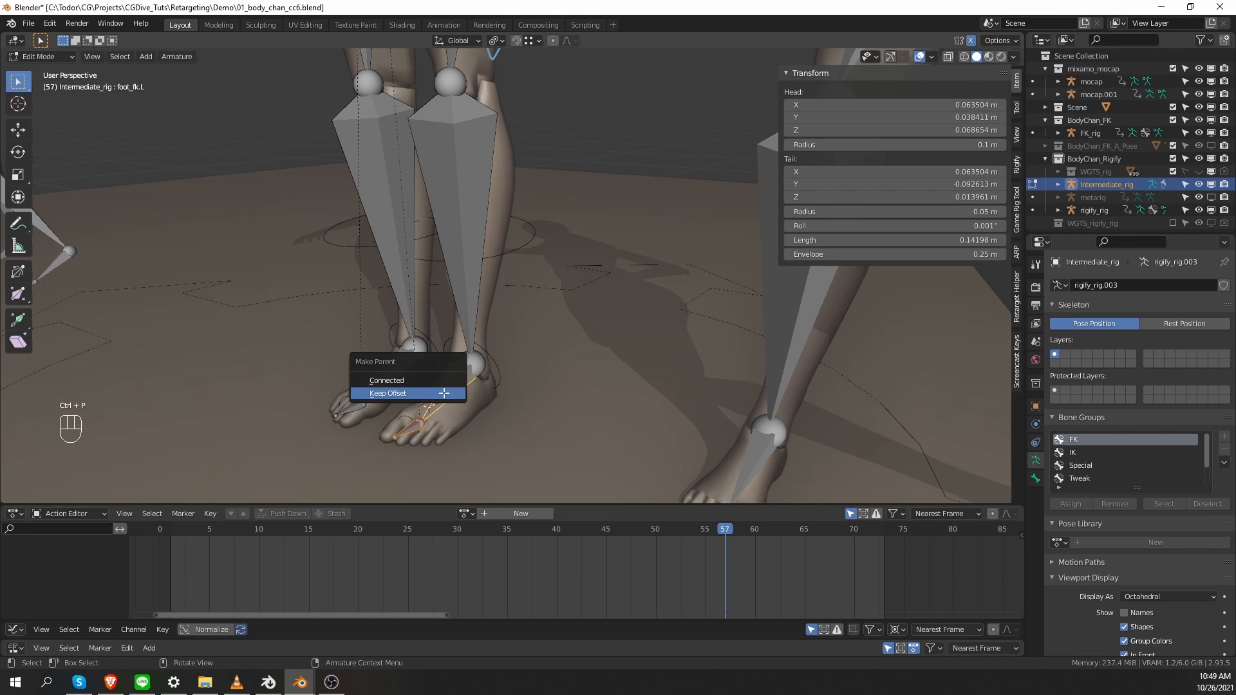
left_click(447, 394)
Step: Test-rotate the right and left foot bones of Intermediate_rig in Pose Mode, cancelling each rotation
key("Tab")
left_click(387, 381)
key("e")
key("r")
right_click(368, 390)
left_click(448, 394)
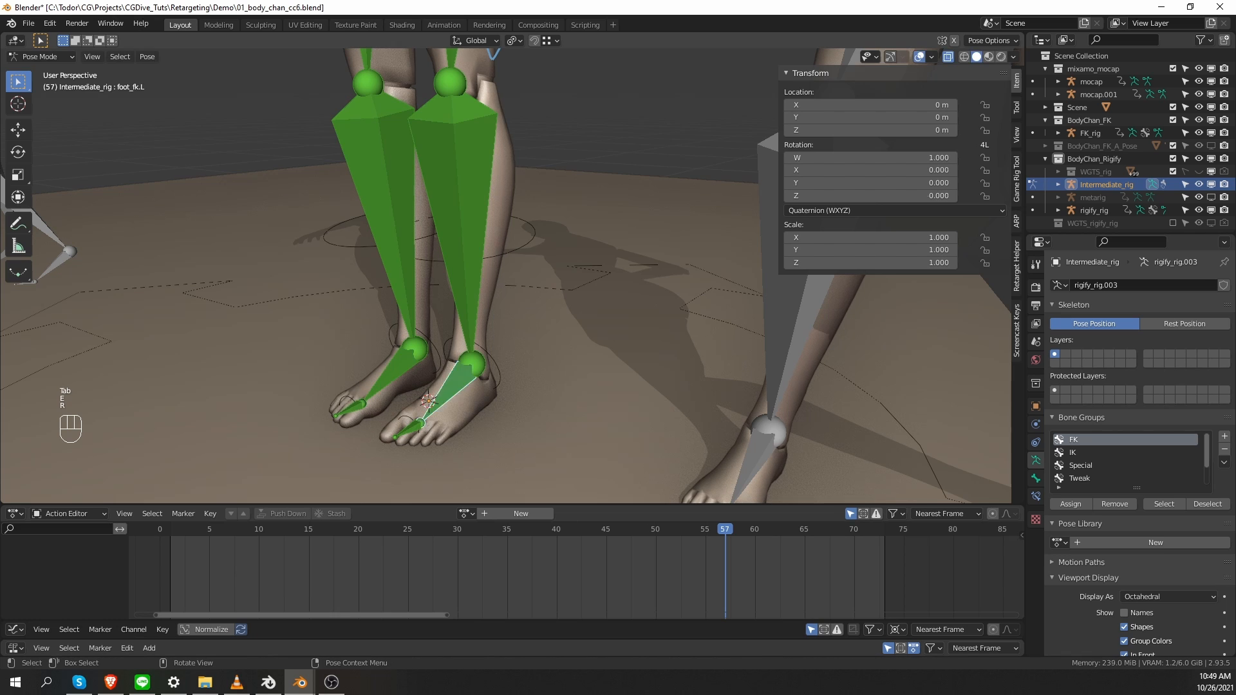
key("r")
right_click(475, 425)
Step: Test-rotate the torso bone of Intermediate_rig freely and cancel the rotation
scroll(476, 425, "down", 8)
middle_click_drag(429, 242, 451, 289, "shift")
left_click(454, 185)
key("r")
key("r")
right_click(454, 183)
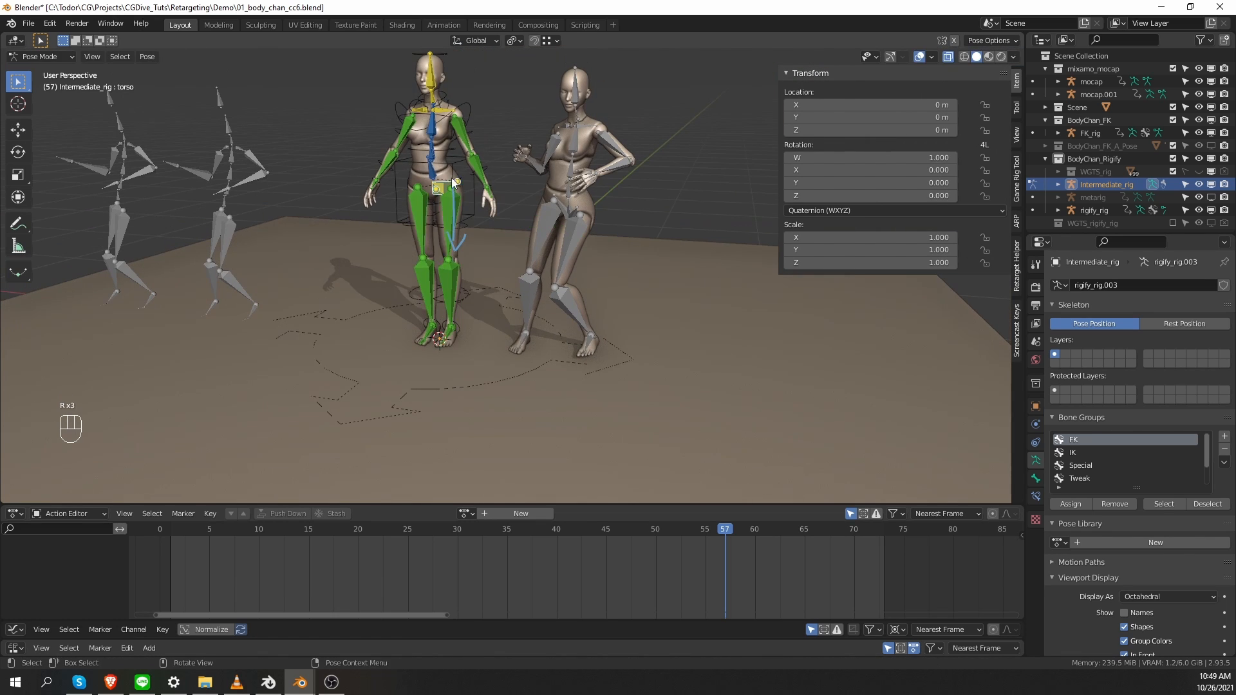
Step: Test-rotate Intermediate_rig's spine bones one after another from the lowest up to spine_fk.003, cancelling the rotations
left_click(433, 174)
key("r")
left_click(434, 148)
key("r")
key("r")
right_click(439, 139)
left_click(434, 126)
key("r")
key("r")
right_click(440, 123)
Step: Test-rotate the left shoulder bone, shoulder.L, and cancel the rotation
scroll(438, 122, "up", 4)
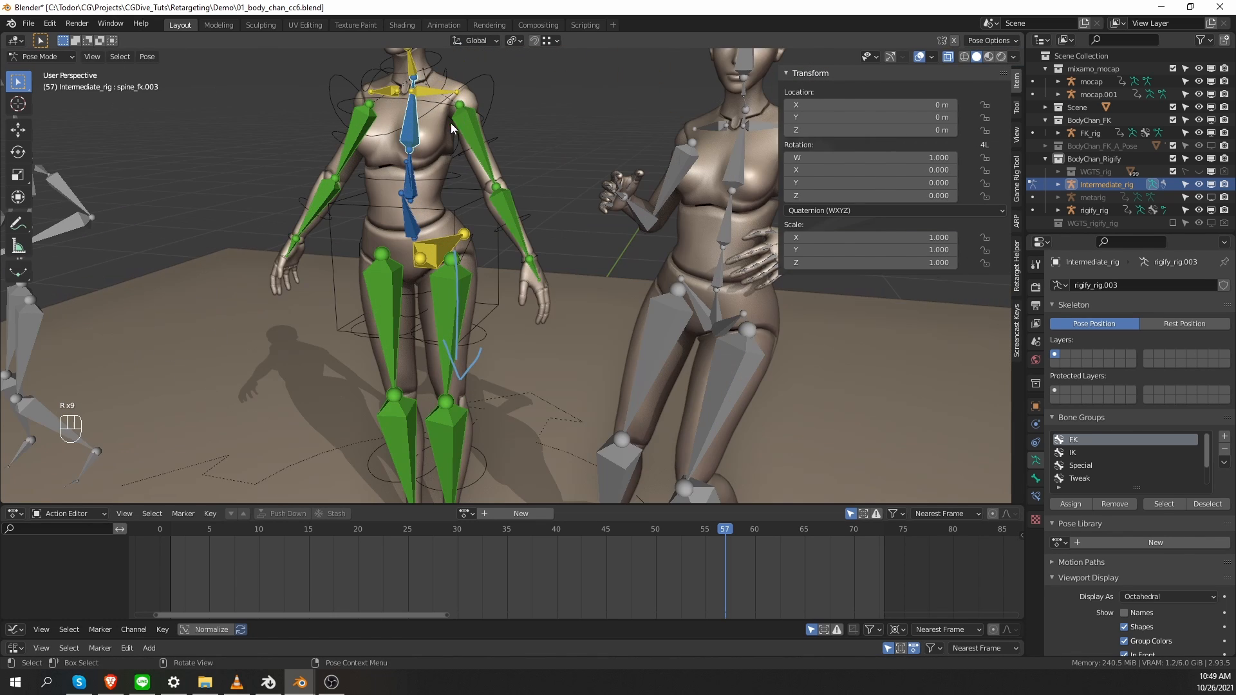
middle_click_drag(437, 113, 455, 161, "shift")
left_click(462, 154)
key("r")
right_click(477, 158)
Step: In Edit Mode, parent the left upper arm bone to shoulder.L with Keep Offset, leaving X-axis mirroring enabled
middle_click_drag(445, 209, 464, 215)
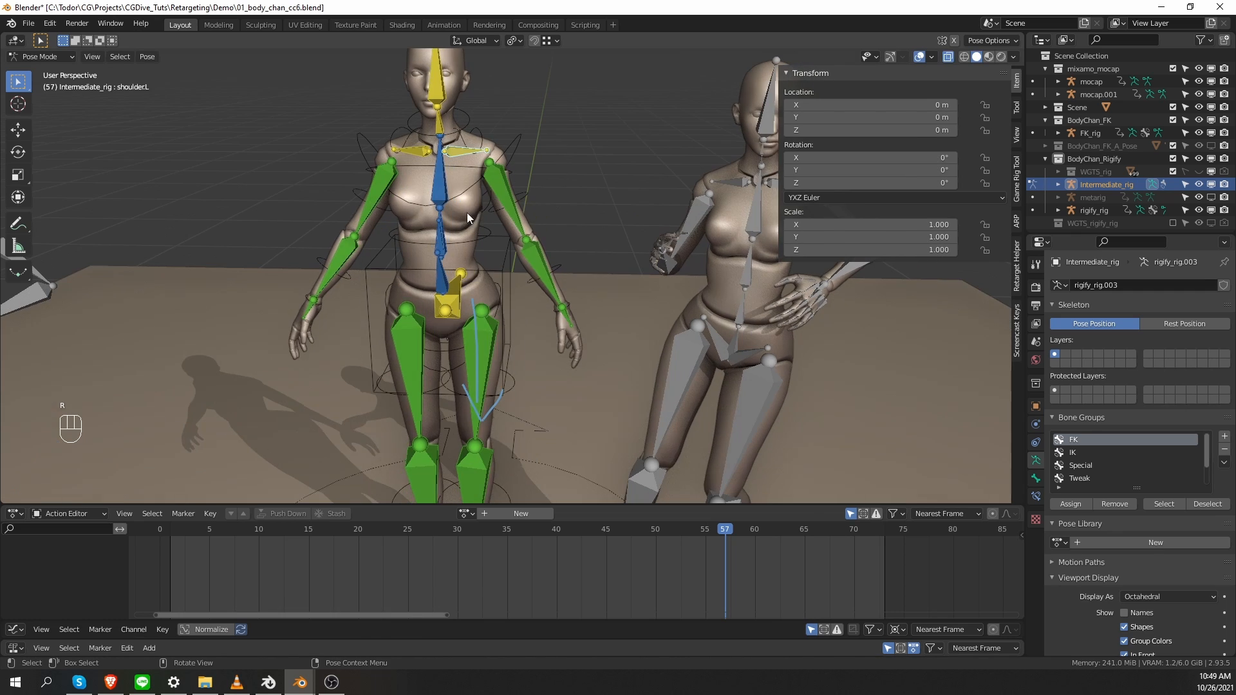
key("Tab")
left_click(542, 166)
left_click(472, 152, "shift")
key("ctrl+p")
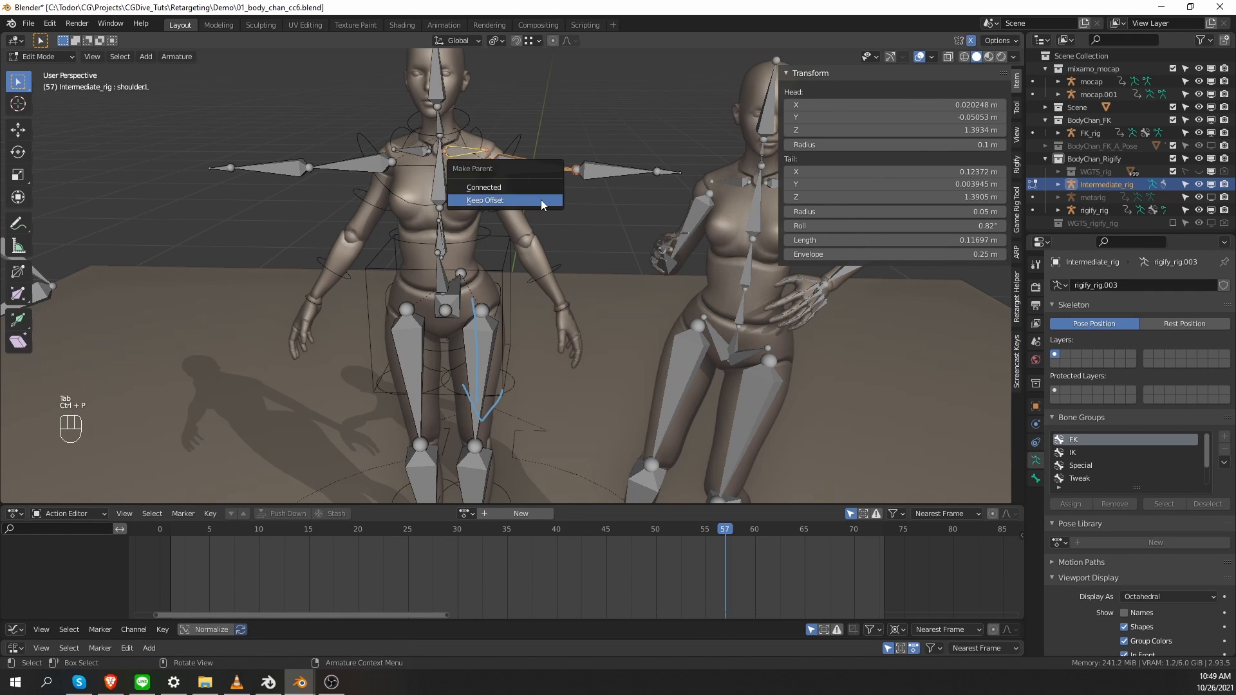
left_click(543, 202)
Step: Test-rotate the left forearm bone, forearm_fk.L, in Pose Mode and cancel the rotation
key("Tab")
left_click(543, 271)
key("r")
key("r")
key("r")
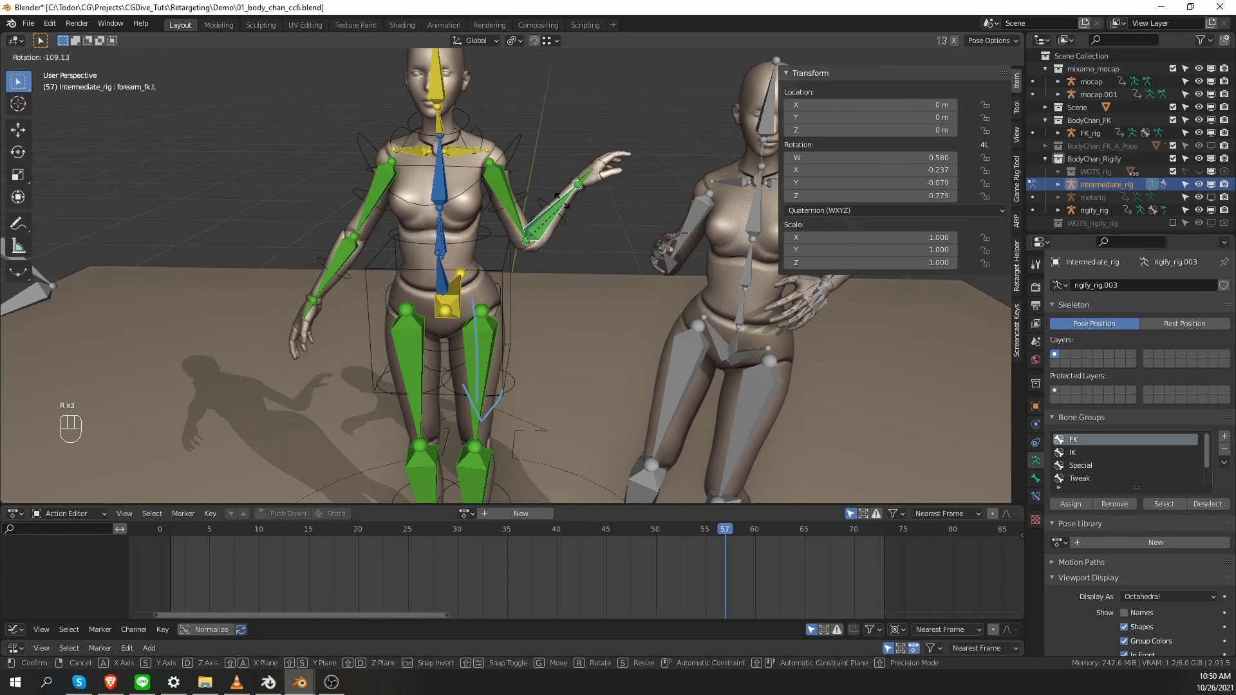
right_click(353, 280)
Step: Test-rotate the right shoulder bone and the neck bone of Intermediate_rig
left_click(334, 265)
left_click(411, 151)
key("r")
key("r")
right_click(412, 158)
left_click(440, 122)
key("r")
key("r")
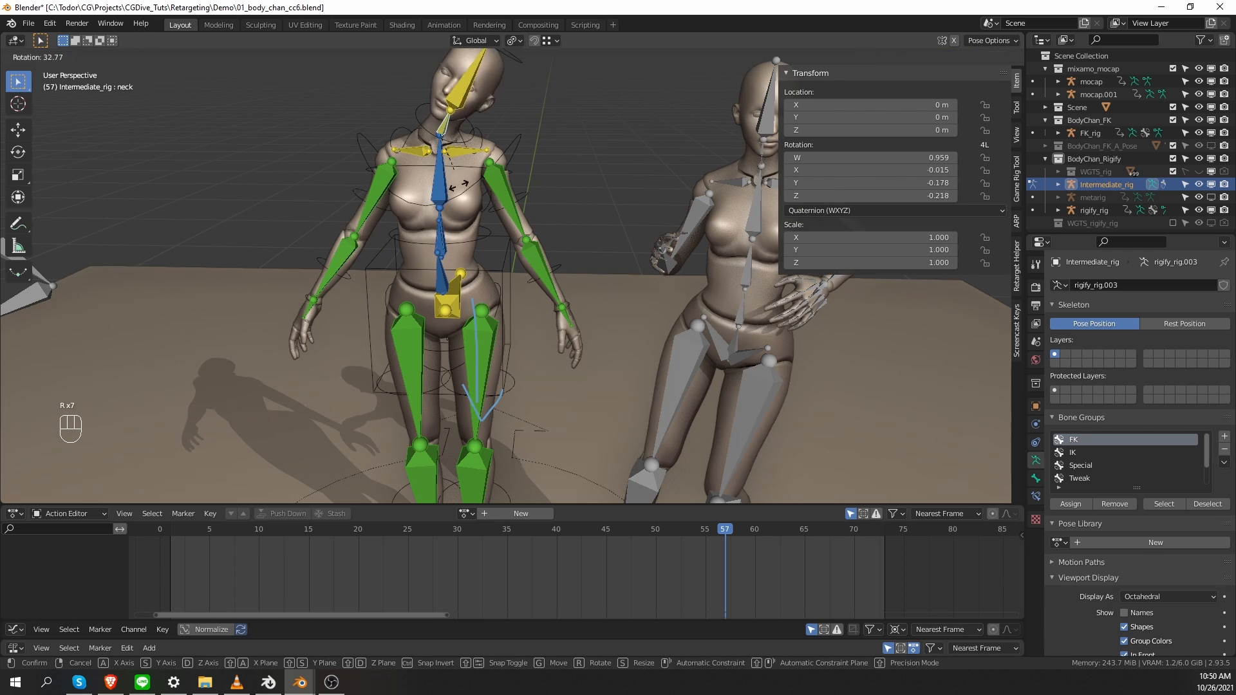
Step: Select all bones of Intermediate_rig in Pose Mode, clear all their transforms, and return to Object Mode
scroll(531, 281, "down", 3)
middle_click_drag(531, 281, 547, 235, "shift")
key("Tab")
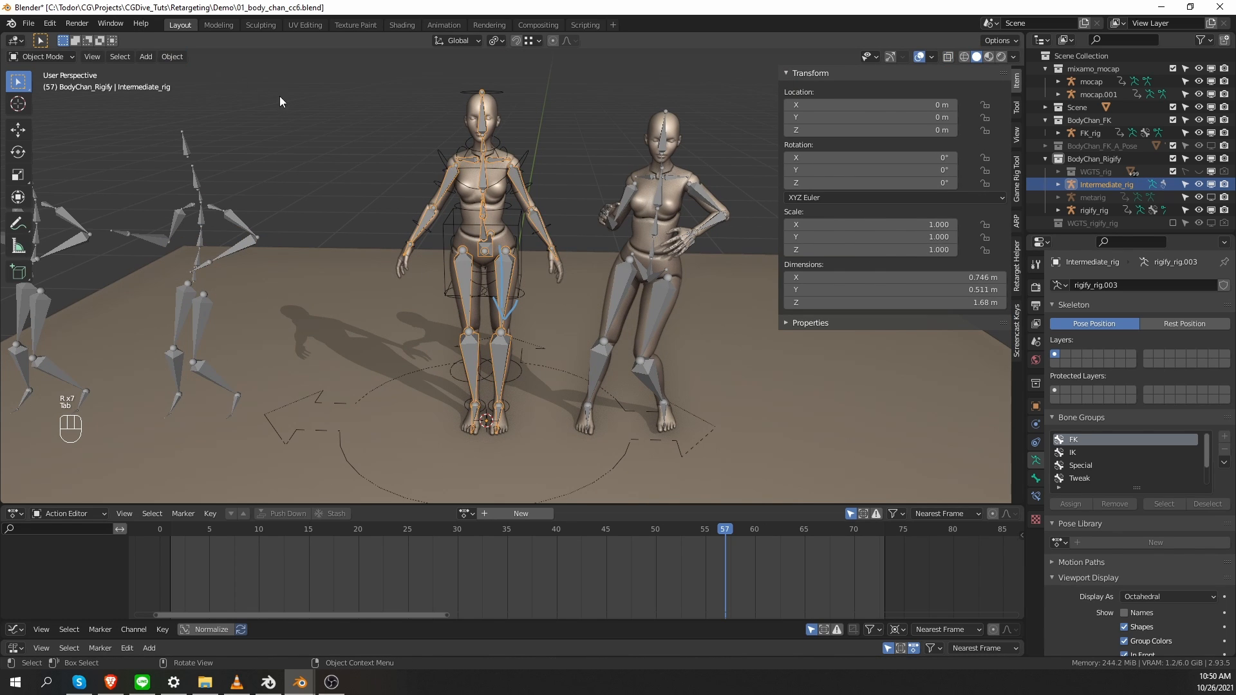
key("Tab")
left_click(147, 56)
key("a")
left_click(146, 56)
mouse_move(174, 86)
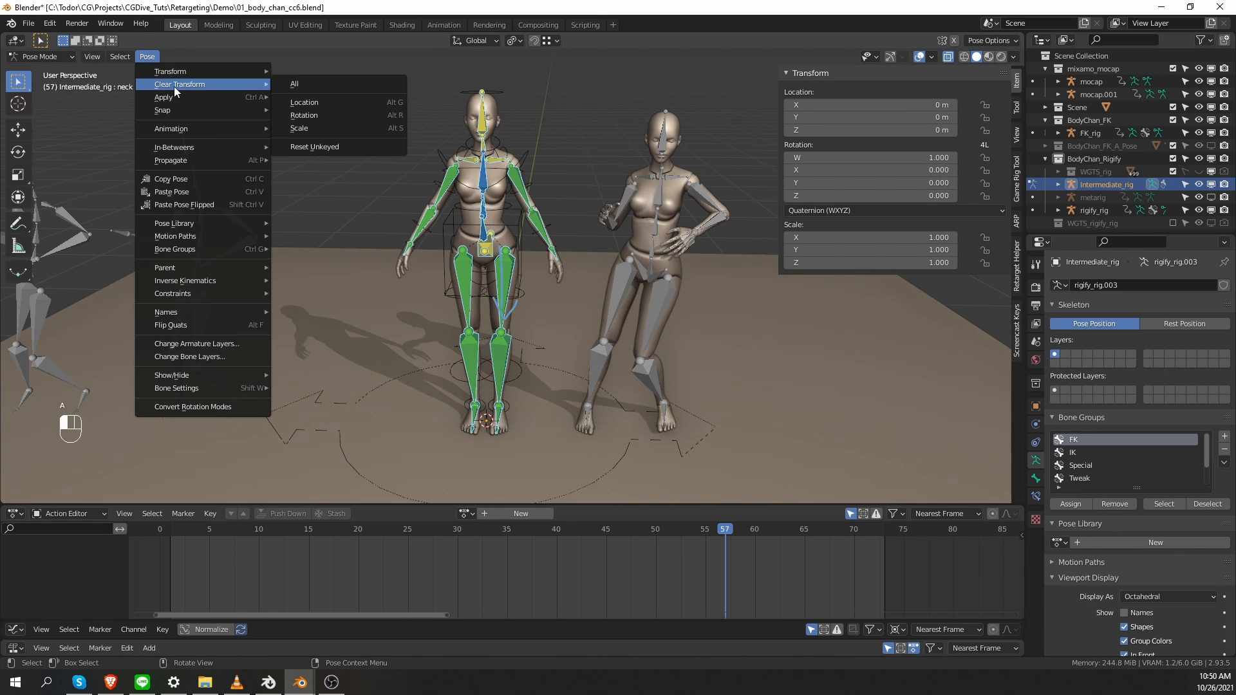
left_click(330, 85)
key("Tab")
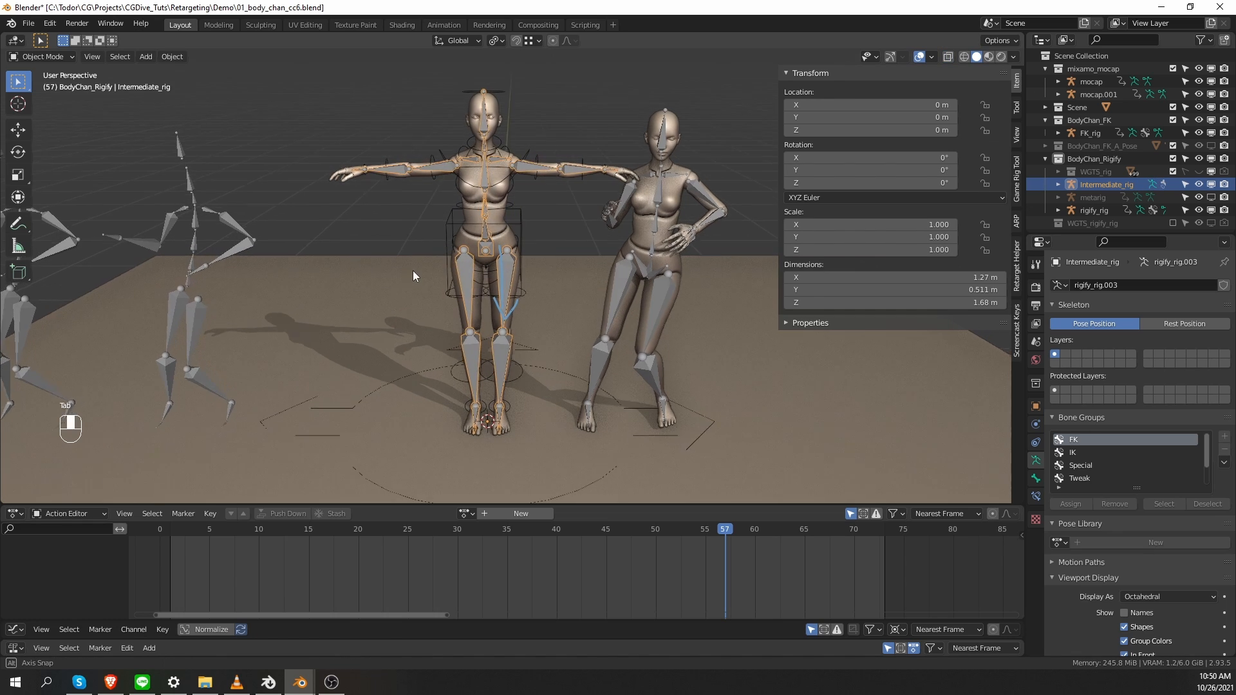
Step: Set the Auto-Rig Pro Remap target armature to Intermediate_rig, keeping mocap.001 as the source
middle_click_drag(414, 271, 415, 269)
scroll(415, 269, "down", 2)
middle_click_drag(338, 301, 316, 287, "shift")
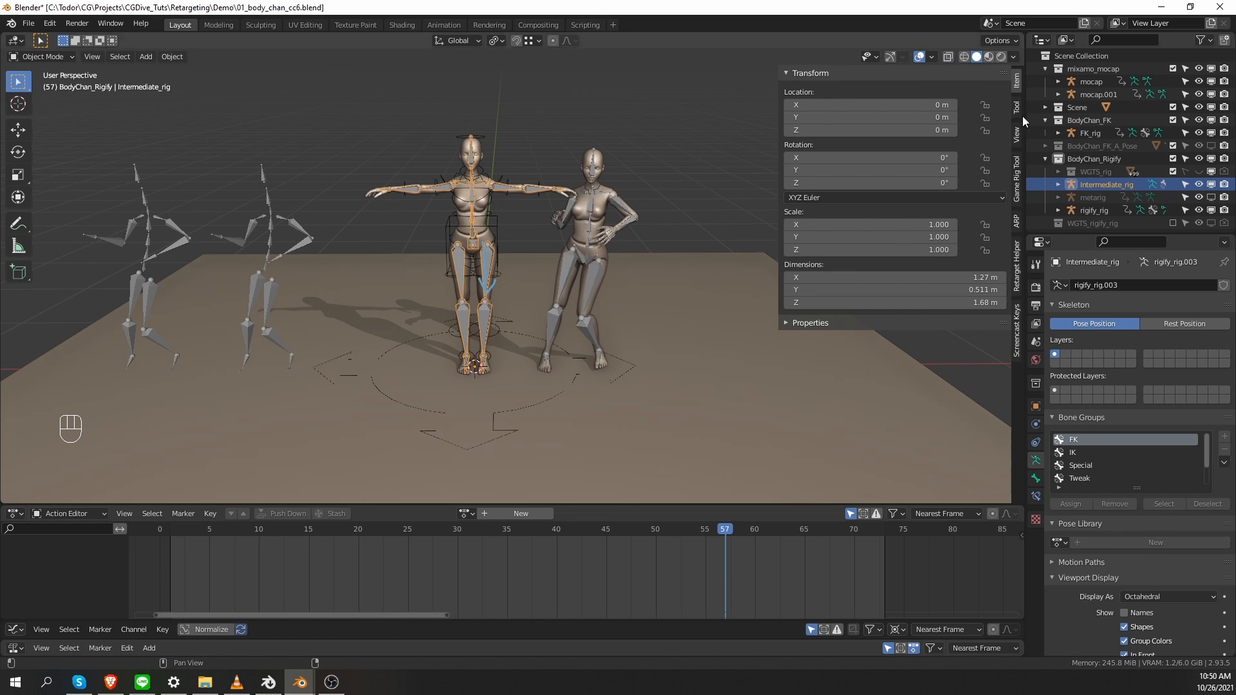
left_click(1015, 221)
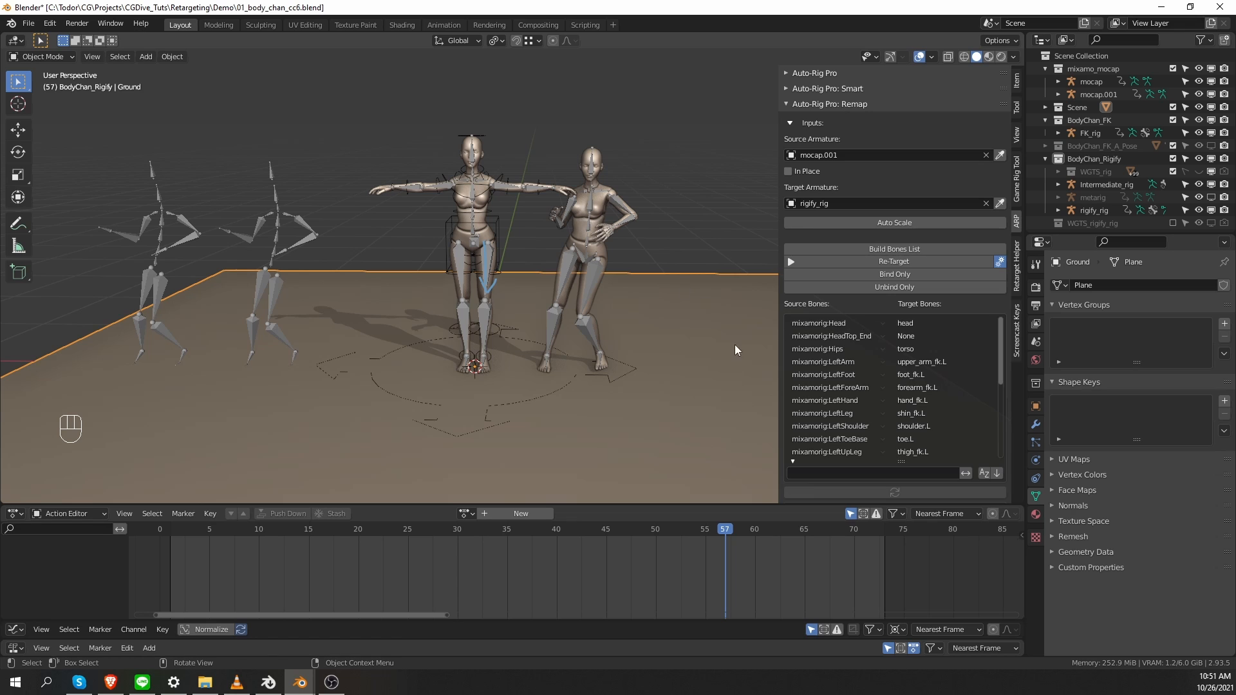
left_click(818, 203)
type("inter")
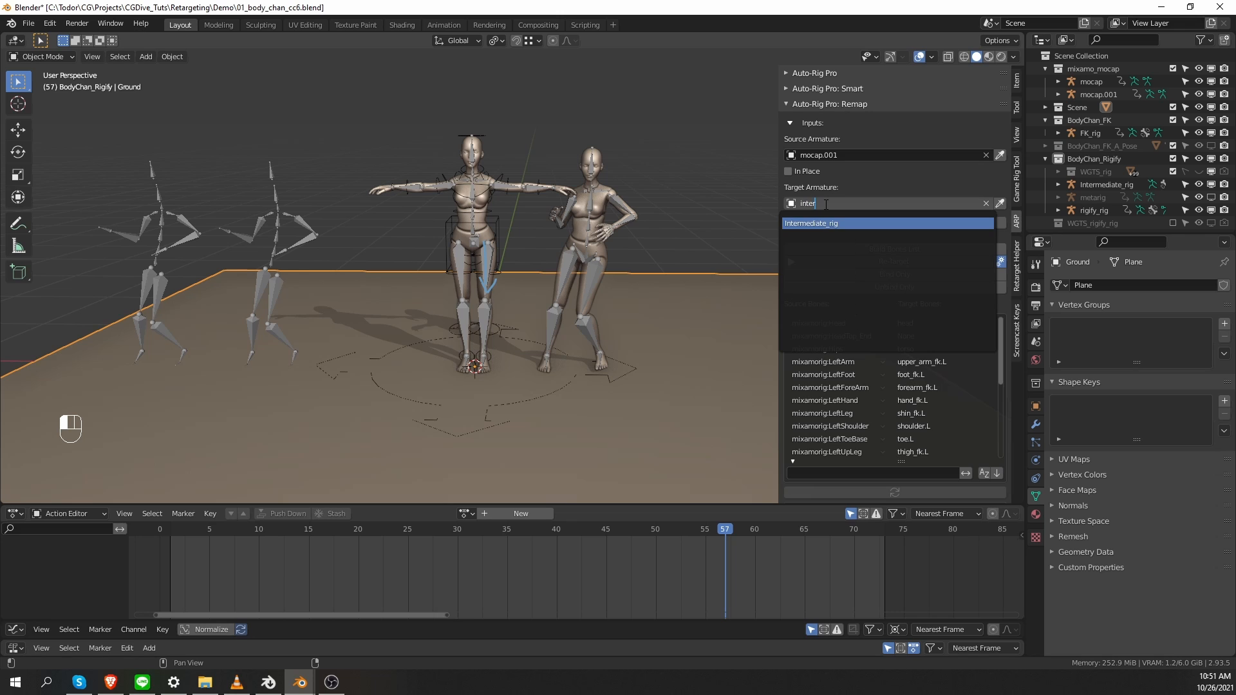
key("Return")
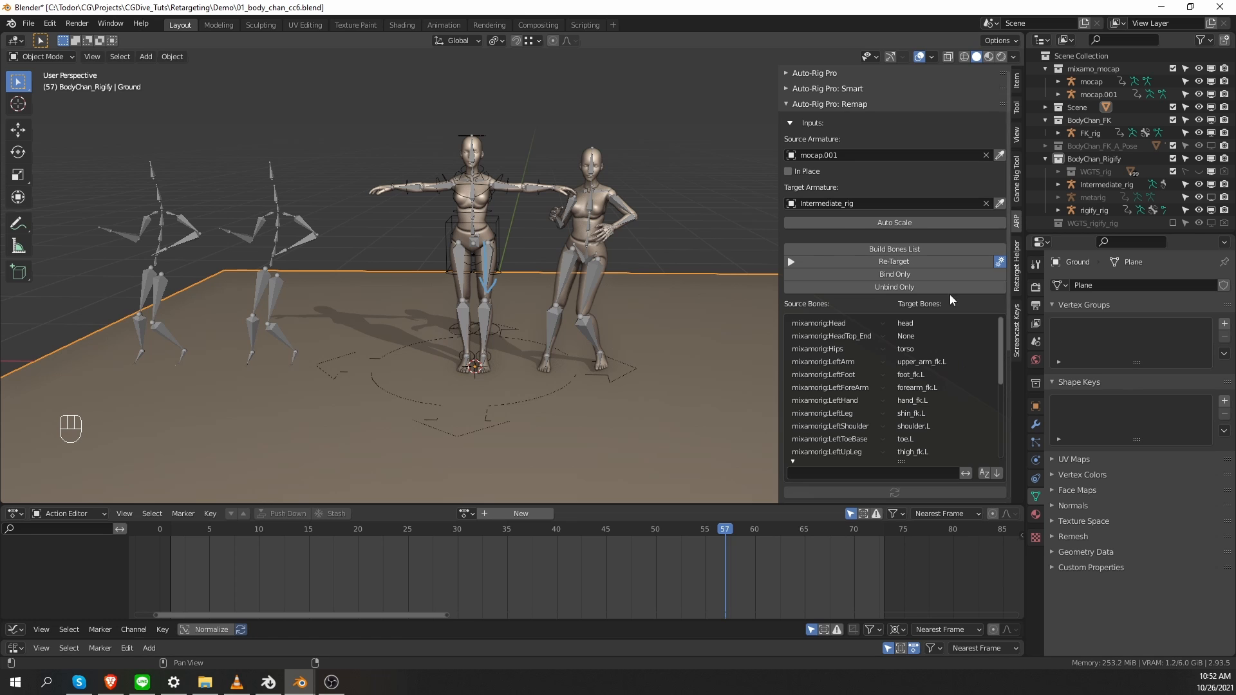
Step: Try retargeting mocap.001 to Intermediate_rig over frames 1 to 72 with linear interpolation, play it back, and undo the retarget
left_click(933, 258)
left_click(945, 341)
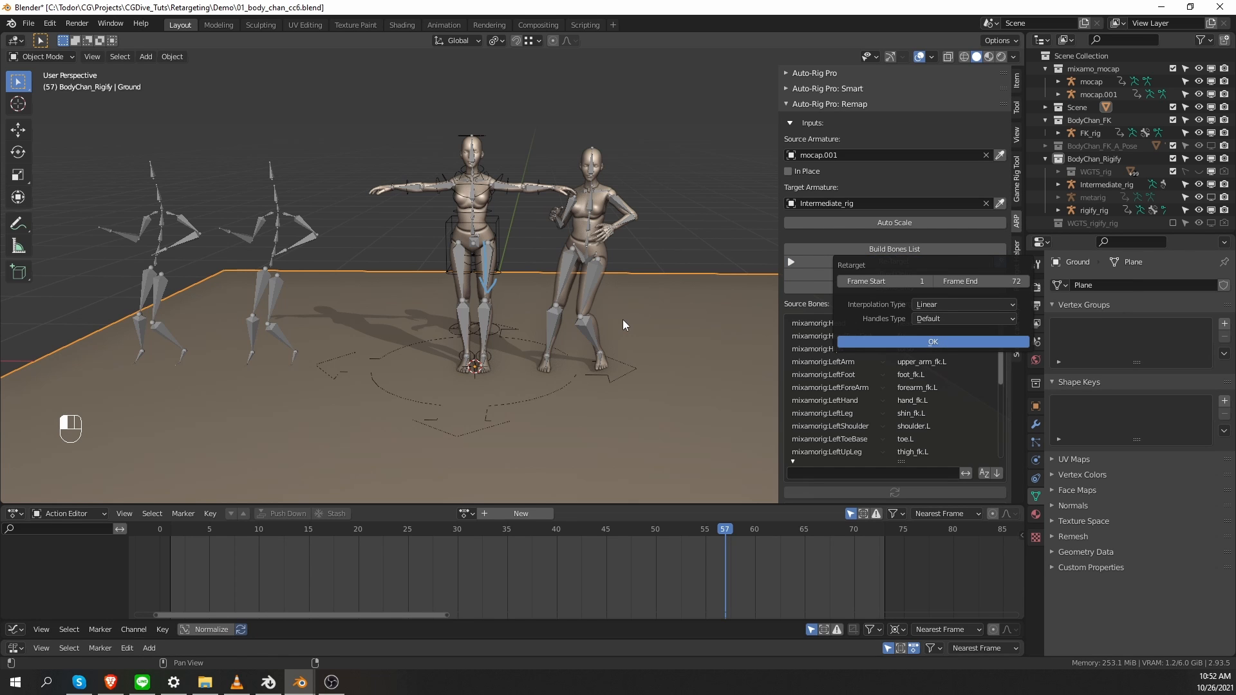
key("shift+space")
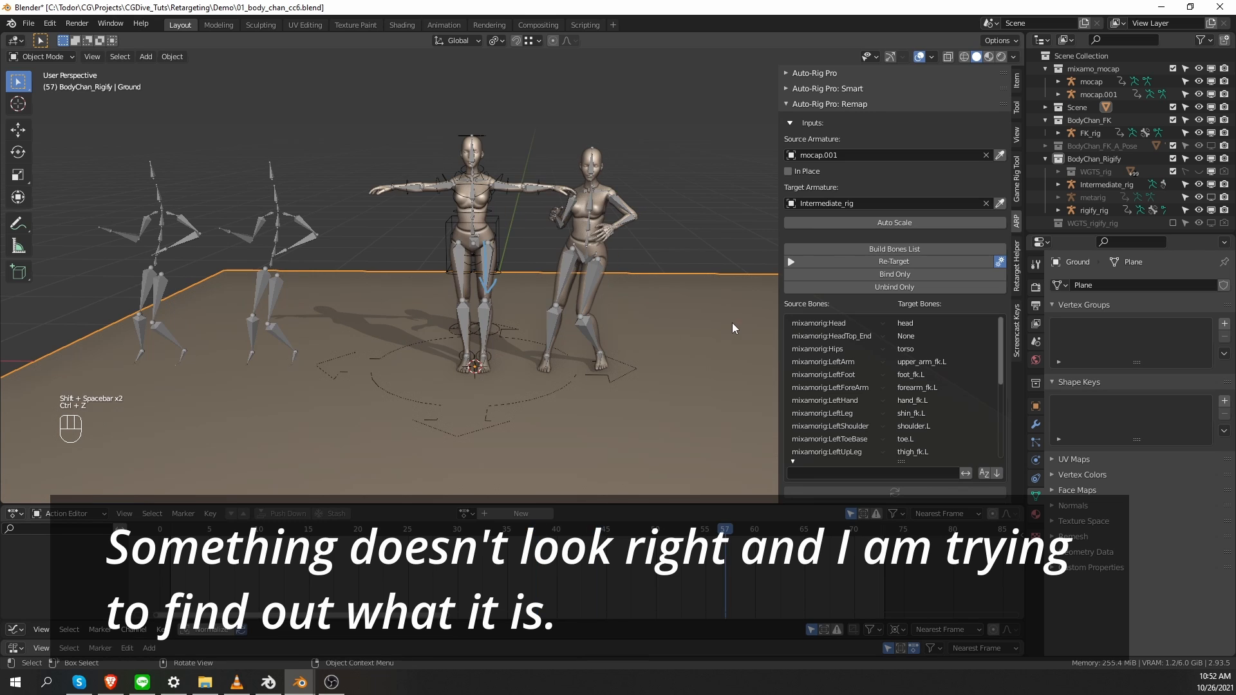
key("shift+space")
key("Tab")
key("ctrl+z")
key("ctrl+z")
key("ctrl+z")
key("ctrl+z")
key("ctrl+z")
key("ctrl+z")
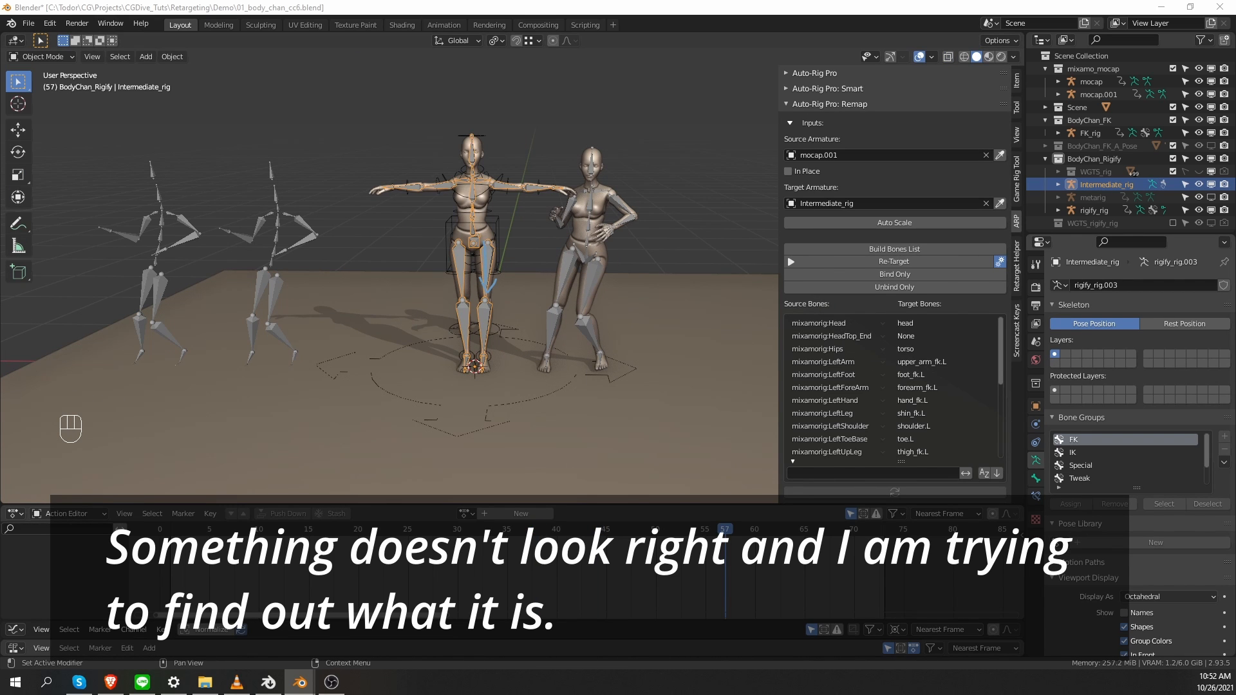
Step: Test-rotate the torso and spine_fk bones of Intermediate_rig in Pose Mode and cancel the rotation
key("ctrl+Tab")
scroll(491, 230, "up", 4)
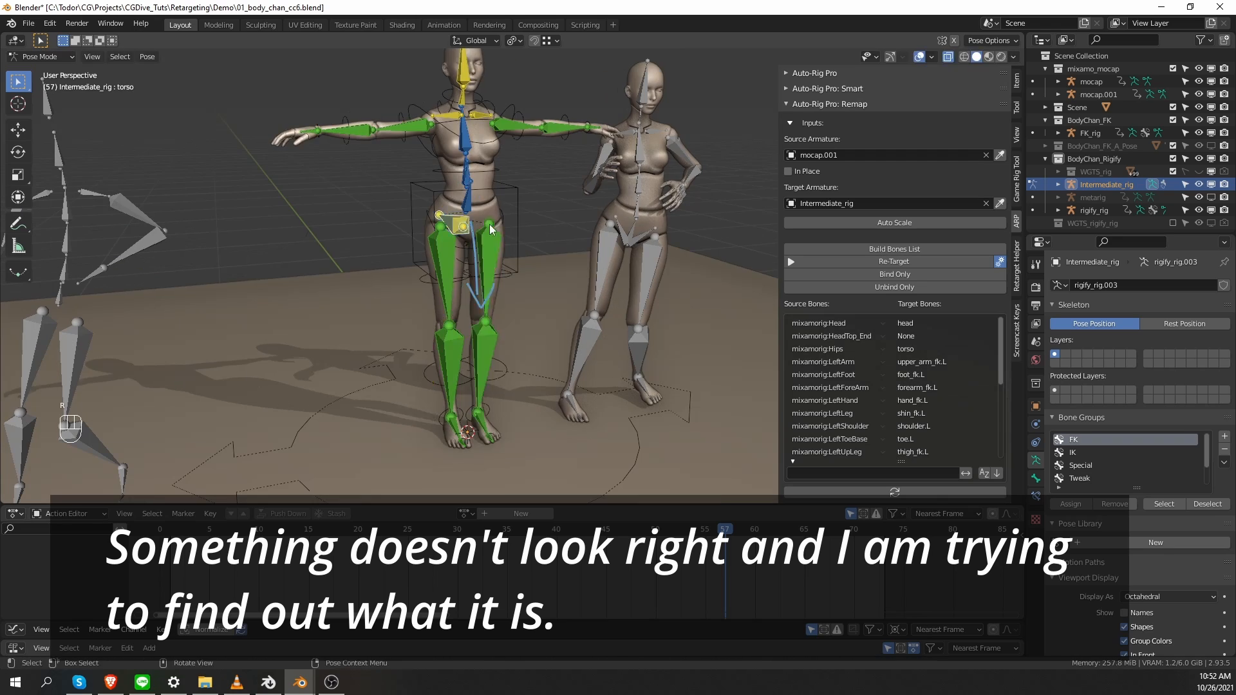
left_click(468, 197)
key("r")
right_click(493, 222)
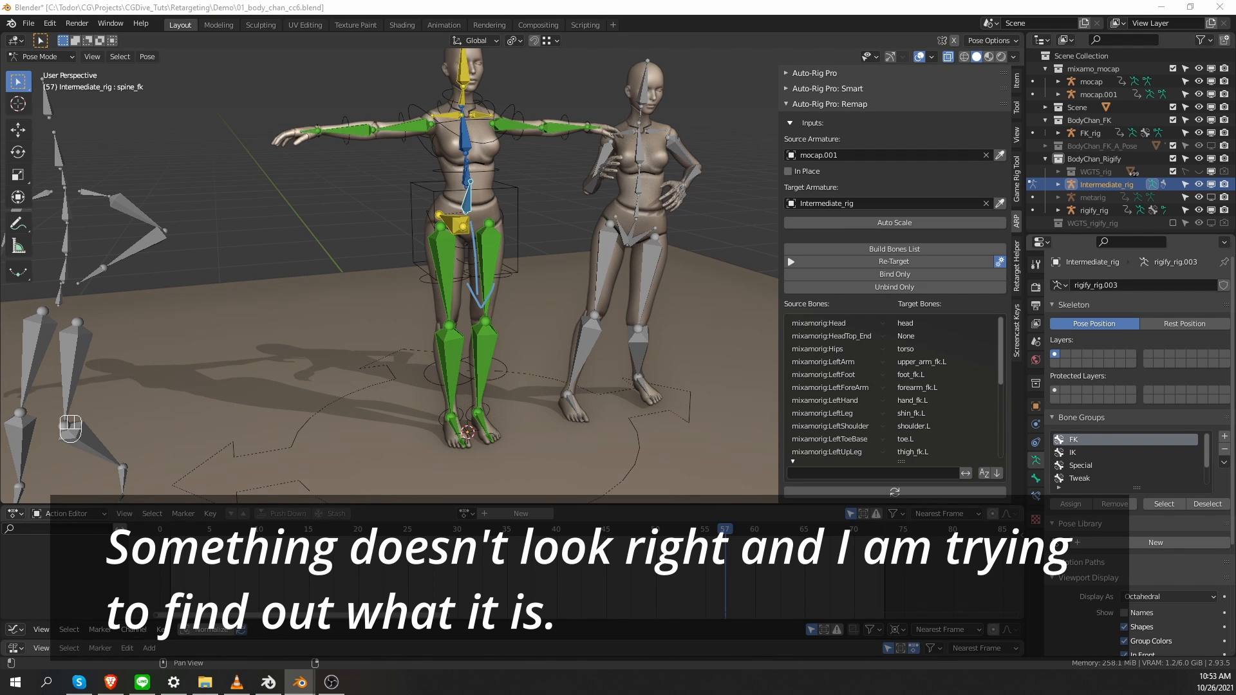
Step: Set the mixamorig:Hips to torso mapping as root and retarget mocap.001 to Intermediate_rig over frames 1 to 72 with linear interpolation
left_click(867, 349)
scroll(1003, 320, "down", 4)
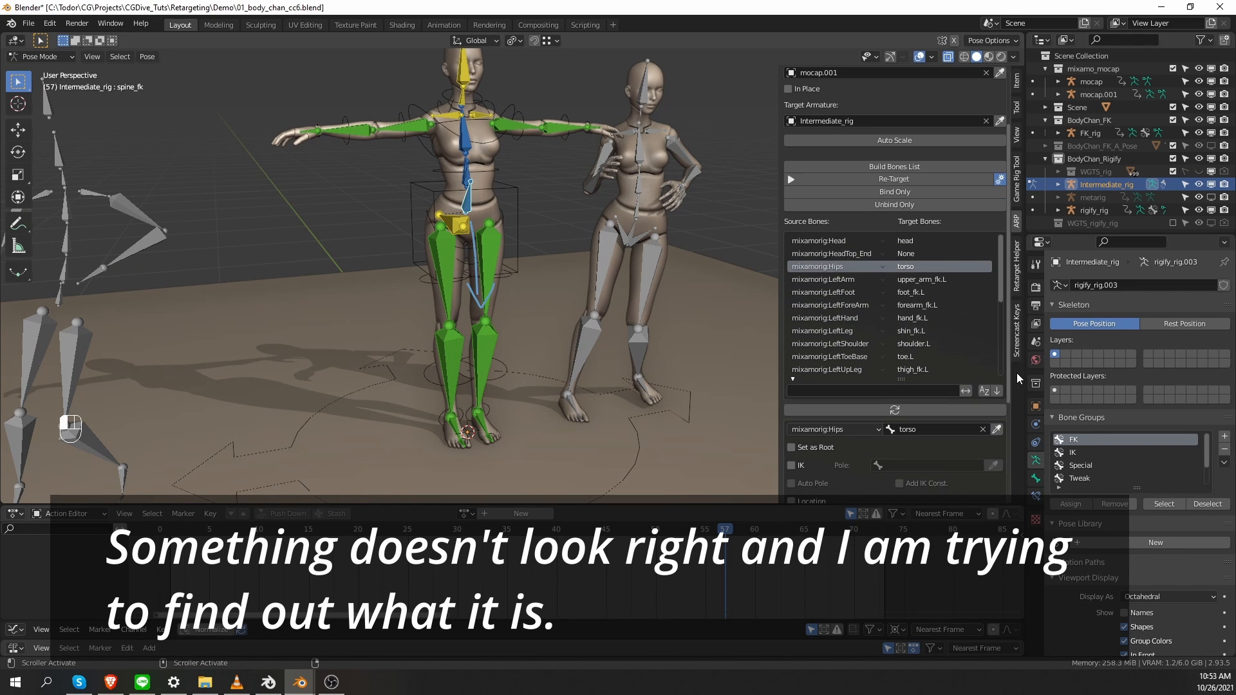
middle_click_drag(634, 326, 593, 325)
scroll(588, 323, "down", 1)
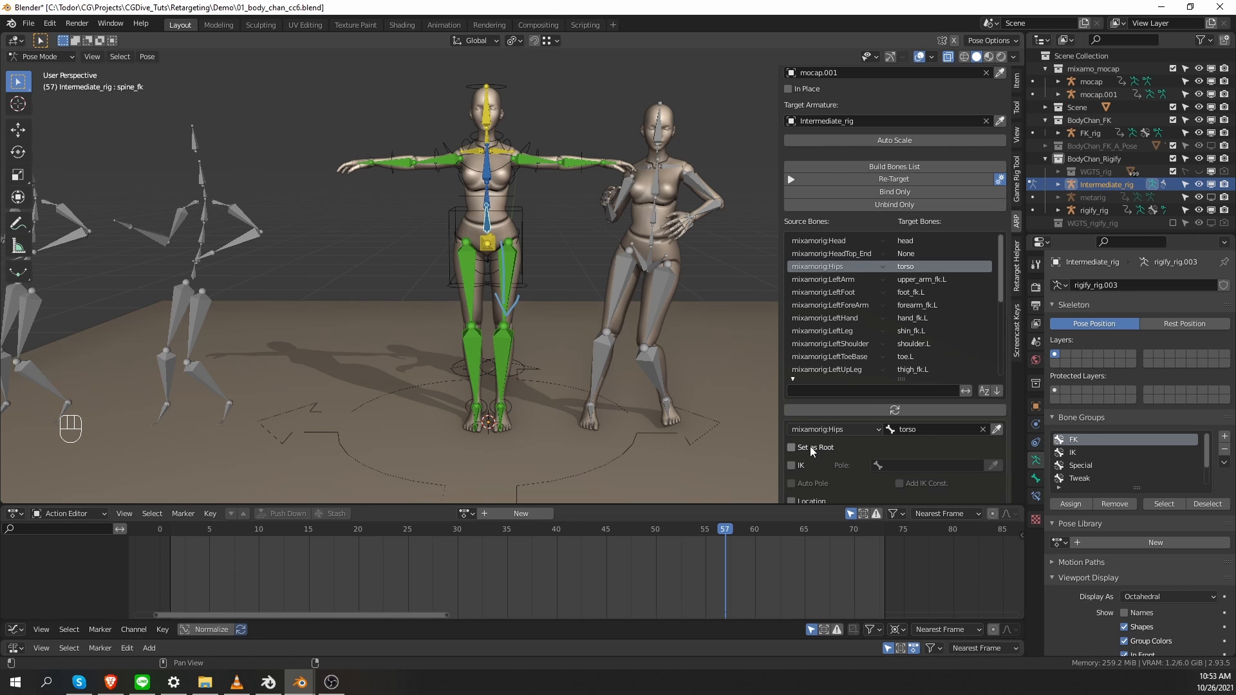
left_click(791, 447)
left_click(899, 179)
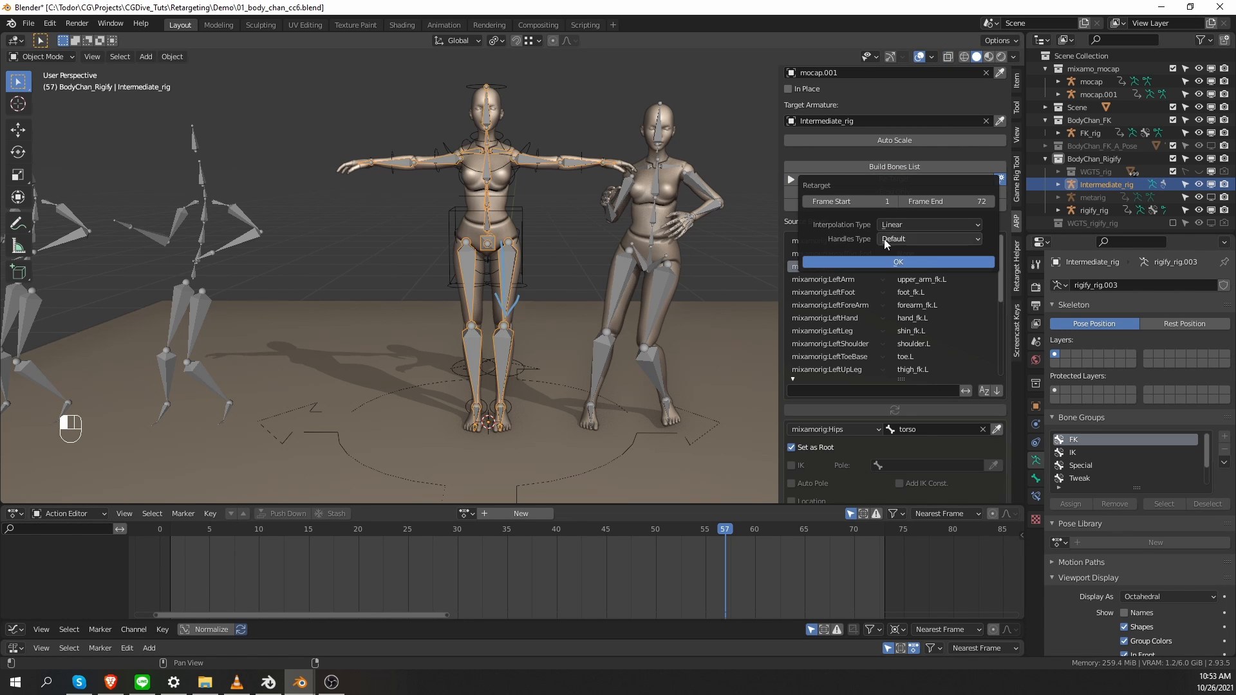
key("Return")
Step: Play back the retargeted rumba with the viewport overlays hidden, pause at frame 30, and show the overlays again
key("space")
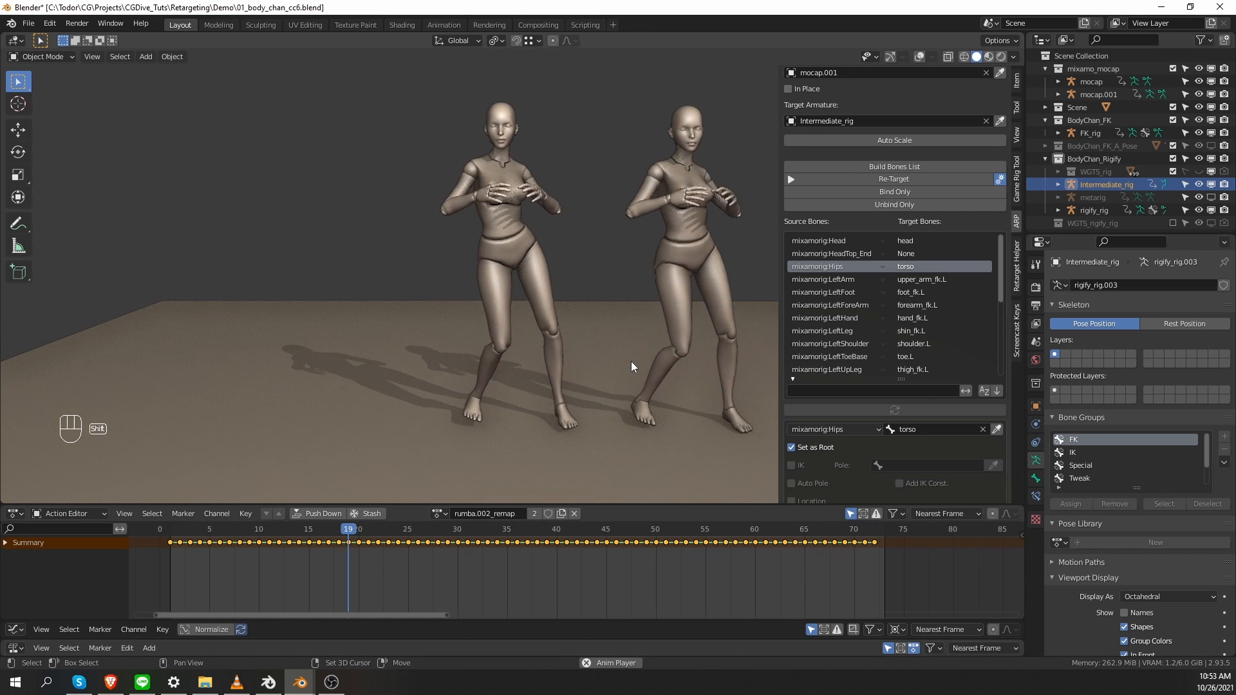
key("shift+space")
key("z")
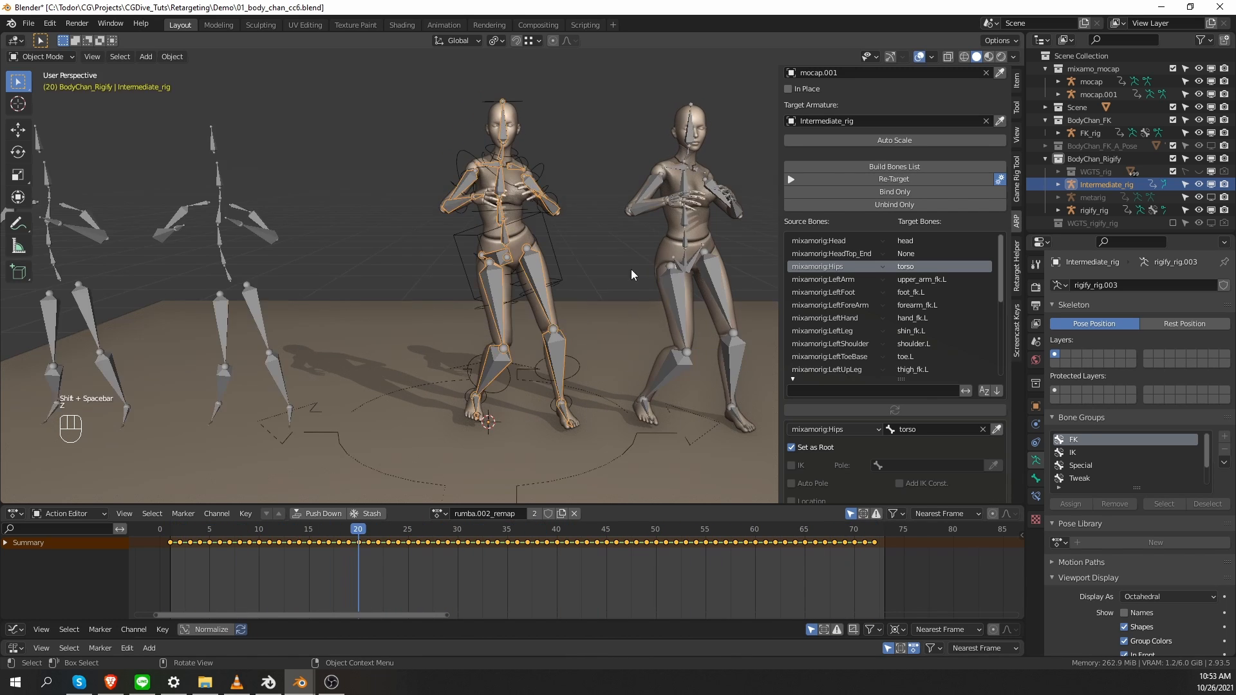
key("z")
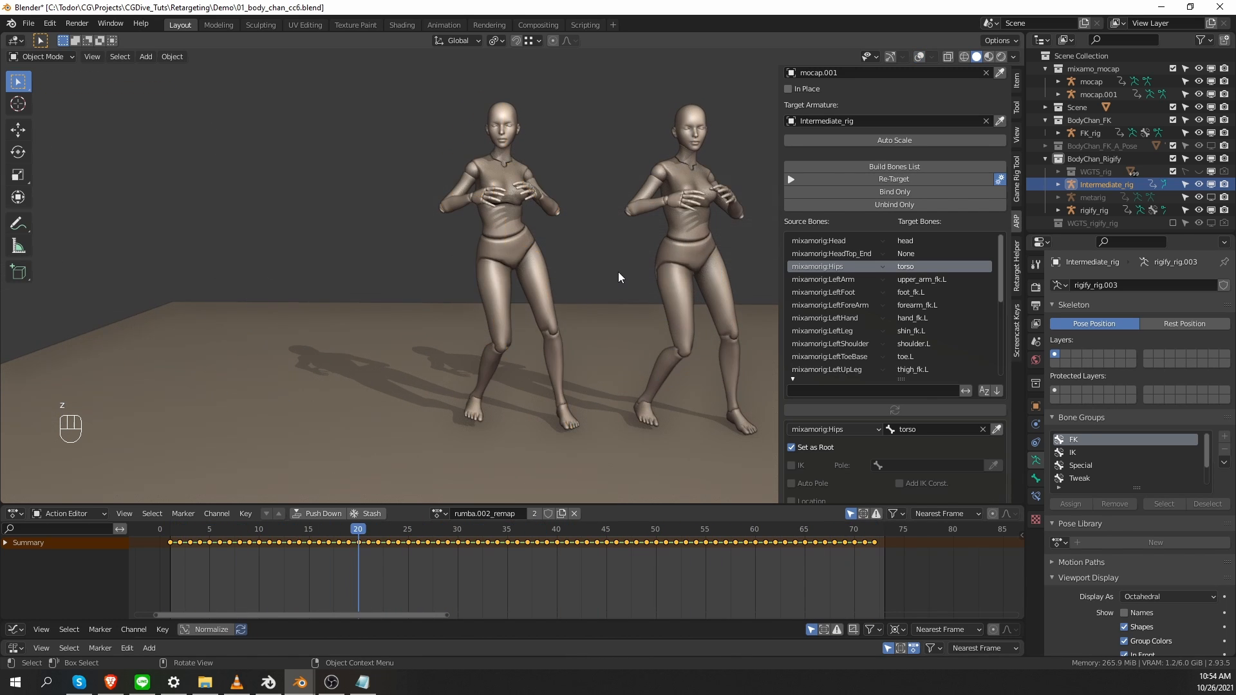
key("shift+space")
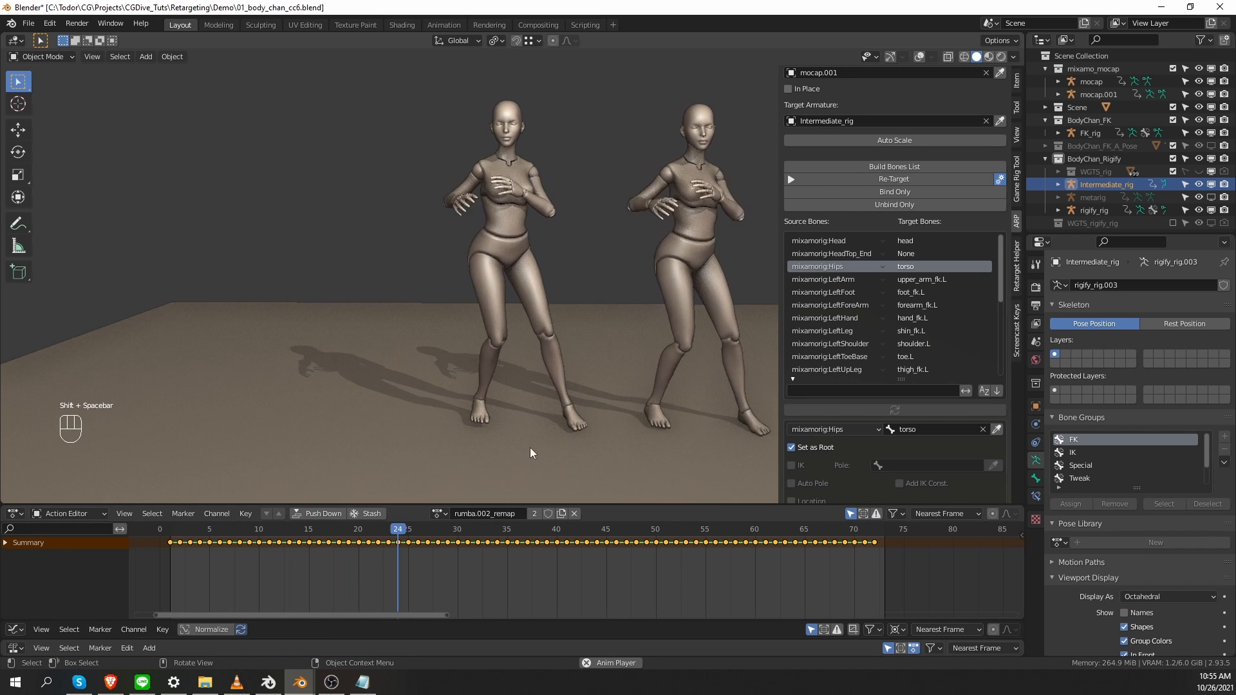
key("shift+space")
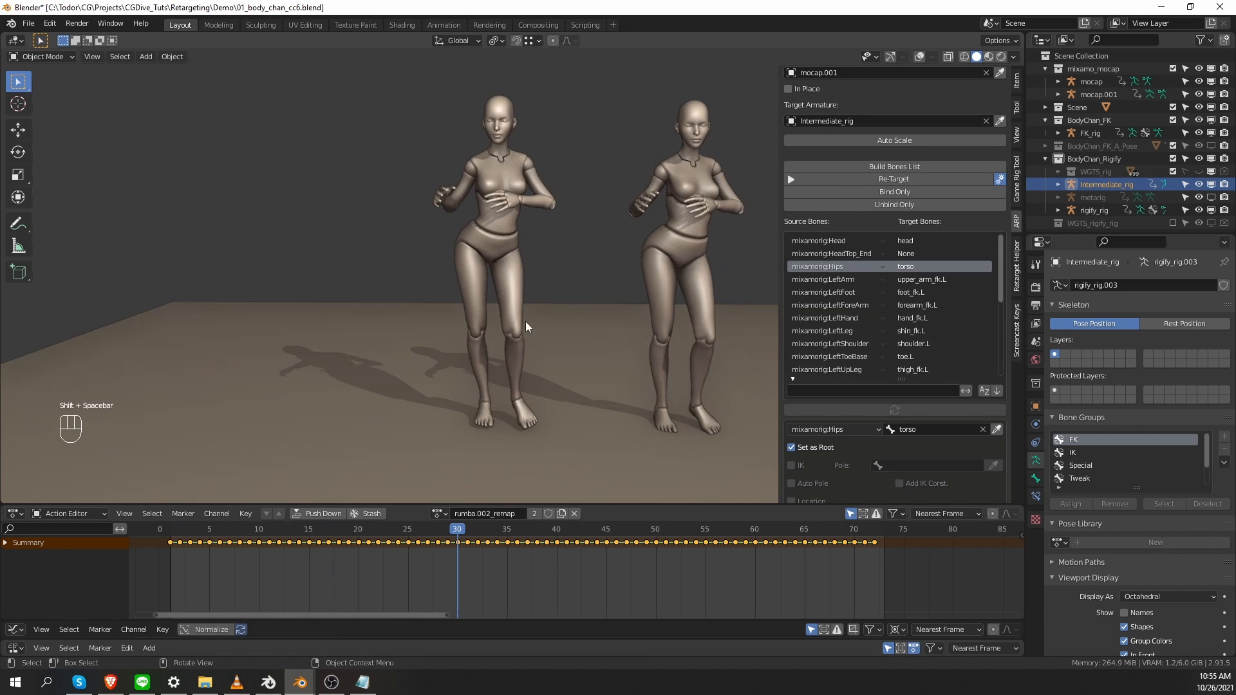
key("z")
Step: Select rigify_rig and annotate a vertical double-headed arrow crossed by a horizontal line at the character's waist
scroll(510, 228, "up", 2)
left_click(512, 226)
scroll(592, 327, "down", 1)
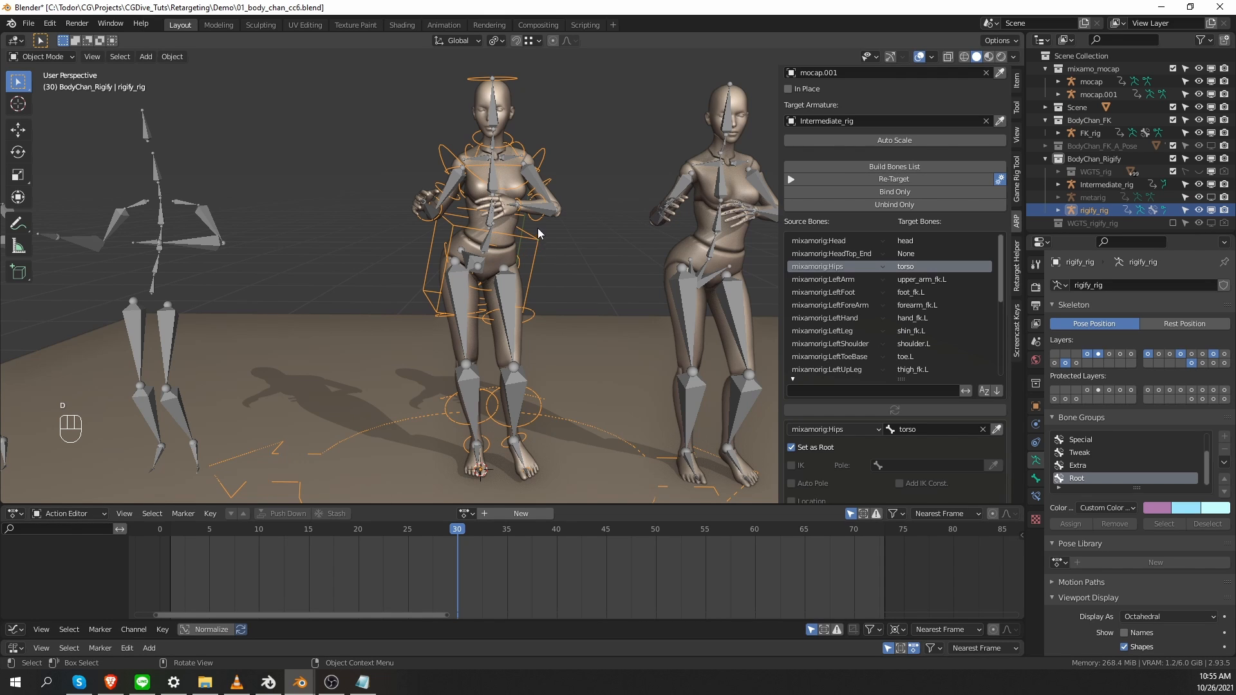
left_click_drag(538, 228, 537, 289)
left_click_drag(536, 198, 534, 116)
left_click_drag(517, 142, 556, 147)
left_click_drag(462, 222, 581, 223)
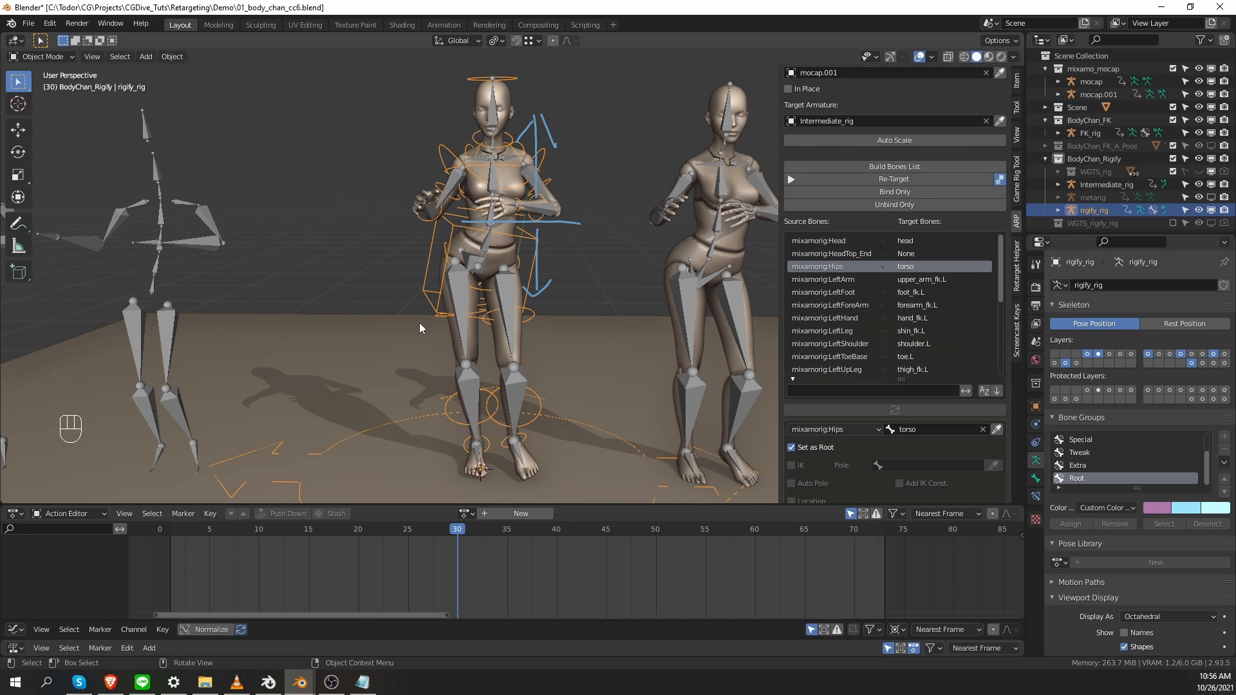
Step: Bake all rigify_rig pose bones over frames 1 to 73 with Only Selected Bones, Visual Keying, Clear Constraints, Clear Parents and Overwrite Current Action
key("Tab")
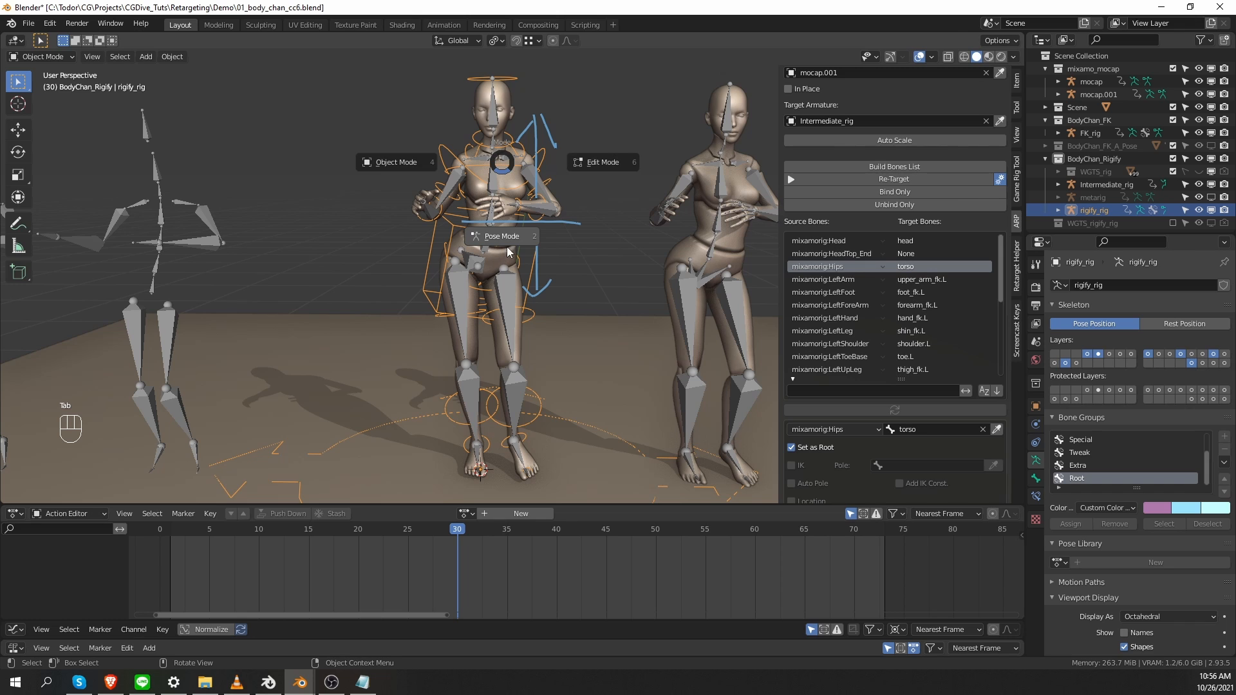
left_click(507, 246)
key("a")
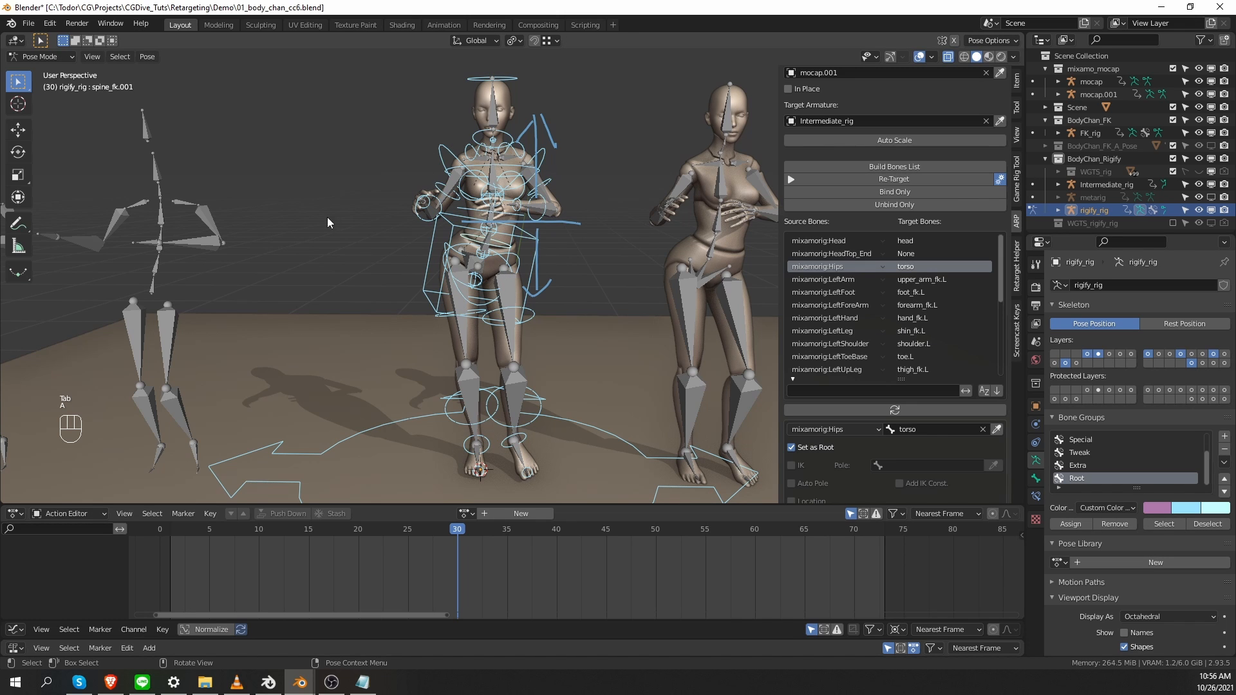
left_click(147, 56)
mouse_move(189, 128)
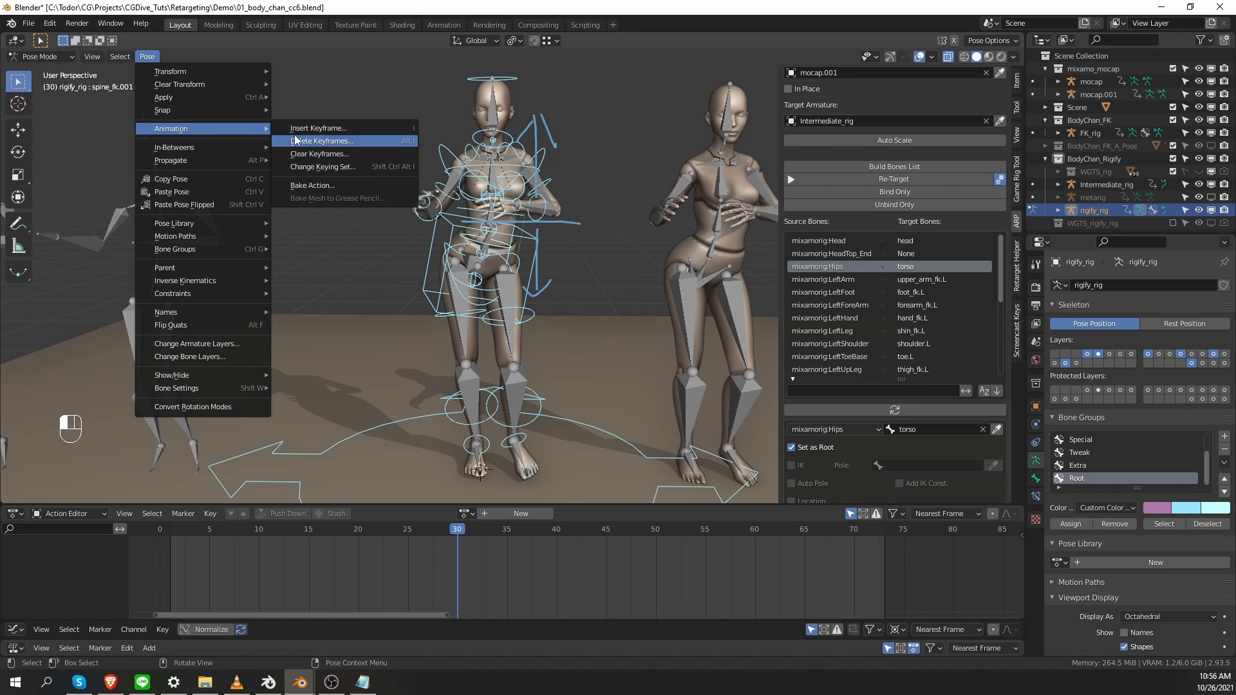
left_click(319, 186)
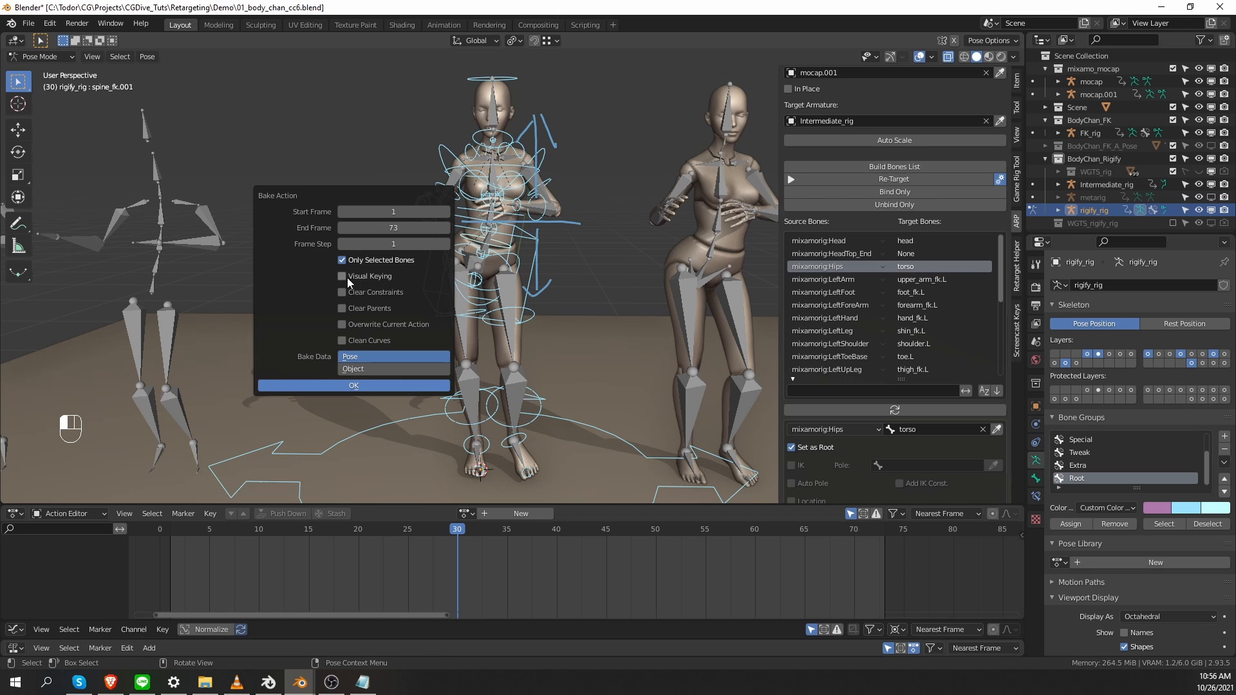
left_click_drag(346, 276, 347, 325)
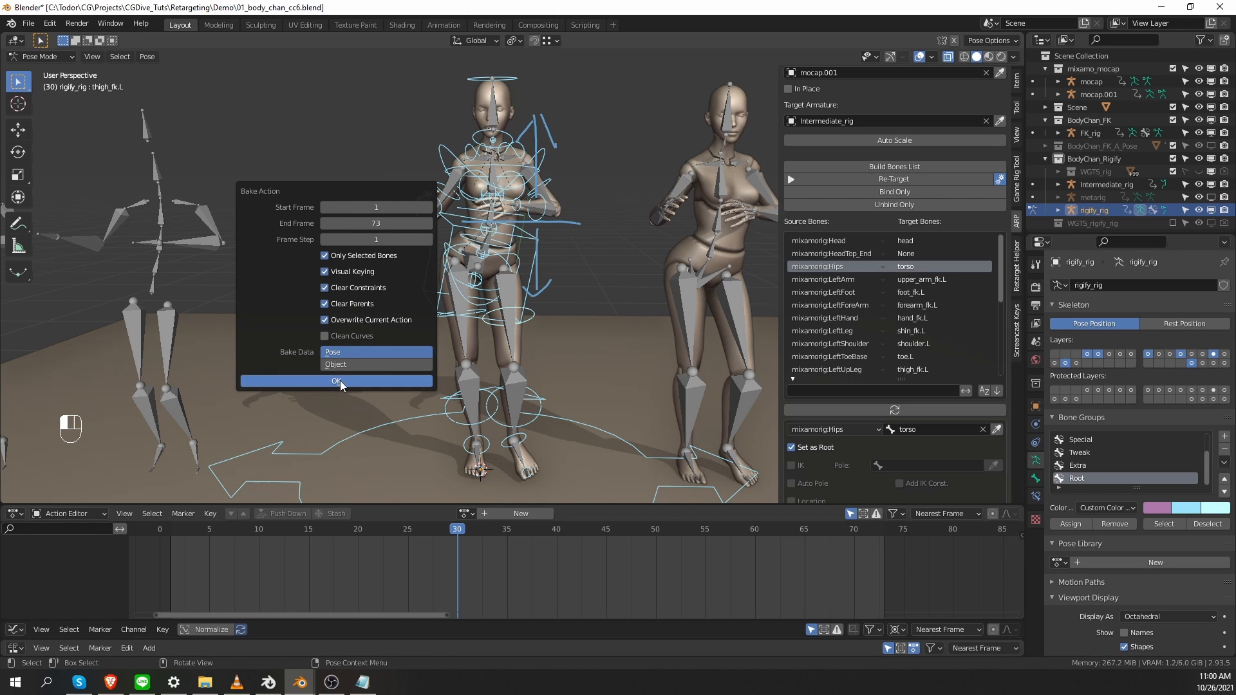
left_click(340, 381)
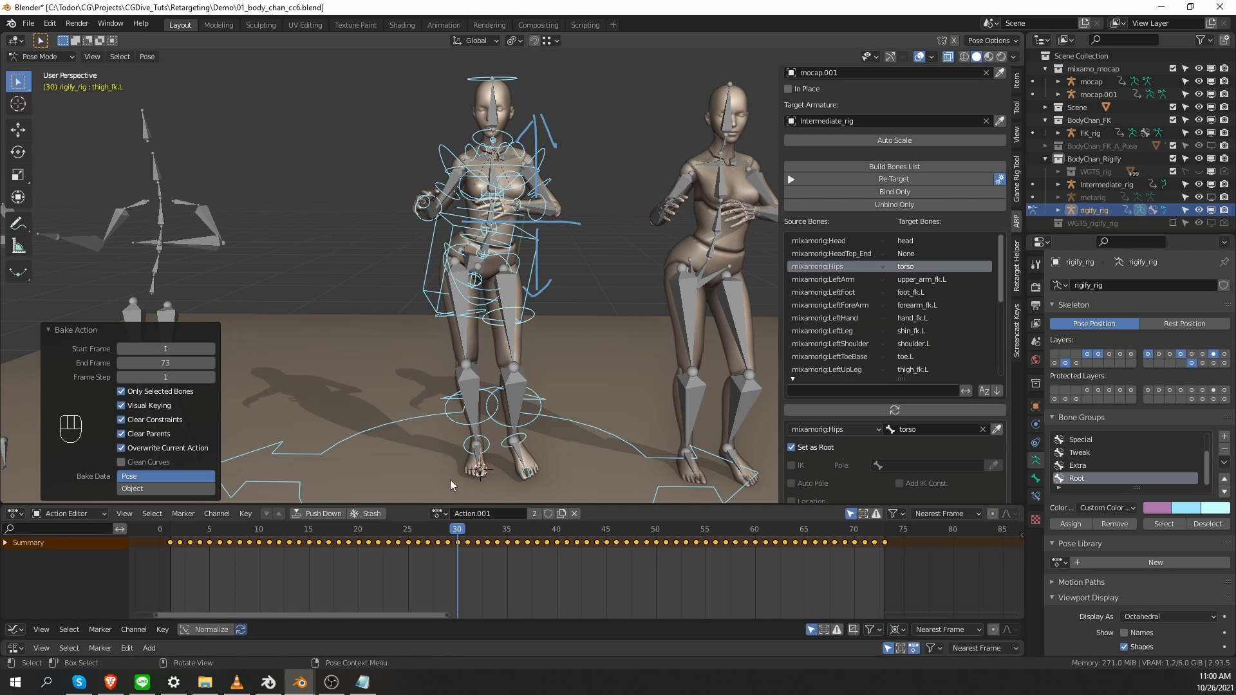
Step: Scrub through the baked action and check the bone constraints of shin_fk.L and foot_fk.R on rigify_rig
left_click_drag(162, 531, 476, 542)
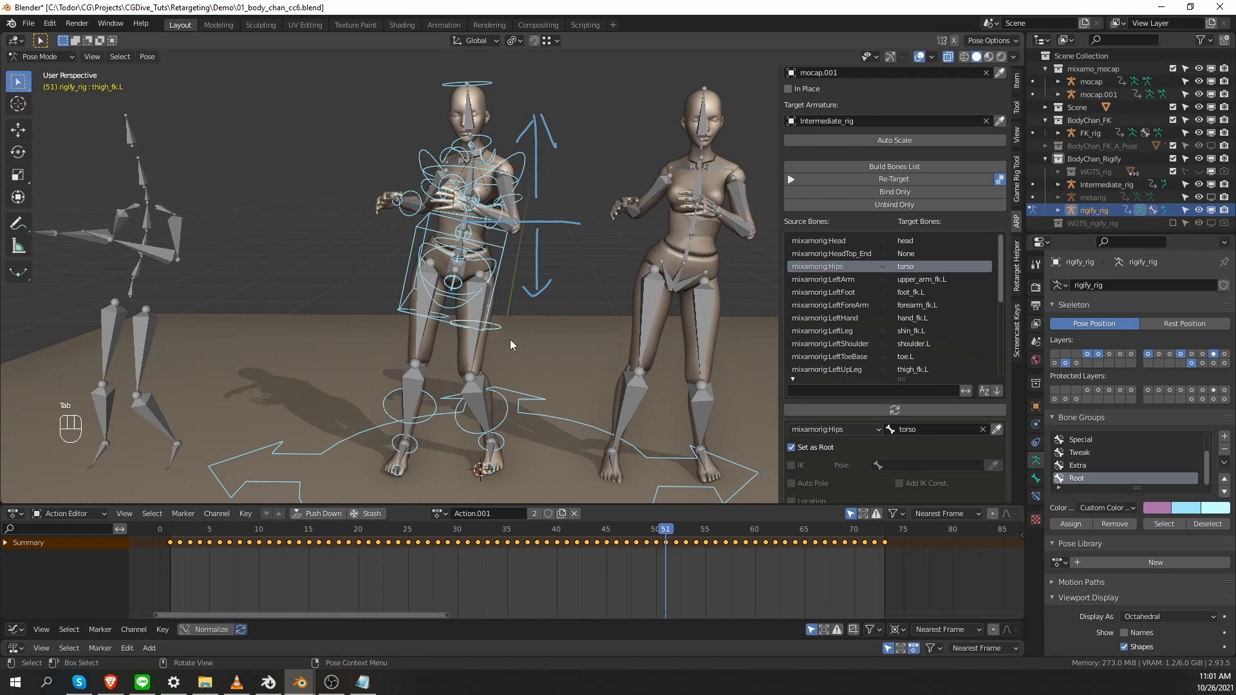
left_click(504, 342)
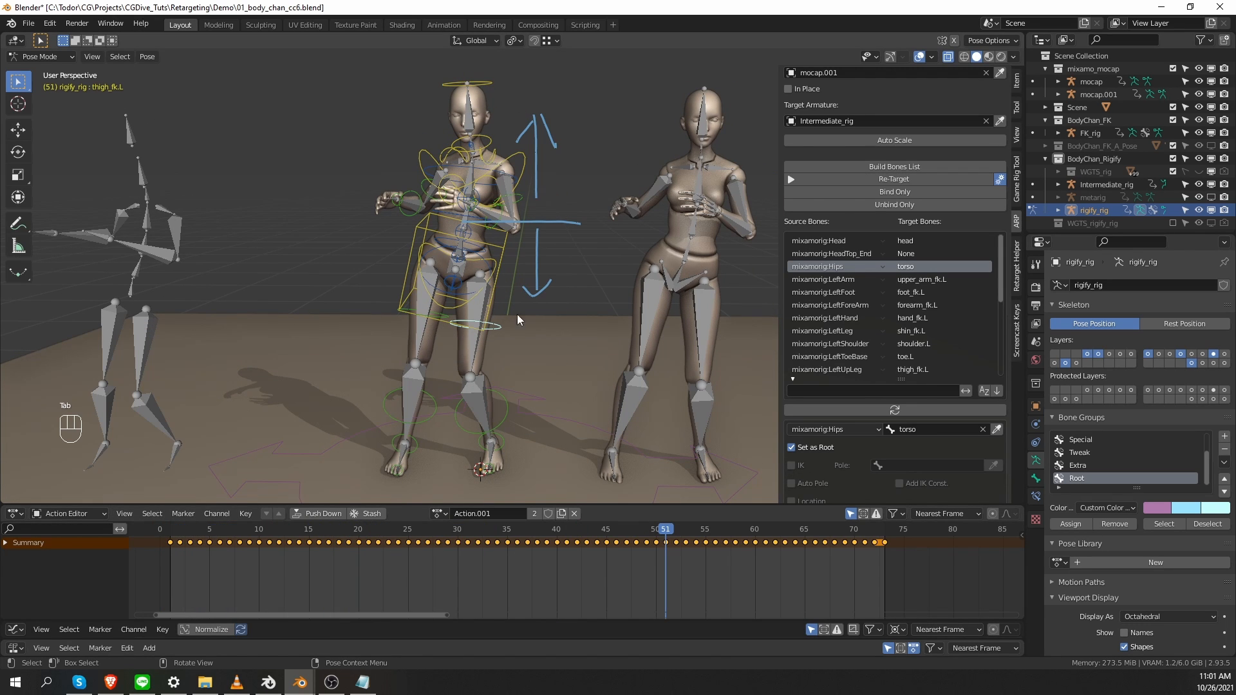
left_click(504, 386)
left_click_drag(153, 530, 736, 531)
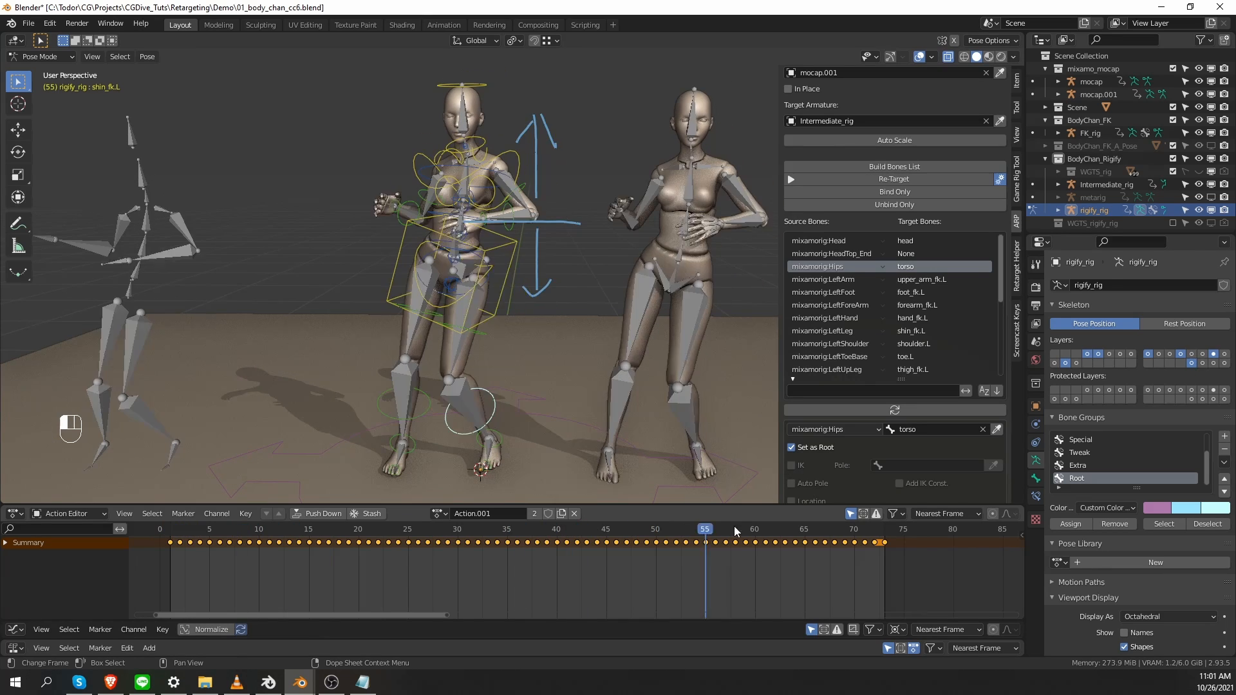
left_click(1036, 498)
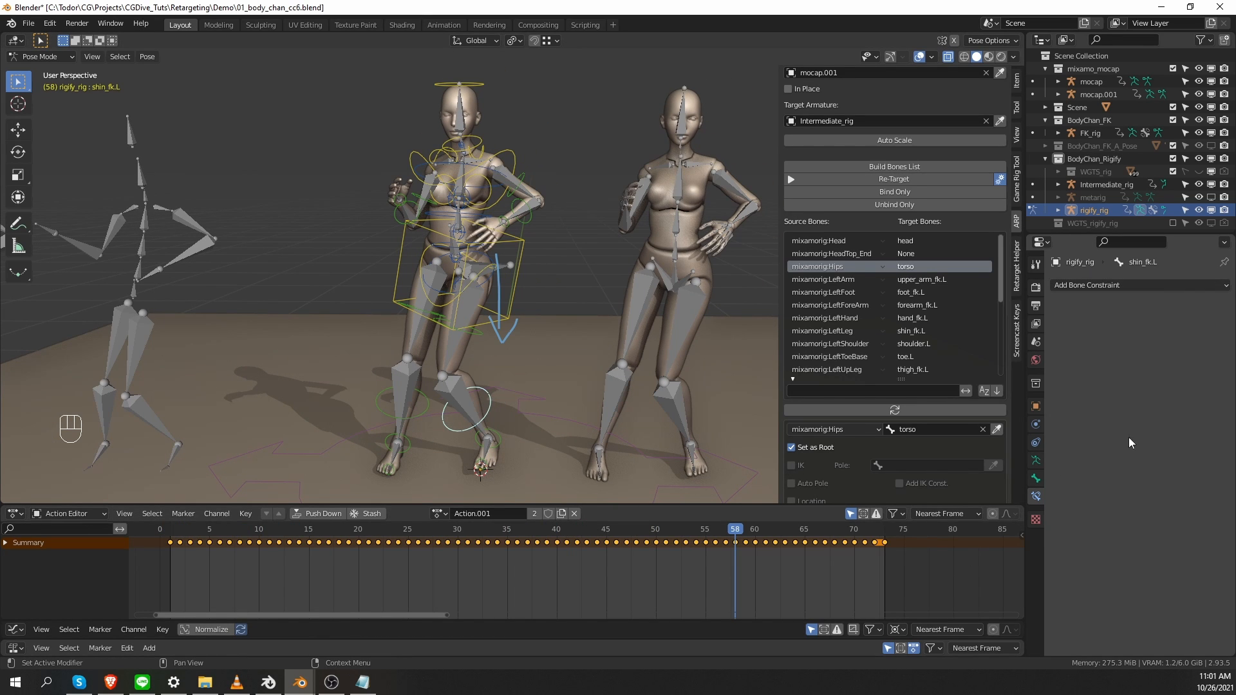
left_click(387, 444)
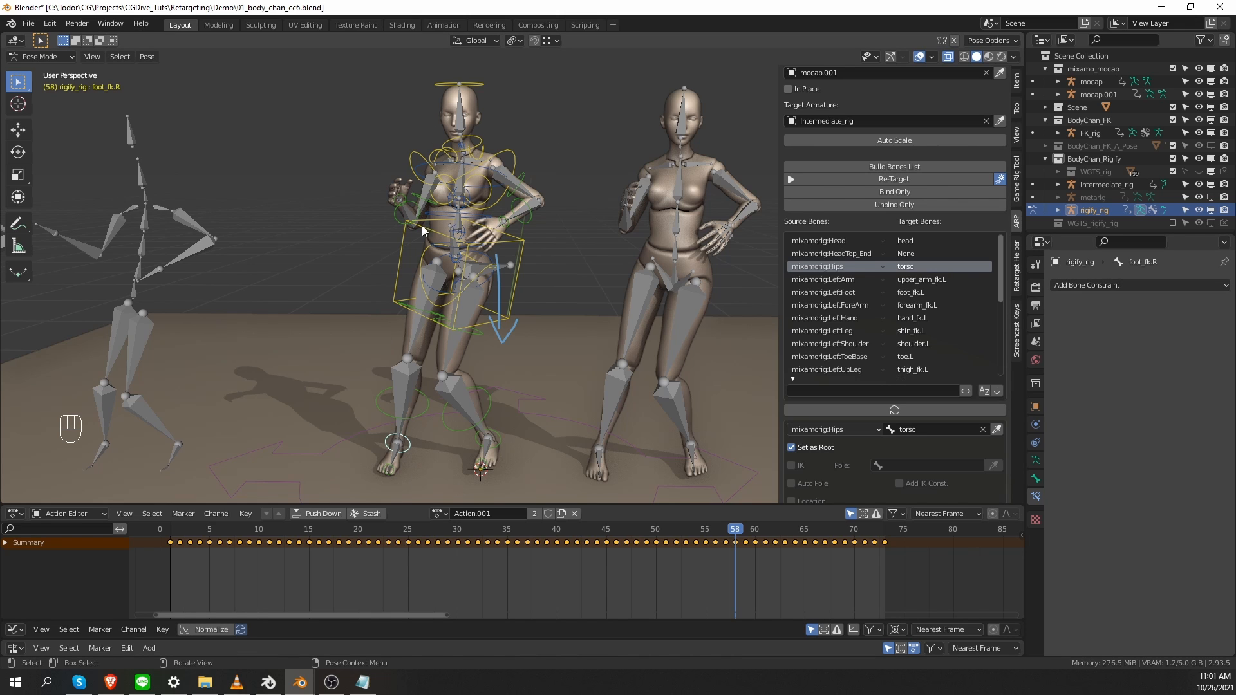
Step: Test-rotate the thigh_fk.R and thigh_fk.L bones of Intermediate_rig in Pose Mode and cancel both rotations
key("Tab")
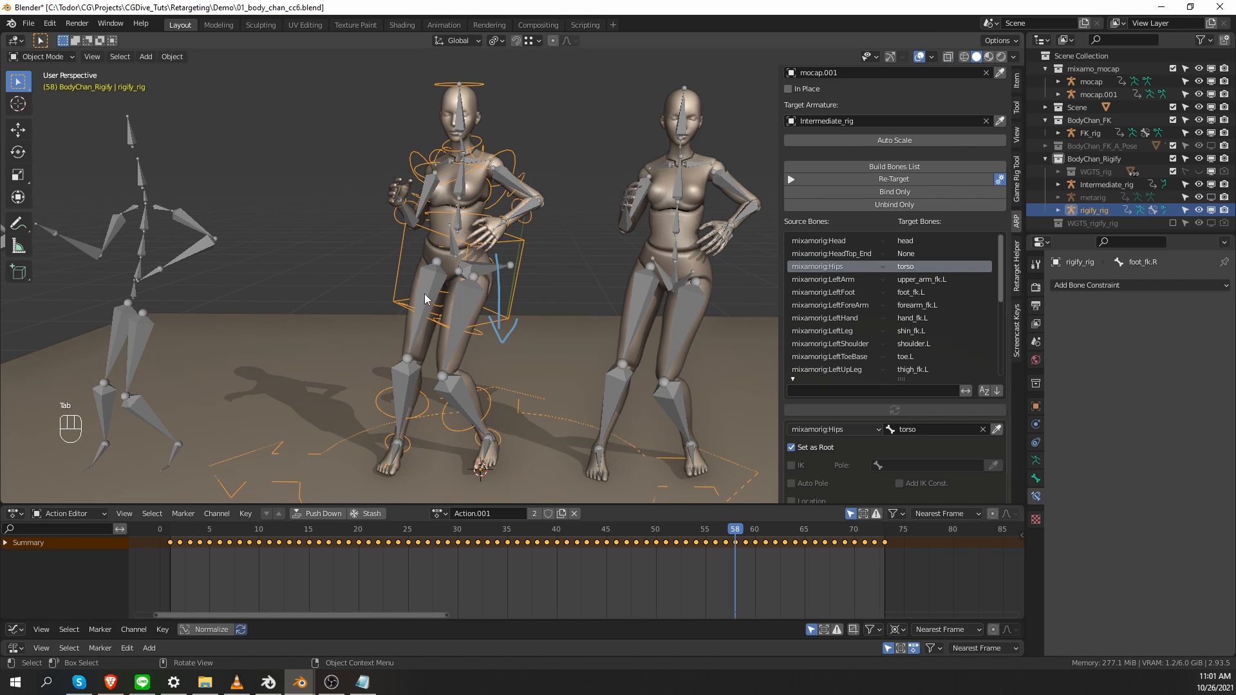
left_click(427, 275)
key("Tab")
left_click(426, 276)
key("r")
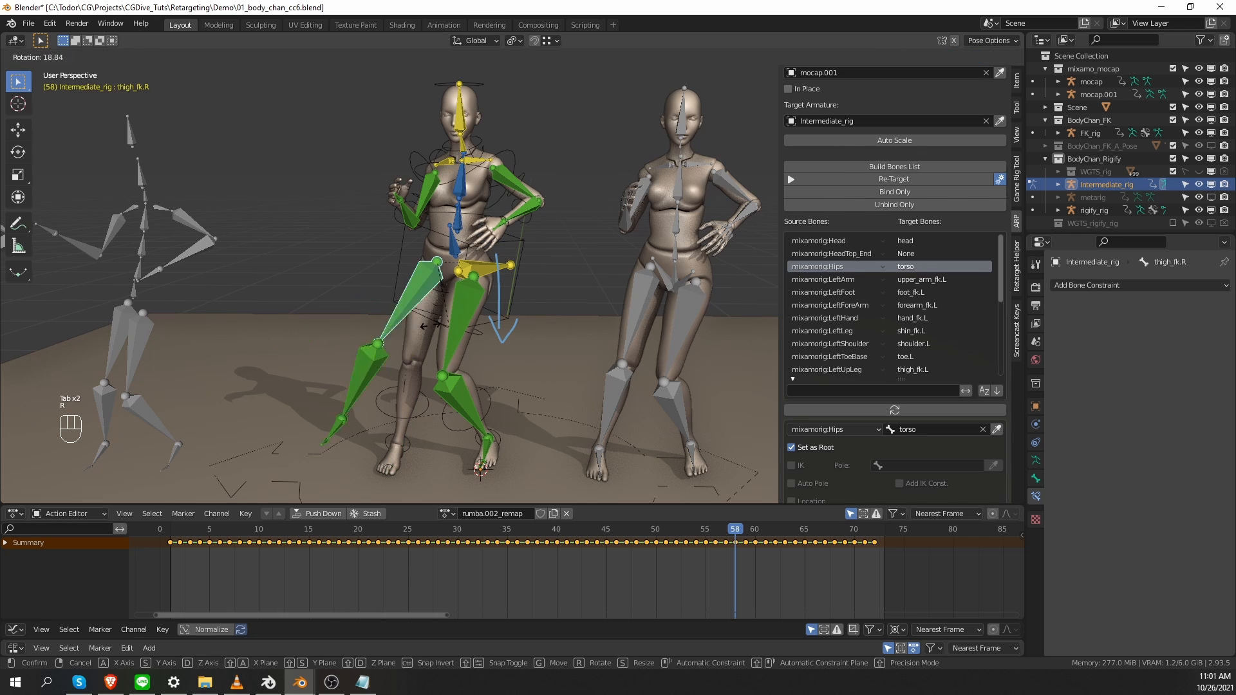
right_click(436, 347)
left_click(452, 332)
key("r")
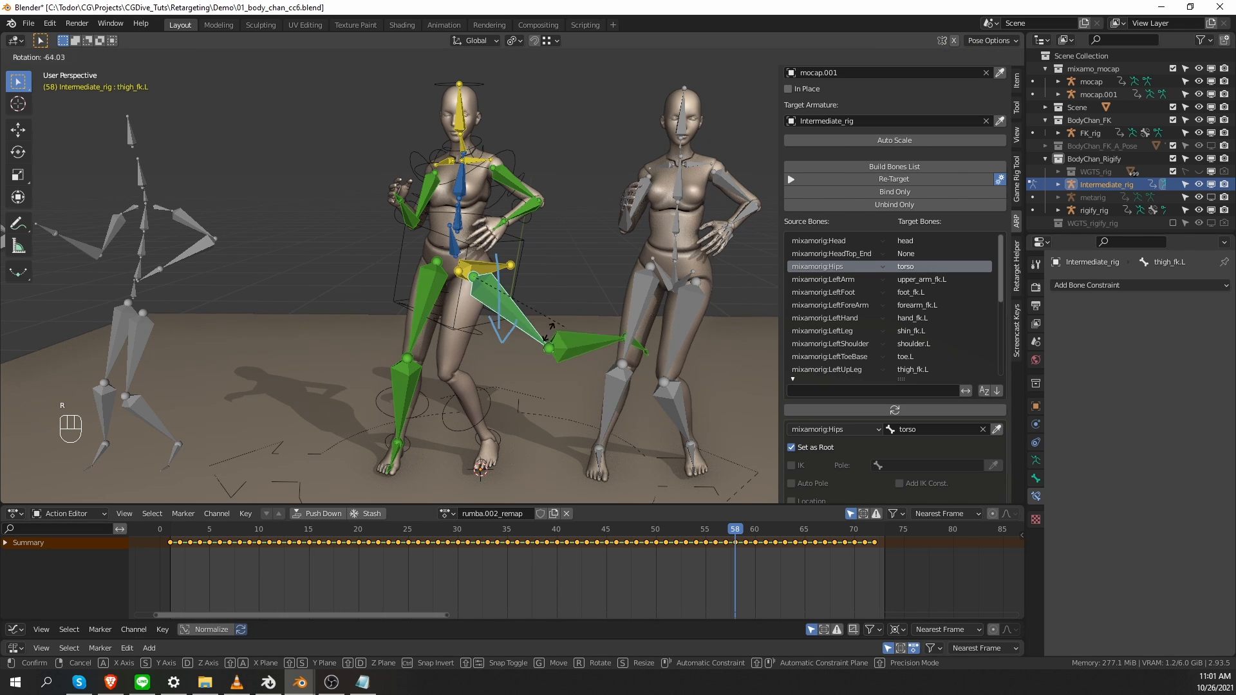
right_click(418, 352)
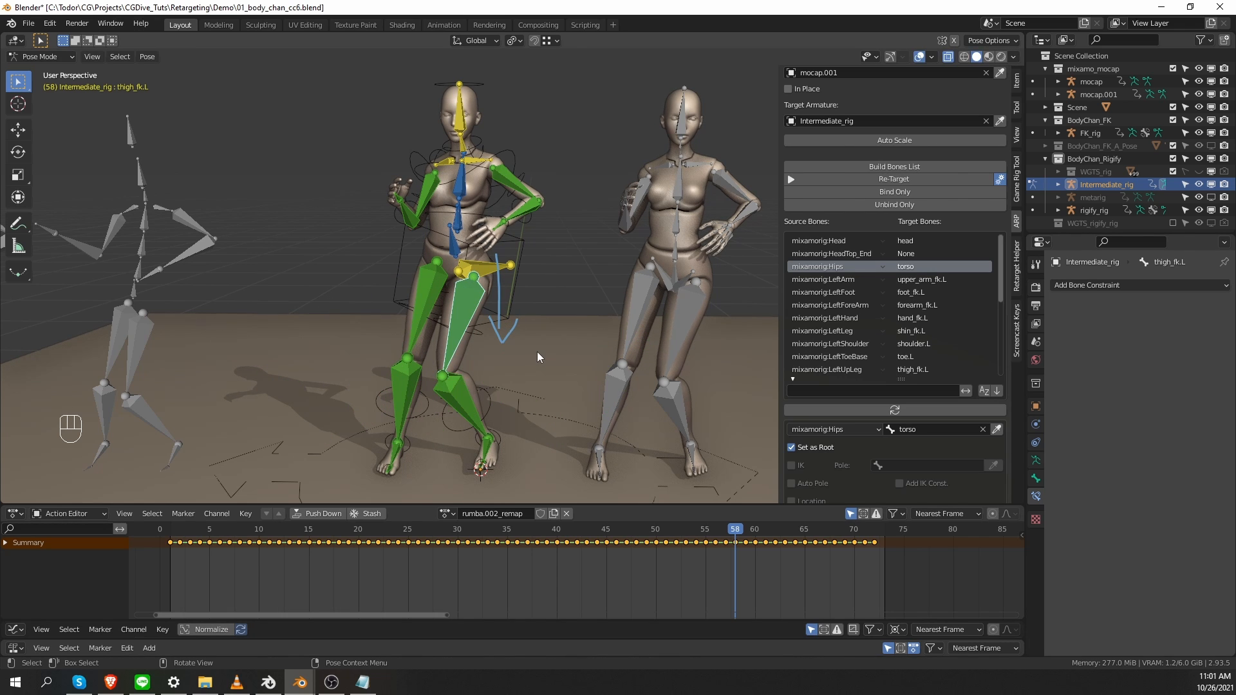
Step: Return to Object Mode and delete Intermediate_rig
key("Tab")
key("x")
left_click(418, 349)
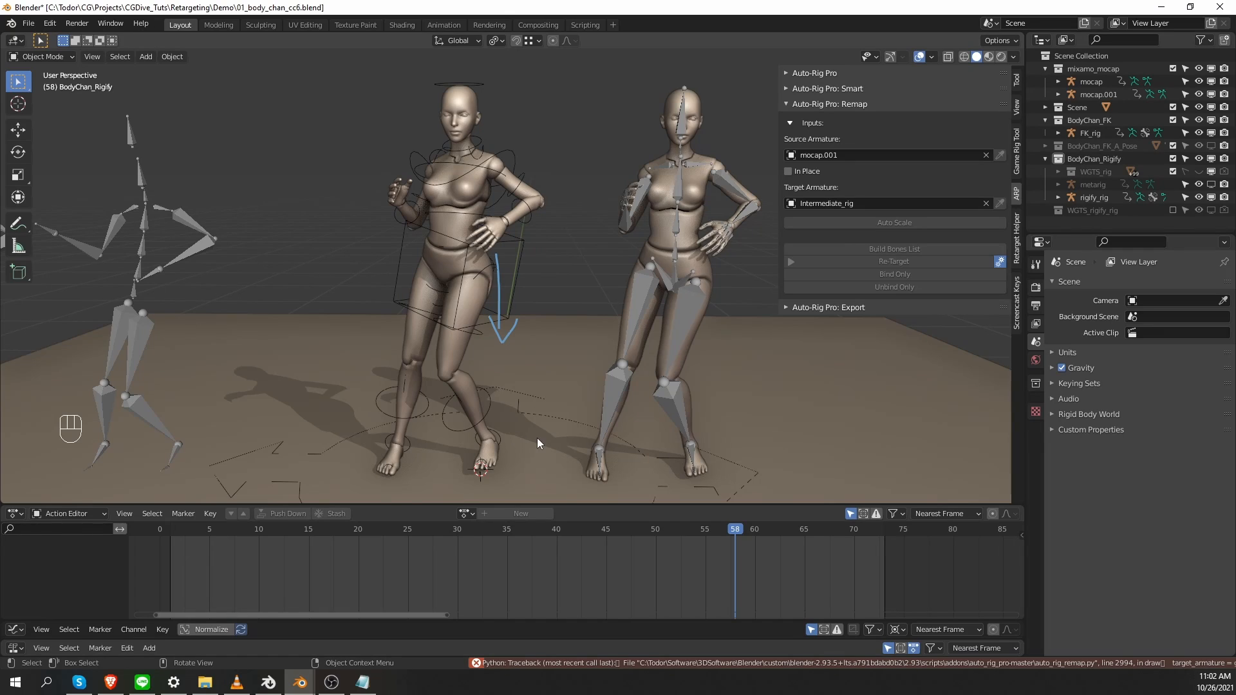
Step: Hide the viewport overlays and play the animation to compare the retargeted motion of both characters
key("shift+alt+z")
key("shift+space")
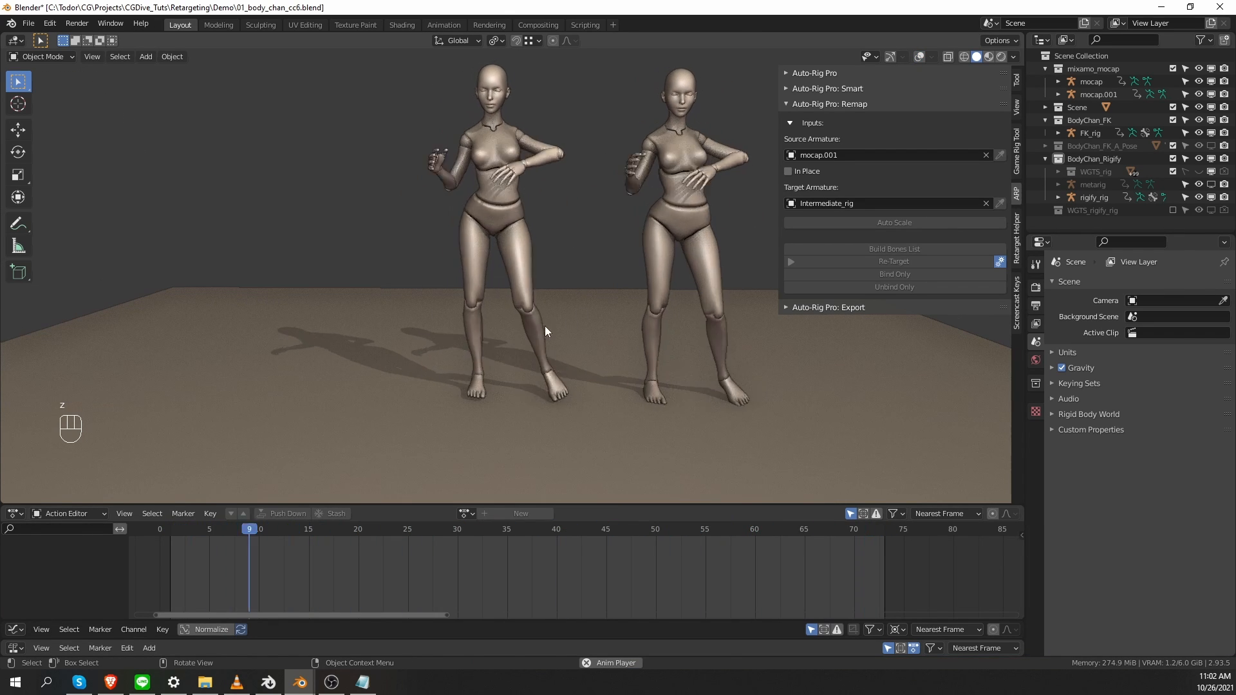
middle_click_drag(544, 326, 518, 132)
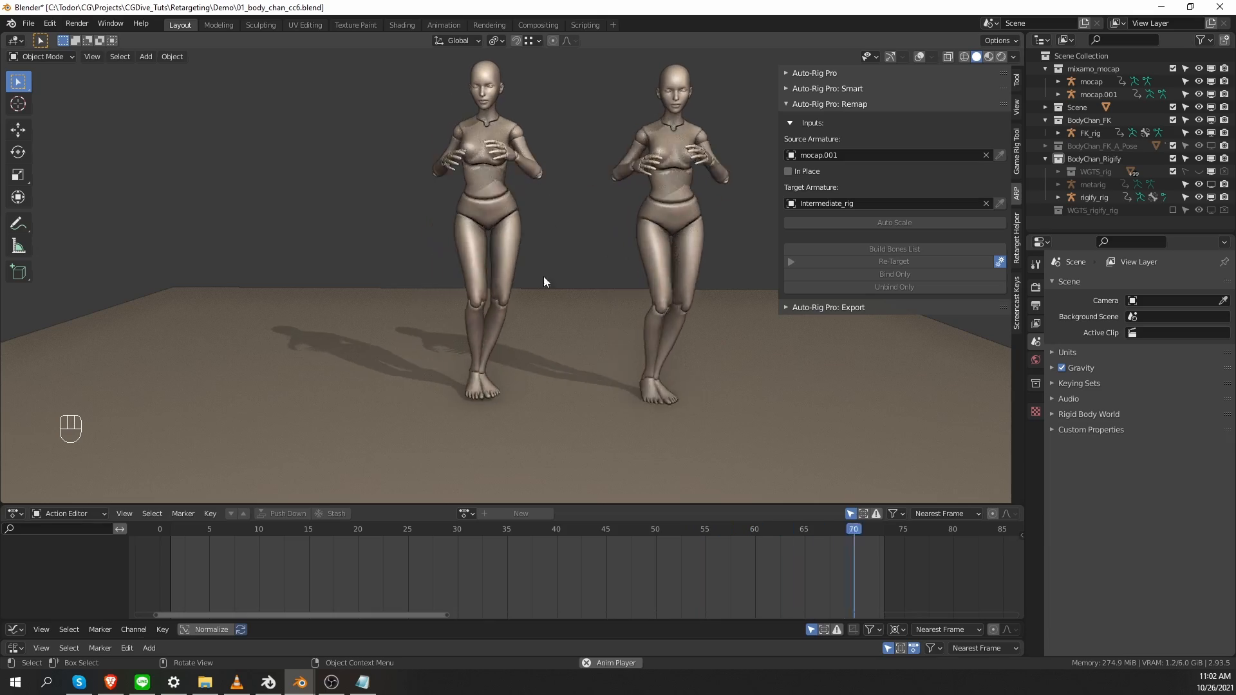
key("shift+space")
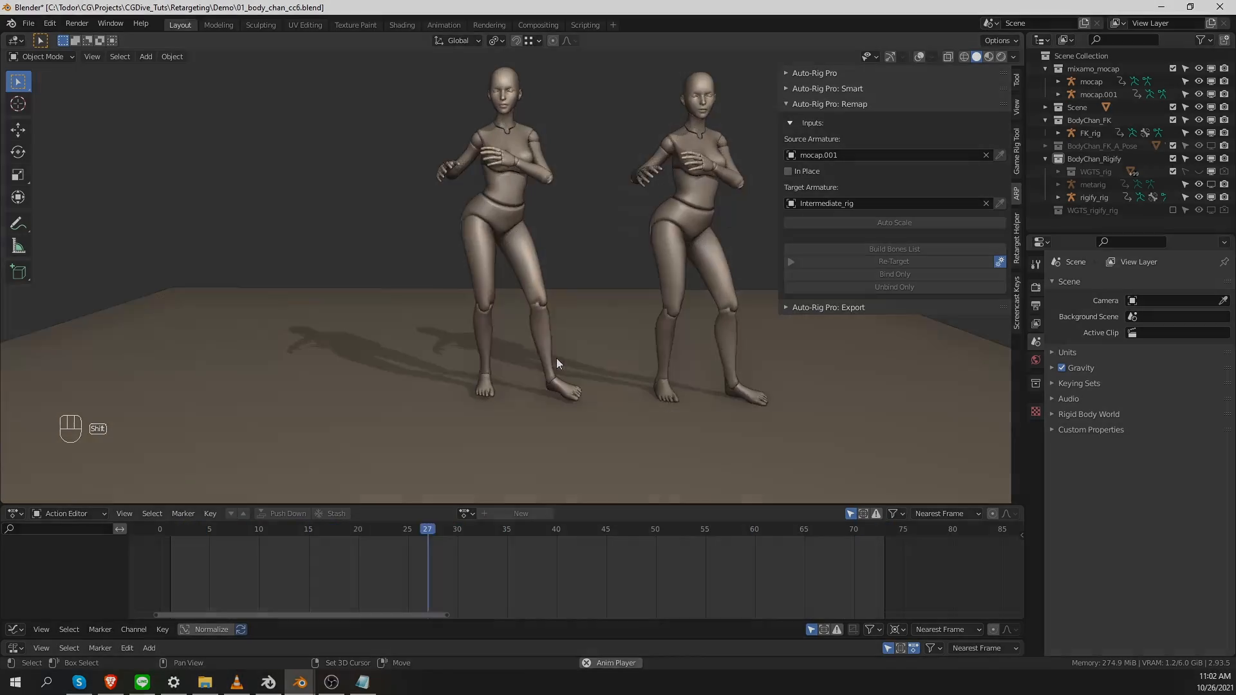
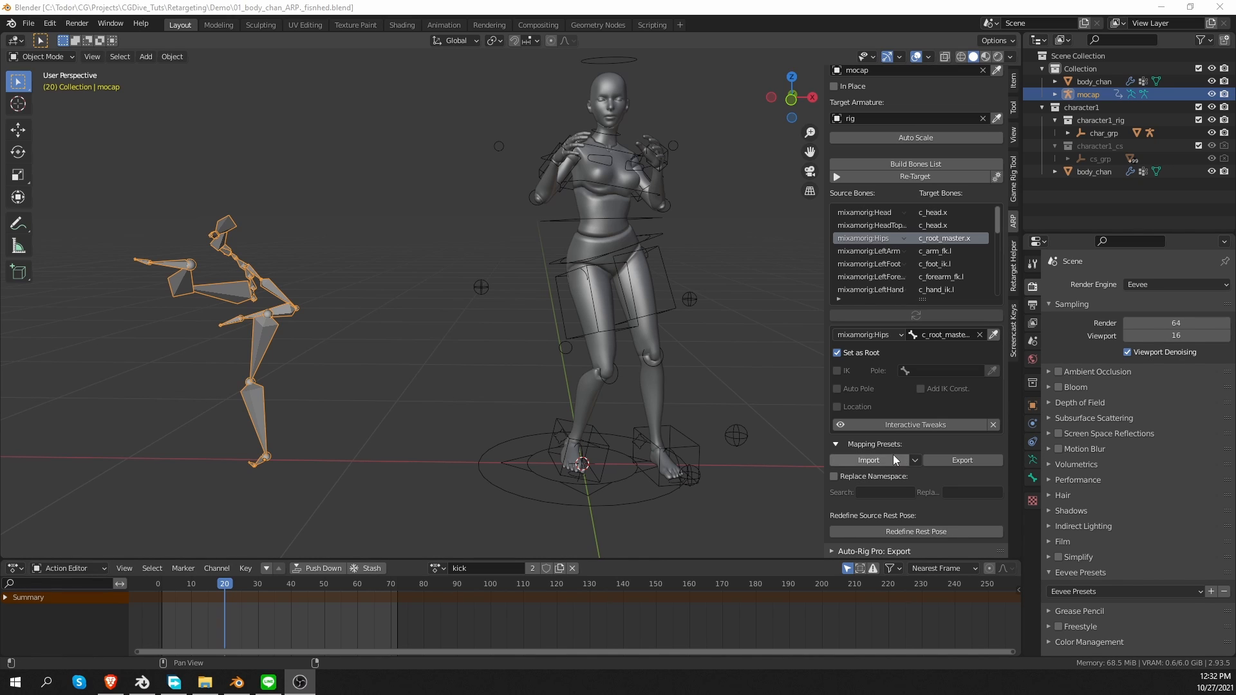
Step: Put the Auto-Rig Pro rig into Pose Mode and reset all of its controls to the default pose
left_click(914, 460)
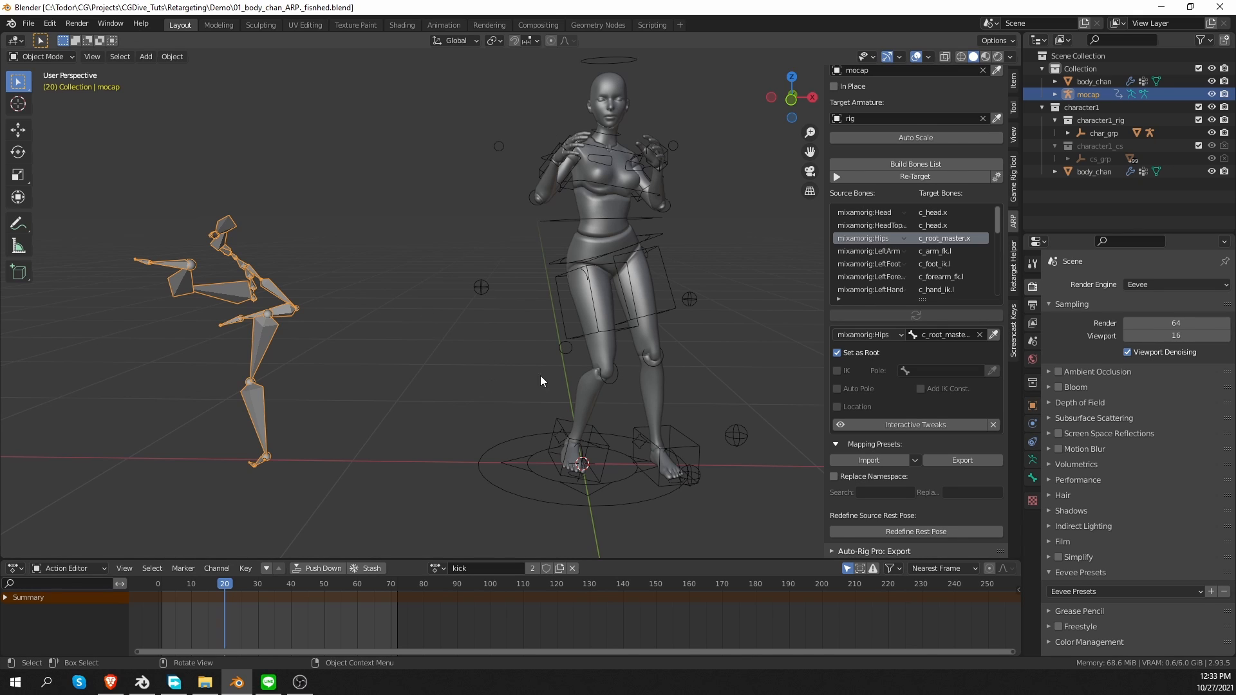
left_click(668, 266)
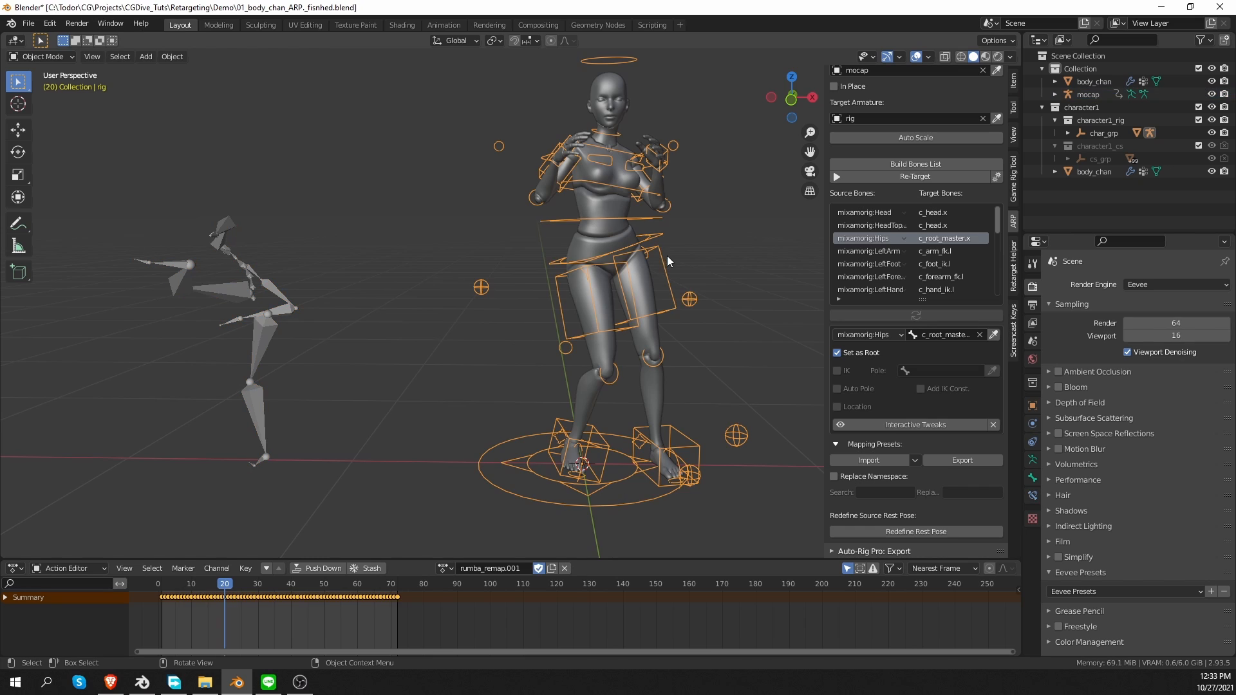
key("Tab")
left_click(669, 329)
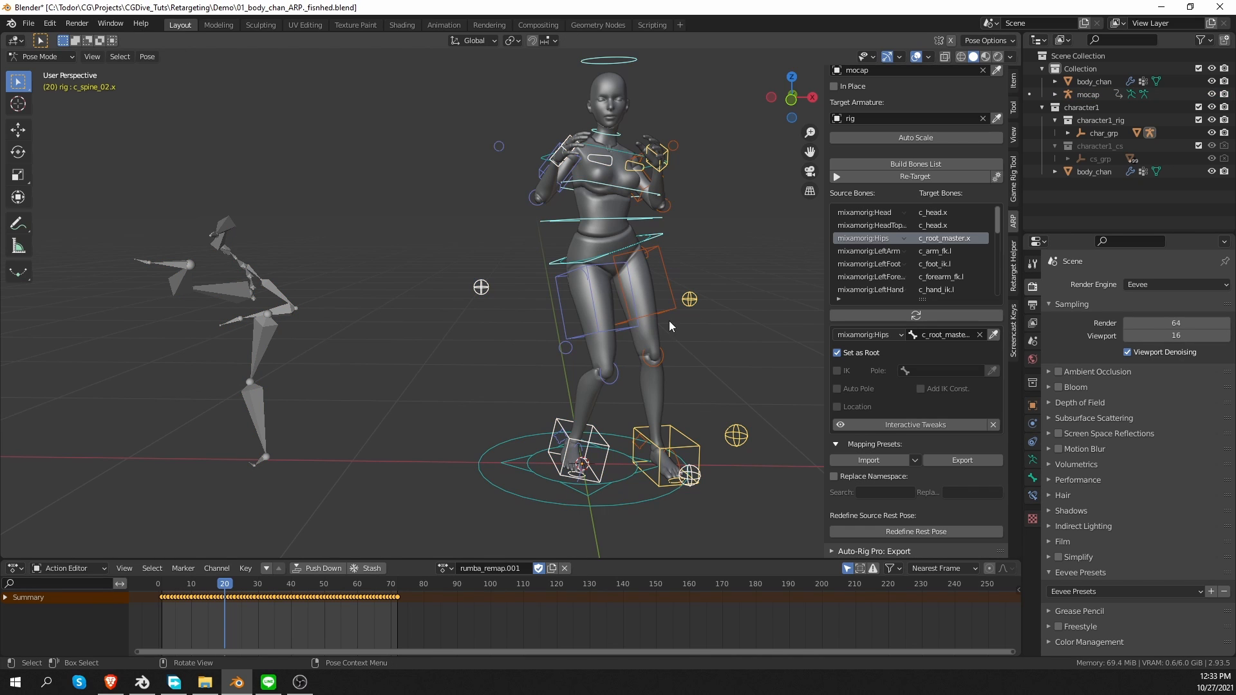
left_click(1015, 104)
left_click(911, 145)
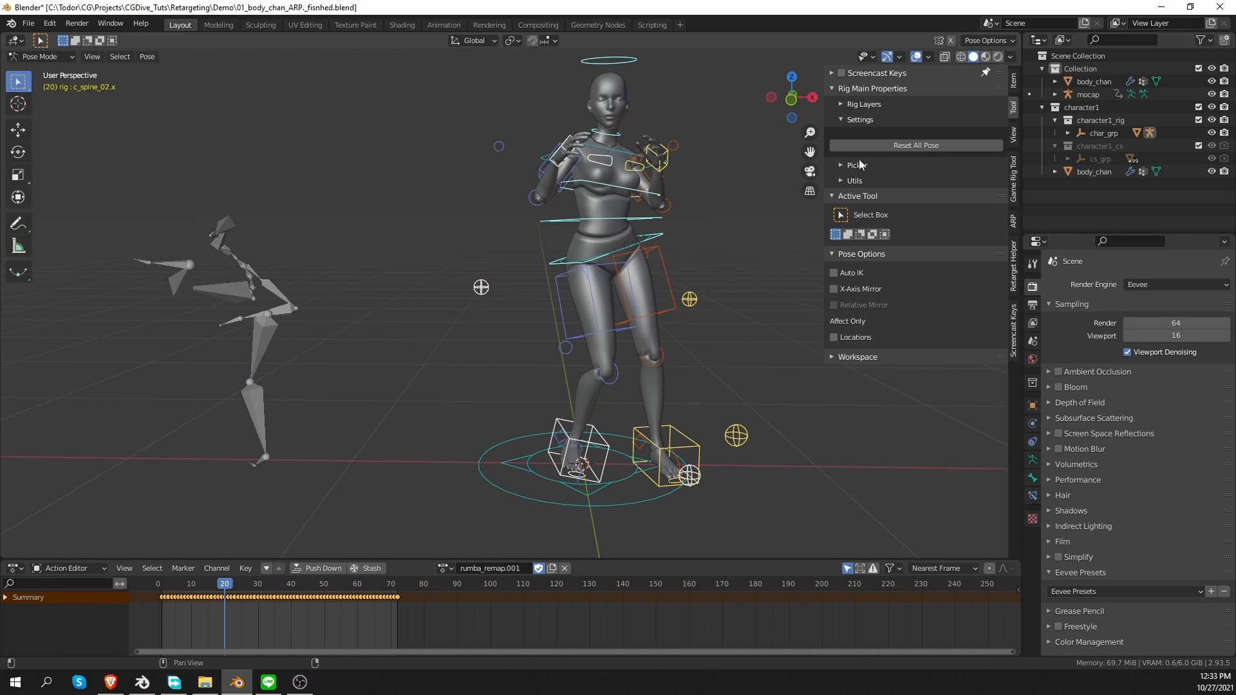
left_click(923, 146)
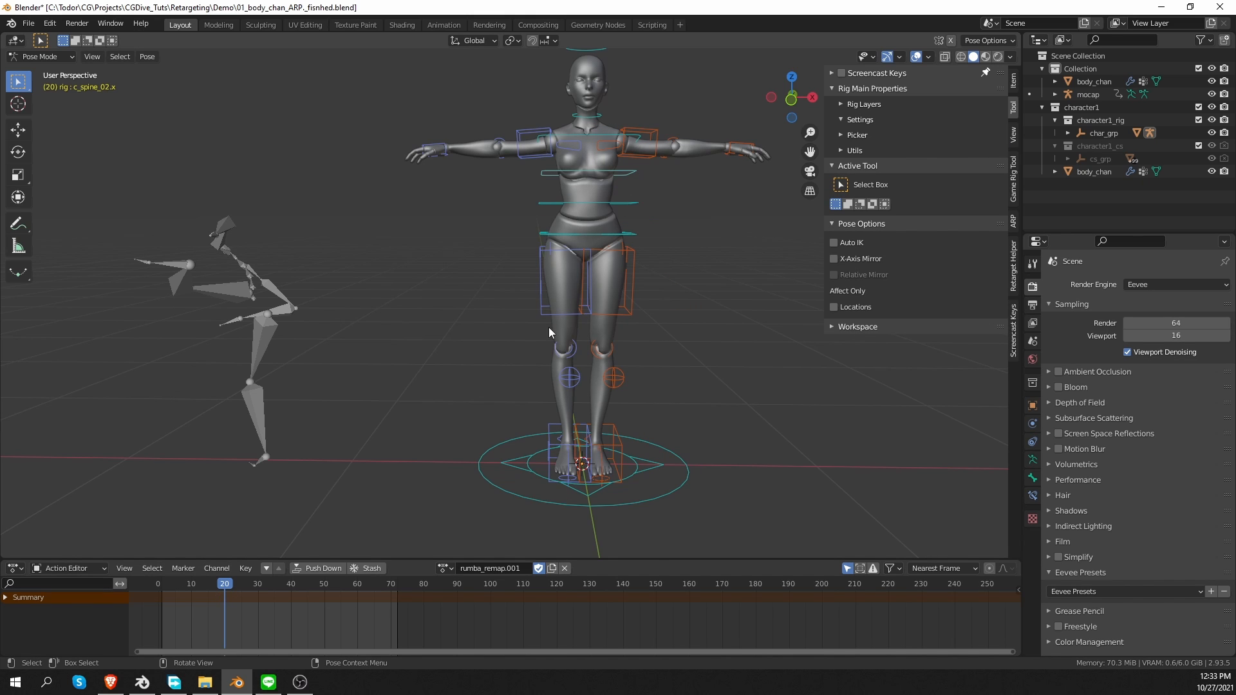
Step: Test-move the c_foot_ik.l and c_hand_ik.l controls of rig, cancel both moves and return to Object Mode
left_click(619, 445)
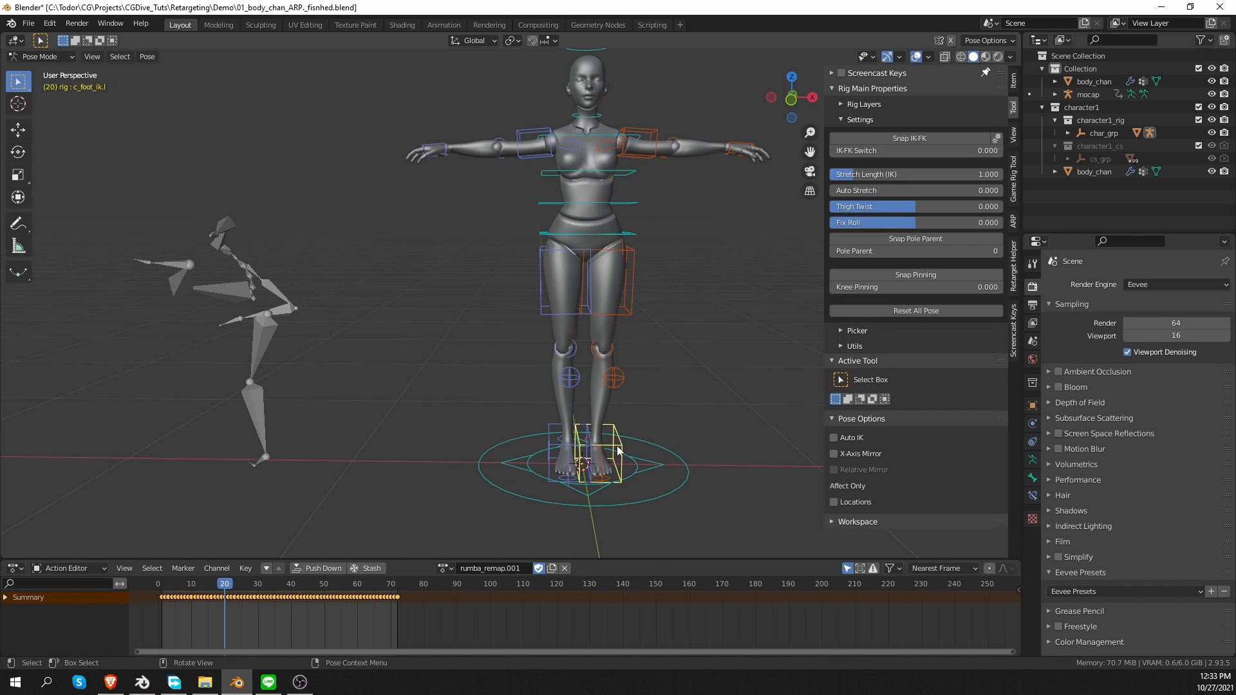
key("g")
right_click(650, 377)
left_click(753, 143)
key("g")
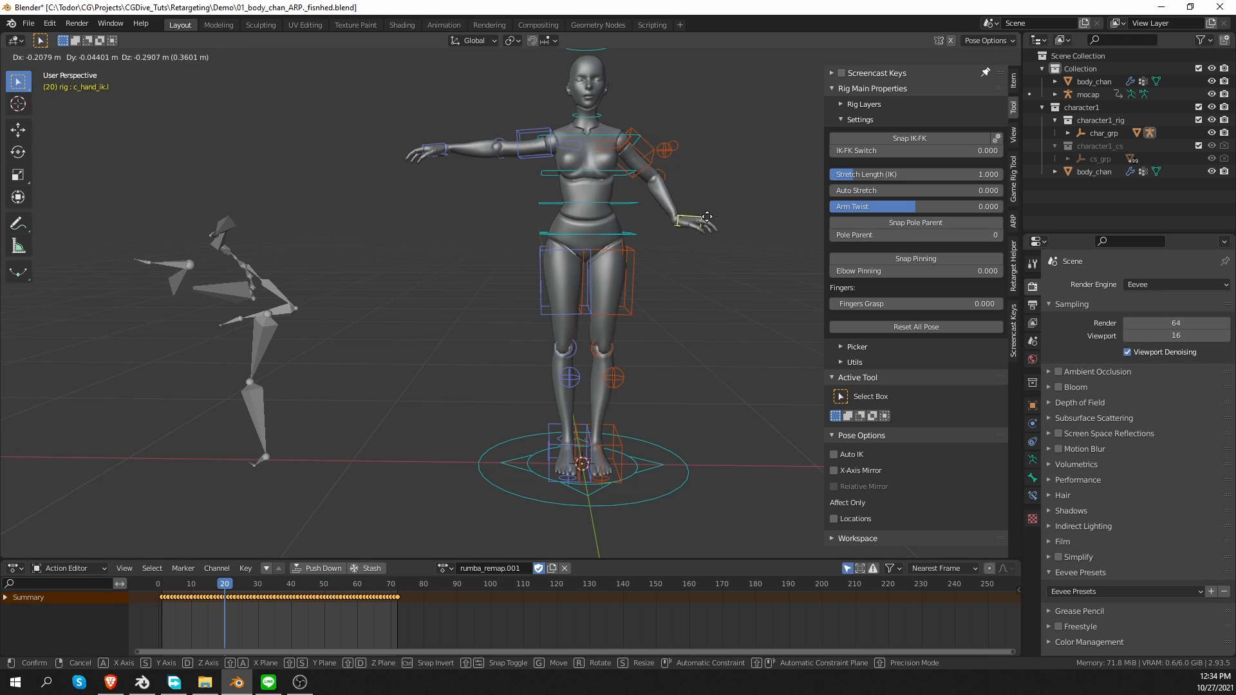
right_click(718, 199)
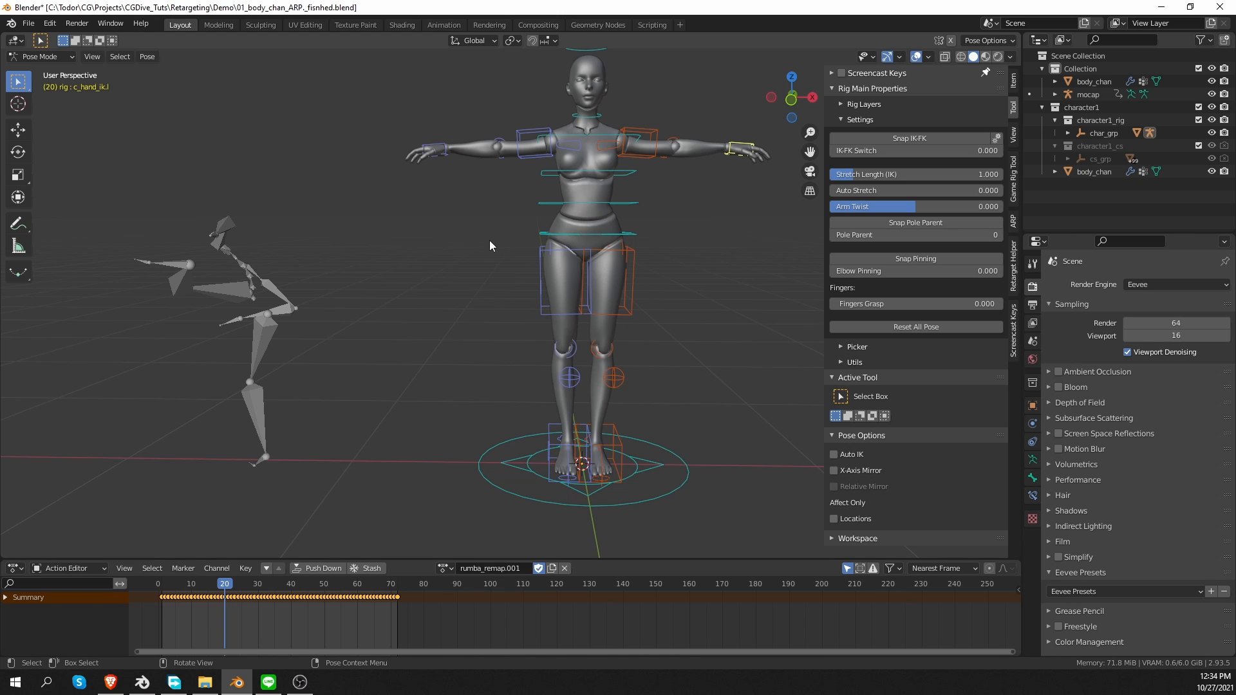
key("ctrl+Tab")
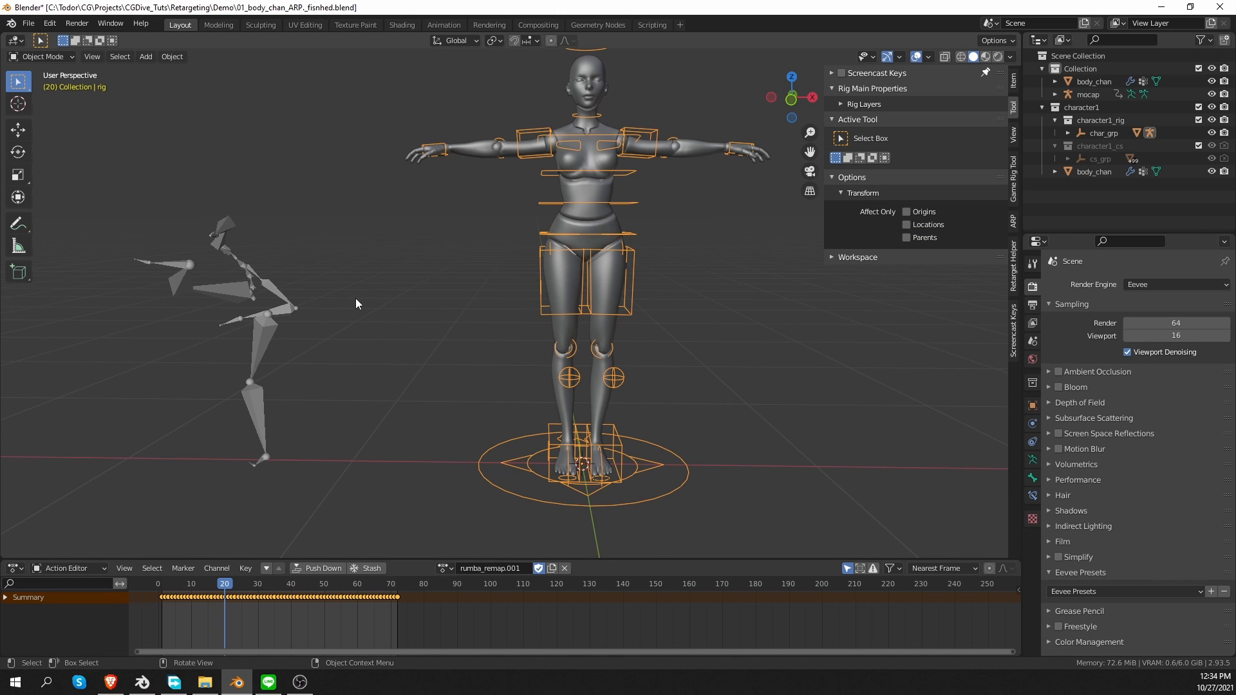
Step: Delete the mocap armature standing beside the character
middle_click_drag(298, 322, 252, 378)
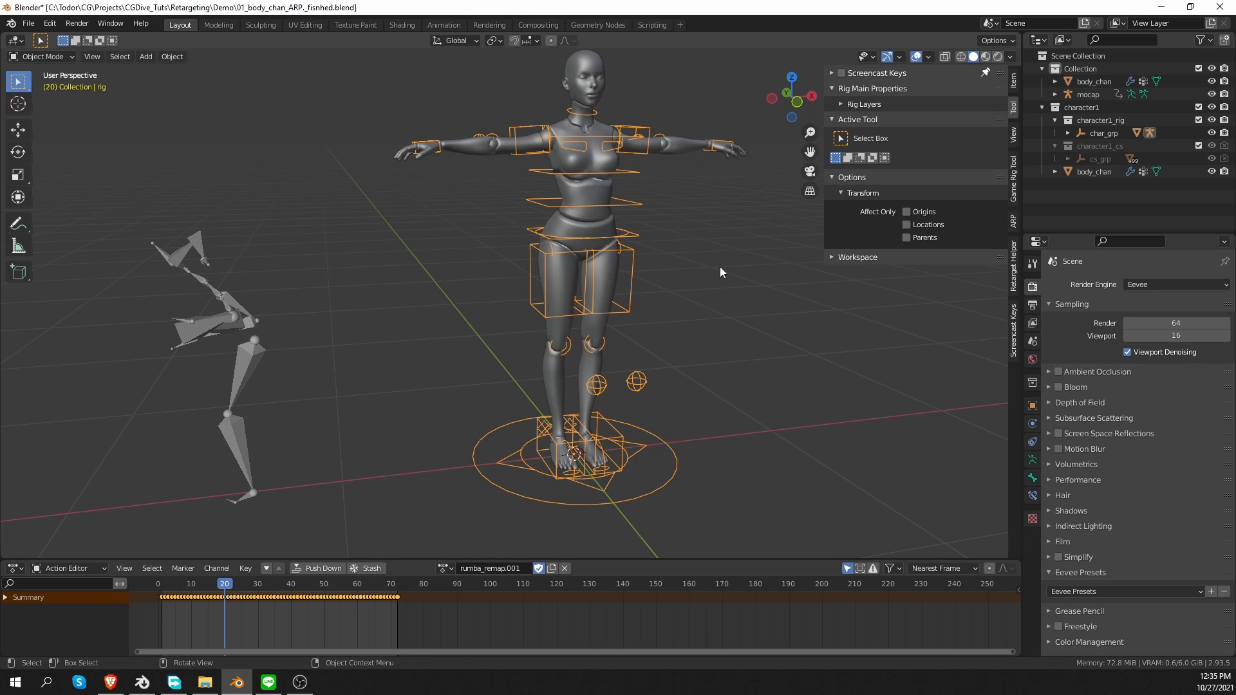
left_click(235, 298)
middle_click_drag(238, 300, 269, 293)
key("x")
left_click(269, 296)
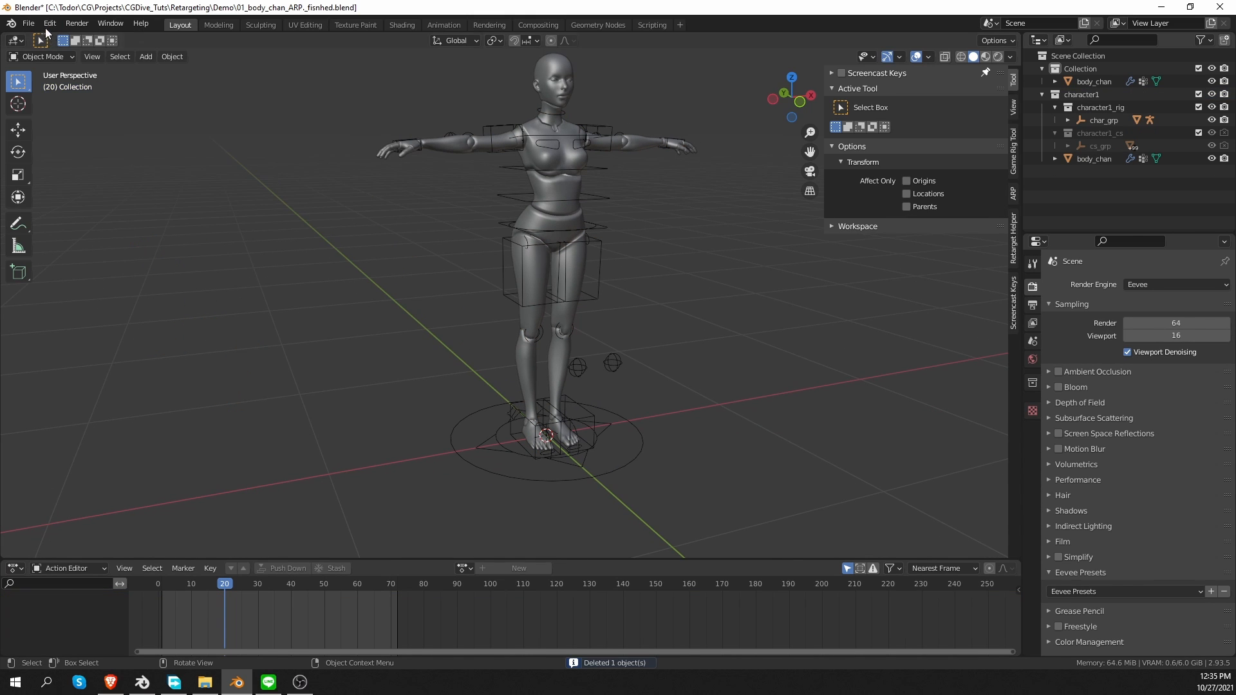
Step: Import MCP_Taunt02.fbx from the MocapUTD folder as FBX with Automatic Bone Orientation enabled
left_click(28, 23)
mouse_move(123, 197)
left_click(231, 287)
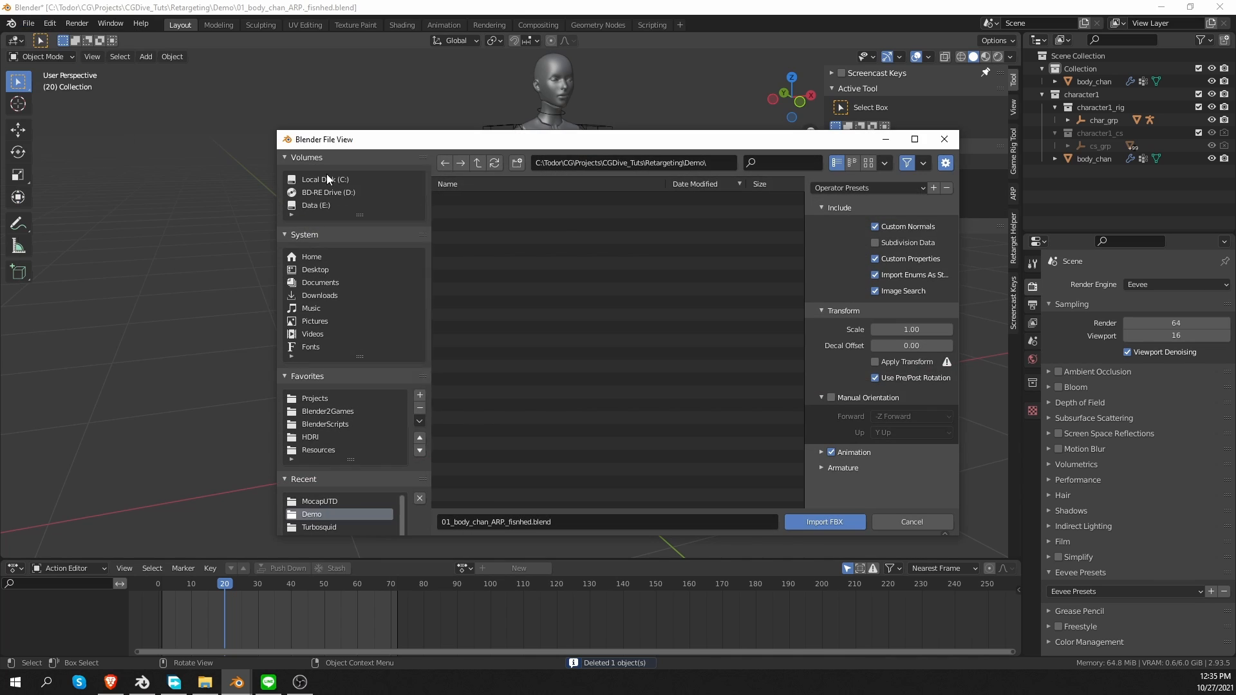
left_click(335, 501)
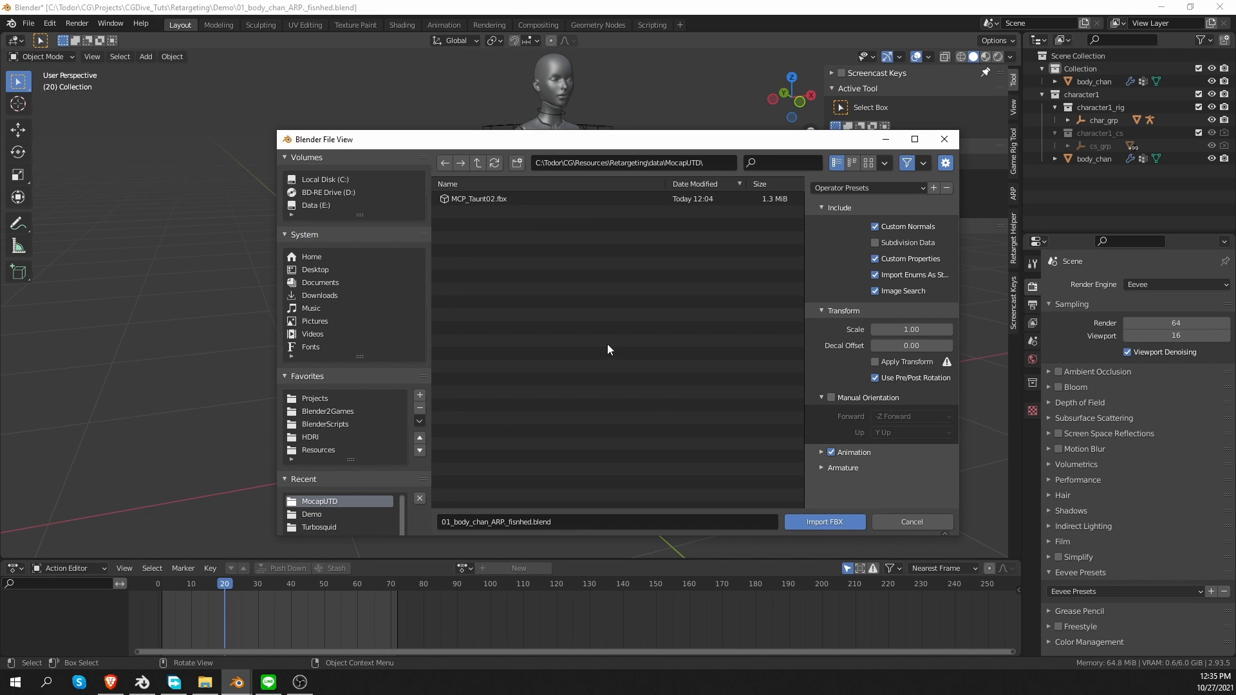
left_click(504, 196)
left_click(867, 465)
scroll(875, 460, "down", 2)
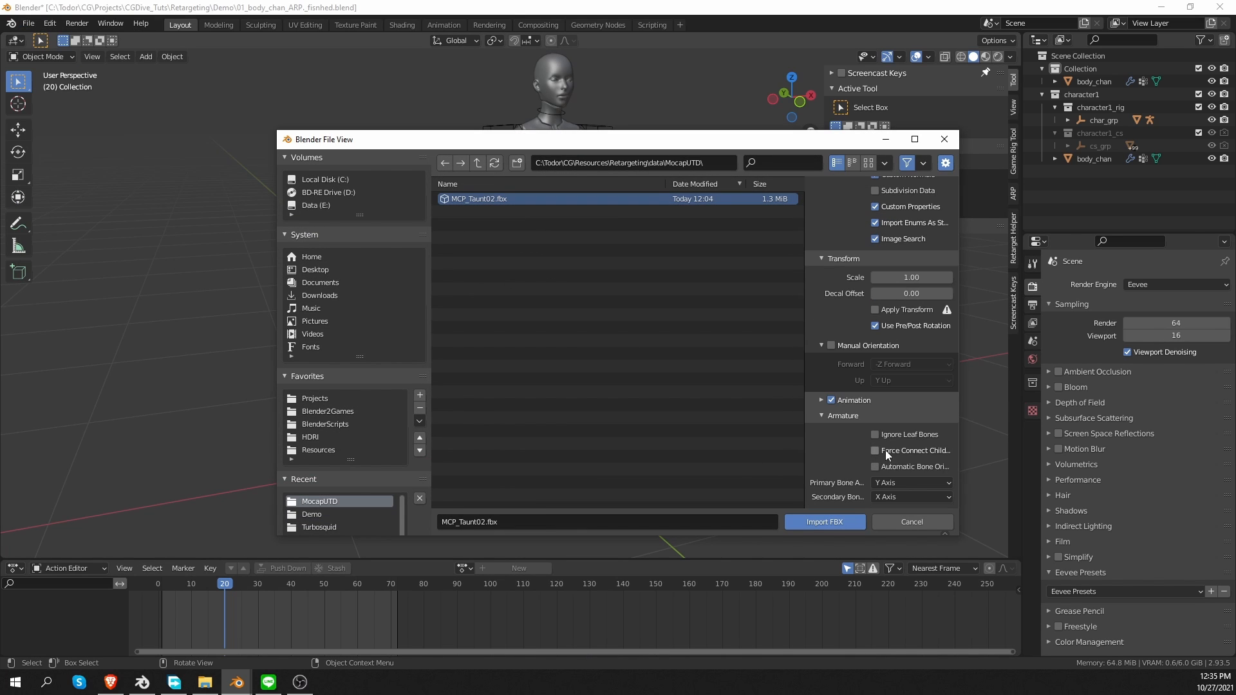
left_click(908, 469)
left_click(841, 519)
Step: Move the imported armature along the X axis so it stands beside the character
key("g")
key("x")
left_click(385, 355)
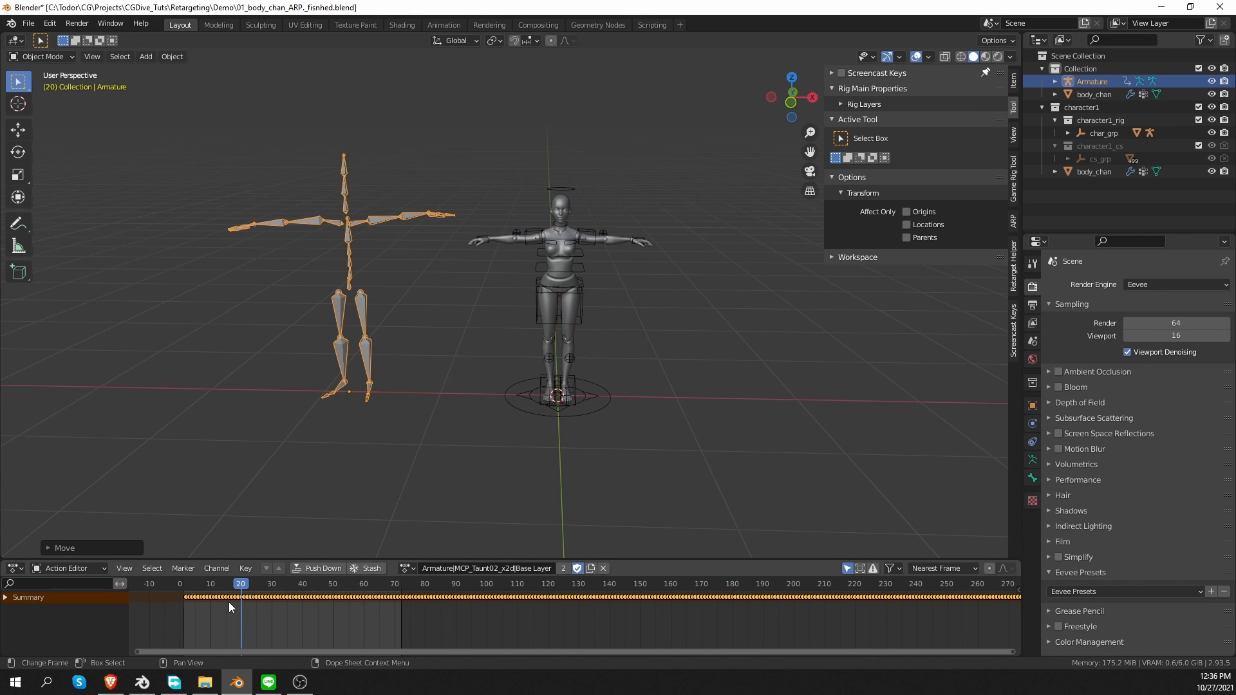
Step: Scrub through the imported action and delete its keyframes after about frame 1639
scroll(346, 604, "down", 7)
key("Home")
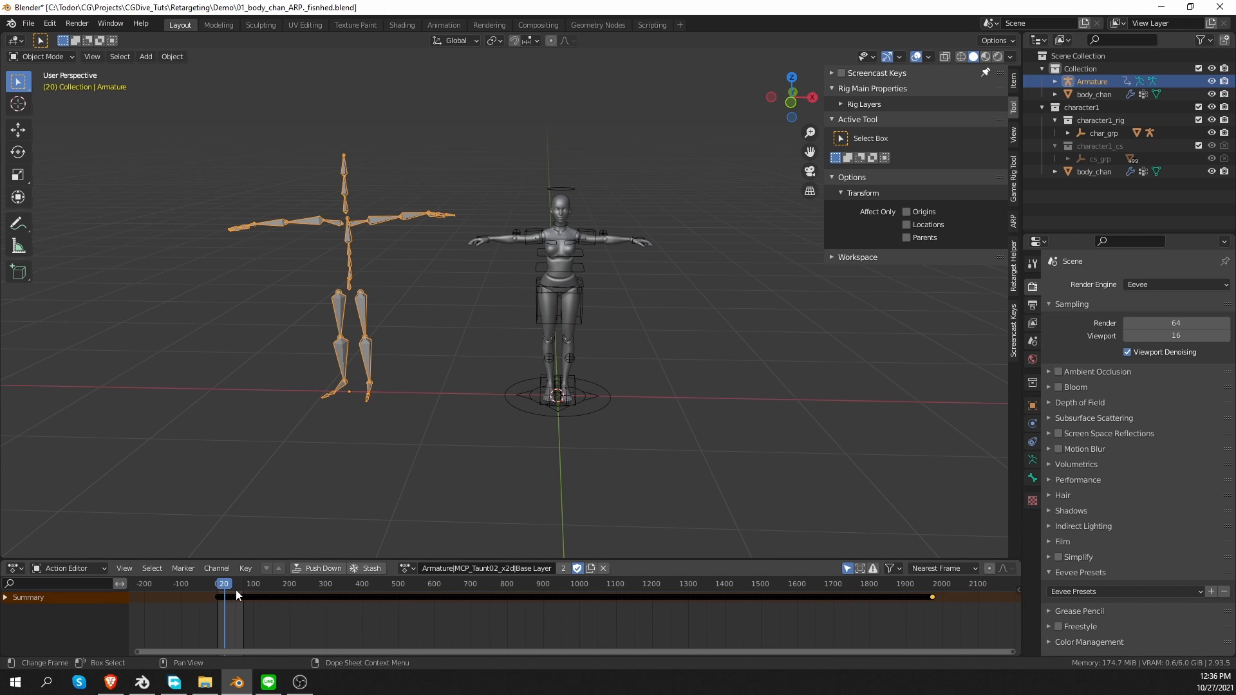
left_click_drag(235, 589, 832, 623)
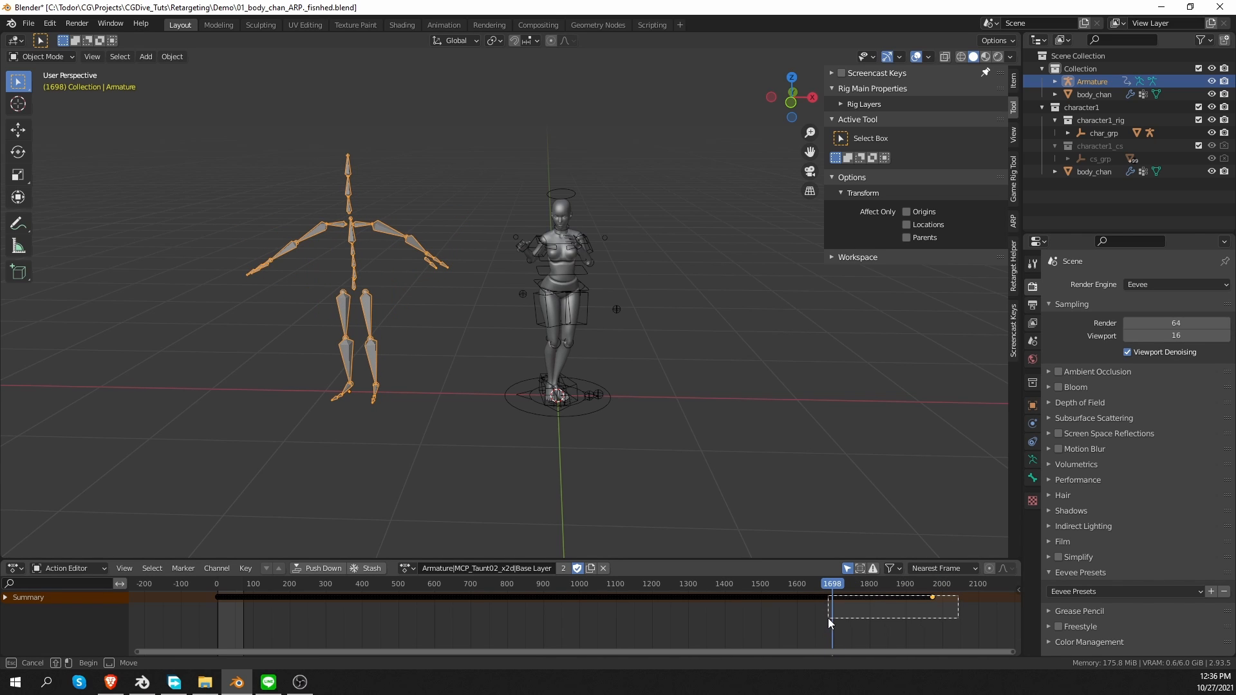
left_click(811, 599)
key("Delete")
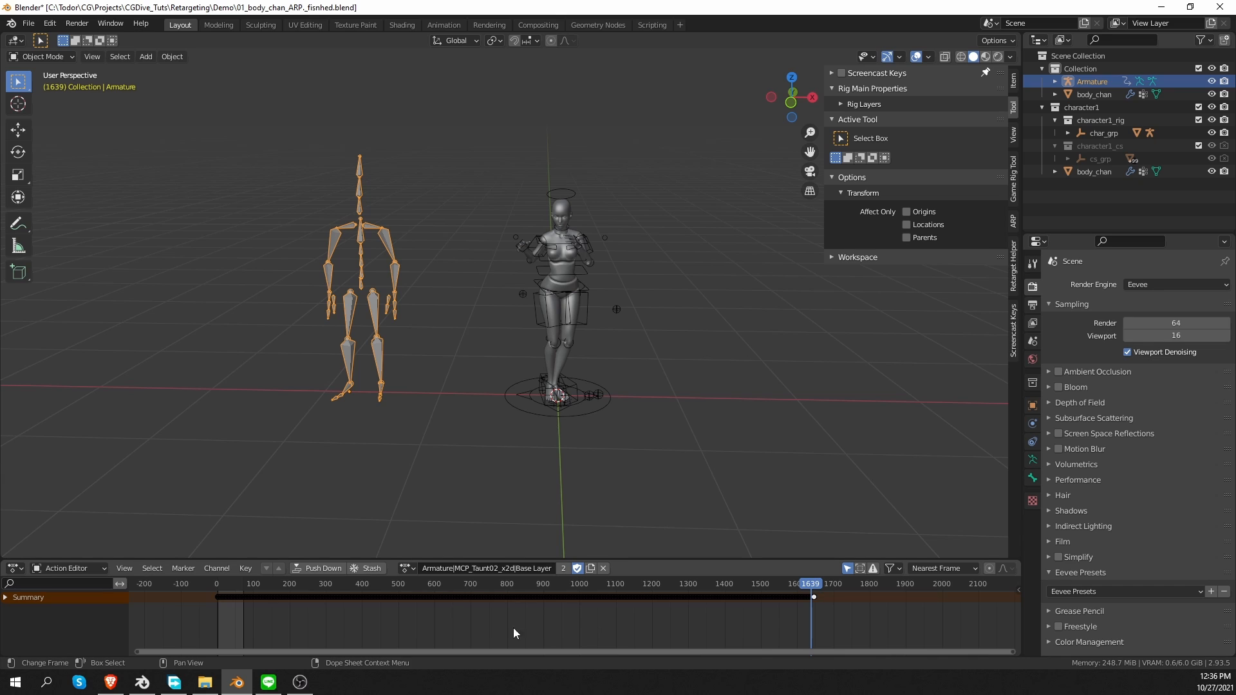
Step: Delete the keyframes at the start of the action, up to about frame 219
left_click(214, 588)
left_click_drag(211, 590, 297, 586)
left_click_drag(200, 616, 296, 589)
key("Delete")
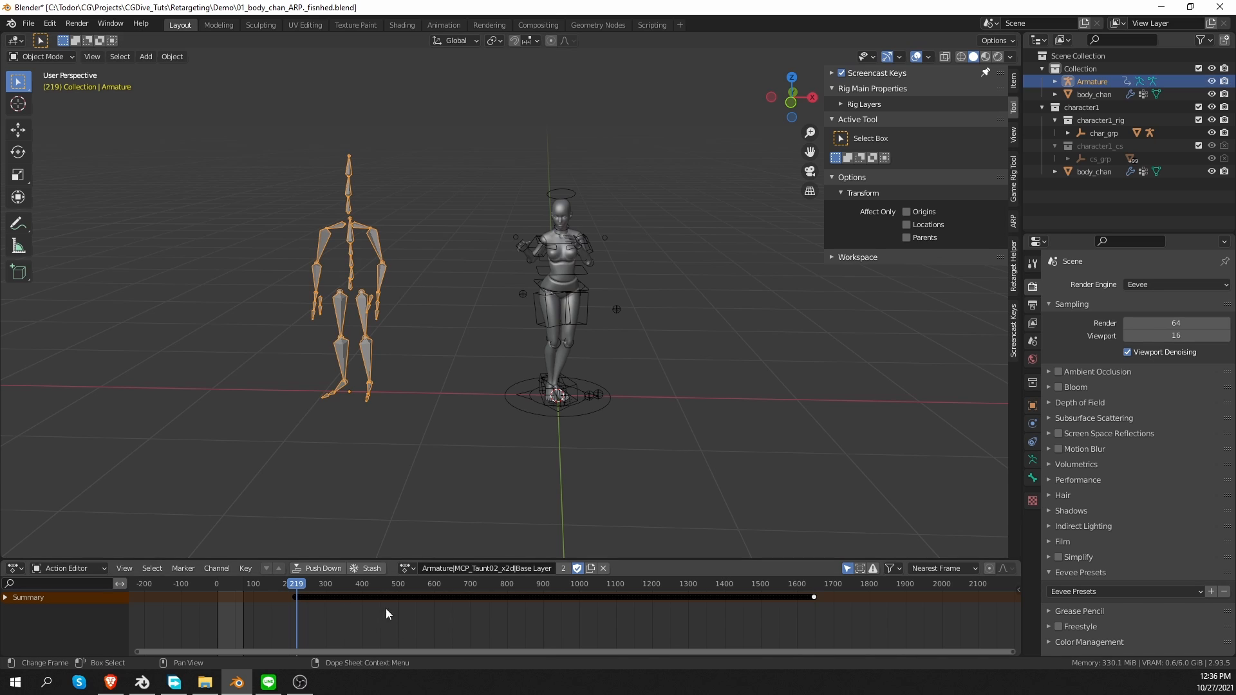
Step: Shift all remaining keyframes about 208 frames earlier, so the action begins at the start of the frame range
key("a")
key("g")
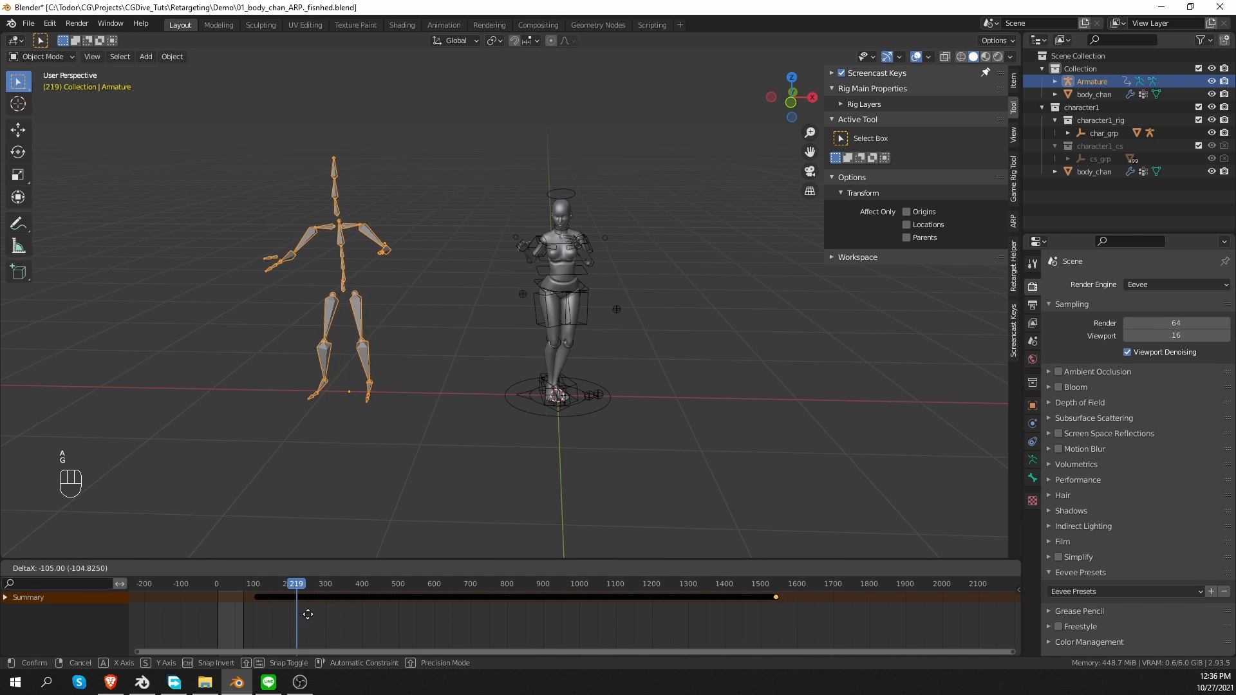
left_click(283, 614)
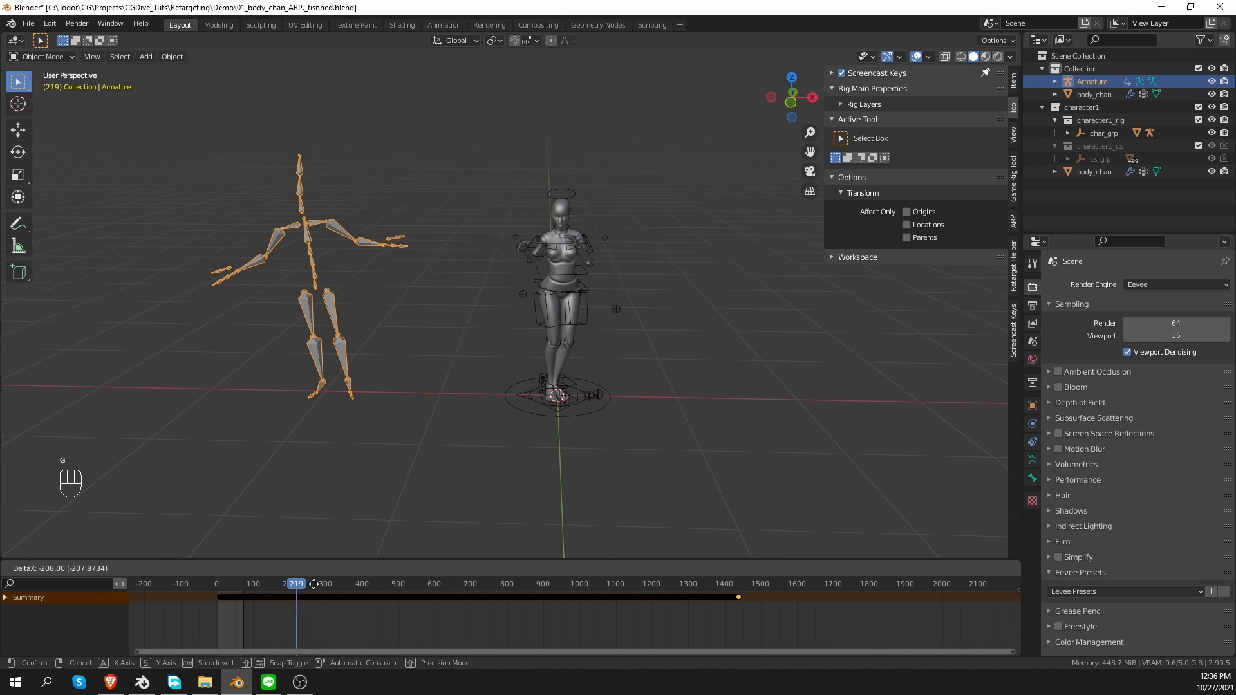
Step: Change the Action Editor to a Timeline, set the playback end frame to 1450 and go to frame 10
left_click_drag(313, 583, 702, 586)
left_click(26, 569)
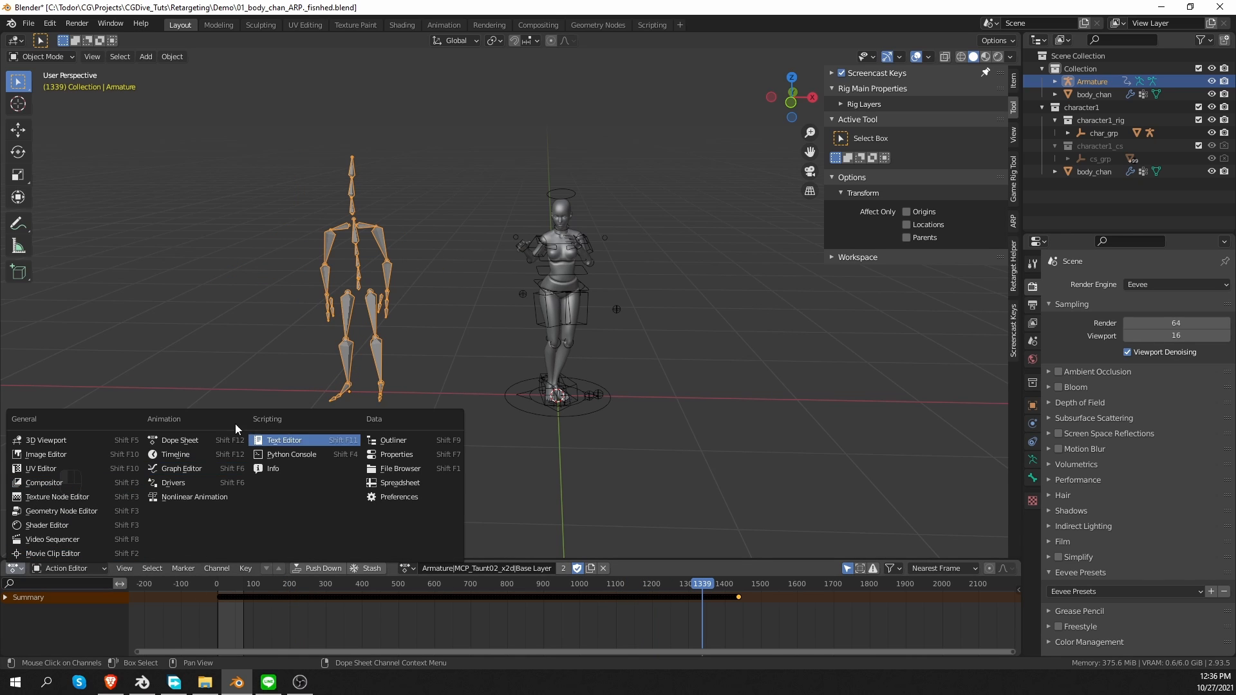
left_click(174, 454)
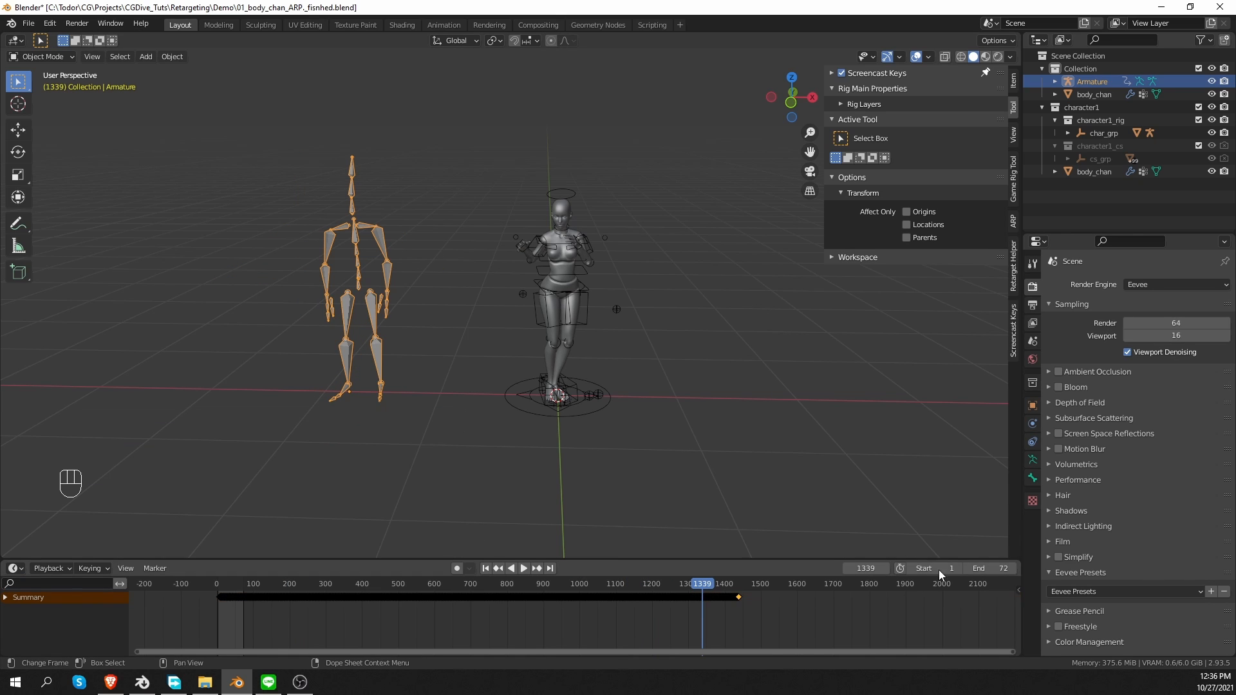
left_click(739, 584)
left_click(985, 568)
key("BackSpace")
key("BackSpace")
type("1")
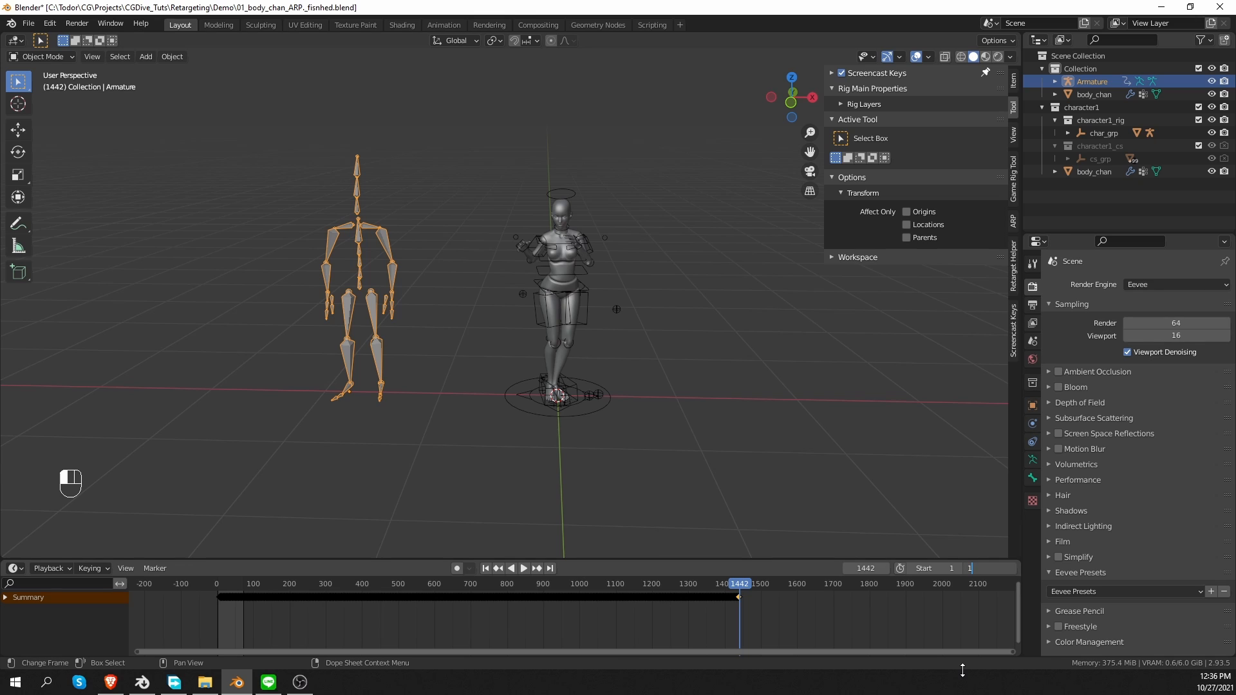
type("450")
key("Return")
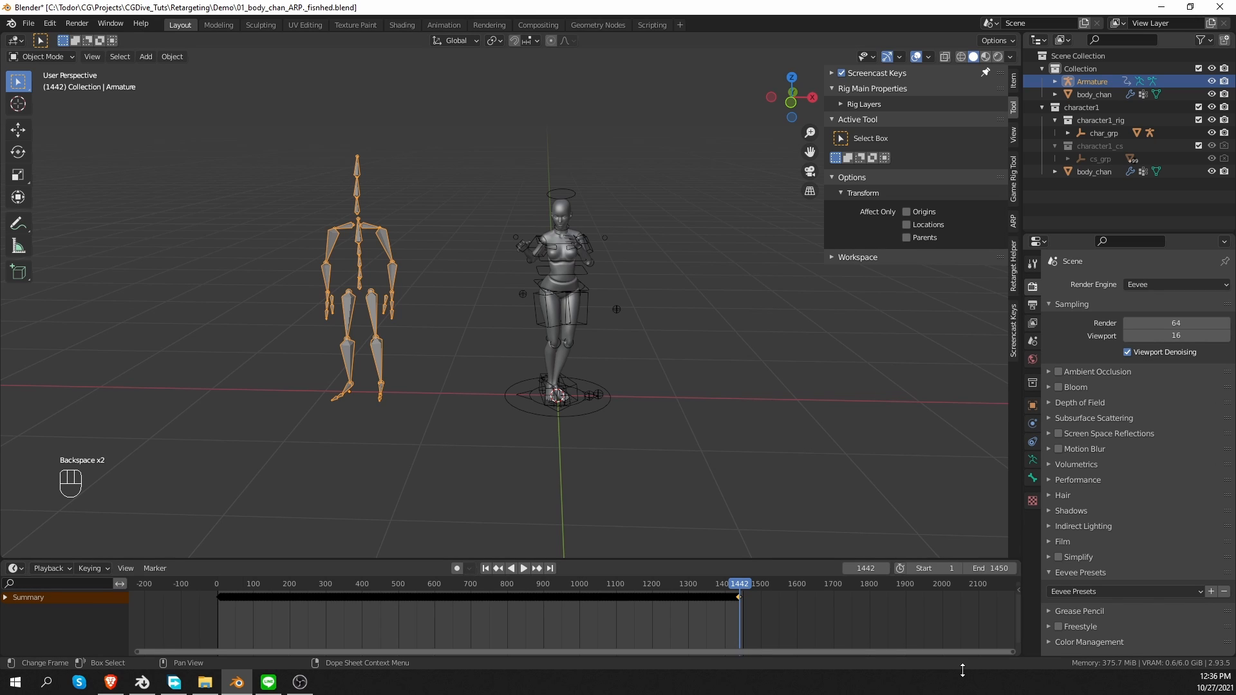
left_click(221, 584)
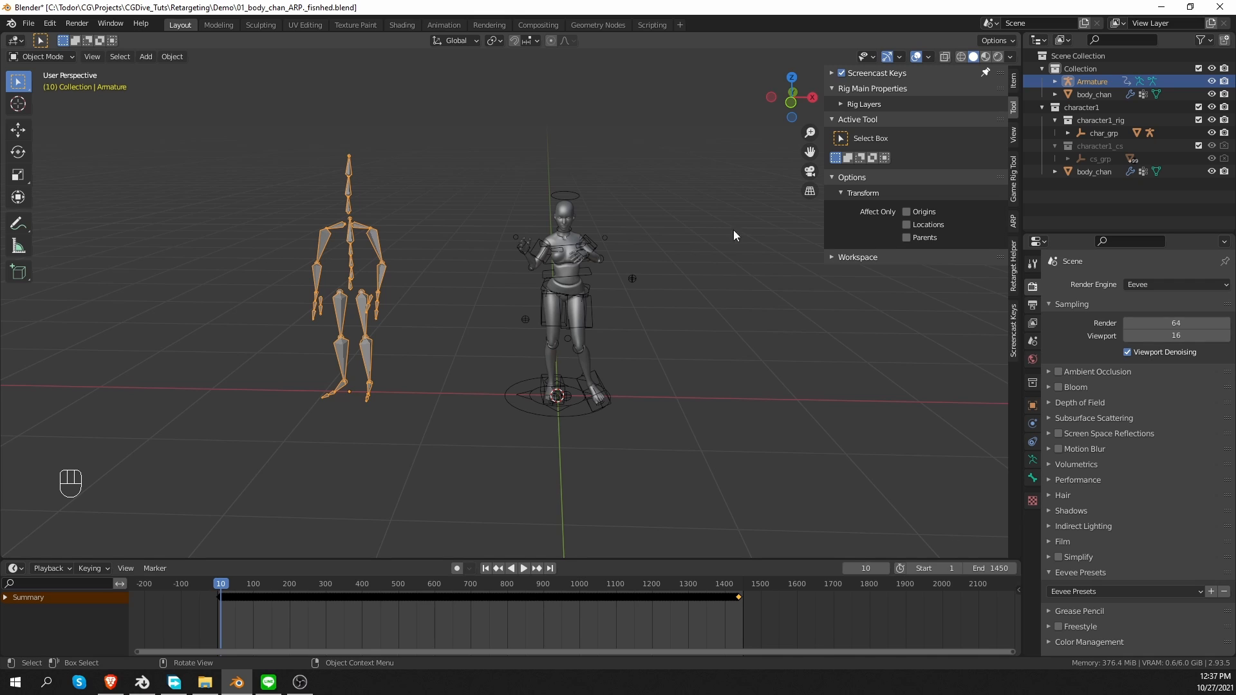
Step: Set Armature as the source armature in Auto-Rig Pro Remap and run Auto Scale against the target rig
left_click(1013, 220)
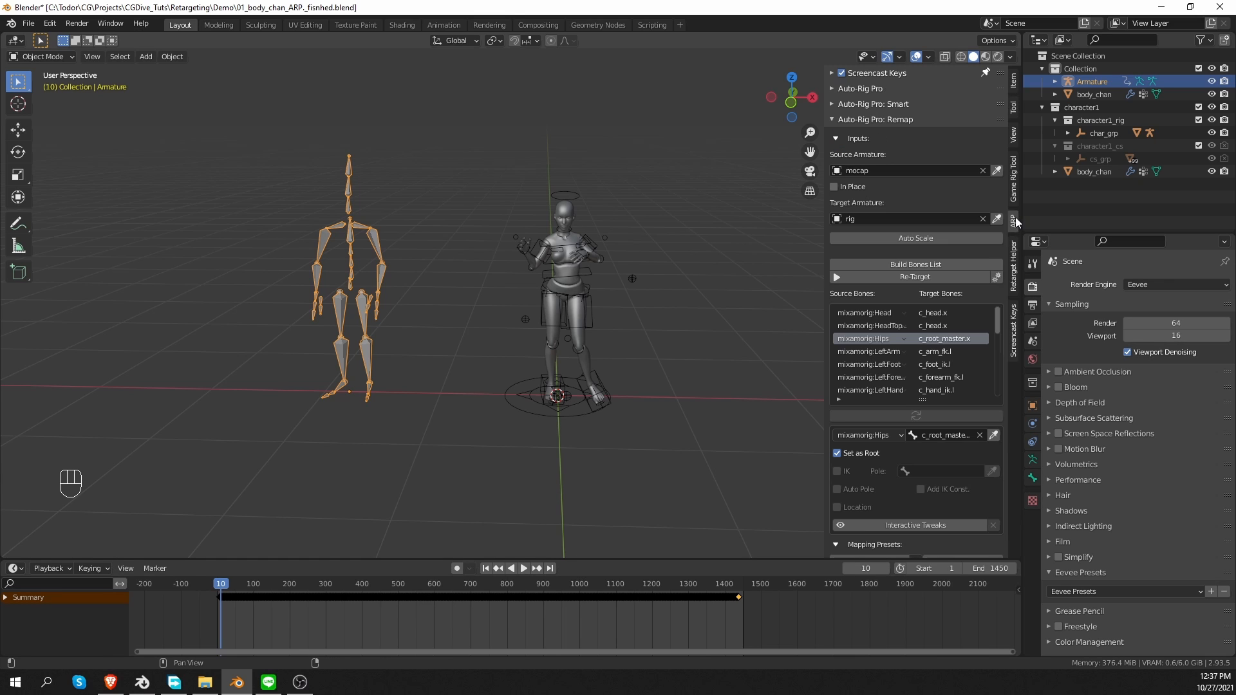
left_click(901, 170)
left_click(863, 190)
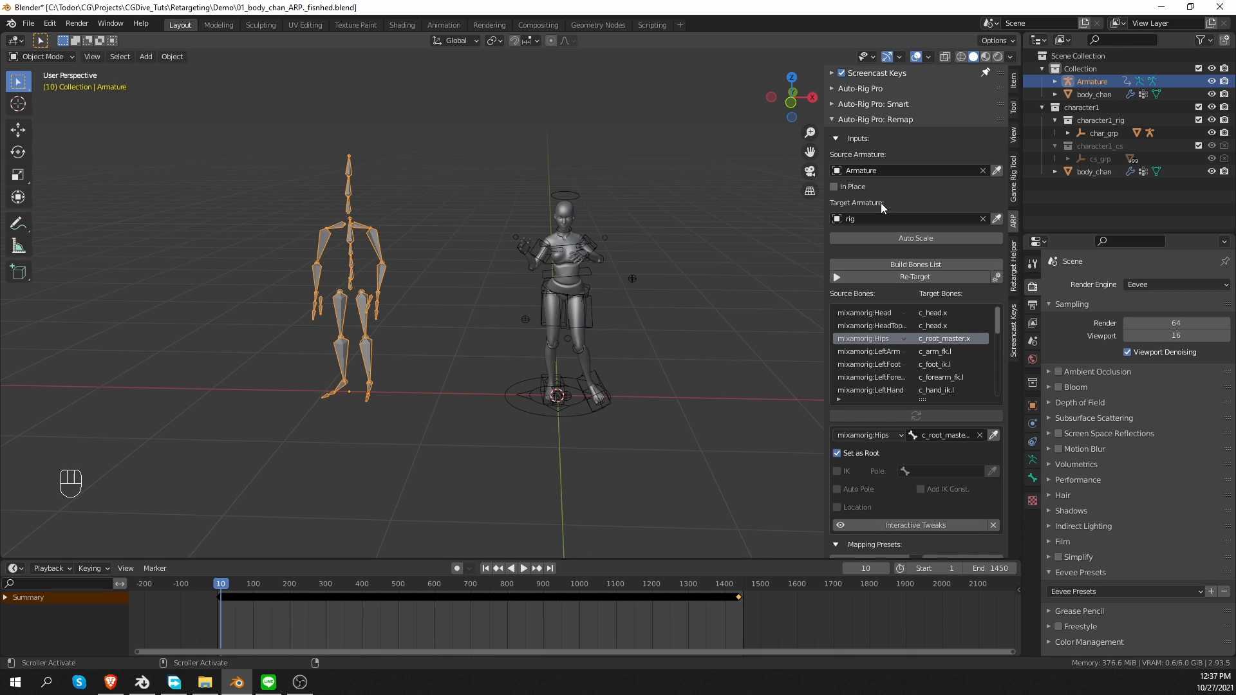
left_click(935, 238)
scroll(663, 323, "down", 5)
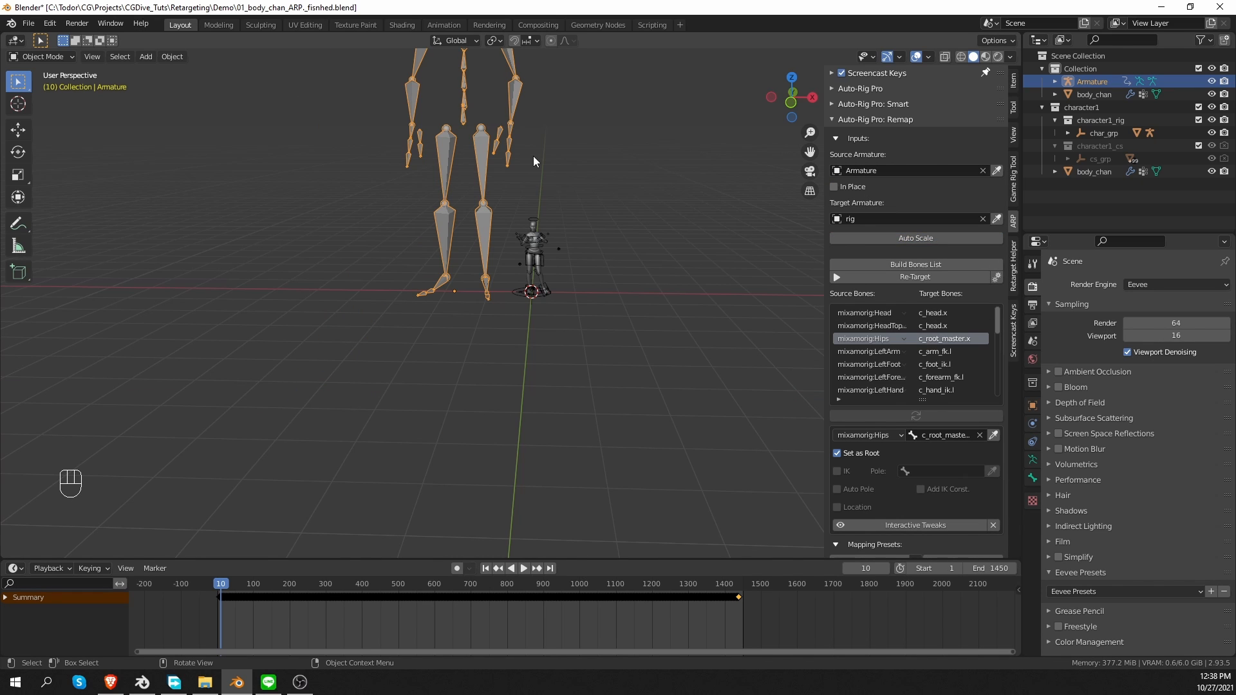
middle_click_drag(532, 156, 488, 280, "shift")
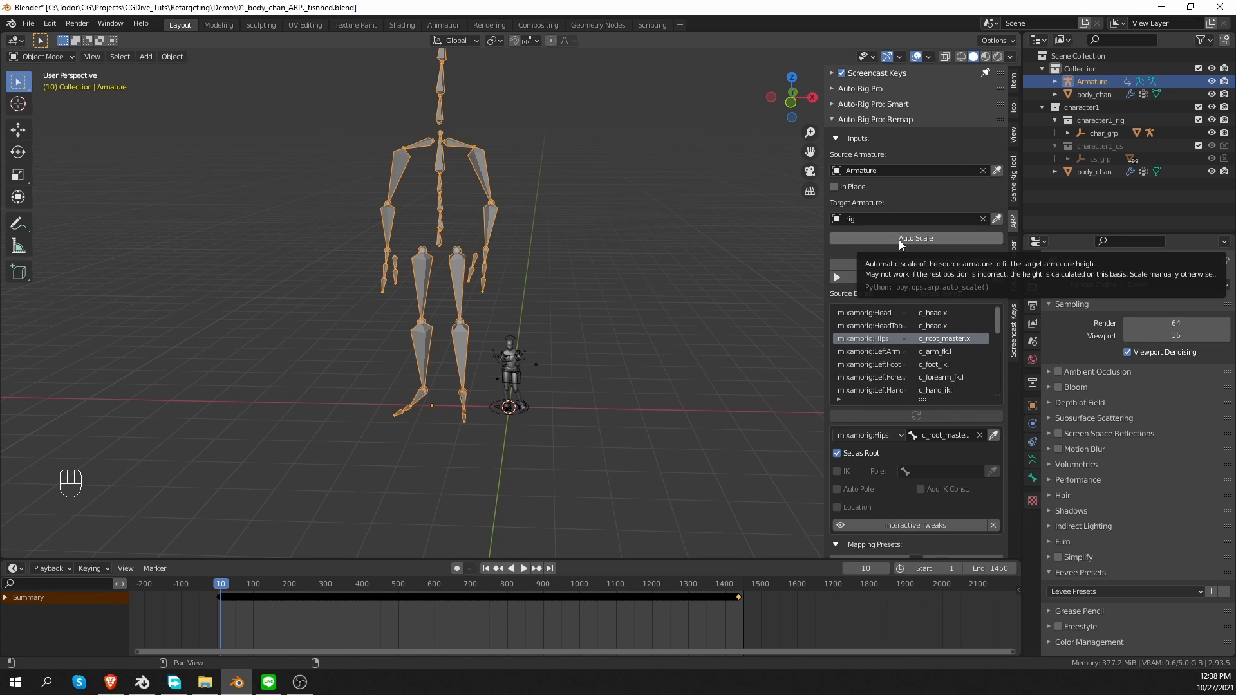
Step: Compare the source armature's rest position with its pose position, inspecting the skeleton from the side
left_click(1032, 458)
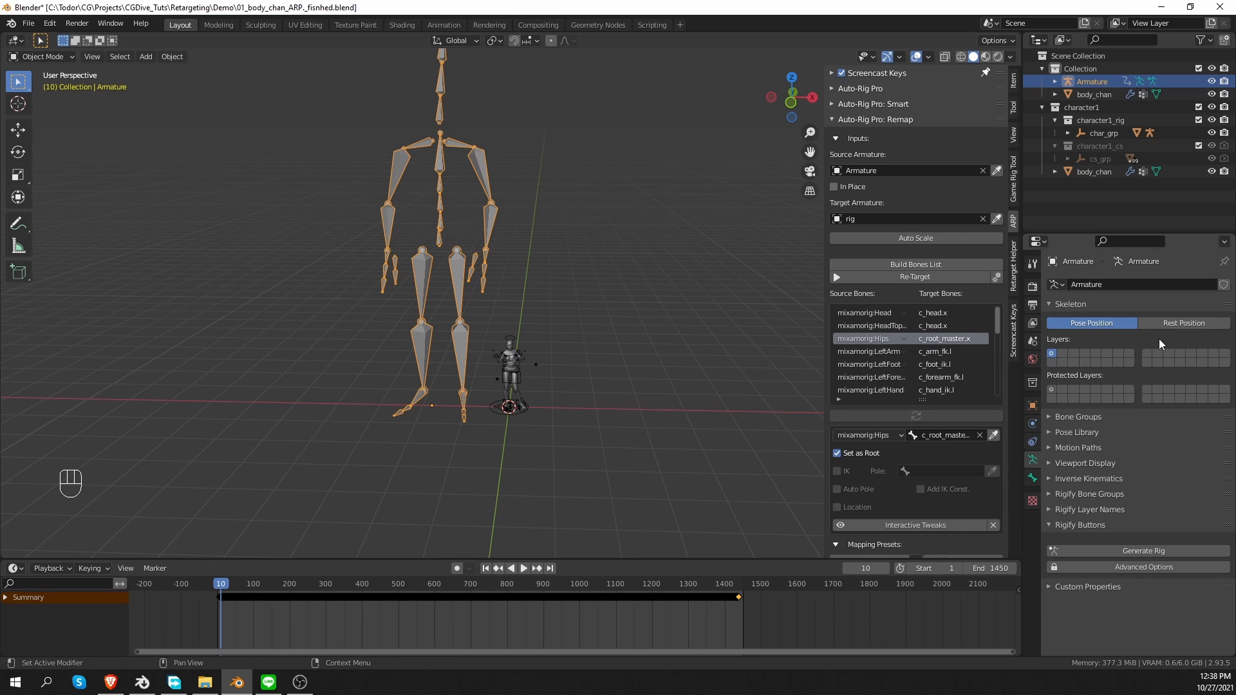
left_click(1184, 323)
middle_click_drag(444, 484, 307, 441)
middle_click_drag(435, 470, 488, 487)
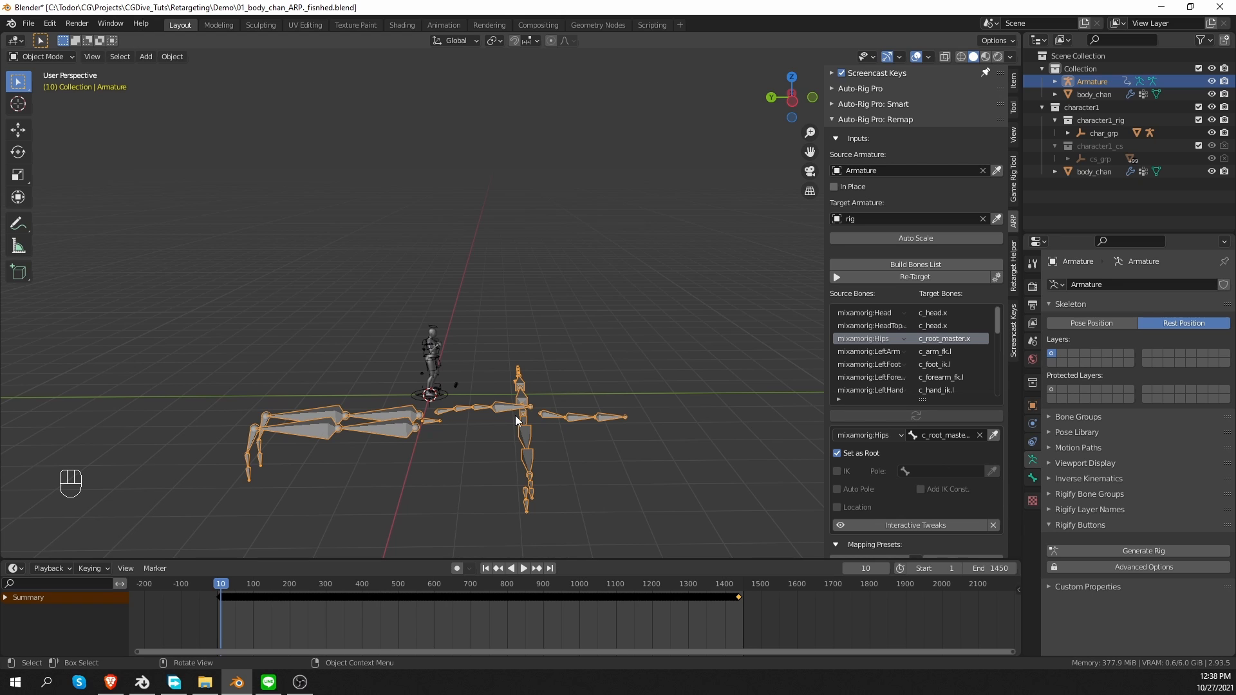
left_click(1092, 324)
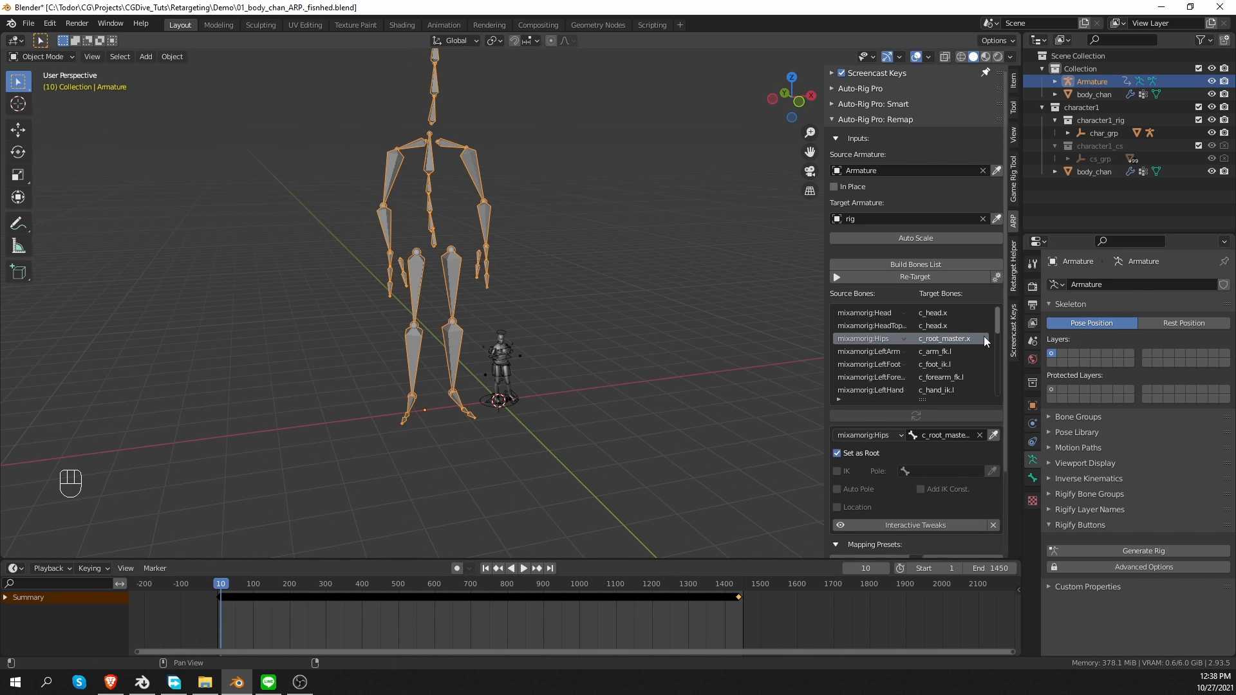
Step: Start Redefine Rest Pose for the source armature, using its Rest Pose as the basis
scroll(1013, 309, "down", 4)
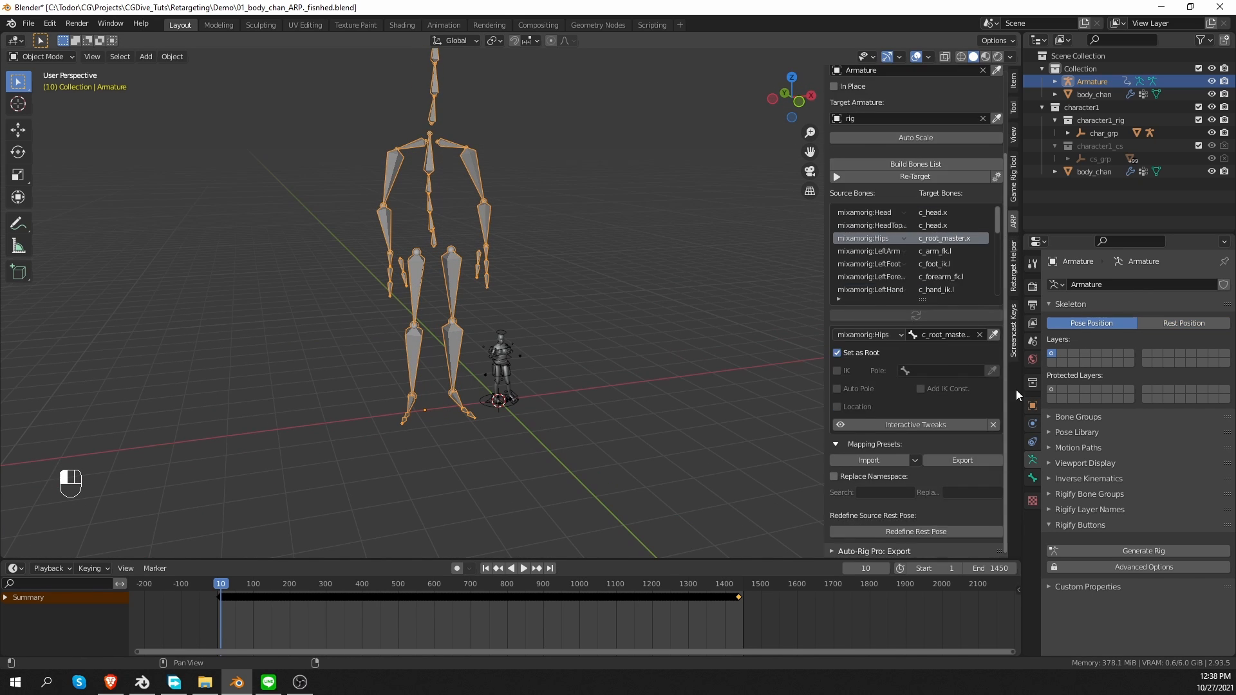
left_click(931, 529)
left_click(916, 603)
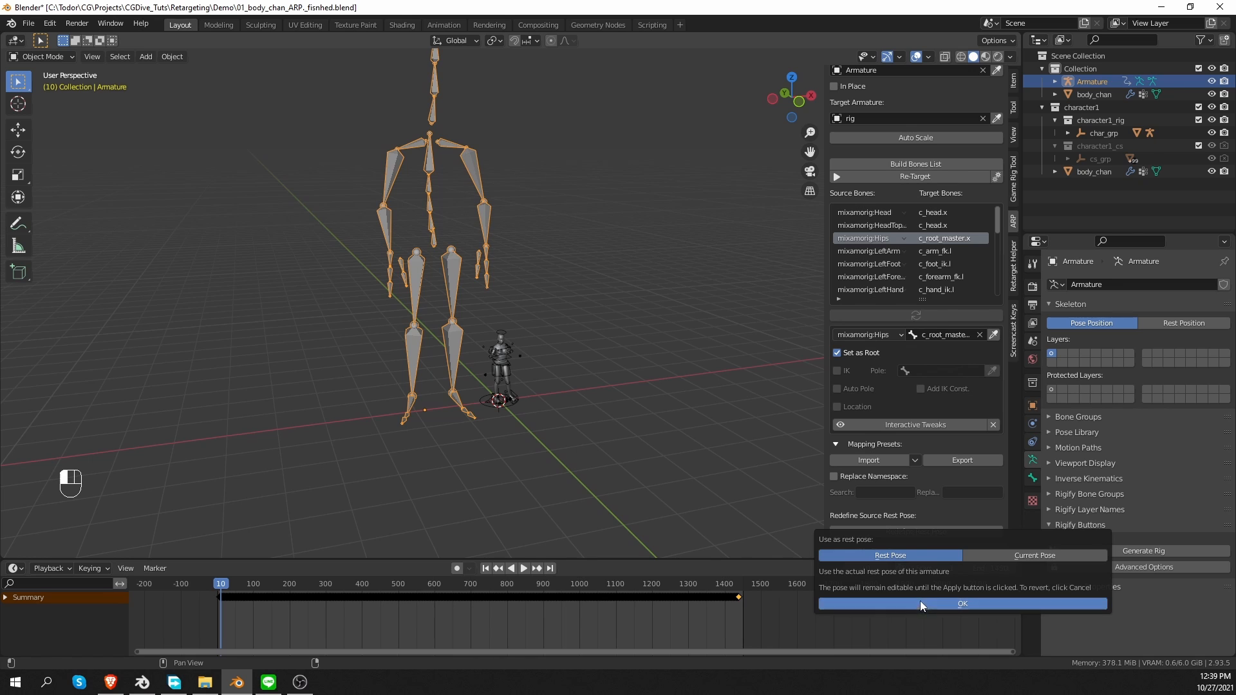
Step: Rotate all source bones upright in the side view, raise the skeleton to ground level and apply the redefined rest pose
middle_click_drag(540, 468, 593, 453)
key("a")
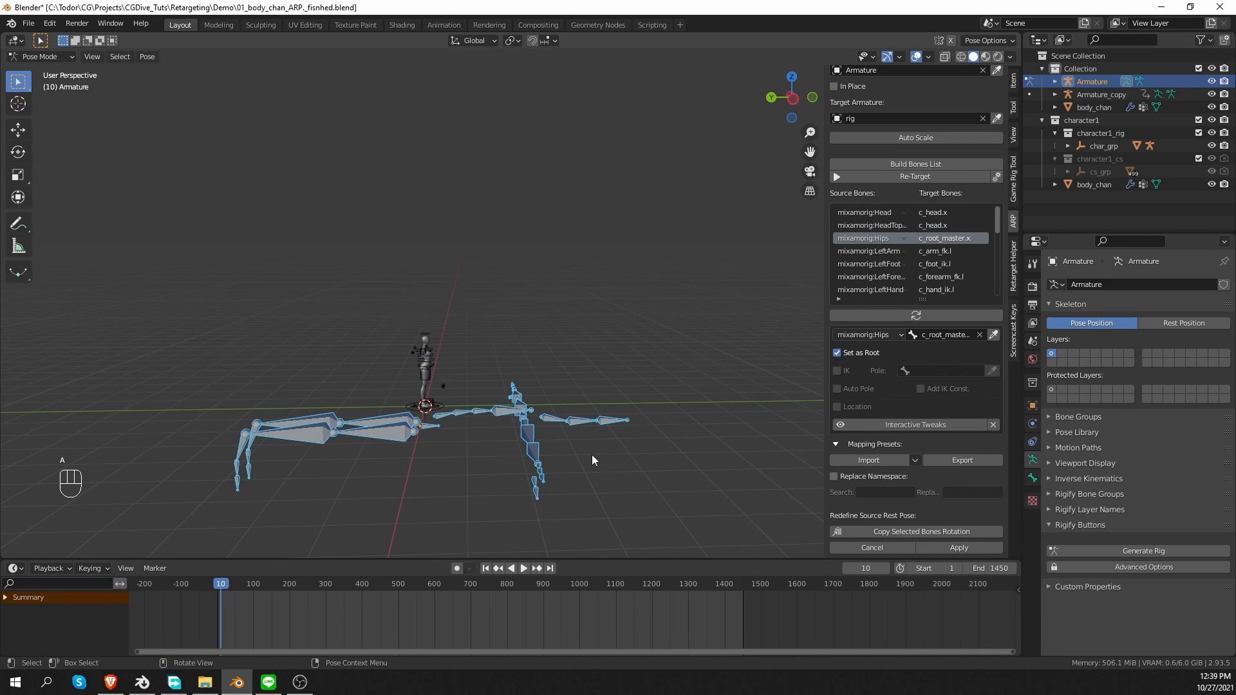
key("KP_1")
key("KP_3")
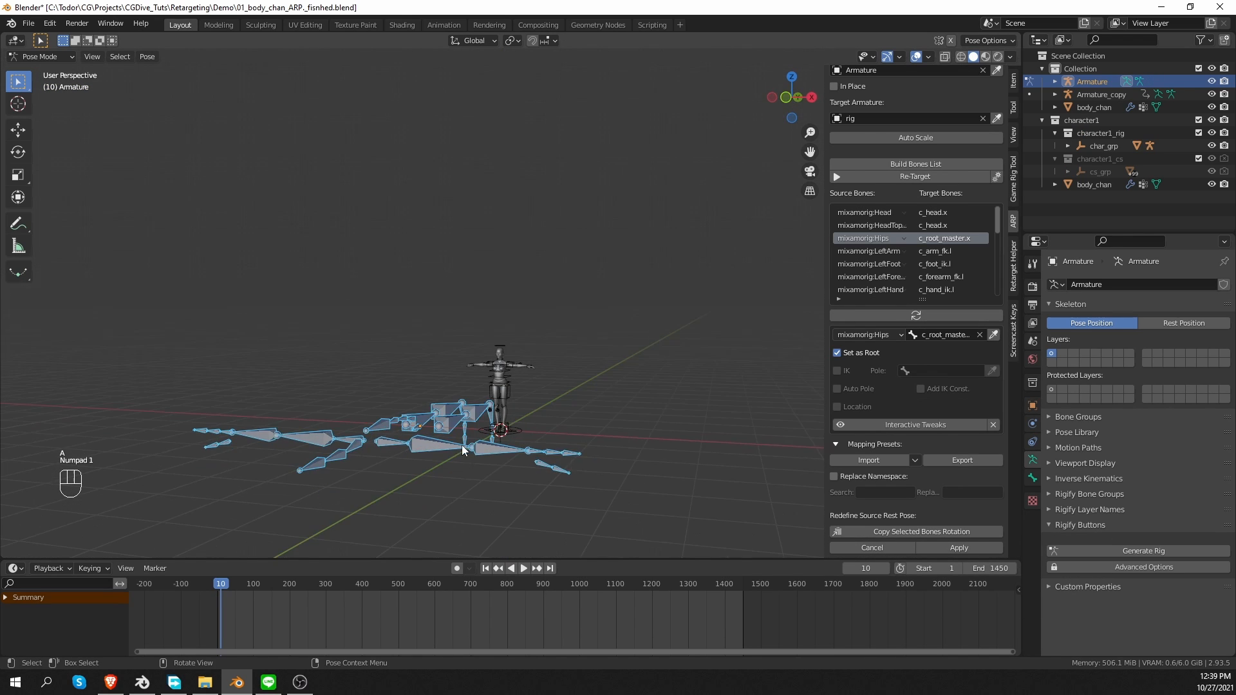
key("r")
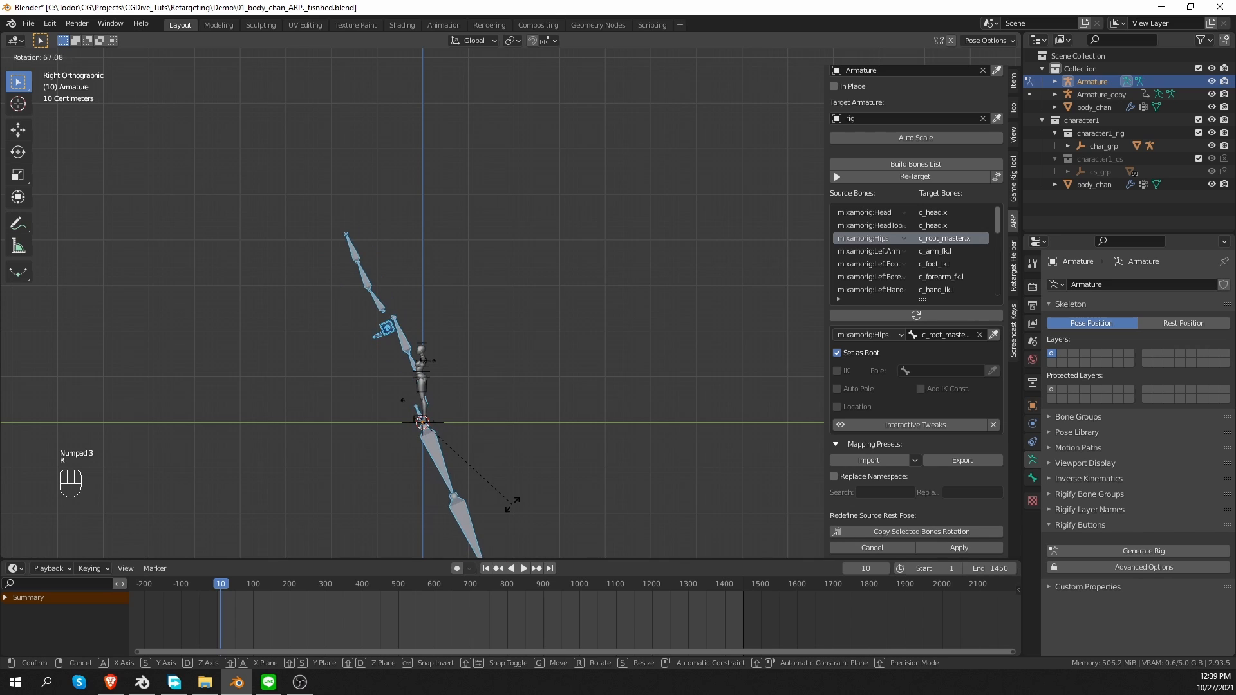
left_click(506, 492)
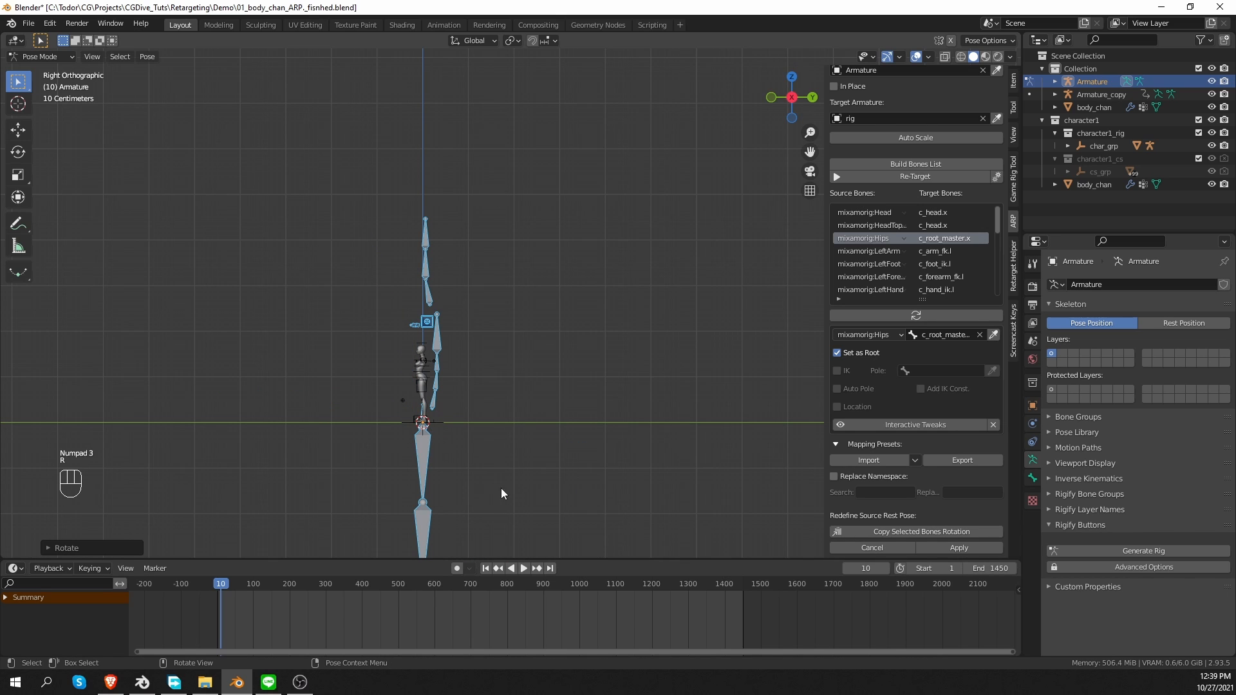
left_click(18, 130)
left_click_drag(421, 379, 395, 212)
left_click(946, 546)
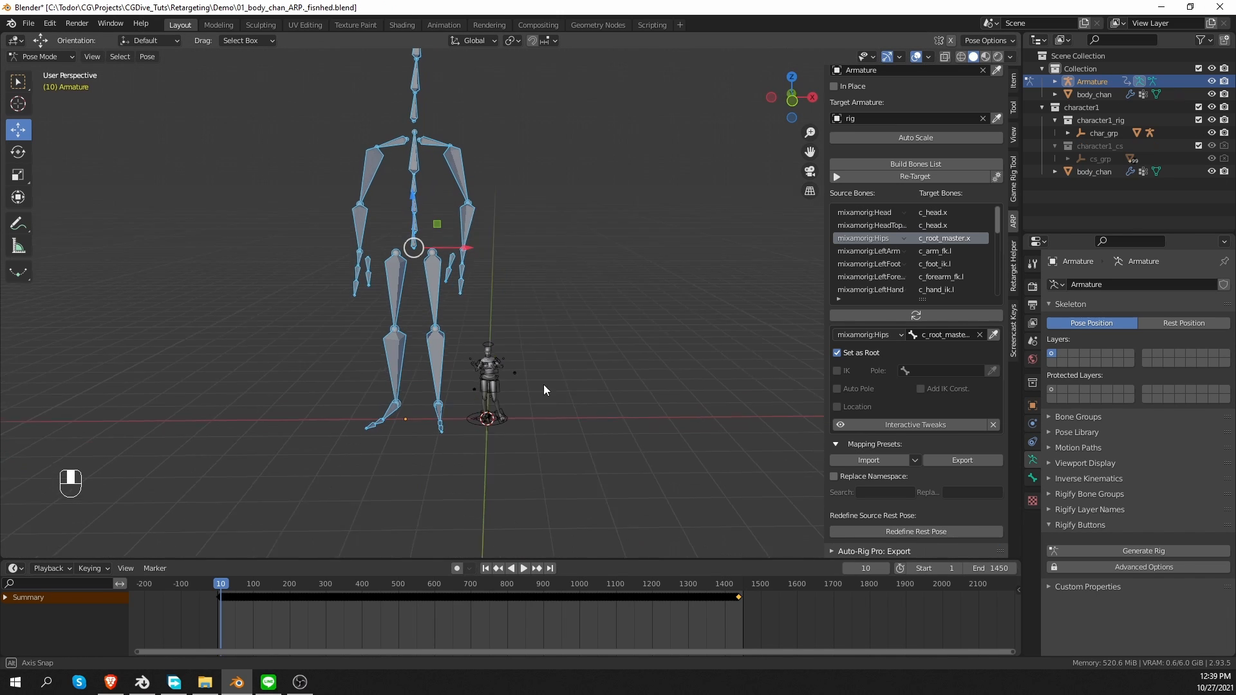
Step: Return the source armature to Object Mode, auto-scale it to the target rig and check its rest position
left_click(906, 138)
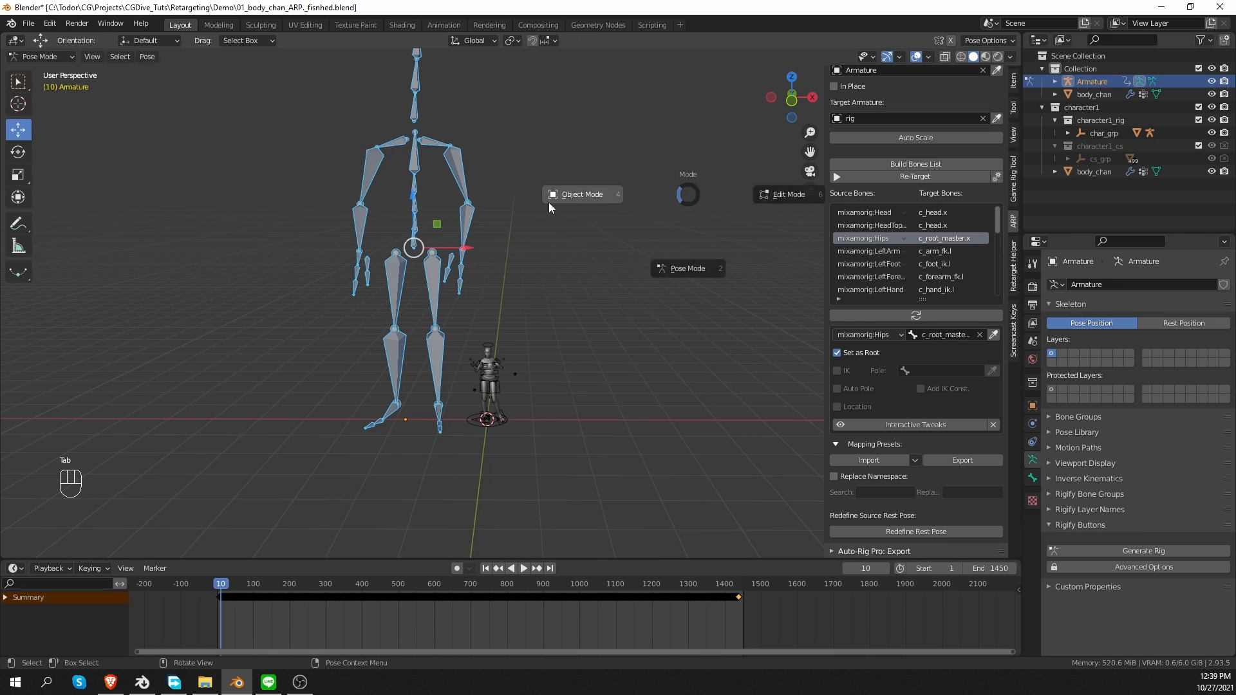
key("Tab")
scroll(399, 414, "up", 5)
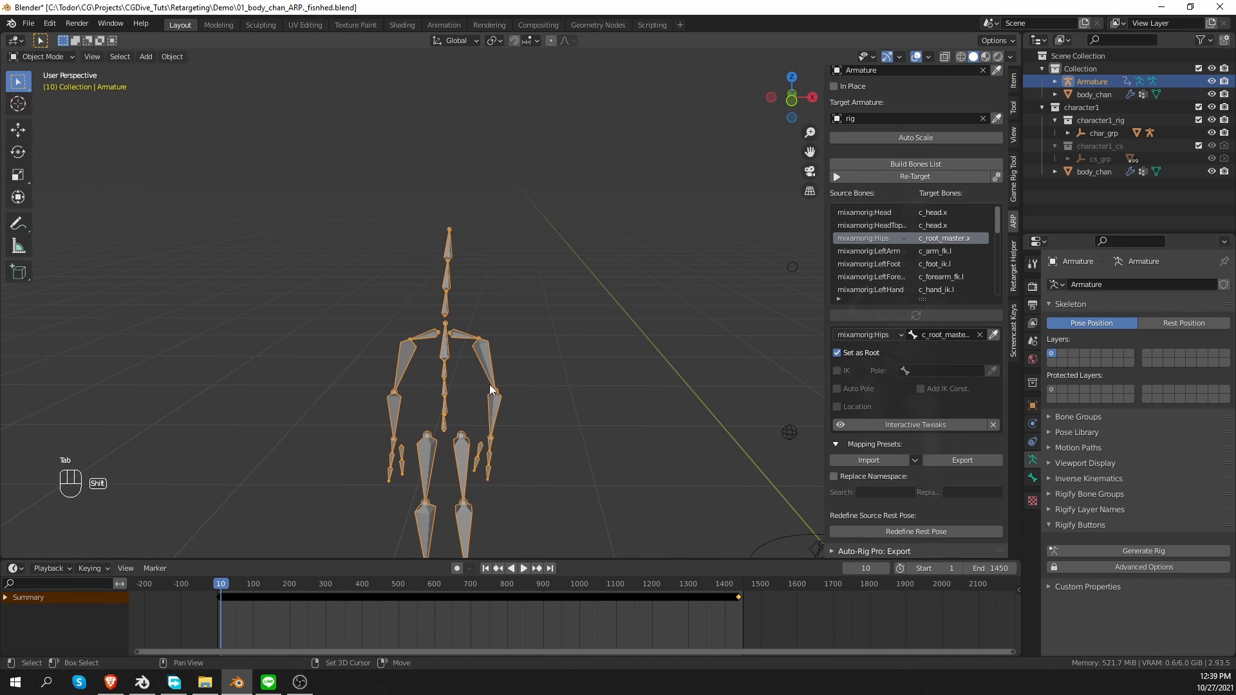
scroll(488, 335, "down", 2)
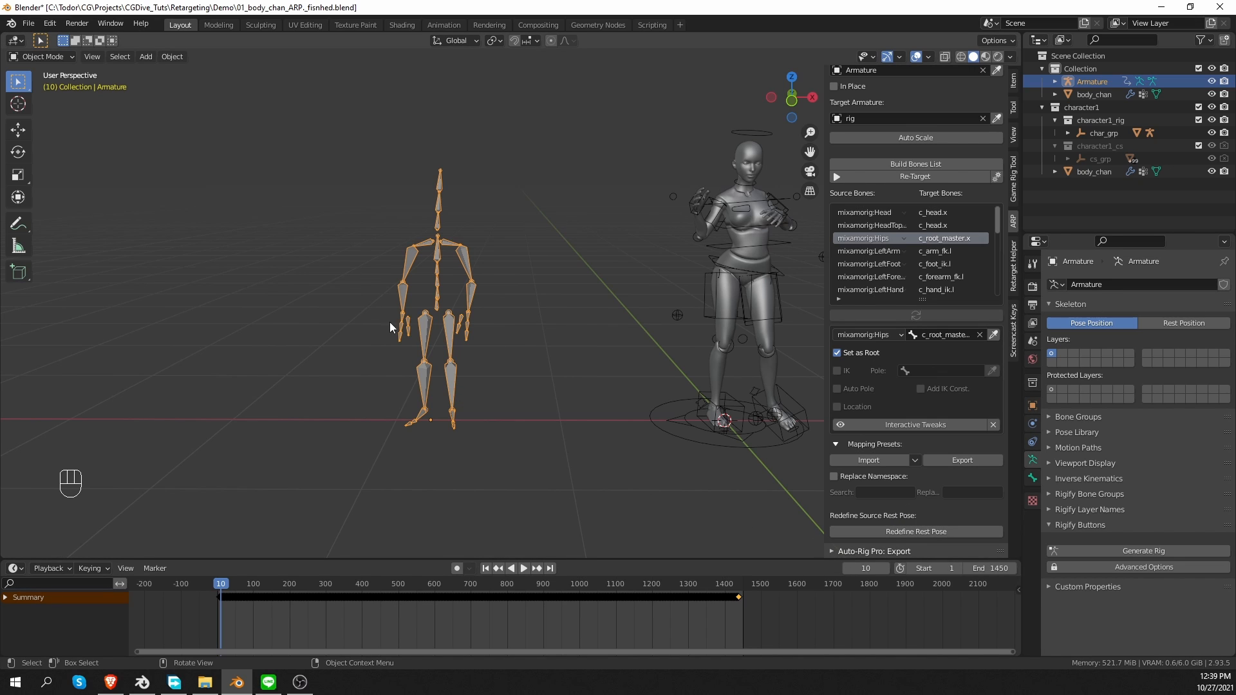
left_click(1175, 323)
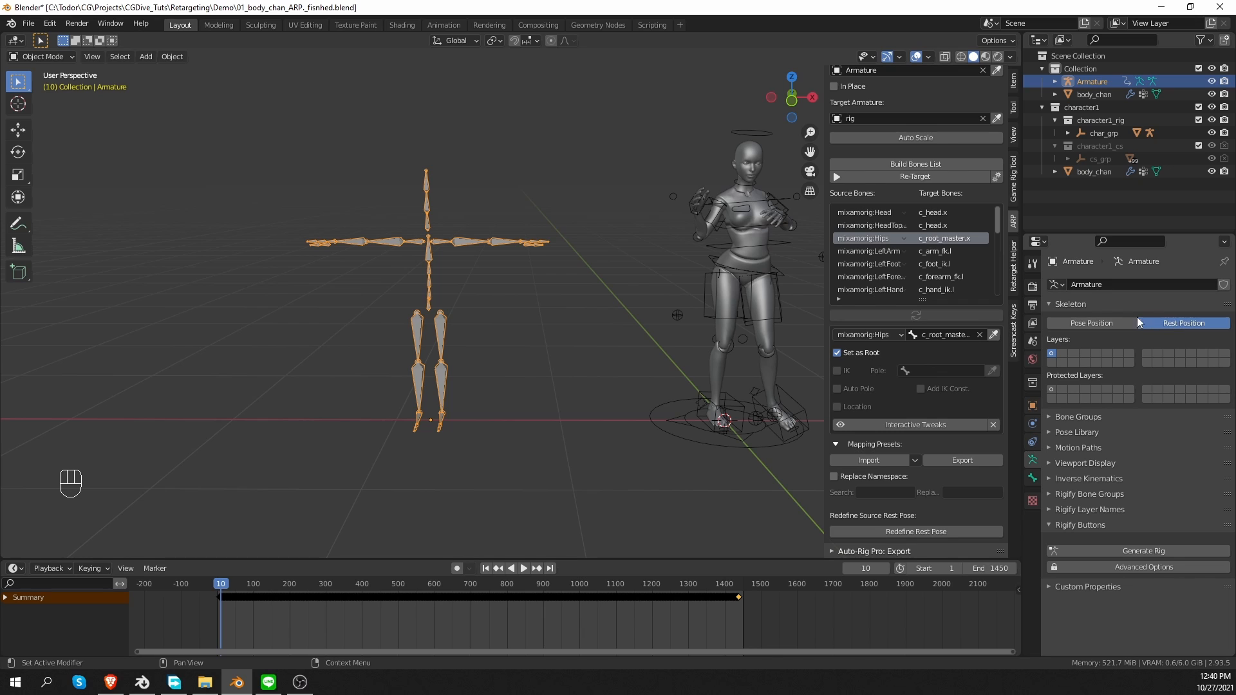
left_click(1087, 325)
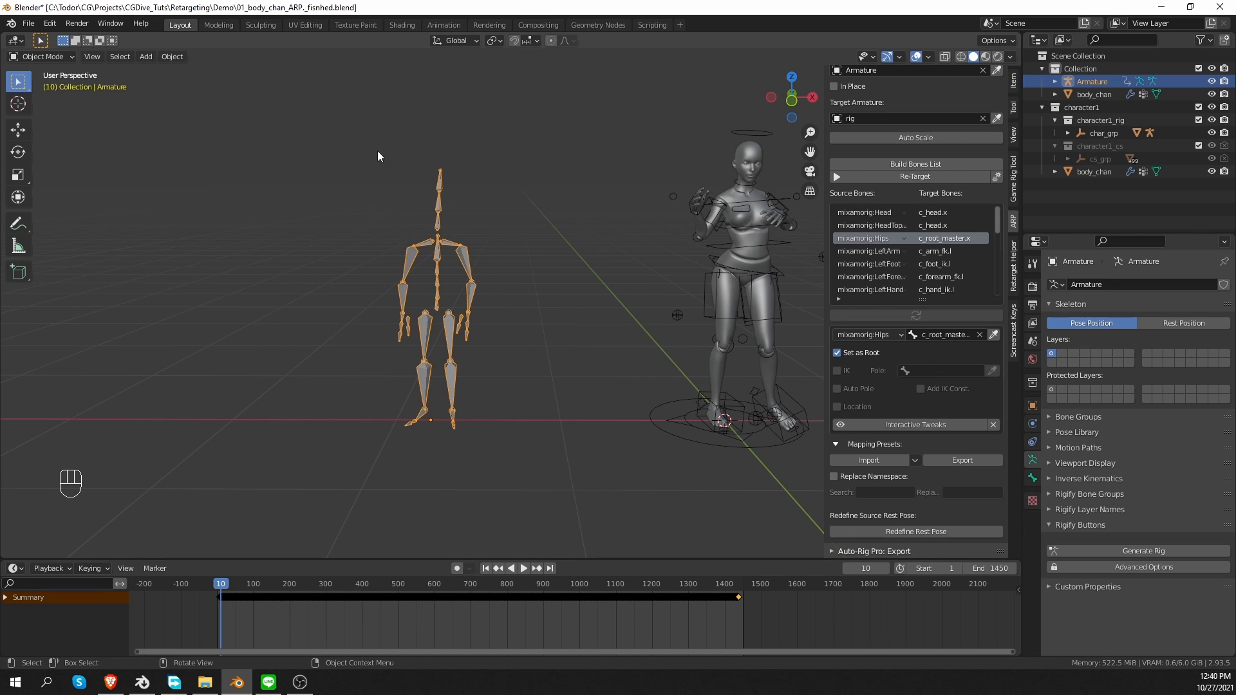
Step: Delete the source armature's head end bone, the finger bones of both hands and both toe end bones in Edit Mode
key("Tab")
left_click(506, 255)
scroll(477, 222, "up", 4)
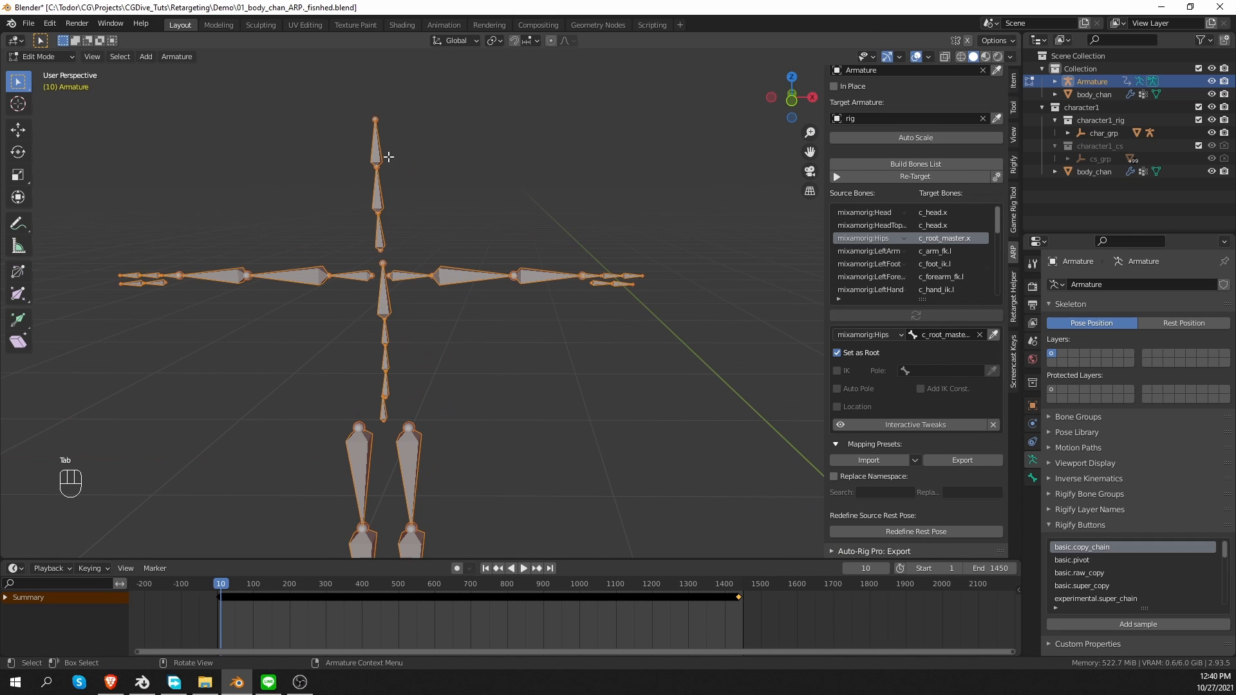
left_click(380, 153)
middle_click_drag(579, 323, 526, 161)
left_click_drag(510, 152, 596, 216)
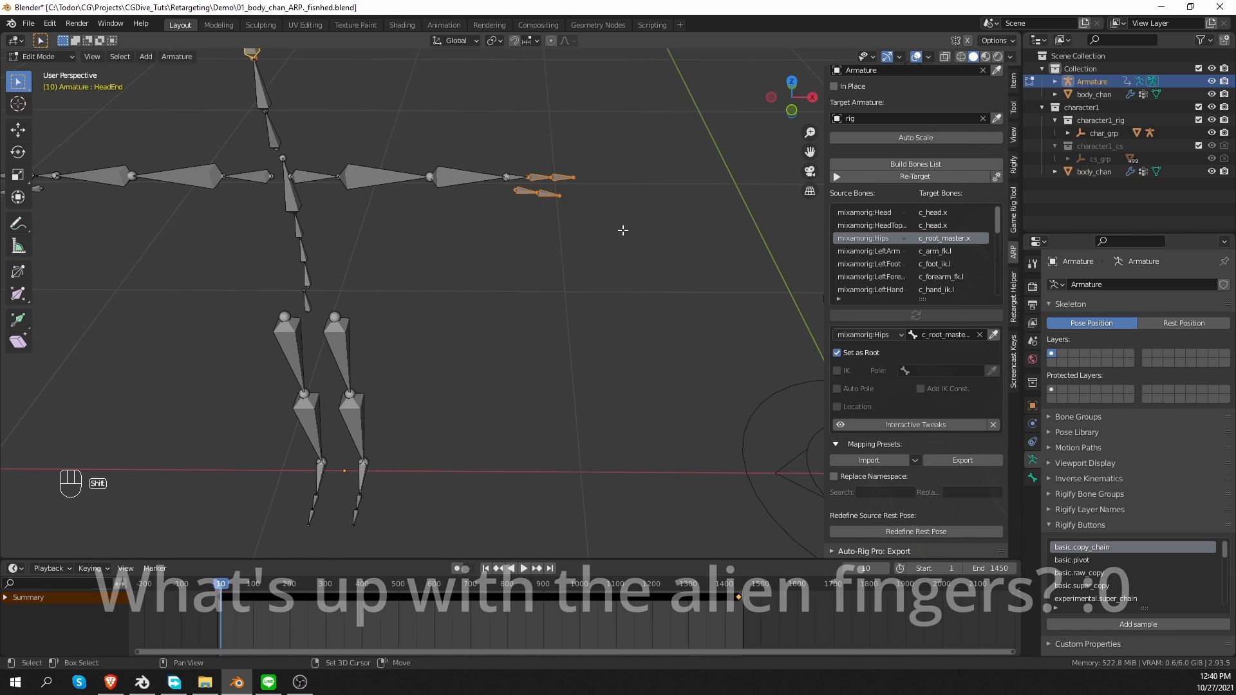
scroll(519, 157, "up", 4)
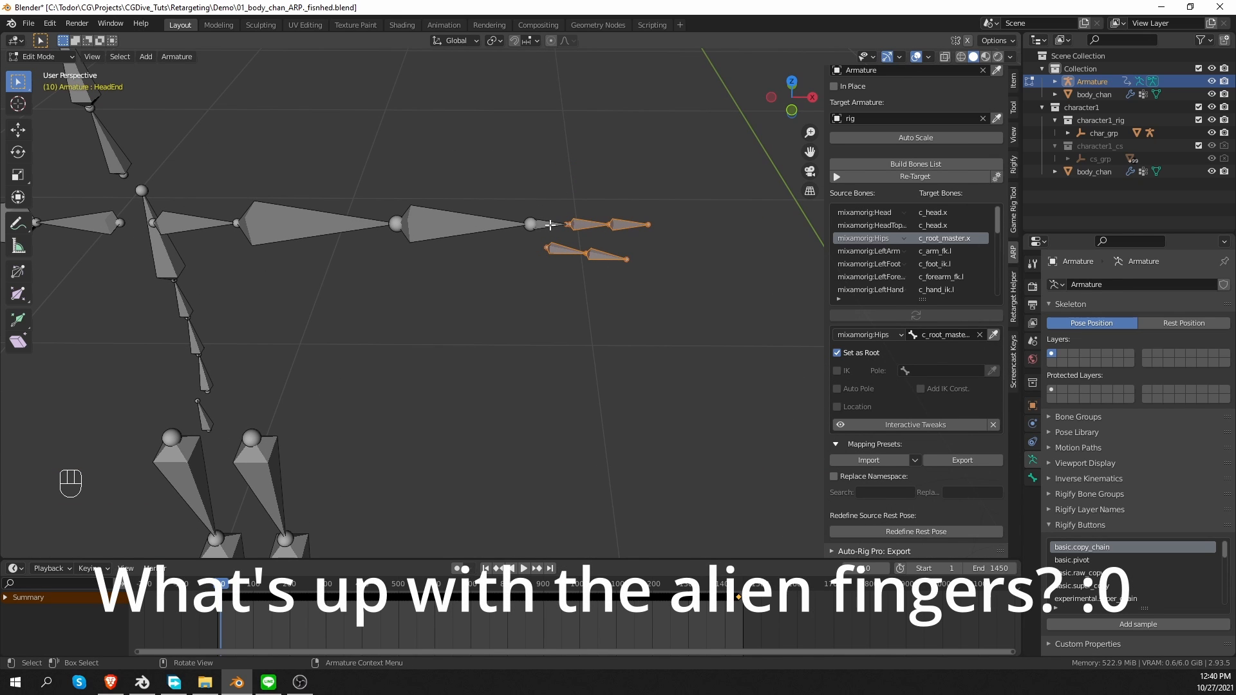
mouse_move(537, 201)
left_mouse_down()
mouse_move(593, 229)
mouse_move(541, 213)
left_mouse_up()
middle_click_drag(541, 212, 267, 191, "shift")
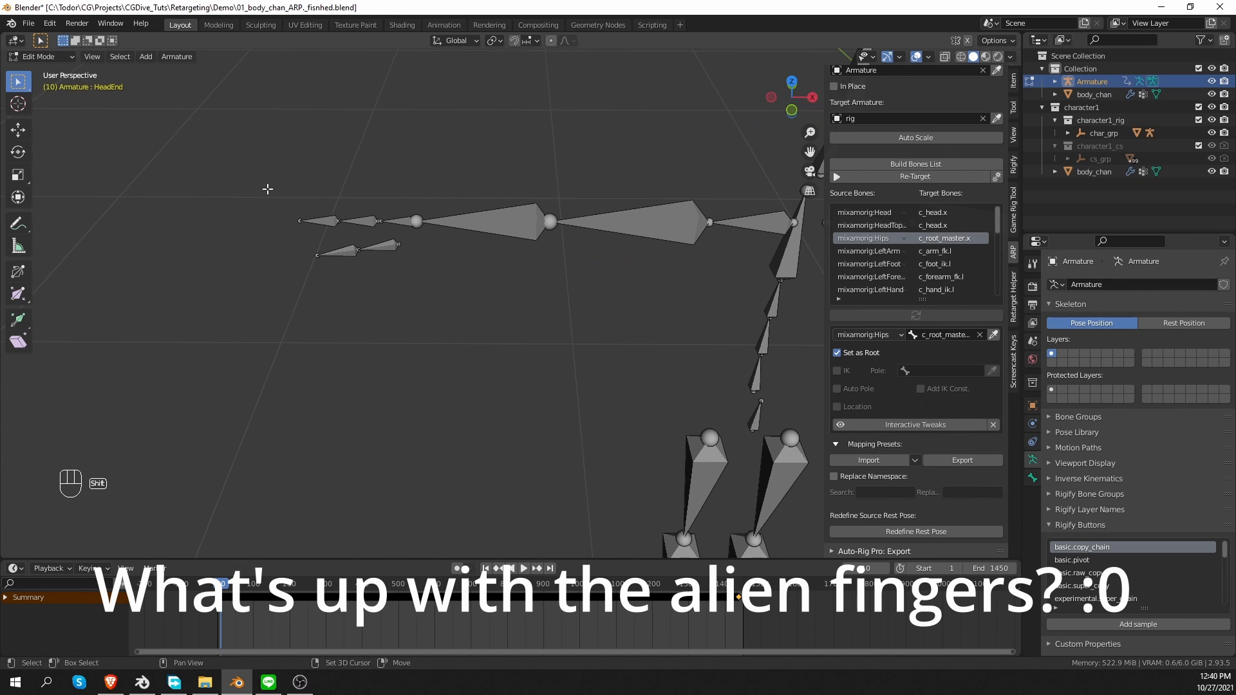
left_click_drag(268, 188, 410, 324, "shift")
middle_click_drag(513, 433, 441, 202, "shift")
scroll(443, 203, "down", 2)
middle_click_drag(573, 360, 547, 306, "shift")
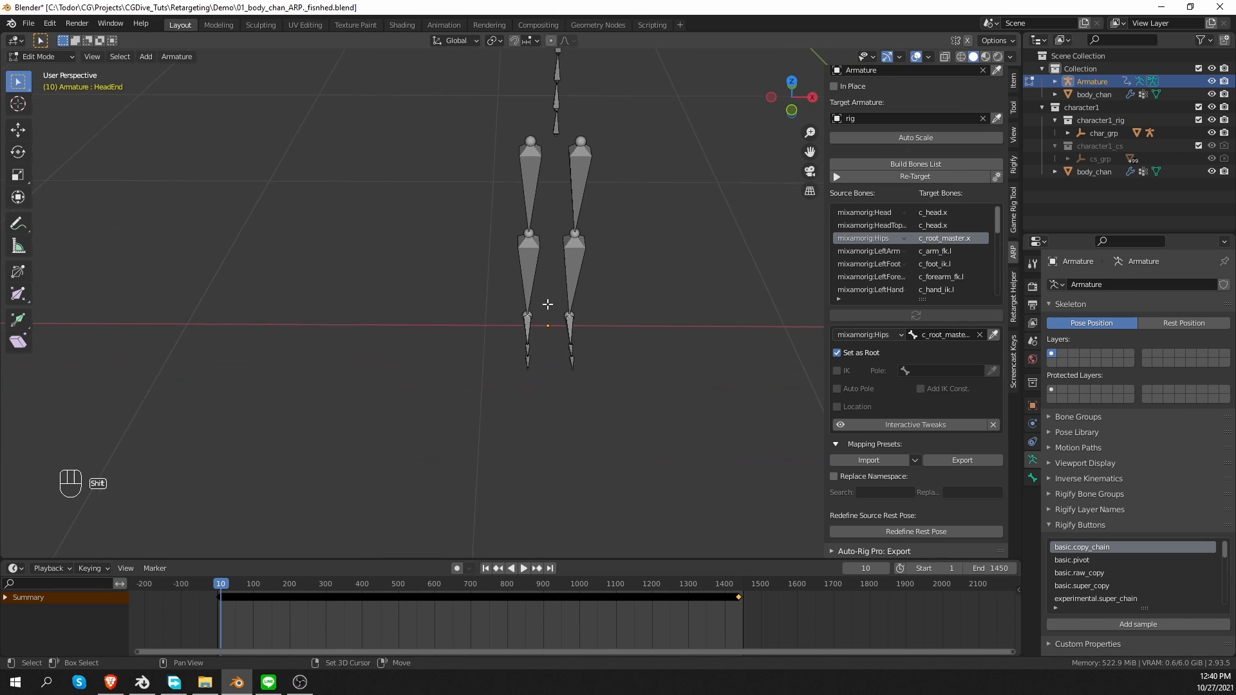
scroll(581, 373, "up", 3)
left_click(547, 350, "shift")
left_click(483, 351, "shift")
key("x")
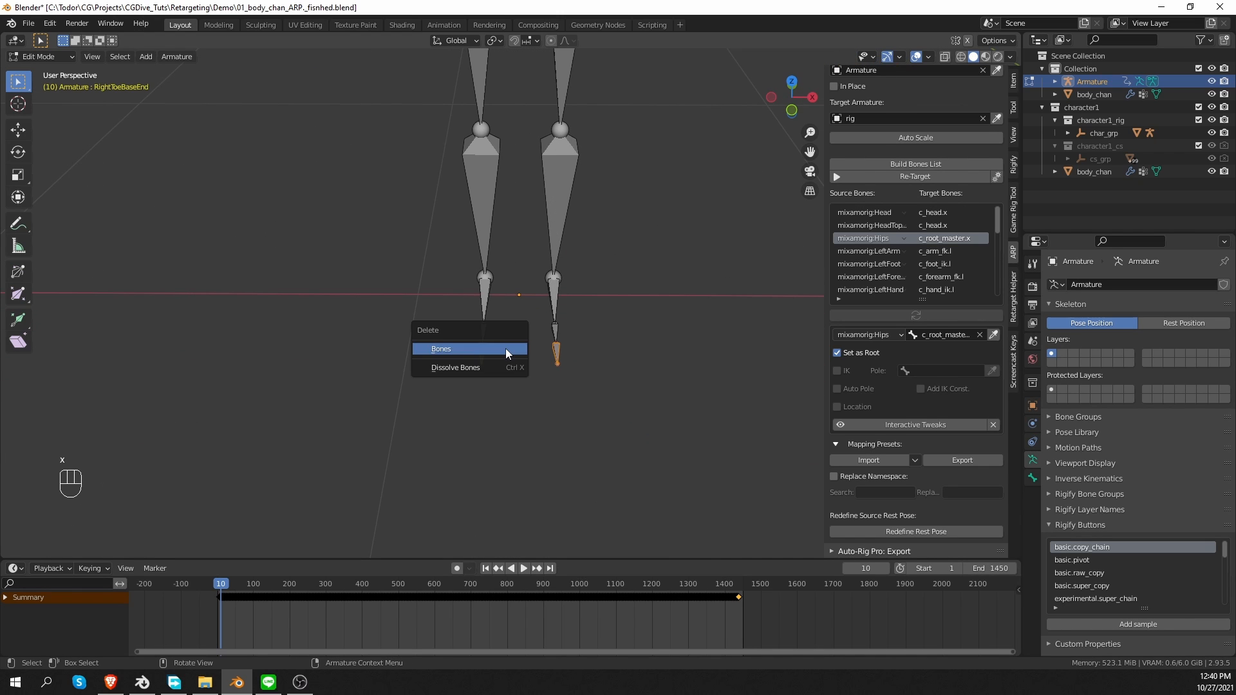
left_click(505, 349)
scroll(512, 355, "down", 6)
key("Tab")
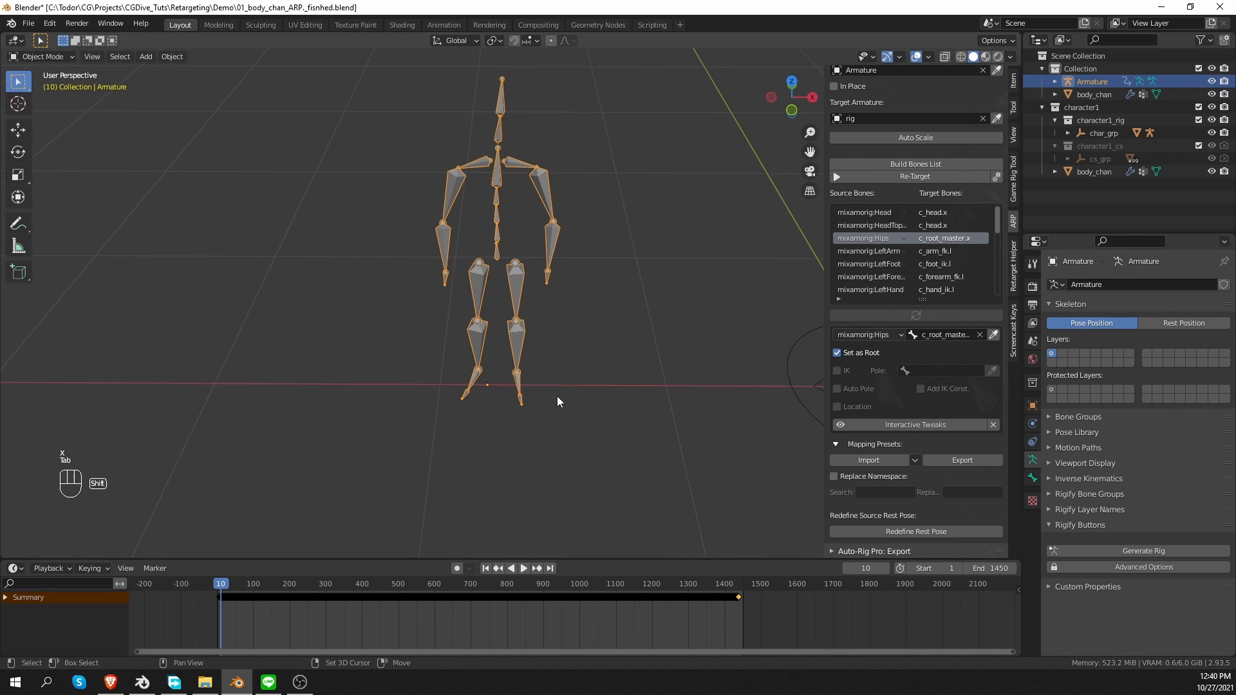
Step: Rebuild the Remap bones list and enlarge it to review the bone mapping down to Spine3
left_click(921, 163)
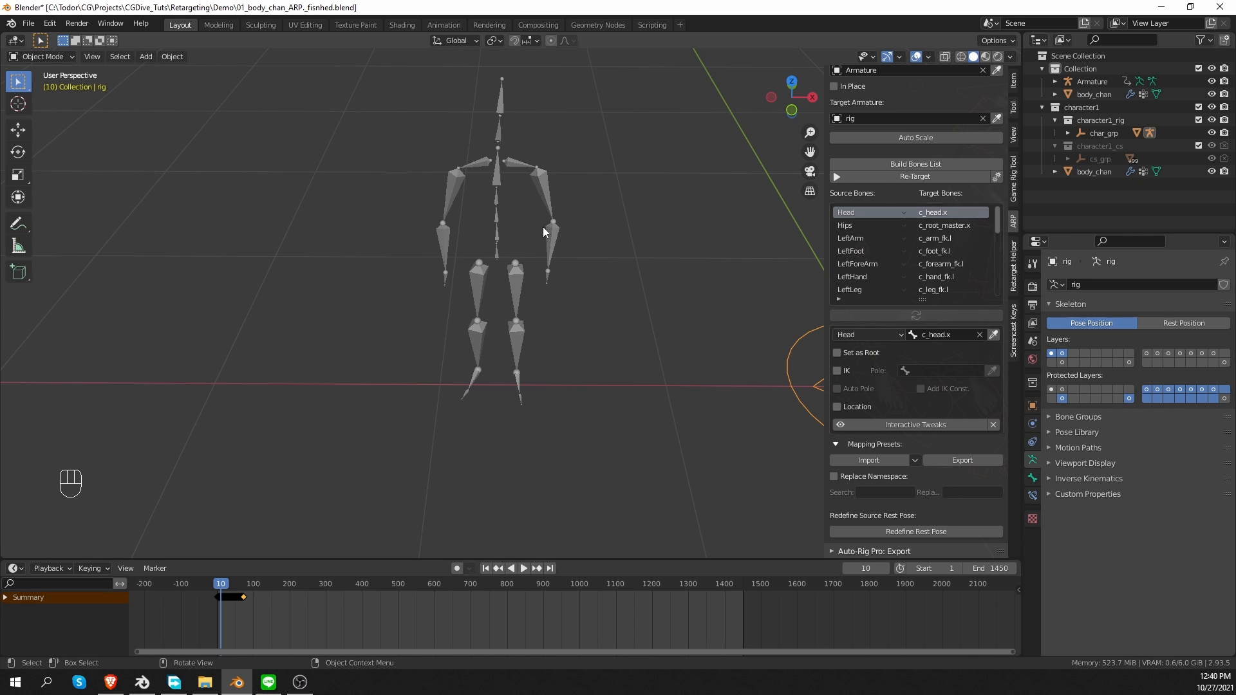
middle_click_drag(544, 227, 565, 181)
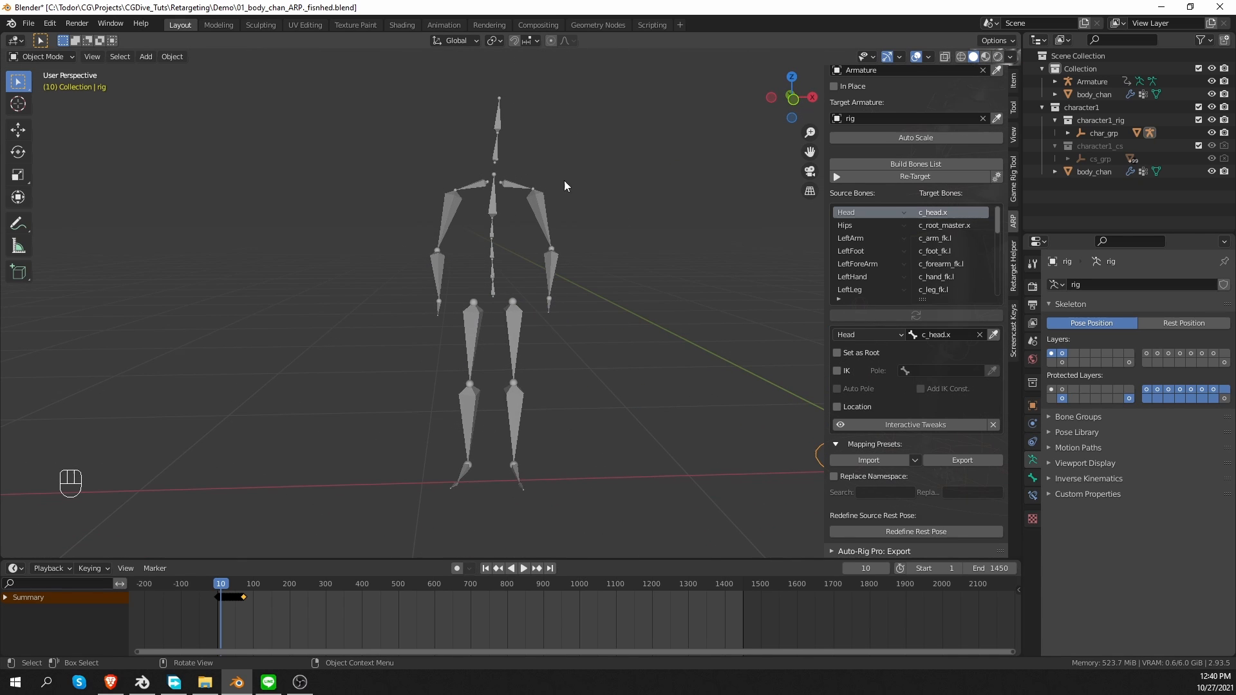
left_click(490, 133)
left_click_drag(922, 299, 934, 429)
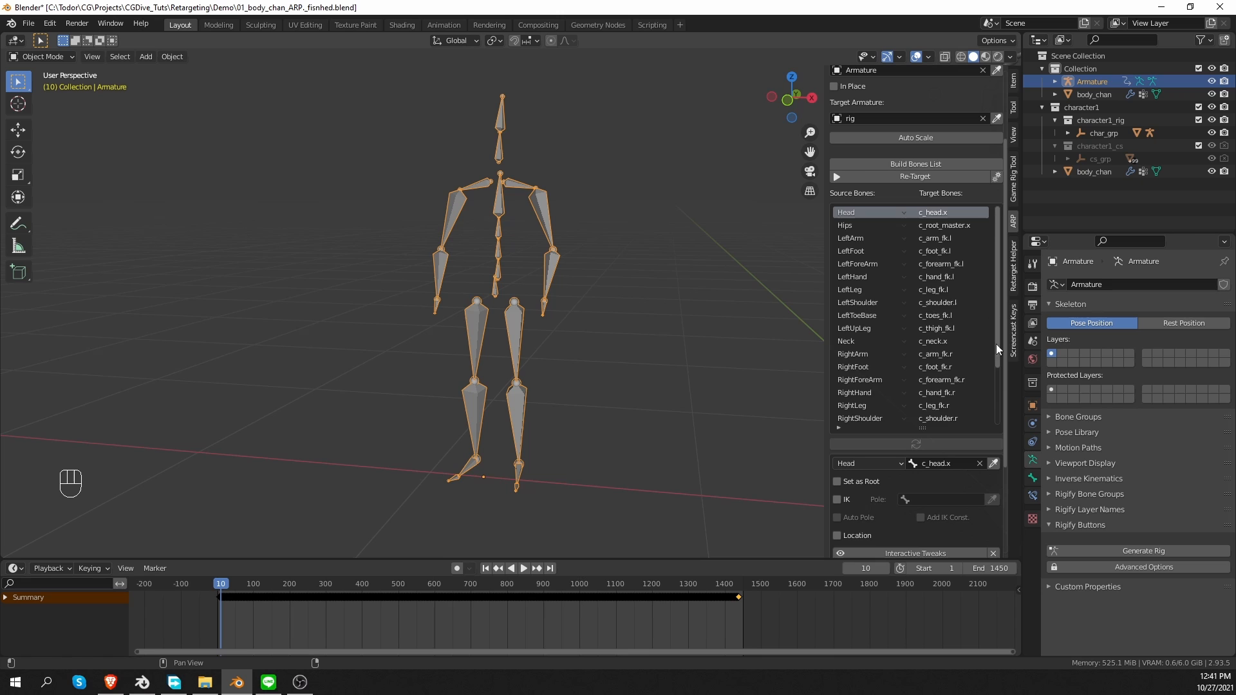
left_click_drag(997, 347, 999, 438)
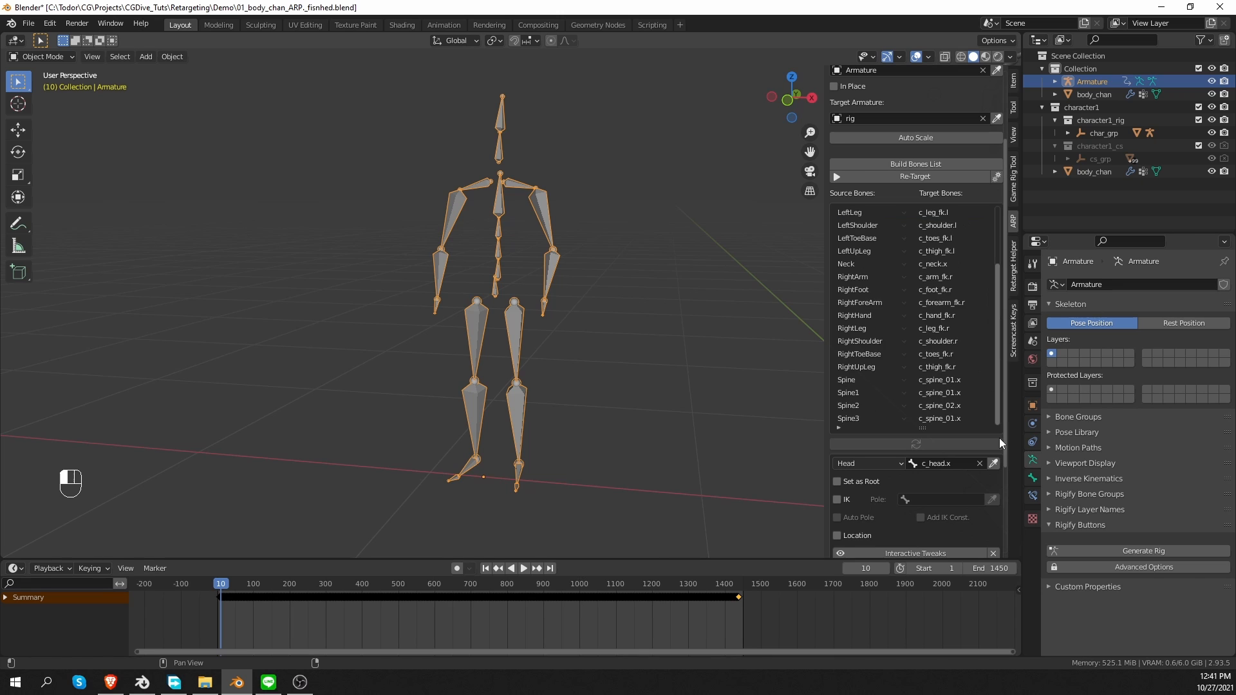
left_click(965, 418)
middle_click_drag(489, 316, 605, 347)
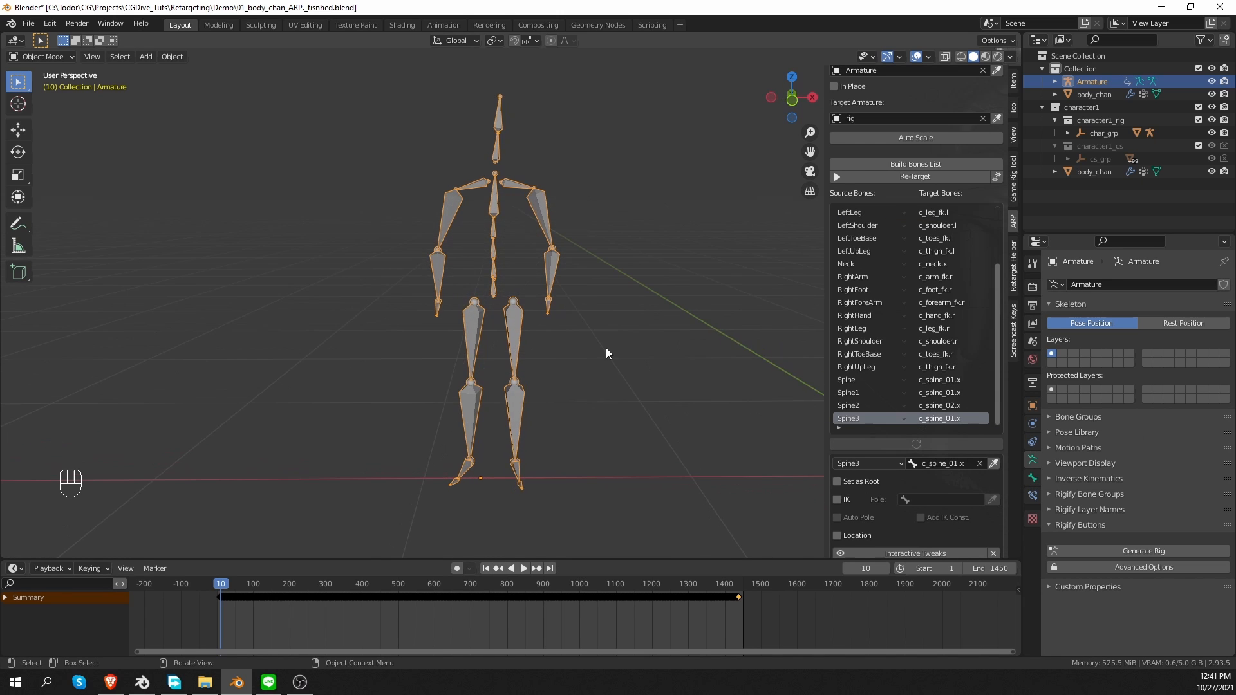
scroll(605, 347, "down", 1)
middle_click_drag(728, 349, 612, 357, "shift")
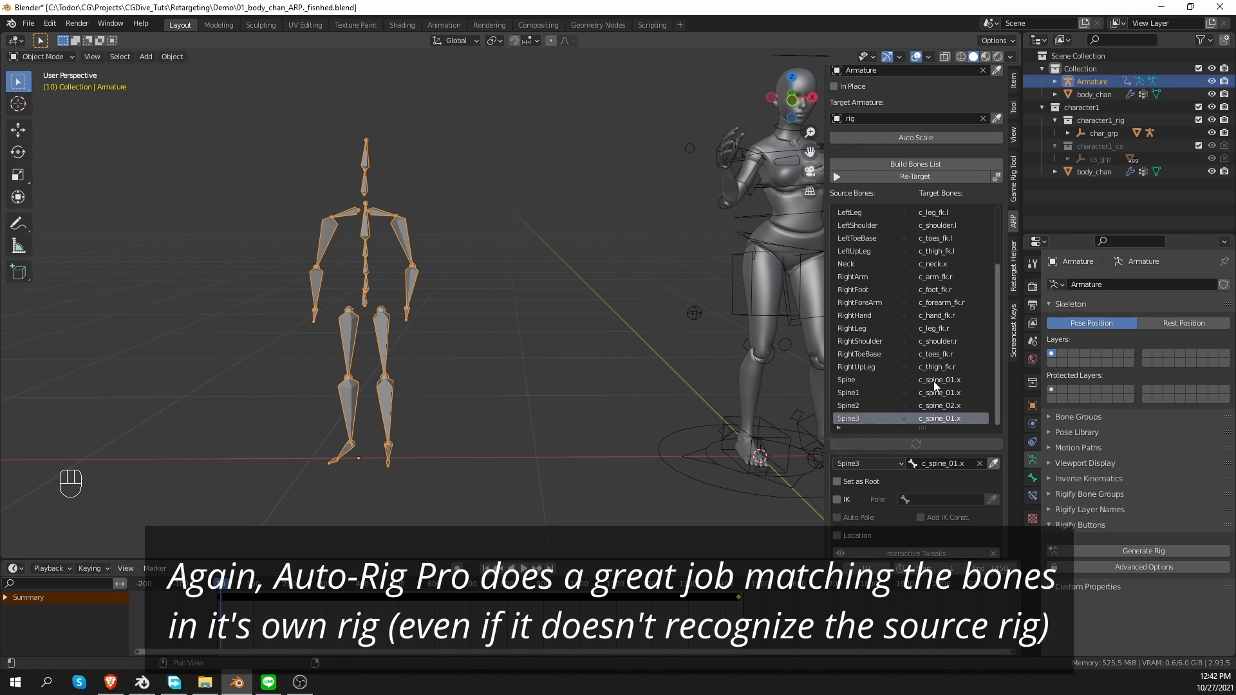
Step: Set the Hips bone, mapped to c_root_master.x, as root
scroll(1000, 366, "up", 6)
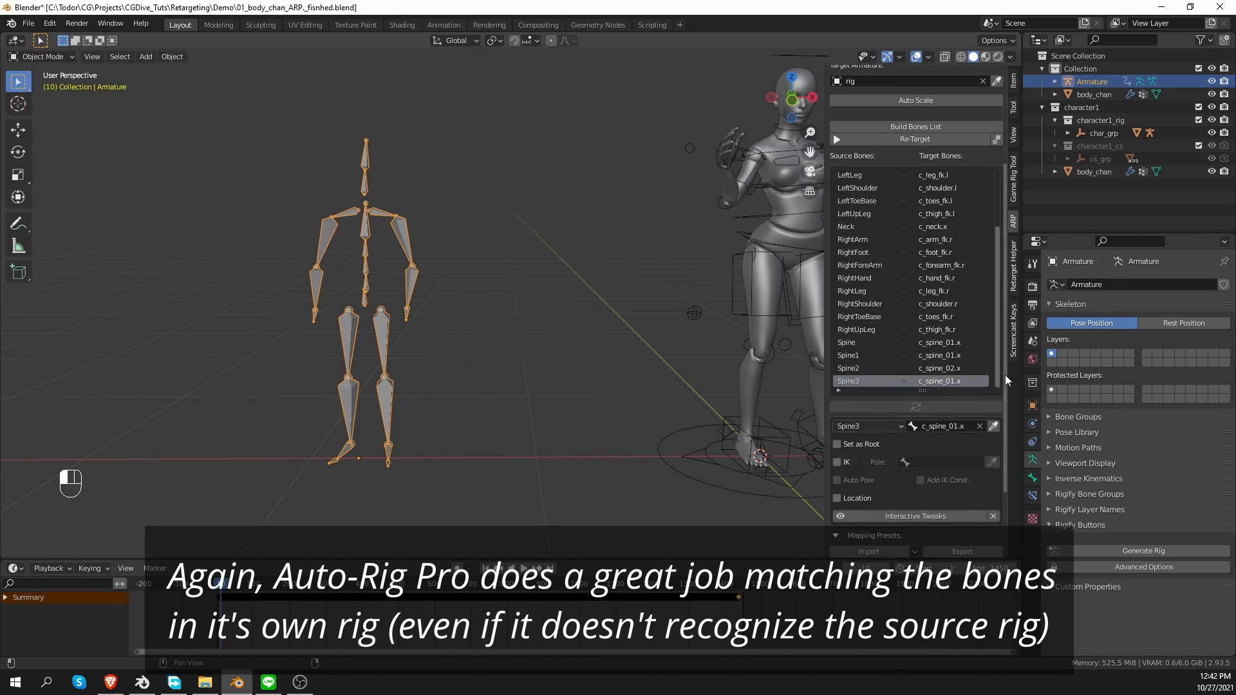
left_click(955, 208)
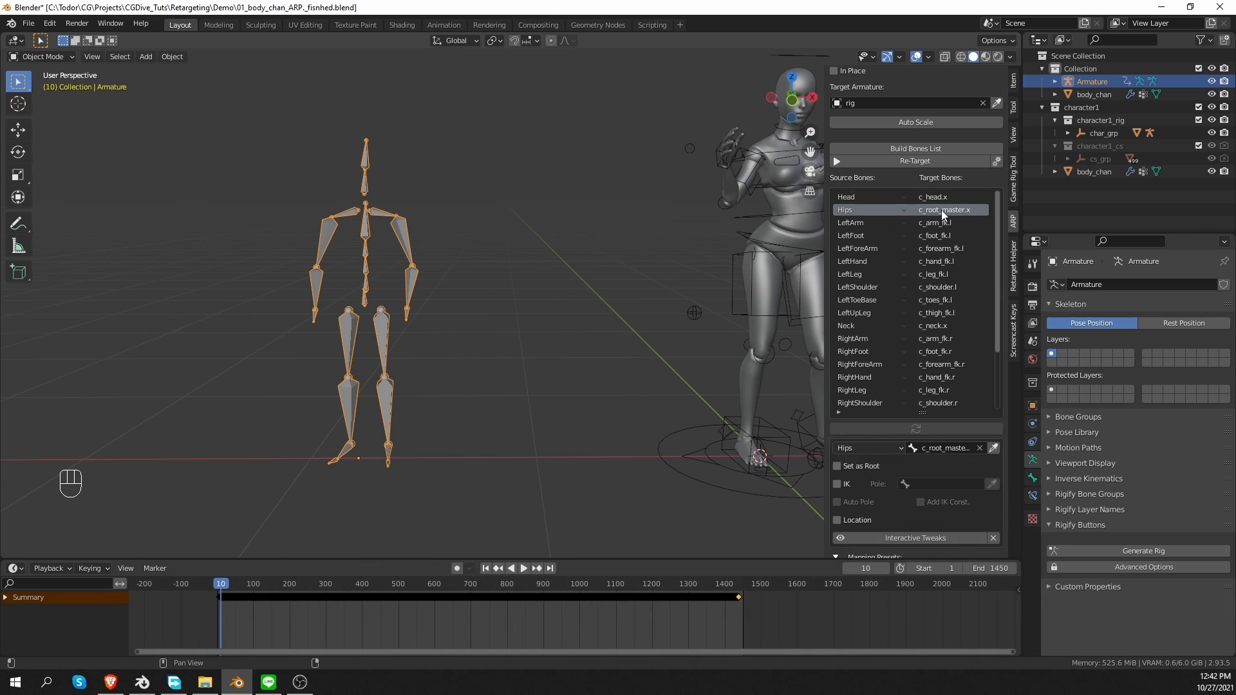
left_click(852, 468)
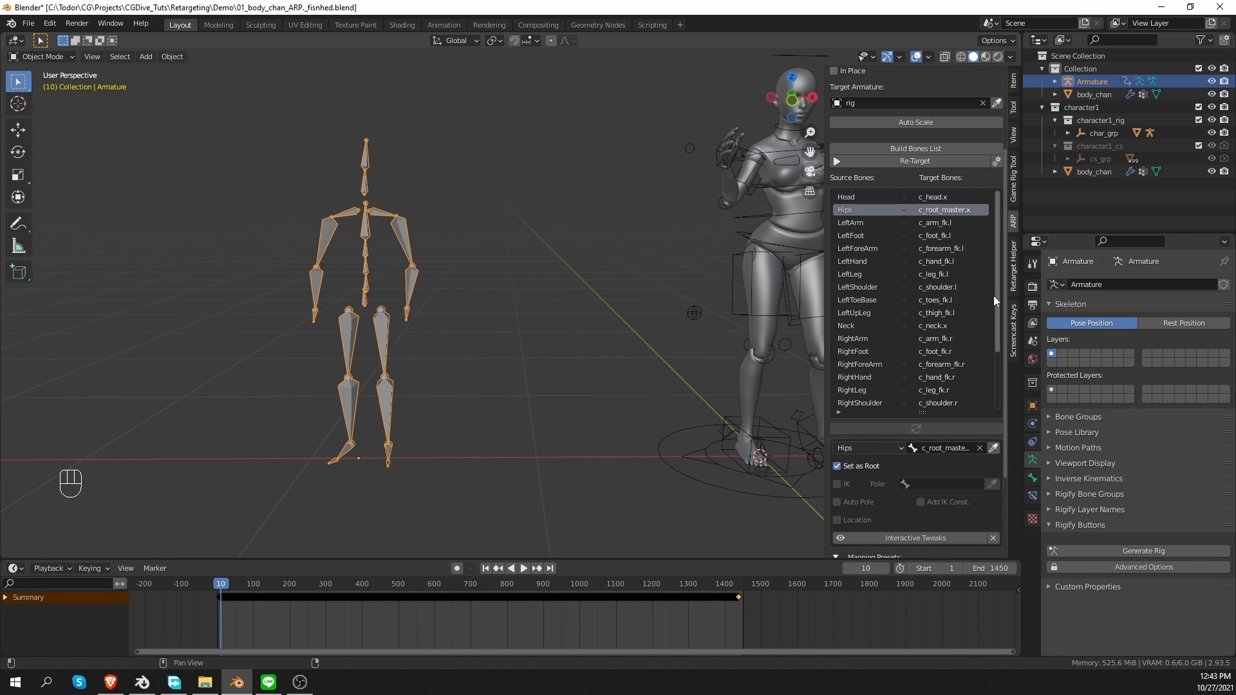
Step: Enter Pose Mode on the character rig and compare its spine controls with the source armature's spine bones
scroll(995, 322, "down", 6)
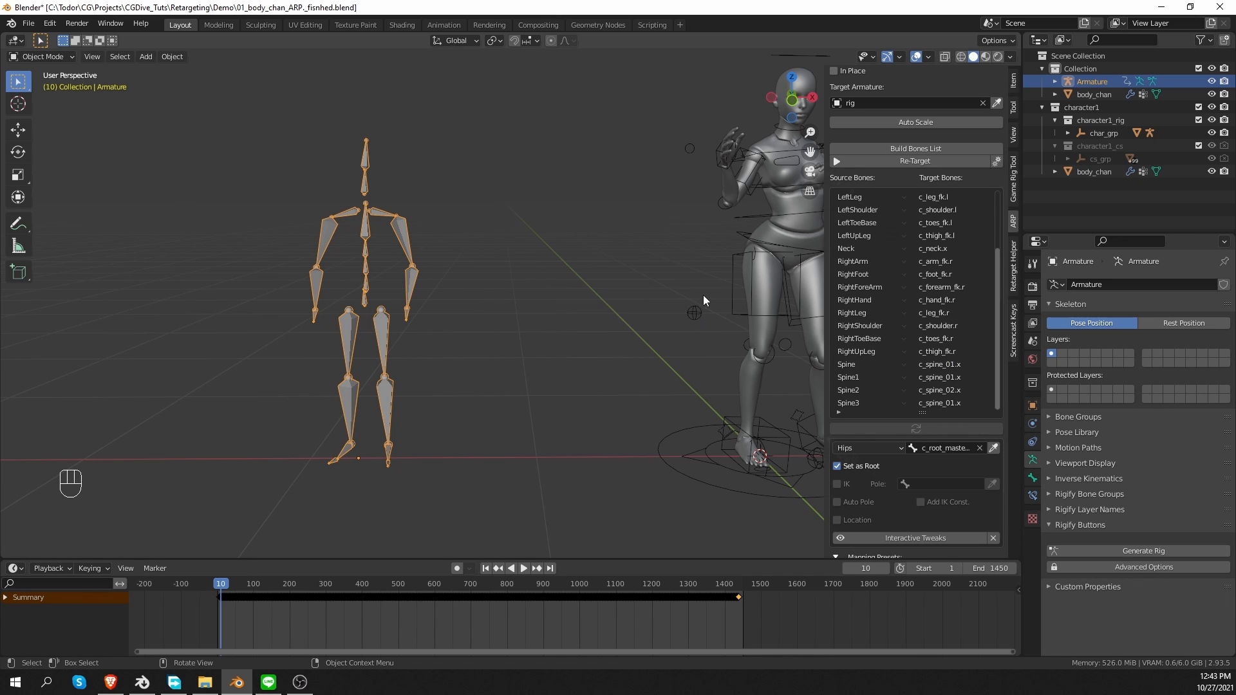
left_click(734, 269)
key("Tab")
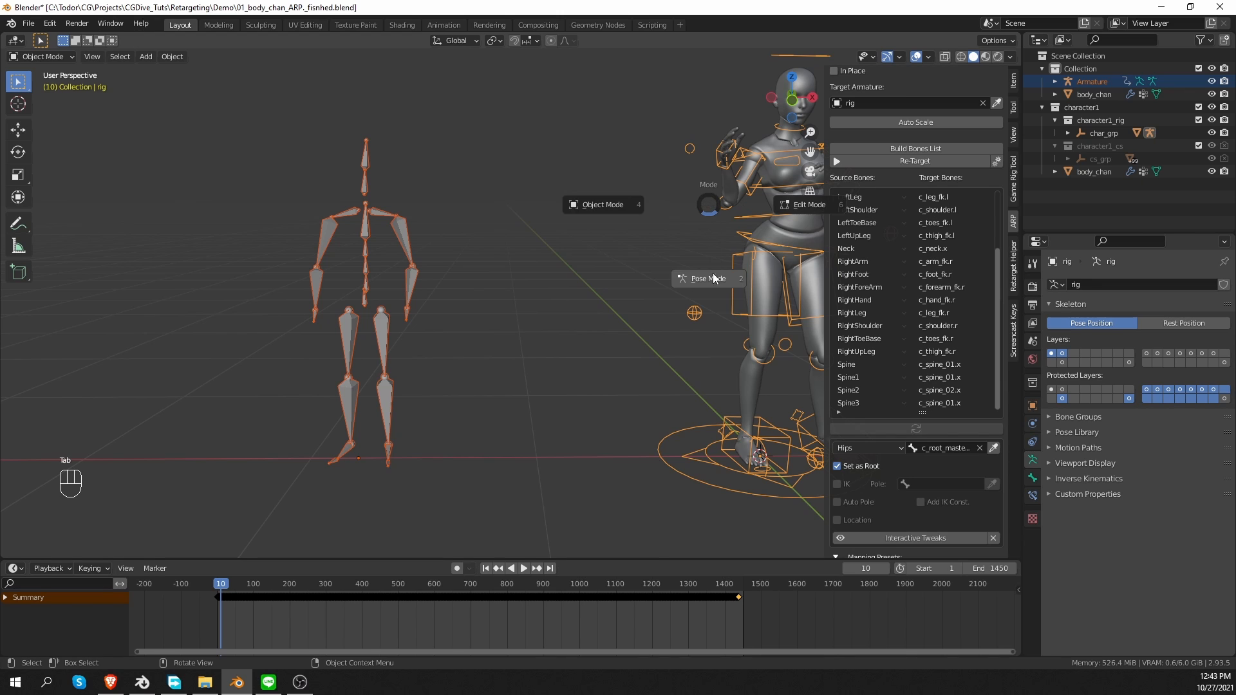
left_click(713, 288)
middle_click_drag(775, 319, 721, 327, "shift")
scroll(360, 326, "up", 1)
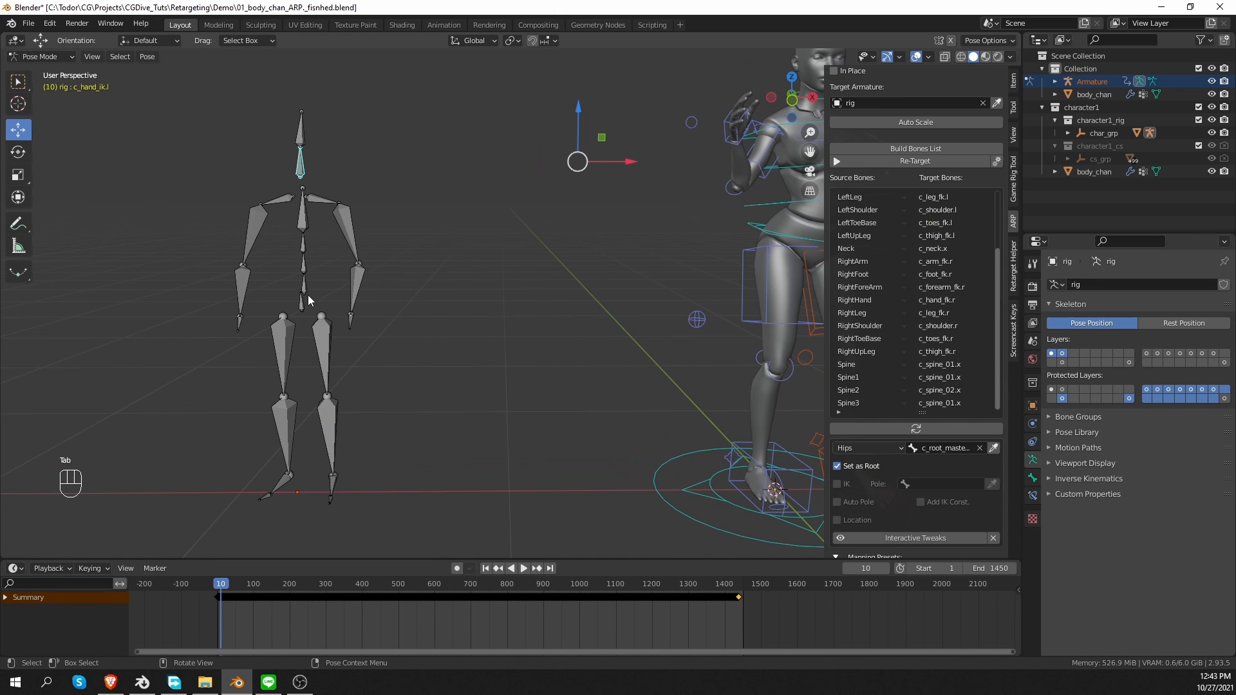
left_click(303, 294)
middle_click_drag(394, 313, 519, 376)
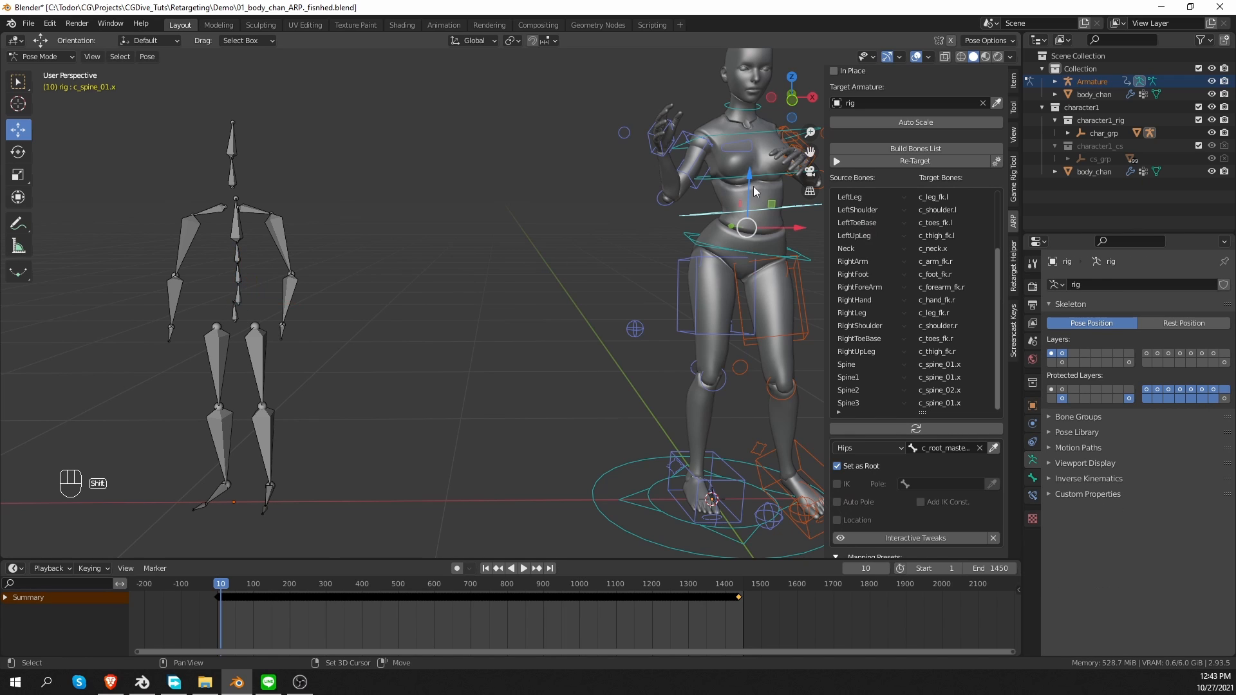
left_click(752, 176)
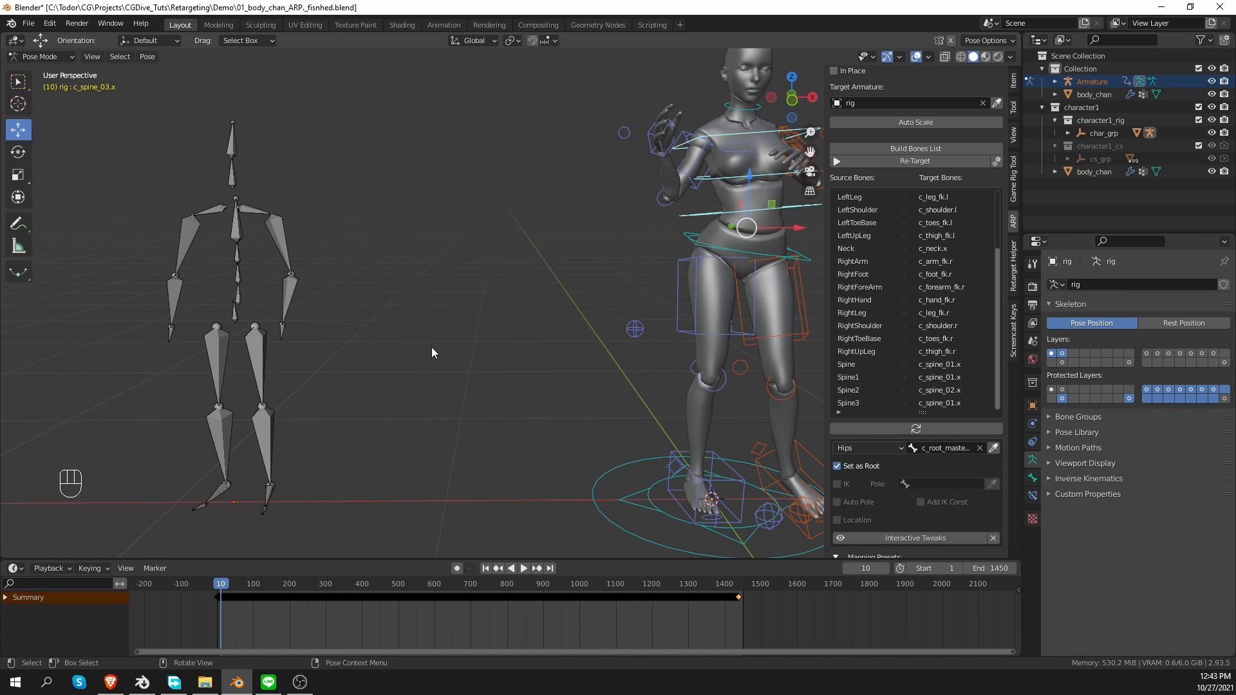
left_click(251, 315)
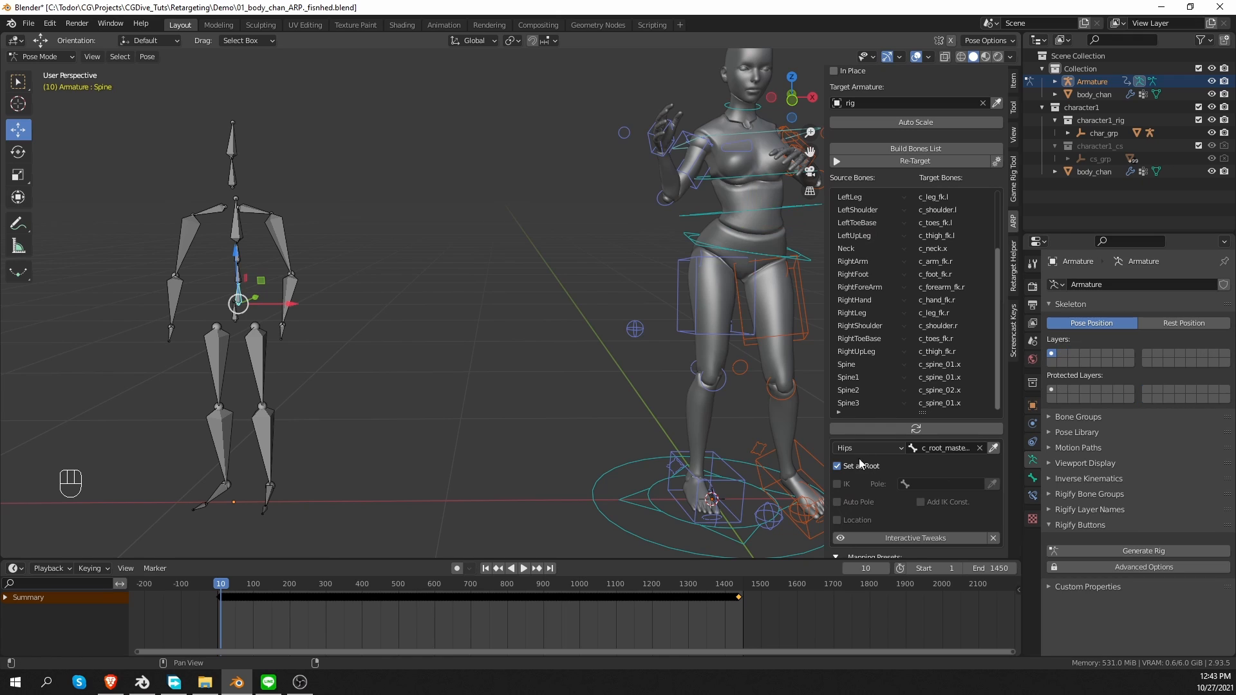
Step: Clear the target bone of the source Spine entry and check the Spine1 and Spine2 mappings
left_click(932, 365)
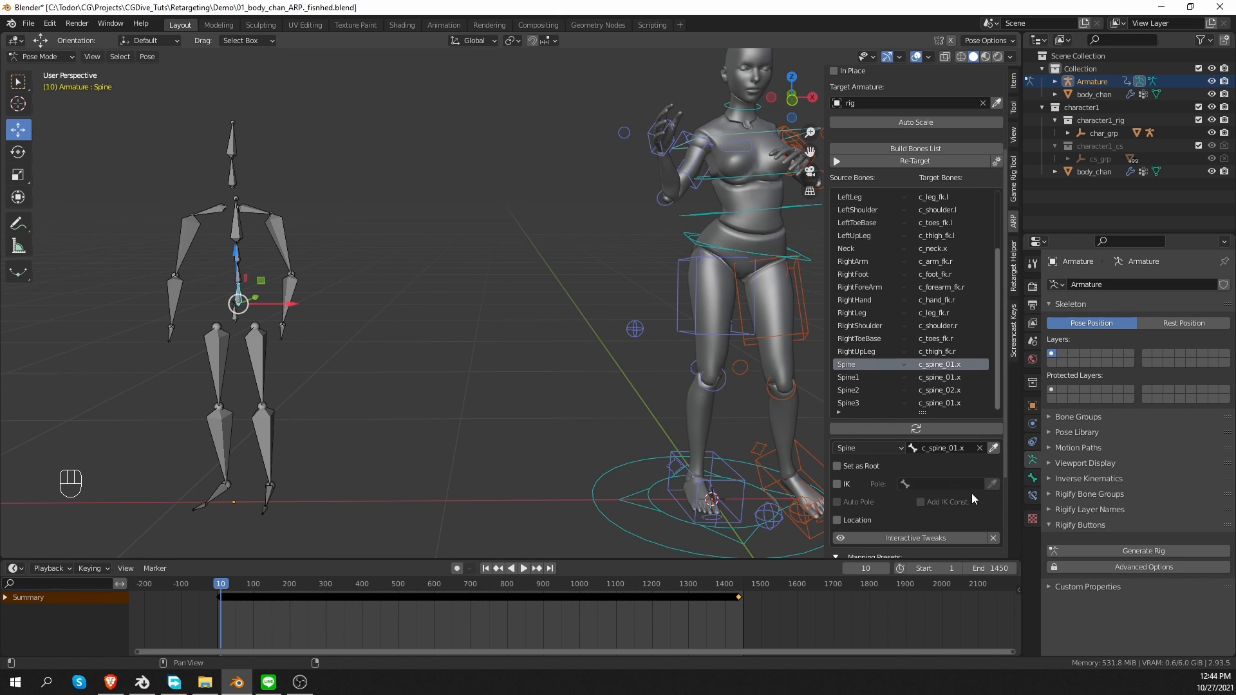
left_click(979, 448)
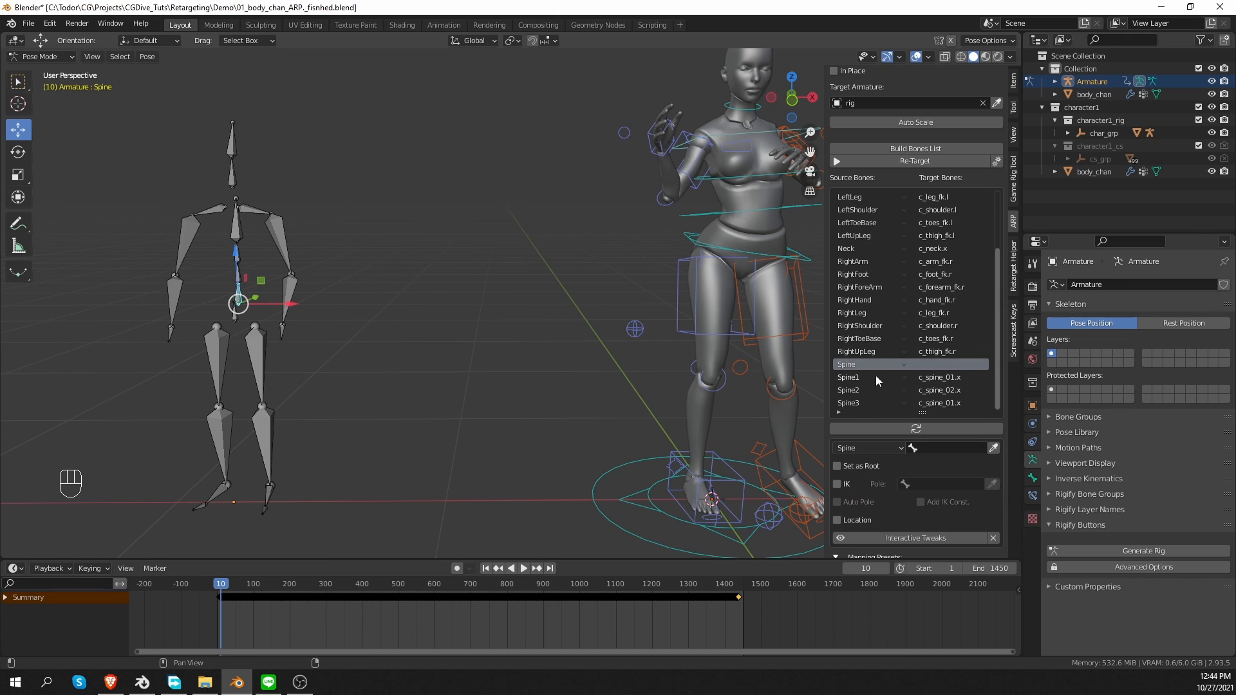
left_click(874, 378)
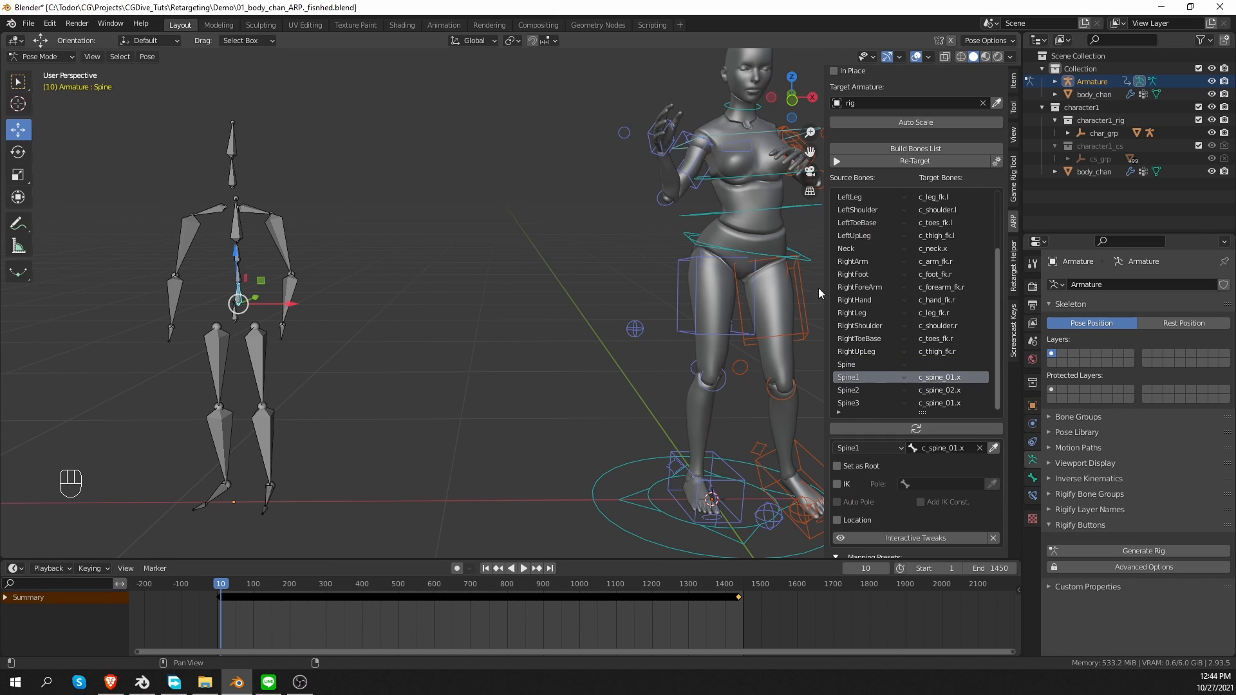
left_click(791, 208)
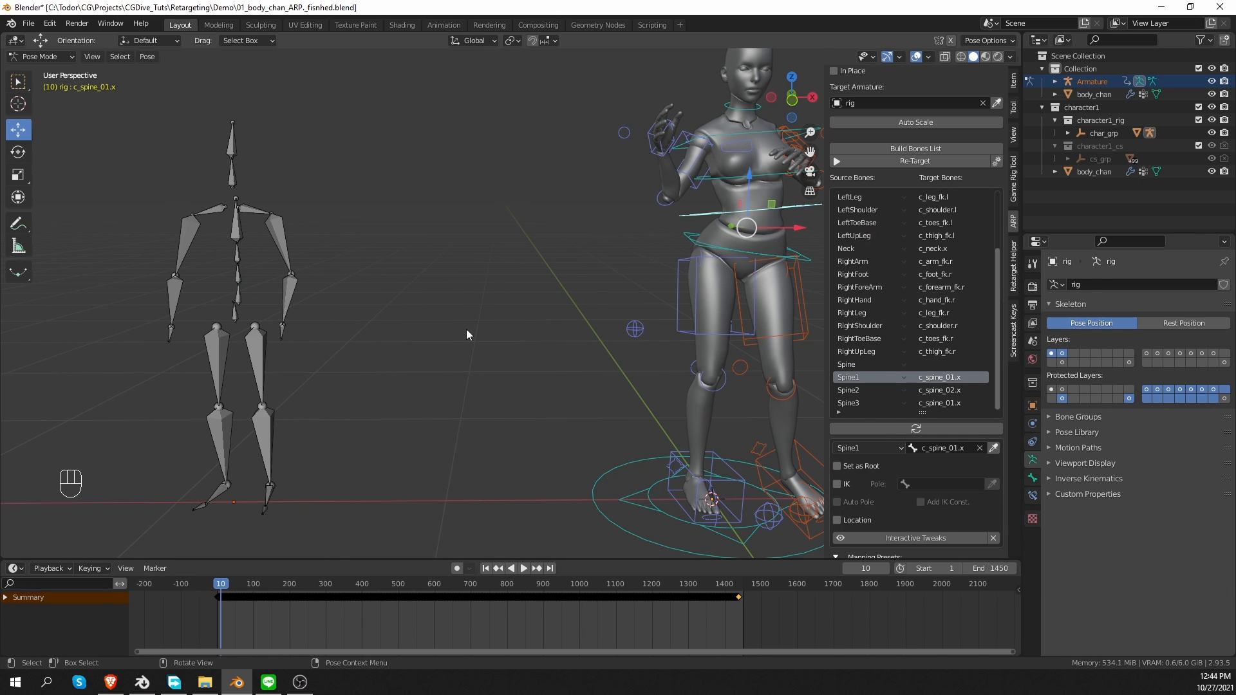
left_click(946, 390)
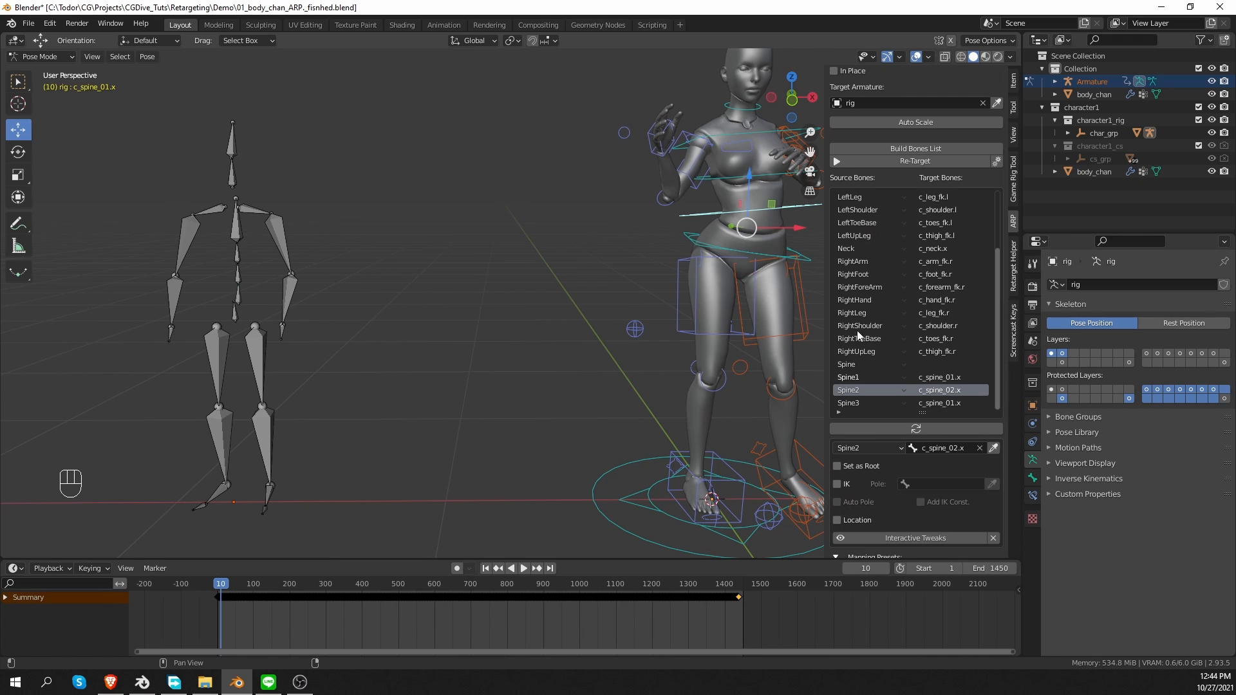
Step: Map the source Spine3 bone to the target control c_spine_03.x
left_click(936, 404)
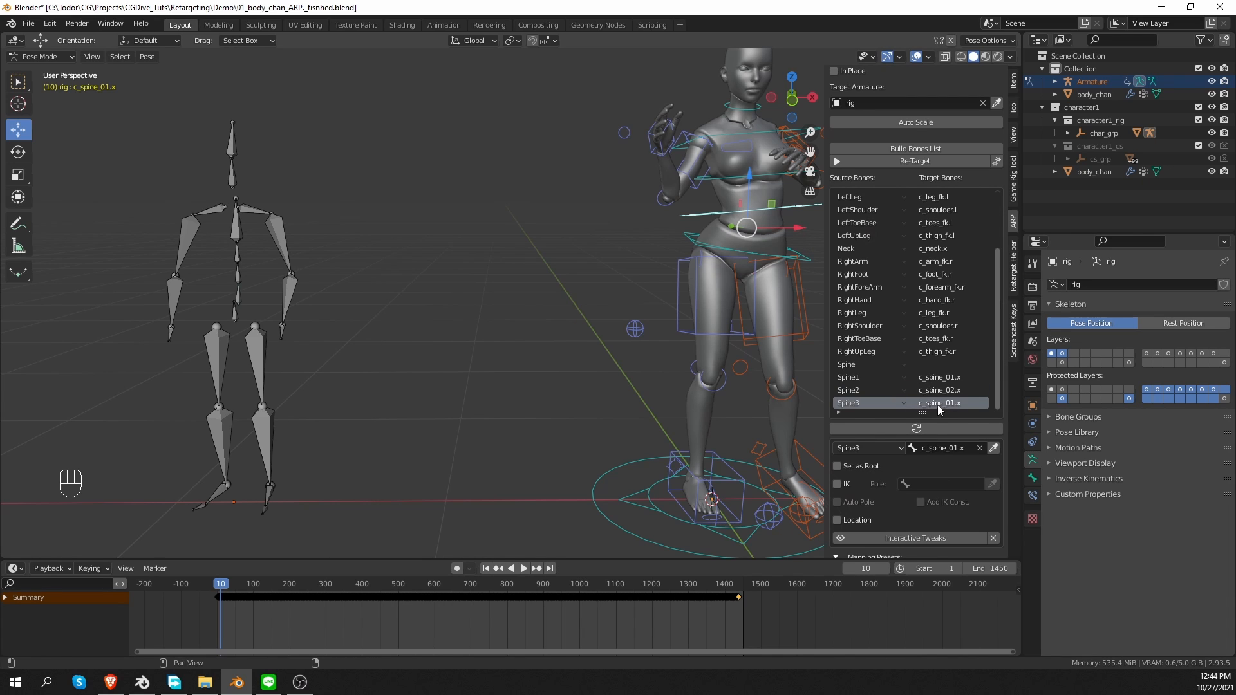
left_click(959, 450)
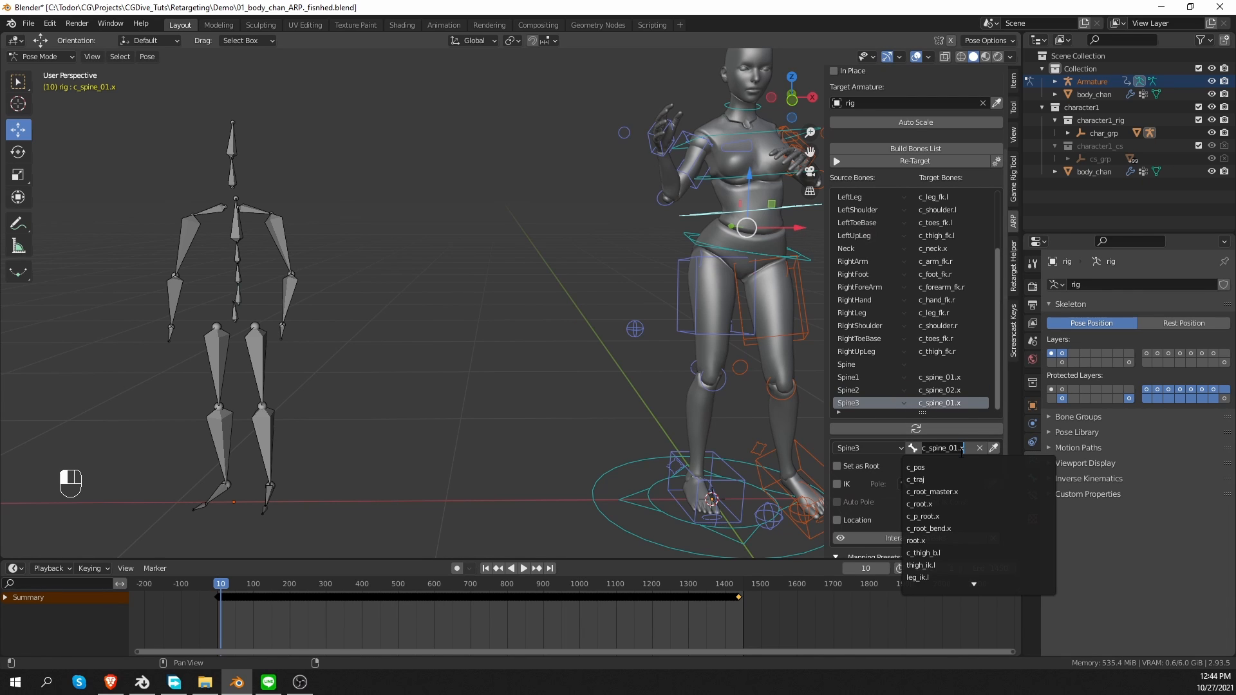
type("spine")
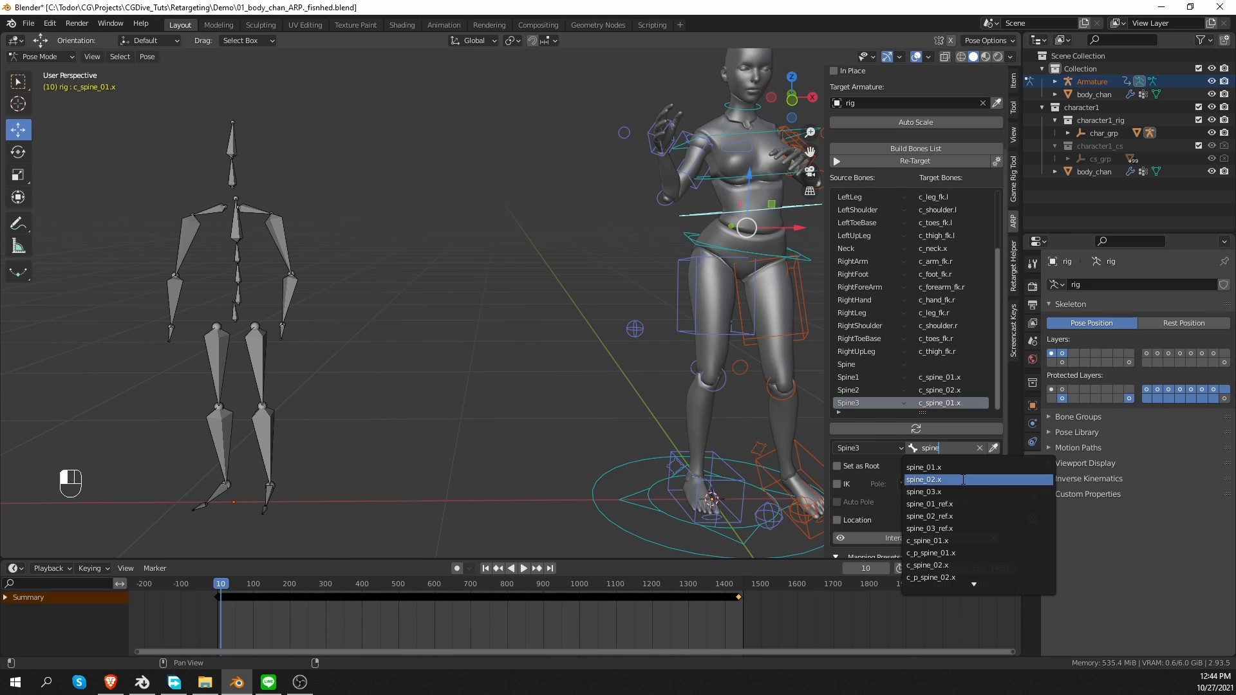
left_click(971, 493)
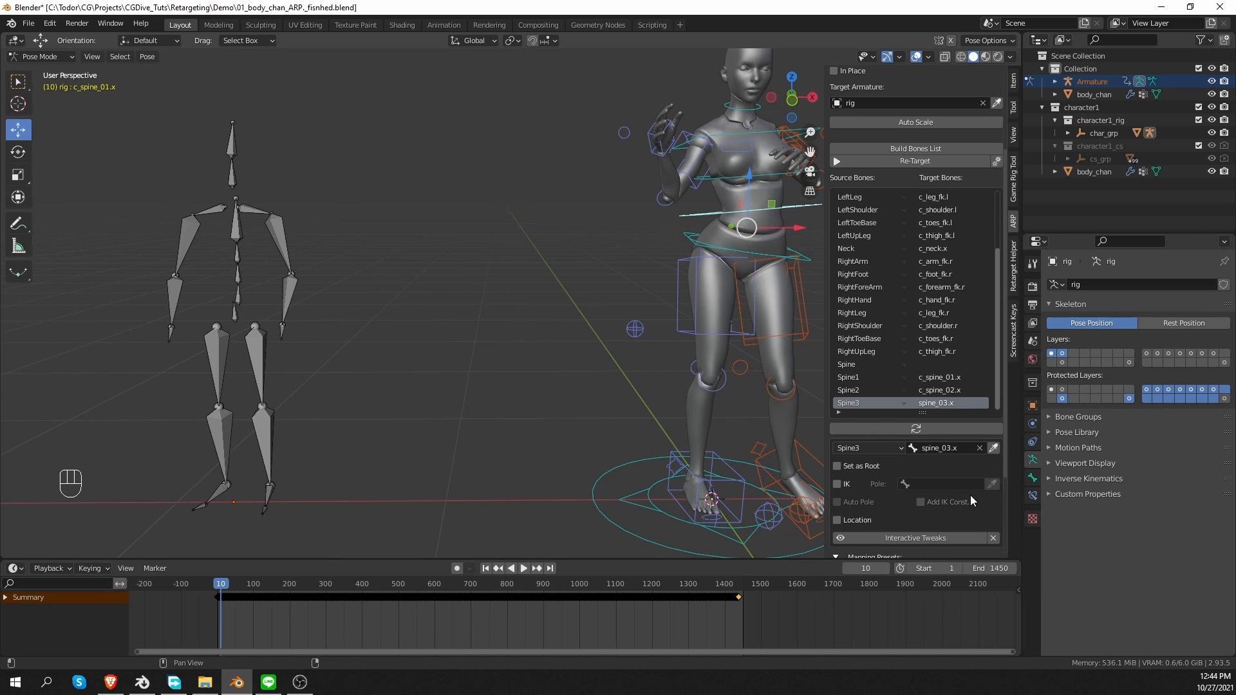
left_click(944, 448)
key("Home")
type("c_")
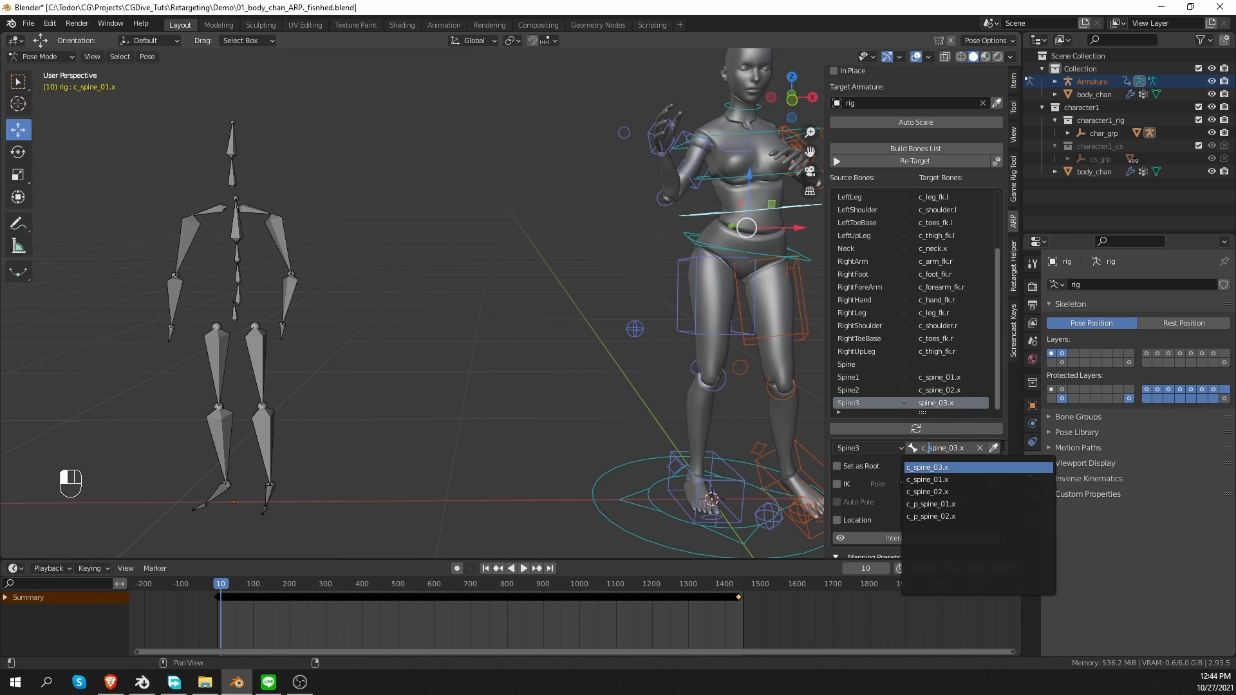
left_click(996, 468)
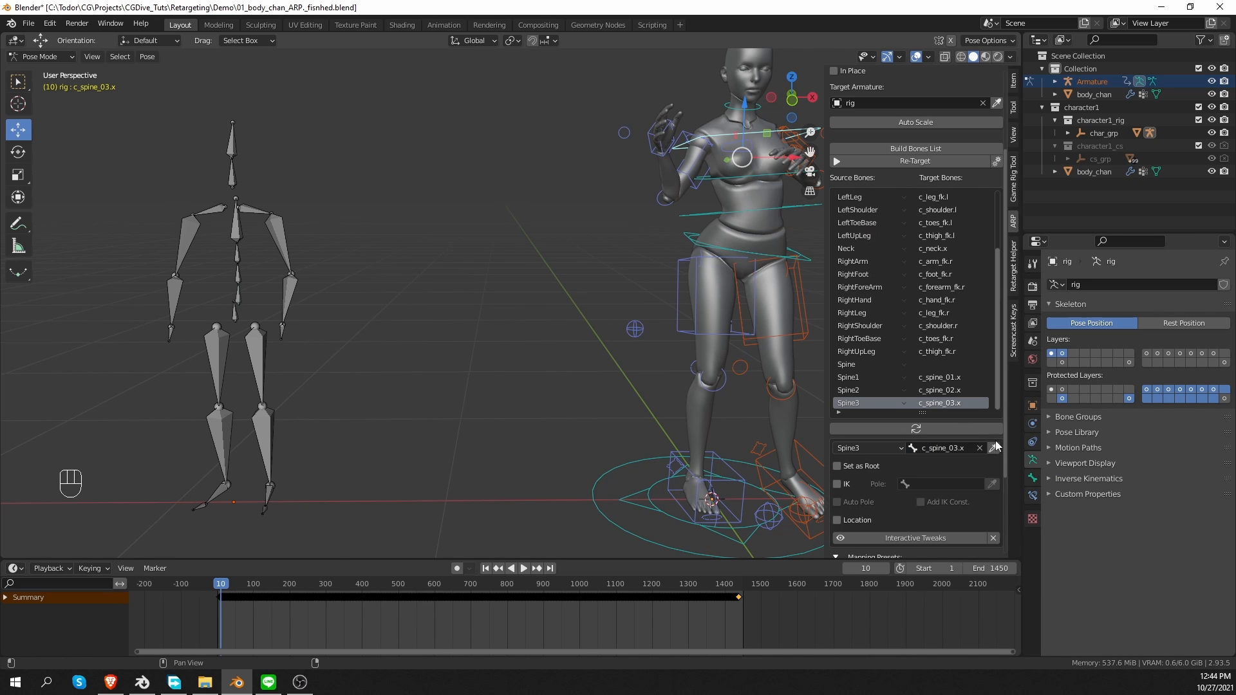
Step: Re-target the animation for frames 7 to 1438 with linear interpolation and scrub to frame 738 to check the result
middle_click_drag(762, 383, 642, 383, "shift")
scroll(643, 383, "down", 1)
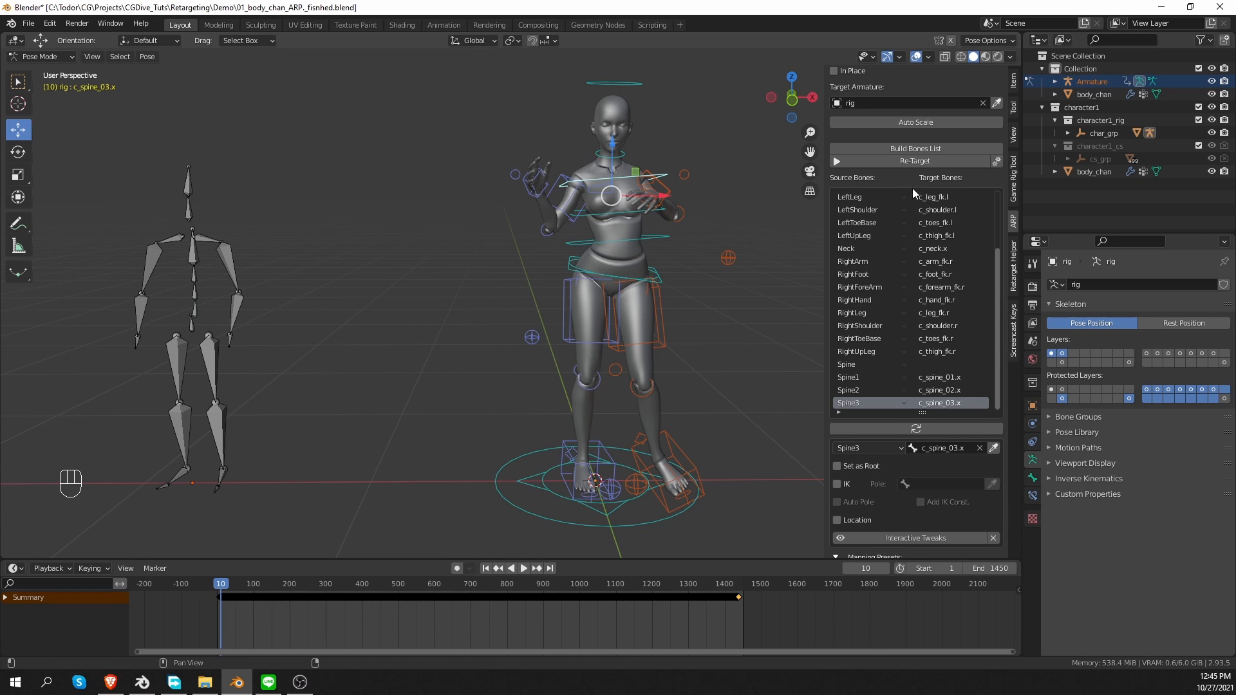
left_click(915, 160)
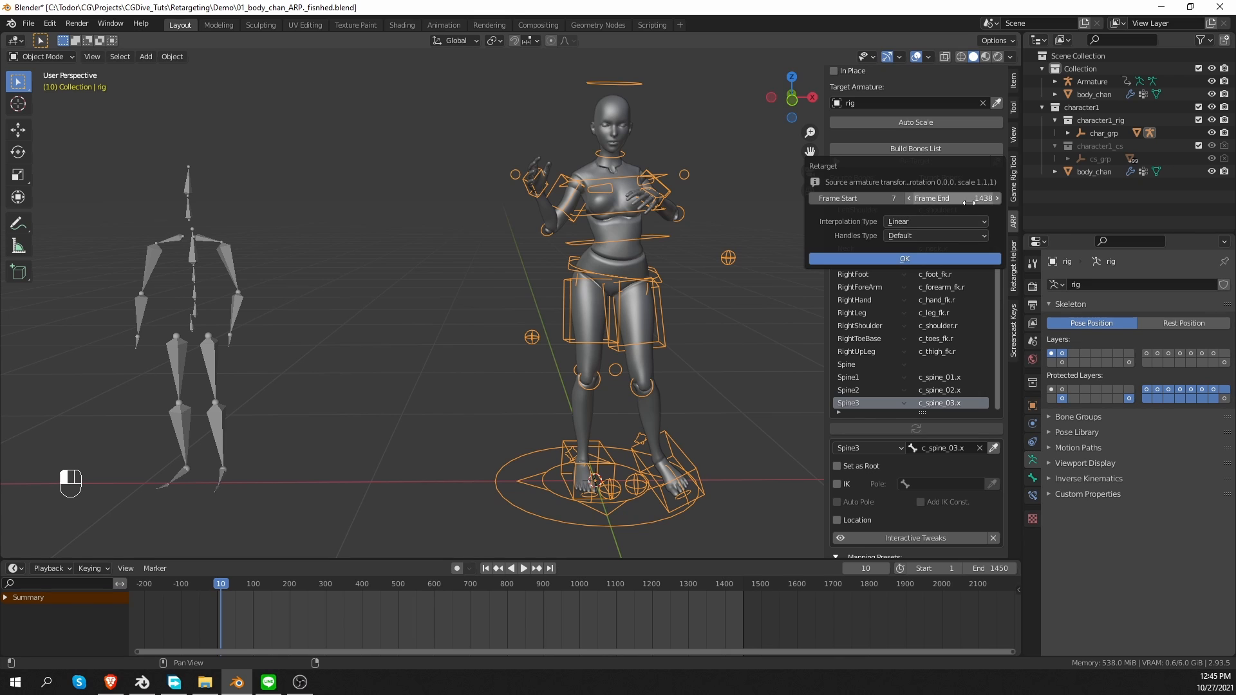
left_click(889, 259)
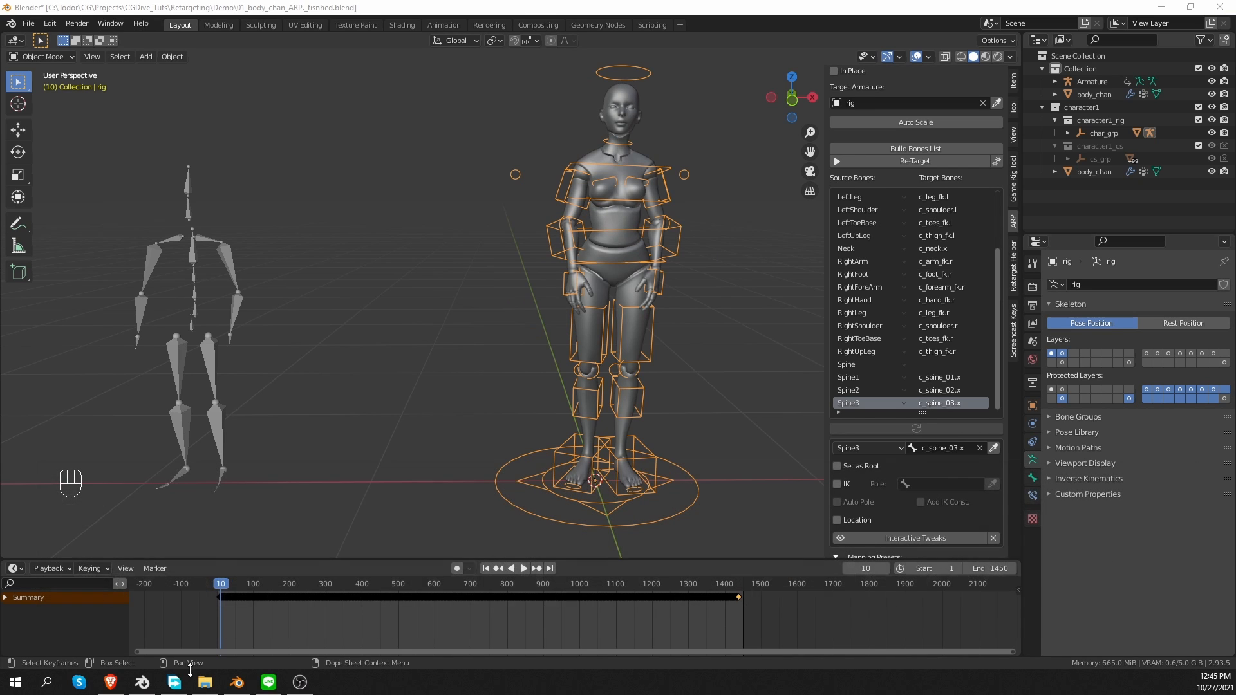
left_click_drag(245, 586, 484, 586)
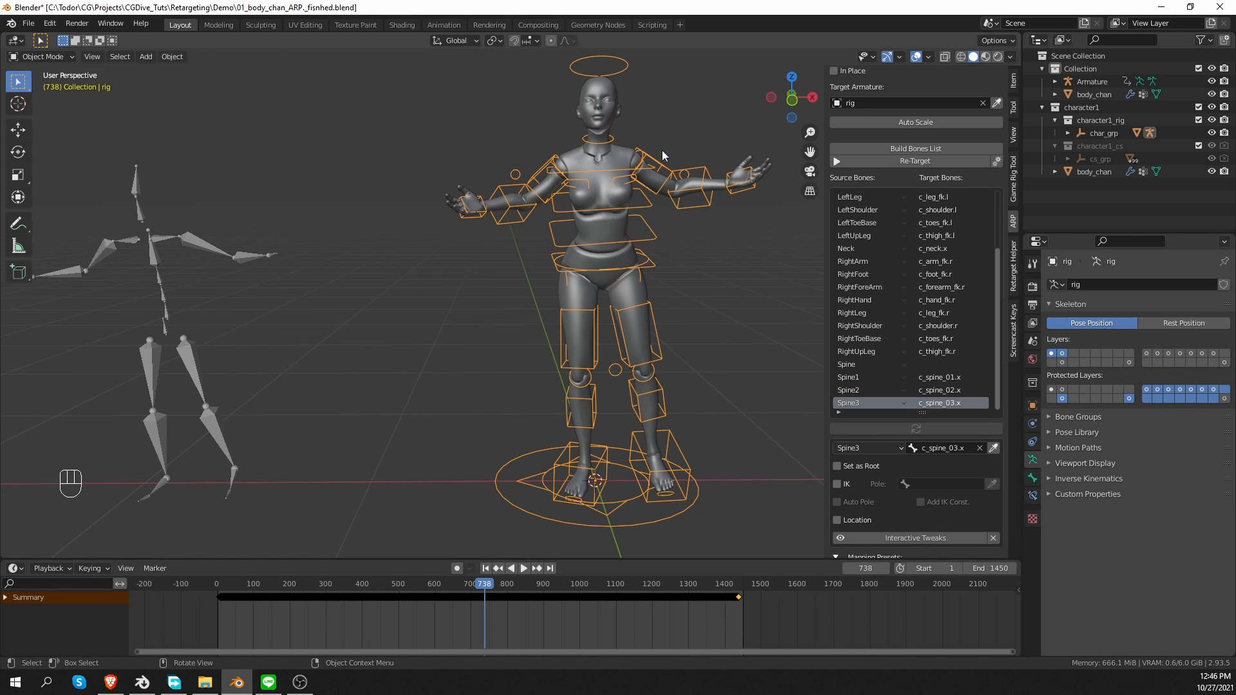
Step: Test-rotate the arm, forearm and thigh FK controls in Pose Mode, cancelling each rotation, and return to Object Mode
key("Tab")
left_click(662, 171)
key("r")
right_click(676, 123)
left_click(533, 217)
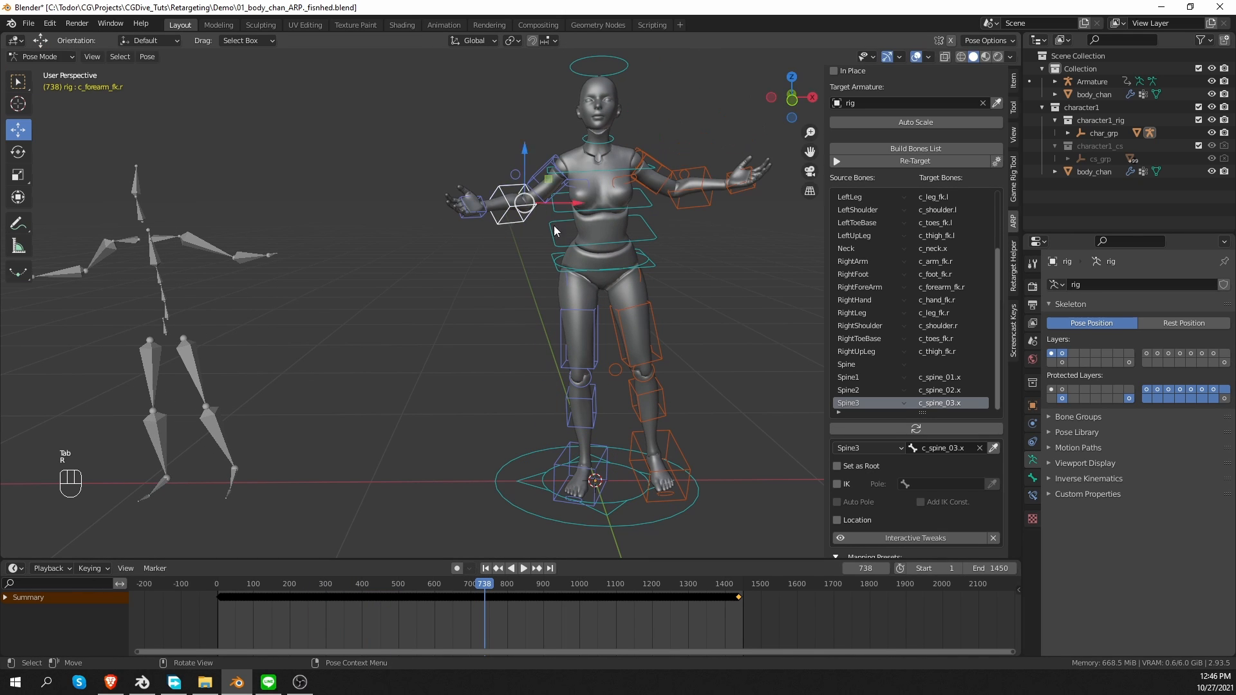
key("r")
right_click(551, 216)
left_click(547, 195)
key("r")
right_click(543, 237)
left_click(650, 311)
key("r")
right_click(694, 325)
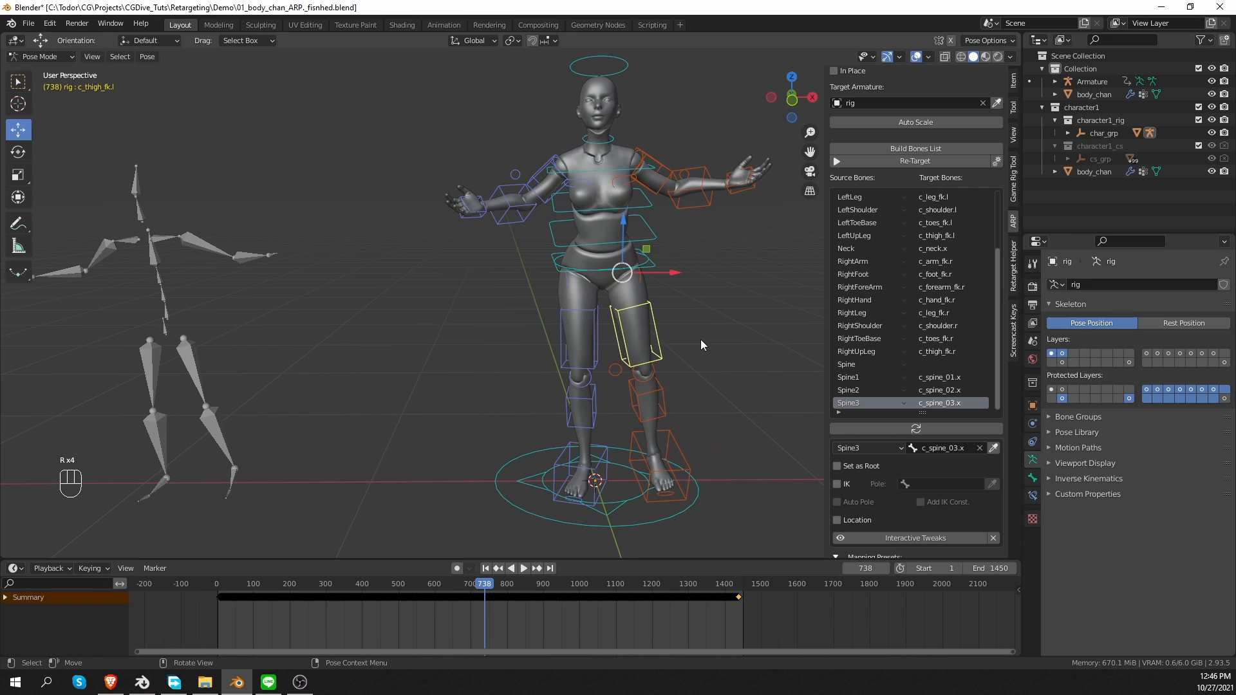
key("Tab")
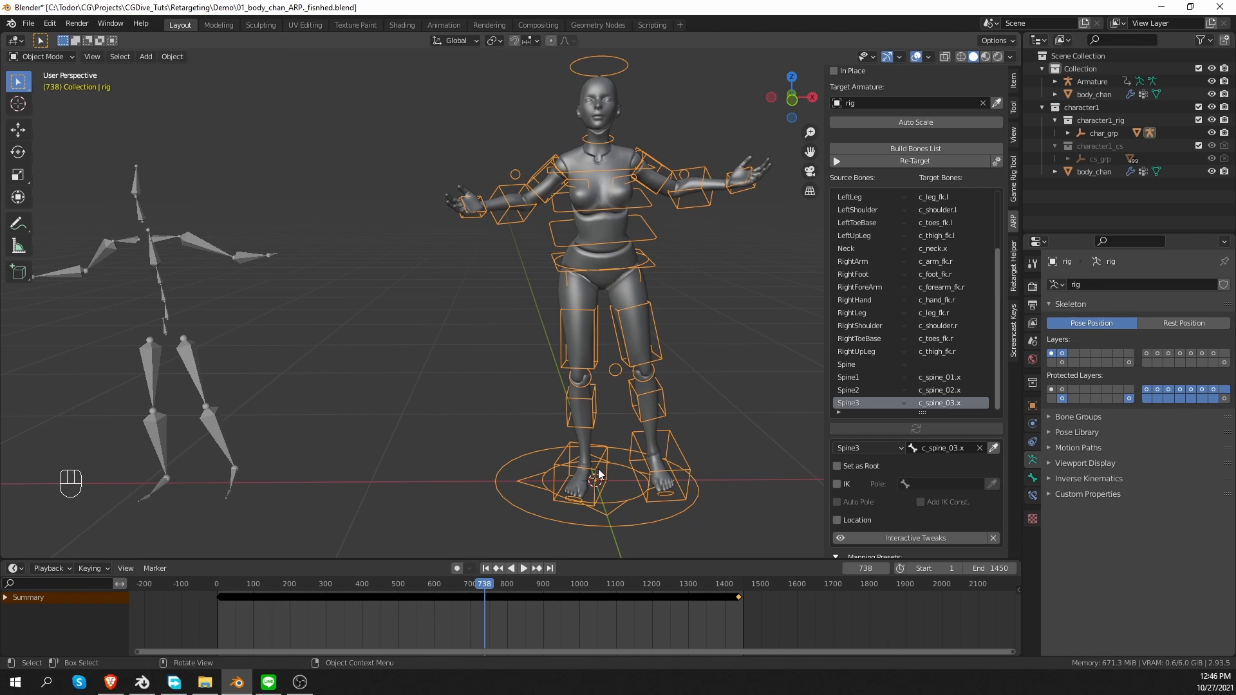
Step: Select the left upper arm control c_arm_fk.l in Pose Mode and run Bake IK > FK for frames 0 to 1450
left_click(1013, 107)
key("Tab")
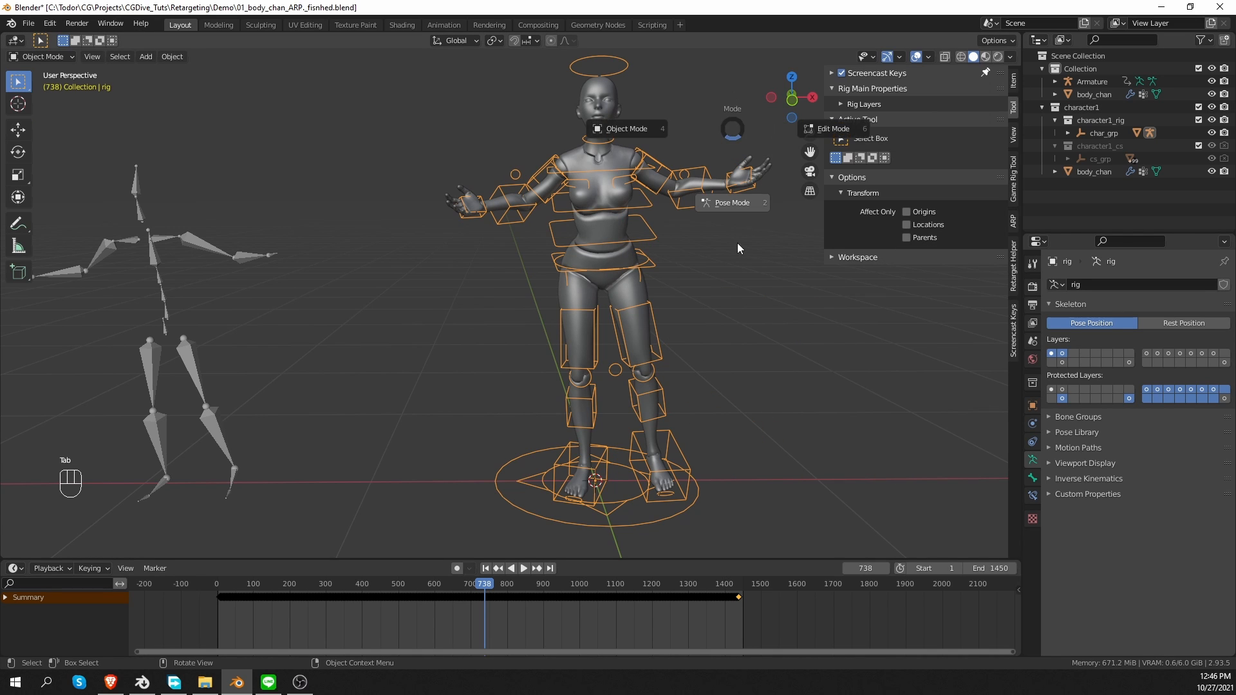
left_click(651, 170)
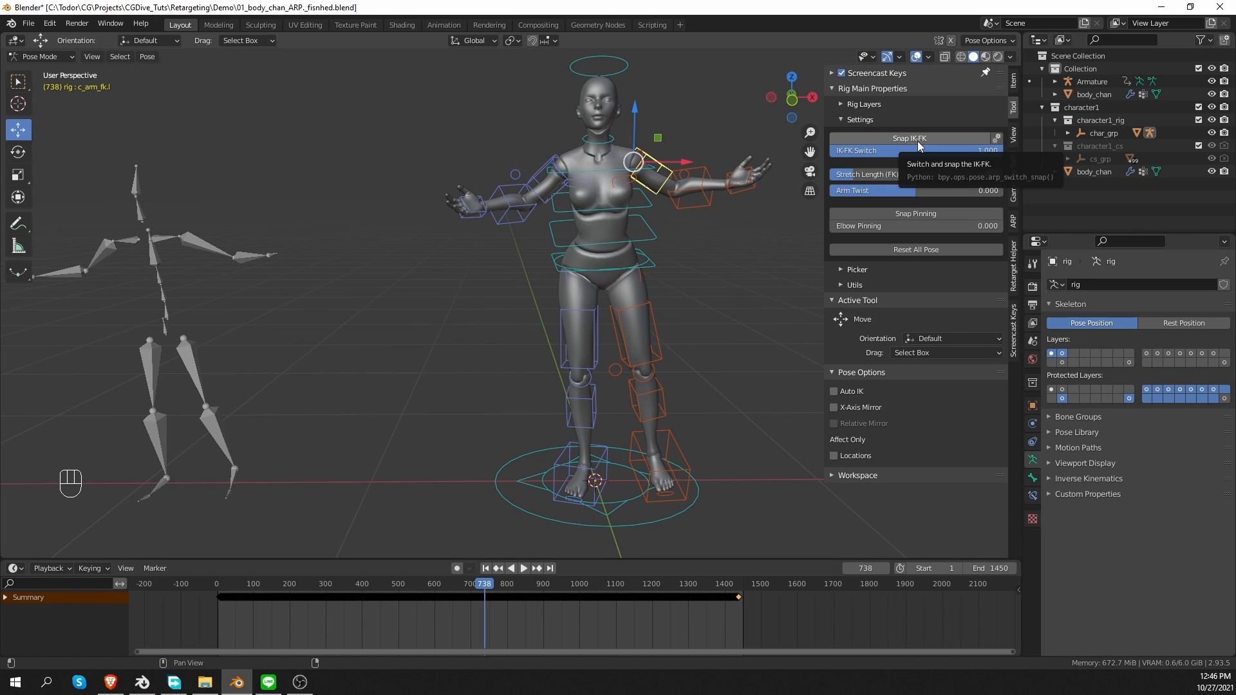
left_click(997, 139)
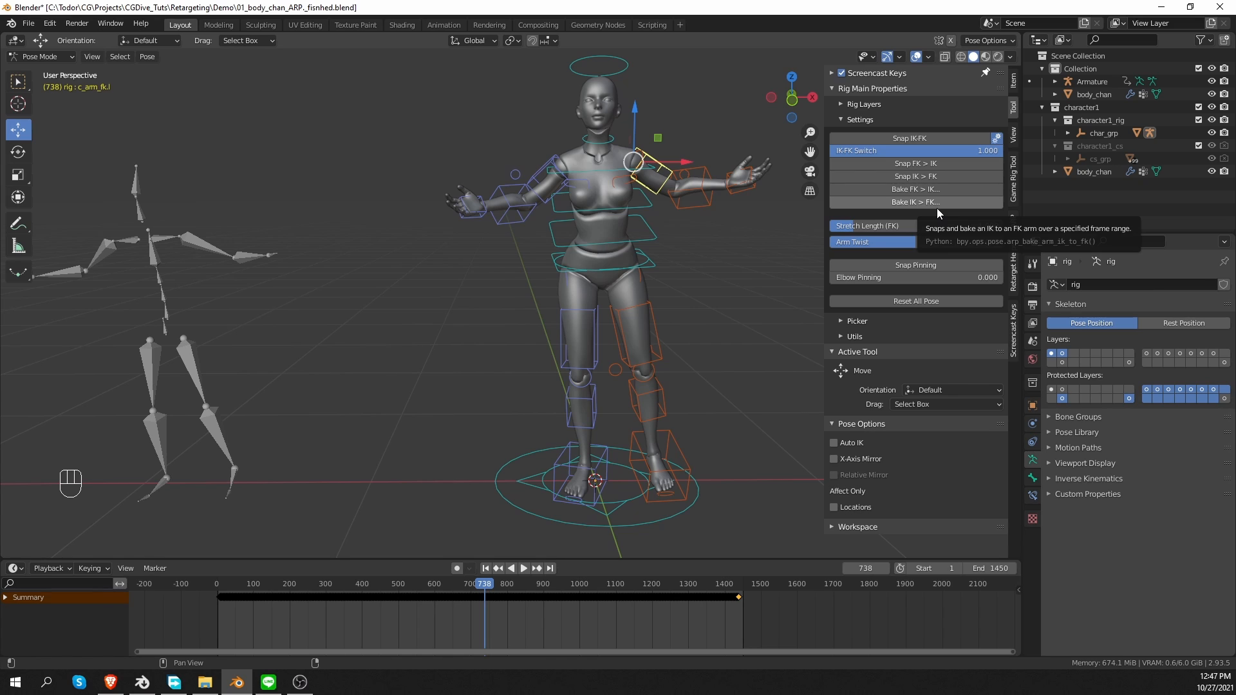
left_click(928, 205)
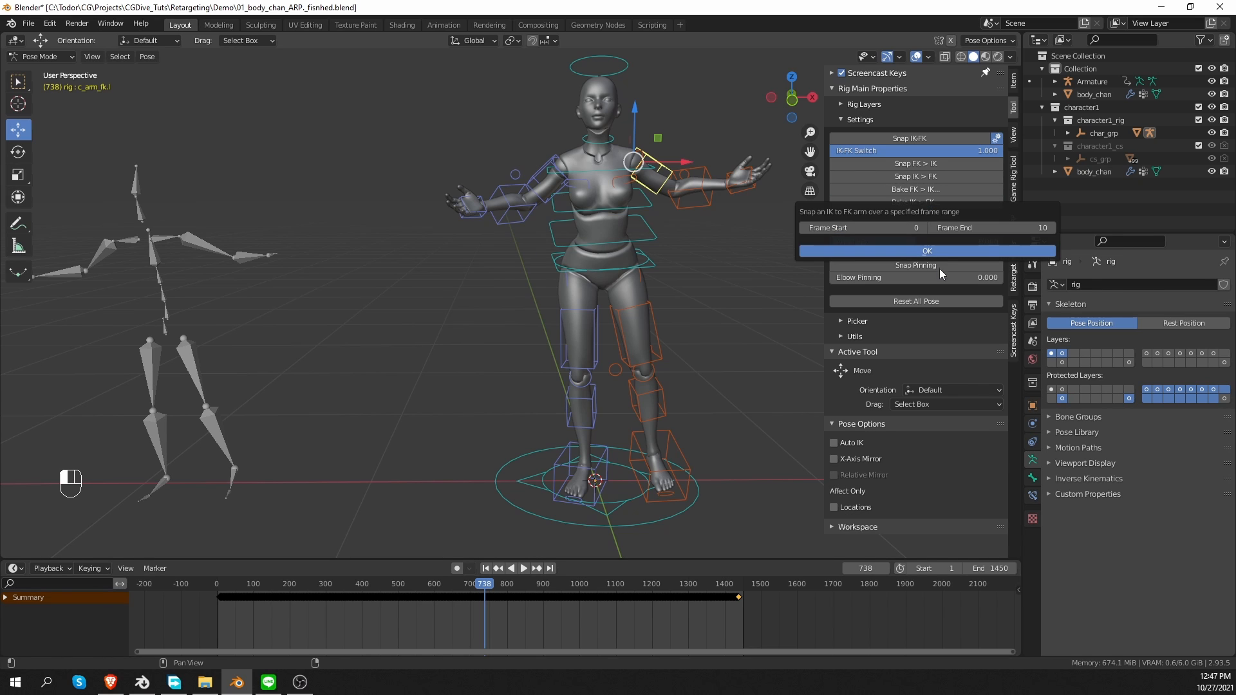
left_click(984, 228)
type("1450")
key("Return")
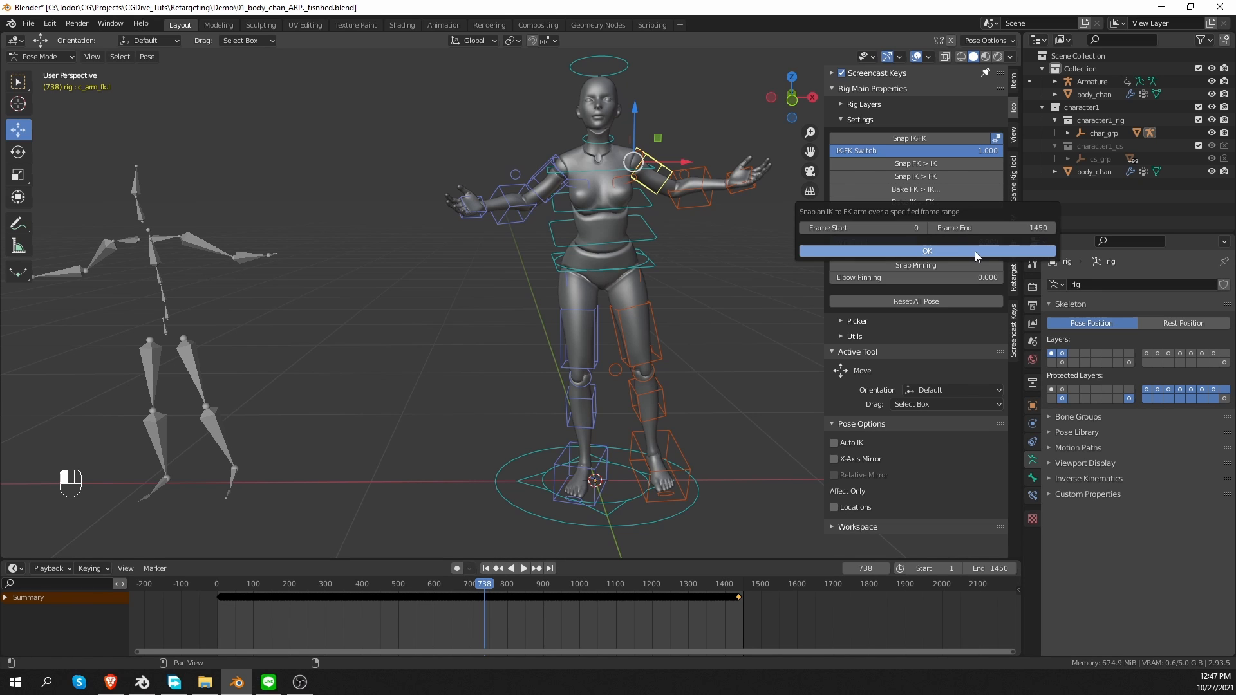
left_click(975, 253)
left_click(1213, 682)
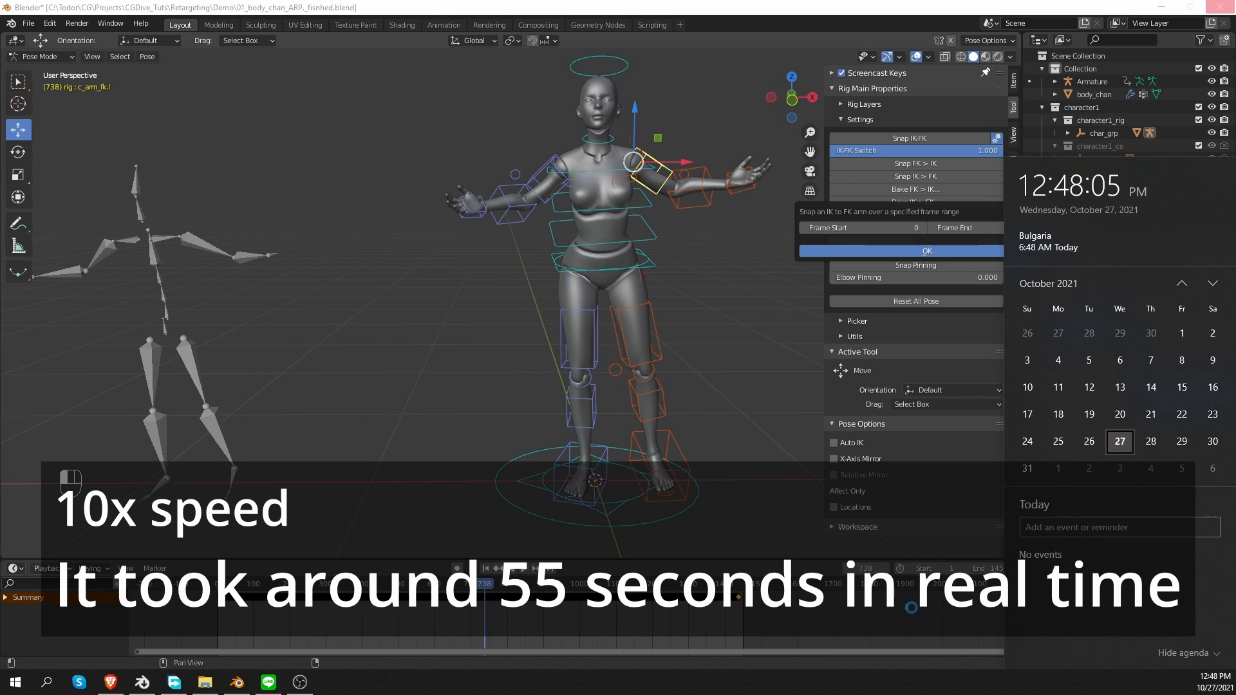
left_click(873, 6)
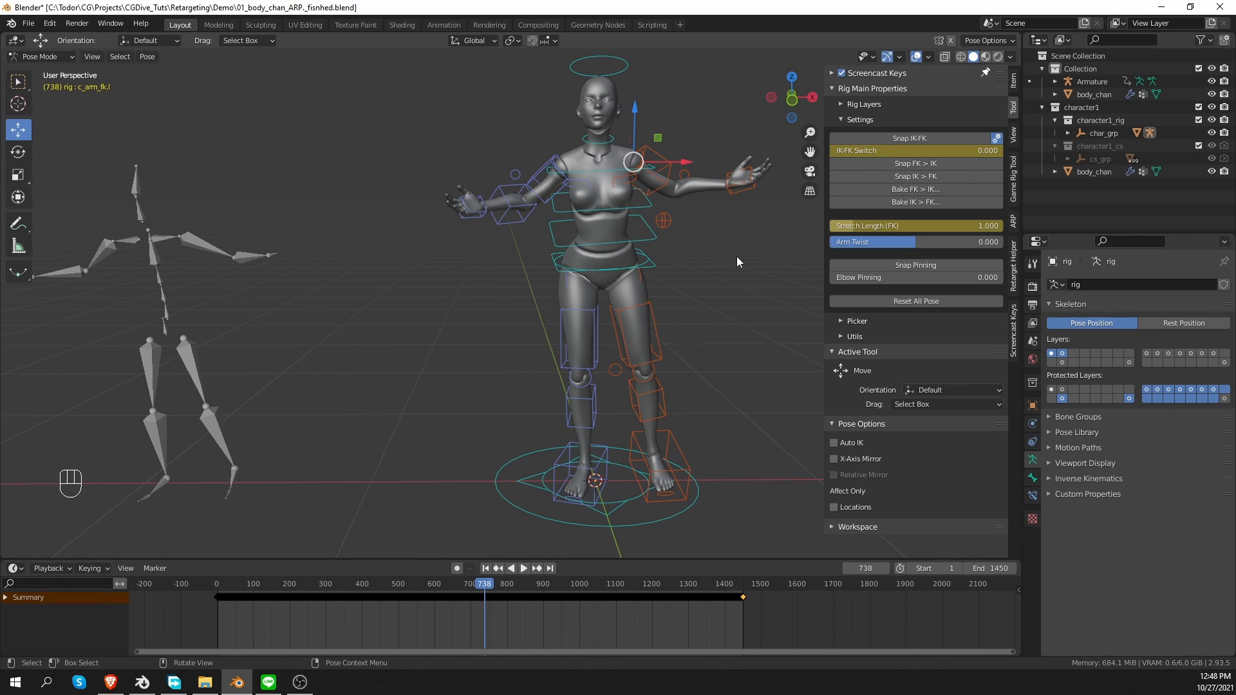
Step: Test-move the left hand's IK control c_hand_ik.l at frames 738 and 466, cancelling each move, with a brief playback between
left_click(736, 201)
key("g")
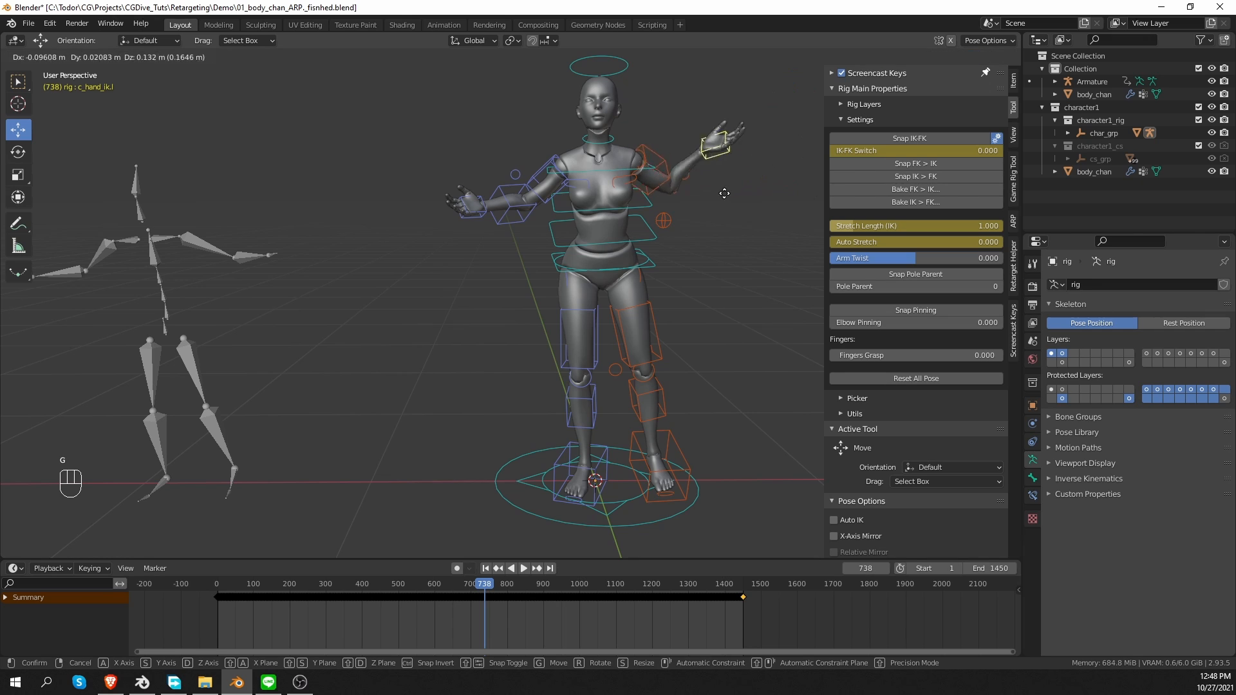
right_click(729, 187)
left_click_drag(499, 583, 375, 576)
key("shift+space")
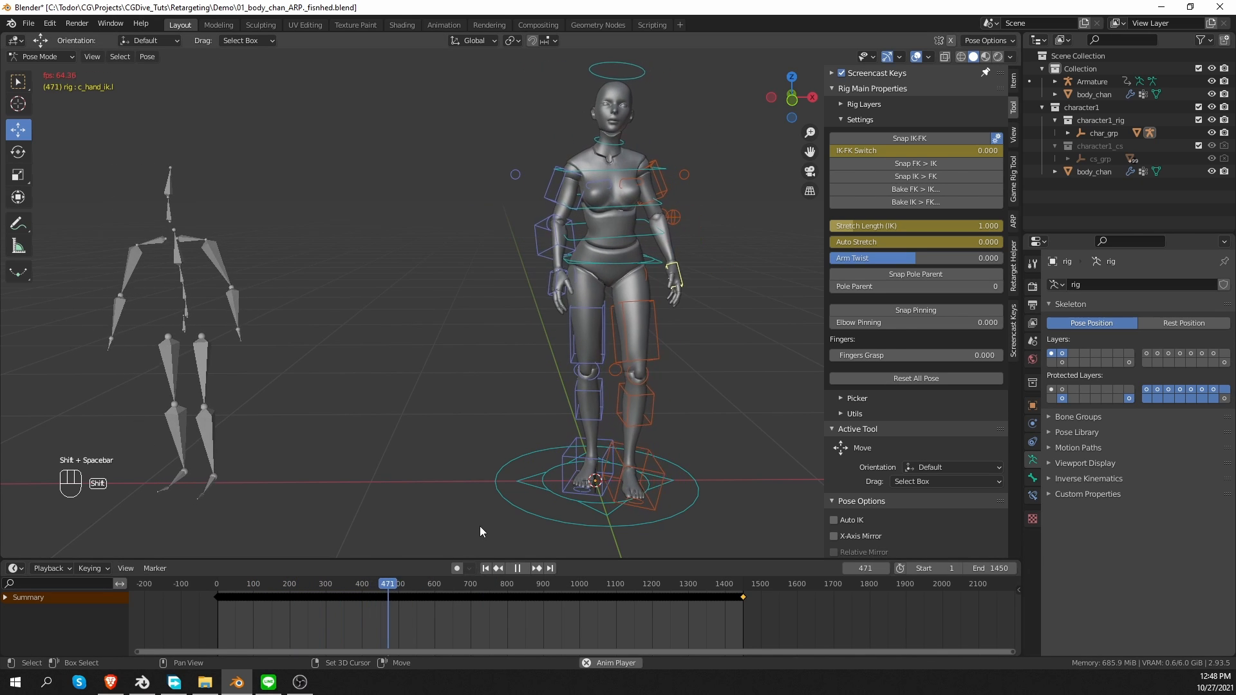
key("Escape")
key("g")
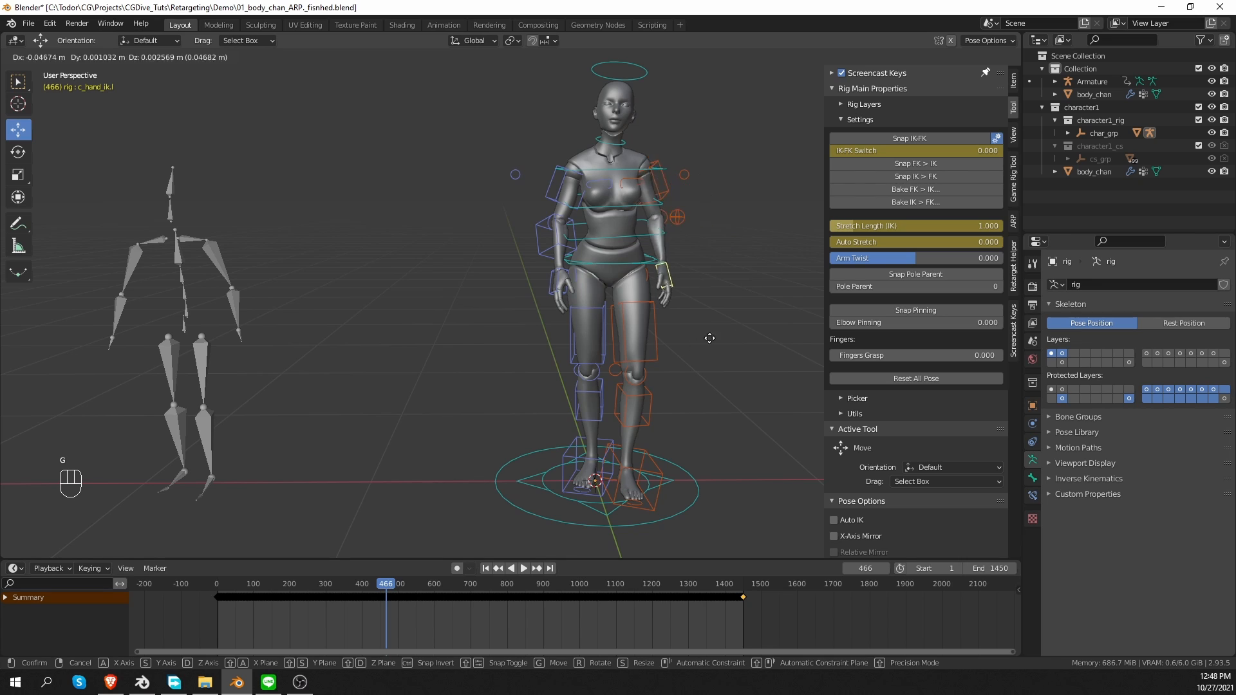
right_click(730, 334)
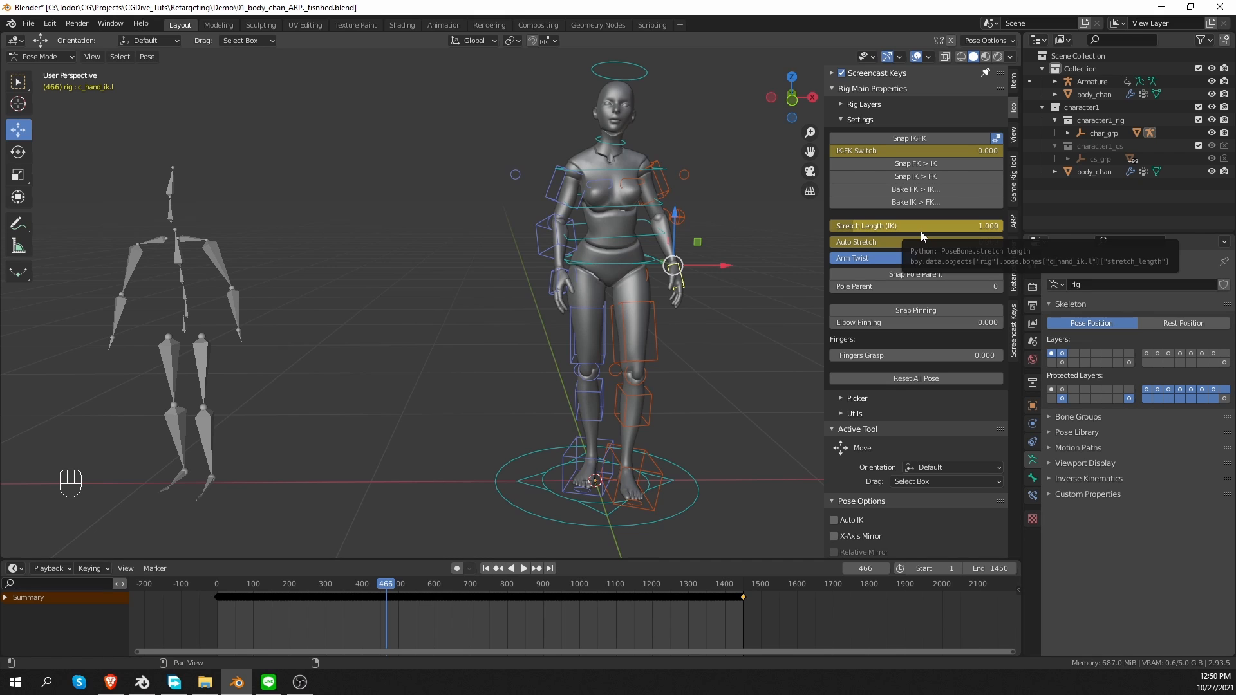
Step: Roll the scene back through the undo history to the pick_object entry, just before the Retarget operation
key("ctrl+z")
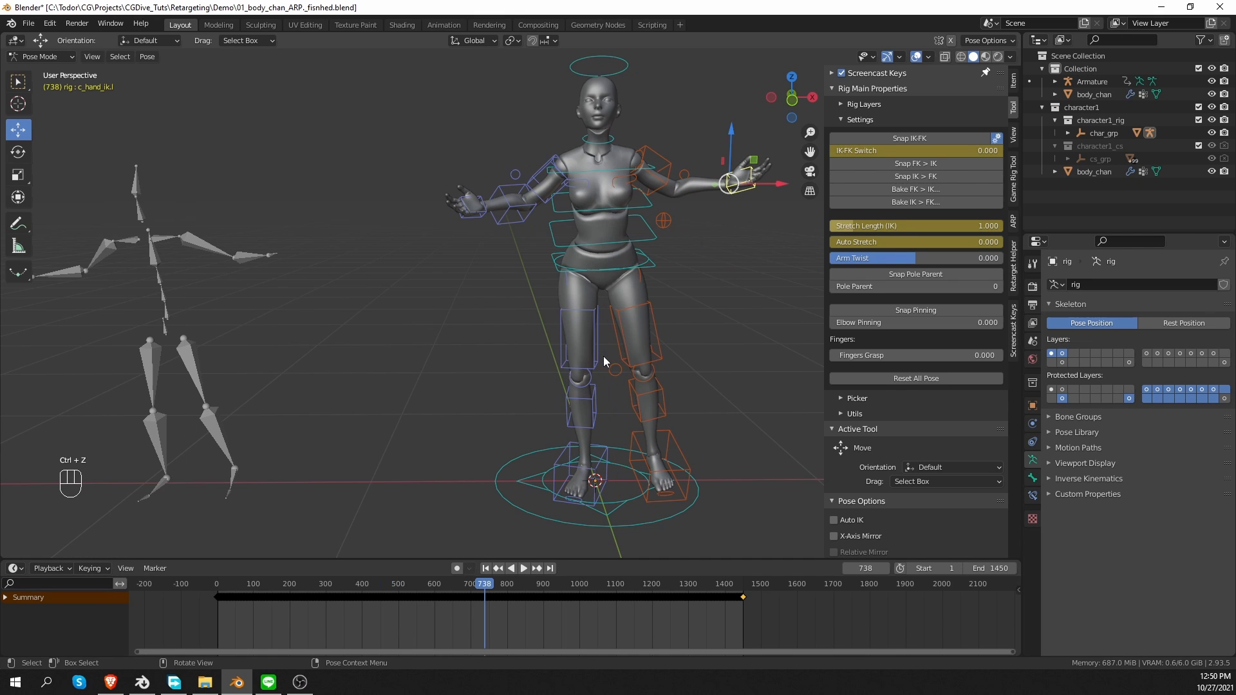
key("ctrl+alt+z")
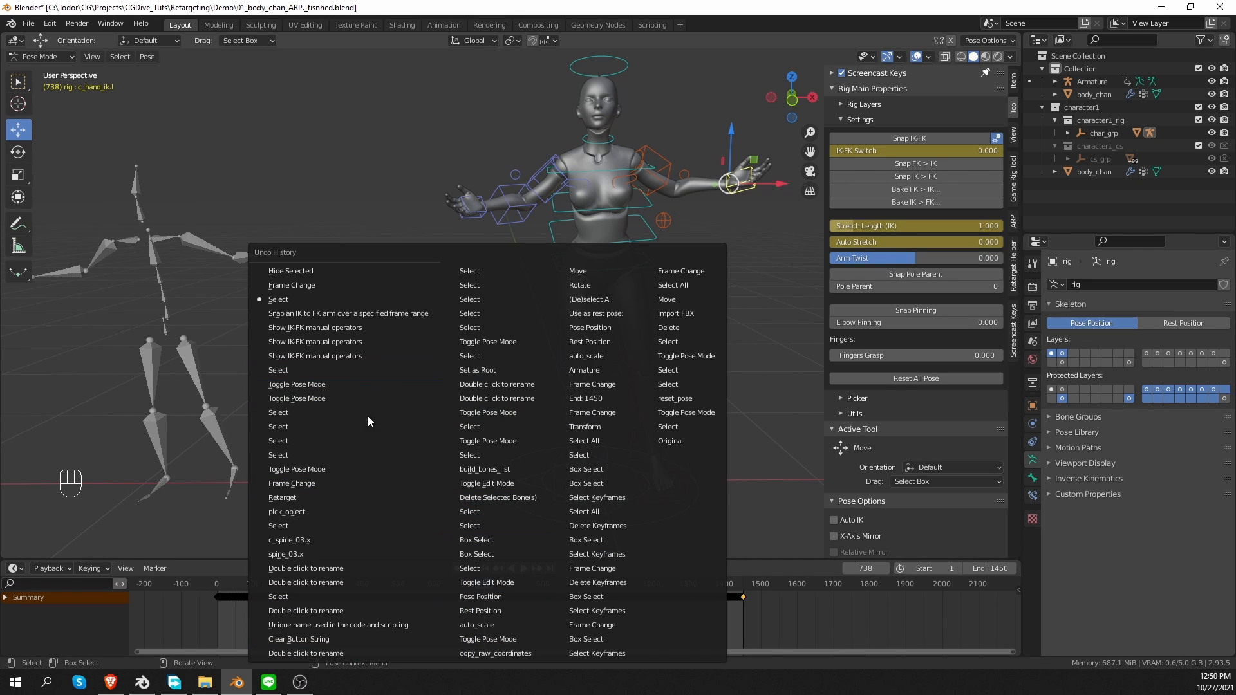
left_click(380, 512)
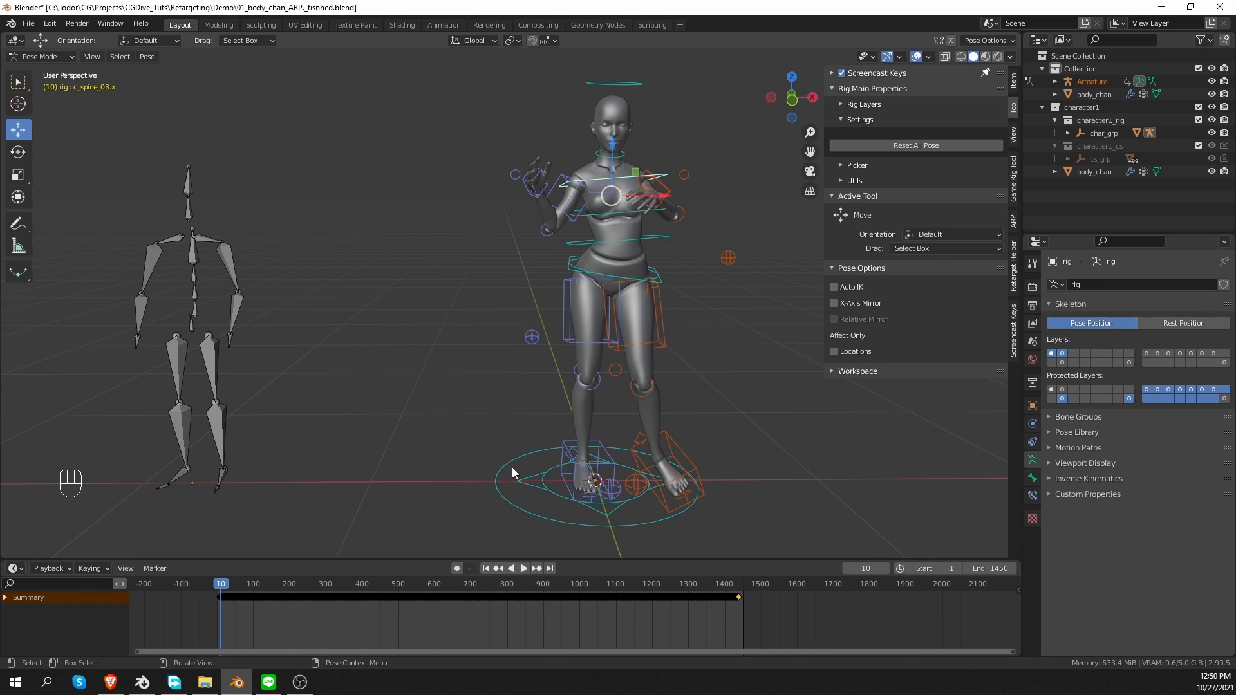
Step: Reset all poses of the character rig and return to Object Mode
left_click(961, 146)
middle_click_drag(704, 319, 591, 119)
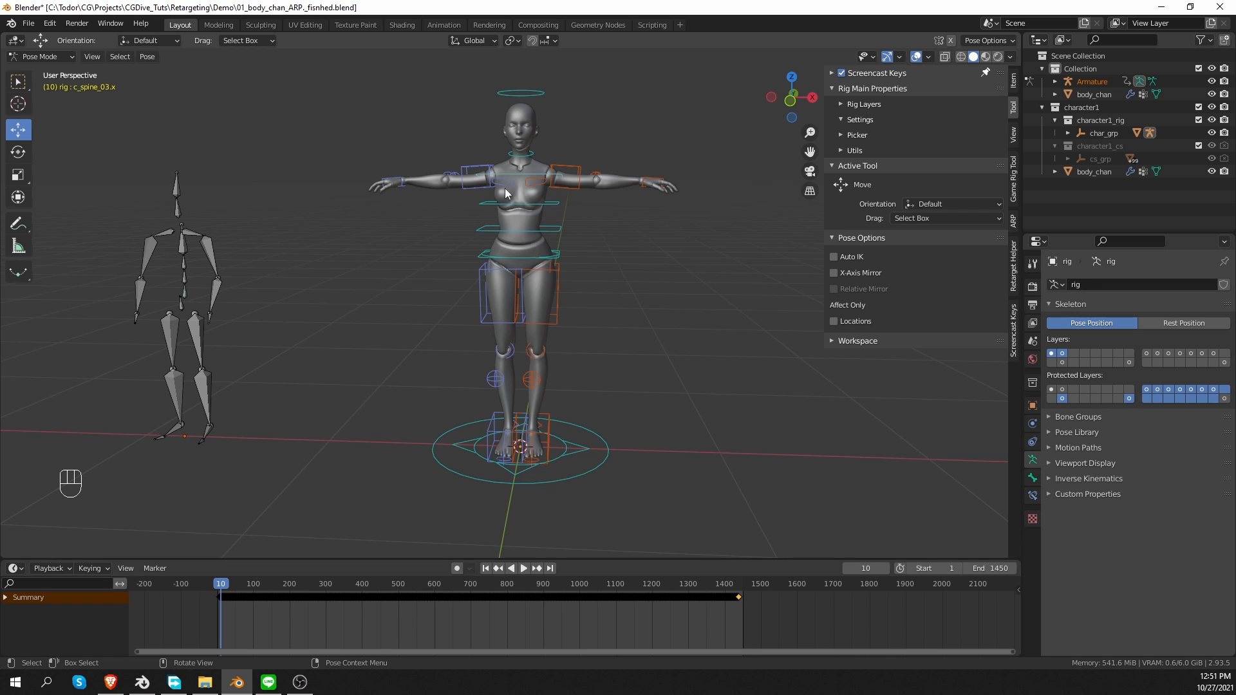
key("Tab")
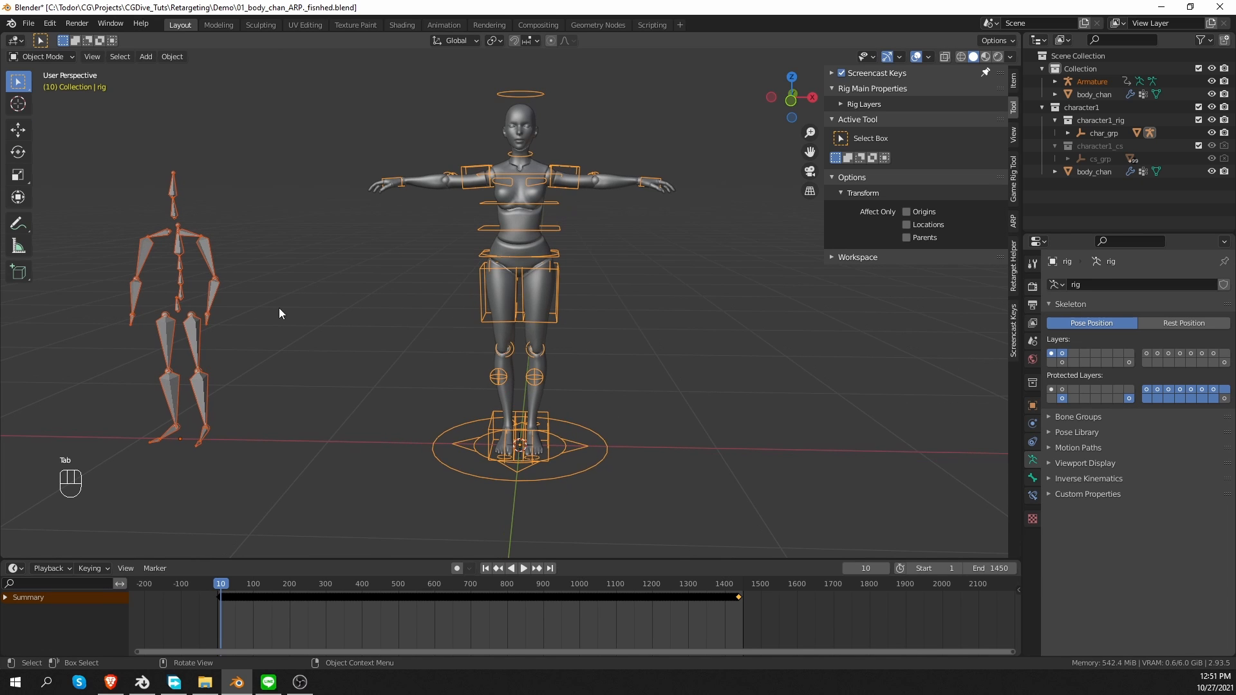
Step: Select the mocap armature, filter the Remap bone list by "arm", and clear the target bones of both arms and forearms
left_click(236, 337)
left_click(1012, 220)
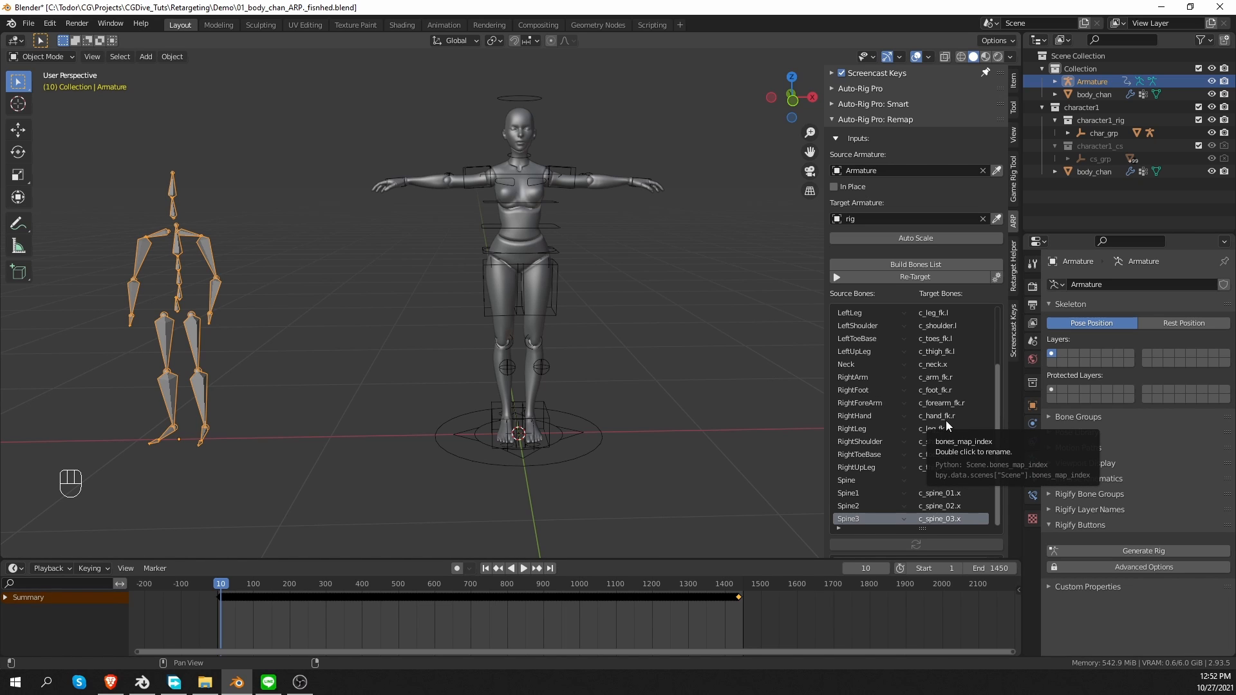
left_click(819, 521)
left_click(838, 528)
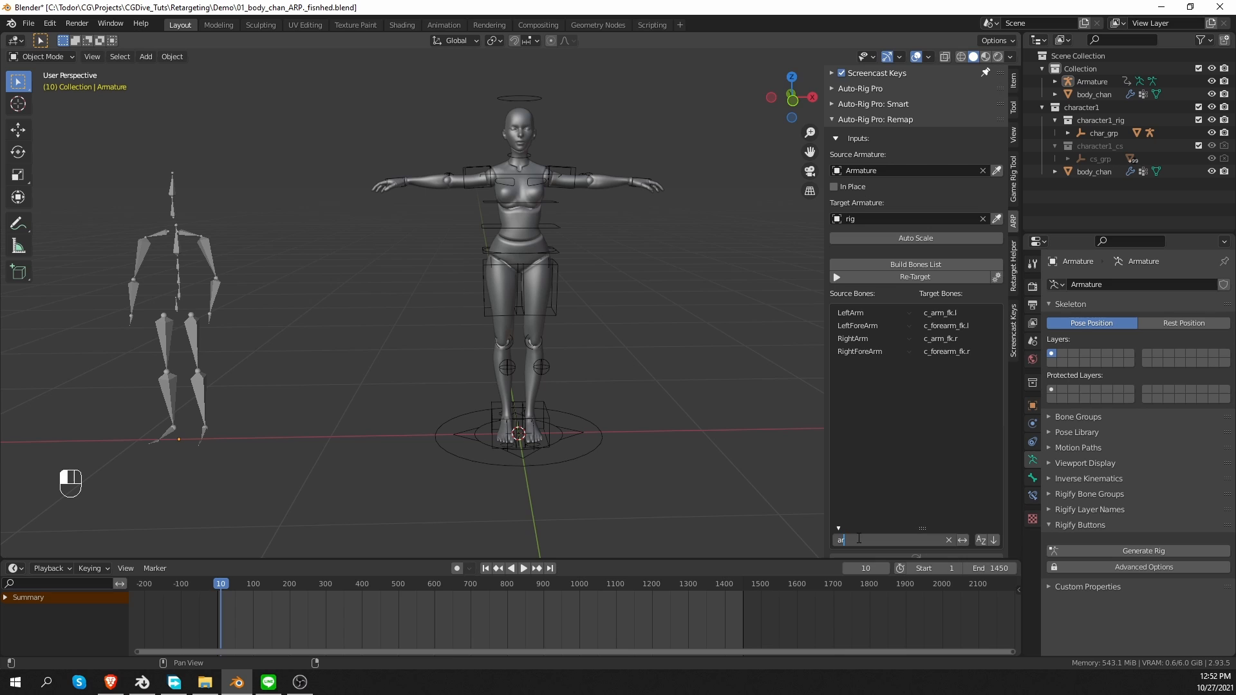
left_click(943, 315)
left_click_drag(925, 520, 925, 401)
Step: Filter the Remap bone list by "leg" and clear the target bones c_leg_fk.l and c_leg_fk.r
left_click(927, 411)
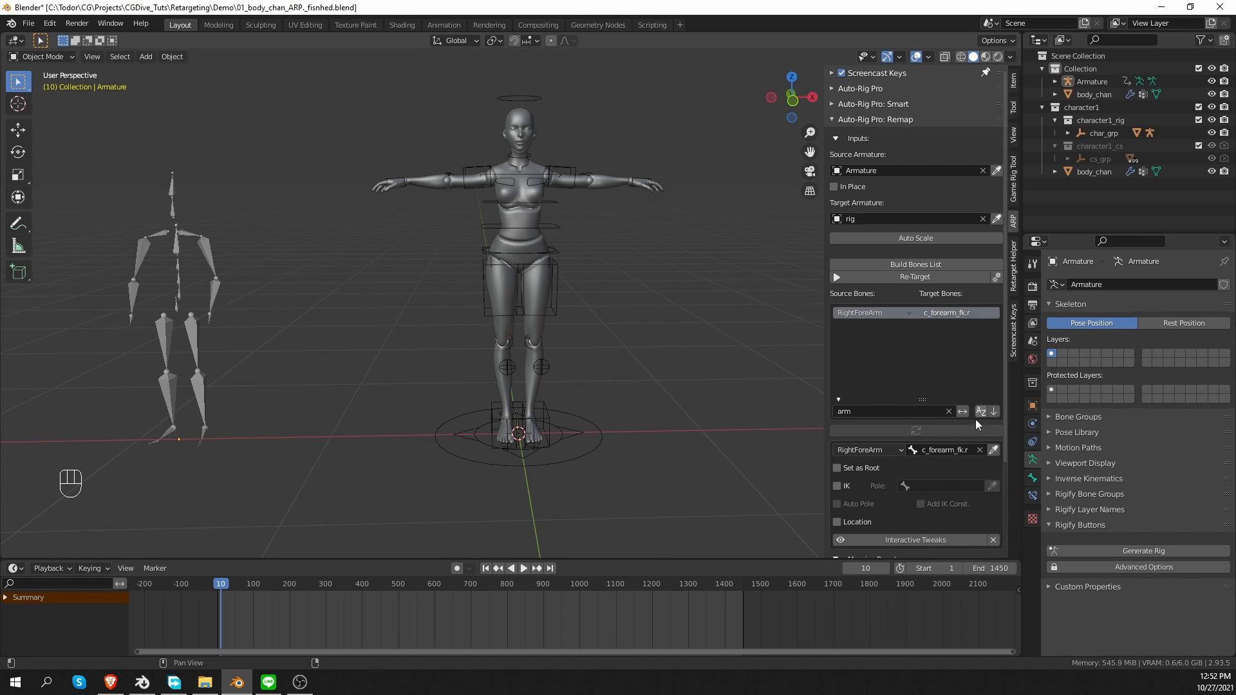
type("k")
key("BackSpace")
type("leg")
key("Return")
left_click(933, 313)
left_click(980, 450)
left_click(933, 313)
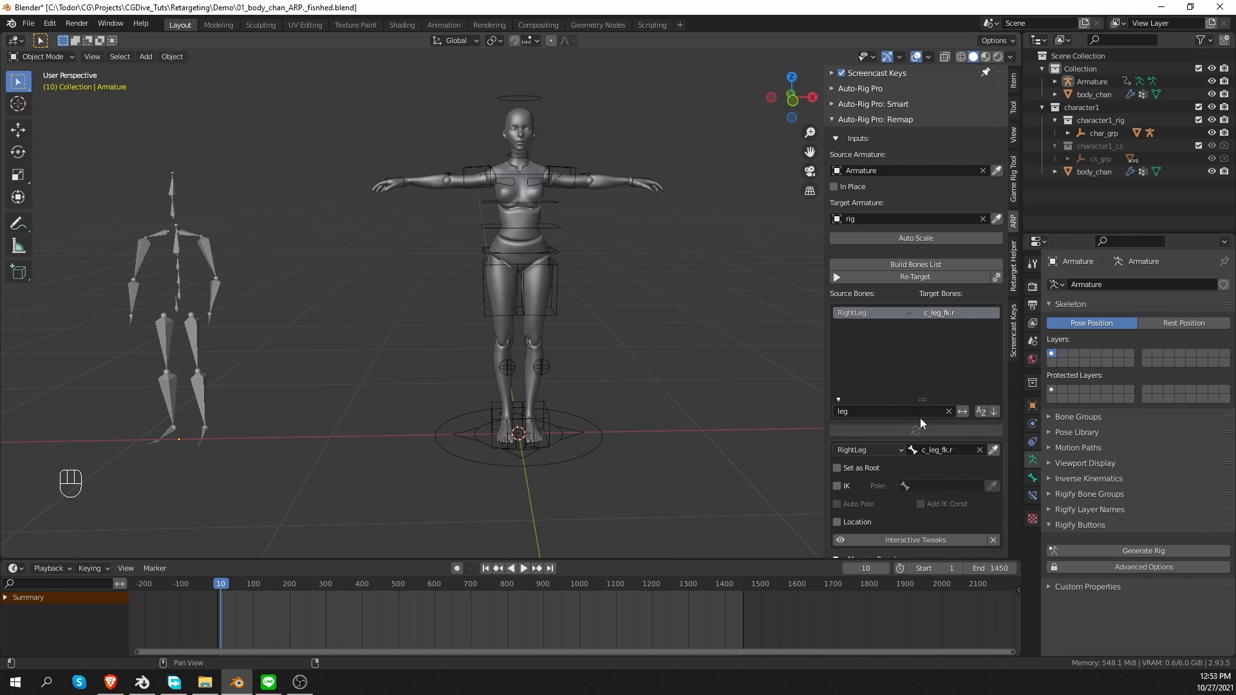
left_click(979, 450)
Step: Filter the Remap bone list by "thig" and clear the target bones of LeftUpLeg and RightUpLeg
left_click(911, 413)
type("thig")
key("Return")
left_click(934, 313)
left_click(980, 450)
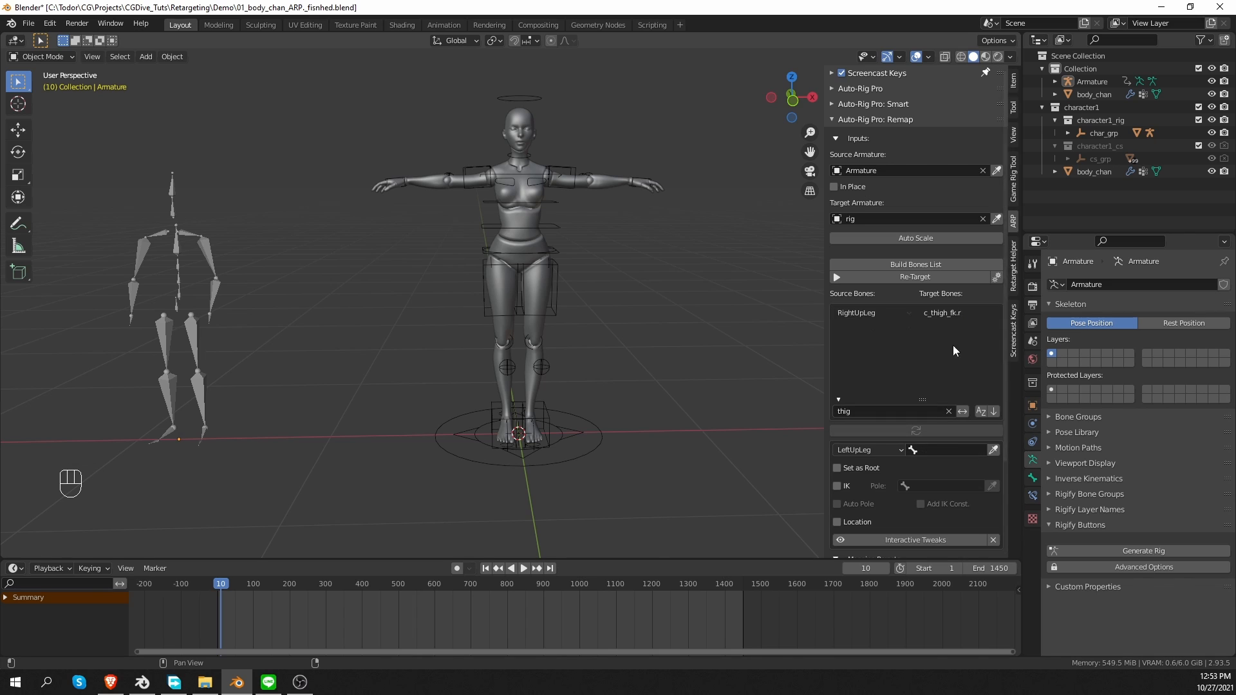
left_click(939, 313)
left_click(979, 450)
Step: Filter the Remap bone list by "ha" and clear the target bones of LeftHand and RightHand
left_click(912, 411)
type("ha")
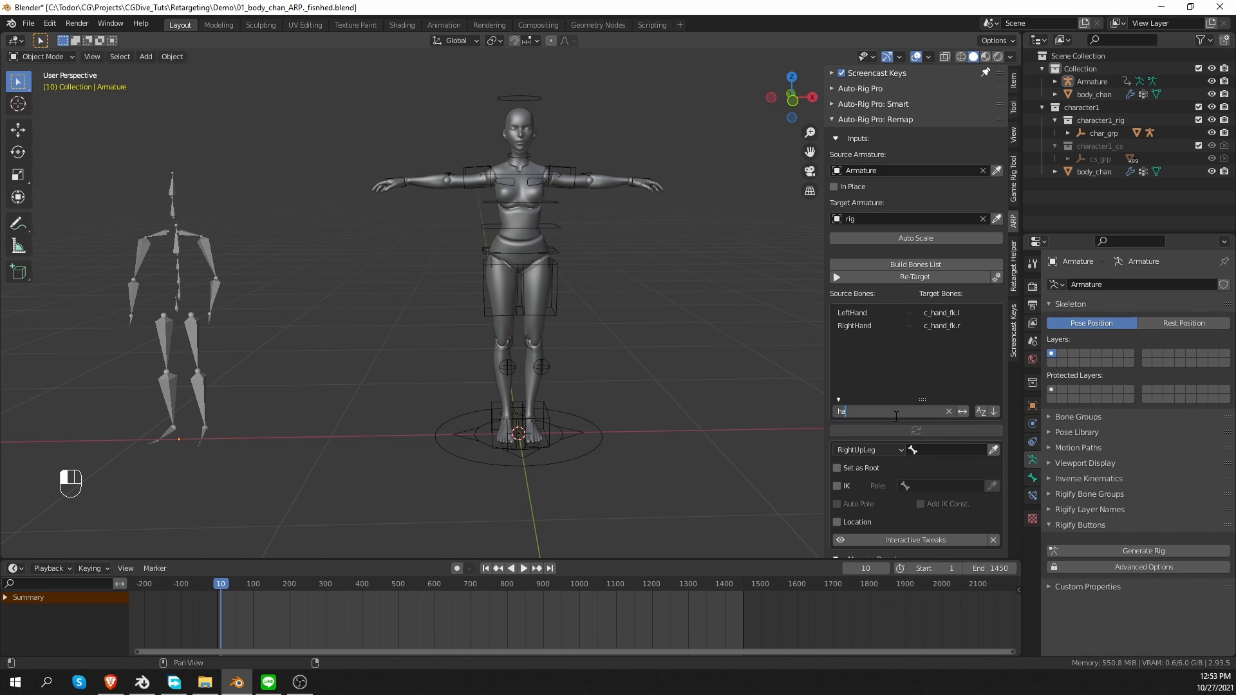
left_click(934, 313)
left_click(979, 449)
left_click(937, 313)
left_click(980, 450)
Step: Clear the target bones of both feet using the filter "foot", then remove the filter and enlarge the bone list
left_click(910, 412)
type("foot")
key("Return")
left_click(937, 314)
left_click(979, 450)
left_click(937, 314)
left_click(979, 450)
left_click(949, 411)
left_click_drag(923, 400, 924, 463)
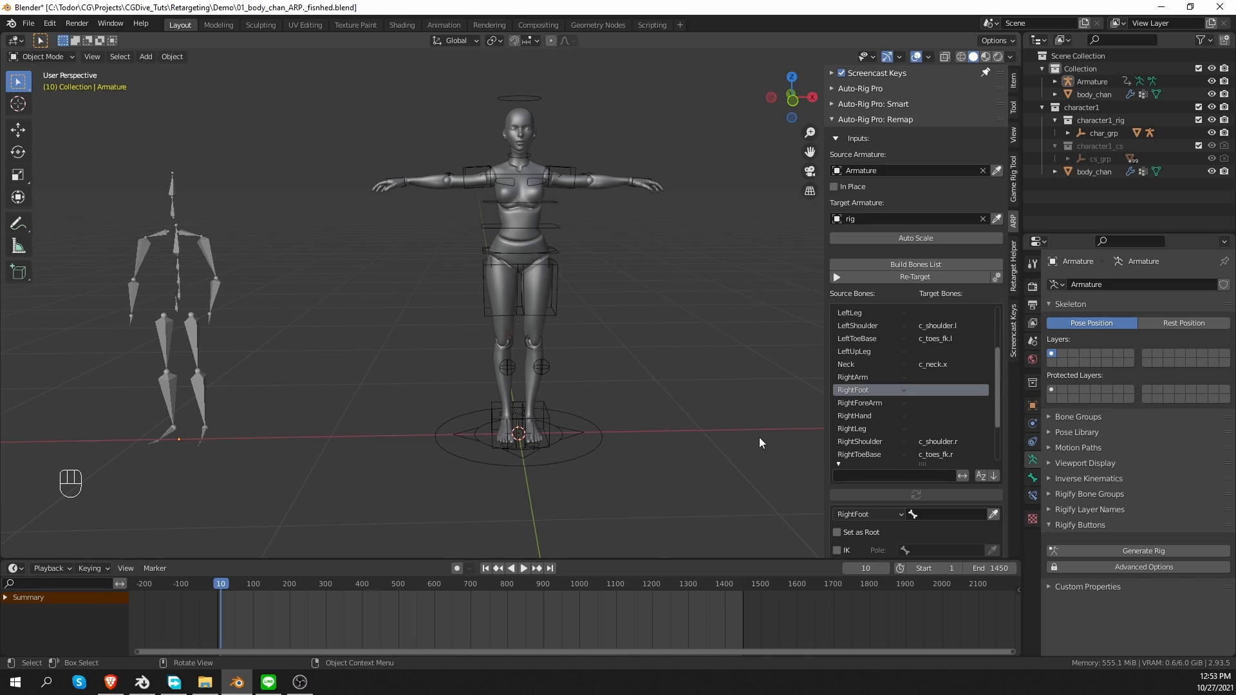
Step: Select the character rig and the mocap armature together and put both into Pose Mode
left_click(570, 169)
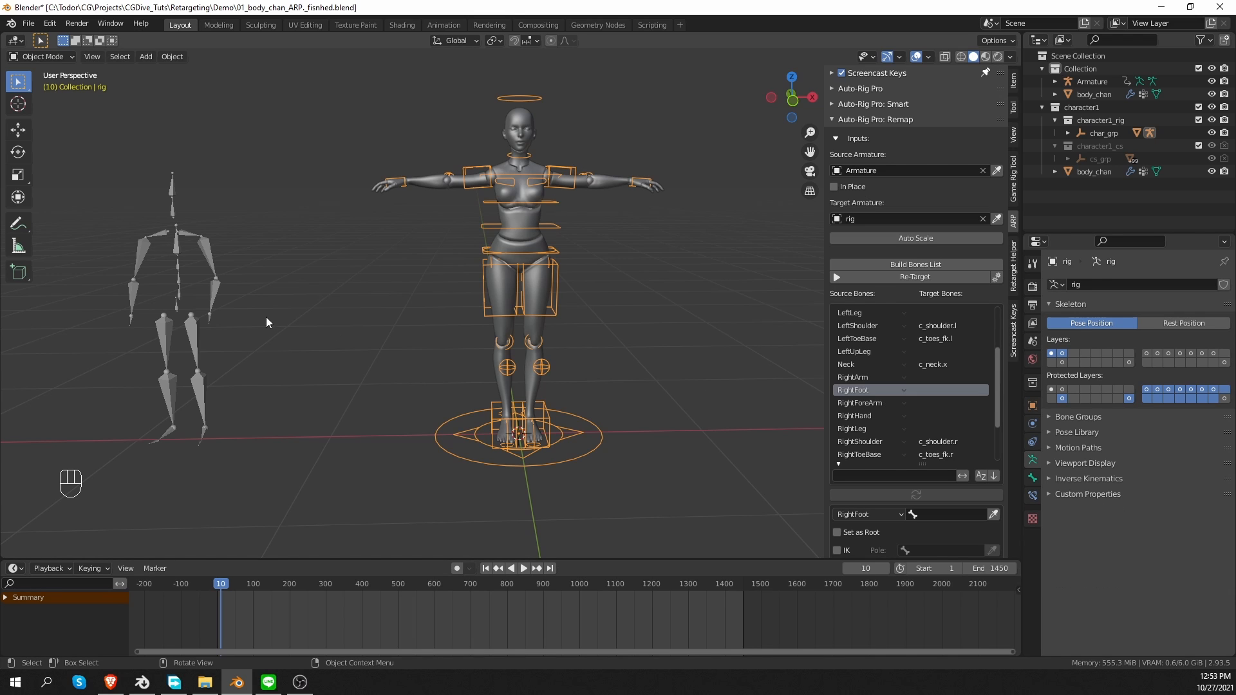
left_click(203, 243, "shift")
key("Tab")
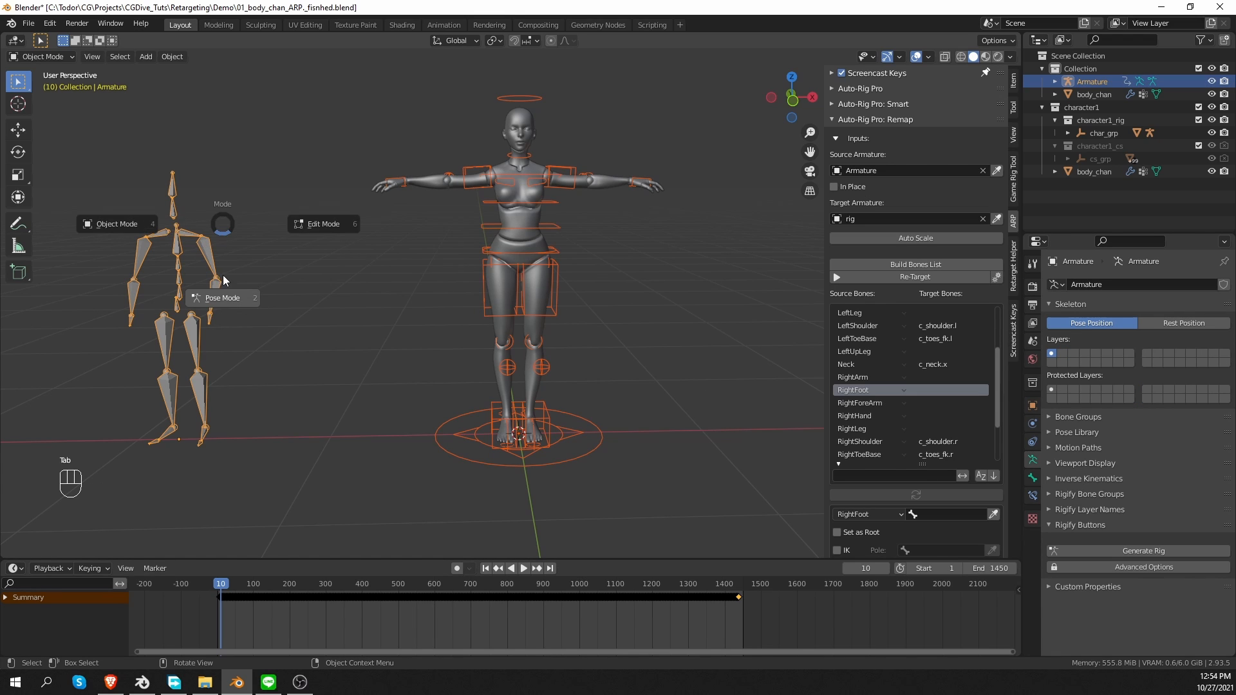
left_click(225, 308)
Step: Sync the Remap list to the mocap's LeftHand bone and map it to the rig's c_hand_ik.l control
left_click(209, 315)
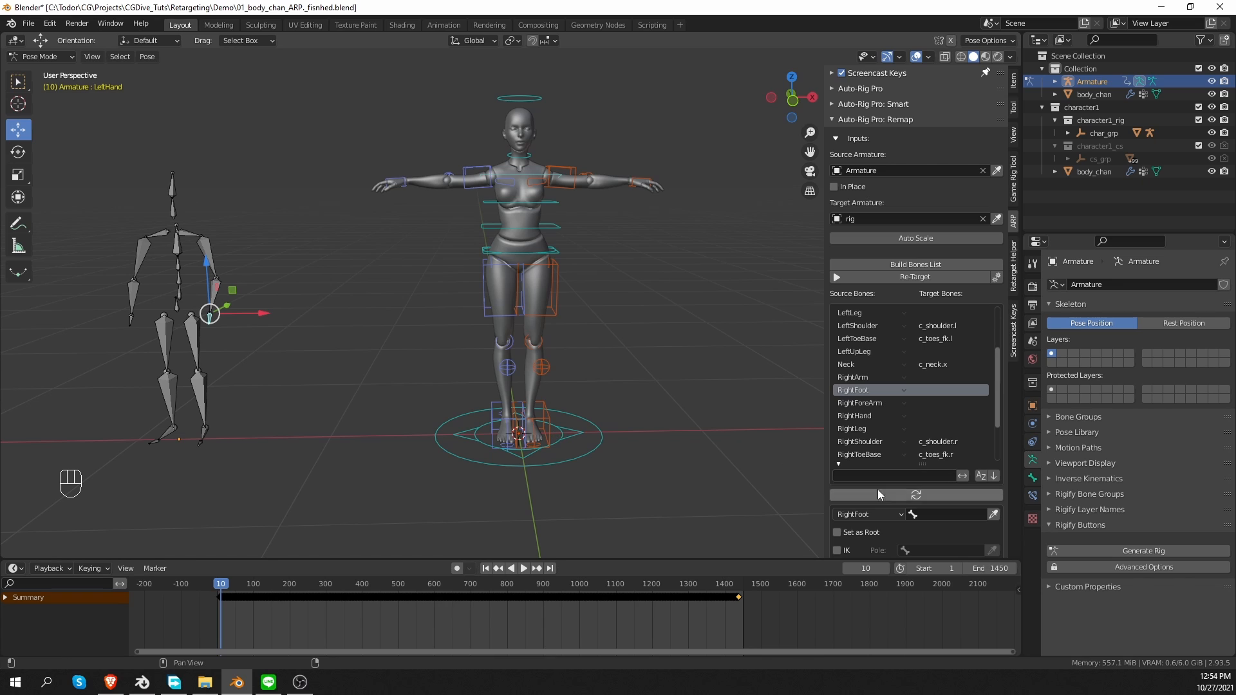
left_click(922, 496)
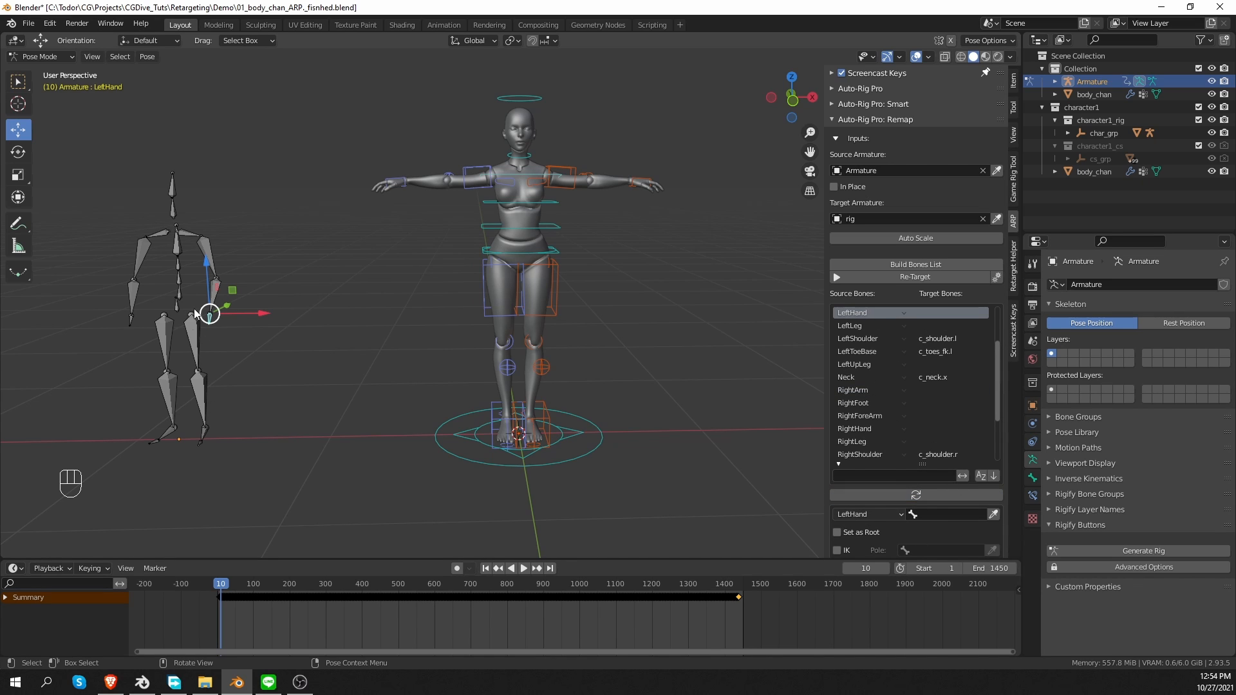
key("w")
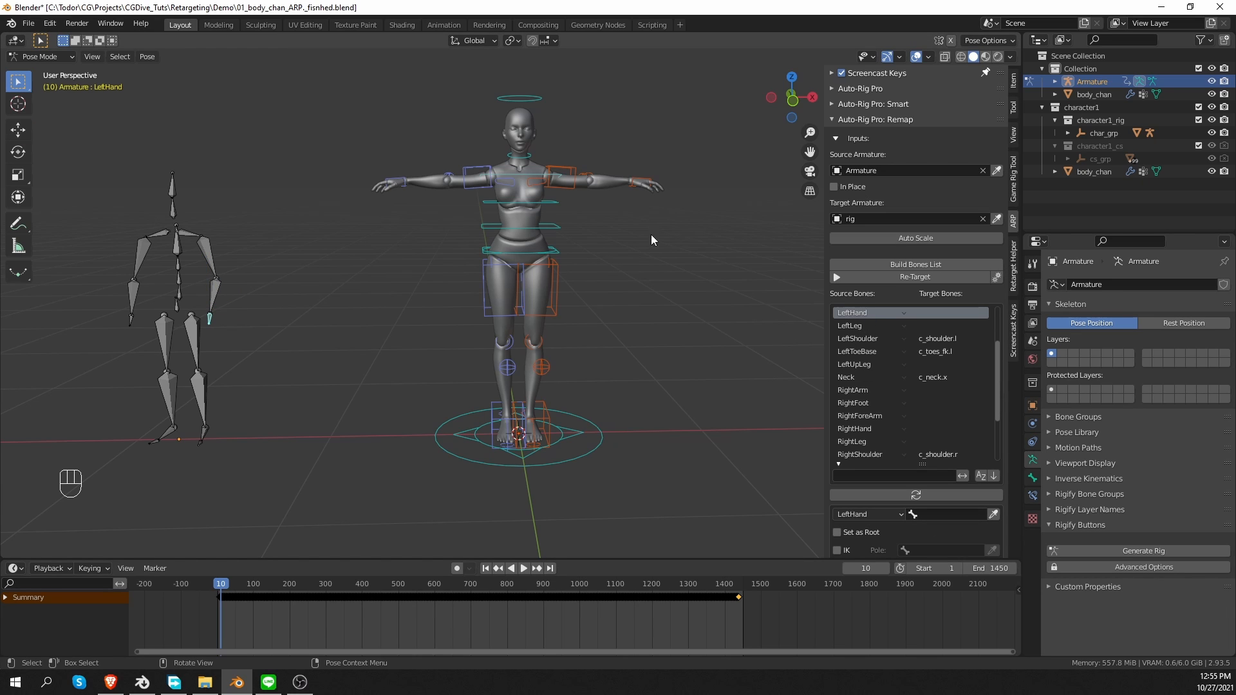
left_click(640, 176)
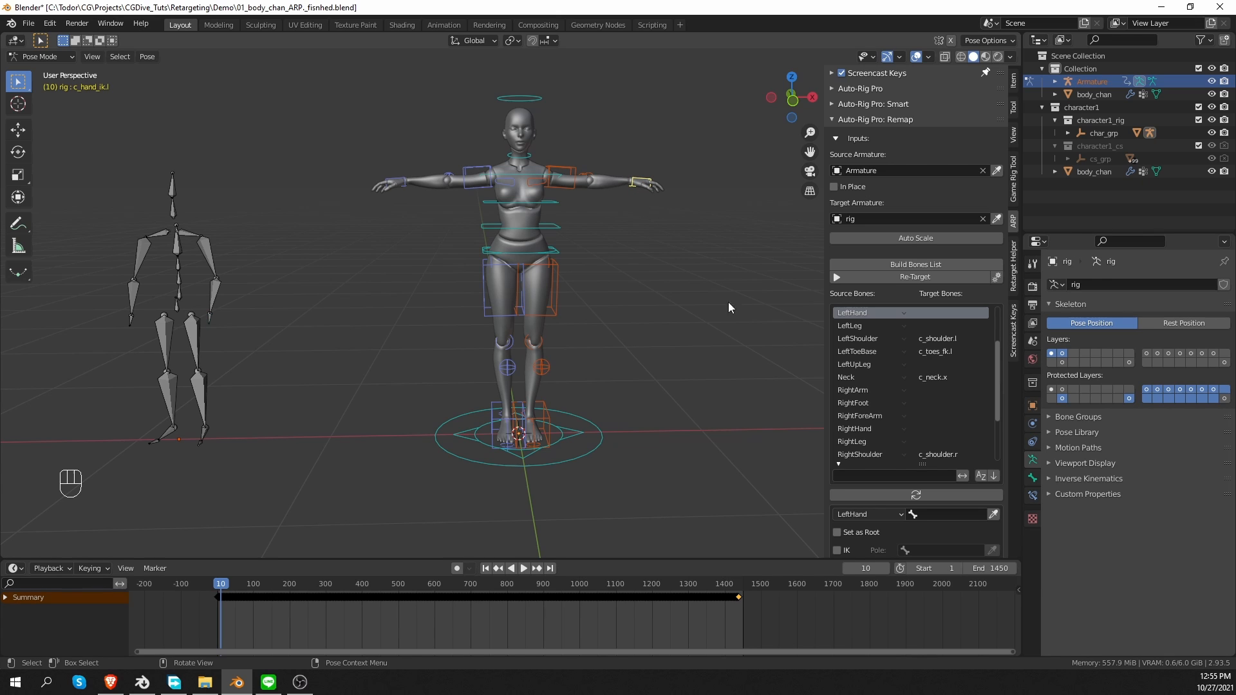
left_click(992, 515)
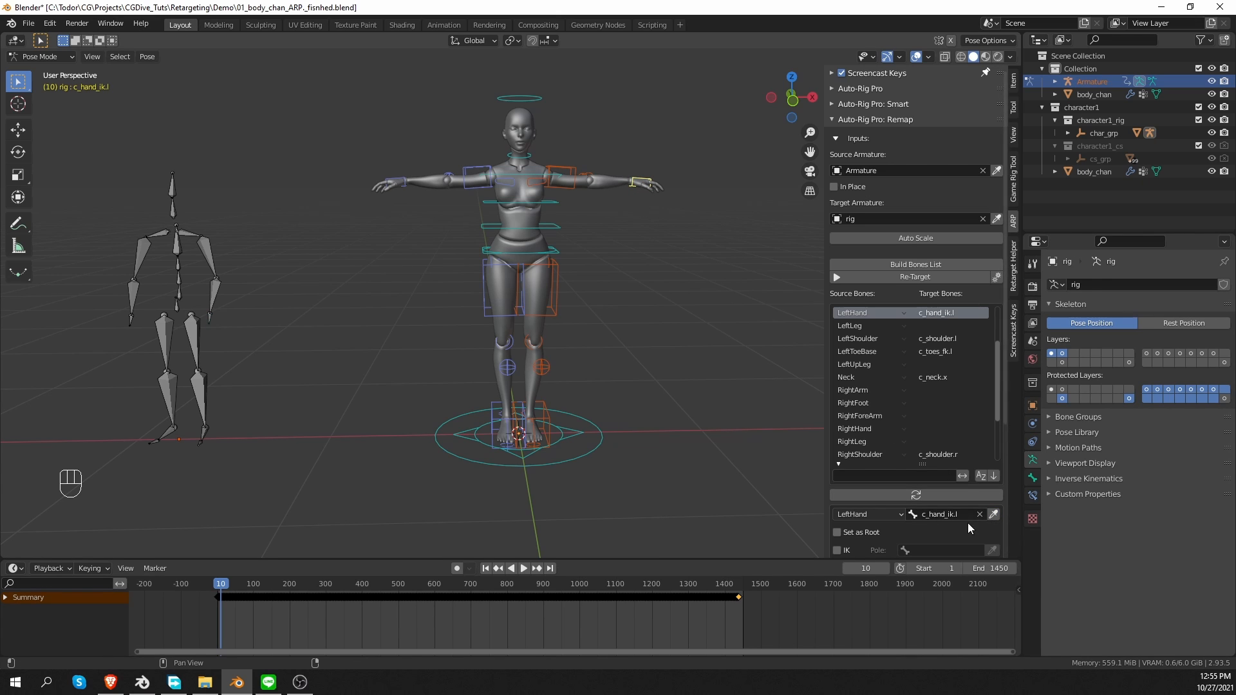
Step: Enable IK for the LeftHand mapping and assign c_arms_pole.l as its pole
scroll(964, 524, "down", 3)
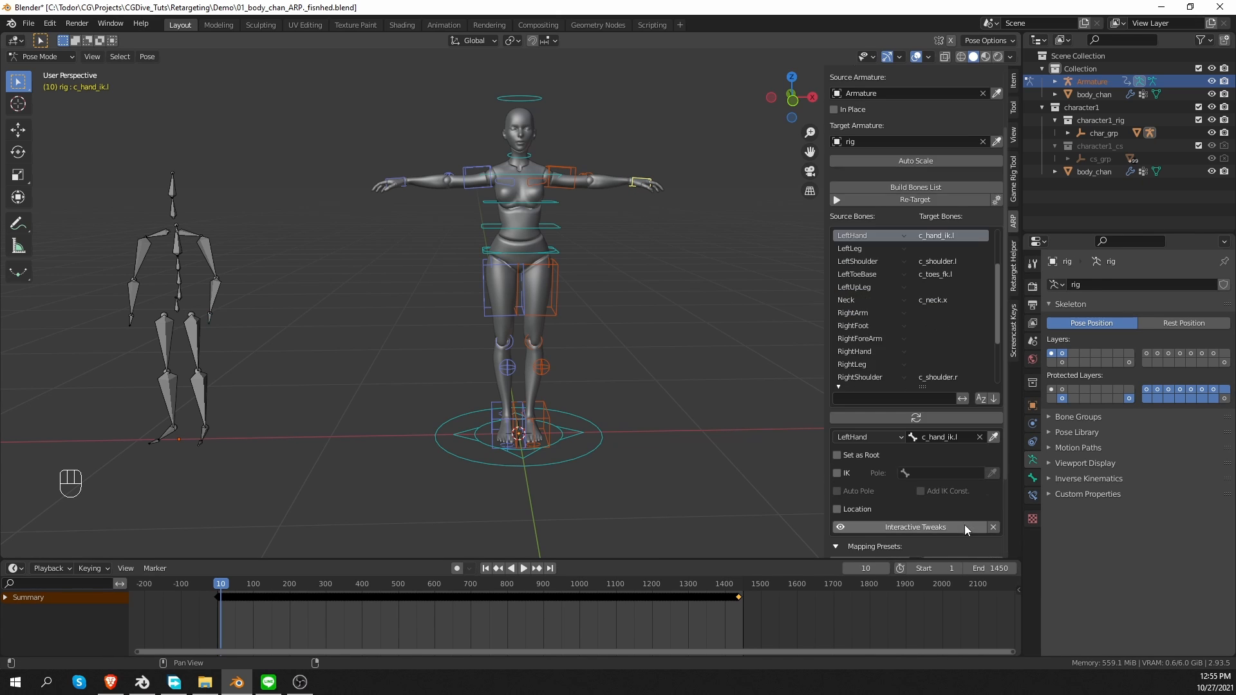
left_click(837, 474)
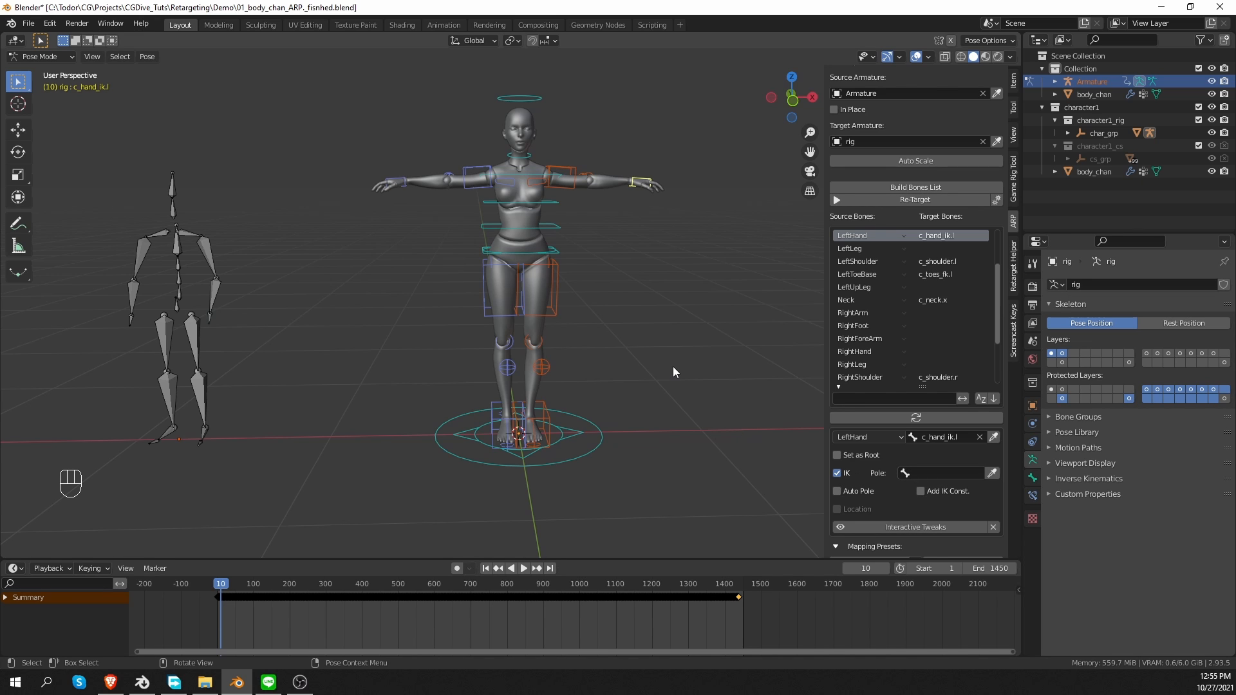
middle_click_drag(674, 359, 593, 143)
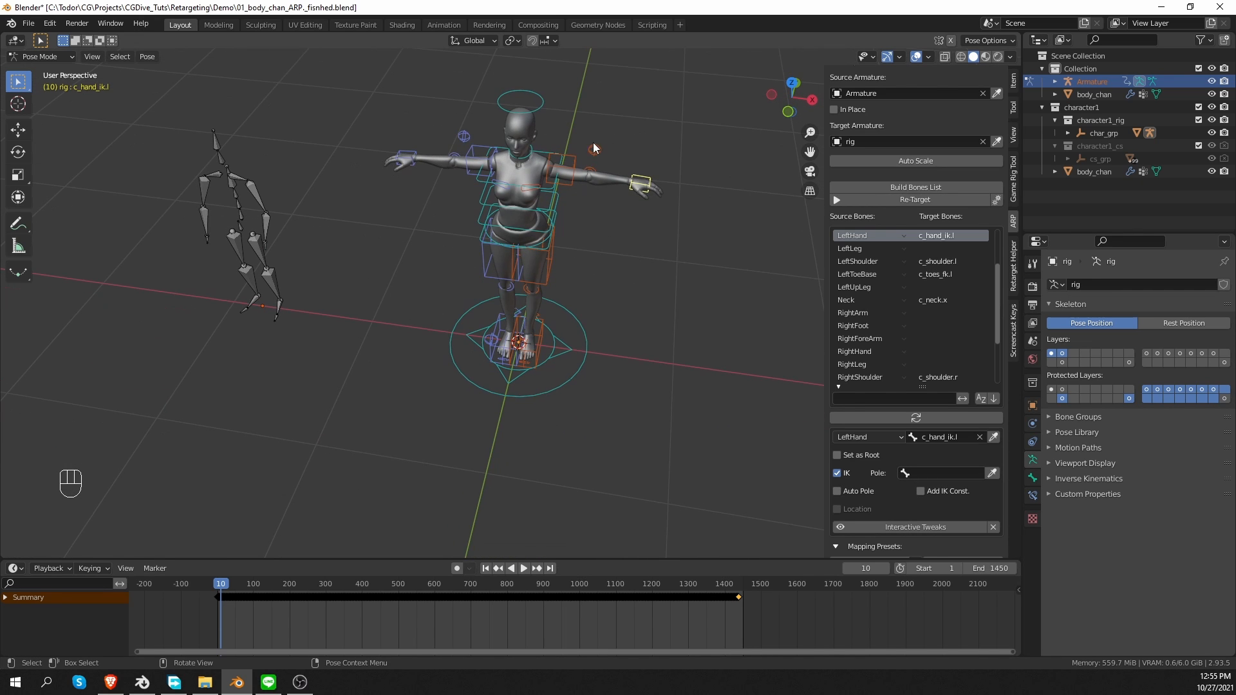
left_click(594, 149)
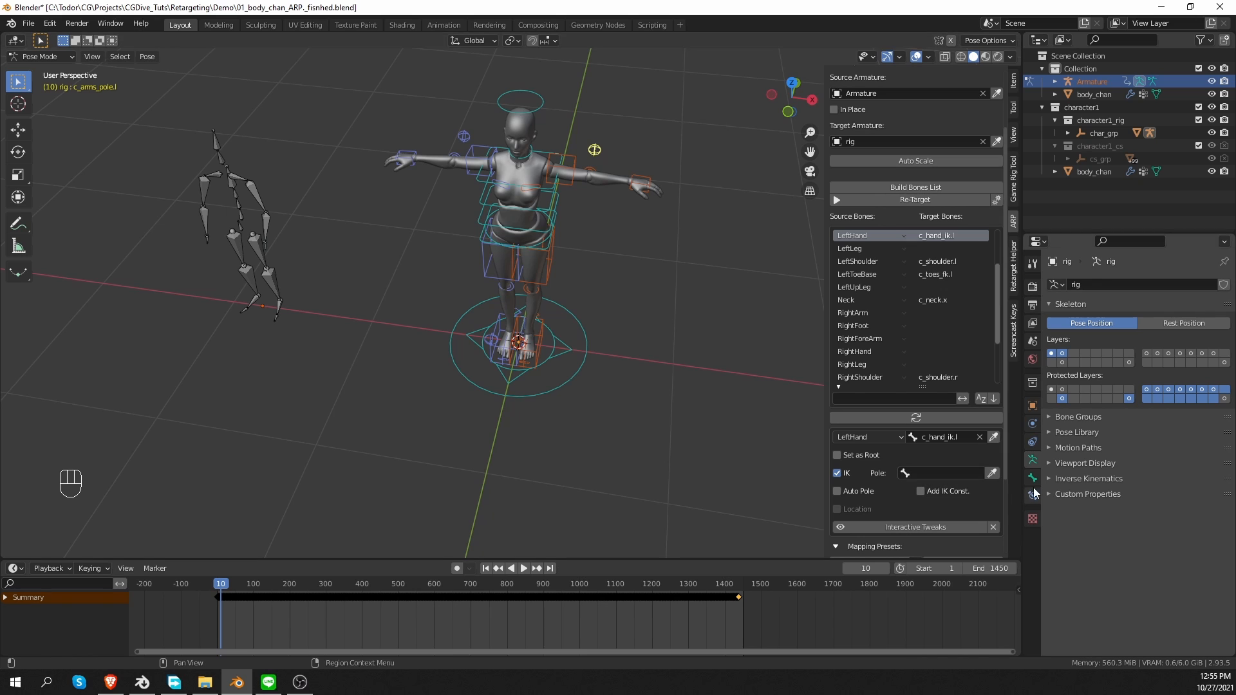
left_click(991, 474)
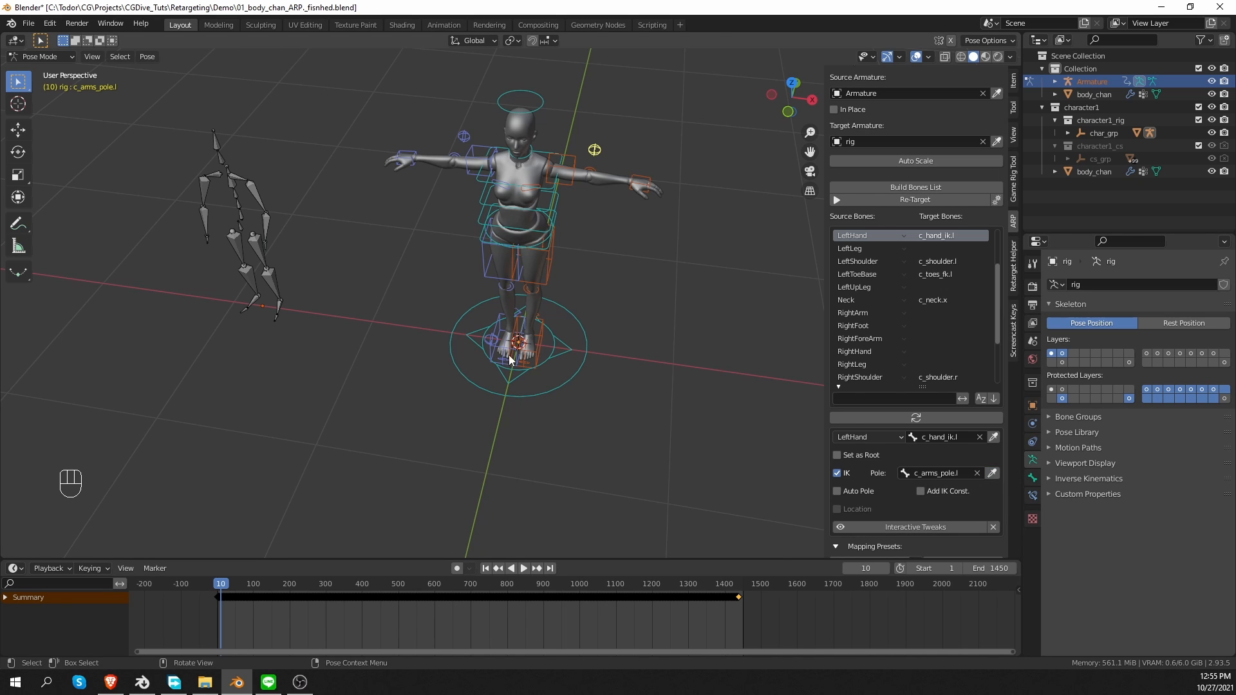
Step: Sync the Remap list to the mocap's RightHand bone, map it to c_hand_ik.r and enable IK for it
middle_click_drag(253, 375, 269, 336)
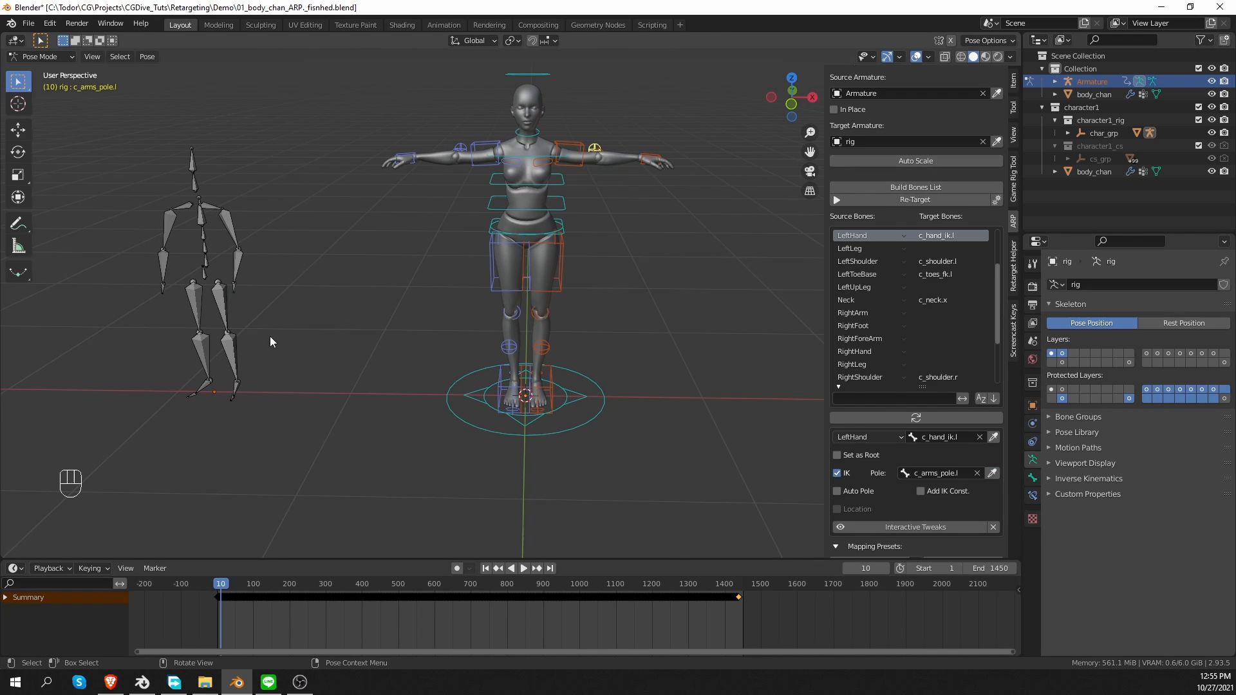
left_click(163, 289)
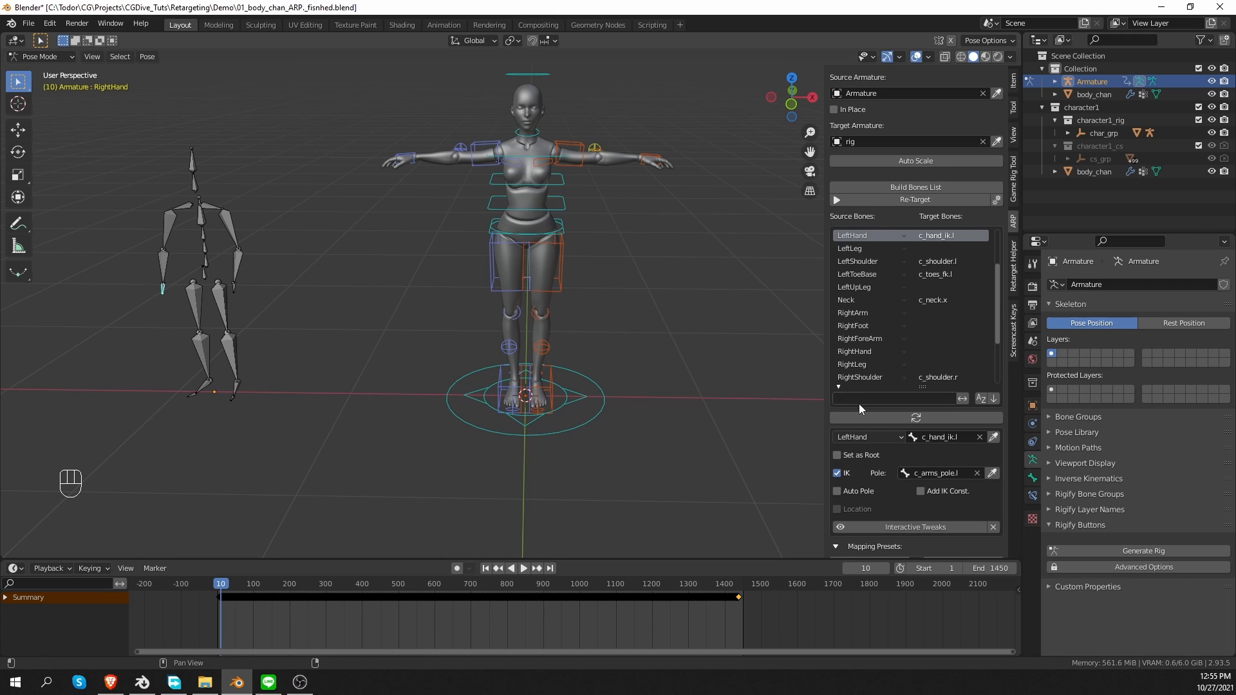
left_click(912, 418)
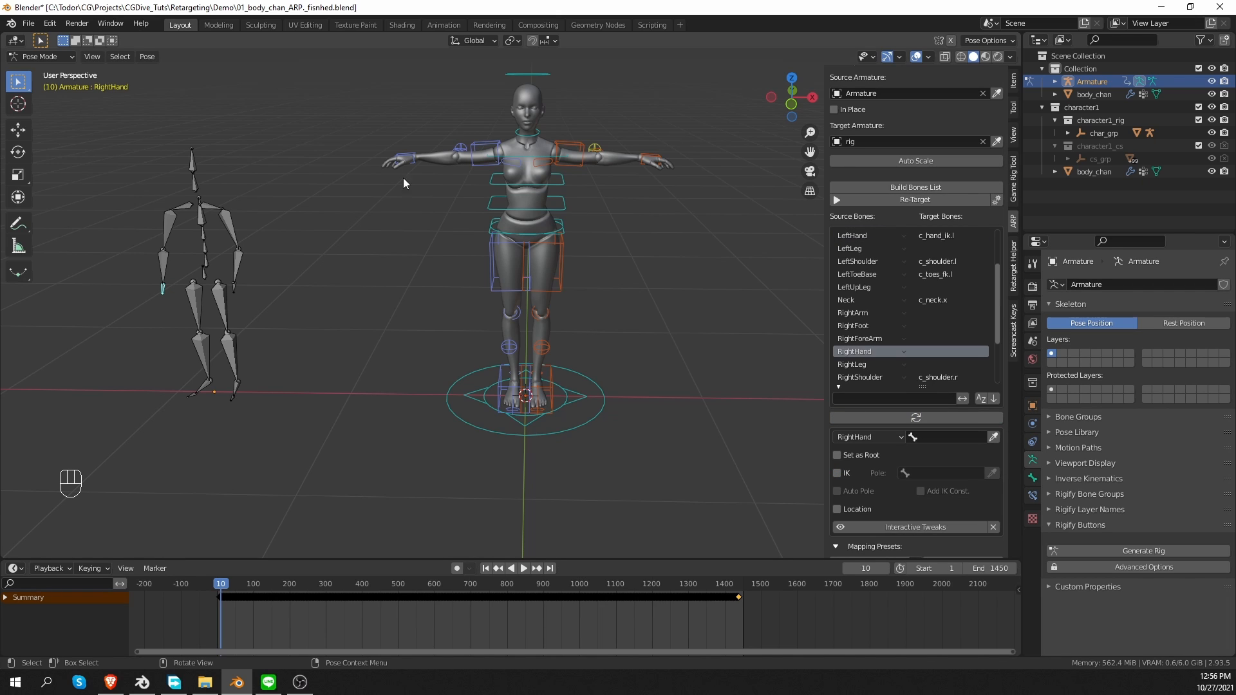
left_click(405, 157)
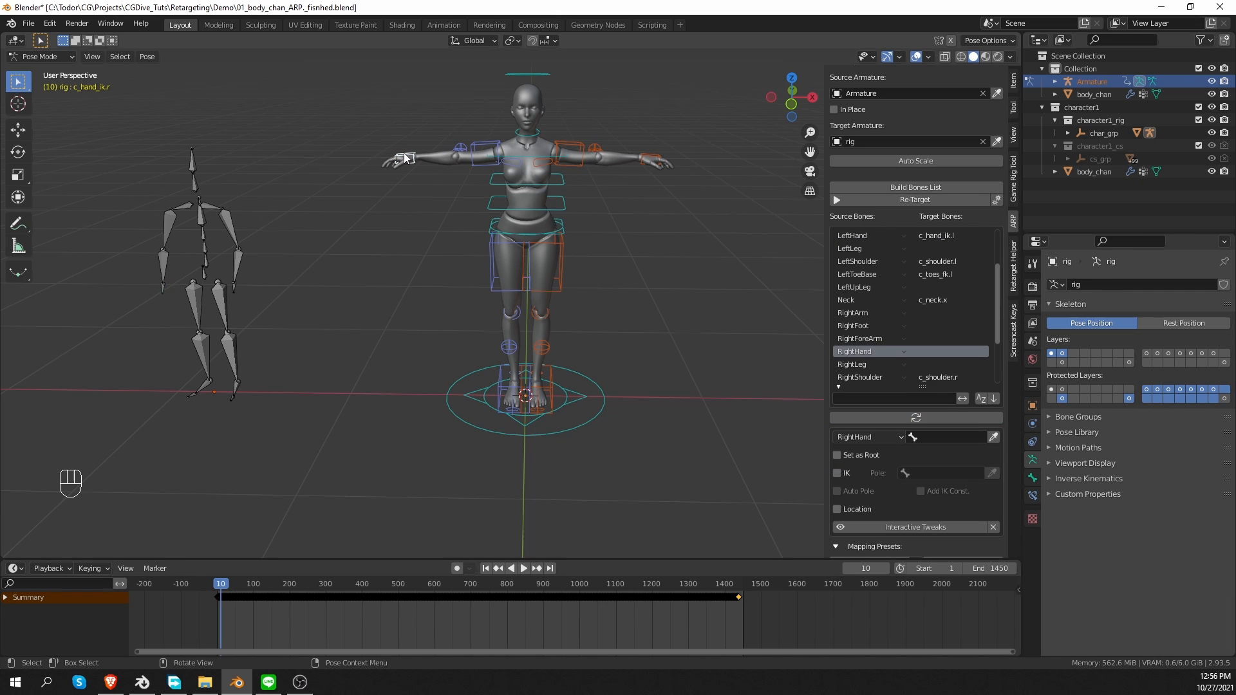
left_click(993, 437)
left_click(844, 473)
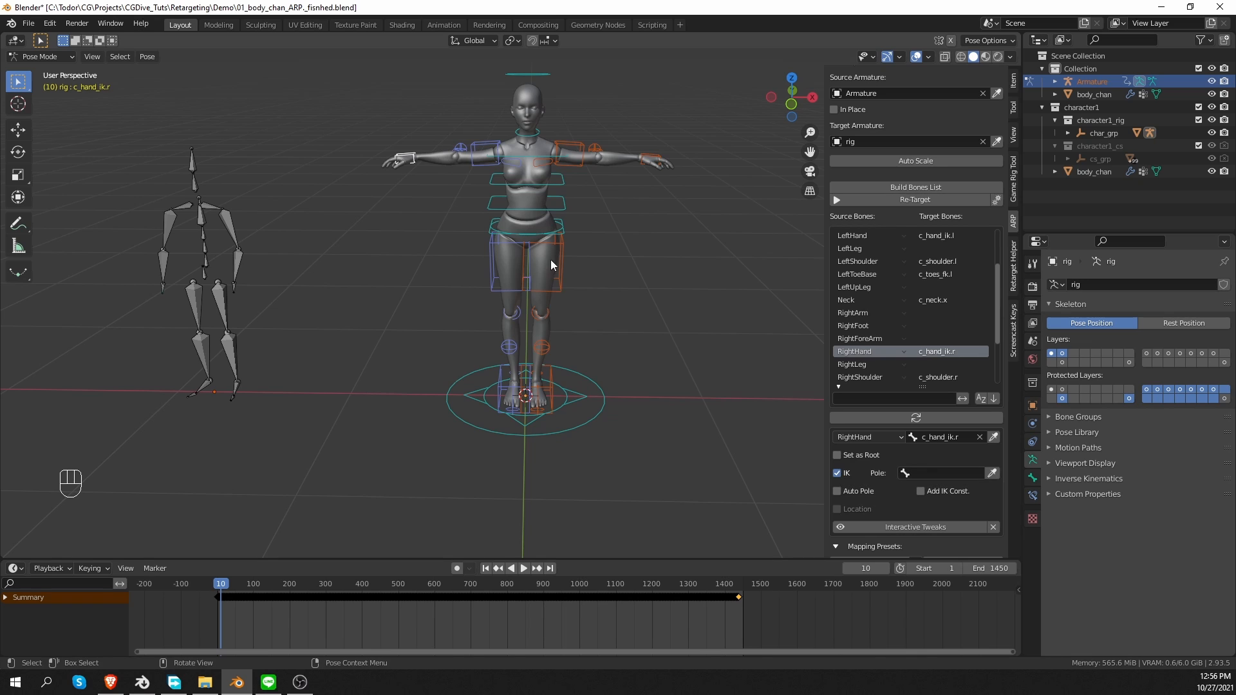
Step: Assign the rig's c_arms_pole.r control as the pole of the RightHand mapping
middle_click_drag(550, 260, 463, 195)
left_click(455, 135)
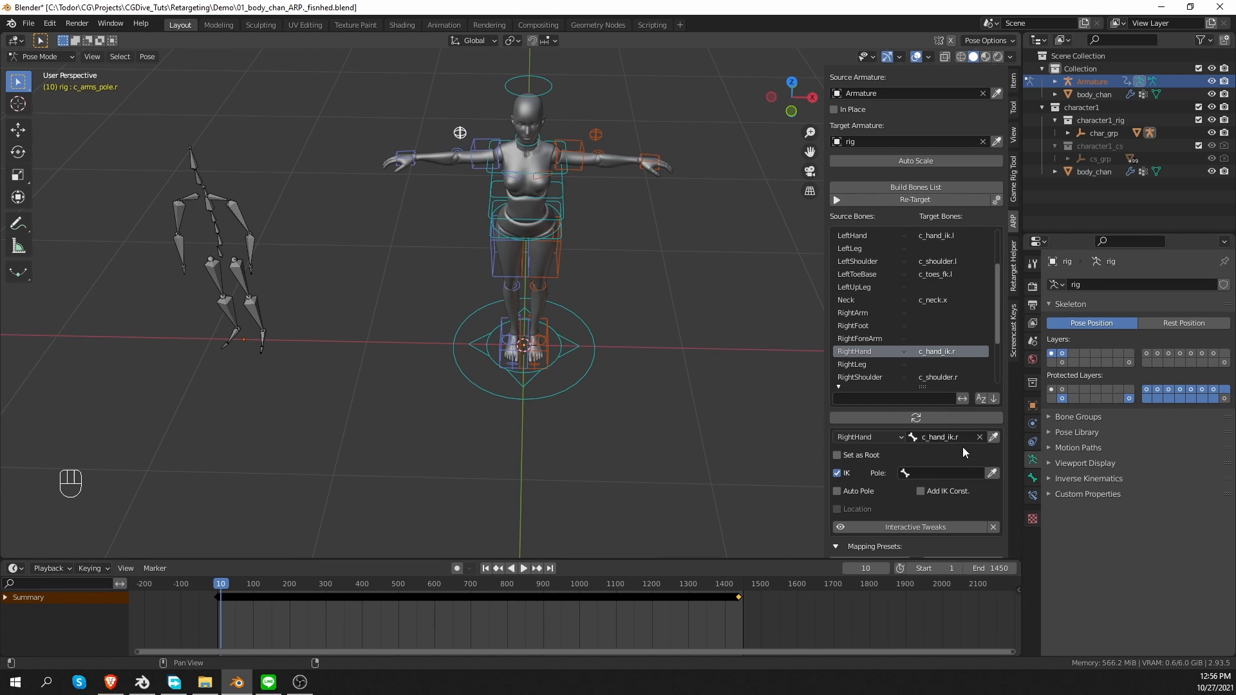
key("ctrl+z")
left_click(992, 474)
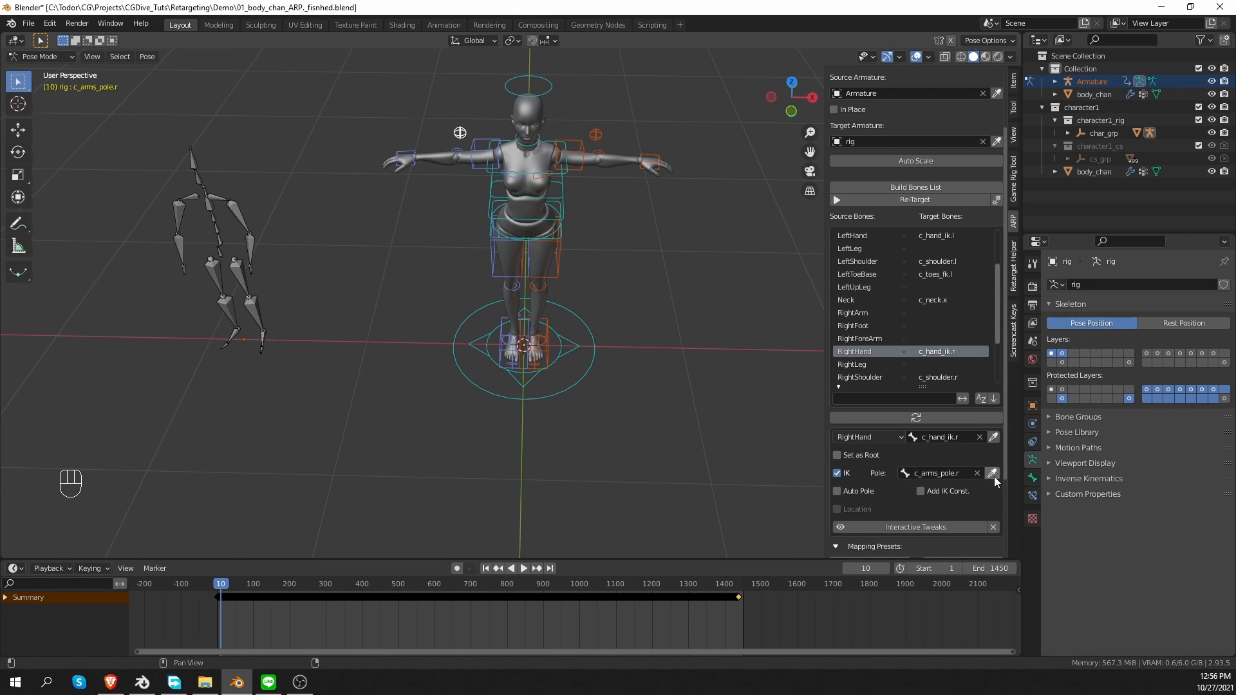
Step: Sync the Remap list to the mocap's LeftFoot bone and map it to the rig's c_foot_ik.l control
middle_click_drag(643, 438, 560, 381)
middle_click_drag(234, 396, 230, 392)
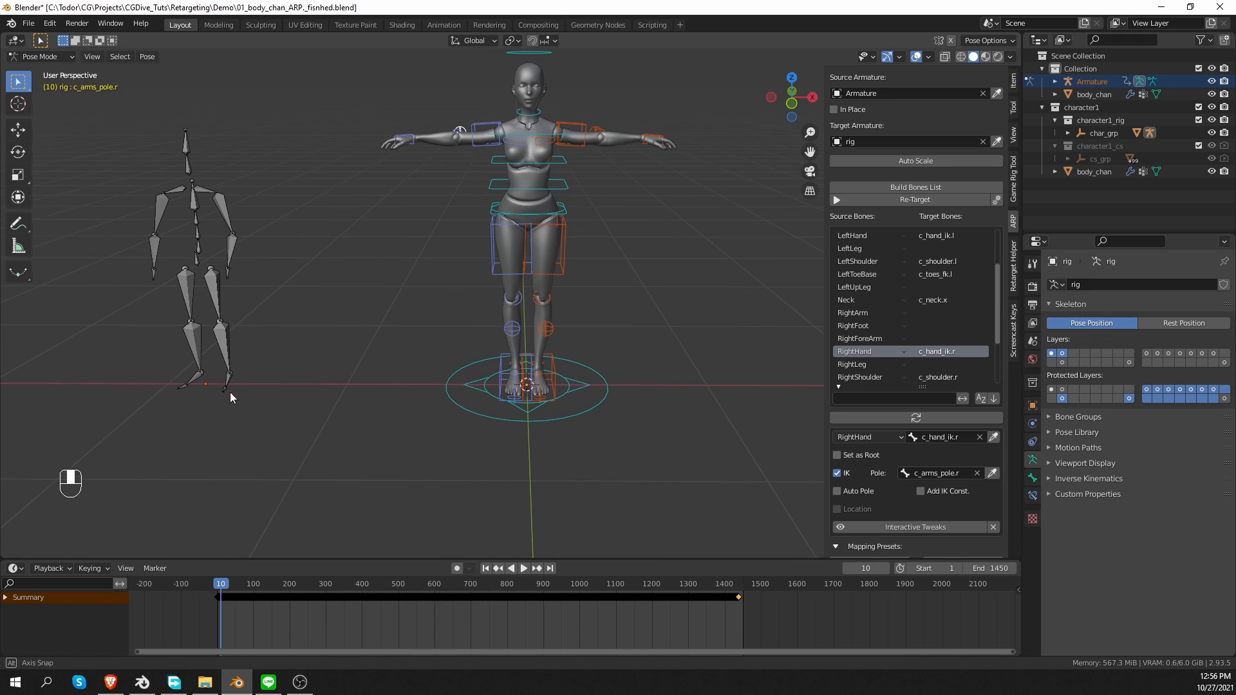
left_click(233, 385)
left_click(904, 418)
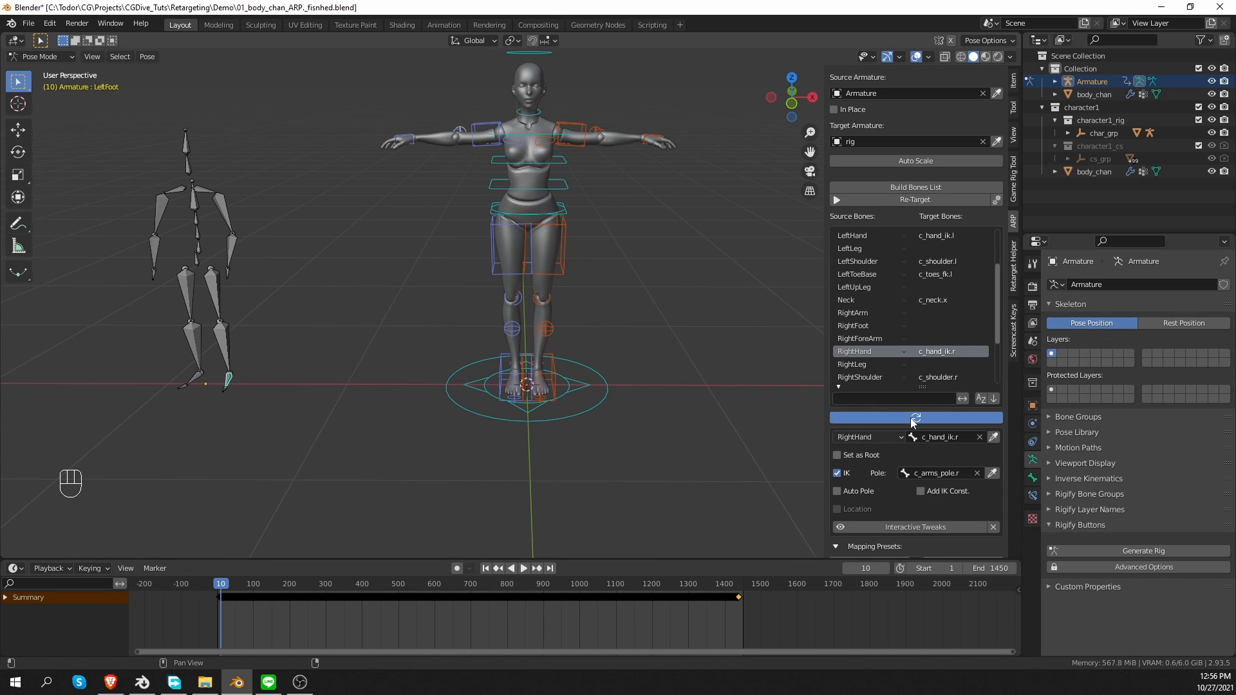
left_click(550, 378)
left_click(993, 437)
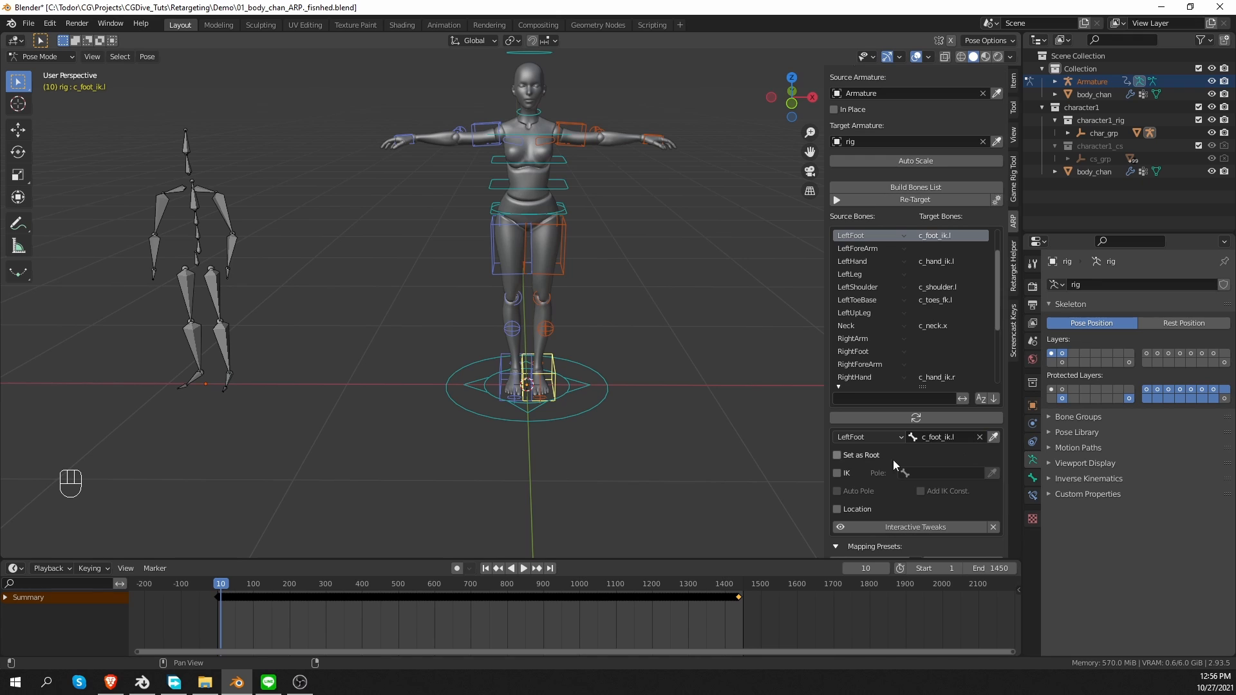
Step: Enable IK for the LeftFoot mapping and assign c_leg_pole.l as its pole
left_click(837, 473)
left_click(551, 331)
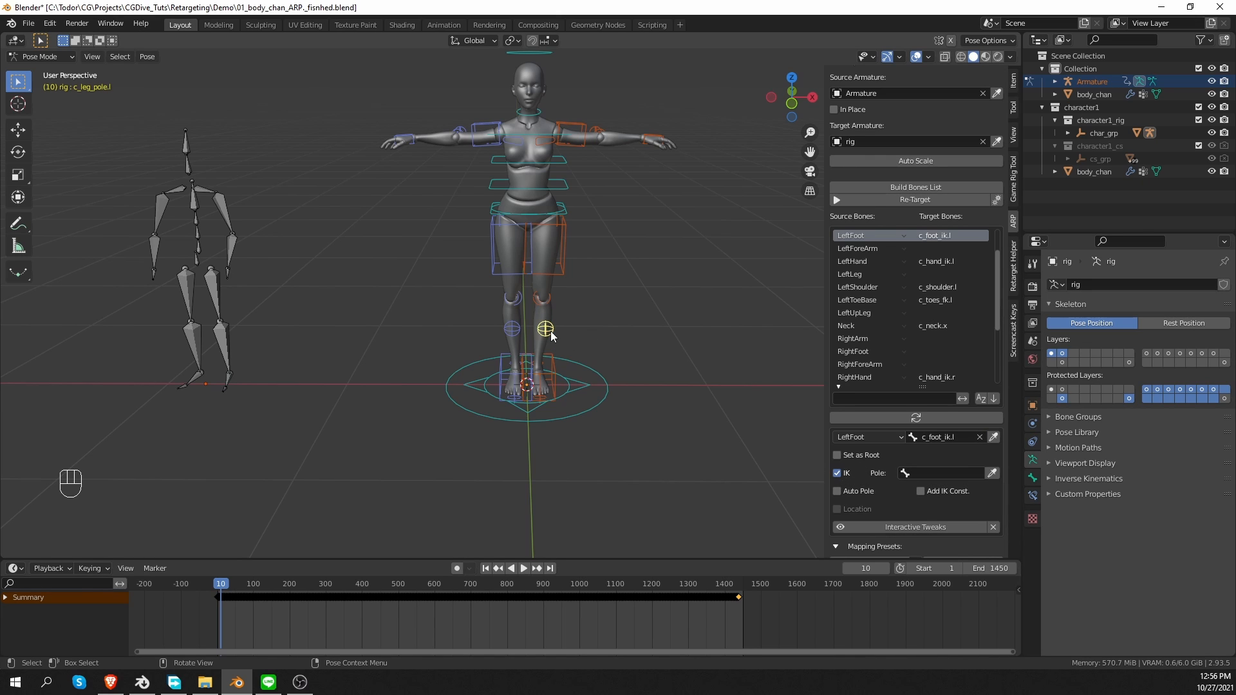
left_click(993, 473)
Step: Sync the Remap list to the mocap's RightFoot bone and map it to the rig's c_foot_ik.r control
left_click(196, 377)
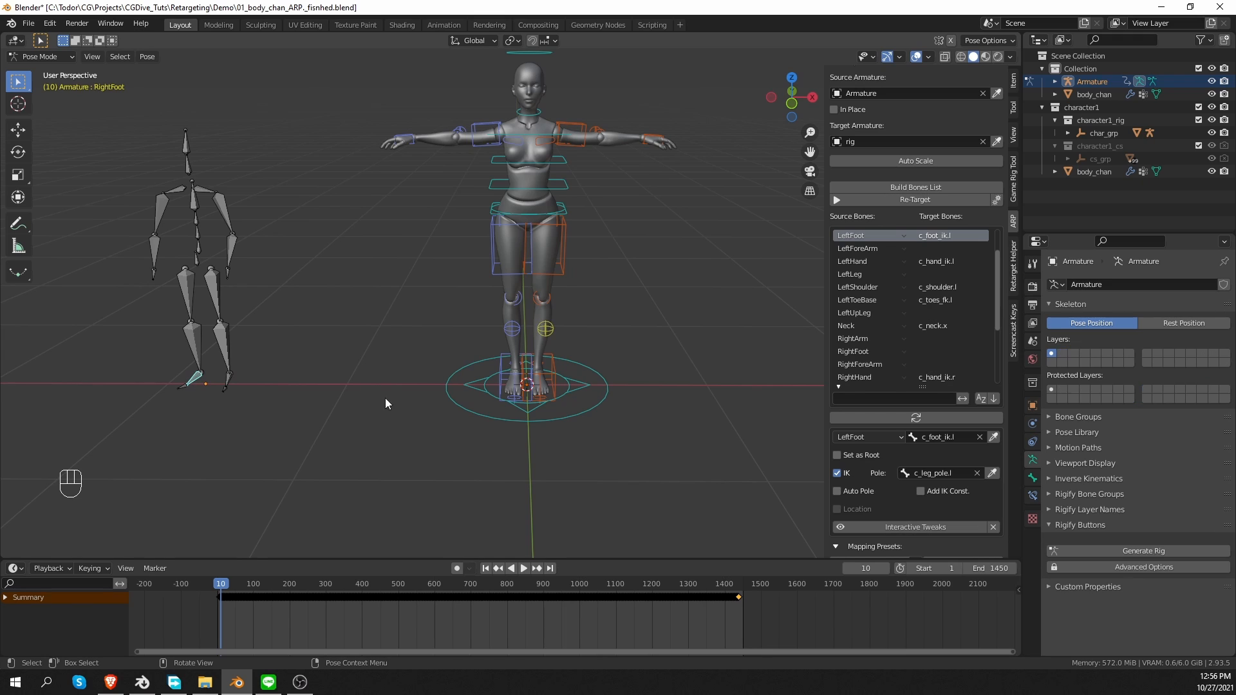
left_click(894, 416)
left_click(513, 386)
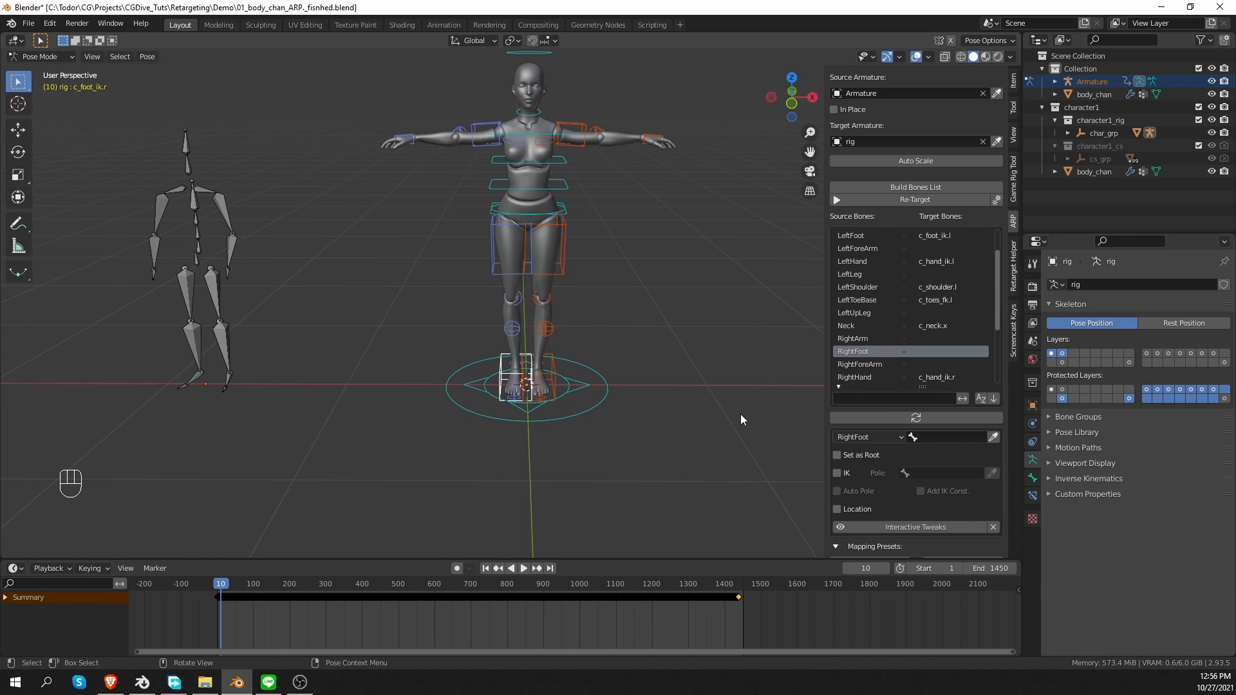
left_click(994, 437)
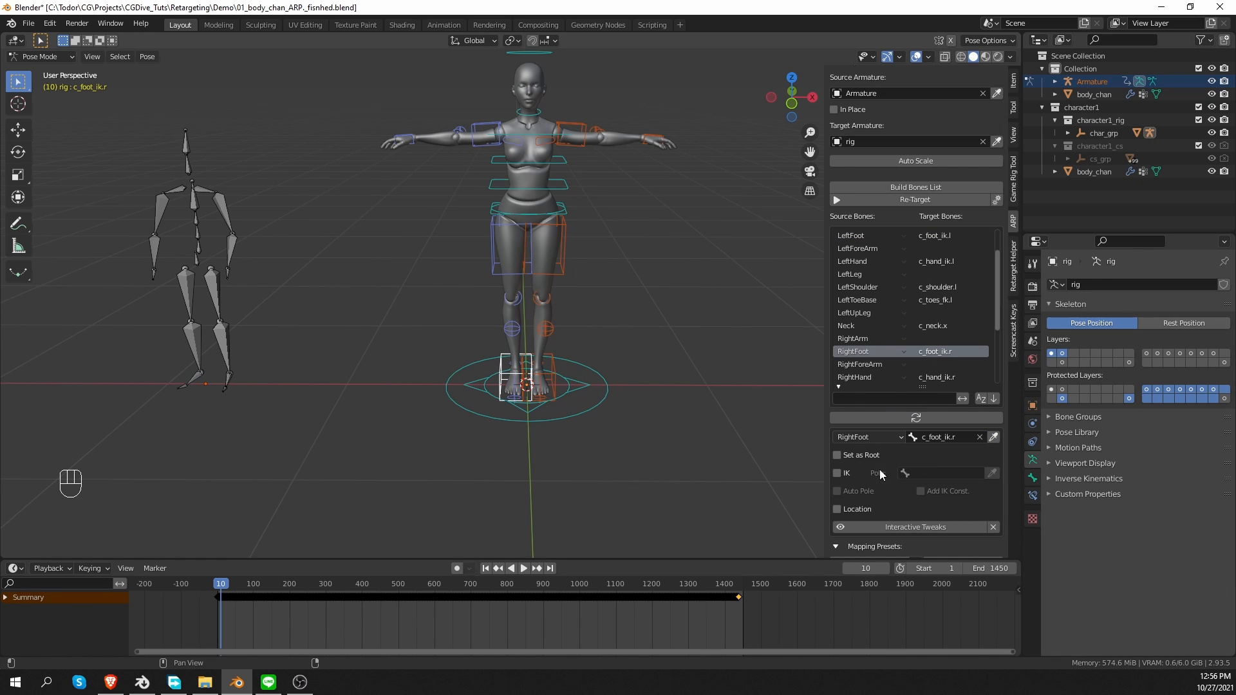
Step: Enable IK for the RightFoot mapping and assign c_leg_pole.r as its pole
left_click(837, 473)
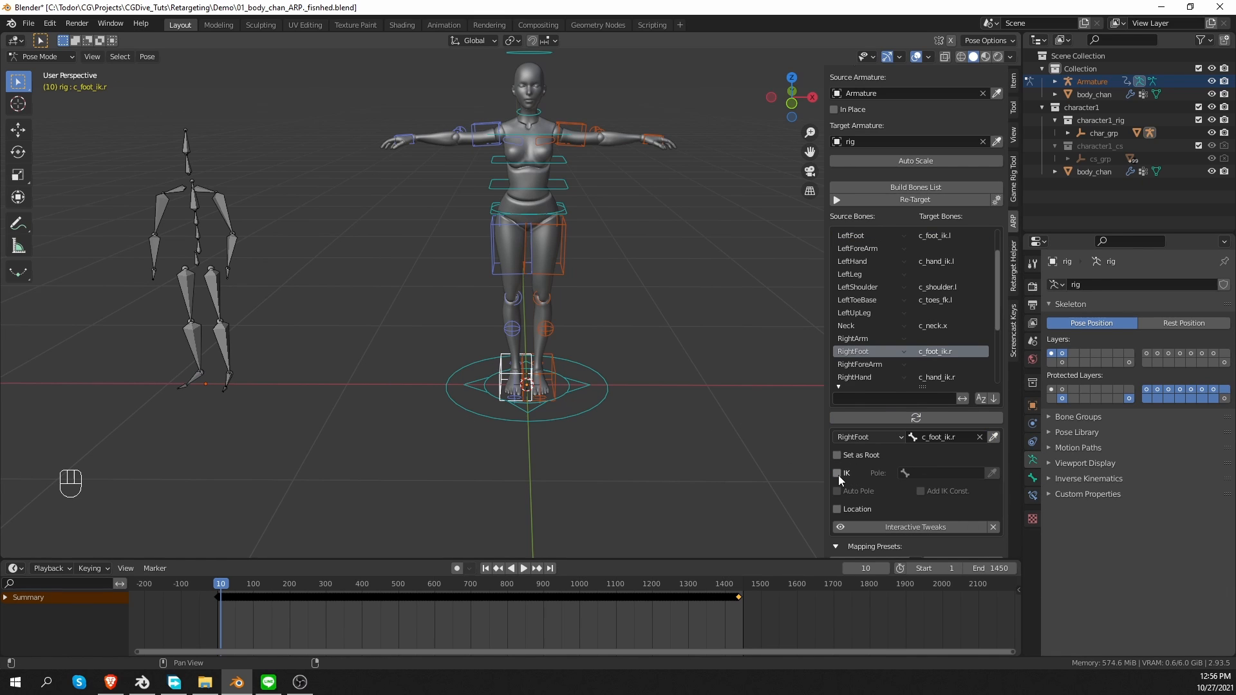
left_click(512, 333)
left_click(991, 473)
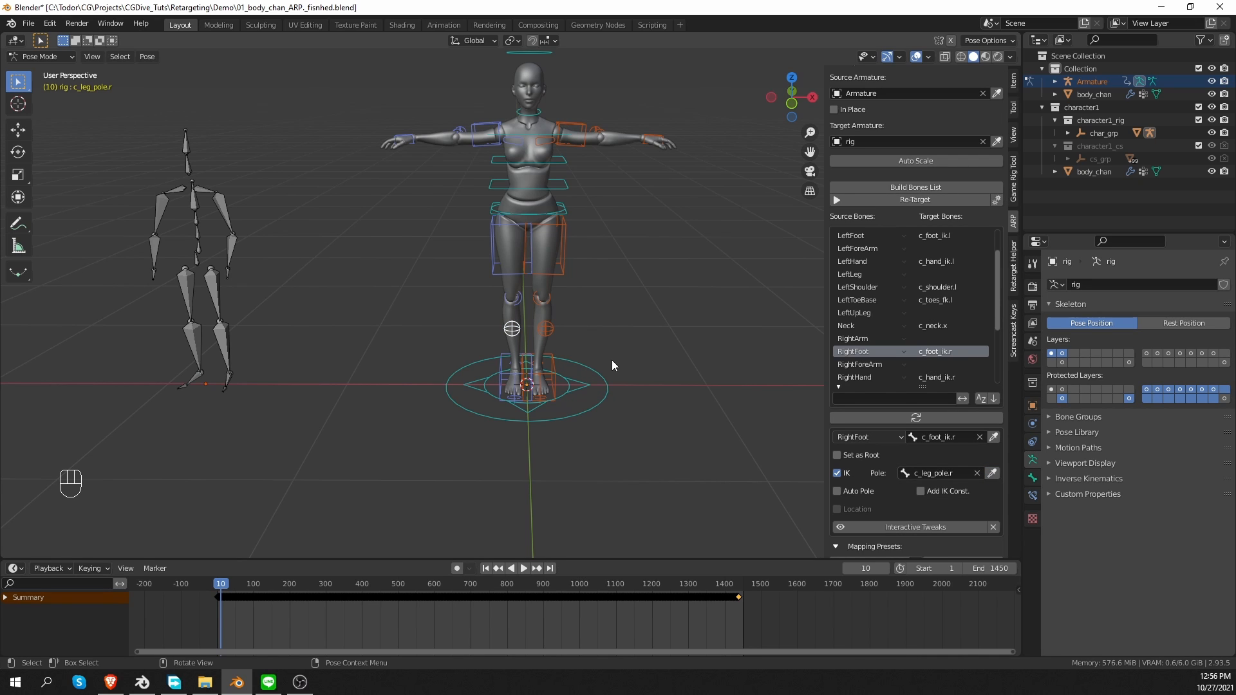
Step: Test the arm's IK by moving the left hand IK control down and inward, and select the left arm's pole
left_click(652, 139)
key("g")
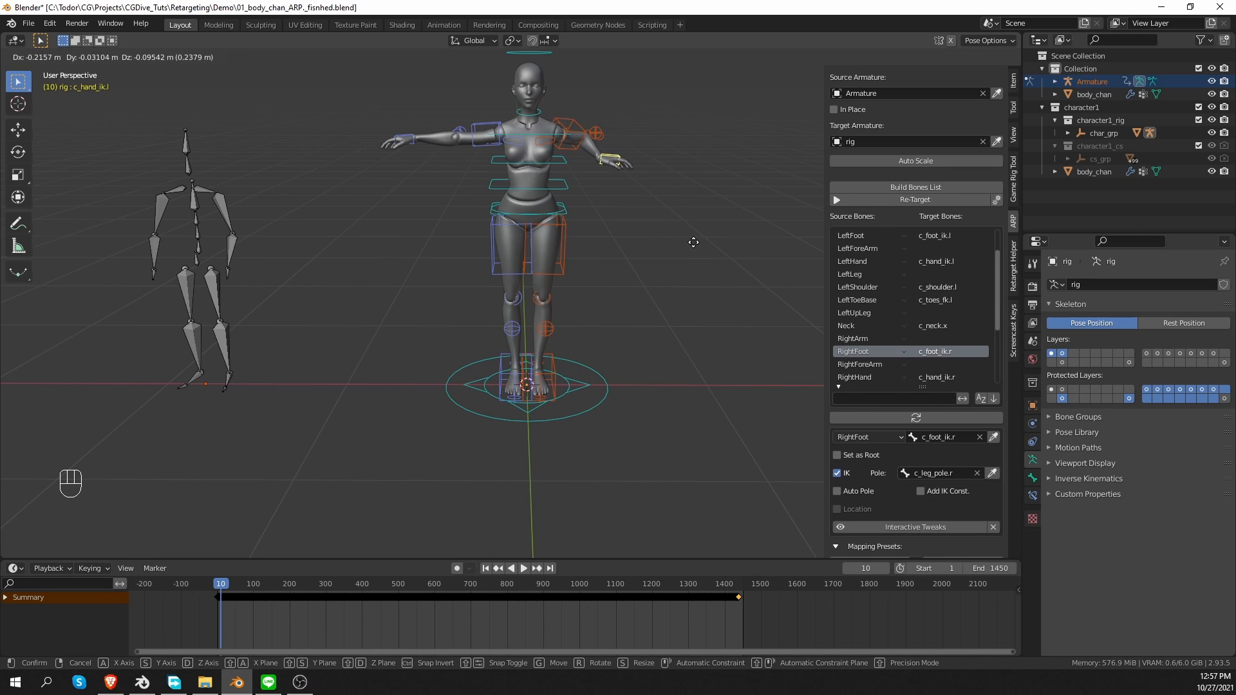
left_click(618, 150)
left_click(594, 135)
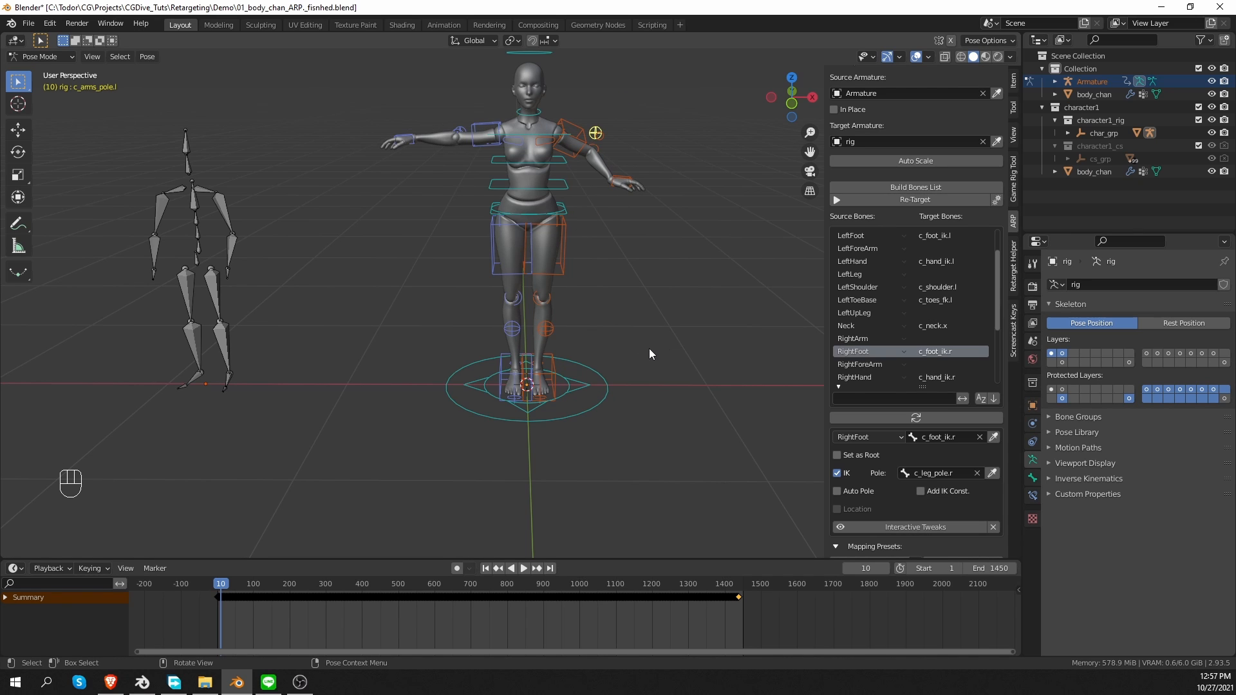
Step: Clear all transforms on every pose bone of both armatures
key("a")
left_click(147, 57)
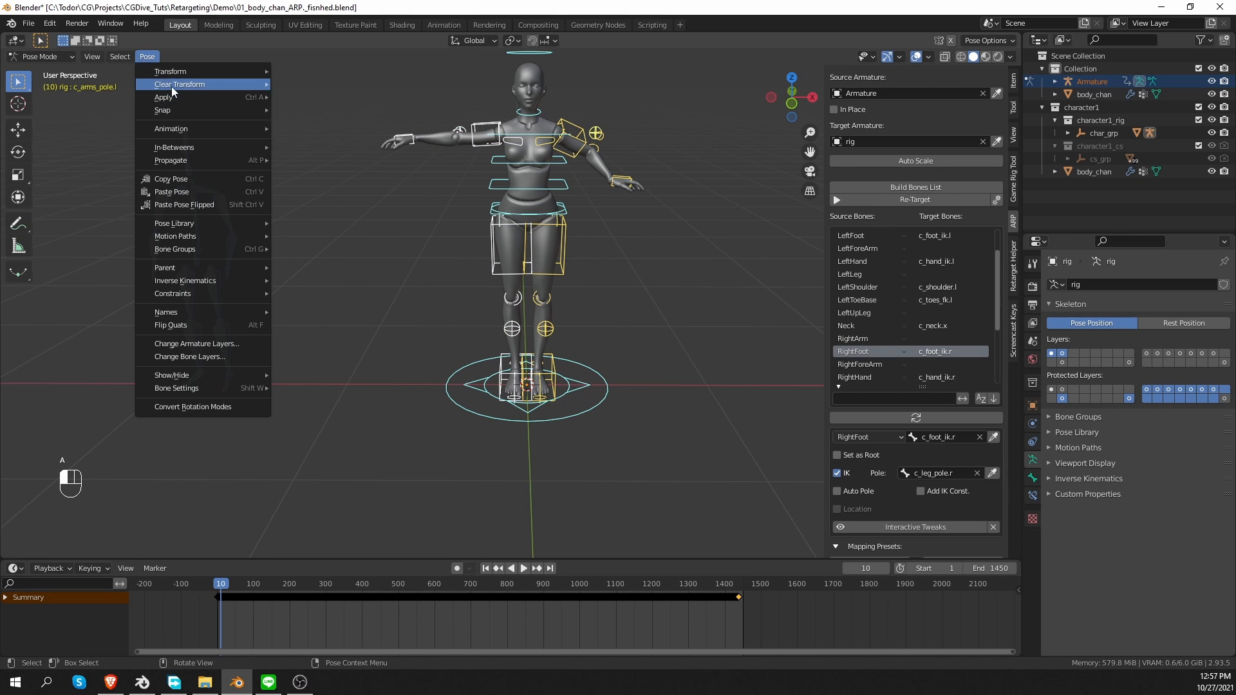
mouse_move(174, 81)
left_click(323, 80)
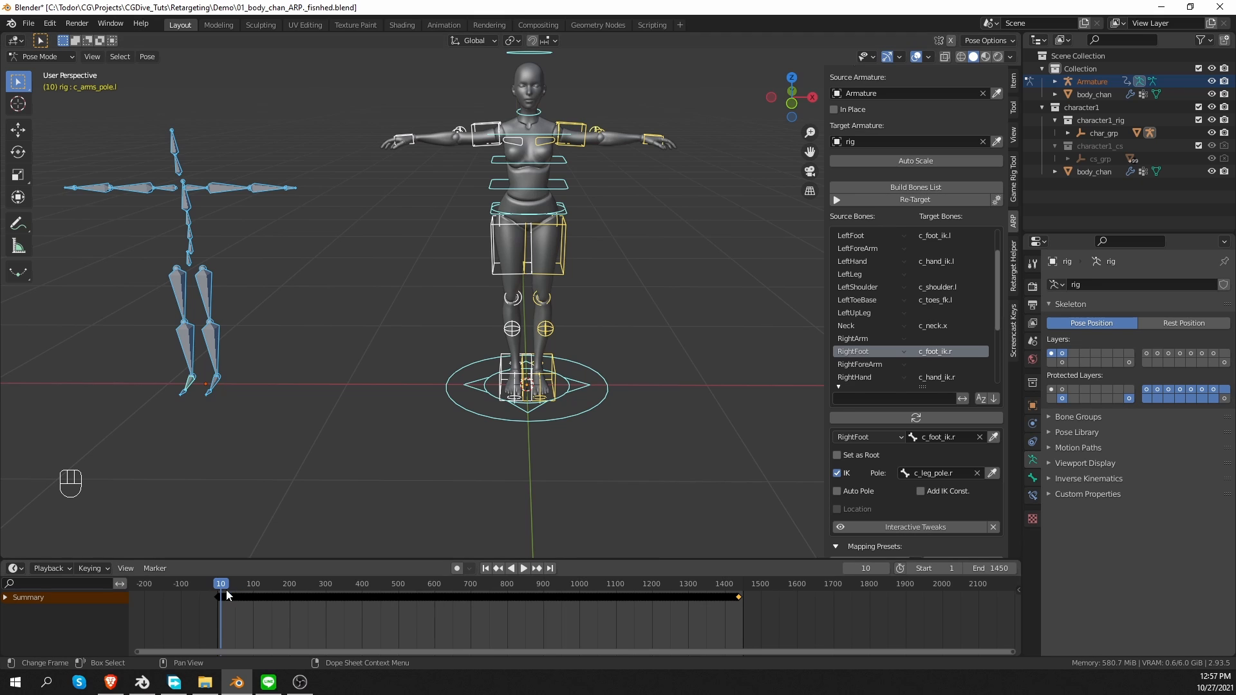
Step: Move the playhead to frame 3, switch to Object Mode and select the character rig
left_click_drag(226, 586, 218, 586)
key("Tab")
left_click(524, 171)
left_click(574, 148)
left_click(574, 148)
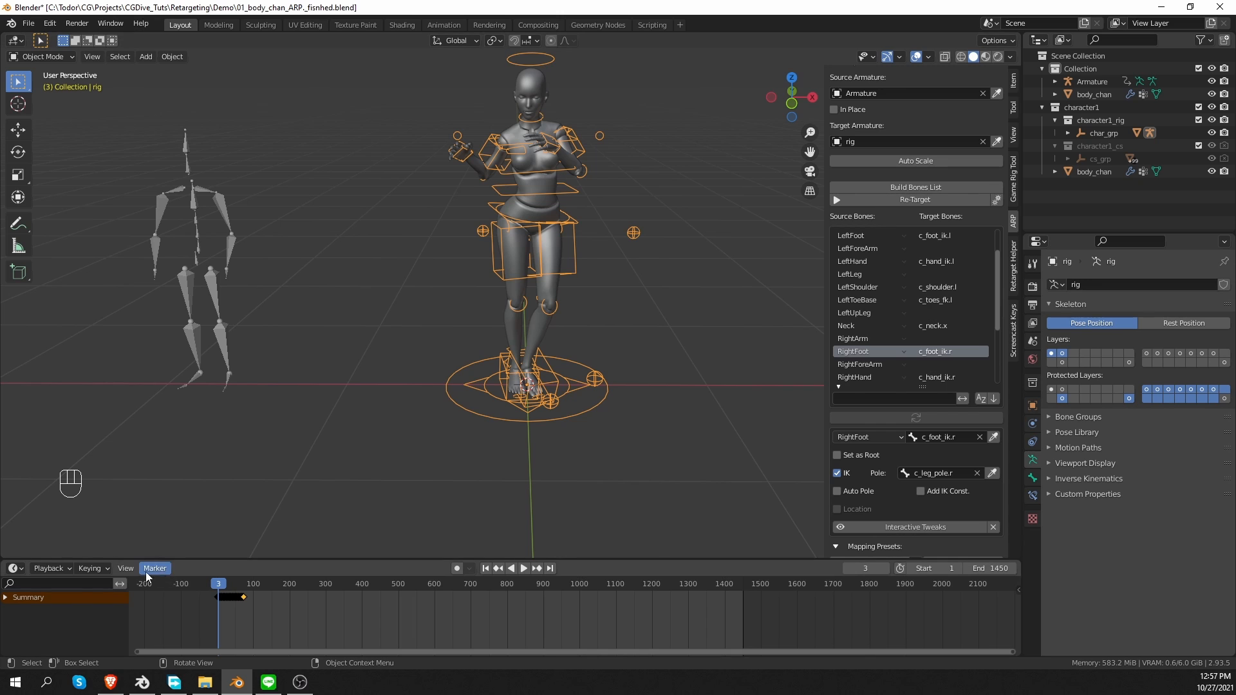
left_click(13, 569)
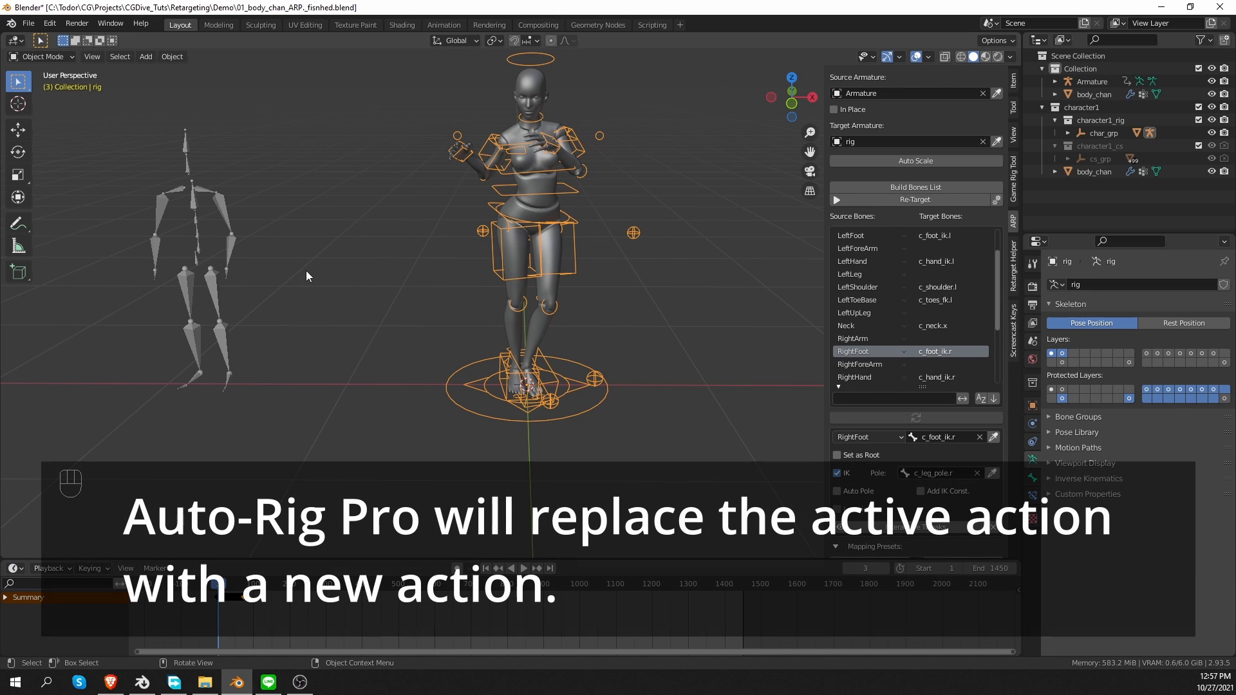
Step: Select the mocap armature and run Re-Target over frames 7 to 1438 with Linear interpolation and Default handles
left_click(207, 210)
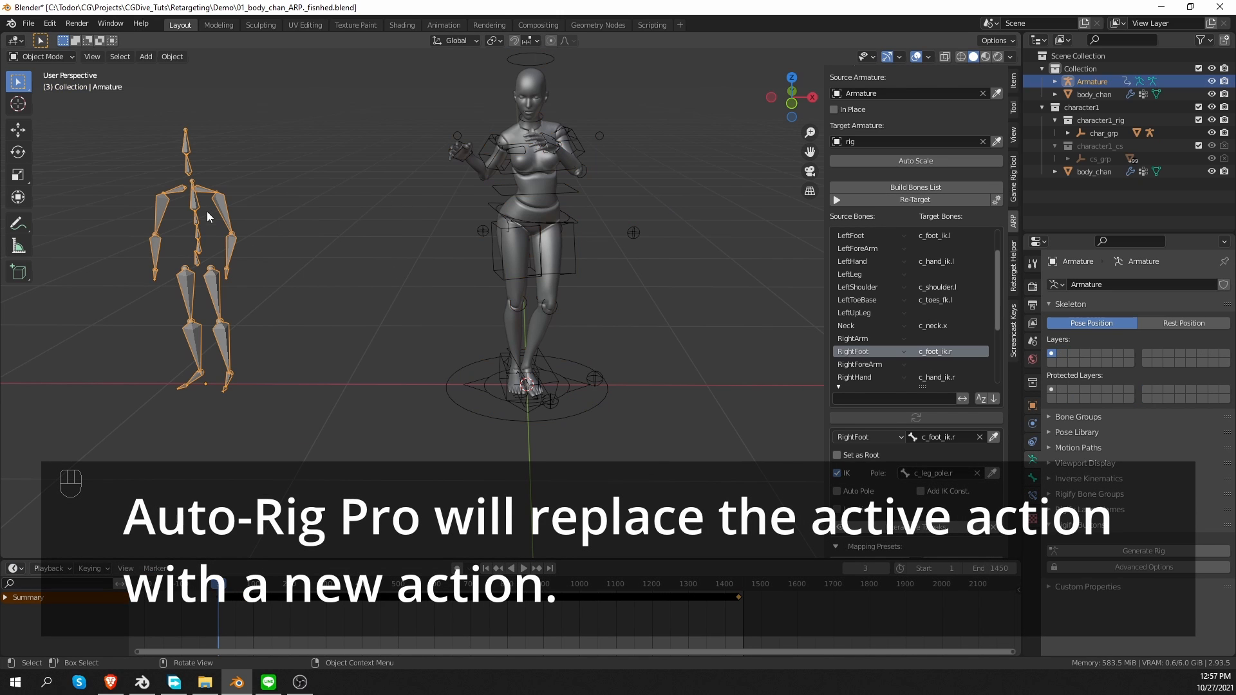
left_click(910, 202)
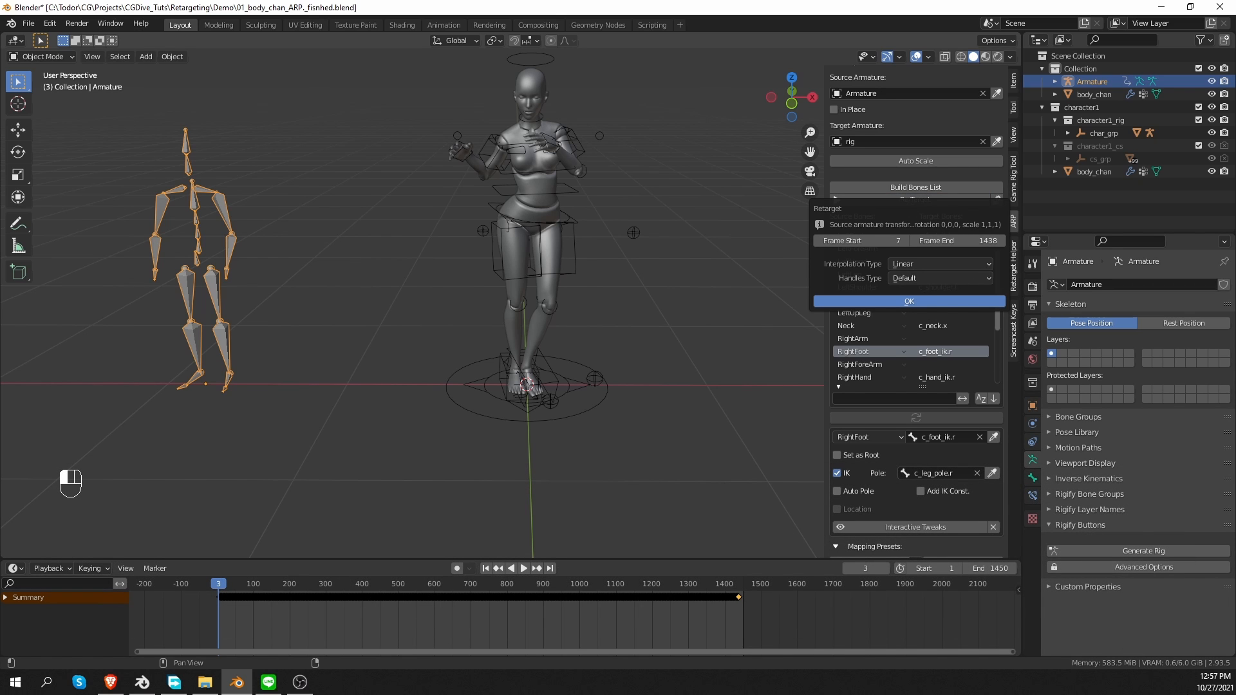
left_click(1215, 683)
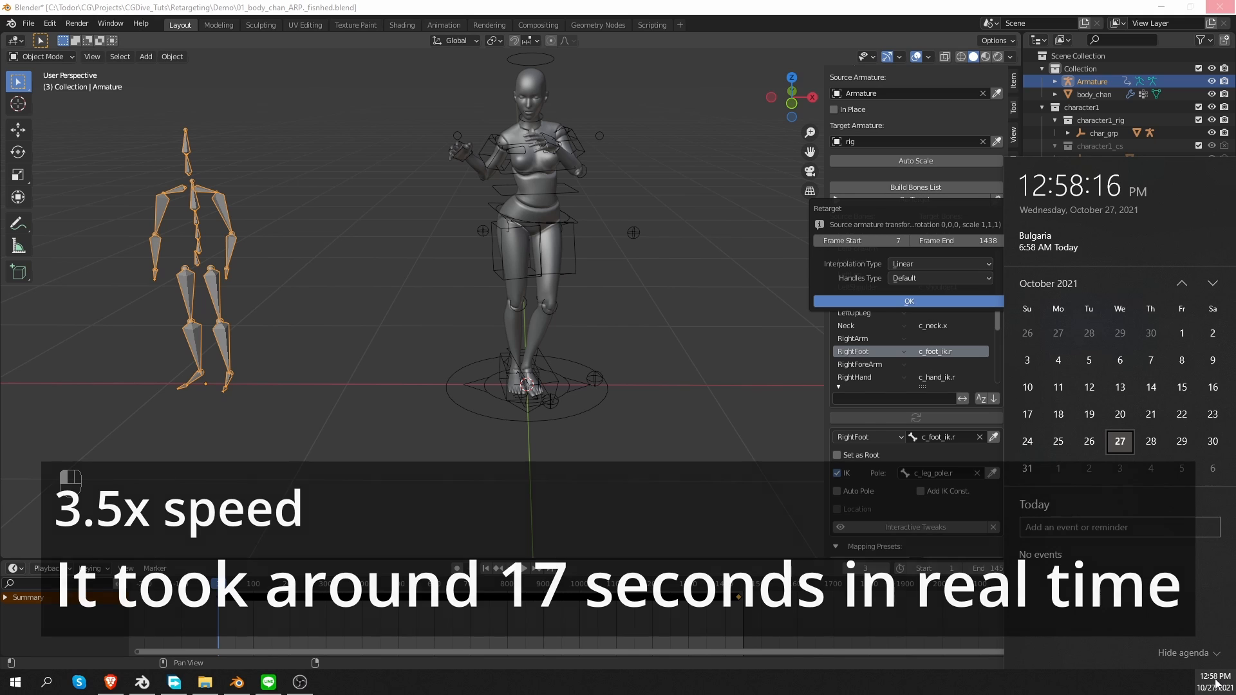
left_click(1215, 683)
Step: Scrub the retargeted animation to frame 989 and put the character rig into Pose Mode
left_click_drag(212, 590, 574, 605)
left_click(578, 261)
key("Tab")
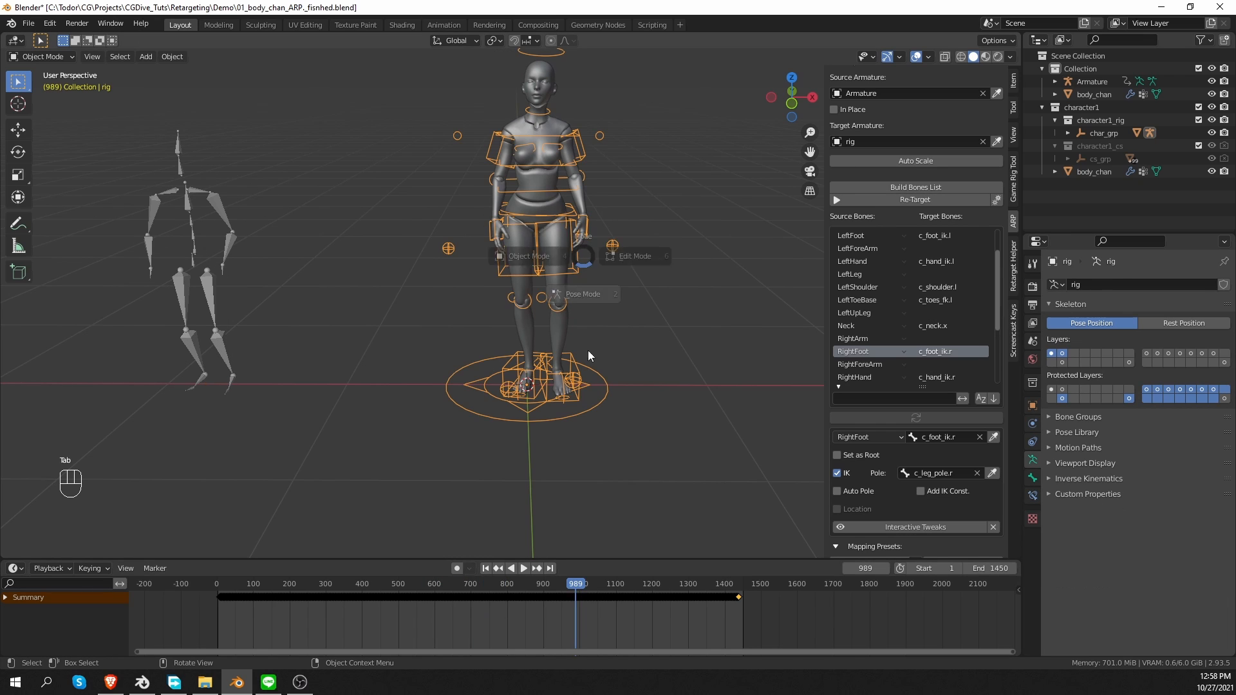
Step: Try moving the c_pos control and the left foot IK control, cancelling each move
left_click(580, 366)
key("g")
right_click(584, 352)
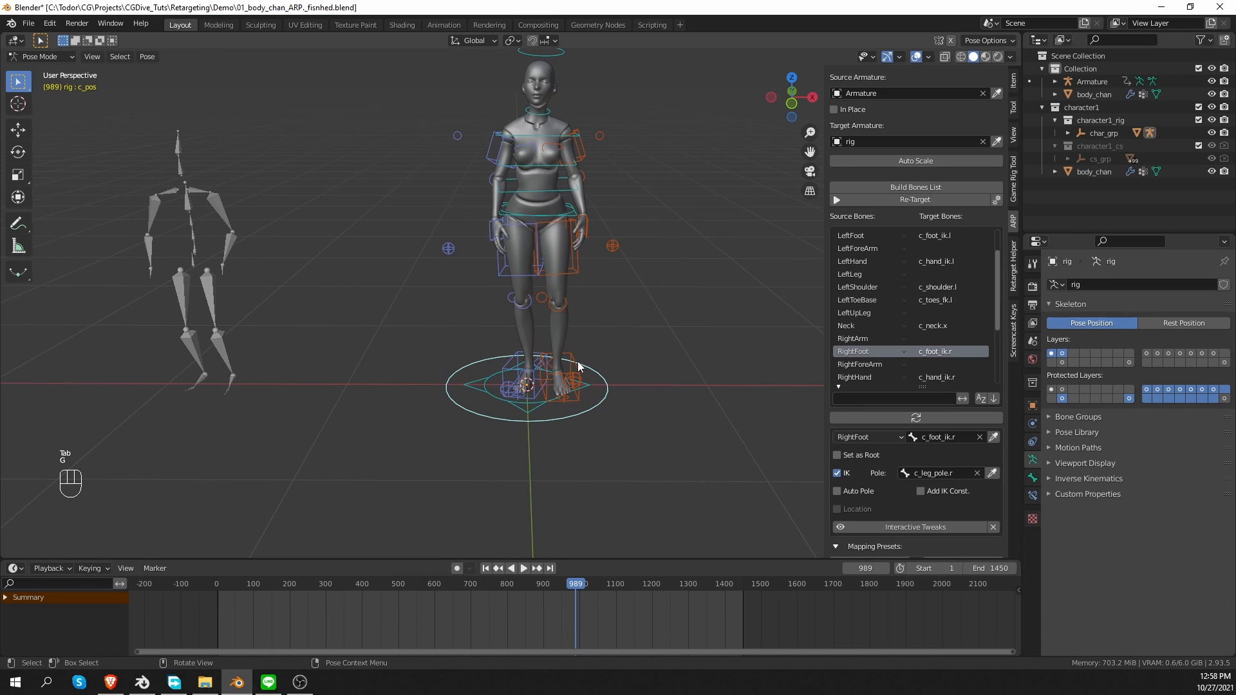
left_click(570, 381)
key("g")
right_click(587, 257)
Step: Try moving both hand IK controls and the right foot IK control, cancelling each move
left_click(587, 222)
key("g")
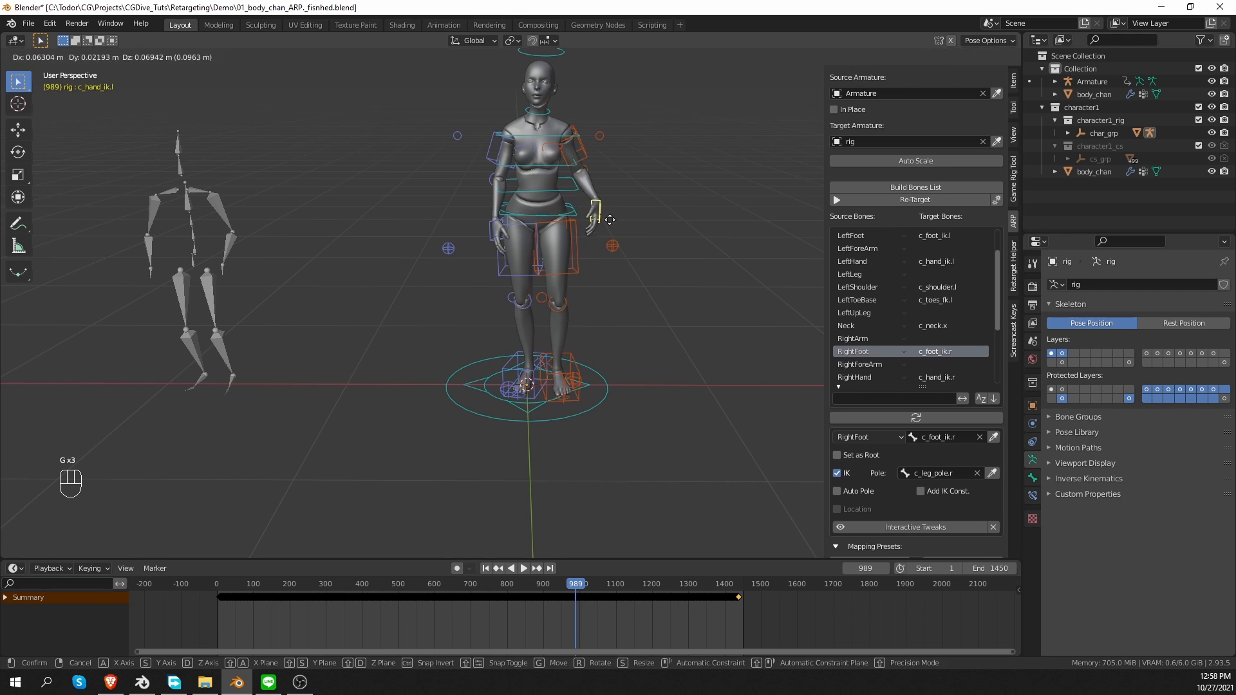
right_click(609, 220)
left_click(502, 230)
key("g")
right_click(490, 211)
left_click(508, 370)
key("g")
right_click(479, 329)
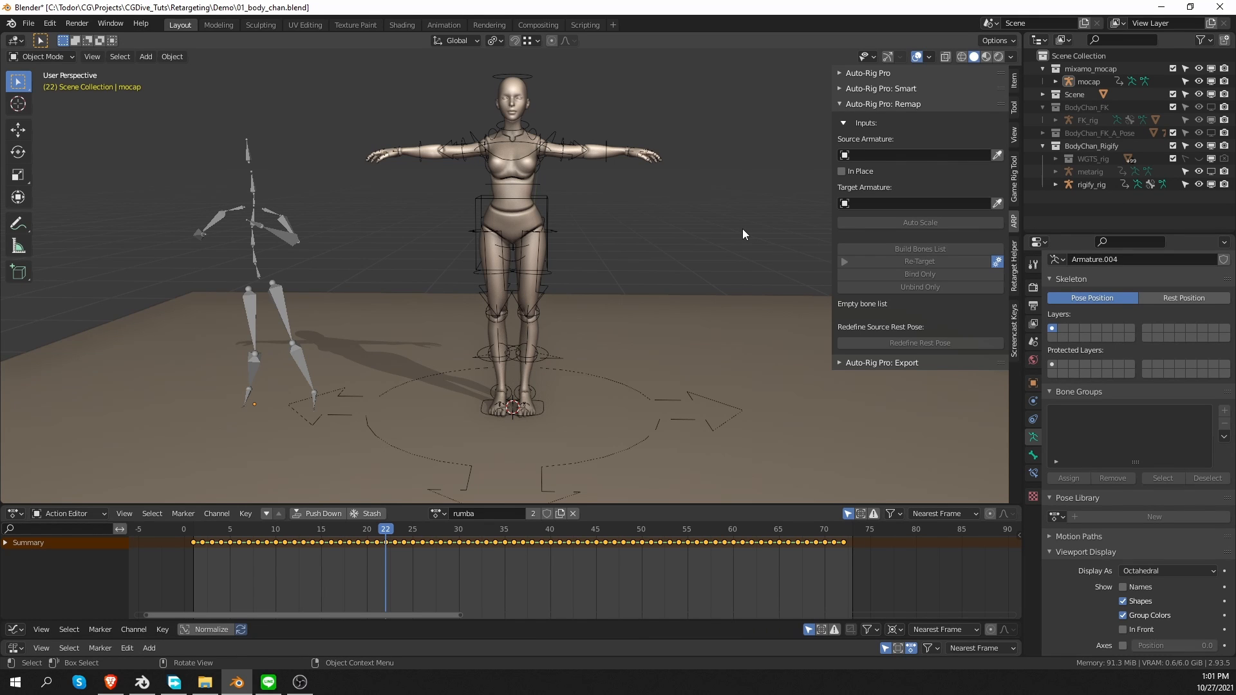
Step: Select the rigify_rig armature in the 01_body_chan.blend scene
left_click(614, 166)
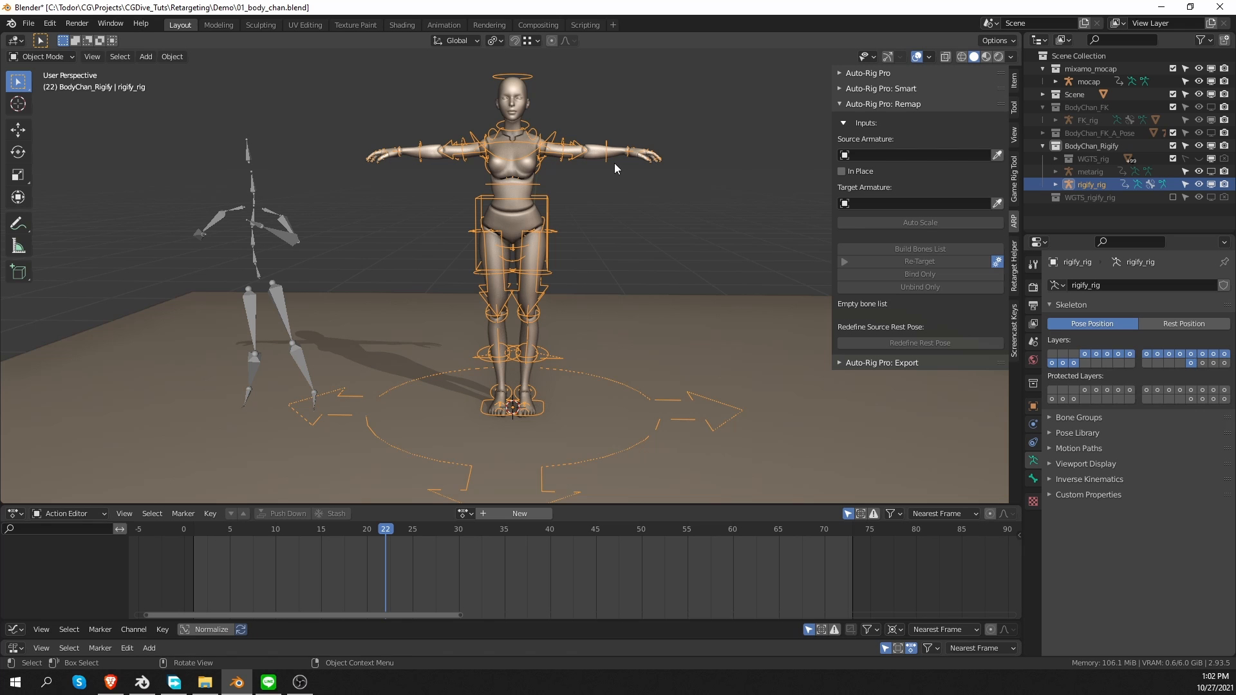
Step: Try out the rigify_rig's left hand and left foot IK controls in Pose Mode by moving each one
key("ctrl+Tab")
left_click(614, 235)
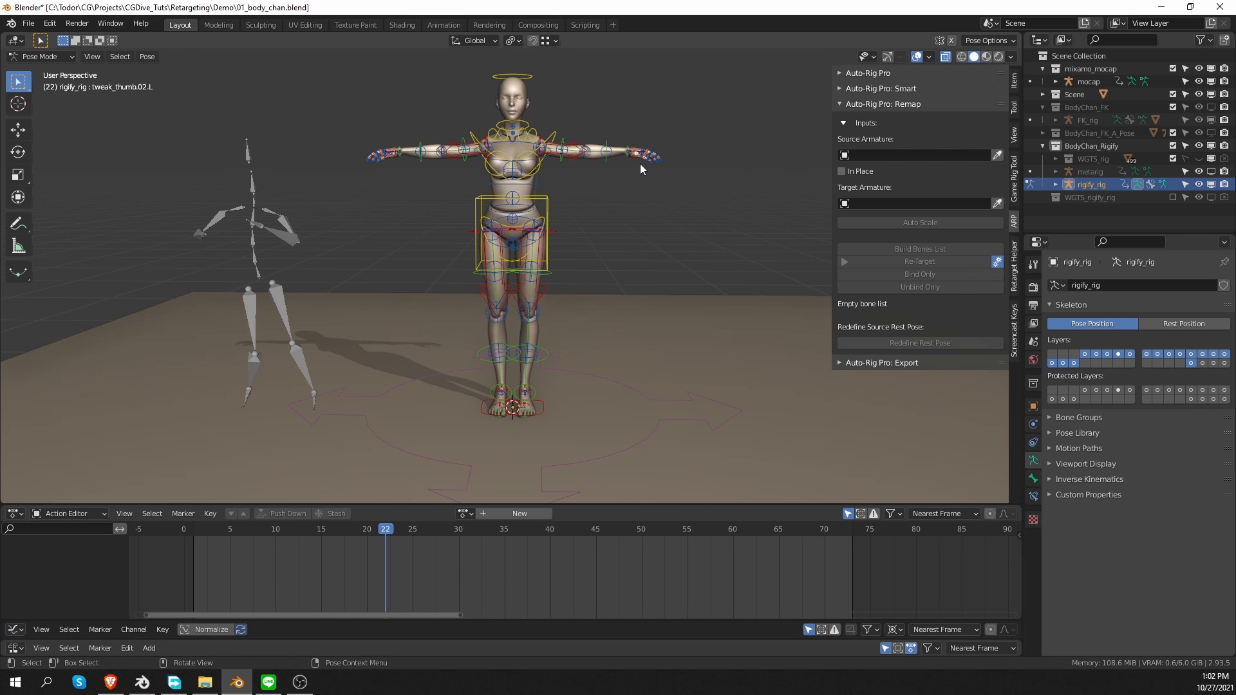
scroll(641, 152, "up", 10)
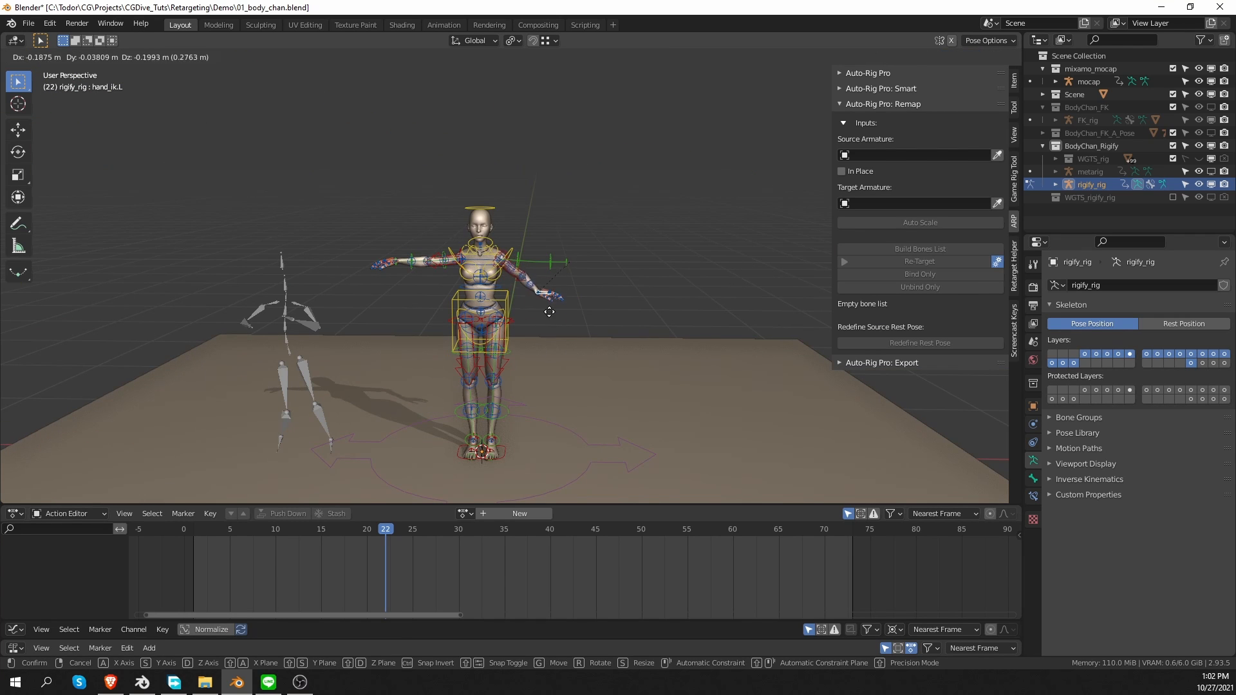
right_click(551, 329)
left_click(505, 456)
key("g")
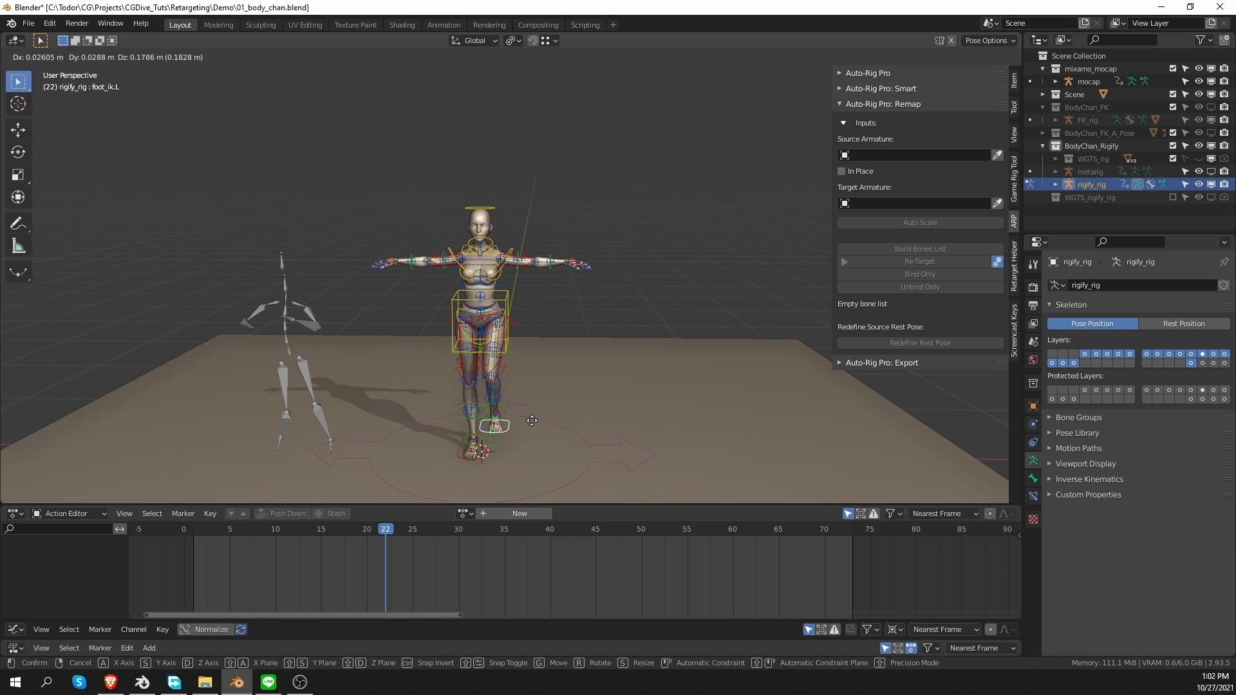
right_click(581, 445)
key("ctrl+Tab")
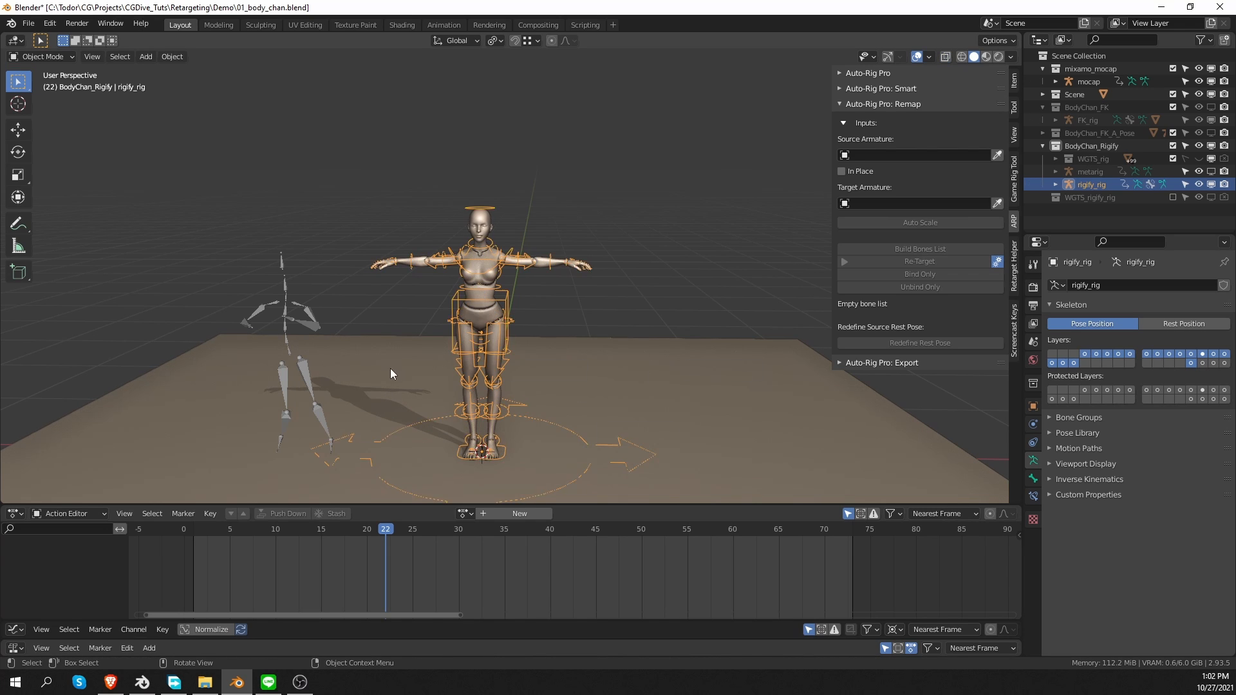
Step: Set the mocap armature as the remap source armature and assign it the jump_turn action
middle_click_drag(390, 368, 407, 324)
left_click(338, 247)
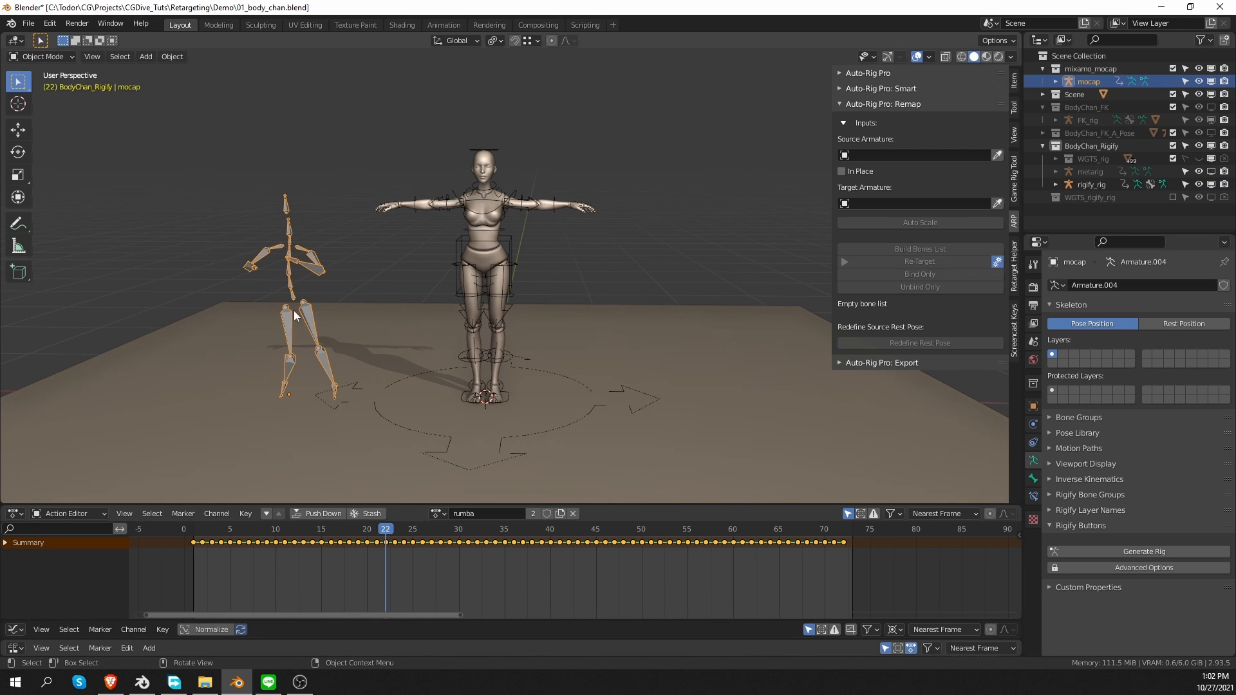
left_click(996, 156)
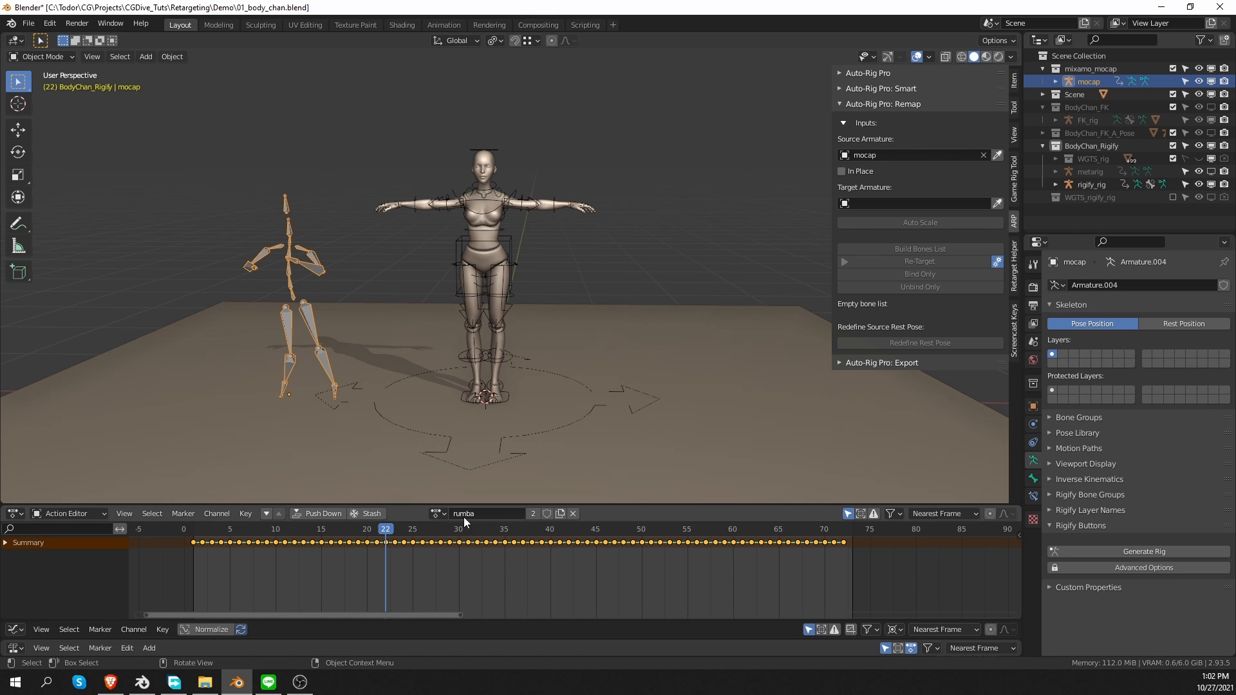
left_click(438, 514)
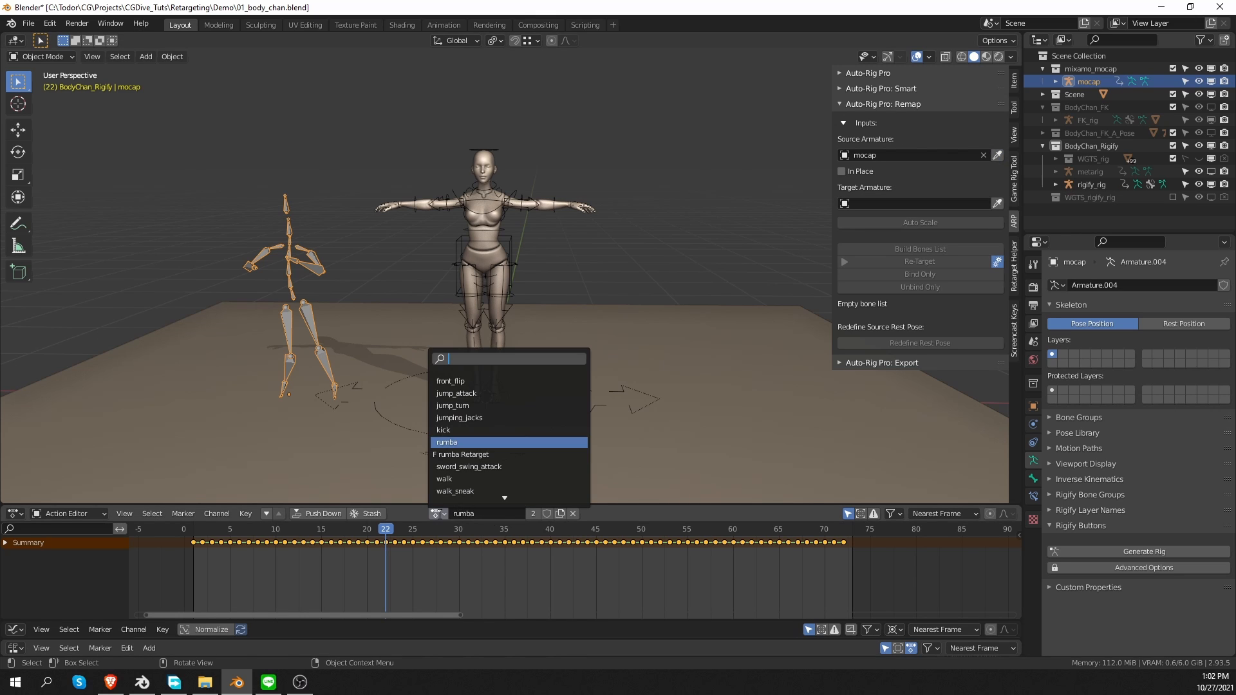
left_click(496, 405)
Step: Set the scene's end frame to 103, at the last keyframe of the jump_turn action
left_click_drag(334, 529, 815, 529)
middle_click_drag(957, 562, 601, 561)
scroll(603, 561, "down", 3)
left_click(736, 530)
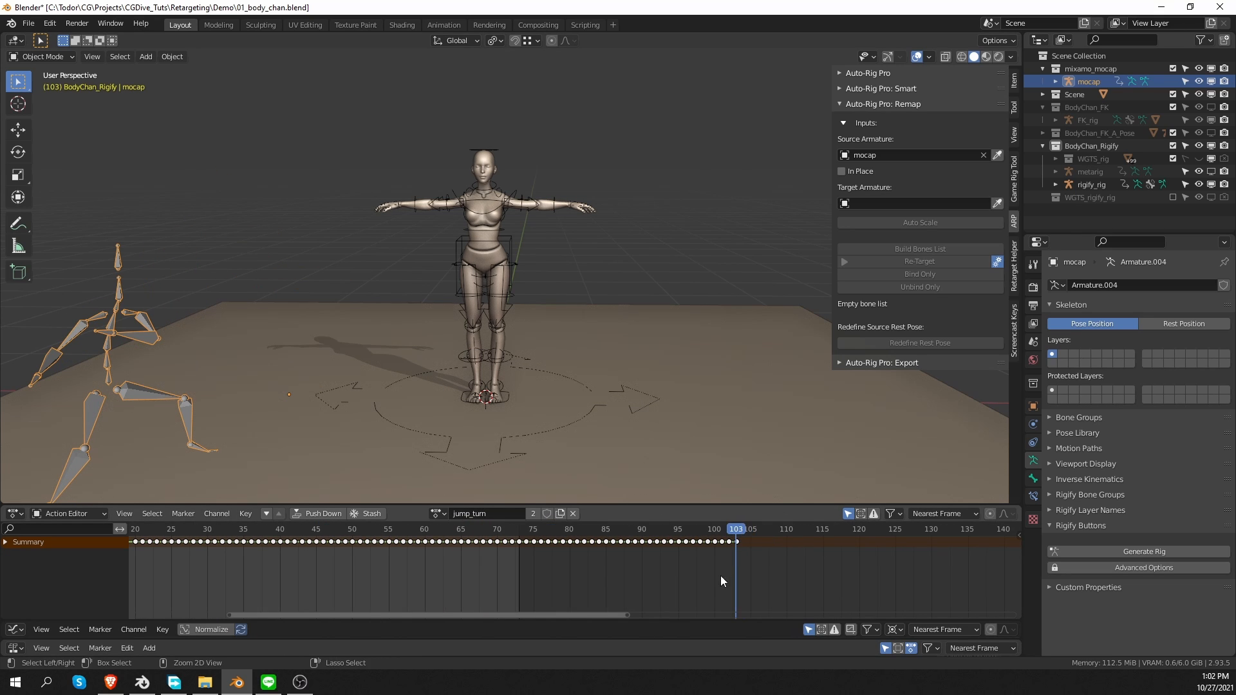
left_click(1013, 342)
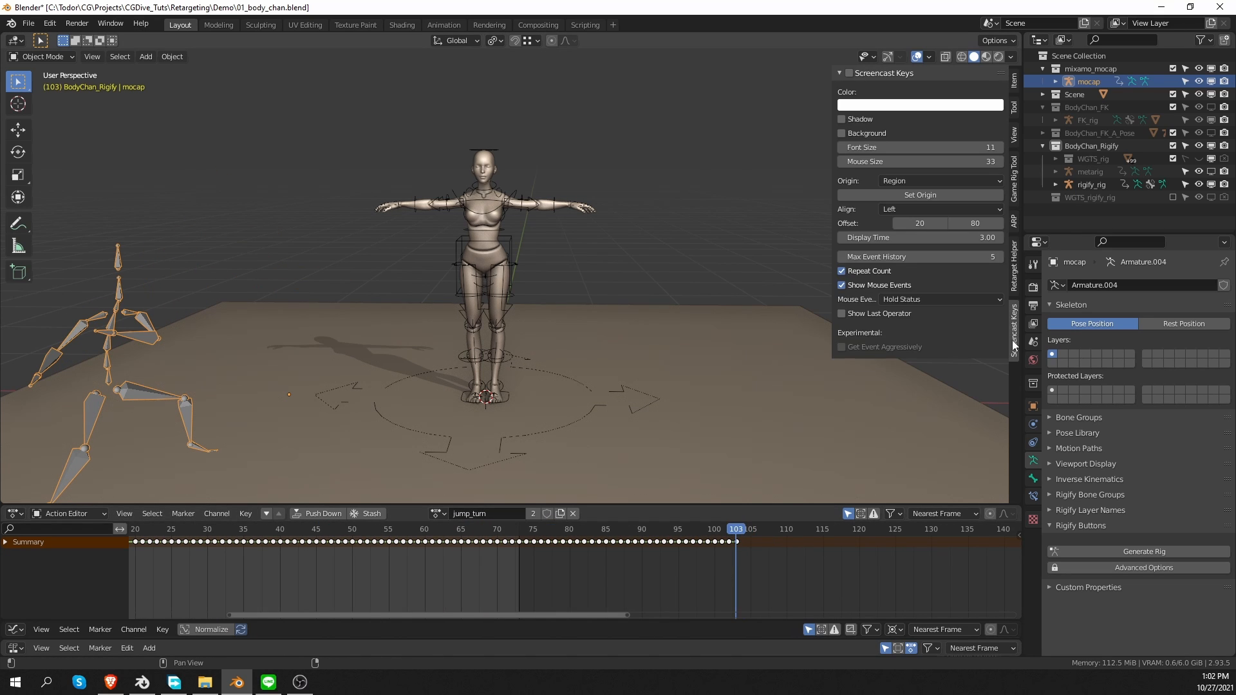
left_click(1015, 220)
key("ctrl+End")
Step: Set the rigify_rig armature as the remap target armature
middle_click_drag(334, 405, 404, 351, "shift")
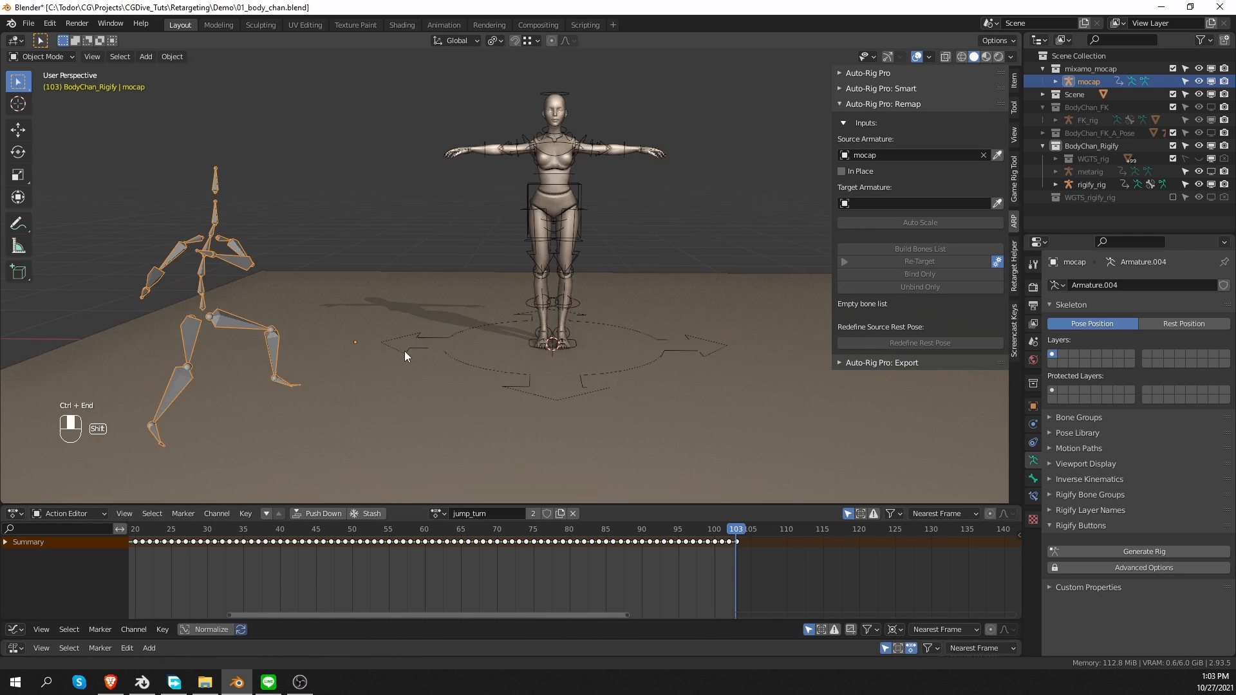
scroll(407, 349, "down", 1)
scroll(528, 233, "up", 2)
left_click(552, 186)
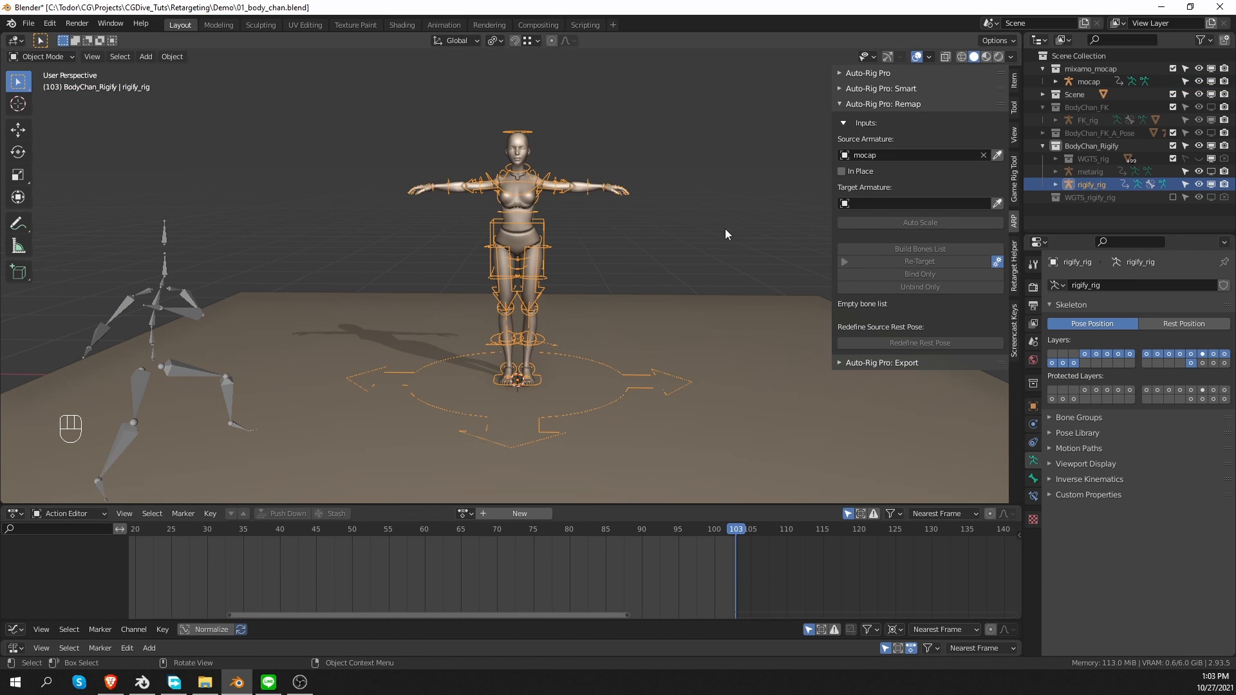
left_click(997, 204)
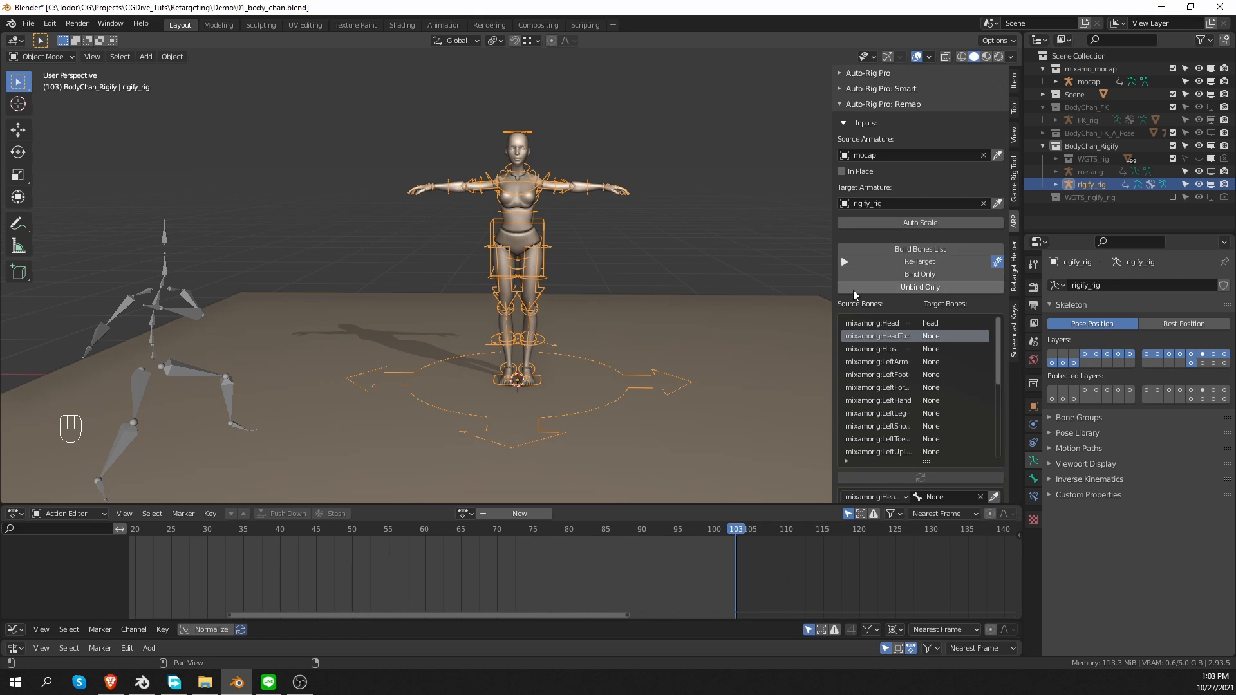
Step: Auto-scale the source armature to the target rig and build the bones list
left_click(917, 222)
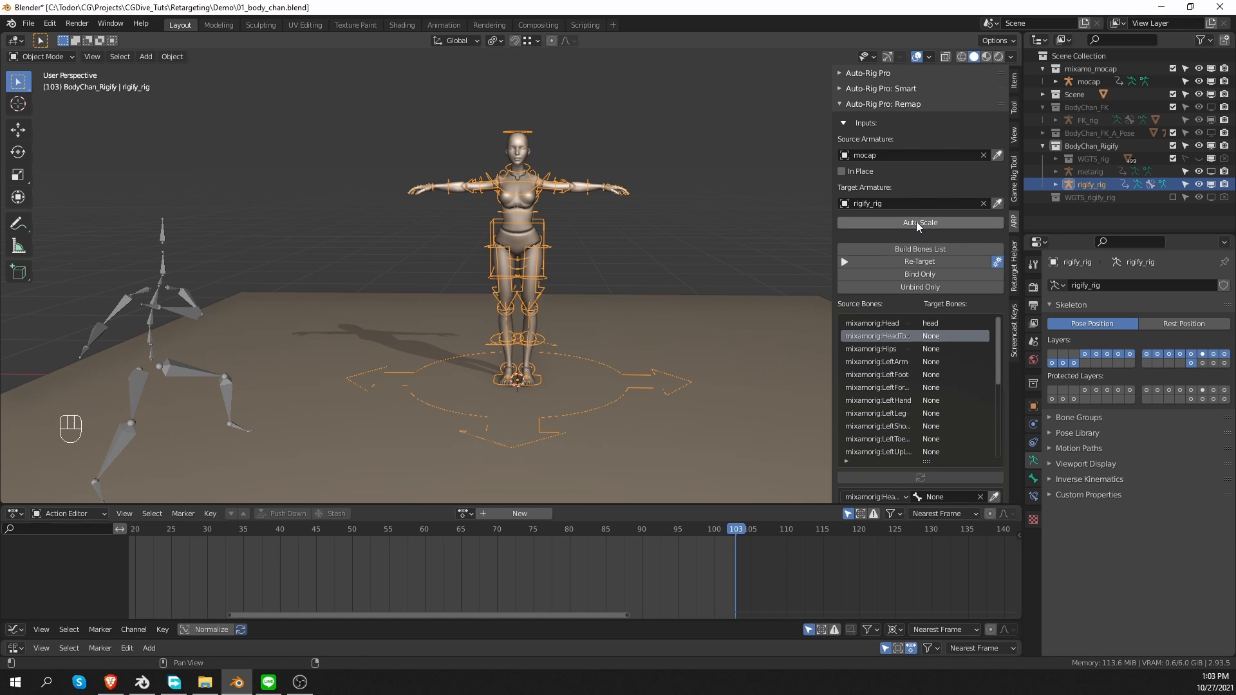
left_click(941, 246)
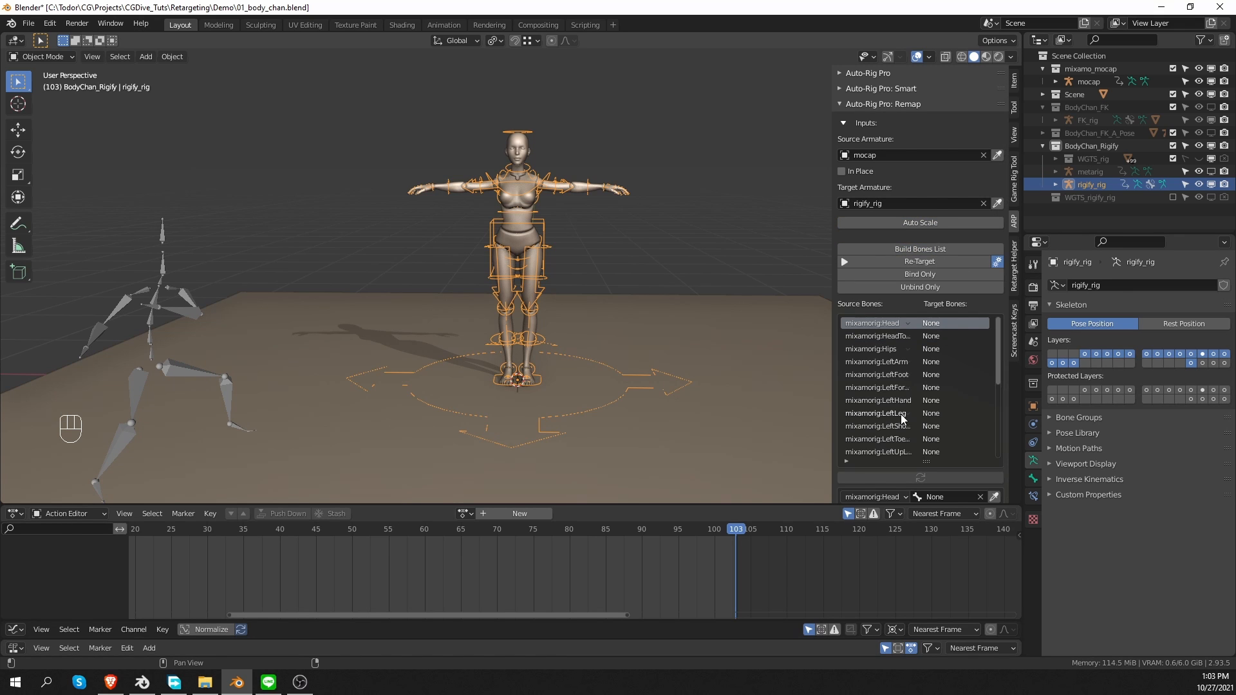
Step: Hide the FK and Tweak rig layers of both arms and legs, plus the Fingers and Fingers (Tweak) layers
middle_click_drag(381, 392, 353, 412)
left_click(1014, 80)
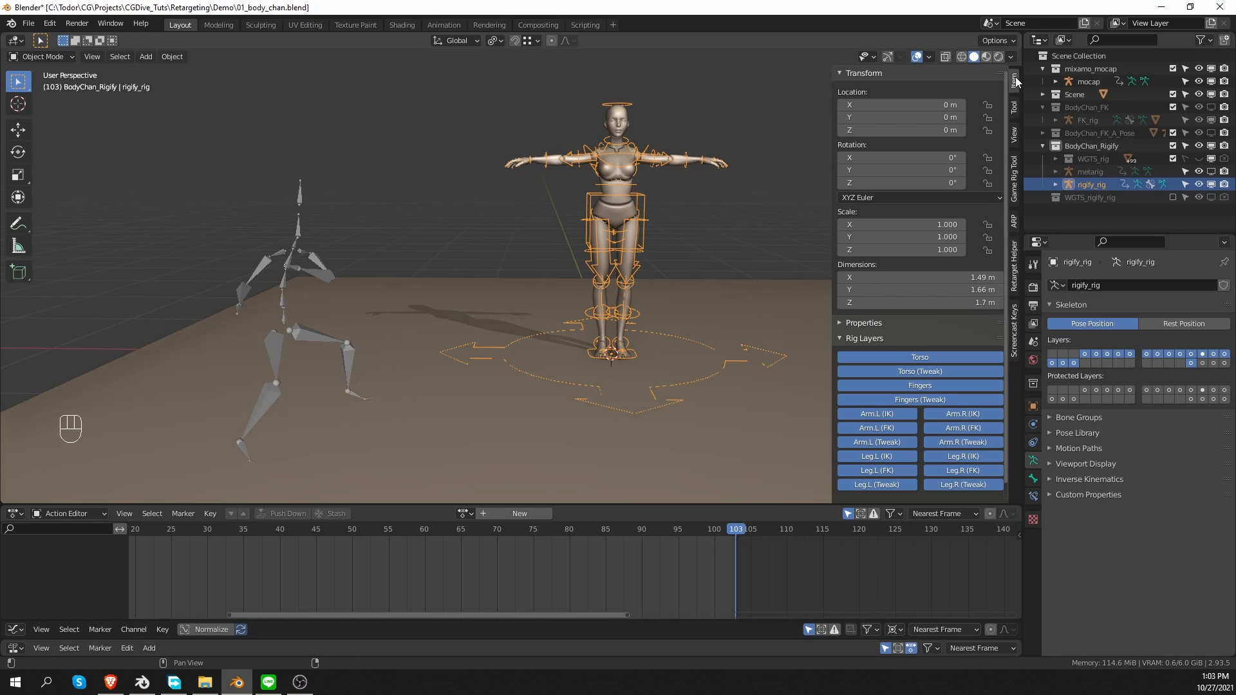
scroll(766, 360, "up", 2)
middle_click_drag(716, 277, 693, 403, "shift")
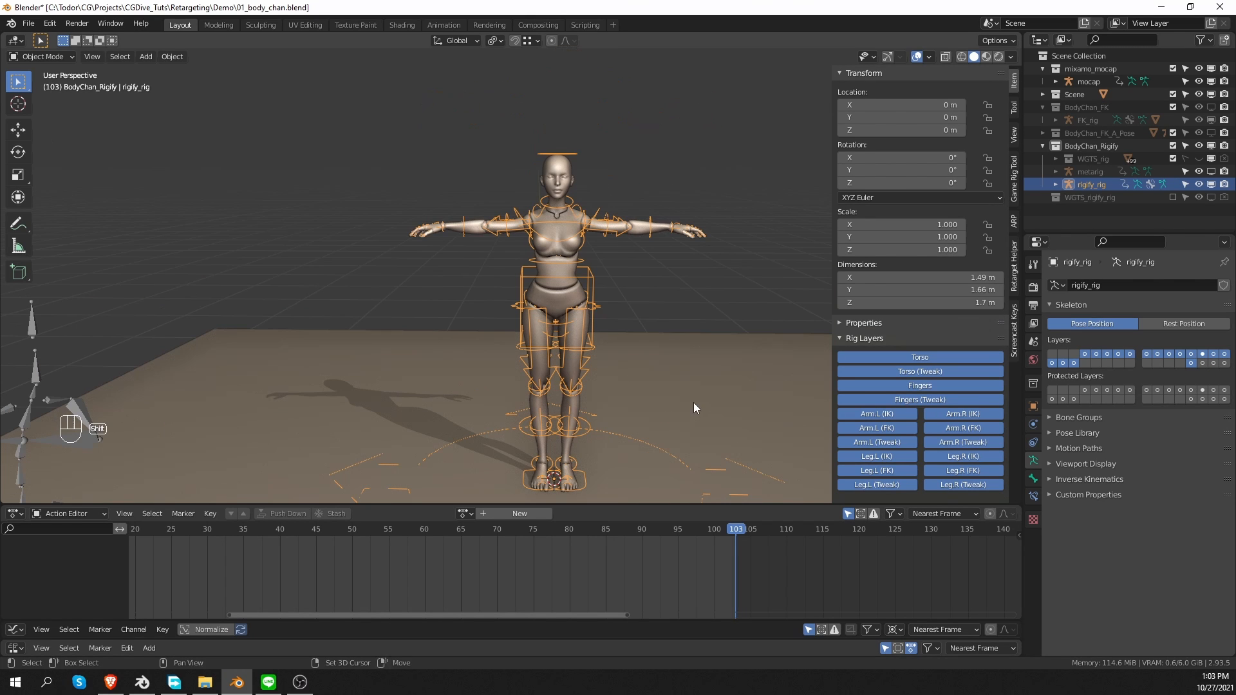
left_click(960, 429)
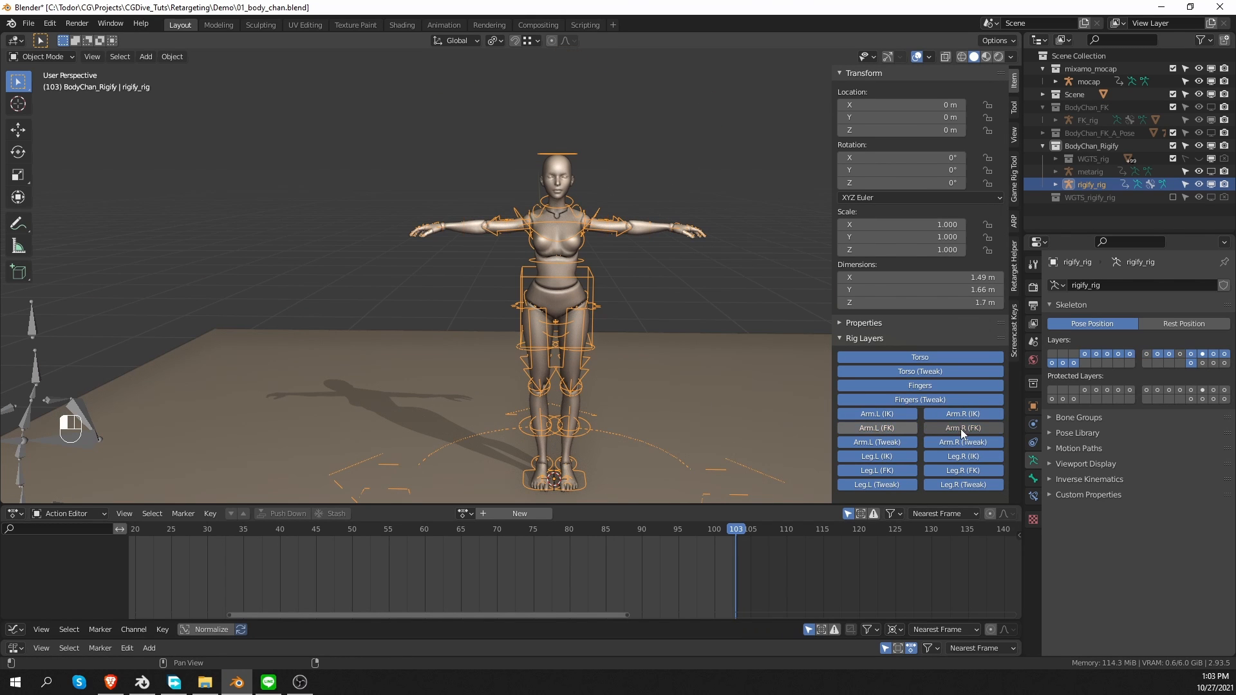
left_click(877, 428)
left_click_drag(959, 443, 889, 442)
left_click_drag(967, 472, 892, 471)
left_click_drag(969, 484, 892, 484)
left_click_drag(933, 388, 928, 400)
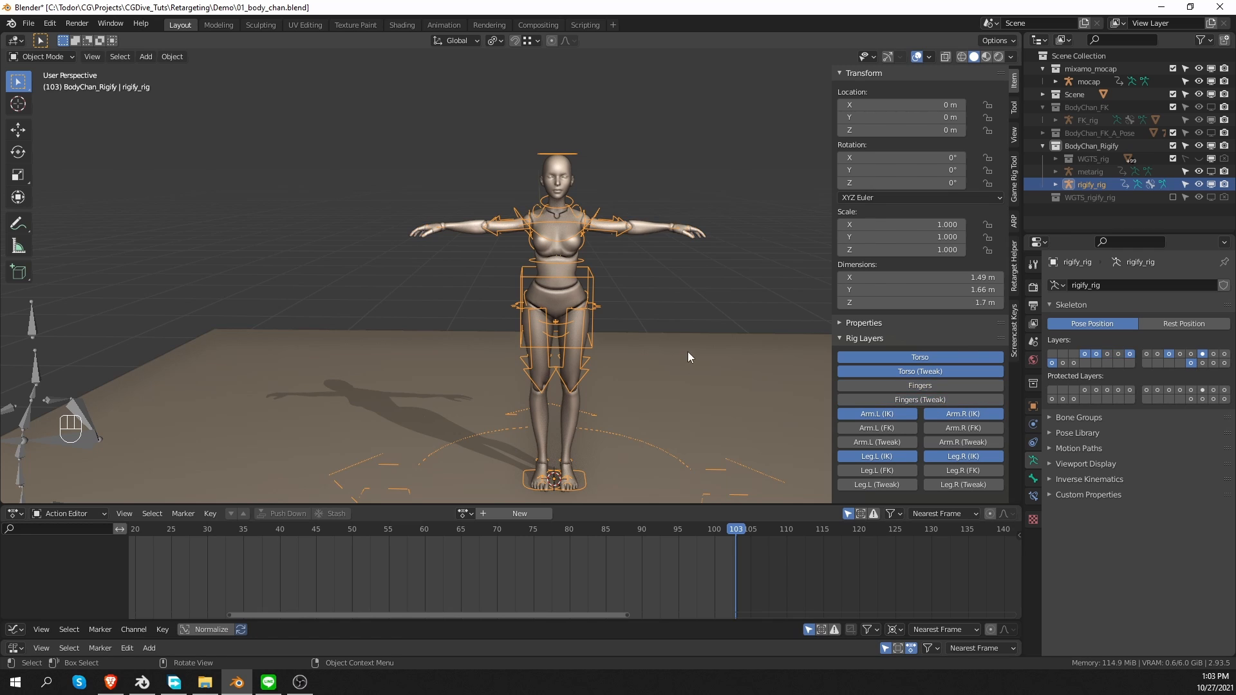
Step: Set the current frame to 1 with both the mocap skeleton and the character in view
scroll(687, 351, "up", 2)
scroll(597, 289, "down", 2)
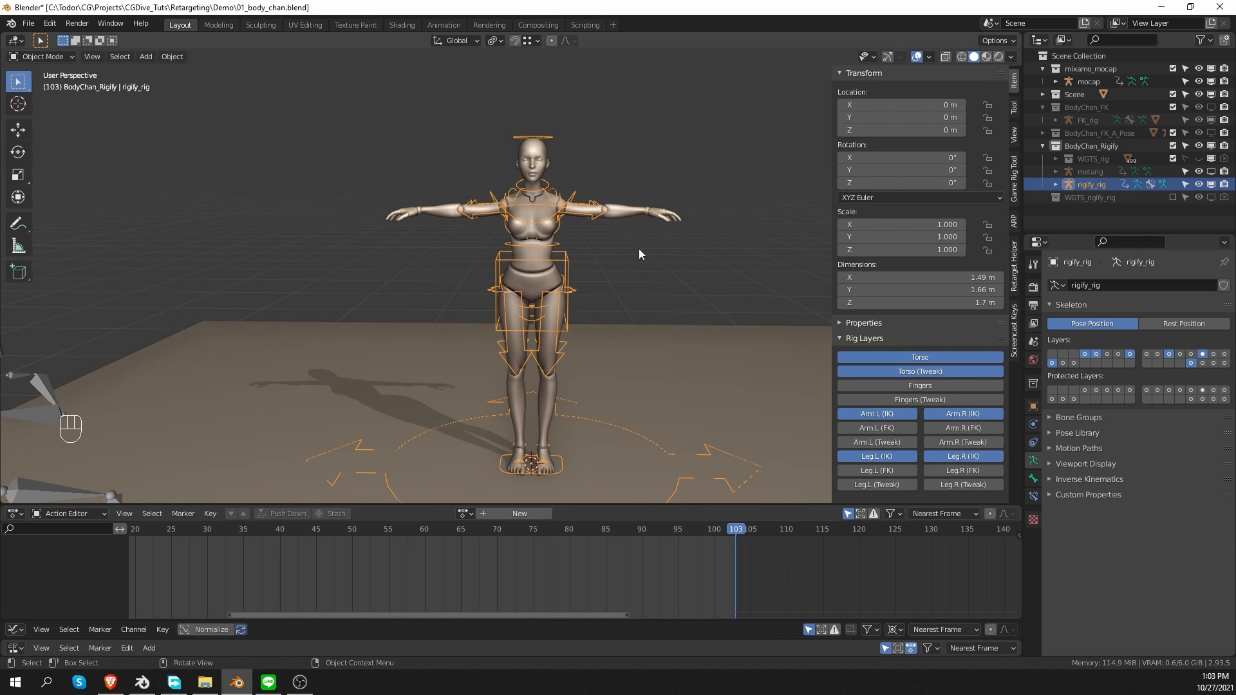
left_click_drag(535, 398, 630, 346, "shift")
scroll(631, 347, "down", 2)
middle_click_drag(277, 567, 491, 565)
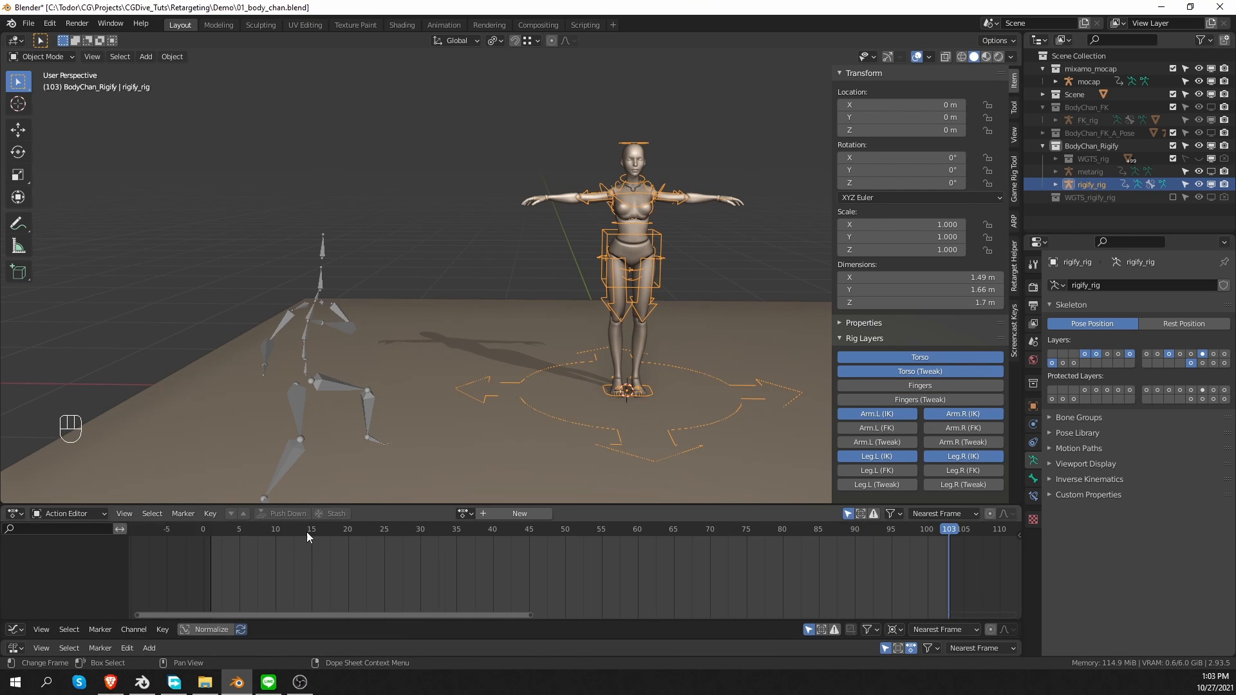
left_click(210, 530)
scroll(464, 348, "up", 2)
Step: Map the mixamorig:Head source bone to the rig's head bone in the Auto-Rig Pro remap list
left_click(1015, 222)
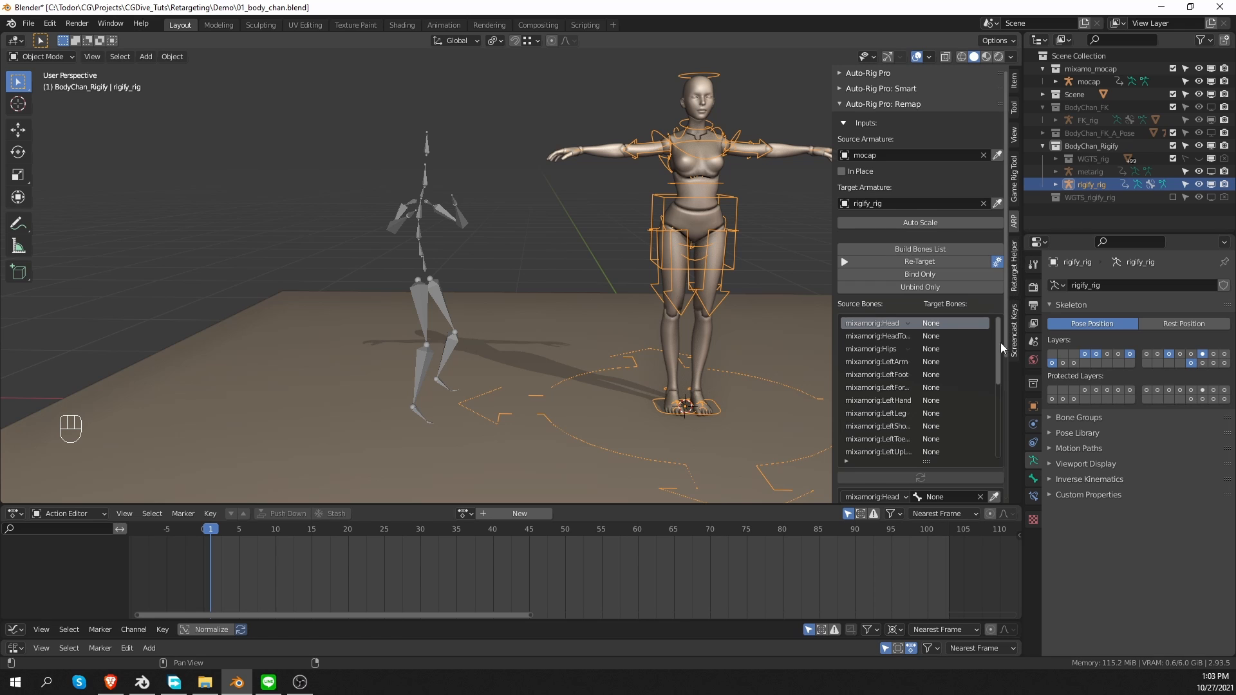
middle_click_drag(755, 418, 702, 394, "shift")
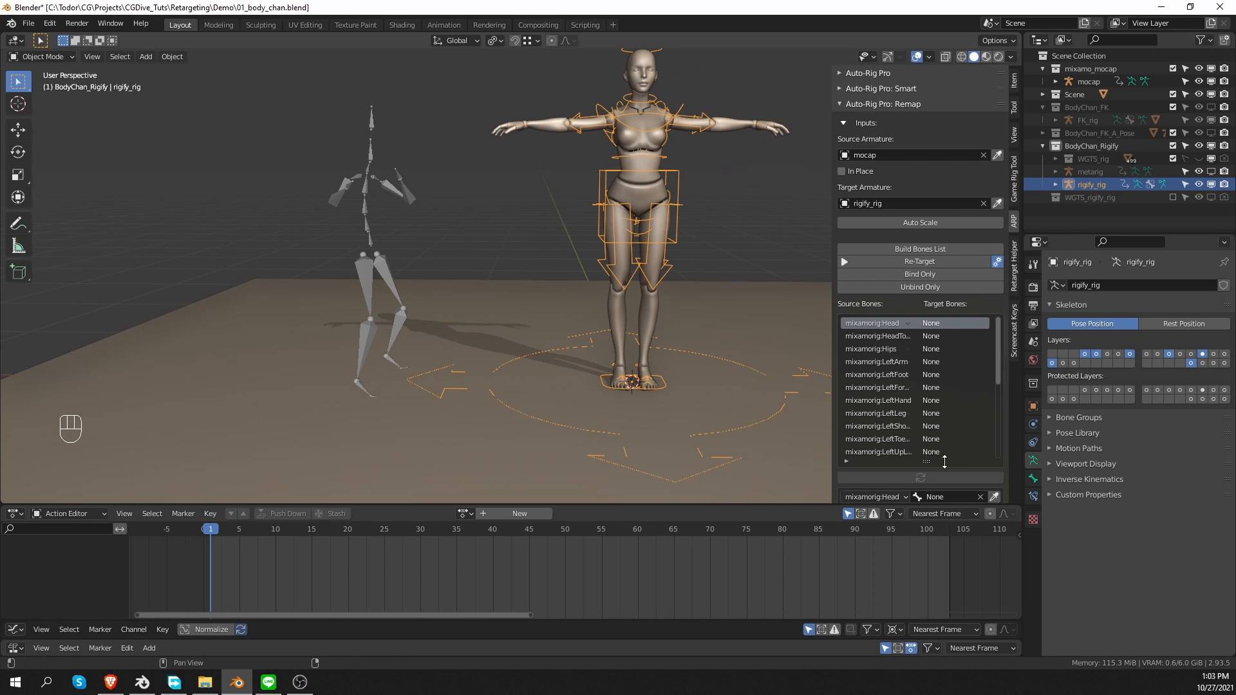
scroll(1006, 333, "down", 5)
left_click(948, 378)
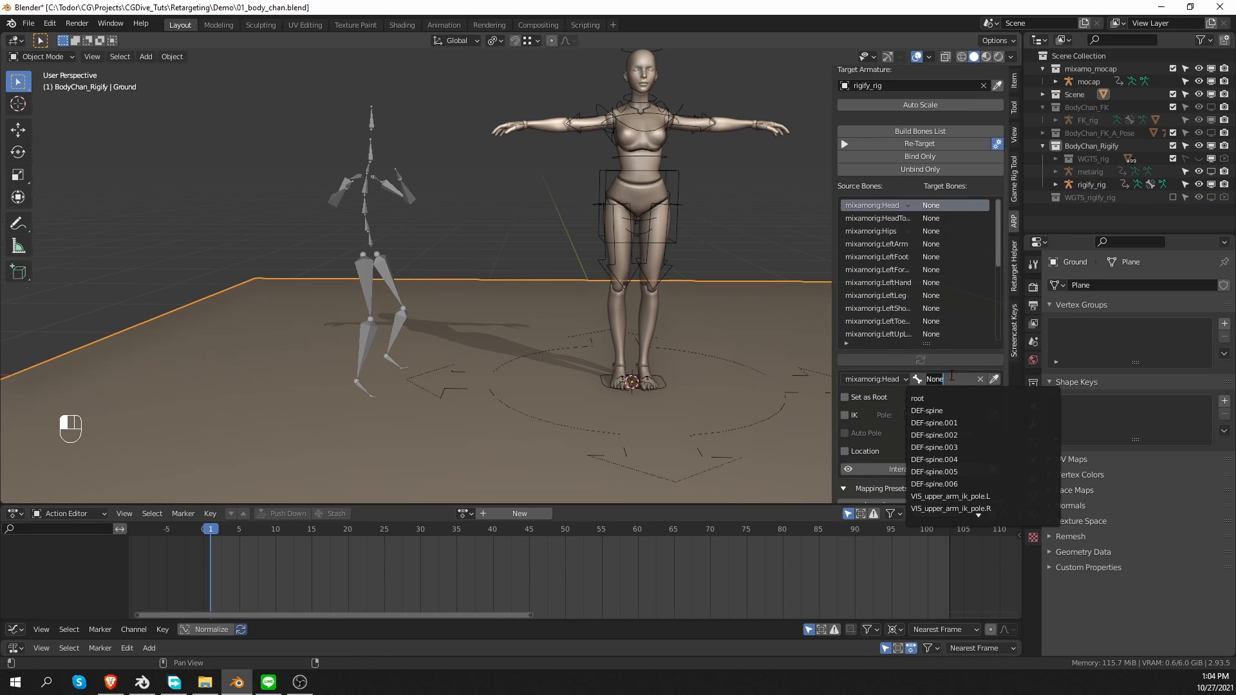
type("hea")
key("Return")
Step: Map the mixamorig:Hips source bone to torso and mark it as root
left_click(953, 231)
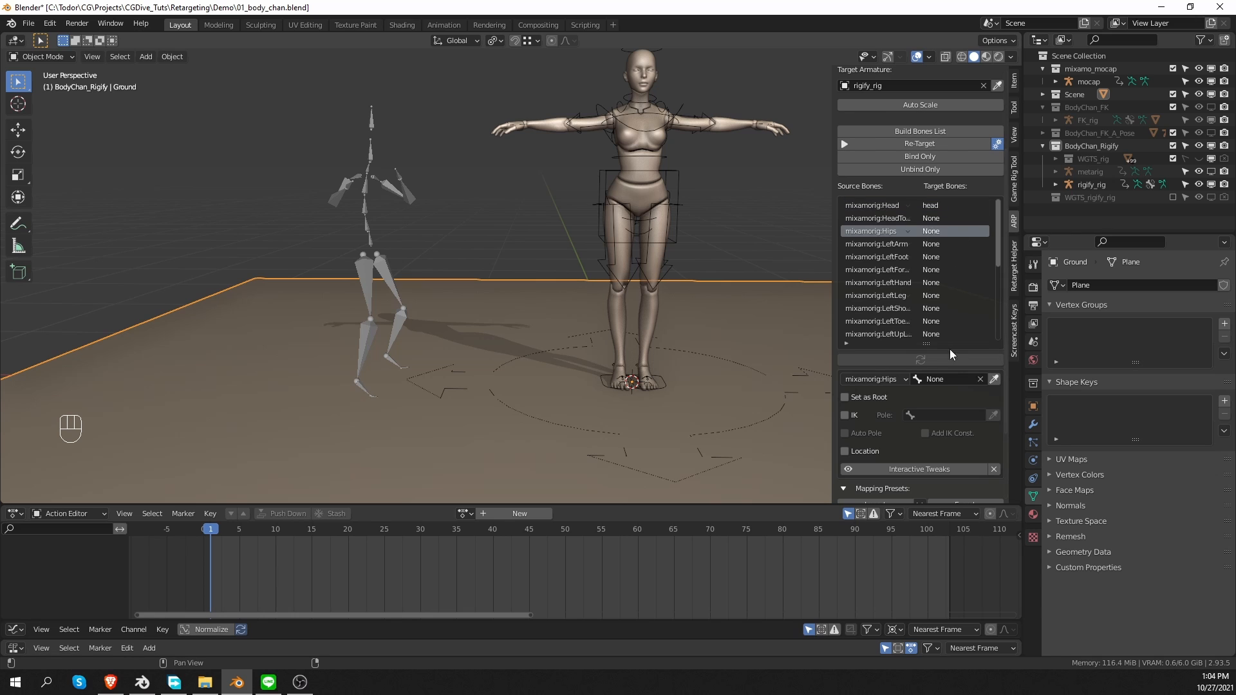
left_click(956, 378)
type("tr")
key("BackSpace")
key("BackSpace")
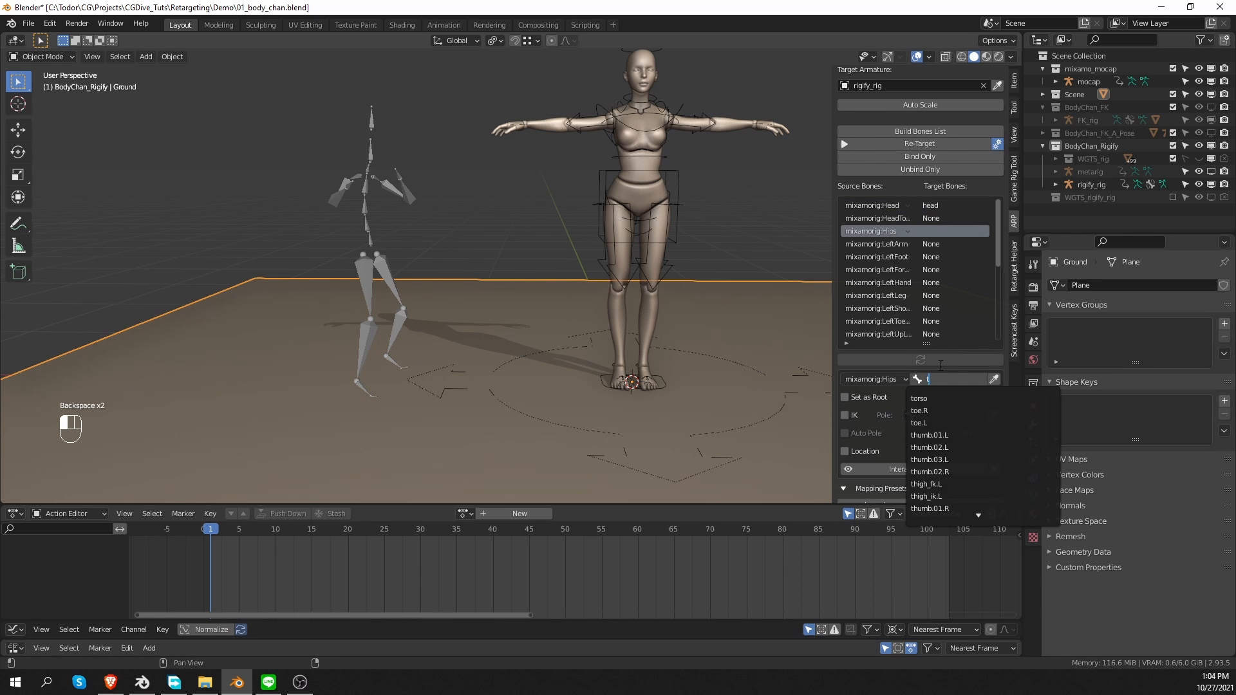
type("torso")
key("Return")
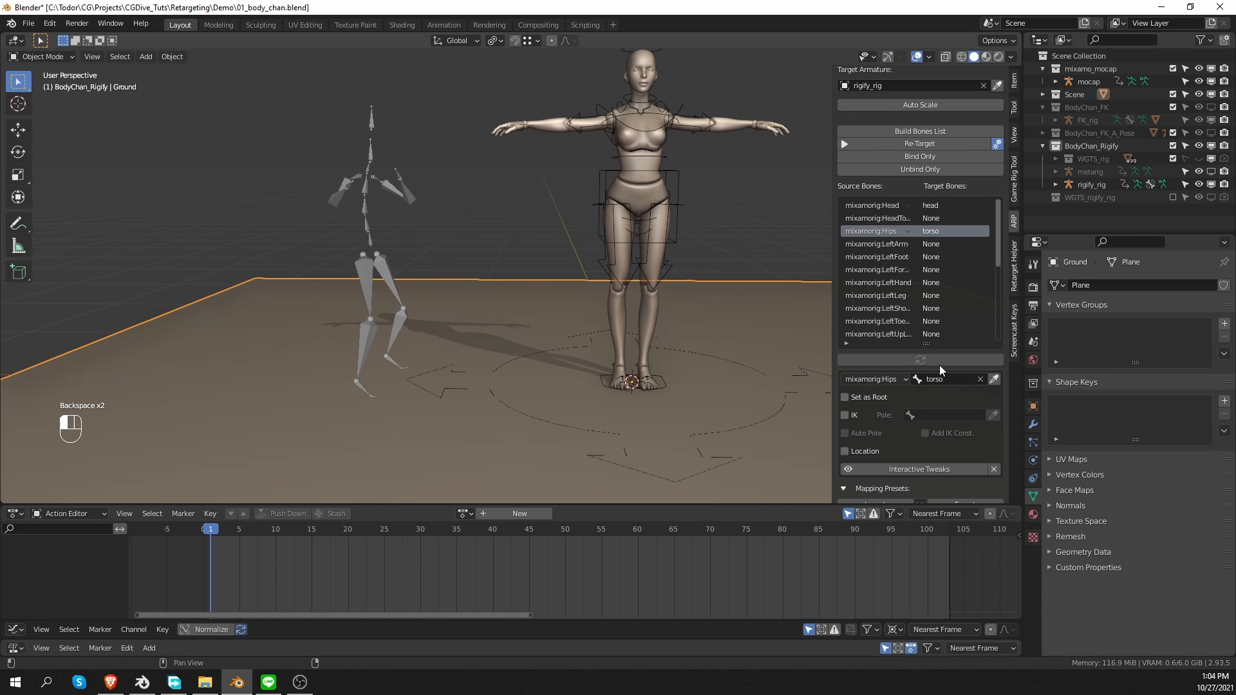
left_click(866, 397)
Step: Widen the sidebar so that the full source bone names fit in the bones list
left_click(891, 245)
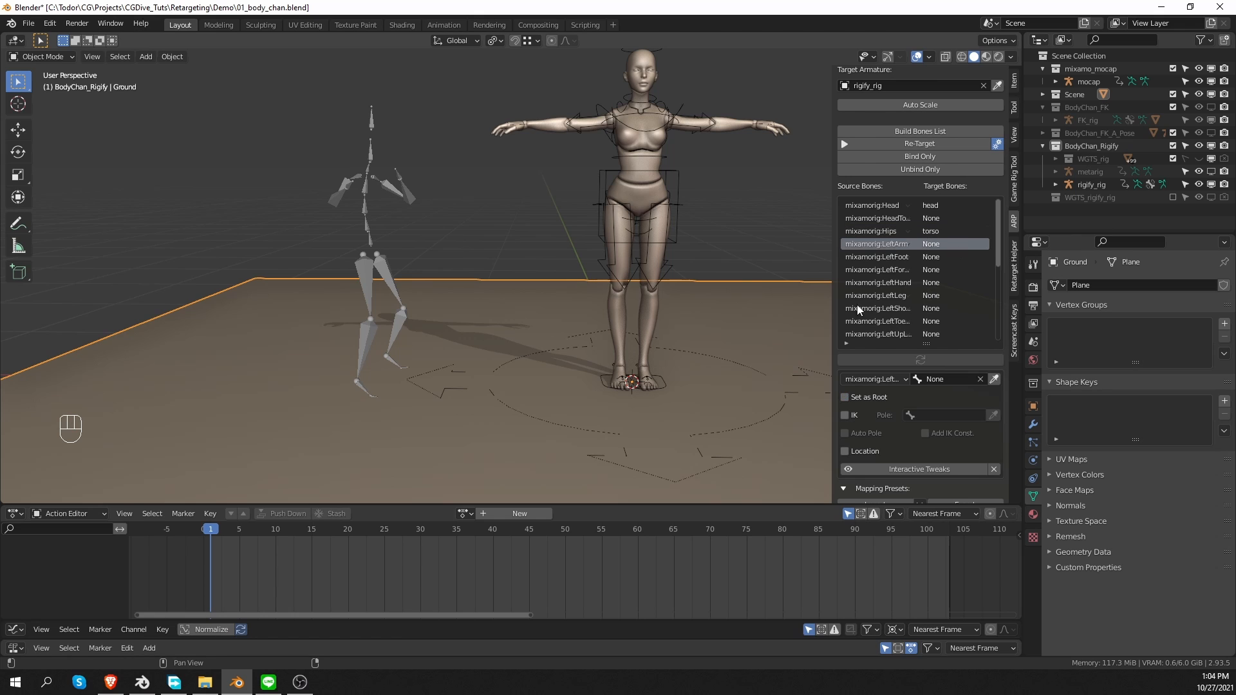
middle_click_drag(793, 316, 767, 334)
left_click_drag(835, 316, 768, 309)
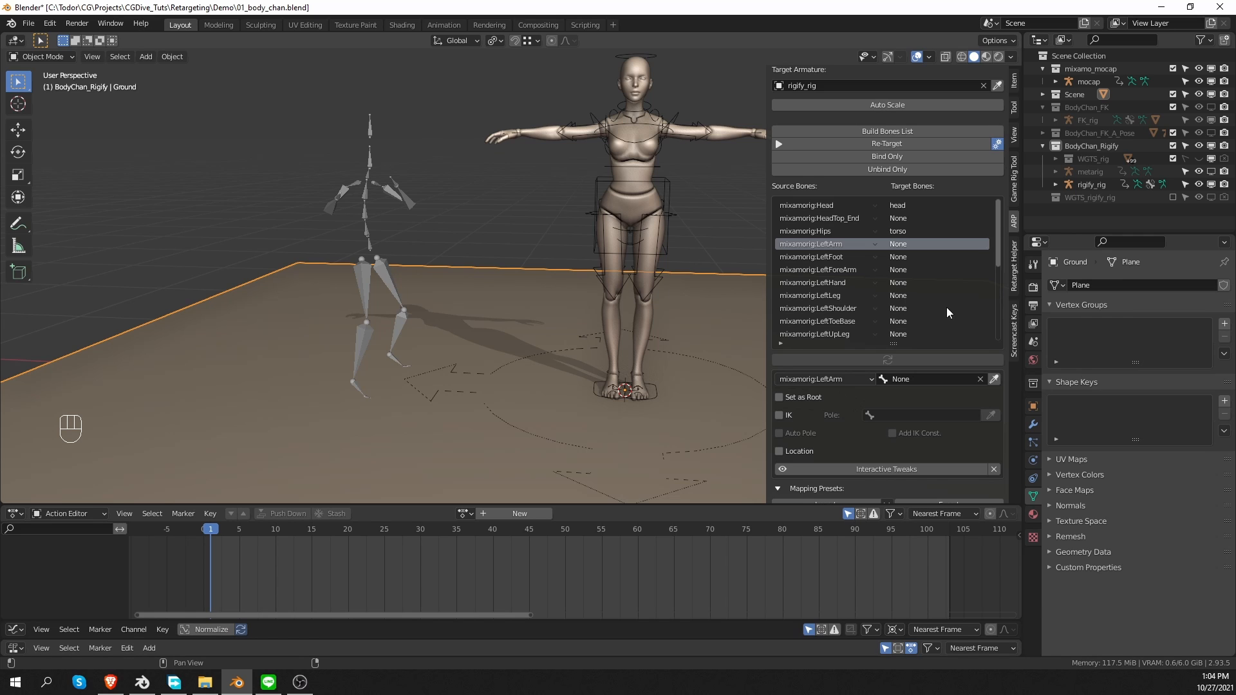
Step: Map the mixamorig:LeftShoulder source bone to shoulder.L
scroll(998, 245, "down", 4)
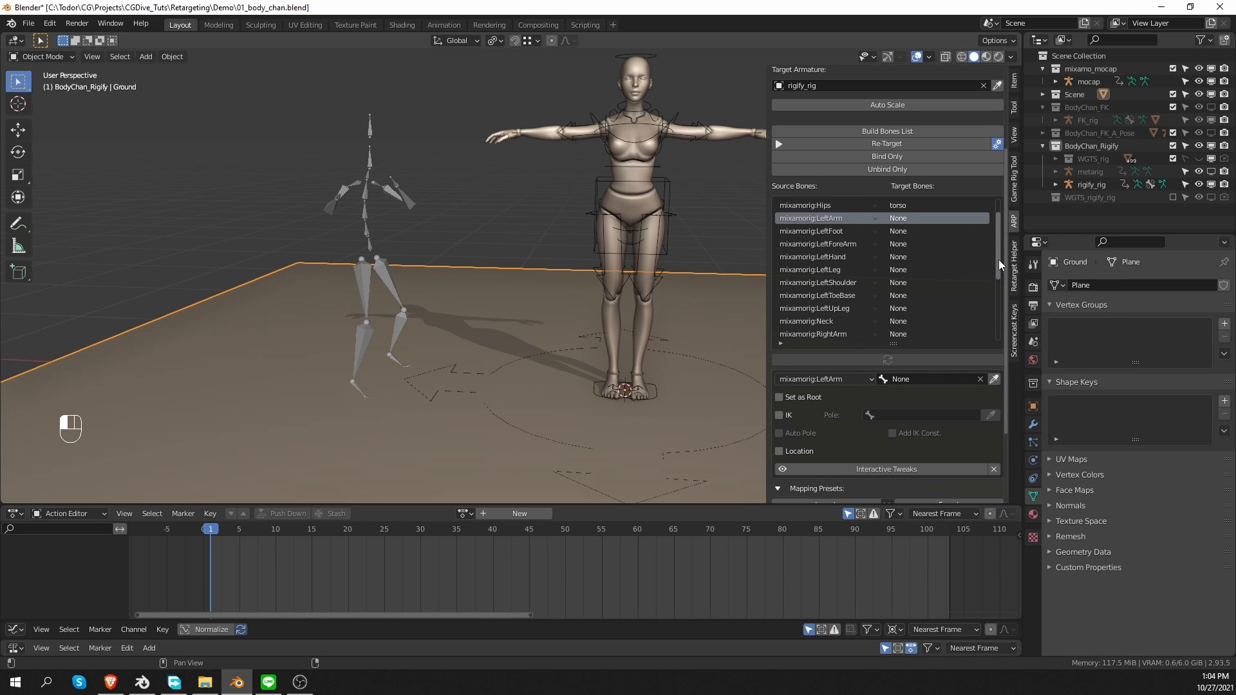
left_click(924, 257)
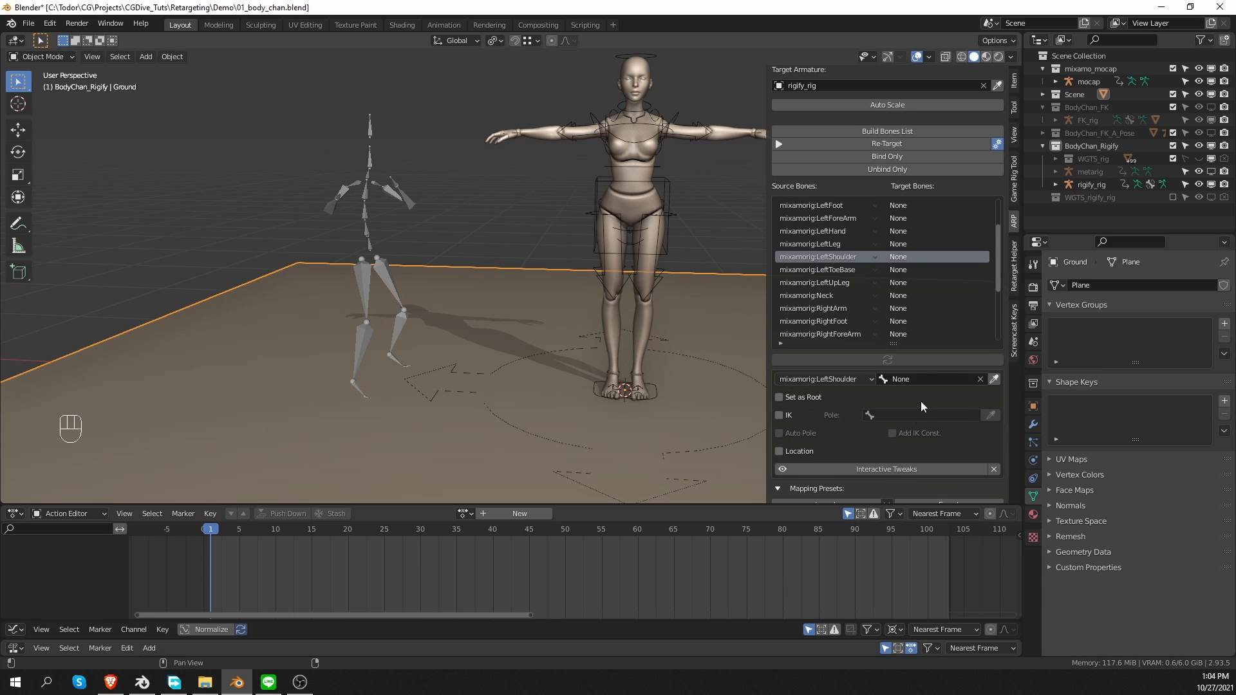
left_click(927, 379)
type("shou")
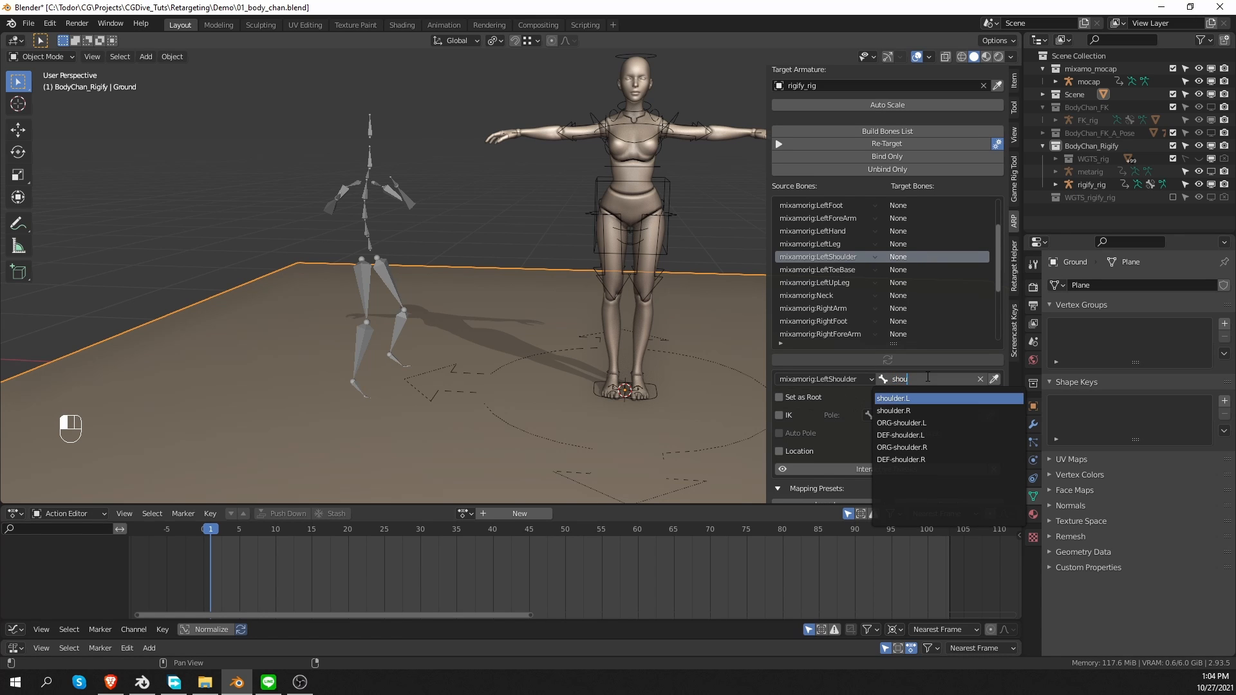
left_click(926, 398)
left_click(949, 271)
left_click(930, 378)
key("Escape")
Step: Map the mixamorig:Neck source bone to the rig's neck bone
left_click(940, 296)
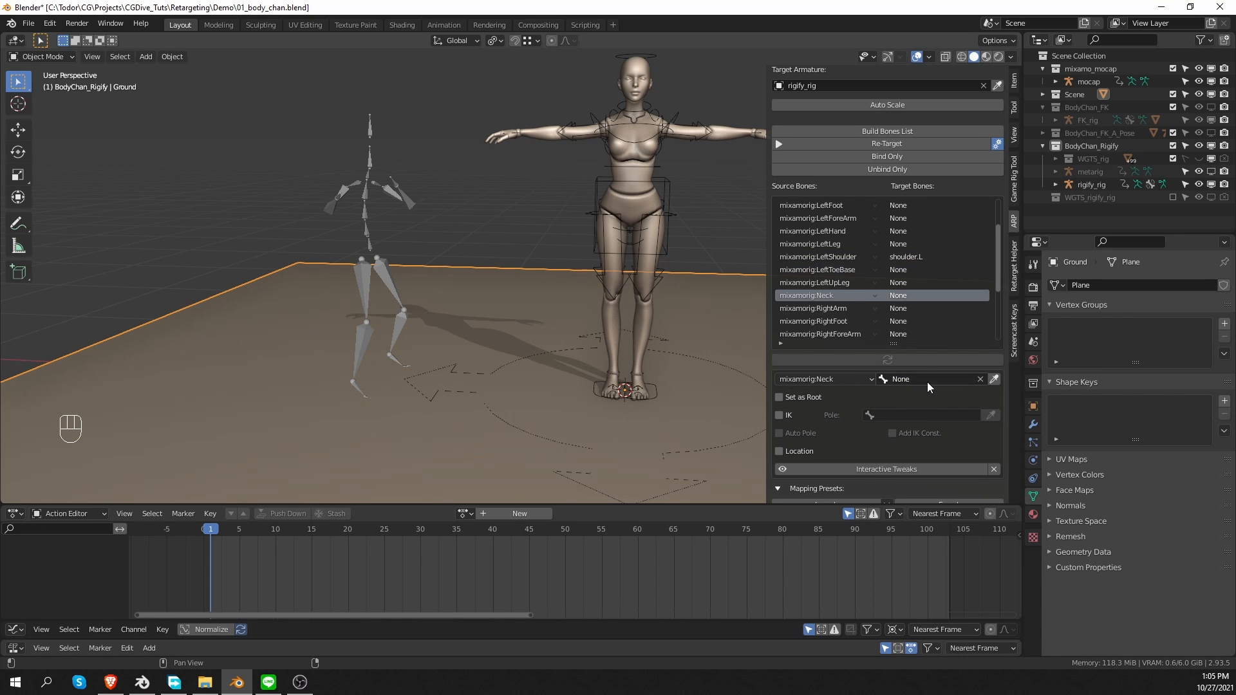
left_click(928, 379)
type("ne")
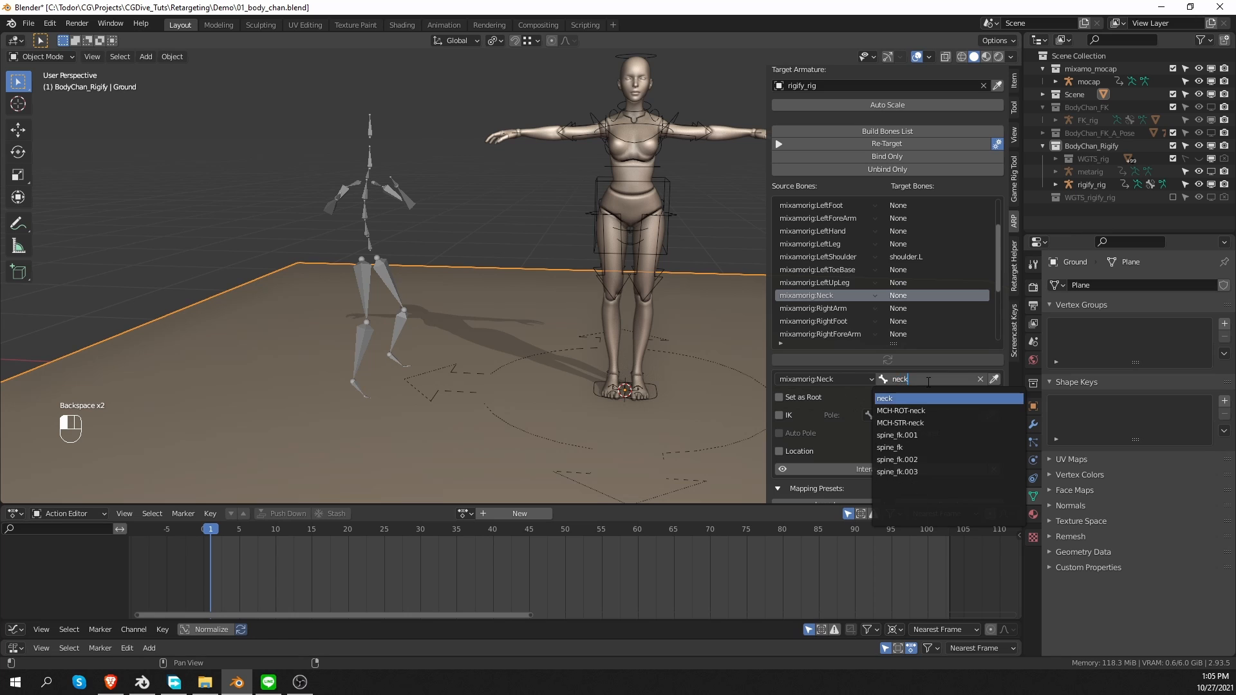
left_click(885, 399)
Step: Map the mixamorig:RightShoulder source bone to shoulder.R
scroll(919, 293, "down", 8)
left_click(900, 272)
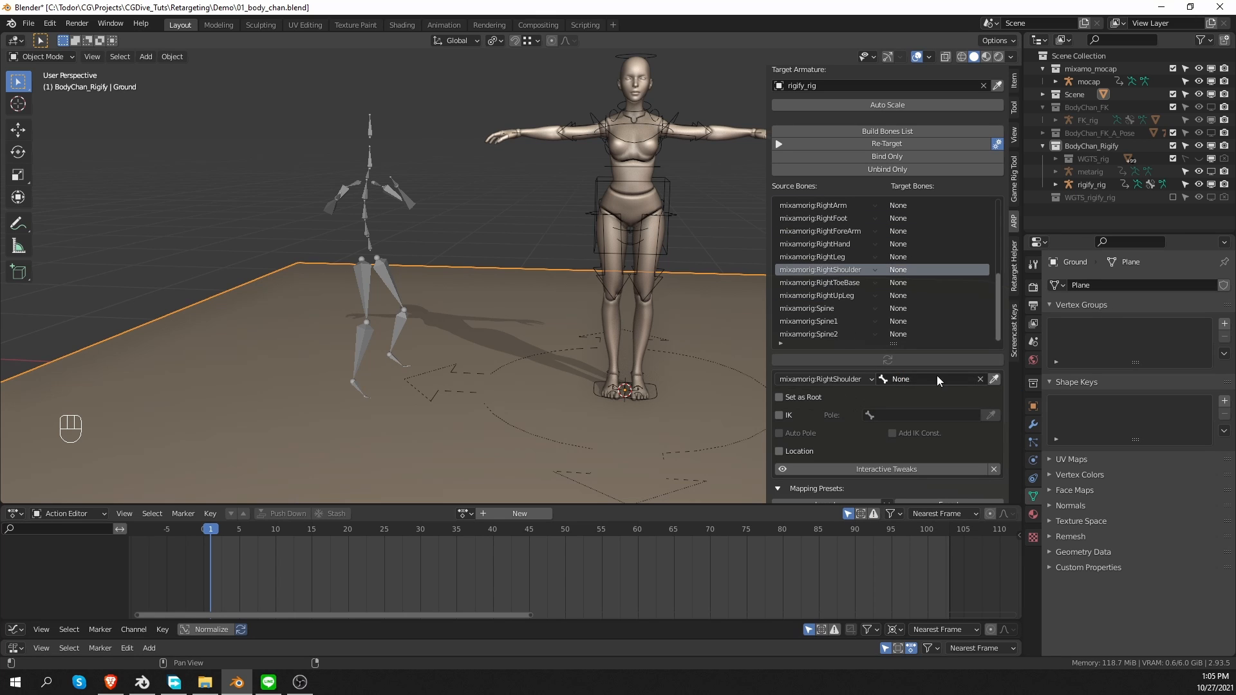
left_click(930, 379)
type("shp")
key("BackSpace")
type("oul")
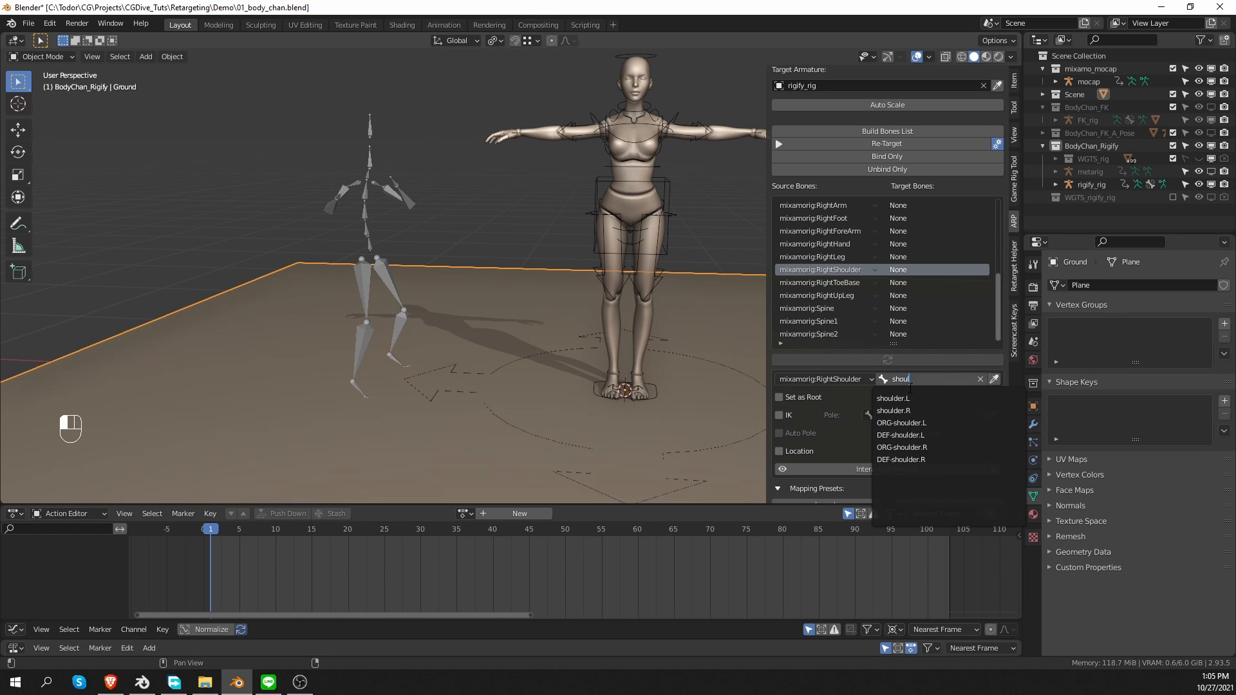
key("Down")
key("Down")
key("Return")
Step: Map the mixamorig:Spine source bone to spine_fk.001
left_click(906, 306)
left_click(940, 379)
type("sp")
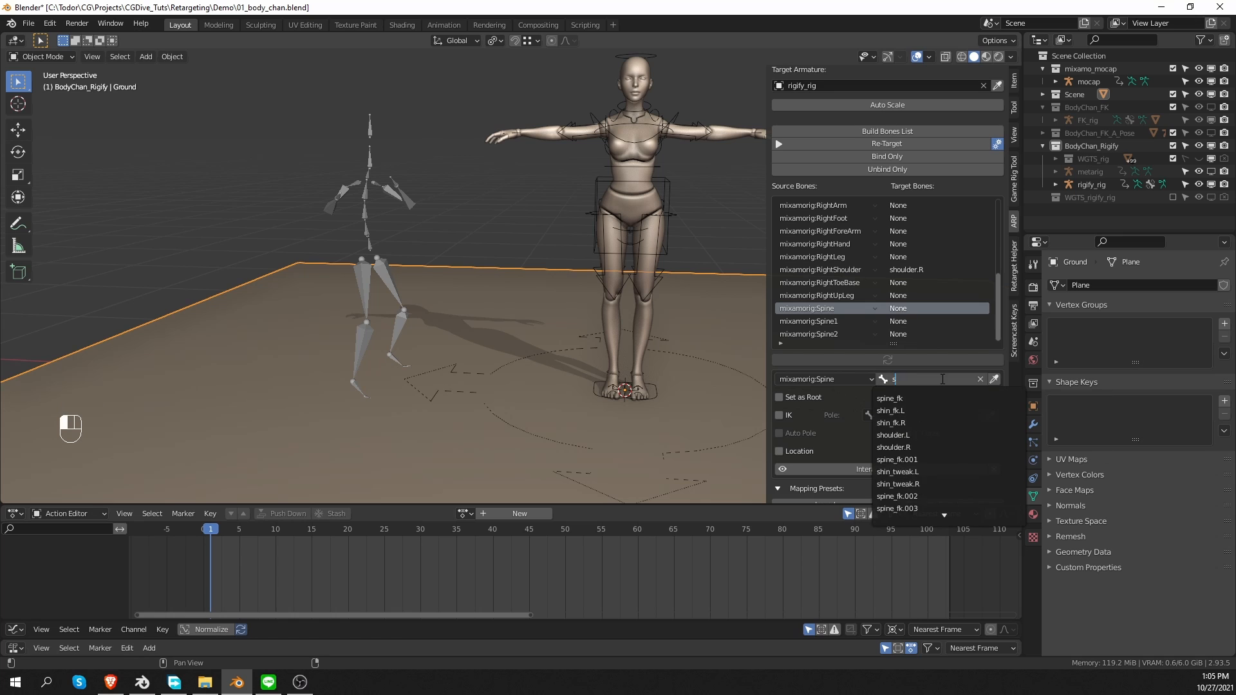
key("Down")
key("Down")
key("Return")
Step: Map the mixamorig:Spine1 source bone to spine_fk.002
left_click(928, 322)
left_click(934, 382)
type("sp")
key("Down")
key("Down")
key("Down")
key("Return")
Step: Map the mixamorig:Spine2 source bone to spine_fk.003
left_click(901, 334)
left_click(933, 379)
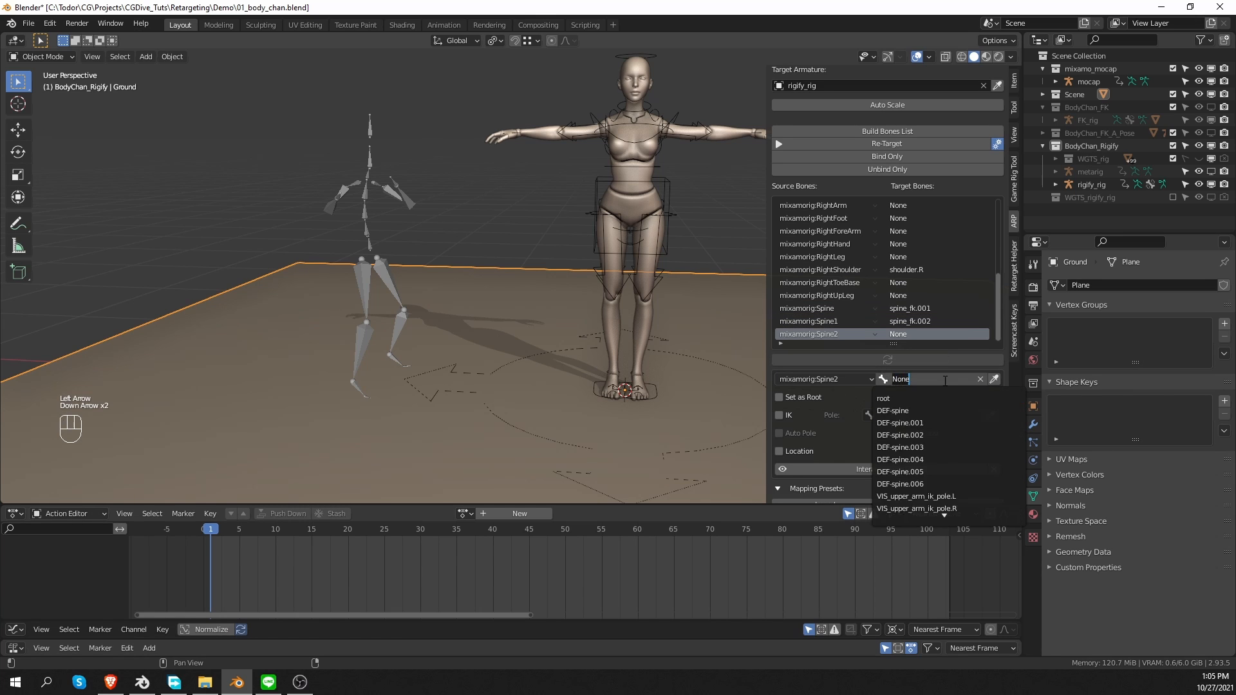
type("spine")
key("Down")
key("Down")
key("Down")
key("Return")
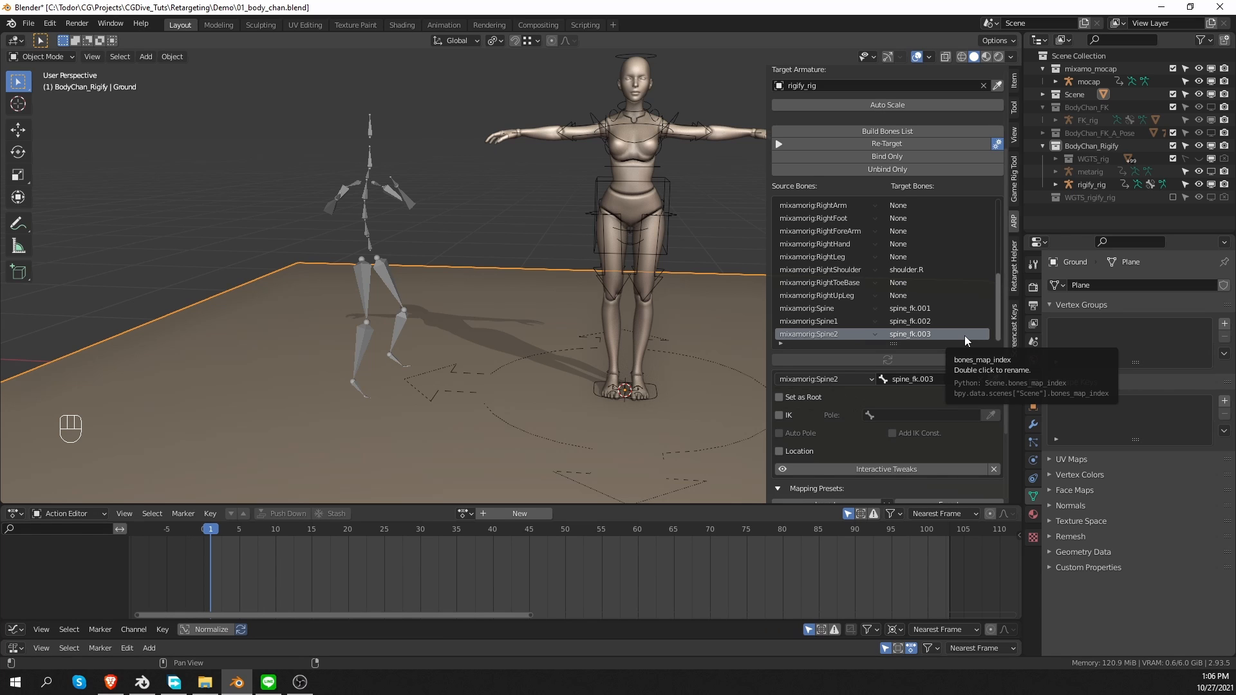
Step: Select rigify_rig together with the mocap armature and enter Pose Mode on both
middle_click_drag(631, 359, 475, 408, "shift")
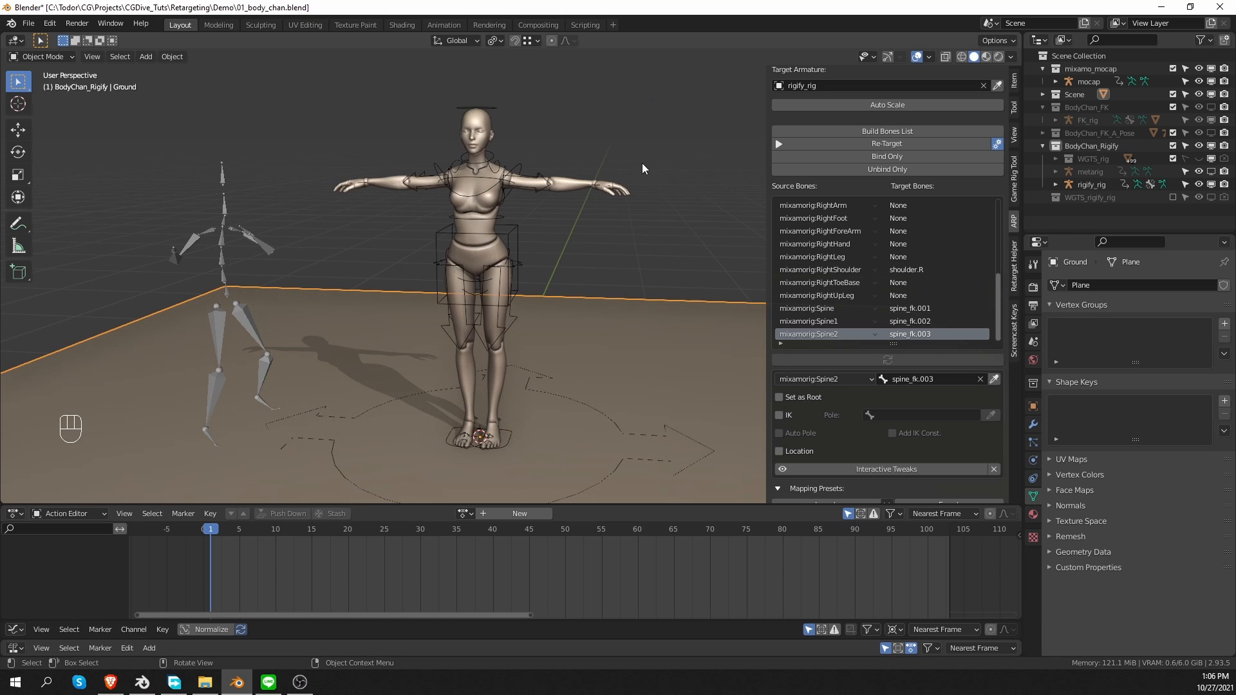
middle_click_drag(631, 219, 622, 230)
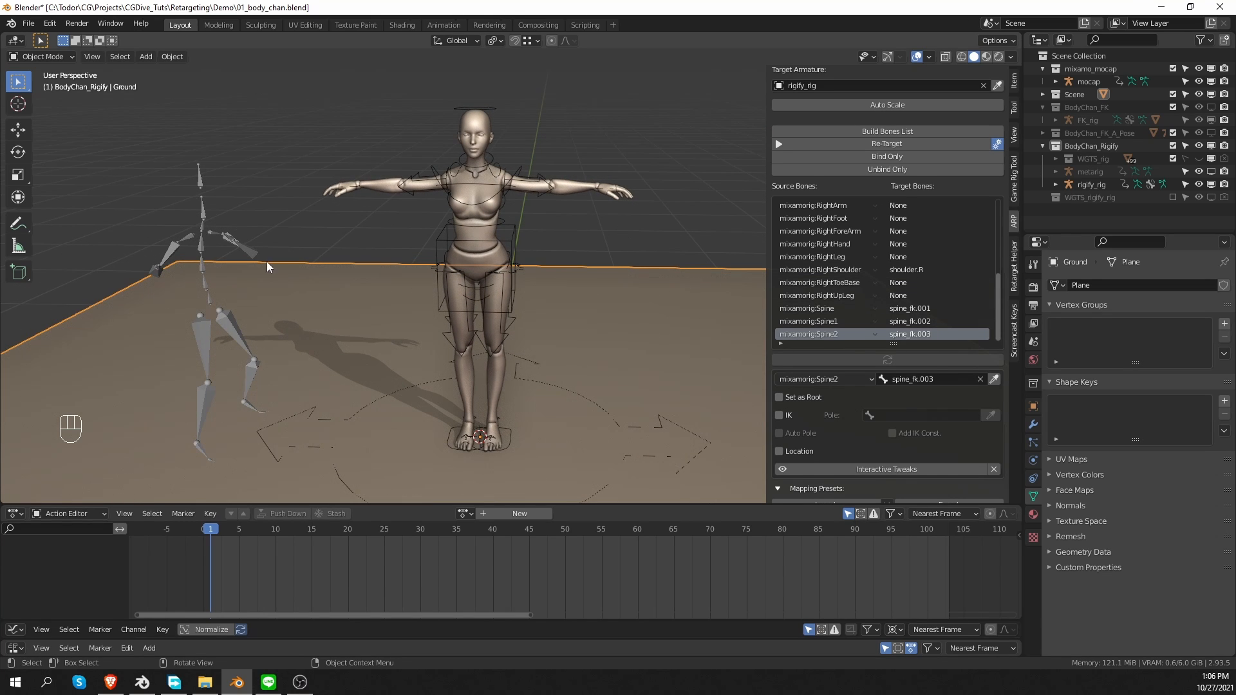
left_click(412, 188)
left_click(412, 188)
left_click(259, 239, "shift")
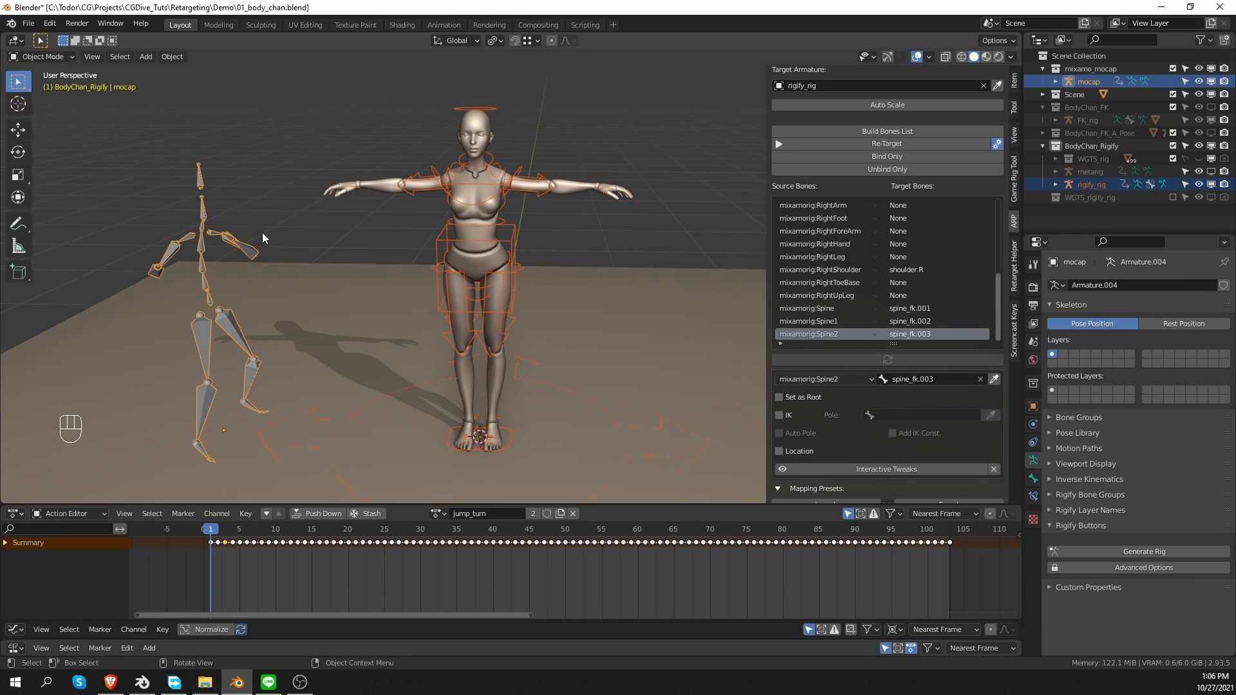
key("Tab")
Step: Pick the mocap's left hand bone, map mixamorig:LeftHand to hand_ik.L, and enable IK for it
left_click(236, 240)
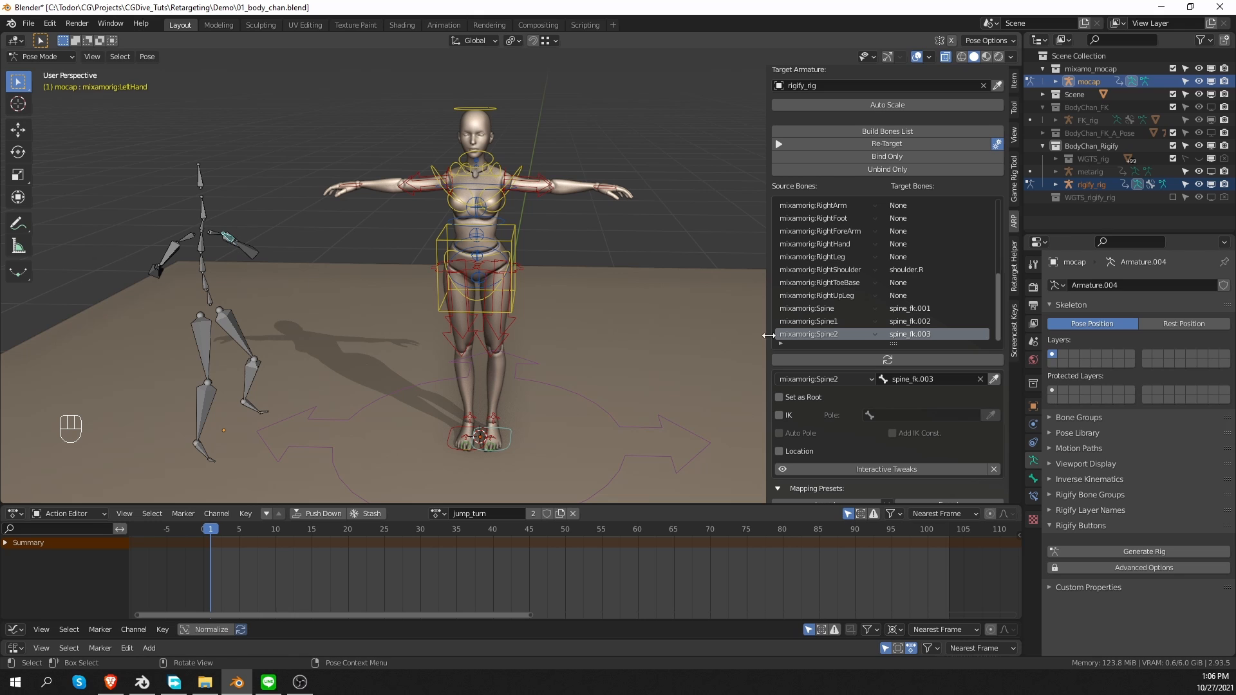
left_click(864, 360)
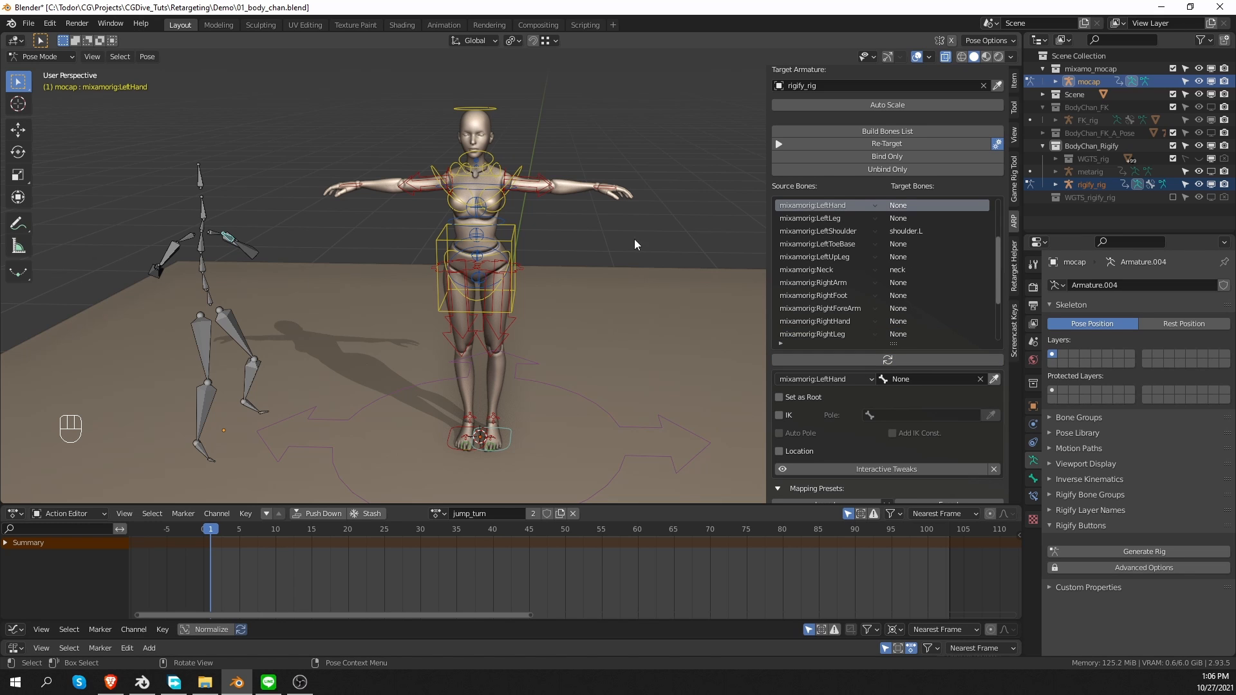
middle_click_drag(605, 204, 600, 242)
left_click(605, 225)
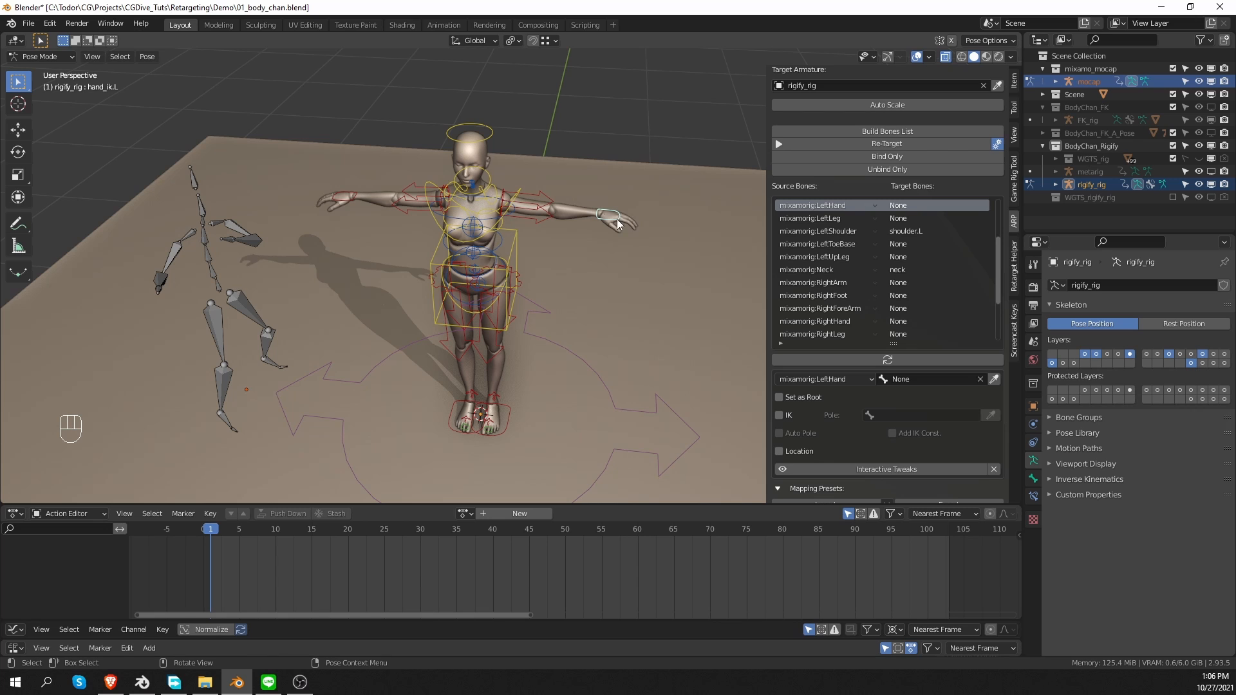
left_click(994, 378)
left_click(779, 415)
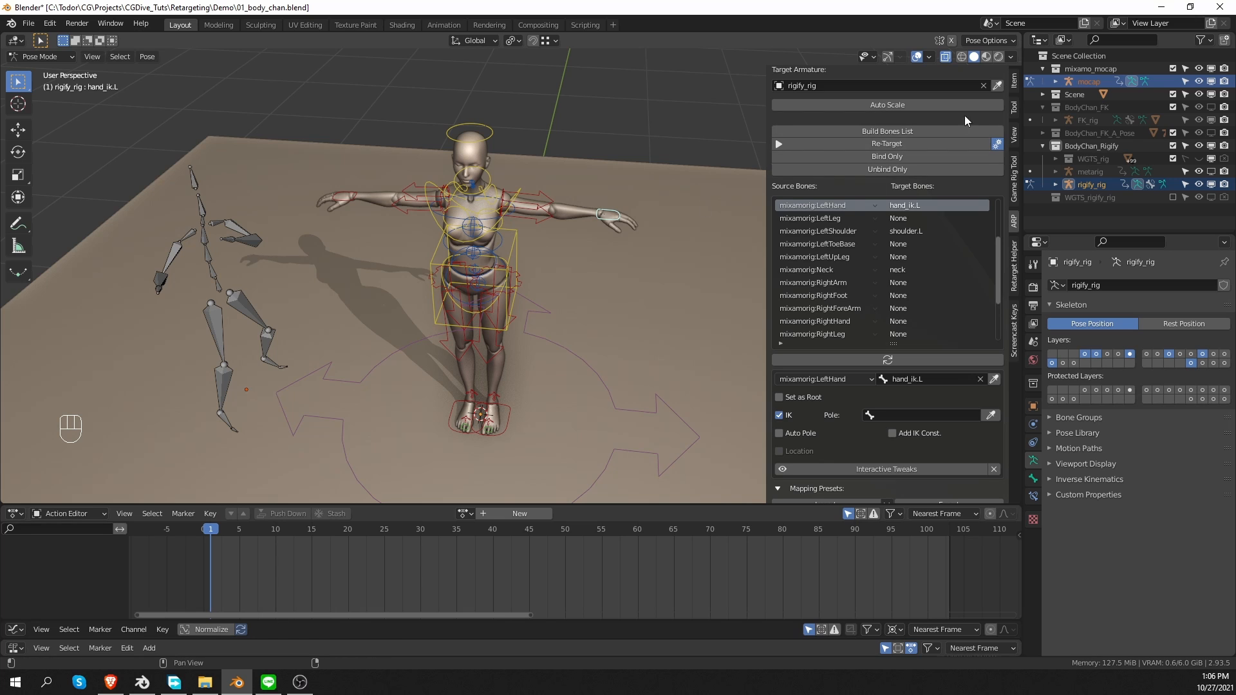
Step: Turn on Toggle Pole for the rig's left arm in the Rig Main Properties
left_click(1014, 79)
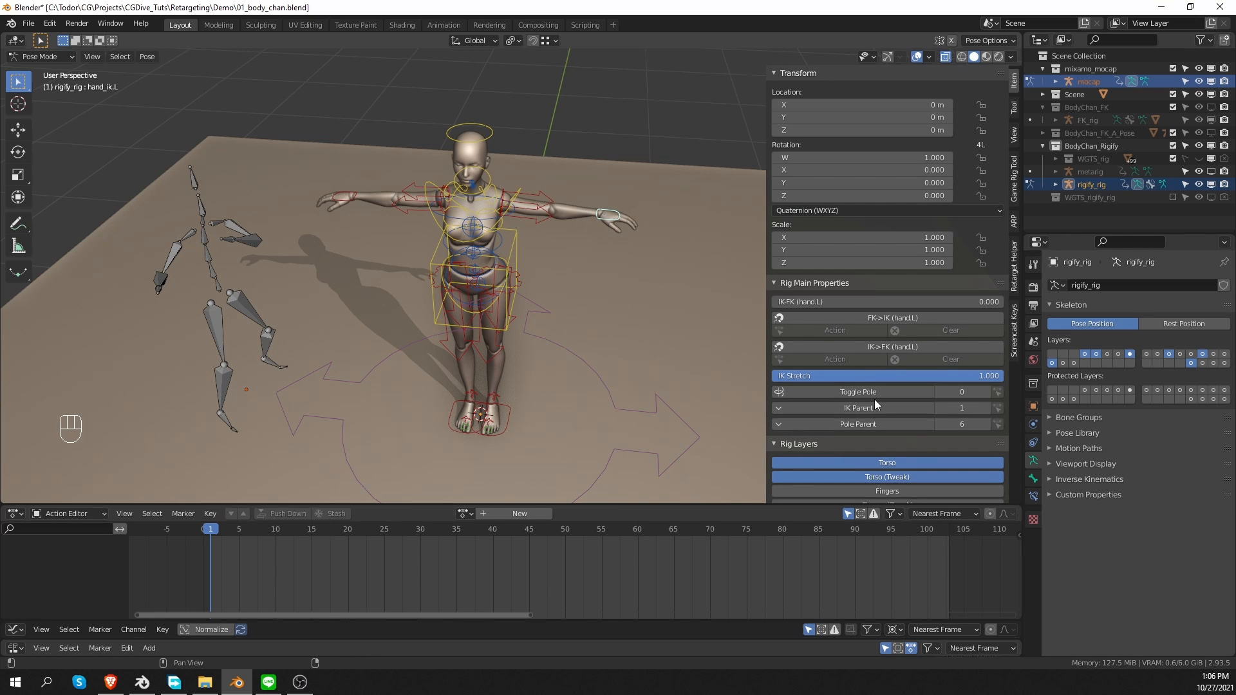
left_click(892, 393)
Step: Try rotating upper_arm_ik.L and moving the pole upper_arm_ik_target.L, cancelling both transforms
left_click(543, 195)
key("r")
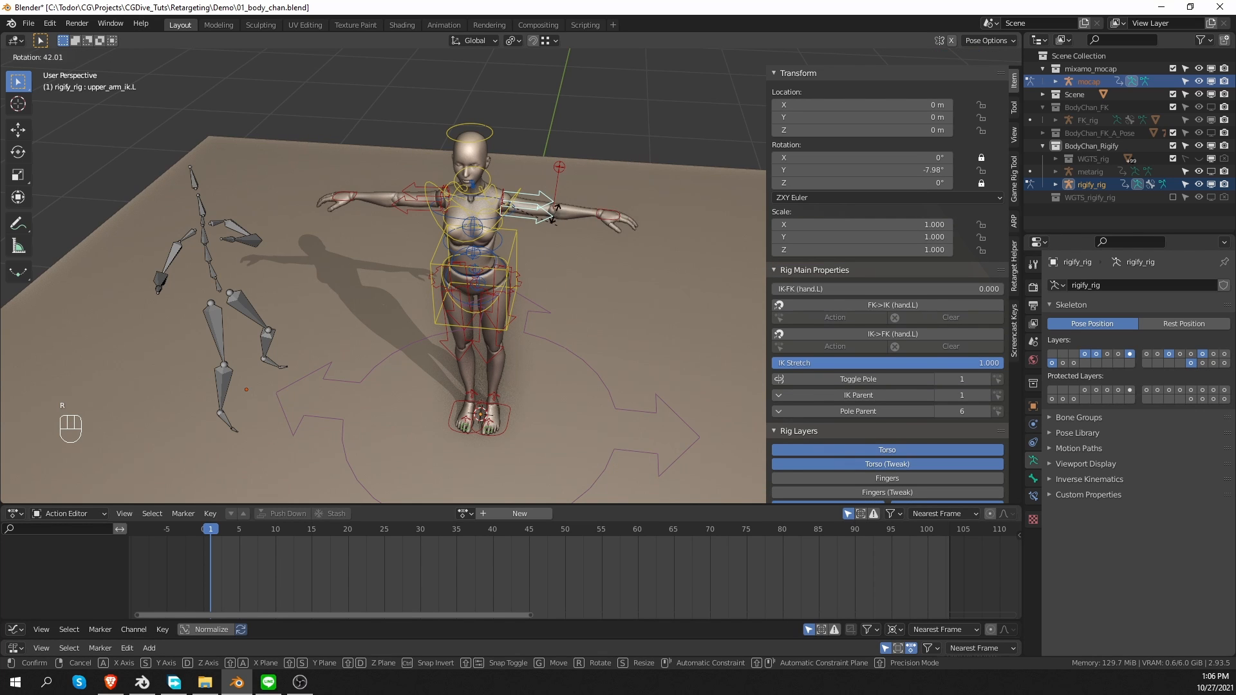
right_click(552, 198)
left_click(559, 168)
key("g")
key("g")
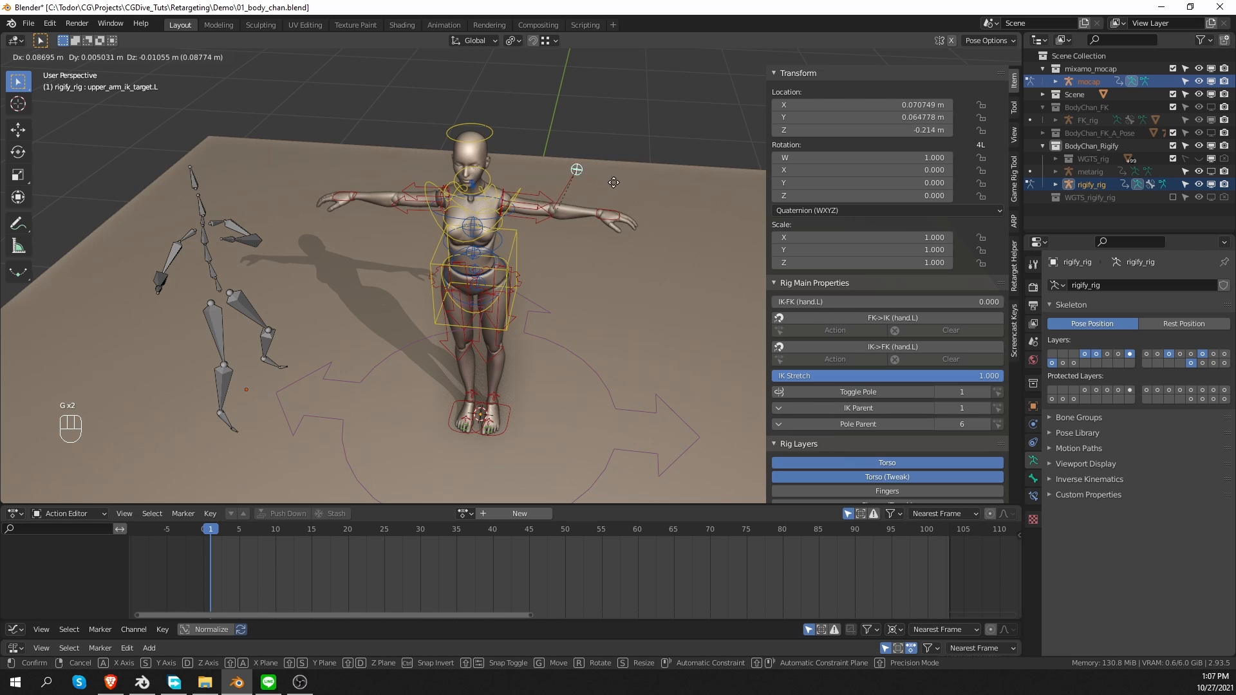
right_click(609, 183)
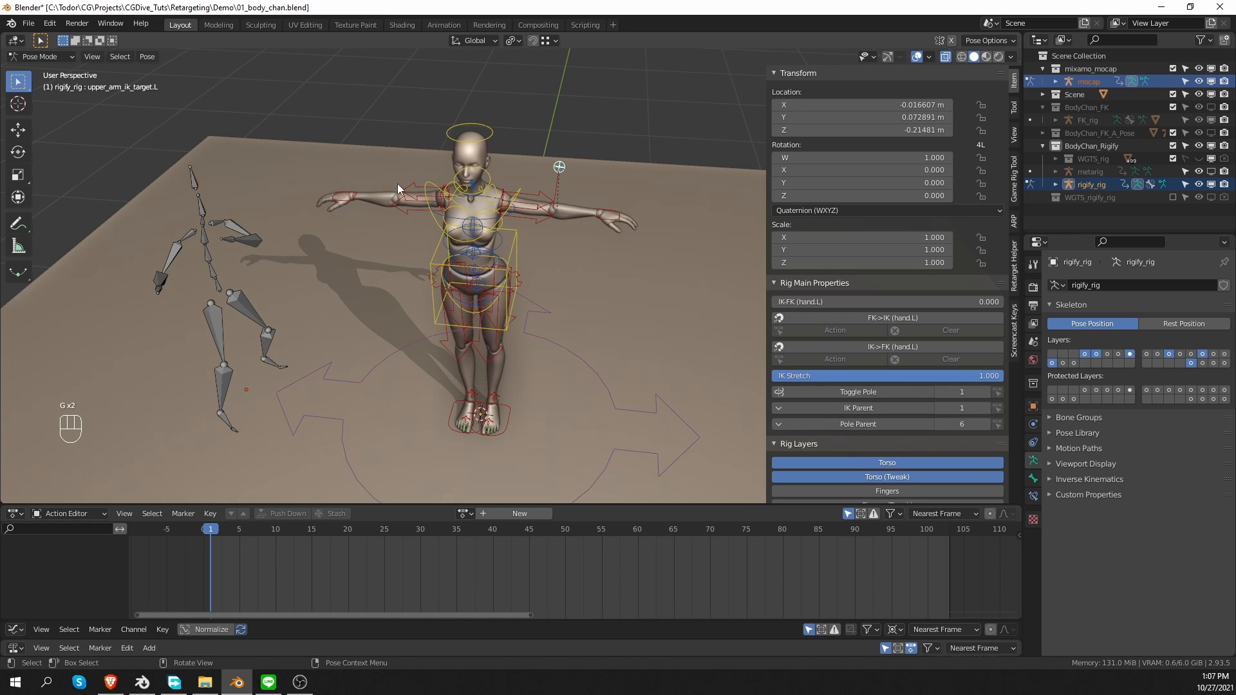
Step: Turn on Toggle Pole for the rig's right arm, left leg and right leg
left_click(410, 203)
left_click(860, 378)
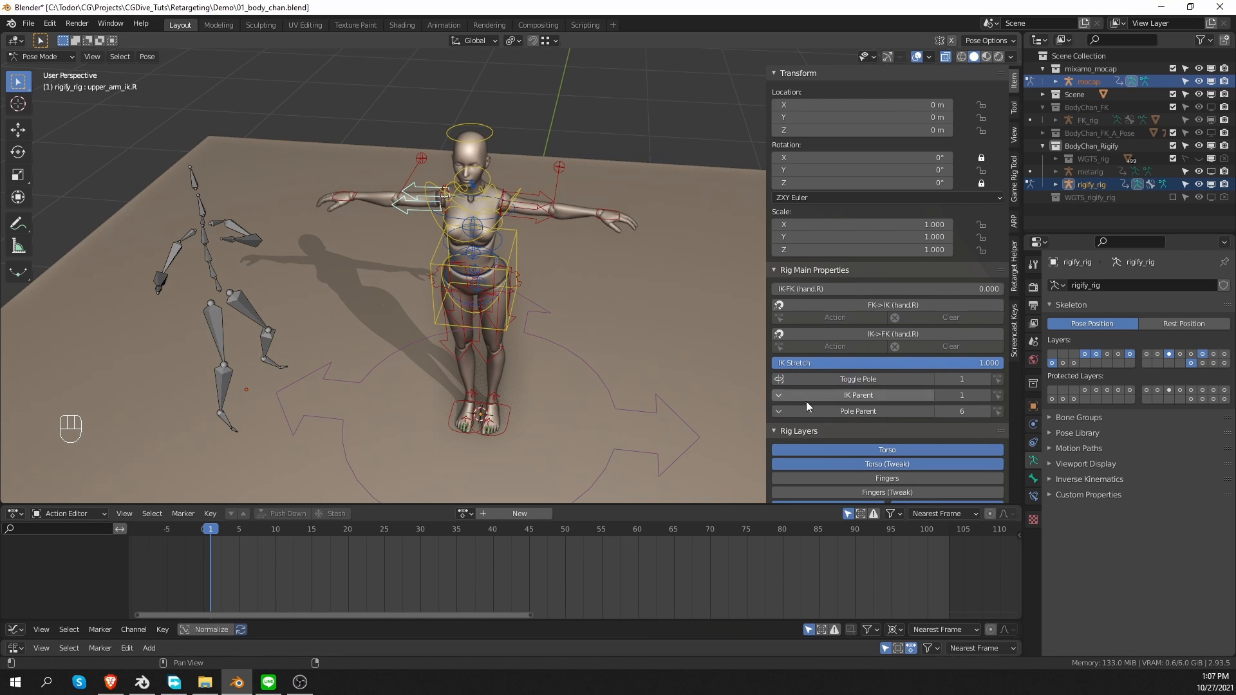
left_click(517, 315)
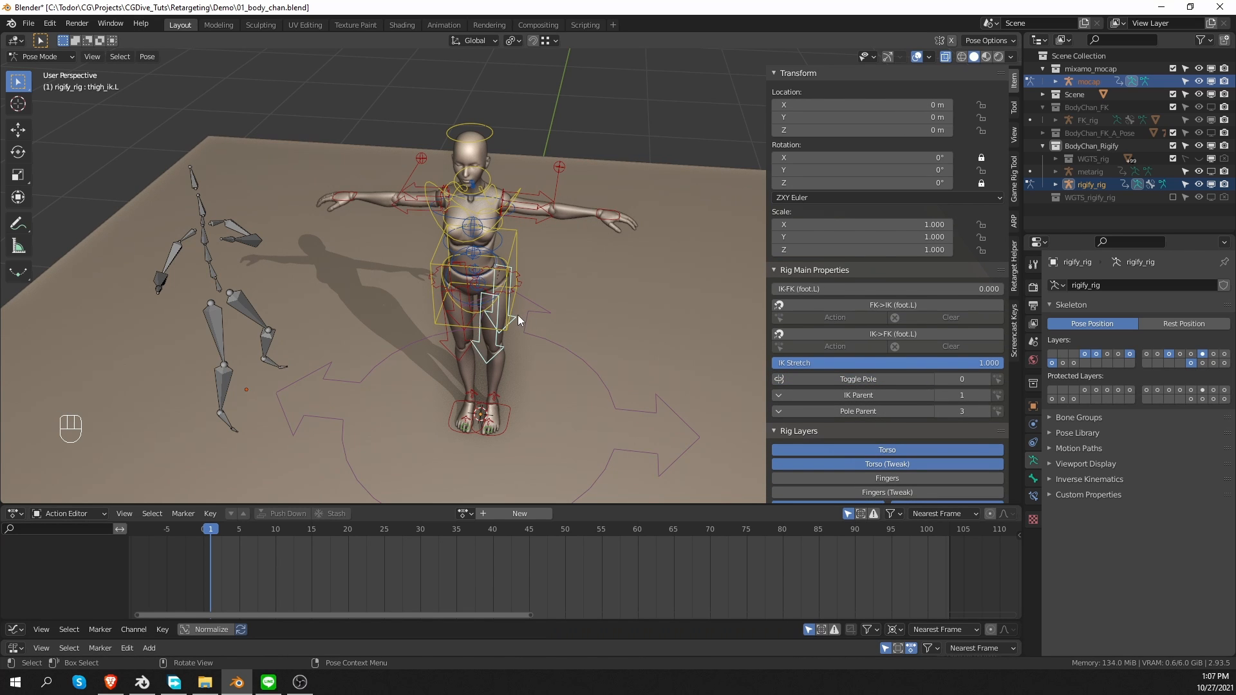
left_click(871, 377)
left_click(469, 358)
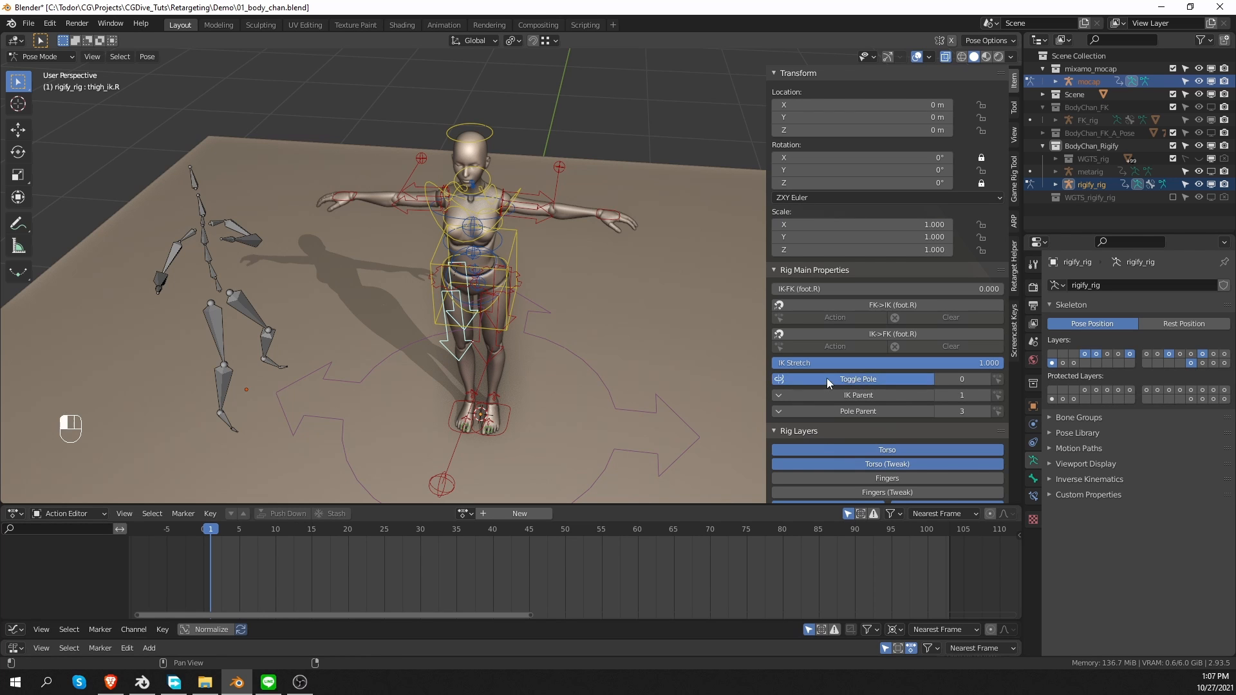
middle_click_drag(574, 394, 616, 261)
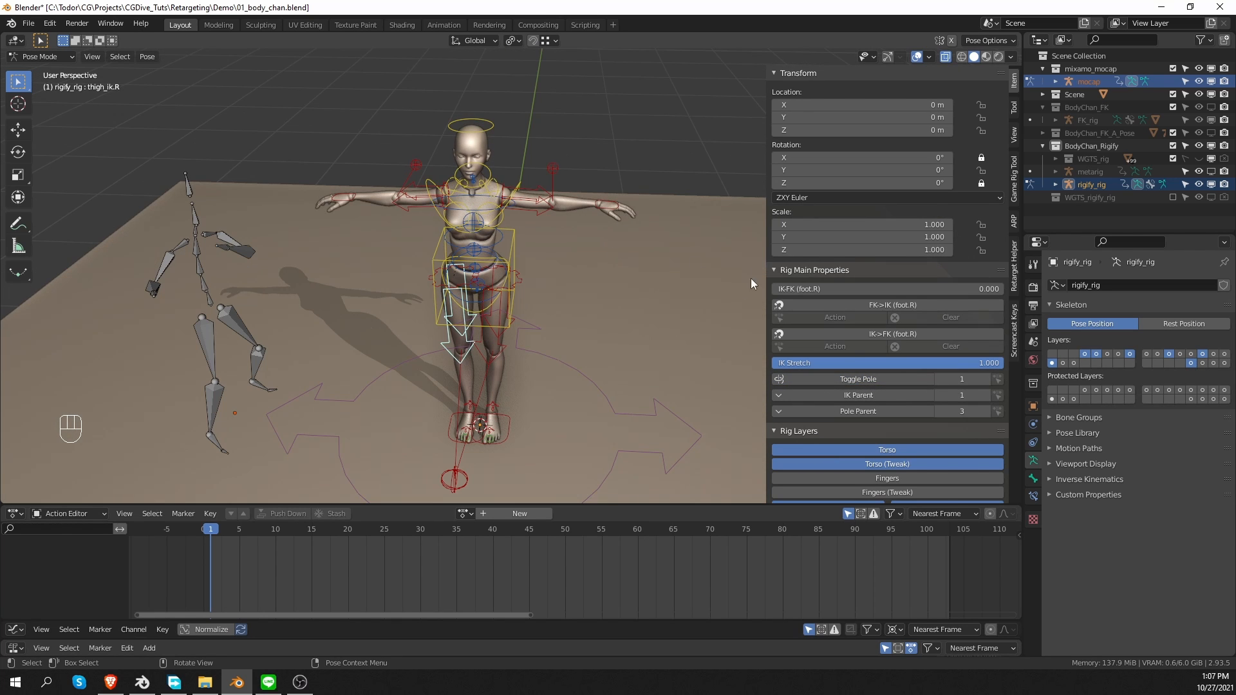
Step: Assign upper_arm_ik_target.L as the IK pole of the mixamorig:LeftHand mapping in Auto-Rig Pro Remap
left_click(604, 210)
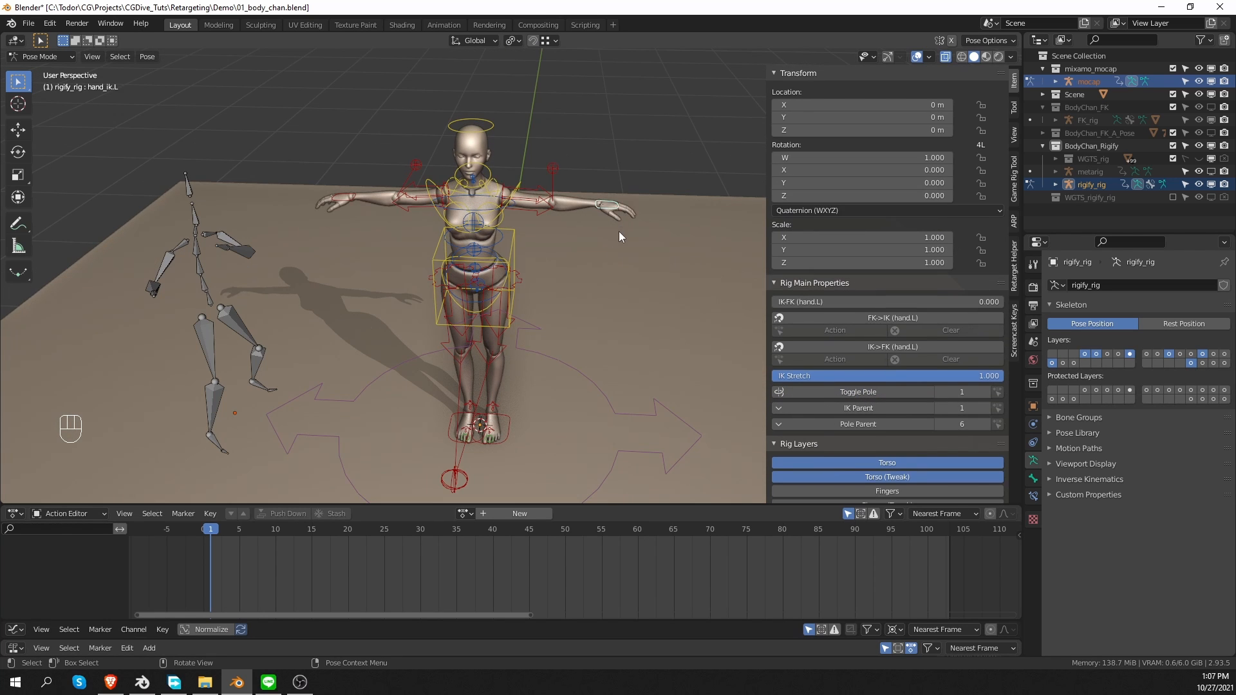
left_click(1015, 222)
scroll(809, 366, "down", 5)
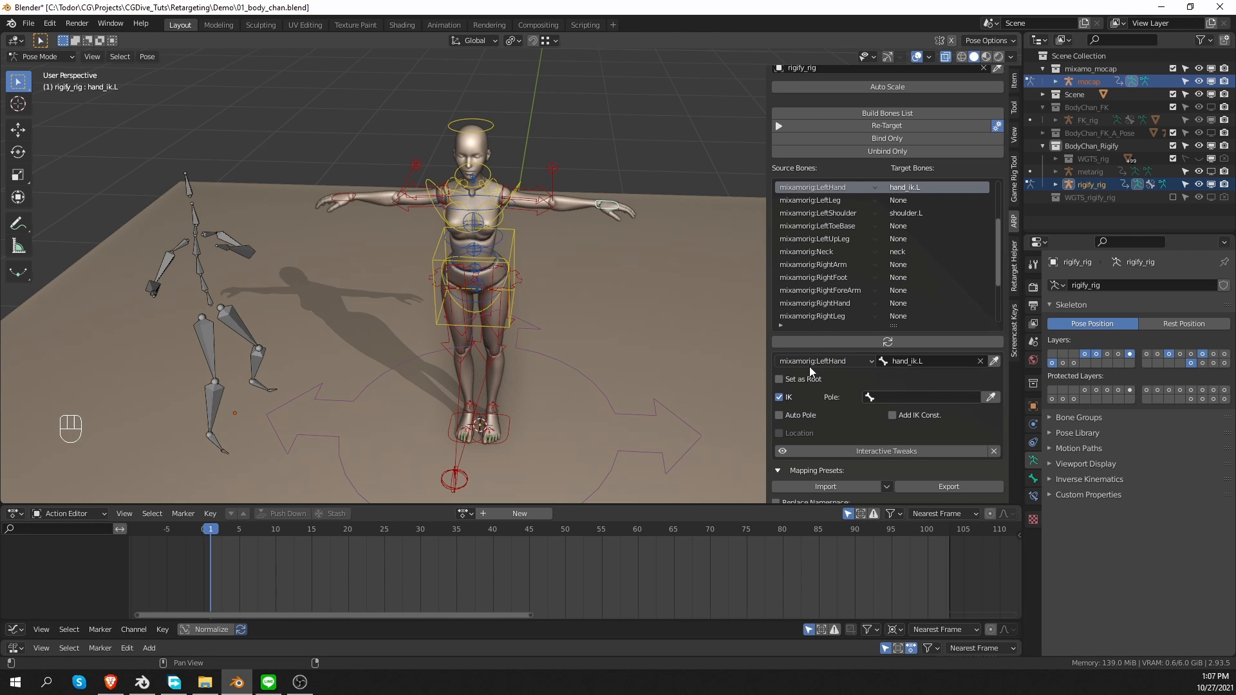
left_click(553, 169)
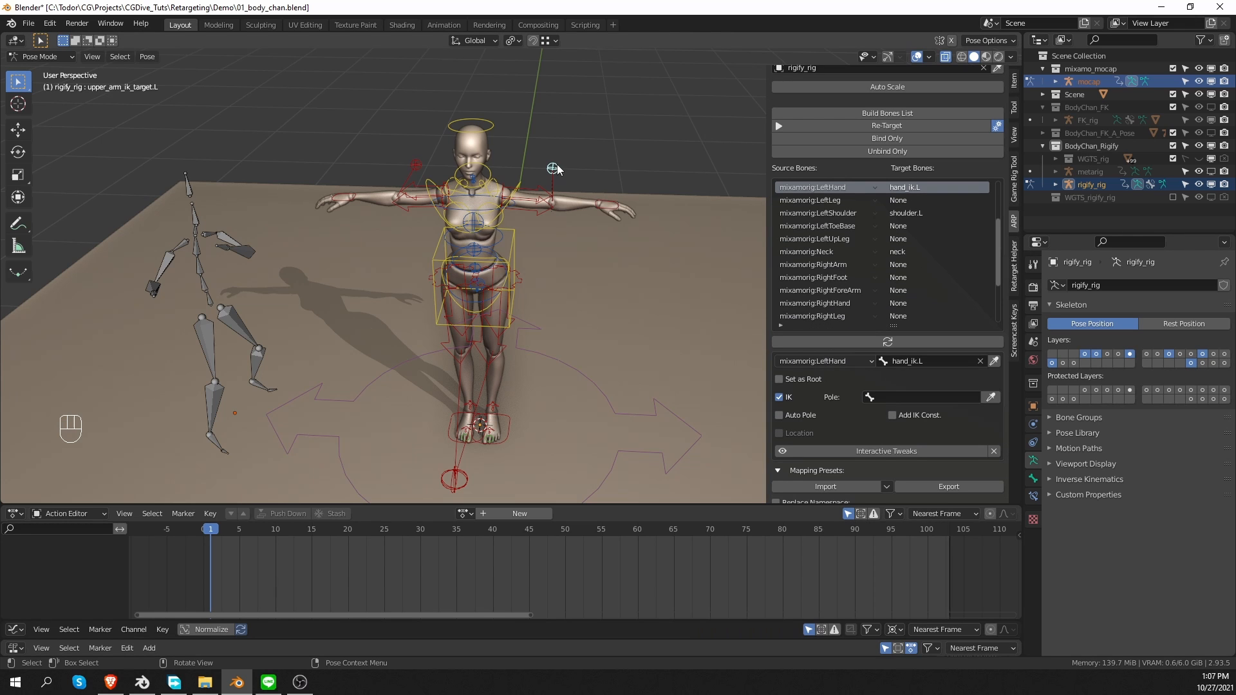
left_click(992, 397)
Step: Map mixamorig:RightHand to hand_ik.R with IK enabled and upper_arm_ik_target.R as its pole
left_click(155, 296)
middle_click_drag(176, 334, 209, 325)
left_click(852, 342)
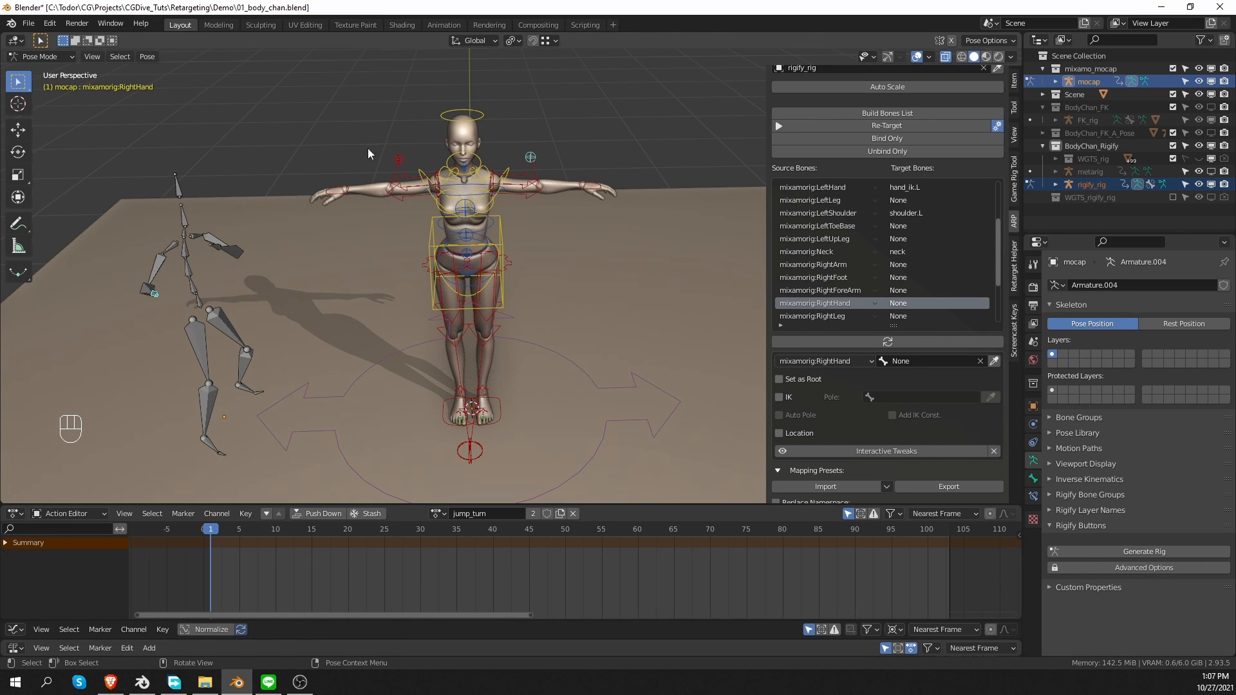
left_click(337, 194)
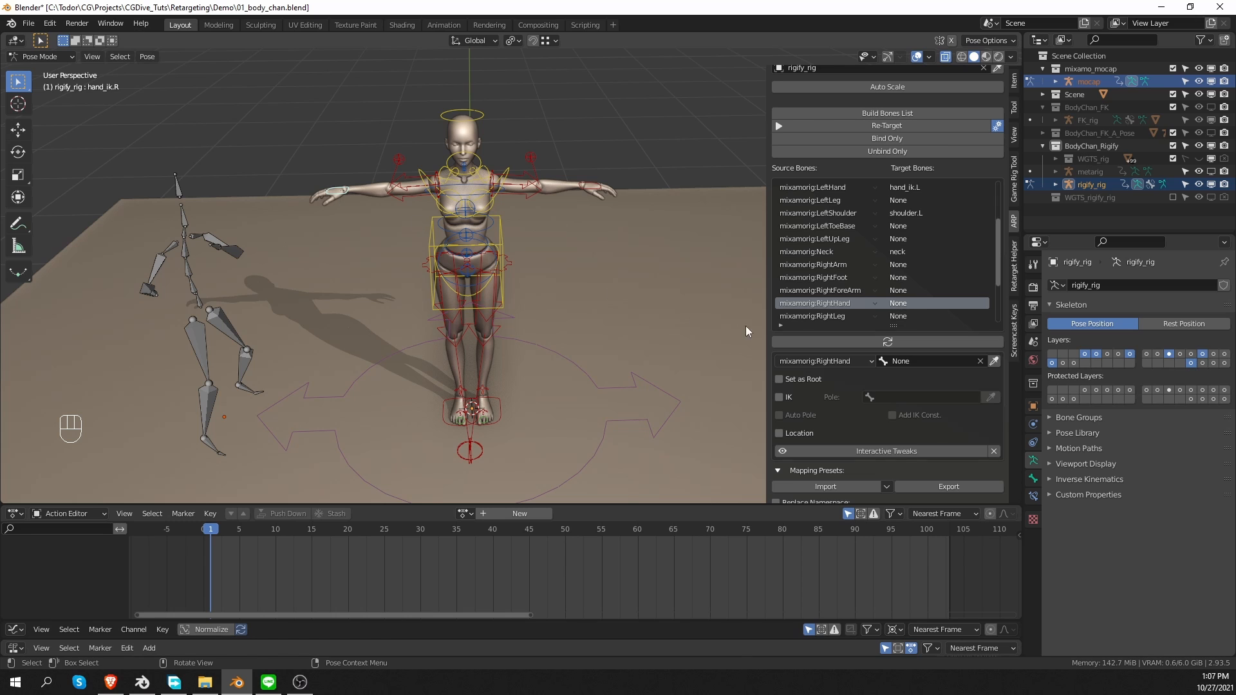
left_click(995, 362)
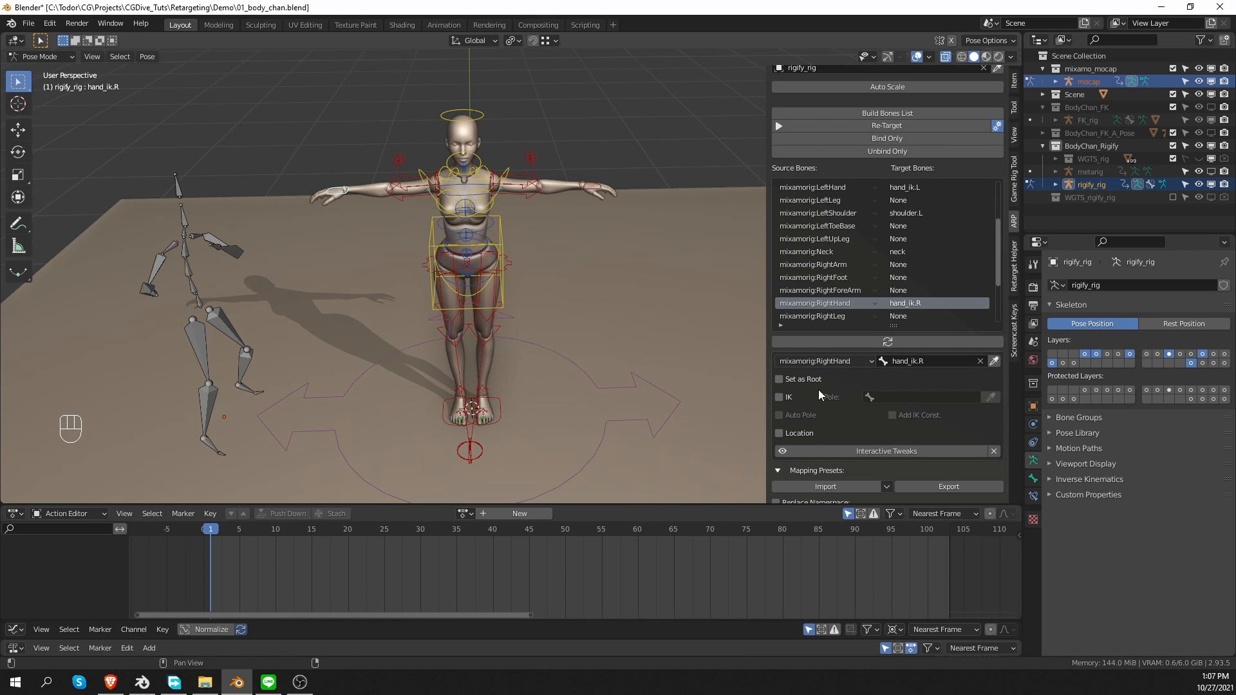
left_click(779, 398)
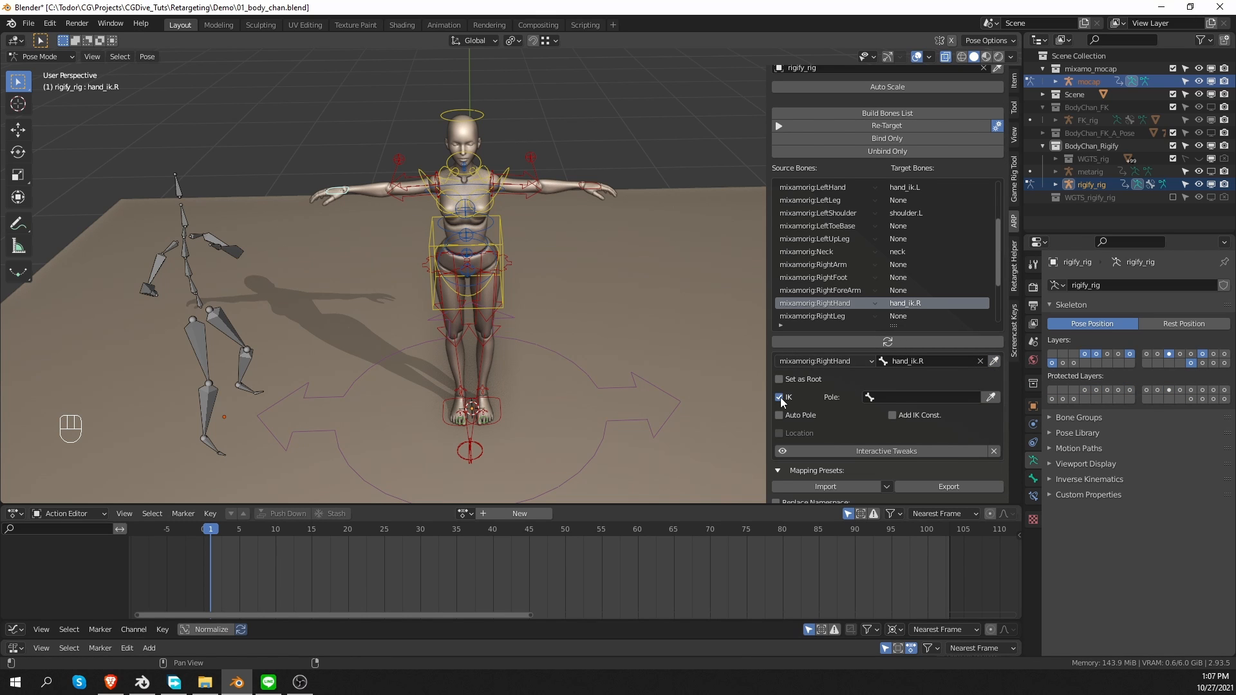
left_click(399, 159)
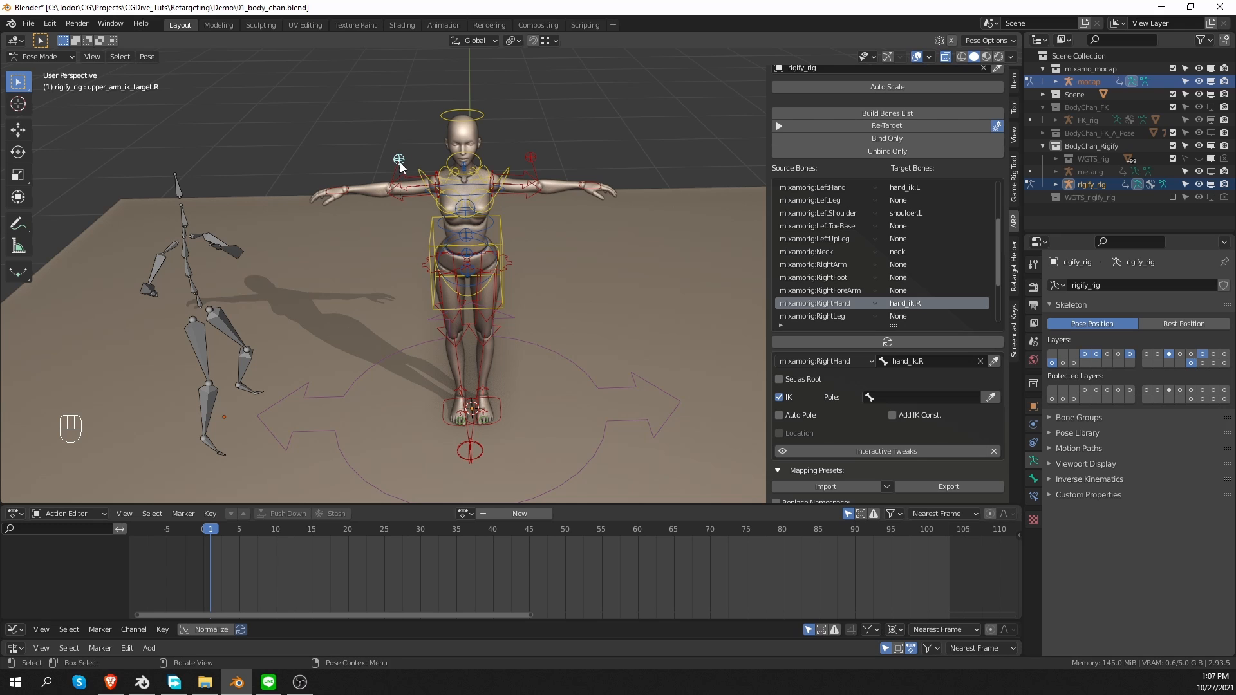
left_click(991, 396)
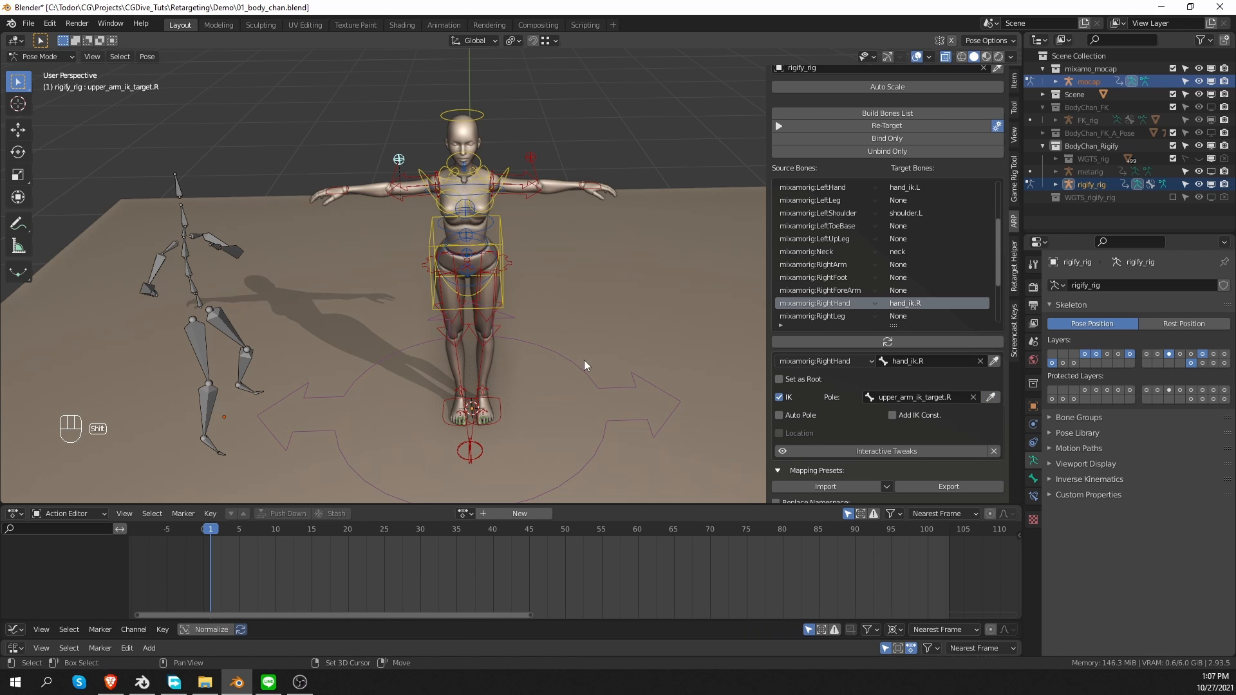
Step: Pick the mocap's left foot bone, map mixamorig:LeftFoot to foot_ik.L, and enable IK for it
middle_click_drag(584, 361, 302, 309, "shift")
left_click(233, 351)
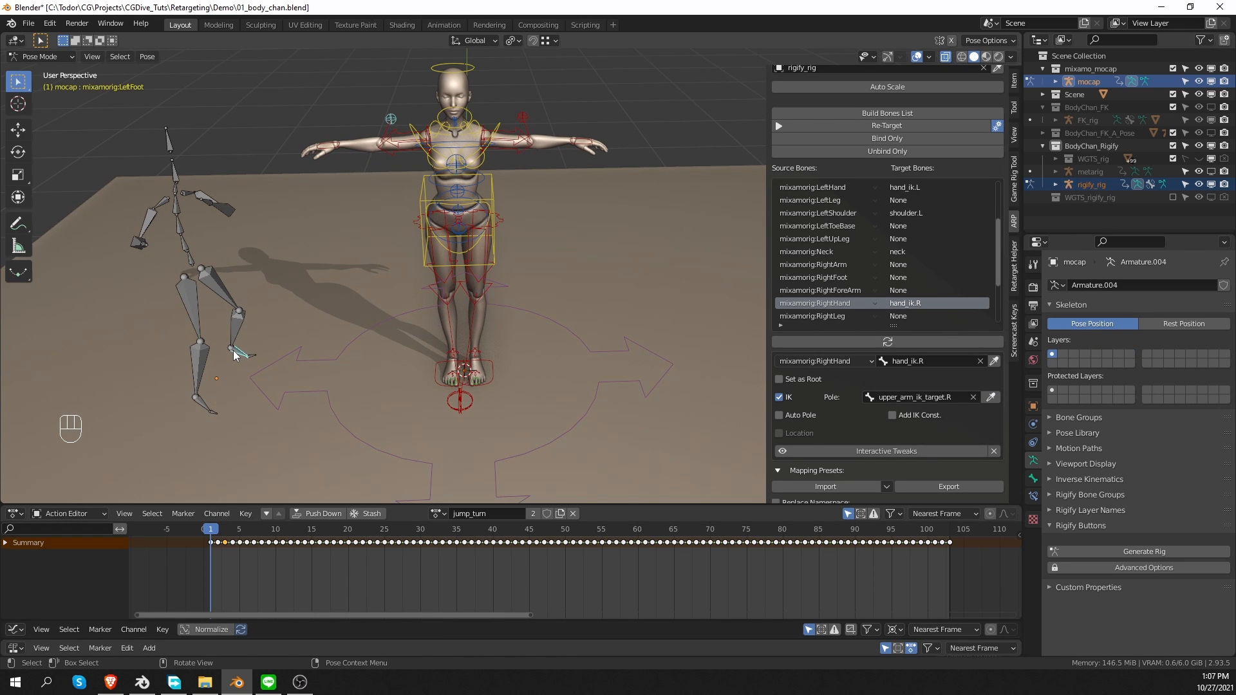
left_click(860, 340)
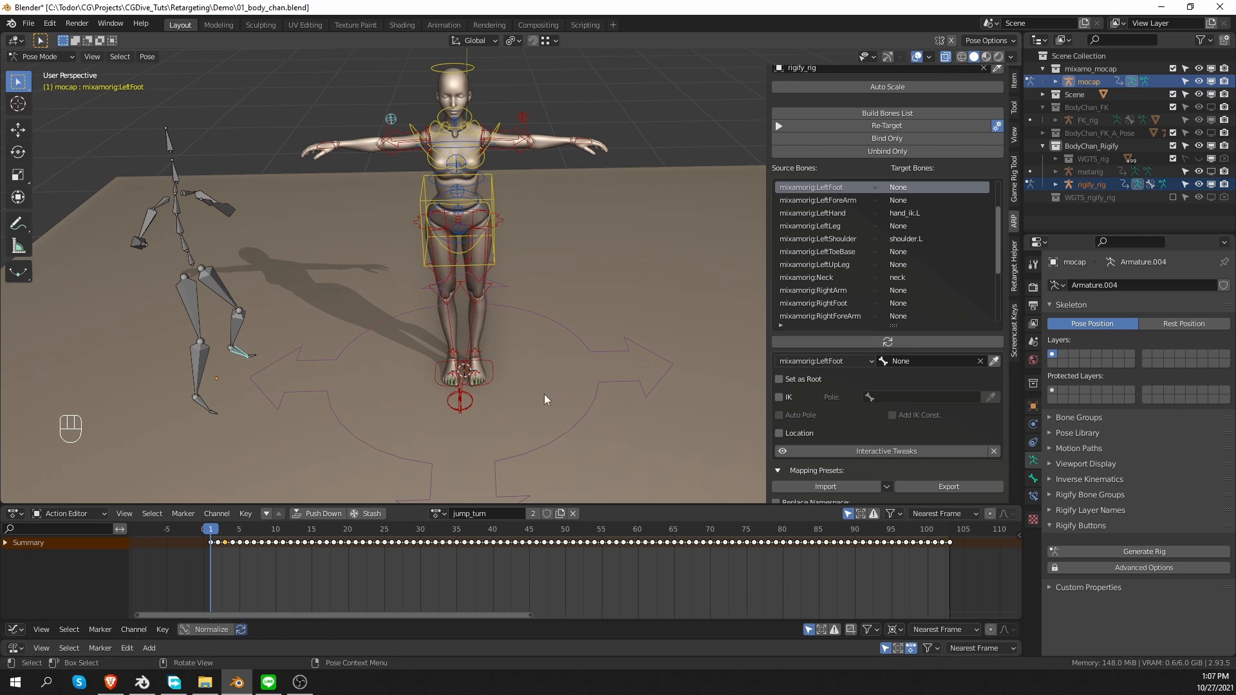
left_click(493, 375)
left_click(994, 360)
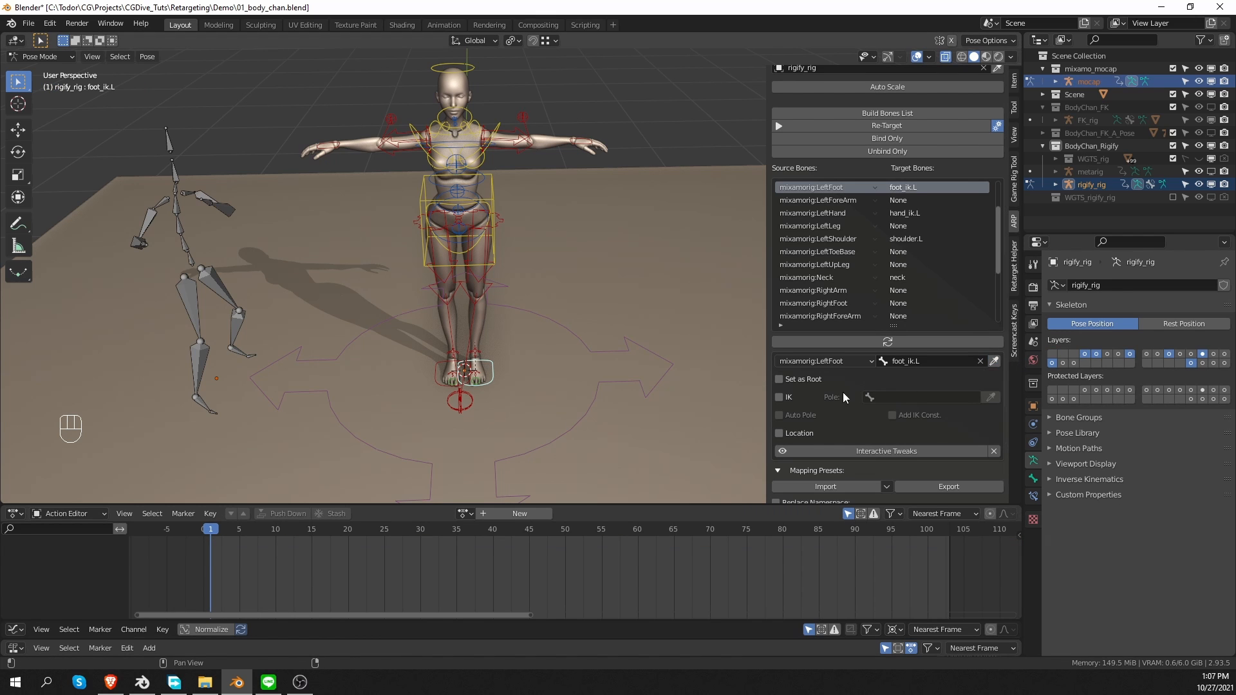
left_click(778, 397)
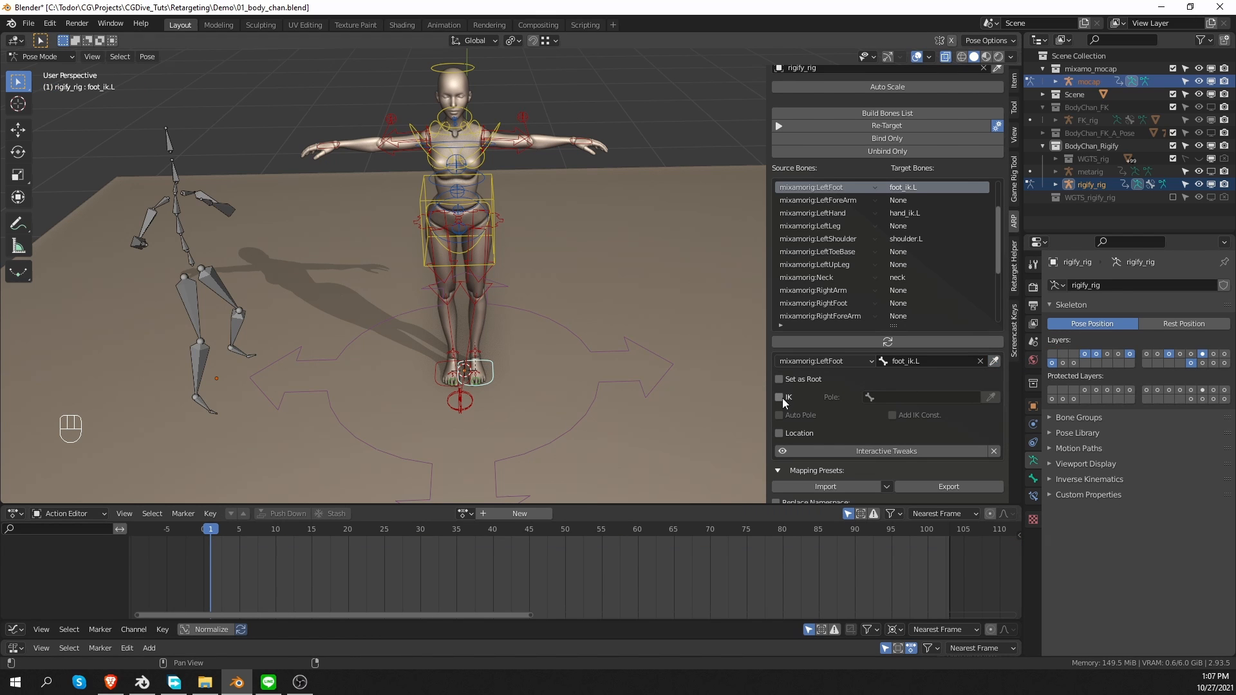
Step: Identify the left leg's pole control by test-moving the pole targets and assign thigh_ik_target.L as the mixamorig:LeftFoot pole
left_click(461, 403)
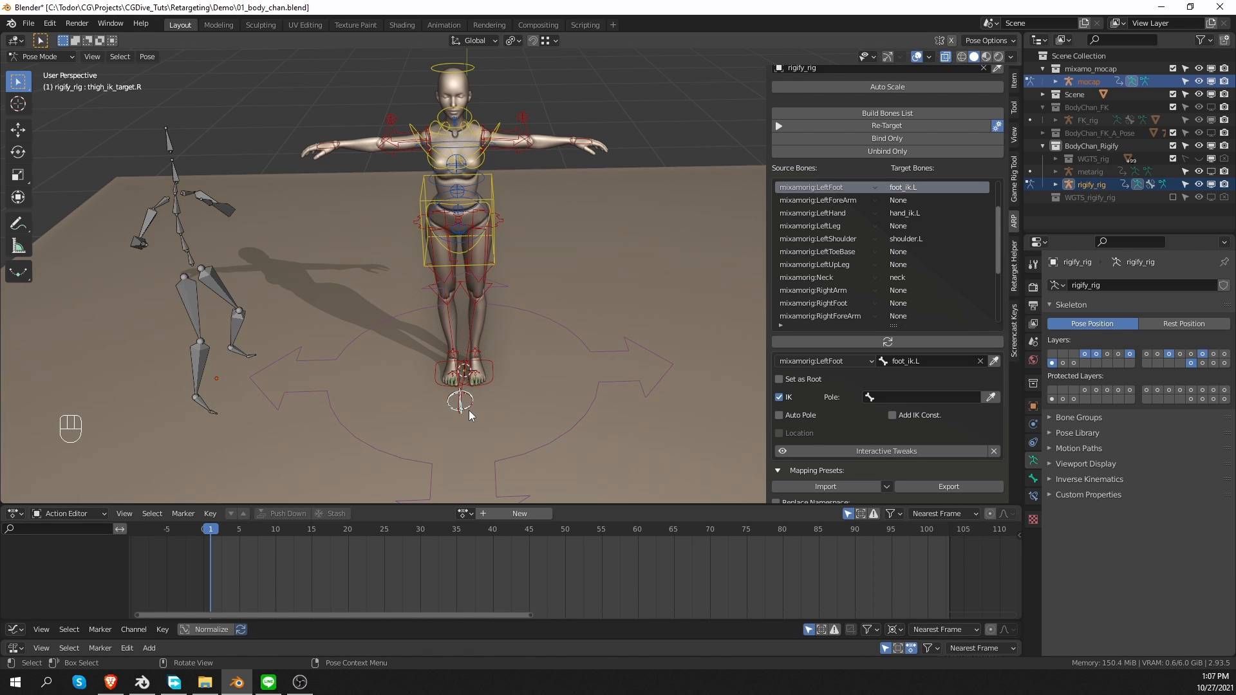
scroll(430, 410, "up", 3)
key("g")
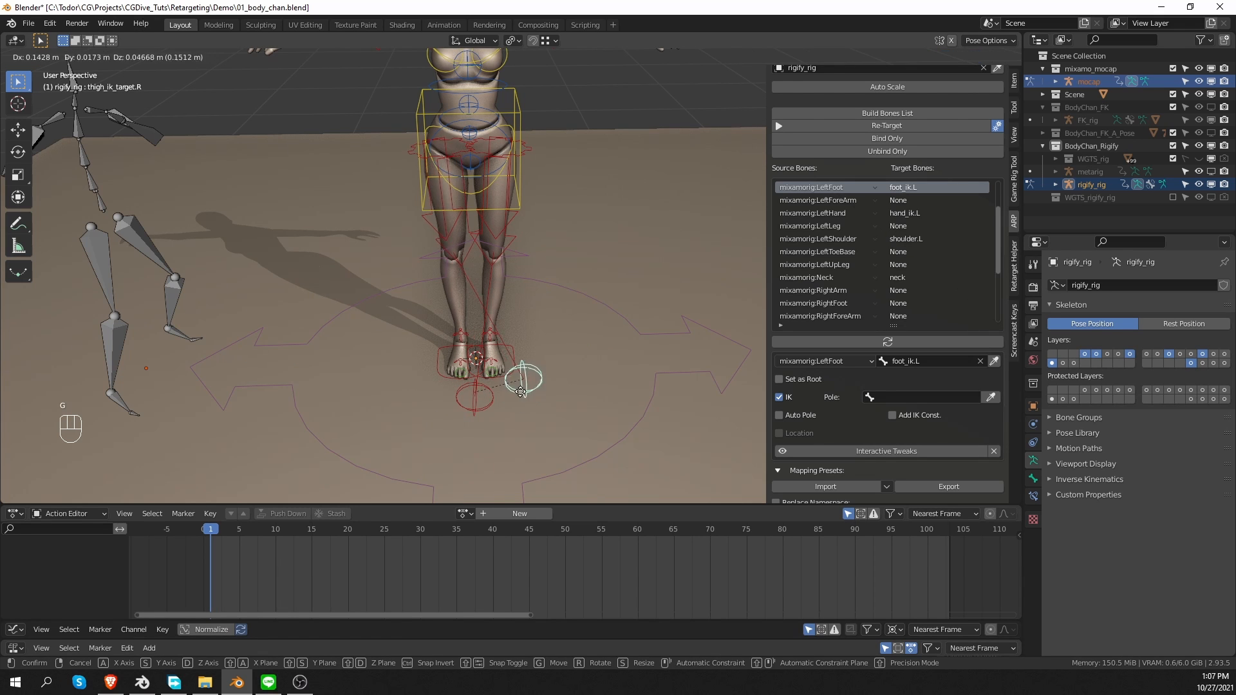
right_click(484, 402)
left_click(493, 399)
key("g")
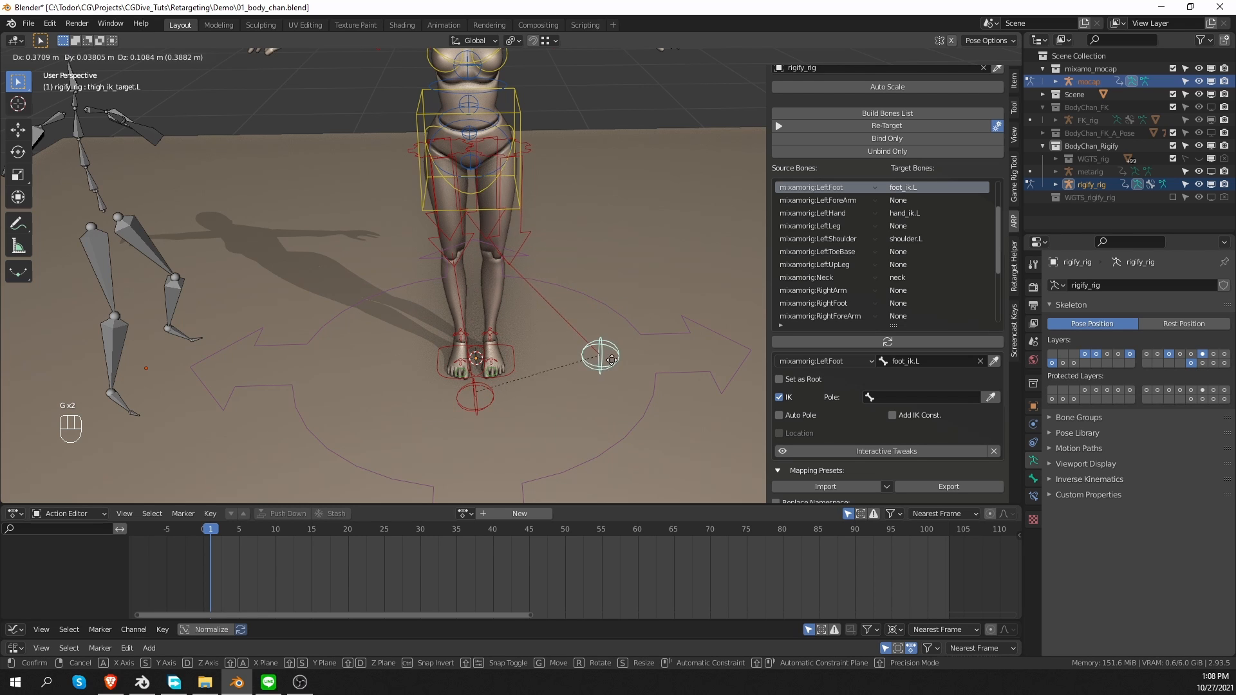
right_click(577, 383)
left_click(990, 398)
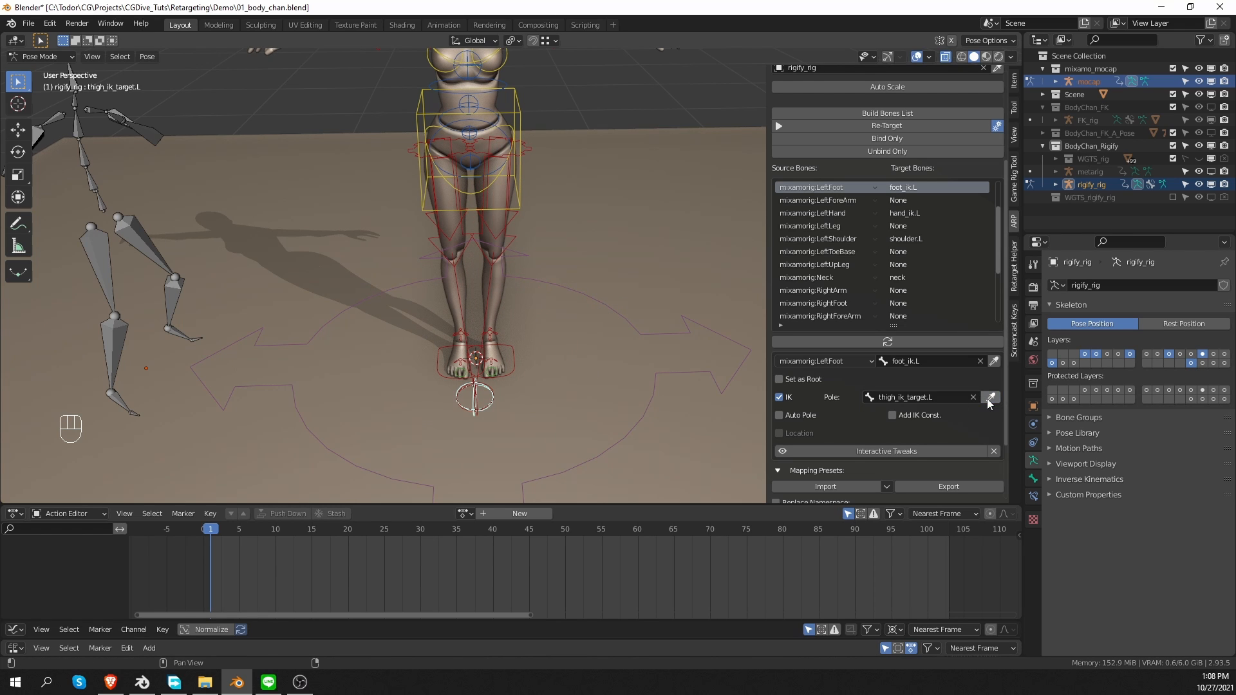
Step: Map mixamorig:RightFoot to foot_ik.R with IK enabled and thigh_ik_target.R as its pole
left_click(116, 404)
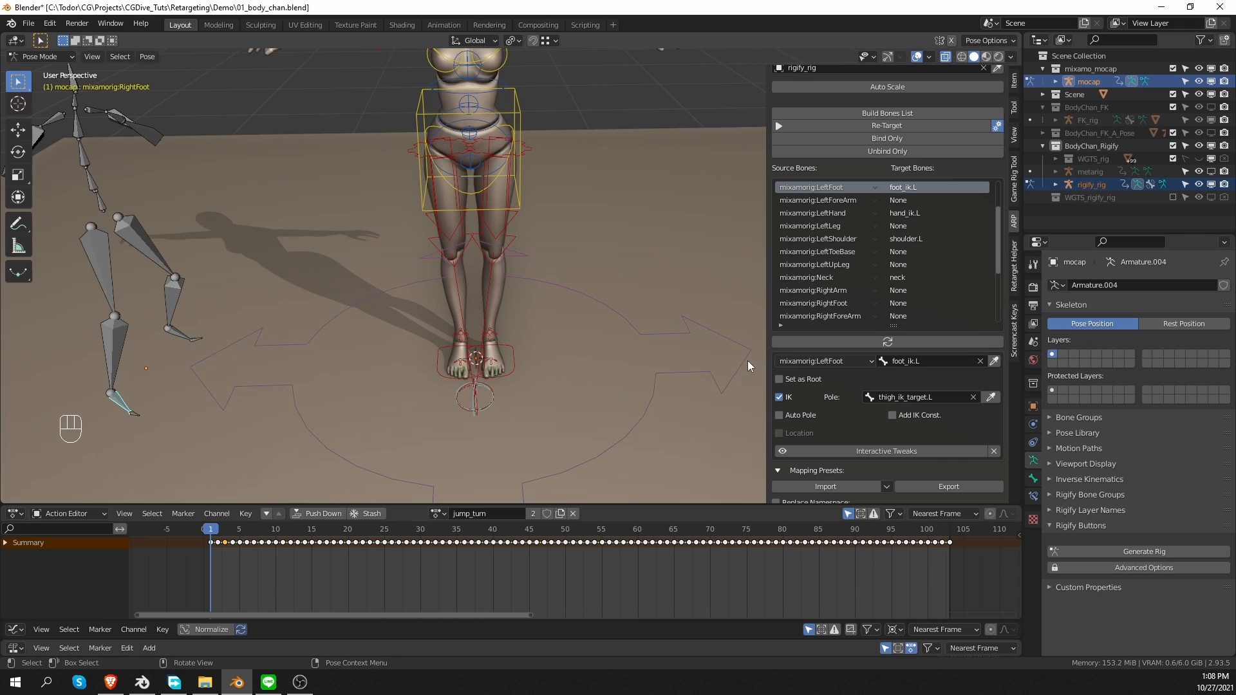
left_click(449, 372, "shift")
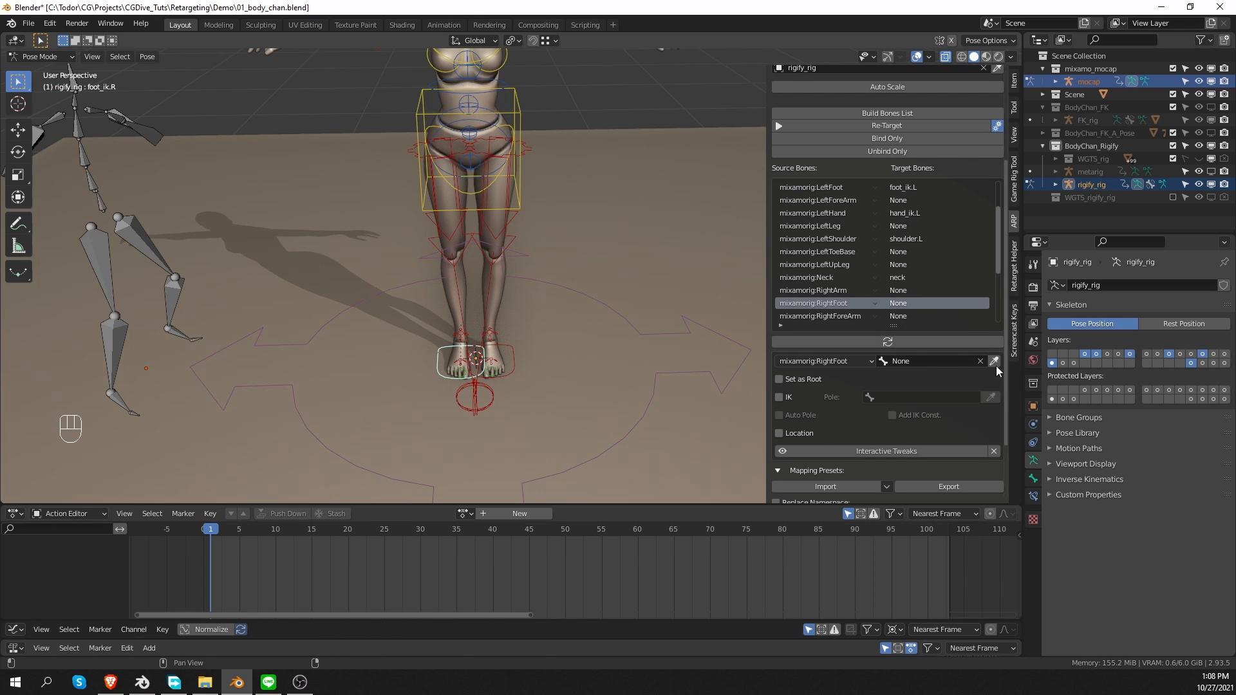
left_click(457, 409)
key("g")
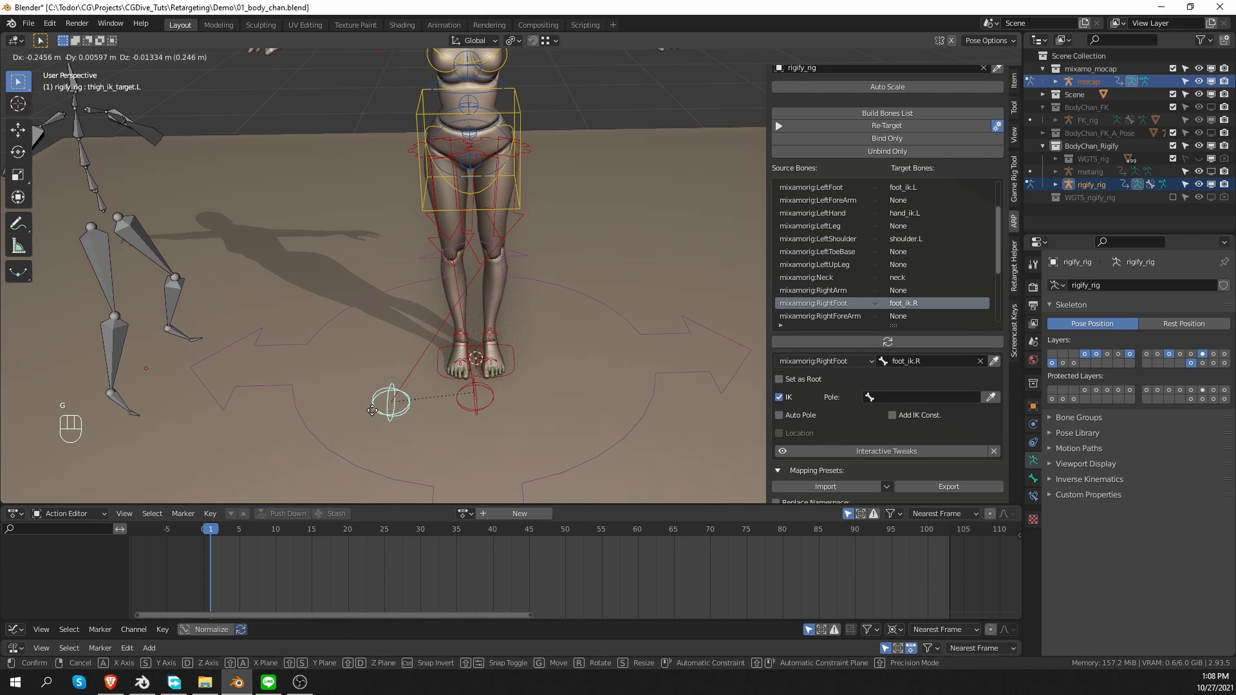
right_click(478, 410)
left_click(991, 398)
Step: Map the mixamorig:LeftToeBase source bone to toe.L in the remap bone list
scroll(500, 356, "down", 3)
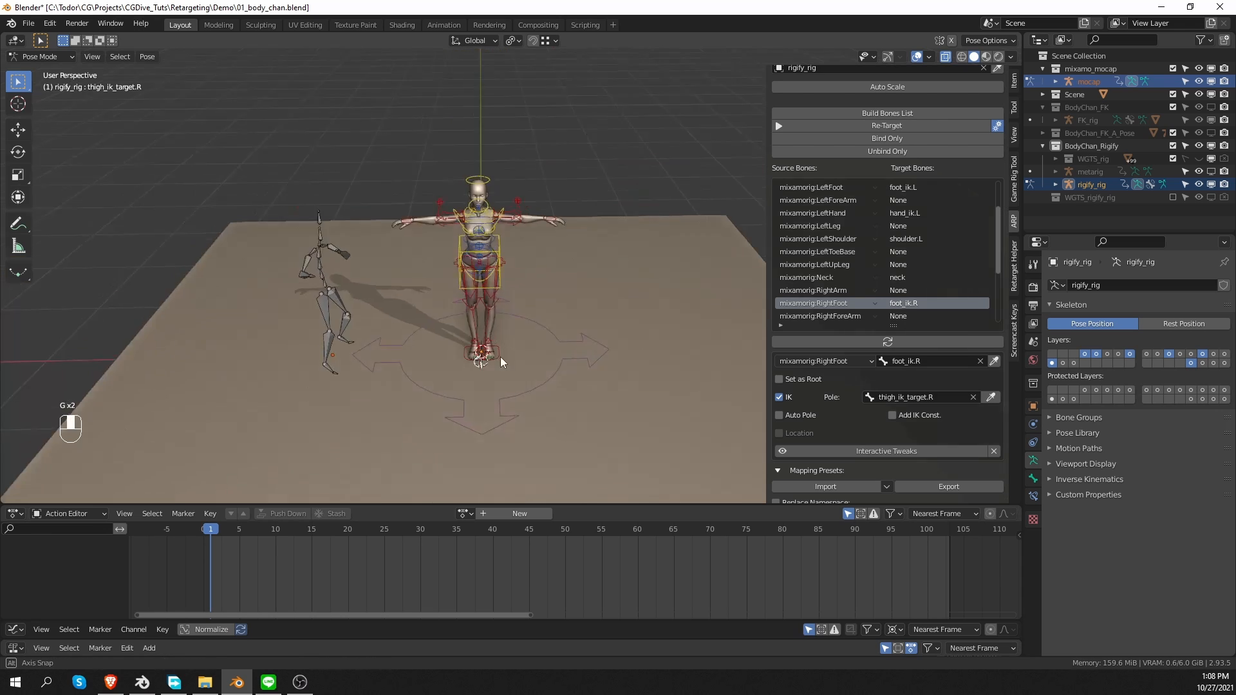
middle_click_drag(500, 357, 480, 342)
scroll(483, 344, "up", 2)
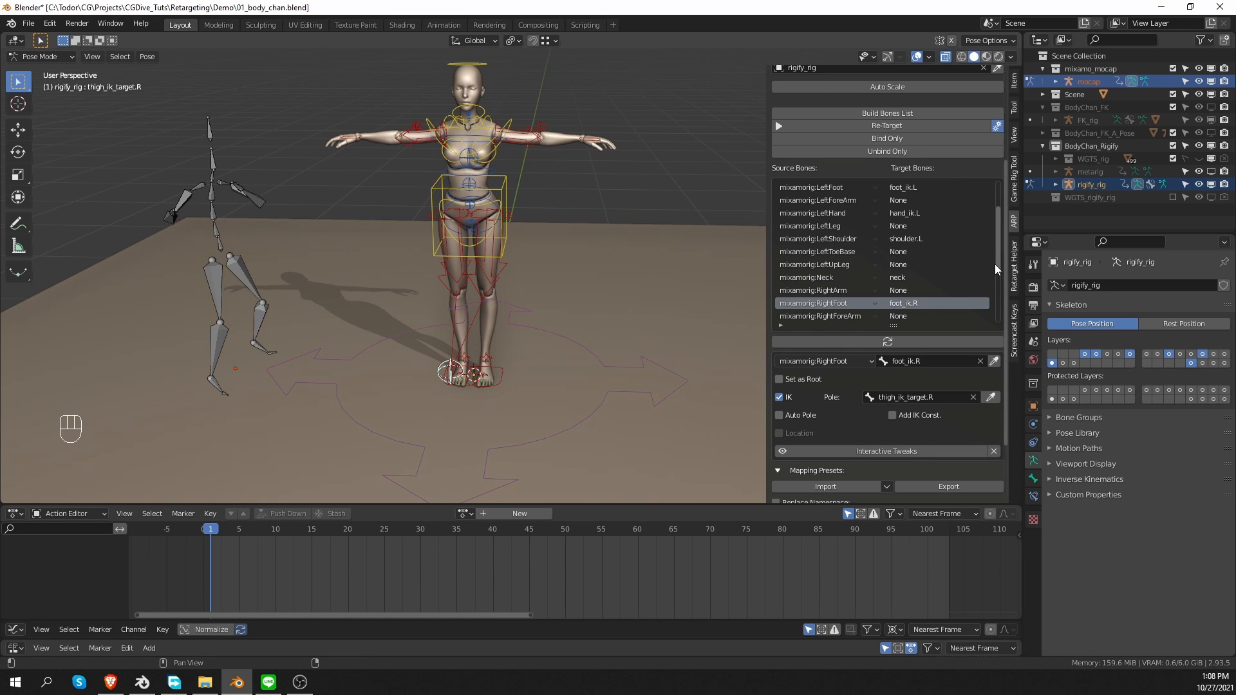
left_click_drag(995, 265, 991, 241)
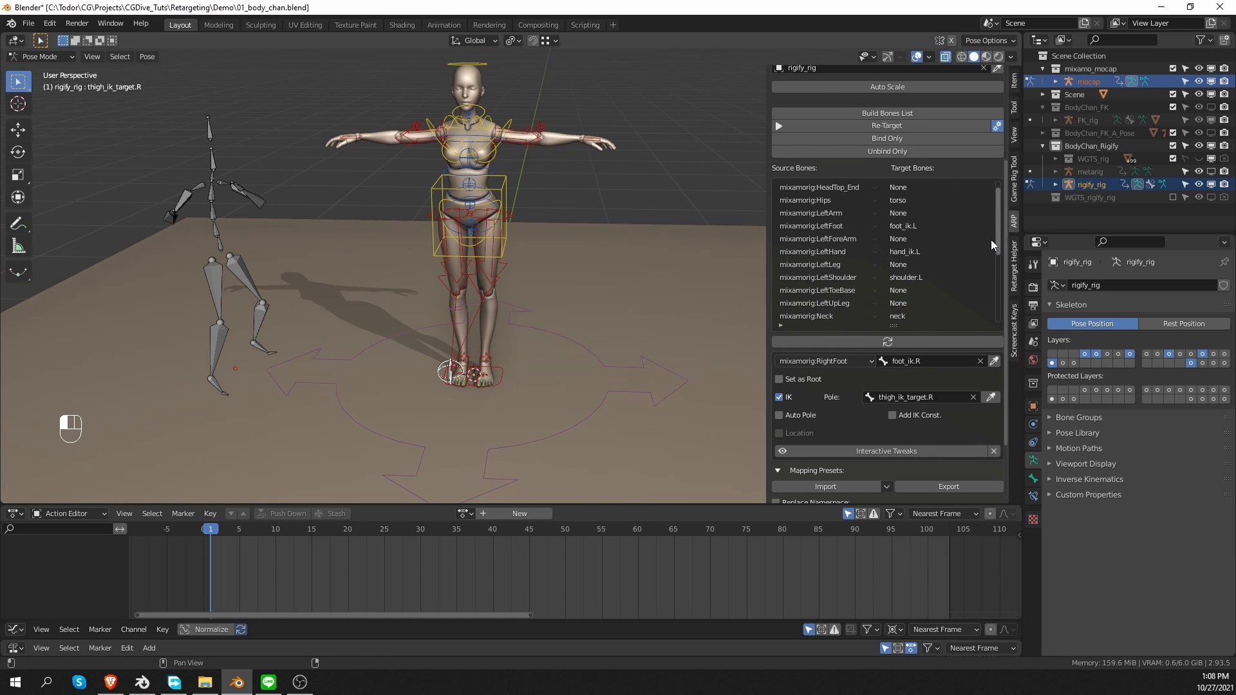
left_click(901, 291)
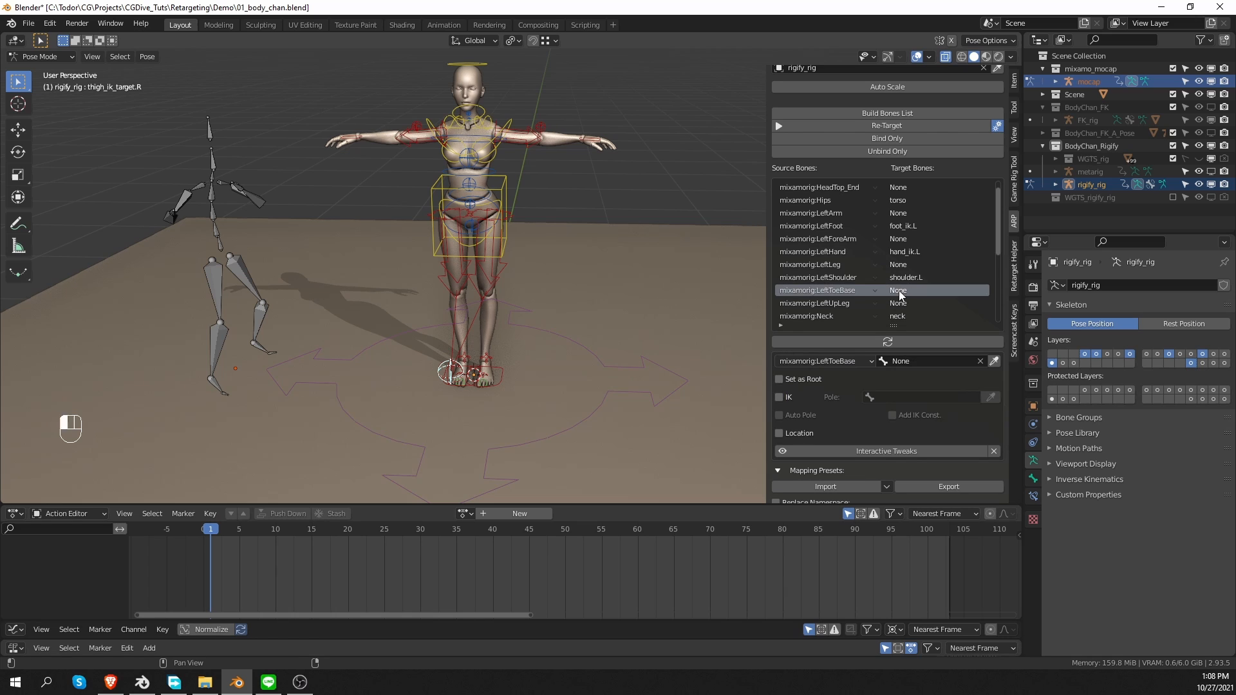
left_click(940, 362)
type("toe")
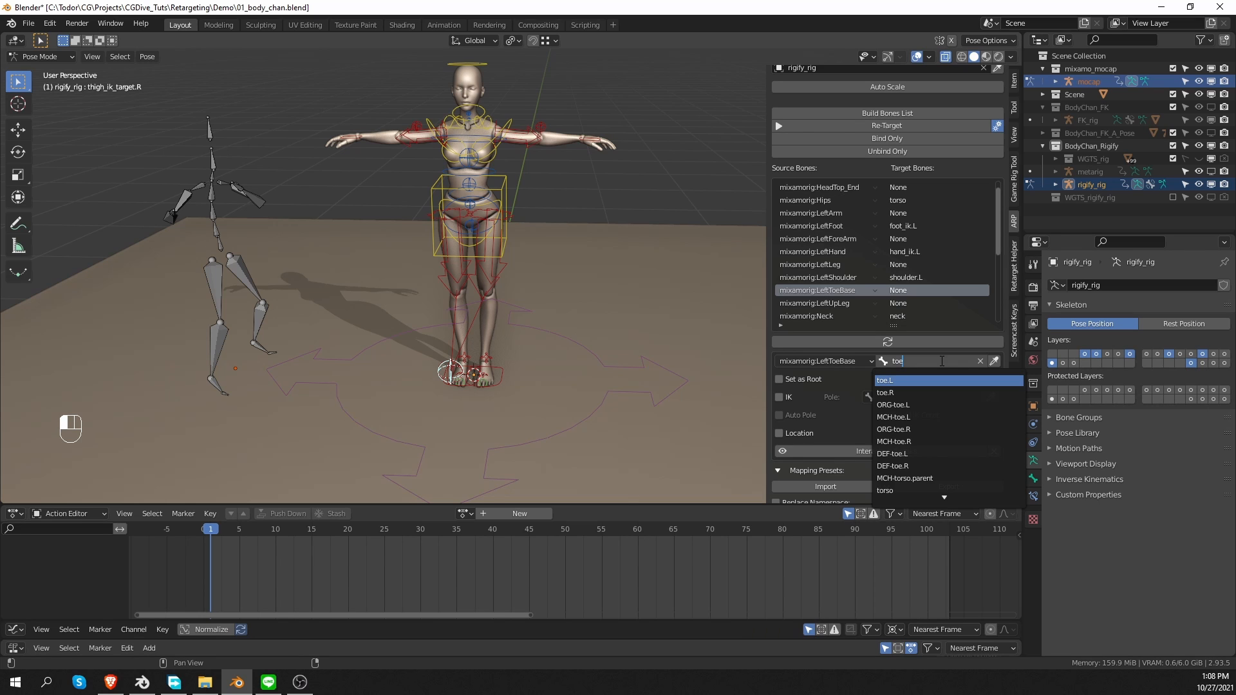
left_click(908, 380)
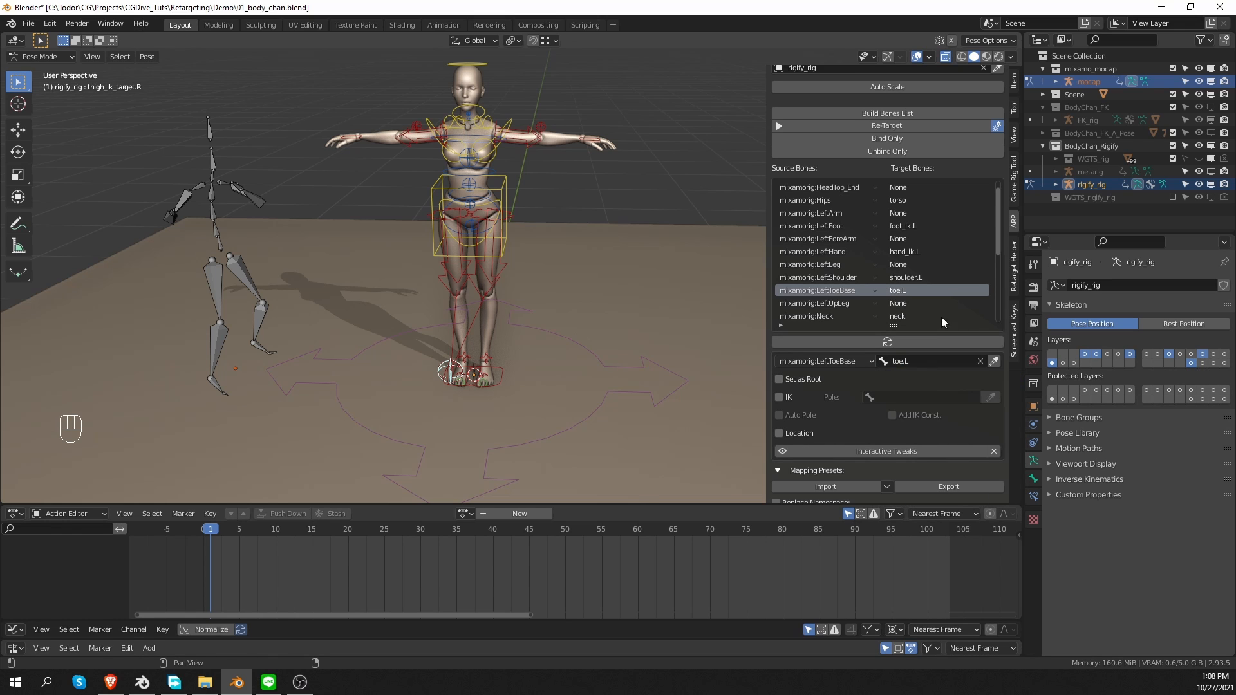
Step: Map the mixamorig:RightToeBase source bone to toe.R in the remap bone list
left_click_drag(997, 226, 995, 295)
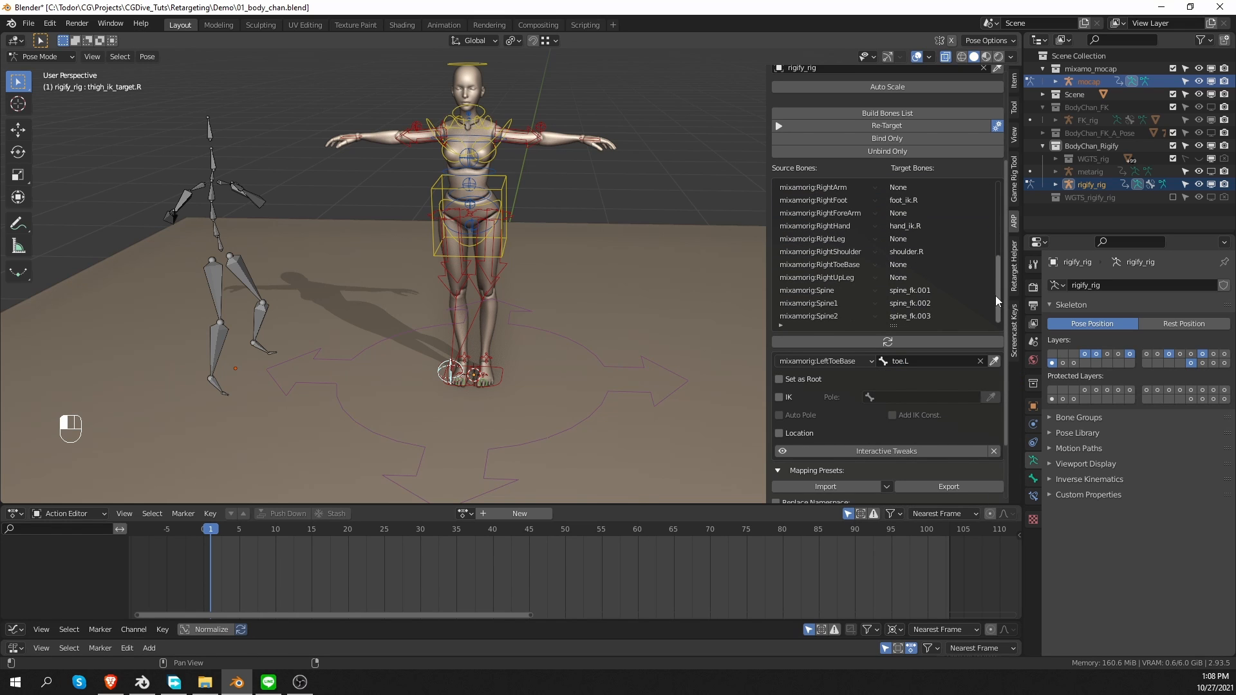
left_click(830, 265)
left_click(932, 362)
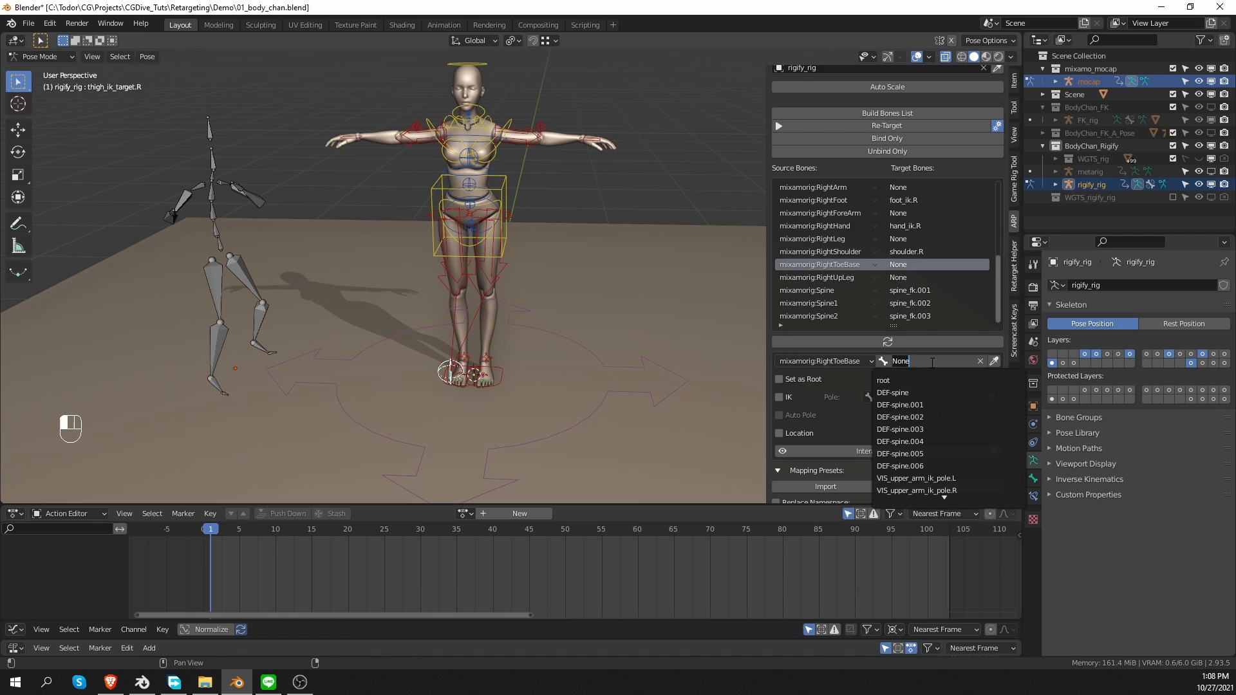
type("toe")
key("Down")
key("Return")
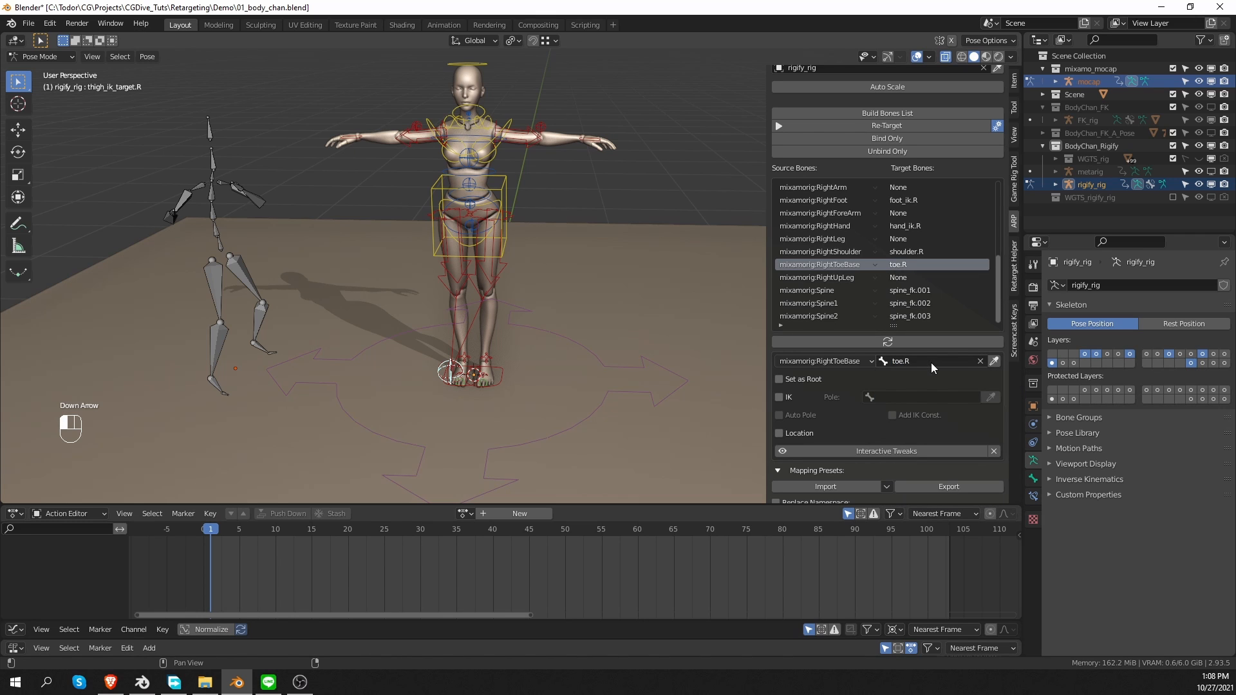
Step: Auto-scale the mocap to the Rigify rig and retarget frames 1 to 103 with linear interpolation
left_click(879, 87)
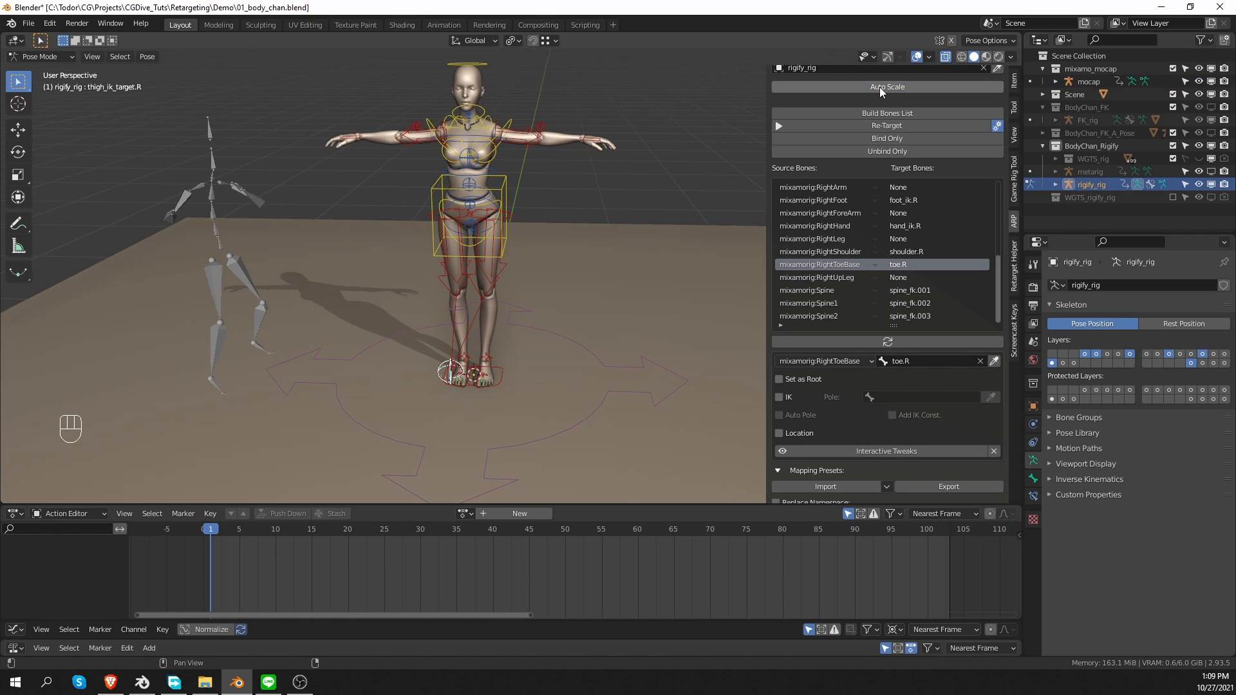
left_click(898, 126)
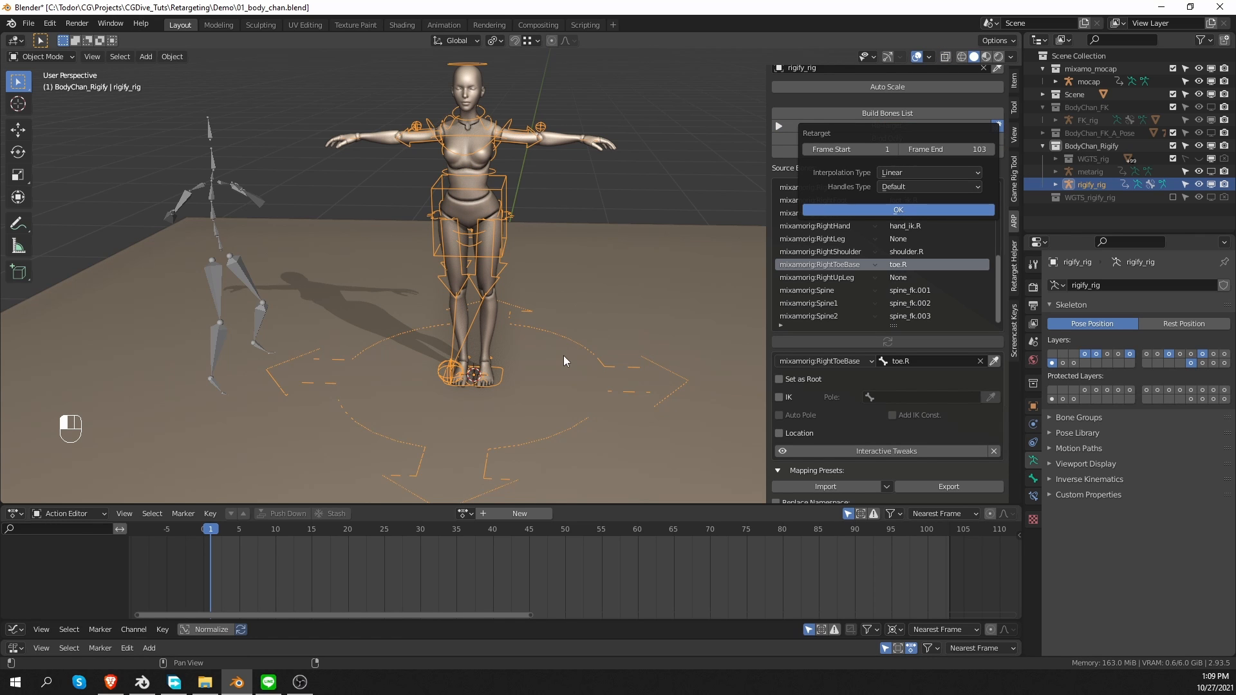
key("Return")
Step: Play the retargeted jump_turn_remap animation and examine the rig's motion from another angle
key("shift+space")
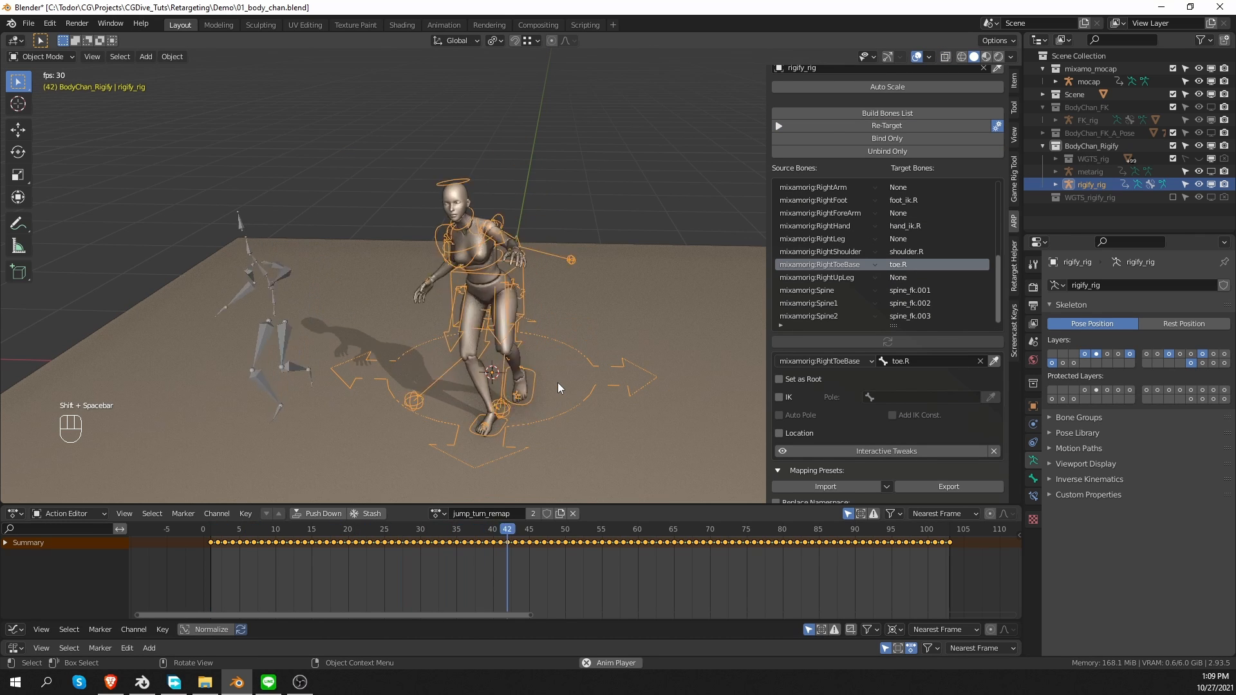
middle_click_drag(570, 369, 500, 362)
key("shift+space")
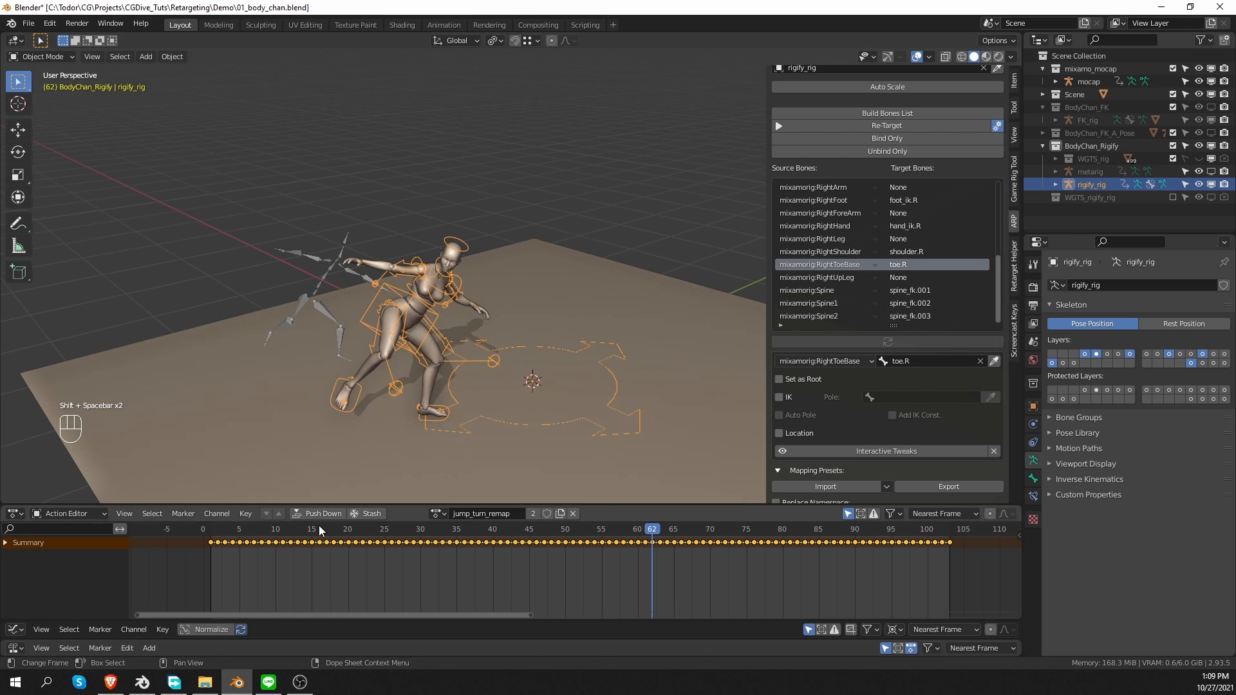
Step: Hide the viewport overlays, undo the accidental keyframe shift, and play the animation to examine the character alone
key("z")
key("z")
left_click_drag(220, 543, 213, 542)
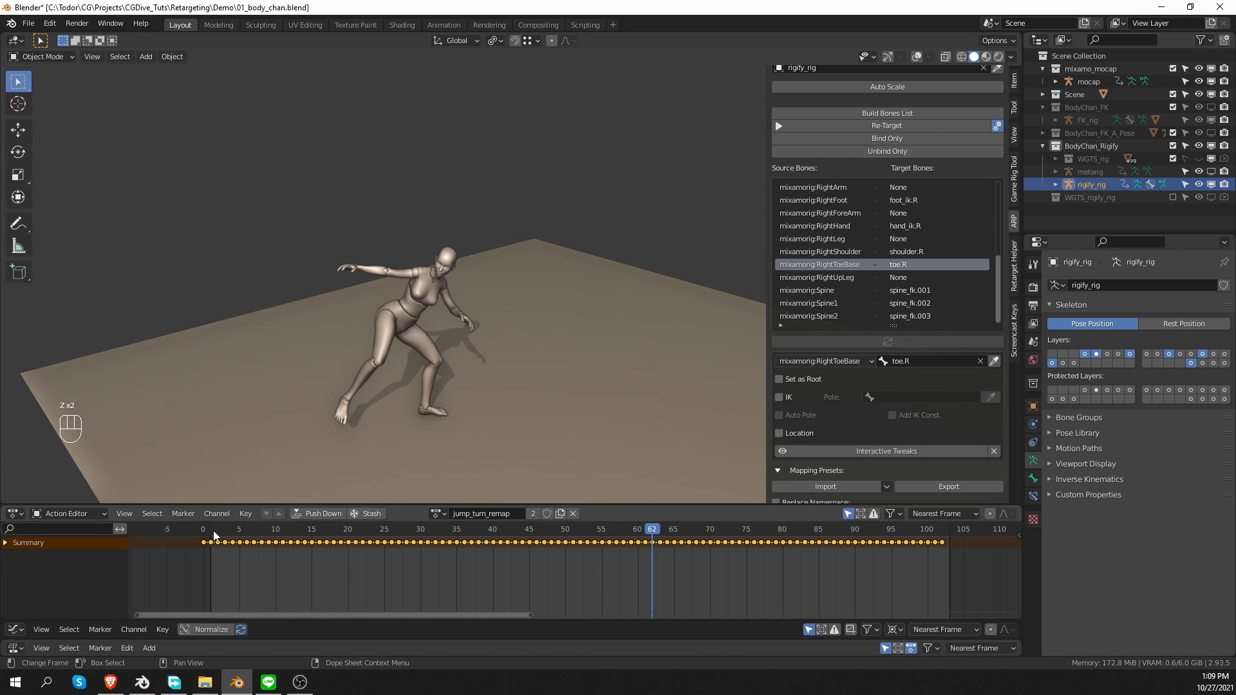
key("ctrl+z")
key("shift+space")
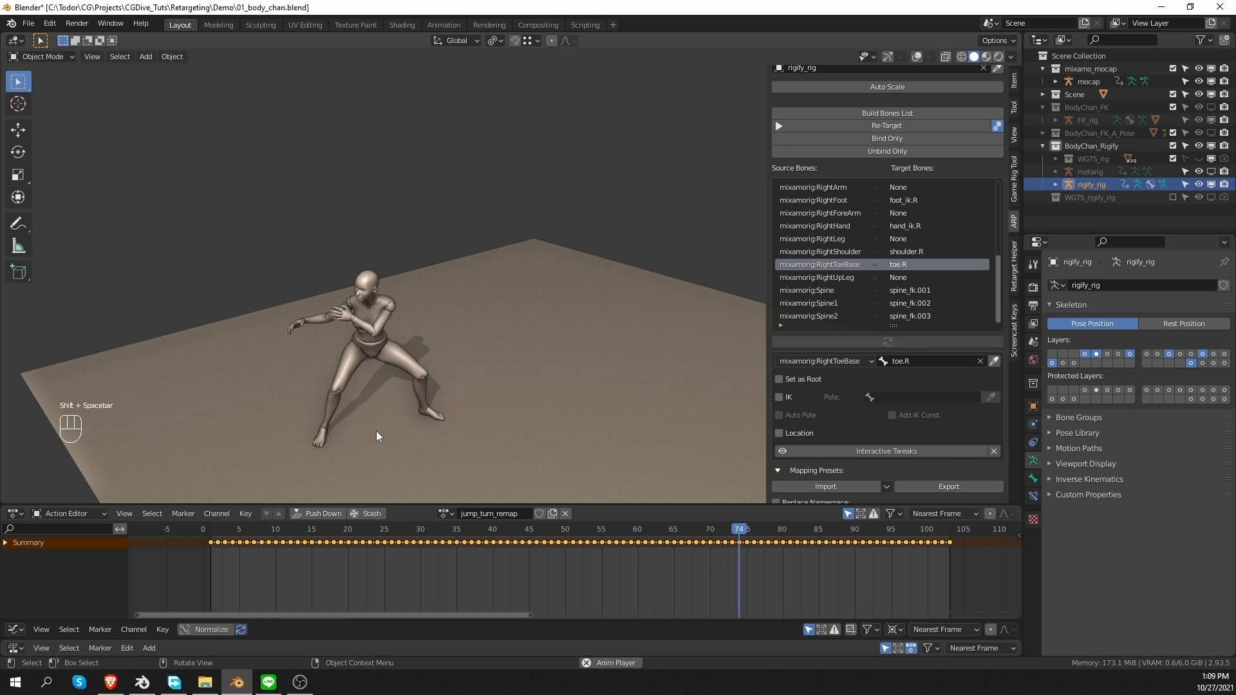
key("shift+space")
Step: Show the overlays again and replay the animation from frame 1 to compare the rig with the mocap skeleton
key("z")
left_click(212, 530)
key("shift+space")
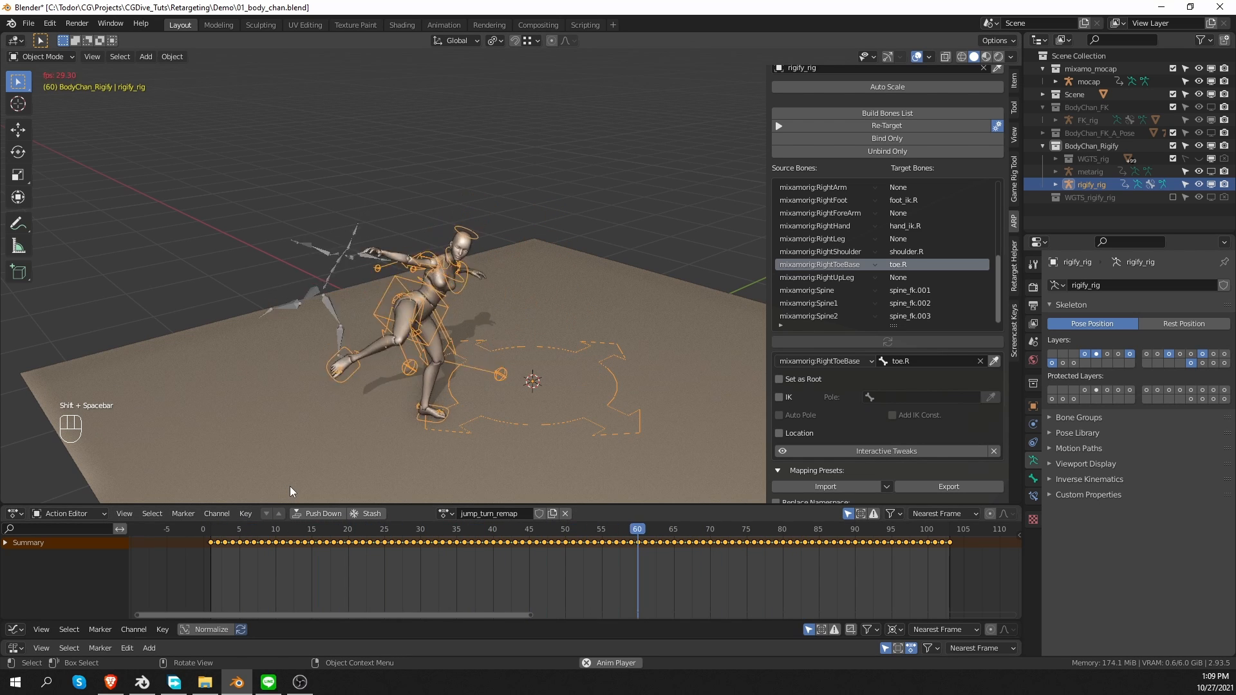
key("shift+space")
middle_click_drag(469, 364, 512, 334)
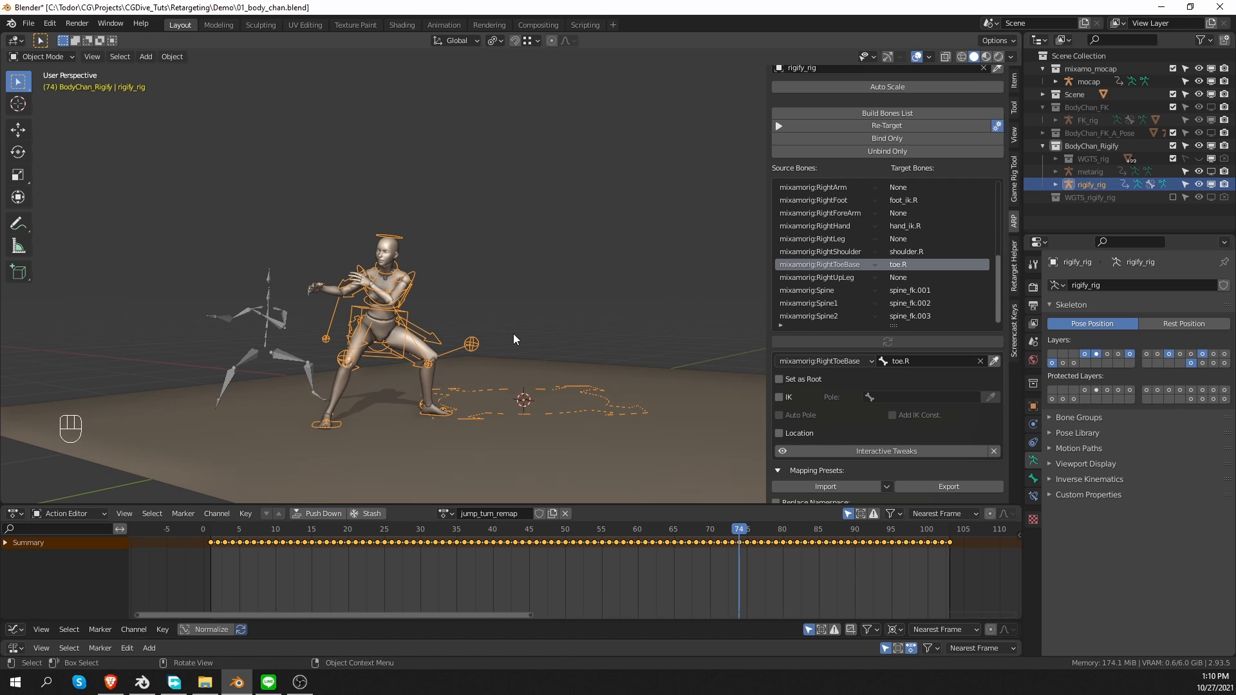
Step: Open the 03_human_IK.blend file from the Demo folder
left_click(34, 25)
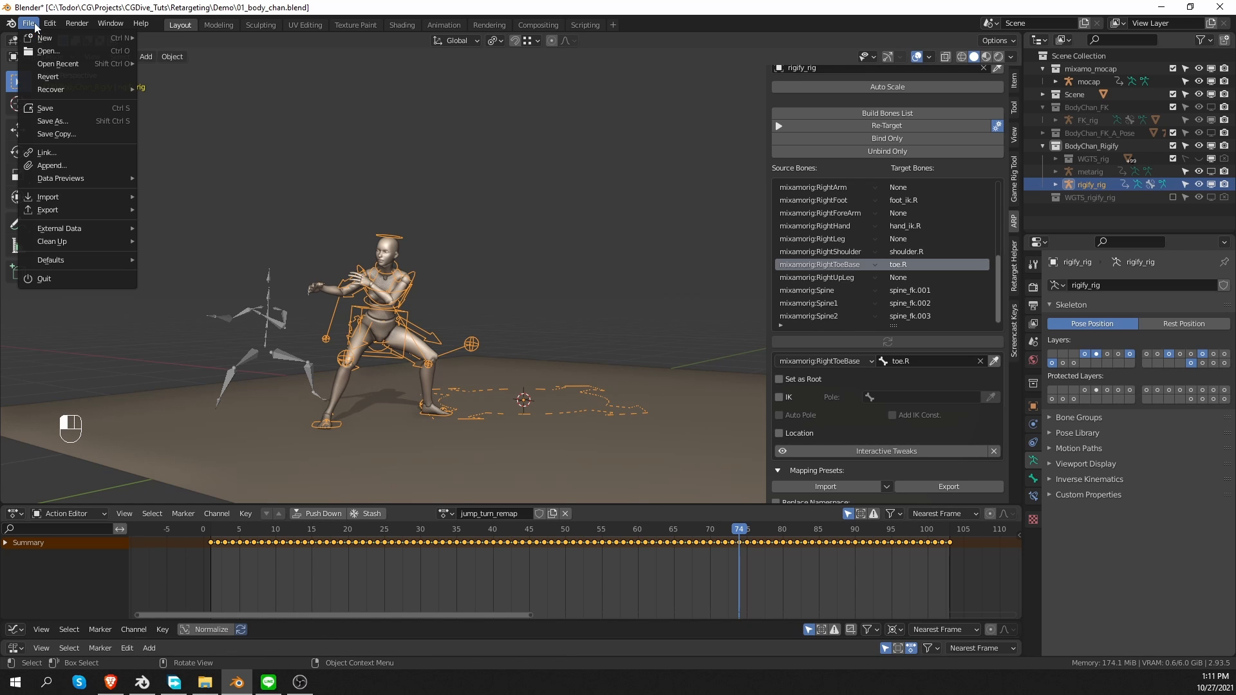
left_click(47, 51)
left_click(605, 358)
double_click(540, 380)
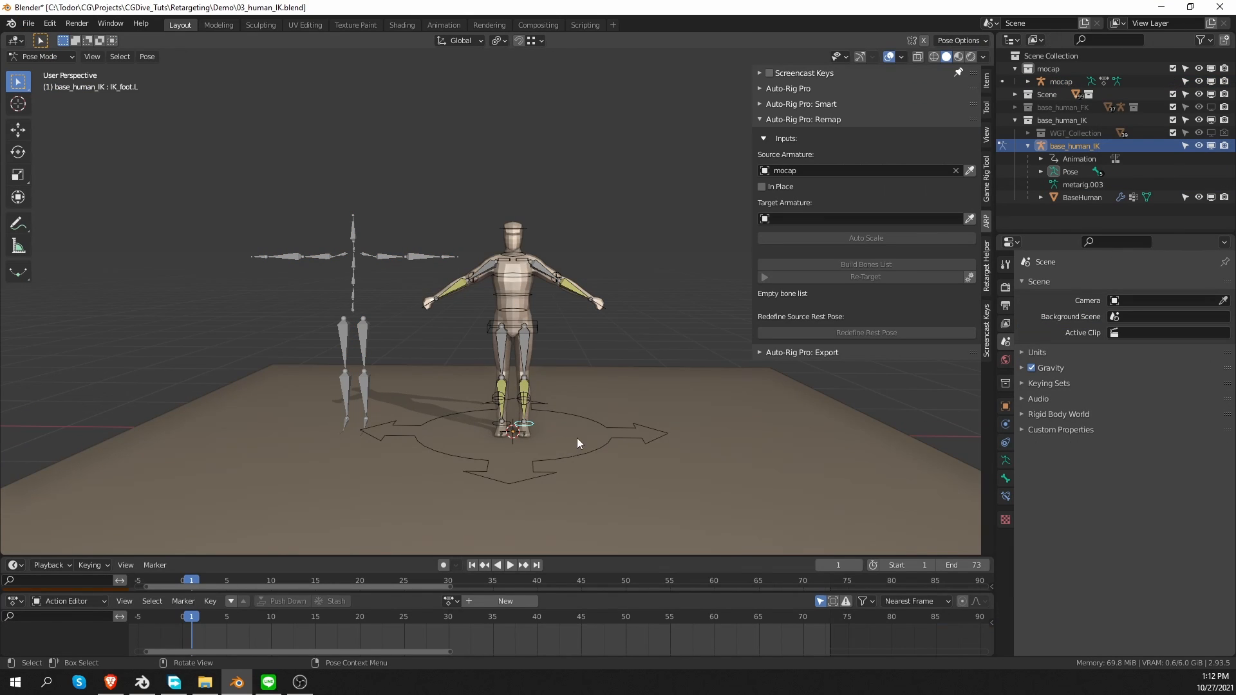
Step: Test-move the base_human_IK rig's left and right IK foot controls and left IK hand control, cancelling each move
key("ctrl+Tab")
key("ctrl+Tab")
key("g")
right_click(551, 398)
left_click(492, 420)
key("g")
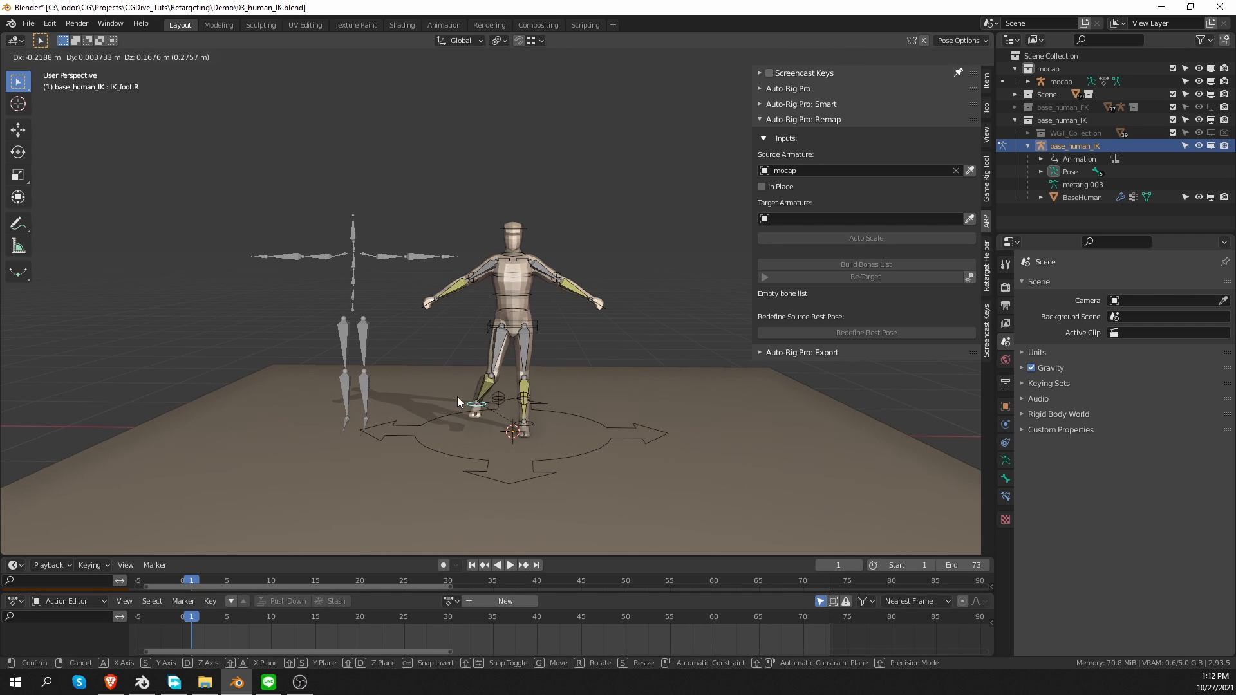
right_click(457, 396)
left_click(601, 304)
key("g")
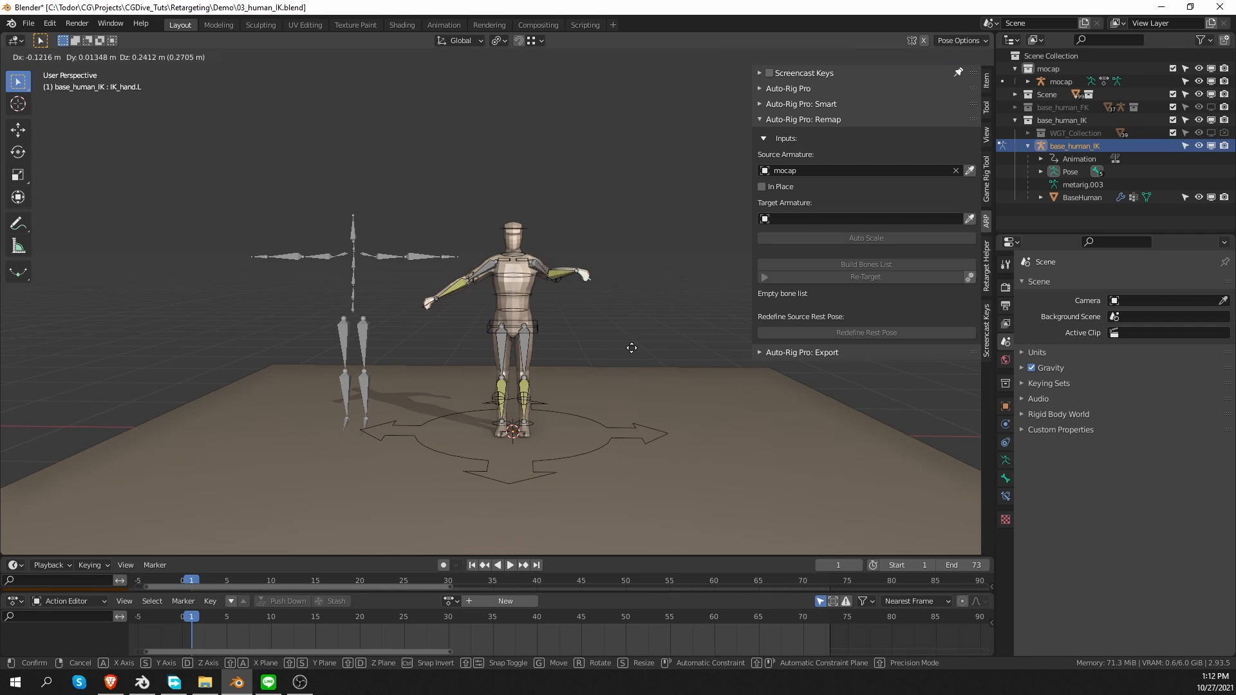
right_click(637, 327)
Step: Test-move IK_arm_pole.L and IK_leg_pole.L on the base_human_IK rig, cancelling each move
left_click(557, 276)
left_click(557, 275)
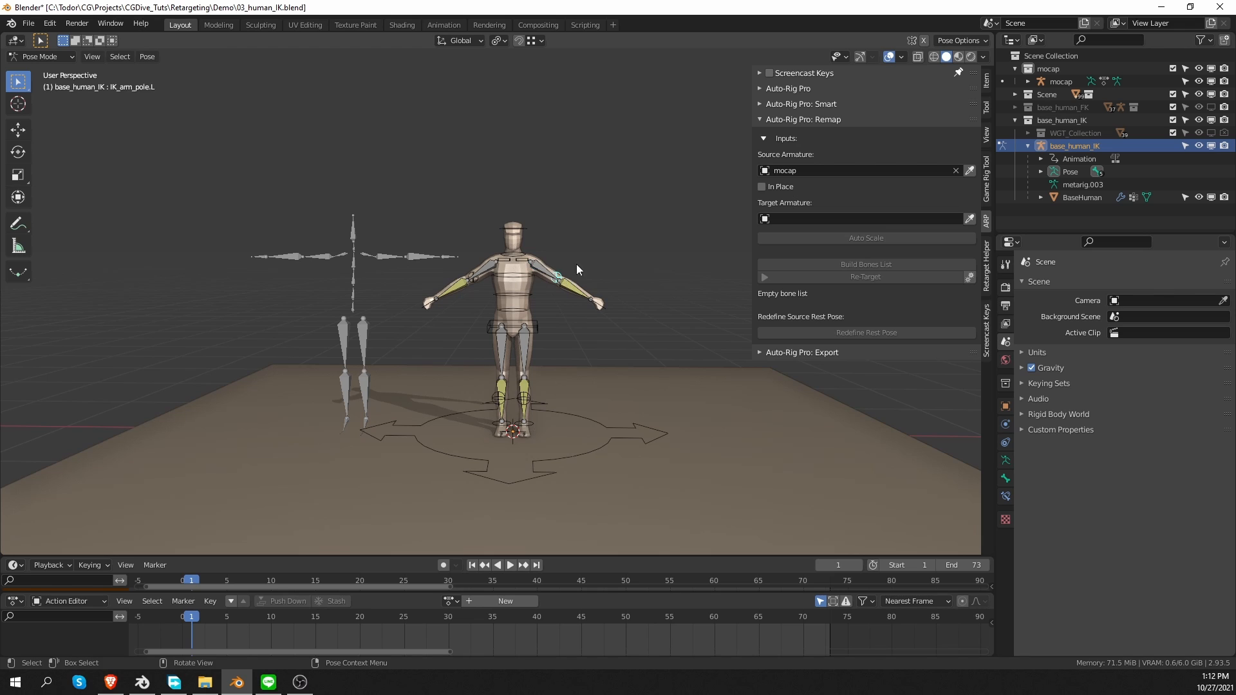
key("g")
right_click(569, 302)
left_click(525, 399)
key("g")
right_click(582, 417)
key("g")
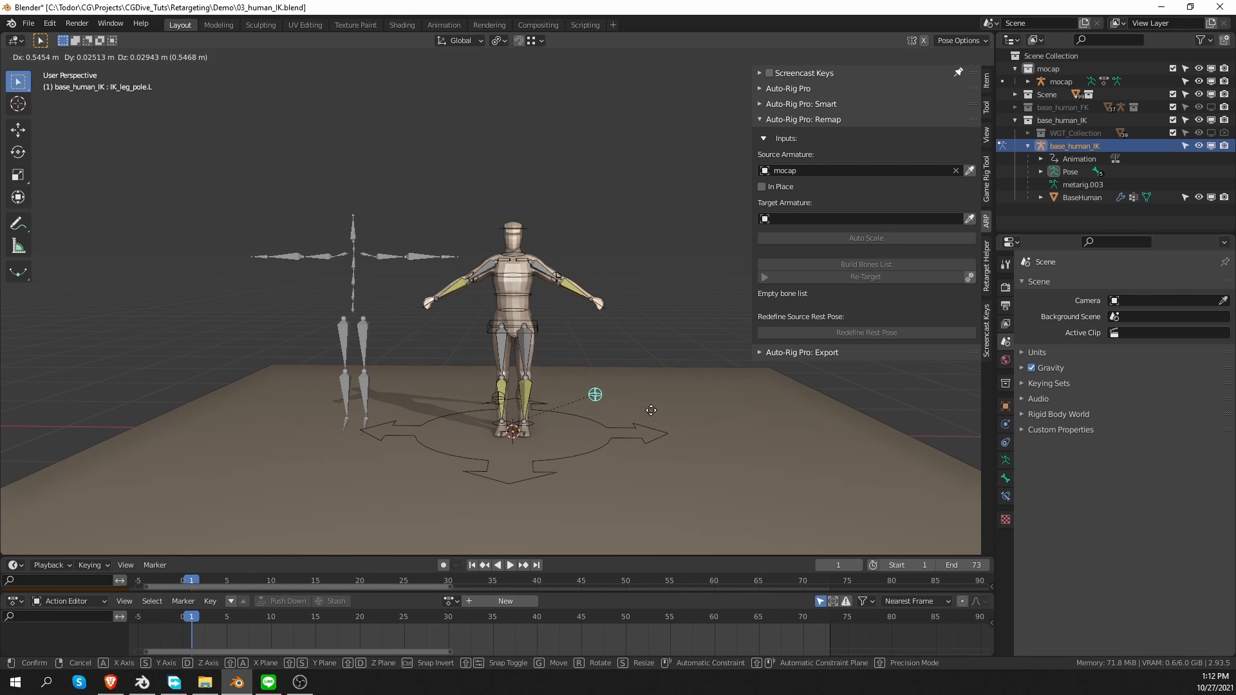
right_click(644, 422)
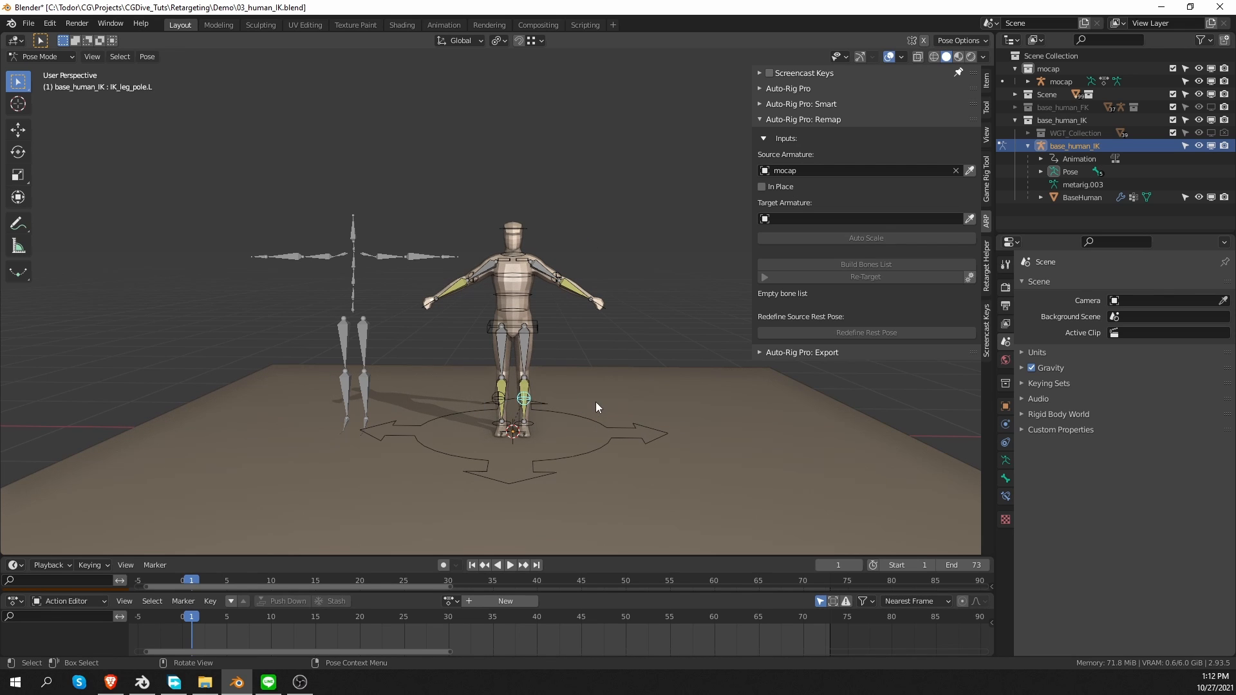
Step: Assign the walk_sneak action to the mocap armature and play it
key("Tab")
left_click(349, 327)
left_click(369, 323)
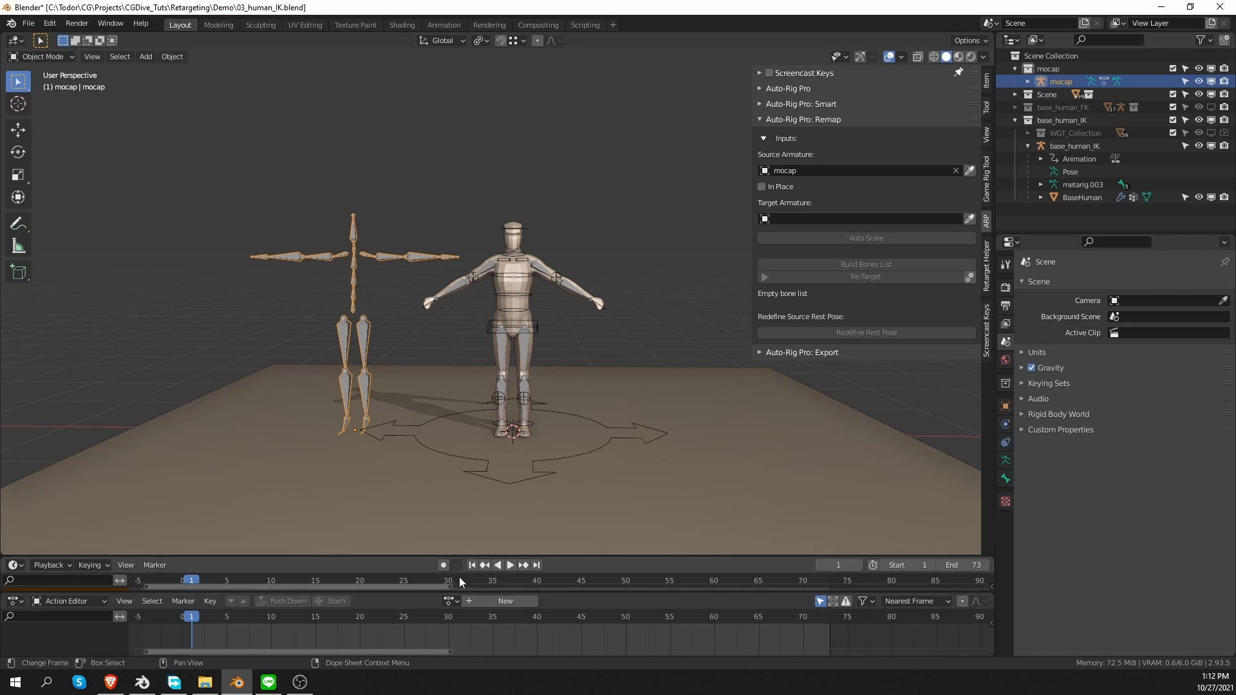
left_click(449, 601)
scroll(478, 533, "down", 10)
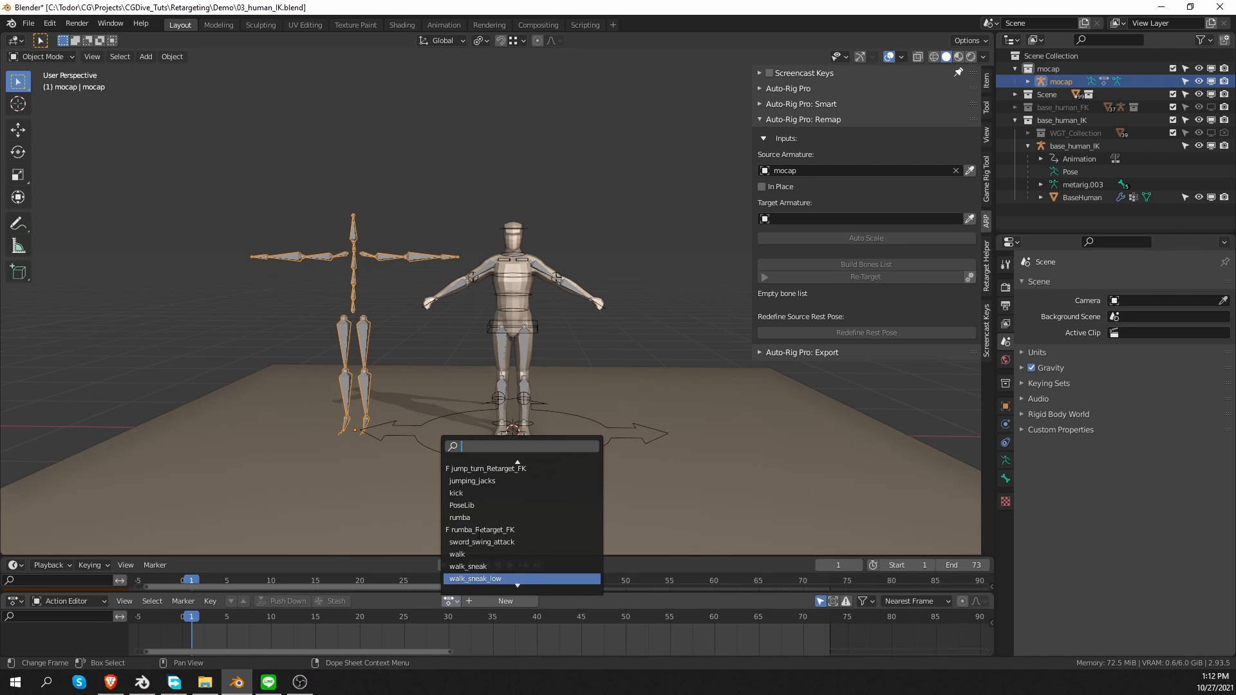
scroll(490, 566, "down", 1)
left_click(490, 566)
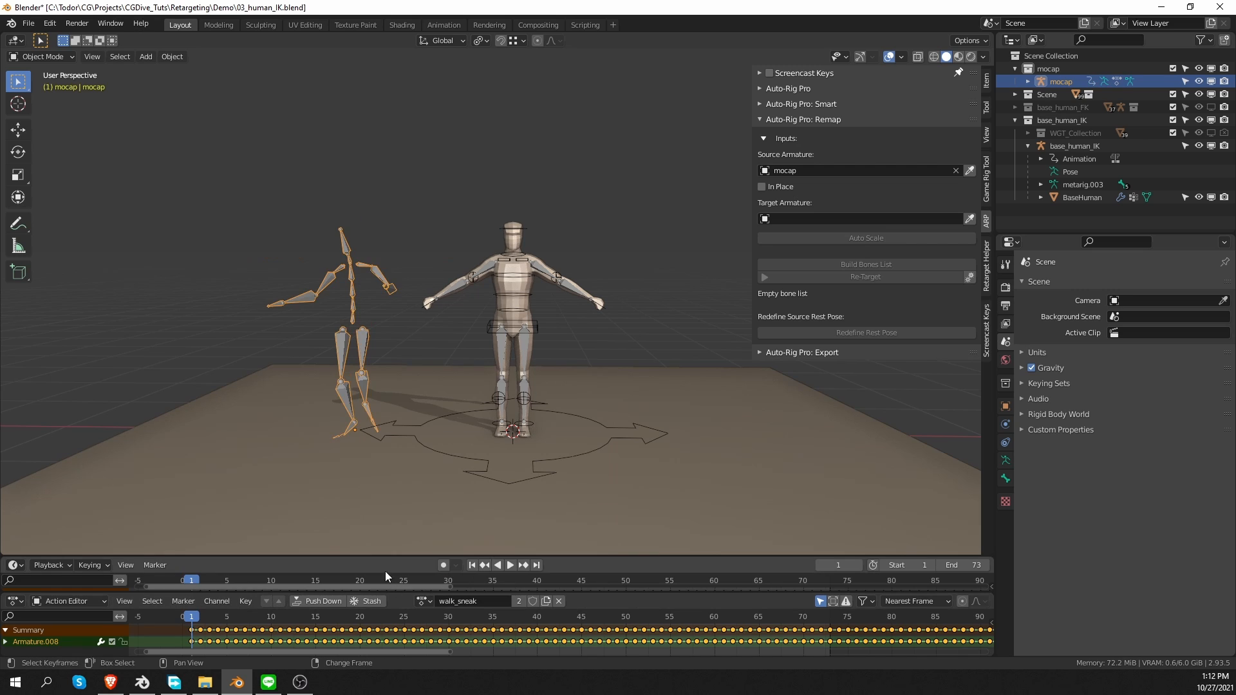
key("space")
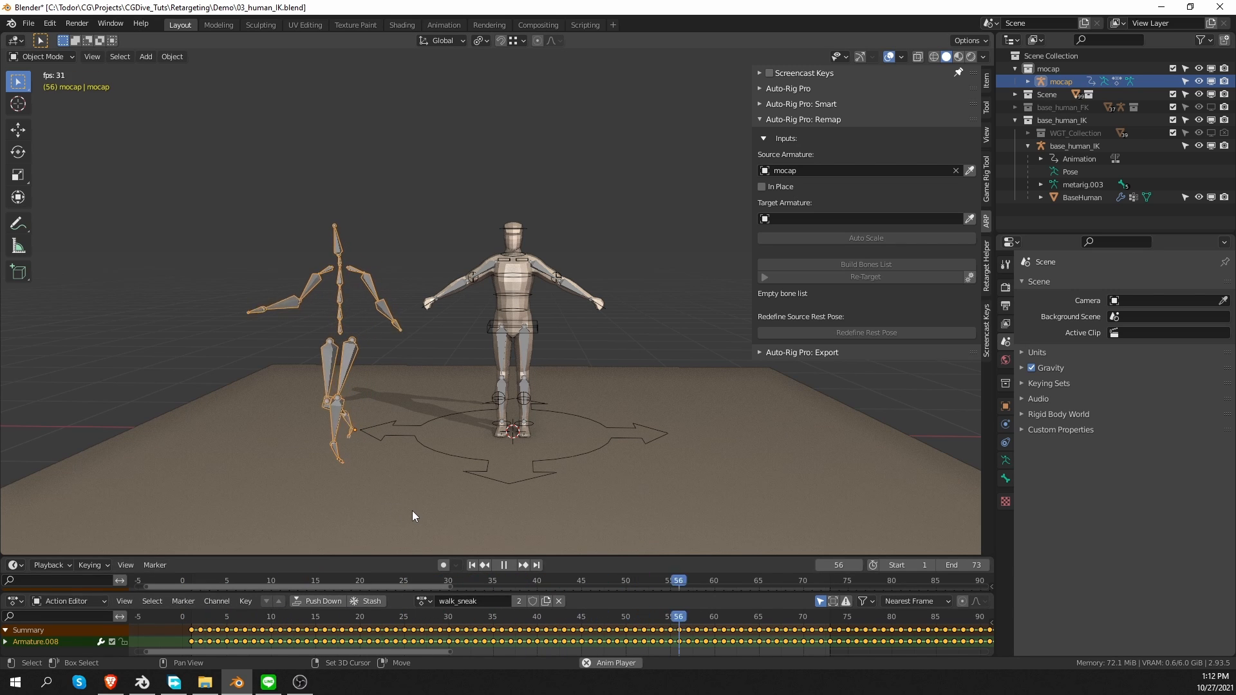
Step: Stop playback, return to frame 1, set base_human_IK as the Remap target armature and auto-scale the mocap to it
key("space")
left_click(191, 623)
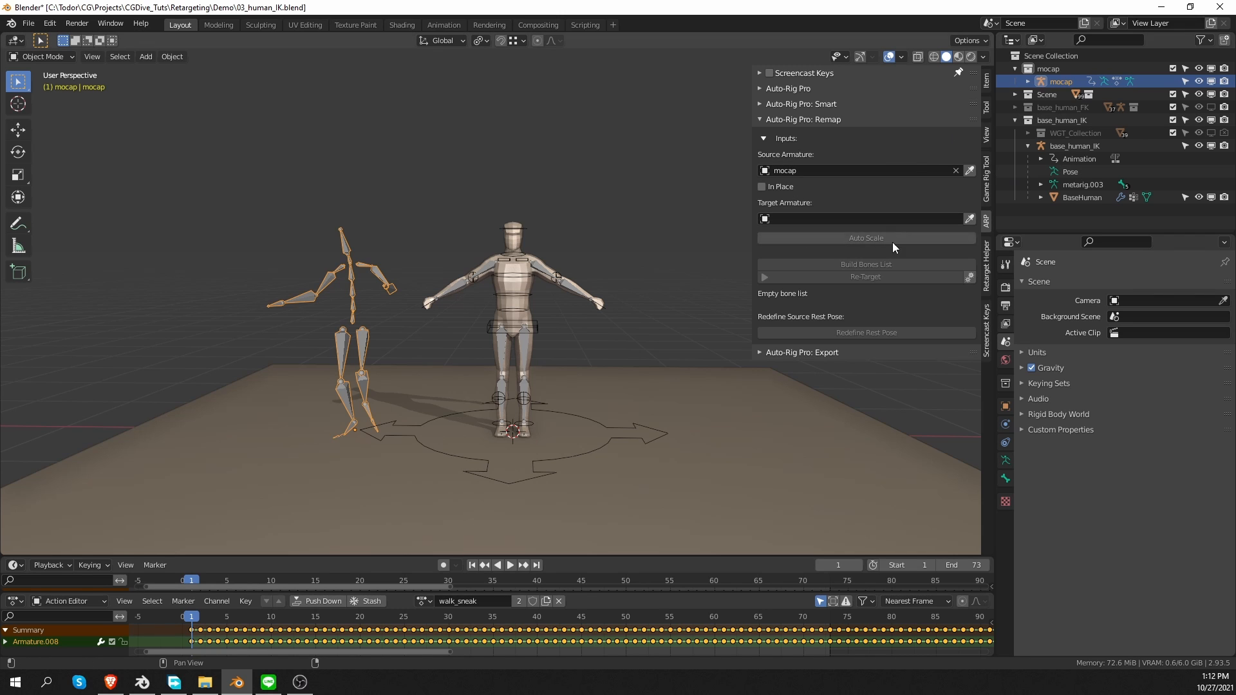
left_click(547, 277)
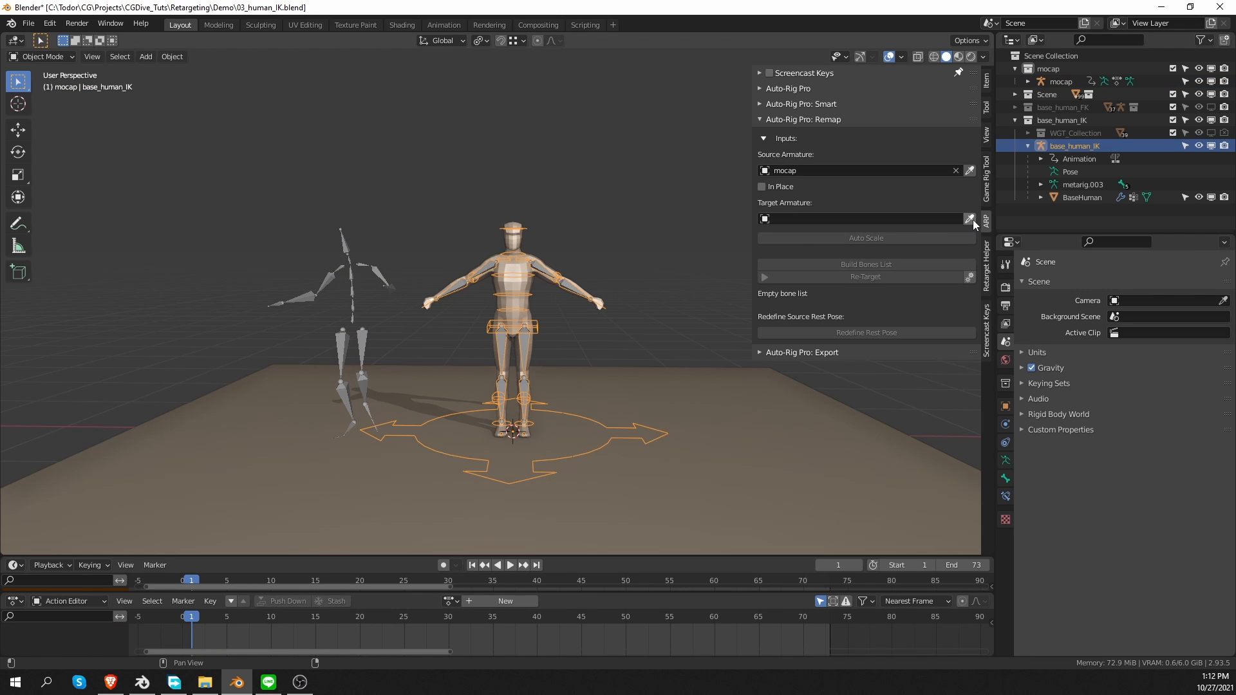
left_click(969, 219)
left_click(864, 239)
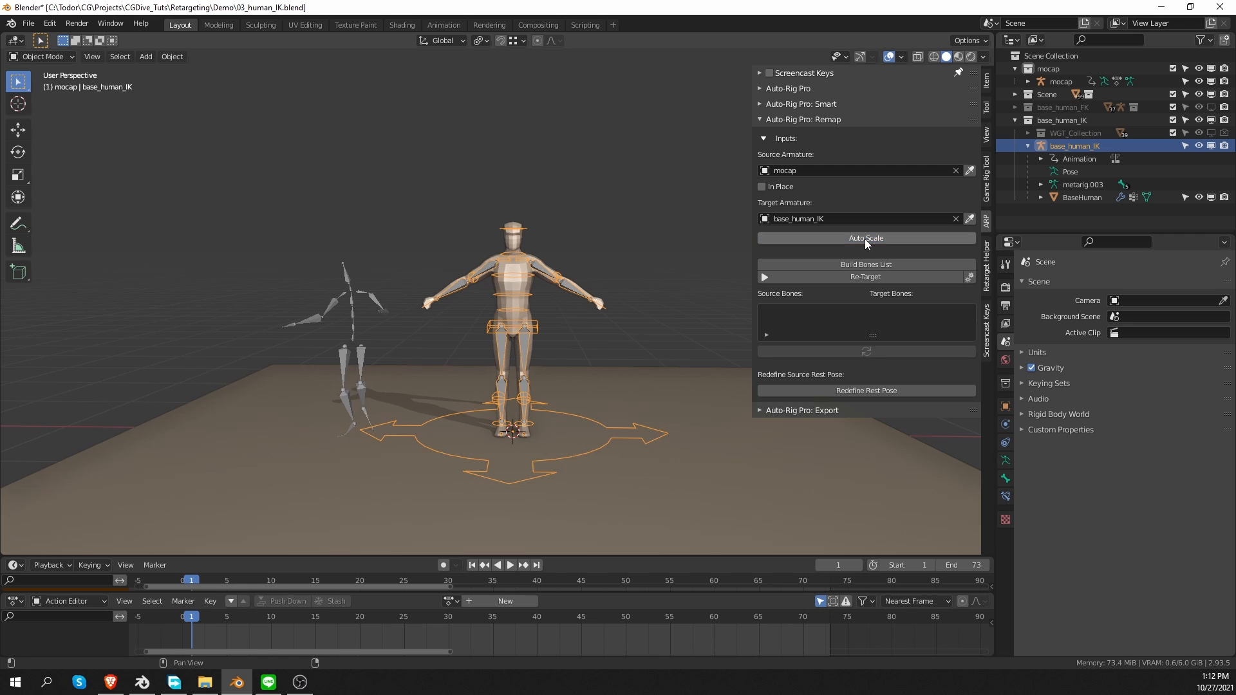
Step: Build the Remap bones list and enlarge it to show more source bones
left_click(863, 264)
left_click_drag(873, 374, 869, 490)
scroll(433, 458, "up", 1)
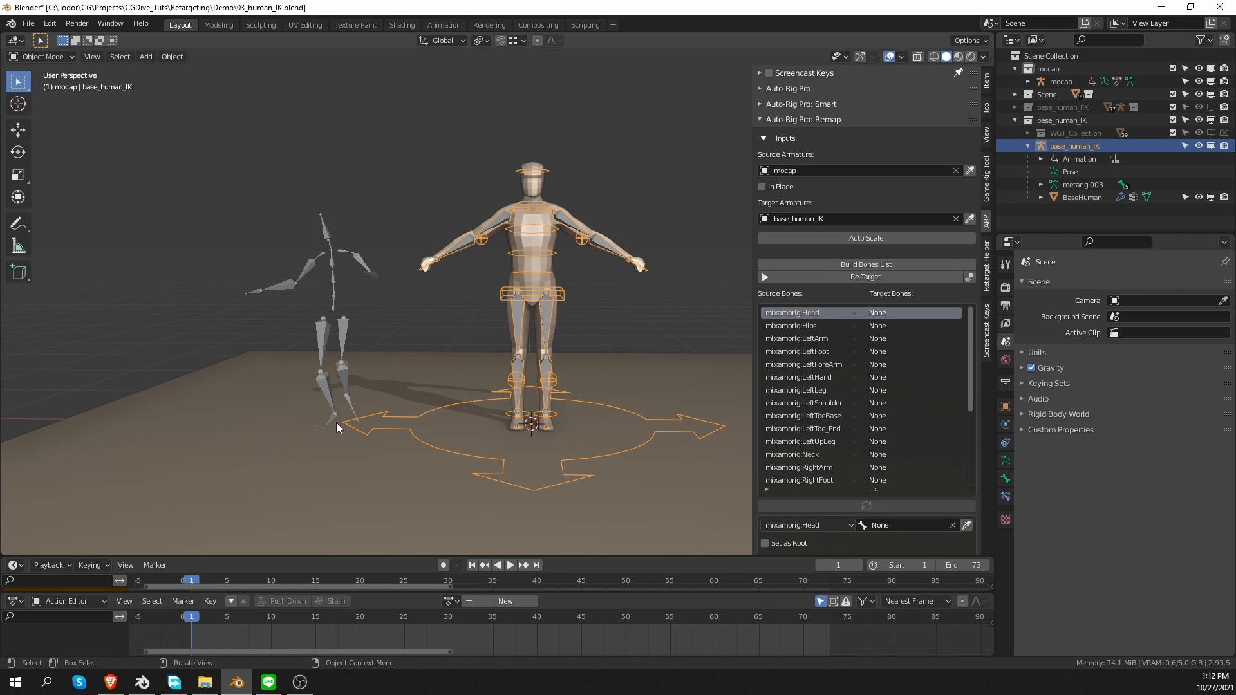
Step: Reveal any hidden bones of the mocap armature and return to Object Mode
left_click(354, 304)
key("Tab")
key("alt+h")
key("Tab")
left_click(430, 403)
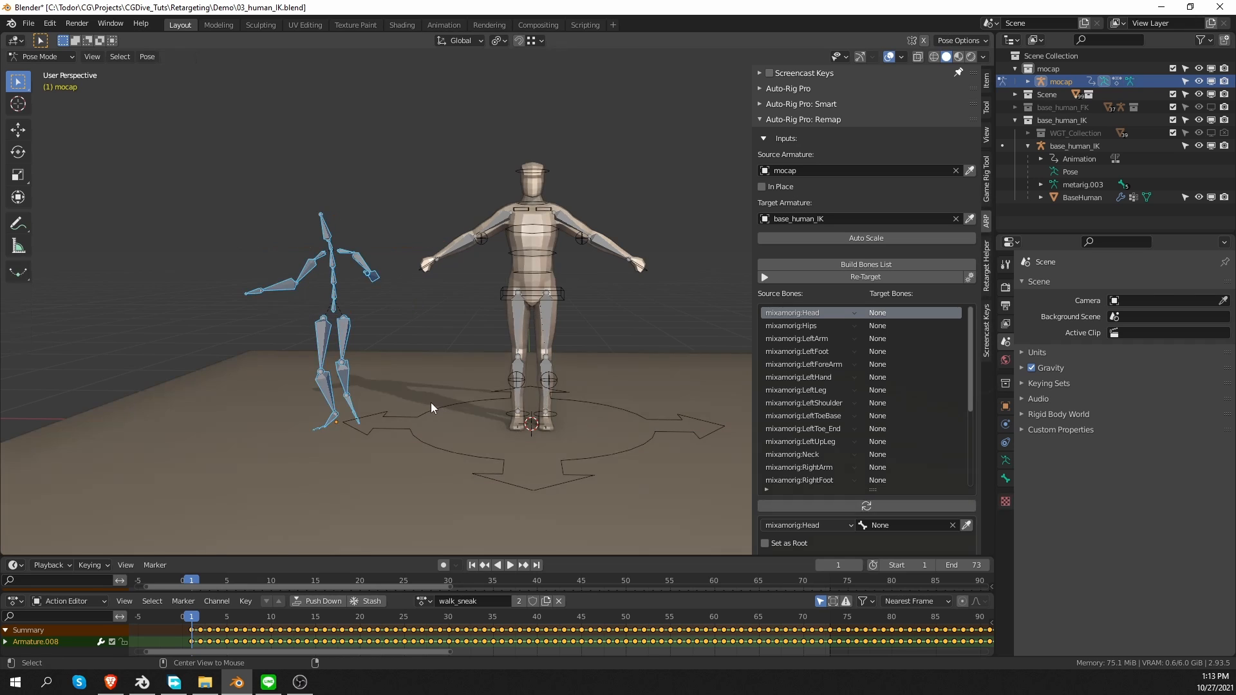
key("Tab")
left_click(232, 434)
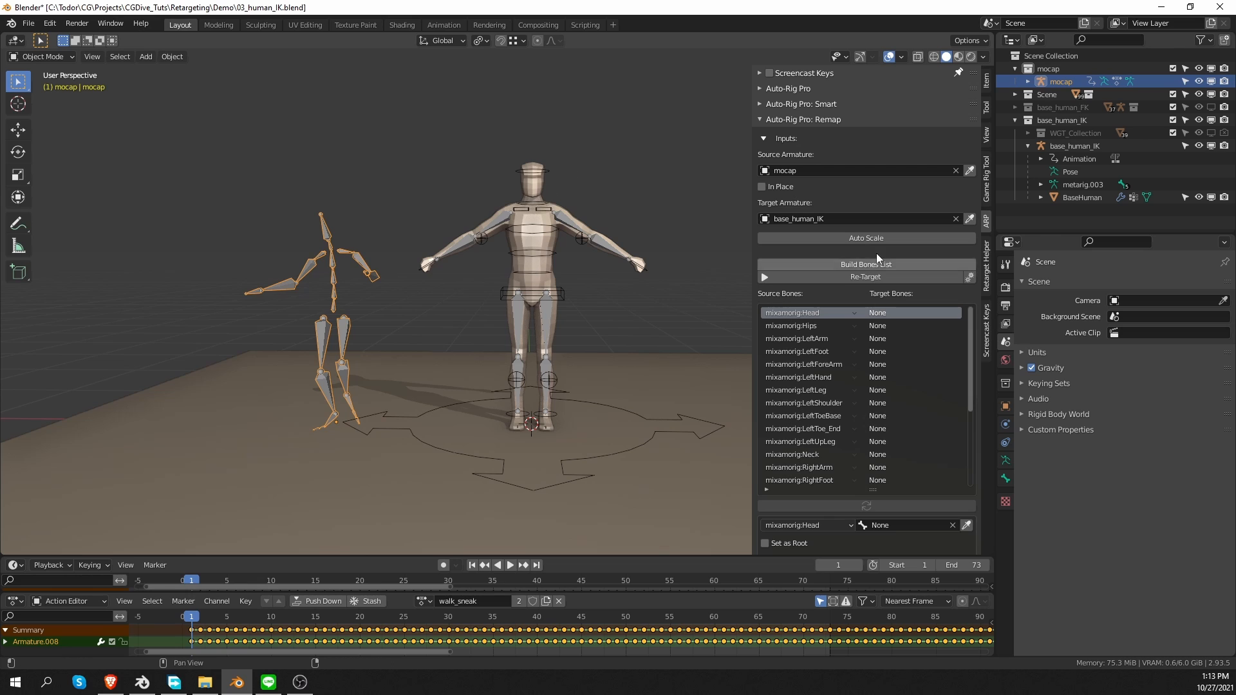
Step: Map mixamorig:Head to the target bone head in the bones list
left_click(908, 526)
type("head")
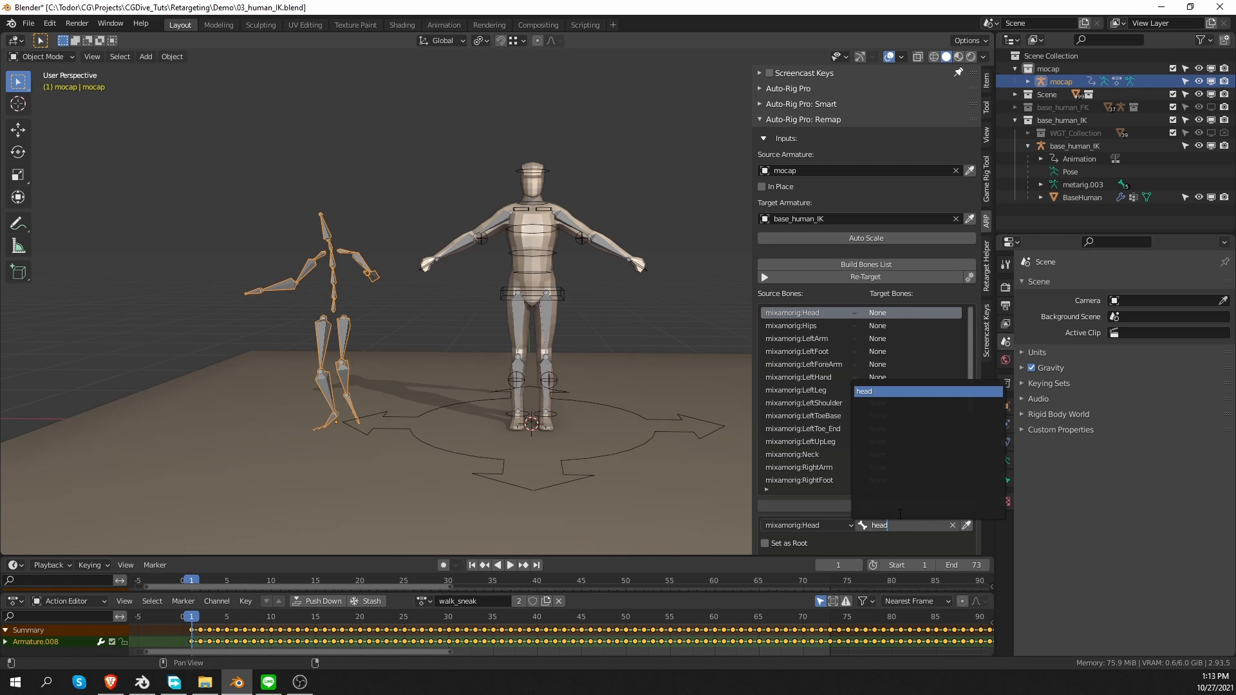
key("Return")
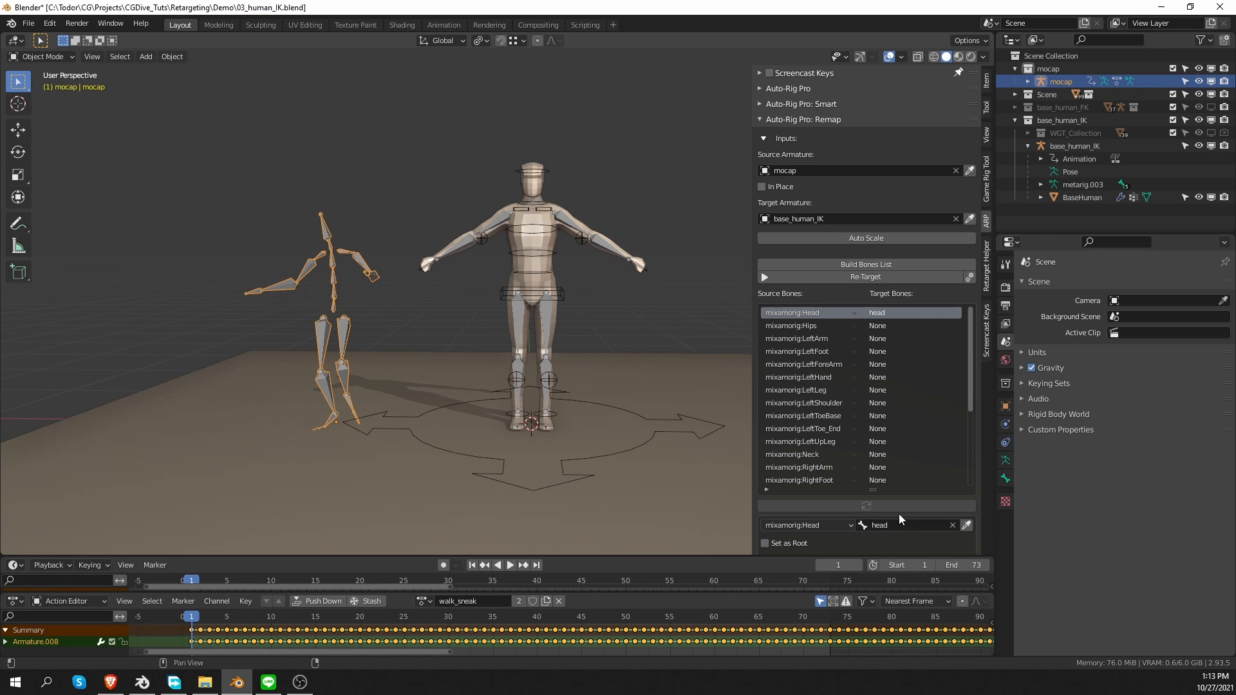
Step: Test-move hips_CTRL and cancel, map mixamorig:Hips to it and set it as root
left_click(892, 327)
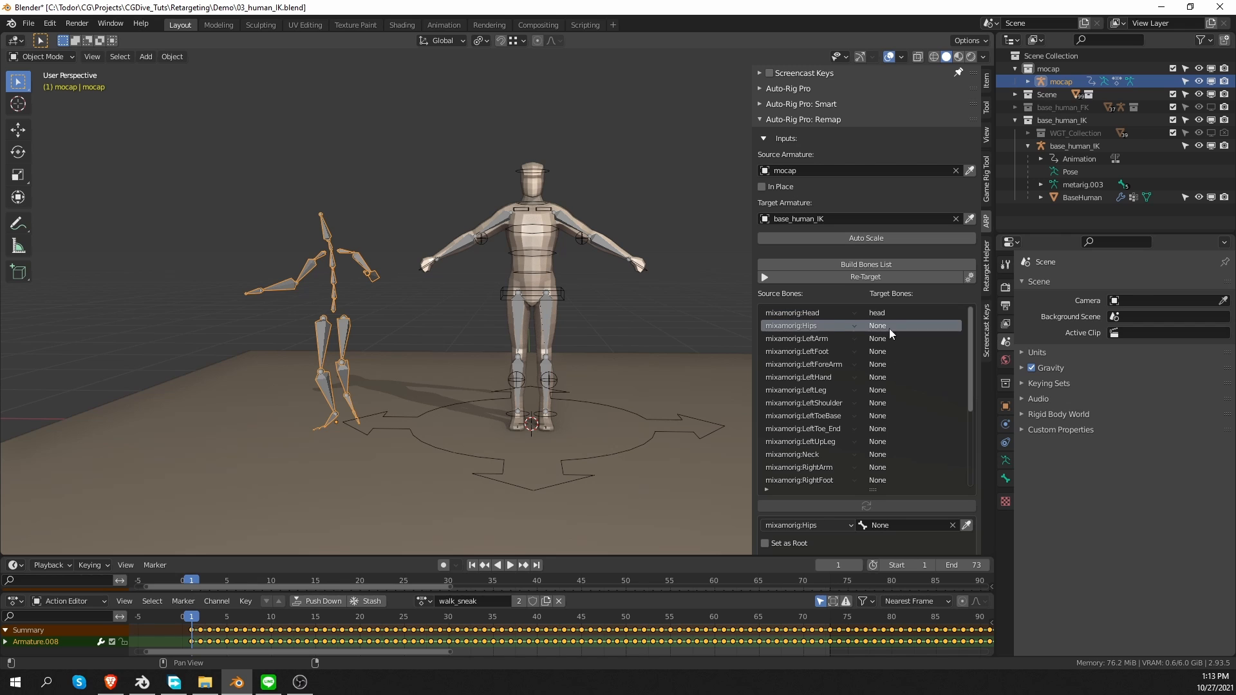
left_click(566, 287)
key("ctrl+Tab")
key("g")
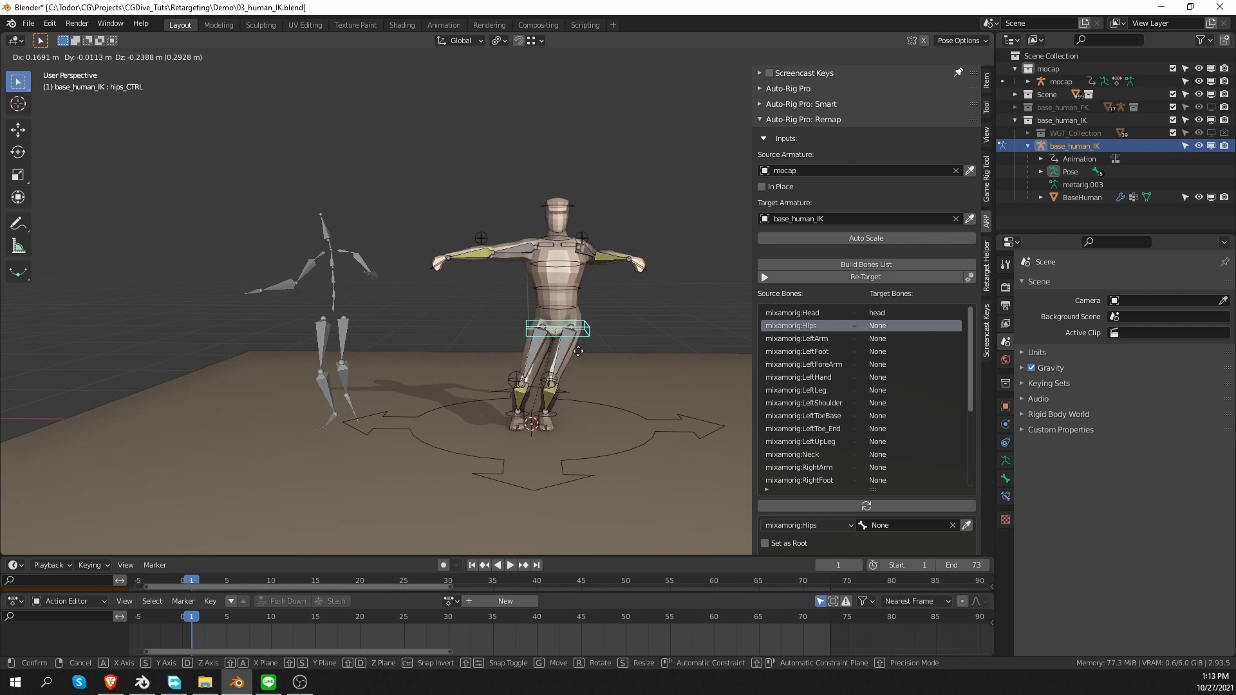
key("Escape")
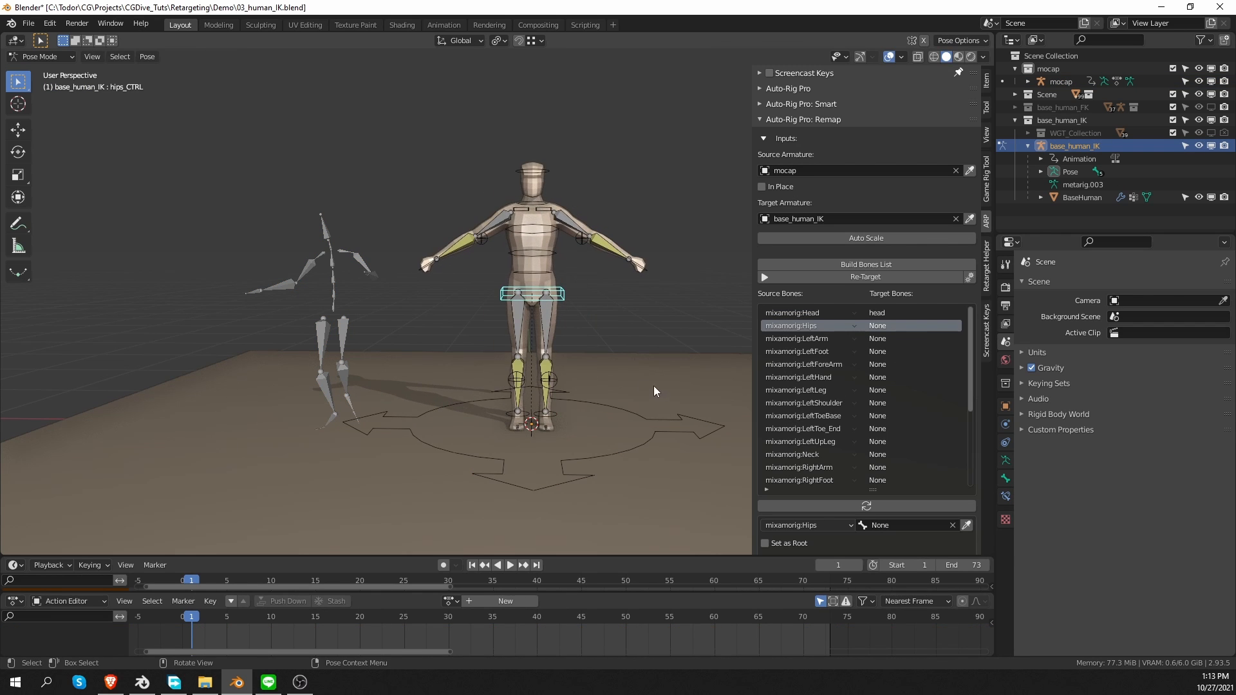
left_click(966, 526)
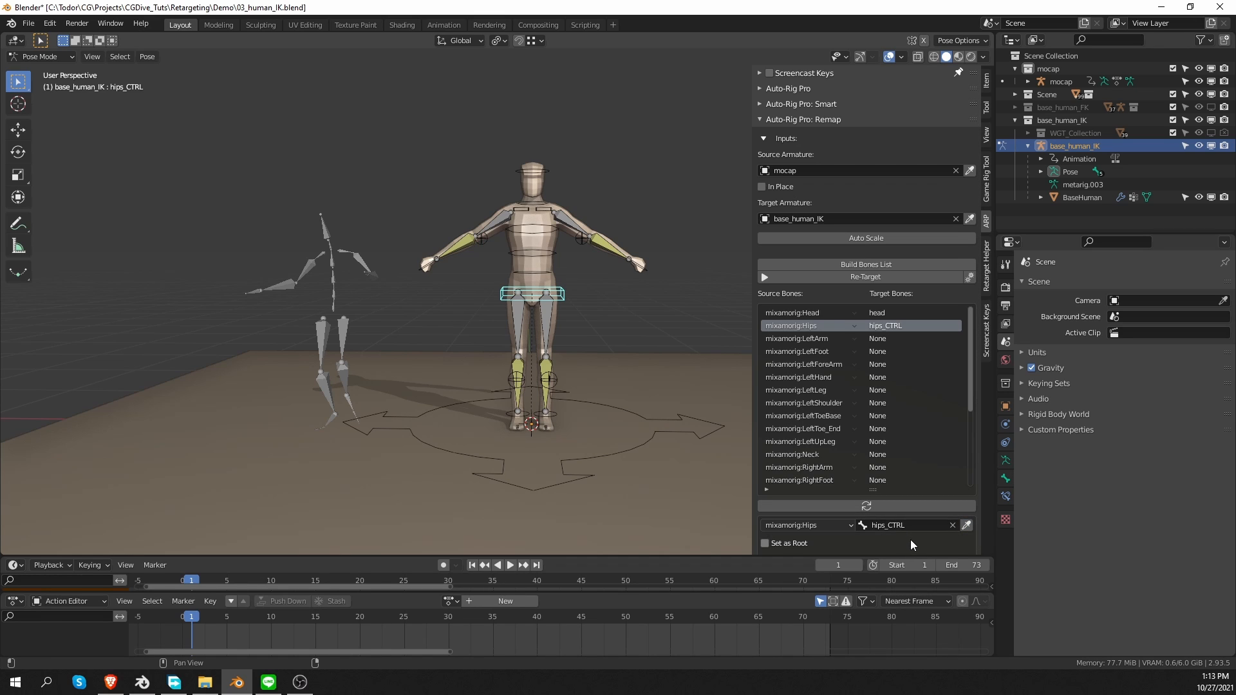
scroll(910, 545, "down", 1)
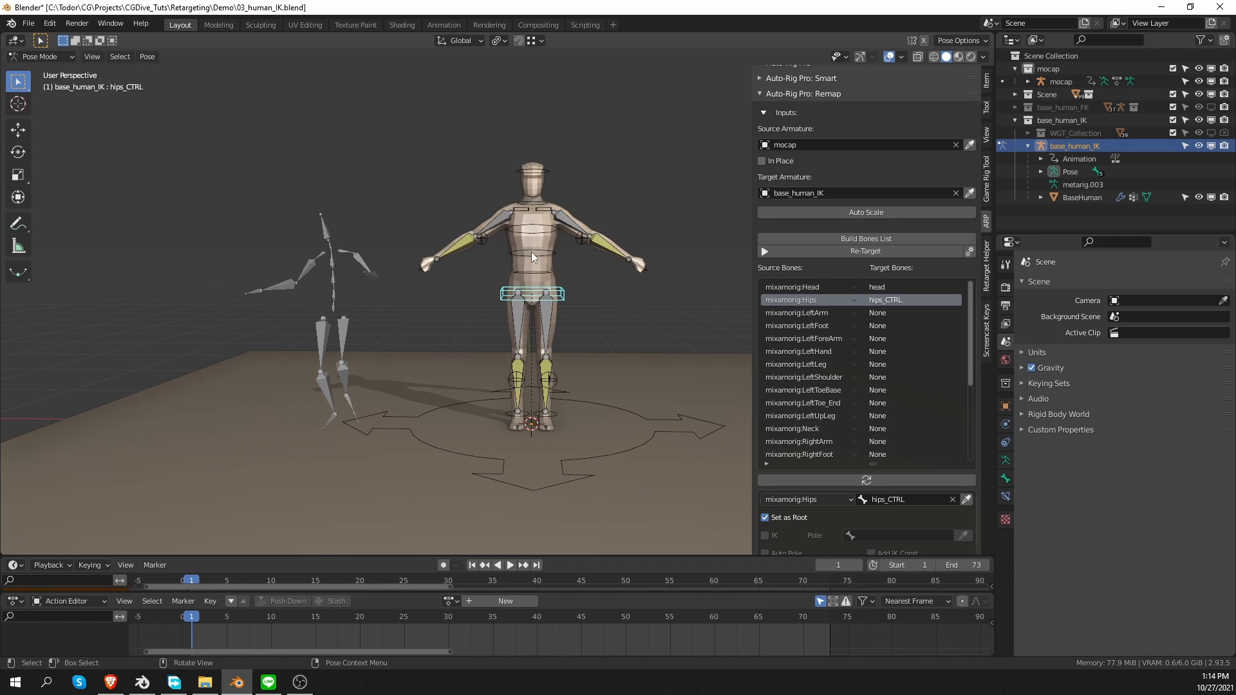
Step: Map mixamorig:Neck to the target bone neck
left_click(541, 203)
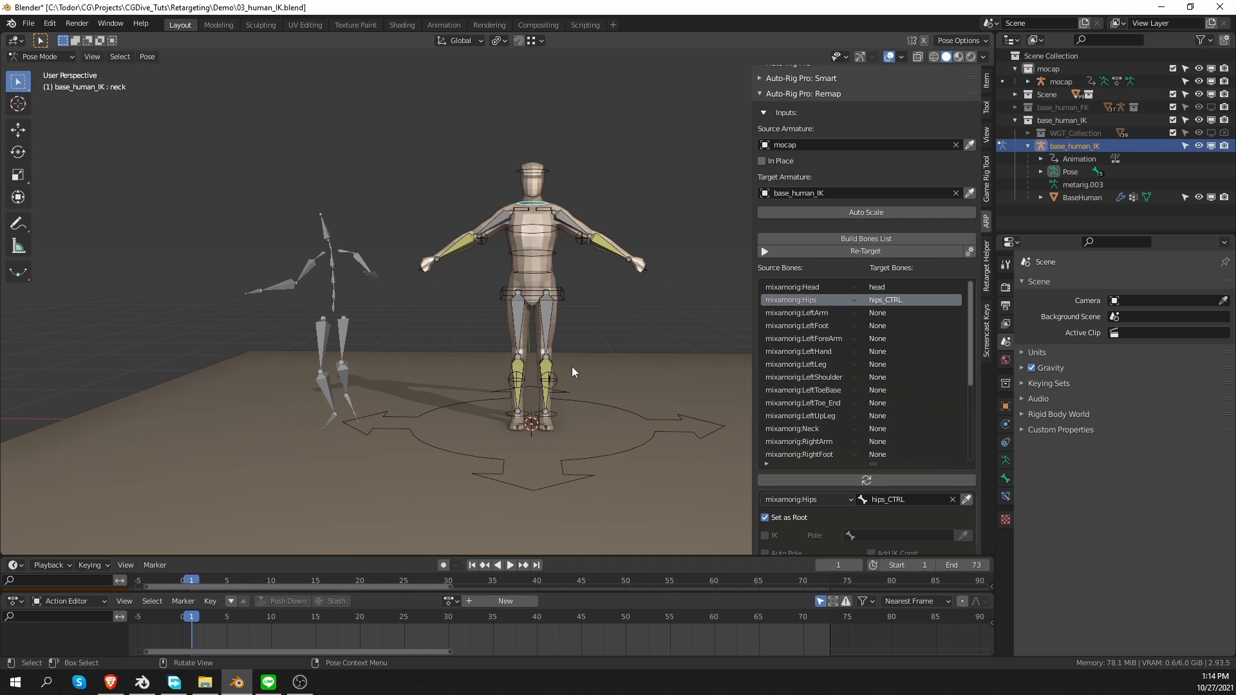
left_click(893, 427)
left_click(901, 499)
type("neck")
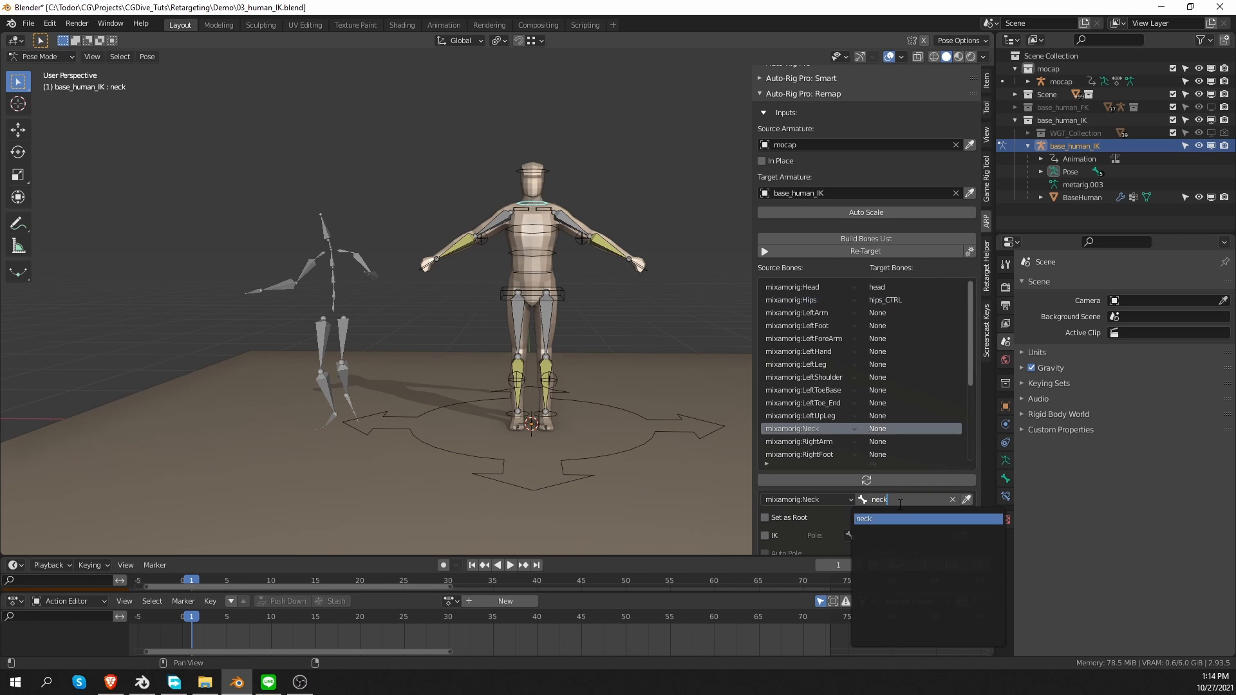
key("Return")
Step: Map mixamorig:Spine, Spine1 and Spine2 to spine.001, spine.002 and spine.003
scroll(899, 410, "down", 10)
left_click(810, 426)
left_click(891, 500)
type("spi")
left_click(882, 517)
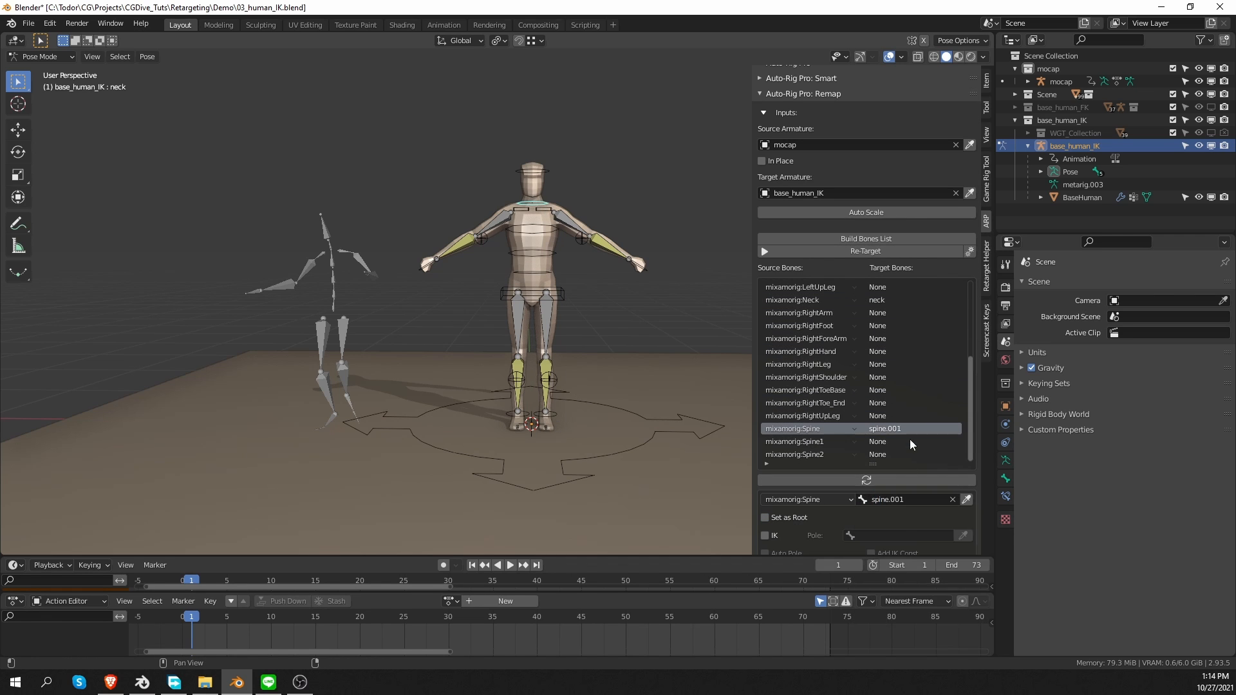
left_click(910, 442)
left_click(900, 500)
type("spine")
left_click(891, 531)
left_click(904, 457)
left_click(901, 500)
type("spine")
left_click(892, 543)
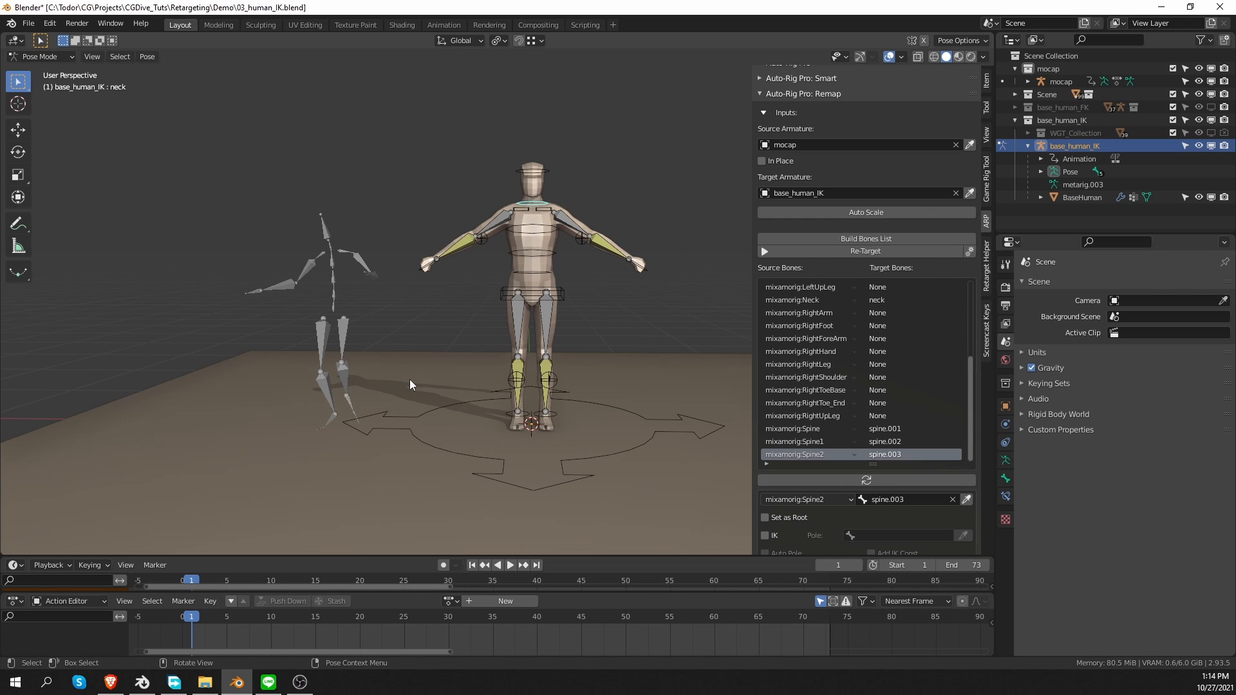
Step: Put both the base_human_IK and mocap armatures into Pose Mode together
key("ctrl+Tab")
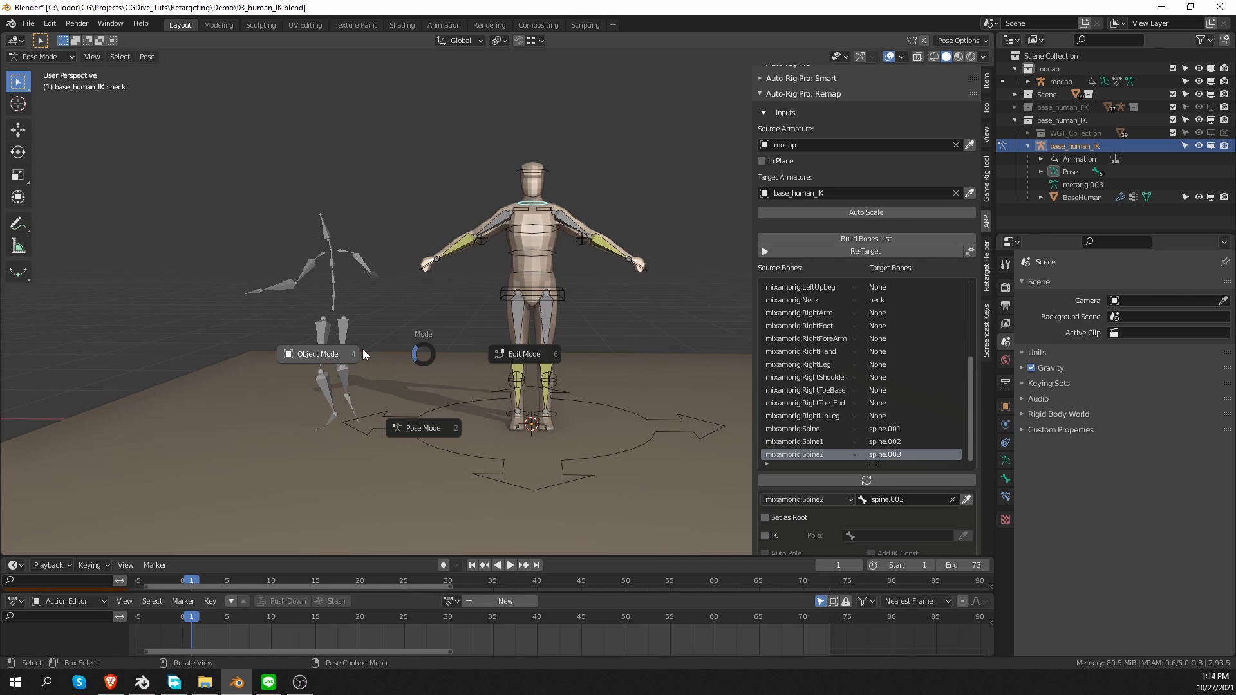
left_click(300, 372)
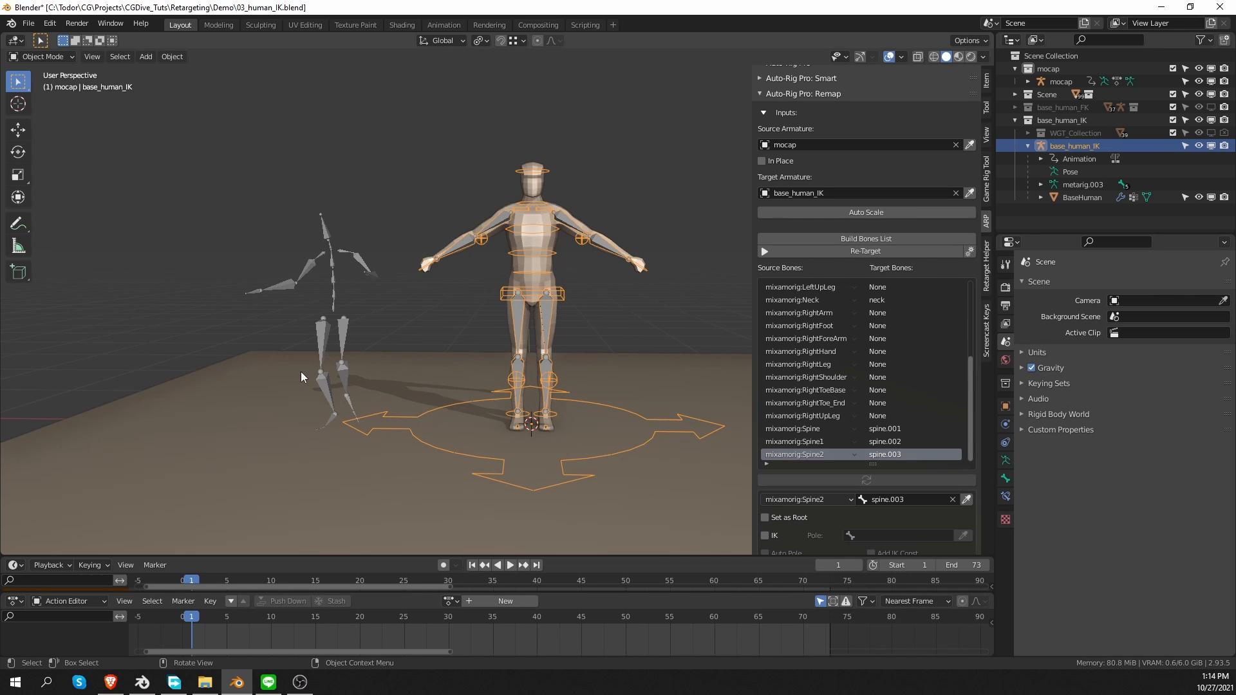
left_click(323, 234, "shift")
key("ctrl+Tab")
left_click(376, 326)
Step: Map mixamorig:LeftHand to IK_hand.L with IK enabled and IK_arm_pole.L as its pole
middle_click_drag(376, 326, 362, 285)
left_click(365, 279)
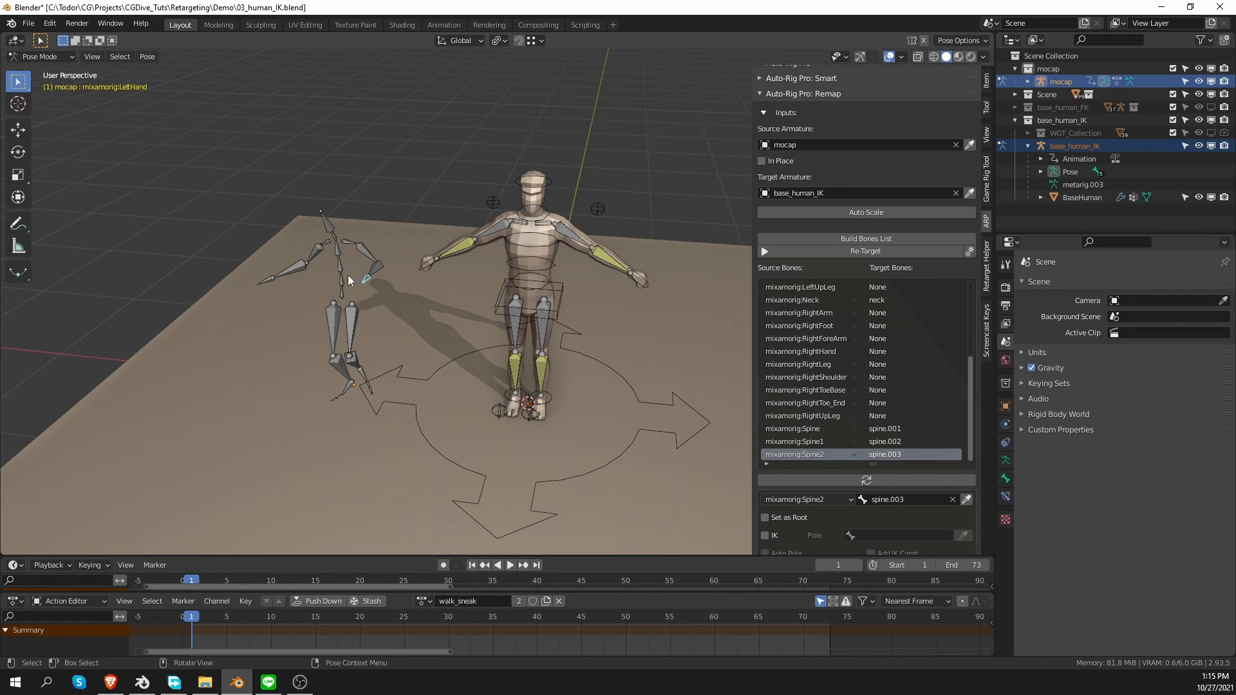
left_click(863, 481)
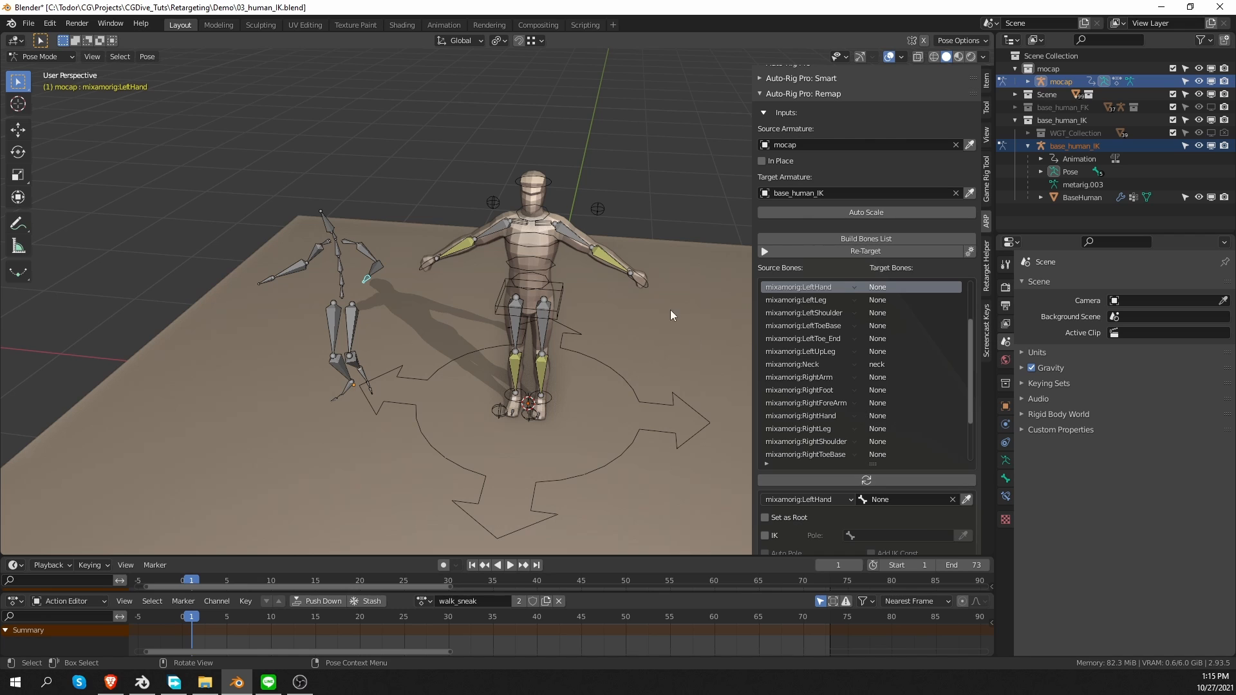
left_click(649, 292)
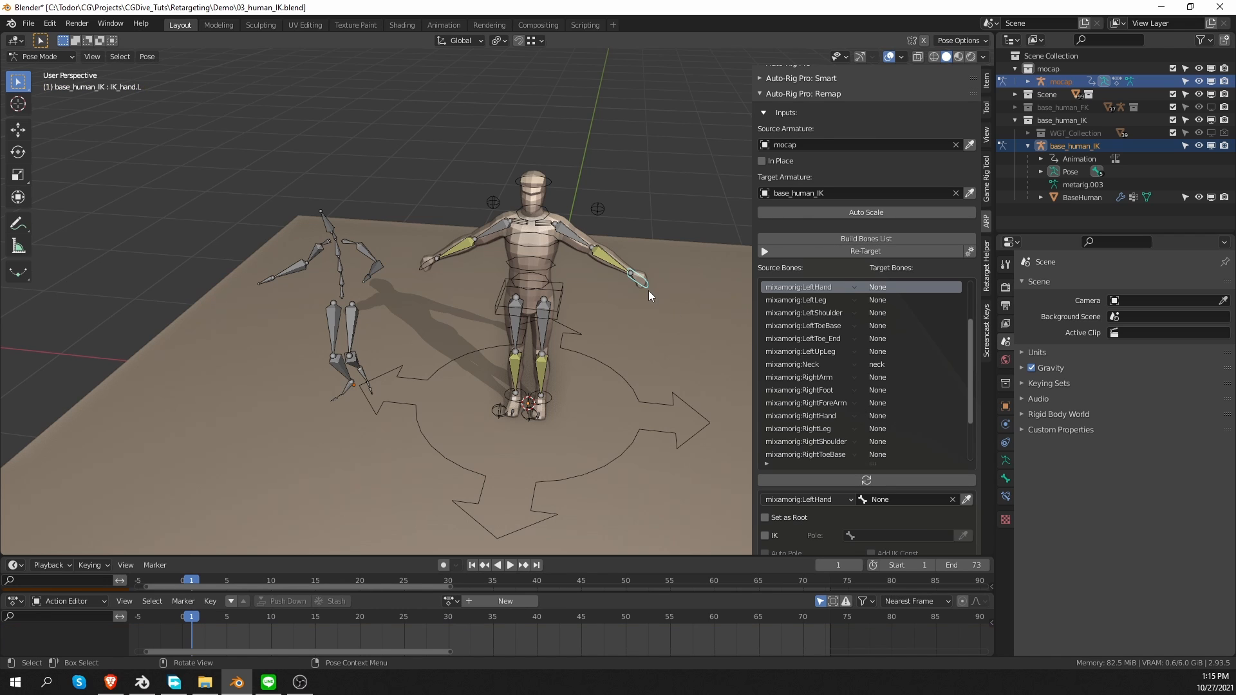
left_click(966, 500)
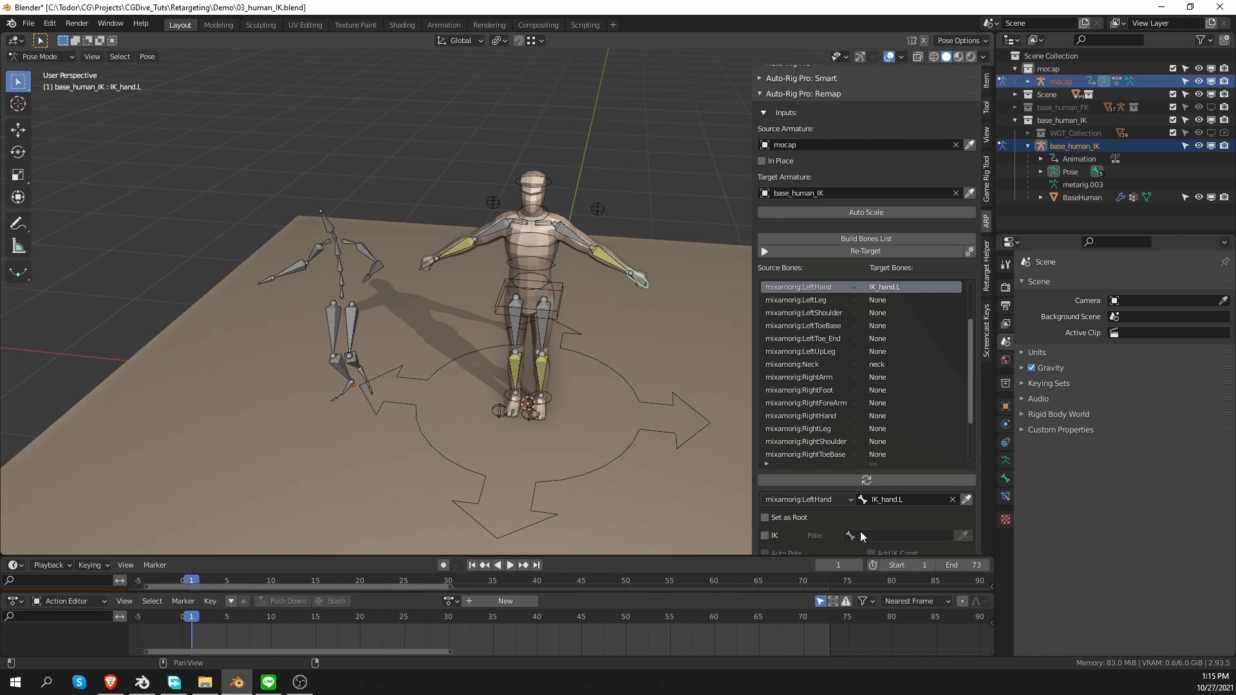
left_click(766, 535)
left_click(597, 209)
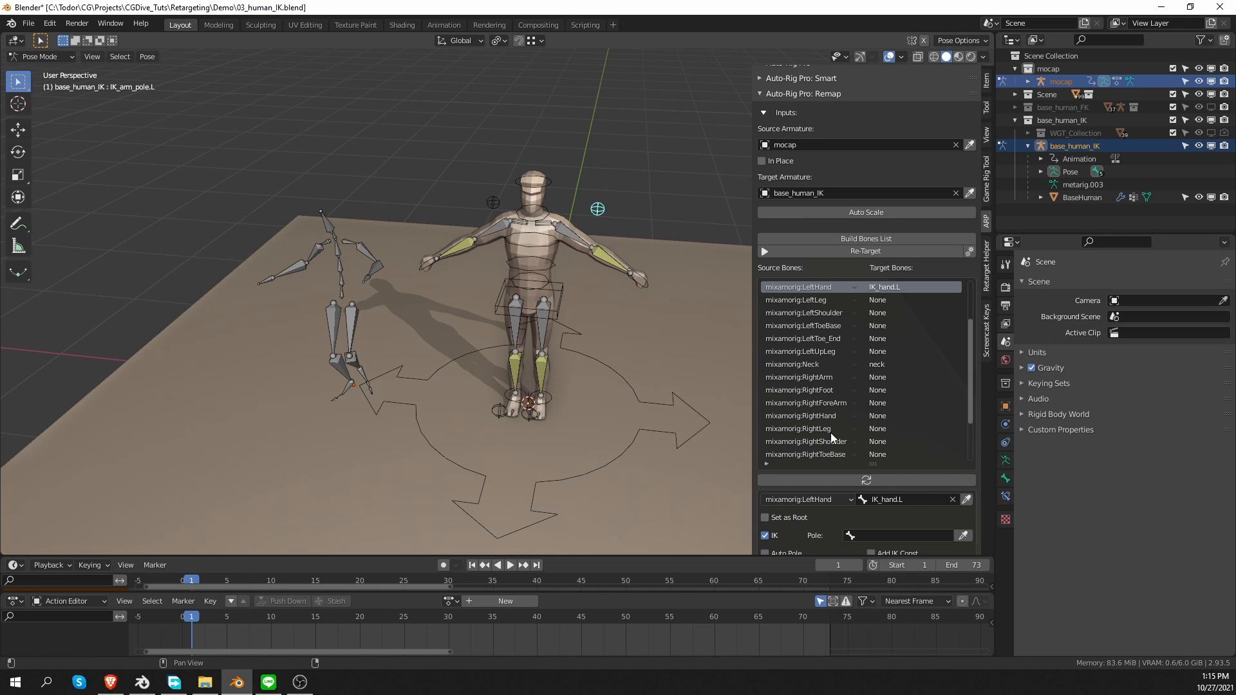
left_click(964, 537)
Step: Map mixamorig:RightHand to IK_hand.R with IK enabled and IK_arm_pole.R as its pole
left_click(265, 282)
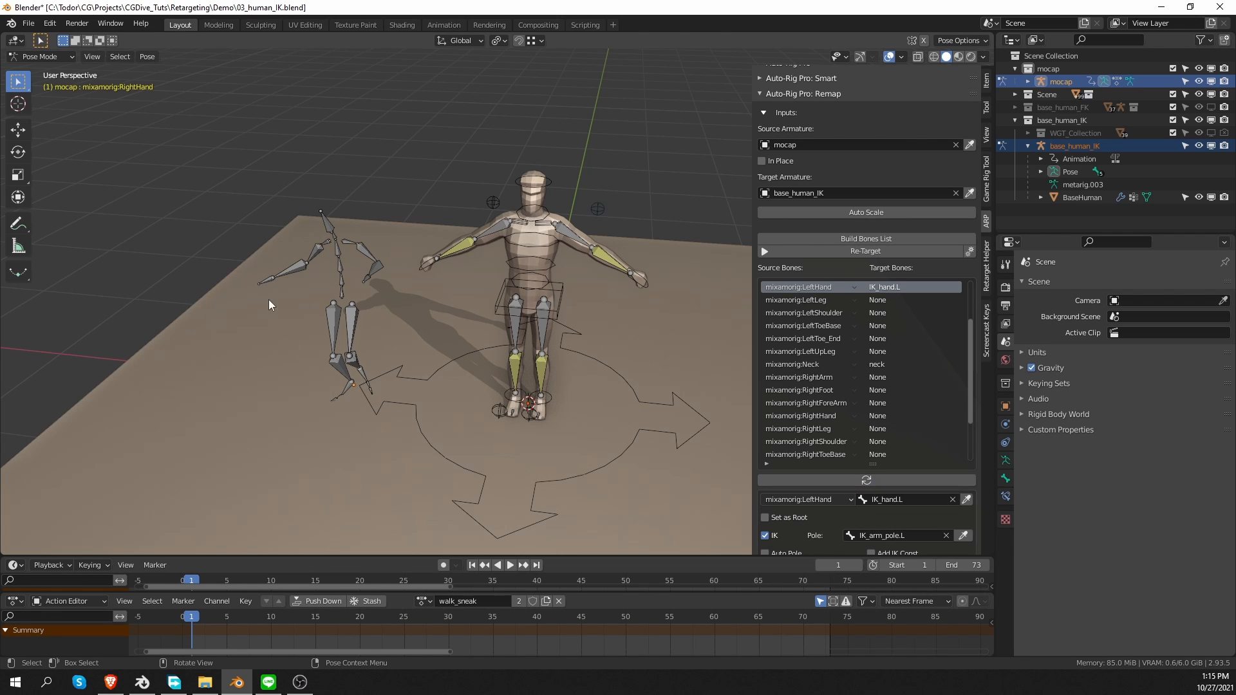
left_click(902, 482)
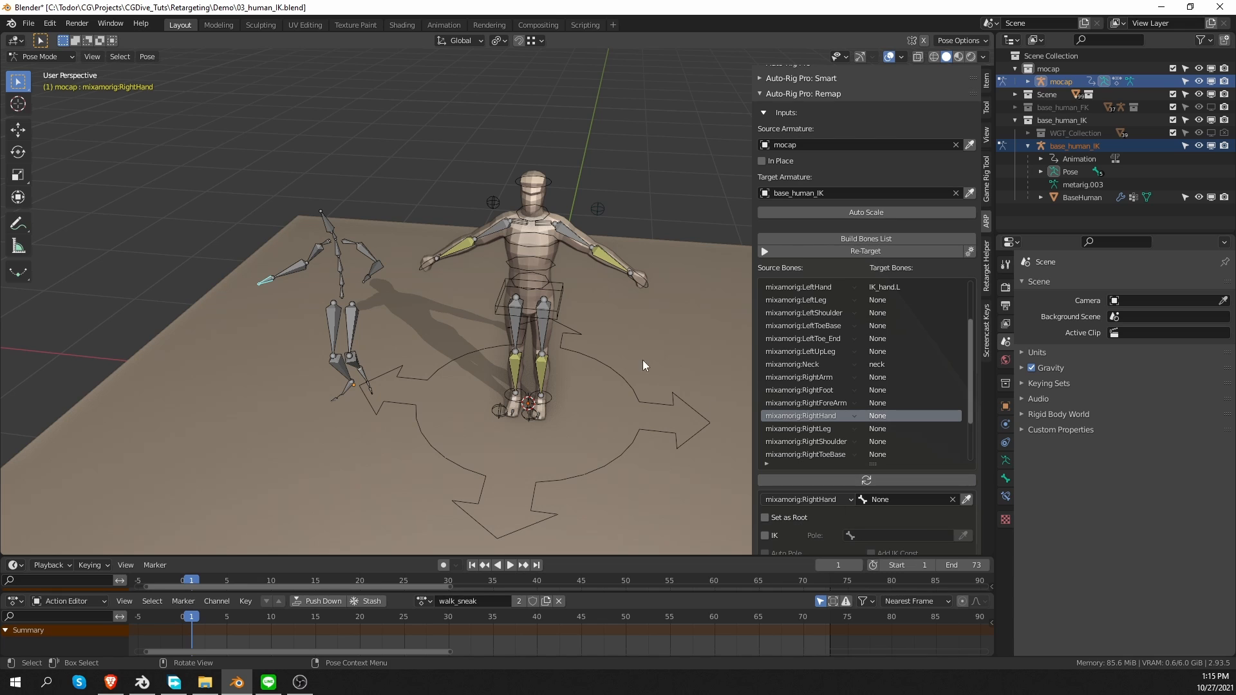
left_click(427, 262)
left_click(966, 499)
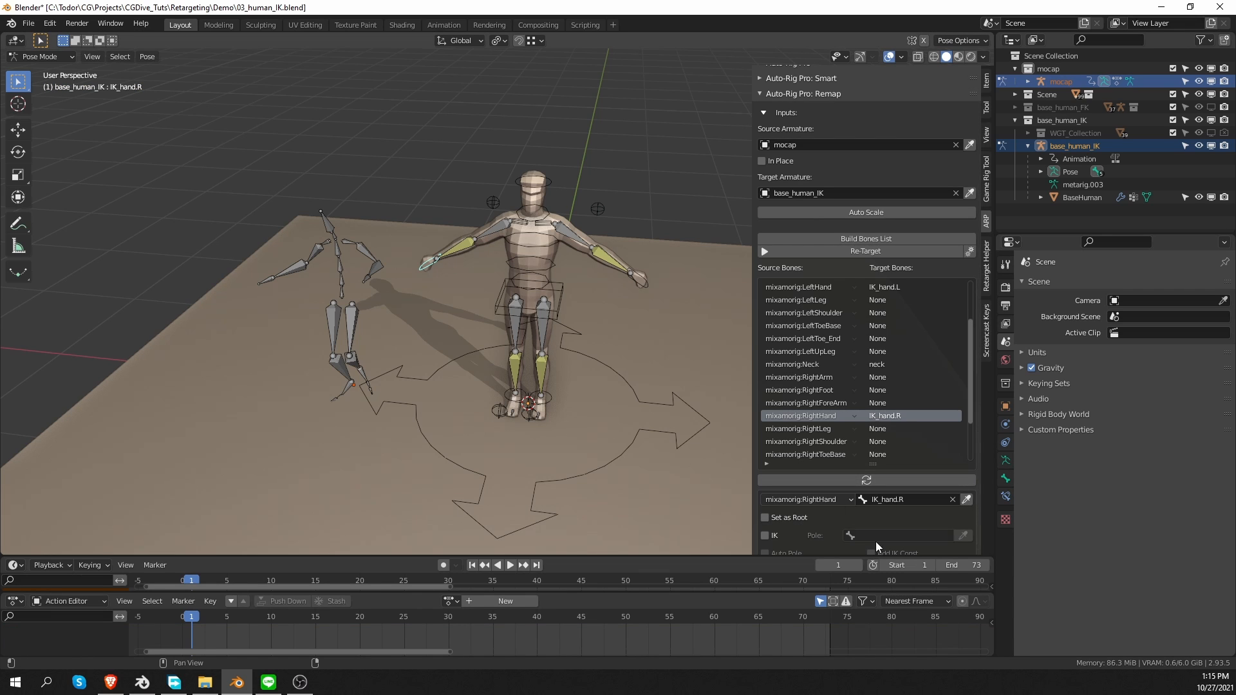
left_click(758, 533)
left_click(765, 535)
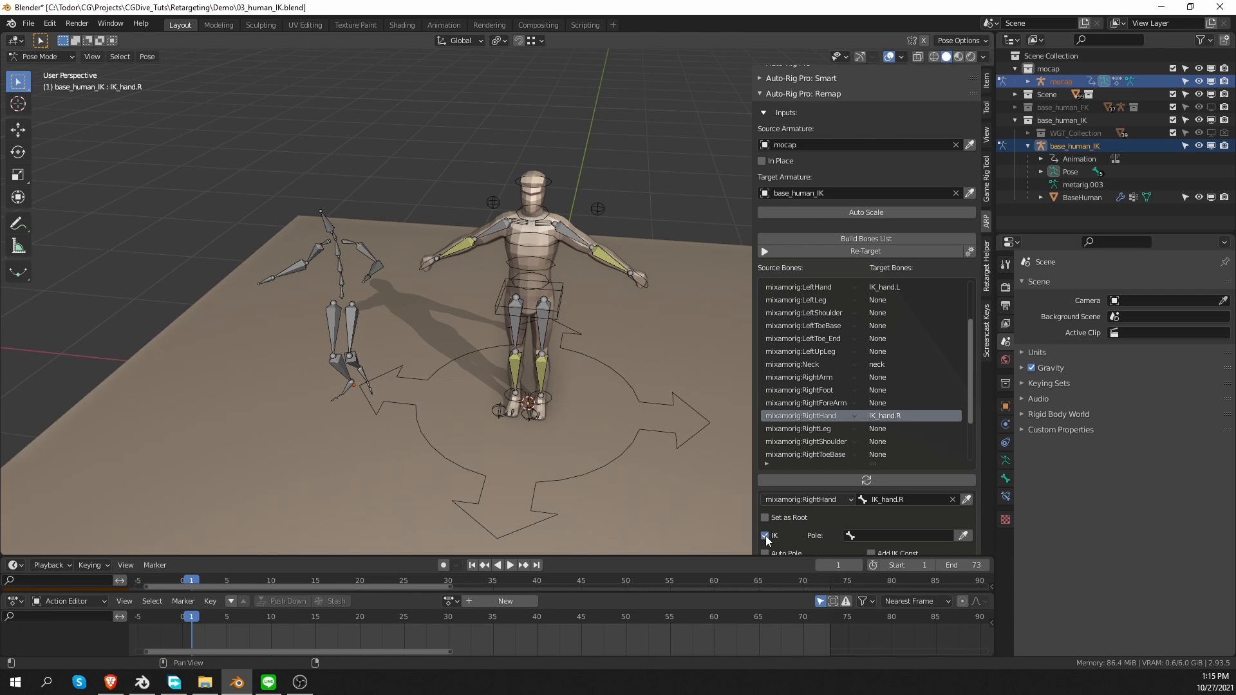
left_click(492, 202)
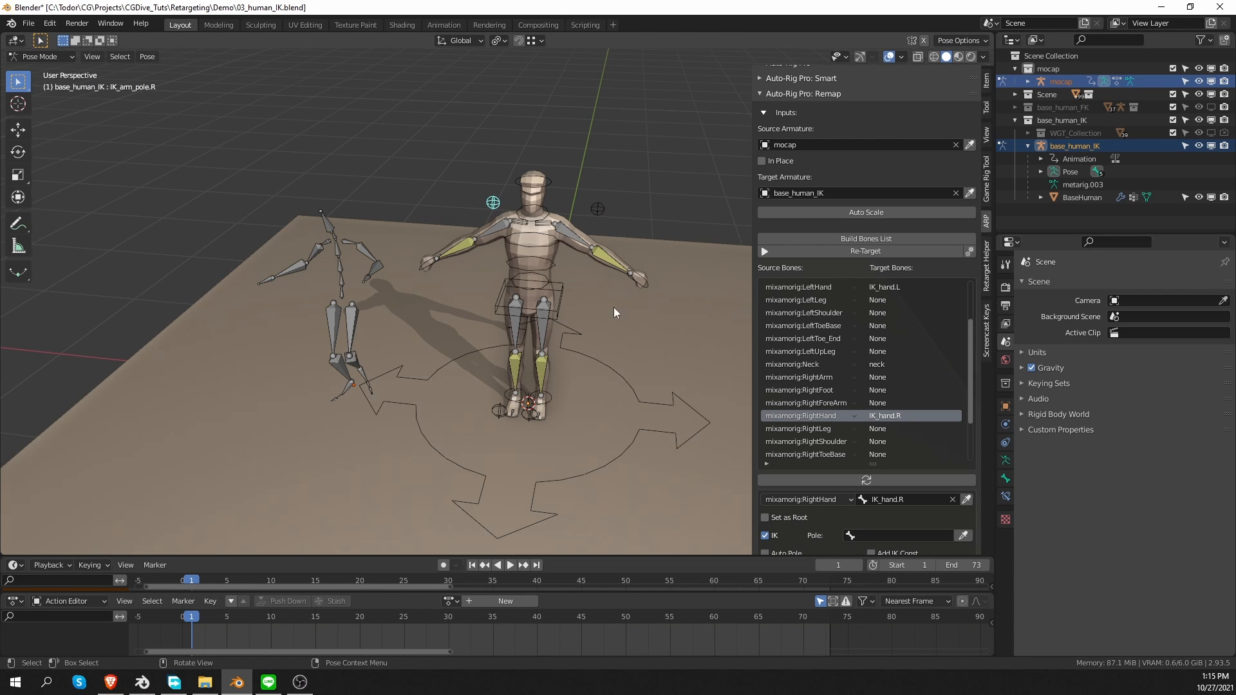
left_click(964, 535)
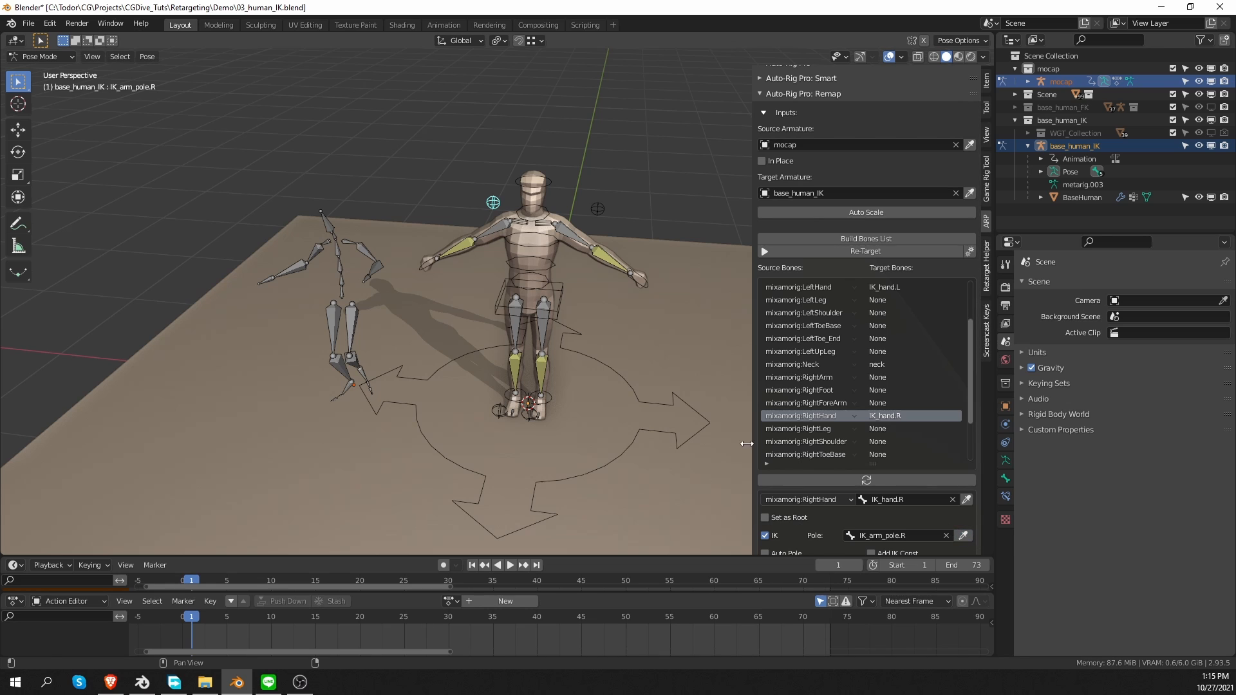
Step: Map mixamorig:LeftFoot to IK_foot.L with IK enabled and IK_leg_pole.L as its pole
left_click(369, 384)
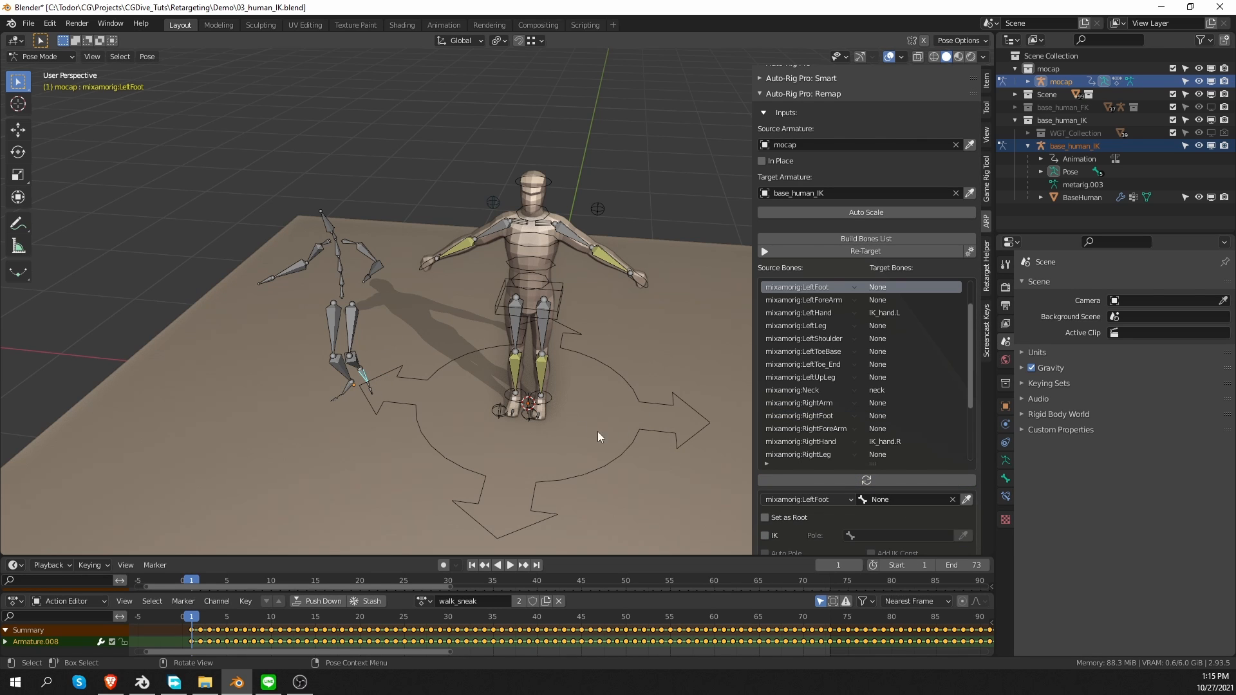
left_click(564, 401)
key("g")
right_click(599, 396)
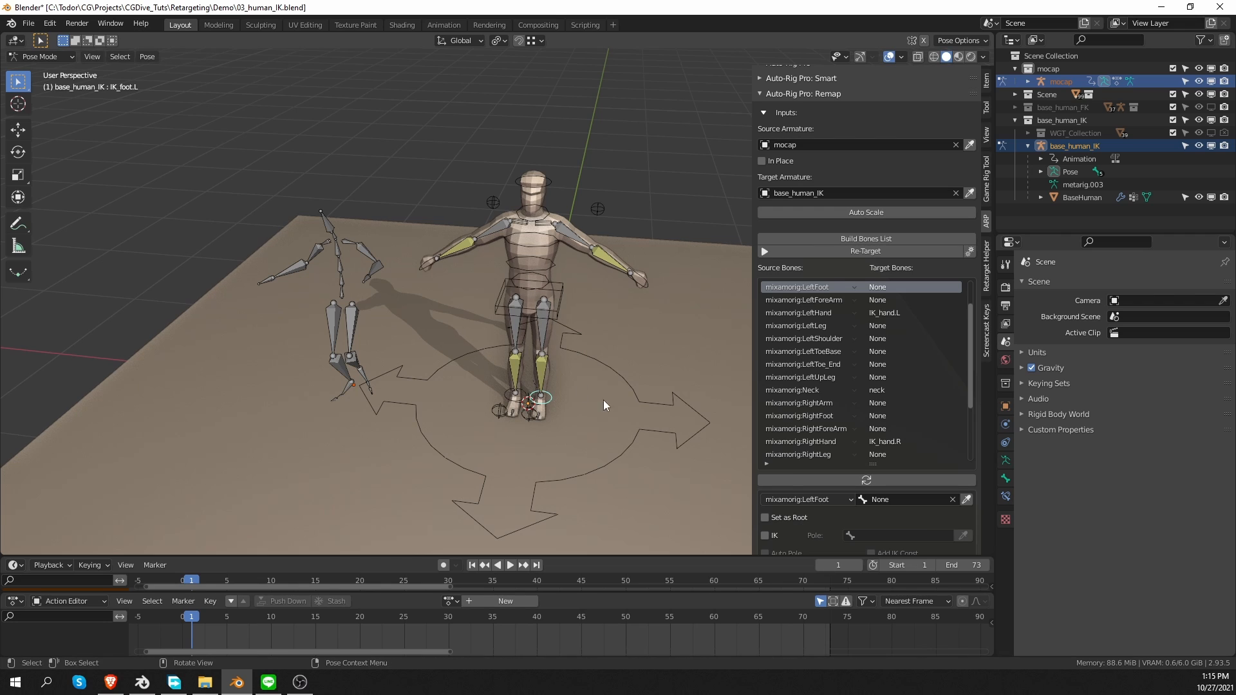
left_click(966, 500)
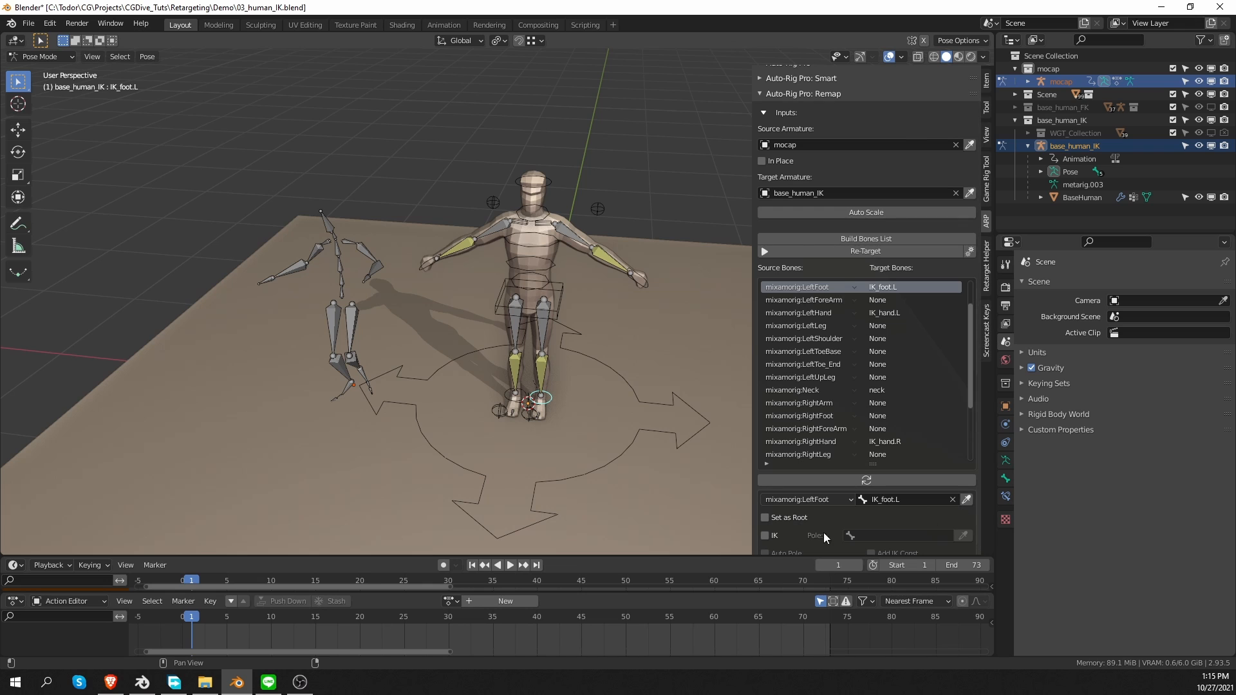
left_click(764, 538)
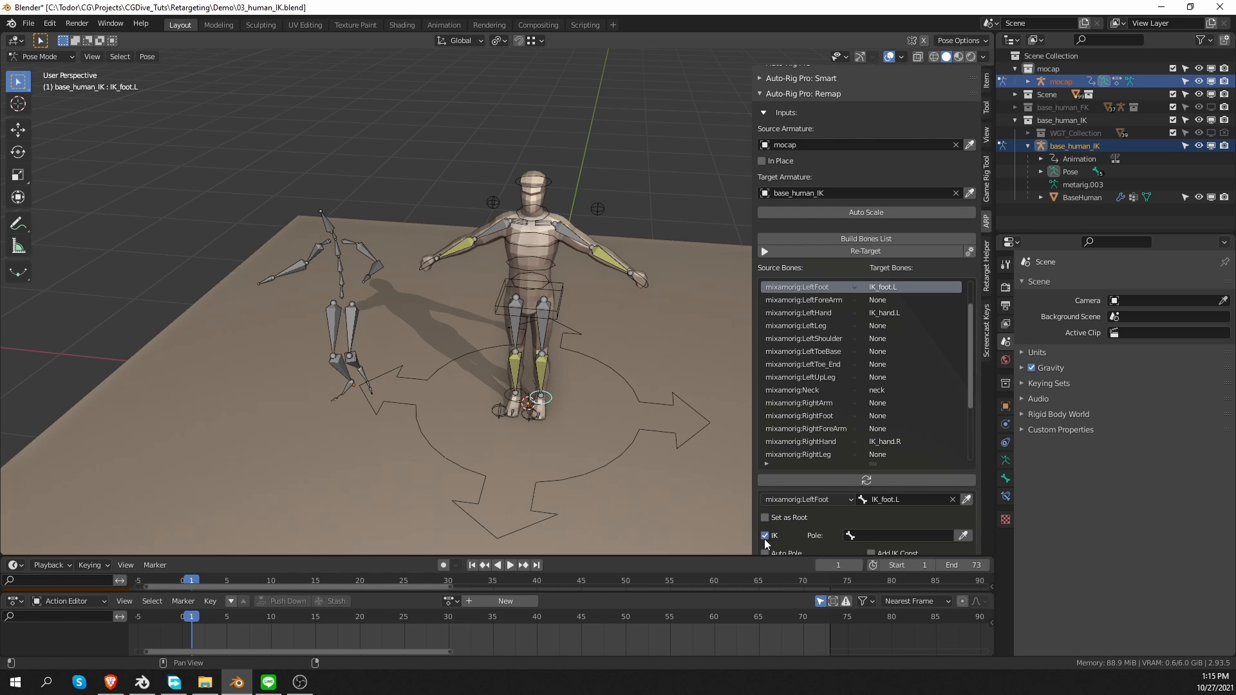
left_click(524, 422)
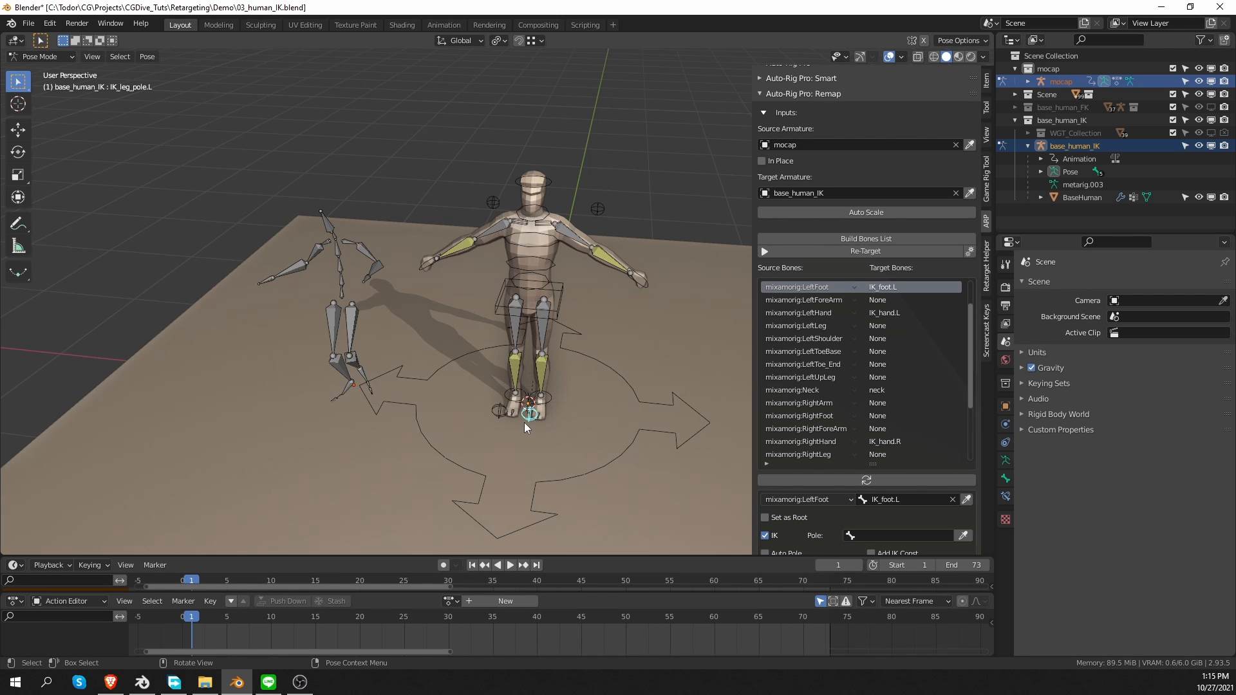
left_click(964, 538)
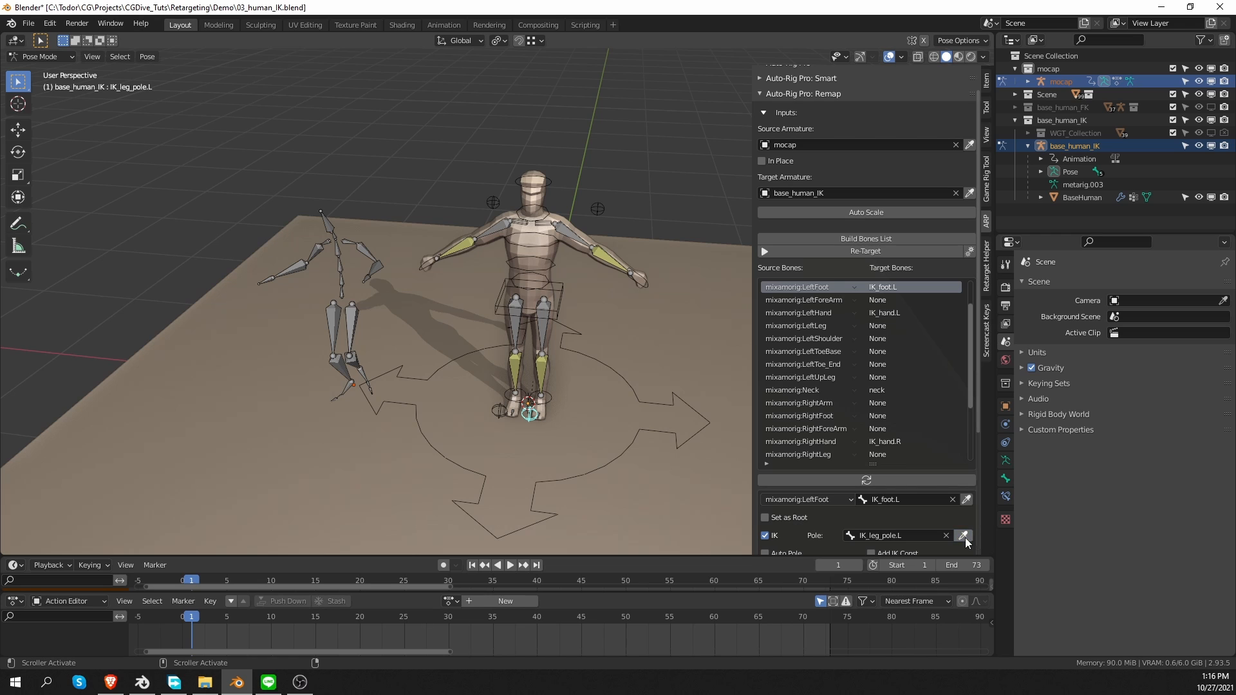
Step: Map mixamorig:RightFoot to IK_foot.R with IK enabled and IK_leg_pole.R as its pole
left_click(799, 479)
left_click(765, 536)
left_click(498, 411)
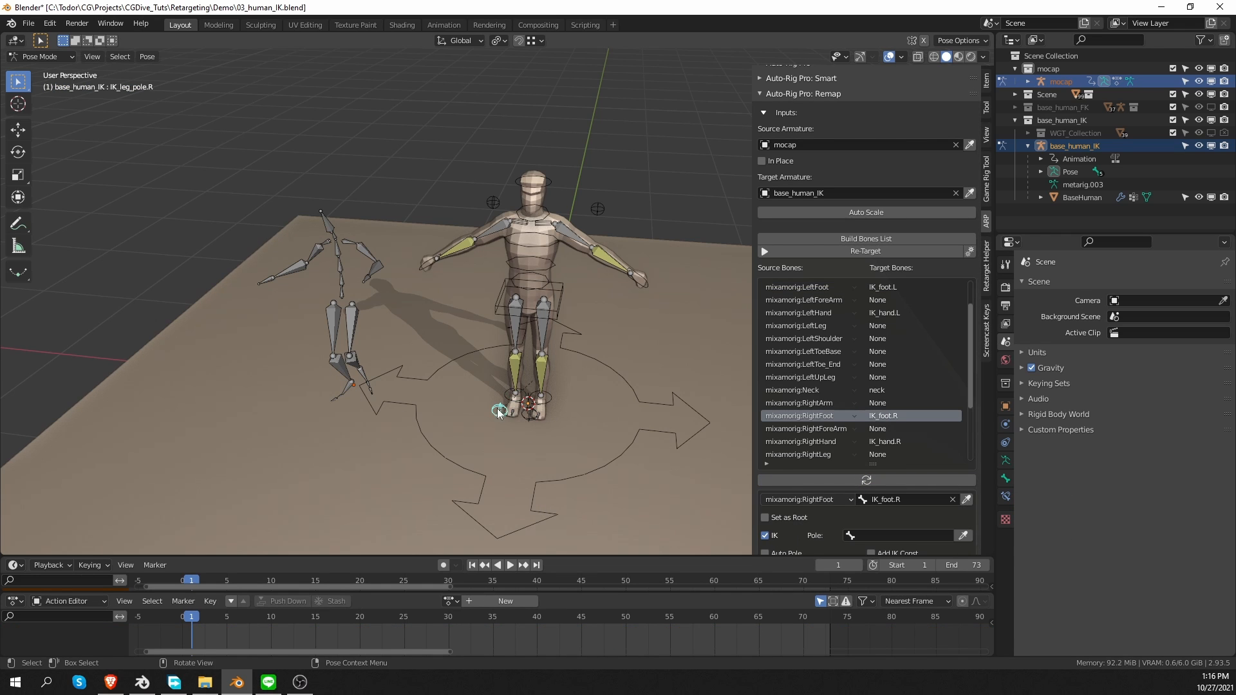
left_click(963, 536)
Step: Map mixamorig:LeftToeBase to the toe.L bone of base_human_IK
scroll(445, 434, "up", 1)
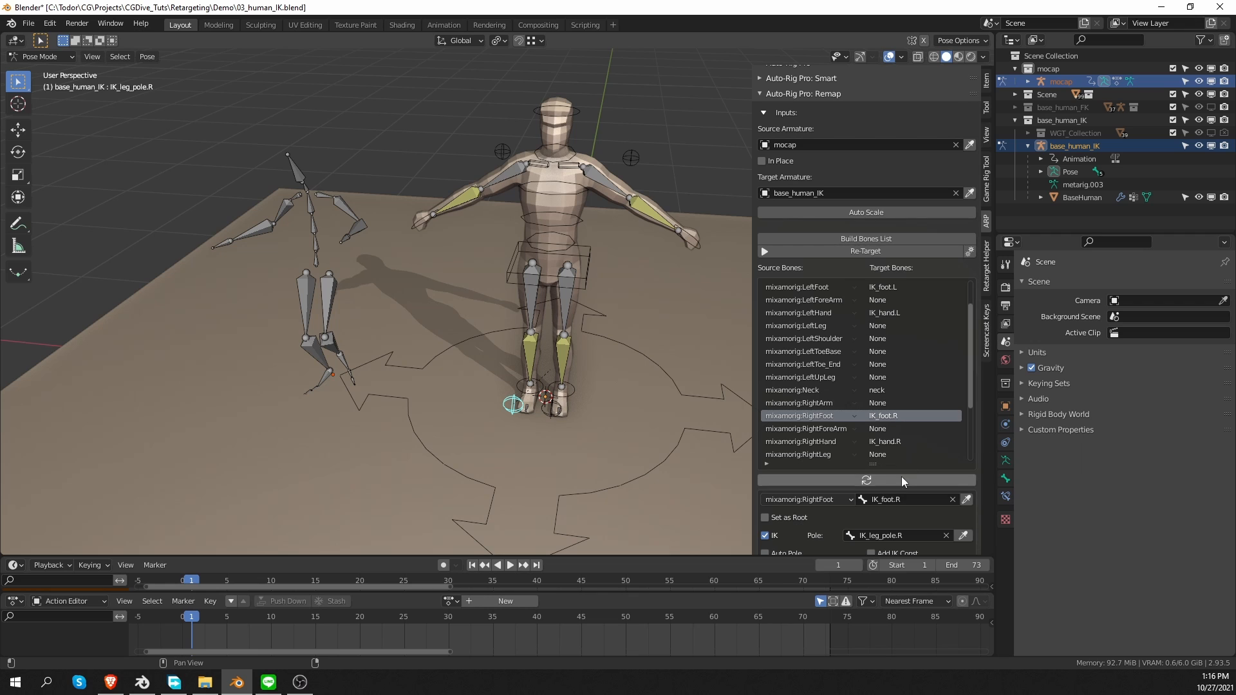
left_click(876, 353)
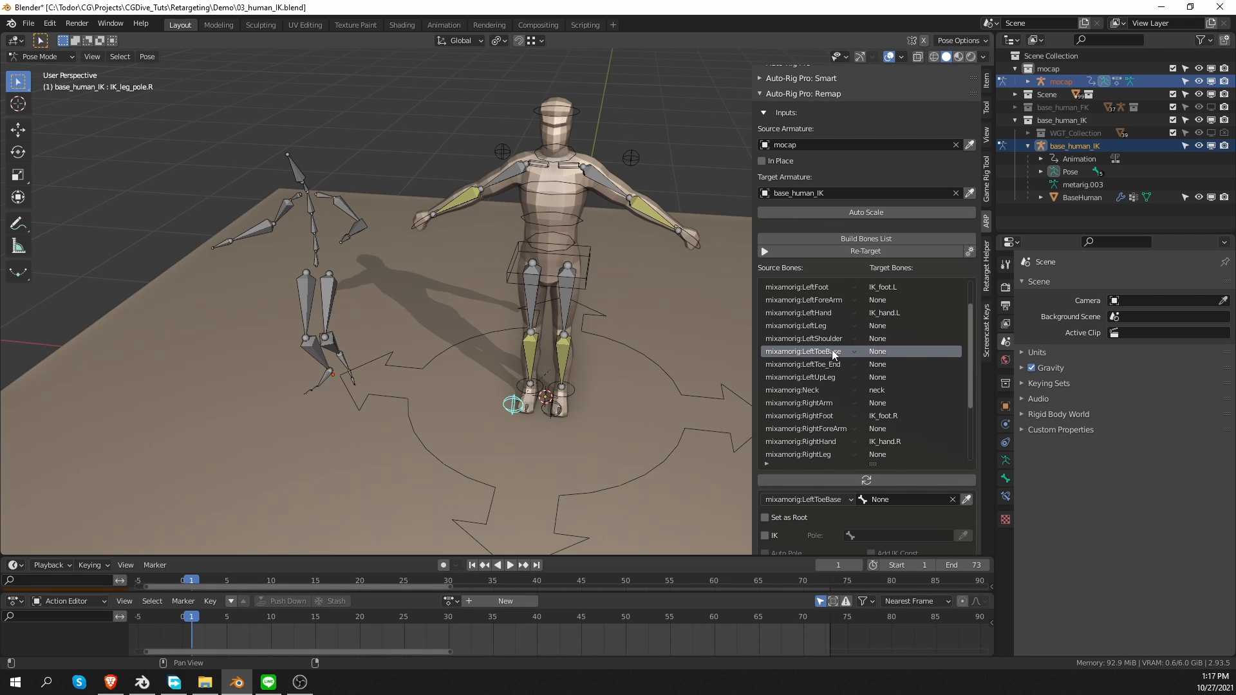
left_click(908, 500)
type("toe")
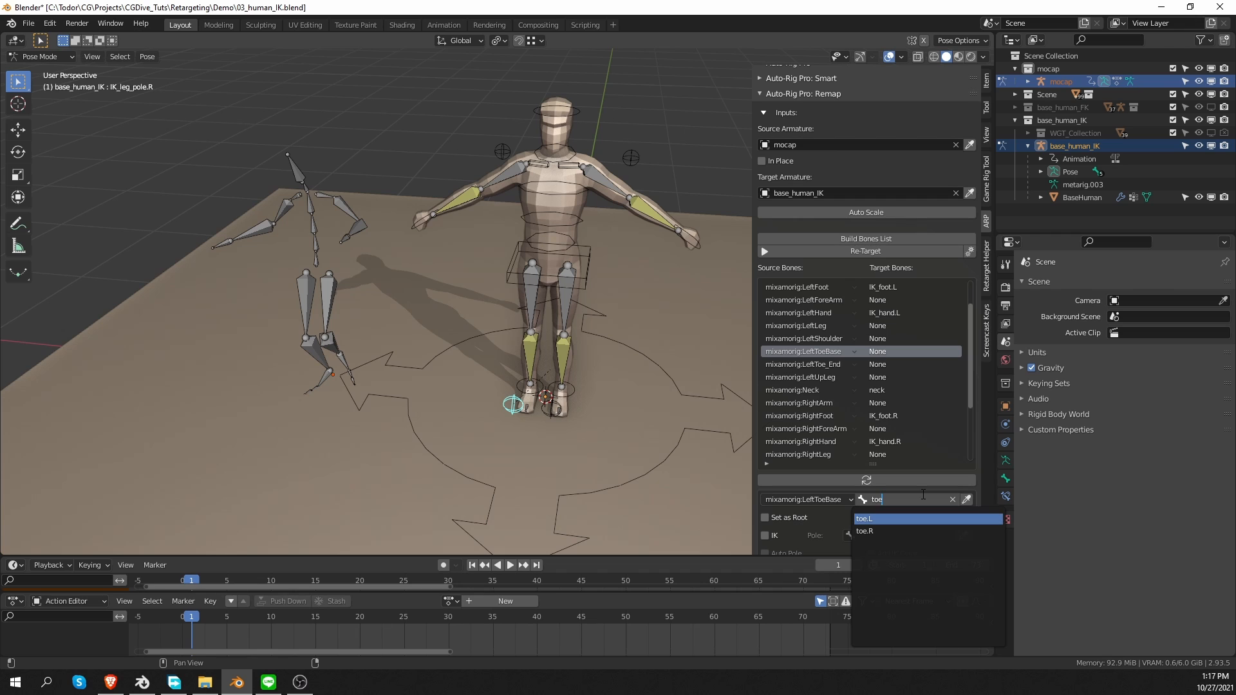
key("Return")
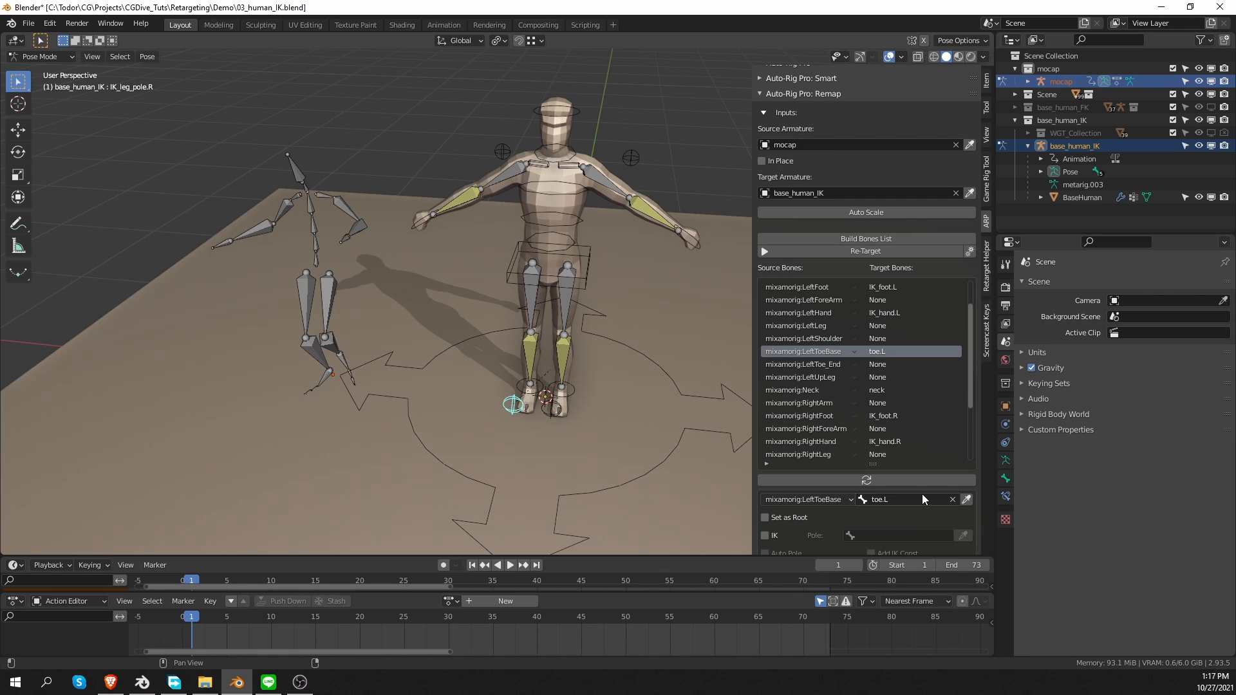
Step: Map mixamorig:RightToeBase to the toe.R bone of base_human_IK
left_click_drag(969, 384, 967, 448)
left_click(902, 390)
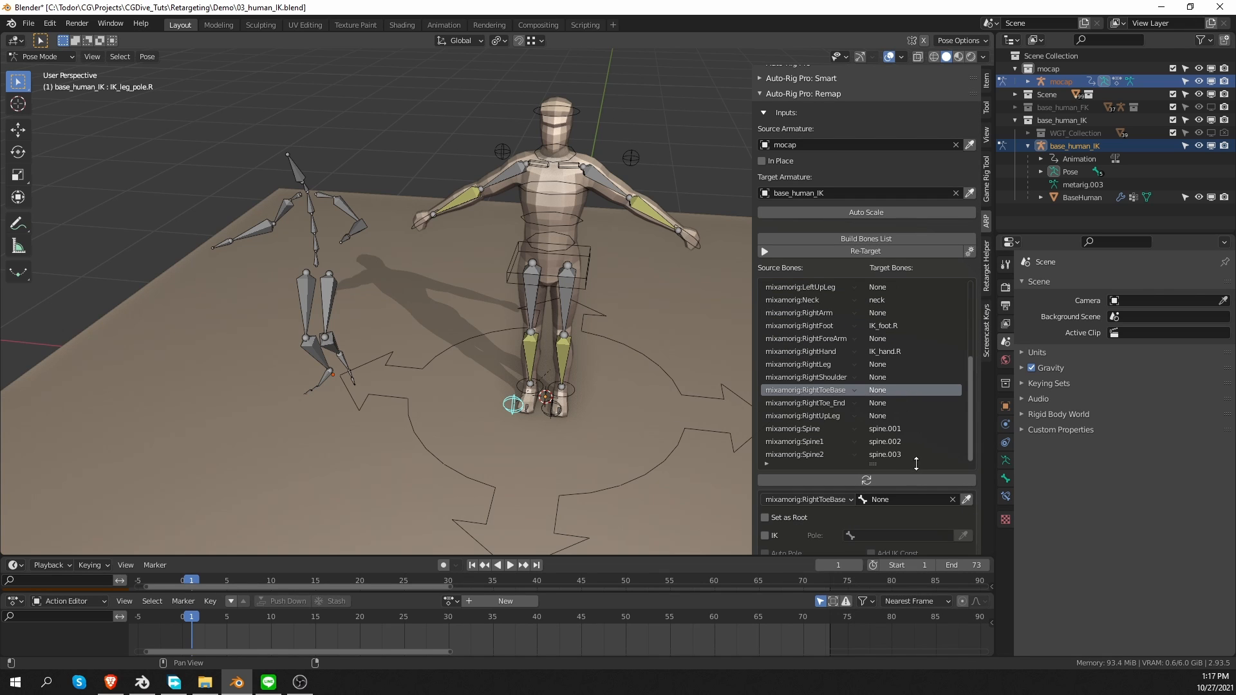
left_click(908, 500)
type("tor")
key("Down")
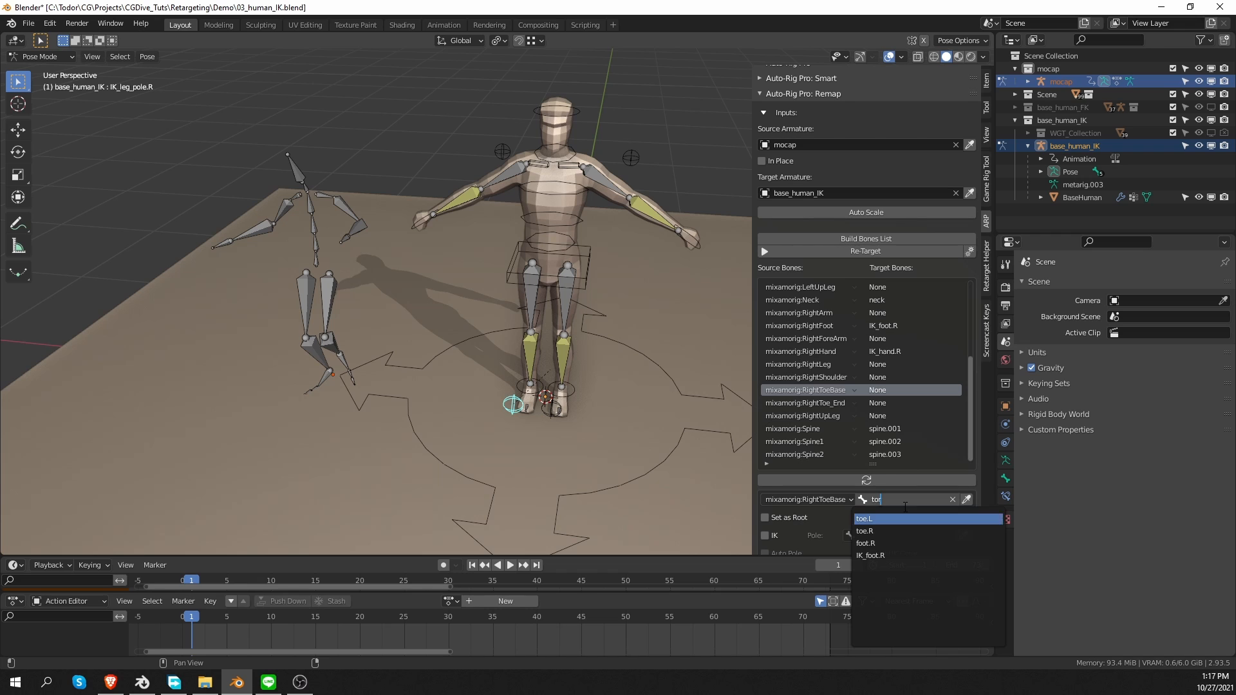
key("Down")
key("Return")
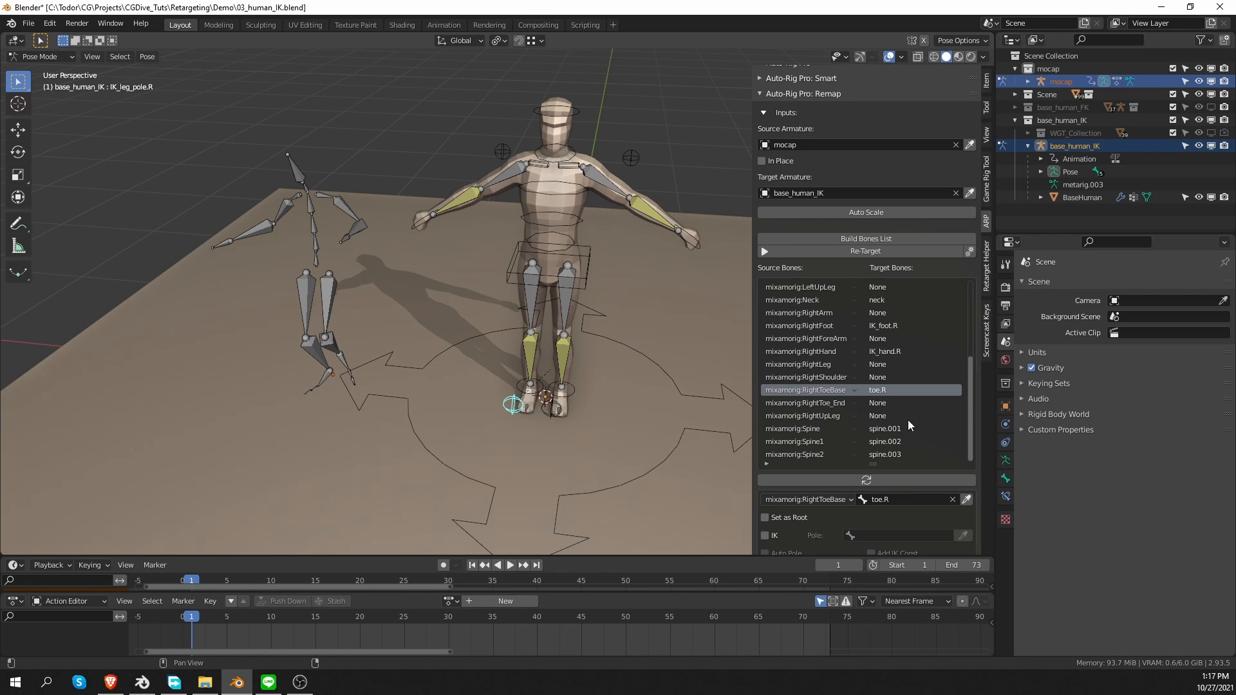
Step: Map mixamorig:RightShoulder to the shoulder.R bone of base_human_IK
left_click(891, 379)
left_click(908, 500)
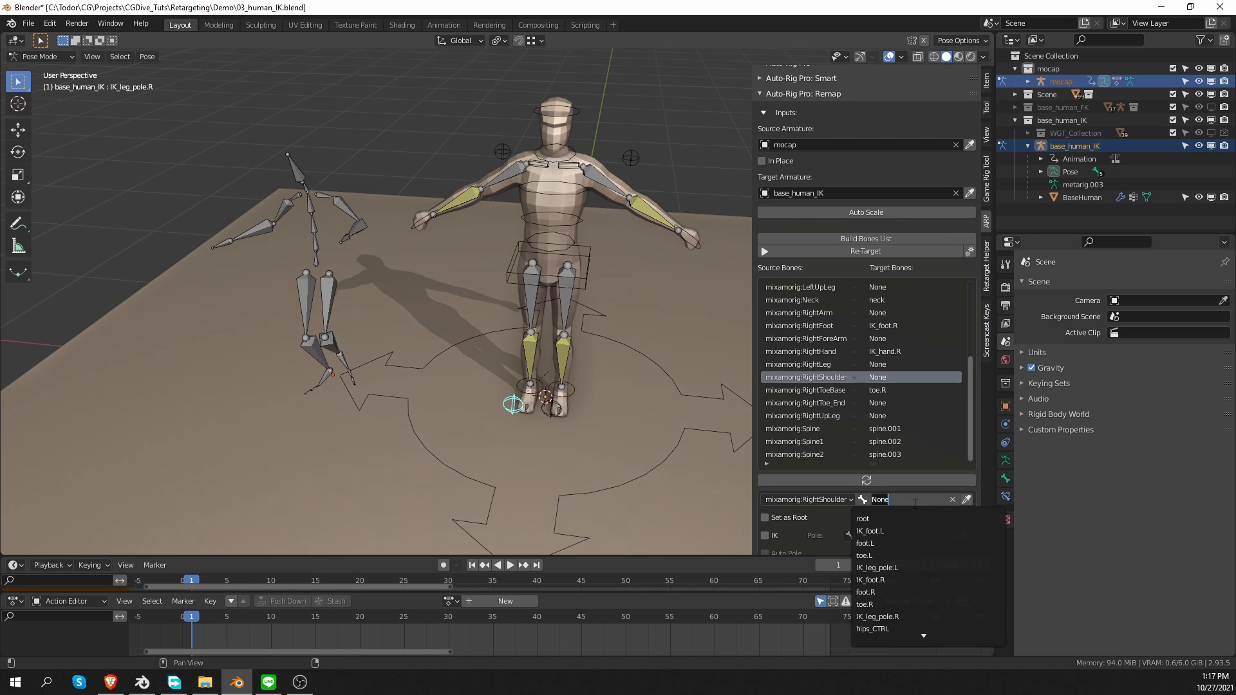
type("sho")
key("Down")
key("Return")
left_click(909, 500)
type("sho")
key("Down")
key("Down")
key("Return")
Step: Map mixamorig:LeftShoulder to the shoulder.L bone of base_human_IK
scroll(917, 423, "up", 7)
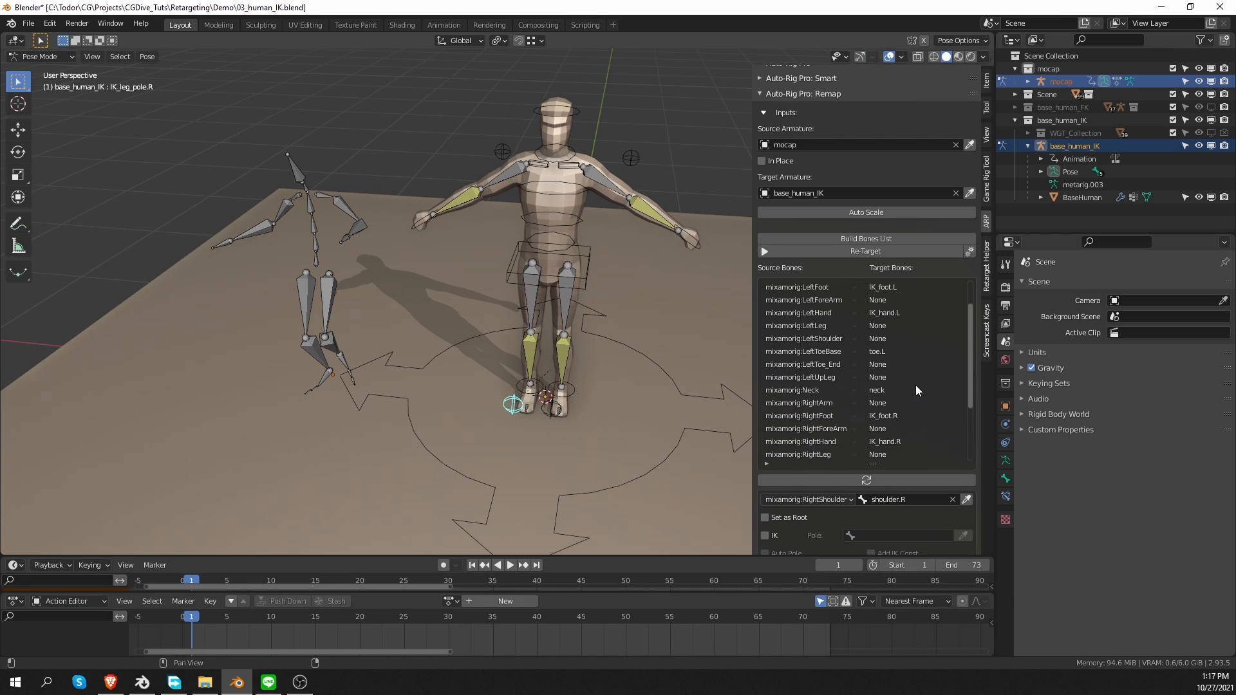
left_click(911, 340)
left_click(903, 501)
type("sho")
key("Down")
key("Return")
Step: Examine the unmapped left arm, thigh and shin bones of base_human_IK by selecting them one after another
left_click_drag(970, 374, 984, 422)
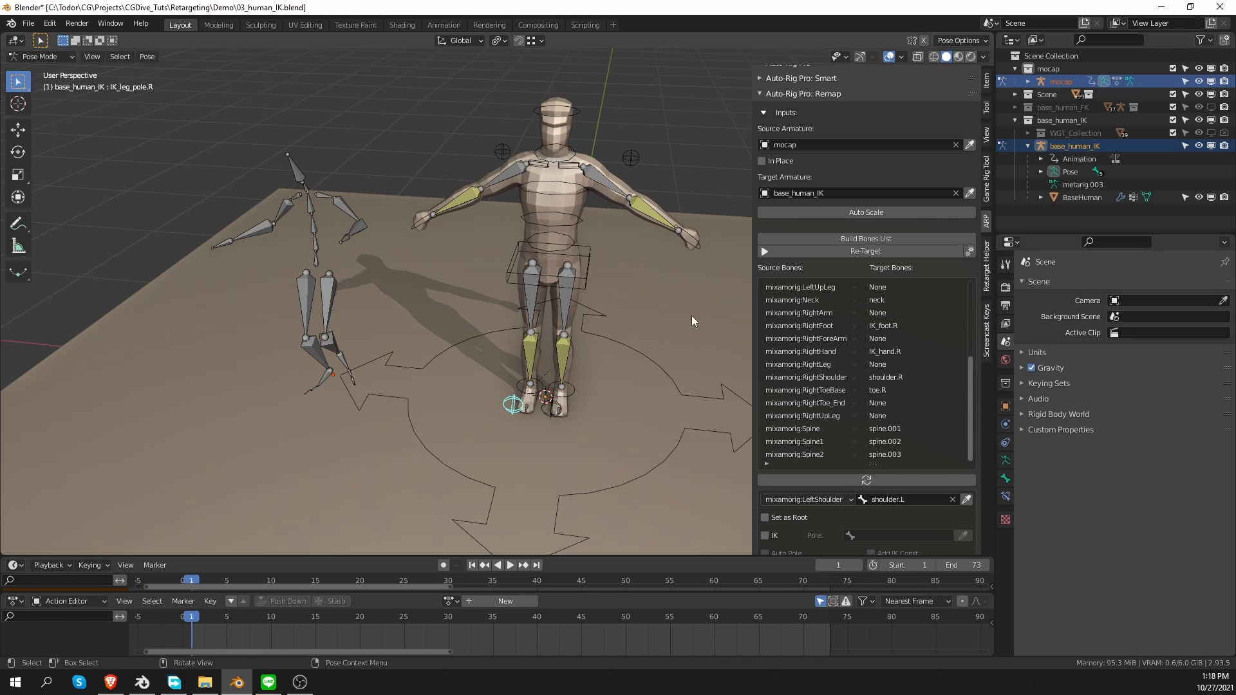
left_click(594, 181)
left_click(653, 216)
left_click(565, 310)
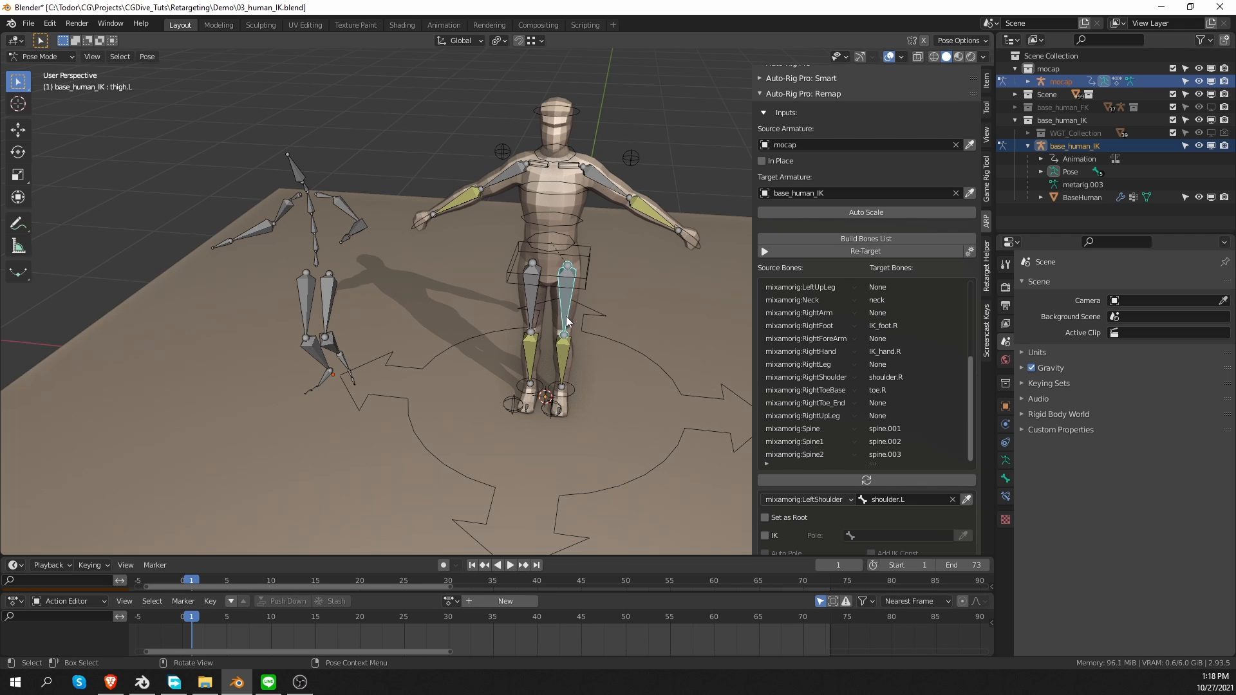
left_click(565, 362)
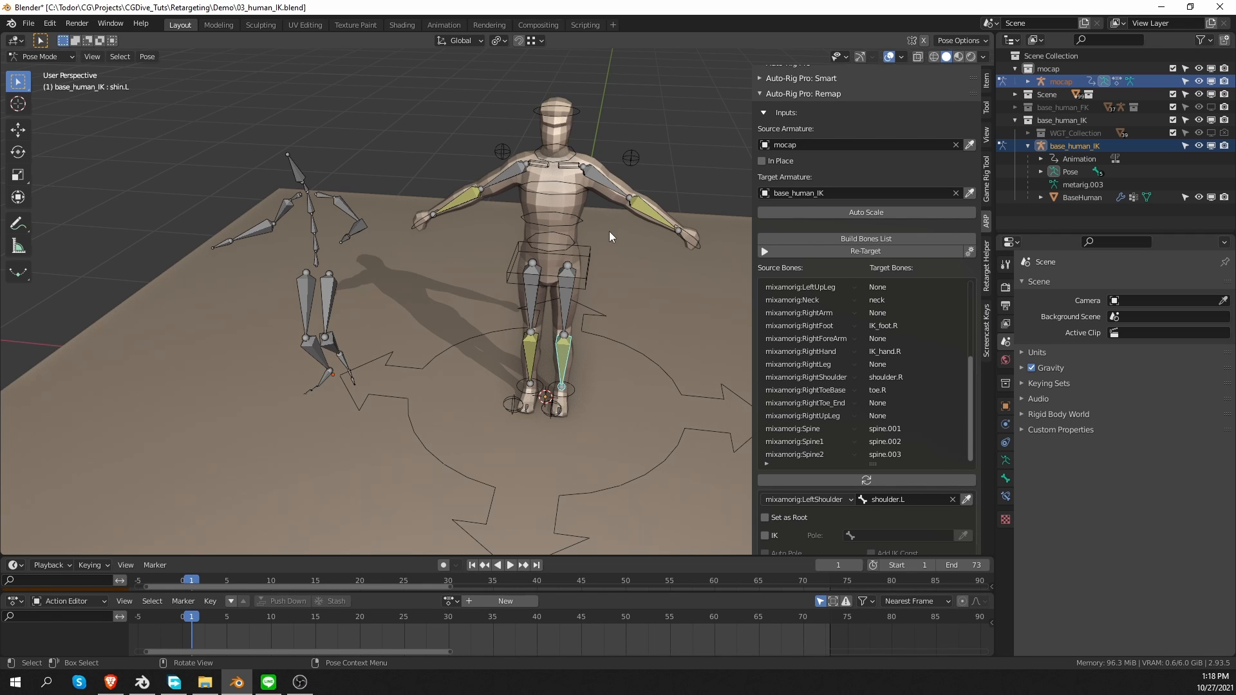
Step: Try to rotate the forearm.L bone of base_human_IK, both freely and with trackball rotation
left_click(609, 195)
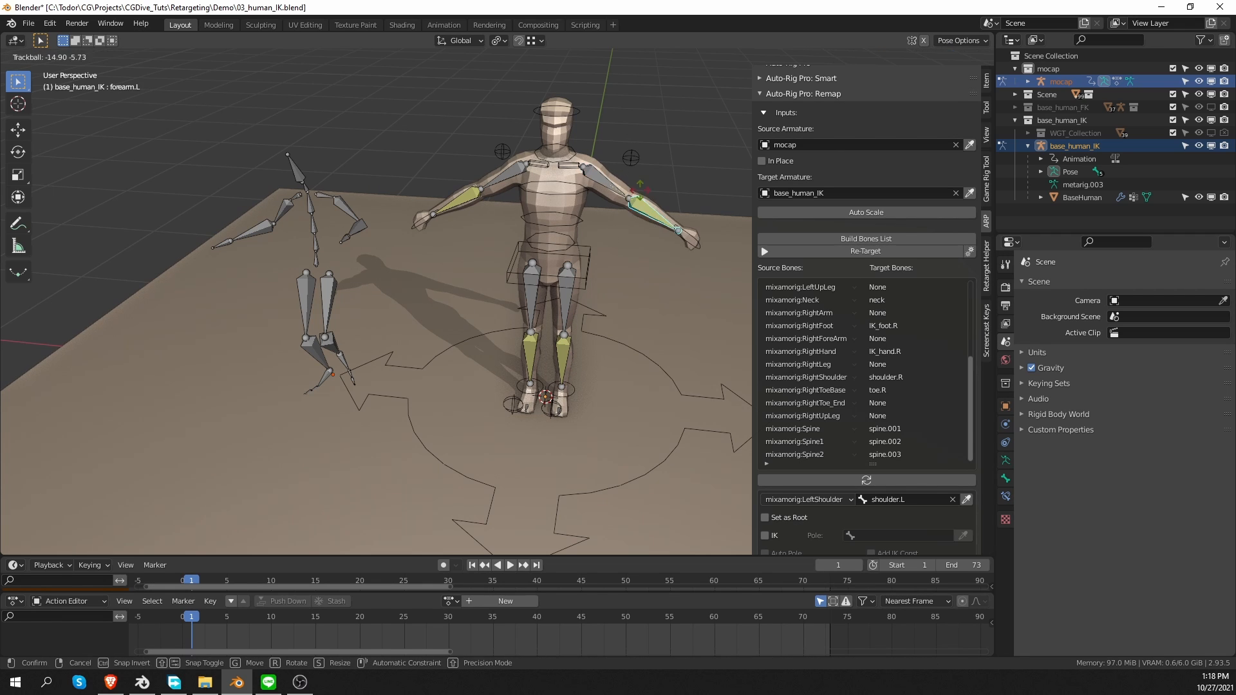
left_click(645, 210)
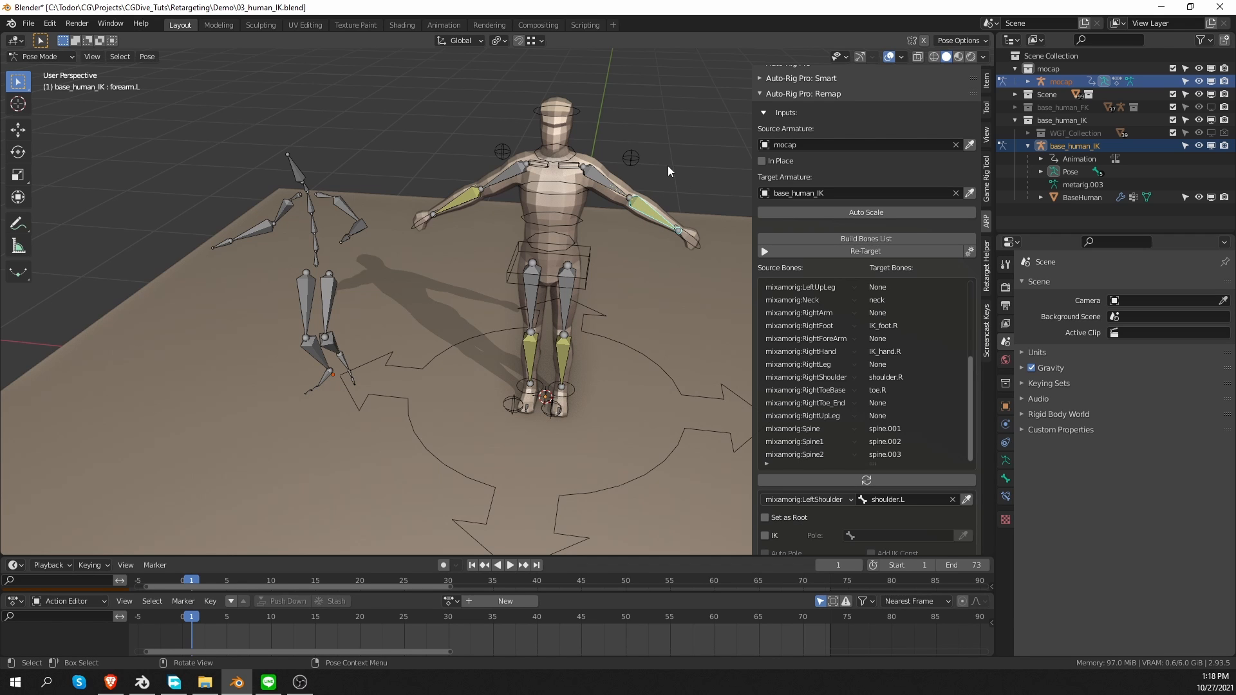
key("r")
key("r")
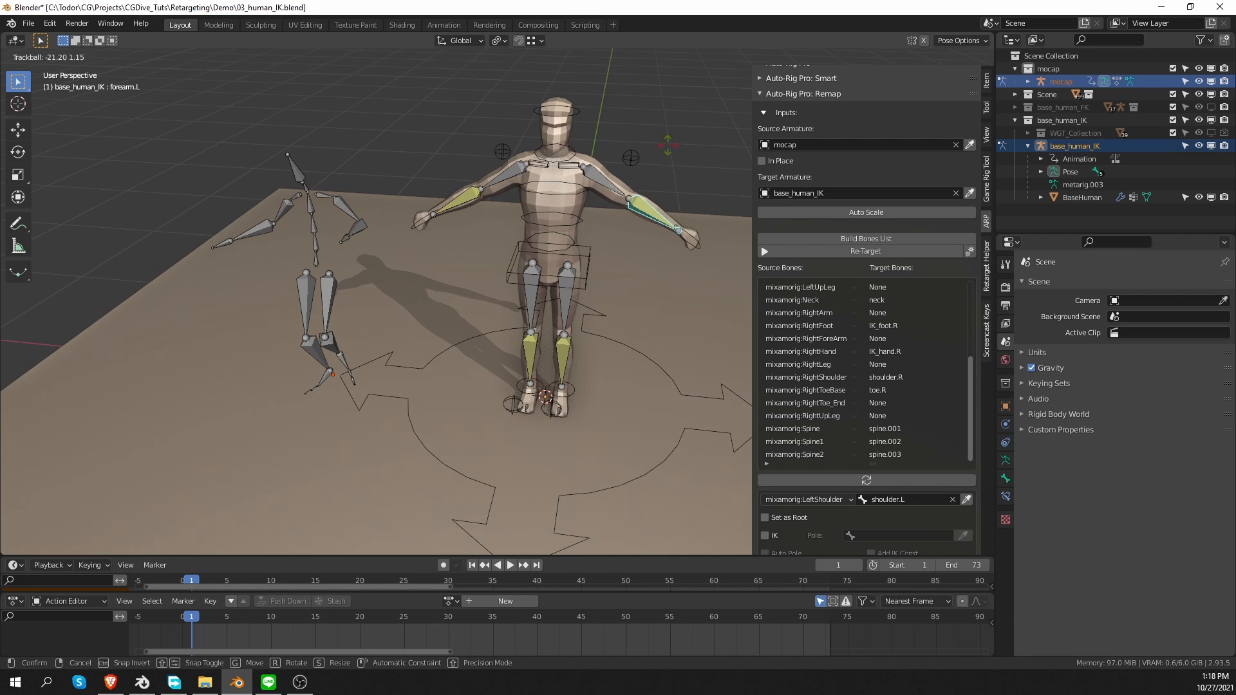
left_click(635, 259)
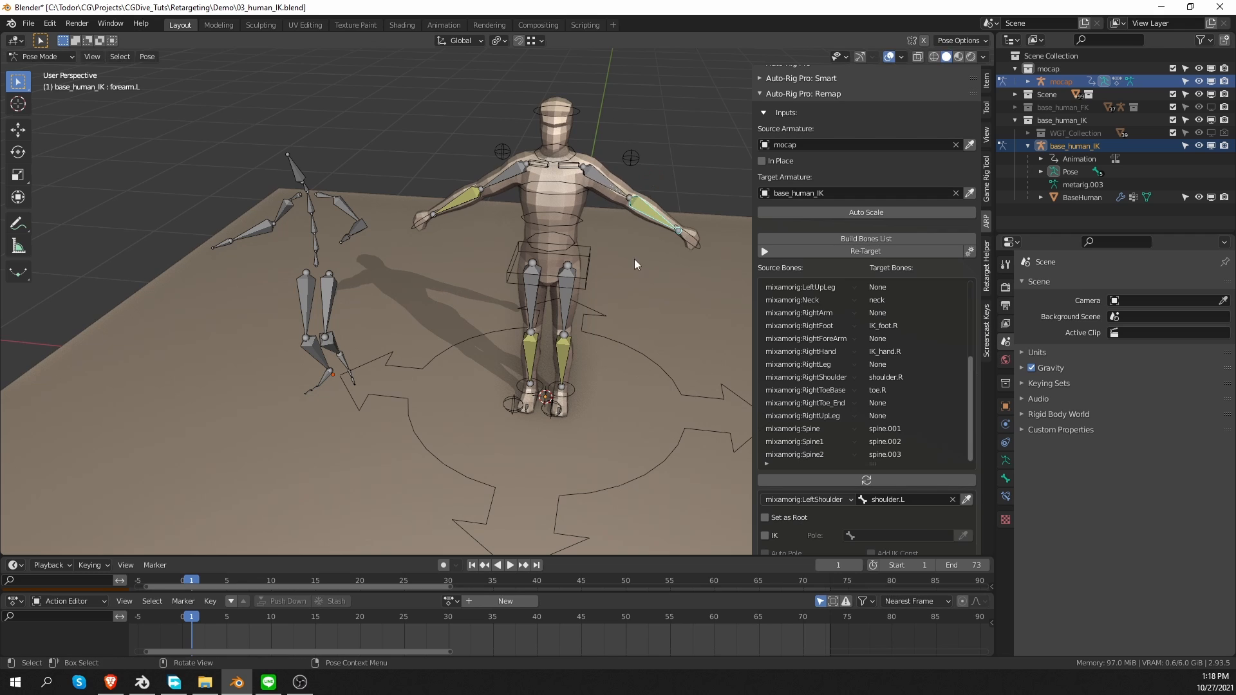
key("r")
left_click(662, 190)
Step: Try moving the IK_arm_pole.L control of base_human_IK and cancel the move
left_click(632, 159)
key("g")
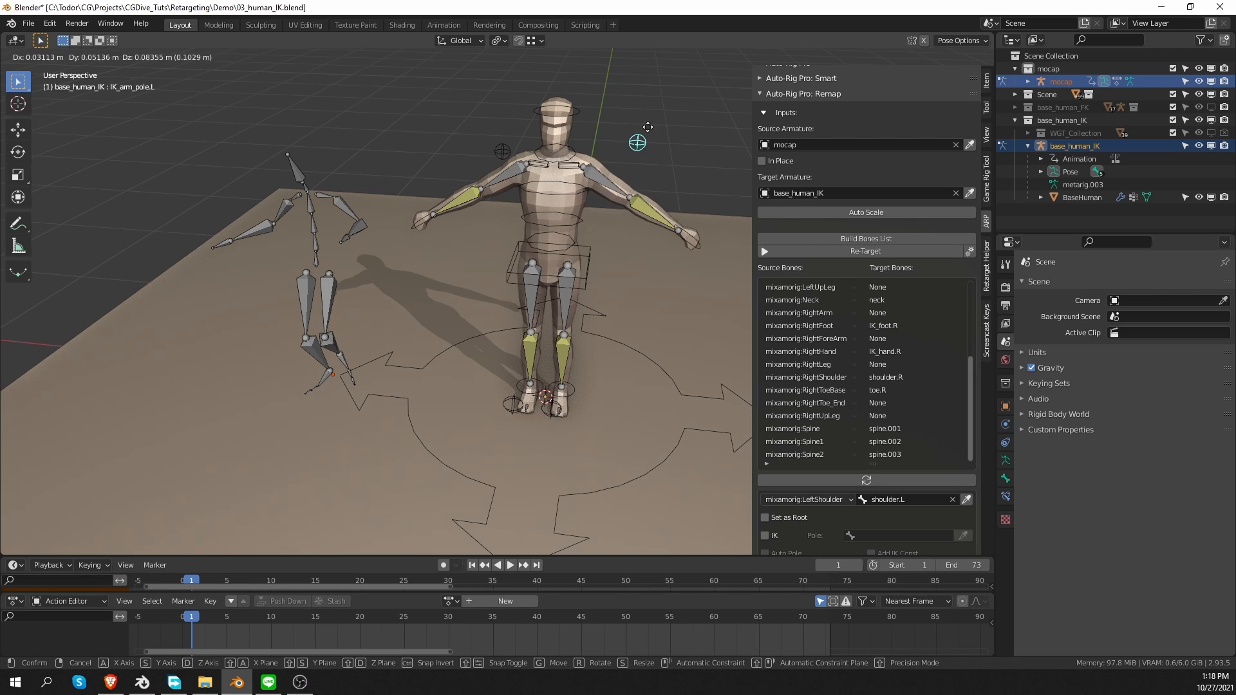
right_click(634, 165)
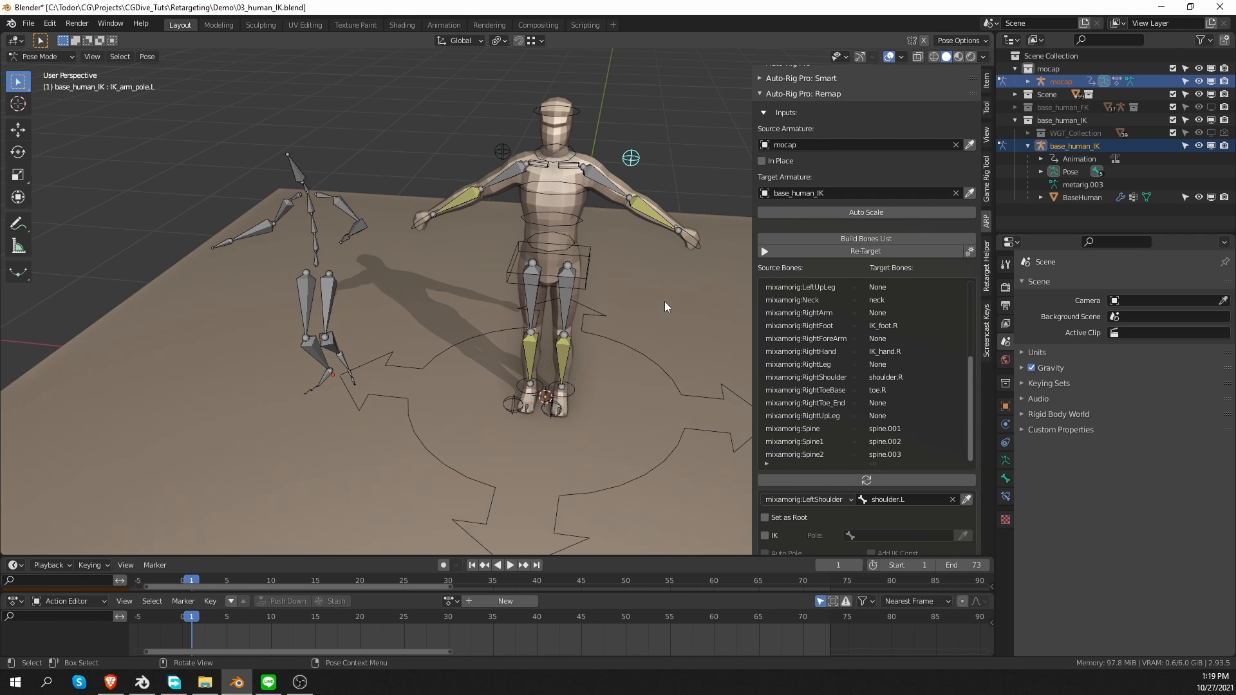
Step: Select the mocap armature in Object Mode and check its Rest Position, returning it to Pose Position
middle_click_drag(507, 340, 529, 313)
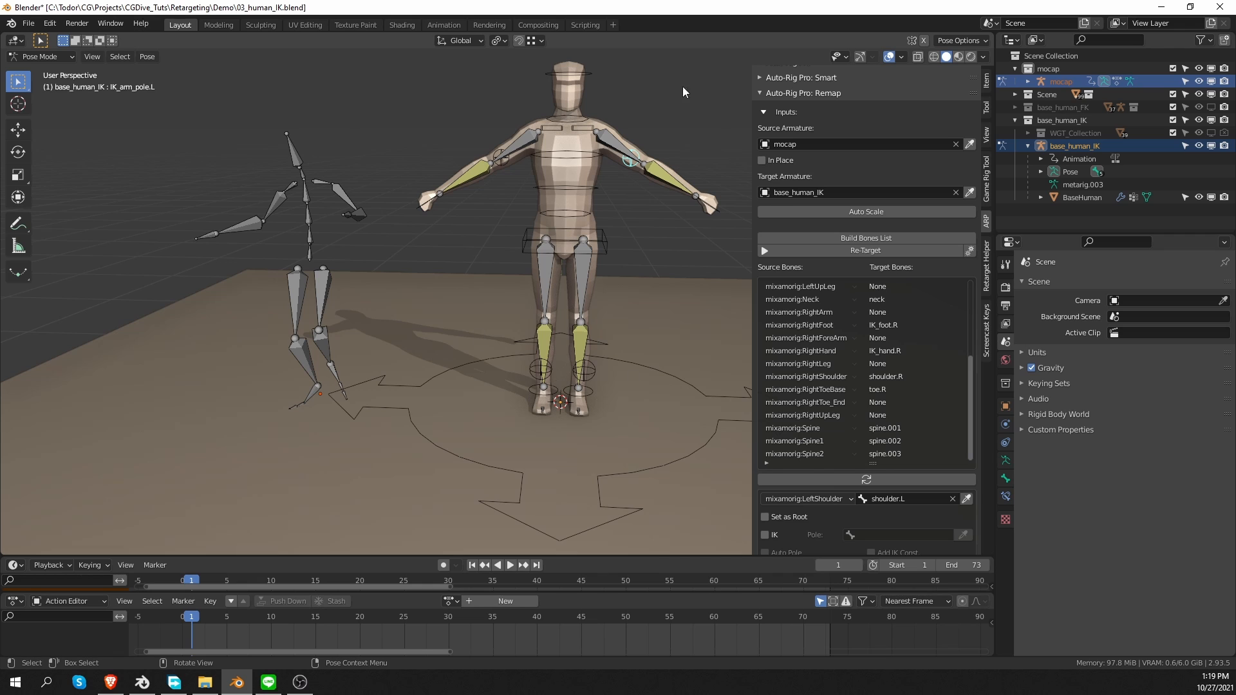
left_click(336, 199)
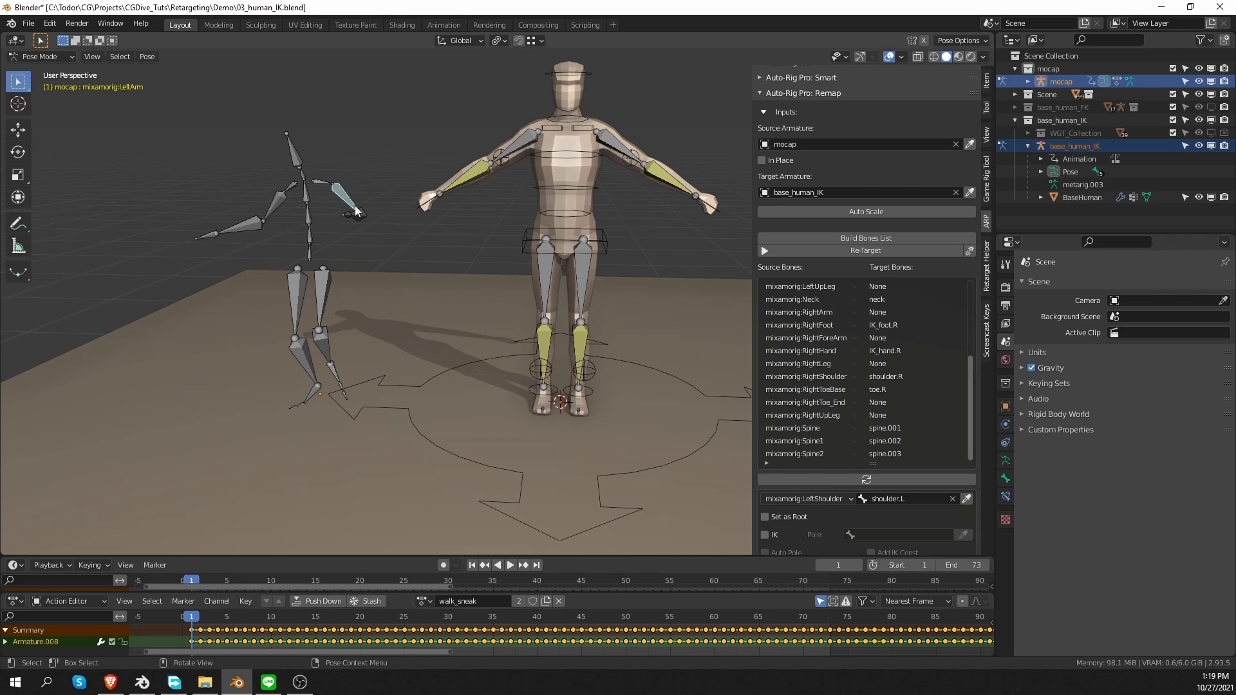
key("Tab")
left_click(1061, 81)
left_click(1005, 460)
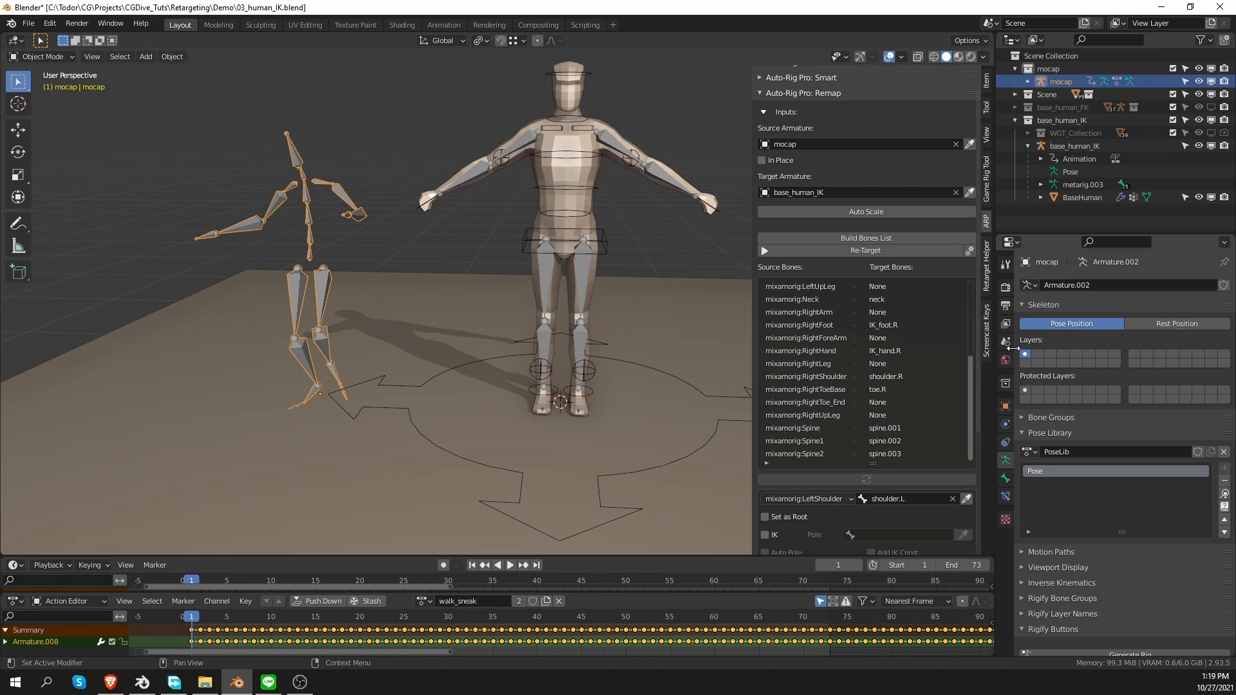
left_click(1169, 322)
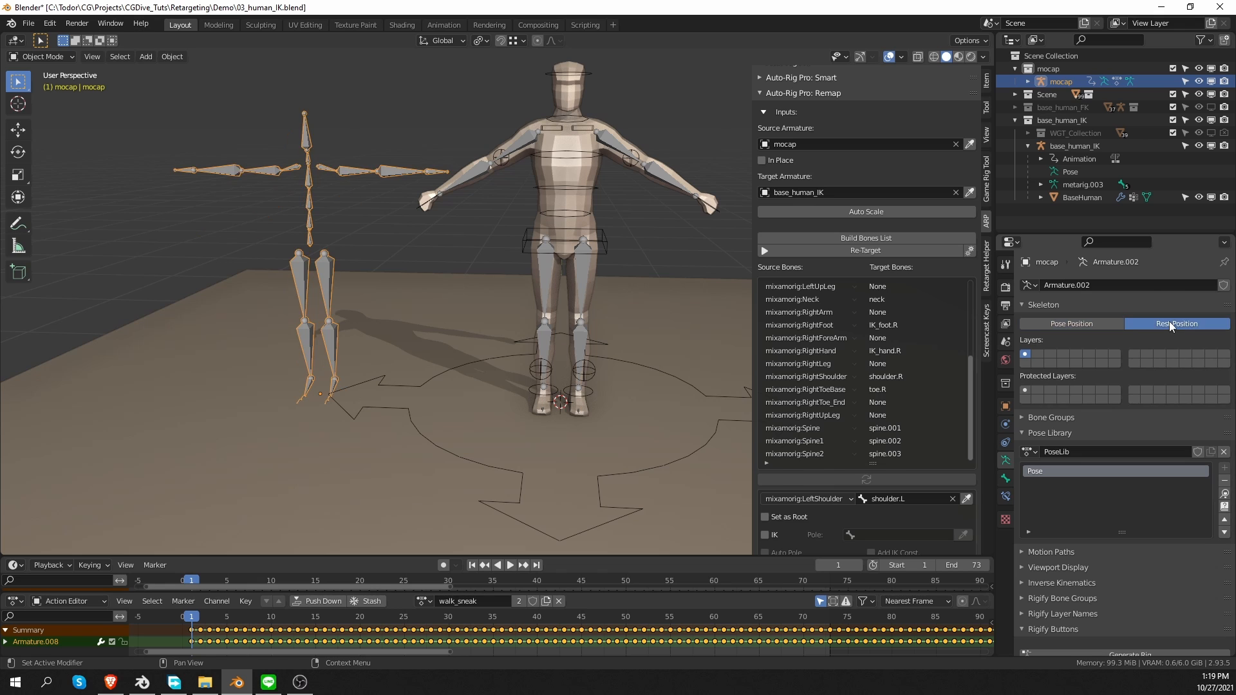
left_click(1082, 322)
Step: Start redefining the source rest pose in the Remap settings, using the armature's actual Rest Pose as the starting point
scroll(901, 386, "down", 6)
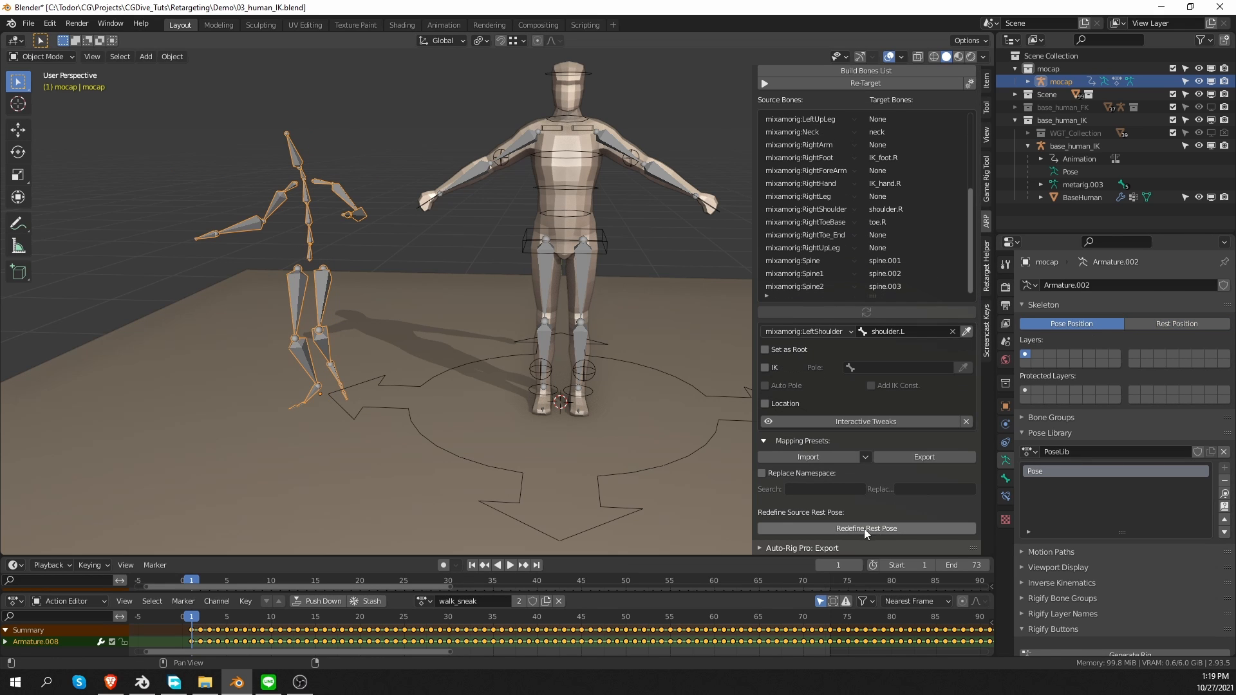
left_click(895, 529)
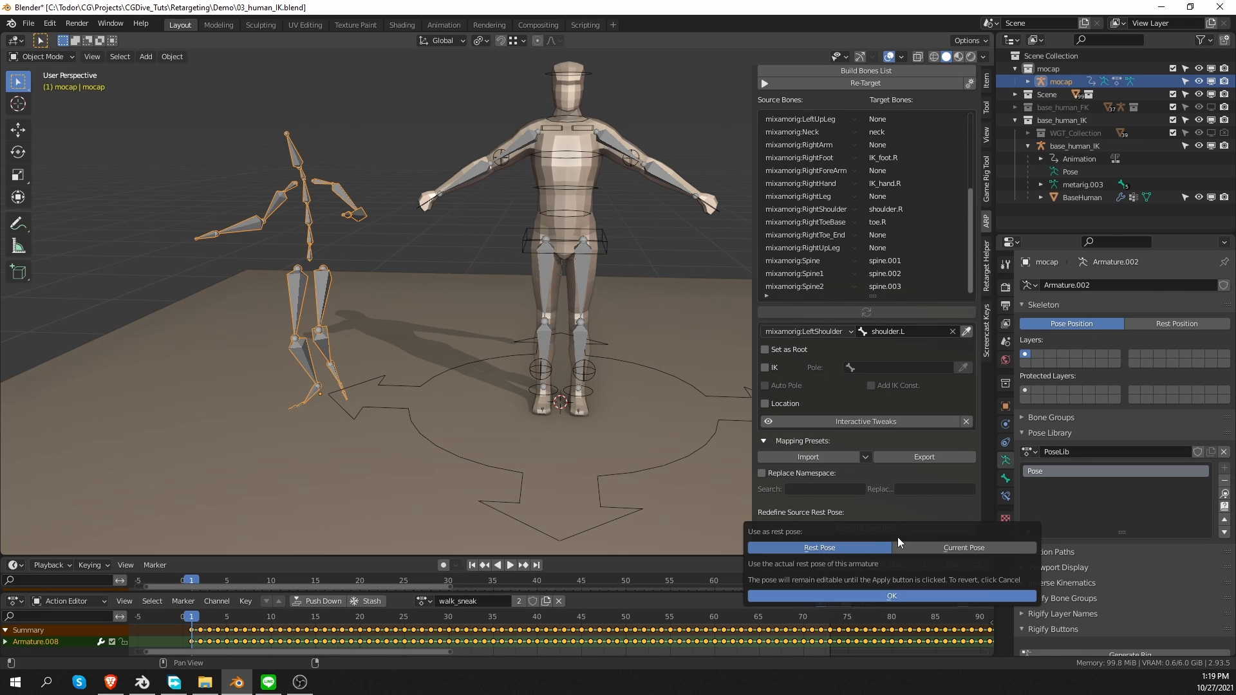
left_click(865, 588)
Step: Rotate the mocap's mixamorig:LeftArm bone 30° downward in the front orthographic view
left_click(373, 172)
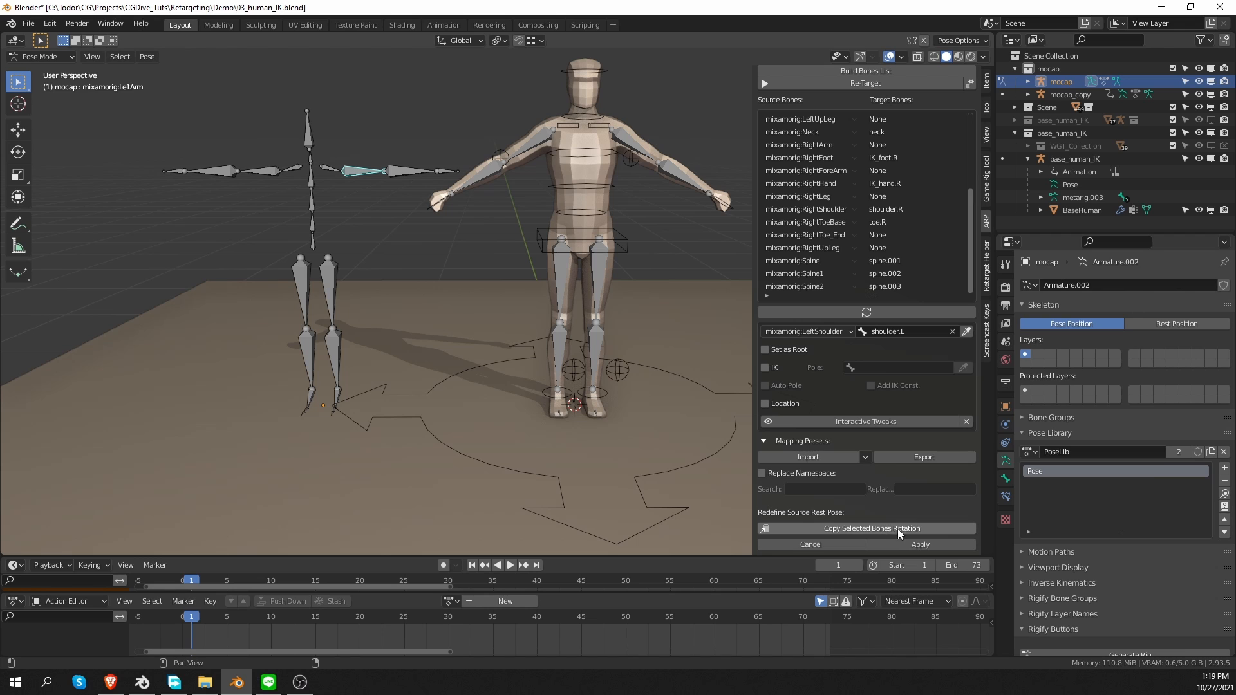
middle_click_drag(686, 497, 693, 491)
key("KP_1")
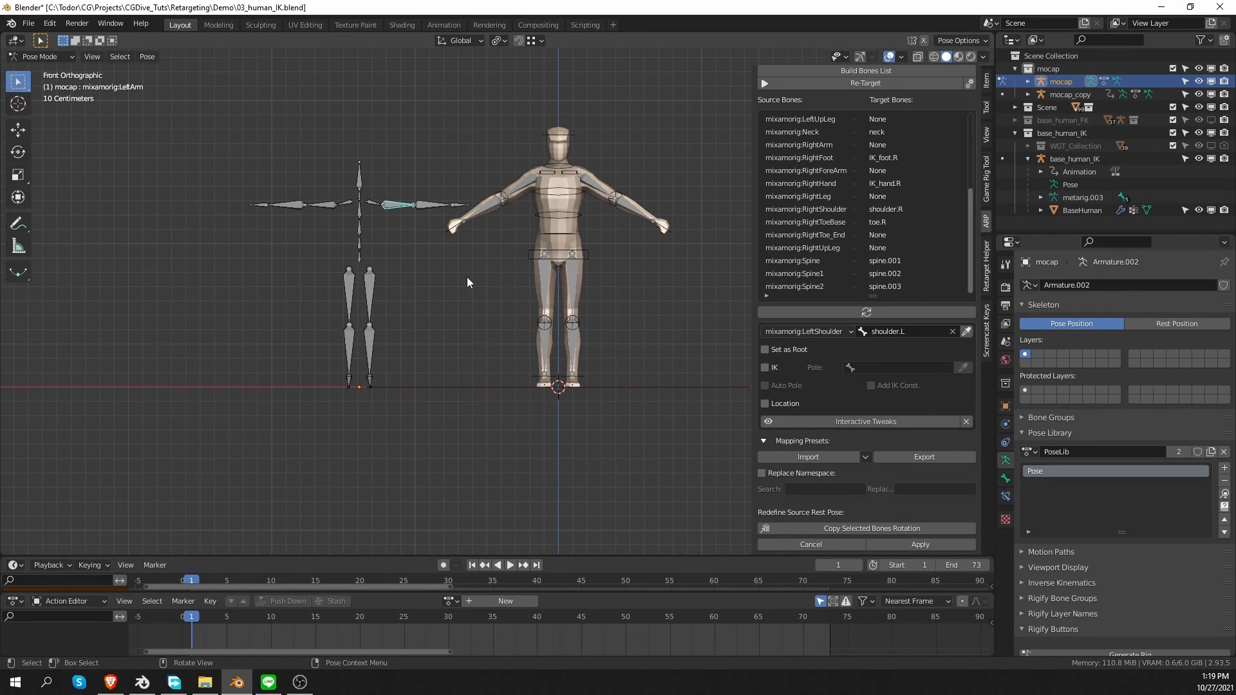
scroll(267, 168, "up", 2)
key("r")
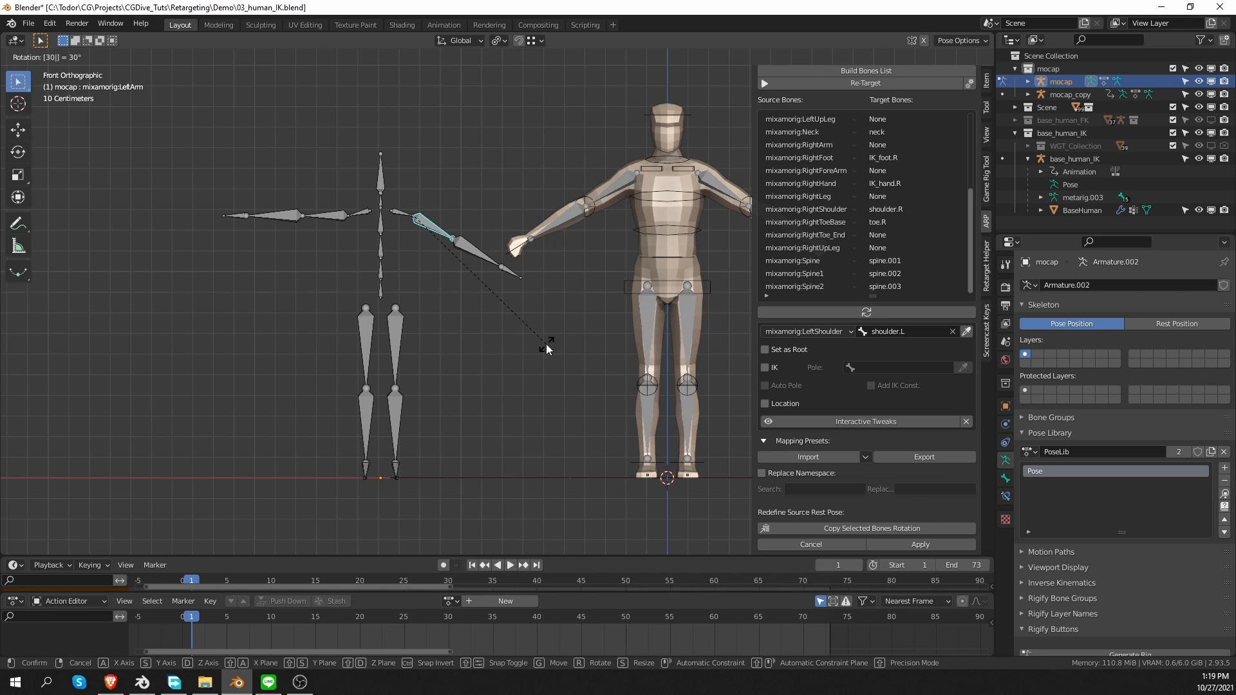
left_click(547, 345)
Step: Rotate the mocap's mixamorig:RightArm bone -30° in the front view and apply the redefined source rest pose
left_click(333, 225)
key("r")
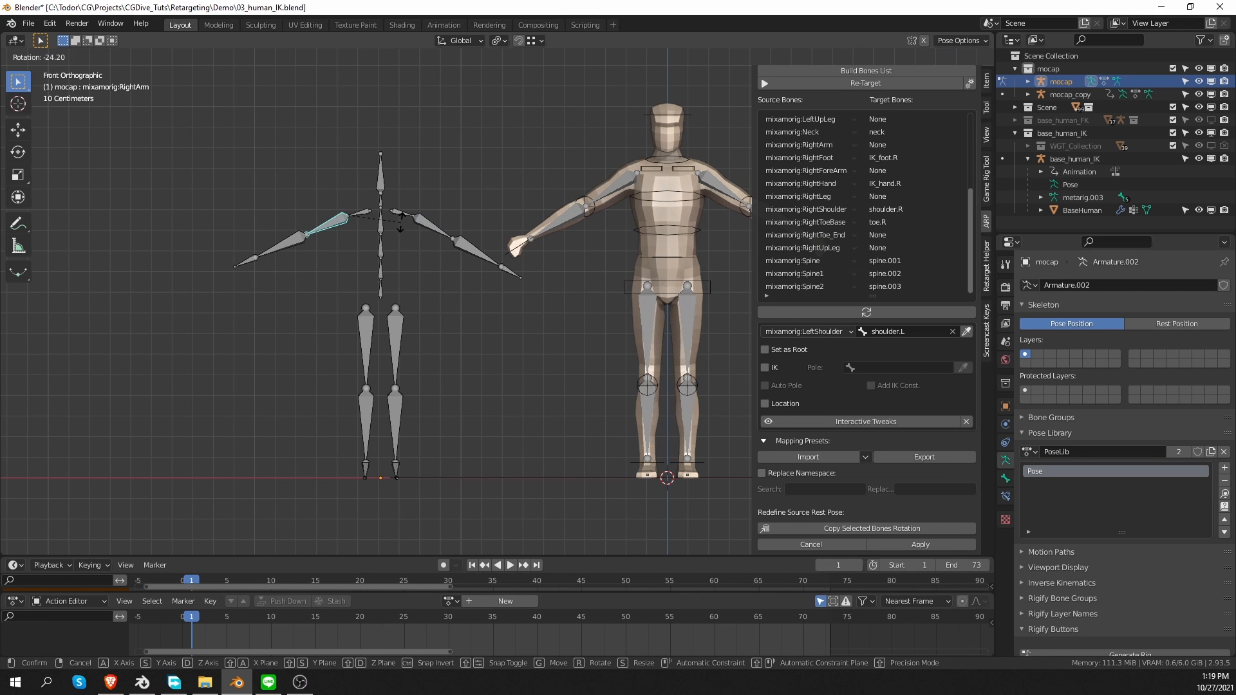
left_click(400, 225)
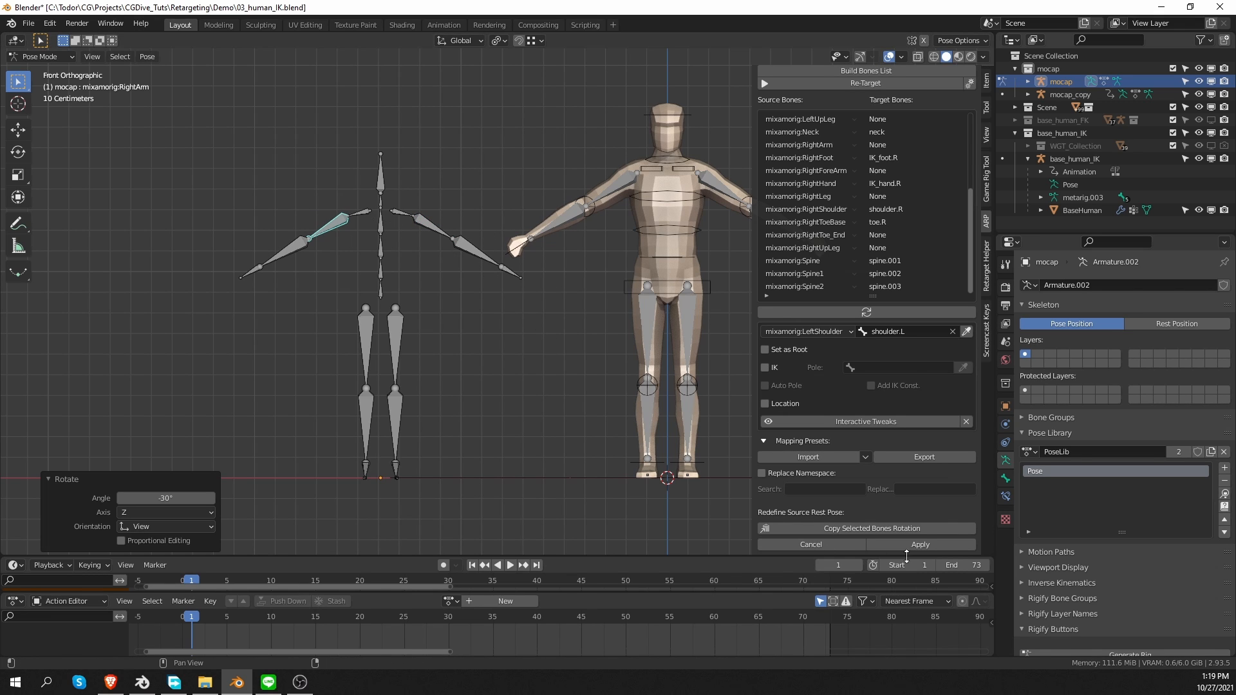
left_click(917, 547)
middle_click_drag(639, 441, 697, 392)
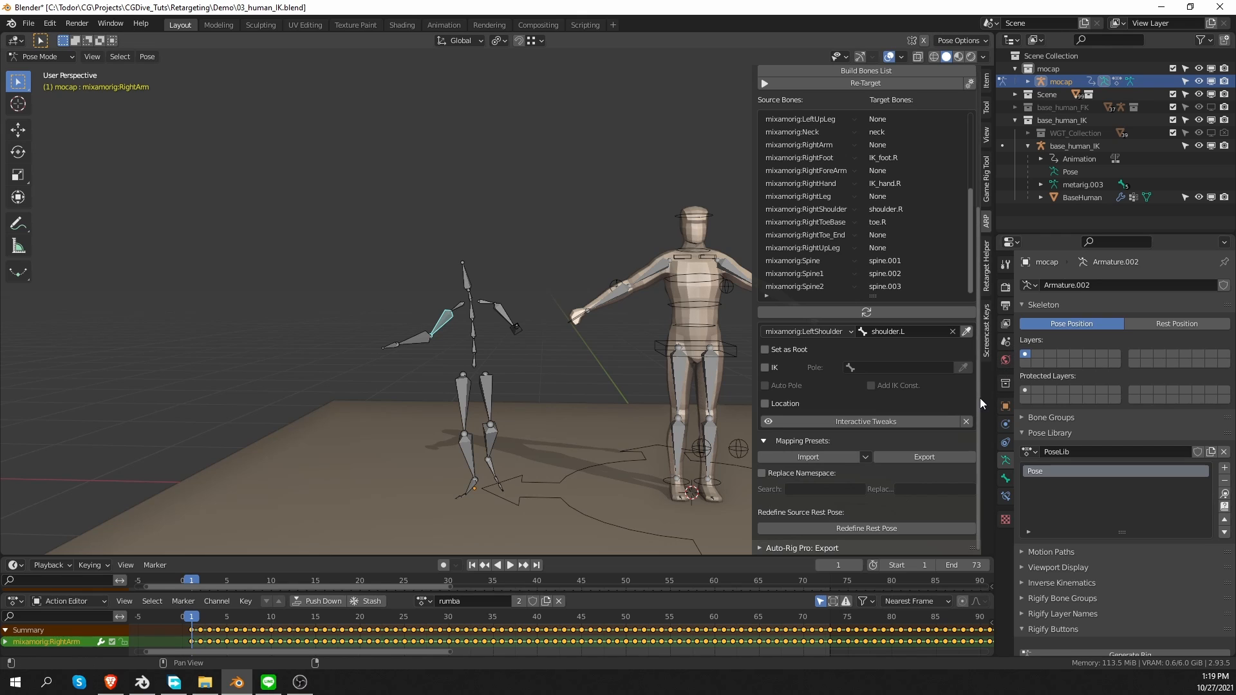
Step: Re-target the mocap's rumba animation onto base_human_IK with the Auto-Rig Pro Remap settings, accepting the operation's options
scroll(976, 329, "up", 5)
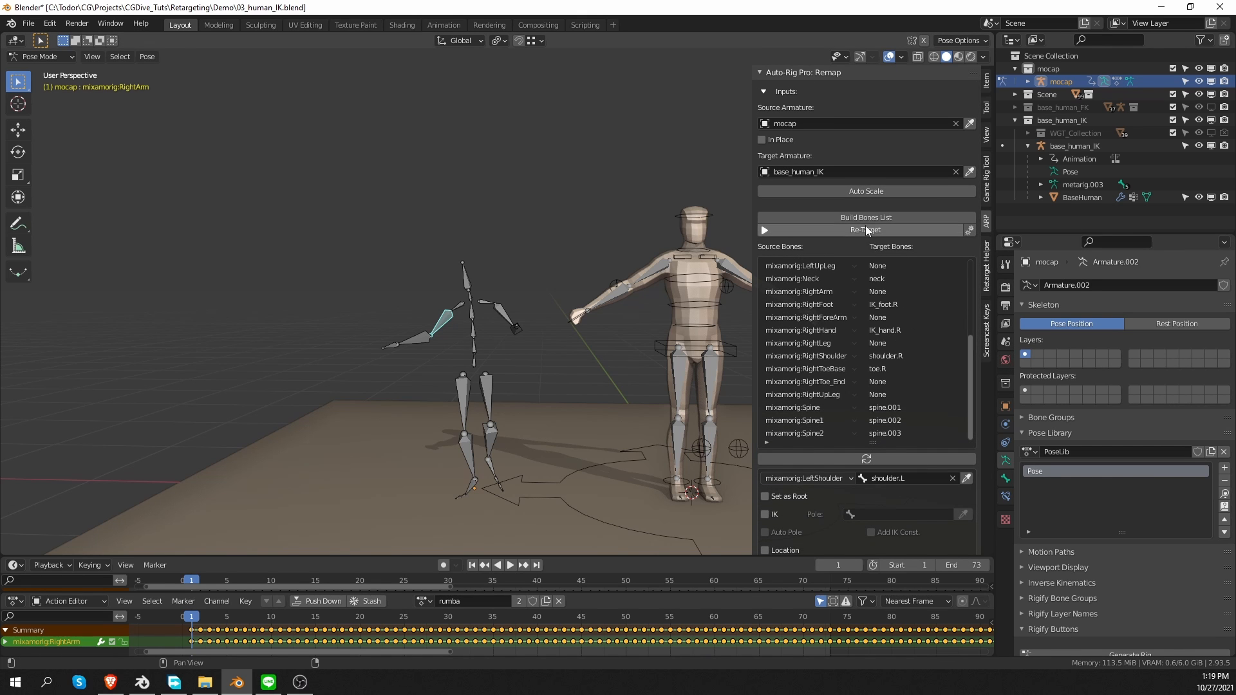
left_click(866, 230)
left_click(895, 309)
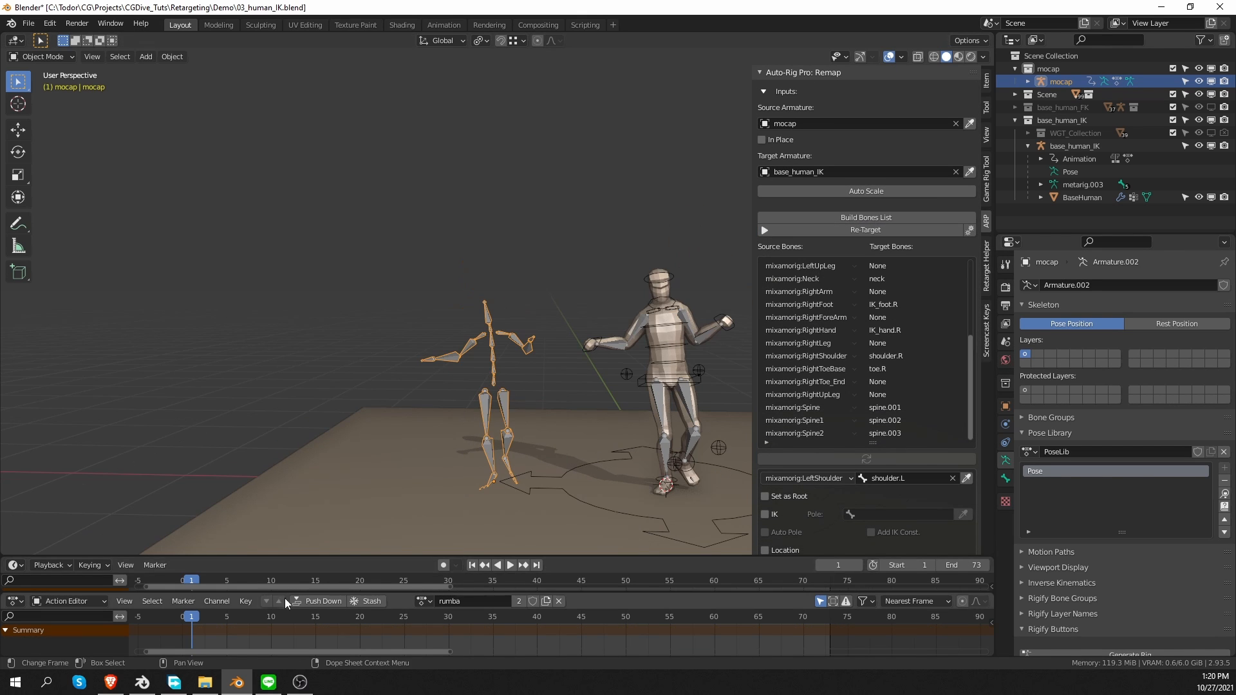
Step: Preview the retargeted rumba and extend the scene's end frame to 163
key("space")
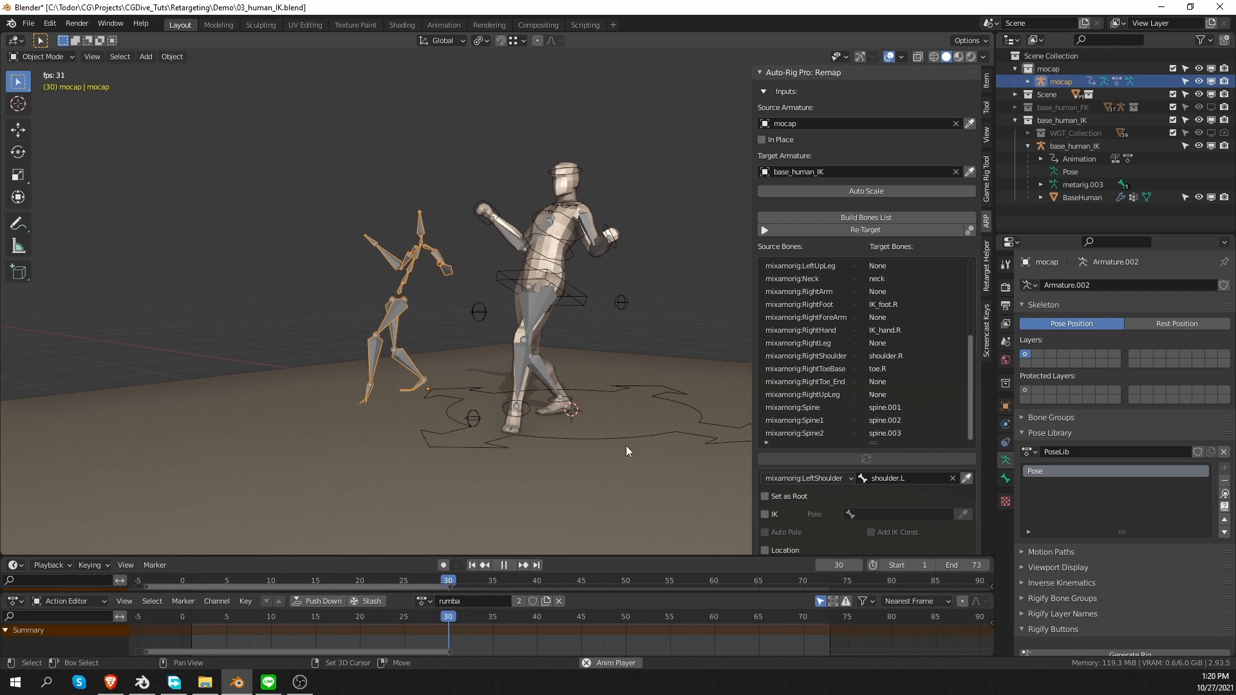
key("space")
scroll(851, 623, "down", 2)
middle_click_drag(853, 623, 656, 621)
left_click_drag(959, 565, 994, 566)
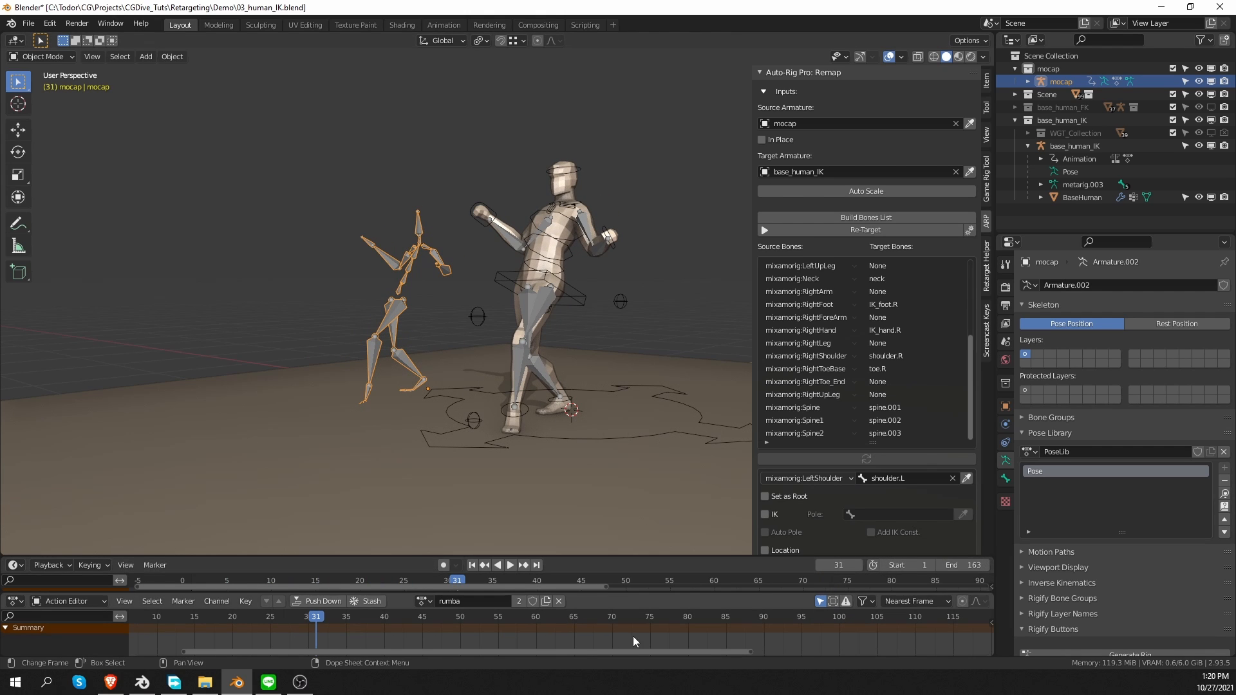
Step: Play the extended rumba on base_human_IK, first with the rigs visible and again with viewport overlays hidden, then restore the overlays
key("space")
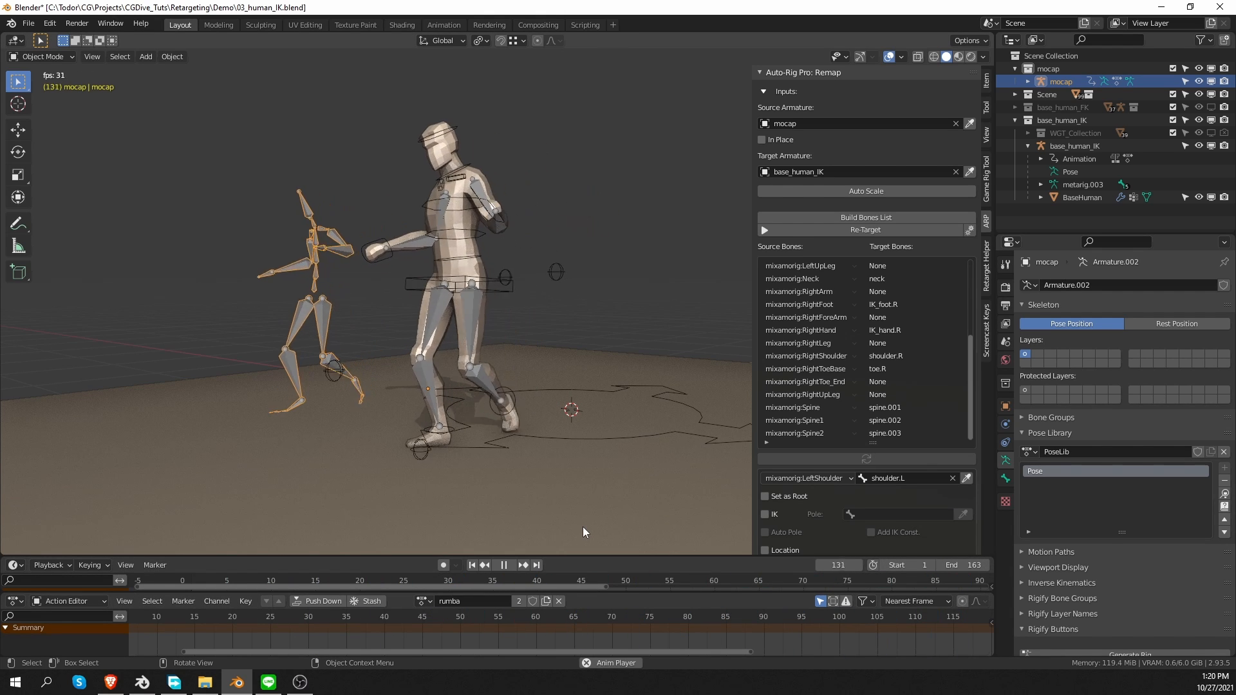
key("space")
key("alt+shift+z")
middle_click_drag(138, 626, 304, 623)
left_click(257, 617)
key("space")
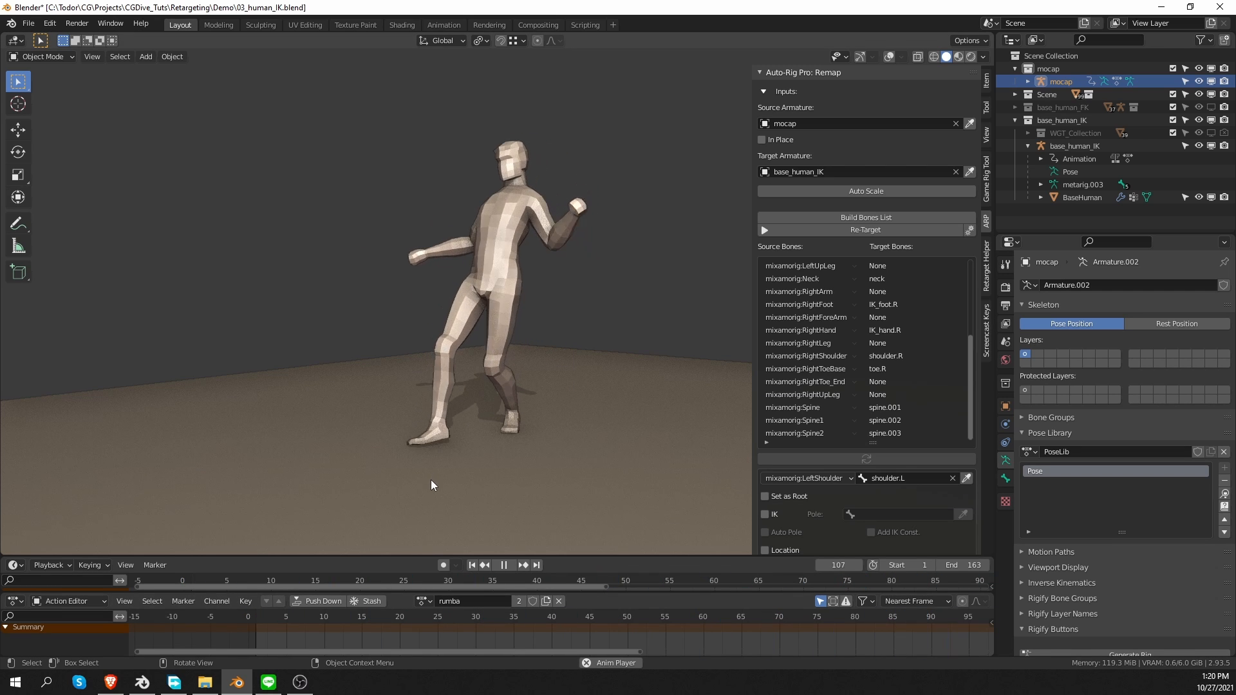
key("space")
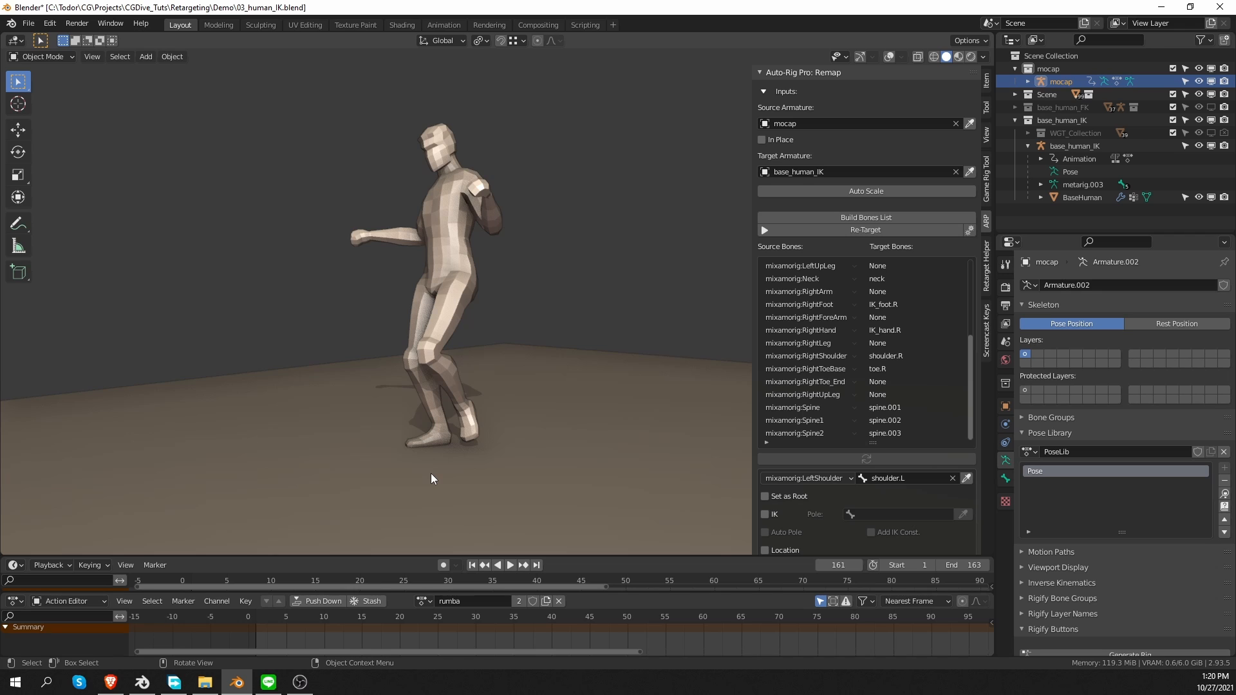
middle_click_drag(431, 473, 611, 222)
key("alt+shift+z")
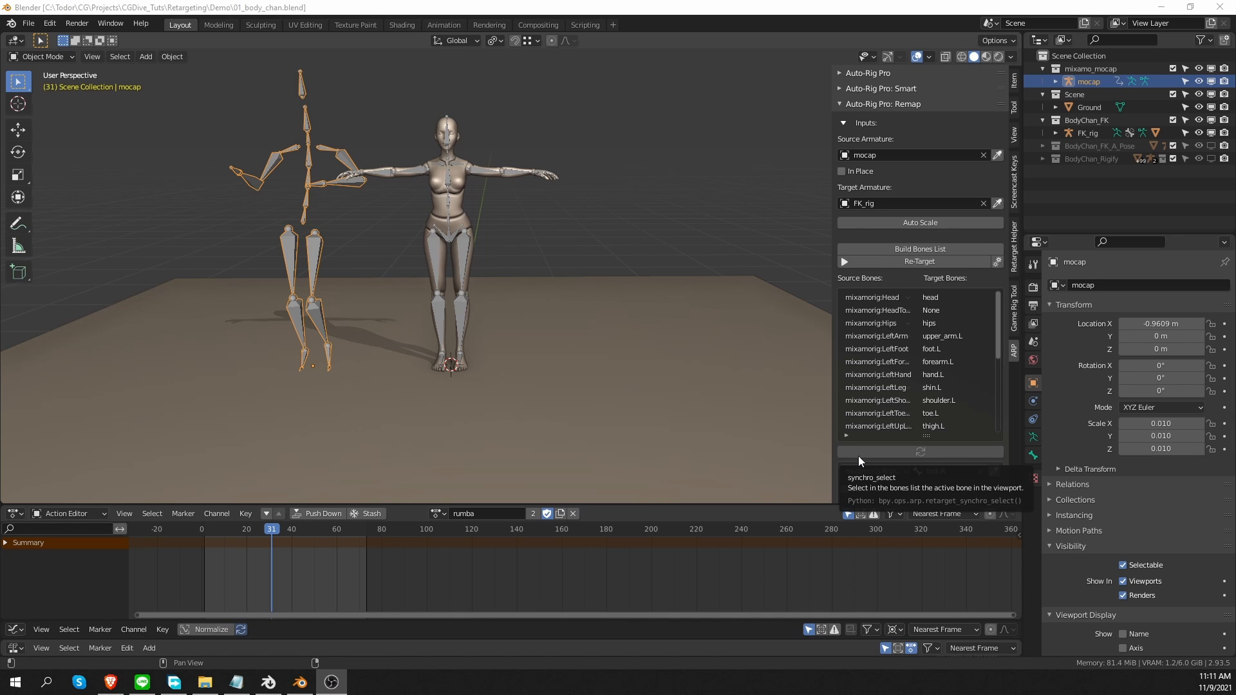
Step: In 01_body_chan.blend, assign the walk action to the mocap armature and scrub back to frame 0
left_click(858, 453)
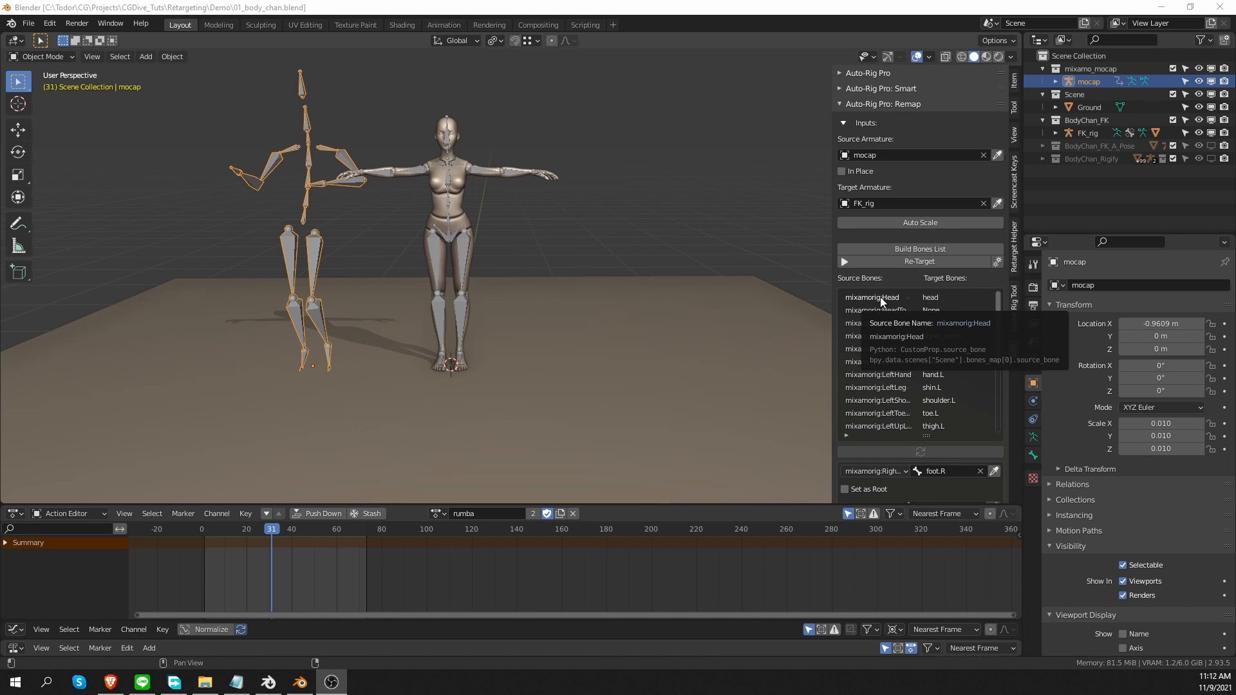
left_click(442, 512)
left_click(465, 466)
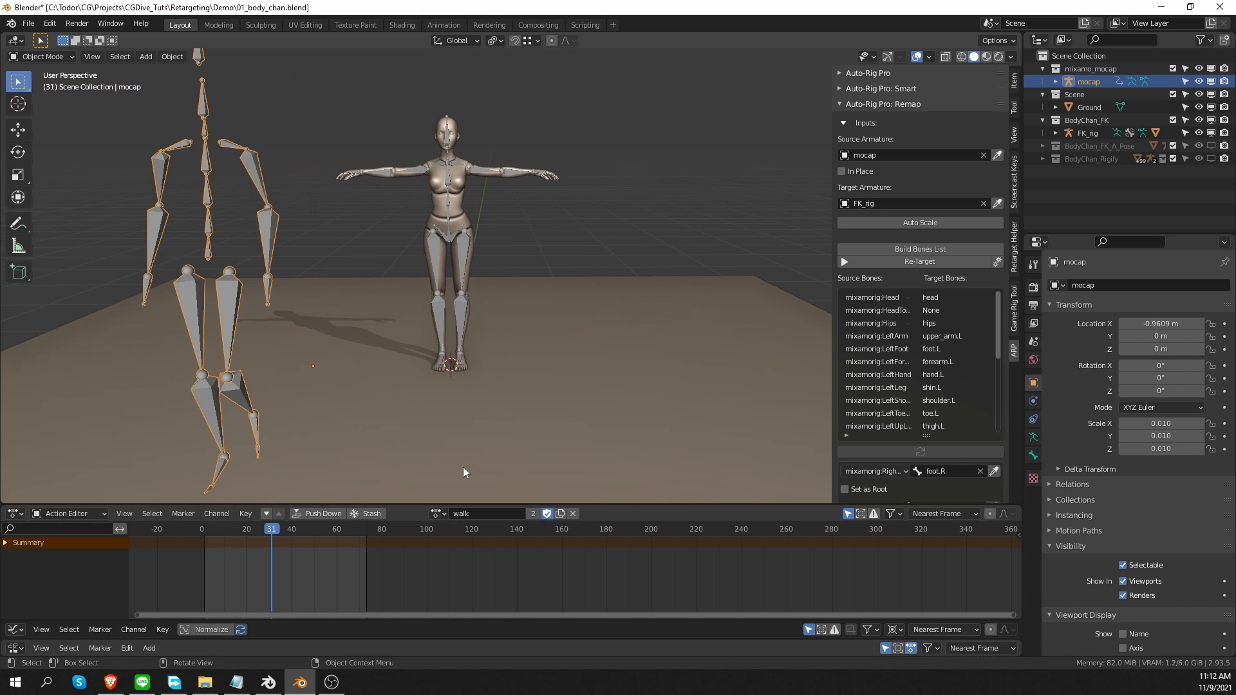
mouse_move(201, 531)
left_mouse_down()
mouse_move(276, 526)
mouse_move(206, 531)
left_mouse_up()
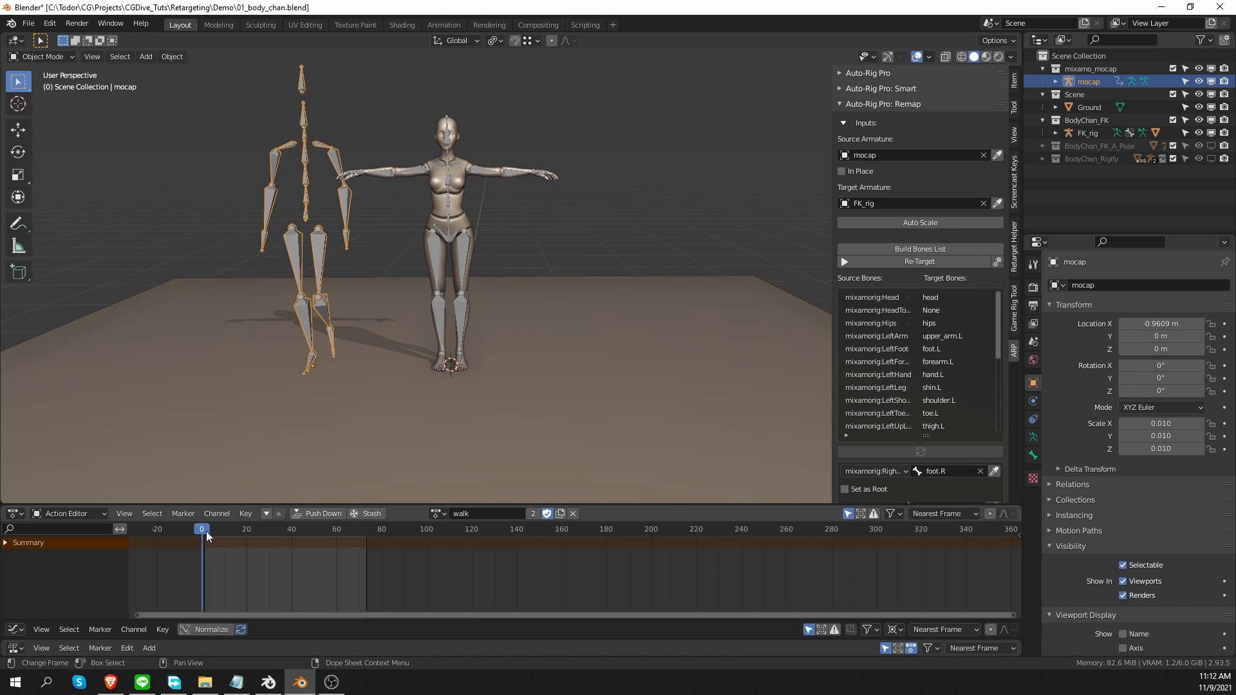
Step: Try In Place on the mocap's walk action, play the result, and turn the option off again
left_click(842, 171)
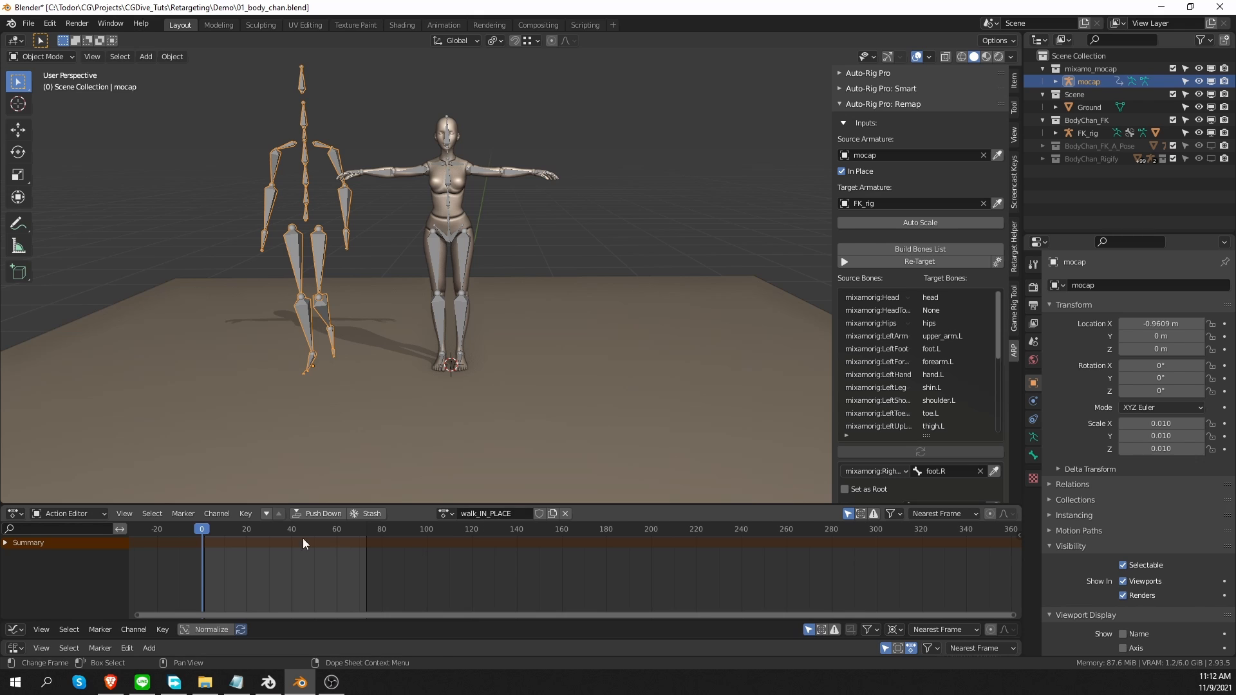
key("space")
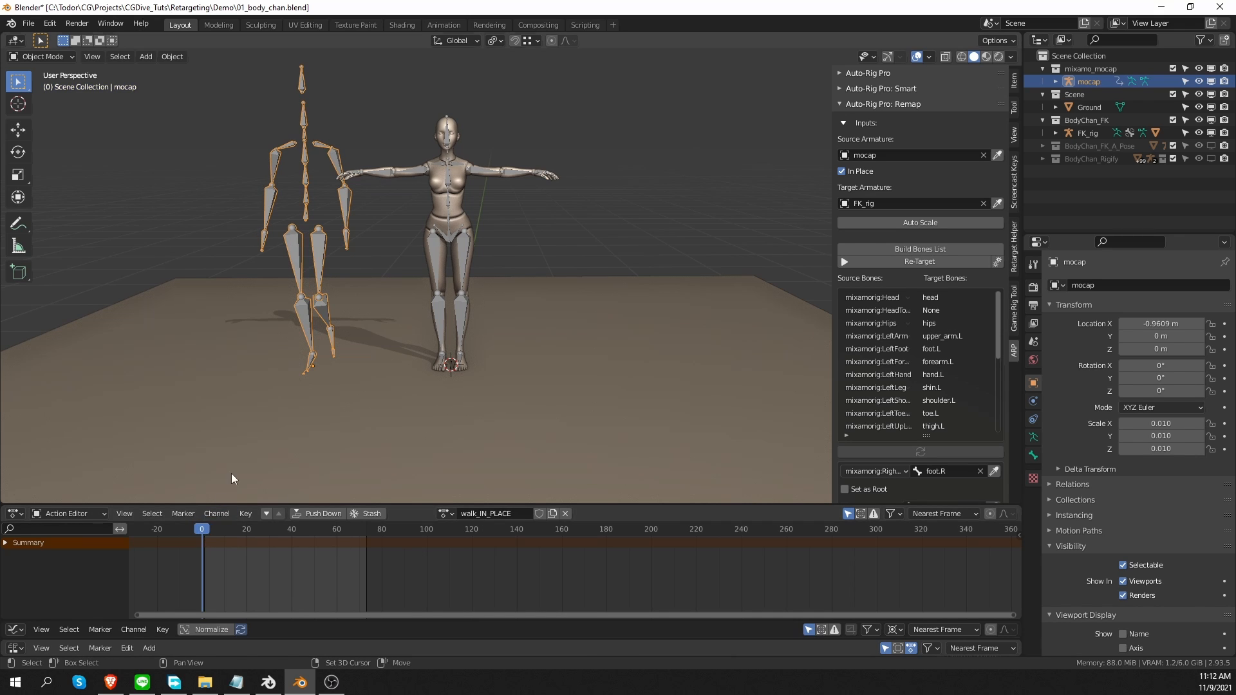
key("space")
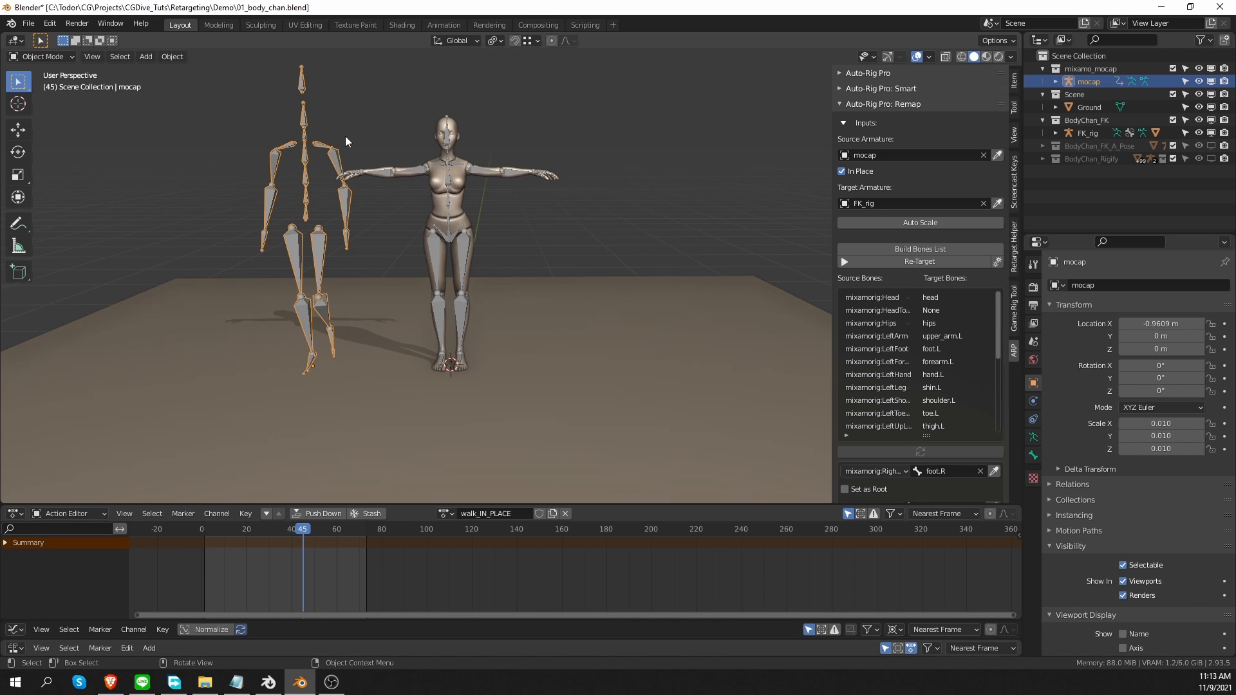
left_click(842, 171)
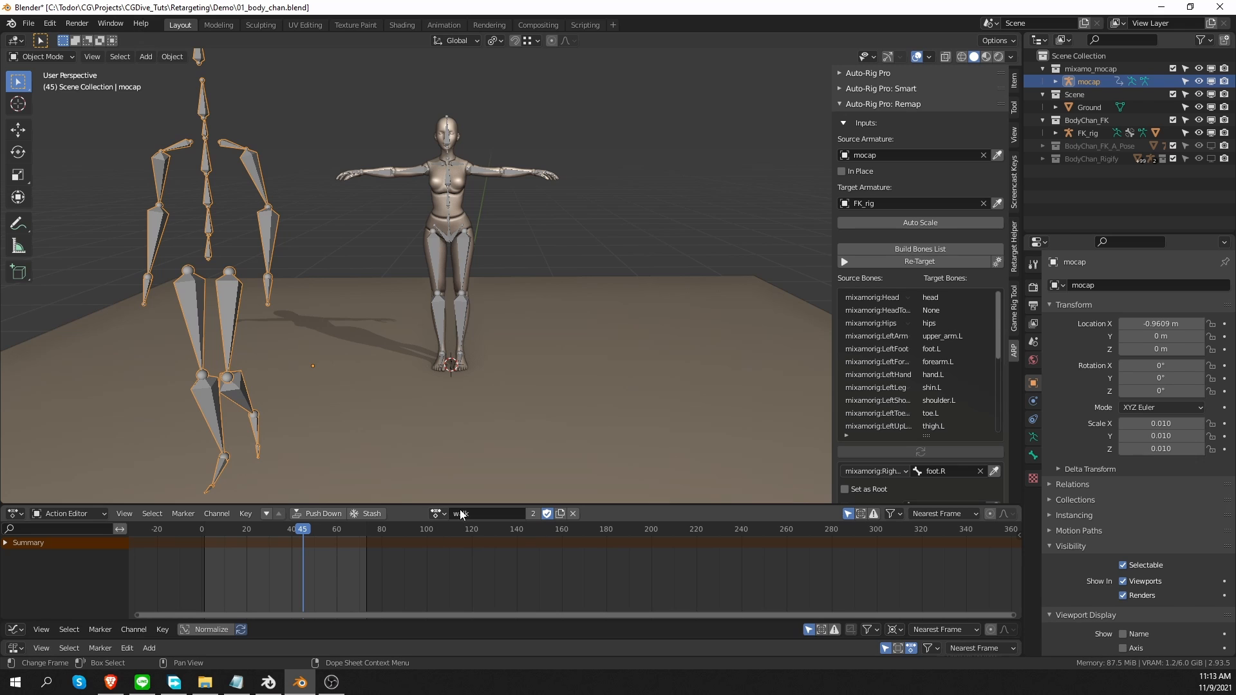
left_click_drag(219, 532, 267, 534)
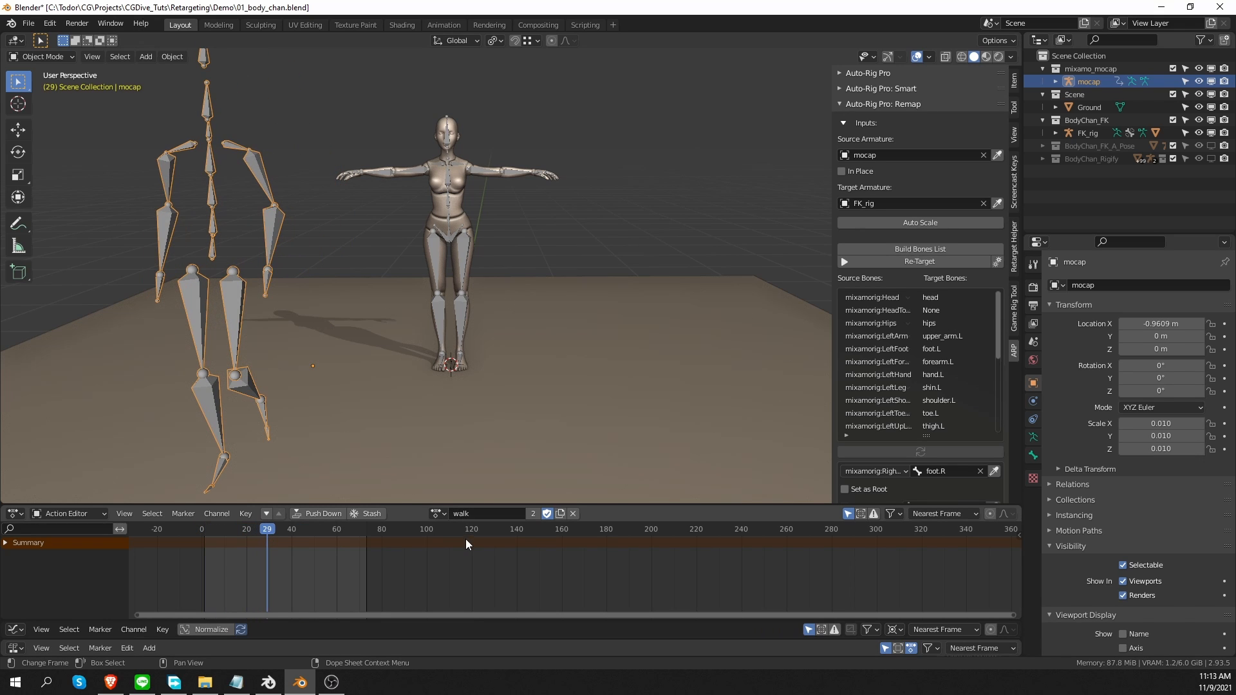
Step: Assign the walk_sneak action to the mocap, try enabling In Place, and scrub through the motion
left_click(437, 515)
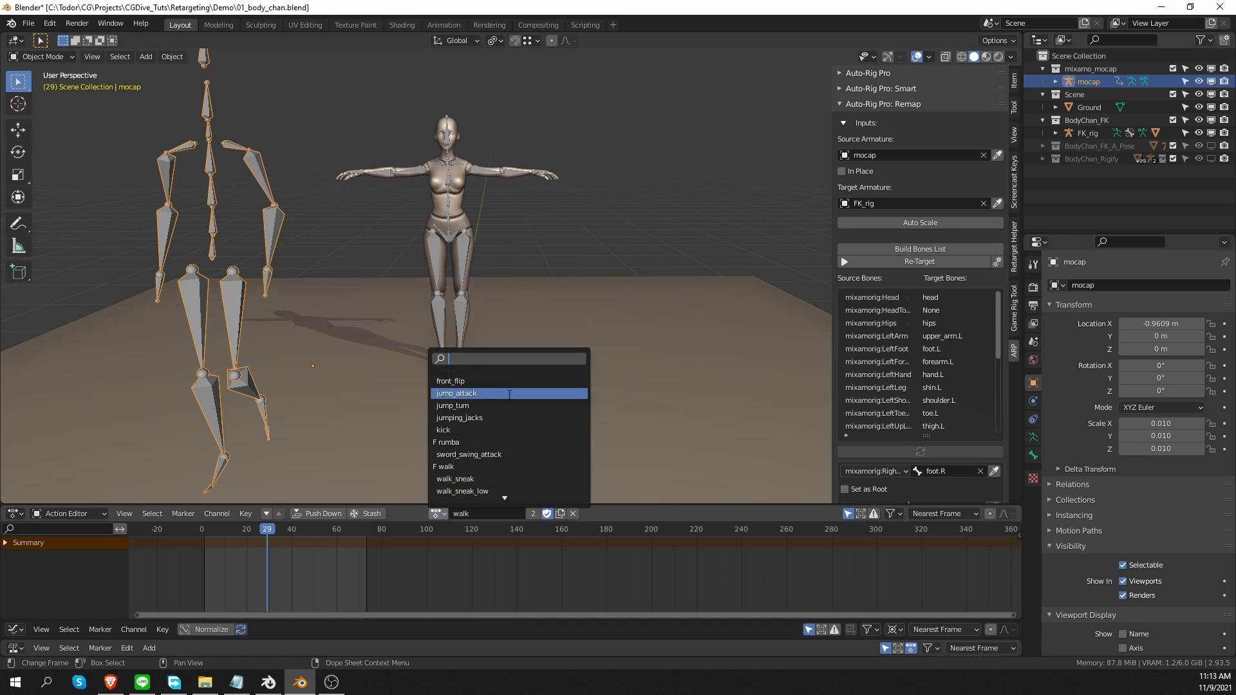
left_click(491, 478)
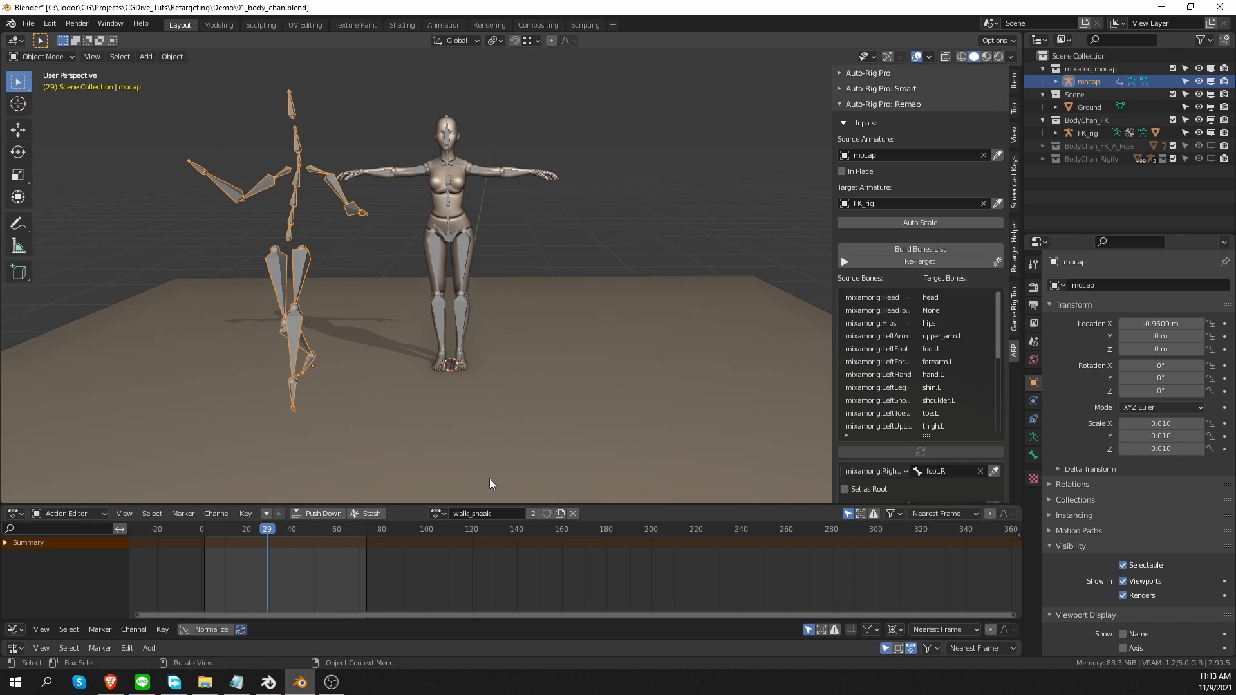
left_click(841, 172)
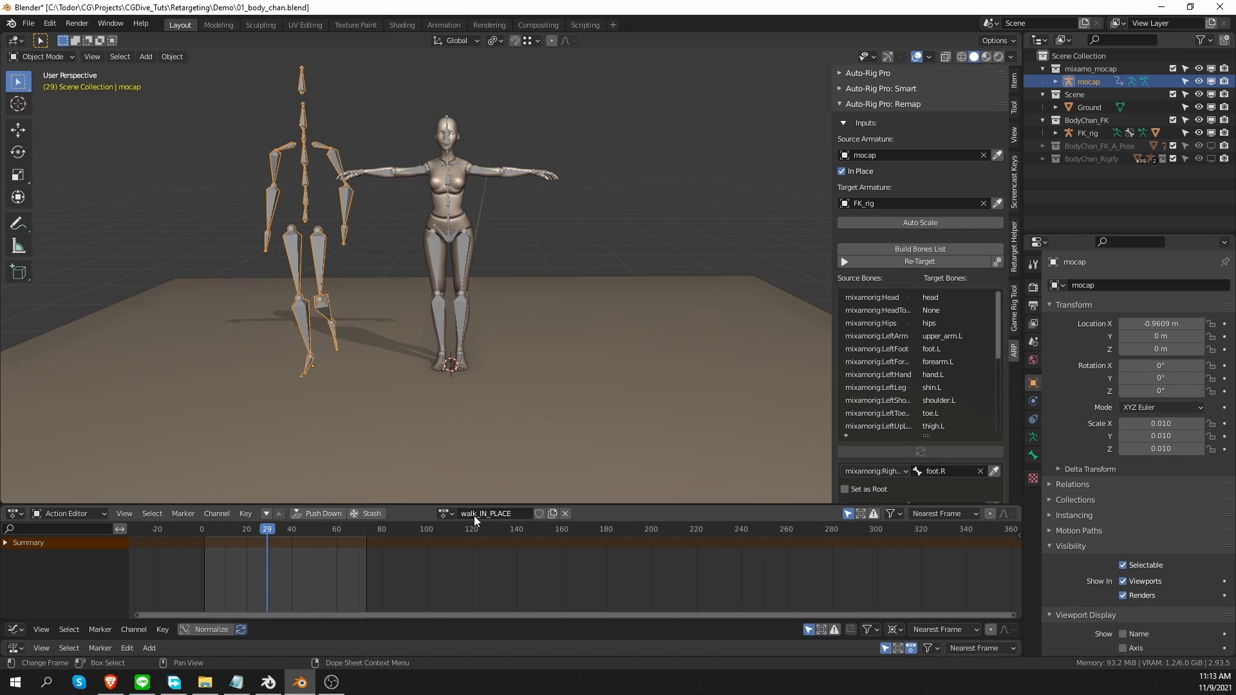
left_click_drag(207, 531, 267, 537)
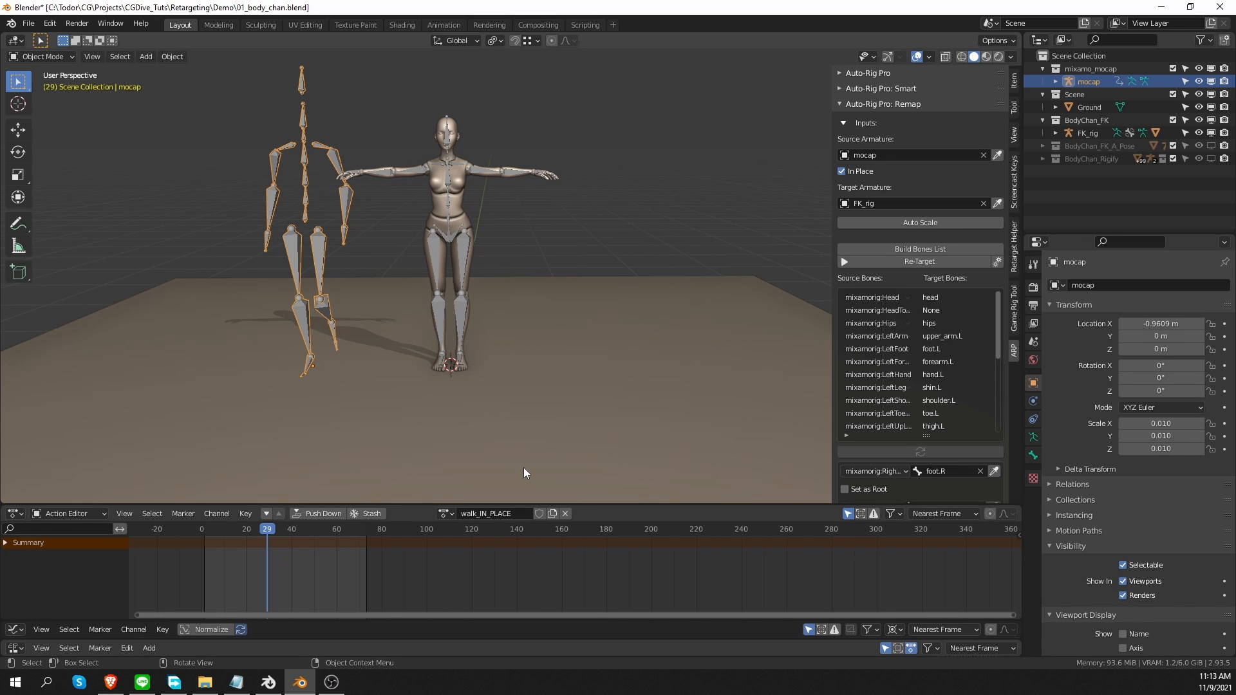
Step: Reassign the walk_sneak action to the mocap, re-enable In Place for it, and play the in-place motion
left_click(445, 513)
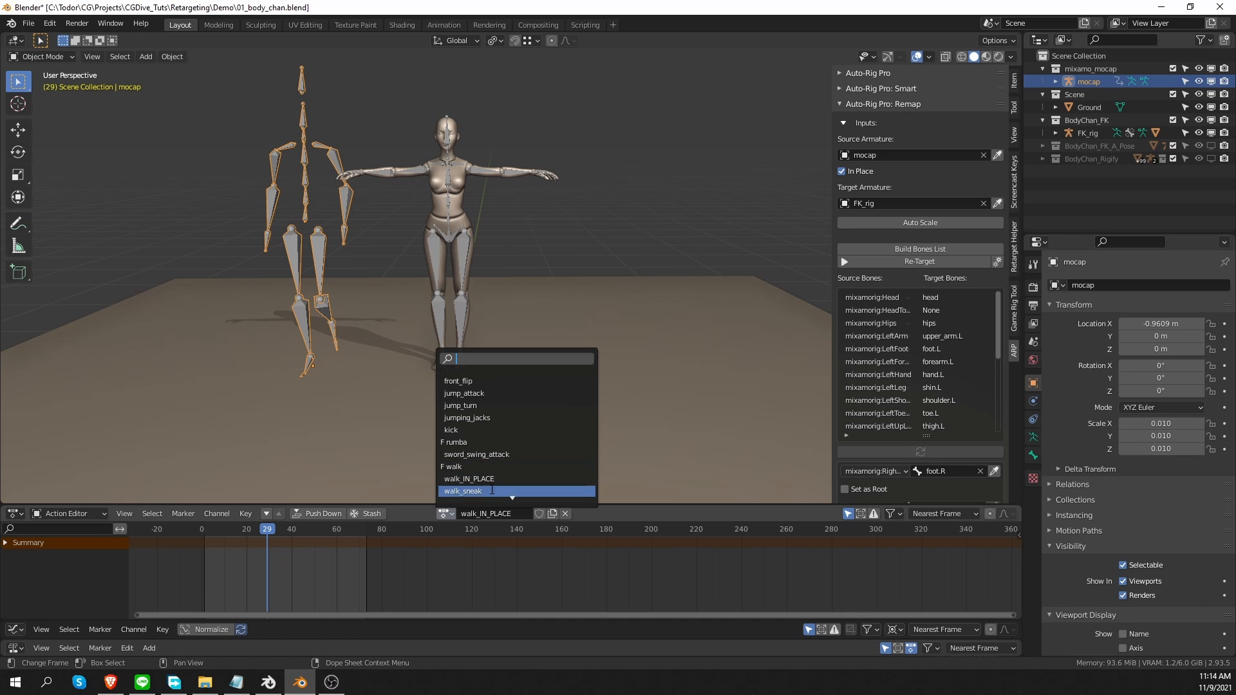
left_click(484, 491)
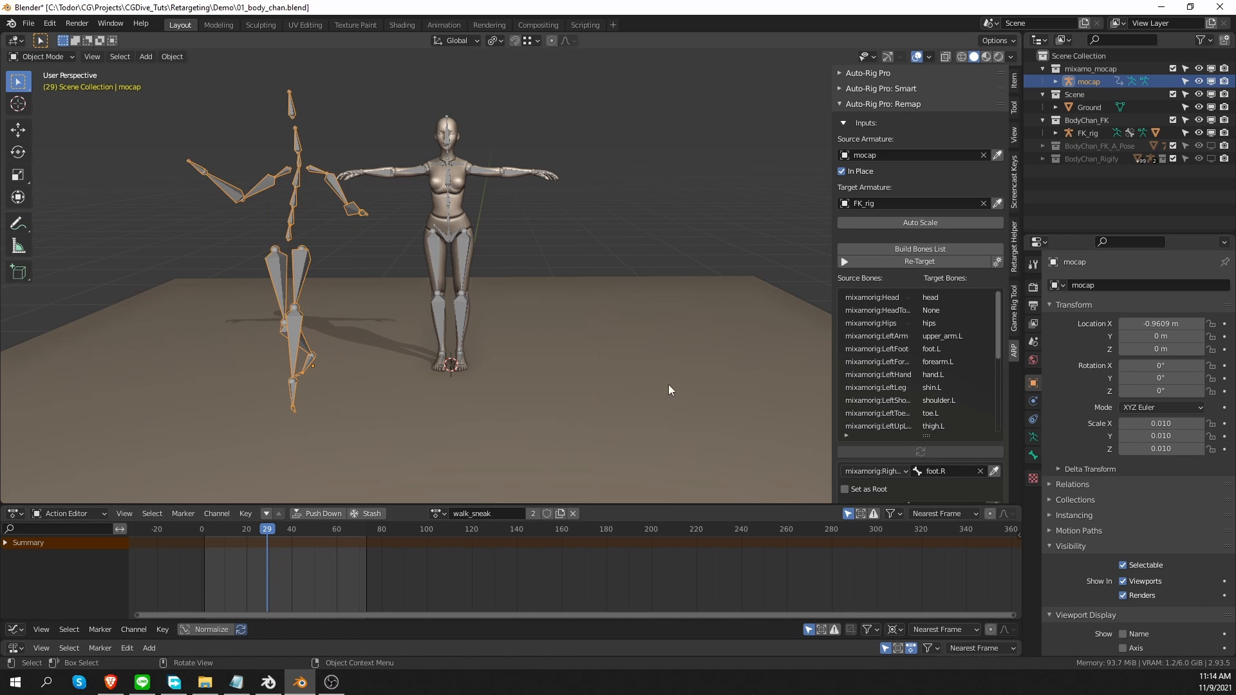
left_click(841, 171)
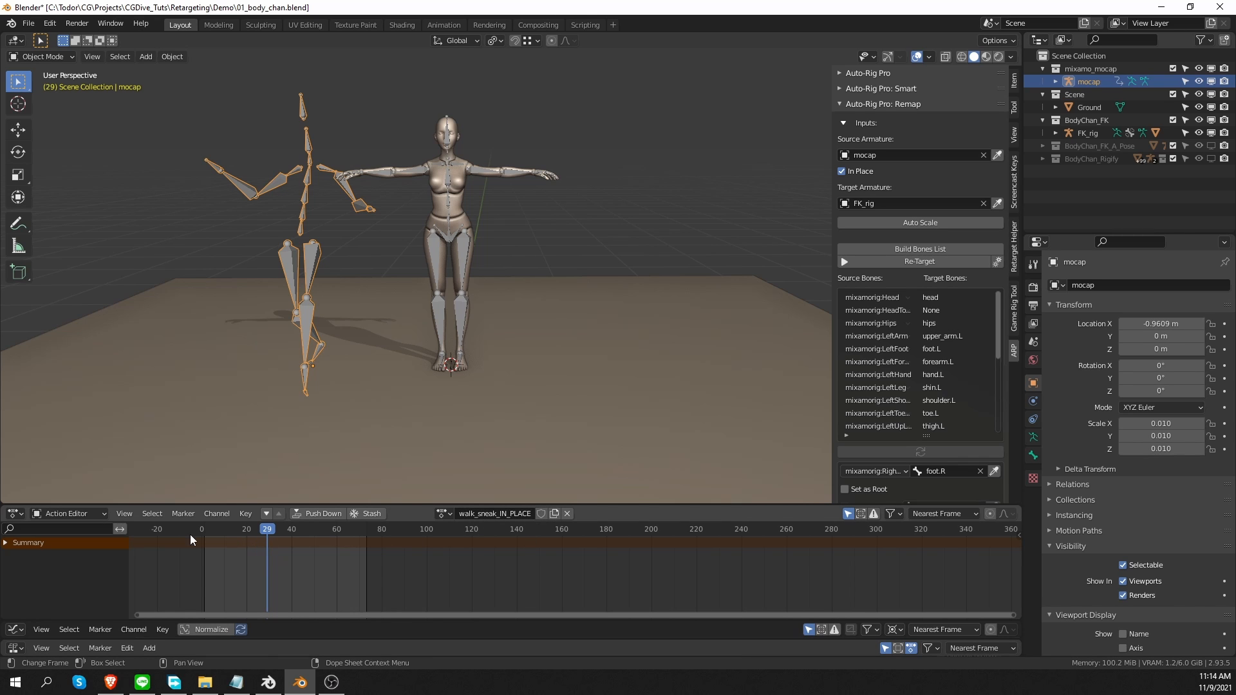
left_click_drag(217, 533, 196, 532)
key("space")
key("space")
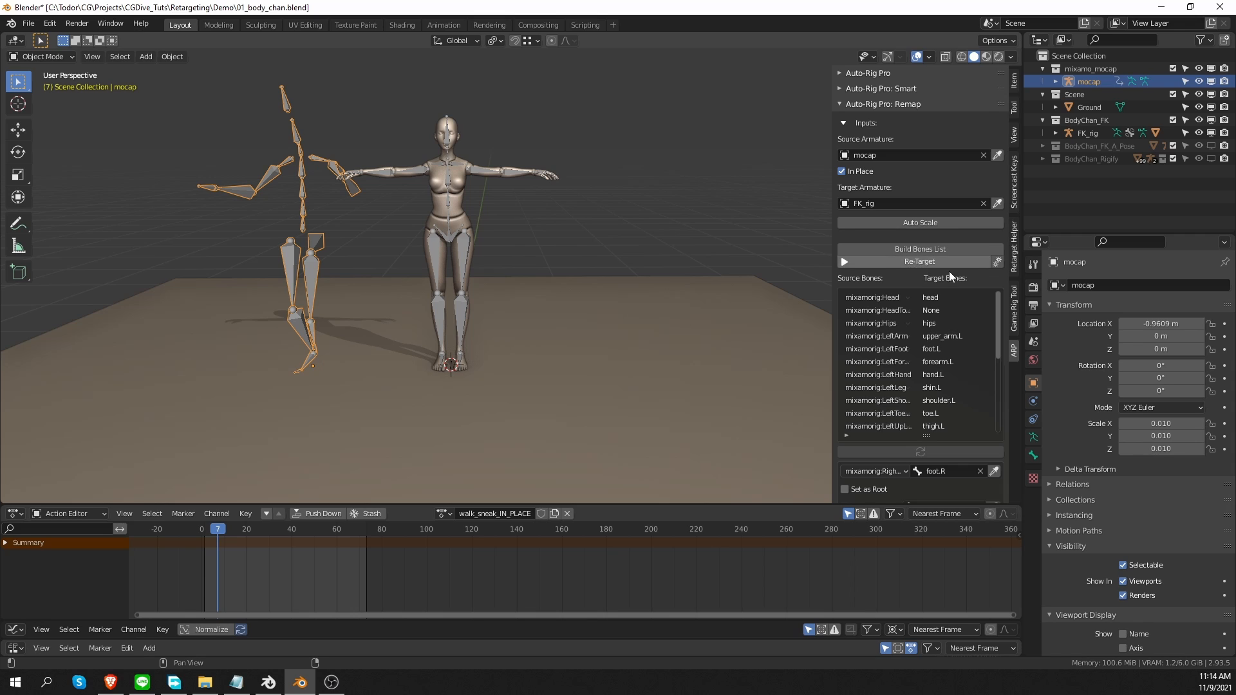
Step: Reveal the additional Re-Target options and bind FK_rig to the mocap with Bind Only
left_click(997, 262)
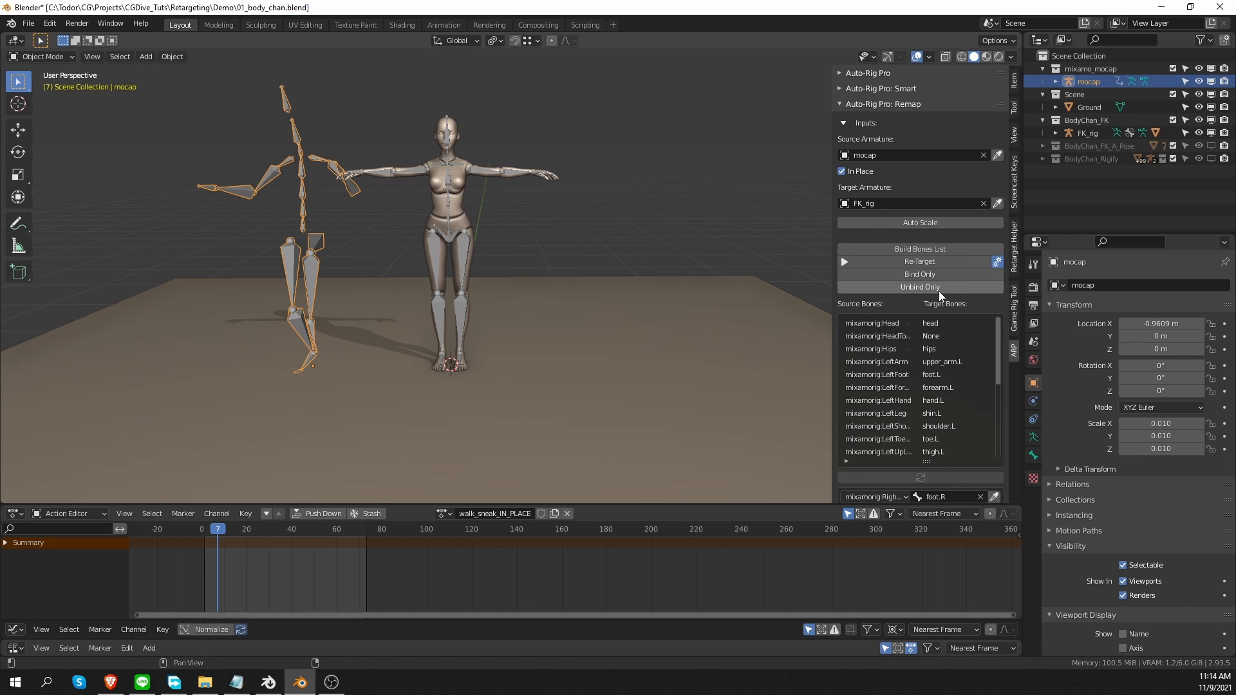
left_click(998, 261)
left_click(997, 262)
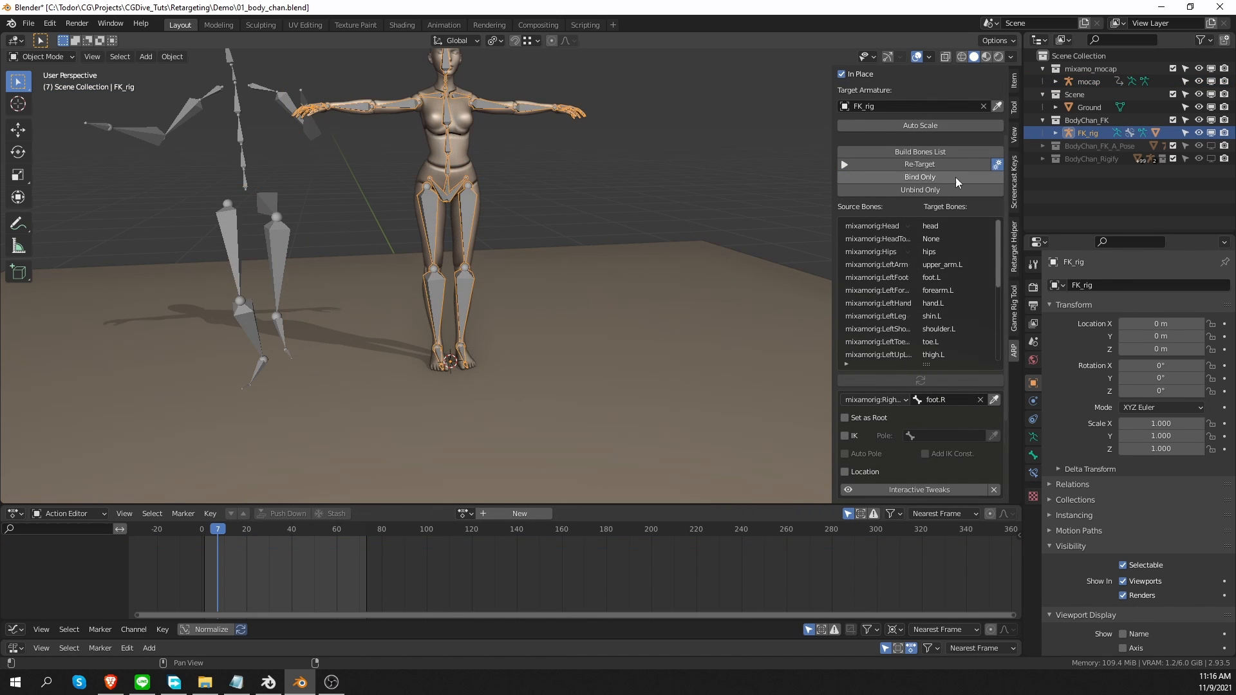
left_click(956, 176)
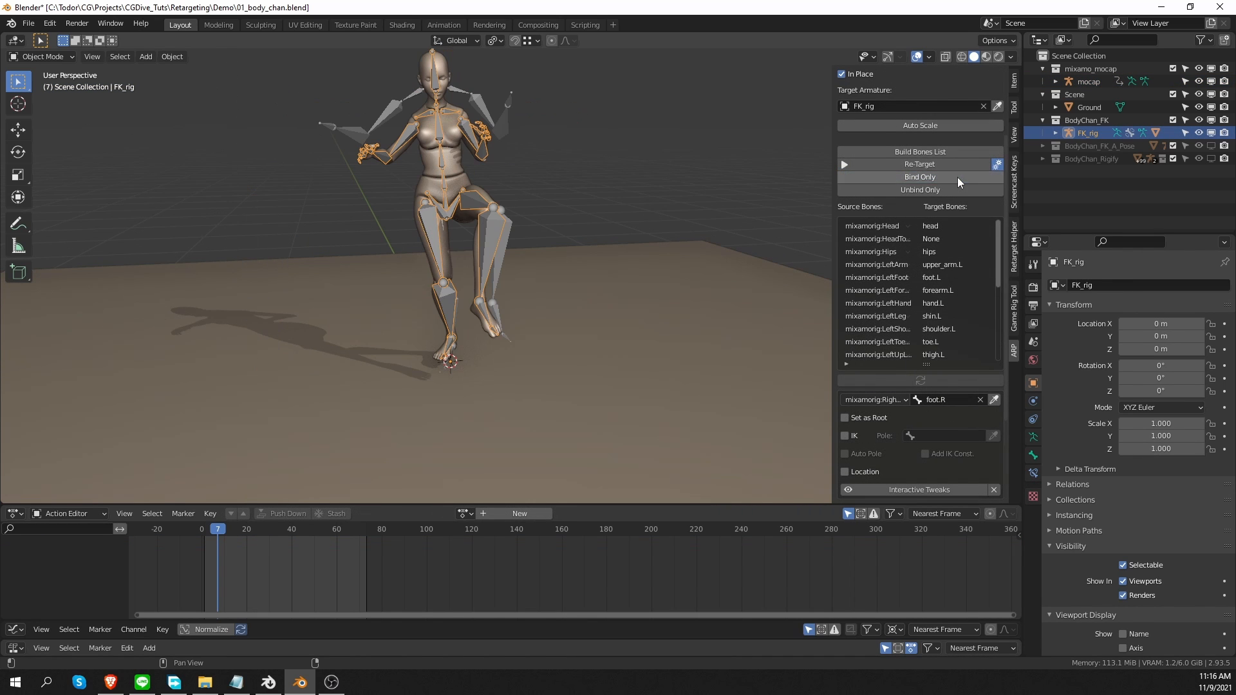
Step: Play the bound FK_rig's sneaking motion with the viewport overlays hidden
key("shift+Left")
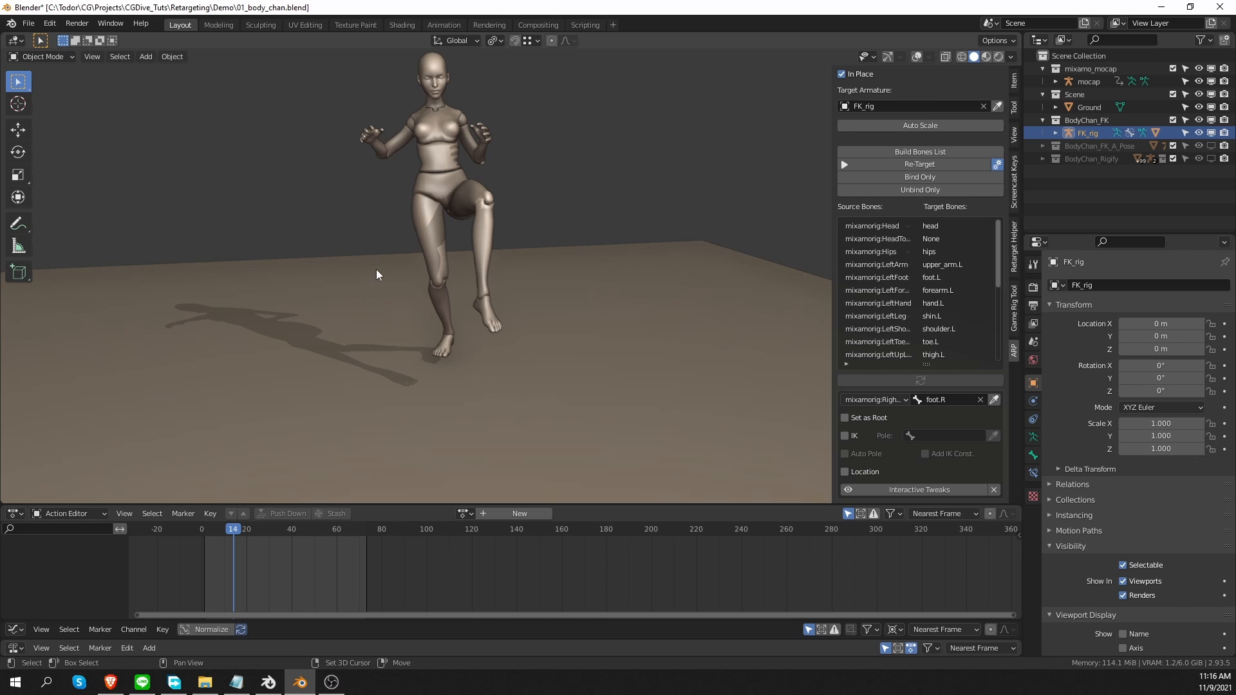
key("space")
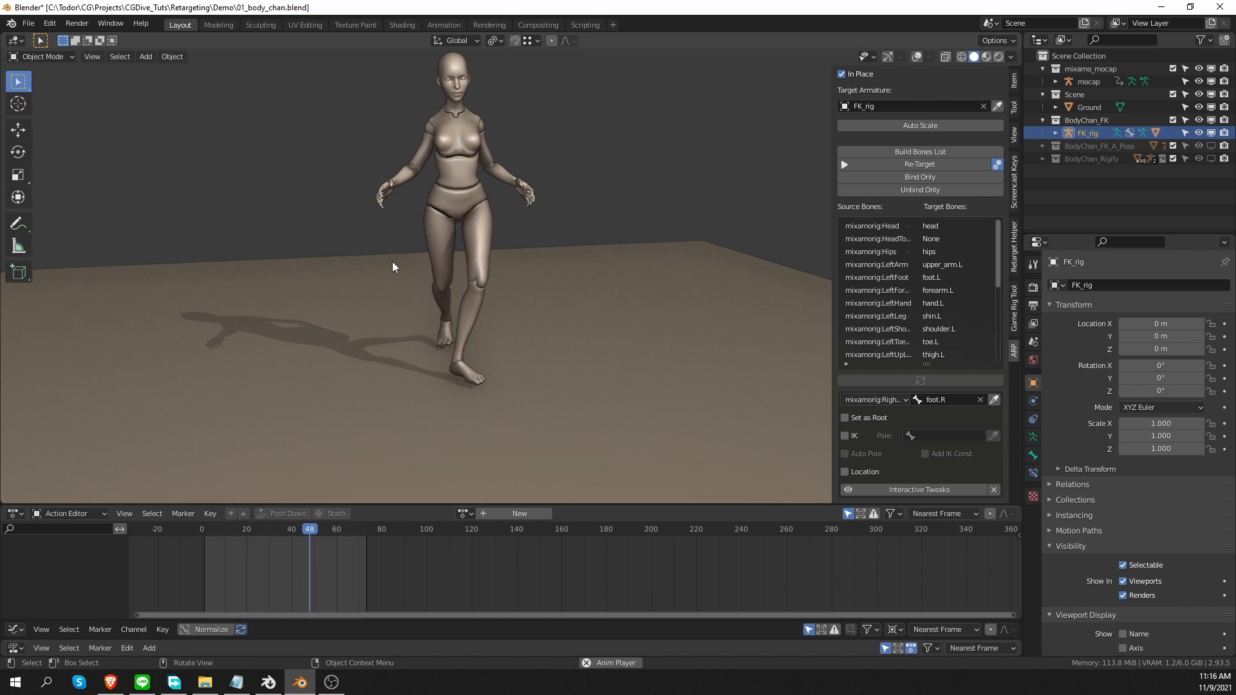
key("space")
Step: Put FK_rig in Pose Mode, show the viewport overlays, and select its thigh.L bone
key("ctrl+Tab")
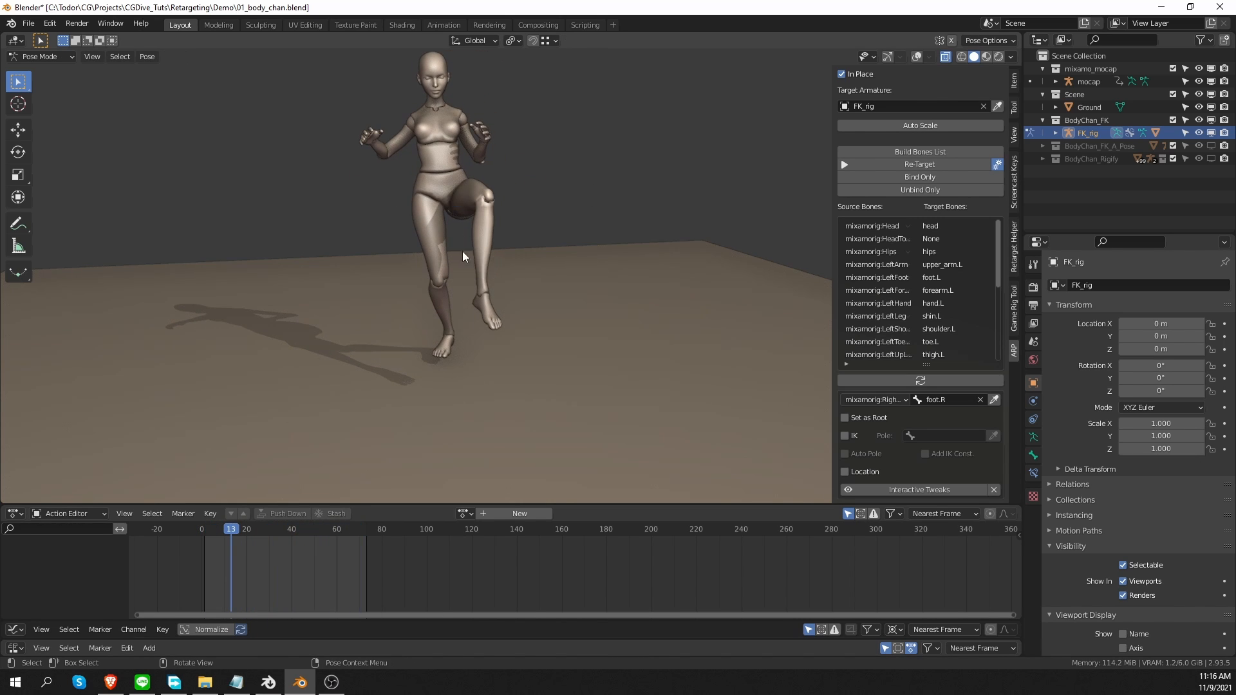
key("shift+alt+z")
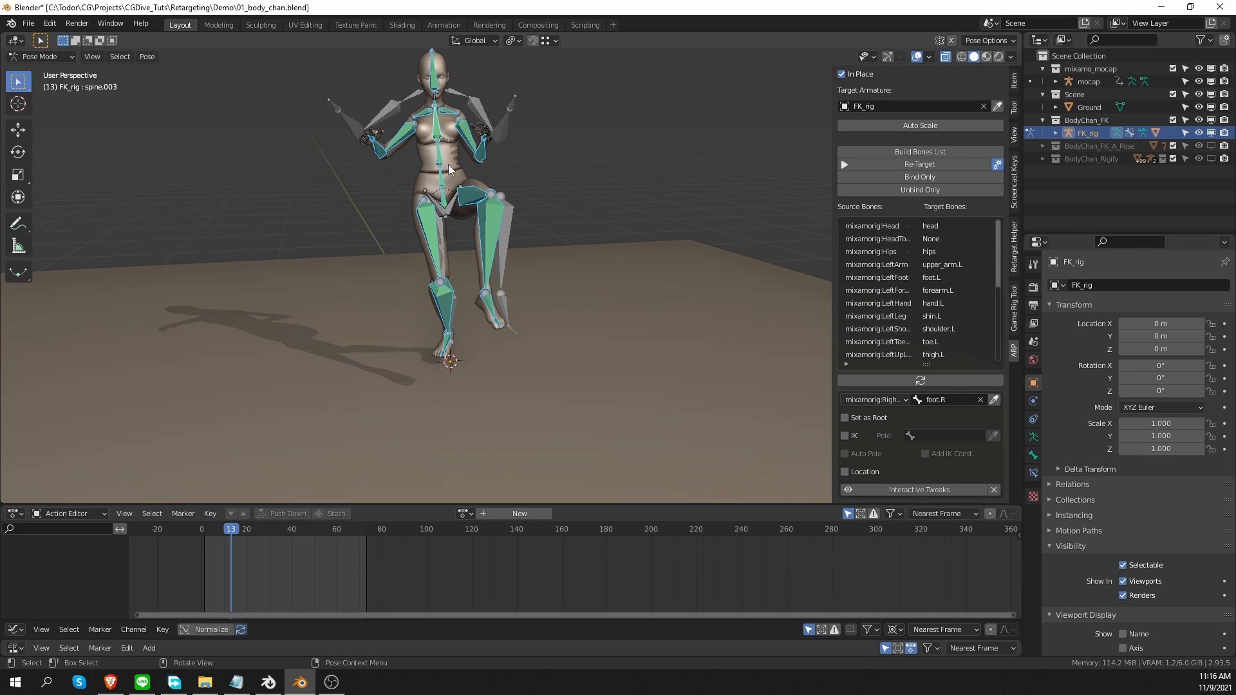
left_click(472, 195)
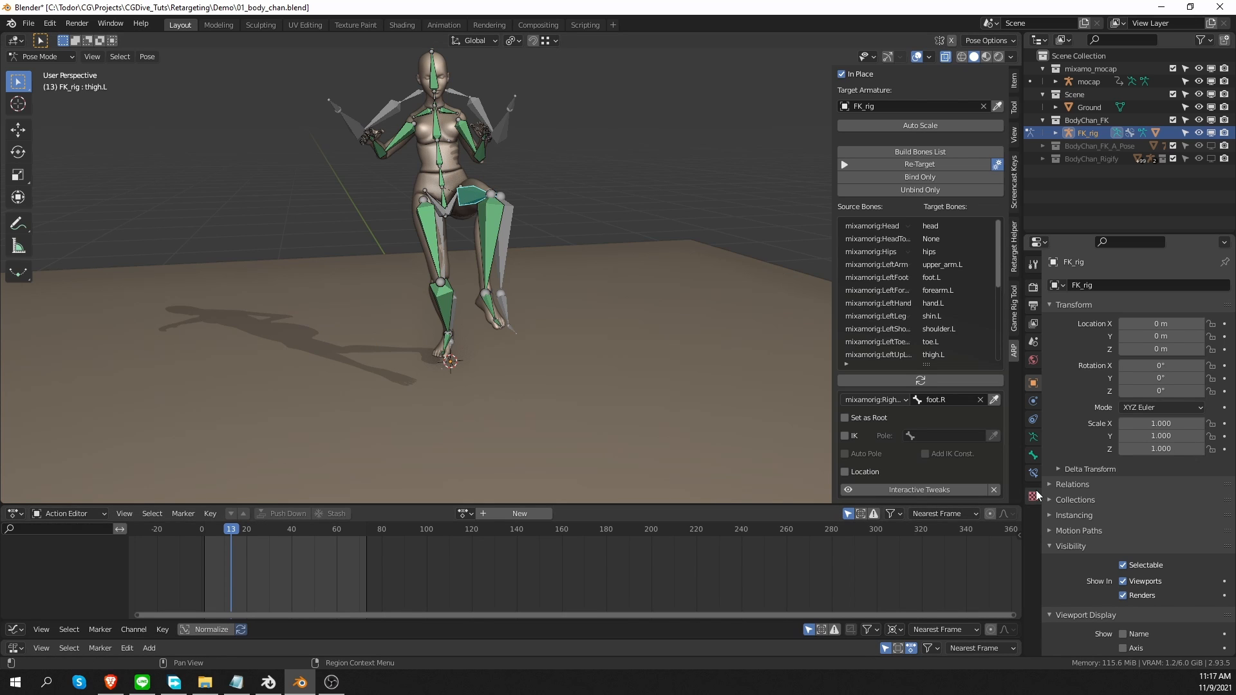
Step: Show thigh.L's bone constraints, return FK_rig to Object Mode, and unbind it from the mocap with Unbind Only
left_click(1033, 473)
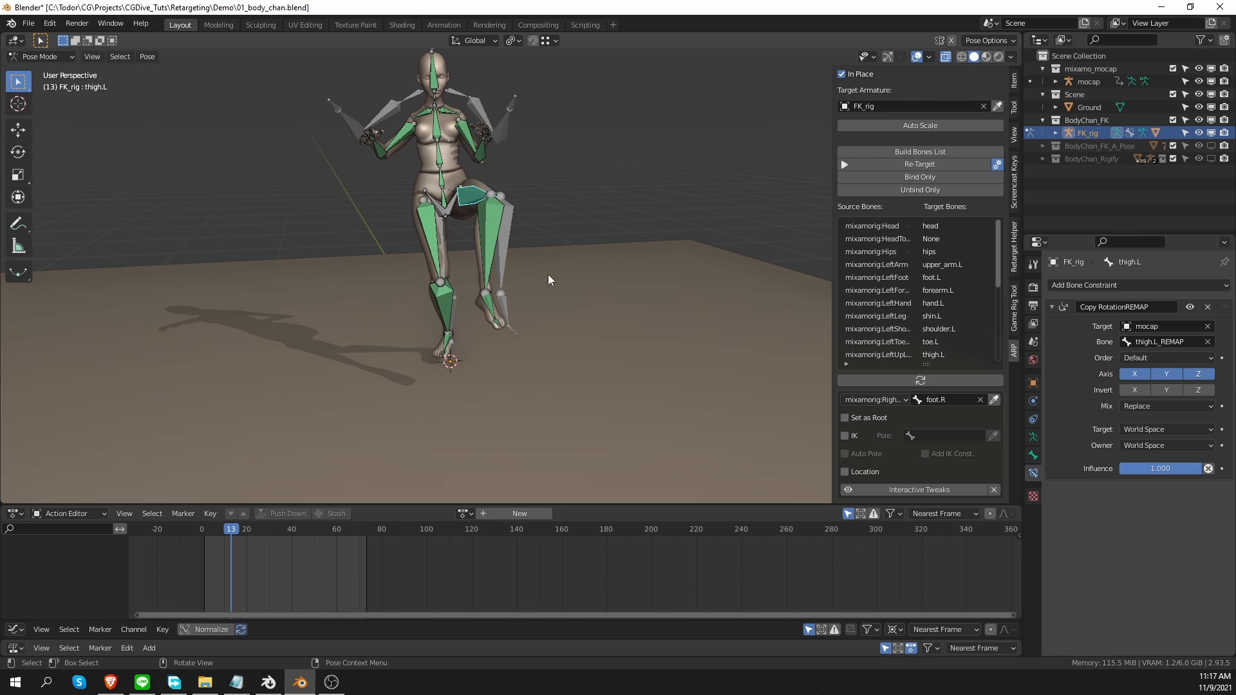
key("ctrl+Tab")
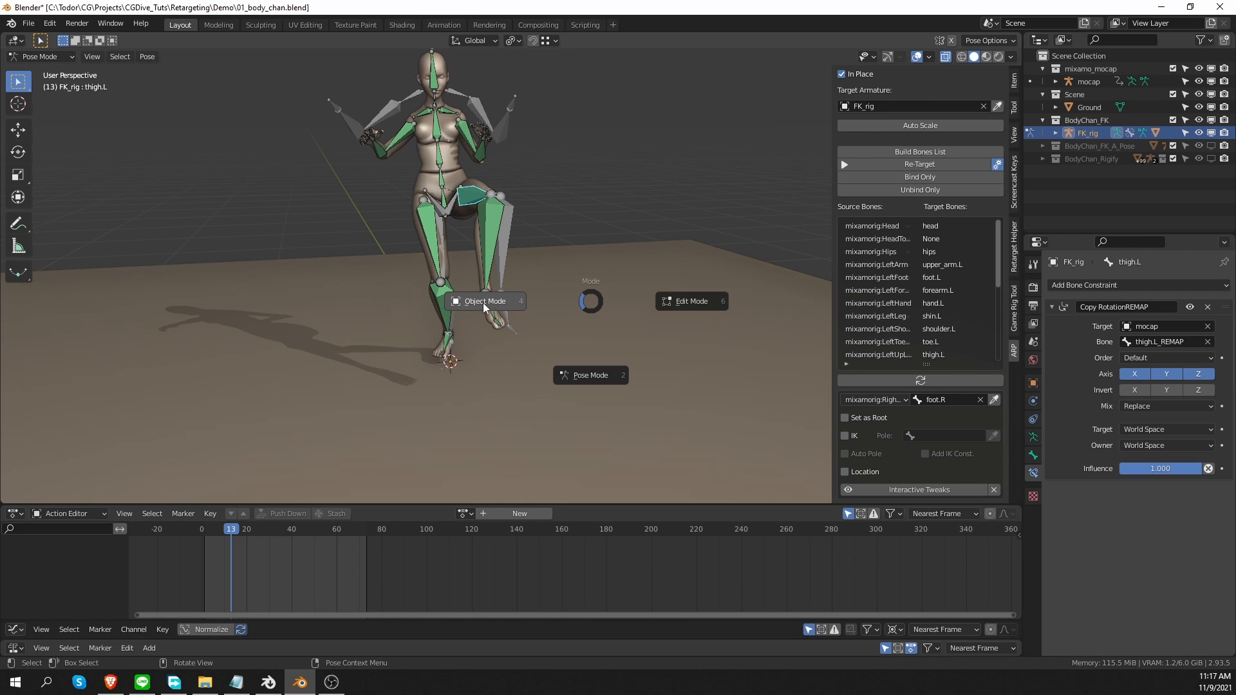
left_click(483, 299)
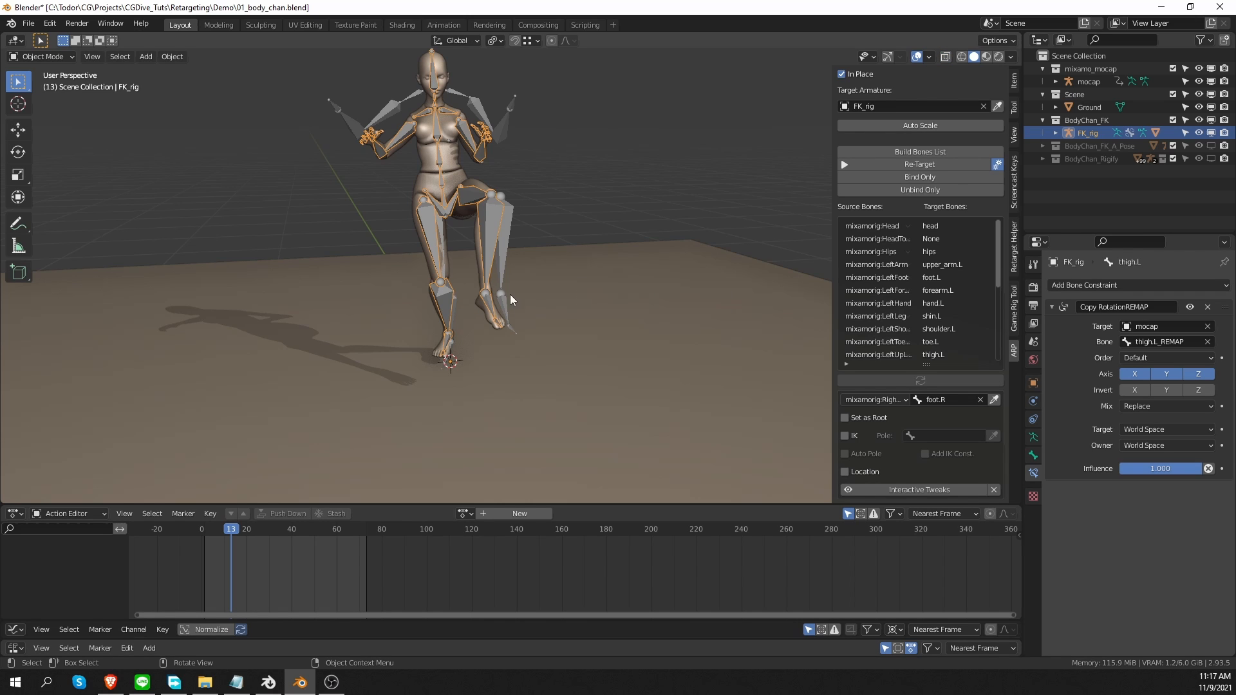
left_click(921, 192)
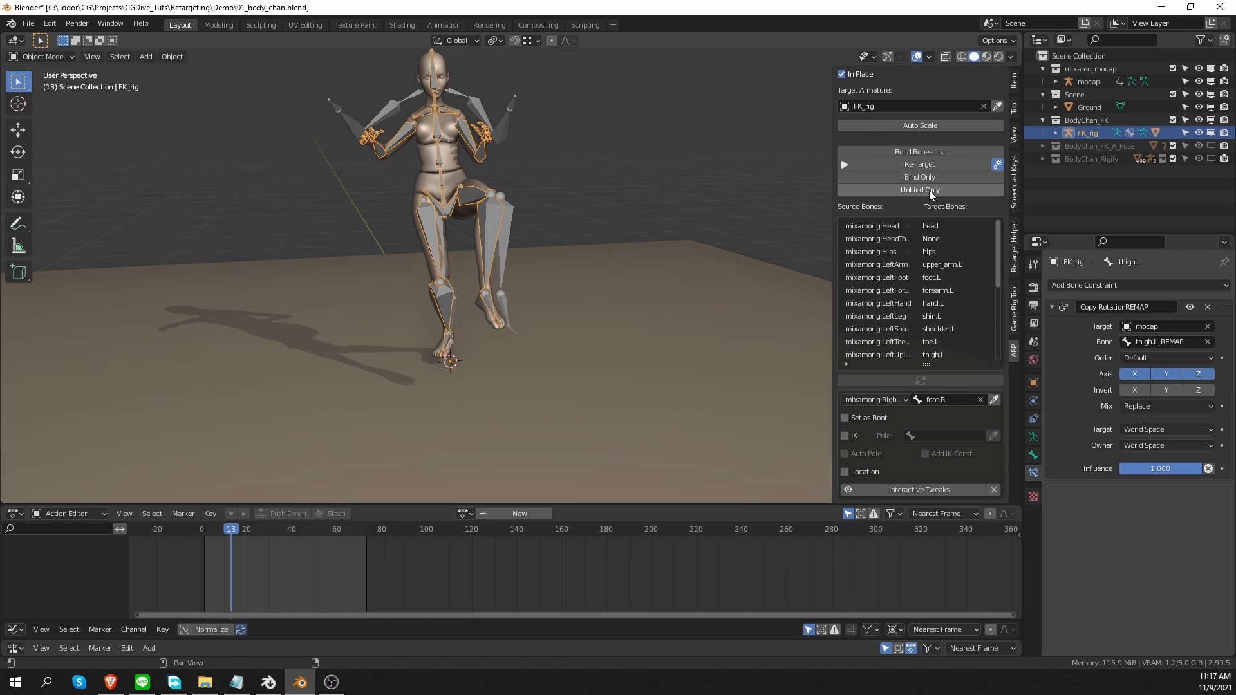
left_click(929, 191)
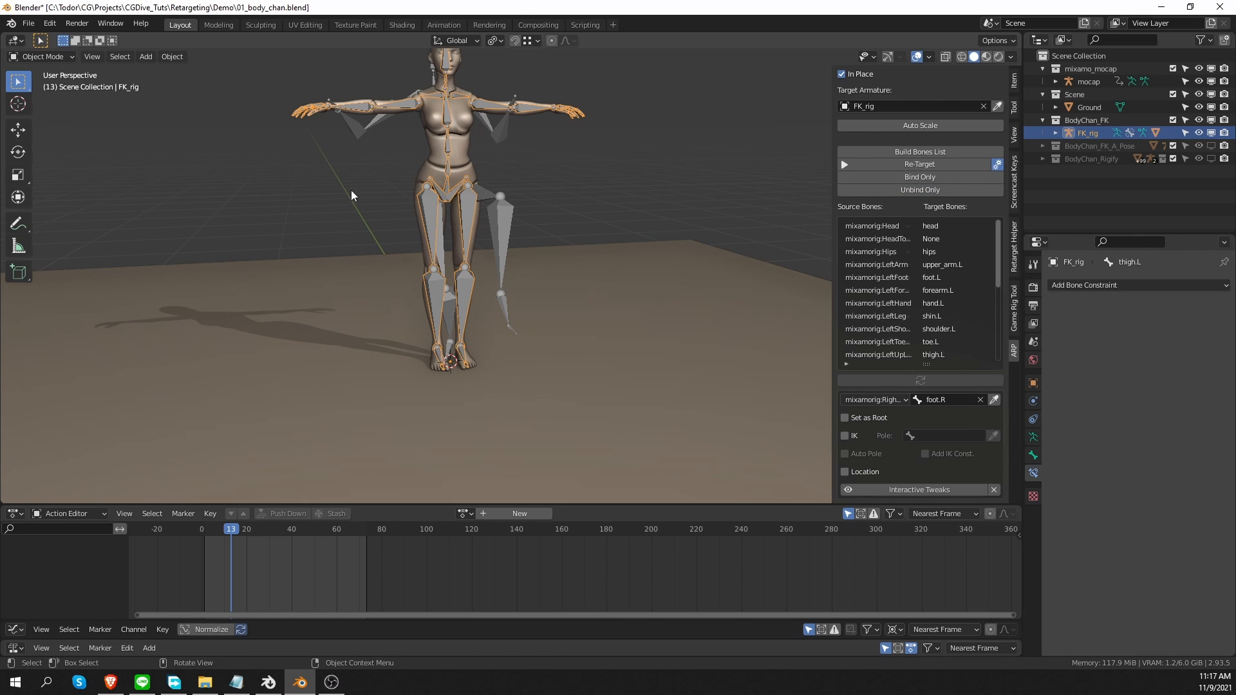
Step: Try re-targeting the in-place mocap onto FK_rig over frames 1 to 139 and play the result
left_click(928, 164)
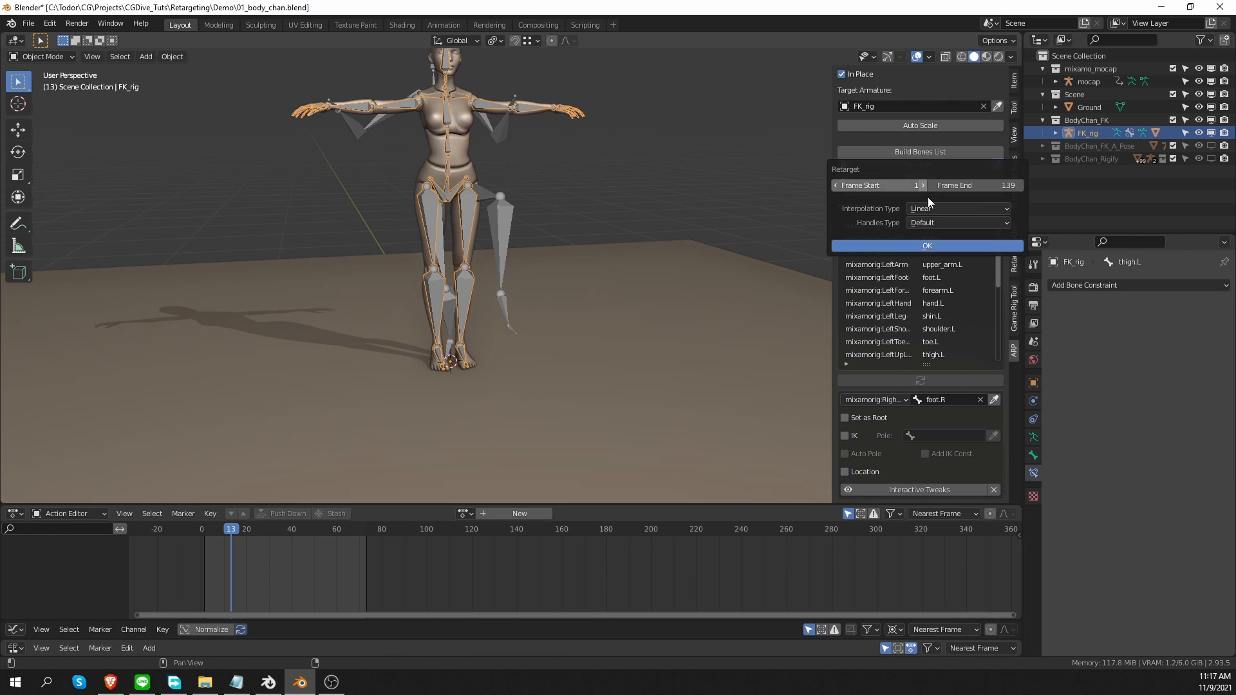
left_click(927, 245)
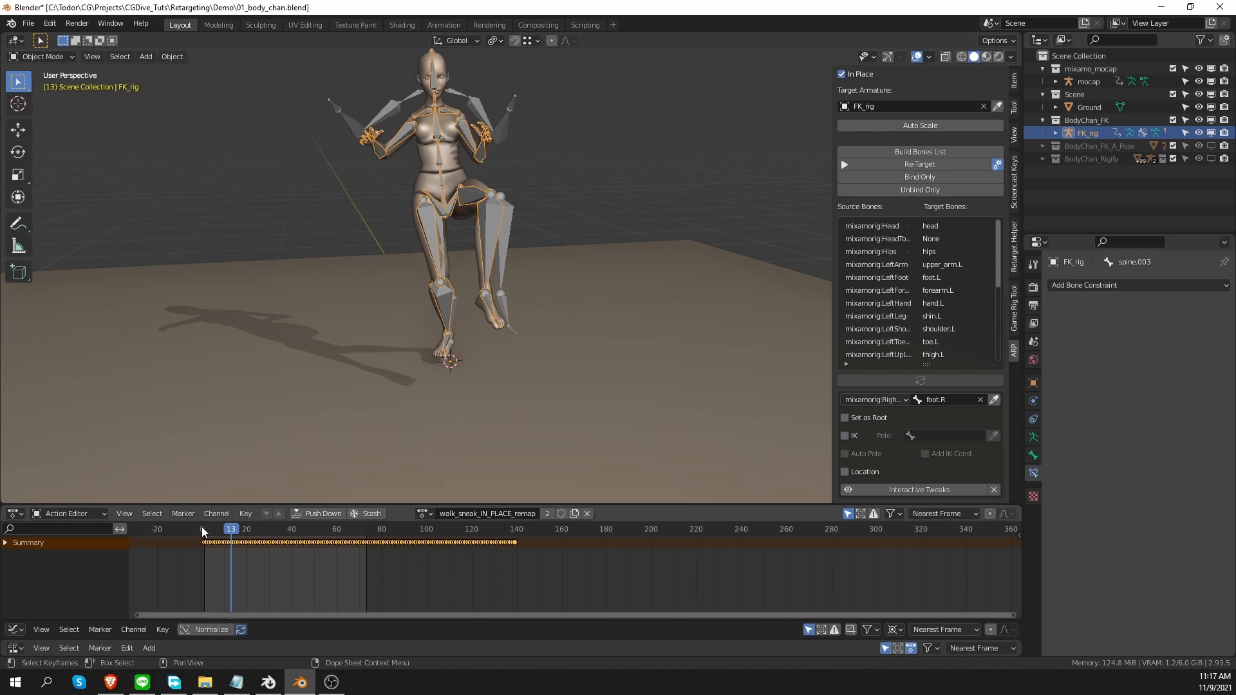
key("space")
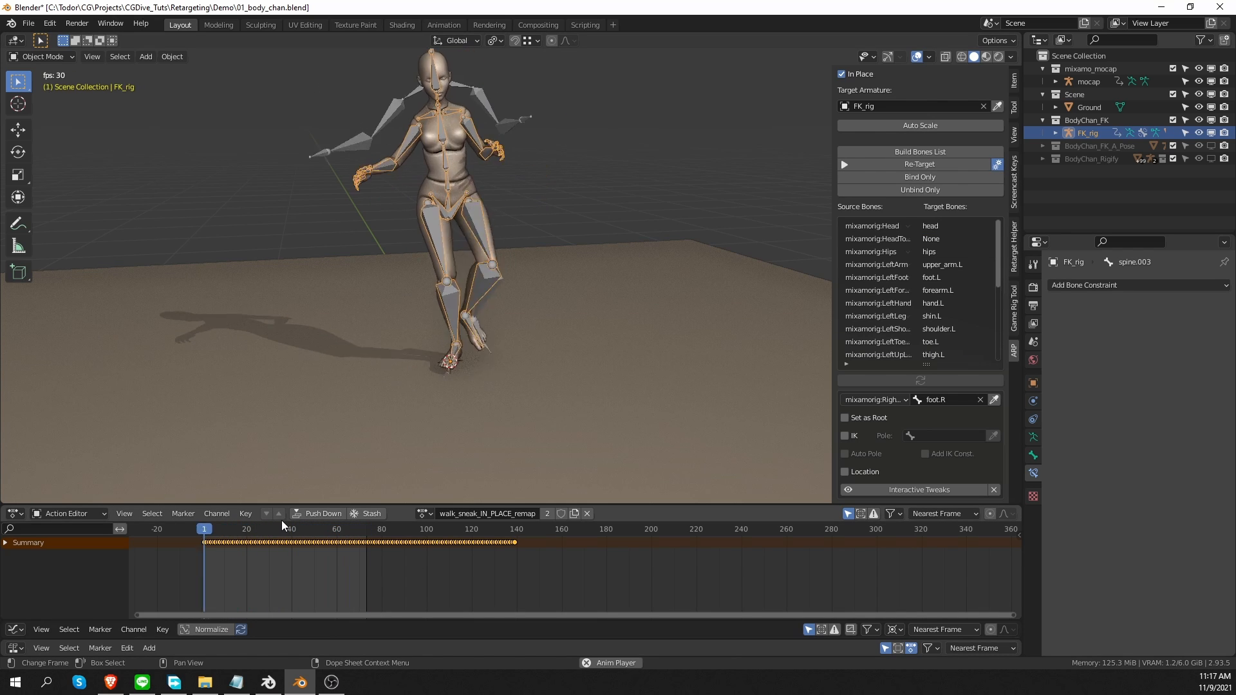
key("space")
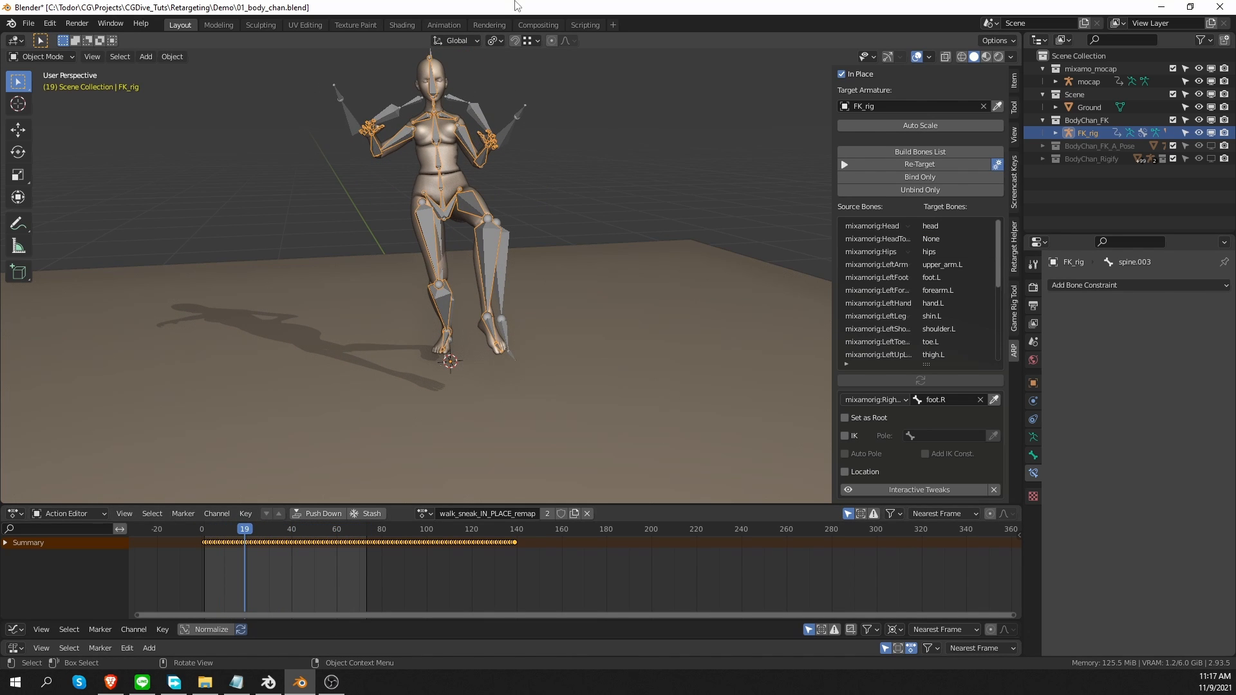
key("ctrl+z")
key("ctrl+z")
Step: Move the mocap armature about -1.26 m along the X axis, away from FK_rig
middle_click_drag(569, 225, 545, 259)
left_click(503, 246)
key("g")
key("x")
left_click(256, 263)
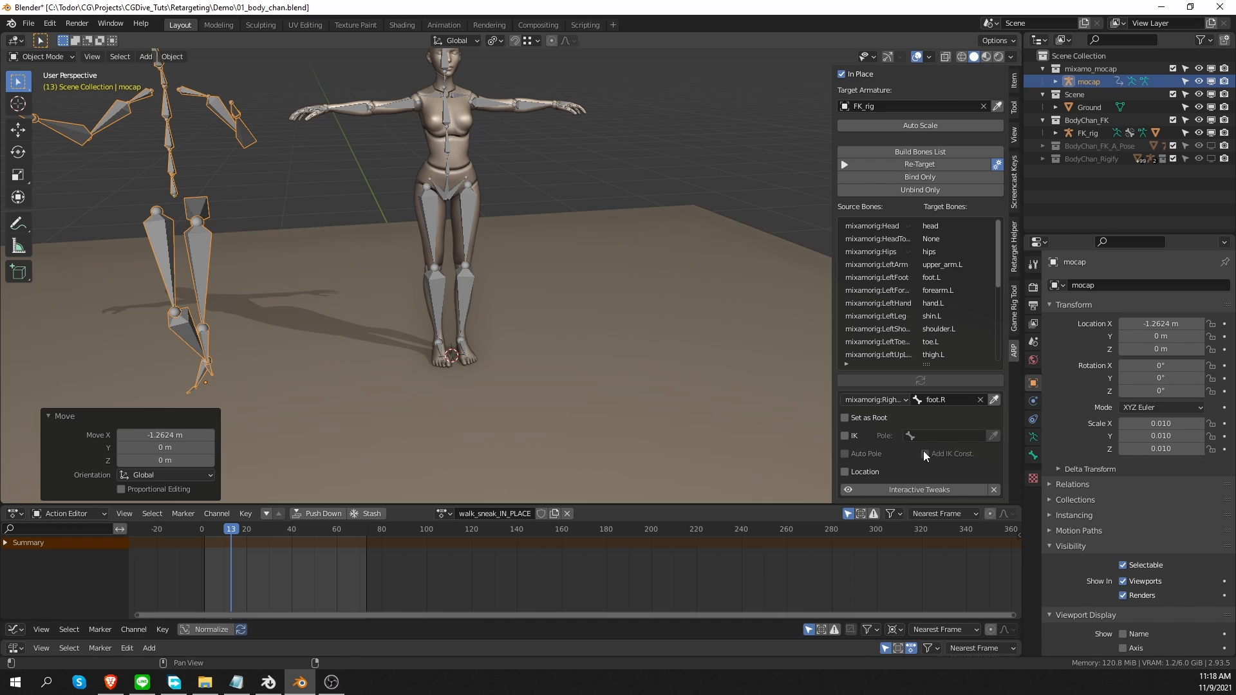
Step: Put FK_rig in Pose Mode, select its foot.L bone, and sync the remap bones list to that selection
middle_click_drag(482, 241, 470, 237)
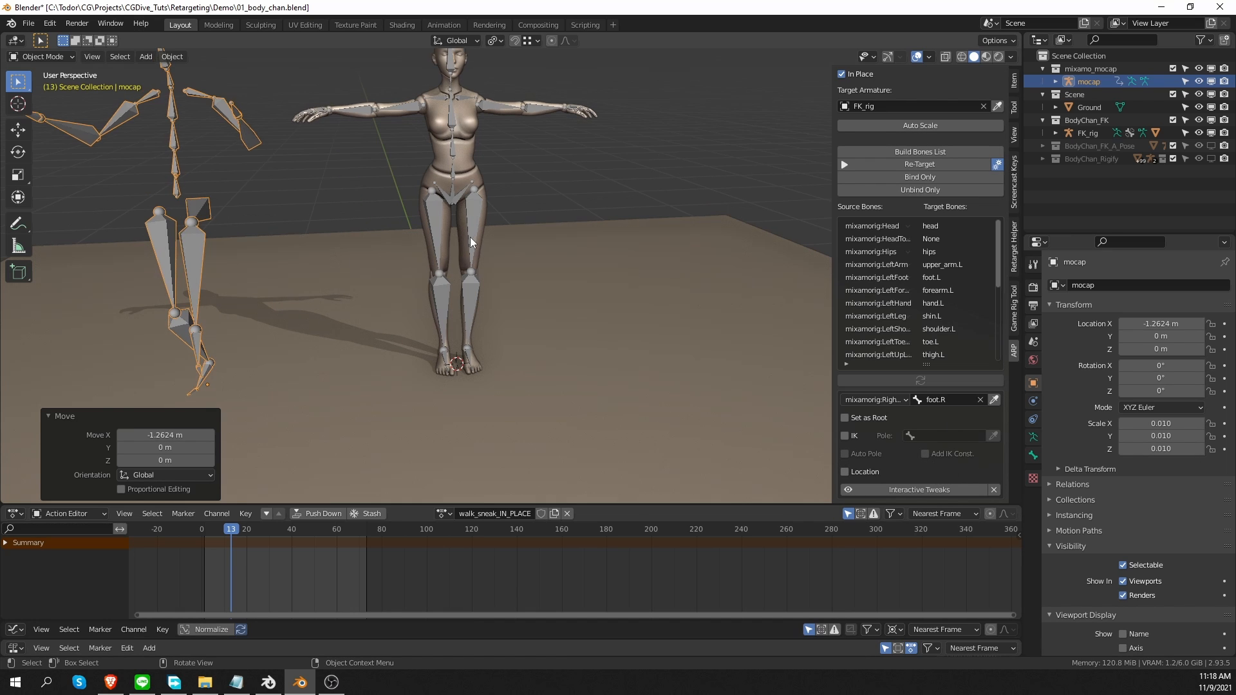
left_click(471, 239)
key("ctrl+Tab")
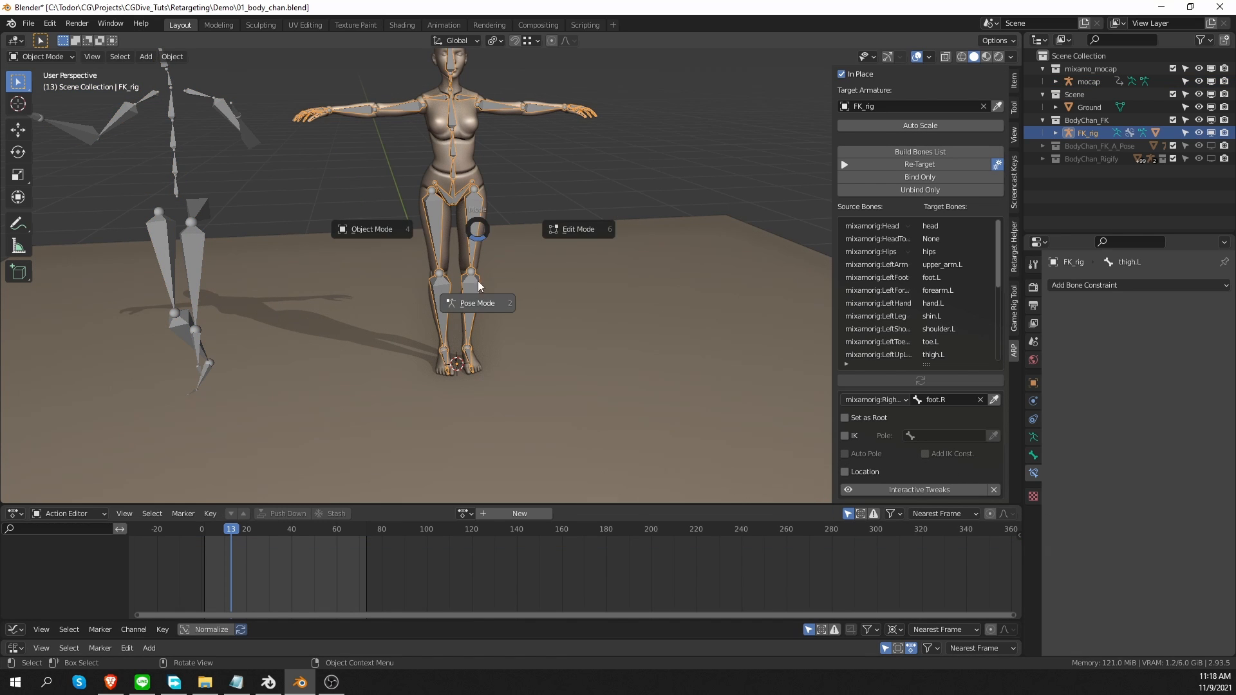
left_click(476, 310)
left_click(472, 362)
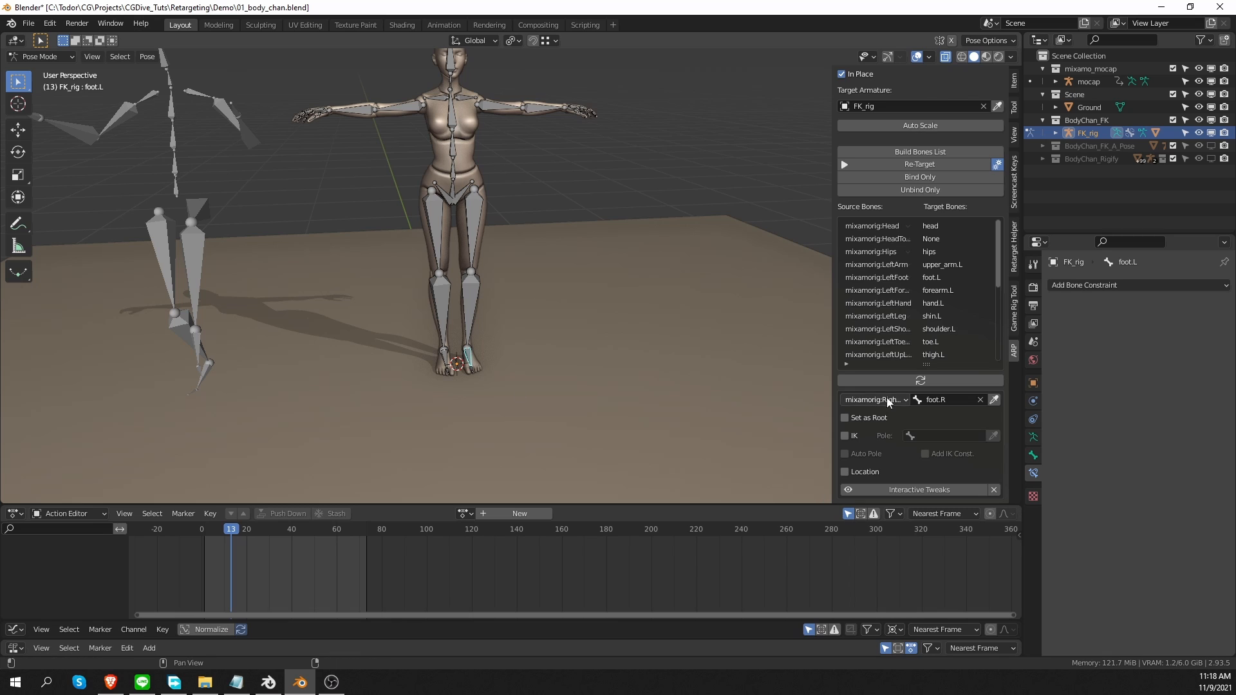
left_click(943, 380)
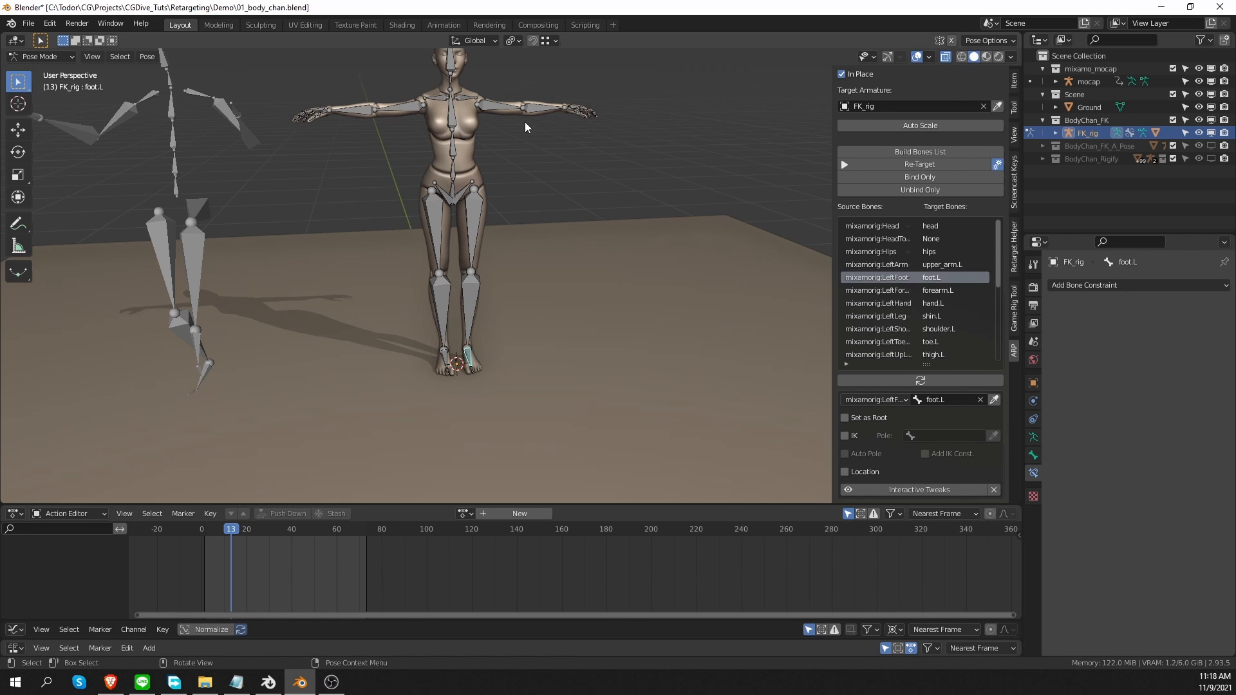
Step: Enable IK with Add IK Const. in the remap settings for both foot.L and foot.R
middle_click_drag(576, 350, 535, 418)
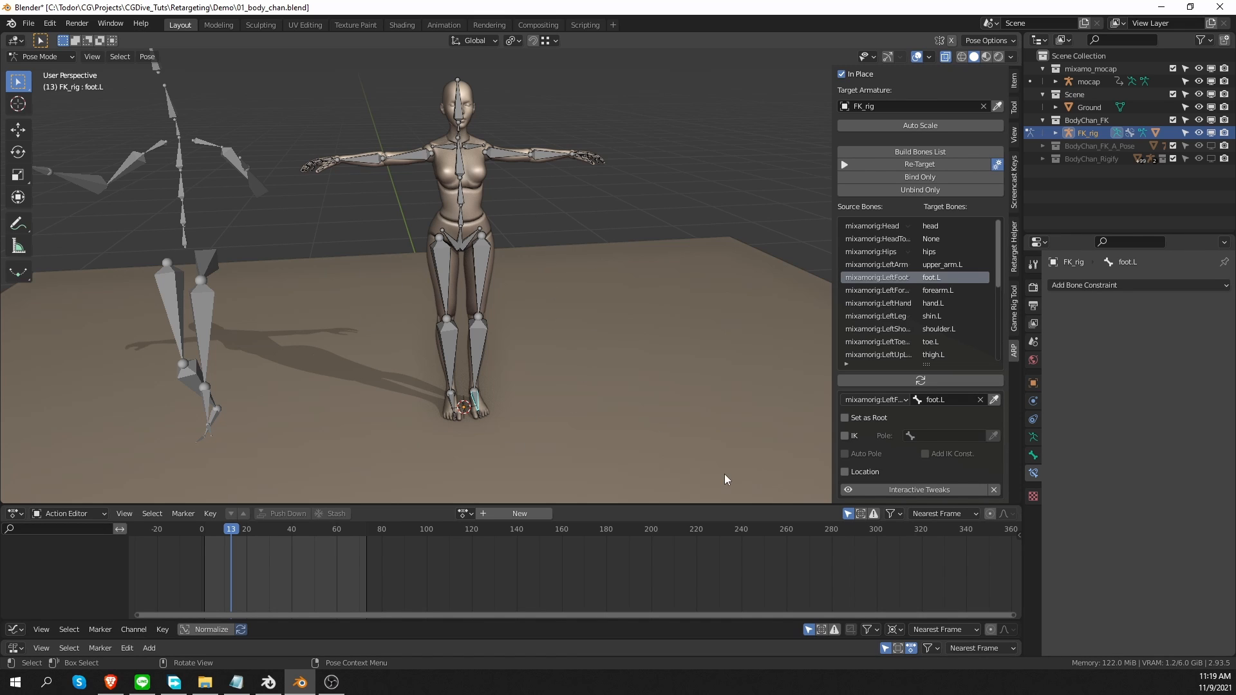
left_click(846, 436)
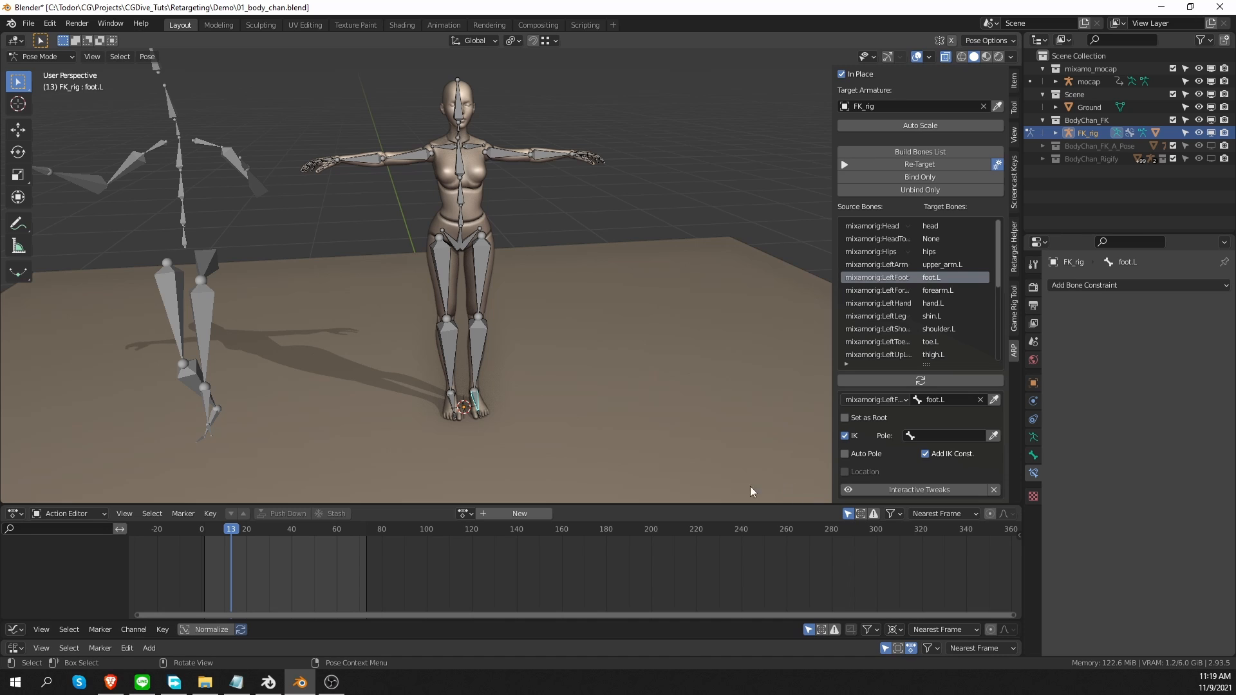
left_click(454, 400)
left_click(847, 438)
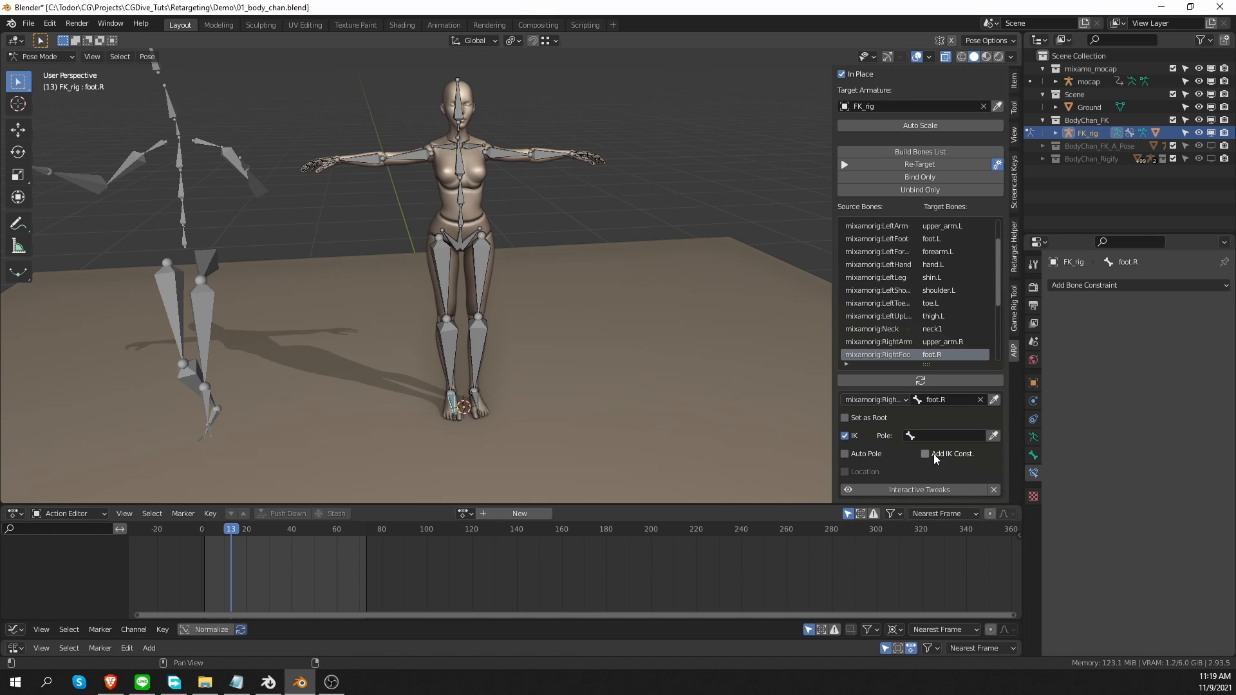
Step: Re-target the mocap onto FK_rig for frames 1 to 139 with the IK feet and preview the motion
left_click(929, 164)
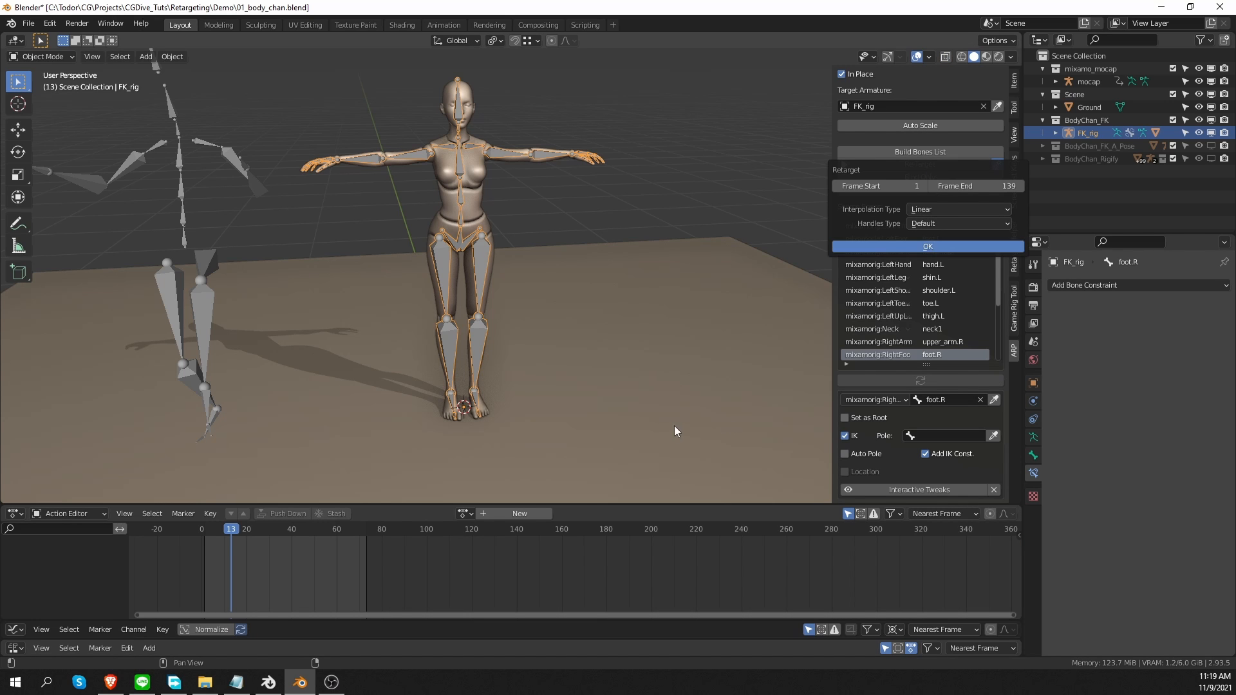
left_click_drag(200, 529, 315, 533)
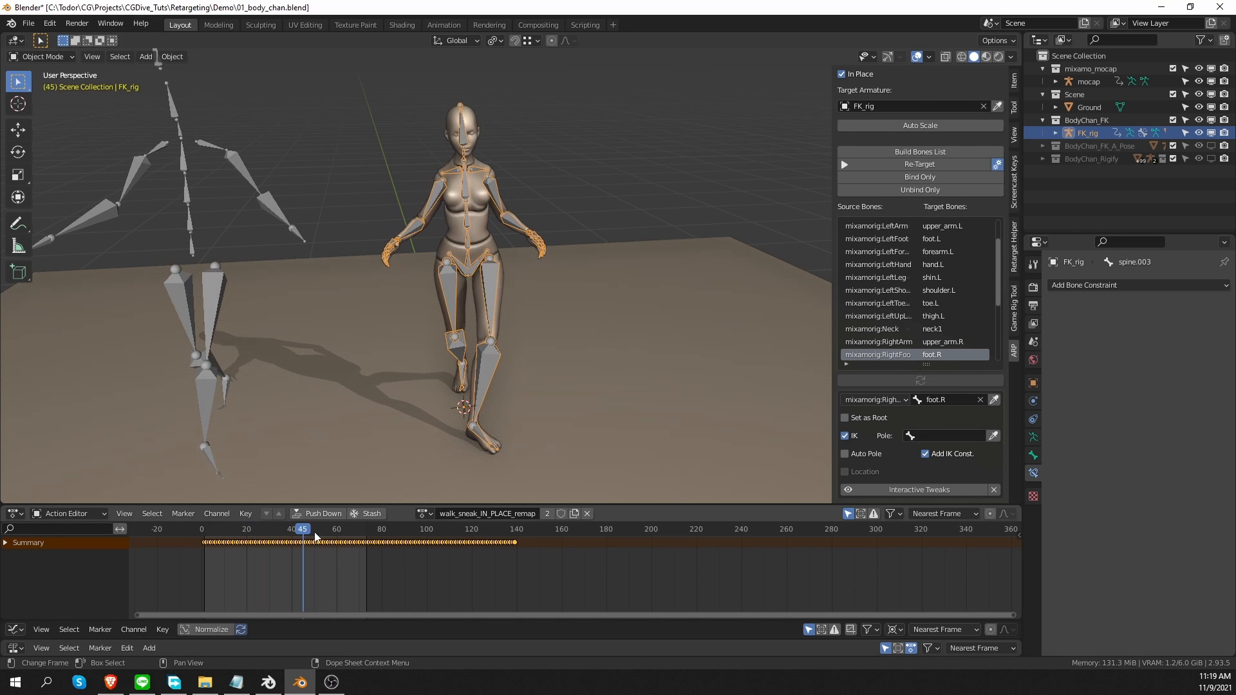
key("space")
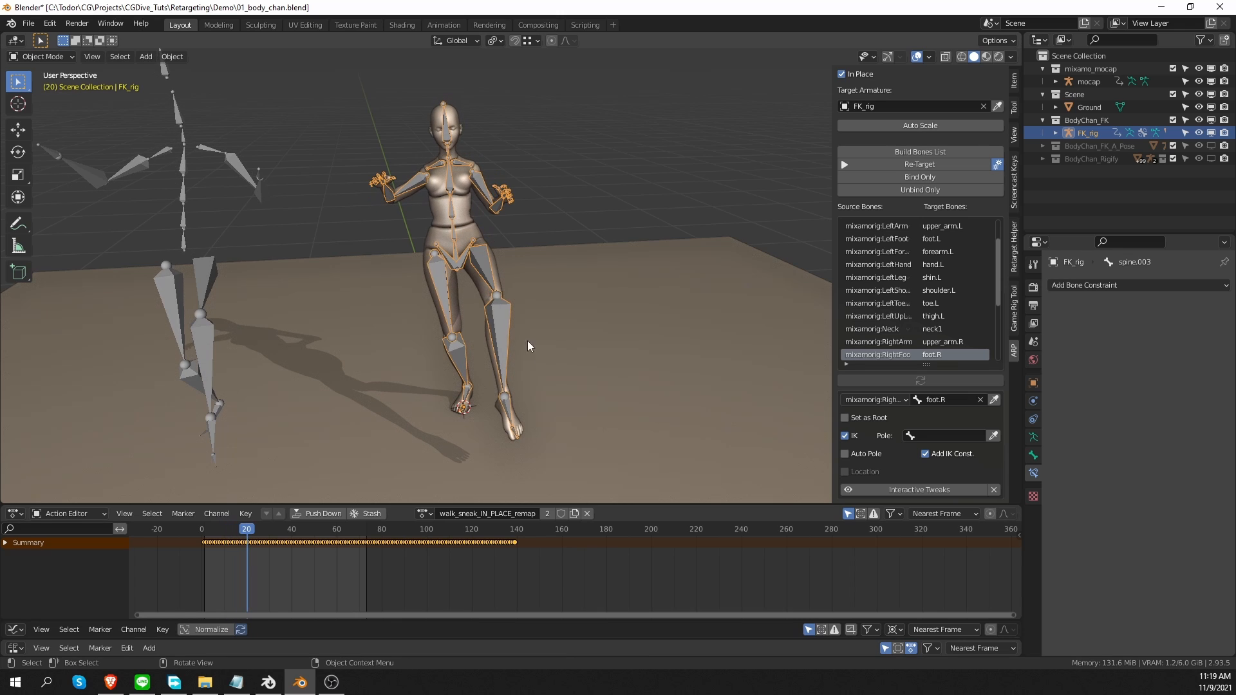
Step: In Pose Mode, move FK_rig's foot.L to bend the IK leg, and try rotating thigh.L
key("ctrl+Tab")
left_click(507, 336)
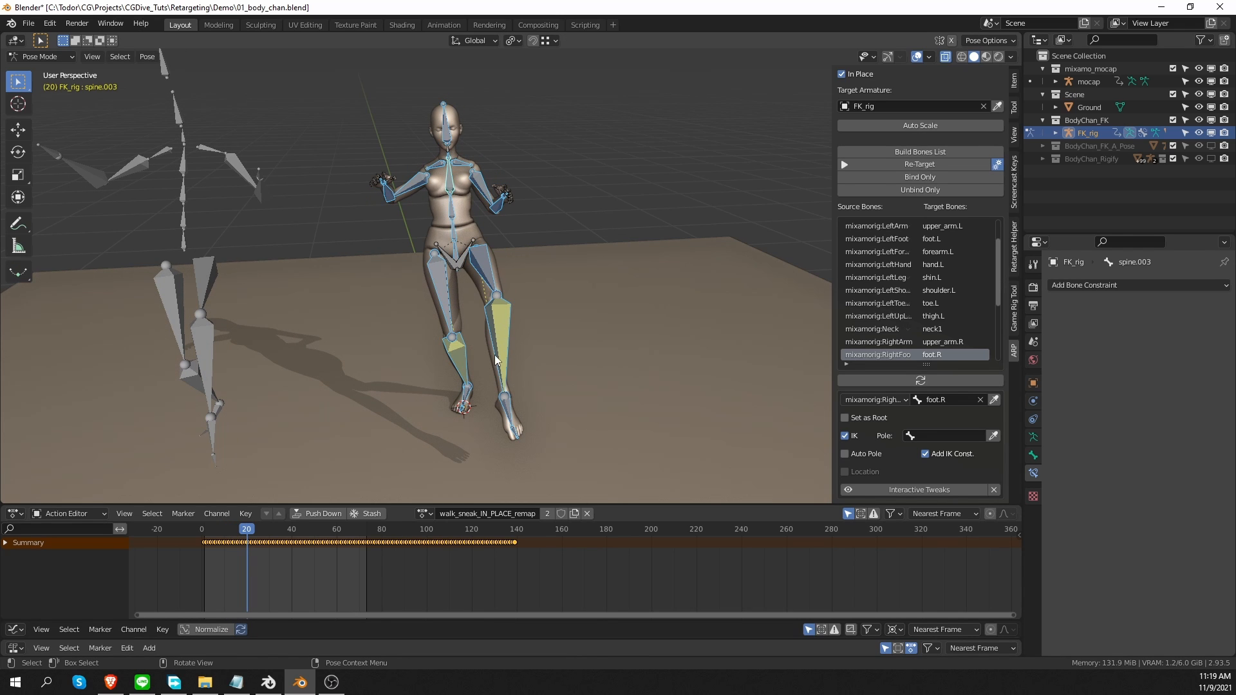
middle_click_drag(476, 372, 573, 376)
left_click(564, 393)
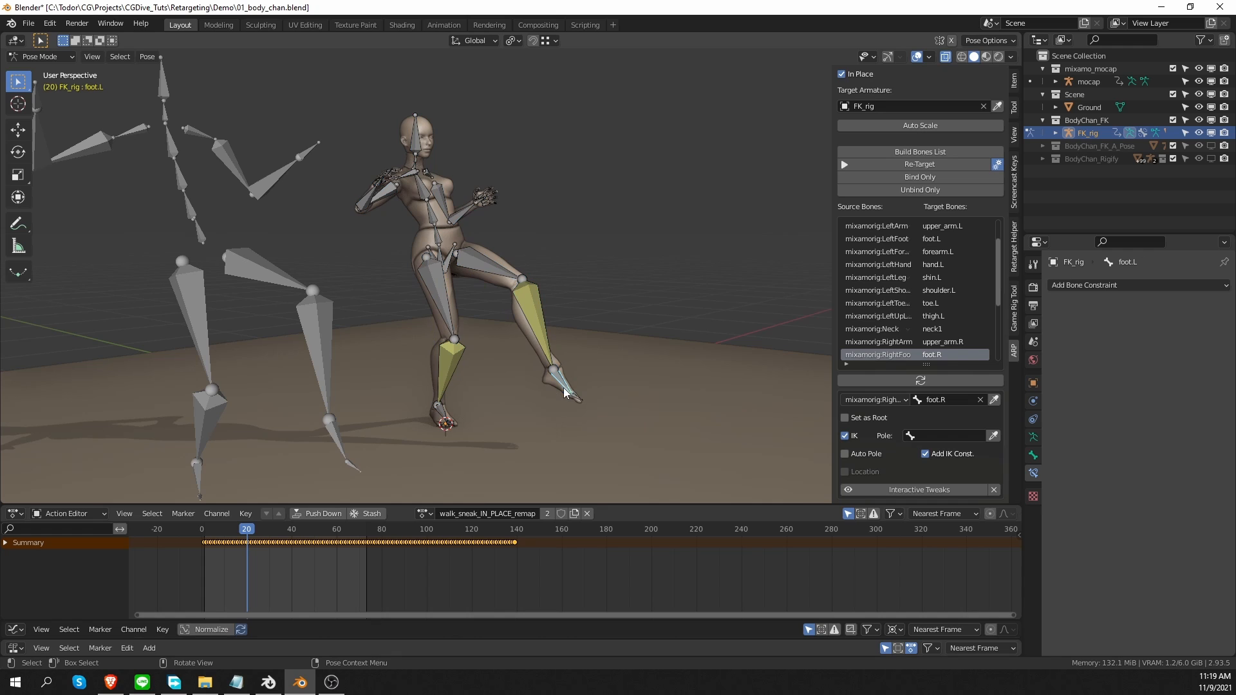
key("g")
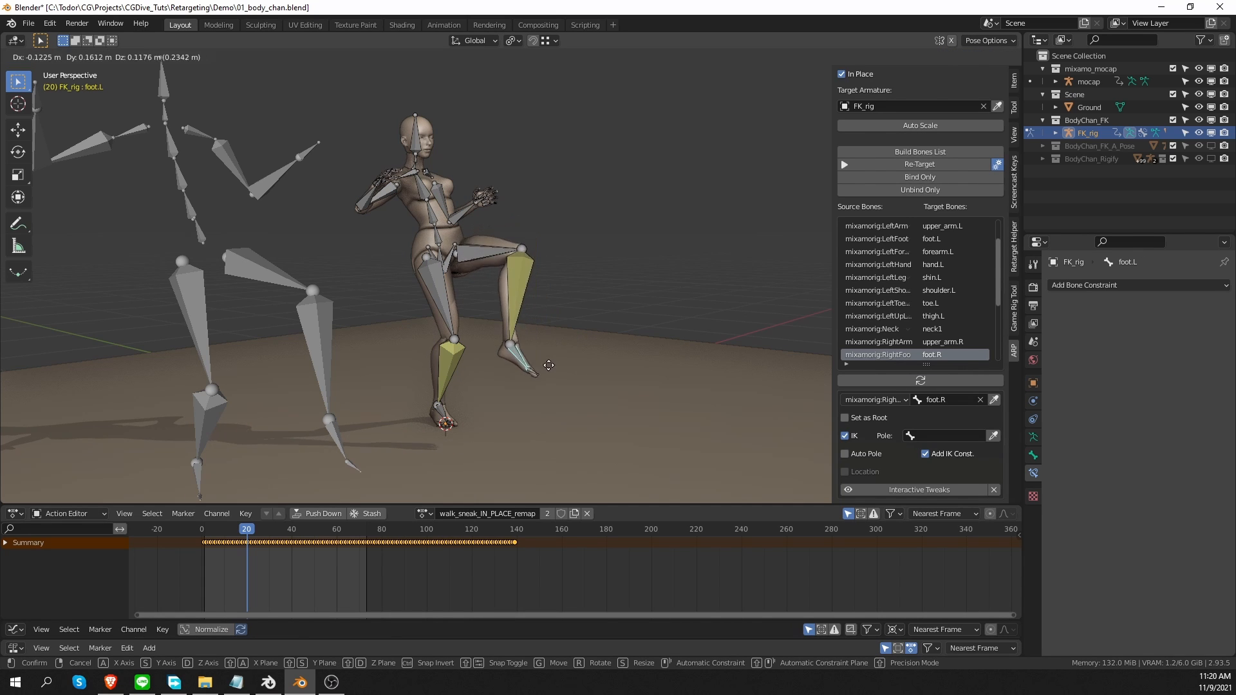
left_click(576, 364)
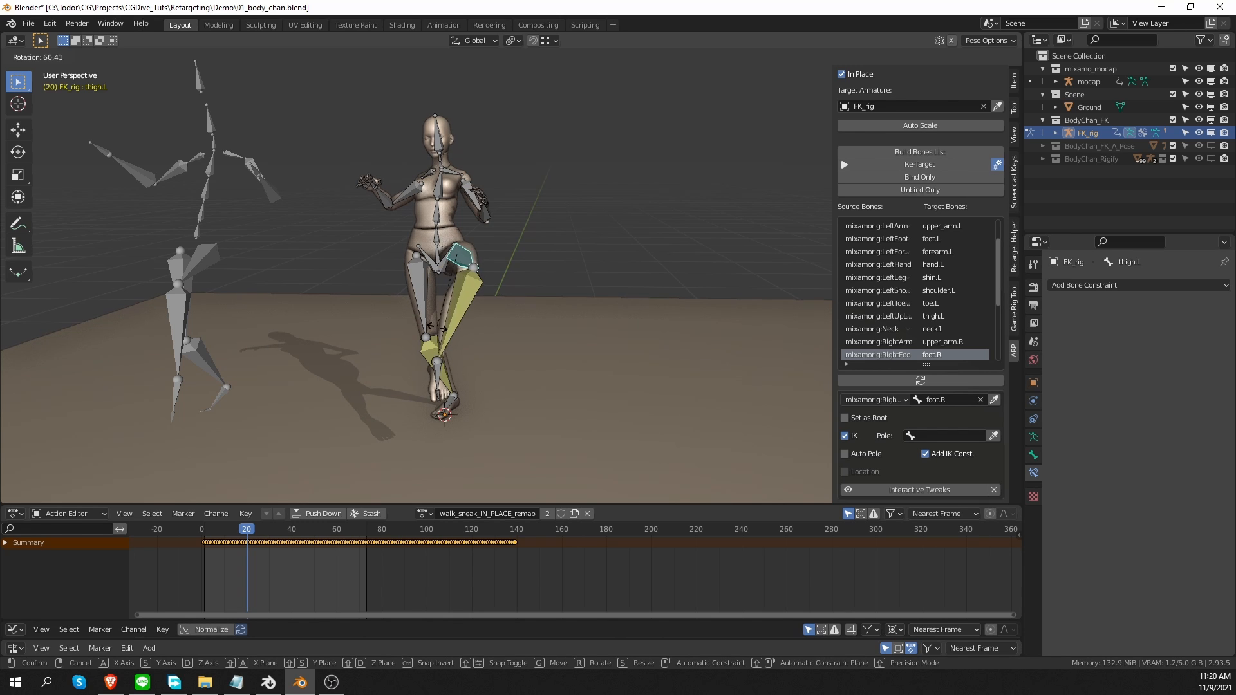
left_click(444, 330)
middle_click_drag(449, 389, 500, 419)
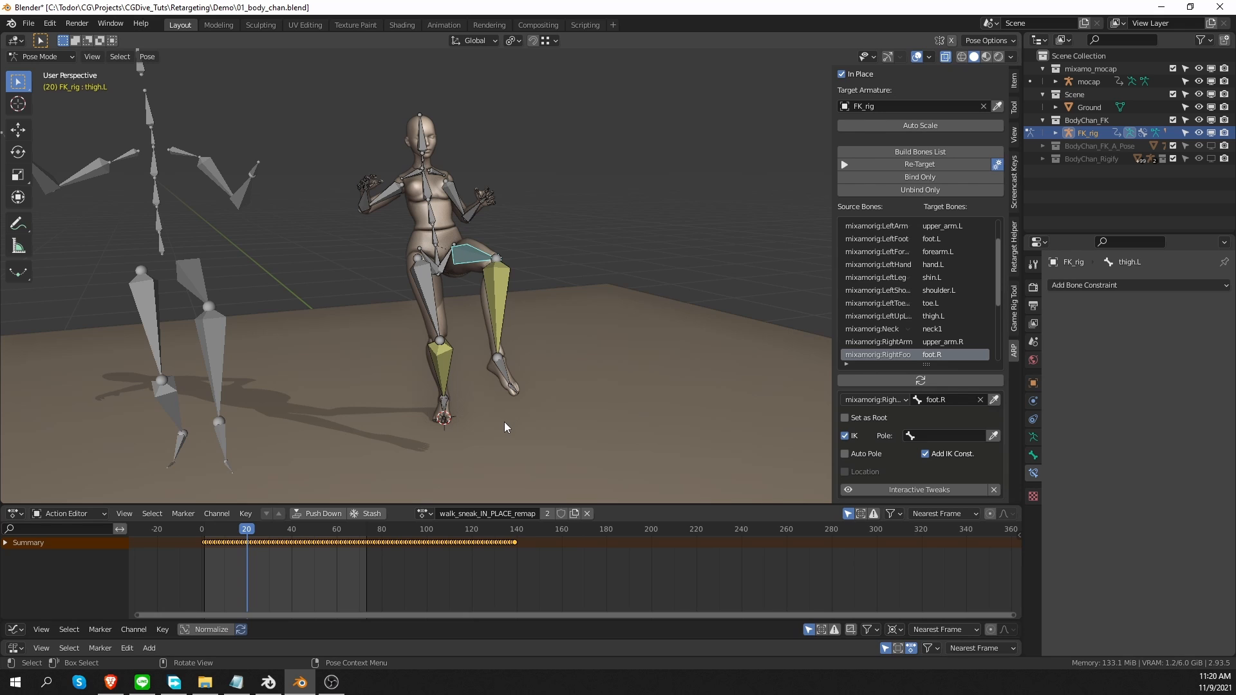
Step: Disable shin.L's IK constraint and move foot.L about 0.21 m in X, -0.32 m in Y and -0.17 m in Z
left_click(492, 302)
left_click(1190, 307)
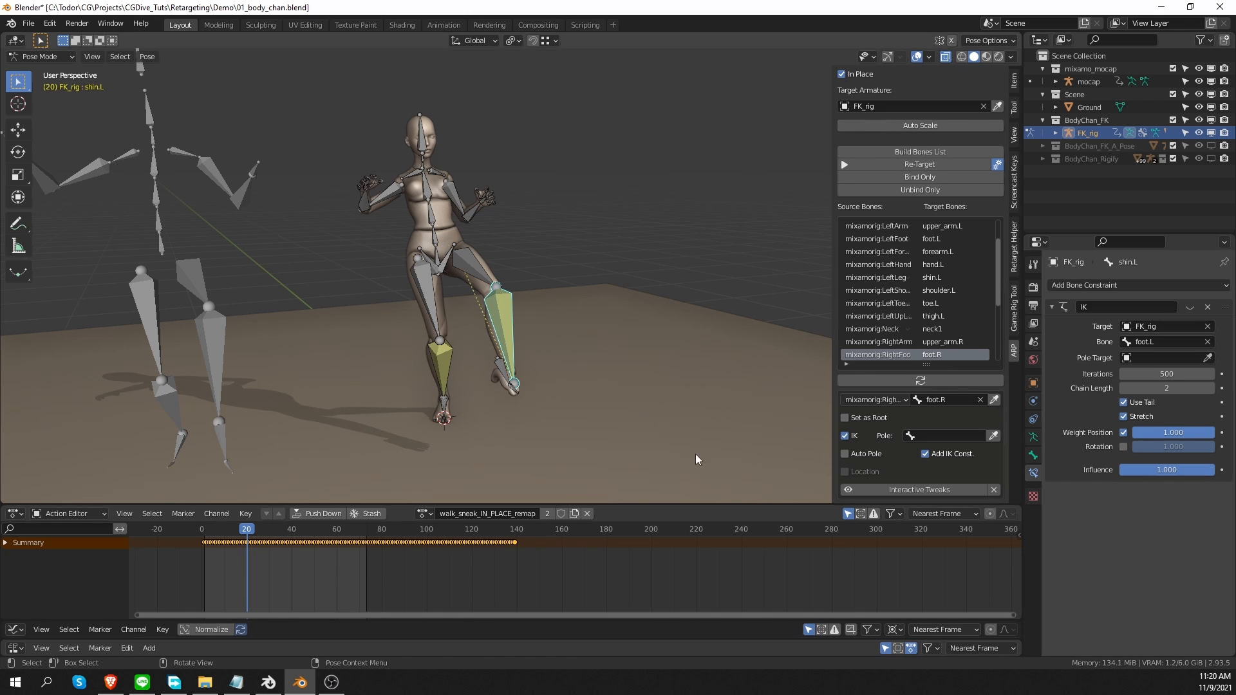
left_click(497, 375)
middle_click_drag(497, 375, 547, 417)
key("g")
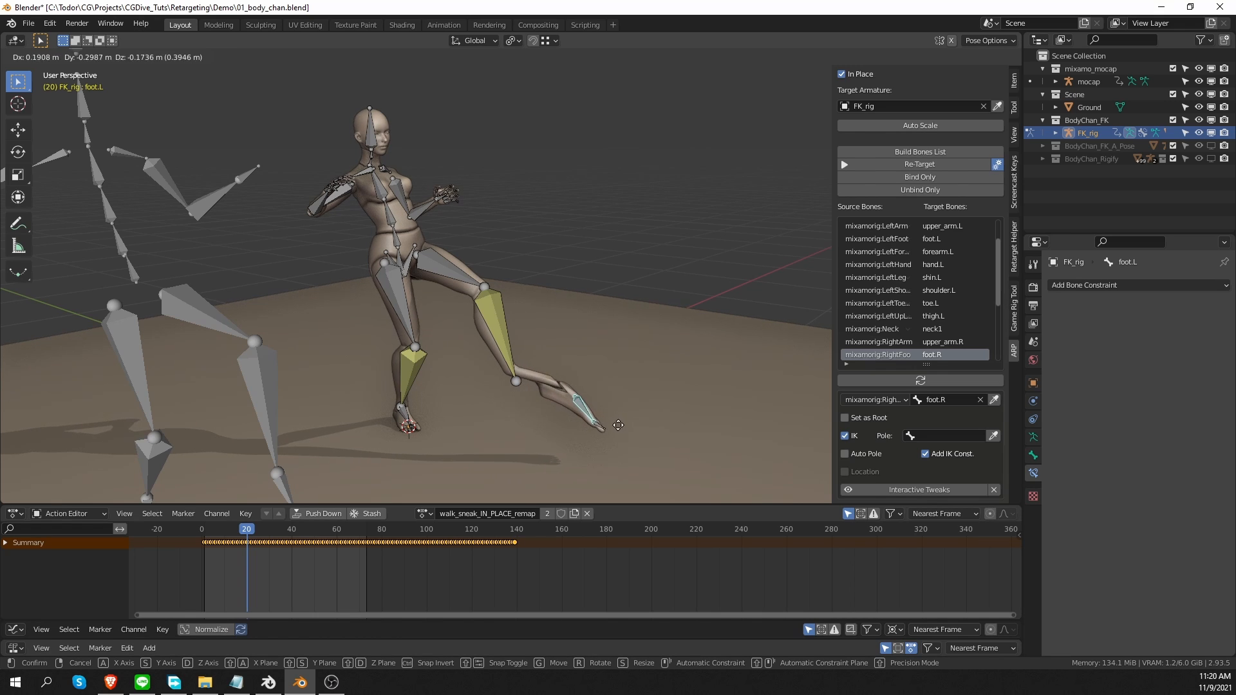
left_click(629, 428)
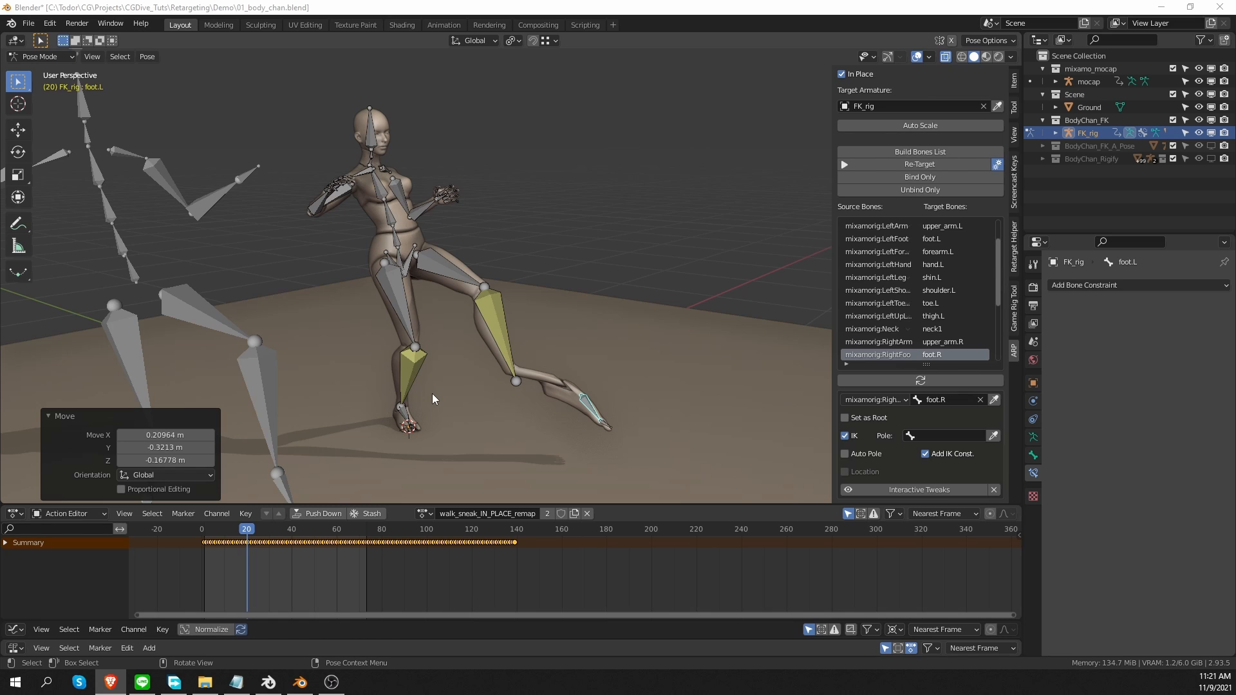
Step: Look at the Retarget Helper tools, return to the remap settings, and undo the foot.L move and shin.L constraint change
left_click(1013, 246)
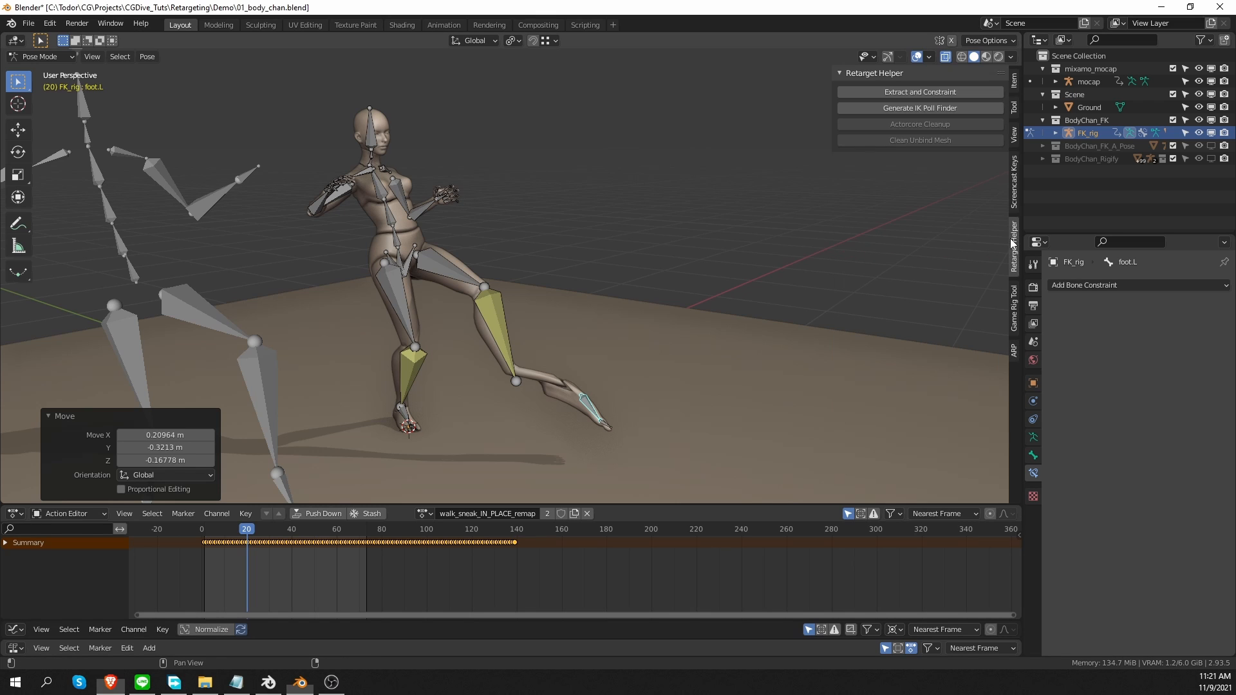
left_click(1014, 350)
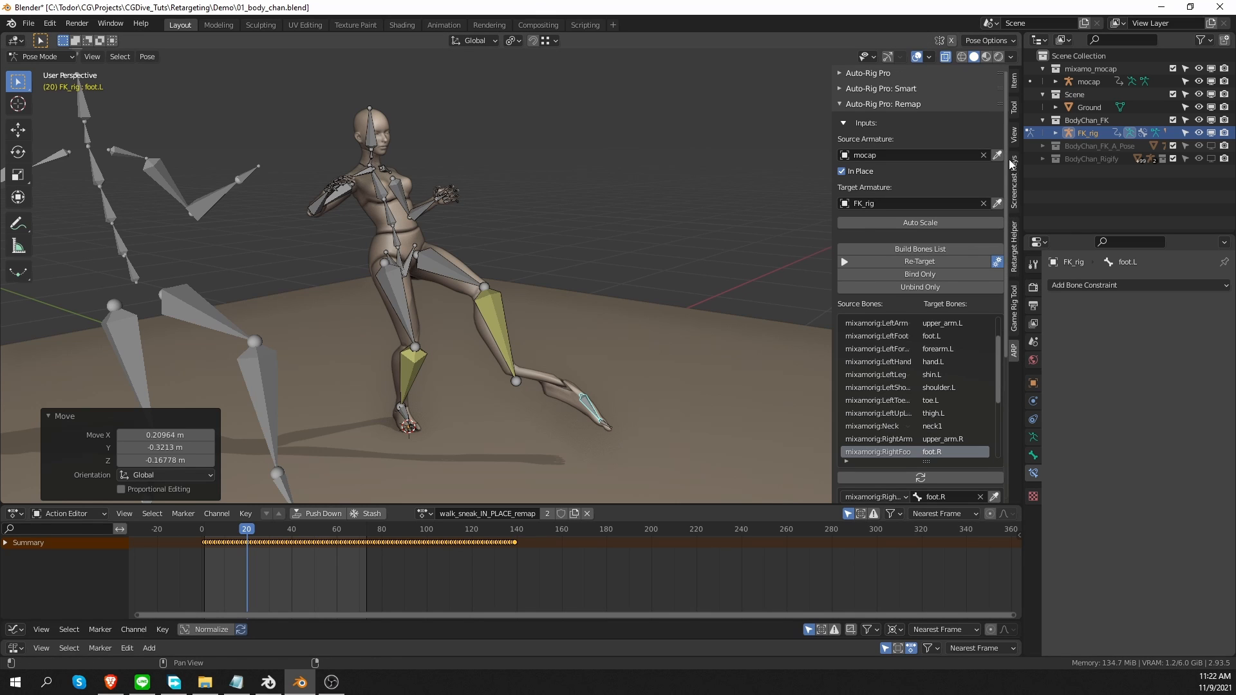
scroll(1008, 226, "down", 6)
key("ctrl+z")
key("ctrl+z")
key("ctrl+z")
key("ctrl+z")
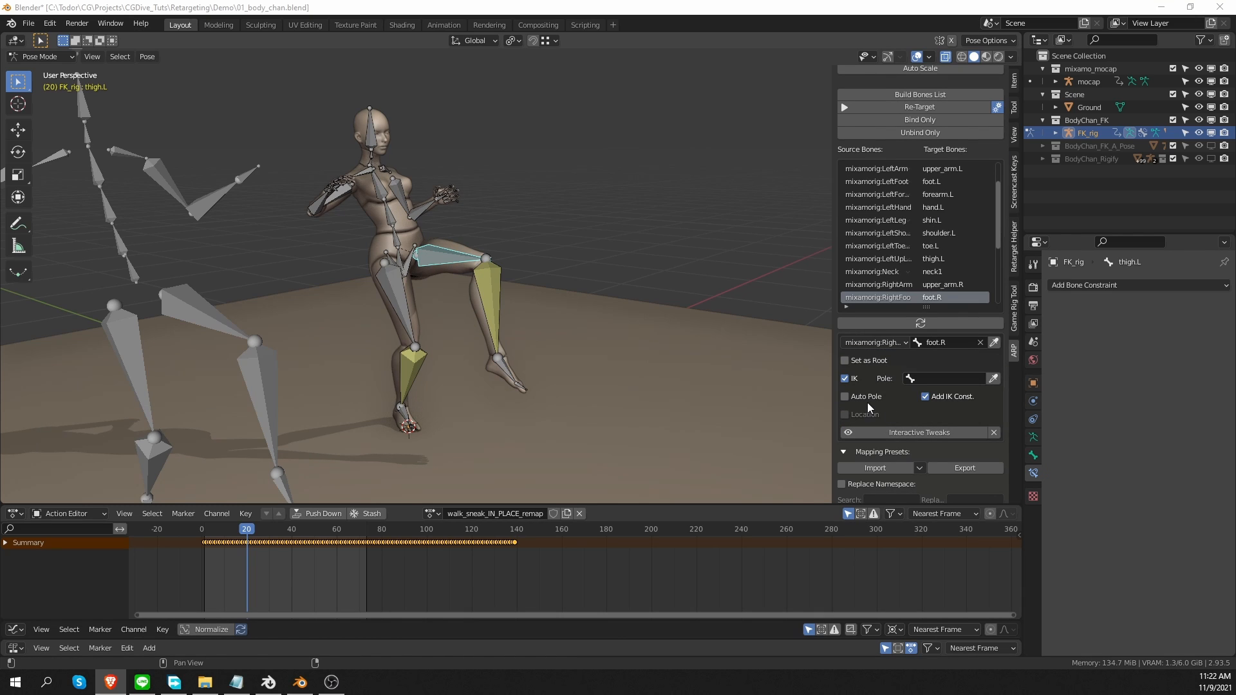
Step: Bind FK_rig to the mocap with Bind Only and put it in Pose Mode with spine.001 selected
left_click(929, 377)
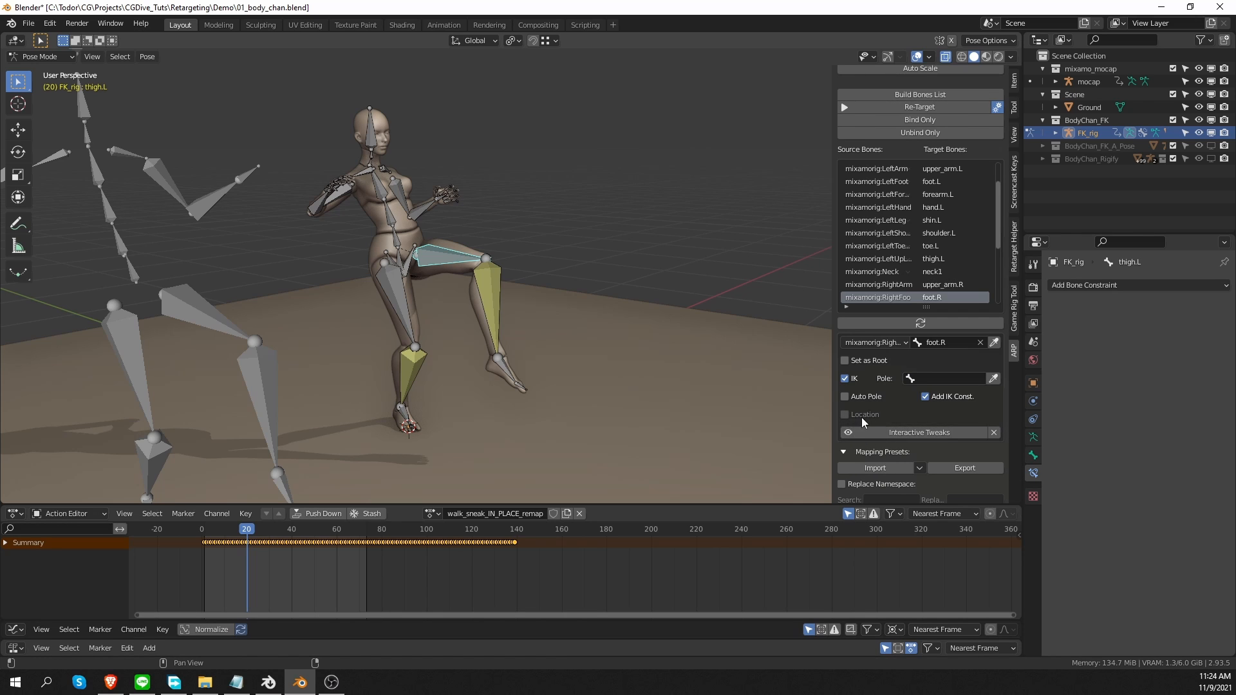
middle_click_drag(699, 393, 417, 323)
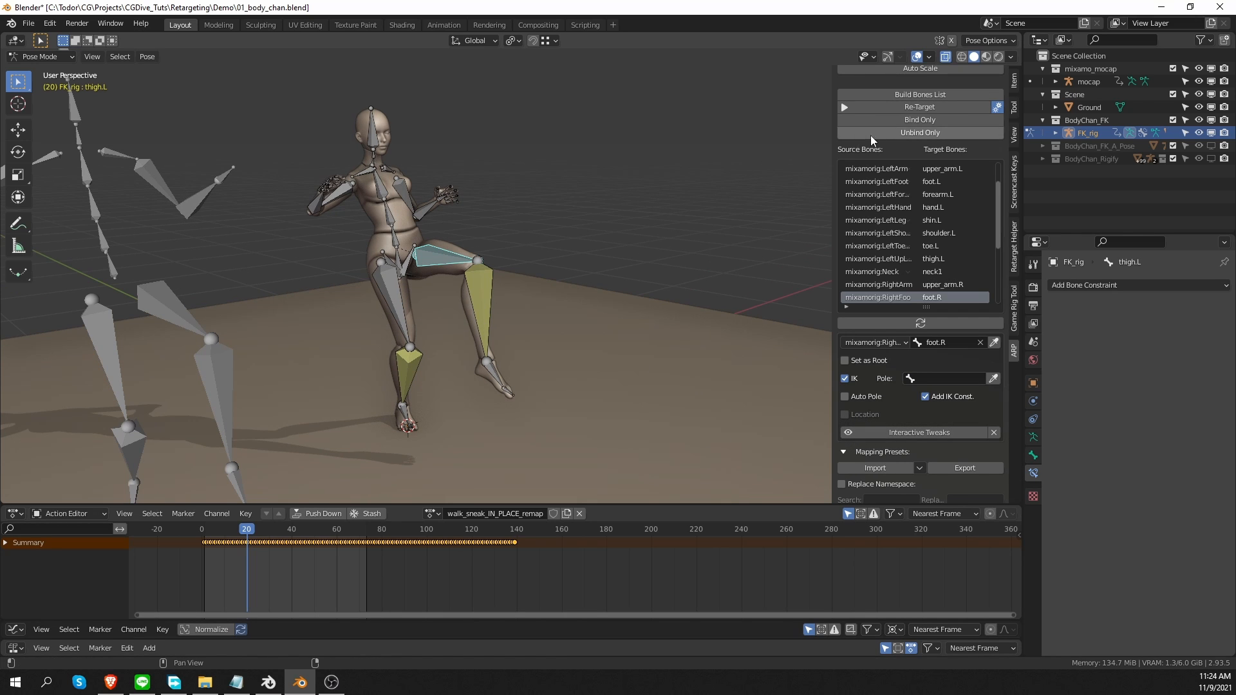
left_click(925, 122)
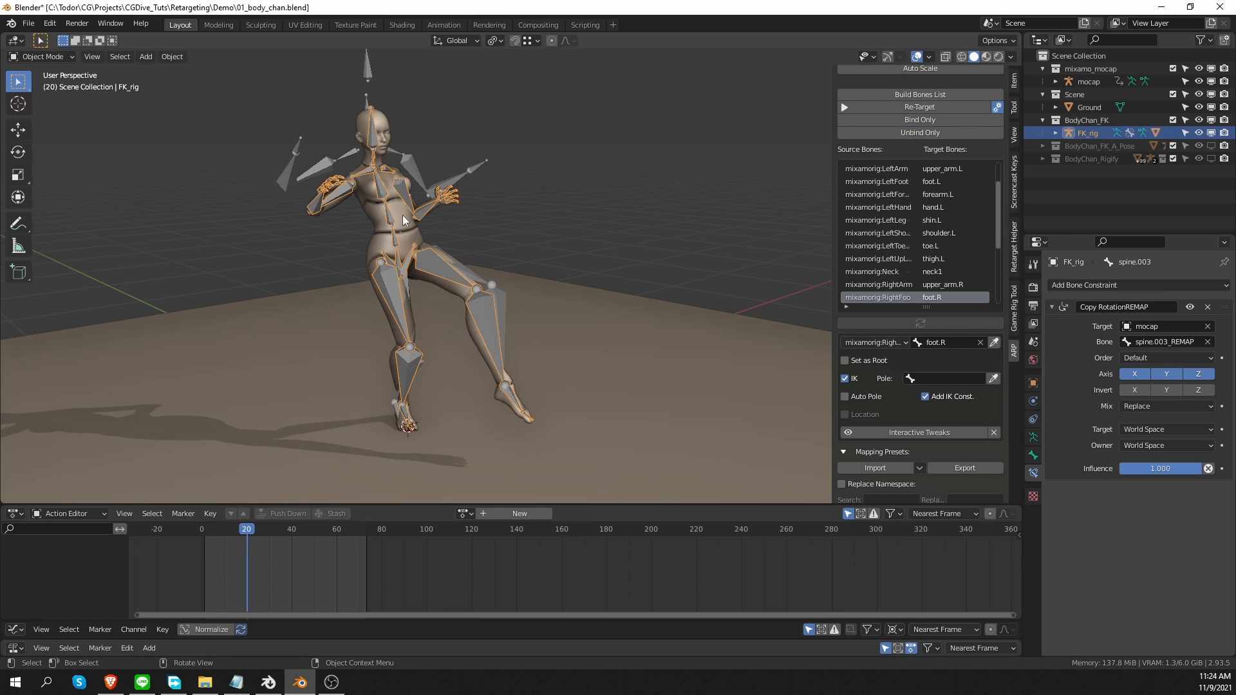
key("ctrl+Tab")
left_click(403, 266)
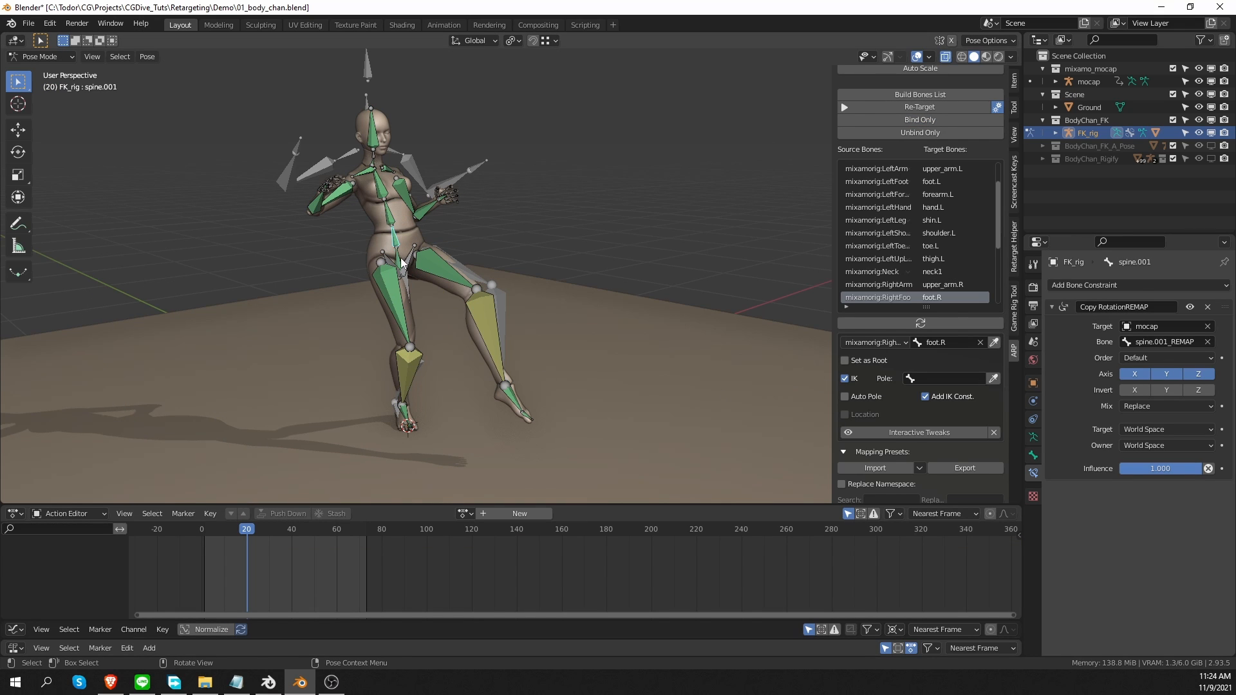
Step: Examine the remap constraints on FK_rig's hips and thigh.L bones, and undo the Bind Only binding
left_click(401, 257)
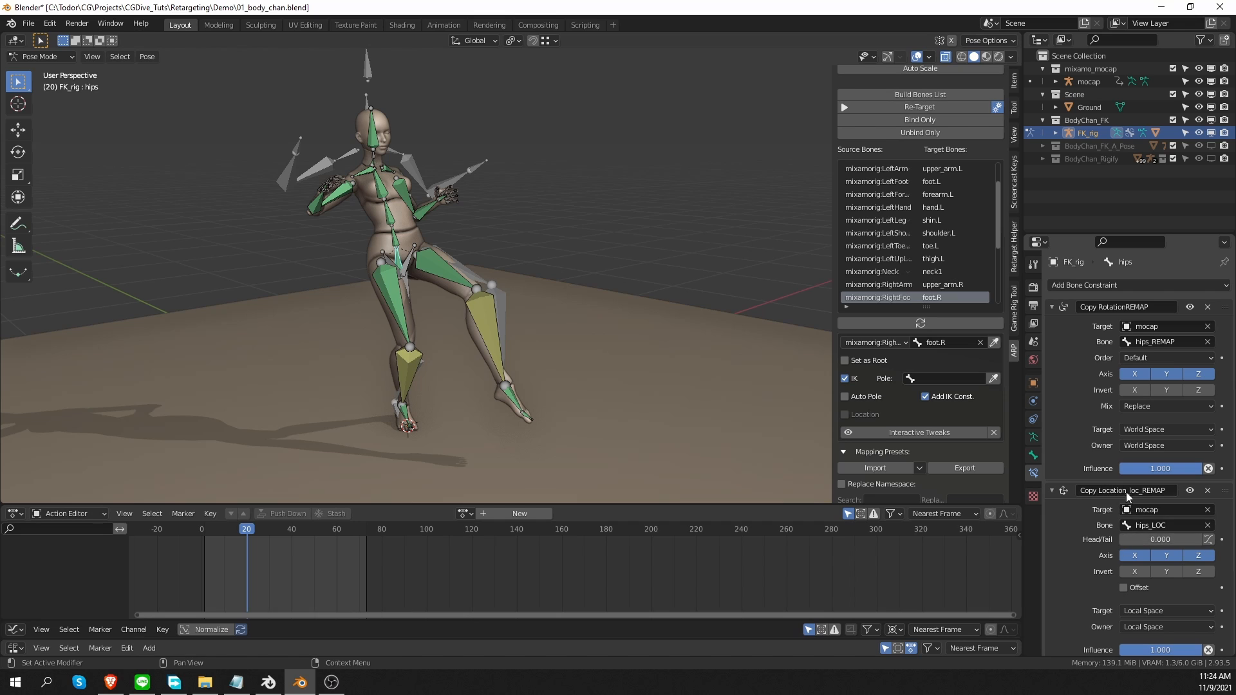
scroll(1121, 579, "down", 1)
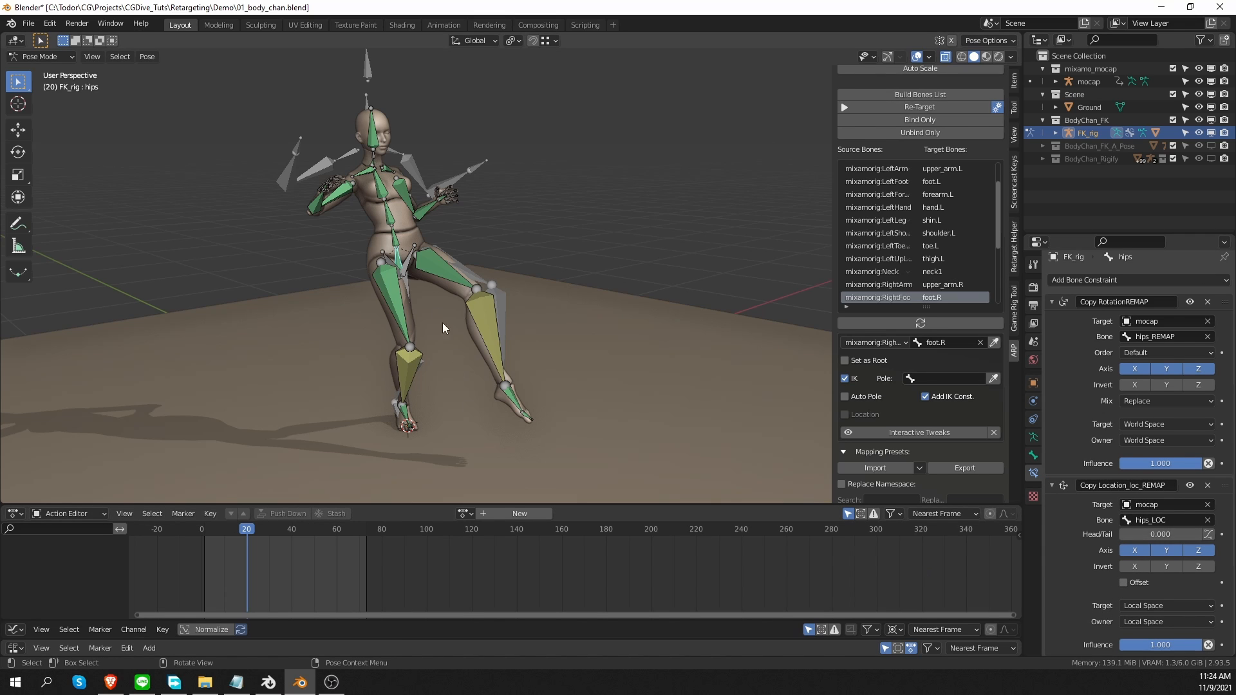
left_click(444, 273)
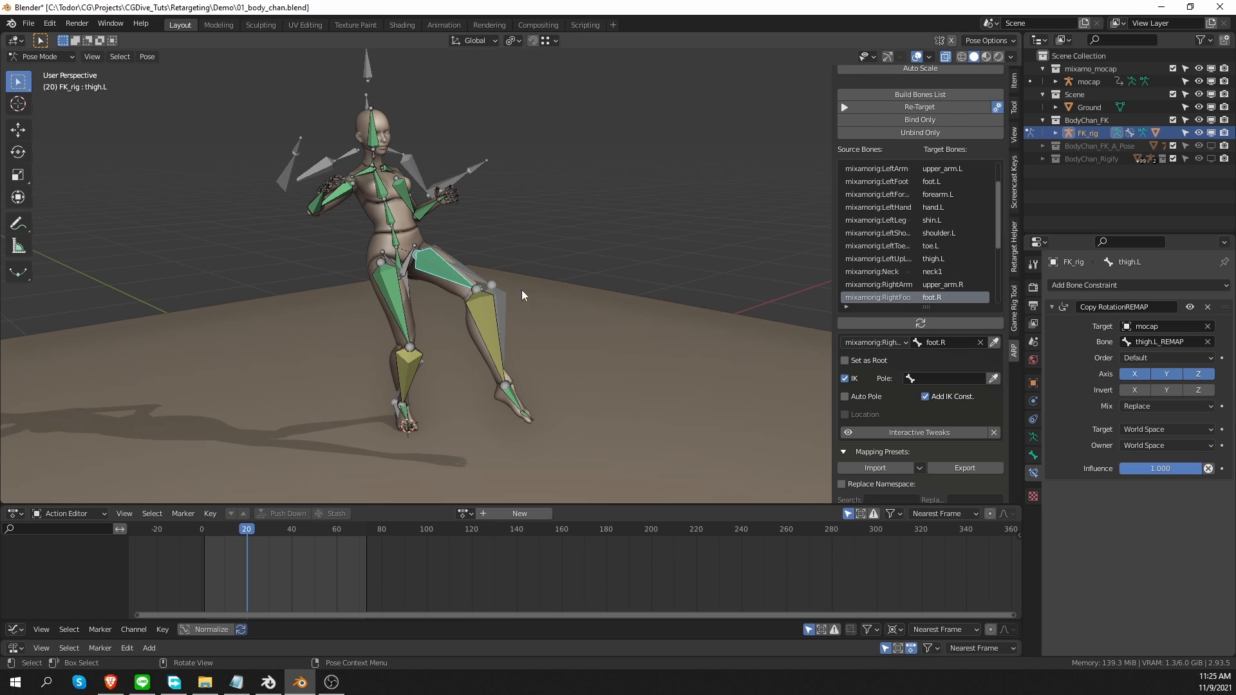
left_click(391, 216)
key("a")
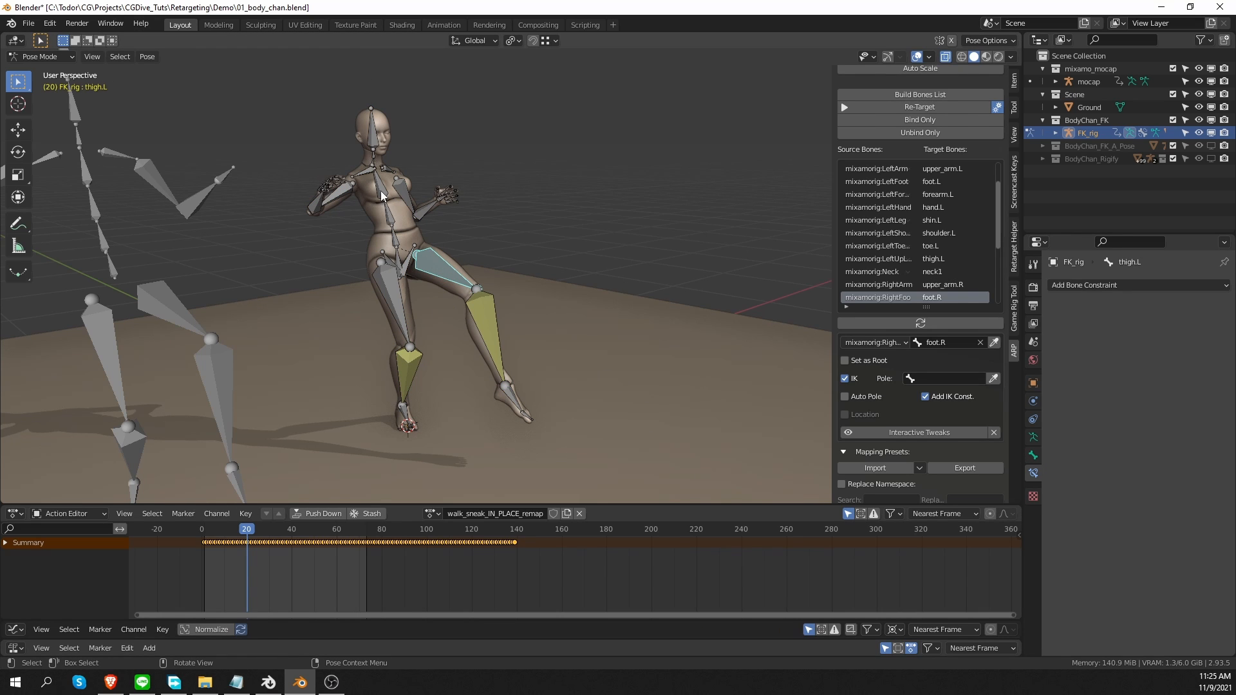
Step: Make spine.003 the active remap bone, enable its Location option, bind FK_rig with Bind Only, and enter Pose Mode
left_click(381, 190)
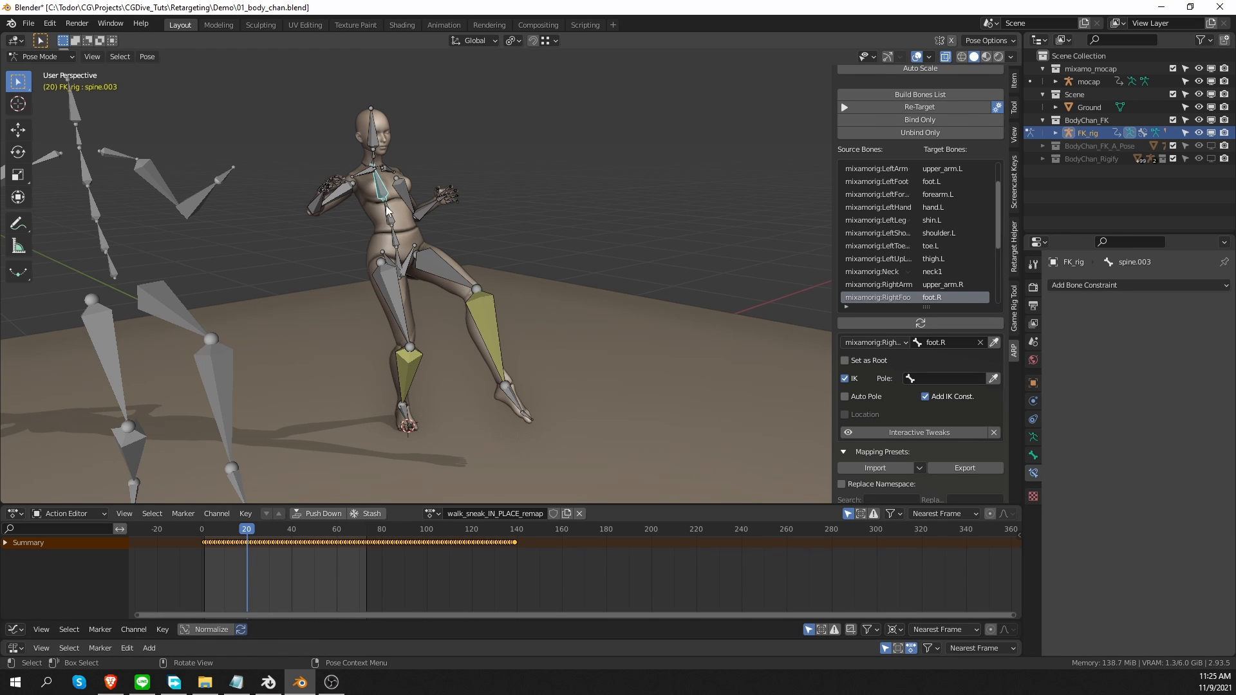
left_click(901, 319)
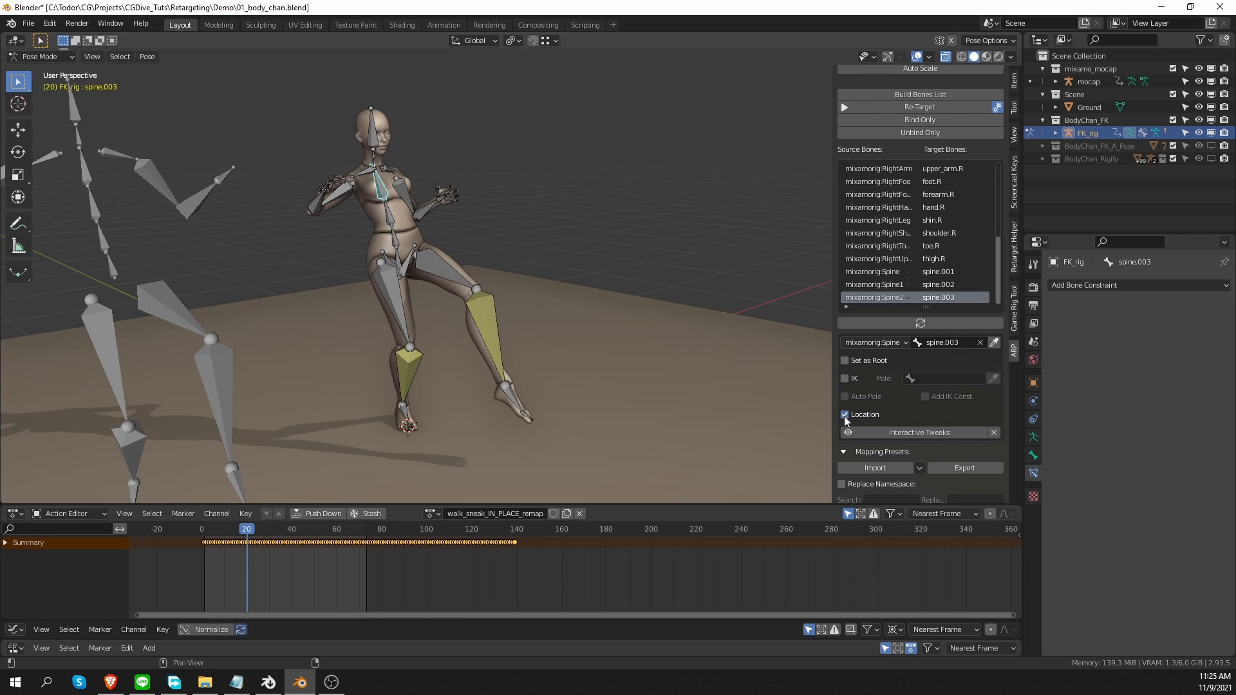
left_click(844, 415)
left_click(919, 120)
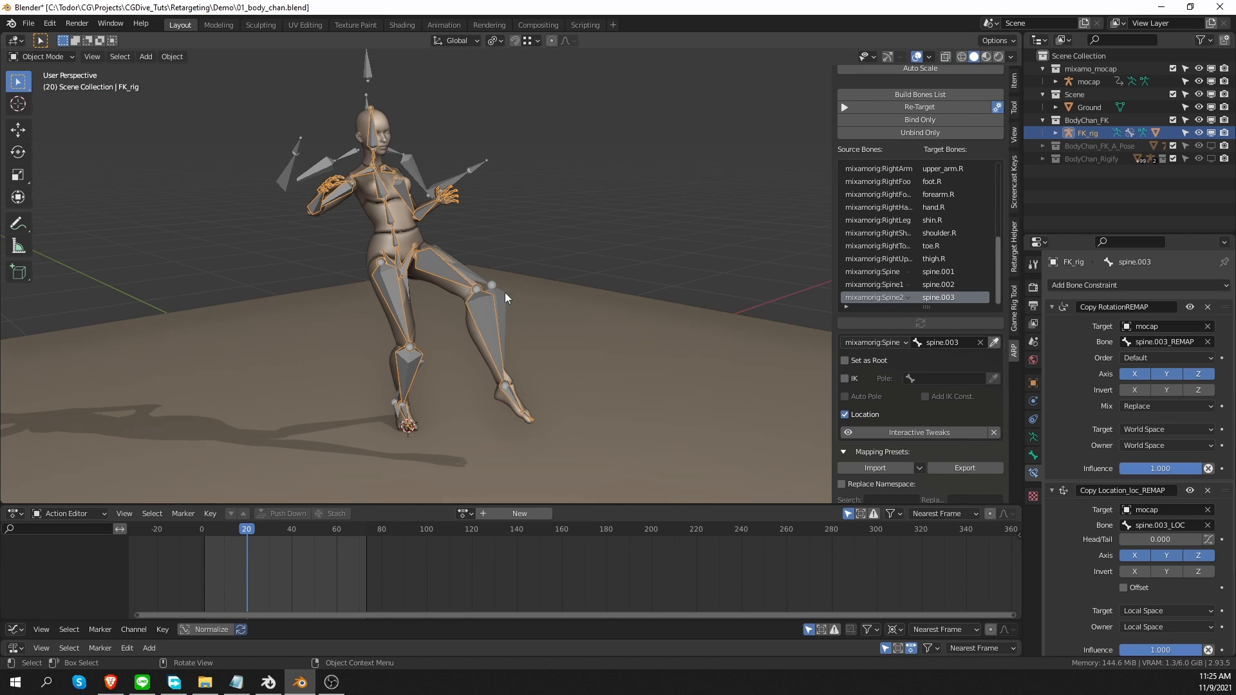
key("ctrl+Tab")
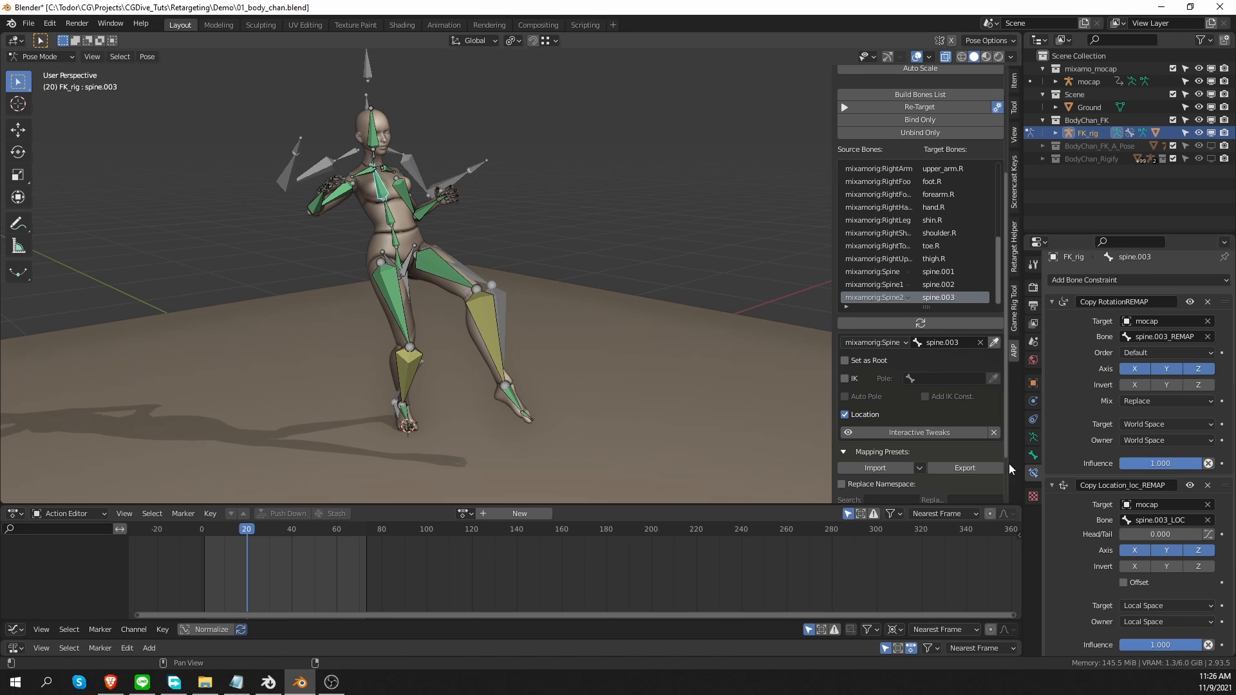
Step: Disable the Location option for spine.003 and unbind FK_rig from the mocap
left_click(845, 414)
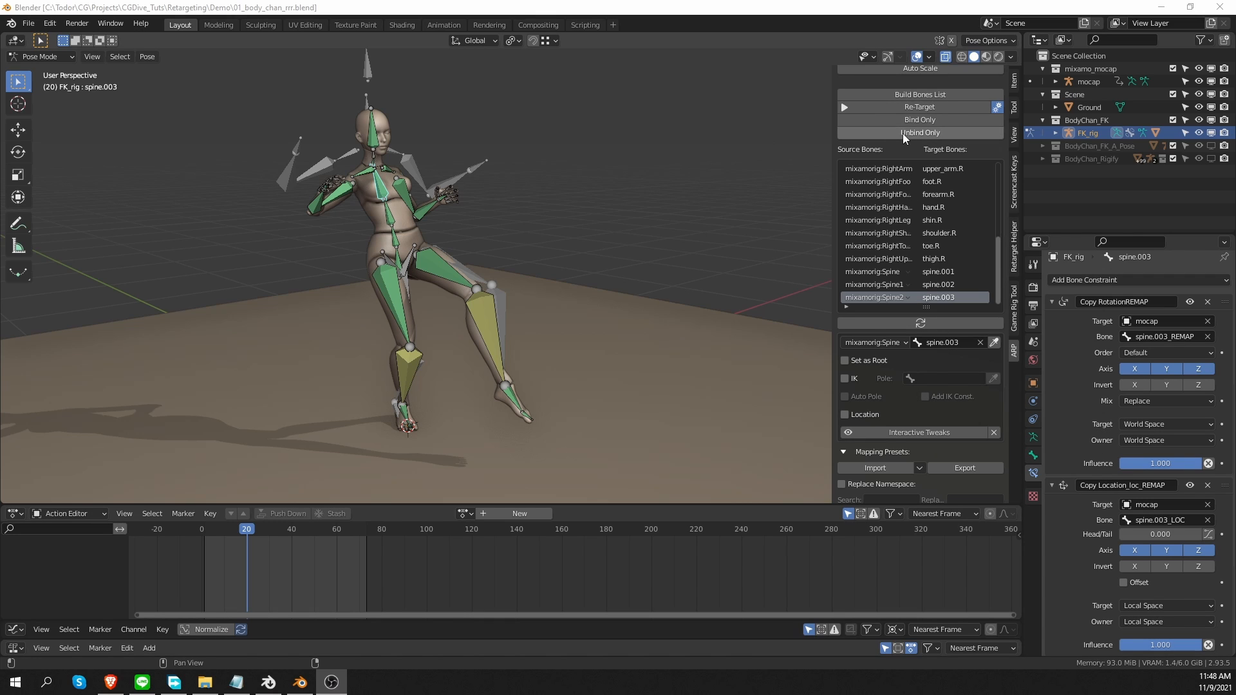
left_click(923, 134)
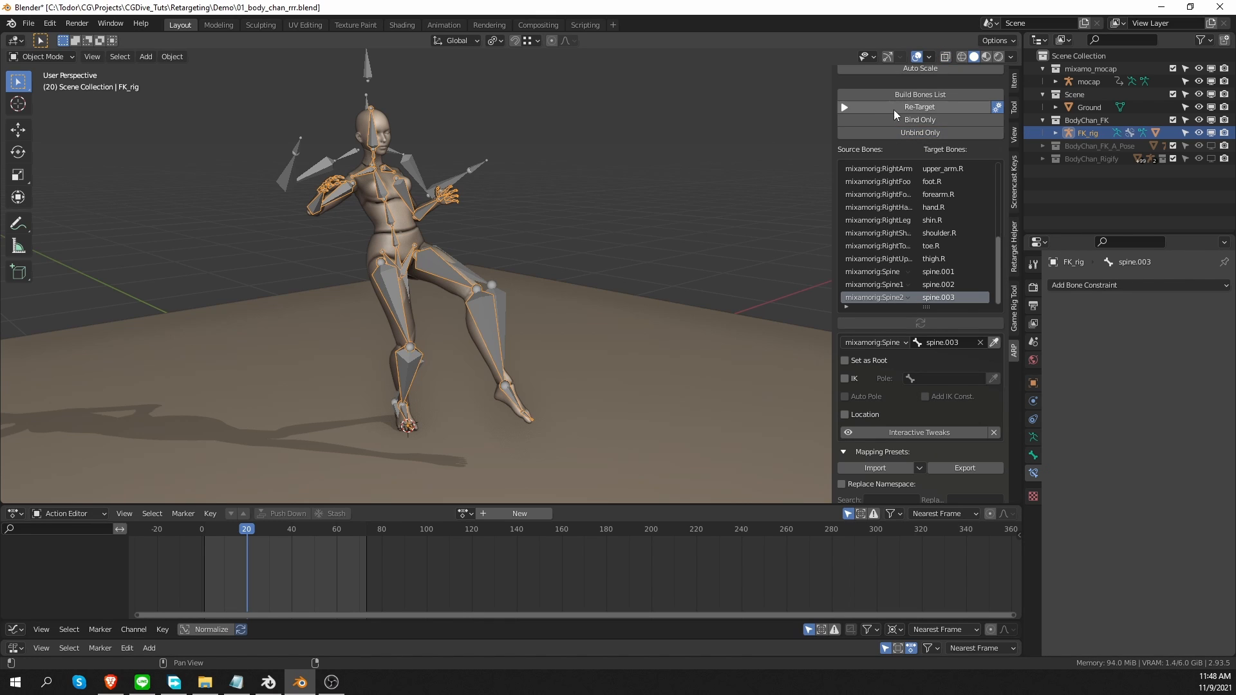
Step: Re-target the mocap to FK_rig and scrub the resulting animation to frame 139
left_click(894, 108)
left_click(901, 192)
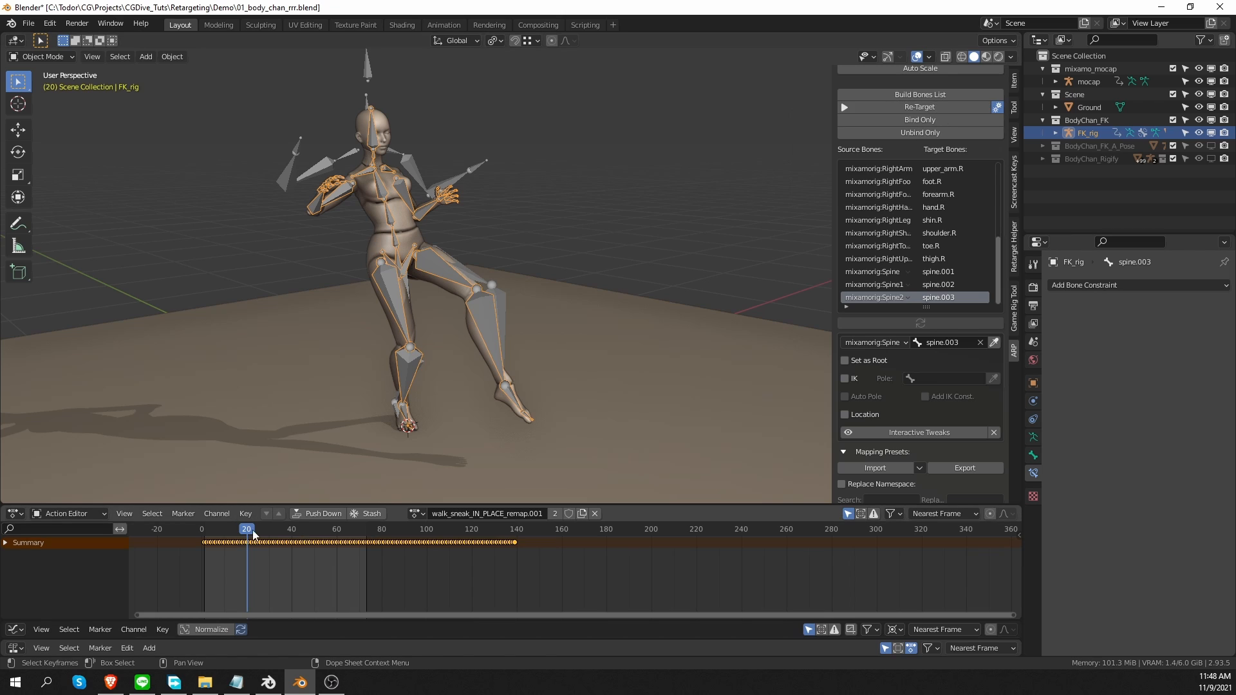
left_click_drag(225, 529, 517, 533)
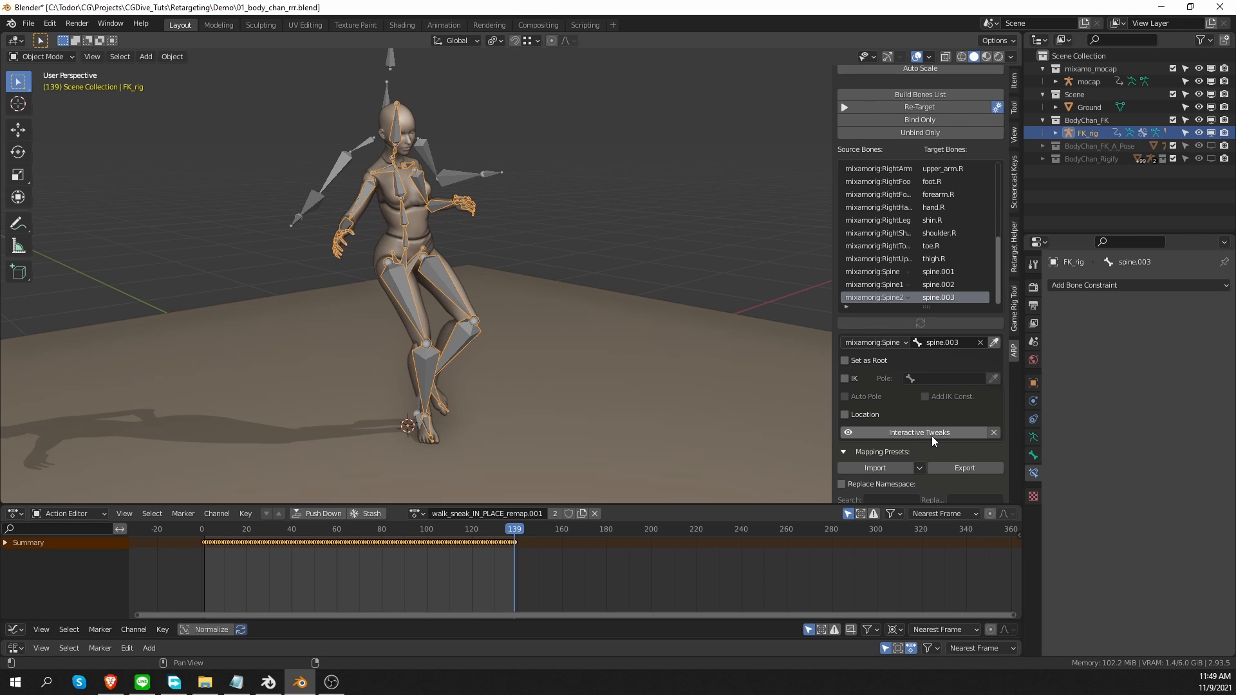
Step: Turn on Interactive Tweaks for the remap and put FK_rig in Pose Mode
left_click(949, 432)
scroll(965, 424, "down", 3)
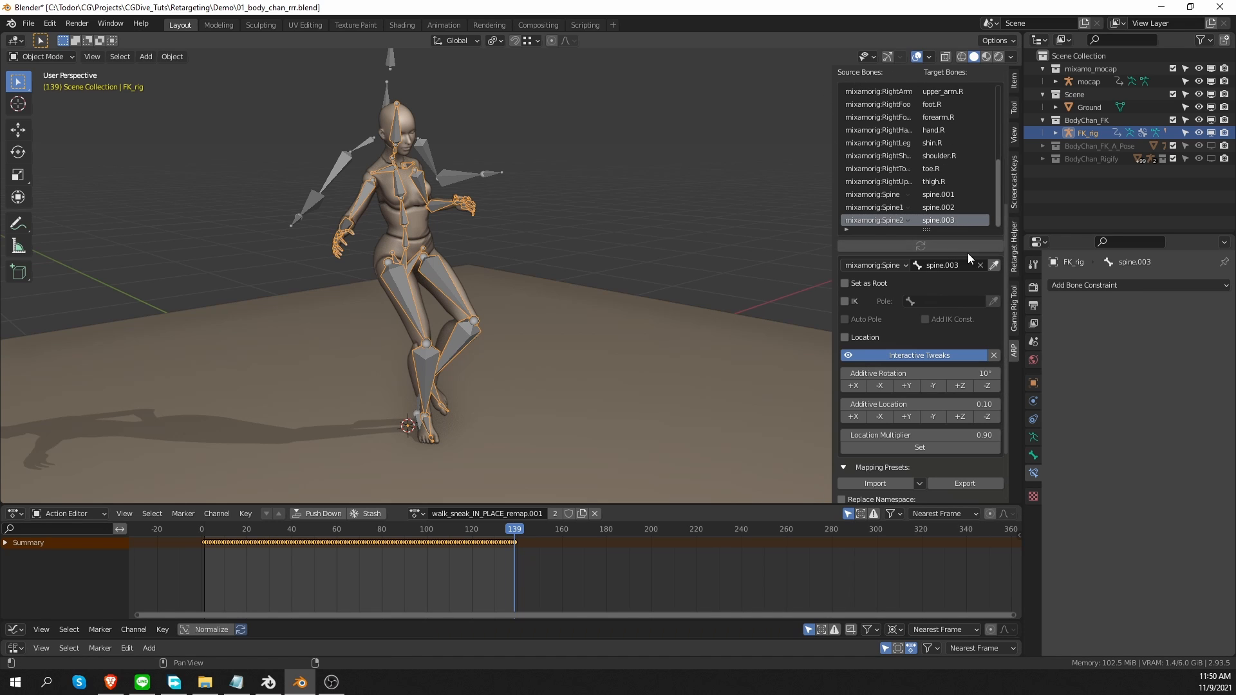
key("ctrl+Tab")
left_click(541, 256)
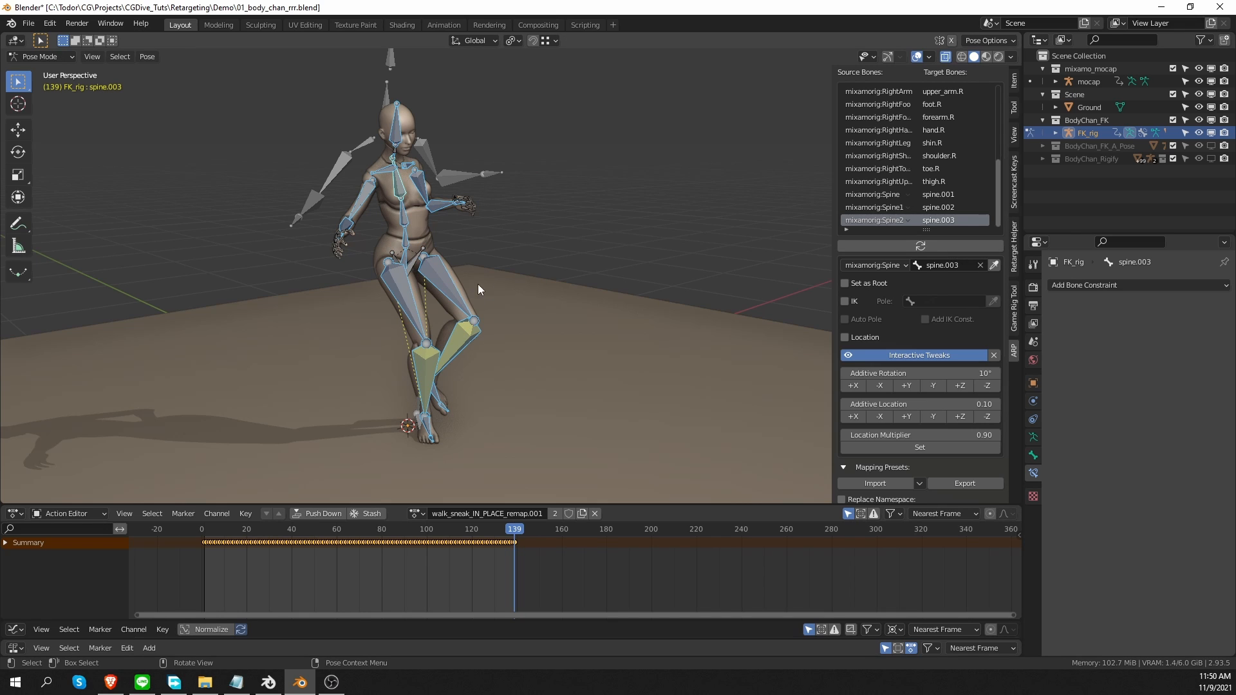
Step: Select FK_rig's upper_arm.L and make it the active entry in the remap bones list
left_click(401, 217)
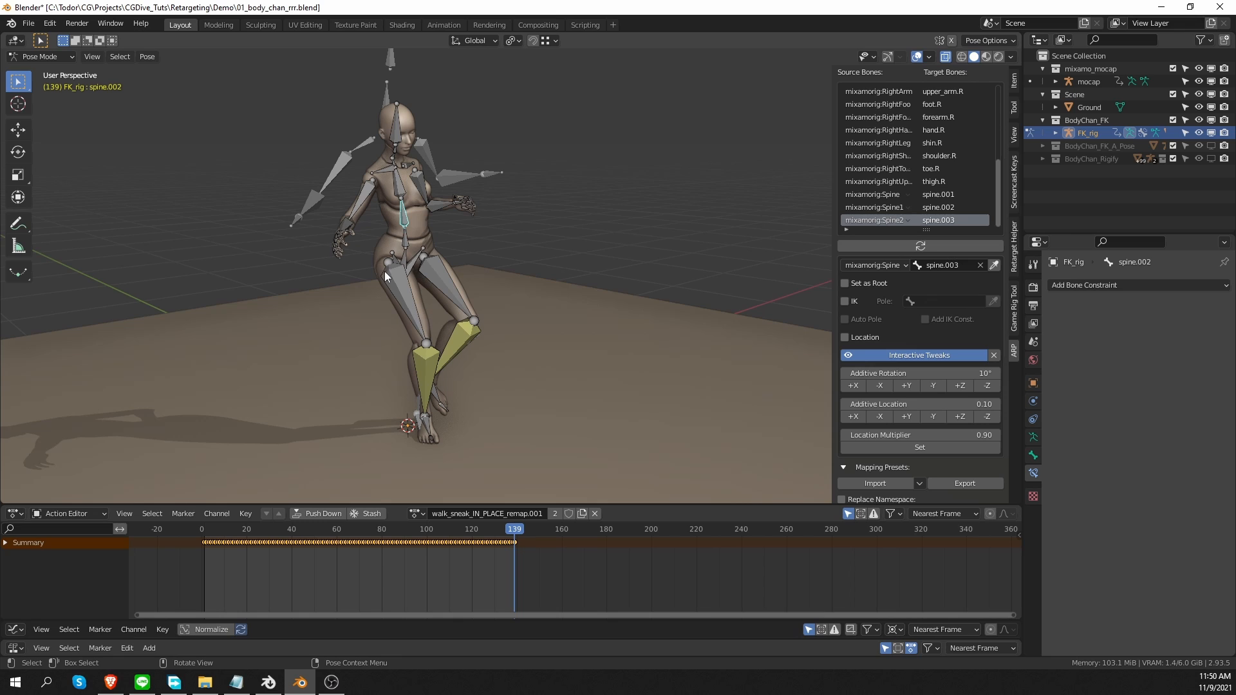
left_click(422, 184)
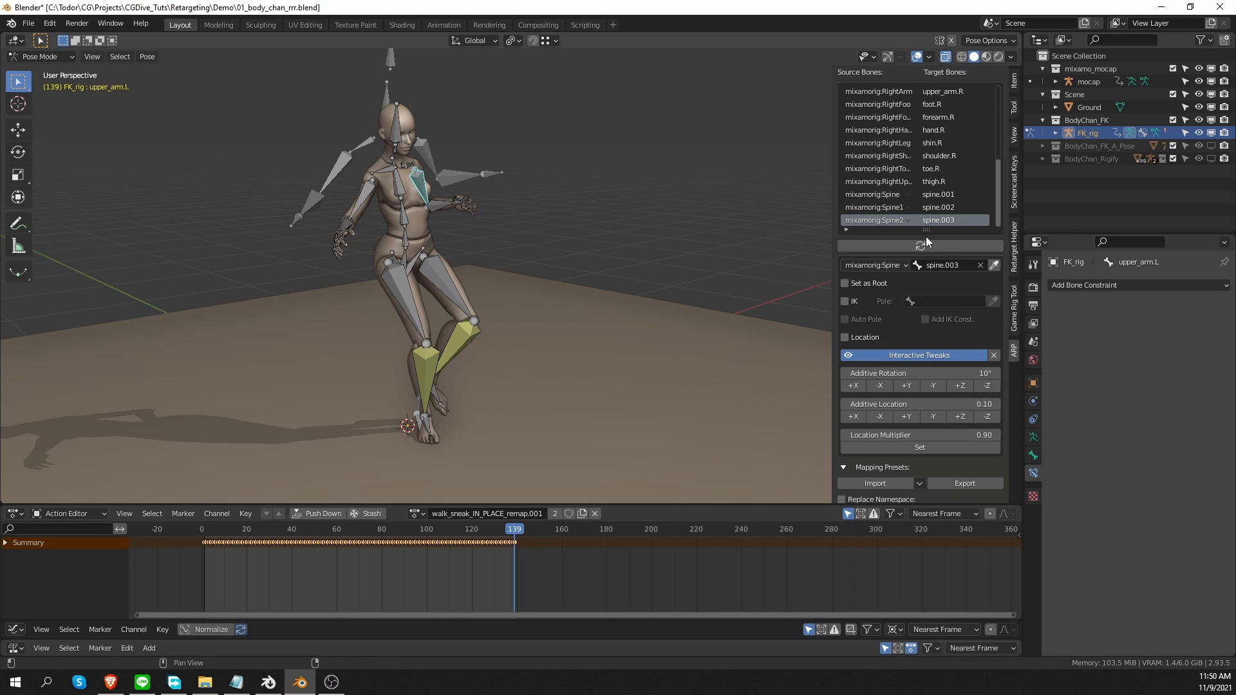
left_click(951, 244)
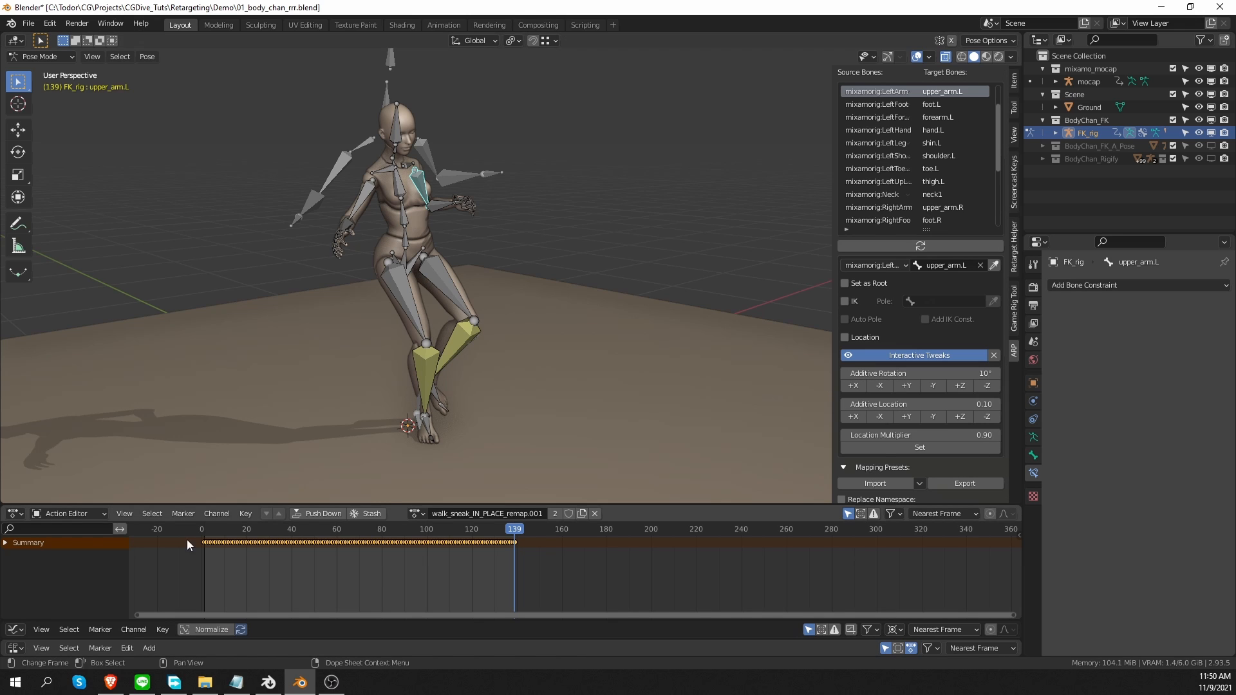
Step: Change the Action Editor area to a Graph Editor and enlarge it
left_click(15, 513)
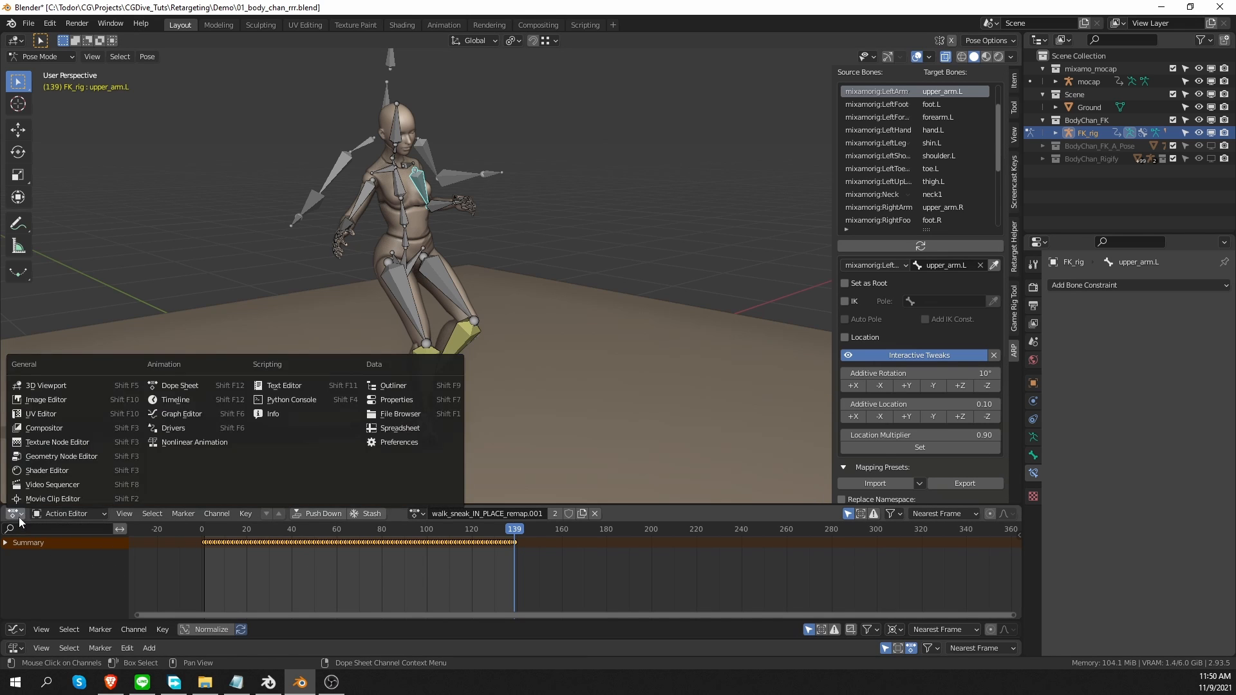
left_click(181, 414)
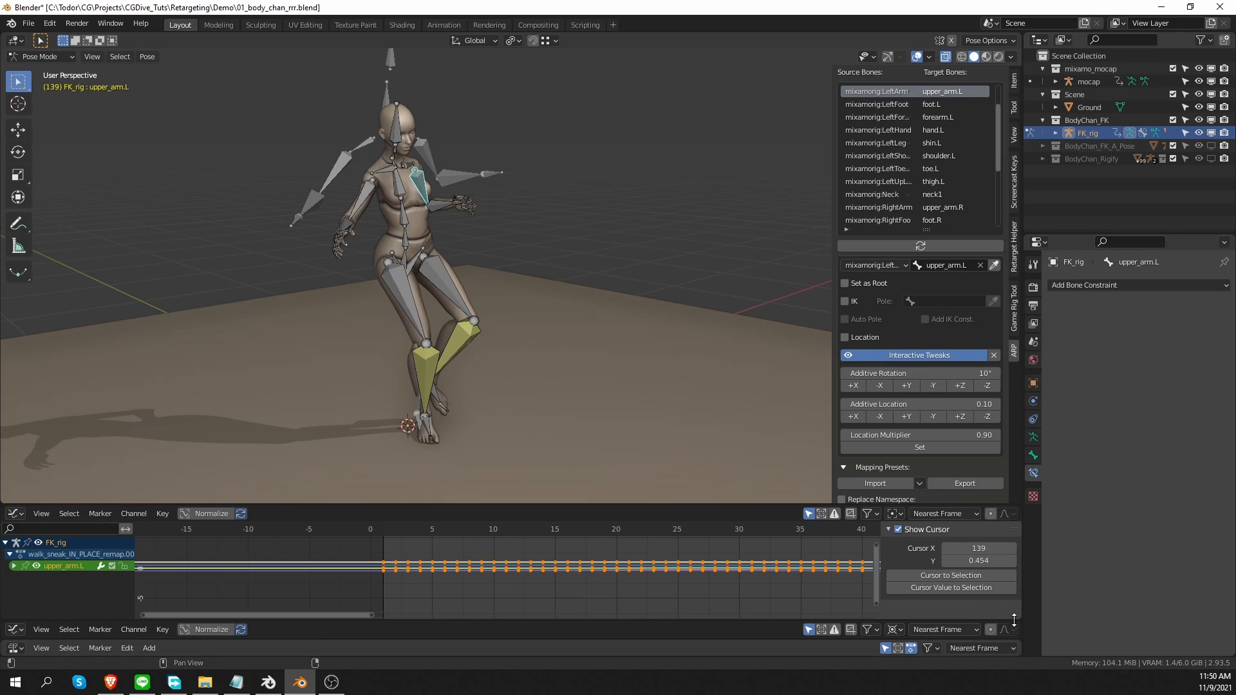
left_click_drag(1018, 617, 1013, 635)
left_click_drag(817, 504, 584, 365)
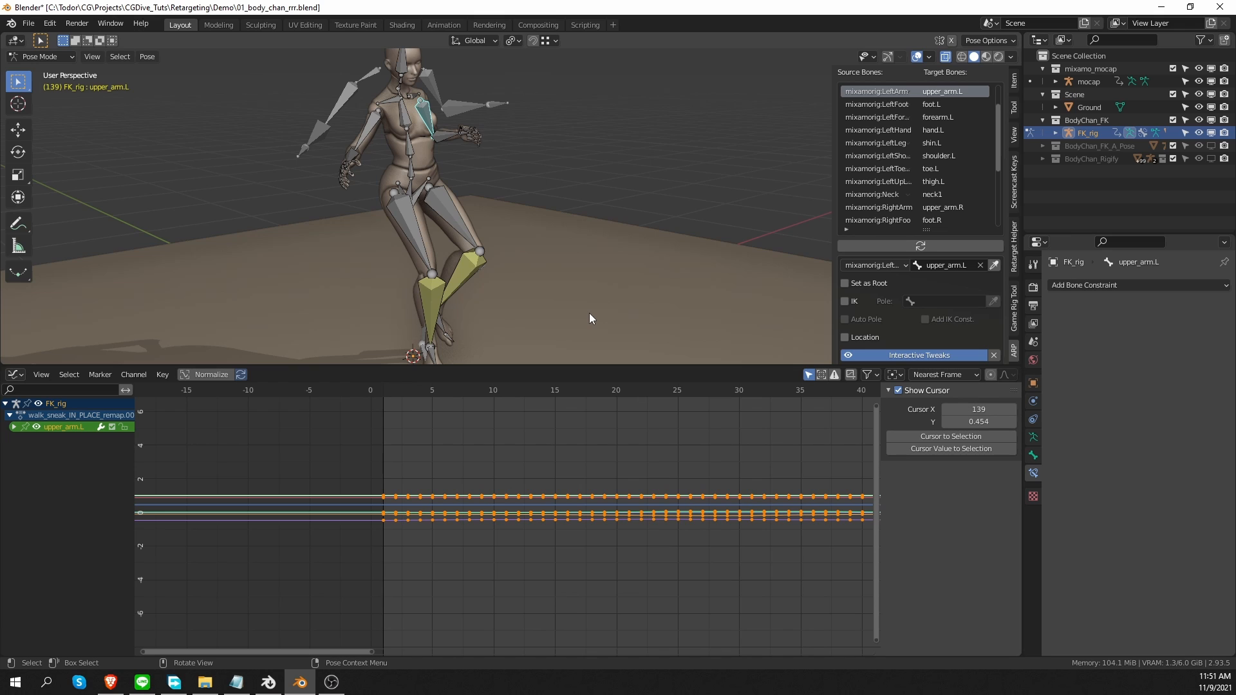
Step: Hide upper_arm.L's Location and Scale curves, frame its Quaternion Rotation curves, and deselect all keyframes
left_click(14, 426)
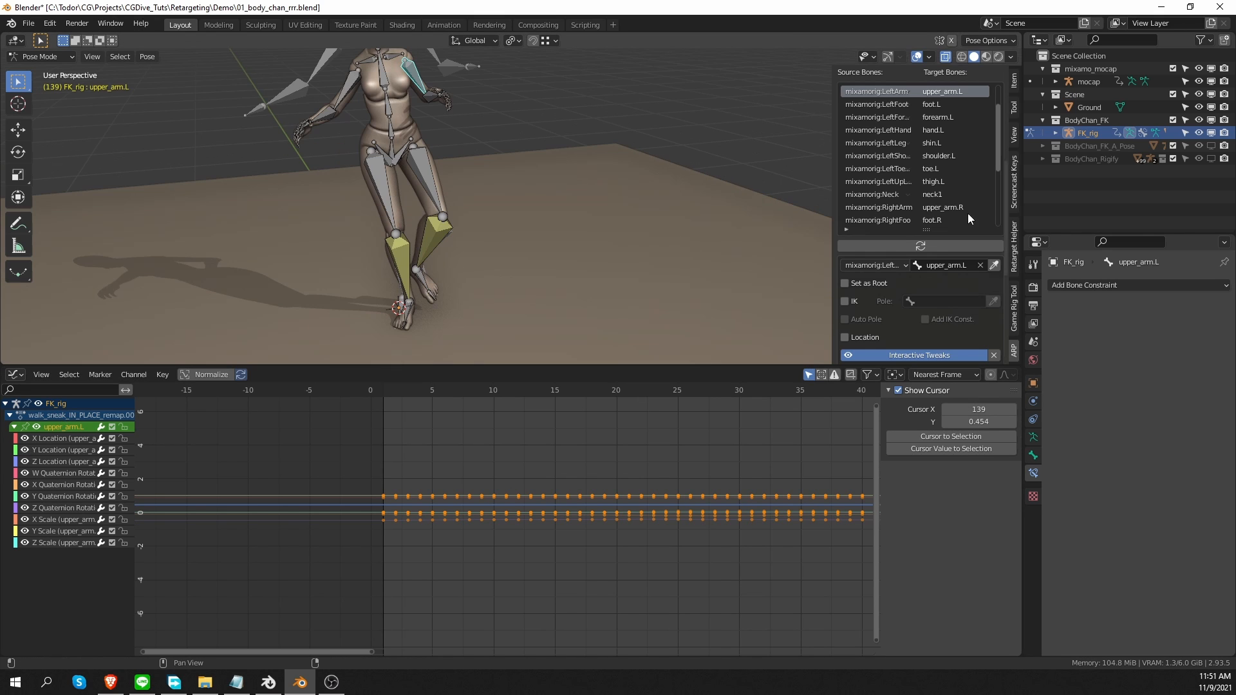
scroll(970, 218, "down", 5)
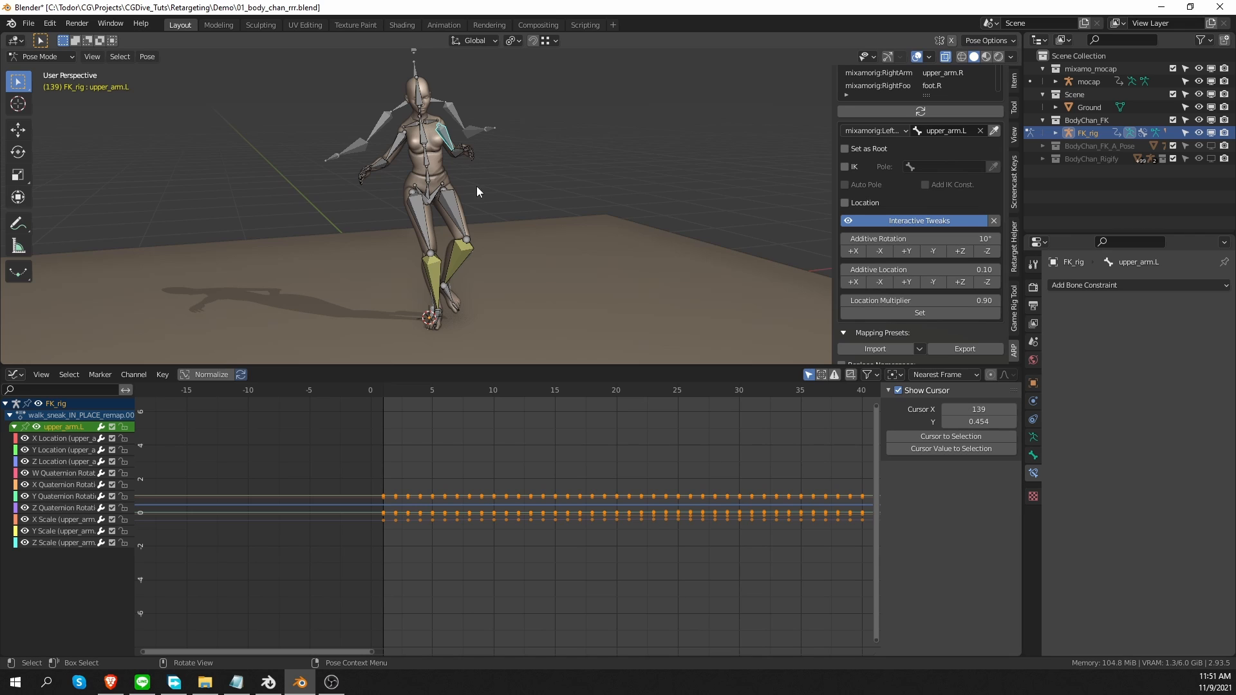
left_click_drag(25, 438, 23, 458)
left_click_drag(25, 519, 24, 543)
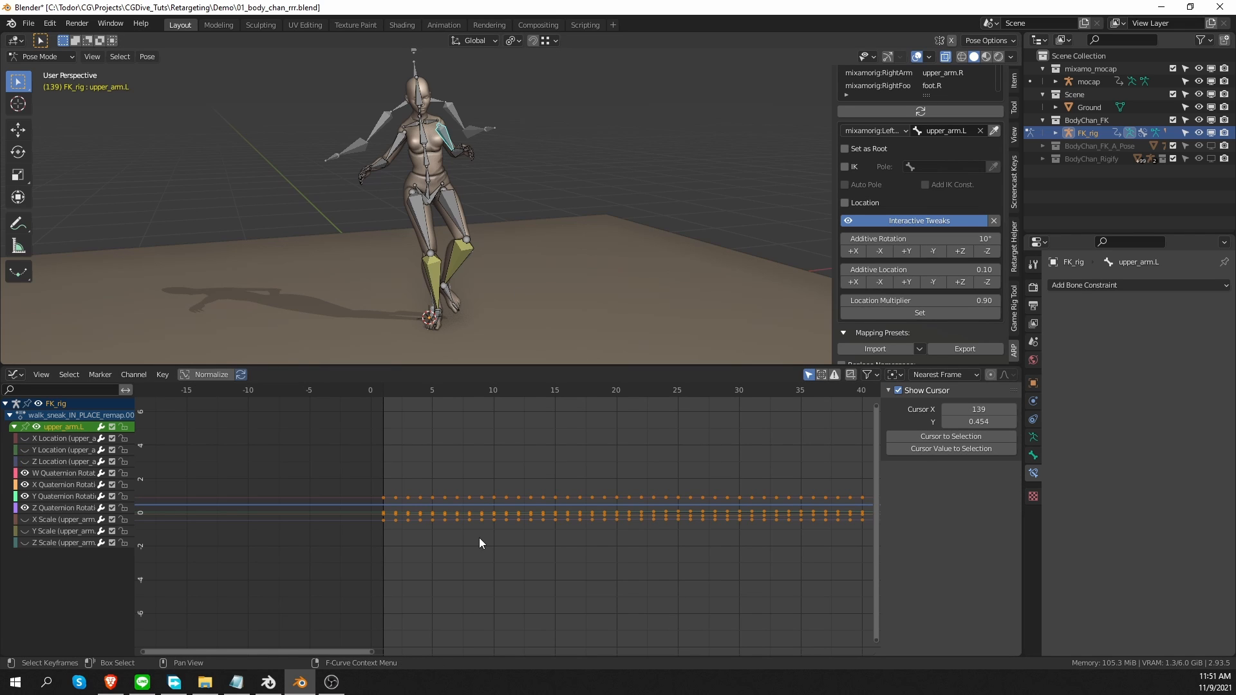
key("Home")
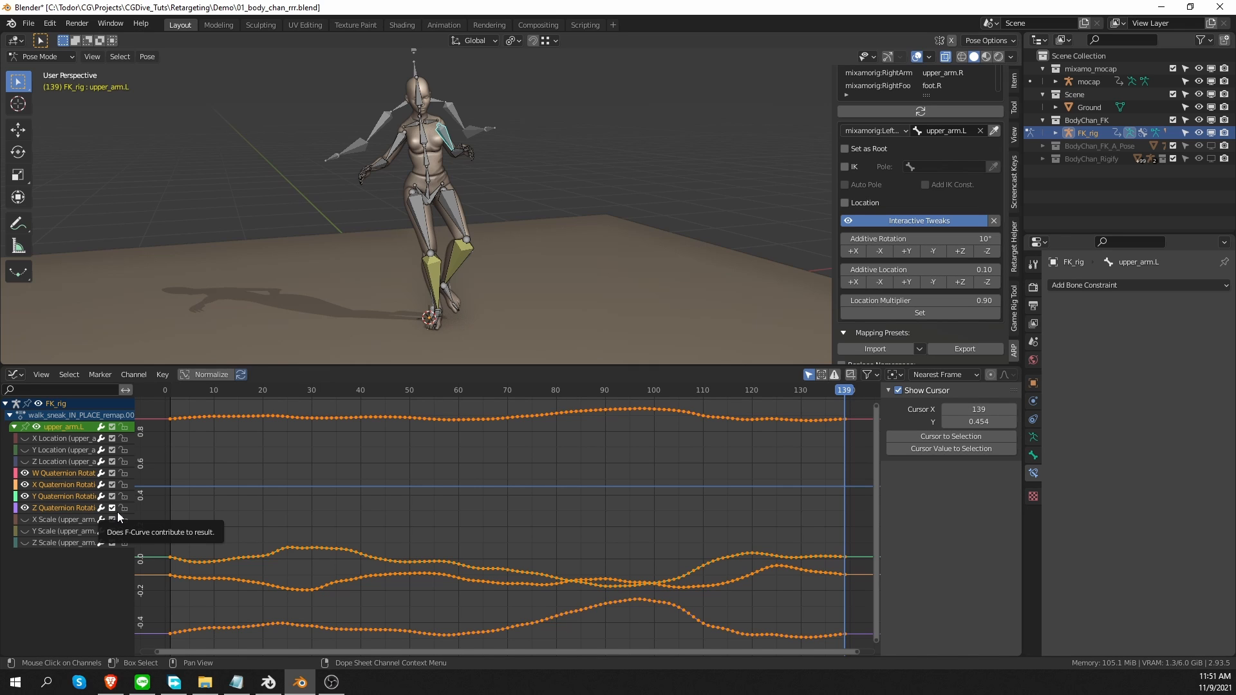
scroll(350, 502, "down", 6)
left_click(498, 502)
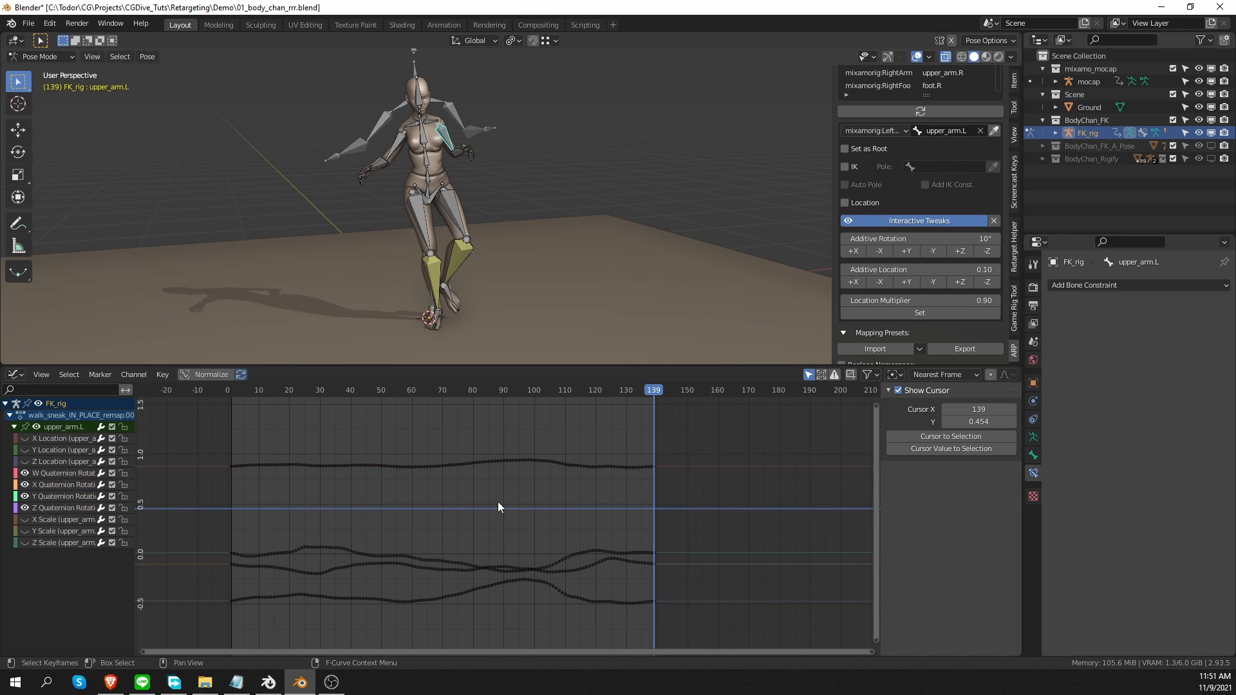
Step: Apply a +X additive rotation tweak of 10° to upper_arm.L and select its W Quaternion Rotation key at frame 42
left_click(853, 251)
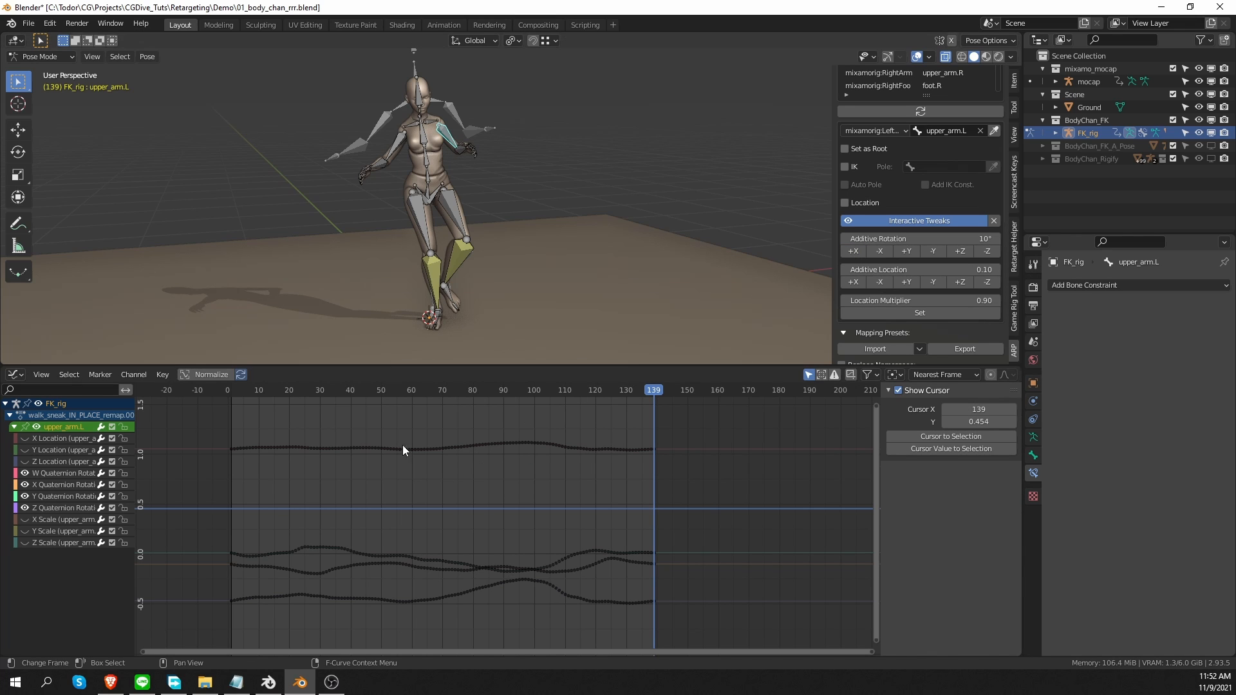
left_click(356, 448)
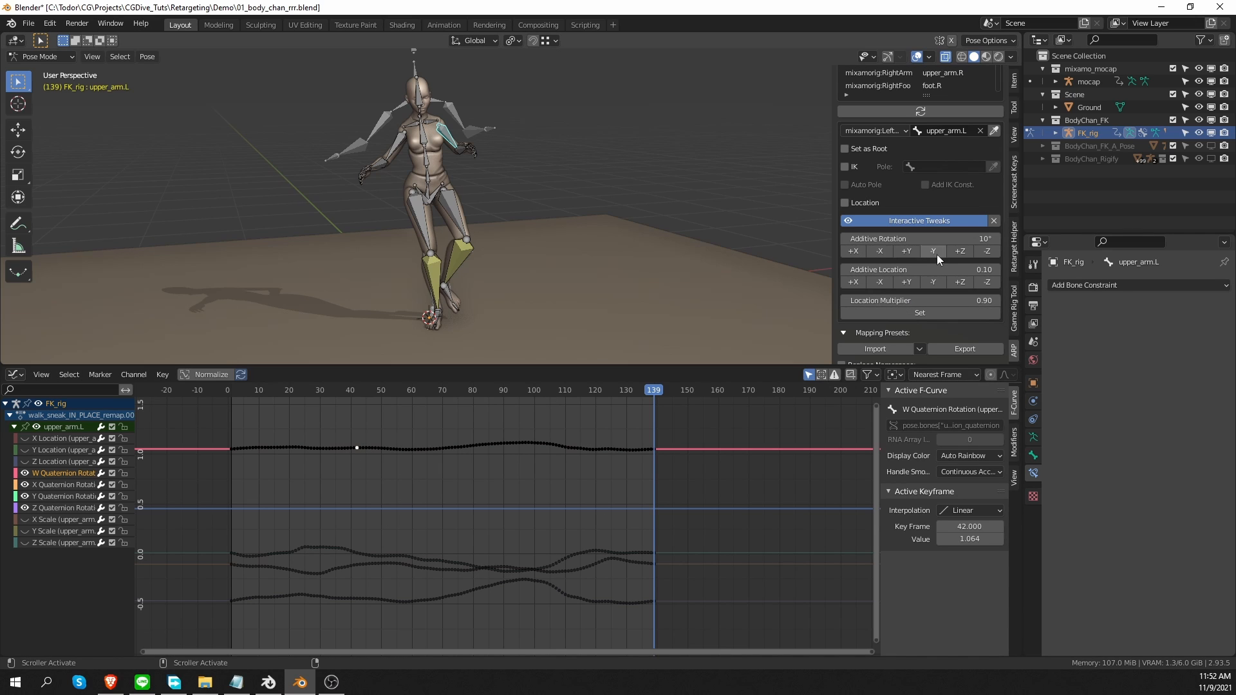
Step: Try shifting all keyframes of upper_arm.L's W Quaternion Rotation curve along the Y axis
left_click_drag(207, 423, 714, 482)
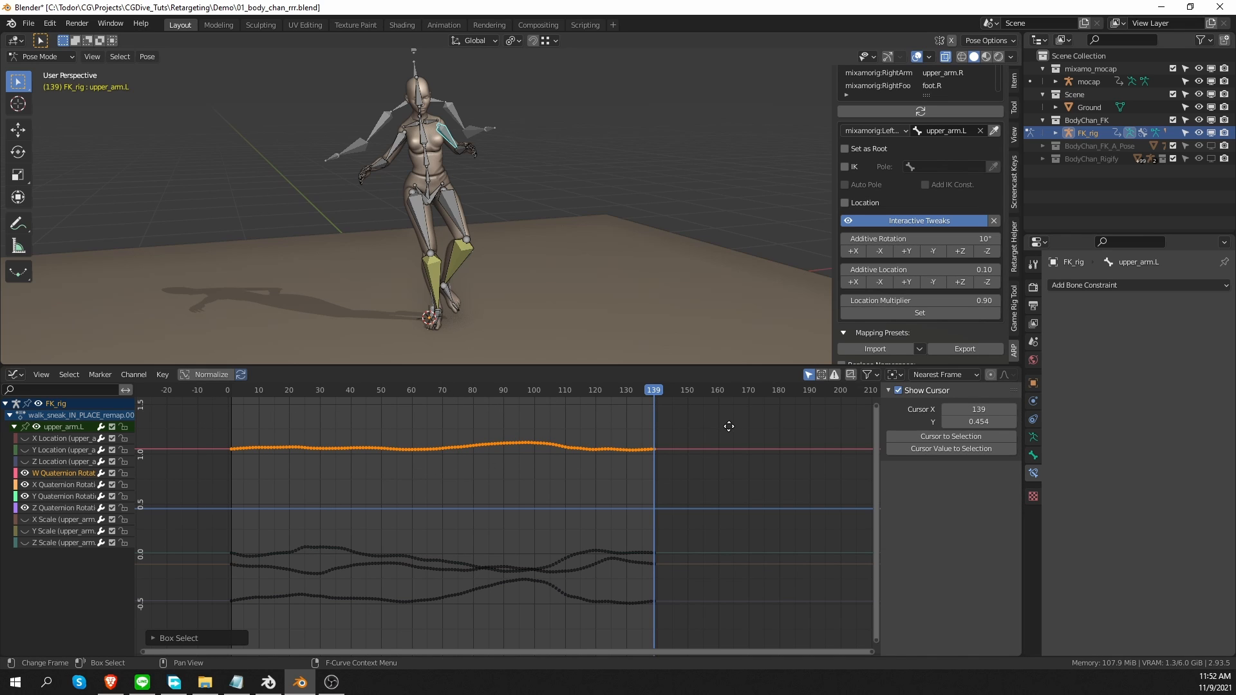
key("g")
key("y")
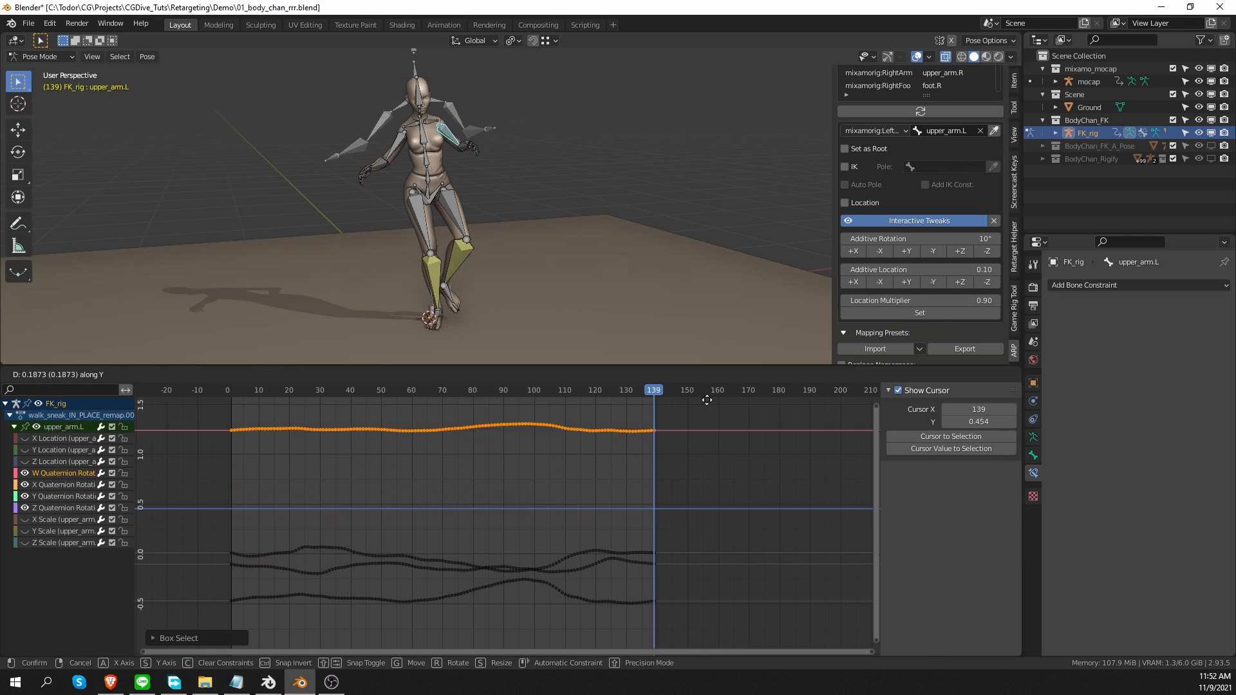
left_click(695, 500)
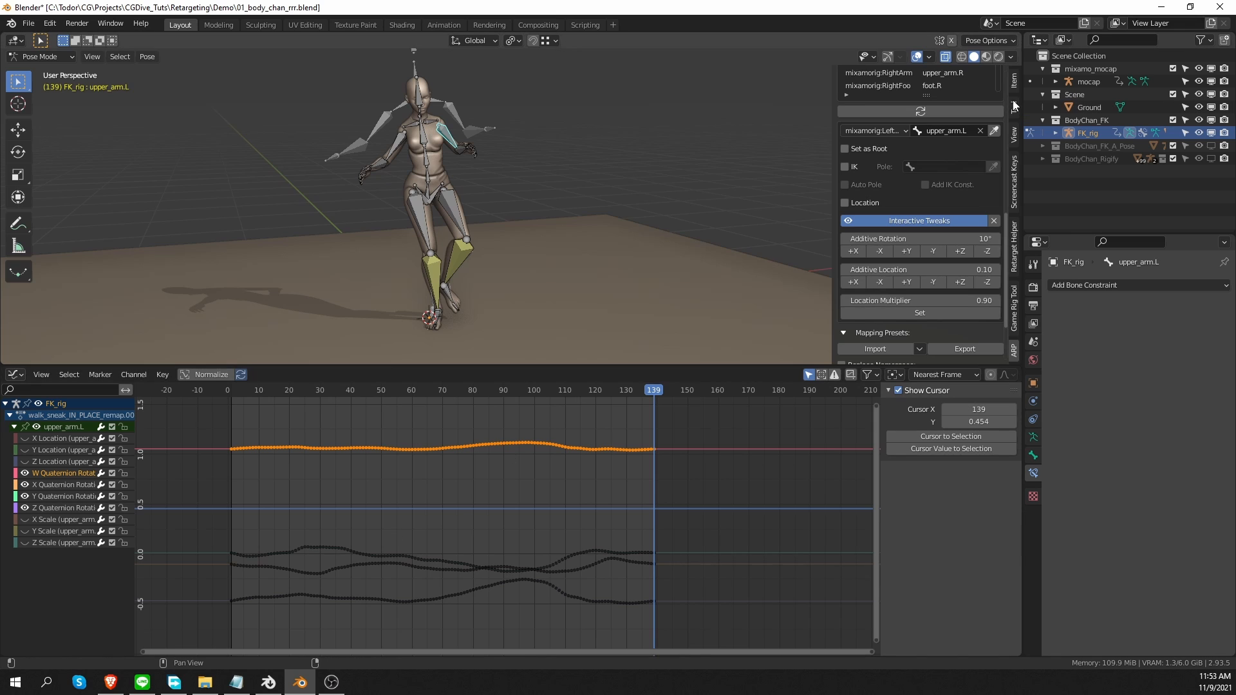
Step: Check upper_arm.L's rotation values and rotation mode in its transform properties, and return to the Interactive Tweaks settings
left_click(1014, 80)
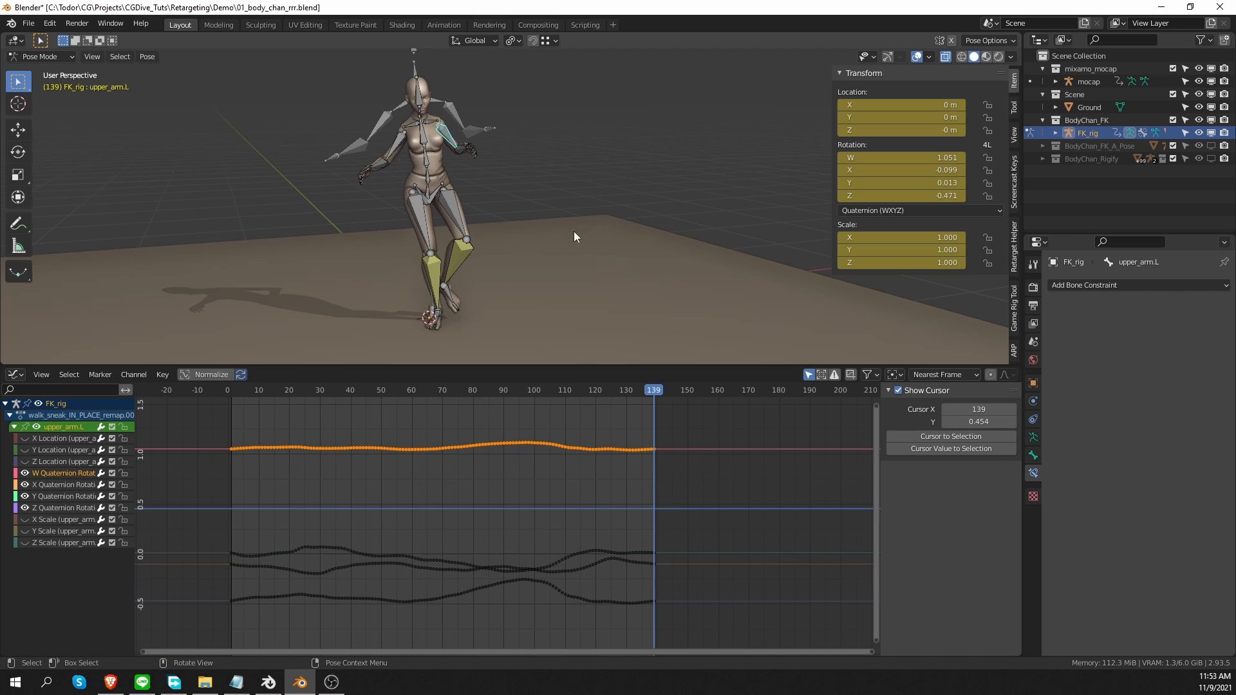
left_click(1014, 350)
scroll(998, 214, "down", 10)
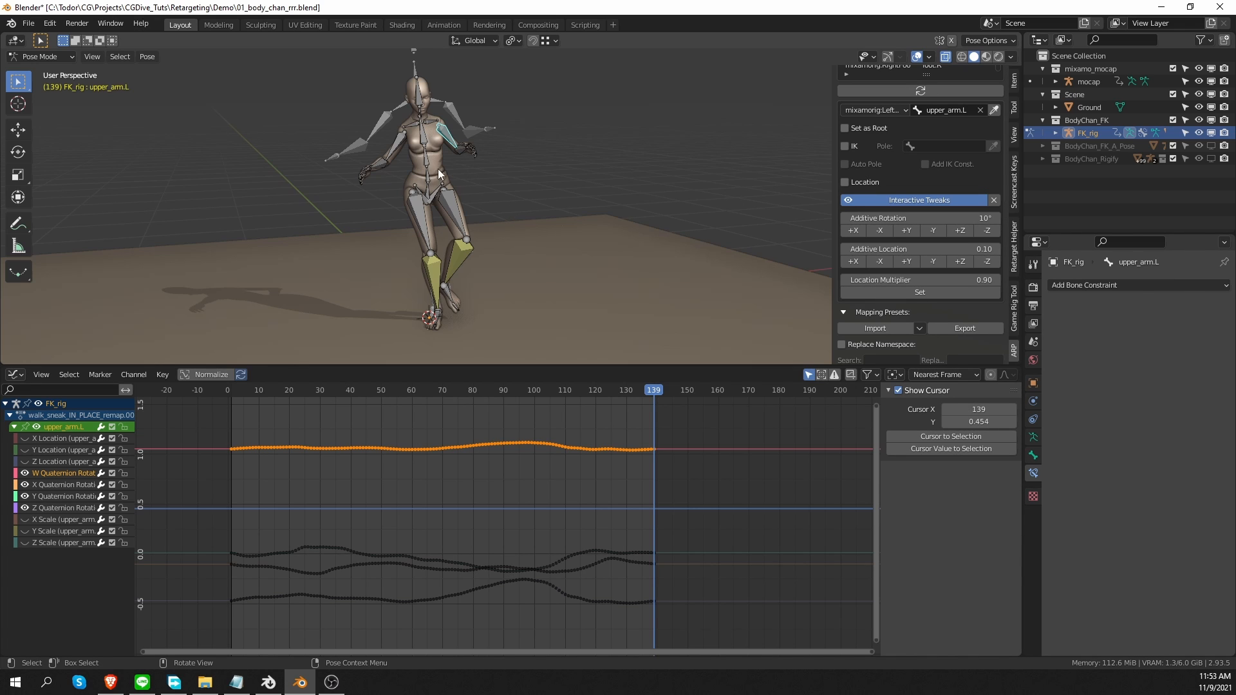
Step: Convert the rotation mode of all FK_rig bones in the single remap action to XYZ, and frame upper_arm.L's Euler curves
key("a")
left_click(147, 56)
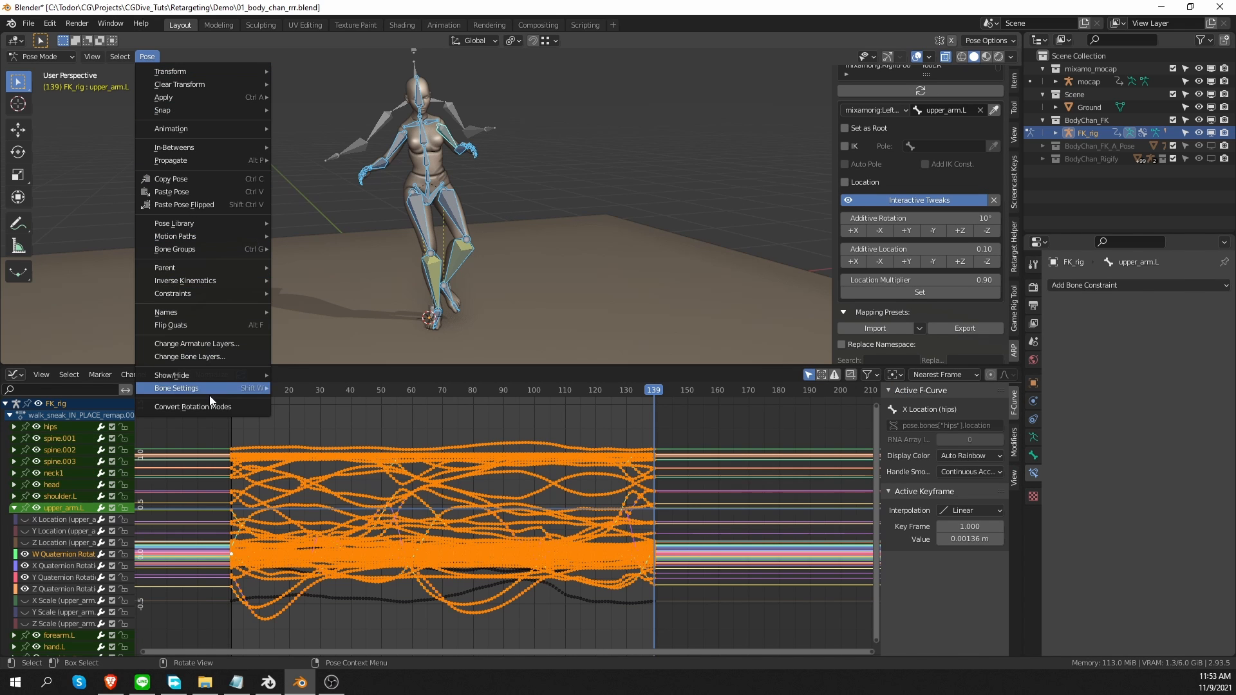
left_click(229, 404)
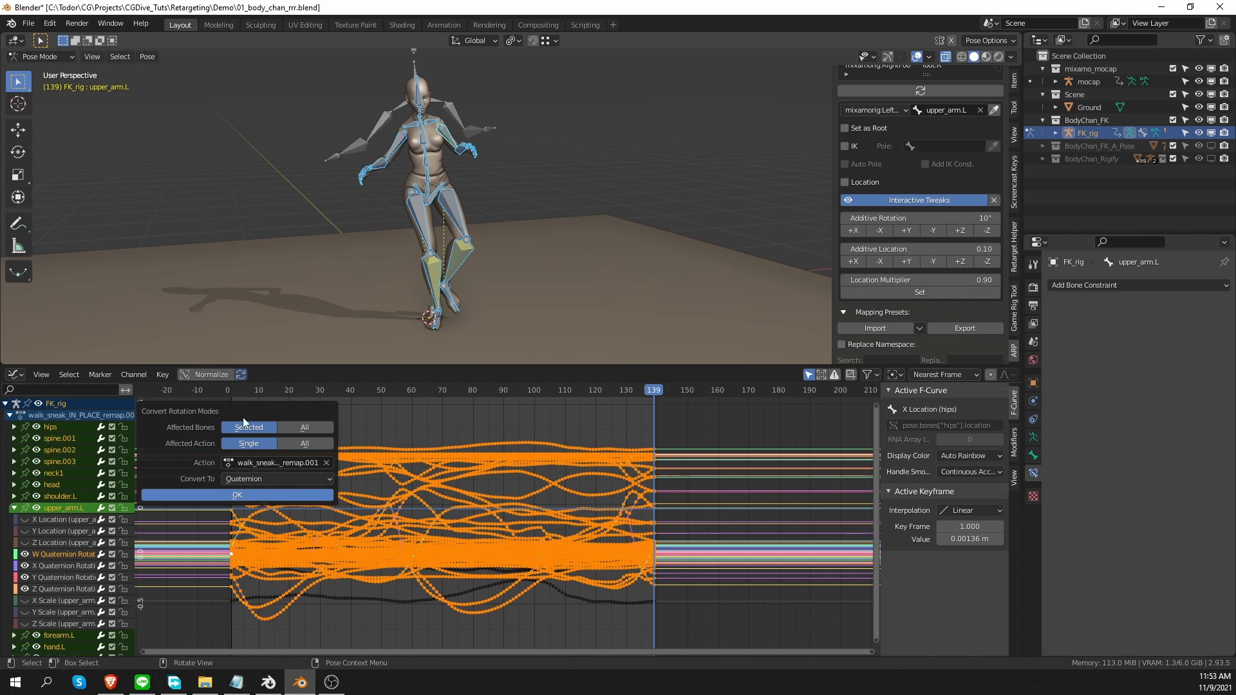
left_click_drag(243, 418, 376, 239)
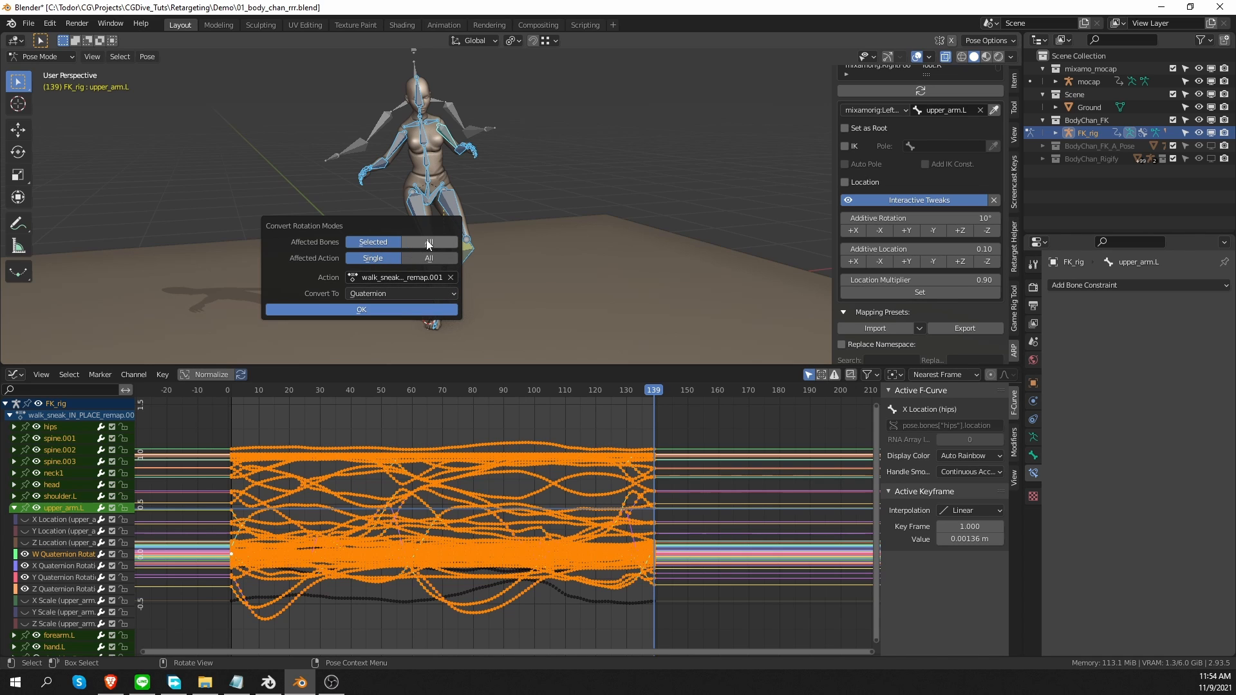
left_click(428, 243)
left_click(380, 294)
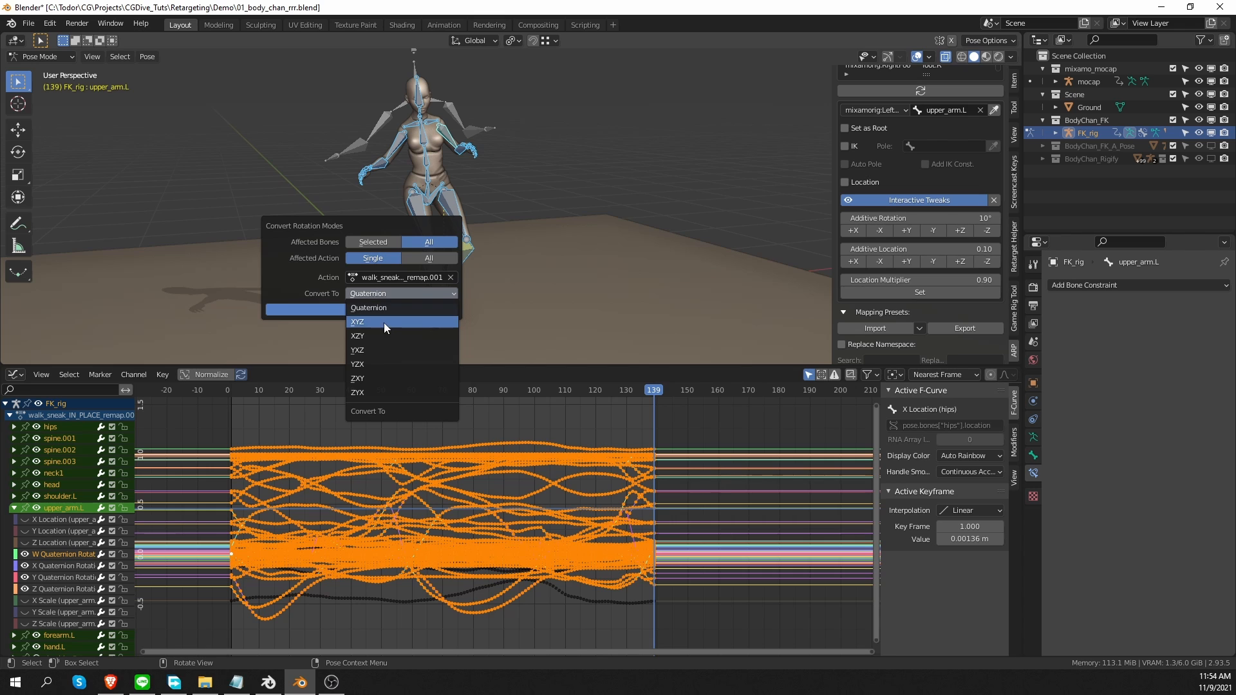
left_click(389, 321)
left_click(341, 311)
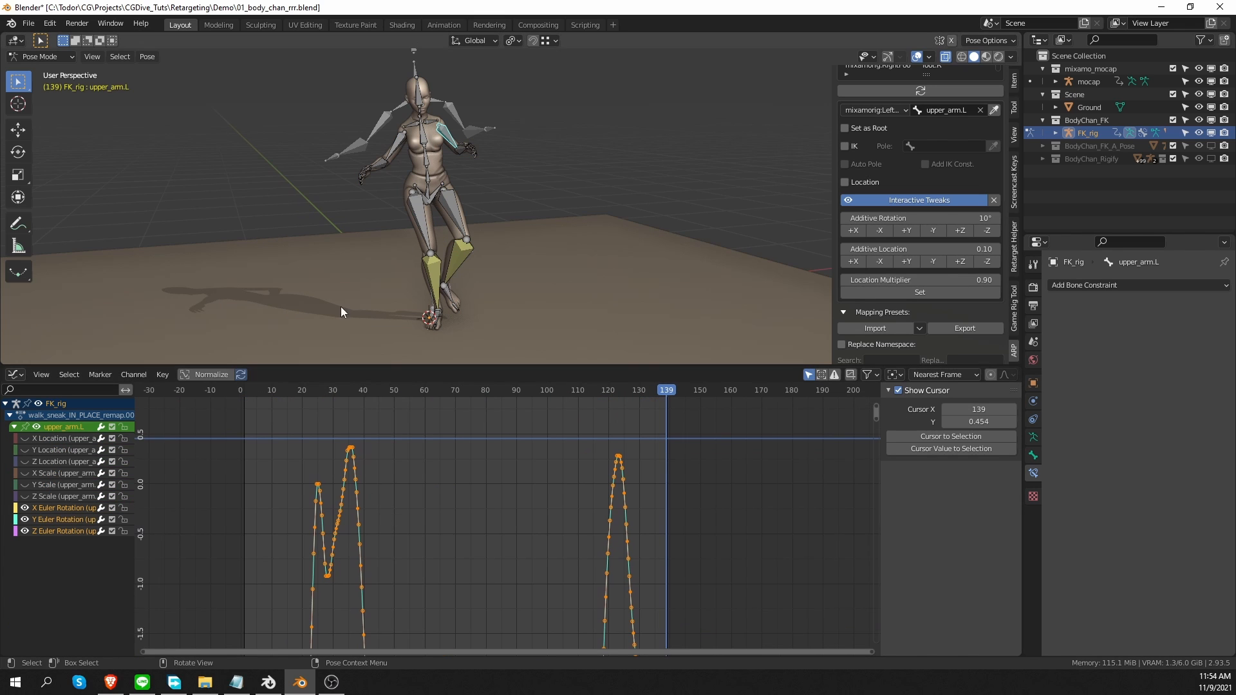
key("Home")
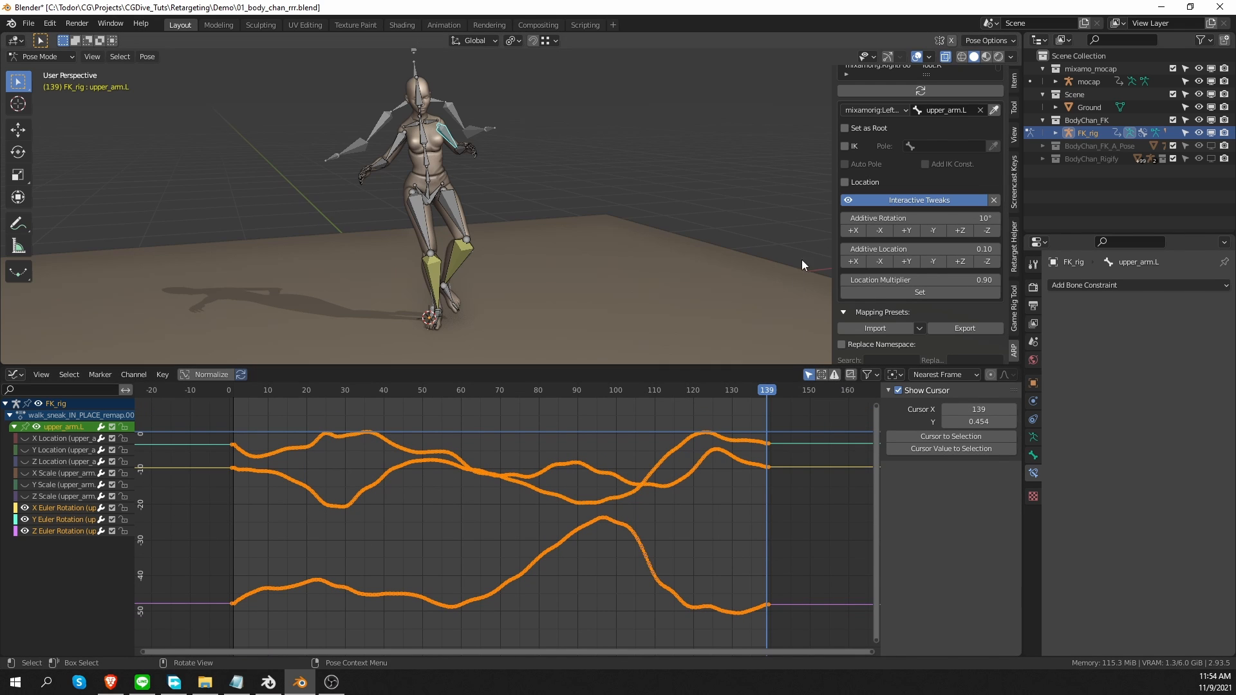
Step: Apply +X and -X additive rotation tweaks of 10° to upper_arm.L, and select its X Euler Rotation key at frame 19
left_click(847, 232)
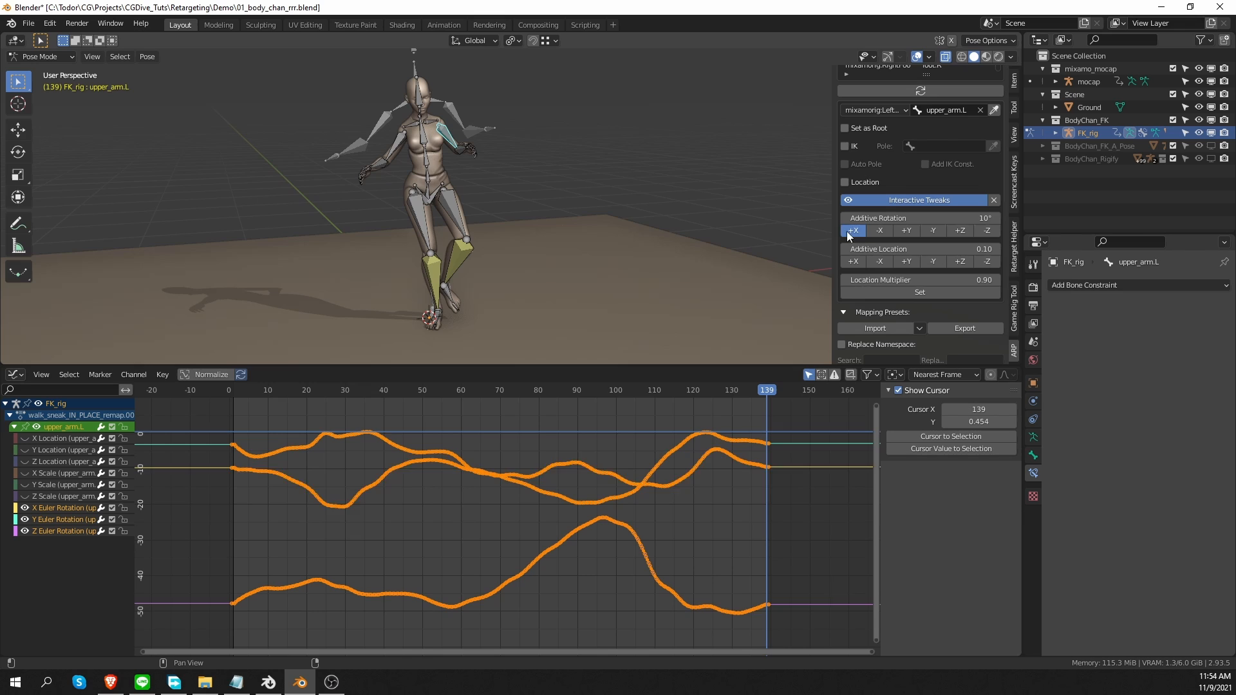
left_click(881, 231)
left_click(311, 478)
left_click(302, 484)
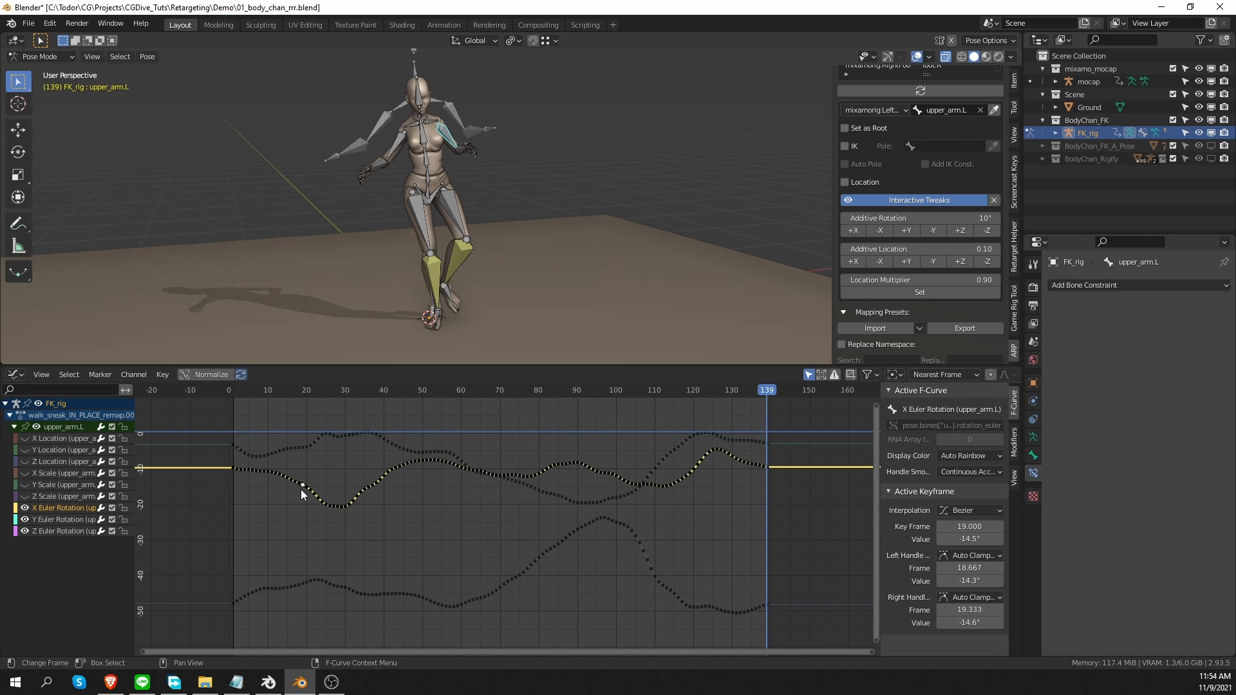
Step: Offset upper_arm.L's X rotation back and forth with repeated -X and +X additive tweaks of 10°
left_click(879, 231)
left_click(880, 231)
left_click(879, 231)
triple_click(859, 233)
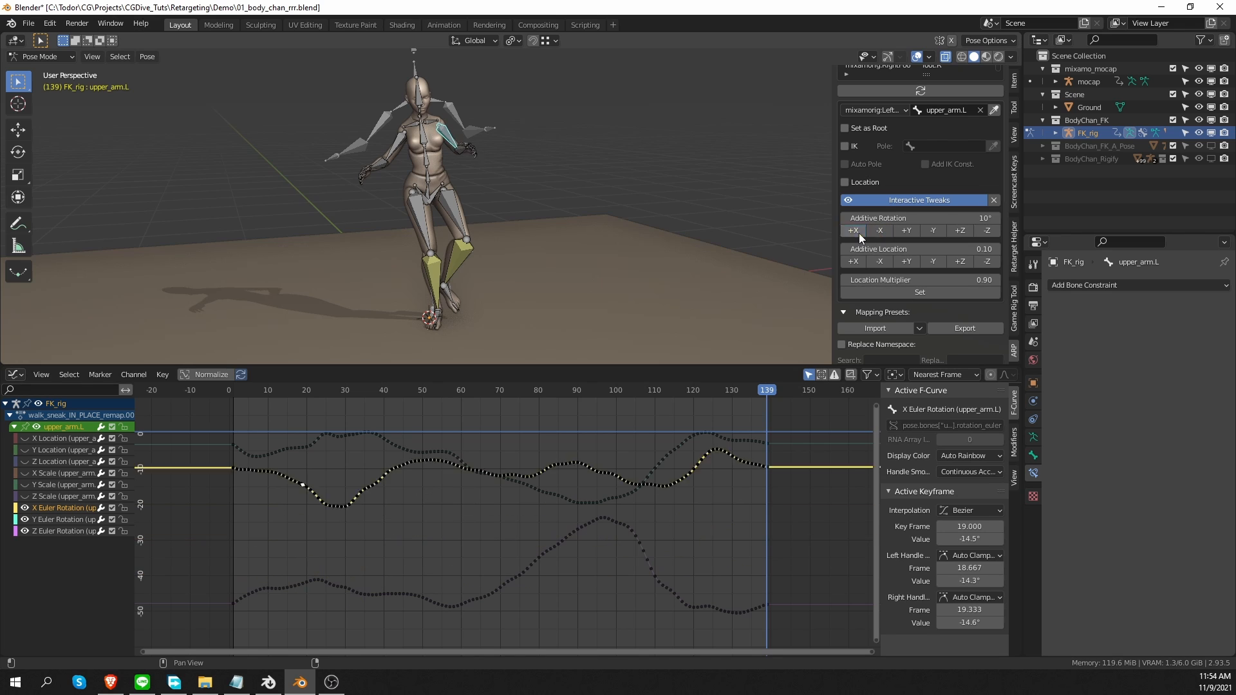
left_click(859, 233)
Step: Test +Y and -Y additive rotation tweaks on upper_arm.L, and raise the arm with repeated +Z tweaks of 10°
left_click(909, 236)
left_click(909, 237)
left_click(937, 230)
left_click(937, 230)
triple_click(987, 230)
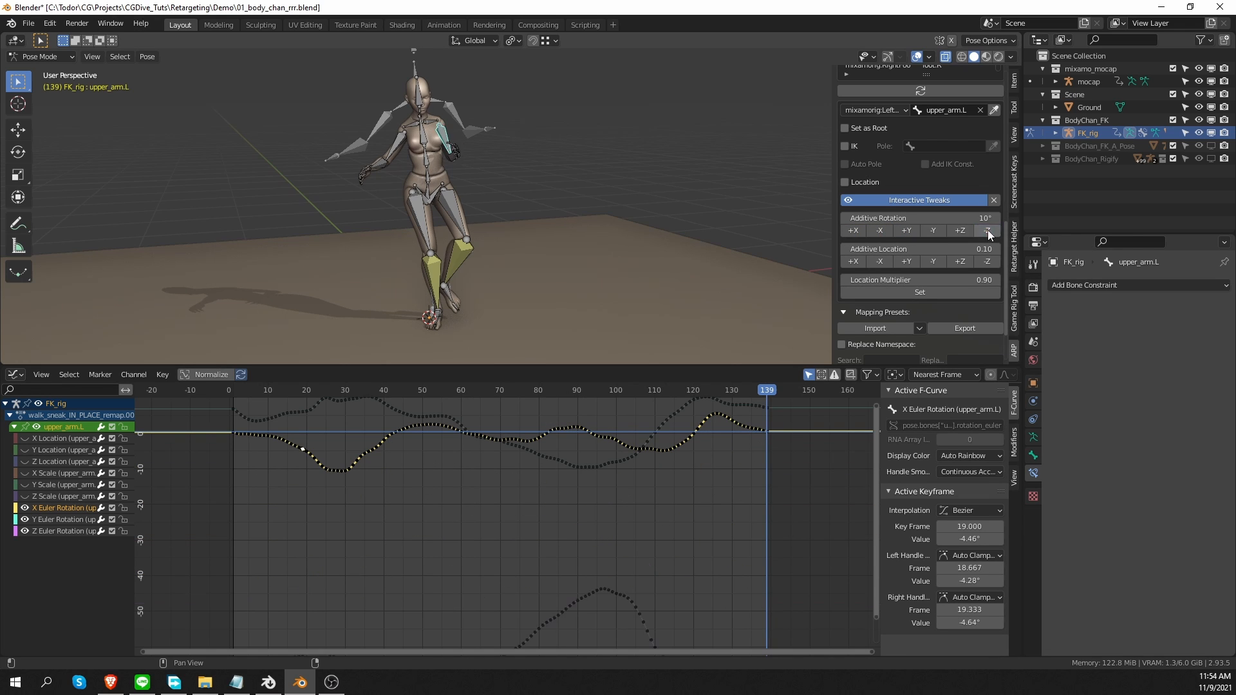
triple_click(970, 230)
left_click(971, 230)
triple_click(971, 230)
left_click(971, 230)
Step: Play the tweaked animation with the viewport overlays hidden, and show the overlays again
middle_click_drag(604, 253, 564, 231)
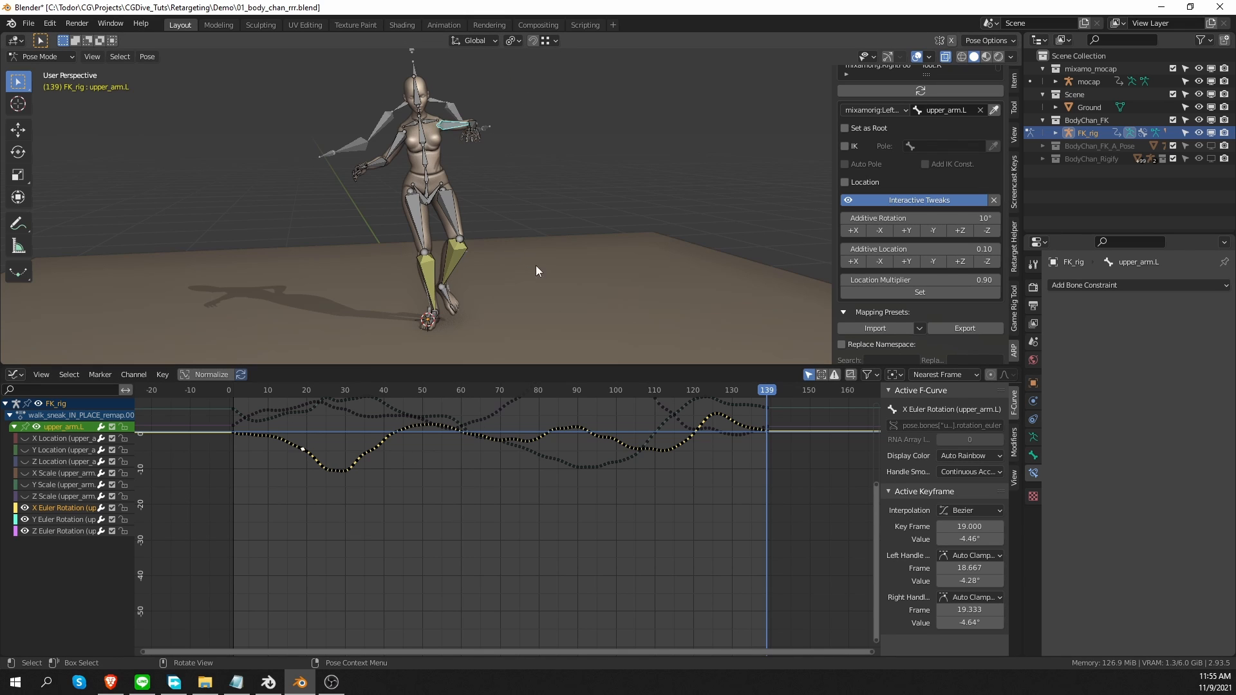
key("shift+alt+z")
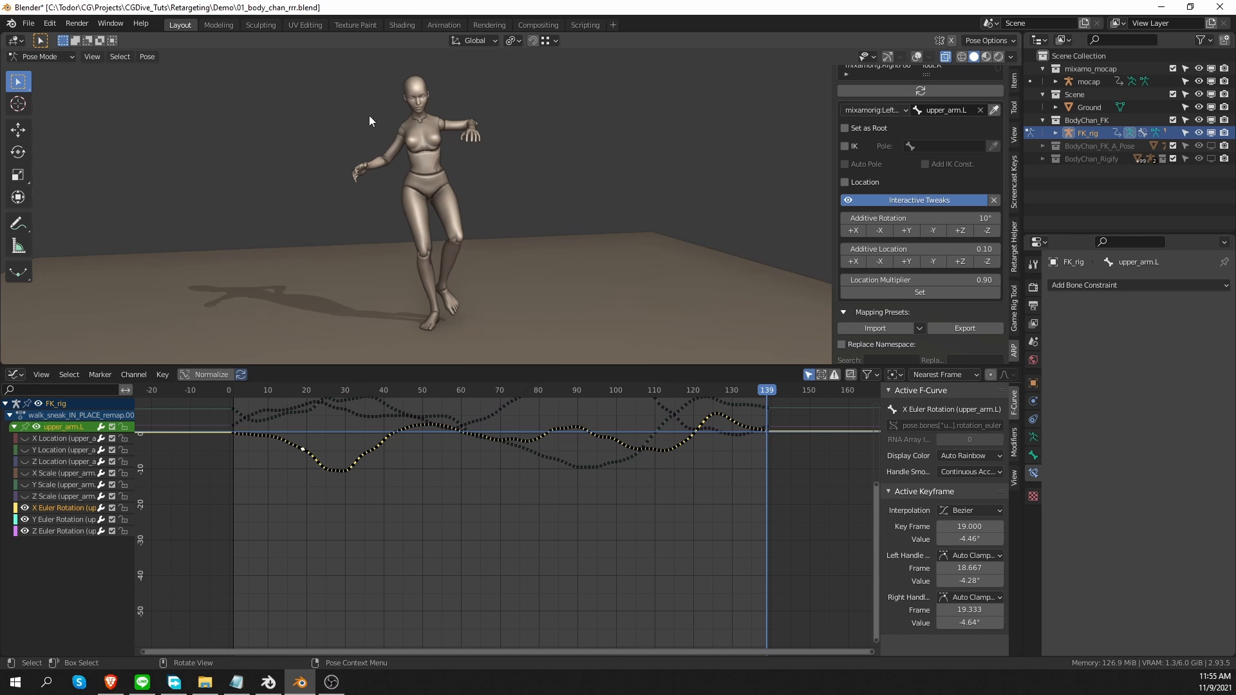
key("space")
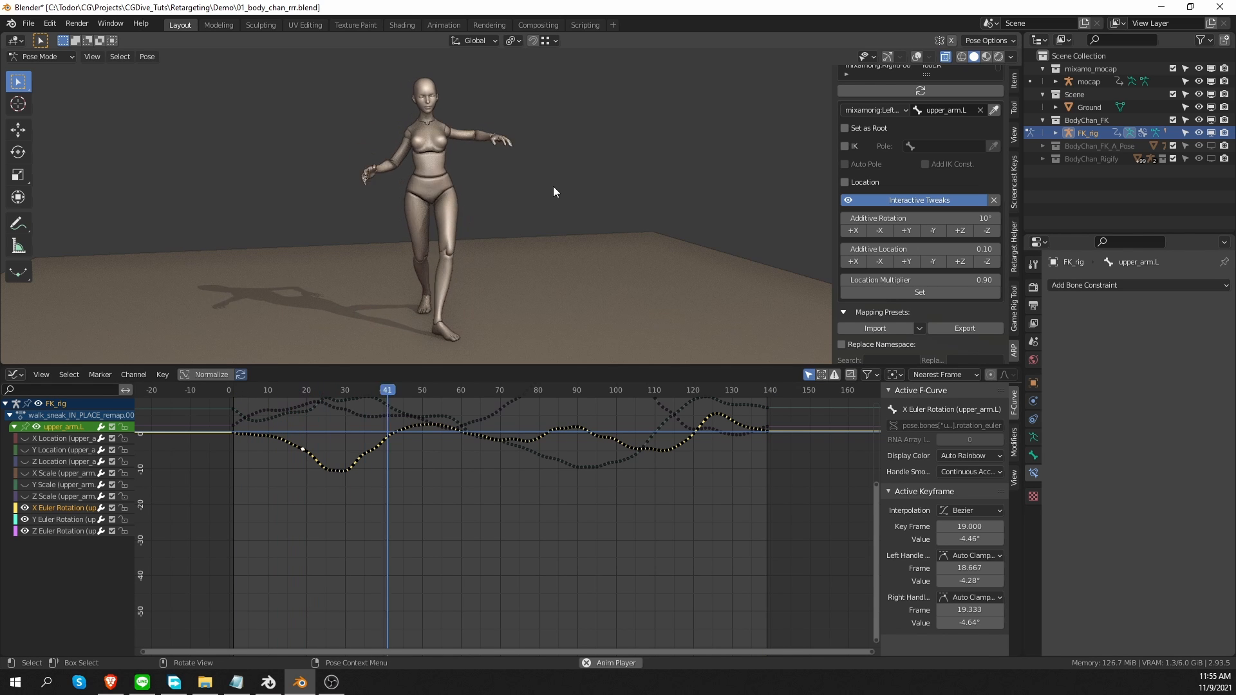
key("shift+alt+z")
middle_click_drag(555, 183, 449, 238)
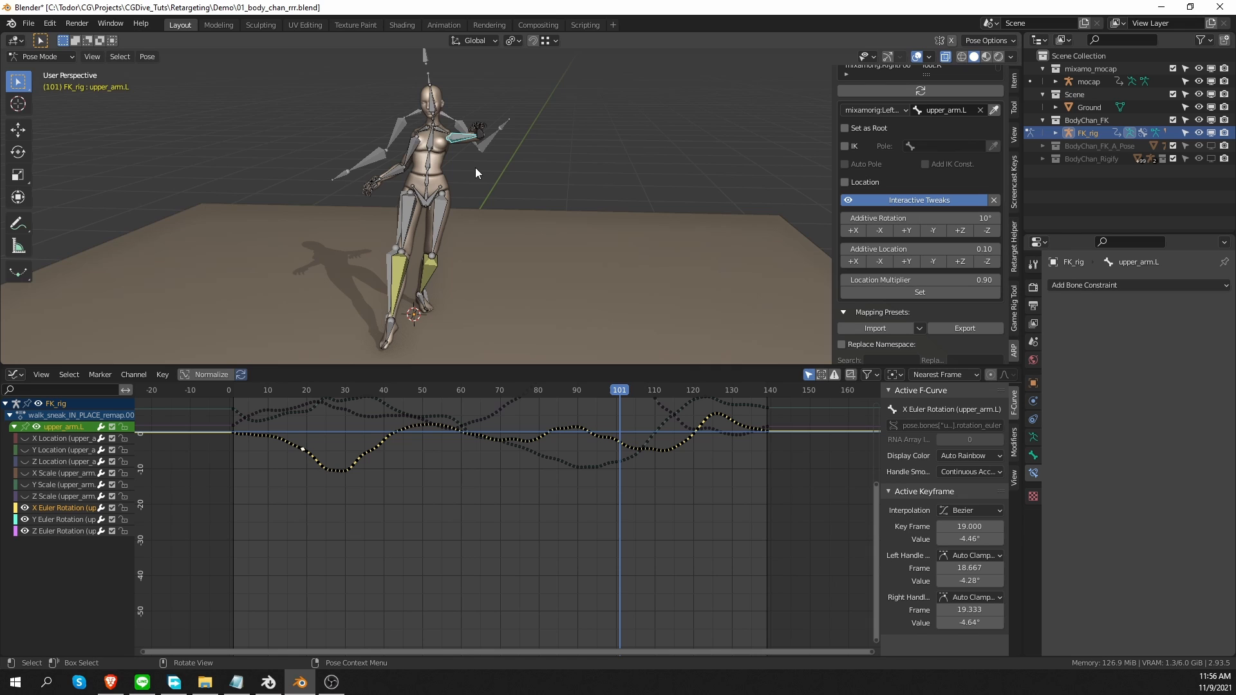
Step: Select the hips bone and sync the remap bone list to it so its mapping entry is active
left_click(426, 193)
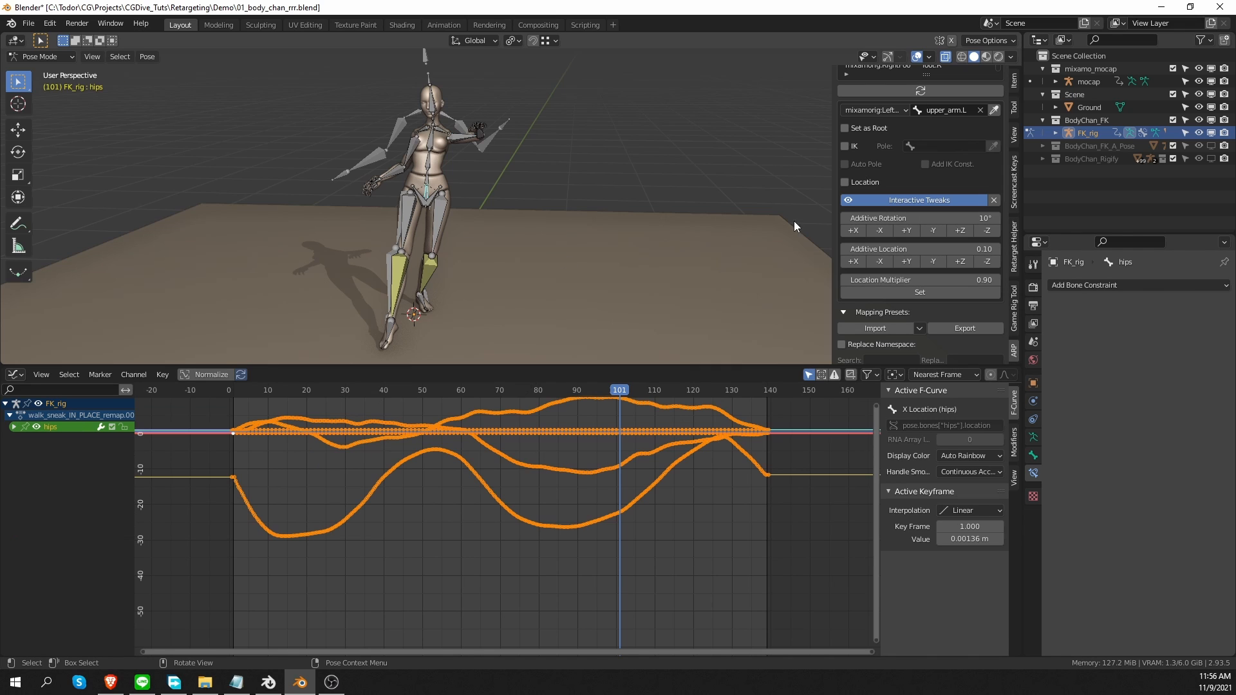
left_click(944, 86)
middle_click_drag(480, 261, 399, 228)
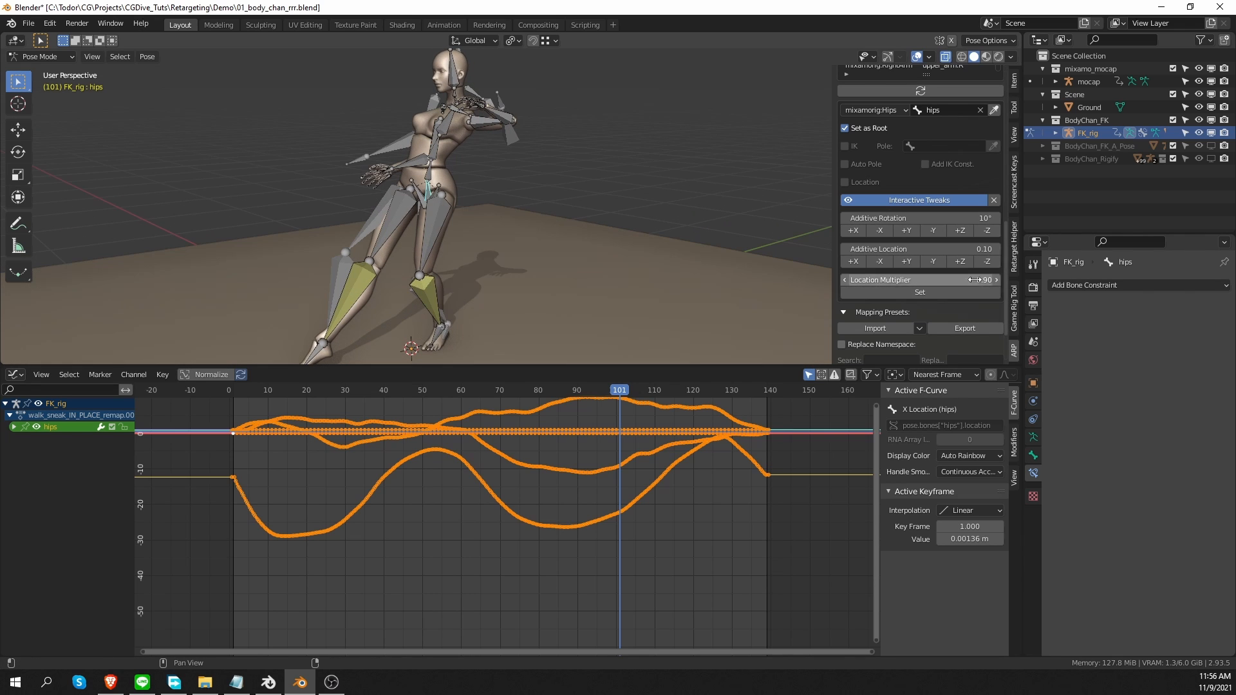
Step: Test additive location tweaks of 0.10 on the hips along the Z, Y and X axes
left_click(987, 259)
left_click(966, 264)
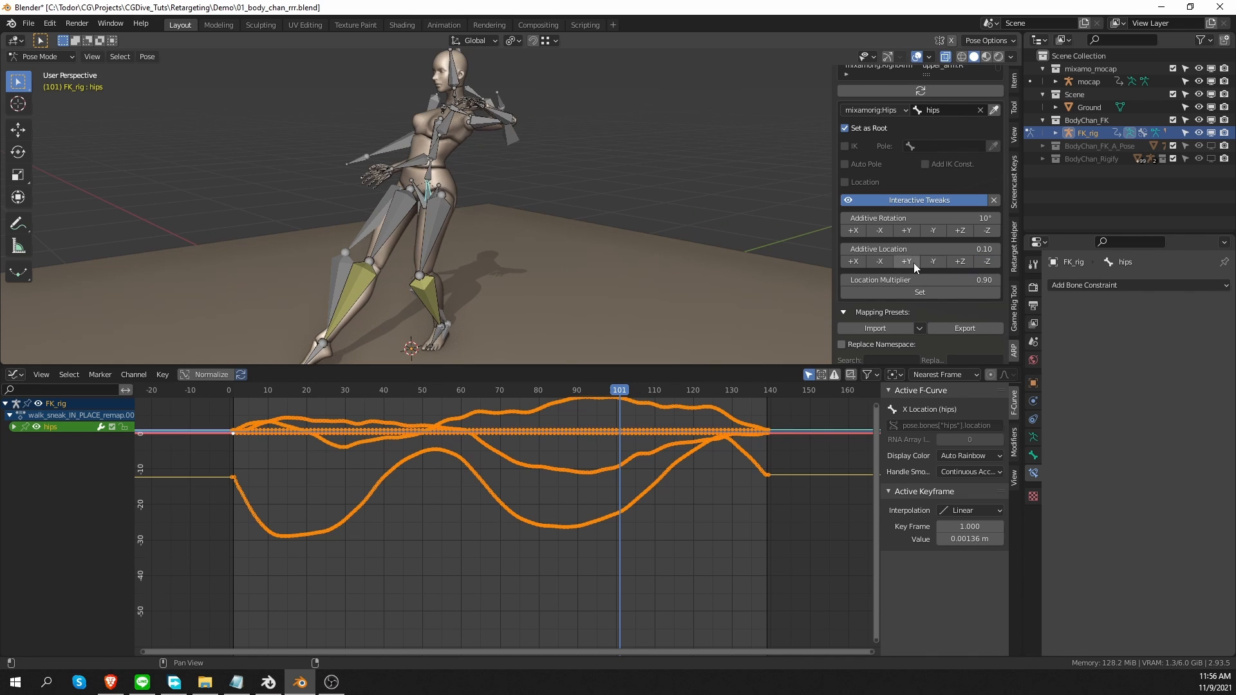
left_click(932, 264)
left_click(934, 263)
left_click(932, 264)
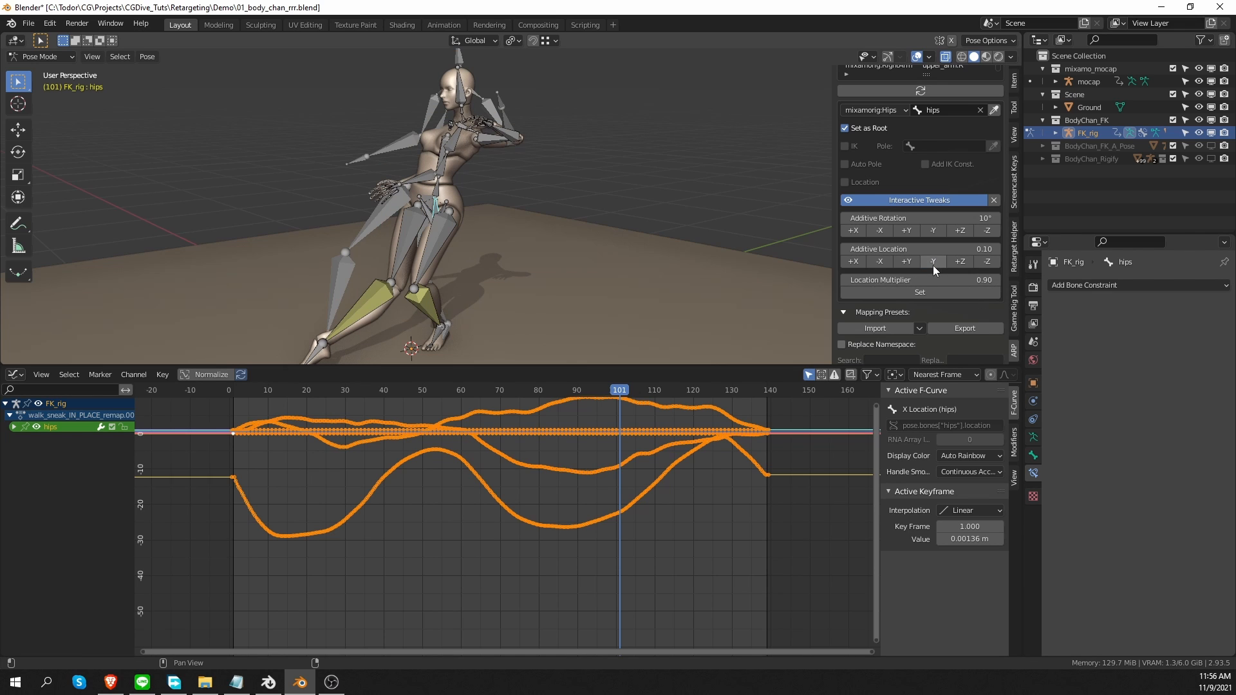
left_click(881, 262)
left_click(882, 264)
Step: Set the Additive Location amount to 0.01 and shift the hips with repeated -Y tweaks
double_click(953, 250)
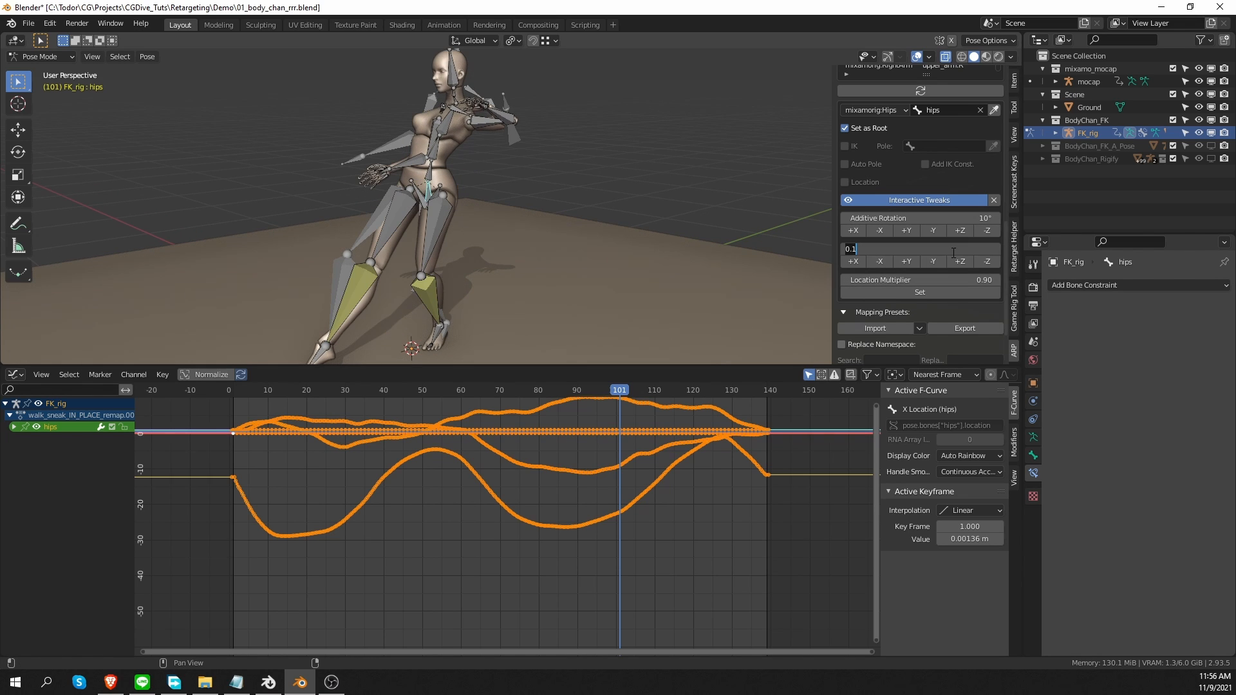
type(".01")
key("Return")
left_click(929, 266)
left_click(926, 262)
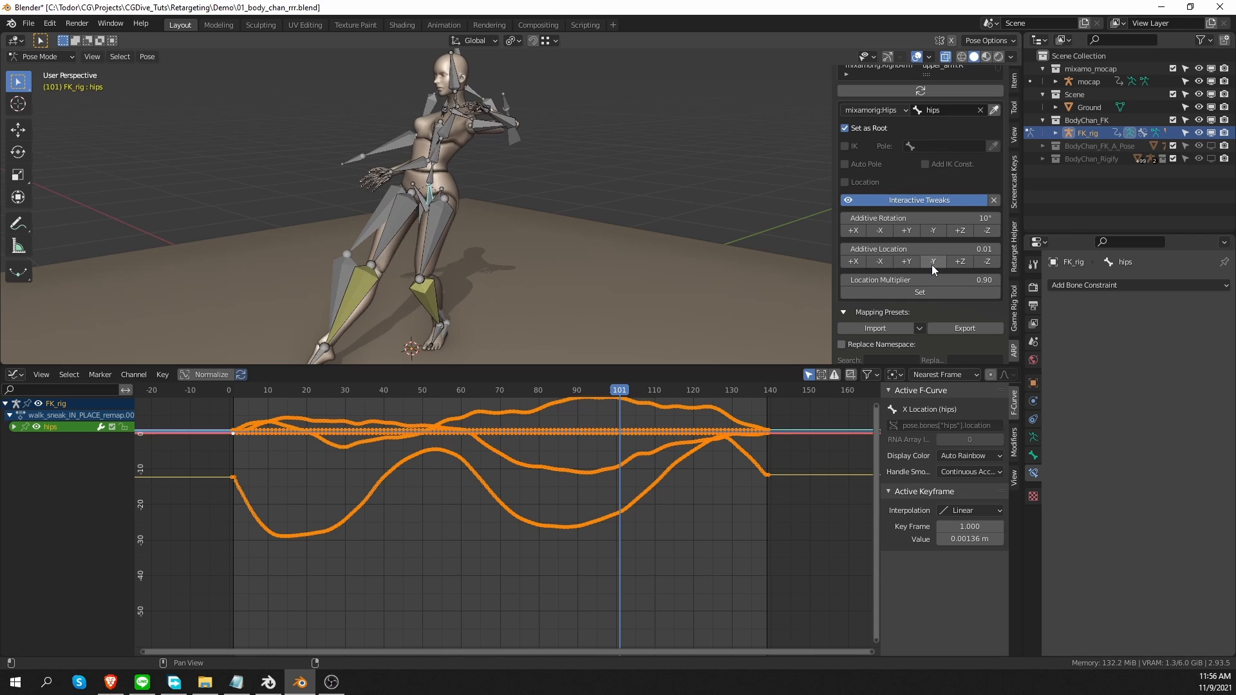
left_click(932, 264)
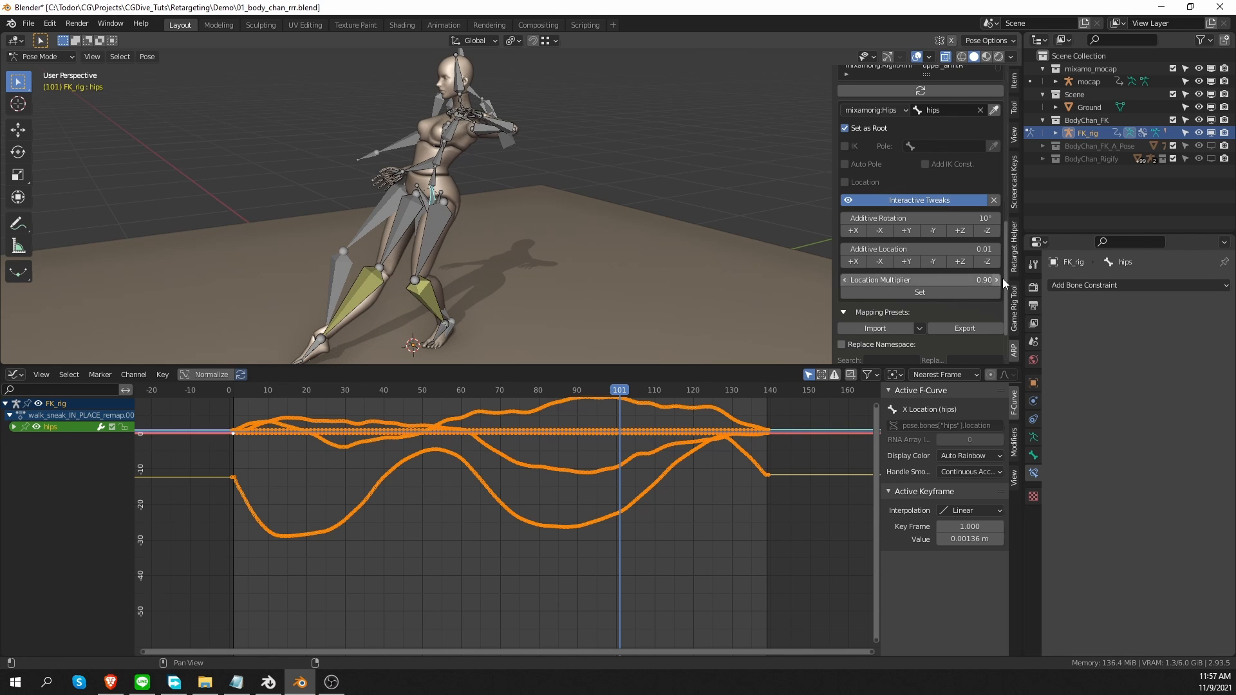
Step: Shift the hips along +Z with repeated additive location tweaks of 0.01
left_click(966, 264)
left_click(967, 264)
left_click(967, 264)
left_click(967, 264)
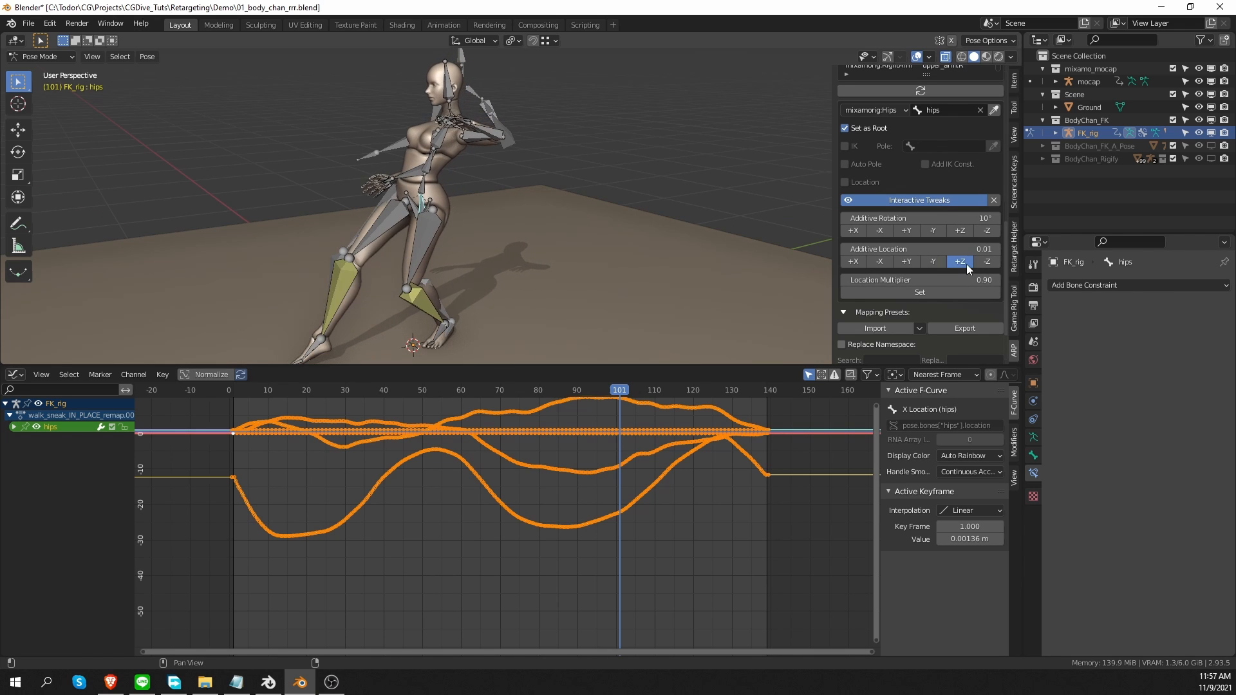
left_click(966, 264)
Step: Play the animation from the start to review the hip tweaks, and return to frame 2
left_click(244, 394)
key("space")
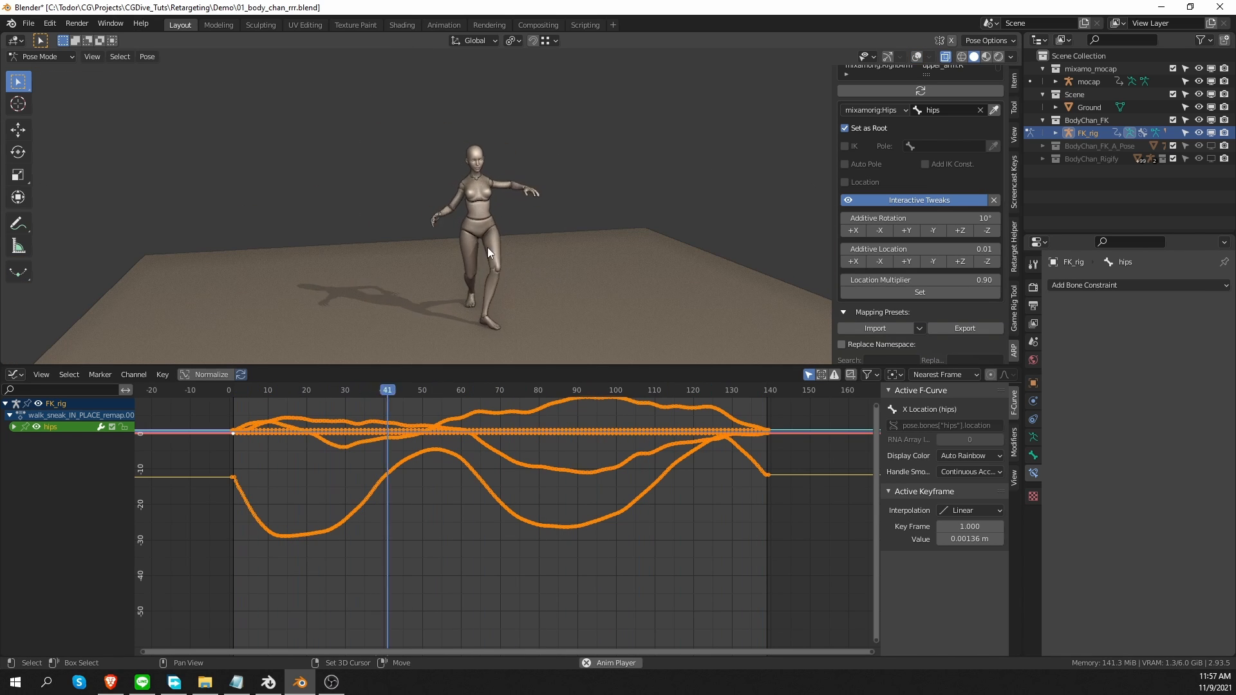
key("space")
left_click(237, 390)
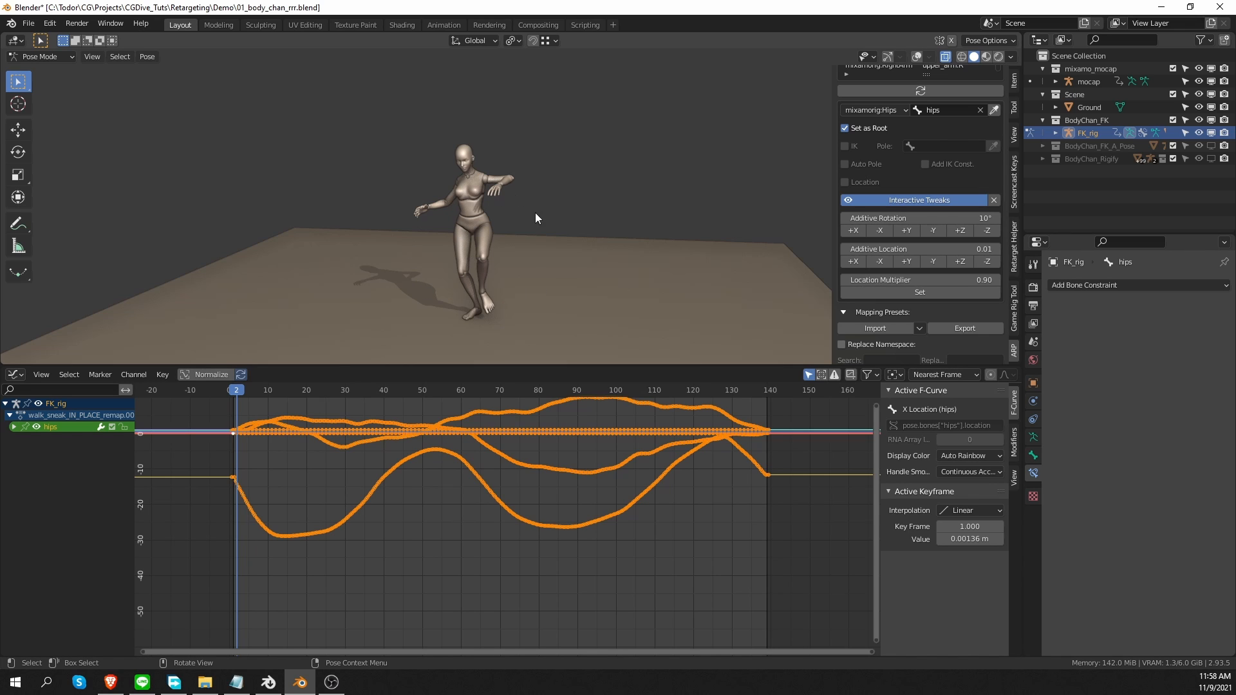
Step: Clear all Interactive Tweaks from the retargeted FK_rig animation
left_click(994, 198)
middle_click_drag(478, 255, 493, 254)
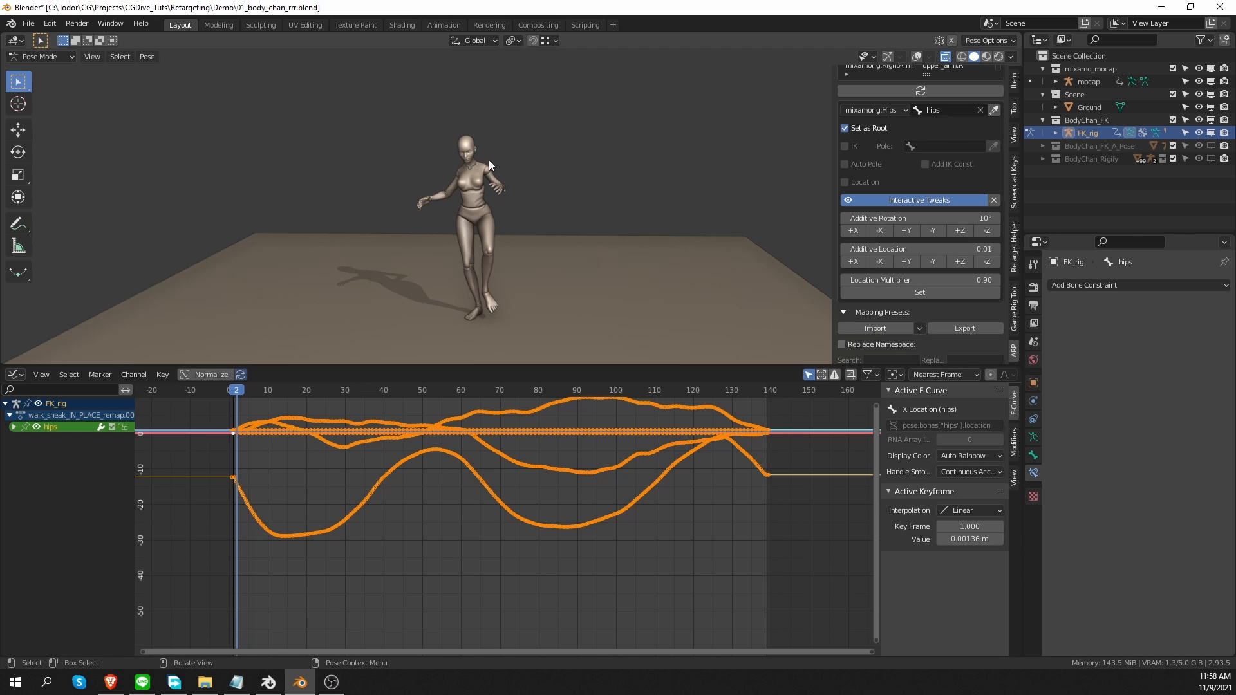
middle_click_drag(491, 243, 500, 251)
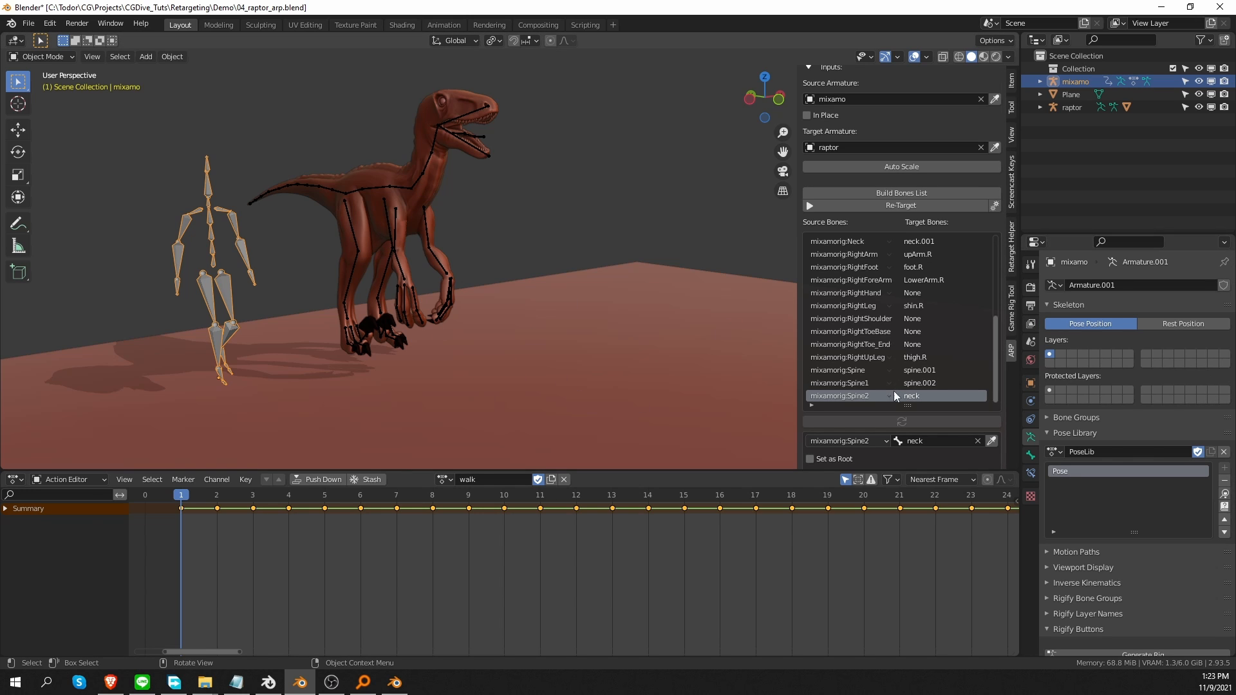
Step: Switch the mixamo armature to Rest Position for comparison with the raptor, and undo the switch
left_click(1183, 324)
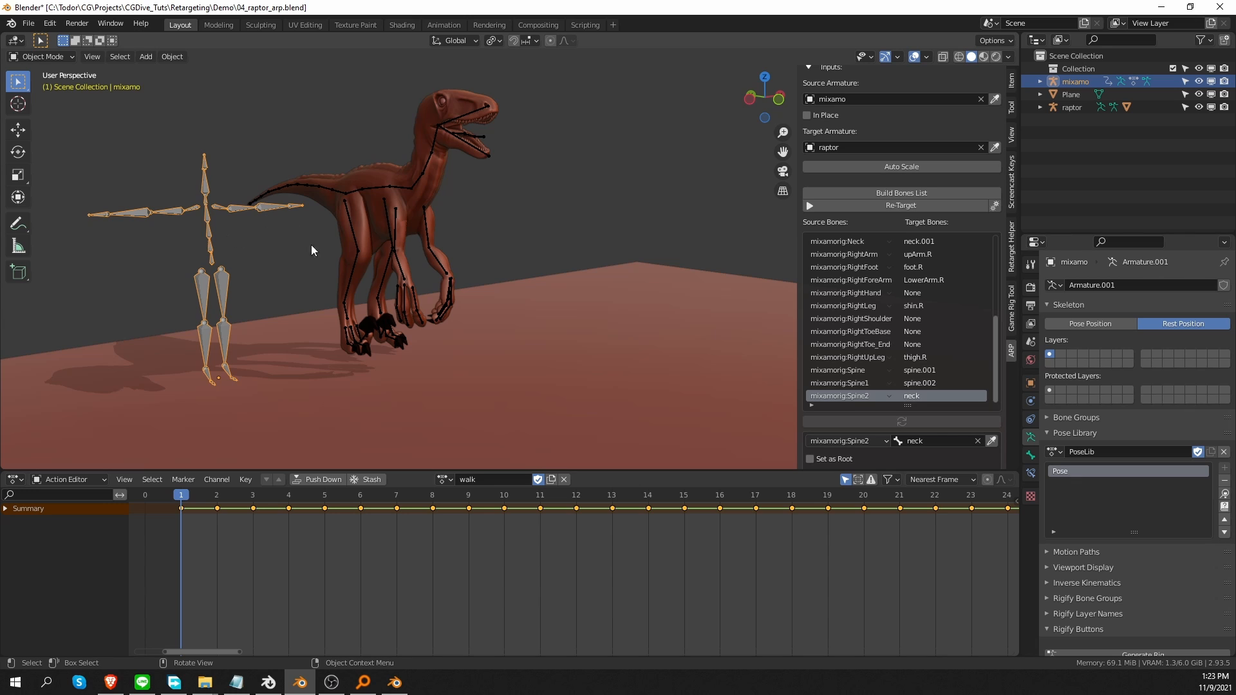
key("ctrl+z")
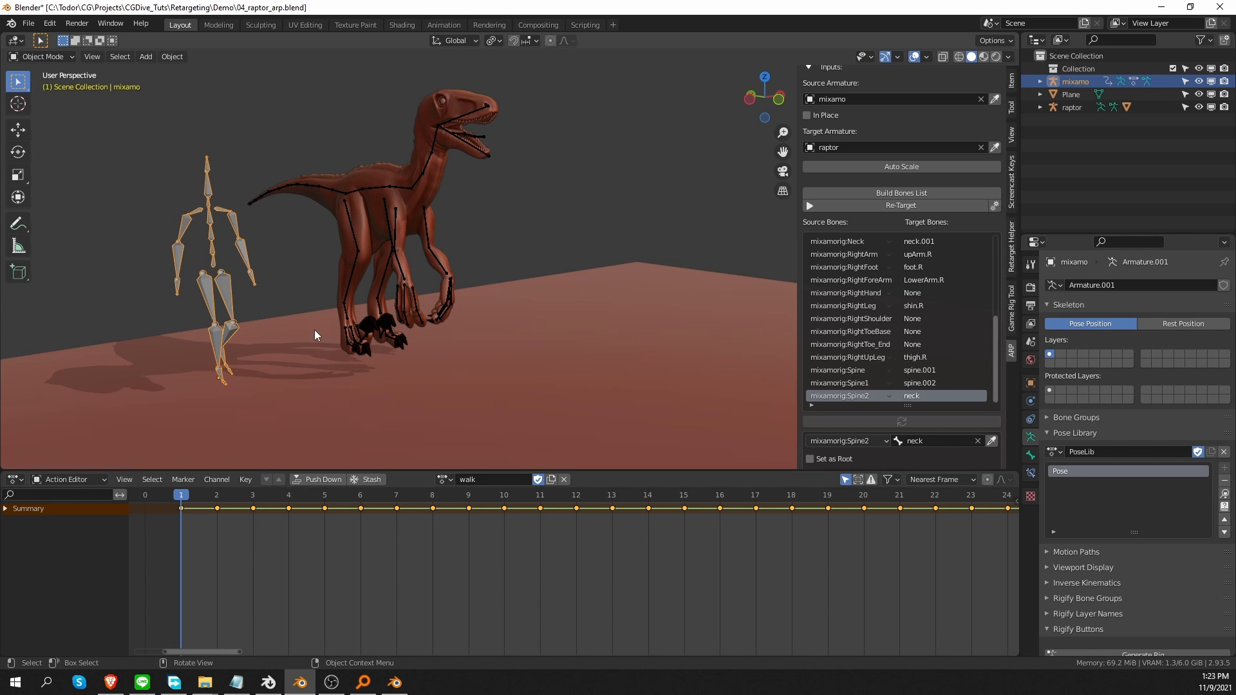
Step: Start redefining the mixamo source rest pose, using the armature's actual Rest Pose as the basis
scroll(995, 341, "down", 6)
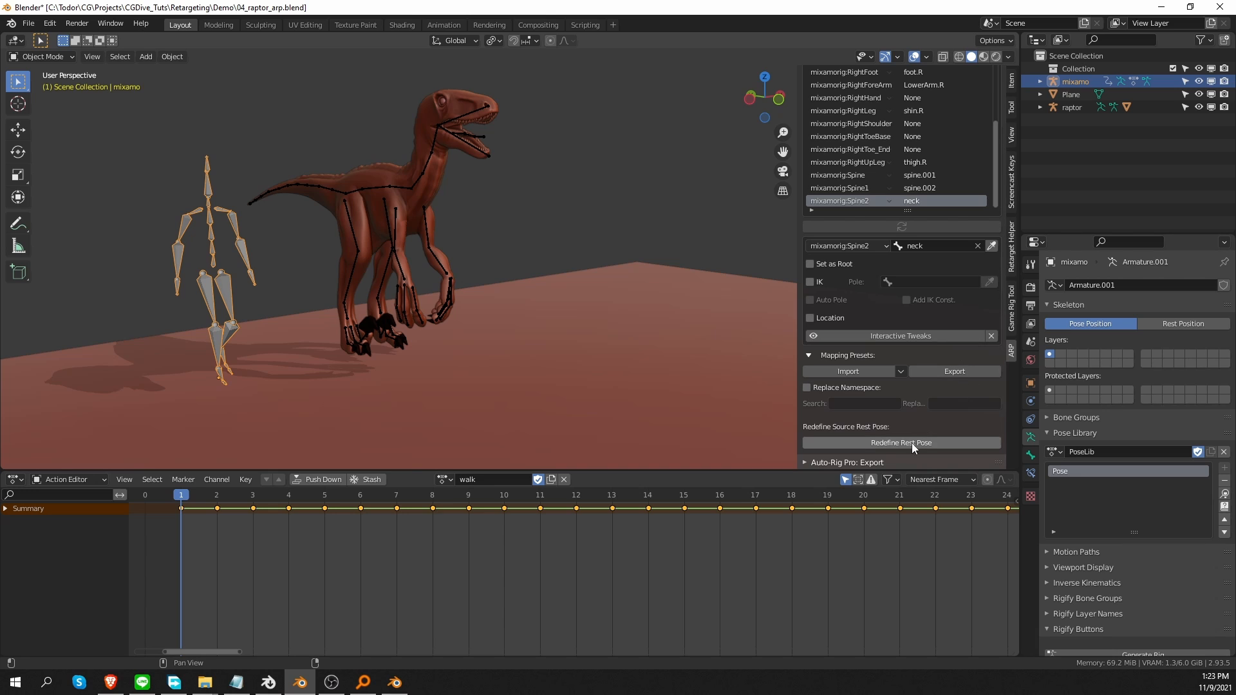
left_click(940, 442)
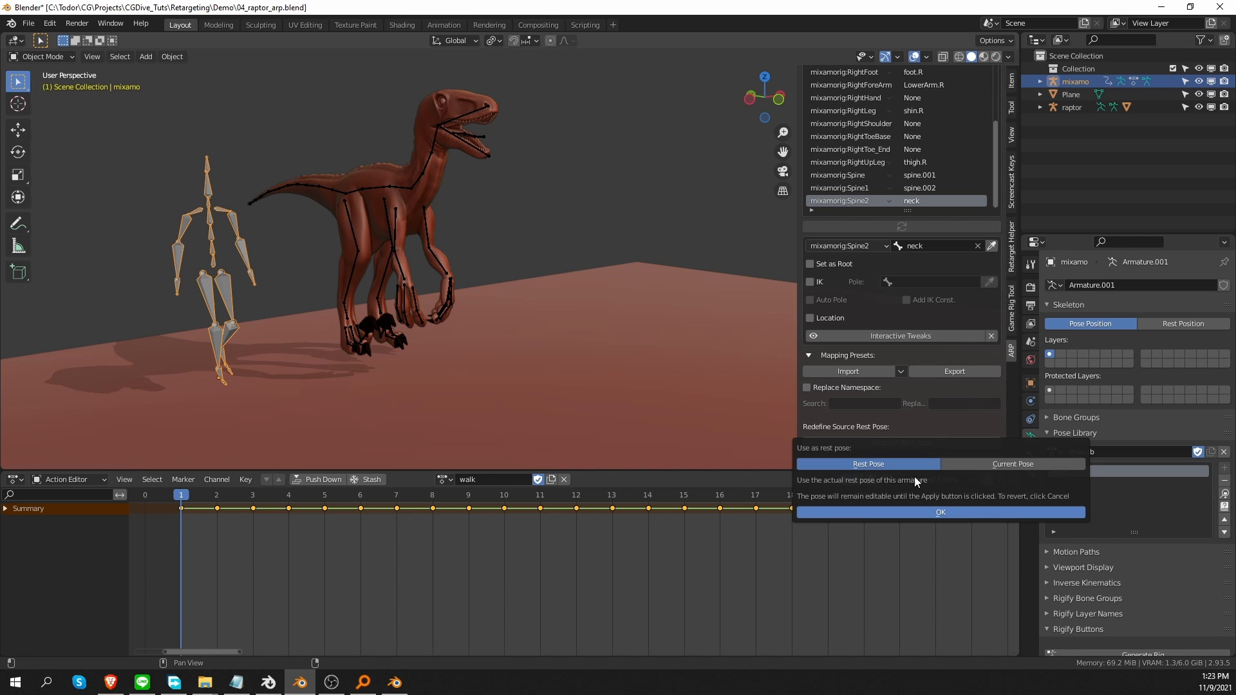
left_click(936, 512)
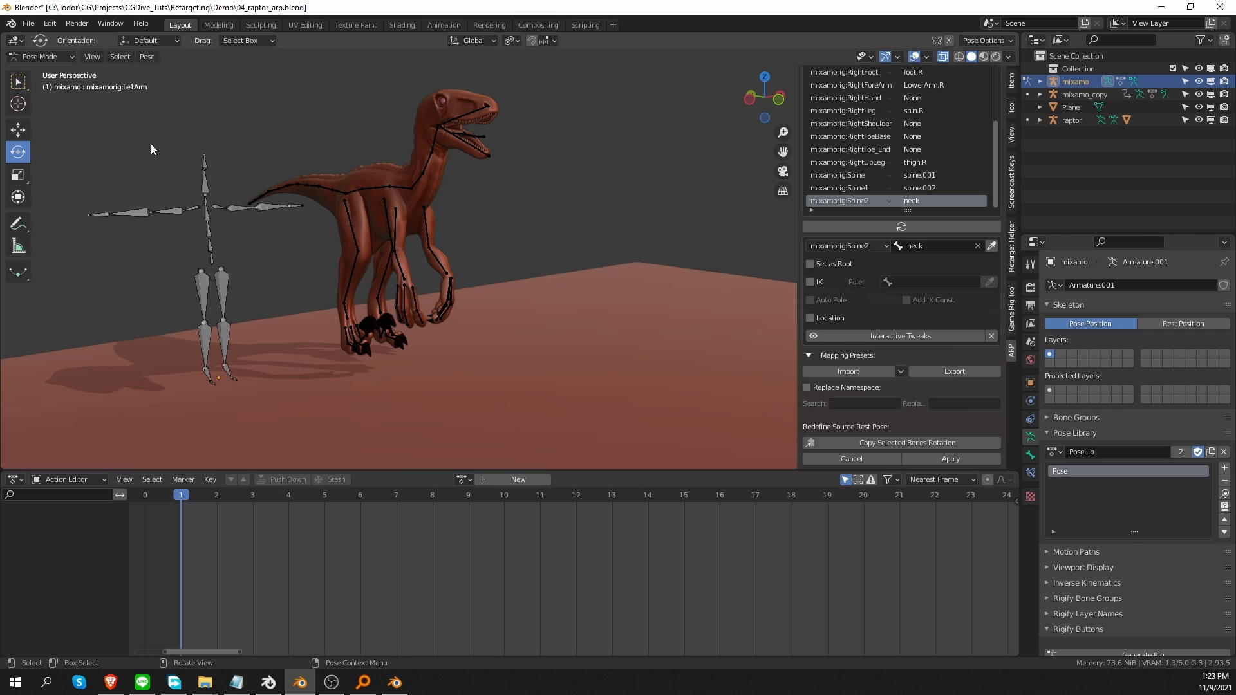
Step: Select all mixamo bones and copy the raptor's bone rotations onto them with Copy Selected Bones Rotation
key("a")
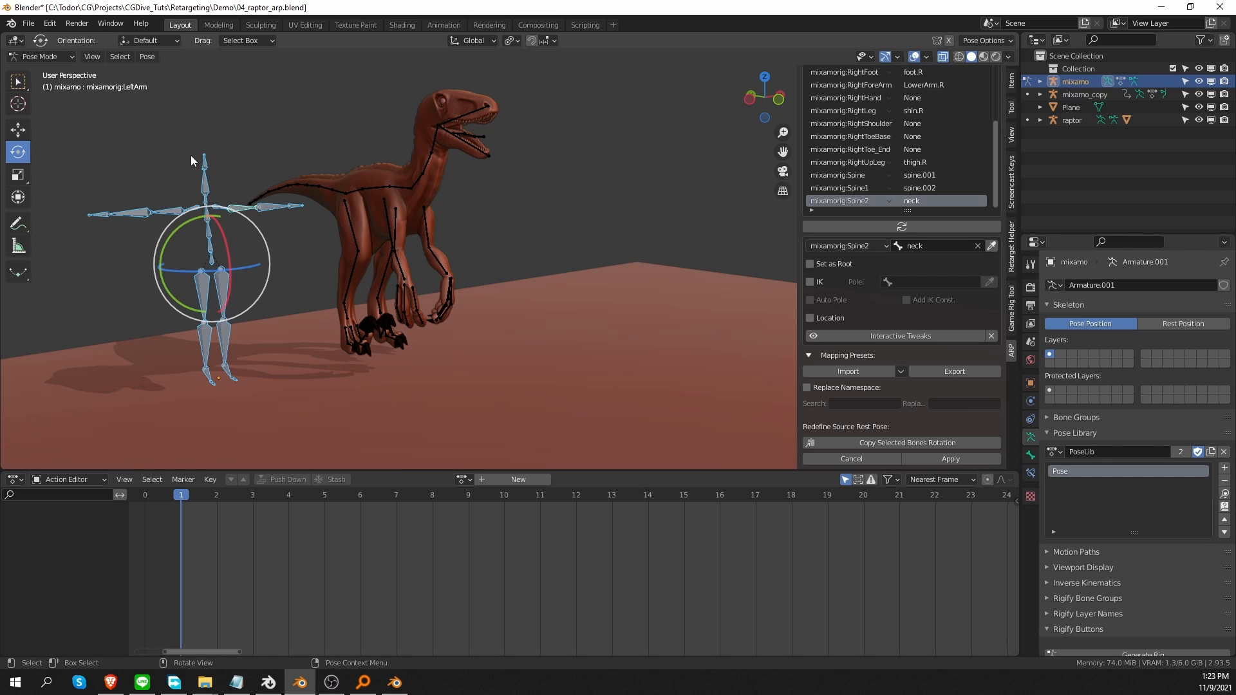
left_click(891, 445)
left_click(916, 440)
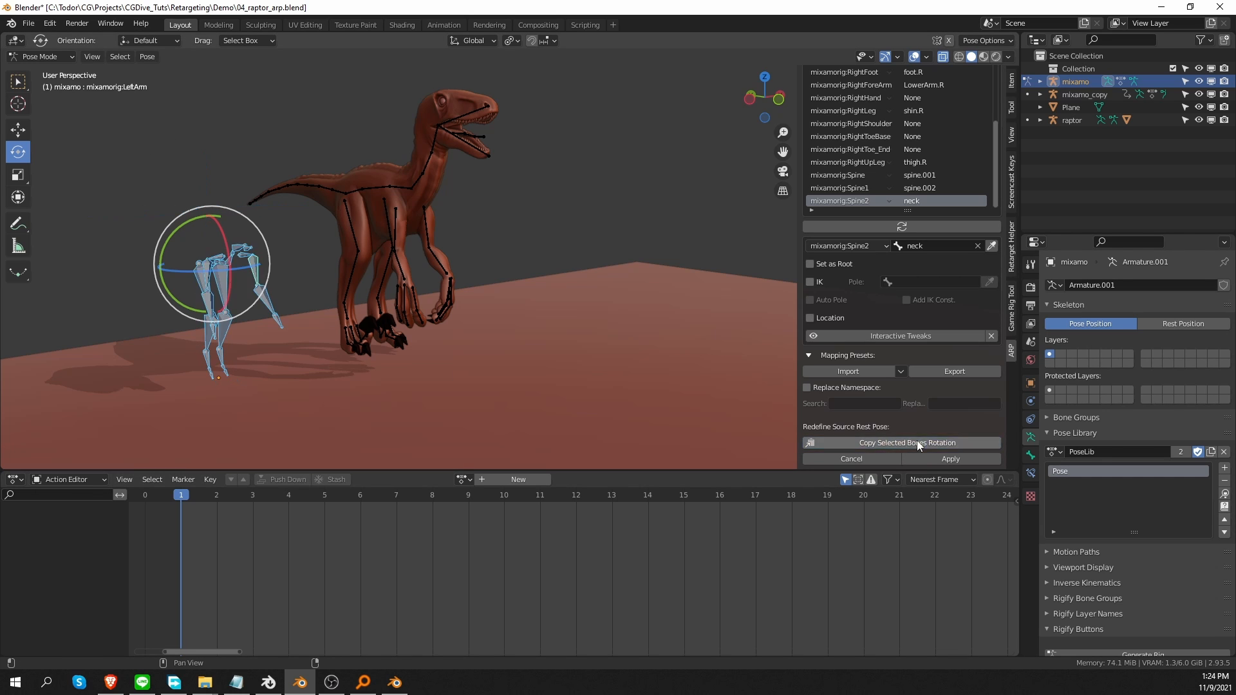
middle_click_drag(301, 151, 401, 148)
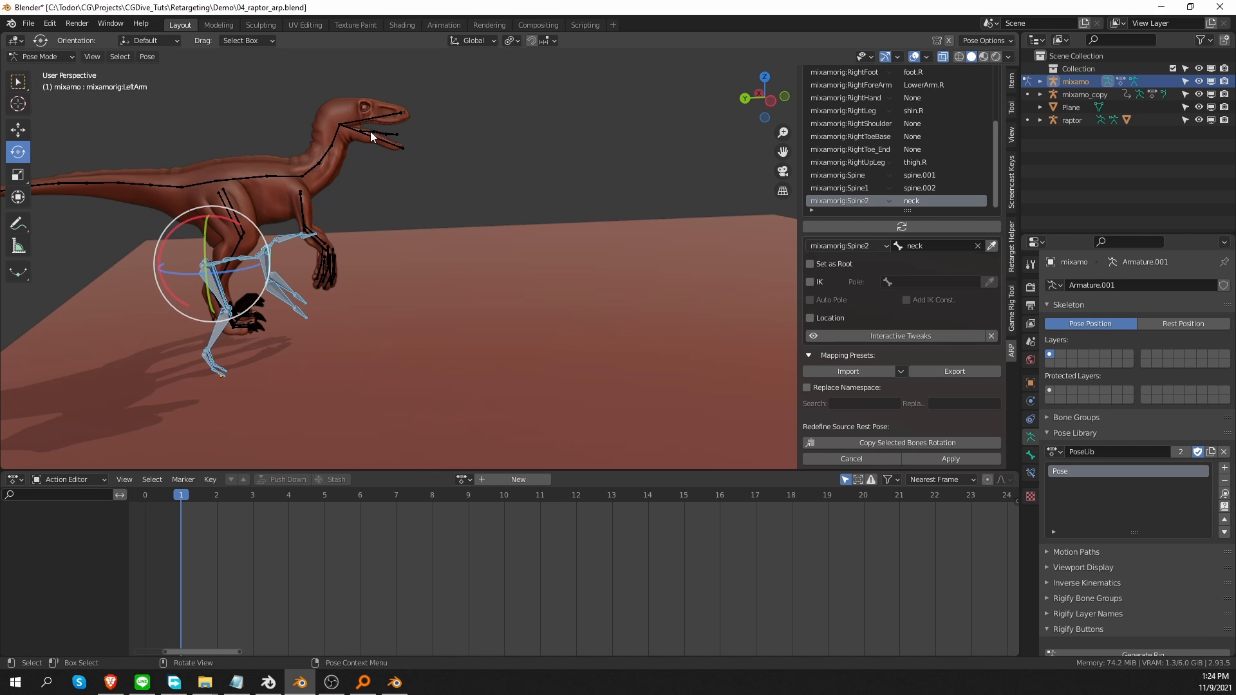
middle_click_drag(408, 310, 333, 341)
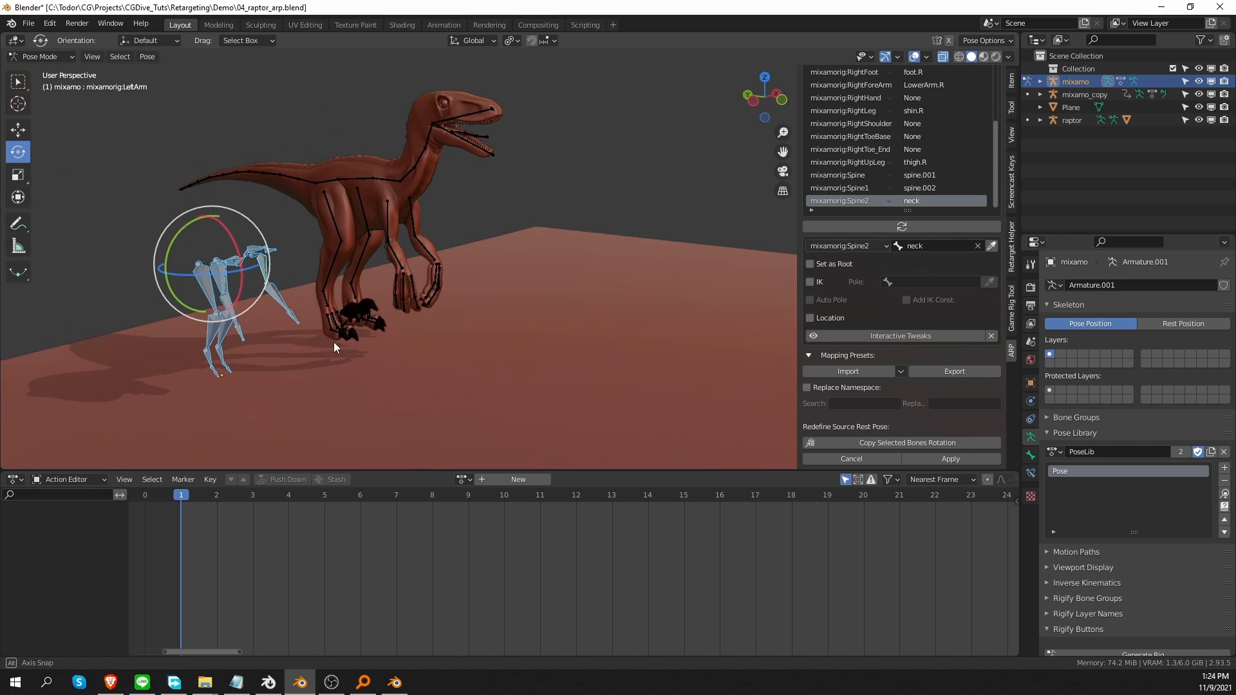
Step: Apply the redefined mixamo rest pose and preview the source walk animation in the timeline
left_click(941, 458)
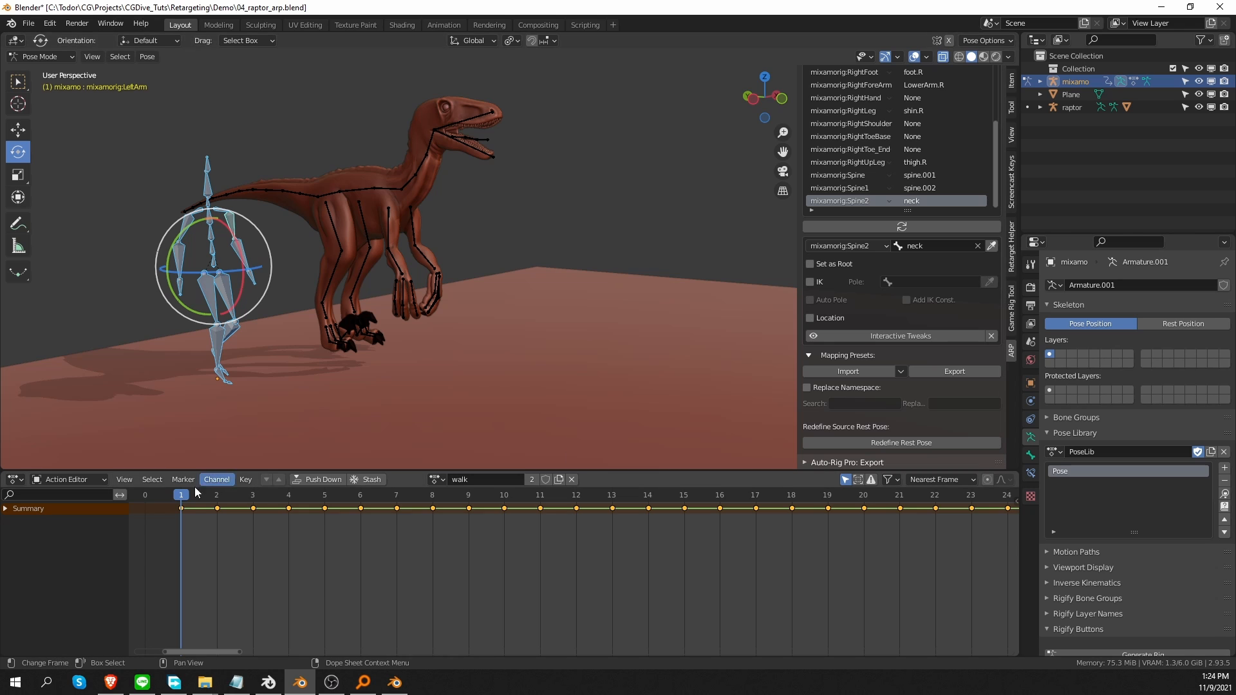
left_click_drag(186, 501, 480, 501)
key("space")
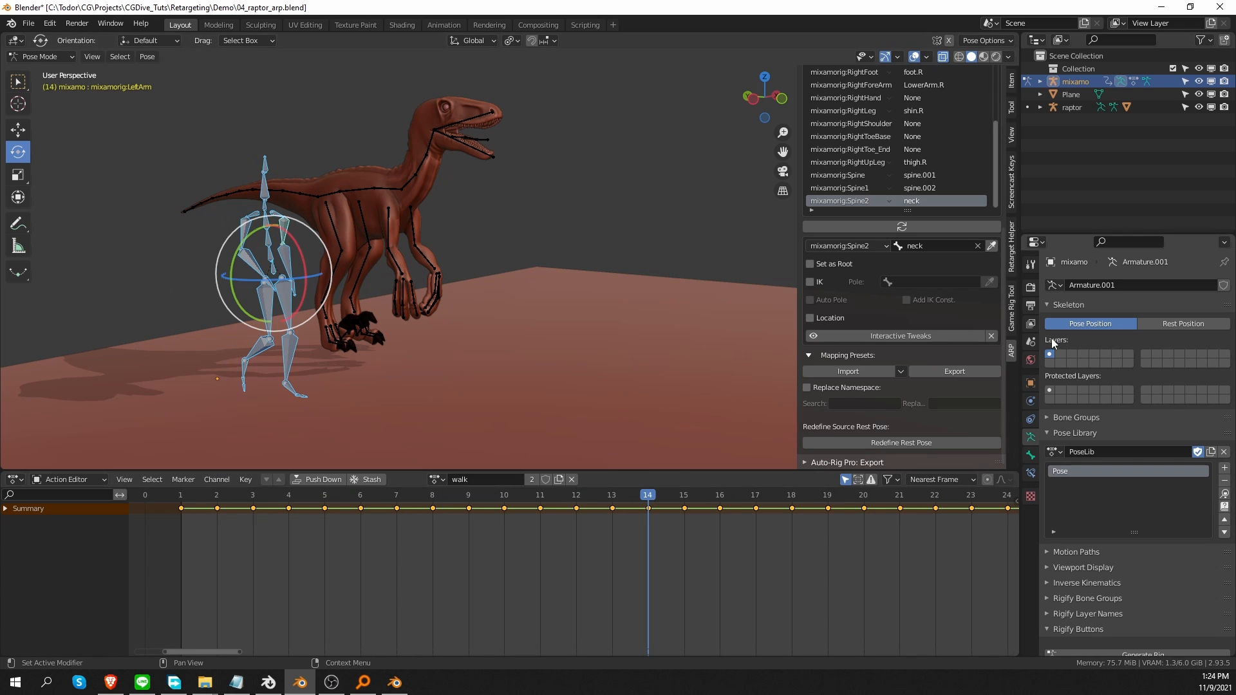
Step: Retarget the mixamo walk onto the raptor for frames 1 to 30 with Linear interpolation, and inspect the result with overlays hidden
left_click(1009, 347)
left_click(917, 248)
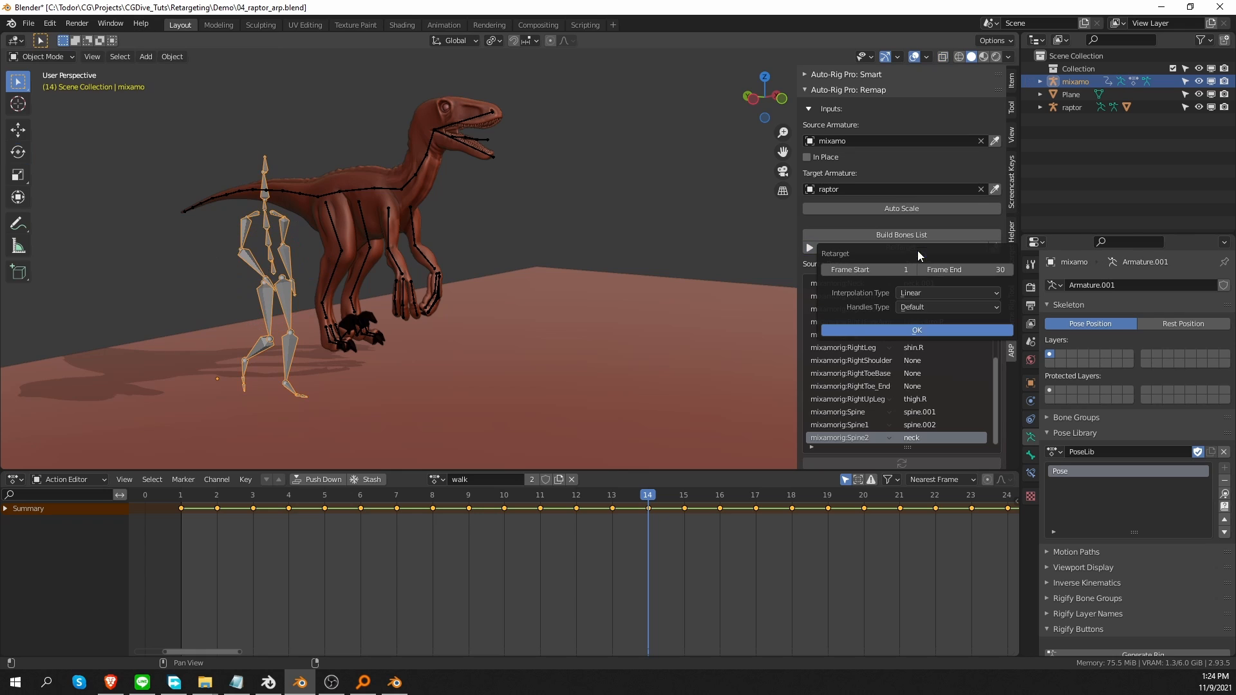
left_click(916, 329)
scroll(387, 386, "down", 3)
middle_click_drag(393, 357, 436, 348)
key("shift+alt+z")
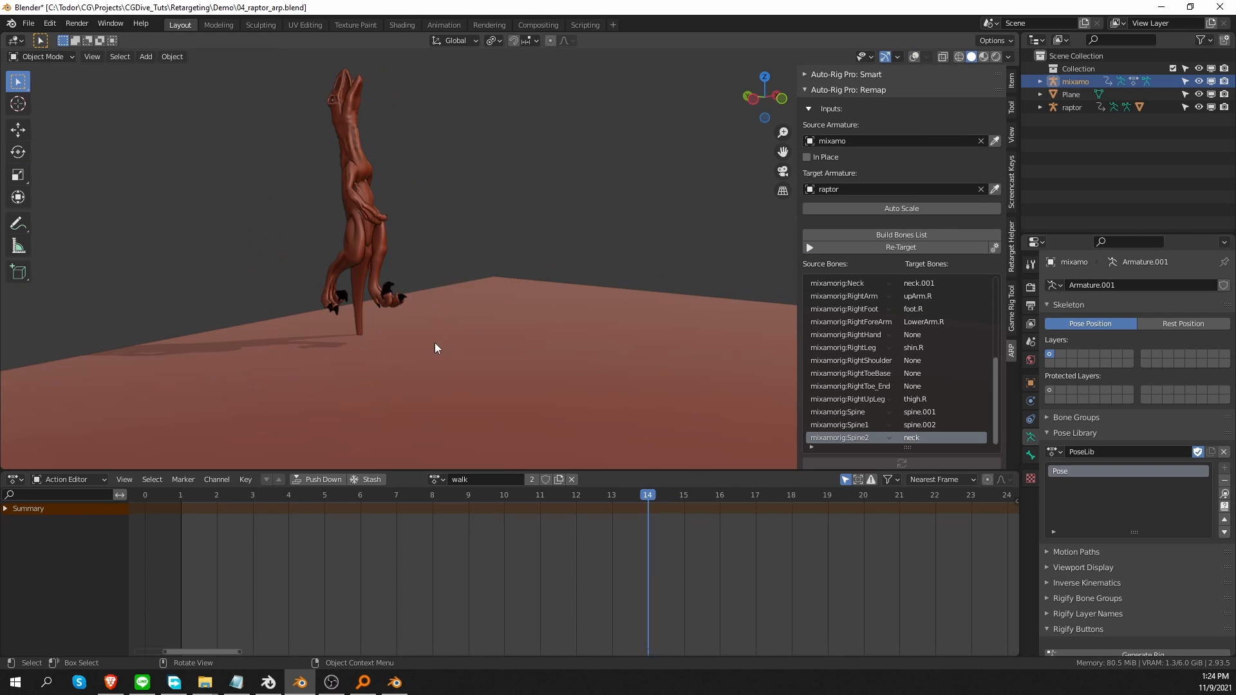
key("shift+Left")
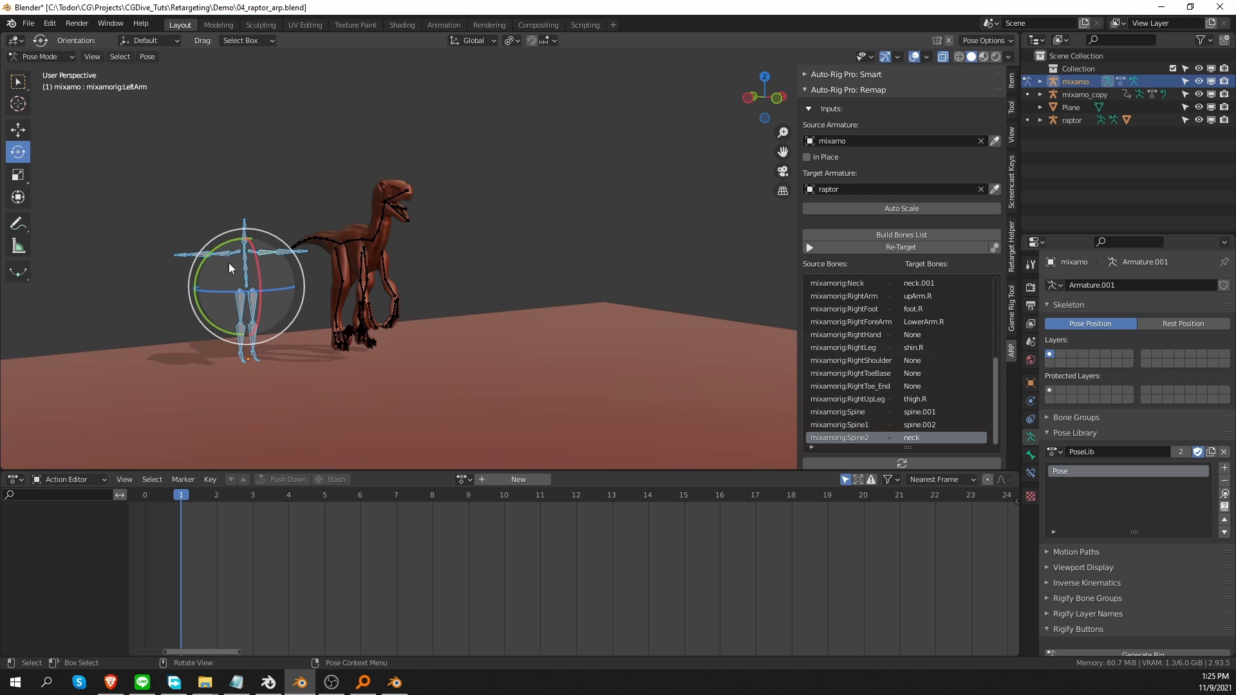
Step: Cancel the pending rest pose redefinition and restart it for mixamo, using the armature's actual Rest Pose as the basis
scroll(1003, 276, "down", 5)
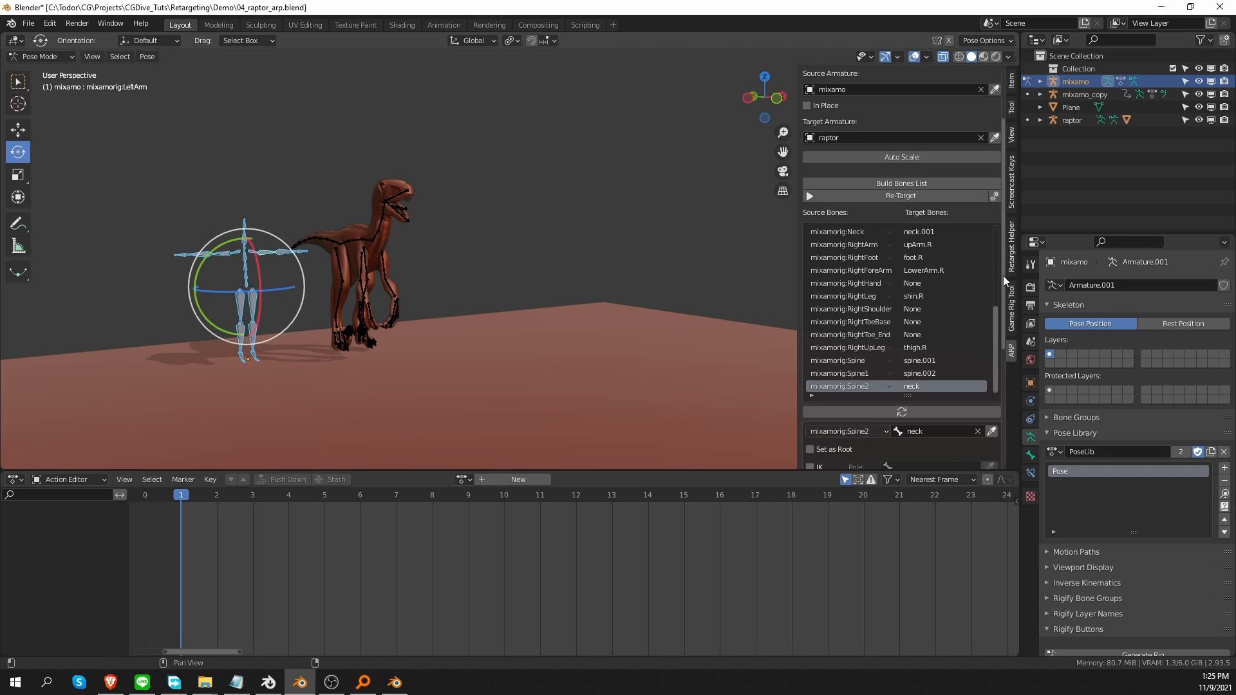
scroll(922, 405, "down", 3)
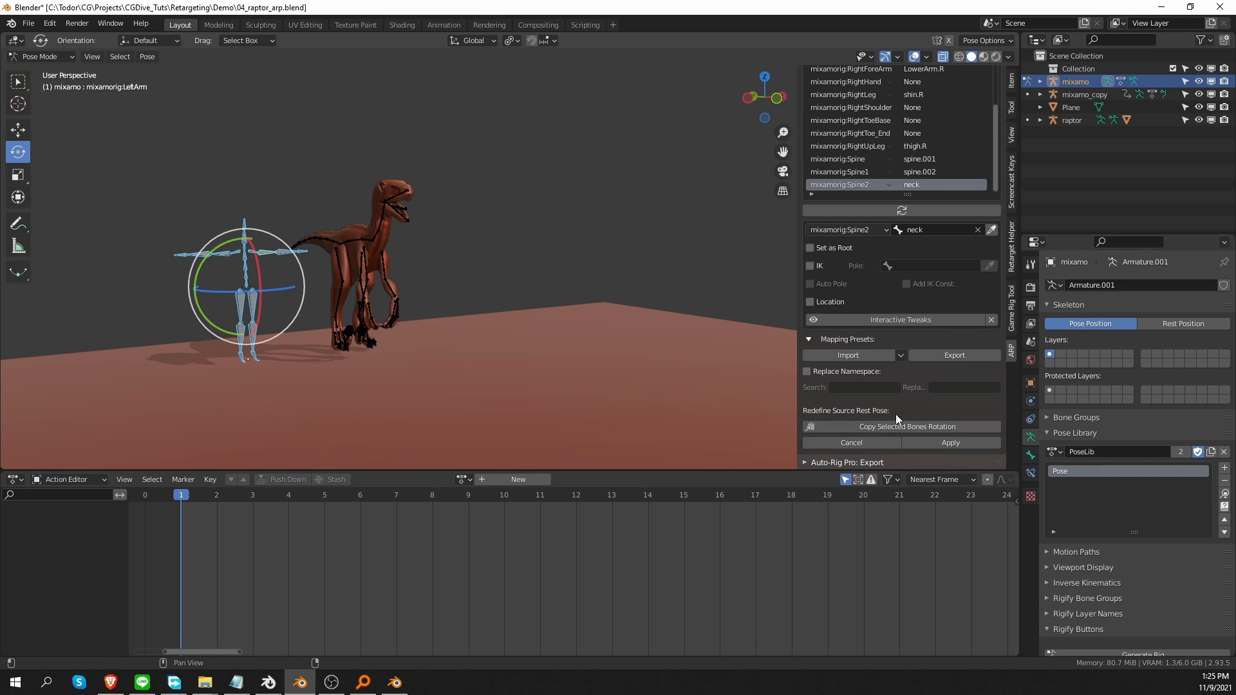
left_click(854, 446)
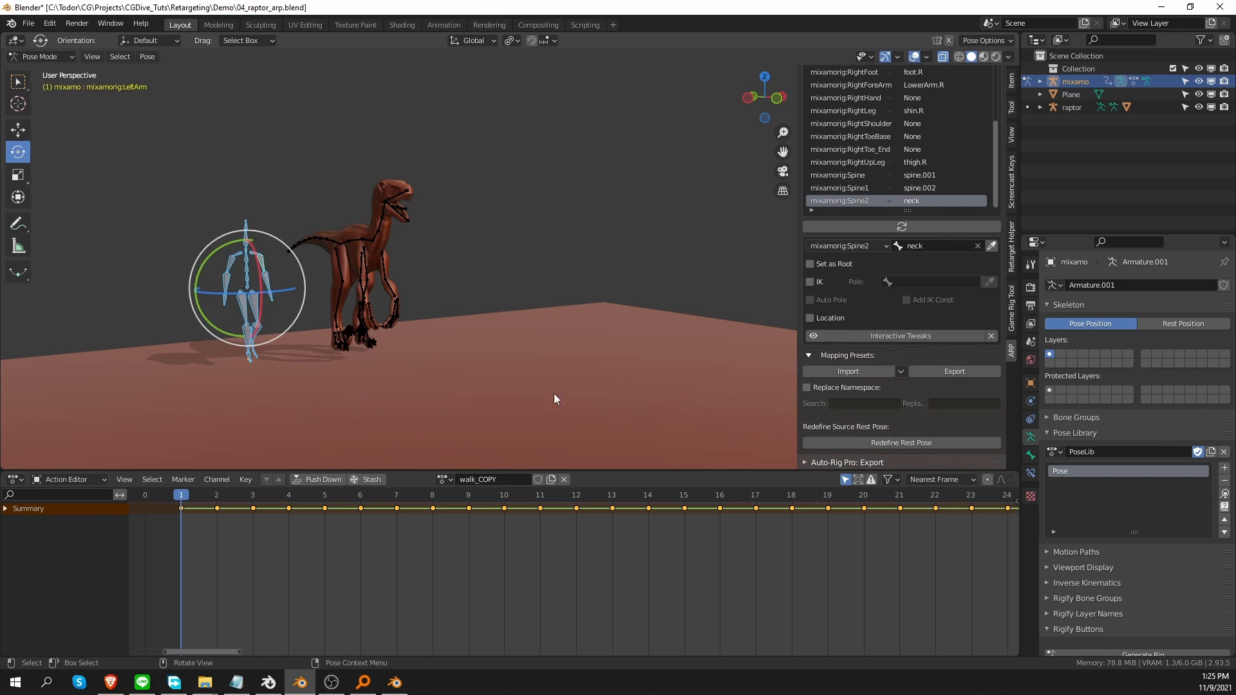
left_click(908, 444)
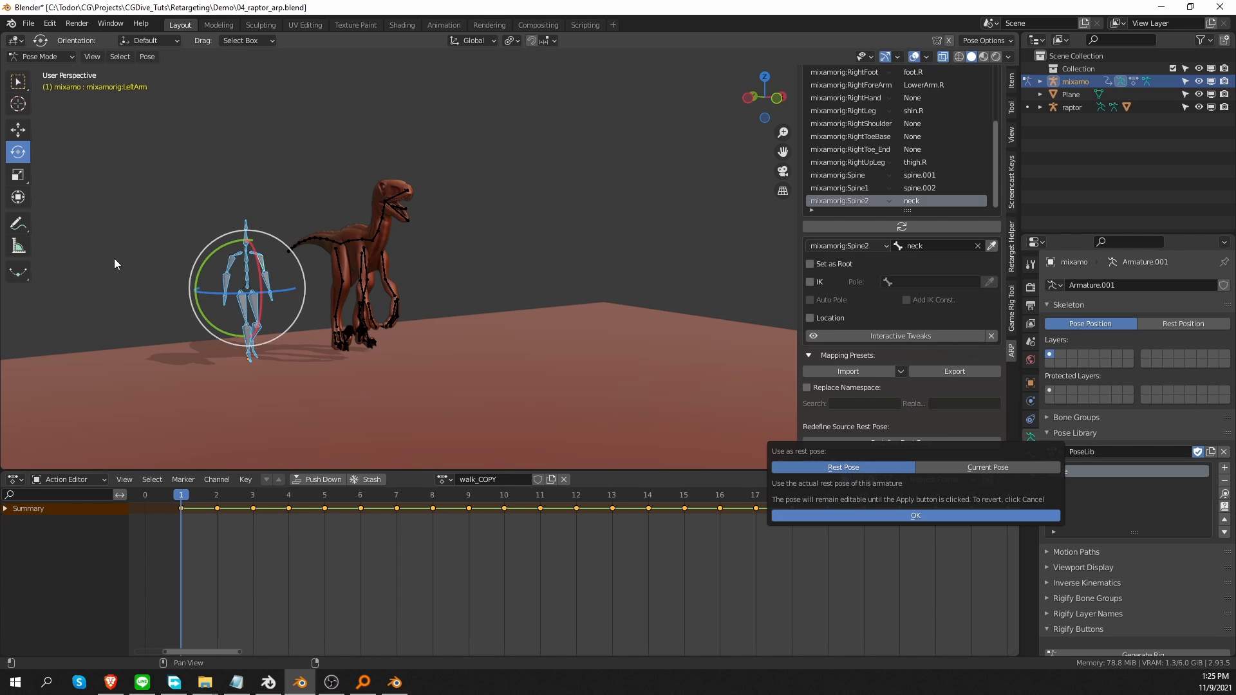
left_click(845, 516)
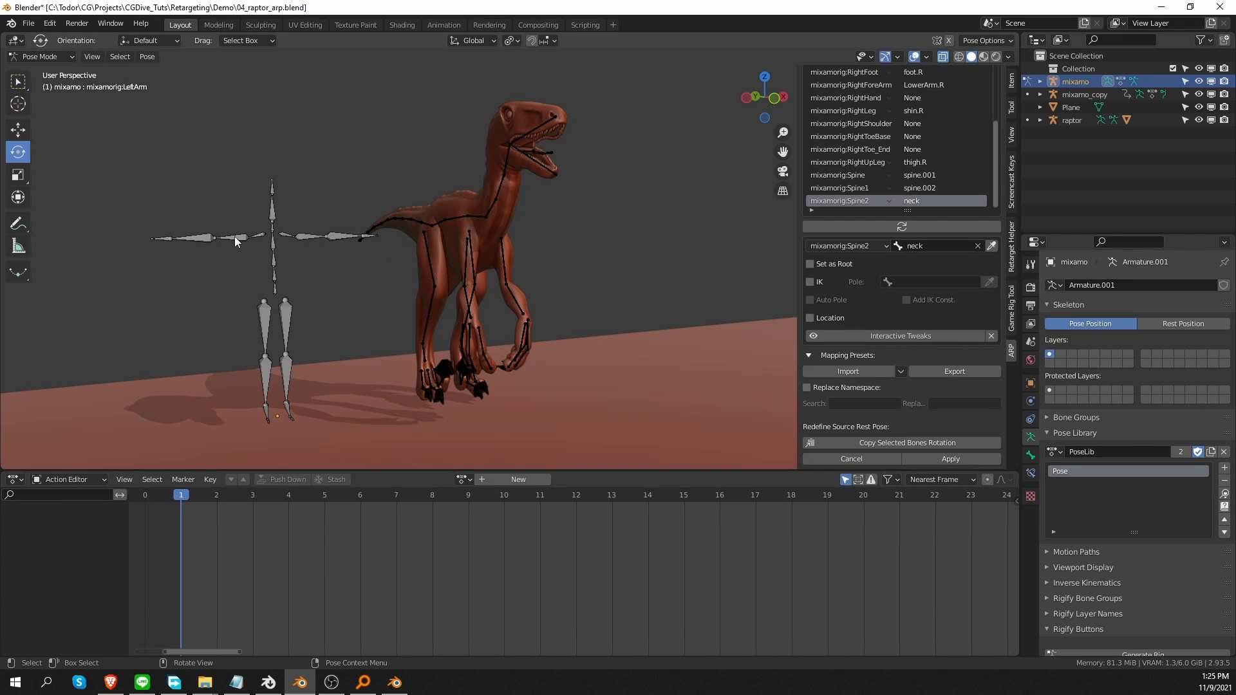
Step: Select only mixamo's left and right upper arm and forearm bones, and copy the raptor's bone rotations onto them
left_click(235, 237)
left_click(284, 247, "shift")
key("ctrl+z")
left_click(298, 243, "shift")
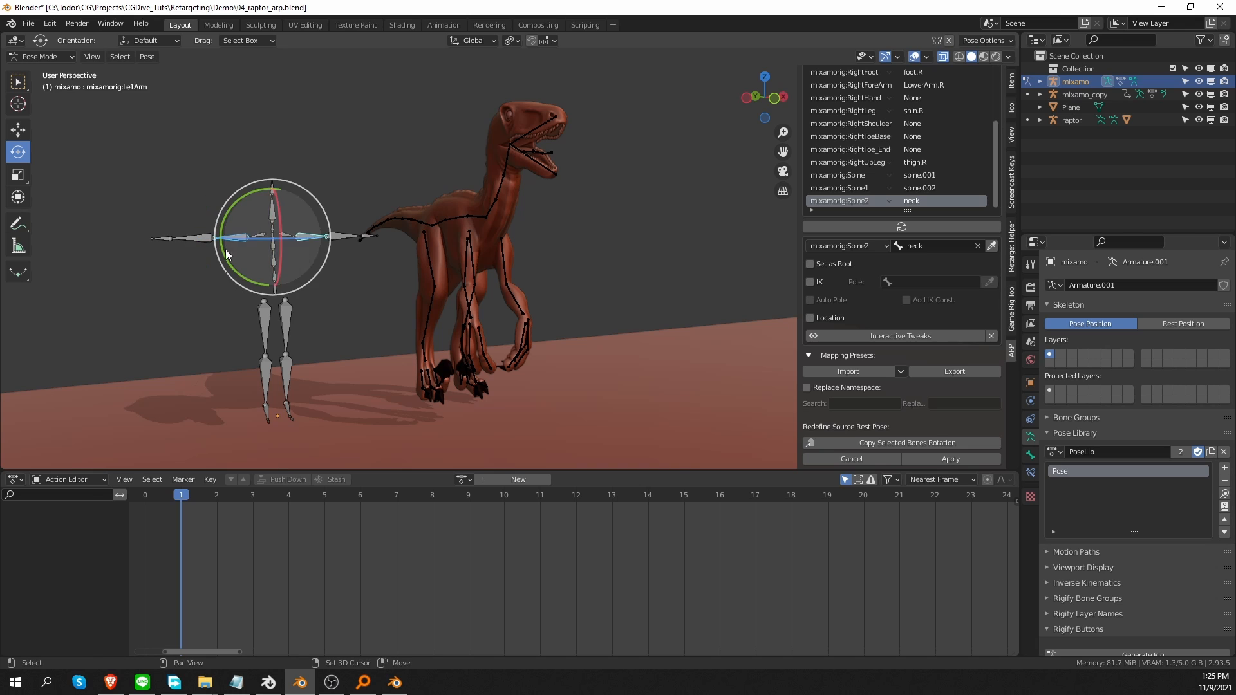
left_click(206, 243, "shift")
left_click(333, 240, "shift")
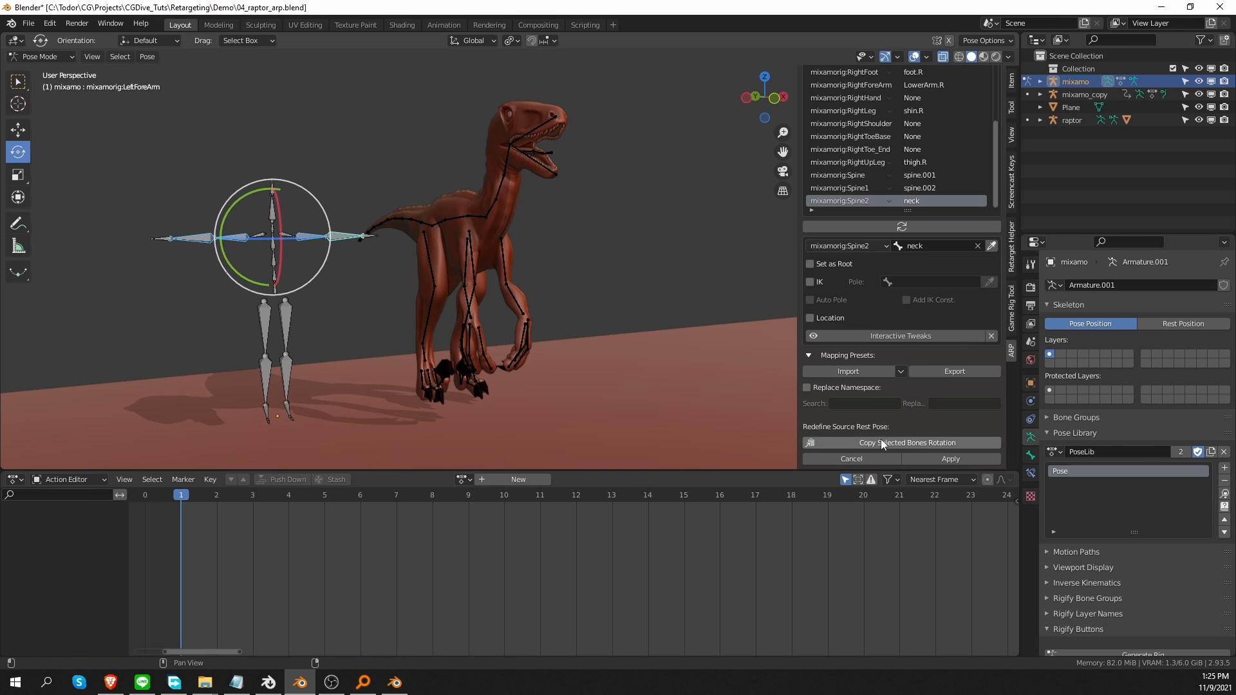
left_click(931, 442)
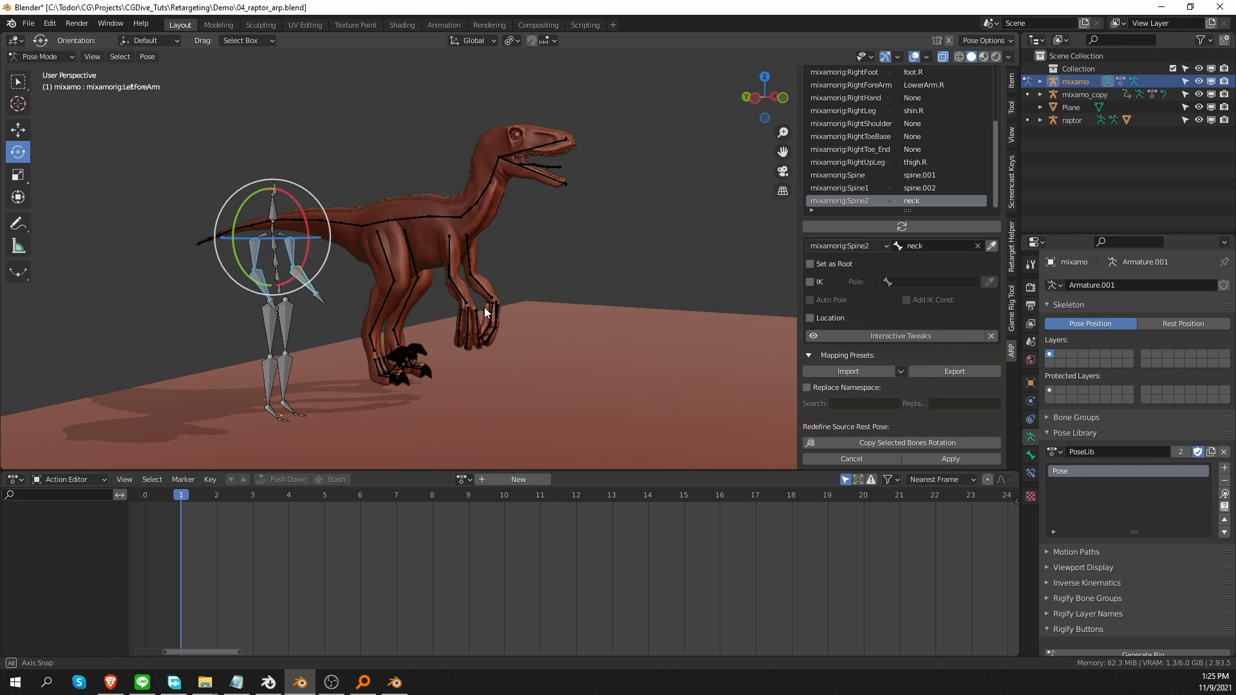
Step: Apply the redefined mixamo rest pose and retarget the walk animation onto the raptor again
left_click(932, 458)
scroll(906, 257, "up", 8)
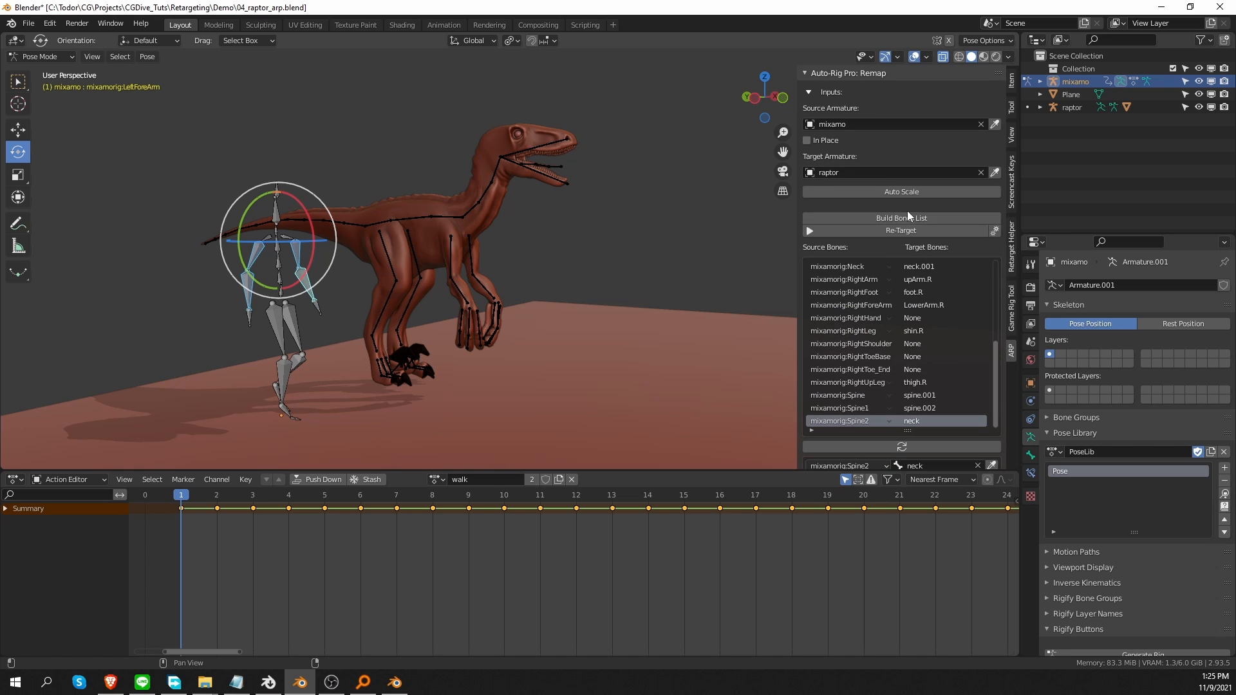
left_click(917, 230)
key("Return")
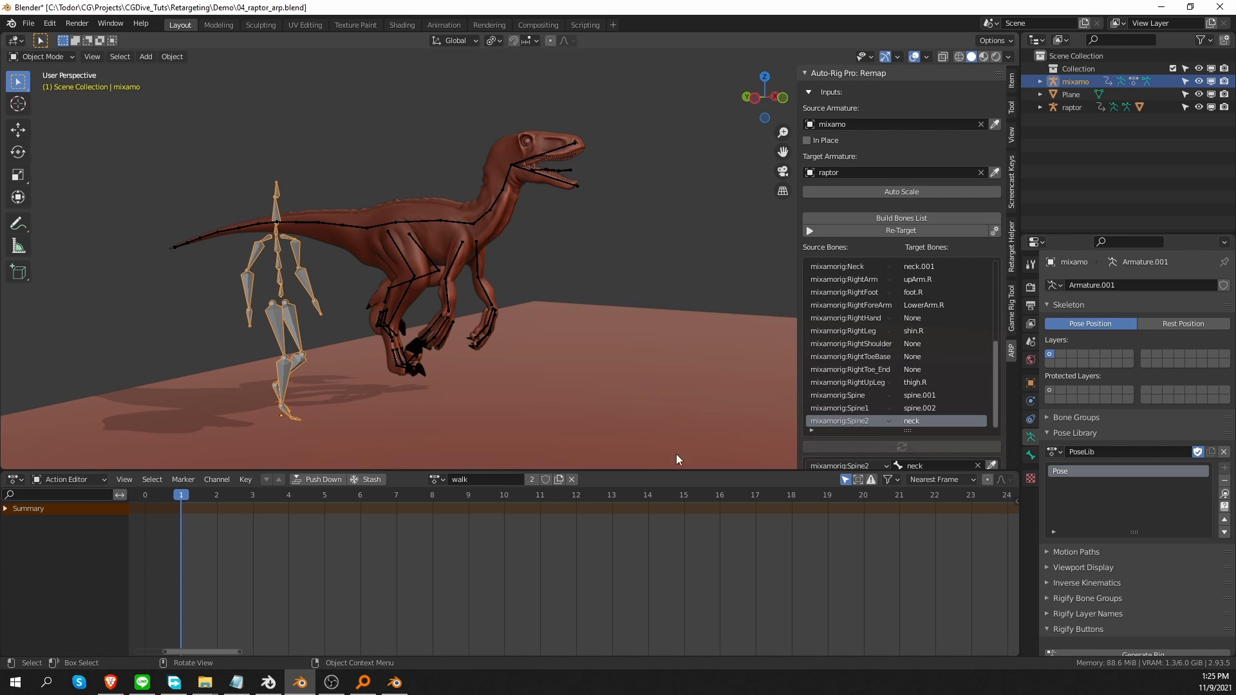
Step: Play back the raptor's retargeted walk animation to check its motion
key("space")
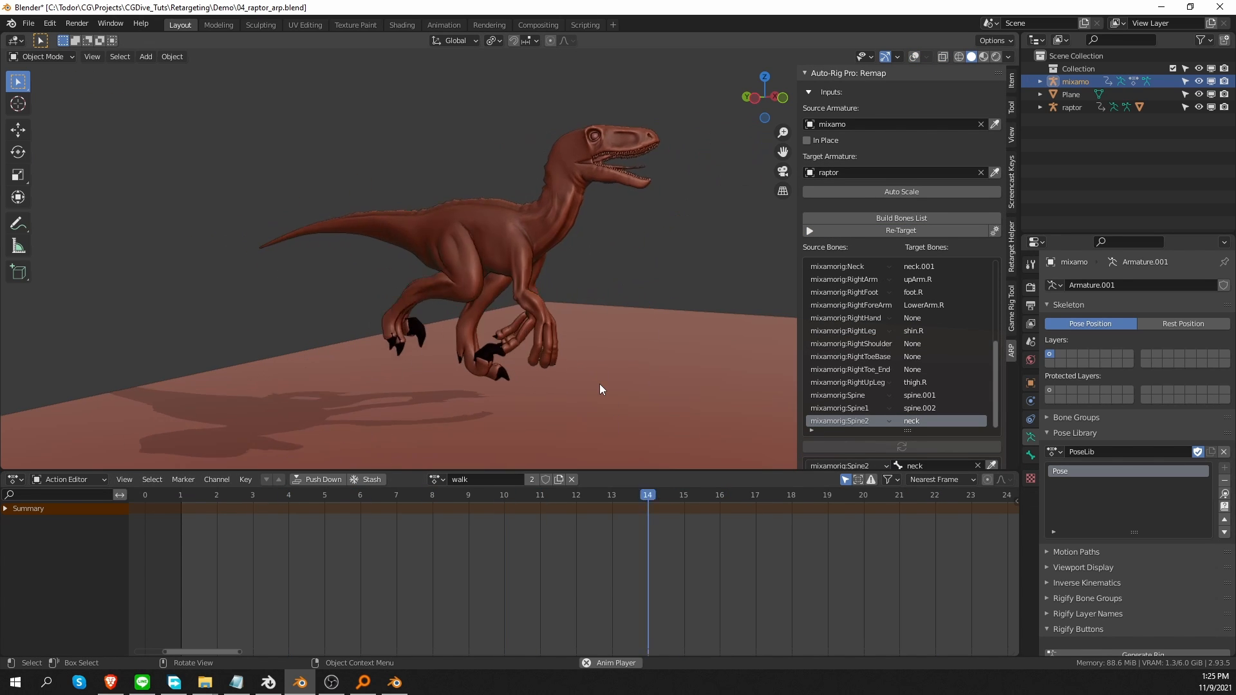
key("Escape")
middle_click_drag(577, 367, 422, 365, "shift")
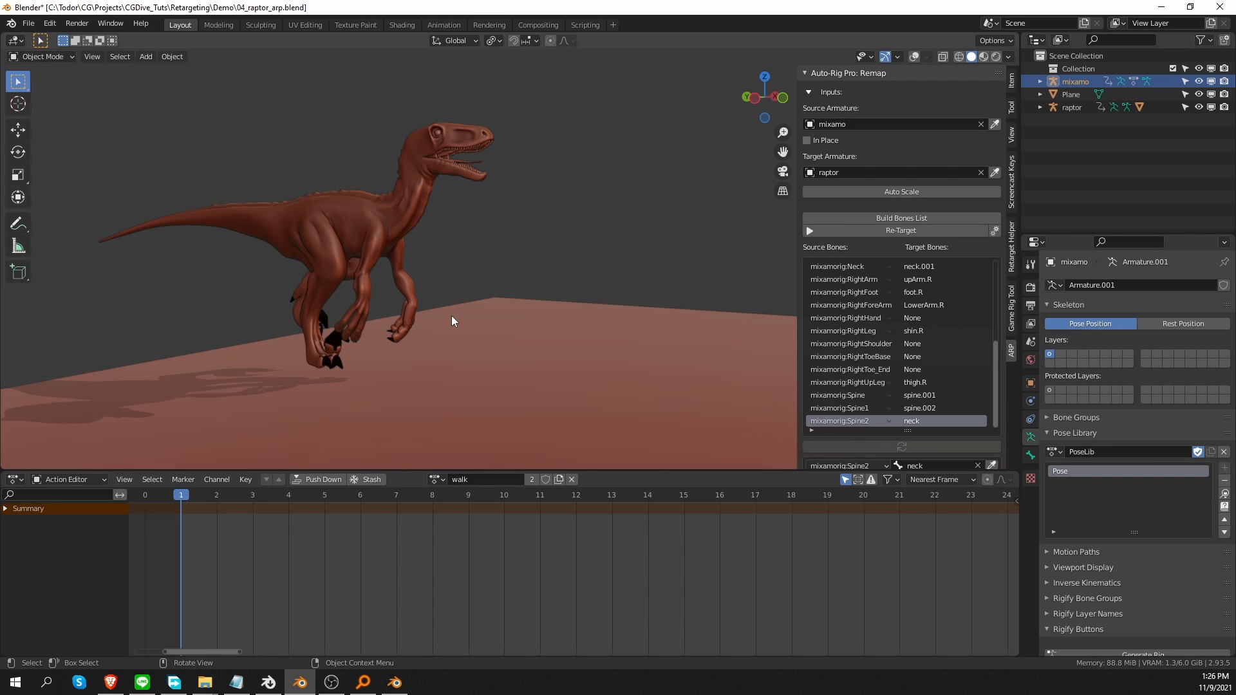
Step: Select the raptor's hips bone in Pose Mode and lower it with Interactive Tweaks, using an Additive Location of 0.10 along Z
key("ctrl+Tab")
left_click(466, 286)
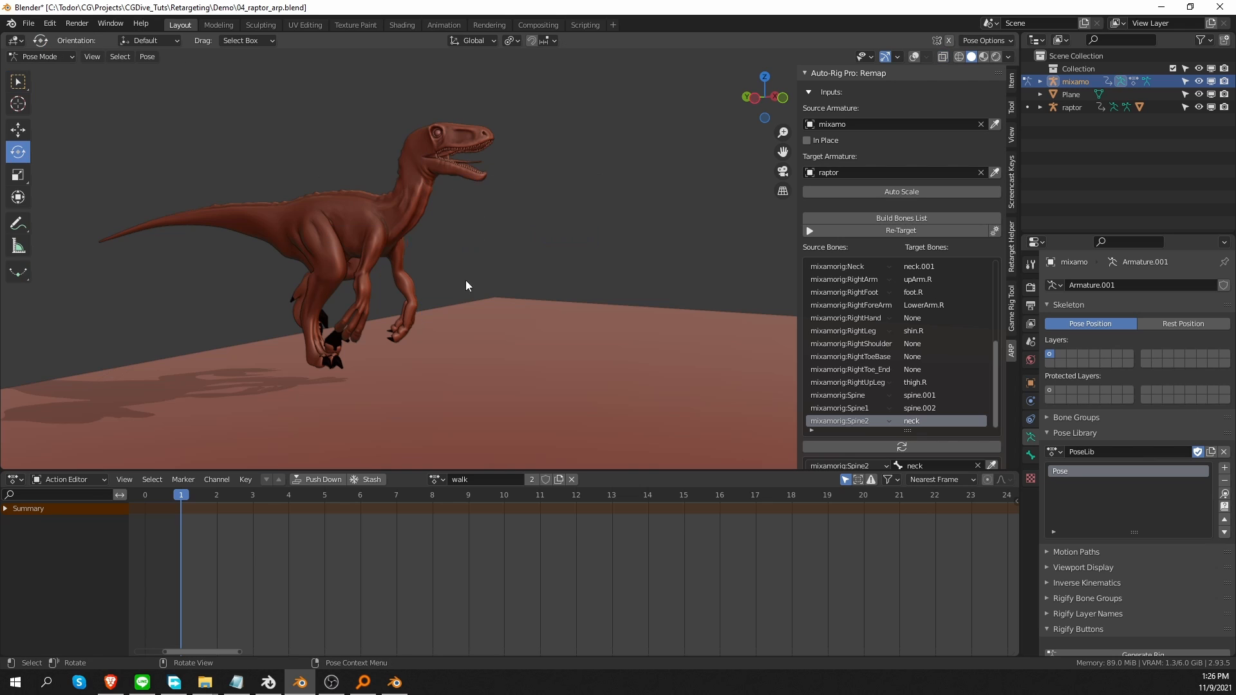
key("shift+alt+z")
middle_click_drag(329, 203, 320, 205)
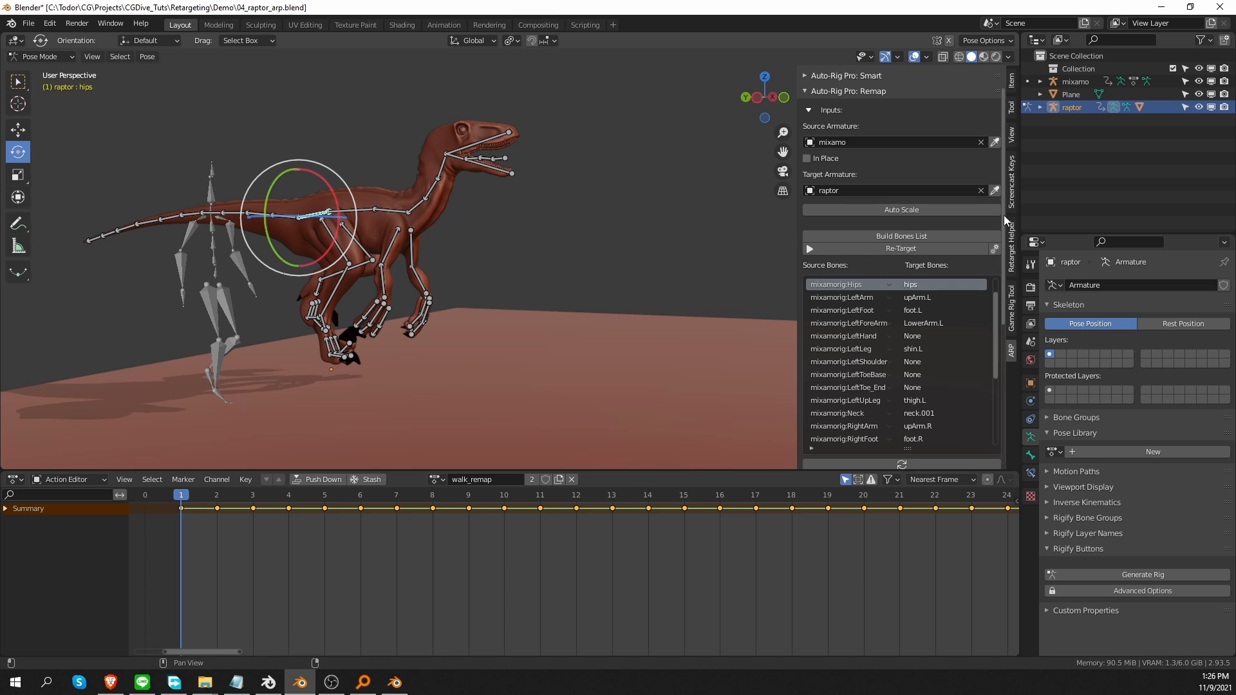
left_click_drag(1003, 215, 1004, 366)
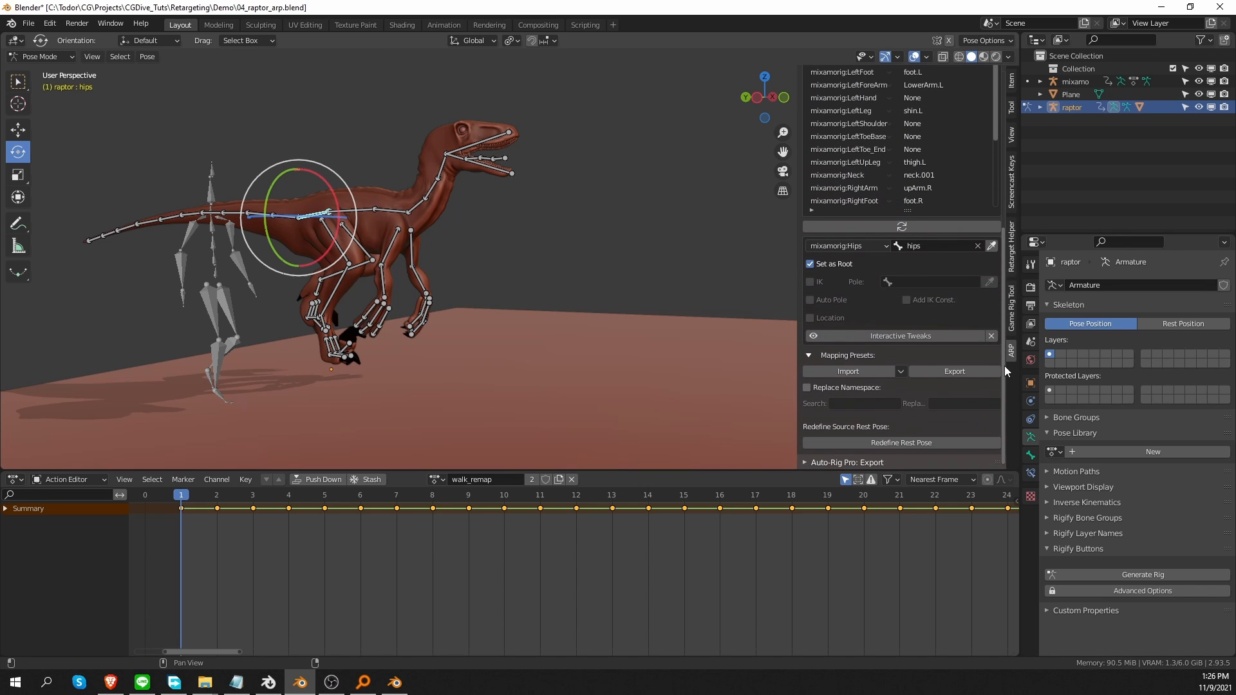
left_click(910, 338)
left_click(958, 398)
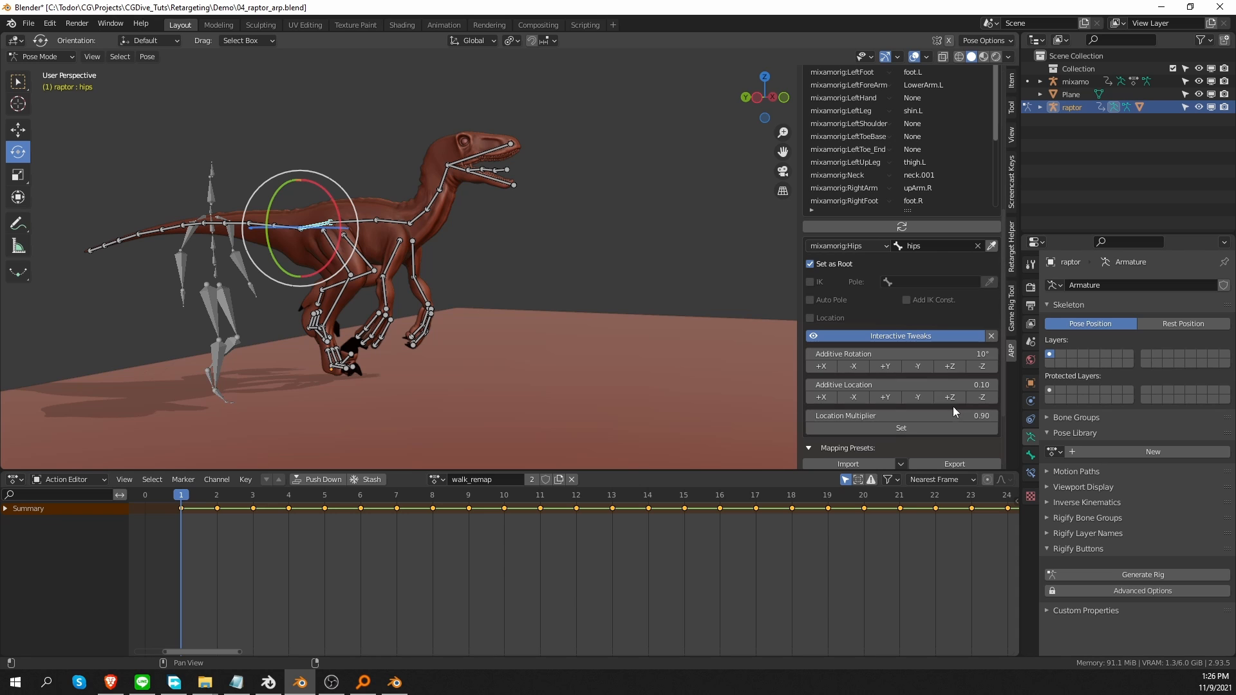
Step: Hide the overlays and play the raptor's adjusted walk, examining its motion from both sides
middle_click_drag(418, 384, 428, 385)
key("shift+alt+z")
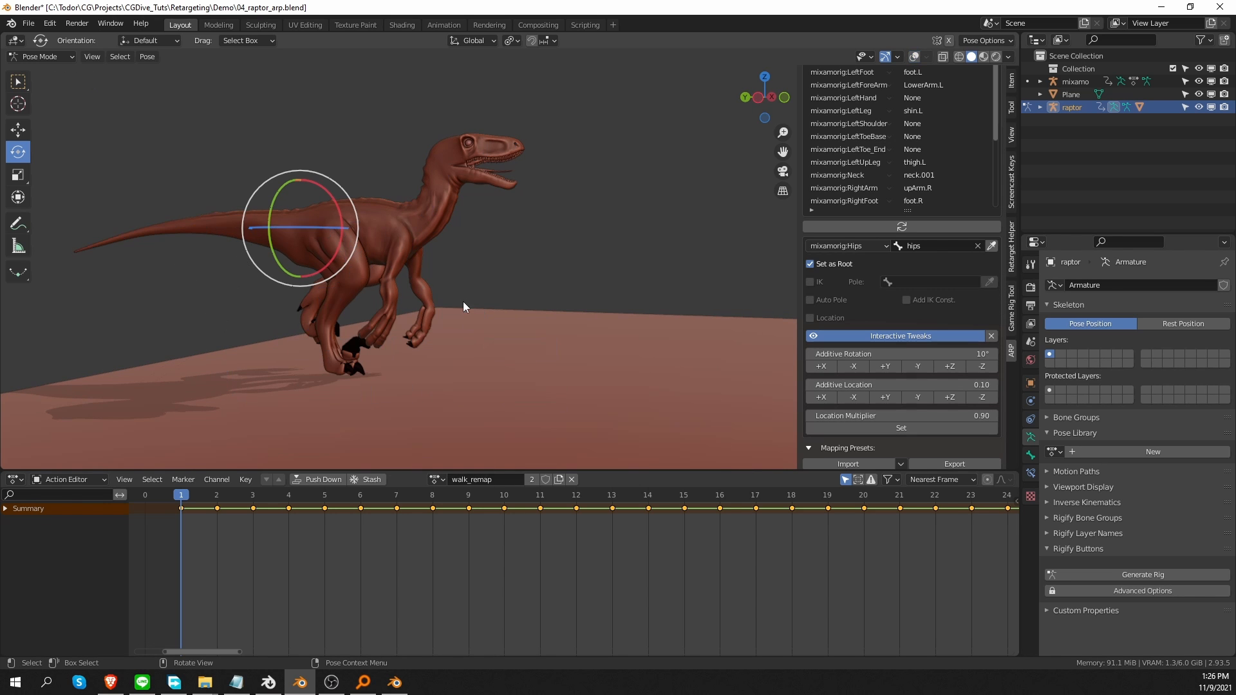
key("space")
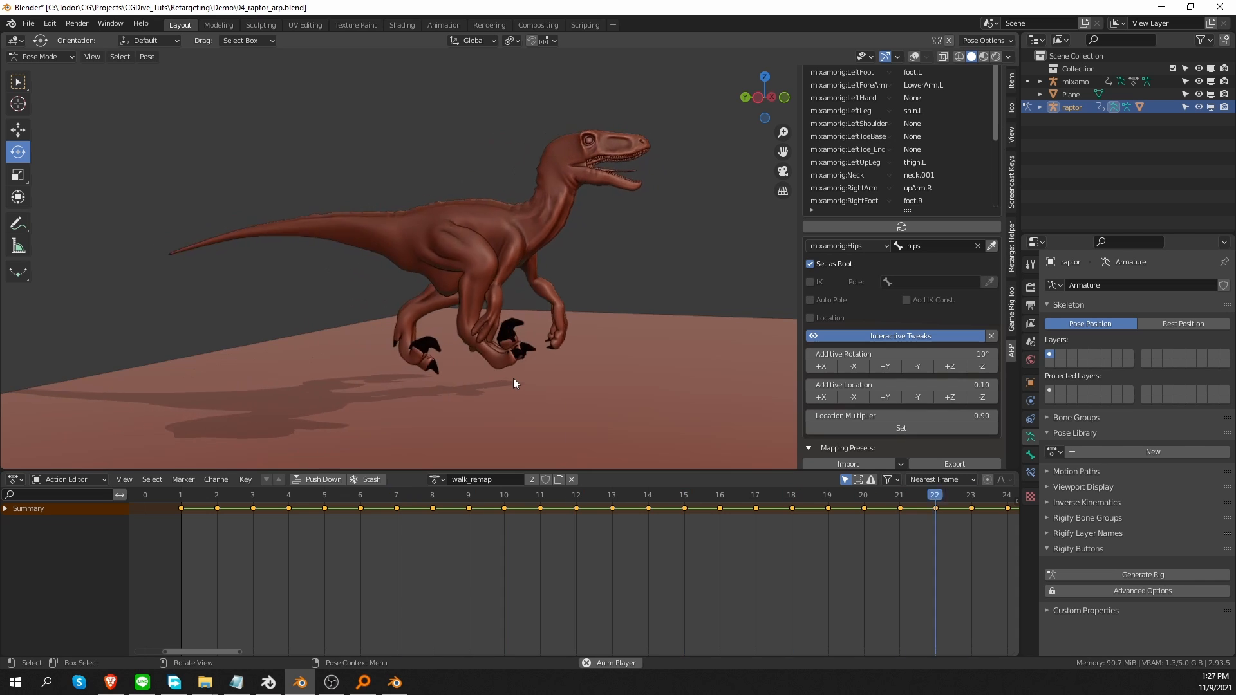
middle_click_drag(512, 378, 369, 378)
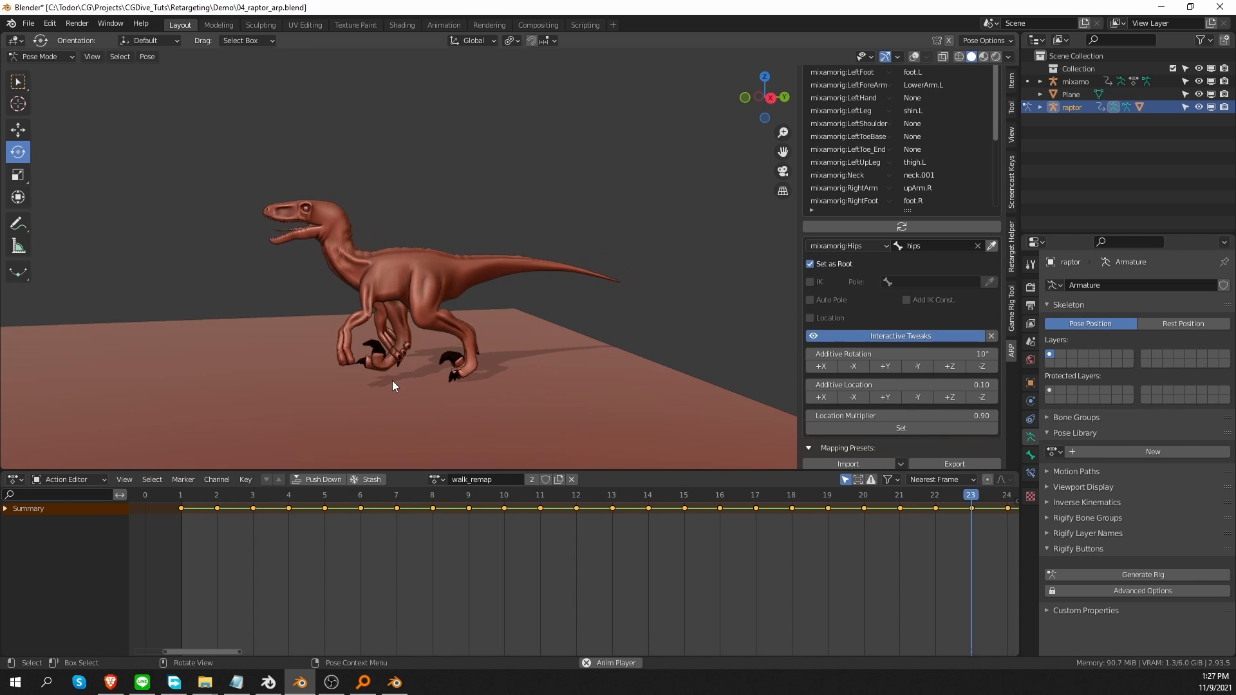
key("space")
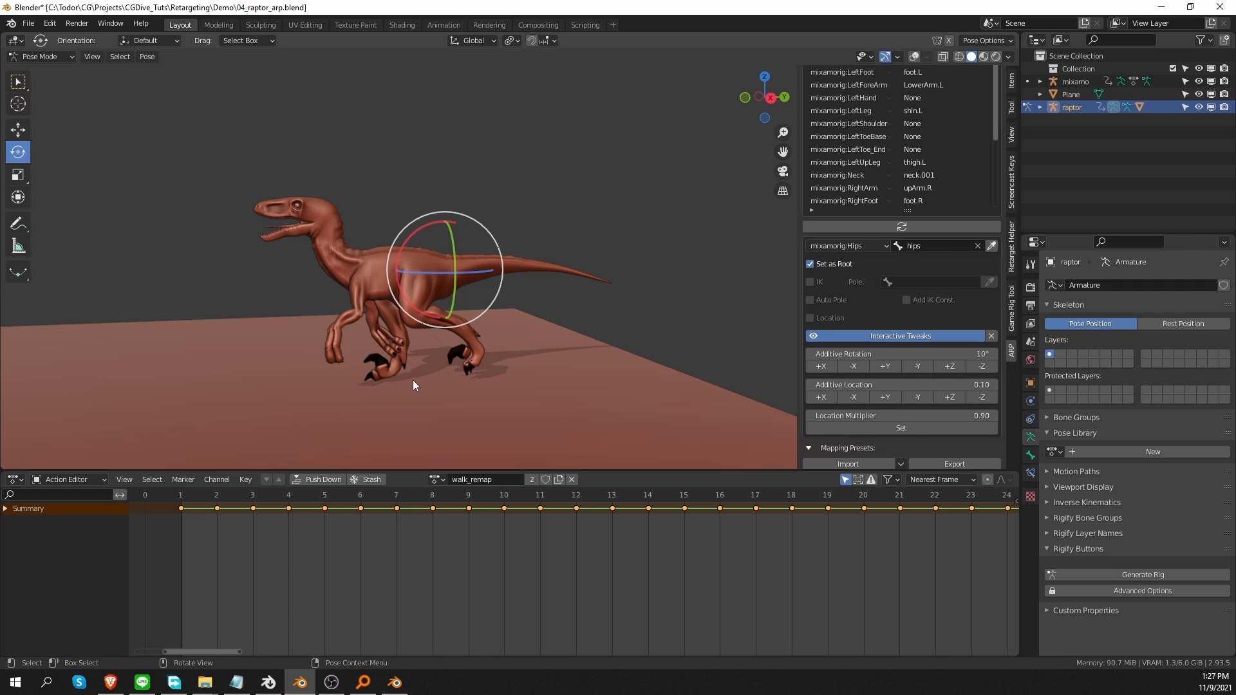